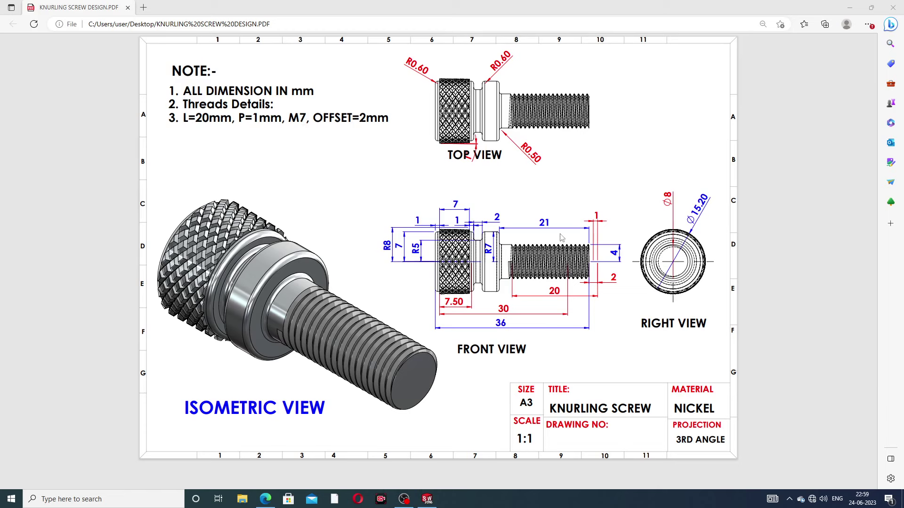
# Inspect the finished knurled screw from several angles, then close the part.
pyautogui.click(266, 499)
pyautogui.click(265, 499)
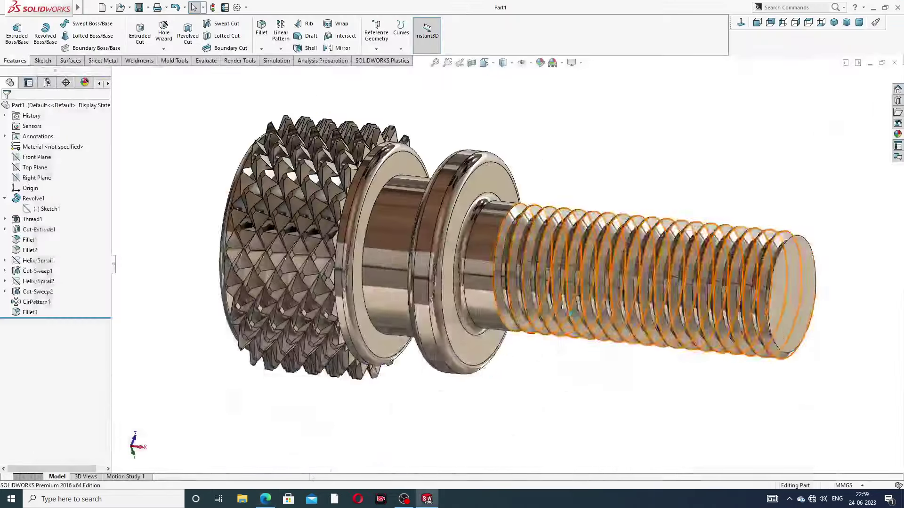
pyautogui.moveTo(647, 178)
pyautogui.mouseDown(button='middle')
pyautogui.moveTo(680, 67)
pyautogui.moveTo(662, 90)
pyautogui.moveTo(668, 111)
pyautogui.moveTo(653, 135)
pyautogui.moveTo(579, 170)
pyautogui.moveTo(598, 100)
pyautogui.moveTo(631, 69)
pyautogui.moveTo(598, 86)
pyautogui.mouseUp(button='middle')
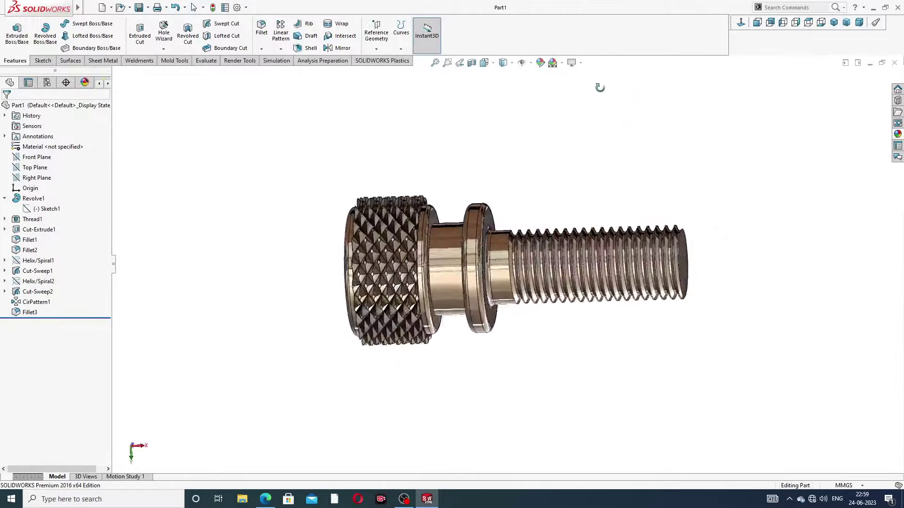
pyautogui.scroll(-3, 533, 256)
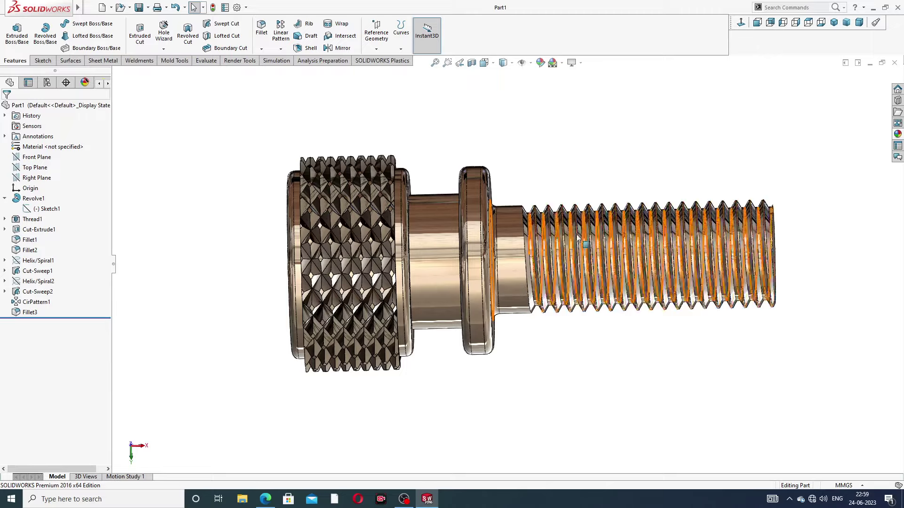
pyautogui.moveTo(635, 213)
pyautogui.mouseDown(button='middle')
pyautogui.moveTo(620, 137)
pyautogui.moveTo(620, 182)
pyautogui.mouseUp(button='middle')
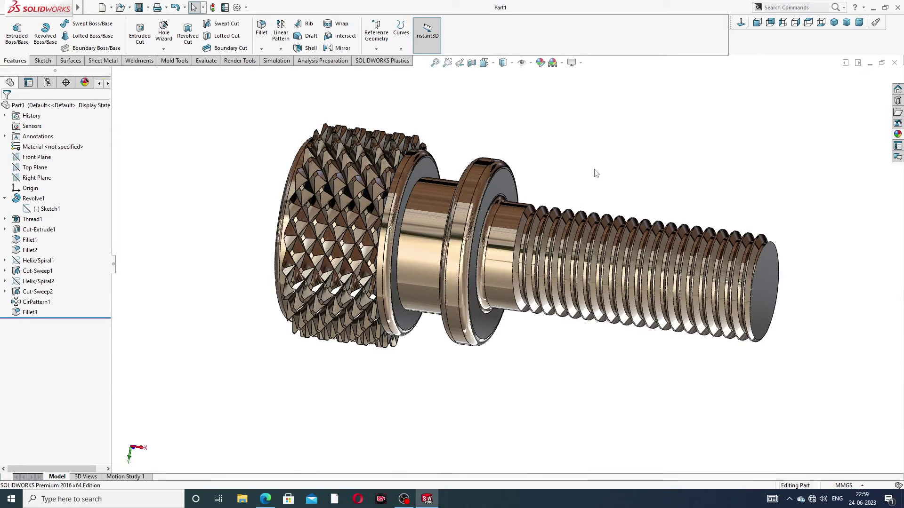
pyautogui.click(894, 63)
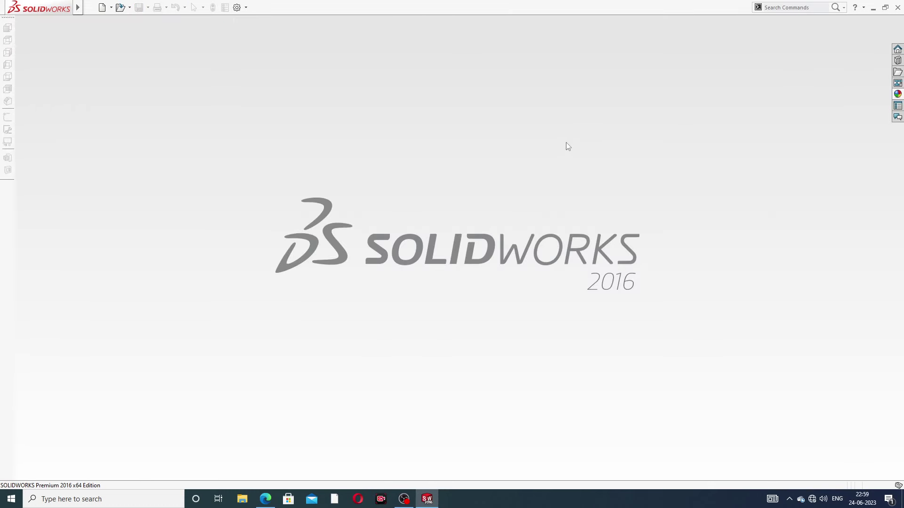
# Create a new part and apply the Plain White background scene.
pyautogui.click(102, 7)
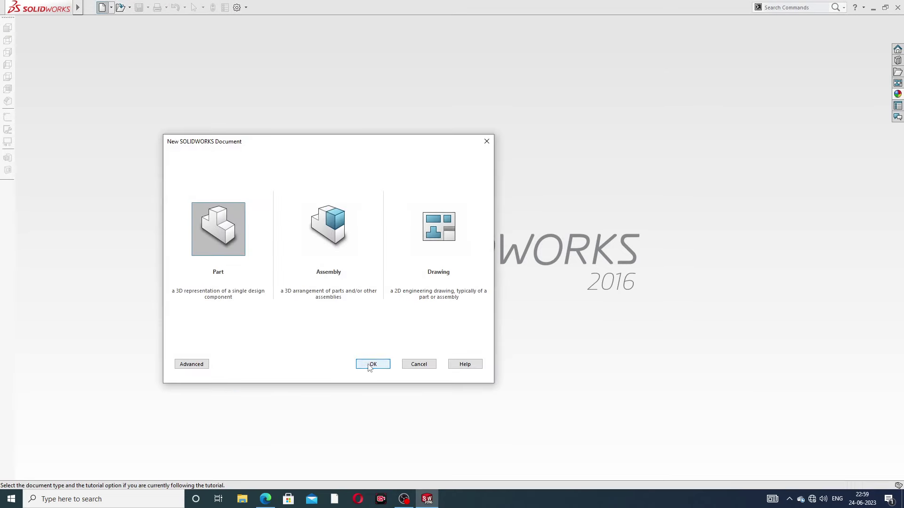
pyautogui.click(372, 364)
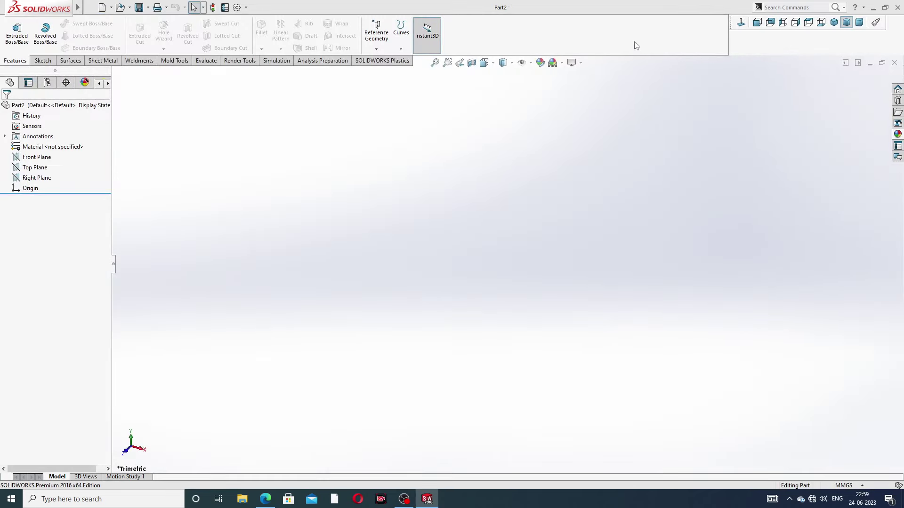
pyautogui.click(566, 64)
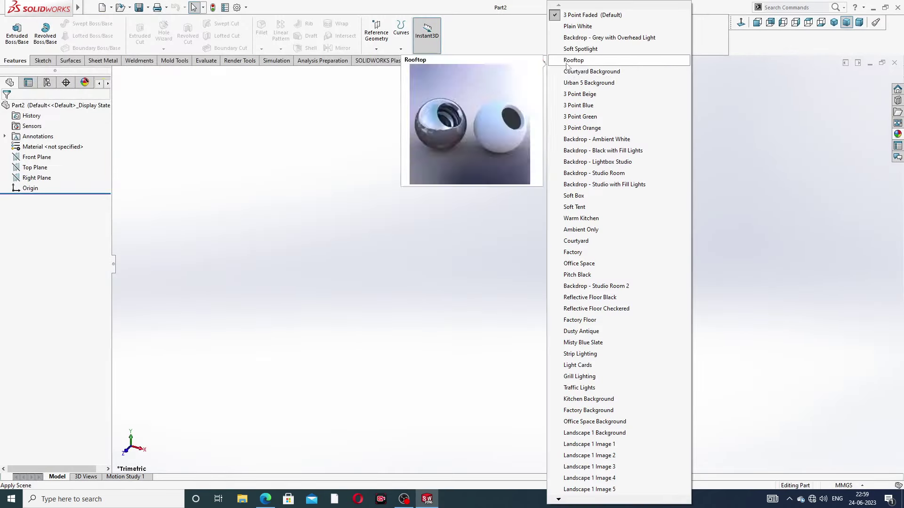
pyautogui.click(578, 26)
# Raise both shaded and wireframe image quality to High in Document Properties.
pyautogui.click(237, 7)
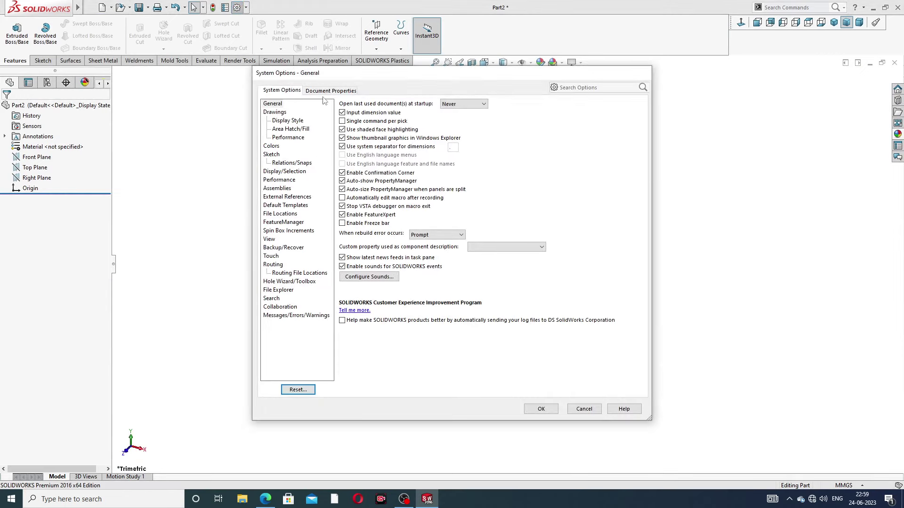
pyautogui.click(325, 90)
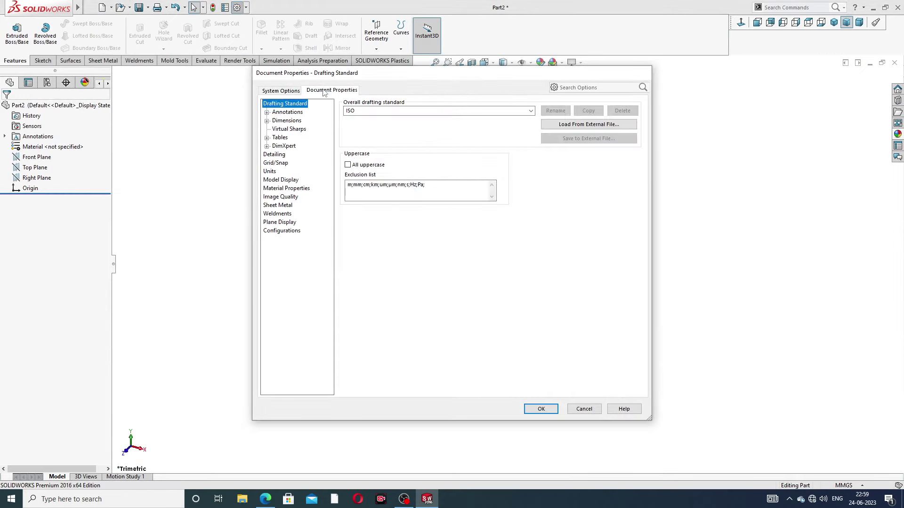
pyautogui.click(281, 196)
pyautogui.moveTo(459, 117)
pyautogui.mouseDown()
pyautogui.moveTo(423, 122)
pyautogui.moveTo(518, 118)
pyautogui.mouseUp()
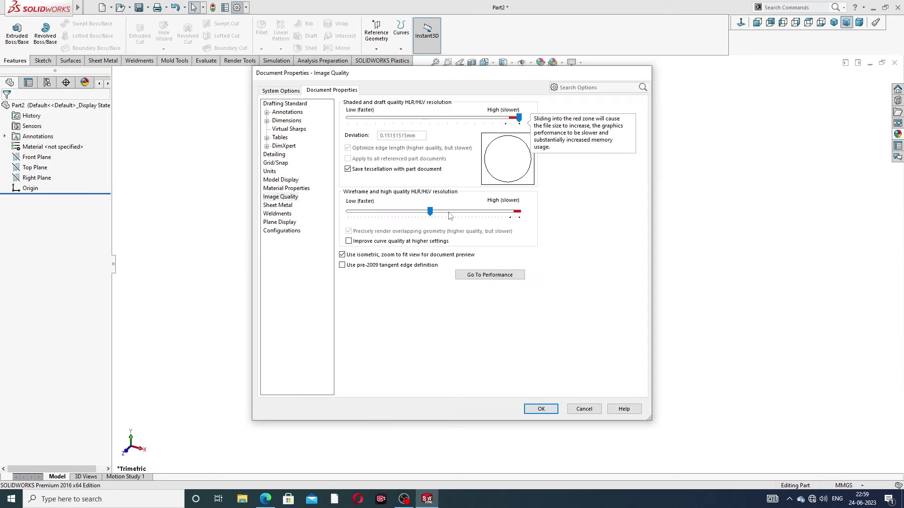
pyautogui.moveTo(430, 212); pyautogui.dragTo(518, 212)
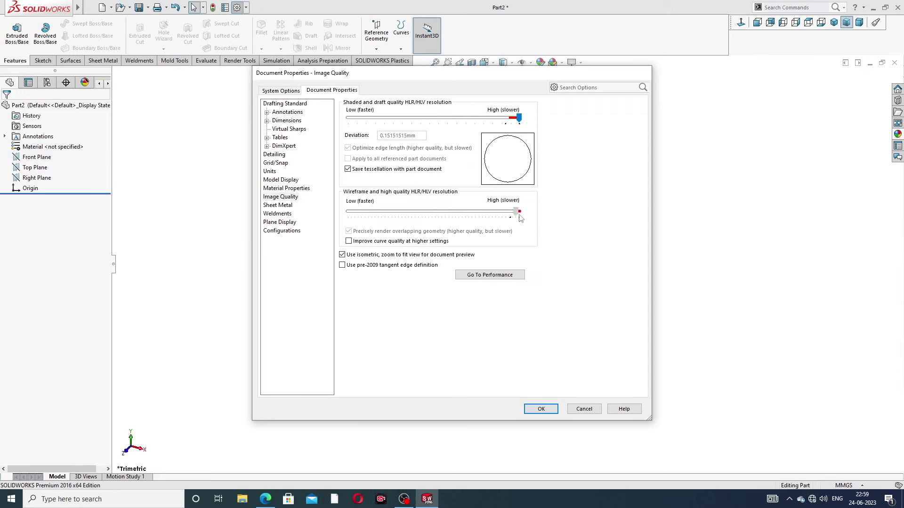
pyautogui.click(544, 409)
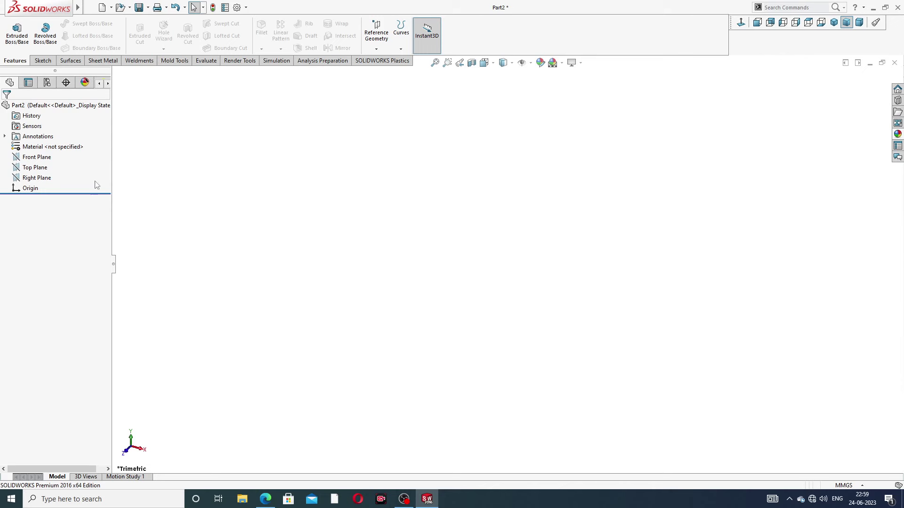
# Start a sketch on the Front Plane, checking the reference drawing PDF.
pyautogui.click(37, 160)
pyautogui.click(43, 148)
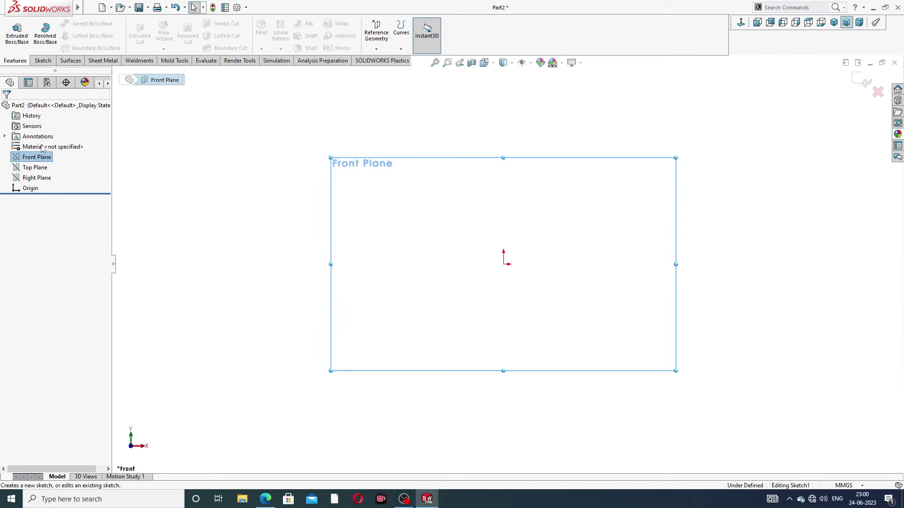
pyautogui.hotkey('alt', 'Tab')
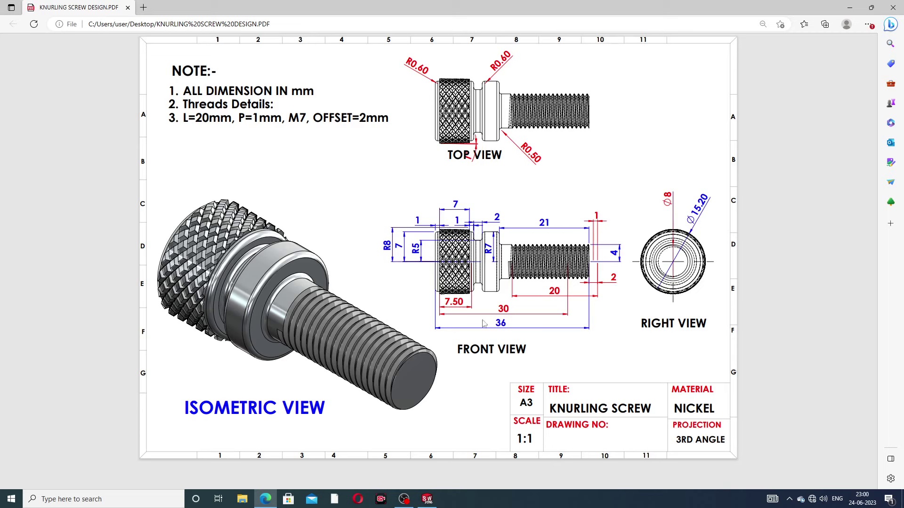
pyautogui.click(266, 499)
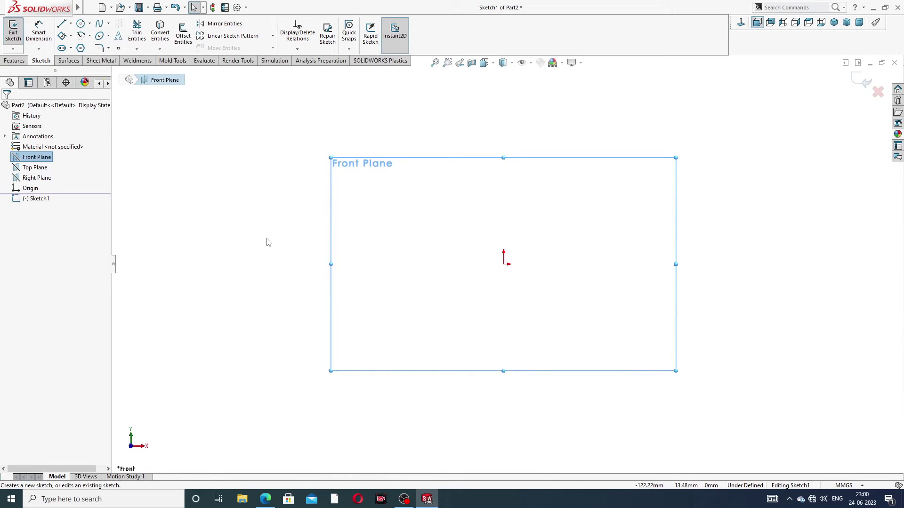
# Draw a horizontal centerline about 139.82 mm long from the origin to the right.
pyautogui.click(71, 23)
pyautogui.click(83, 46)
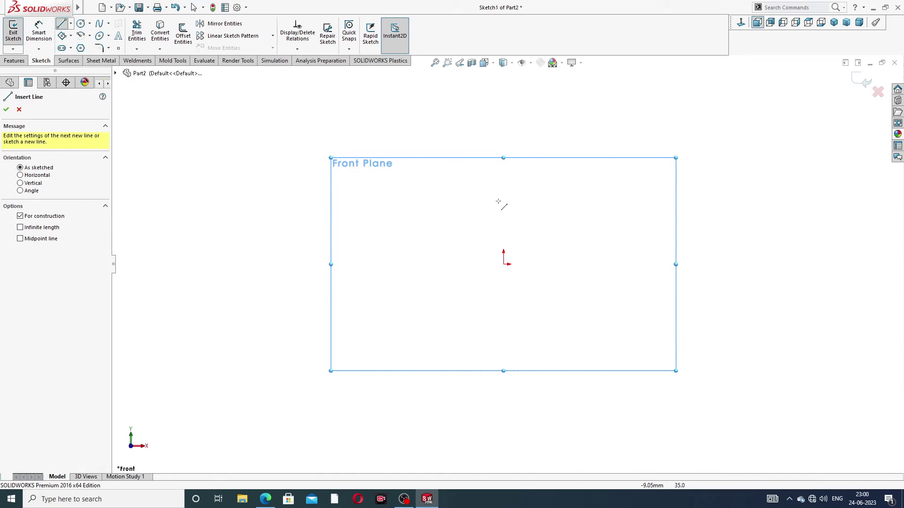
pyautogui.click(506, 264)
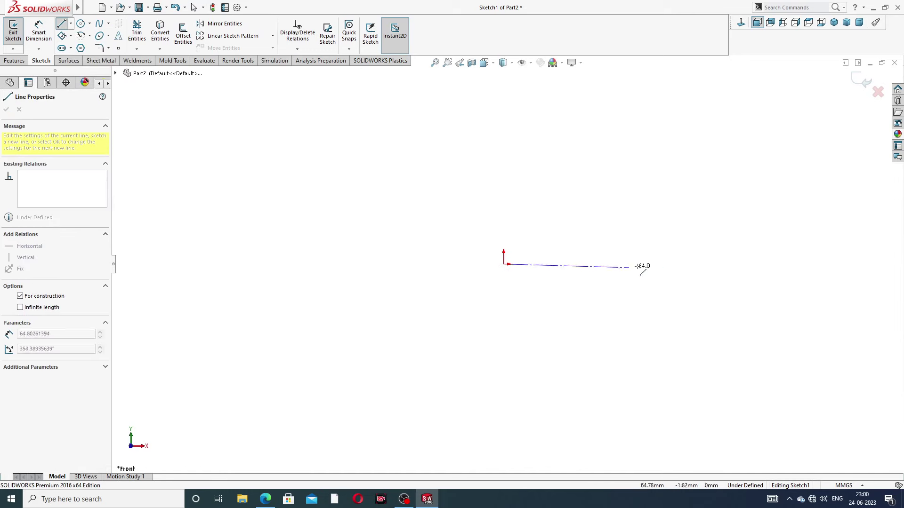
pyautogui.click(774, 264)
pyautogui.rightClick(790, 216)
pyautogui.click(810, 230)
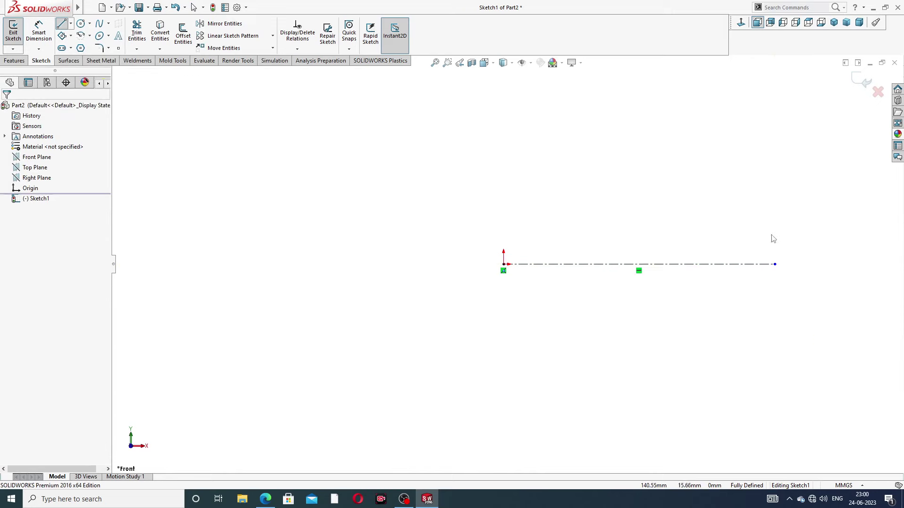
pyautogui.scroll(2, 692, 218)
pyautogui.scroll(-4, 632, 299)
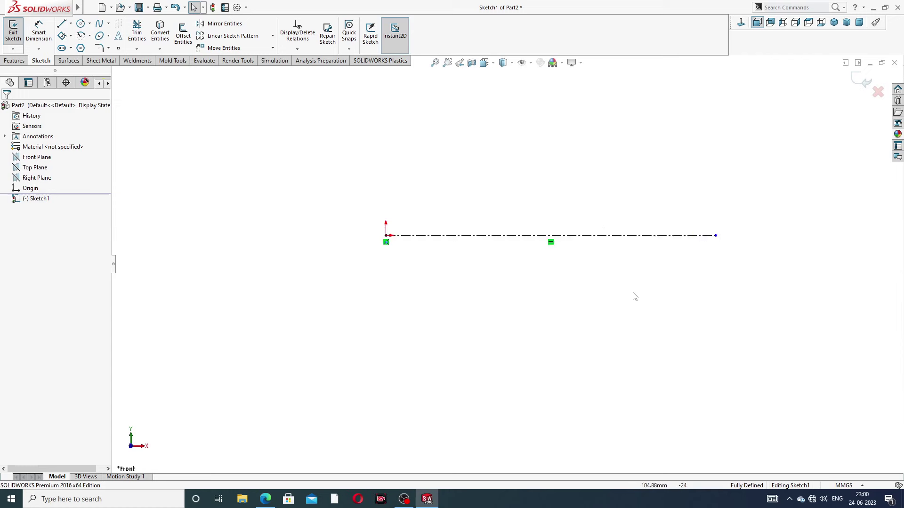
pyautogui.click(611, 236)
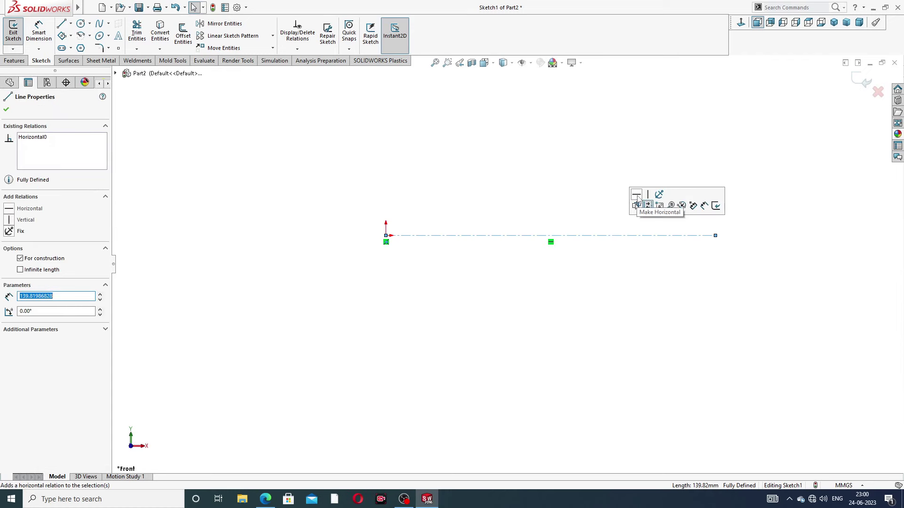
pyautogui.click(174, 118)
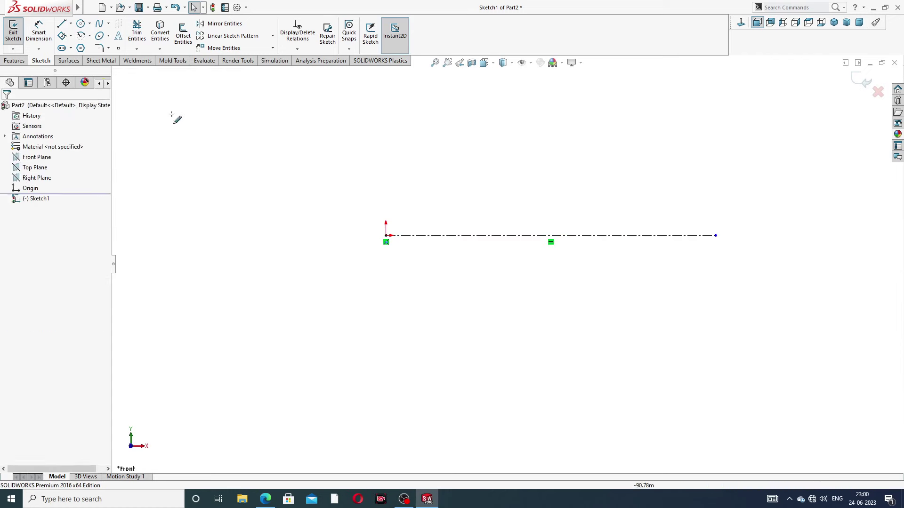
pyautogui.click(61, 24)
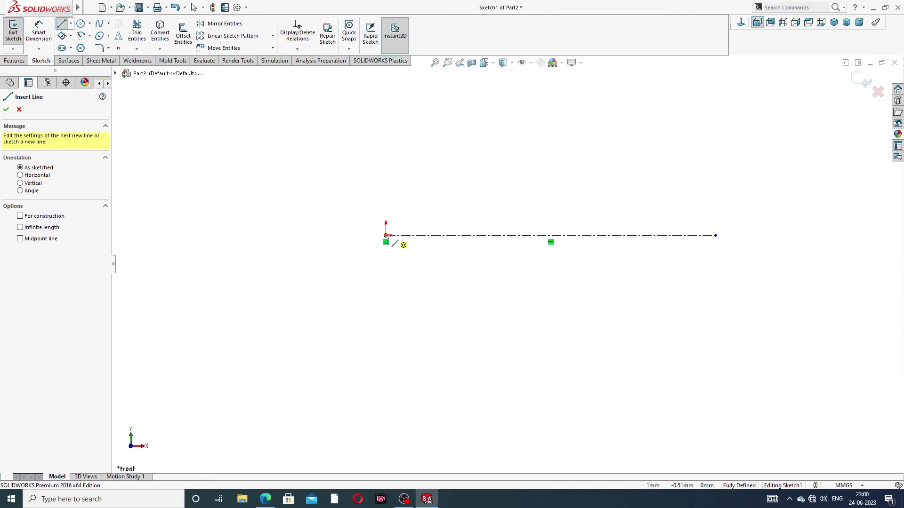
# Draw the head's half-profile from the origin: rise, small step, top edge, and drop toward the shank.
pyautogui.click(386, 235)
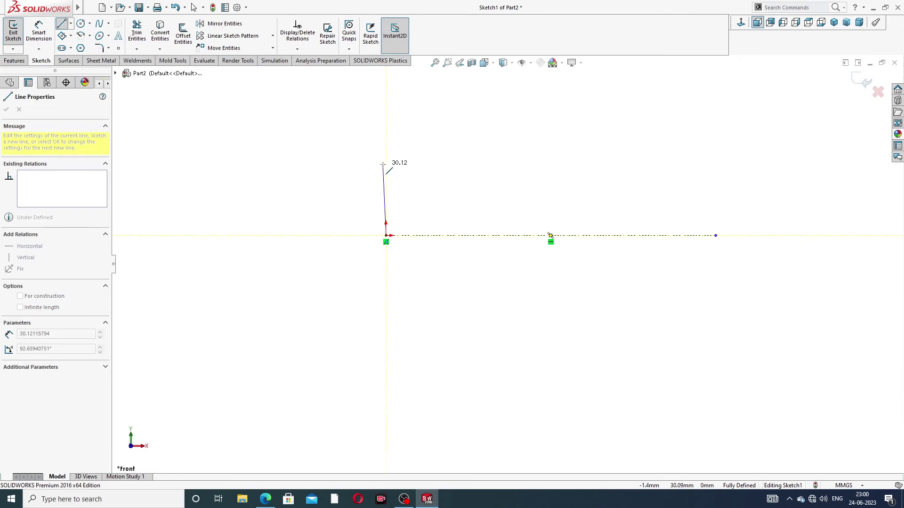
pyautogui.click(386, 159)
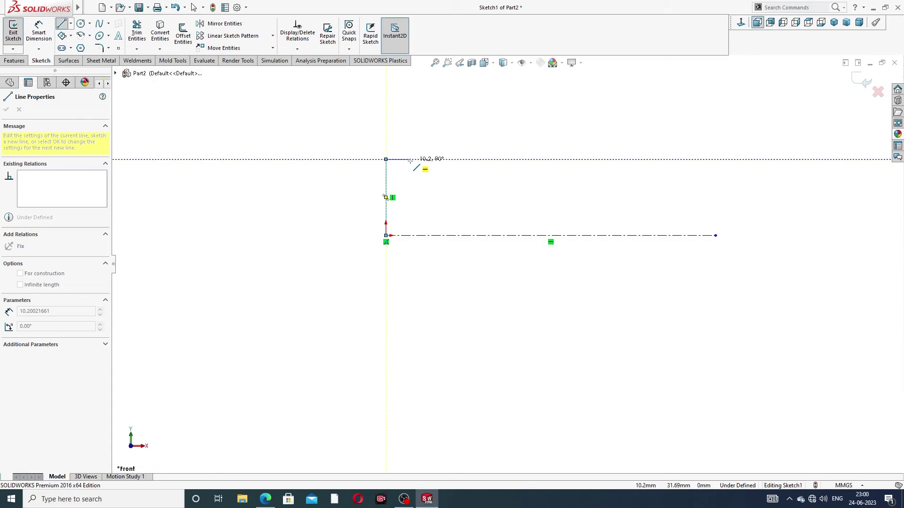
pyautogui.click(410, 159)
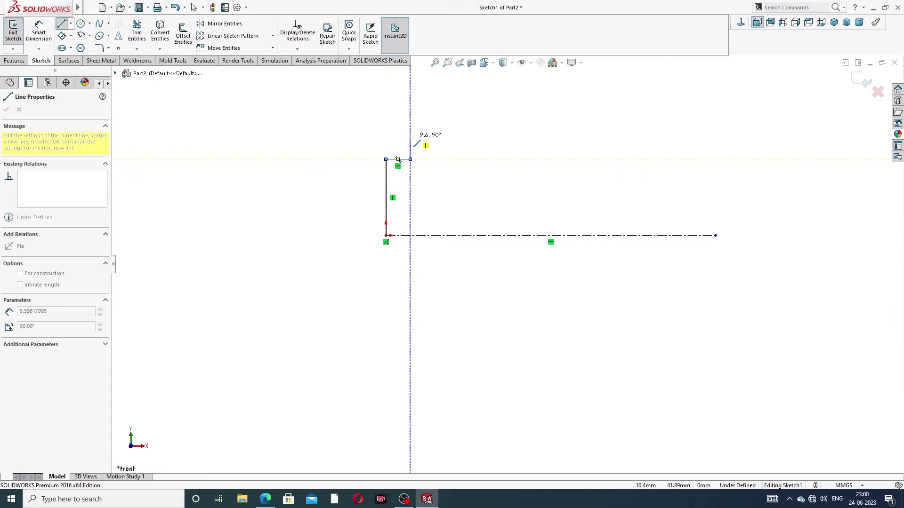
pyautogui.click(410, 136)
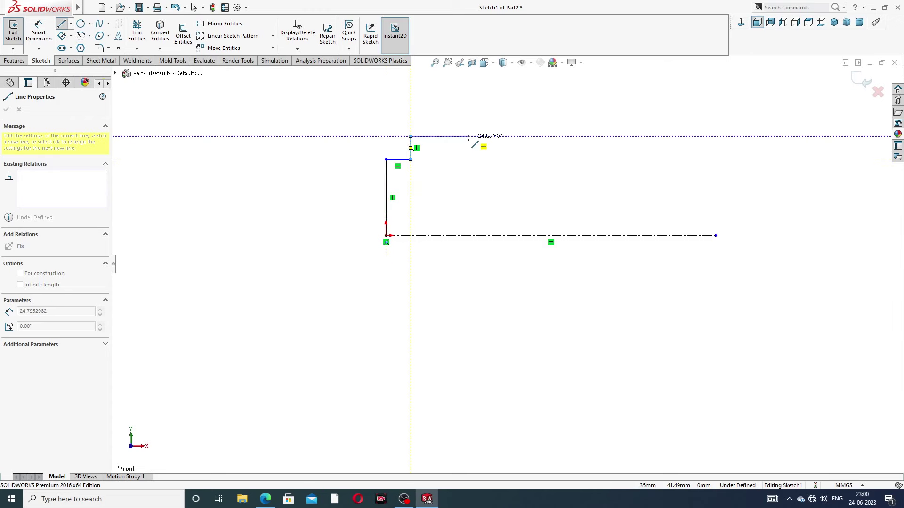
pyautogui.click(517, 136)
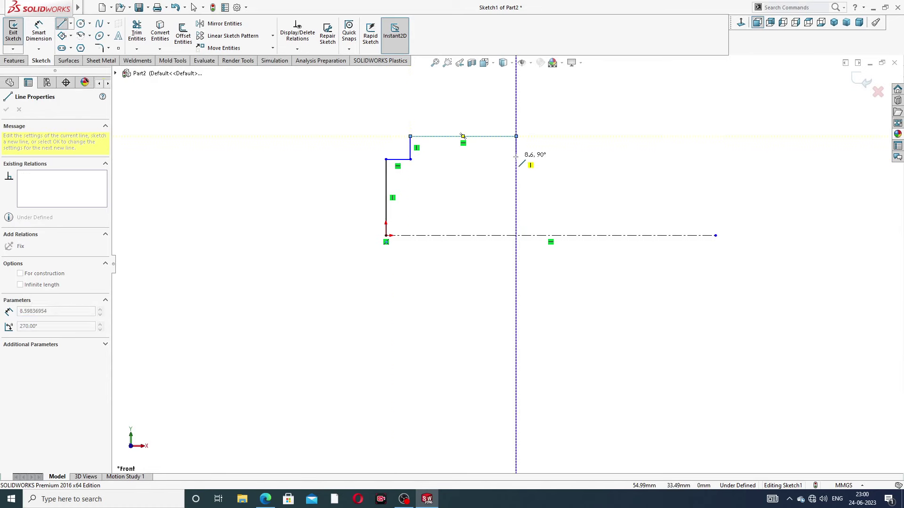
pyautogui.click(517, 159)
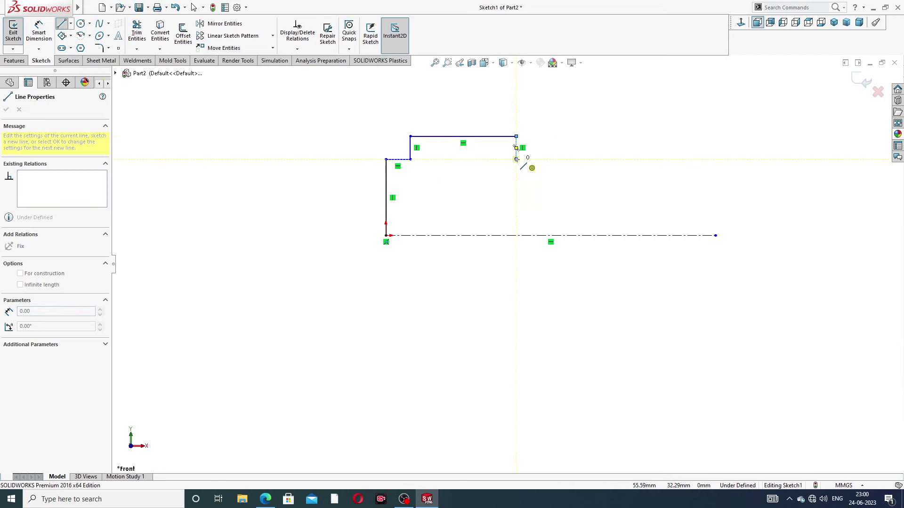
pyautogui.click(543, 159)
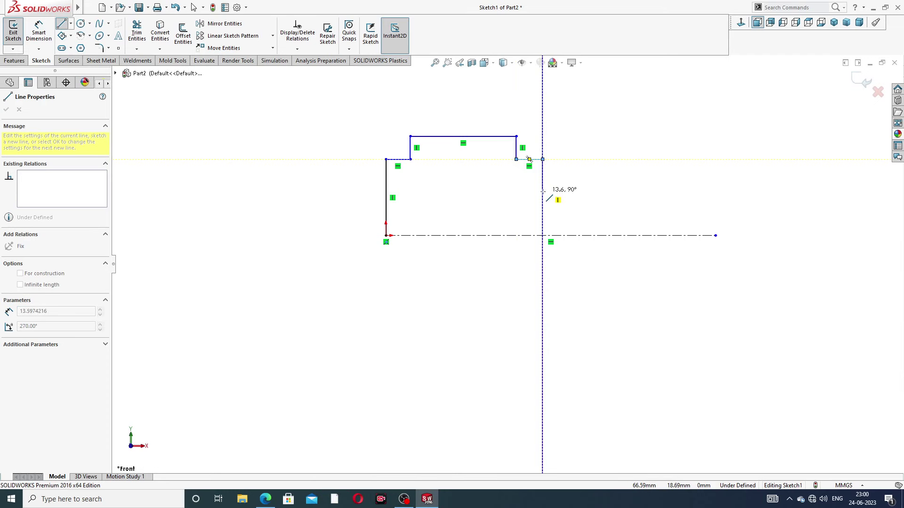
pyautogui.click(542, 193)
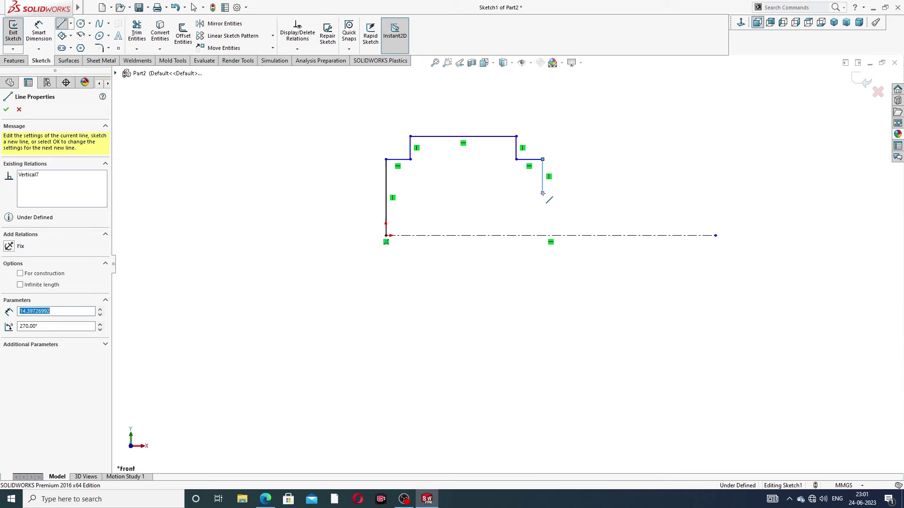
# Continue with the collar step and long shank top line, ending at centerline level.
pyautogui.click(613, 193)
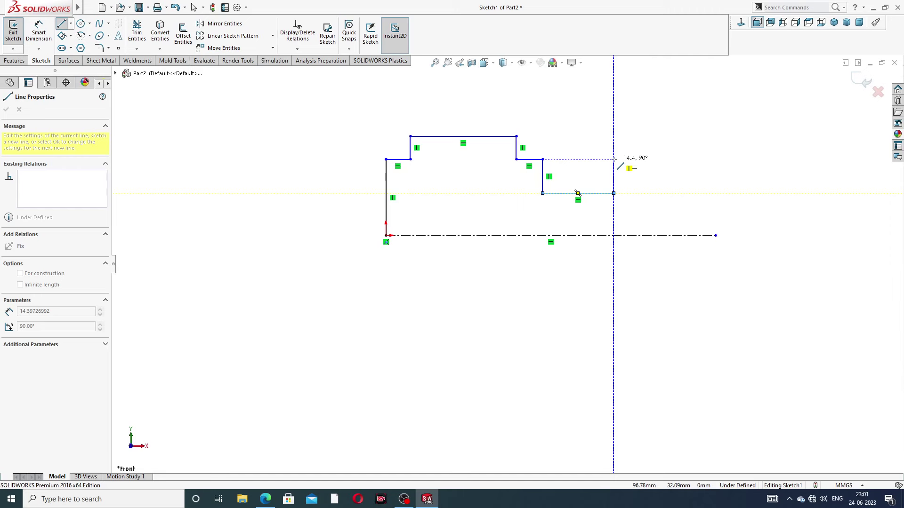
pyautogui.click(613, 160)
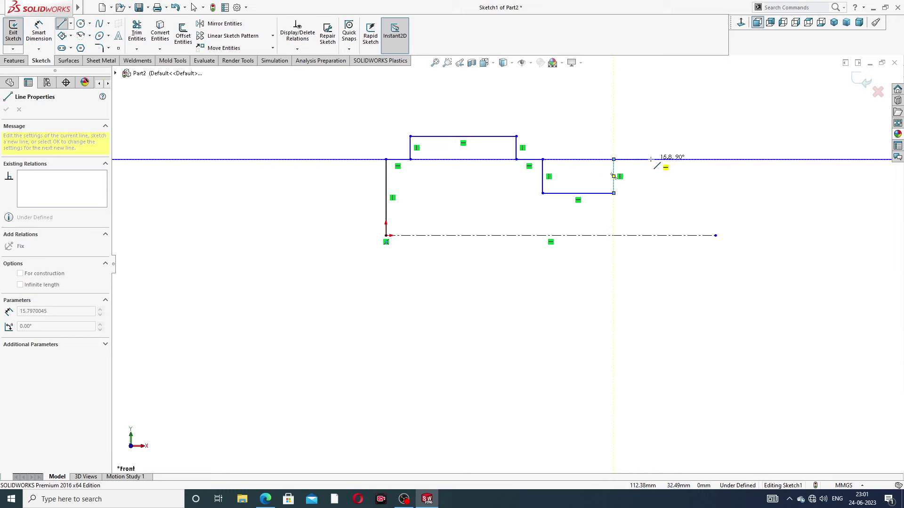
pyautogui.click(654, 159)
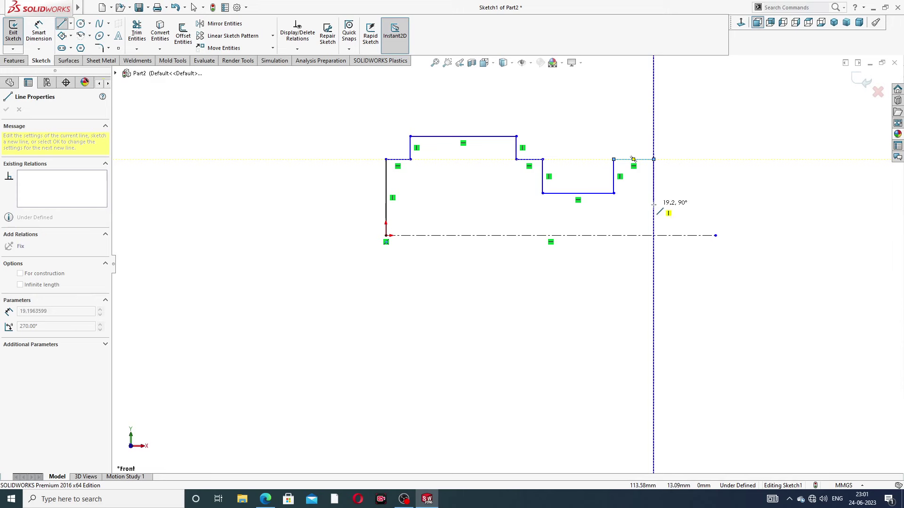
pyautogui.click(654, 204)
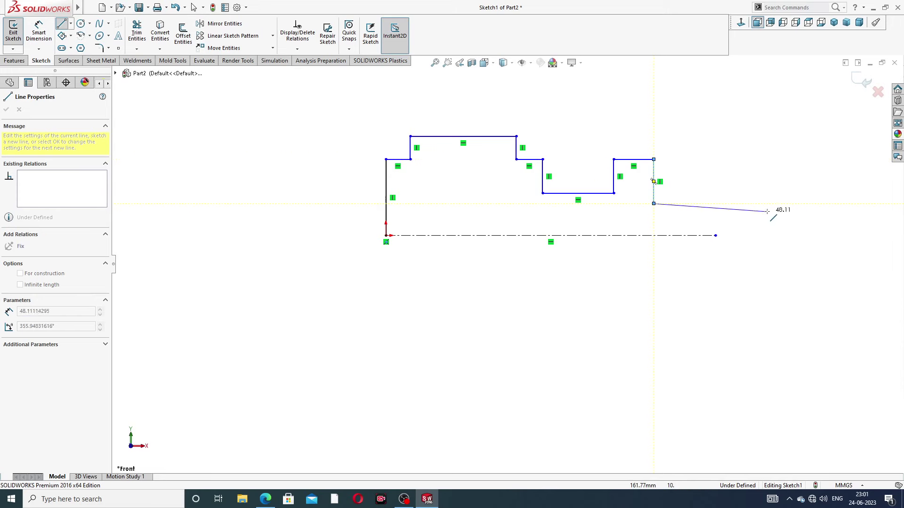
pyautogui.click(834, 203)
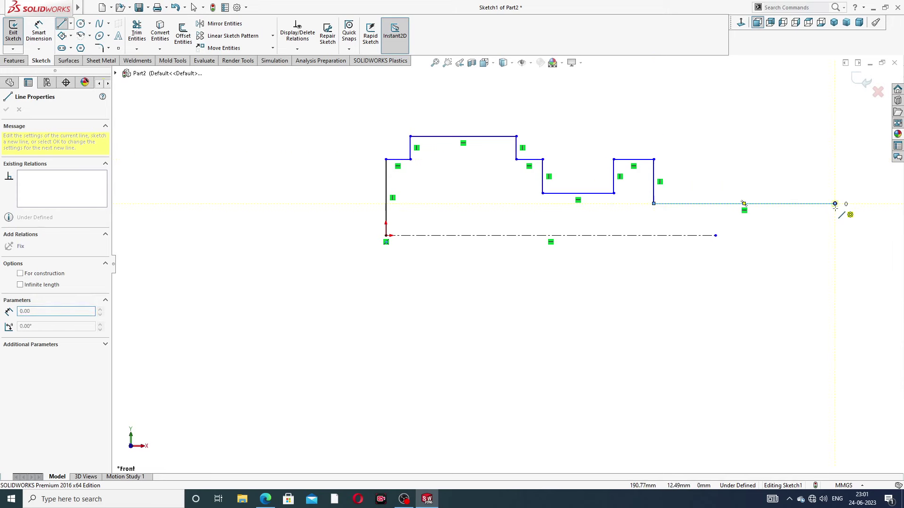
pyautogui.click(835, 235)
pyautogui.rightClick(835, 236)
pyautogui.click(829, 233)
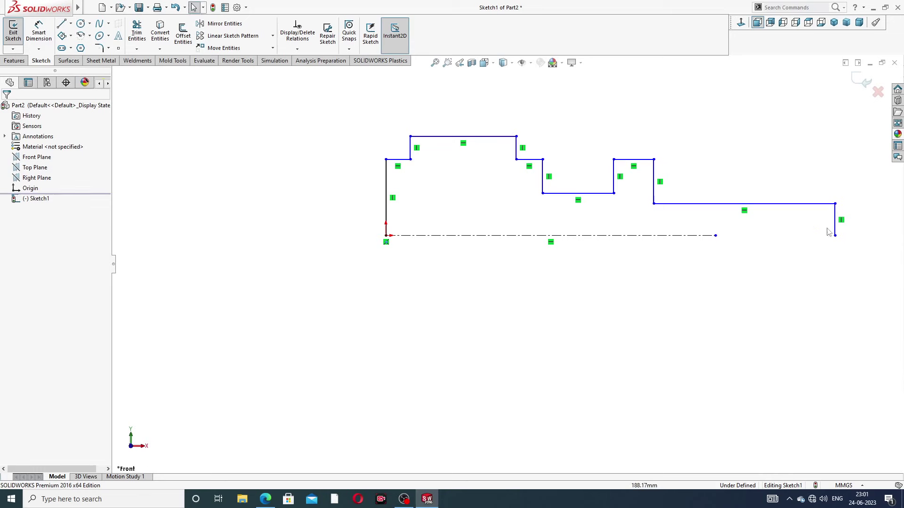
# Extend the centerline to the shank's end point and consult the reference drawing.
pyautogui.moveTo(715, 236); pyautogui.dragTo(835, 235)
pyautogui.scroll(-1, 682, 240)
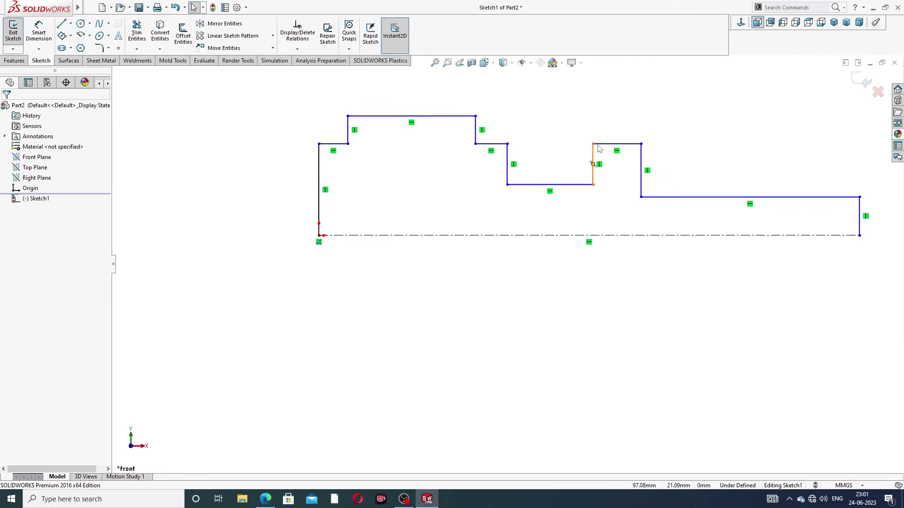
pyautogui.scroll(1, 543, 143)
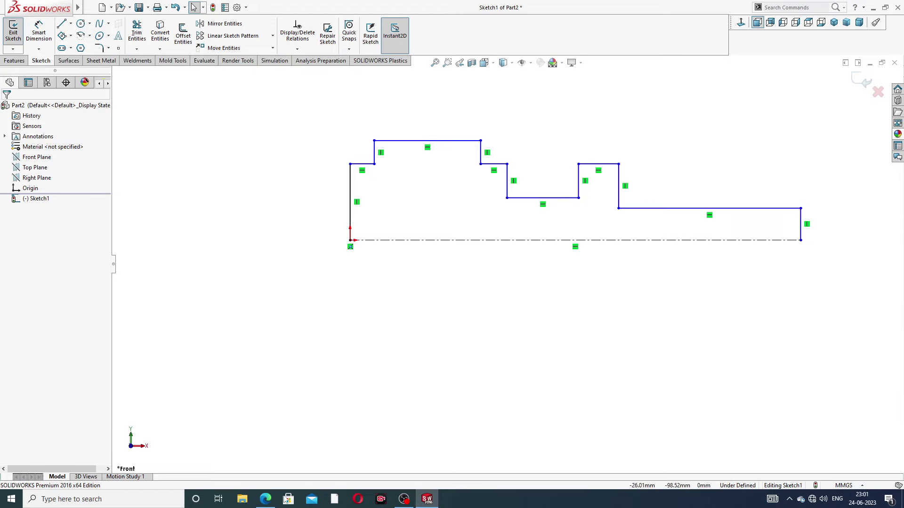
pyautogui.click(267, 502)
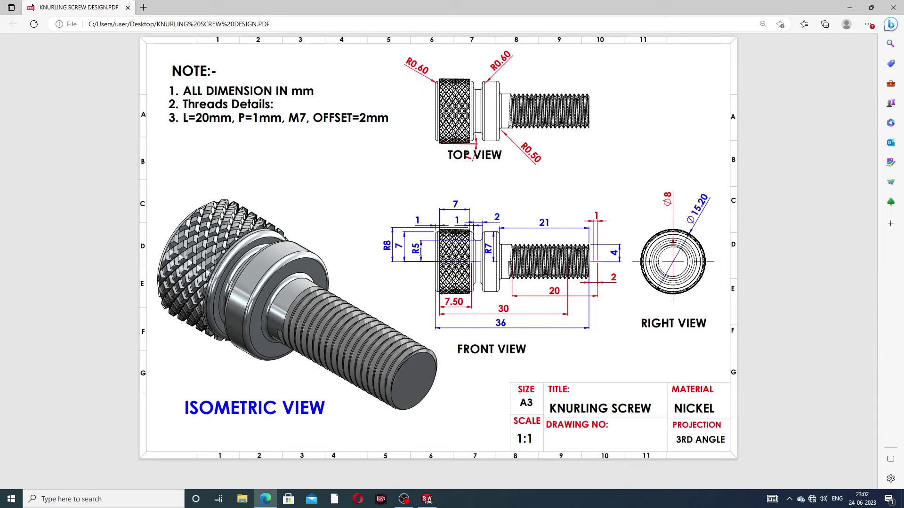
pyautogui.click(266, 499)
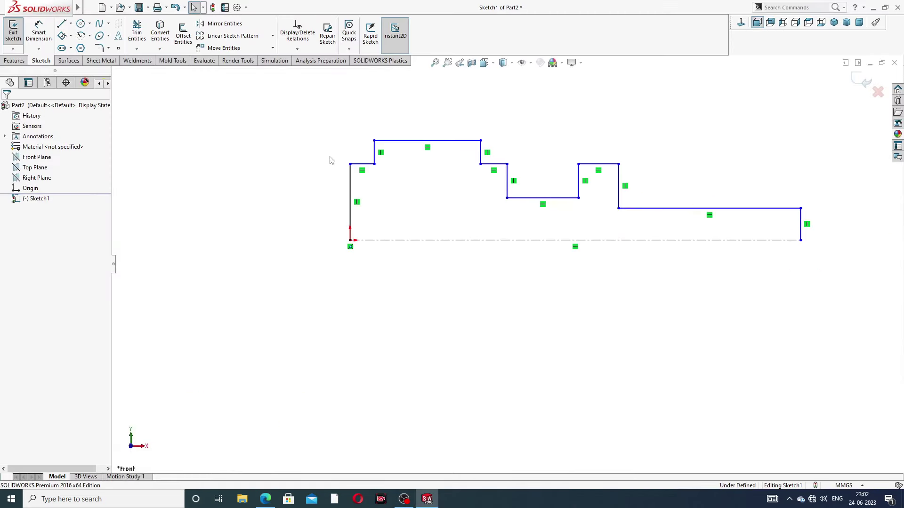
# Dimension the overall length to 36 and the shank end height to 4.
pyautogui.press('d')
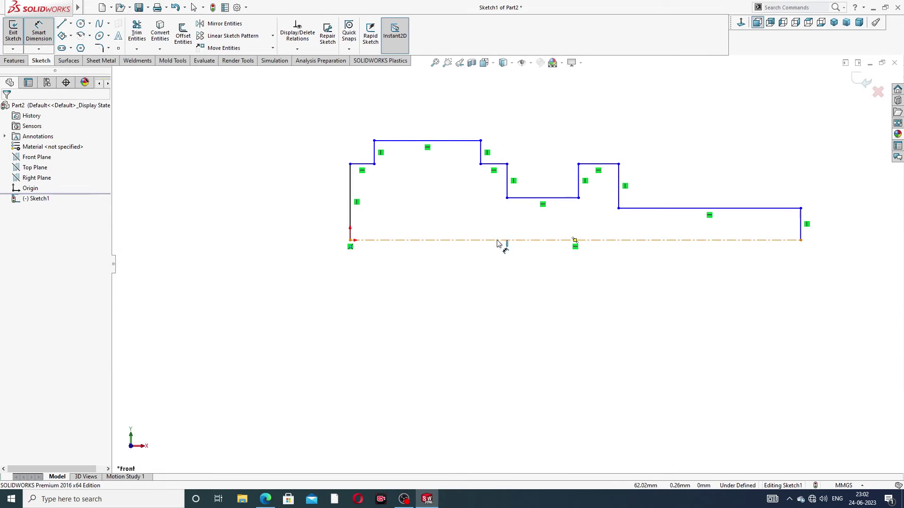
pyautogui.click(497, 241)
pyautogui.click(500, 286)
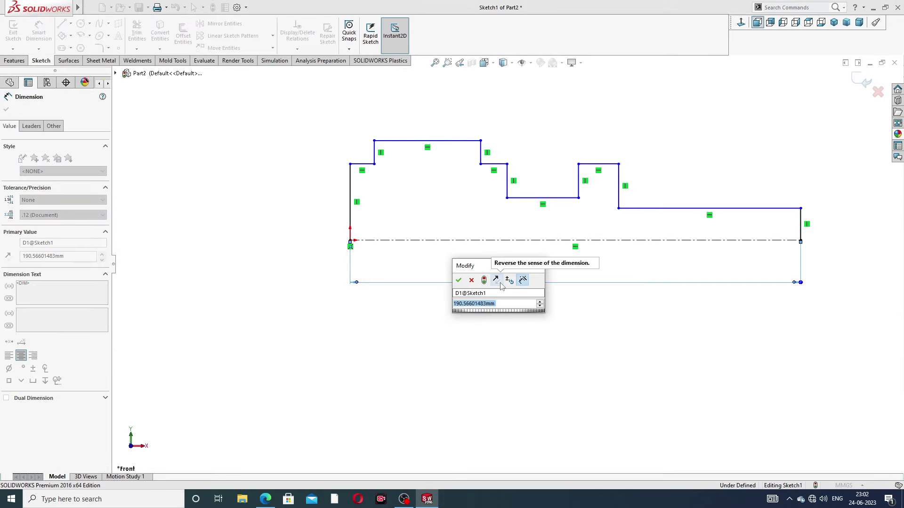
pyautogui.write('36')
pyautogui.press('Return')
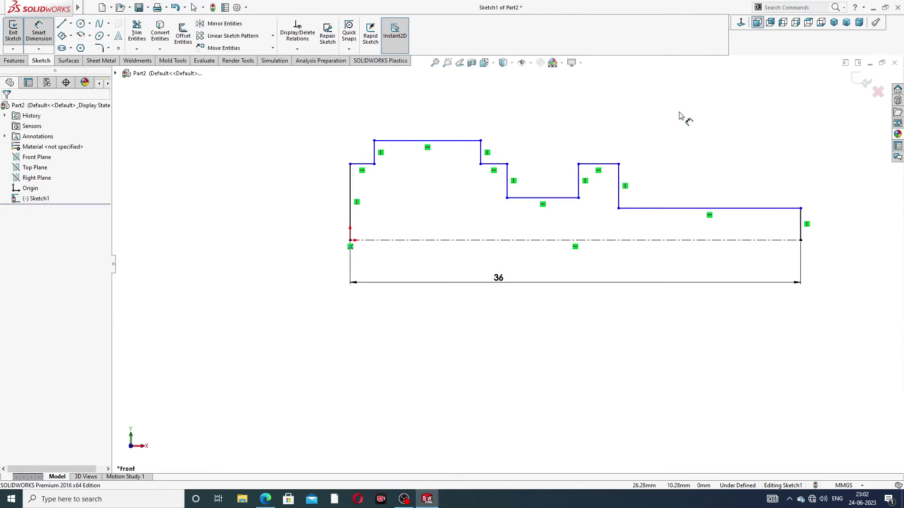
pyautogui.click(802, 221)
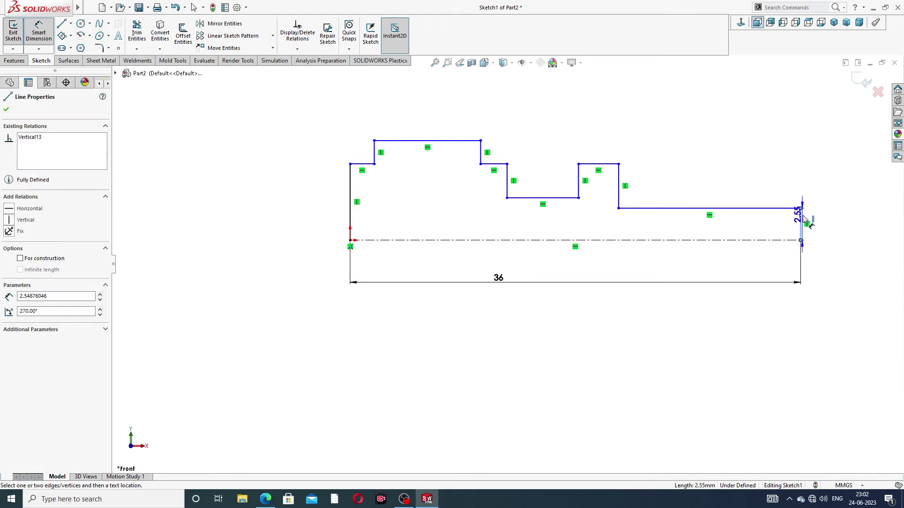
pyautogui.click(825, 232)
pyautogui.write('4')
pyautogui.press('Return')
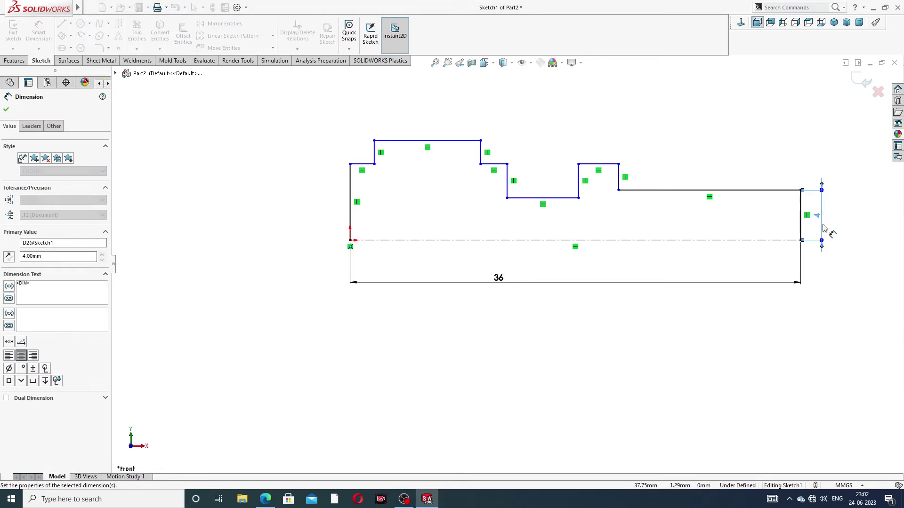
pyautogui.press('Escape')
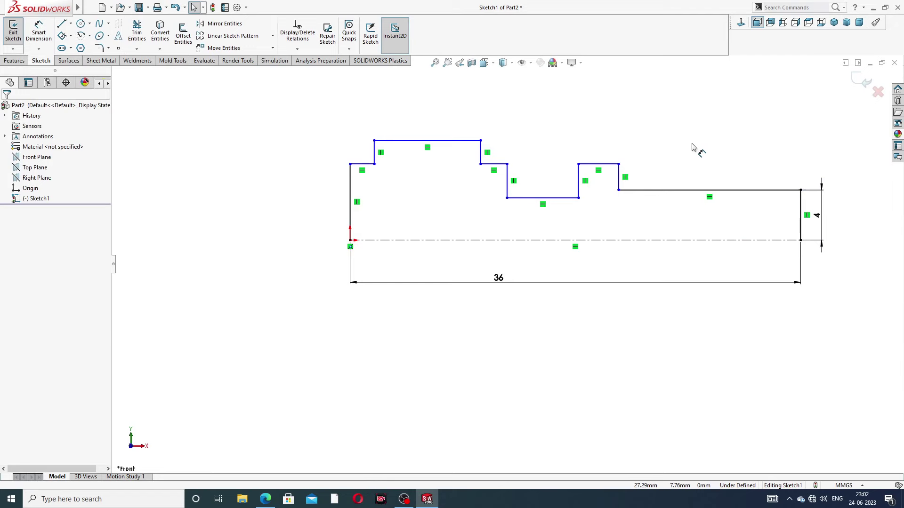
# Dimension the shank's top line length to 21.
pyautogui.click(701, 191)
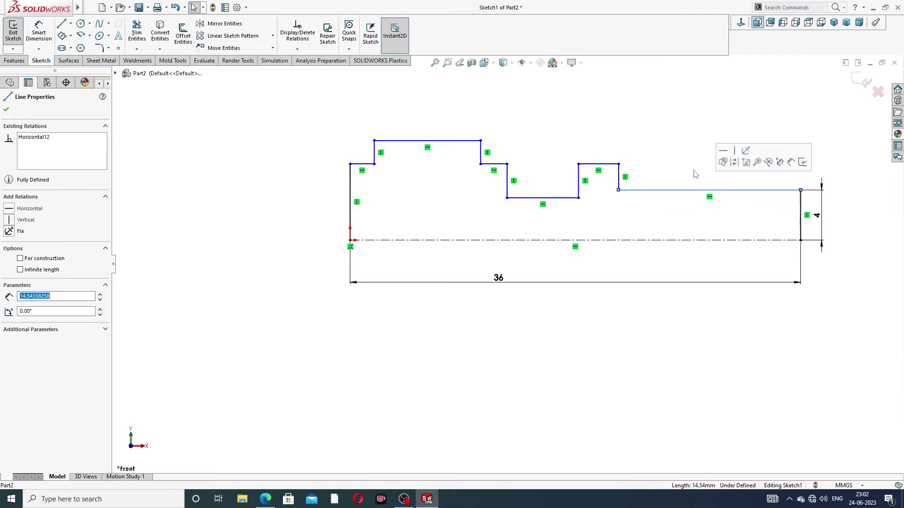
pyautogui.click(227, 133)
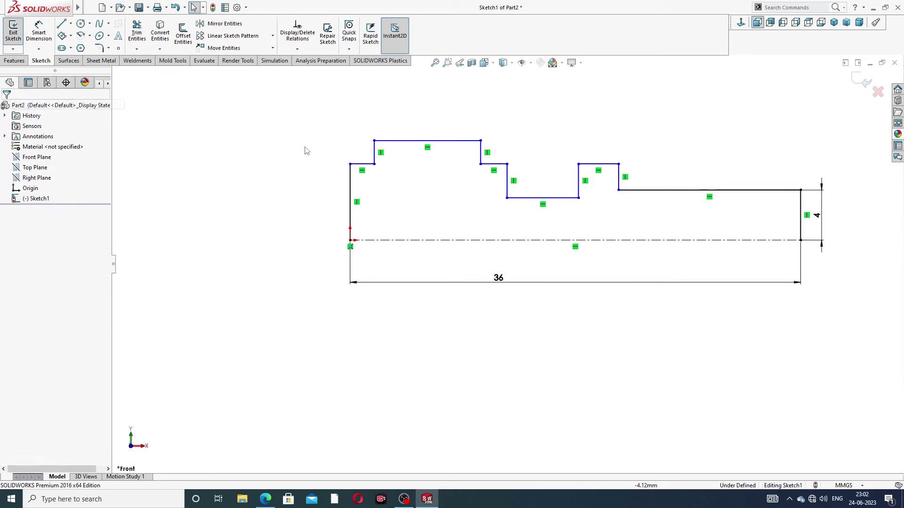
pyautogui.click(38, 32)
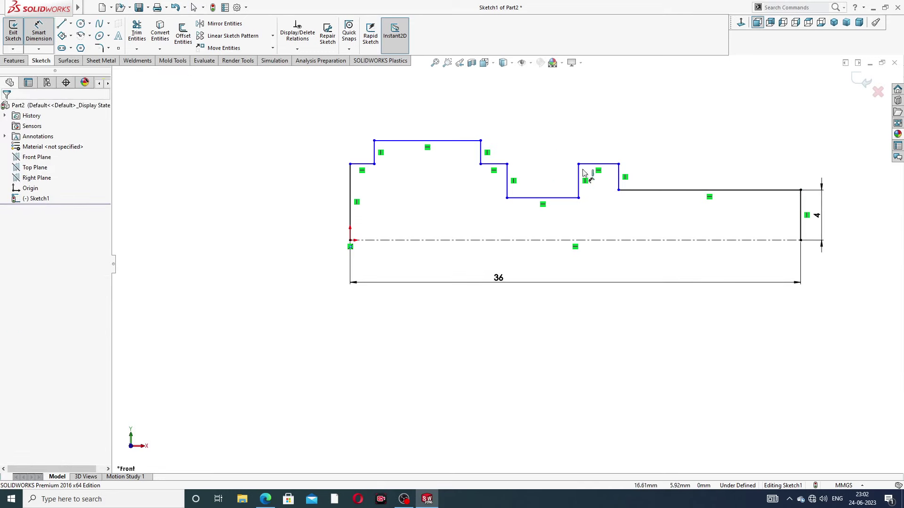
pyautogui.click(651, 190)
pyautogui.click(682, 152)
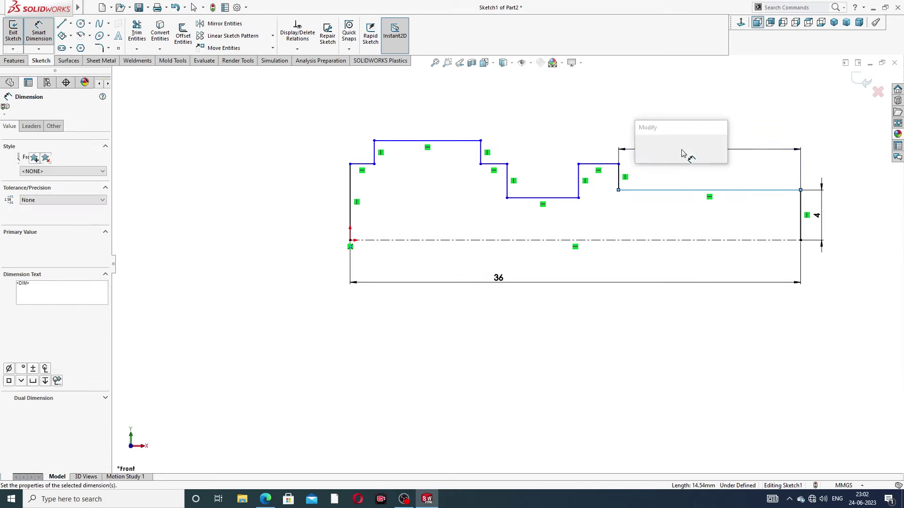
pyautogui.write('21')
pyautogui.press('Return')
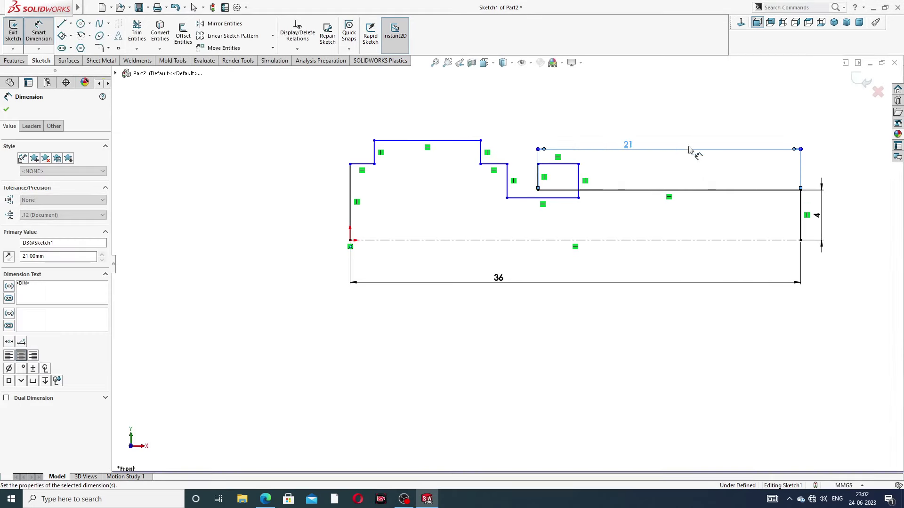
pyautogui.click(709, 124)
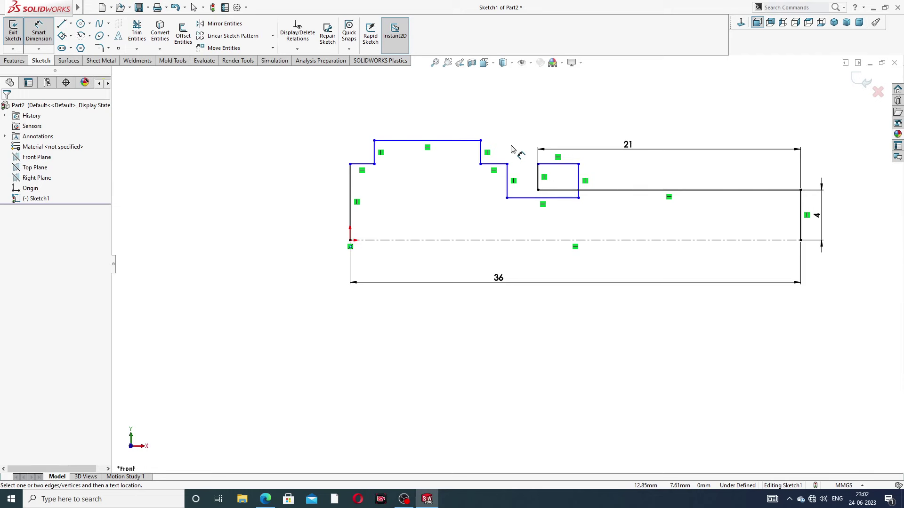
# Dimension the head's top width to 7 and left-edge height to 7.
pyautogui.click(443, 143)
pyautogui.click(428, 123)
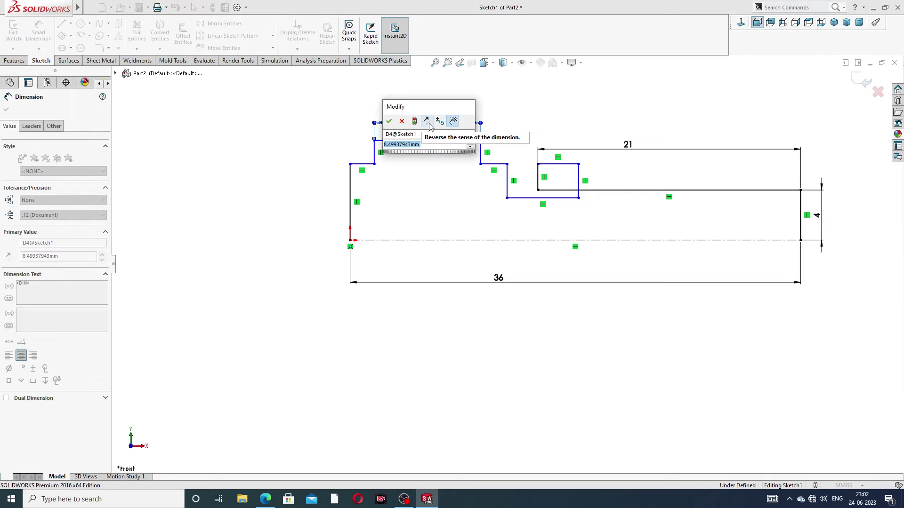
pyautogui.write('7')
pyautogui.press('Return')
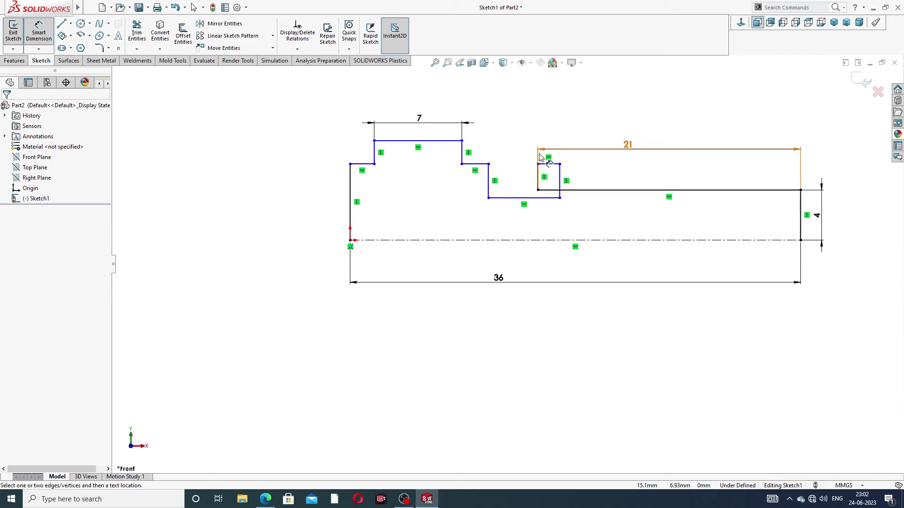
pyautogui.click(350, 197)
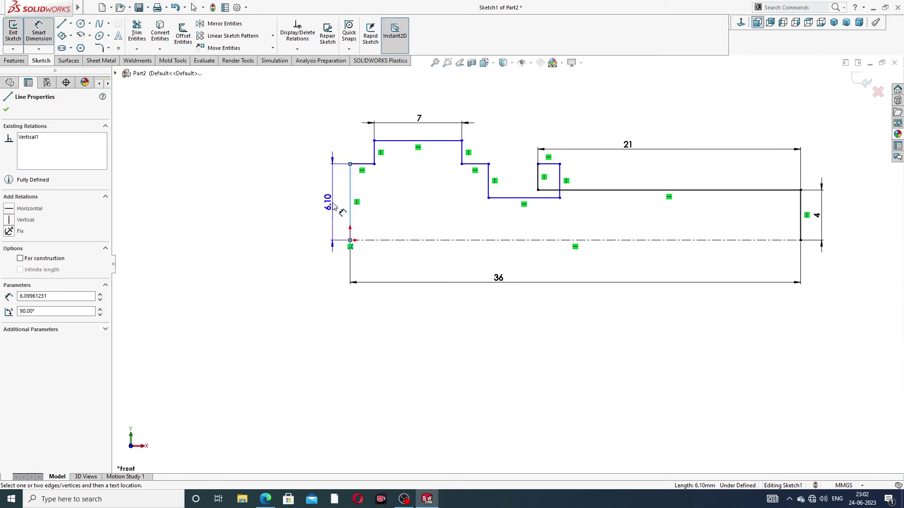
pyautogui.write('7')
pyautogui.press('Return')
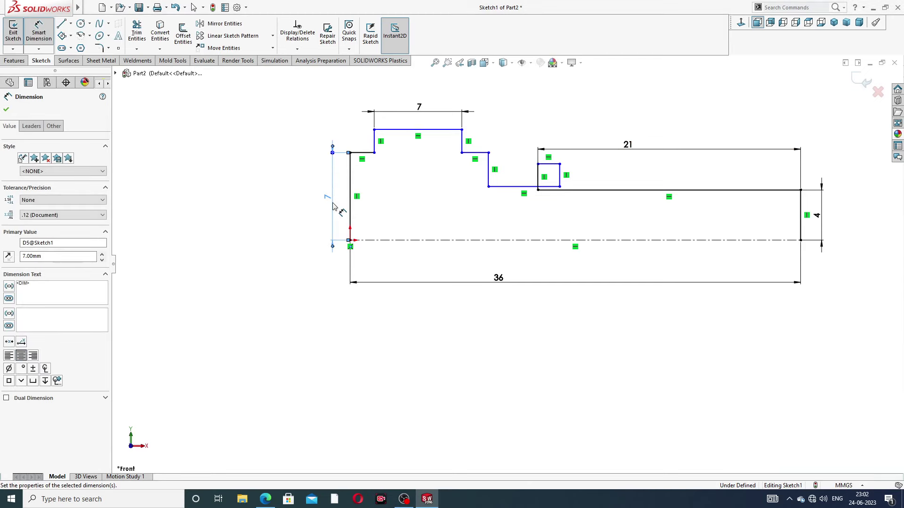
pyautogui.click(322, 187)
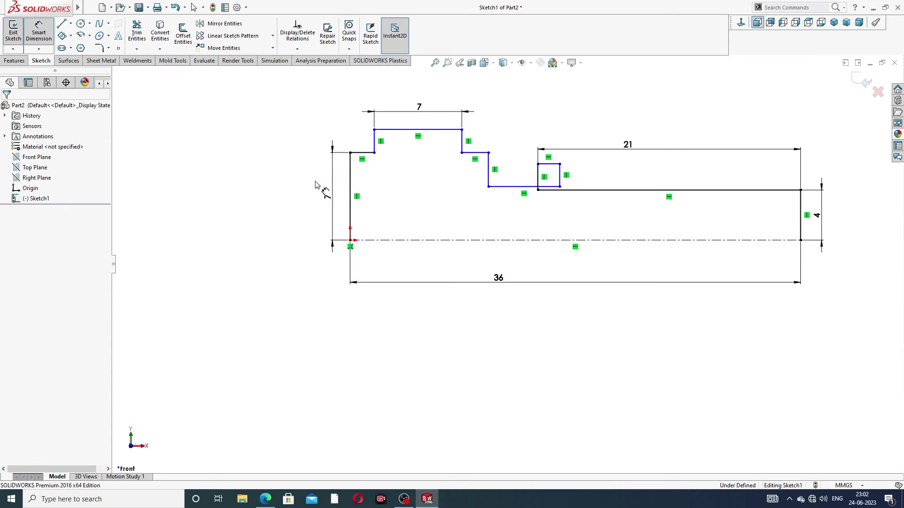
# Slide the collar's short vertical step left to just before the shank, then check the drawing.
pyautogui.rightClick(604, 109)
pyautogui.click(621, 136)
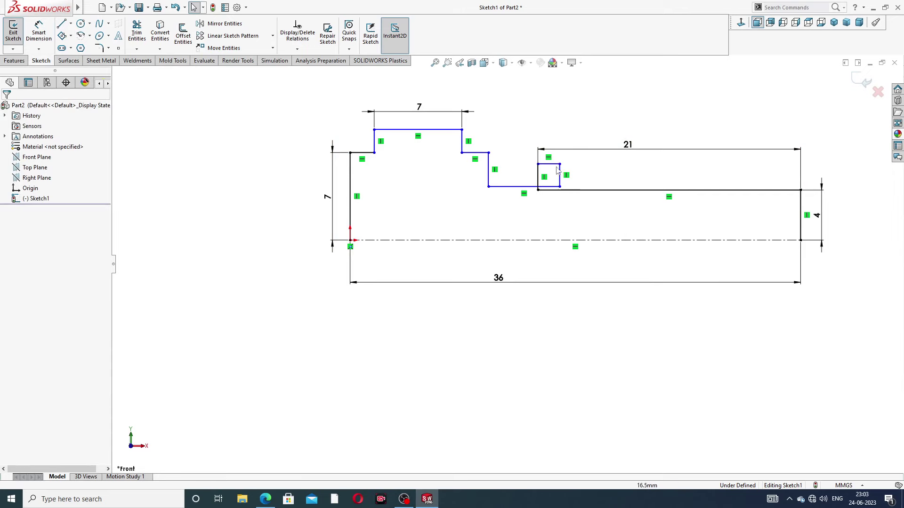
pyautogui.click(560, 172)
pyautogui.moveTo(561, 173); pyautogui.dragTo(518, 175)
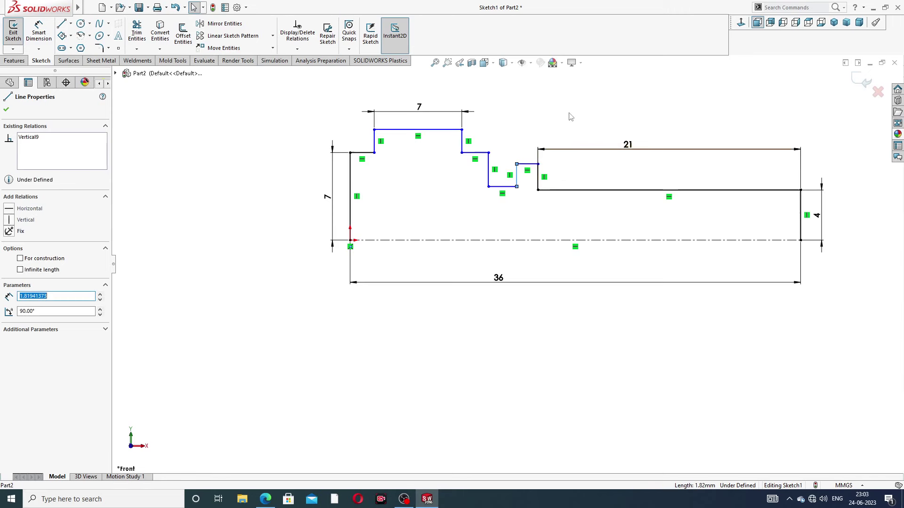
pyautogui.click(571, 114)
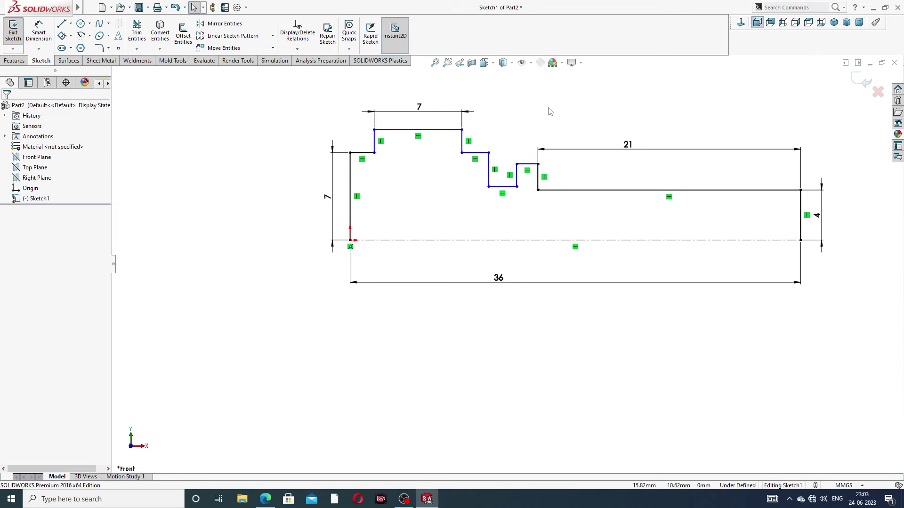
pyautogui.click(38, 31)
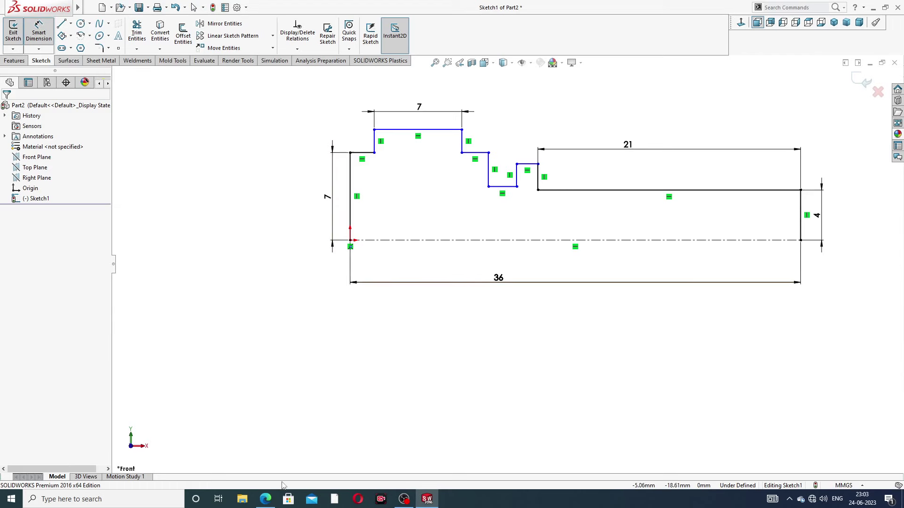
pyautogui.click(265, 499)
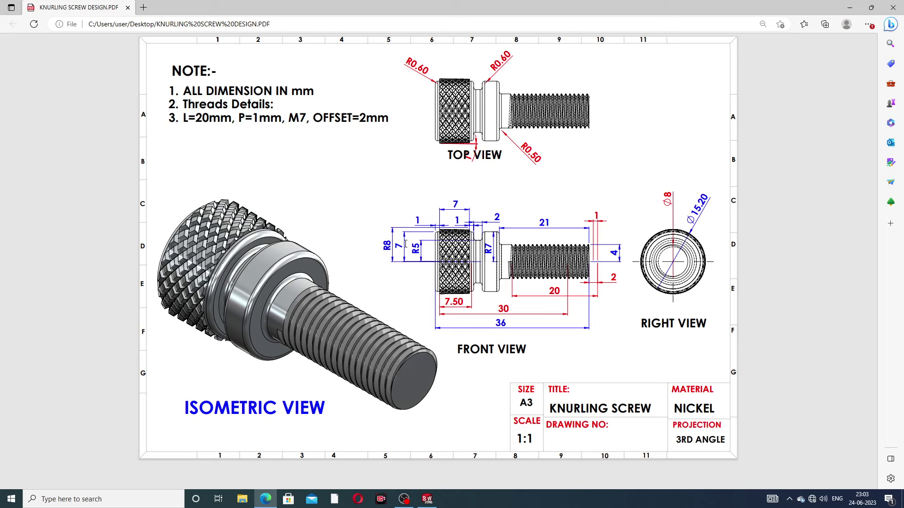
pyautogui.click(266, 499)
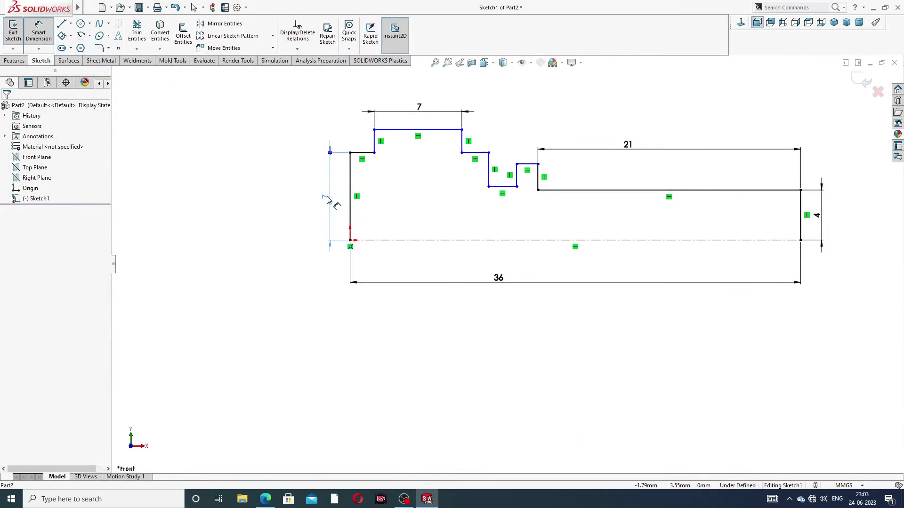
# Dimension the head's full height from the centerline to 8.
pyautogui.click(327, 197)
pyautogui.click(391, 130)
pyautogui.click(400, 241)
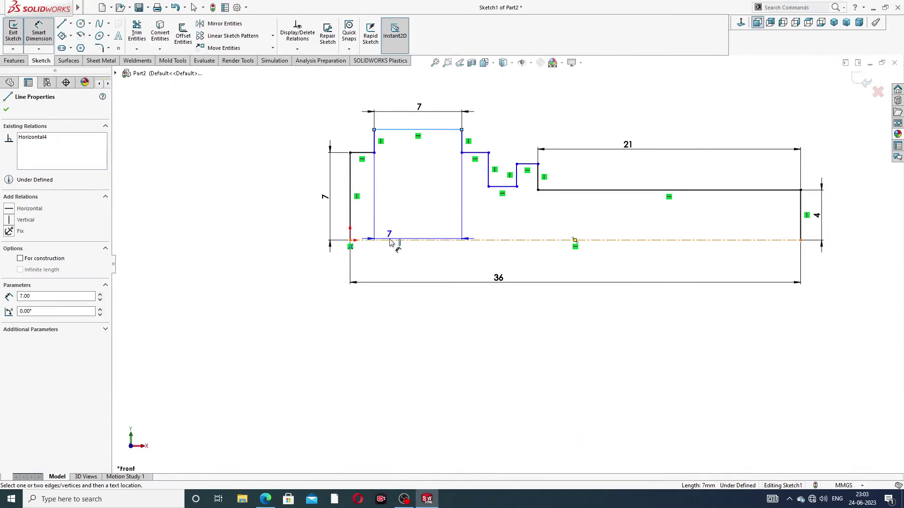
pyautogui.click(285, 221)
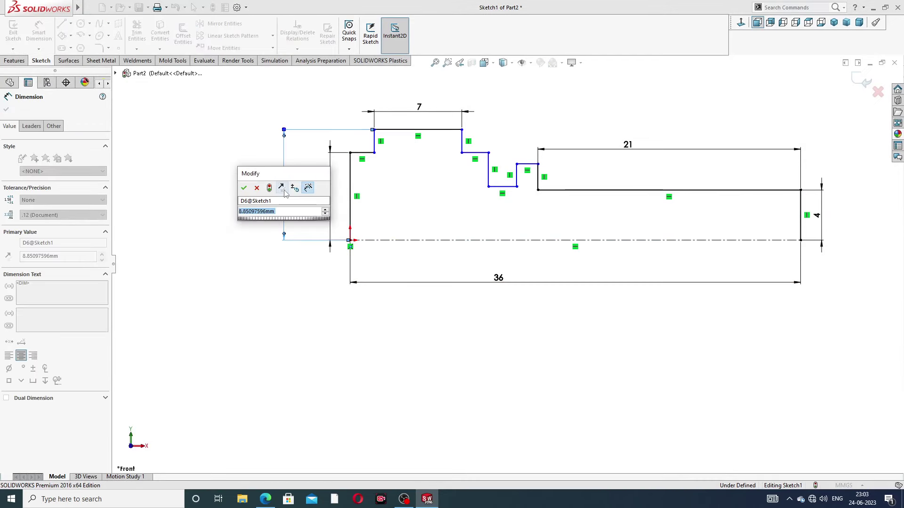
pyautogui.write('8')
pyautogui.press('Return')
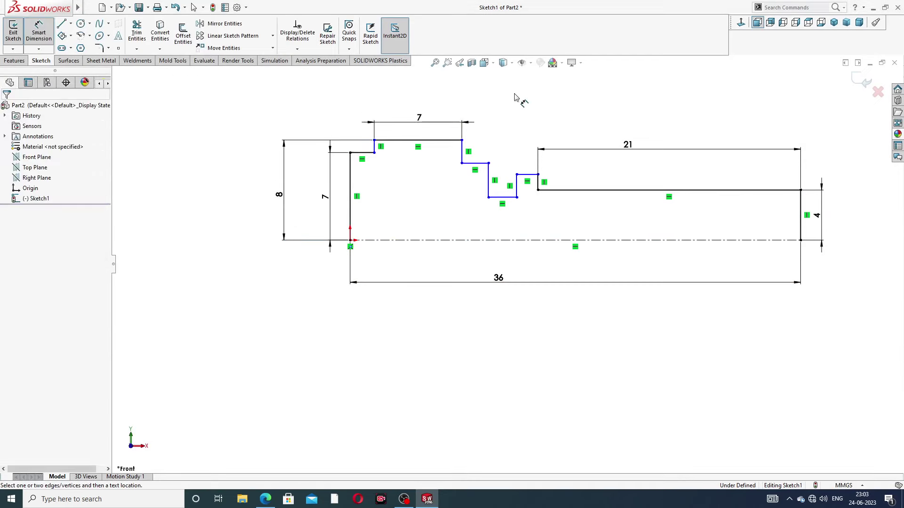
pyautogui.scroll(-2, 379, 160)
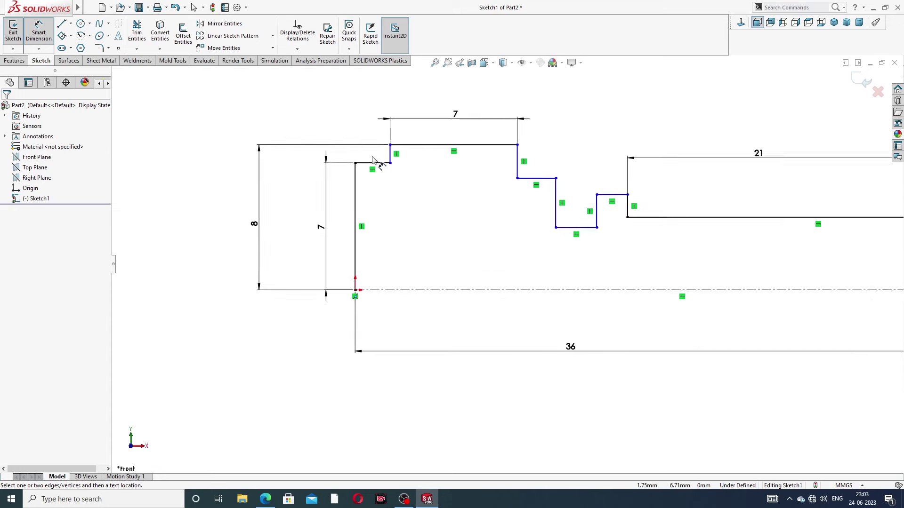
pyautogui.scroll(-2, 378, 160)
# Set the left and right step widths to 1 mm each.
pyautogui.click(382, 169)
pyautogui.click(377, 139)
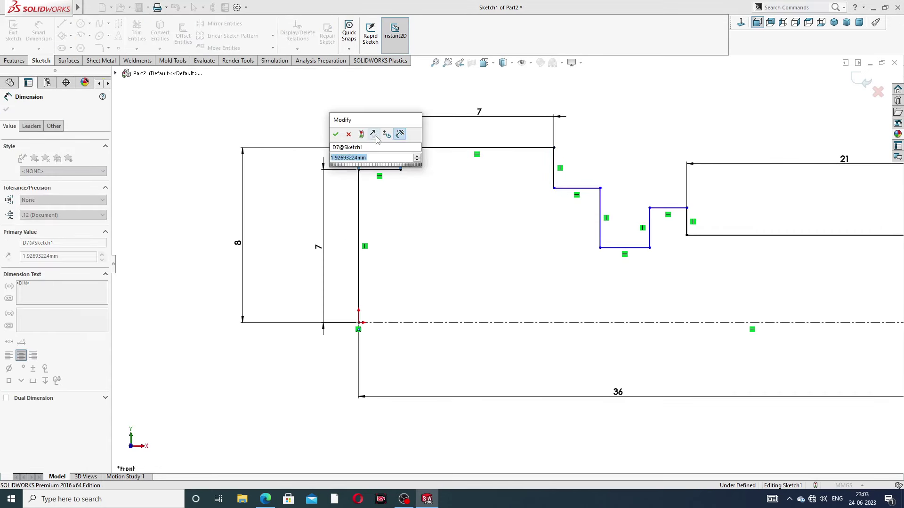
pyautogui.write('1')
pyautogui.press('Return')
pyautogui.write('1')
pyautogui.press('Return')
pyautogui.click(572, 133)
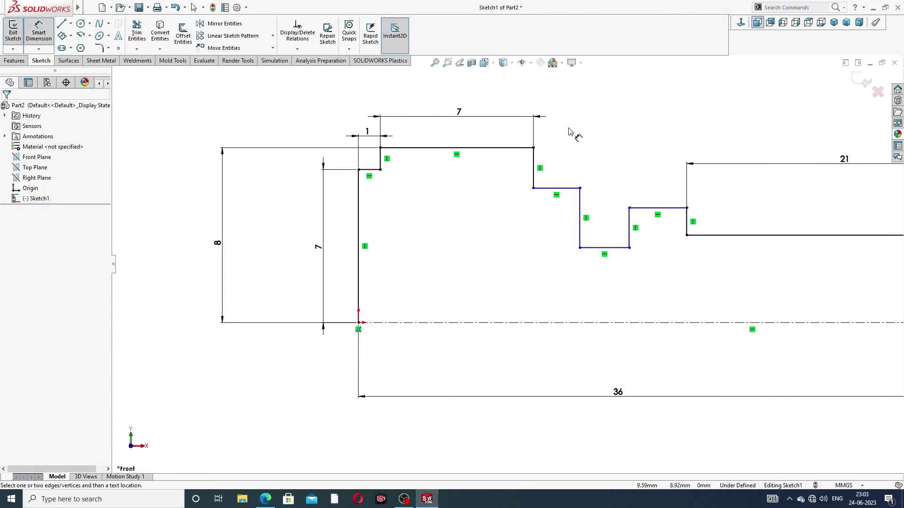
pyautogui.click(556, 190)
pyautogui.click(557, 148)
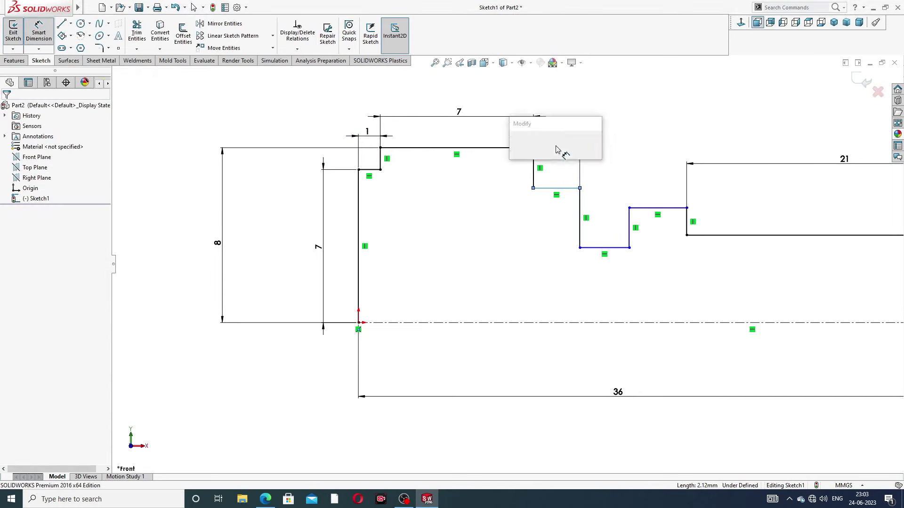
pyautogui.write('1')
pyautogui.press('Return')
pyautogui.click(637, 131)
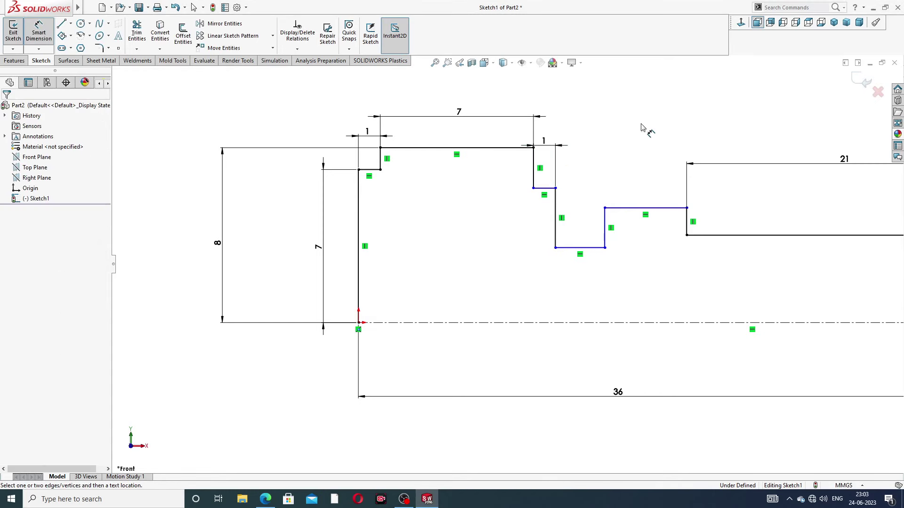
pyautogui.rightClick(605, 126)
pyautogui.click(629, 144)
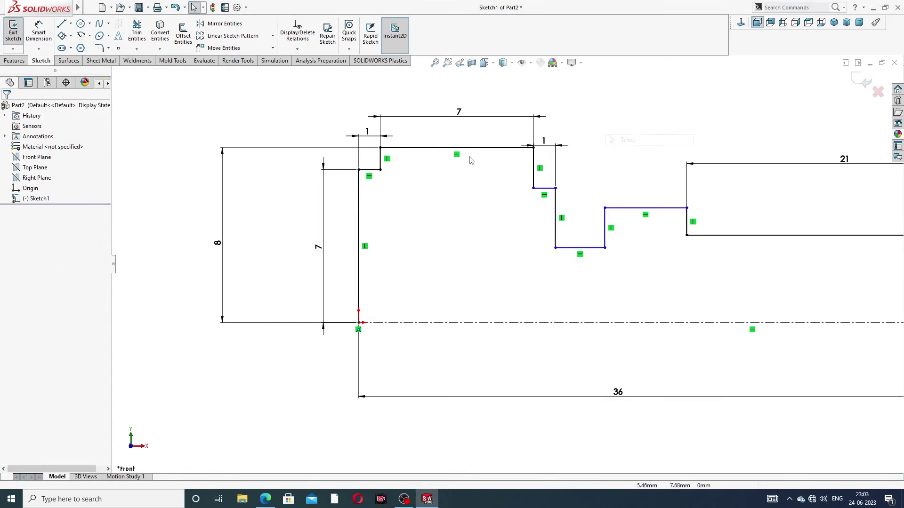
# Make the two short vertical step edges equal.
pyautogui.click(382, 157)
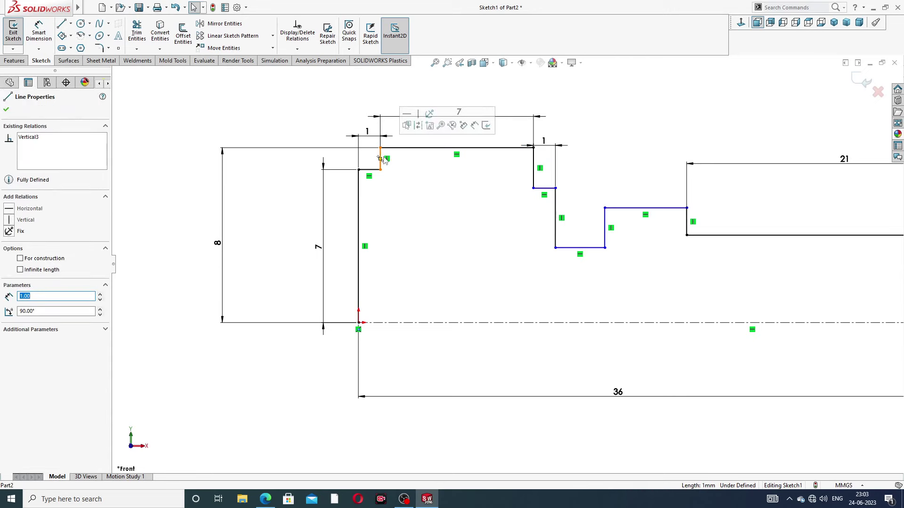
pyautogui.keyDown('ctrl'); pyautogui.click(534, 165); pyautogui.keyUp('ctrl')
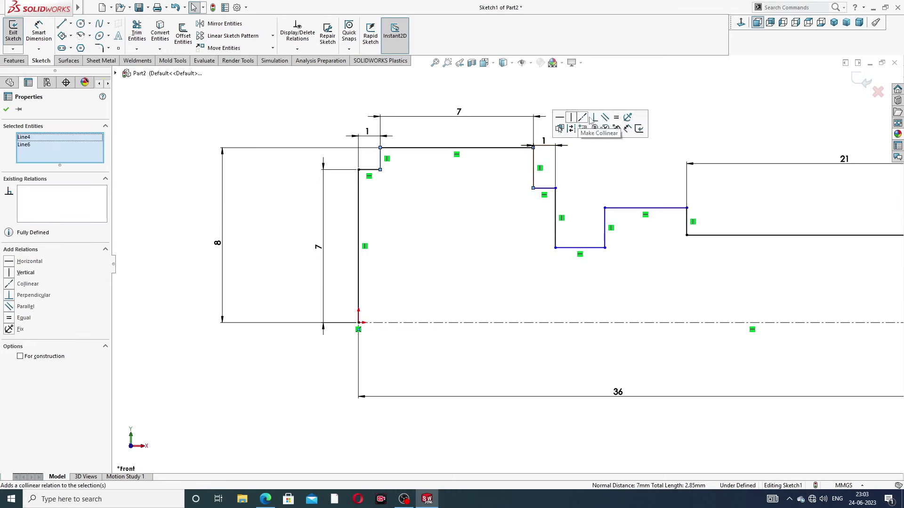
pyautogui.click(616, 117)
pyautogui.click(678, 120)
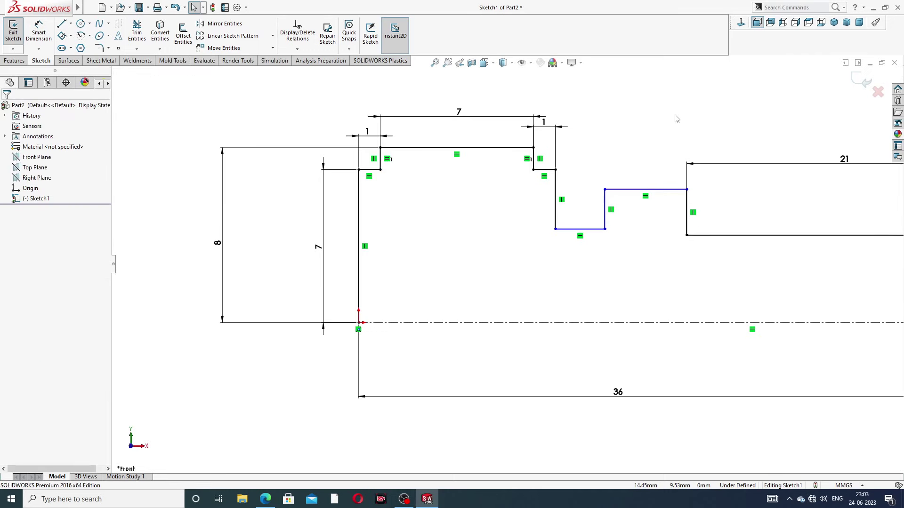
pyautogui.click(38, 32)
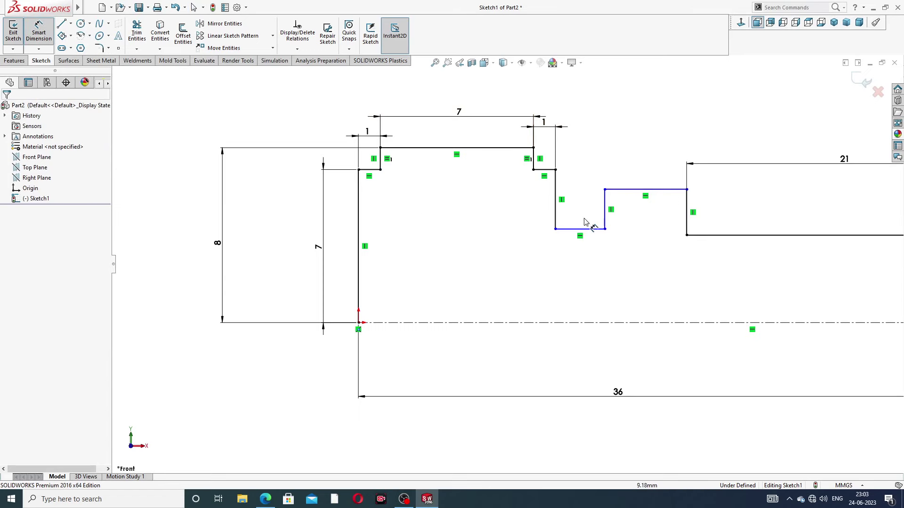
# Dimension the collar height to 7 and the groove height to 5 from the centerline.
pyautogui.click(648, 190)
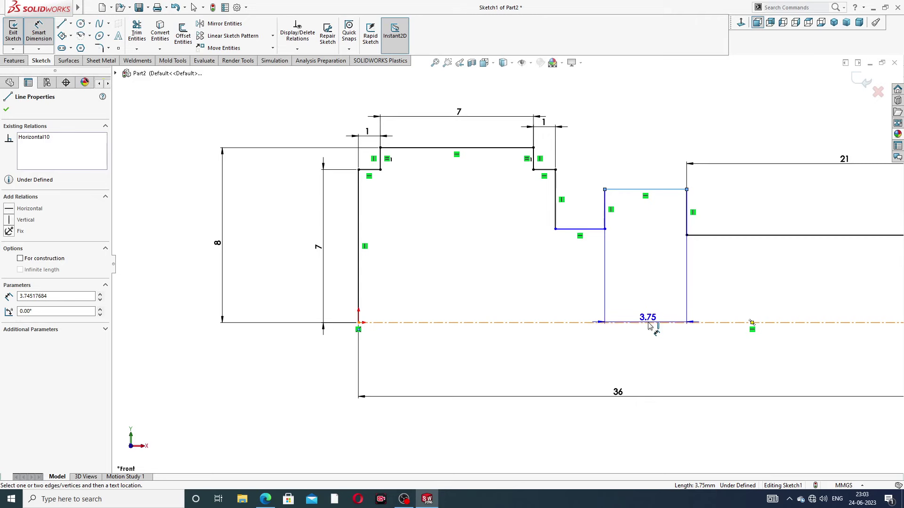
pyautogui.click(650, 324)
pyautogui.click(650, 285)
pyautogui.write('7')
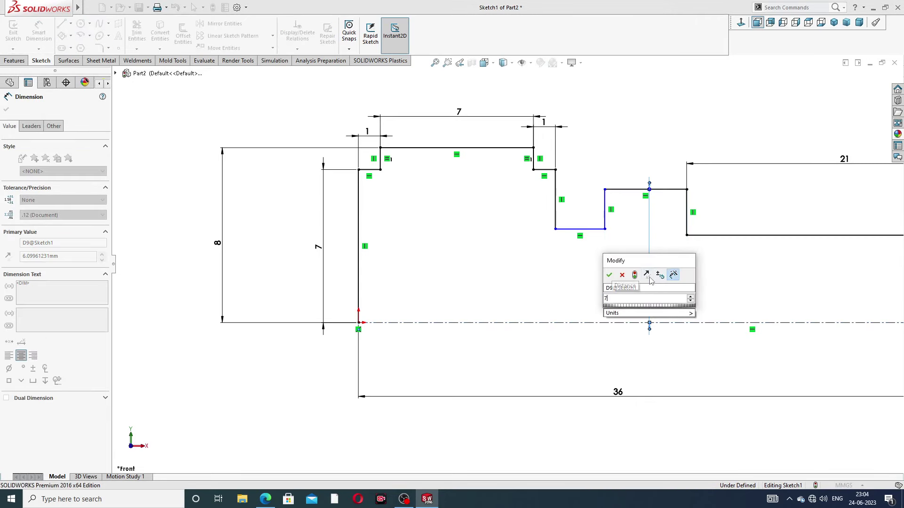
pyautogui.press('Return')
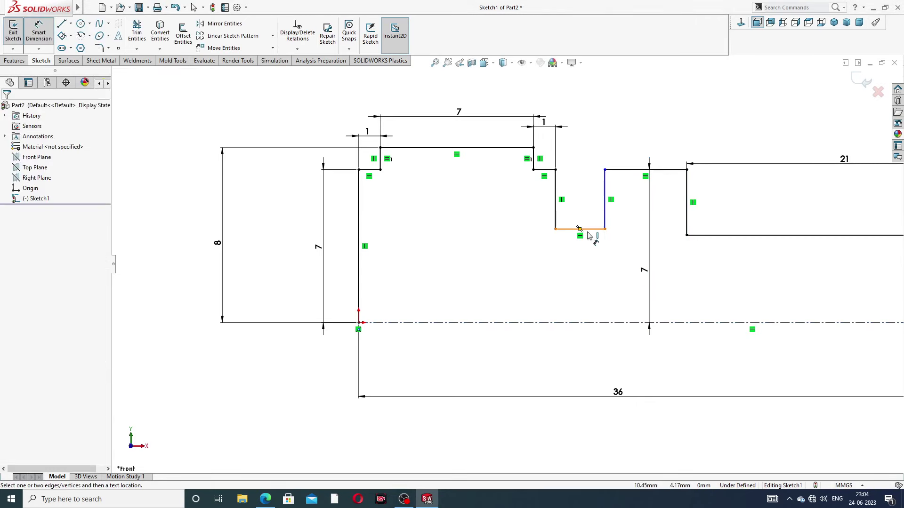
pyautogui.click(587, 235)
pyautogui.click(572, 324)
pyautogui.click(573, 286)
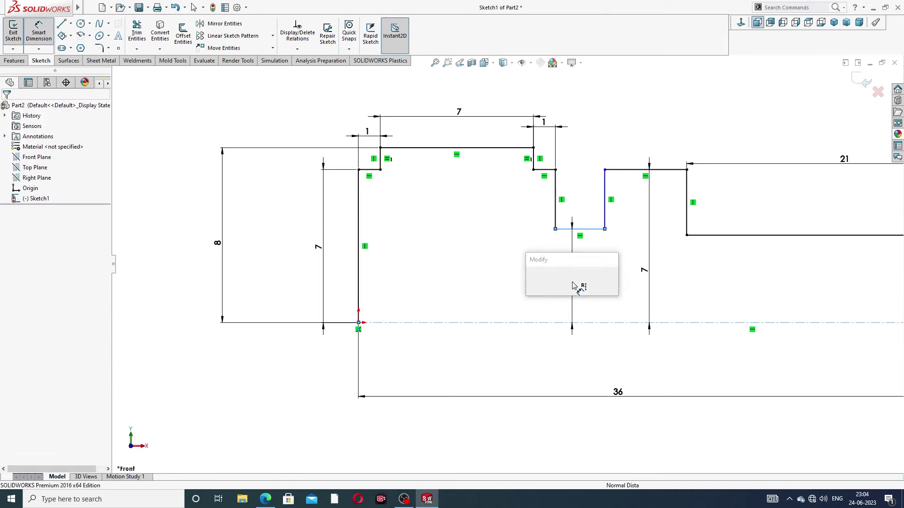
pyautogui.write('5')
pyautogui.press('Return')
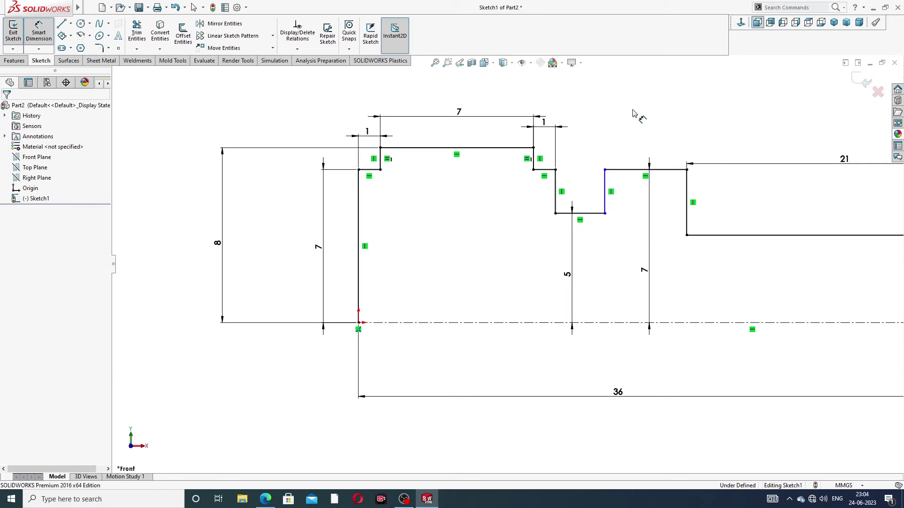
# Fit the profile in view, exit dimensioning, and bring up the screw drawing PDF.
pyautogui.press('z')
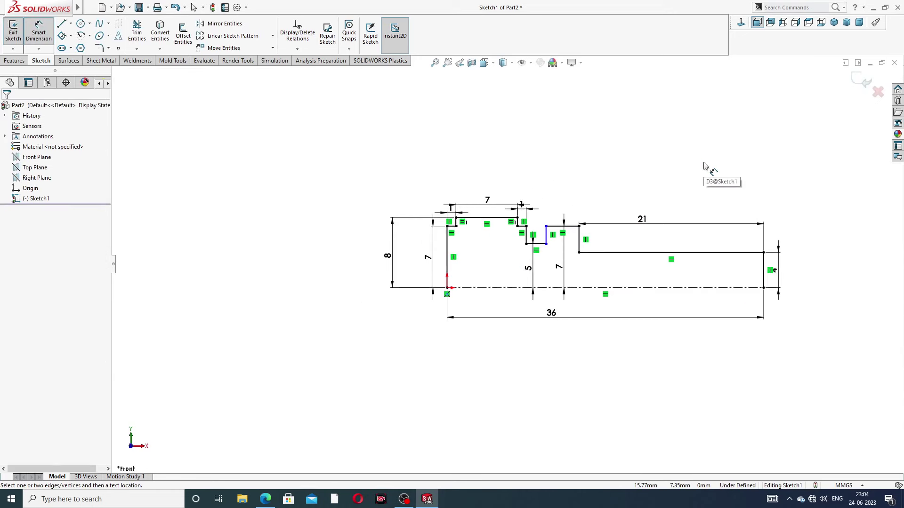
pyautogui.scroll(-3, 640, 258)
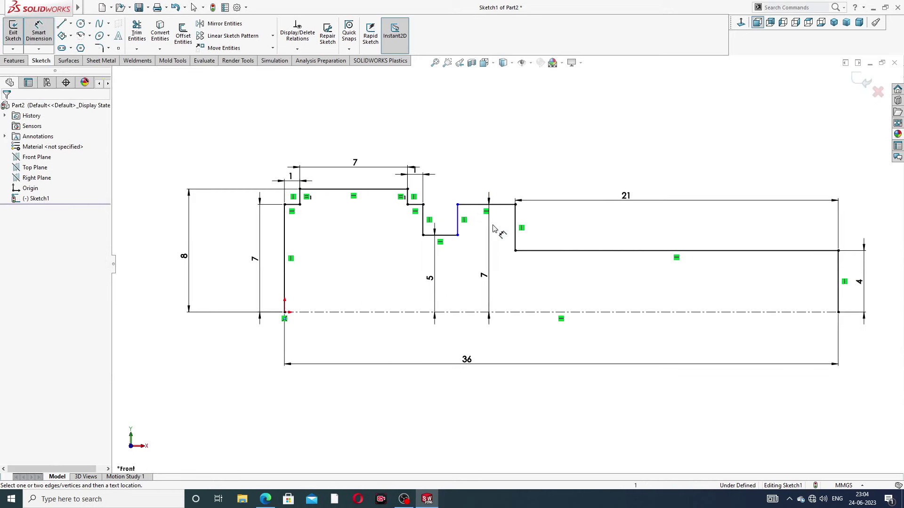
pyautogui.rightClick(629, 167)
pyautogui.click(656, 141)
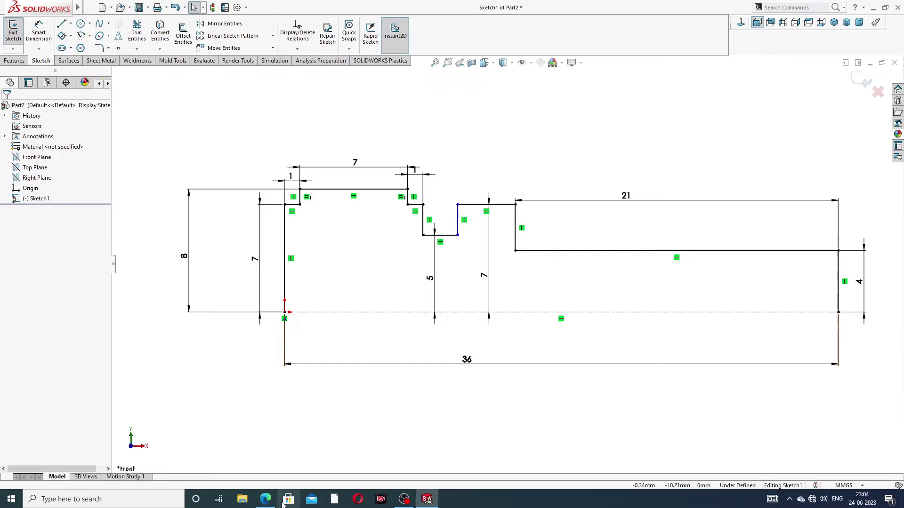
pyautogui.click(266, 500)
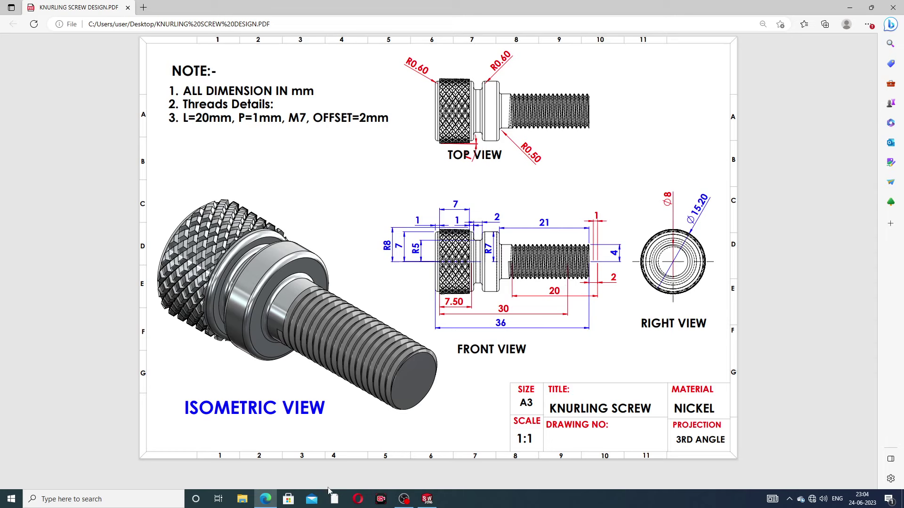
# Rearrange the left 7, 8 and top 7 dimension labels so they no longer overlap.
pyautogui.click(266, 499)
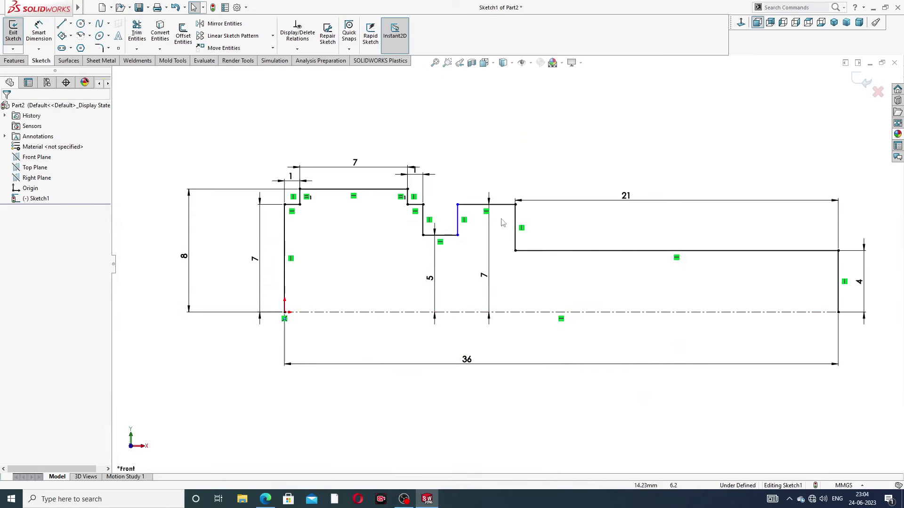
pyautogui.moveTo(258, 259); pyautogui.dragTo(250, 257)
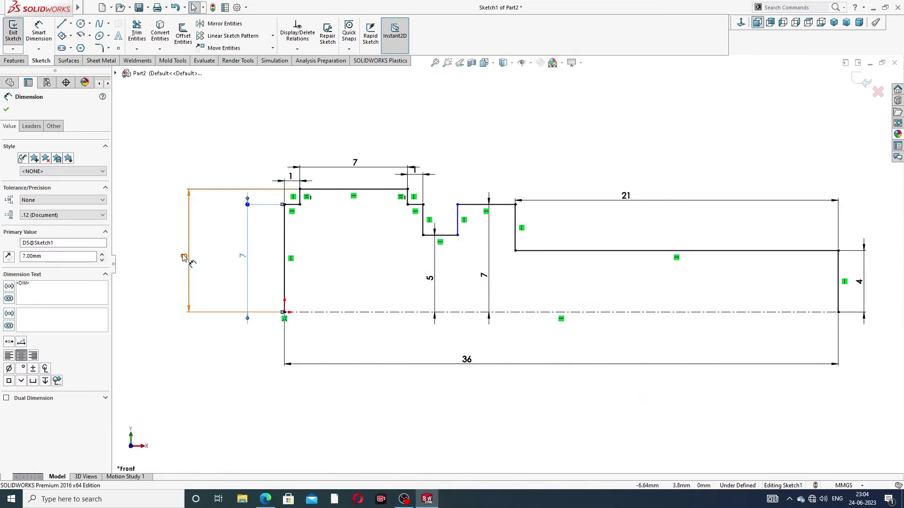
pyautogui.moveTo(194, 262); pyautogui.dragTo(214, 262)
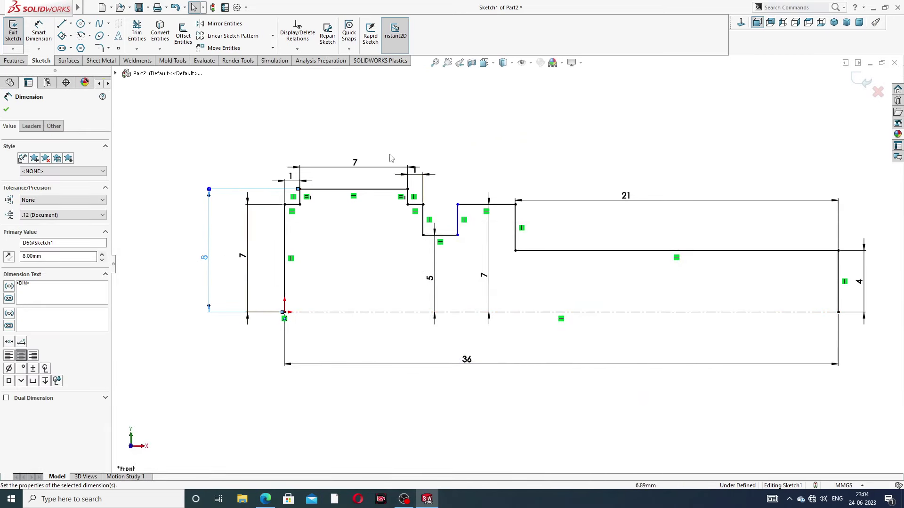
pyautogui.moveTo(371, 167); pyautogui.dragTo(364, 153)
pyautogui.click(490, 151)
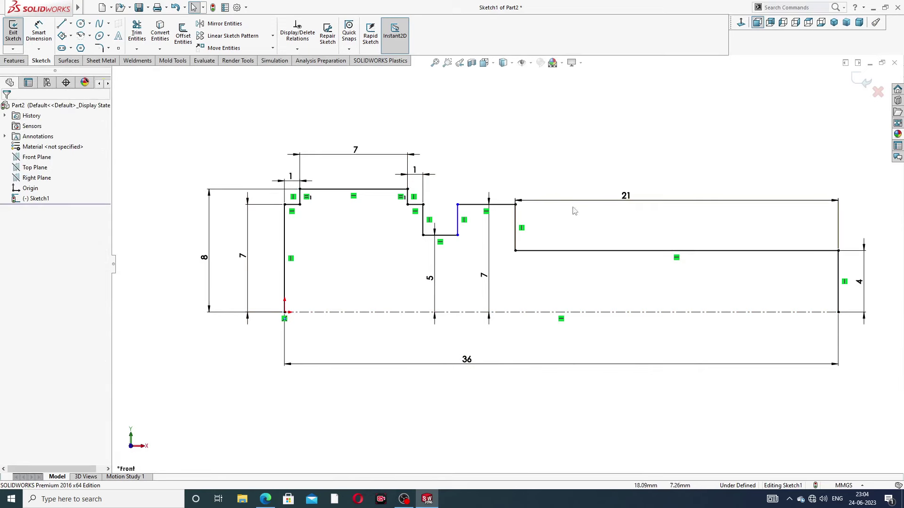
pyautogui.press('f')
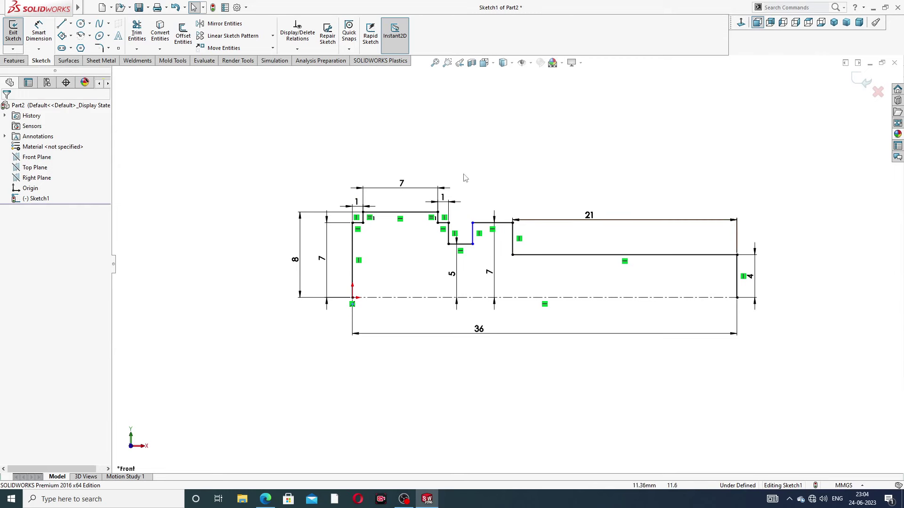
# Revolve the stepped sketch profile 360° into a solid screw body.
pyautogui.click(14, 60)
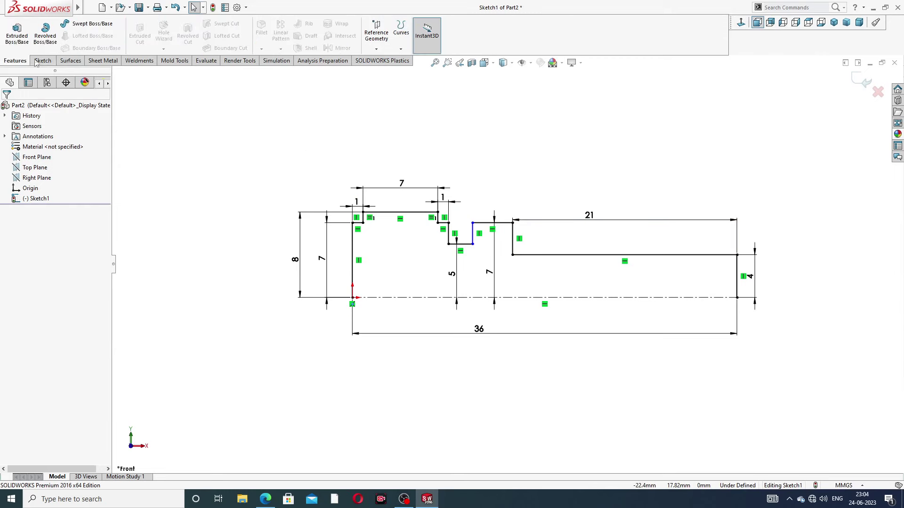
pyautogui.click(55, 37)
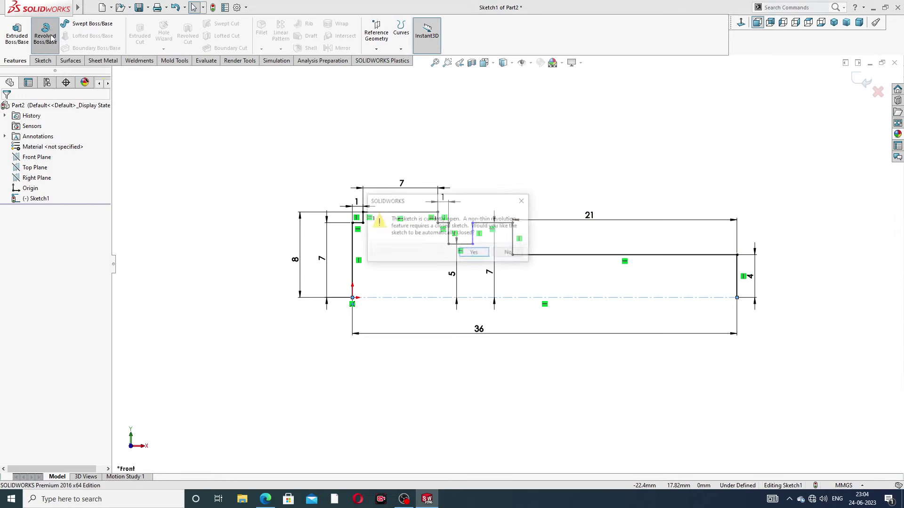
pyautogui.click(475, 253)
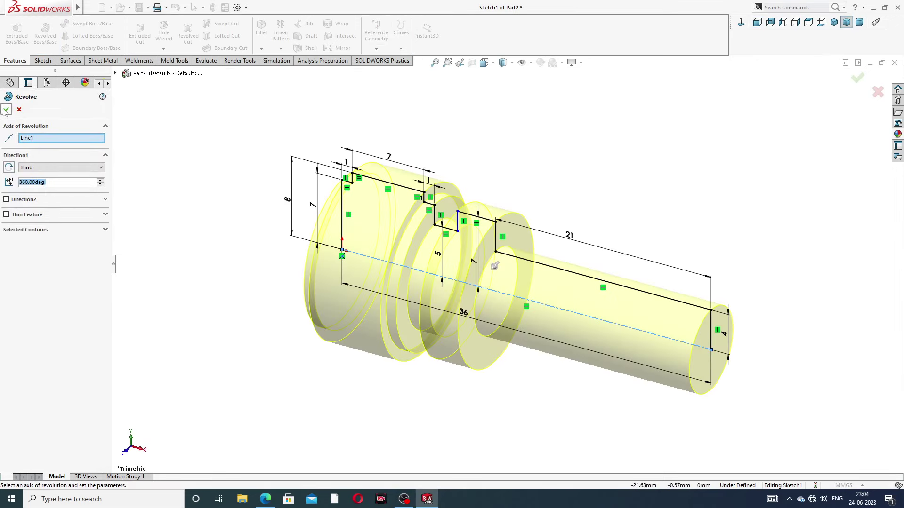
pyautogui.click(5, 110)
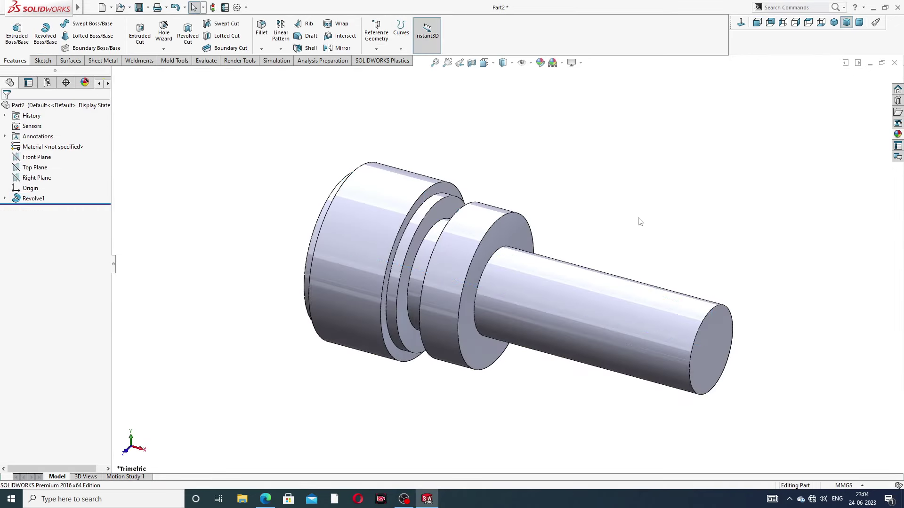
# Browse the scene list without changing it and orbit the part to an oblique 3D view.
pyautogui.moveTo(640, 222)
pyautogui.mouseDown(button='middle')
pyautogui.moveTo(657, 156)
pyautogui.moveTo(670, 162)
pyautogui.mouseUp(button='middle')
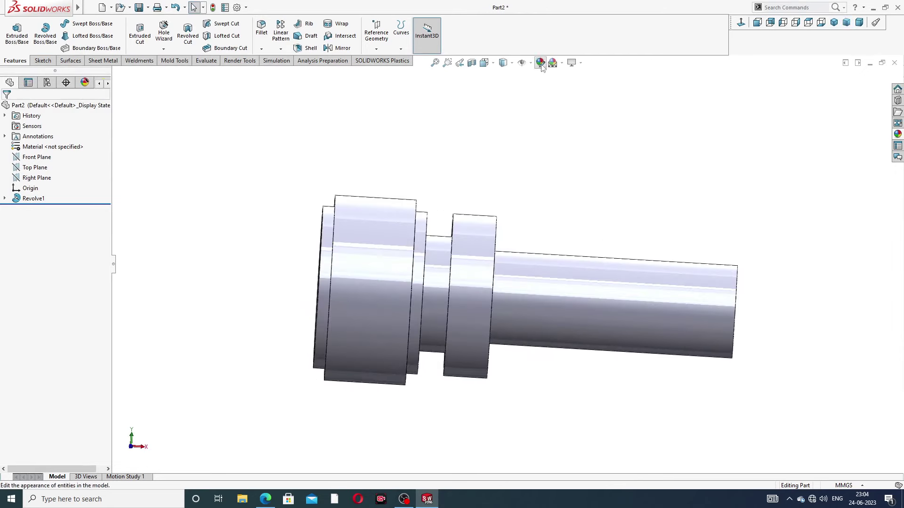
pyautogui.click(561, 63)
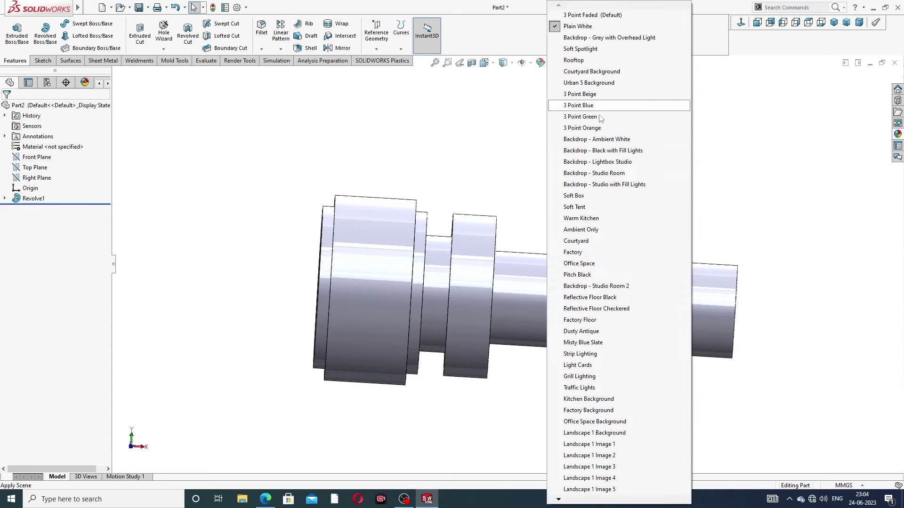
pyautogui.click(719, 146)
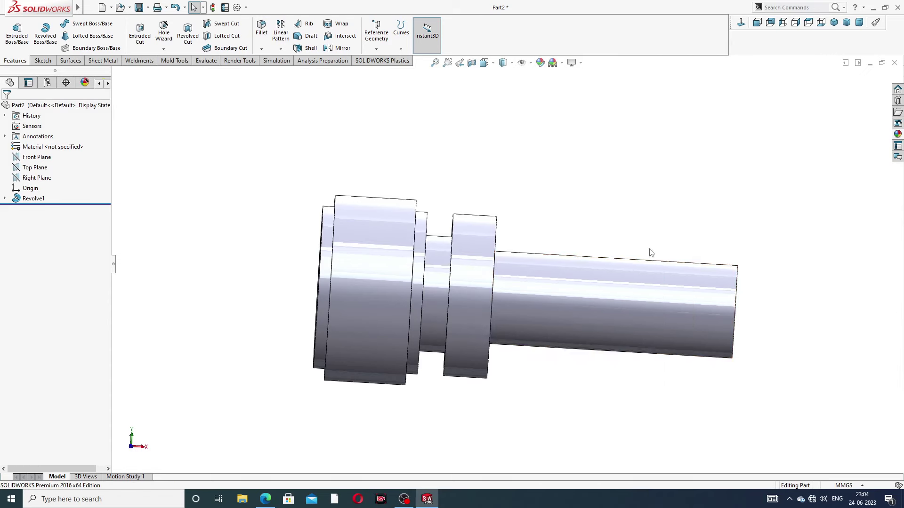
pyautogui.moveTo(549, 311)
pyautogui.mouseDown(button='middle')
pyautogui.moveTo(498, 250)
pyautogui.moveTo(554, 188)
pyautogui.moveTo(571, 268)
pyautogui.moveTo(516, 313)
pyautogui.moveTo(649, 191)
pyautogui.mouseUp(button='middle')
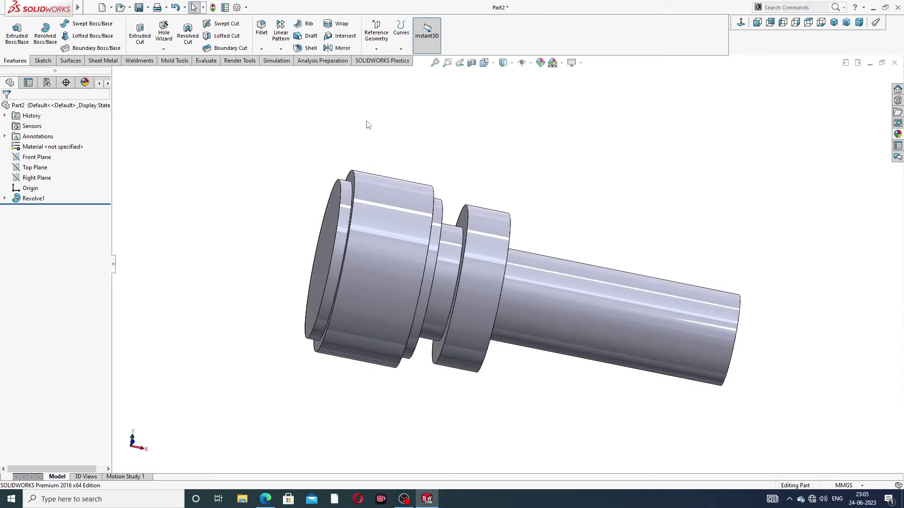
# Fillet the narrow collar's face edges with a 0.6 mm radius.
pyautogui.click(260, 39)
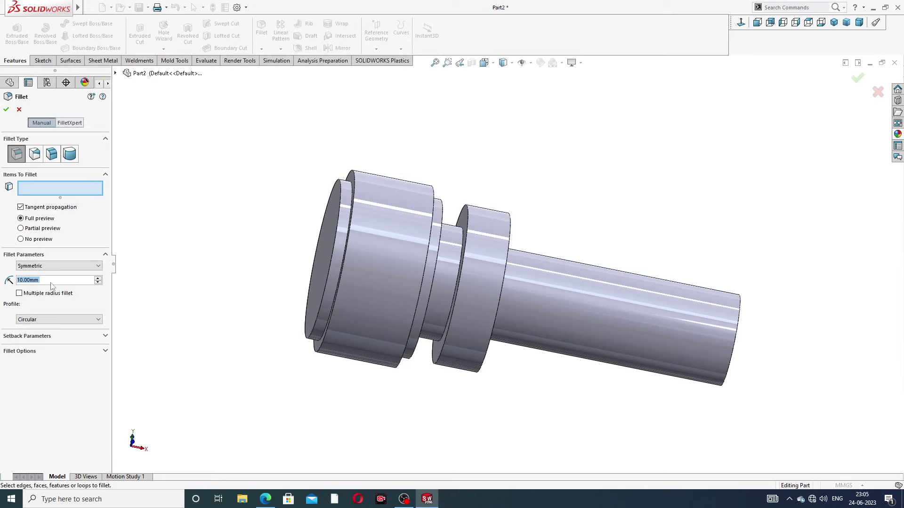
pyautogui.press('BackSpace')
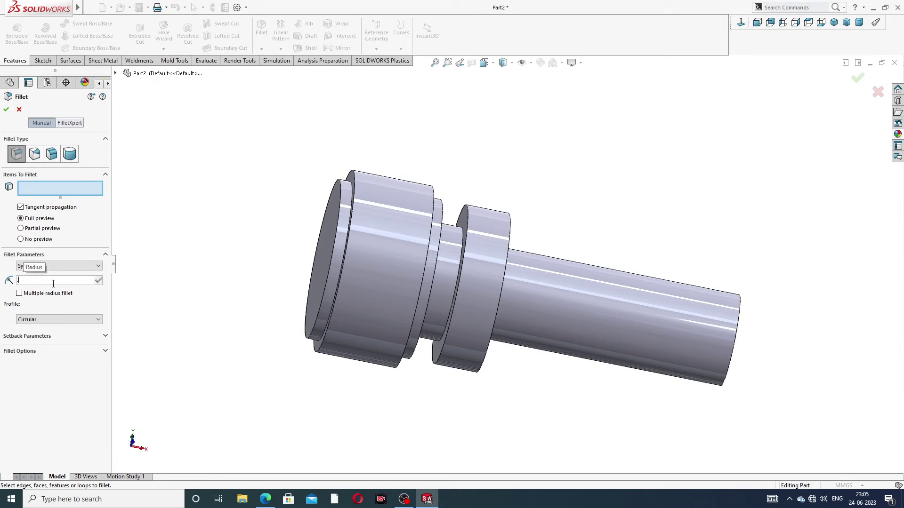
pyautogui.write('0.6')
pyautogui.press('Return')
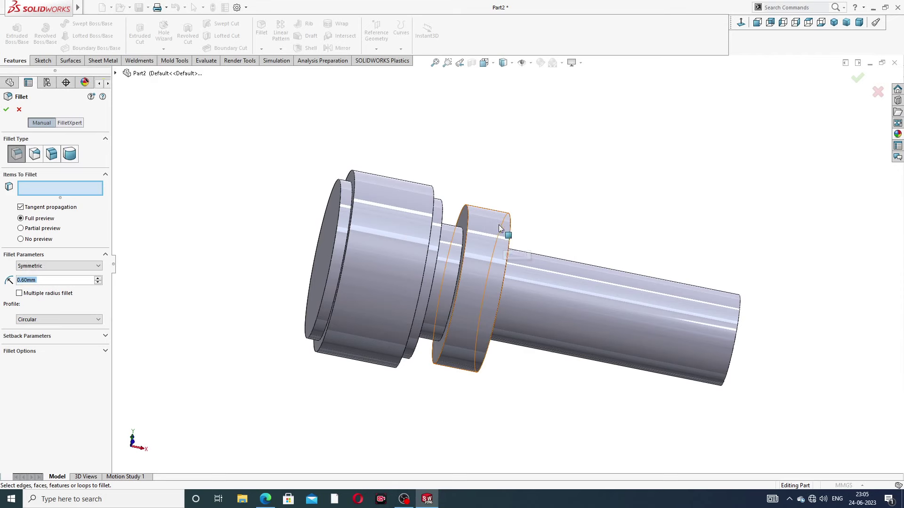
pyautogui.click(487, 228)
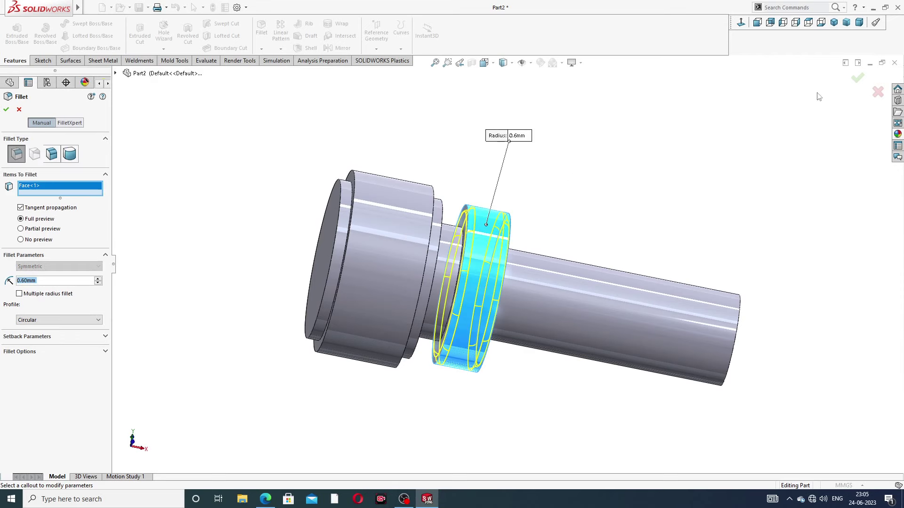
pyautogui.click(858, 81)
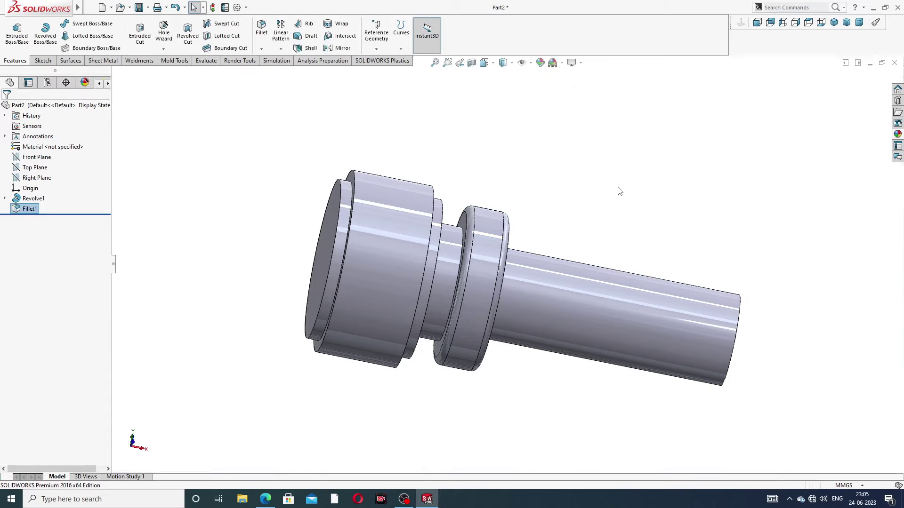
pyautogui.click(265, 499)
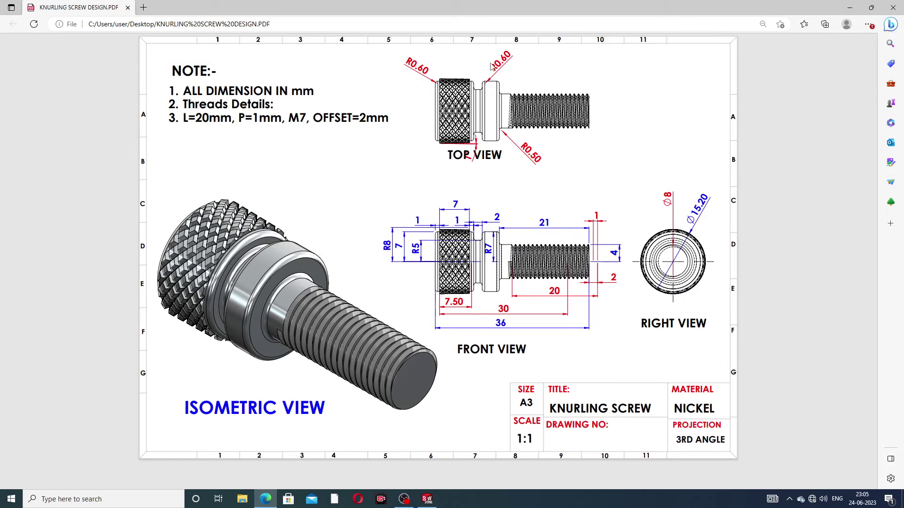
# Return to the SOLIDWORKS part after checking the R0.60 and R0.50 fillet callouts.
pyautogui.click(265, 499)
# Add a 0.5 mm fillet on the edge where the shank meets the collar.
pyautogui.moveTo(448, 161); pyautogui.dragTo(364, 138, button='middle')
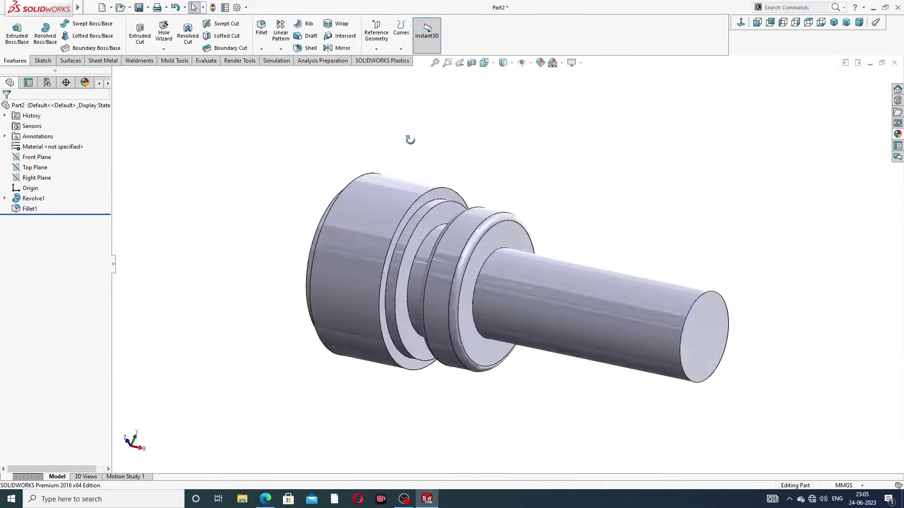
pyautogui.click(262, 28)
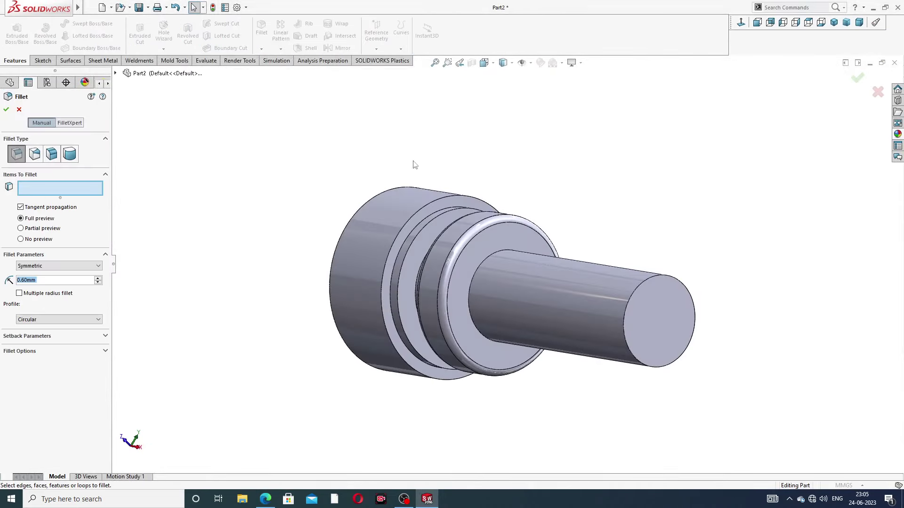
pyautogui.scroll(-2, 555, 298)
pyautogui.scroll(-3, 555, 297)
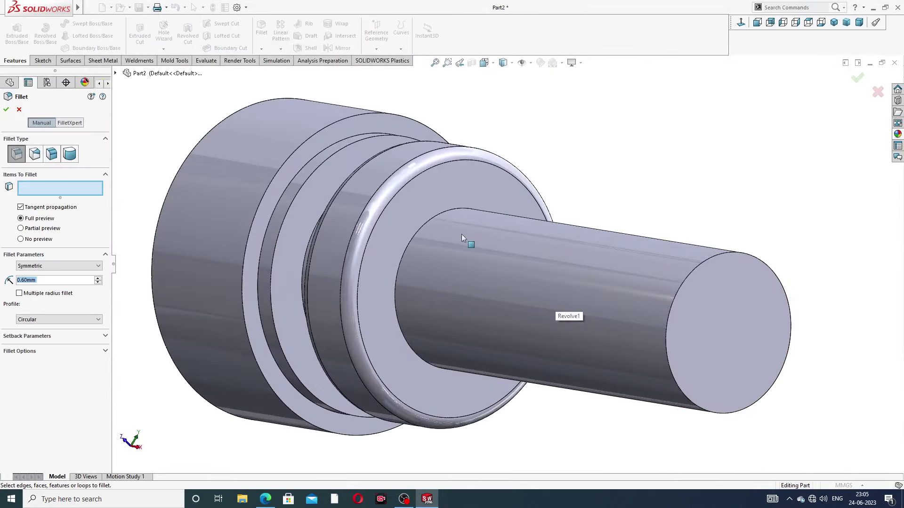
pyautogui.click(436, 217)
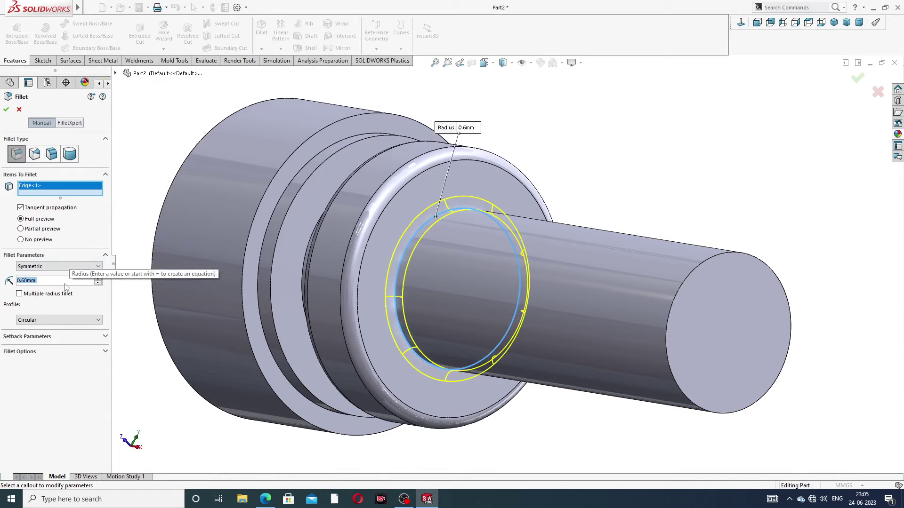
pyautogui.write('.5')
pyautogui.press('Return')
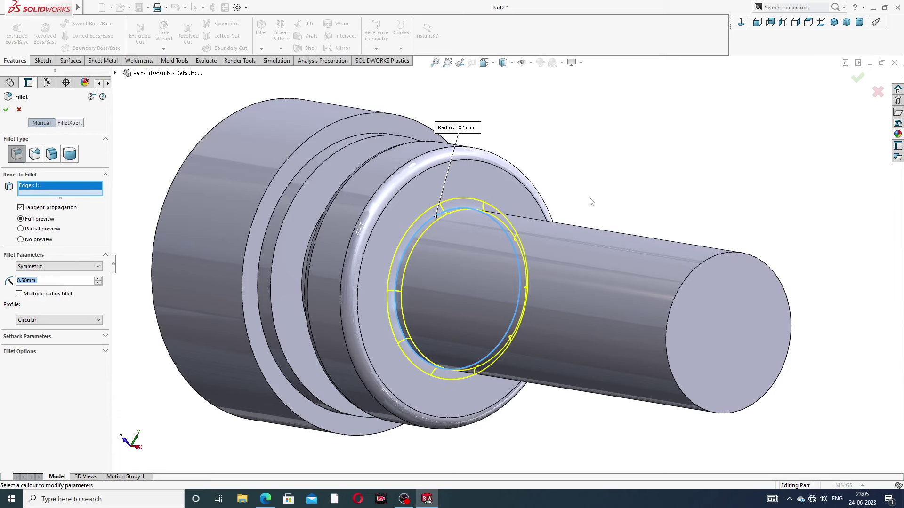
pyautogui.click(856, 79)
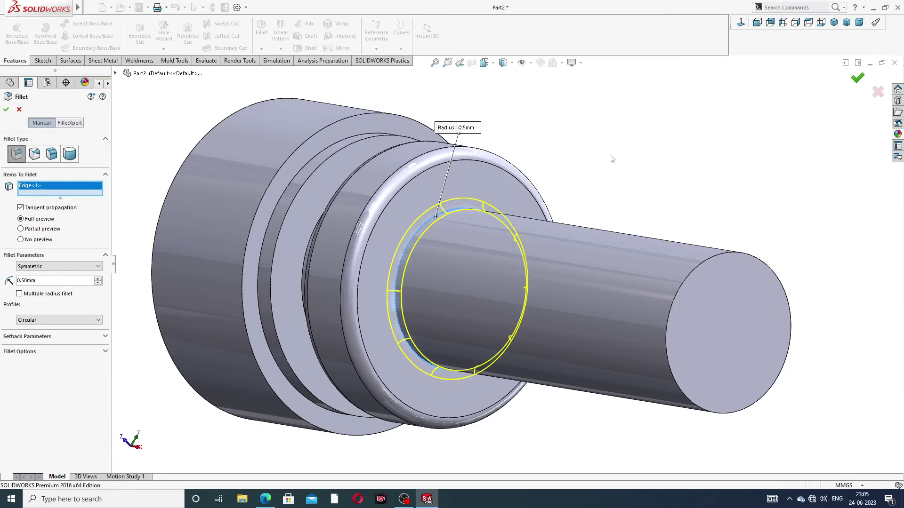
pyautogui.click(612, 167)
pyautogui.moveTo(600, 186); pyautogui.dragTo(593, 178, button='middle')
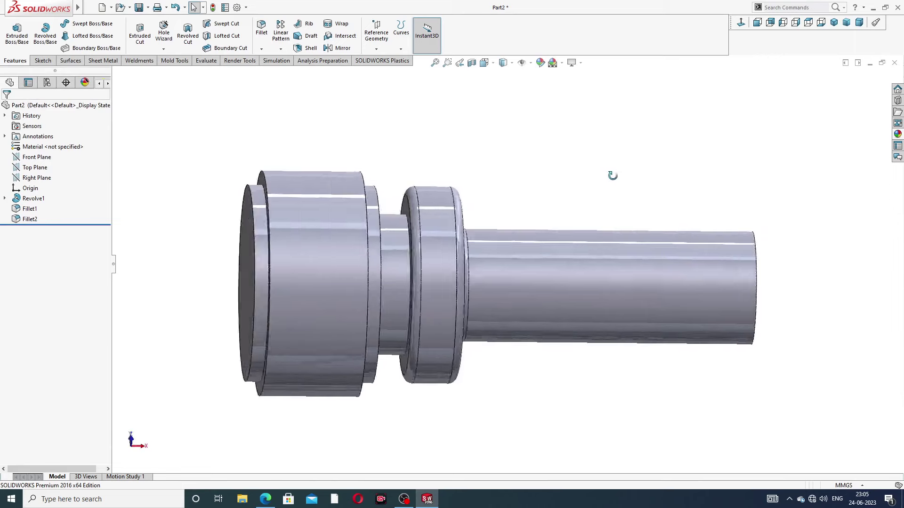
# Convert the head's outer edge into a Sketch2 circle, then open Sketch3 on the head's end face.
pyautogui.moveTo(394, 235)
pyautogui.mouseDown(button='middle')
pyautogui.moveTo(468, 178)
pyautogui.moveTo(435, 228)
pyautogui.mouseUp(button='middle')
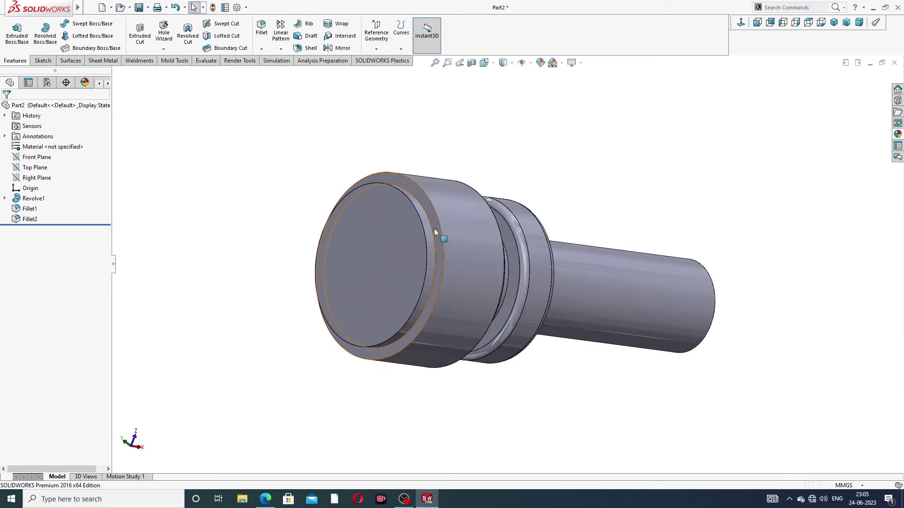
pyautogui.scroll(-2, 423, 195)
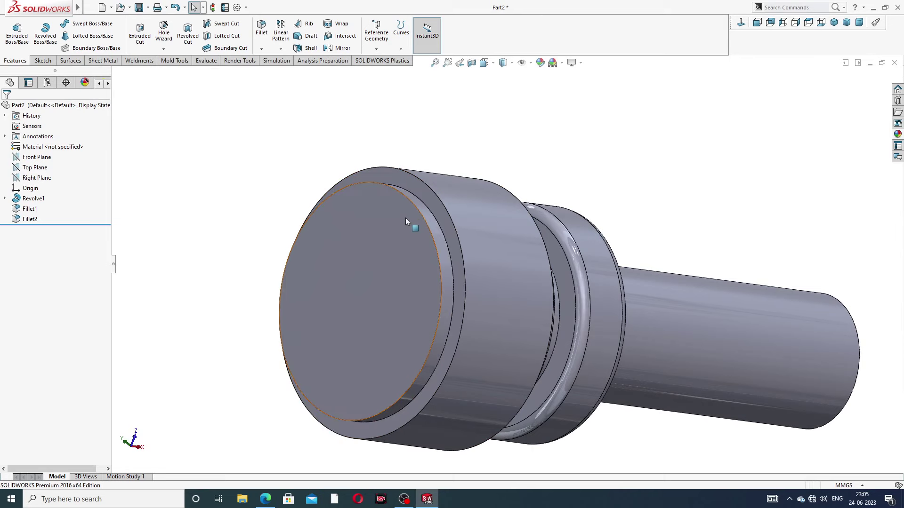
pyautogui.click(427, 196)
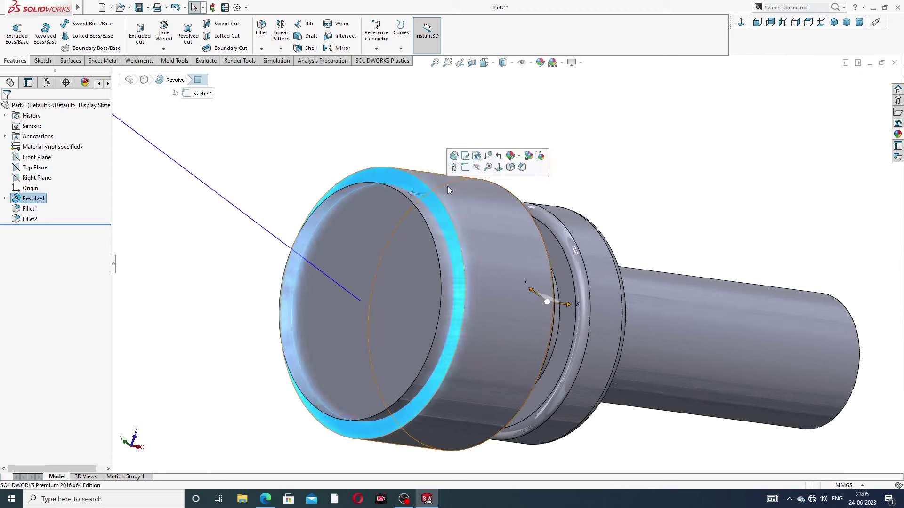
pyautogui.click(466, 156)
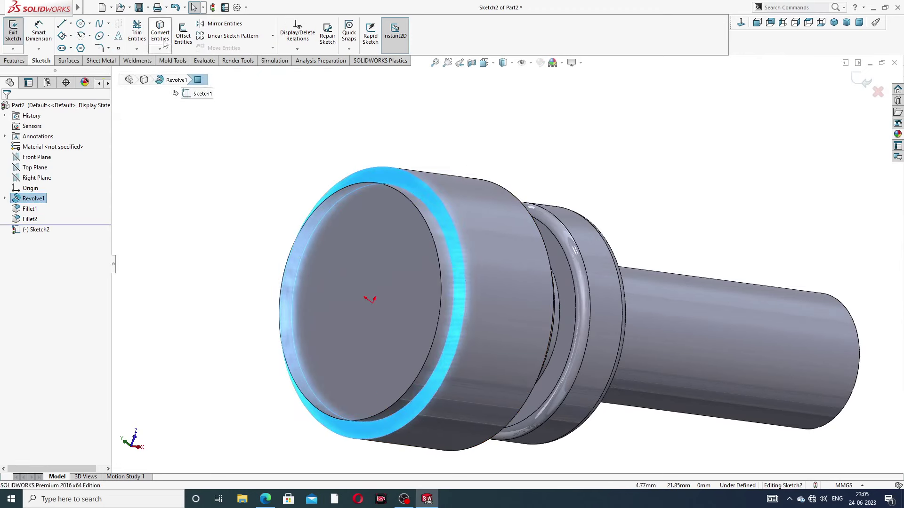
pyautogui.click(412, 176)
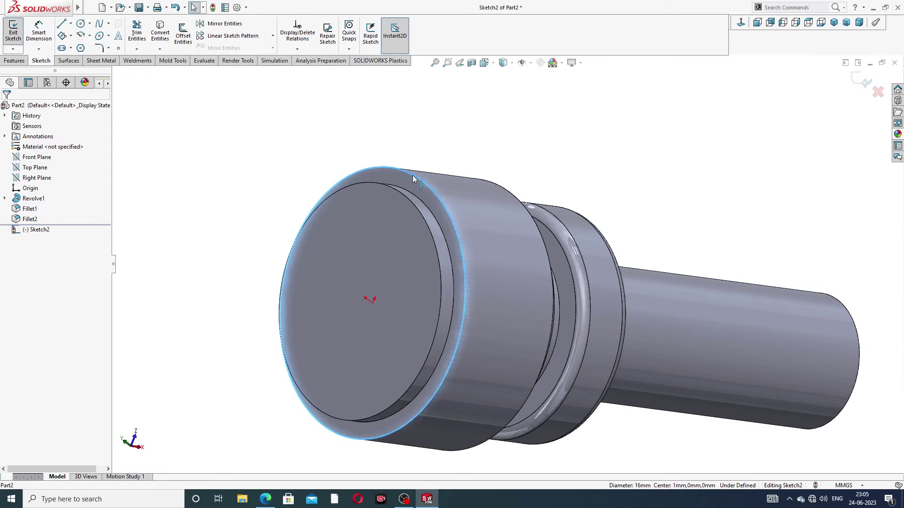
pyautogui.click(160, 33)
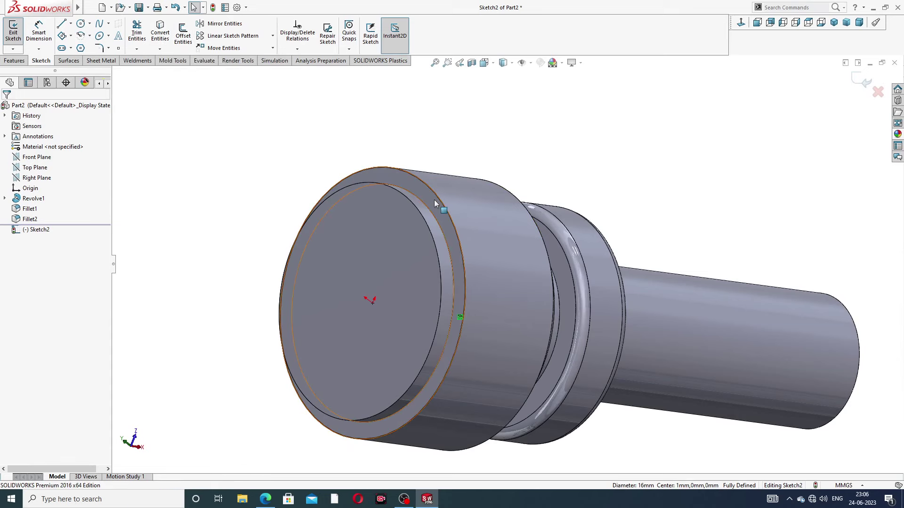
pyautogui.click(866, 81)
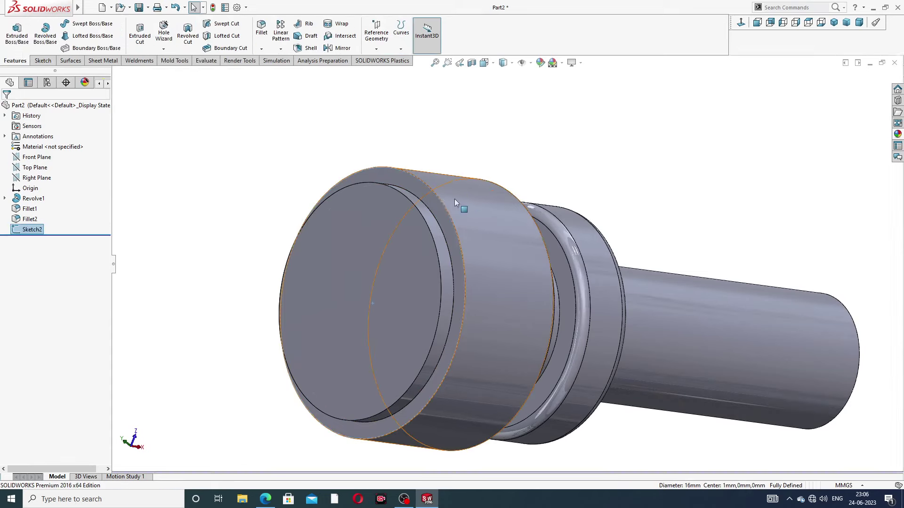
pyautogui.click(425, 196)
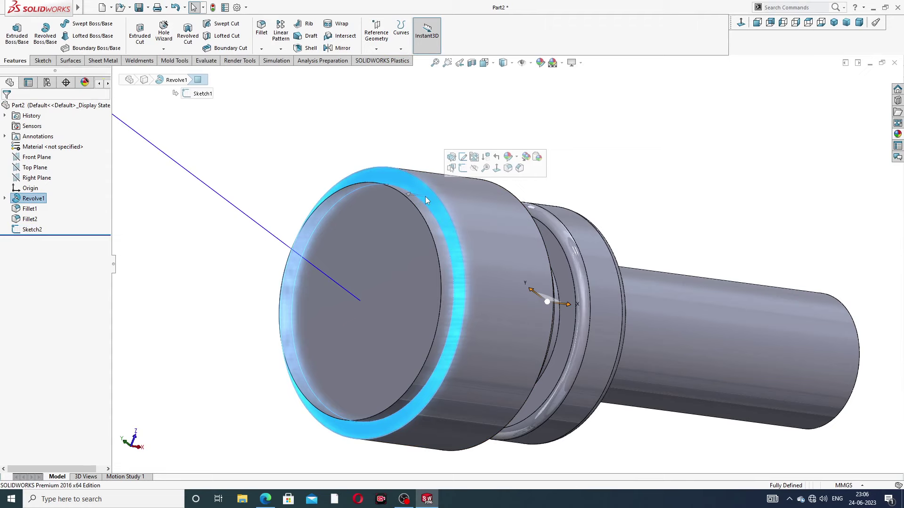
pyautogui.click(463, 168)
# Draw a horizontal construction centerline from the origin to the head's outer circle, viewed normal to the face.
pyautogui.click(741, 24)
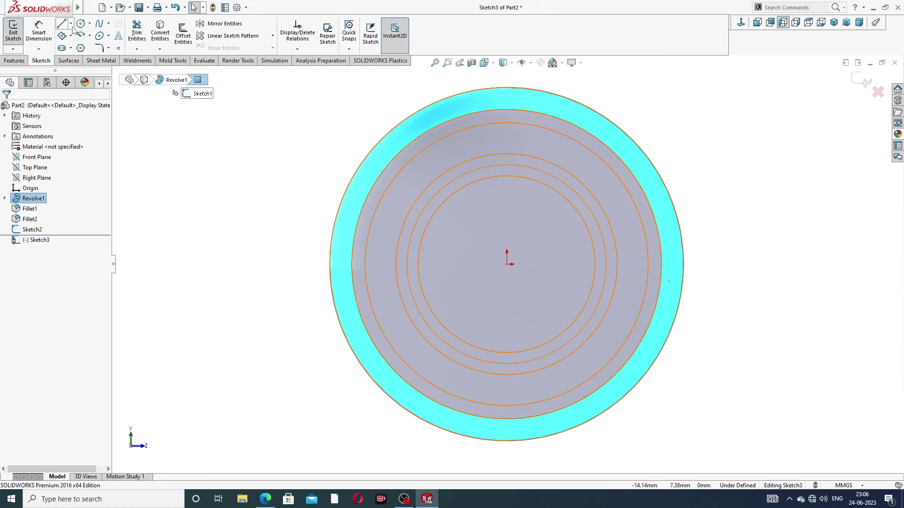
pyautogui.click(71, 24)
pyautogui.click(87, 47)
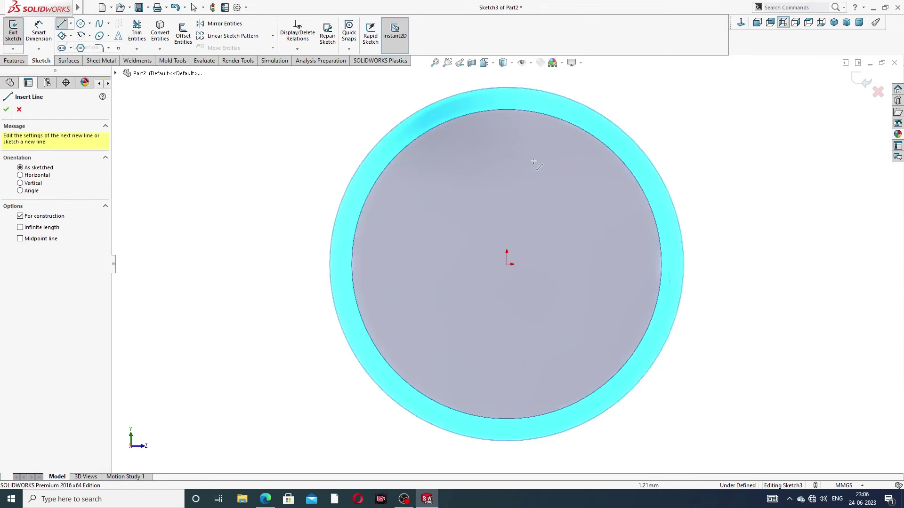
pyautogui.click(506, 264)
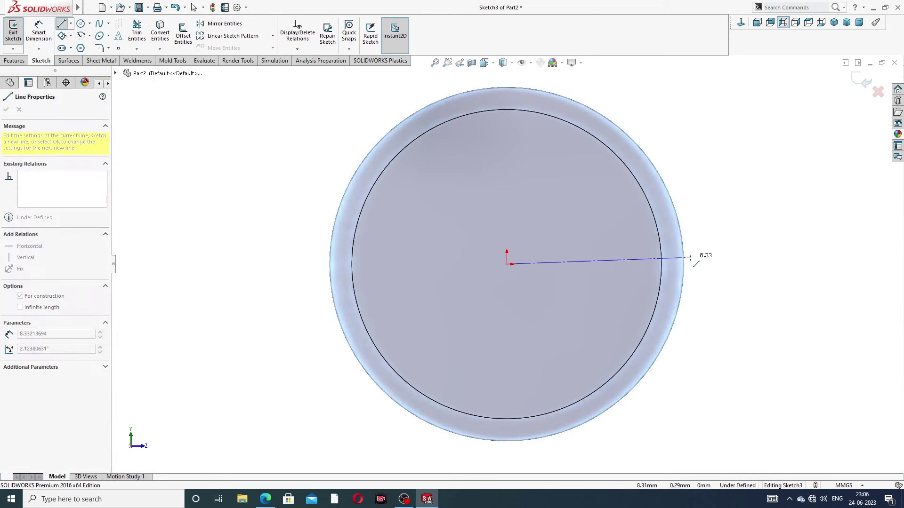
pyautogui.click(683, 264)
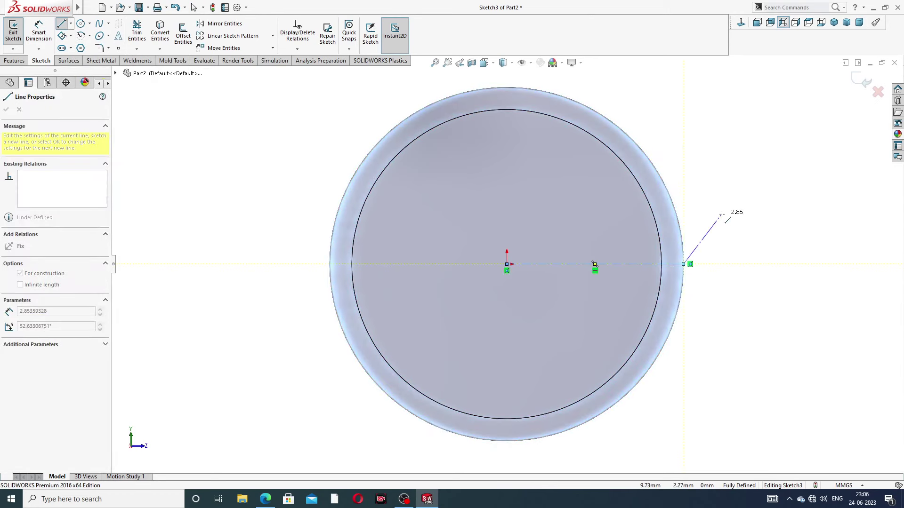
pyautogui.rightClick(725, 212)
pyautogui.click(743, 222)
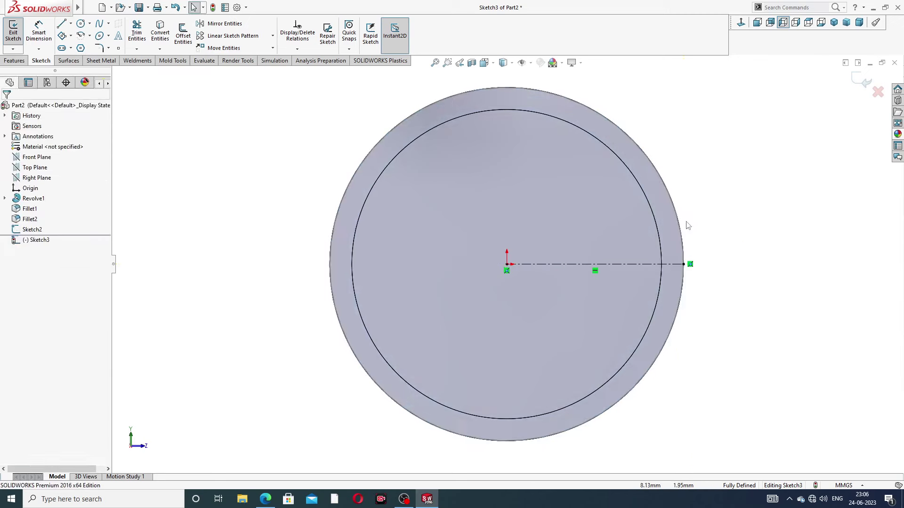
pyautogui.click(71, 36)
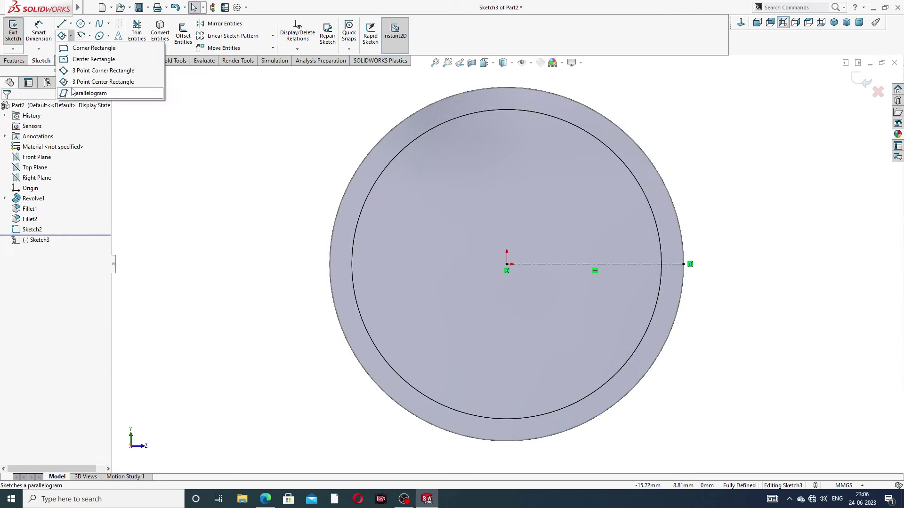
# Sketch a tilted 3 Point Center Rectangle centred on the centerline's end at the head rim.
pyautogui.click(127, 83)
pyautogui.scroll(-1, 714, 271)
pyautogui.scroll(-4, 641, 269)
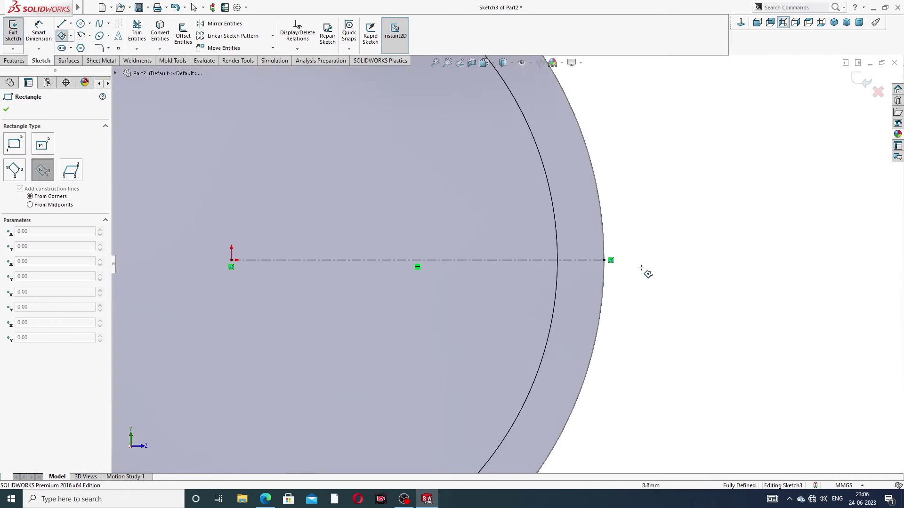
pyautogui.click(604, 260)
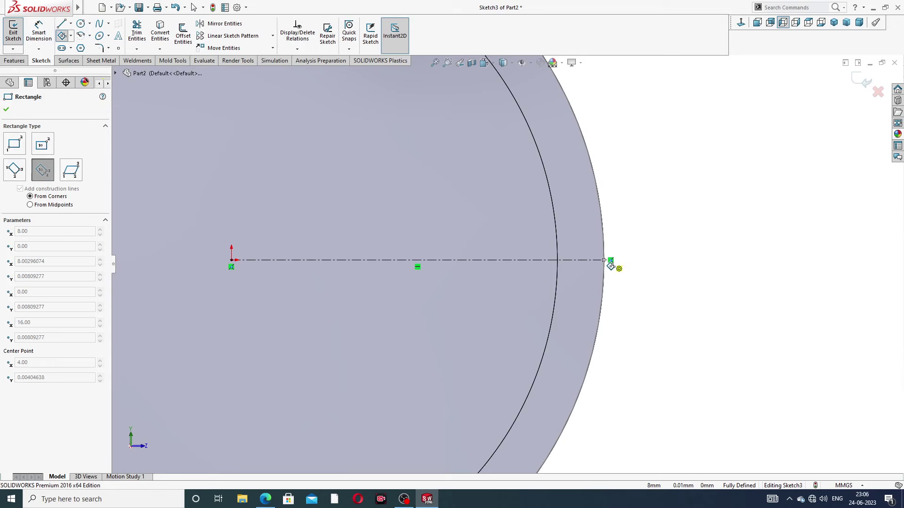
pyautogui.click(645, 289)
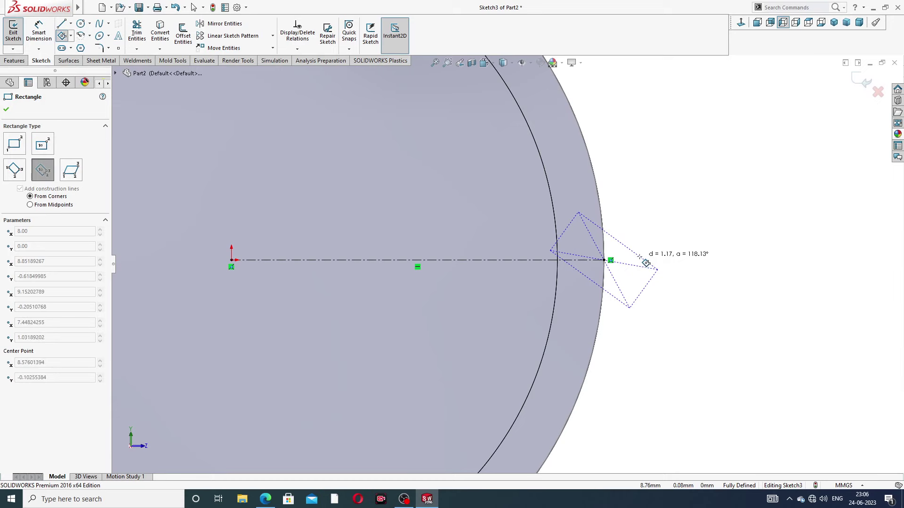
pyautogui.click(647, 261)
pyautogui.rightClick(671, 203)
pyautogui.click(691, 213)
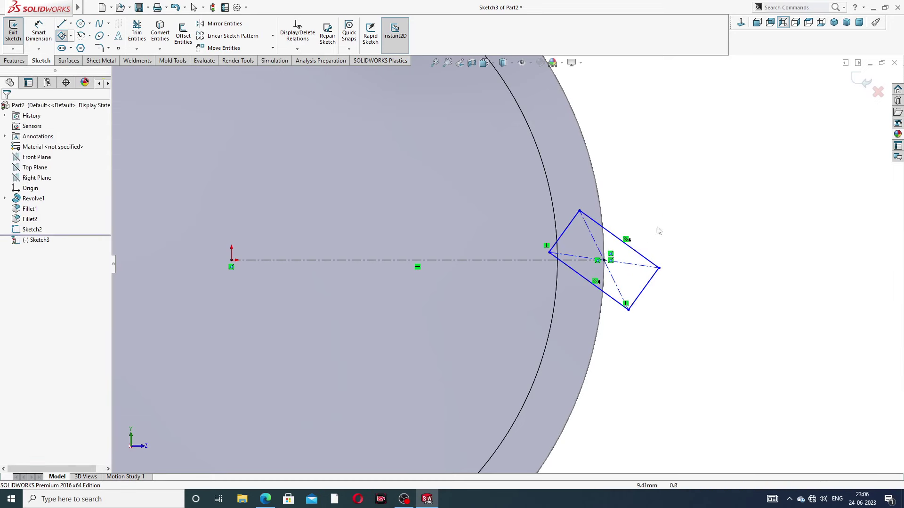
pyautogui.scroll(-3, 626, 262)
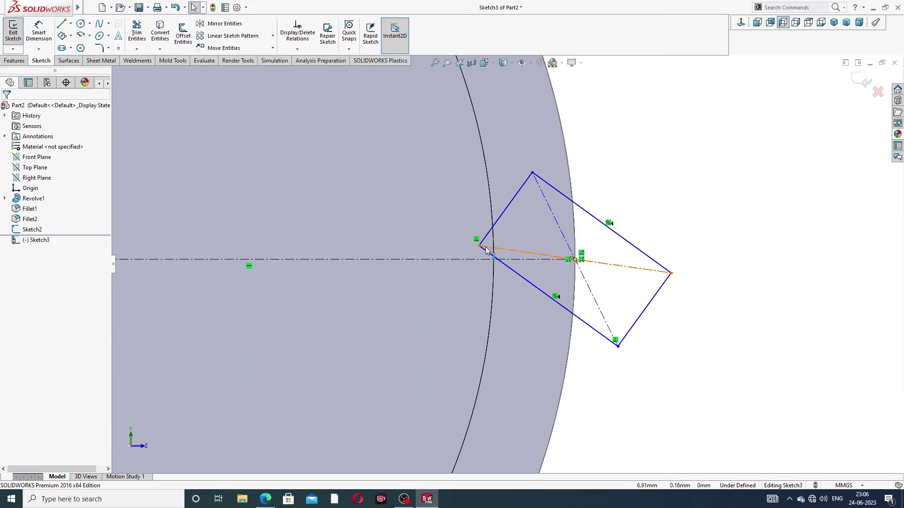
pyautogui.click(480, 247)
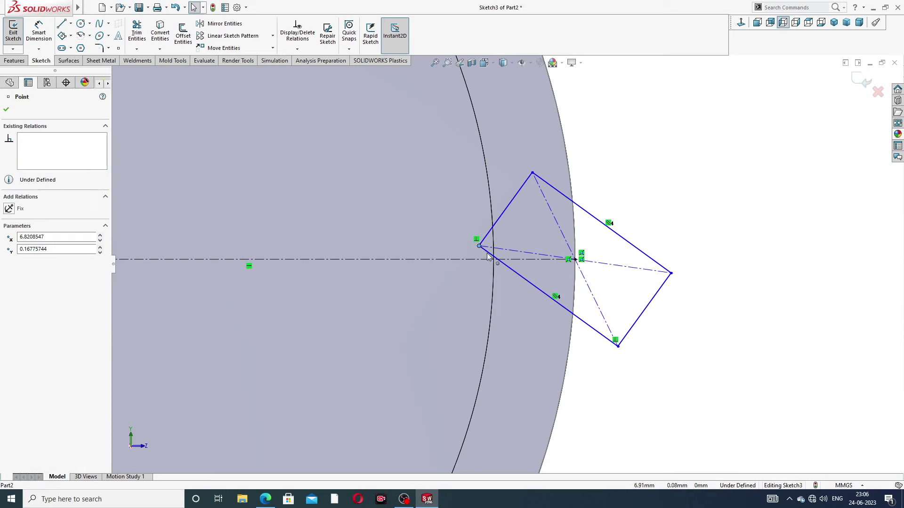
# Drag the diamond's left corner onto the centerline and make its top corner coincident with the edge arc.
pyautogui.moveTo(488, 255); pyautogui.dragTo(493, 261)
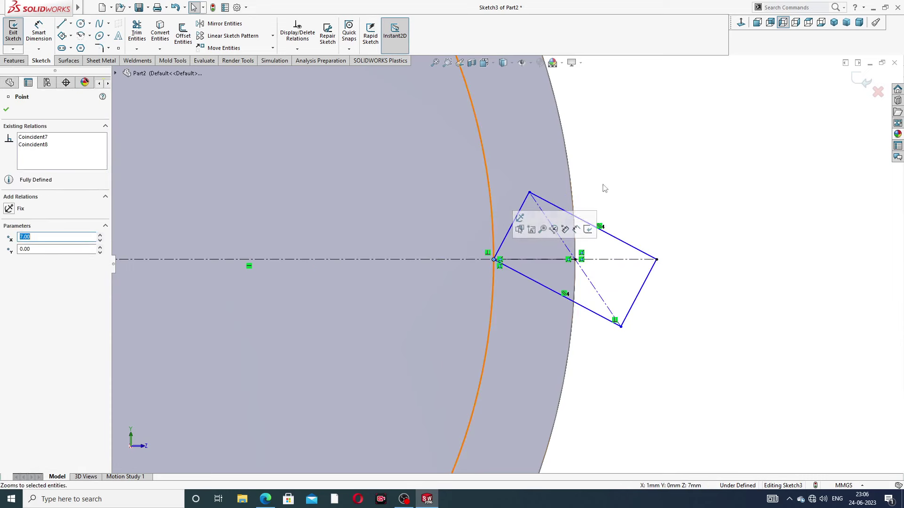
pyautogui.press('Escape')
pyautogui.scroll(-3, 499, 249)
pyautogui.scroll(-2, 505, 252)
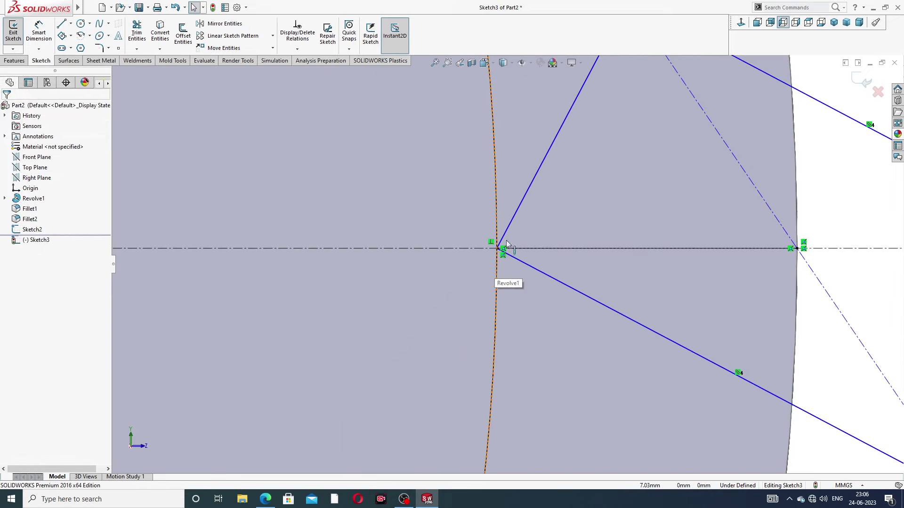
pyautogui.scroll(3, 539, 237)
pyautogui.scroll(1, 652, 156)
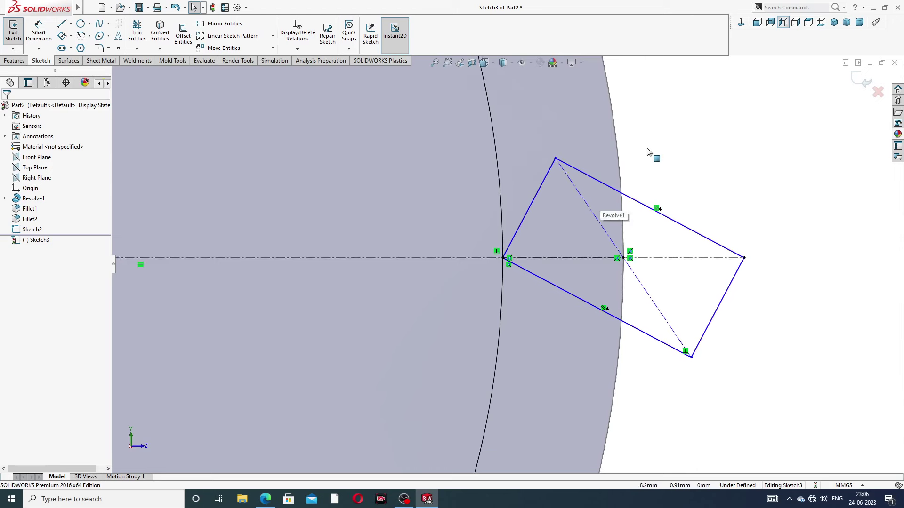
pyautogui.click(556, 160)
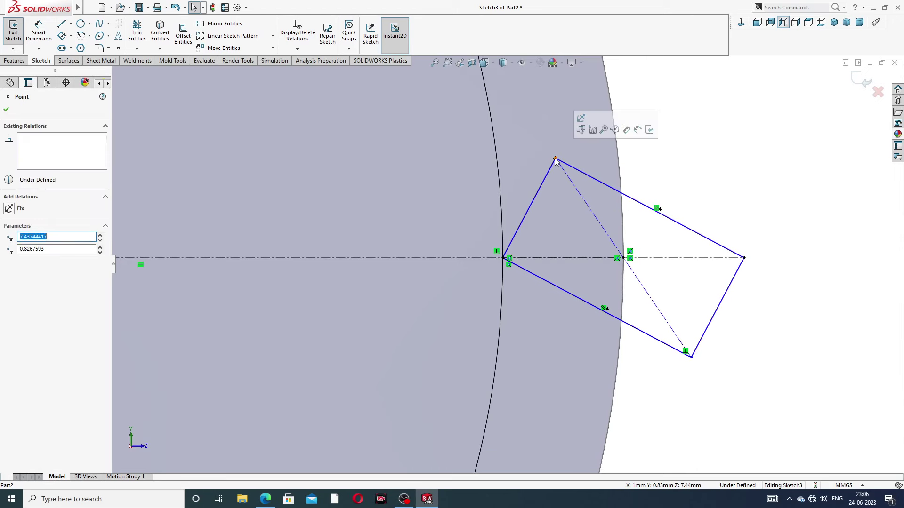
pyautogui.keyDown('ctrl'); pyautogui.click(619, 152); pyautogui.keyUp('ctrl')
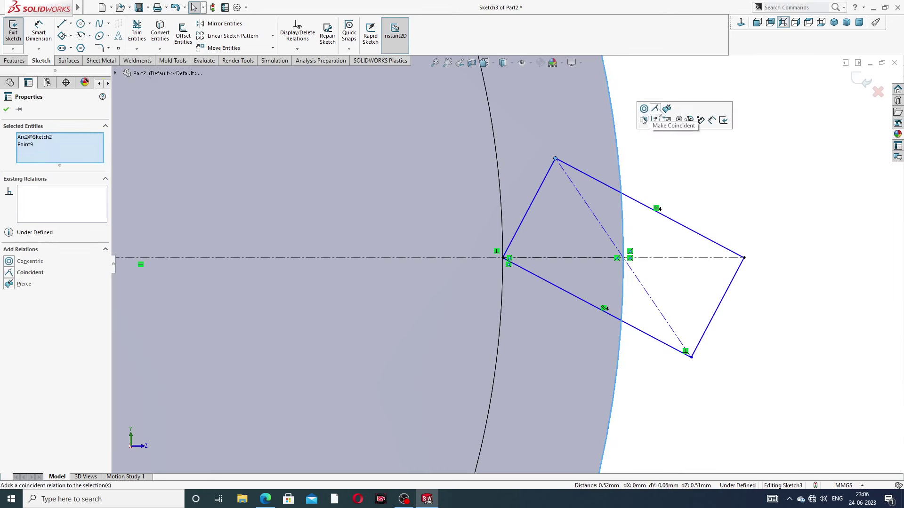
pyautogui.click(656, 110)
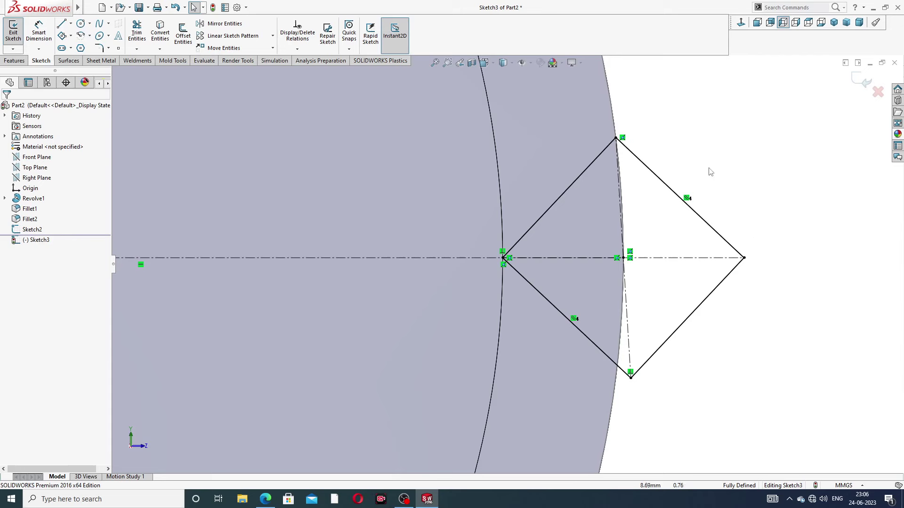
pyautogui.click(744, 258)
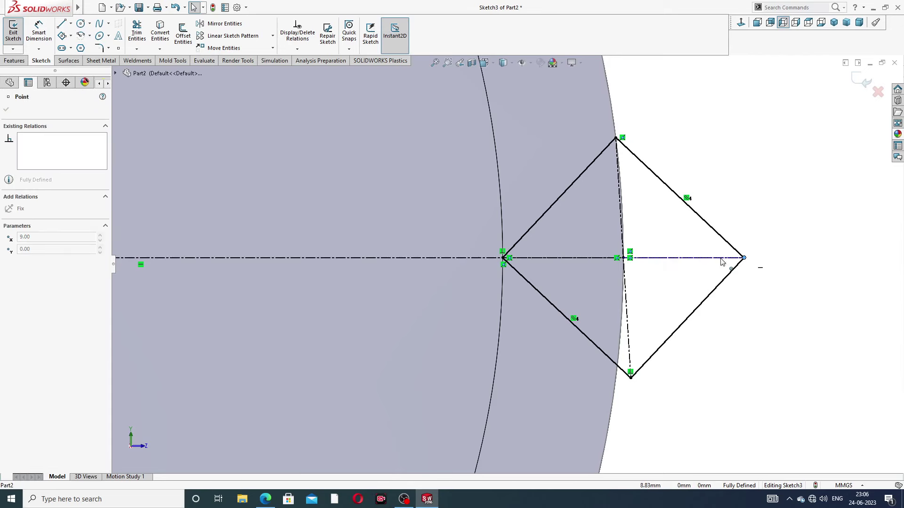
pyautogui.click(737, 183)
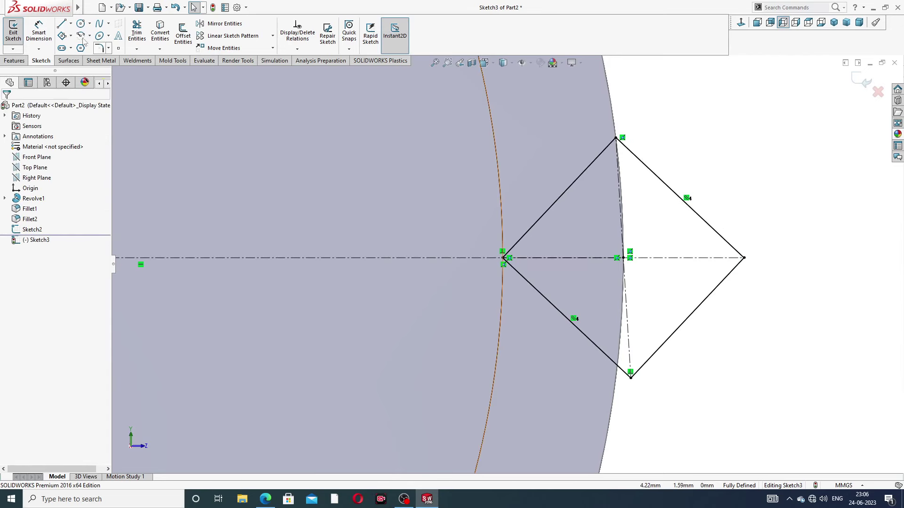
# Try a width dimension across the diamond, cancel it as redundant, and zoom to fit the part.
pyautogui.click(39, 32)
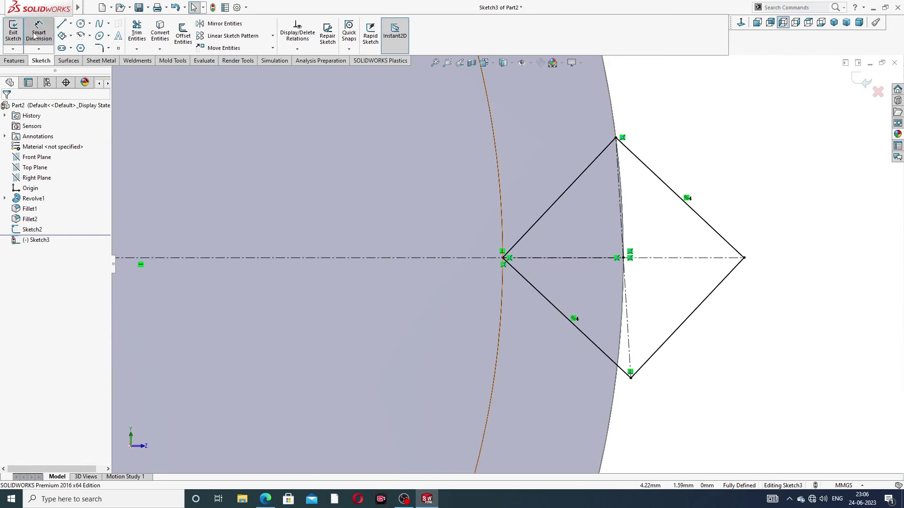
pyautogui.click(571, 264)
pyautogui.click(503, 258)
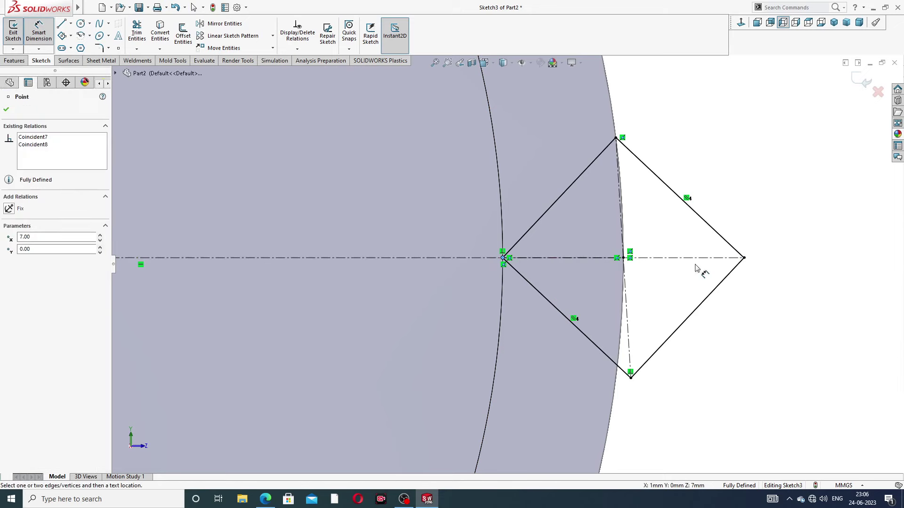
pyautogui.click(744, 258)
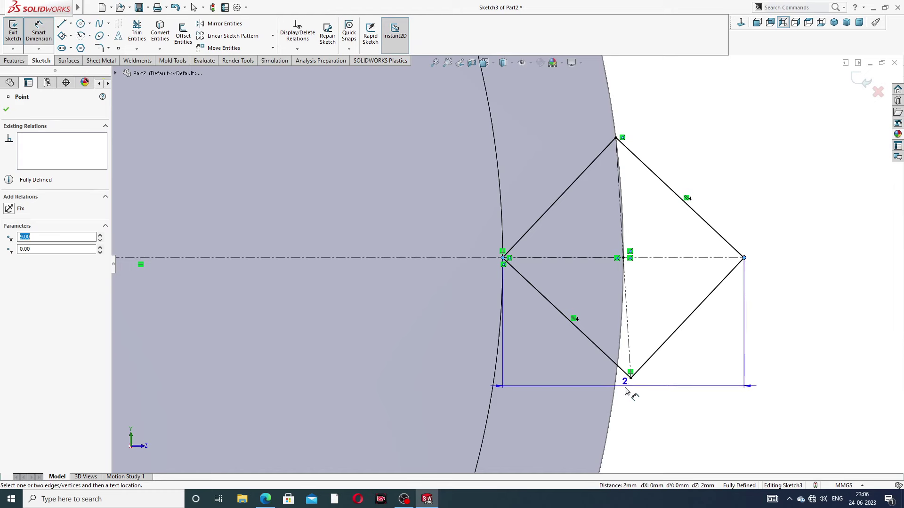
pyautogui.click(634, 390)
pyautogui.click(525, 210)
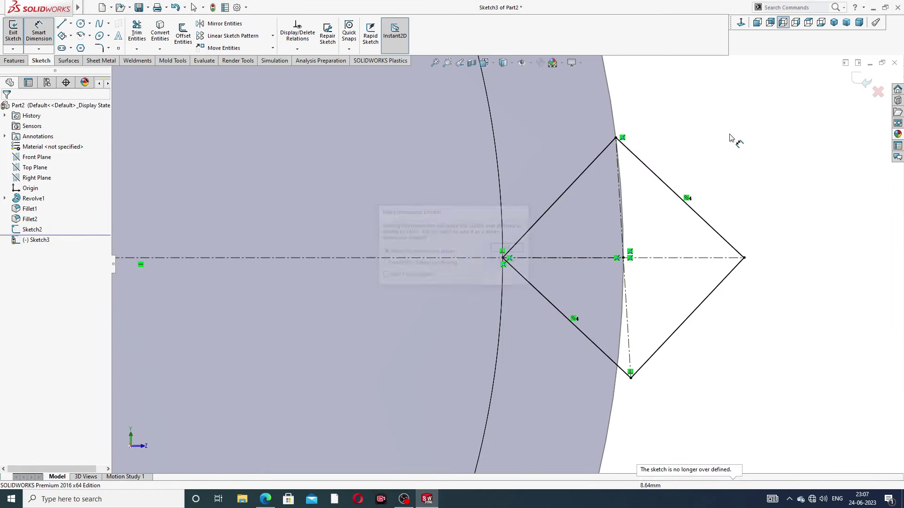
pyautogui.rightClick(765, 131)
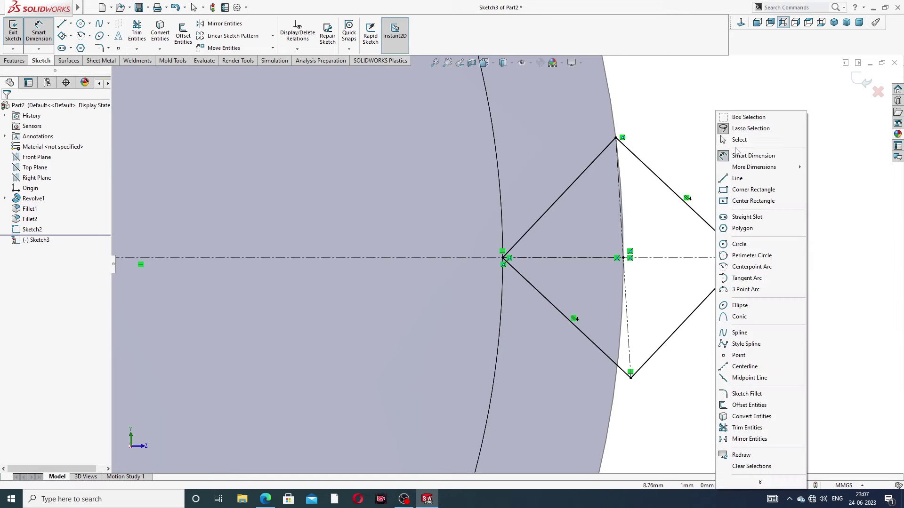
pyautogui.click(744, 144)
pyautogui.press('z')
pyautogui.press('z')
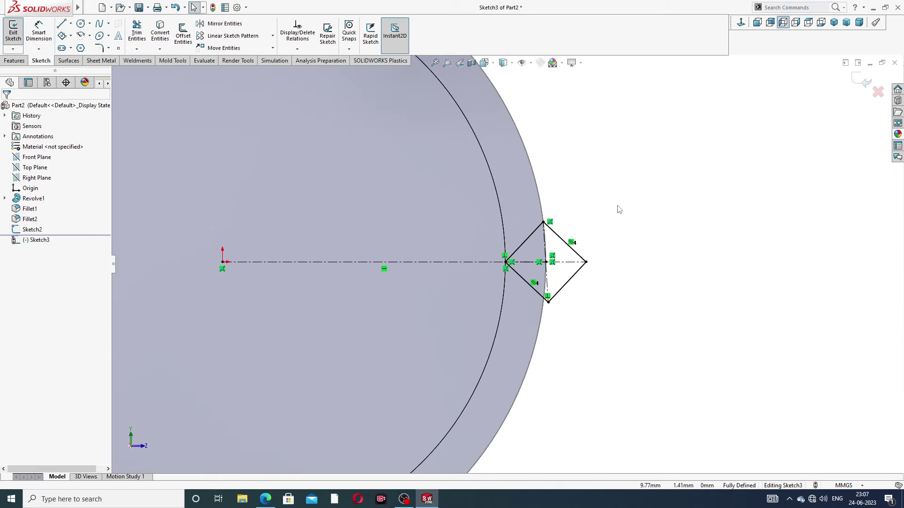
pyautogui.press('z')
pyautogui.press('z')
pyautogui.moveTo(602, 216)
pyautogui.mouseDown(button='middle')
pyautogui.moveTo(581, 210)
pyautogui.moveTo(589, 208)
pyautogui.mouseUp(button='middle')
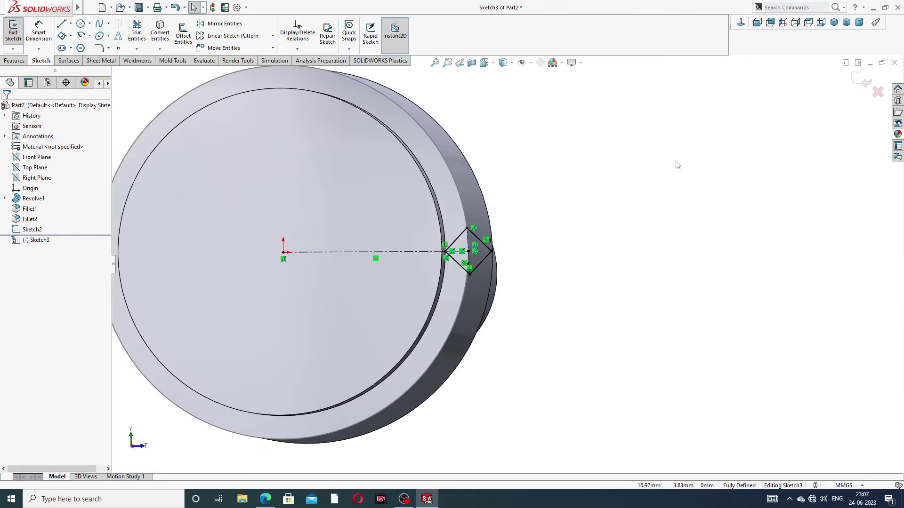
# Exit Sketch3 and orbit the part to see the stepped shaft from the side.
pyautogui.click(860, 83)
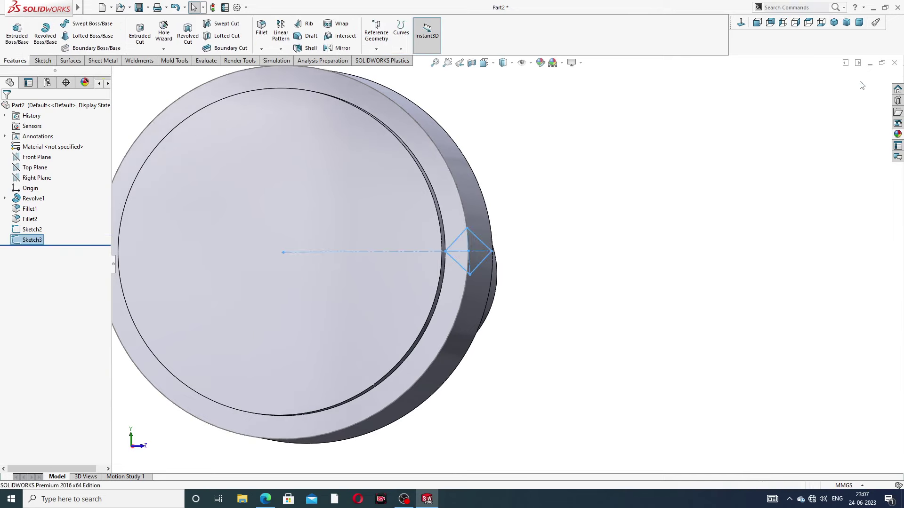
pyautogui.click(583, 209)
pyautogui.moveTo(605, 216); pyautogui.dragTo(574, 184, button='middle')
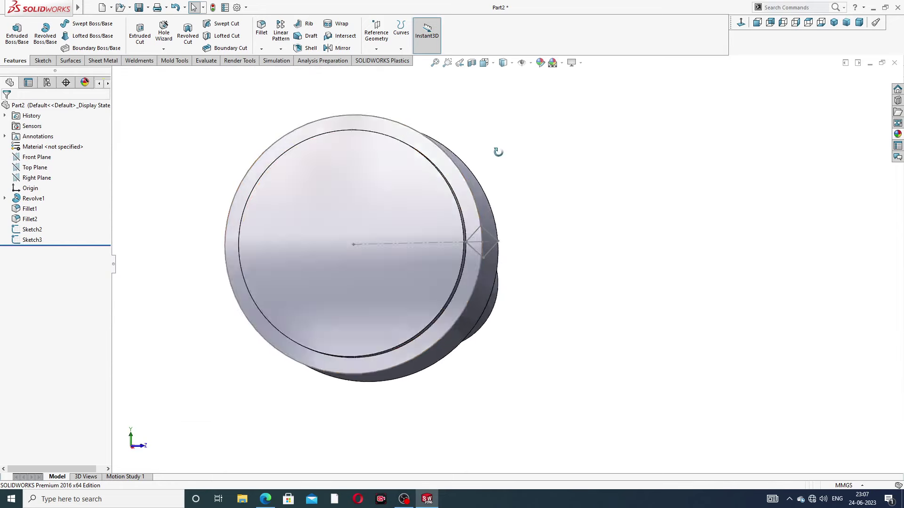
pyautogui.moveTo(497, 149); pyautogui.dragTo(484, 151, button='middle')
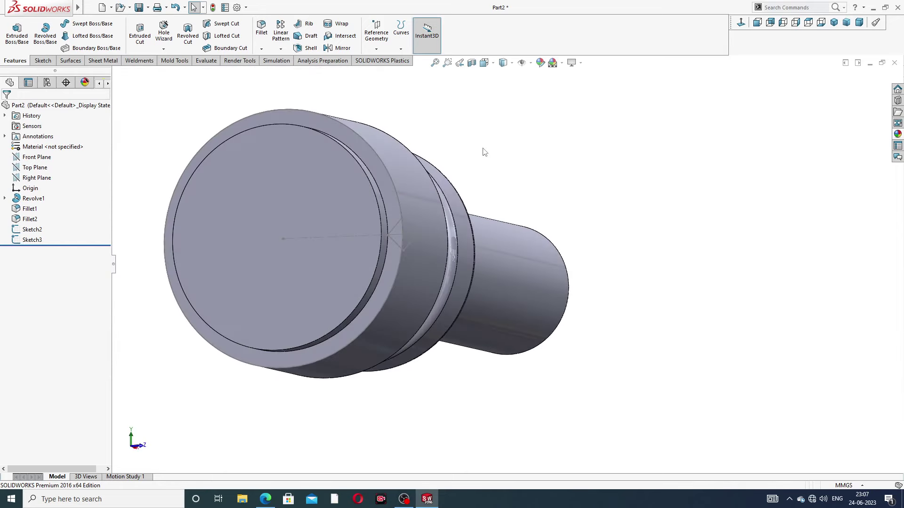
# Select the head's Sketch2 circle as the base for a Helix/Spiral curve.
pyautogui.click(401, 51)
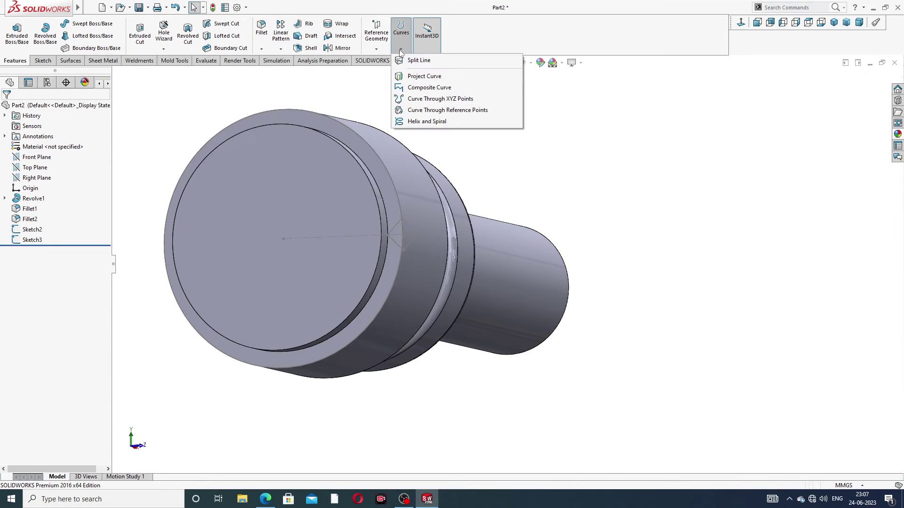
pyautogui.click(427, 122)
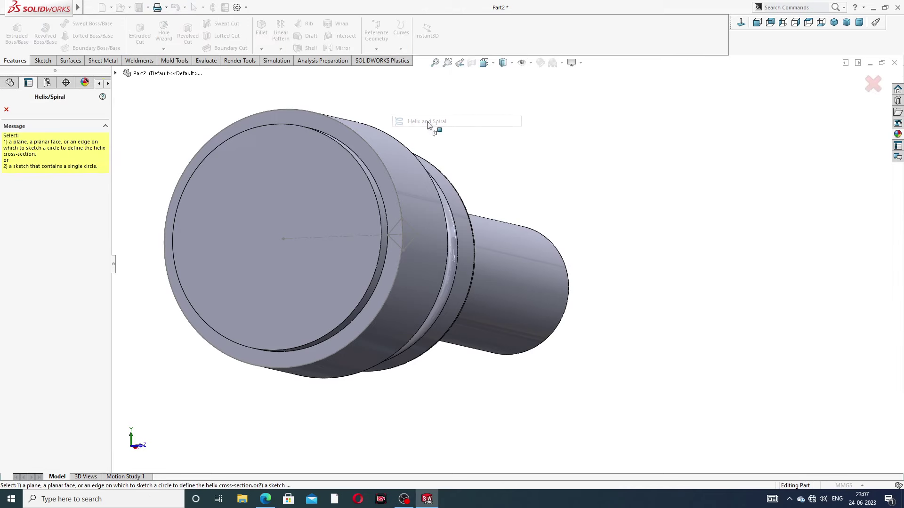
pyautogui.click(7, 110)
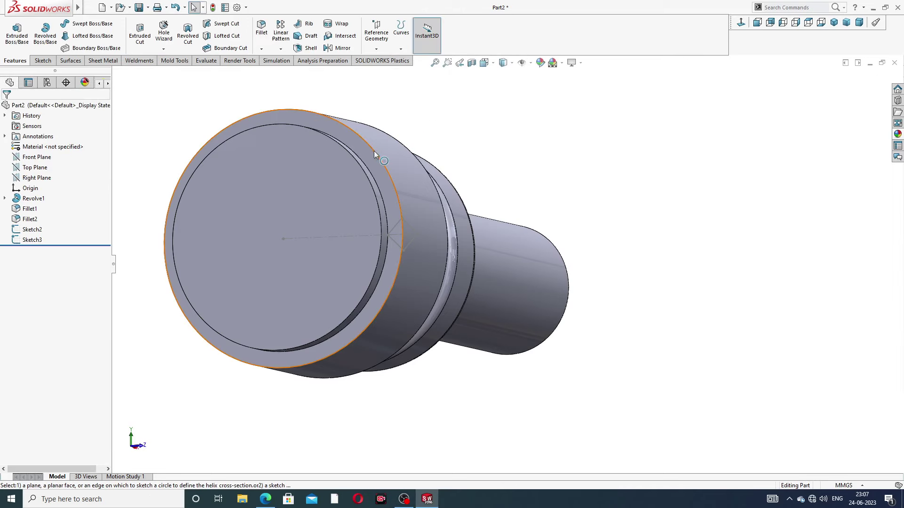
pyautogui.click(374, 151)
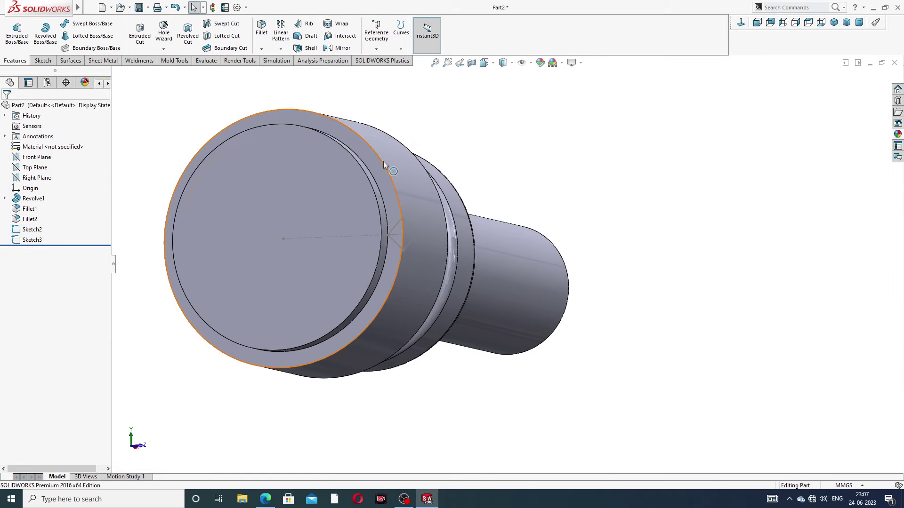
pyautogui.click(382, 162)
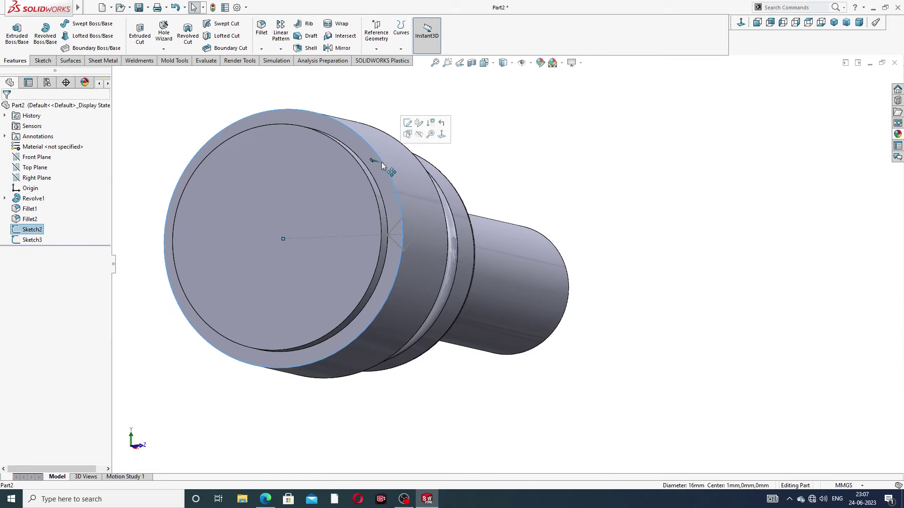
pyautogui.click(401, 49)
# Build Helix/Spiral1 on the Sketch2 circle: counterclockwise, 30 mm pitch, 0.25 revolutions, 0° start.
pyautogui.click(426, 122)
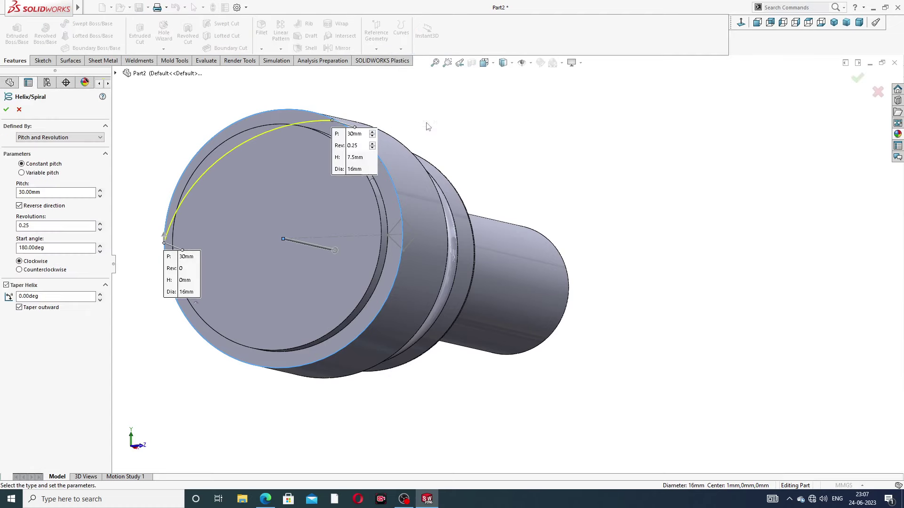
pyautogui.moveTo(455, 126)
pyautogui.mouseDown(button='middle')
pyautogui.moveTo(435, 189)
pyautogui.moveTo(399, 156)
pyautogui.moveTo(420, 195)
pyautogui.moveTo(464, 198)
pyautogui.mouseUp(button='middle')
pyautogui.scroll(3, 450, 153)
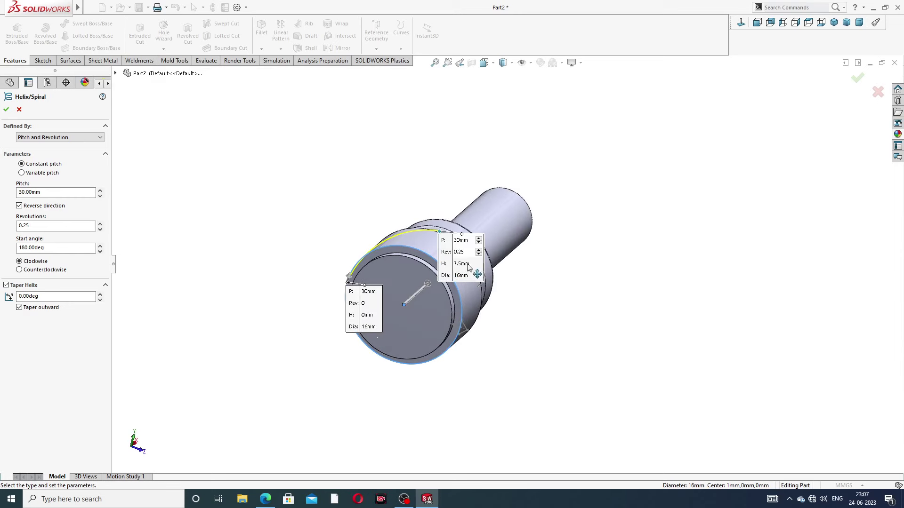
pyautogui.click(46, 192)
pyautogui.click(19, 270)
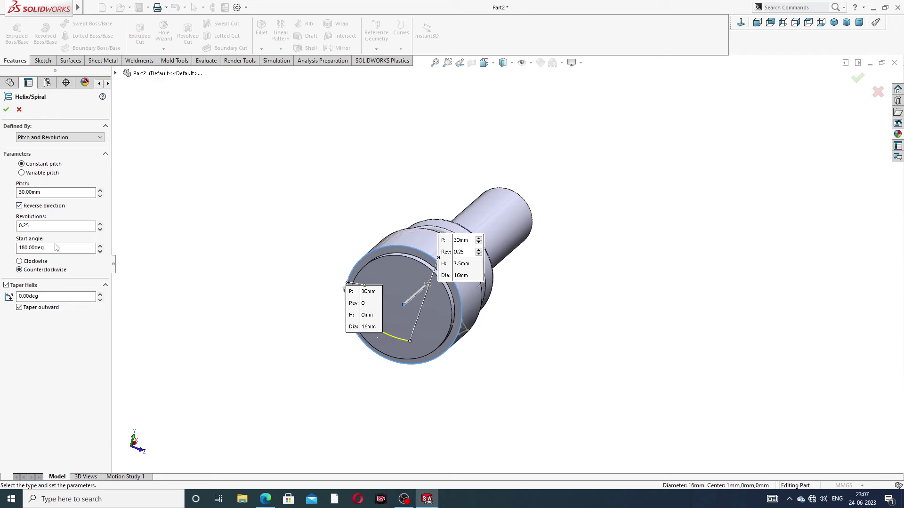
pyautogui.moveTo(52, 246); pyautogui.dragTo(3, 251)
pyautogui.write('0')
pyautogui.press('Return')
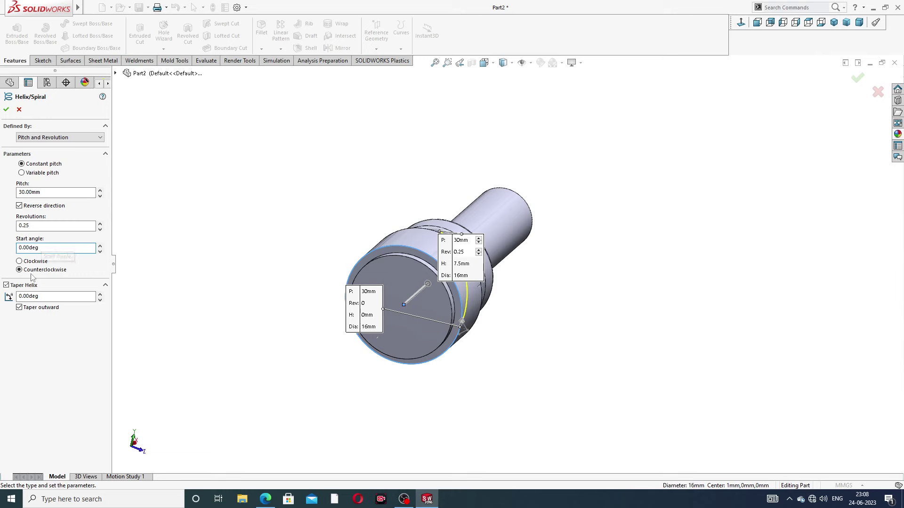
pyautogui.click(7, 110)
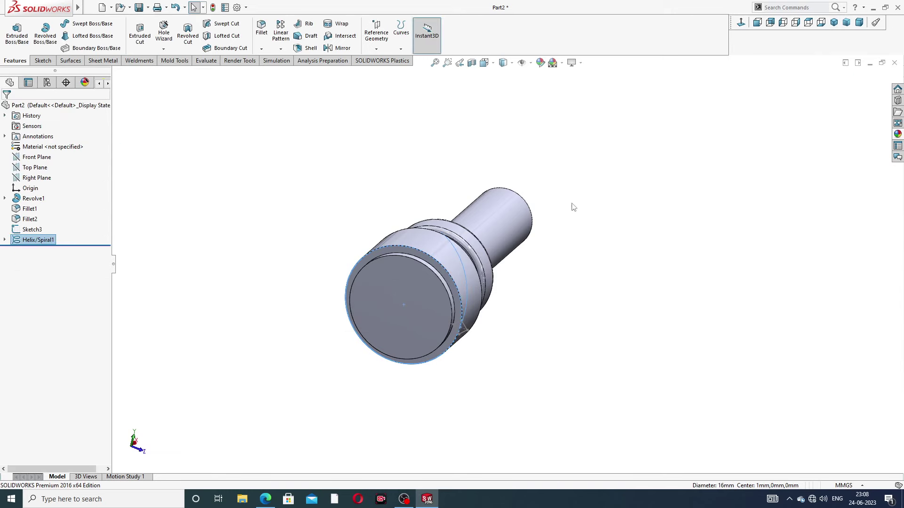
# Sweep-cut the Sketch3 profile along Helix/Spiral1, creating the diagonal groove Cut-Sweep1 in the head.
pyautogui.moveTo(573, 207); pyautogui.dragTo(516, 125, button='middle')
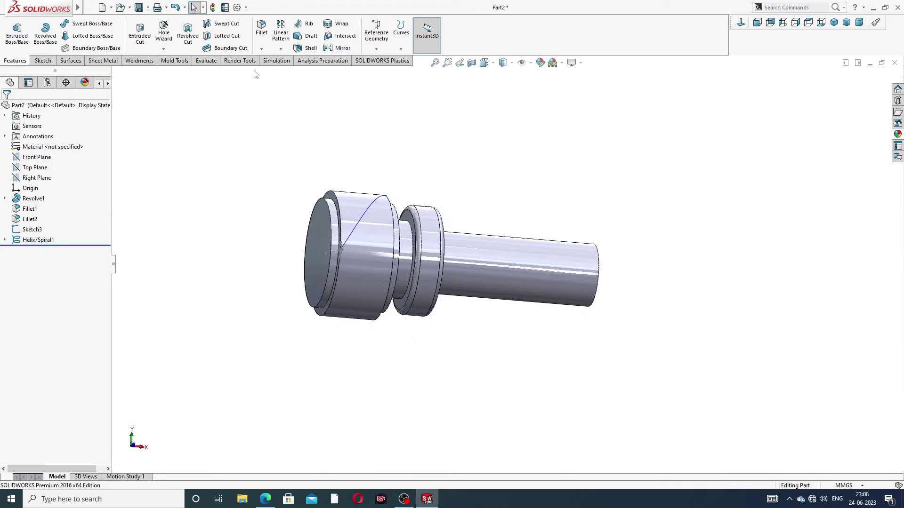
pyautogui.click(224, 24)
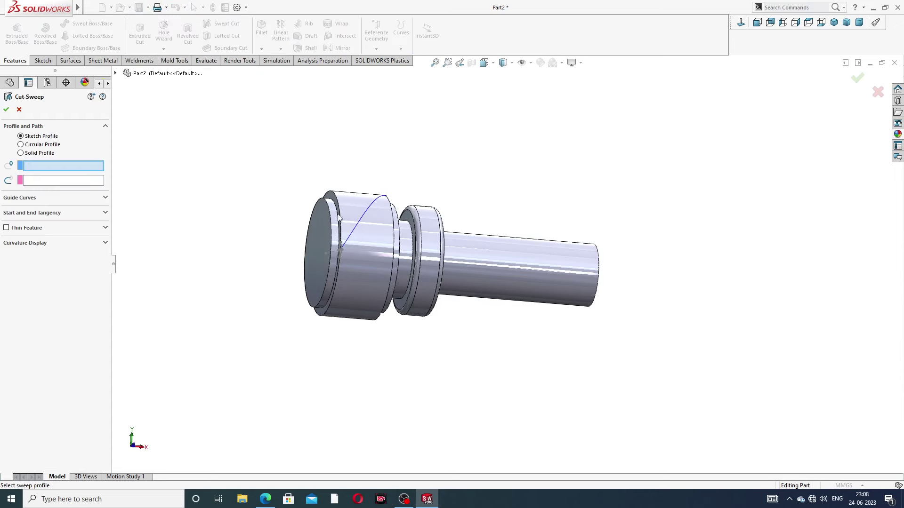
pyautogui.moveTo(339, 217); pyautogui.dragTo(375, 244, button='middle')
pyautogui.scroll(-3, 401, 240)
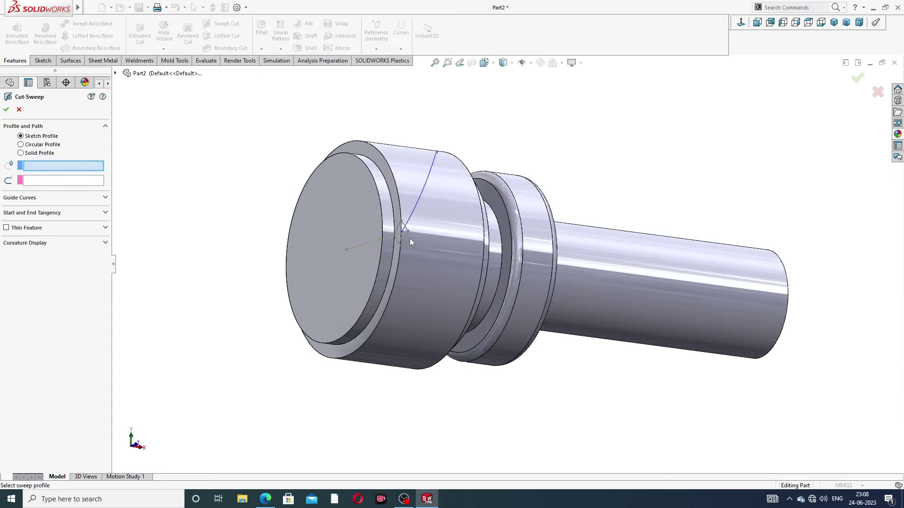
pyautogui.click(407, 229)
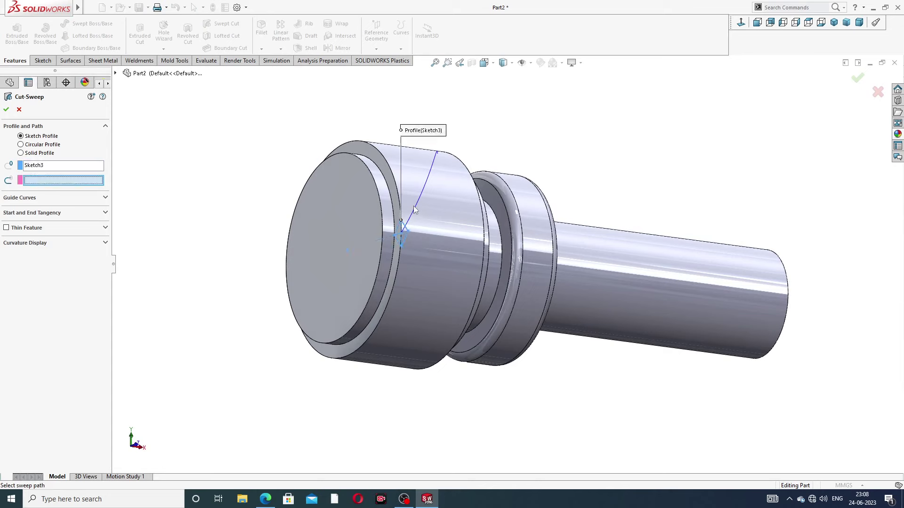
pyautogui.click(417, 207)
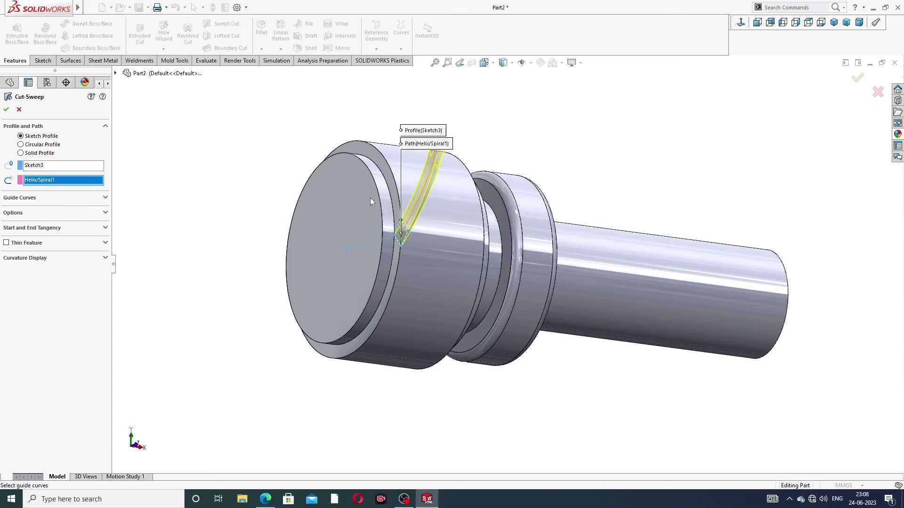
pyautogui.click(7, 110)
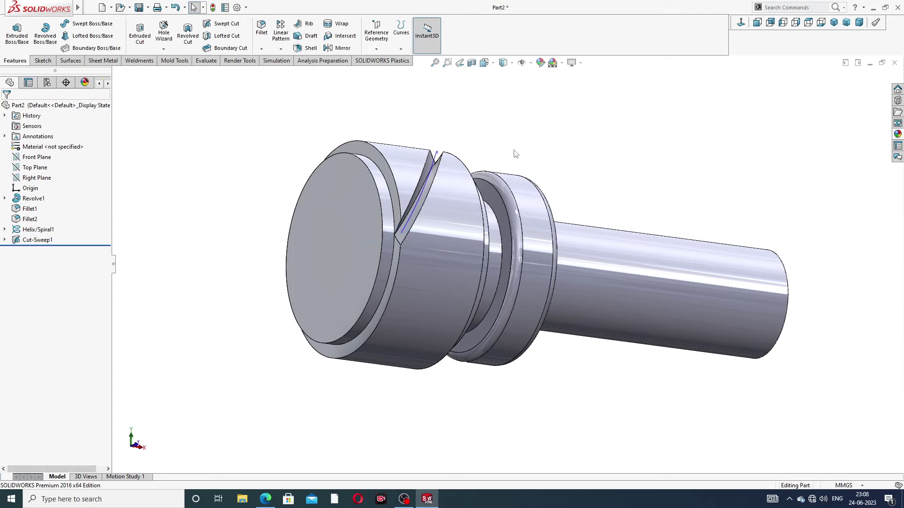
pyautogui.moveTo(515, 151)
pyautogui.mouseDown(button='middle')
pyautogui.moveTo(516, 226)
pyautogui.moveTo(518, 186)
pyautogui.mouseUp(button='middle')
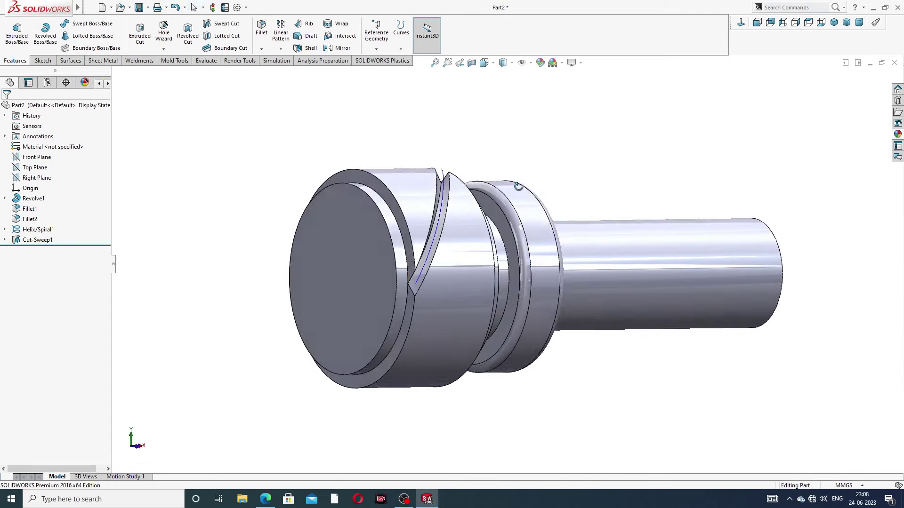
pyautogui.click(376, 187)
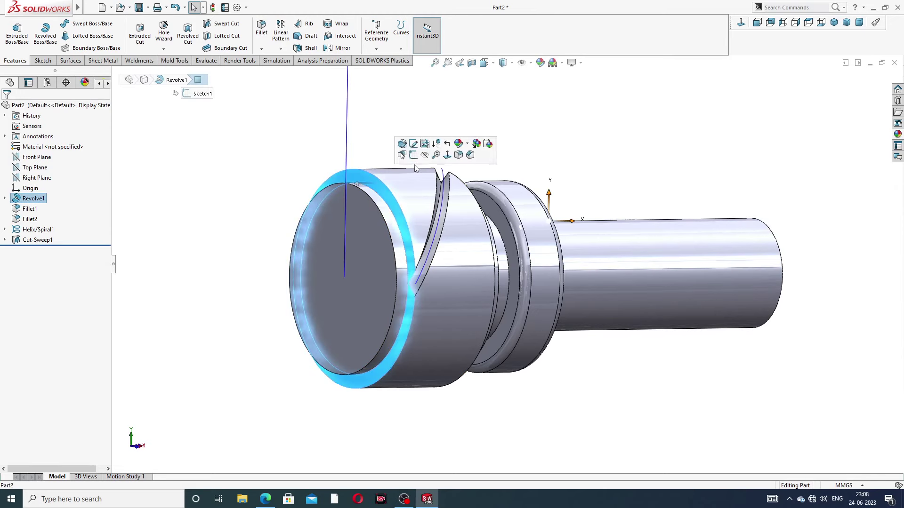
# Start a new sketch on the head's end face, viewed normal to it.
pyautogui.click(482, 140)
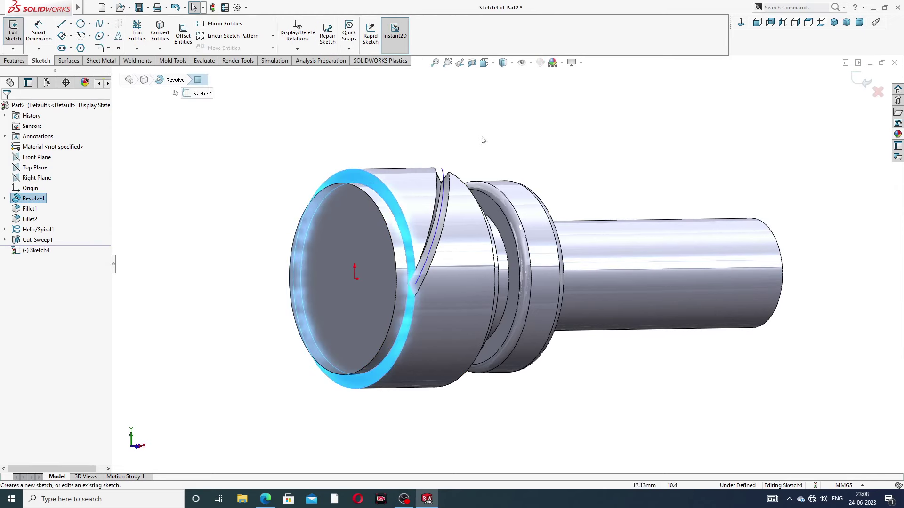
pyautogui.click(741, 22)
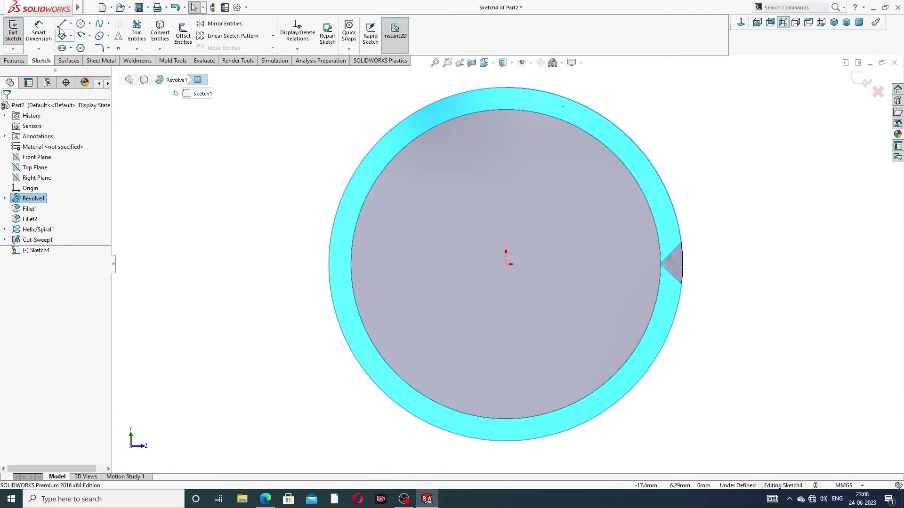
pyautogui.click(71, 24)
pyautogui.click(81, 46)
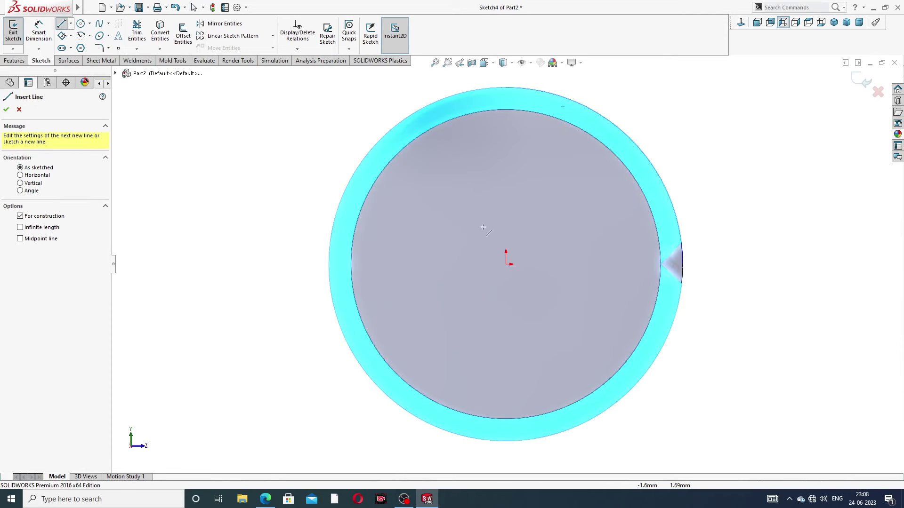
# Draw an 8 mm horizontal centerline from the origin to the head's outer rim.
pyautogui.click(506, 264)
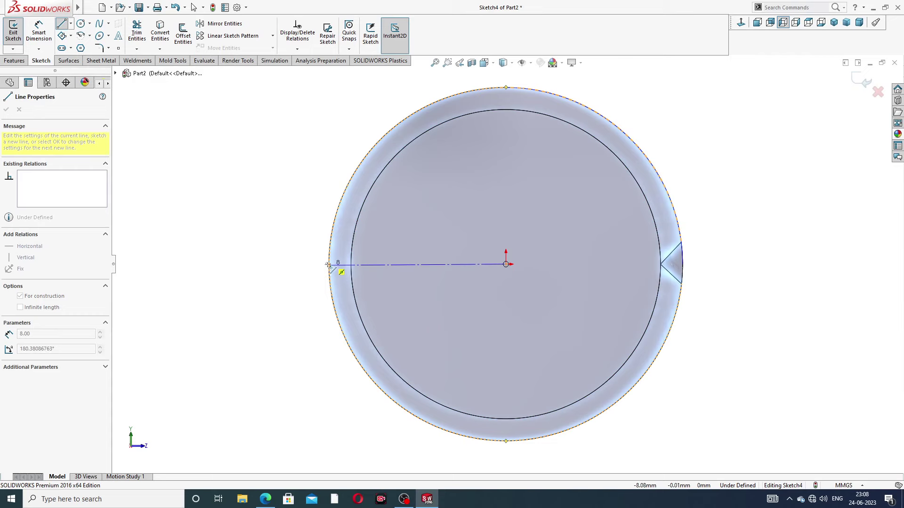
pyautogui.scroll(-4, 328, 264)
pyautogui.scroll(-1, 381, 262)
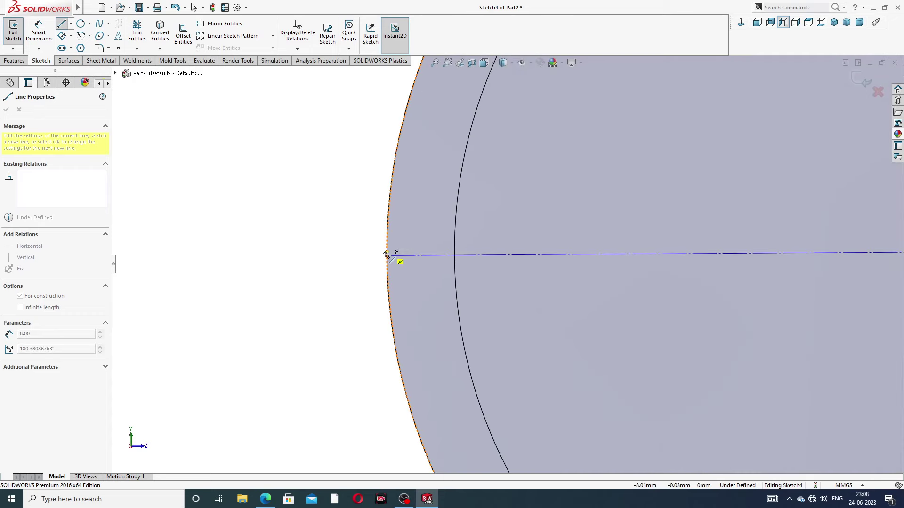
pyautogui.scroll(-2, 386, 255)
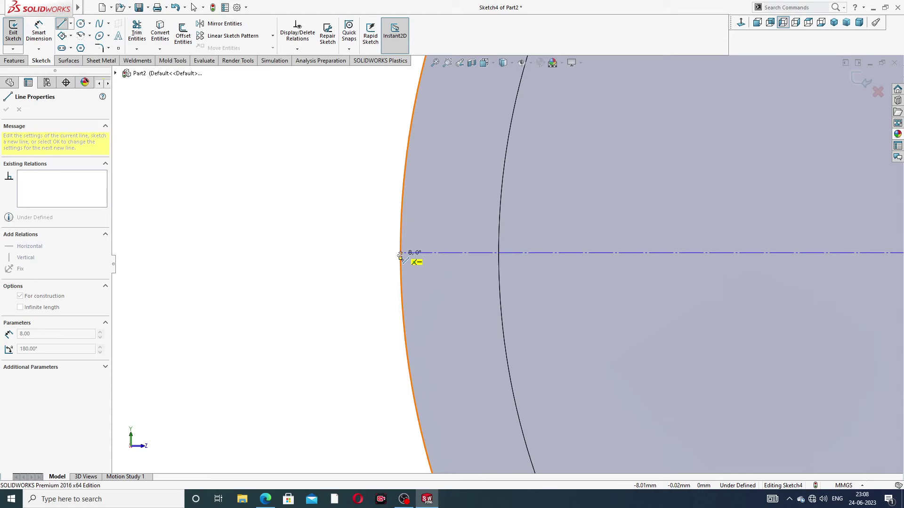
pyautogui.scroll(-2, 400, 256)
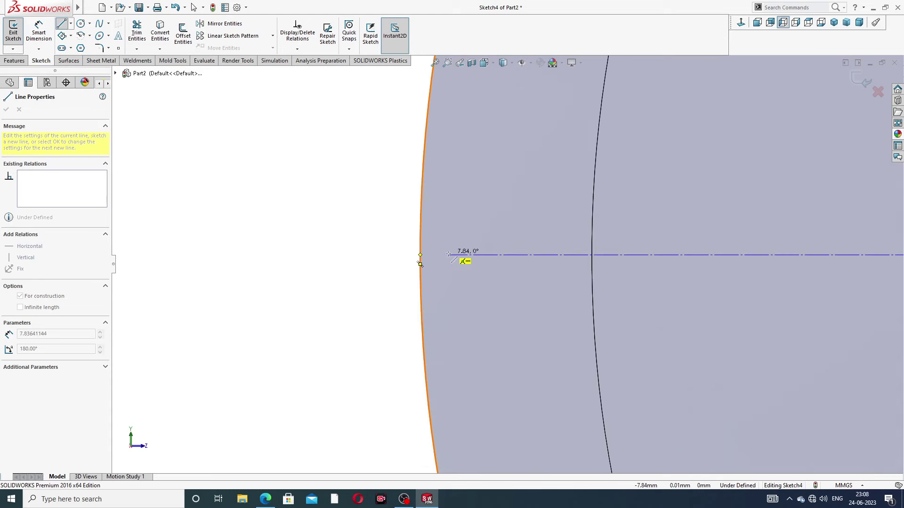
pyautogui.click(421, 255)
pyautogui.rightClick(389, 240)
pyautogui.click(423, 245)
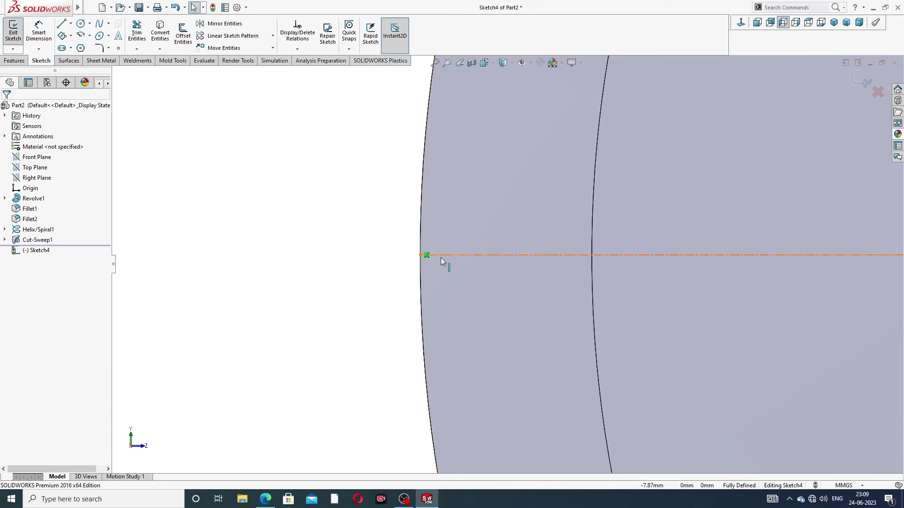
pyautogui.scroll(-1, 423, 249)
pyautogui.scroll(2, 697, 191)
pyautogui.scroll(2, 713, 194)
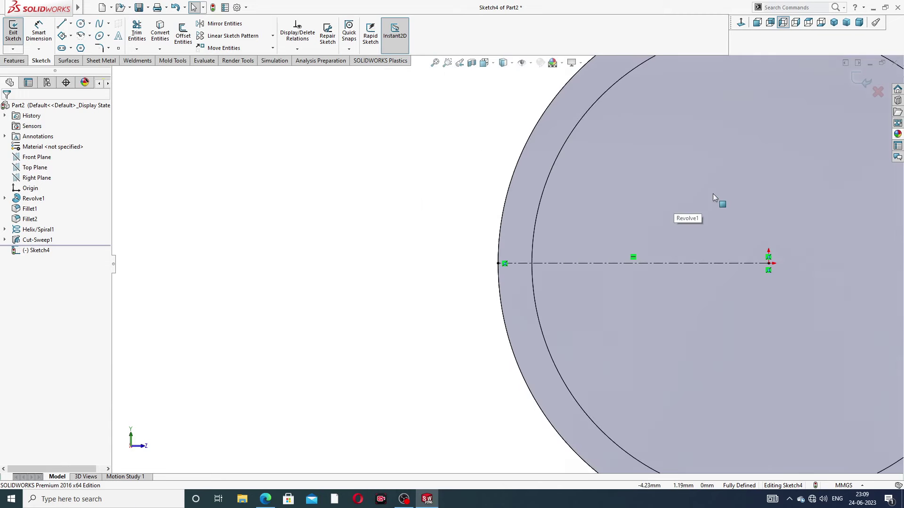
pyautogui.scroll(2, 713, 193)
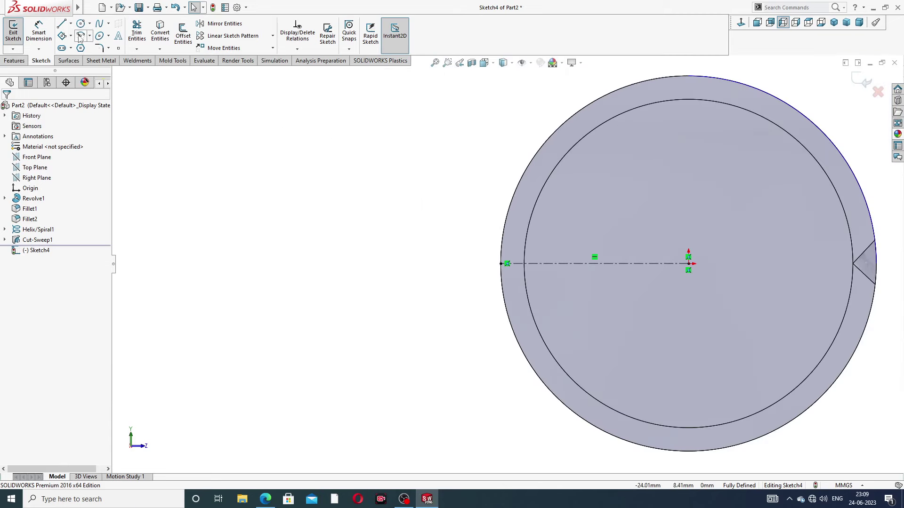
# Draw a 3-point center rectangle at the centerline's rim end, rotated into a diamond.
pyautogui.click(71, 37)
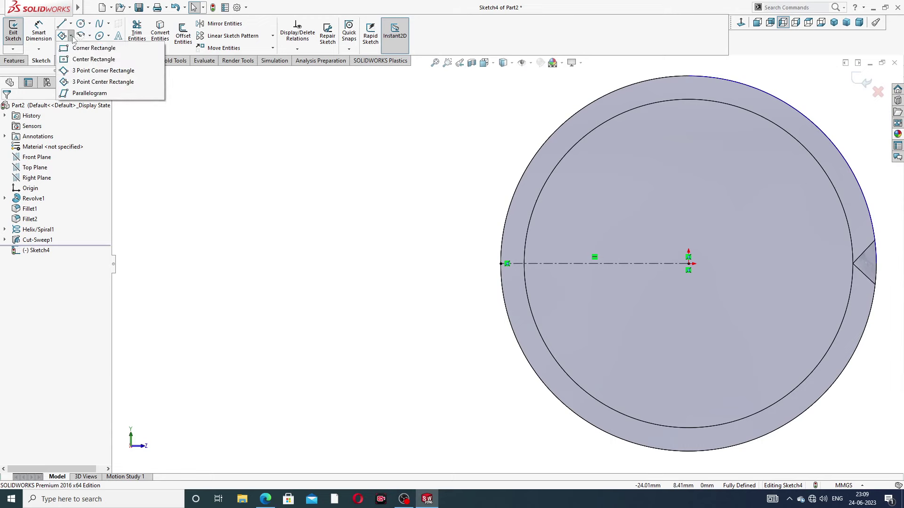
pyautogui.click(91, 82)
pyautogui.scroll(-2, 555, 245)
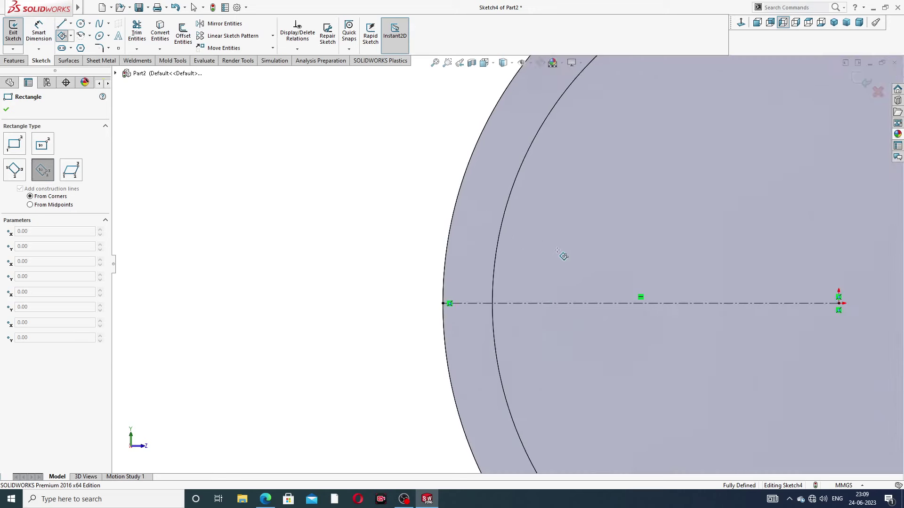
pyautogui.click(443, 303)
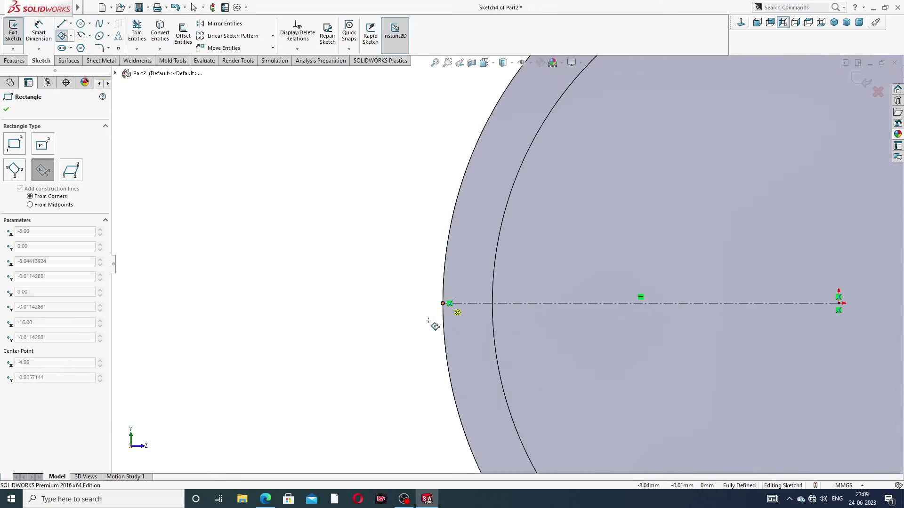
pyautogui.click(401, 353)
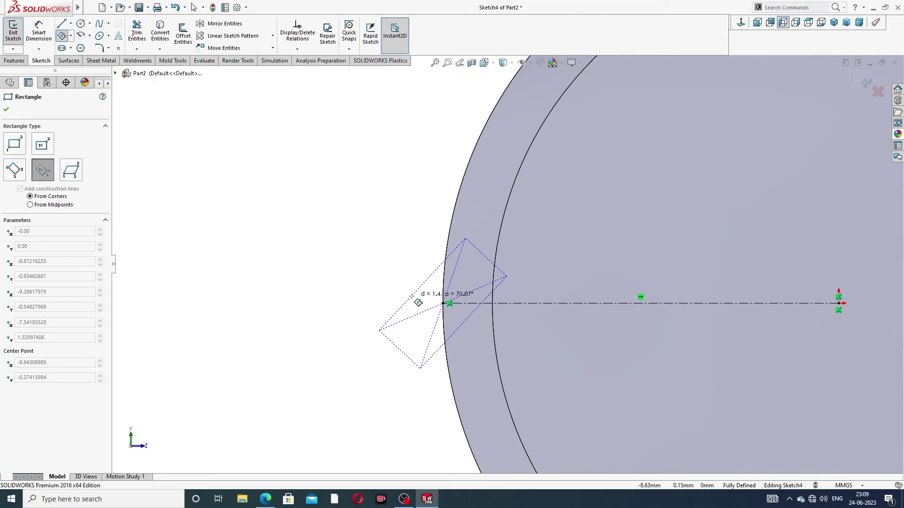
pyautogui.click(371, 259)
pyautogui.rightClick(375, 261)
pyautogui.click(395, 265)
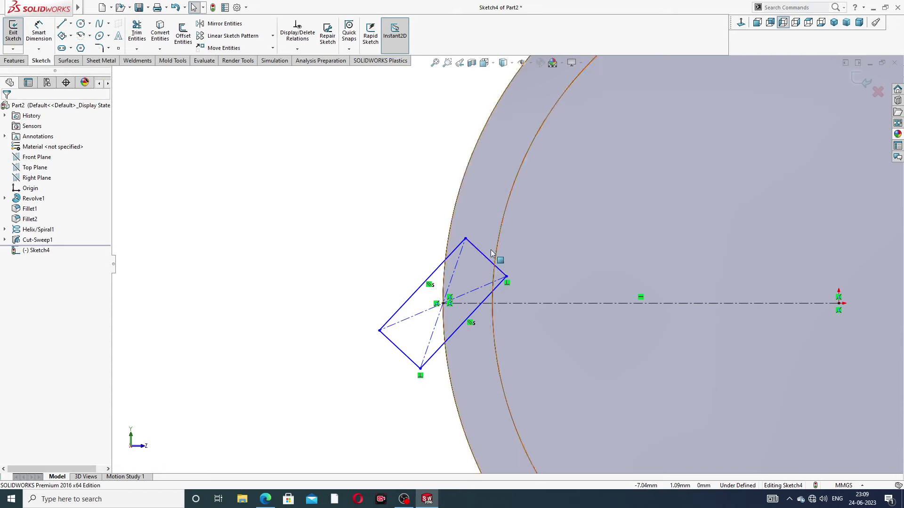
pyautogui.moveTo(507, 275); pyautogui.dragTo(492, 305)
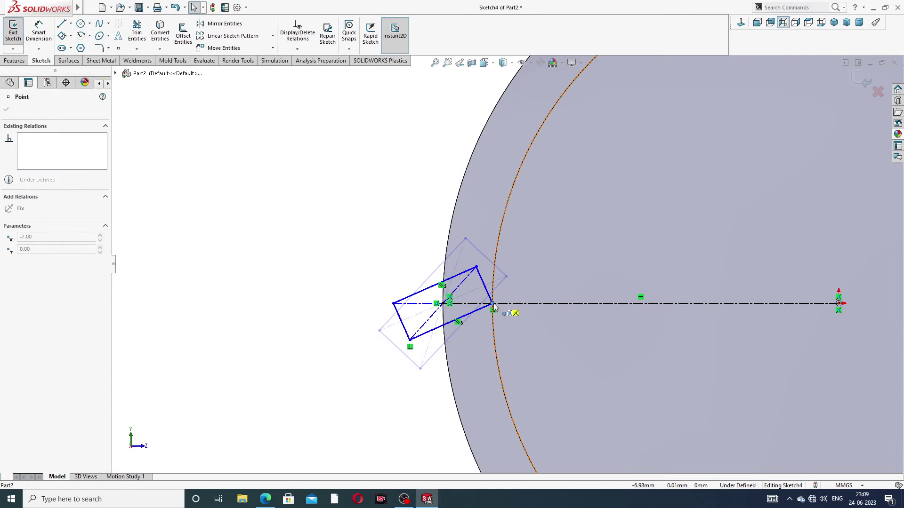
pyautogui.press('Escape')
# Make the diamond's top corner coincident with the outer edge and its right corner with the centerline.
pyautogui.scroll(-3, 435, 290)
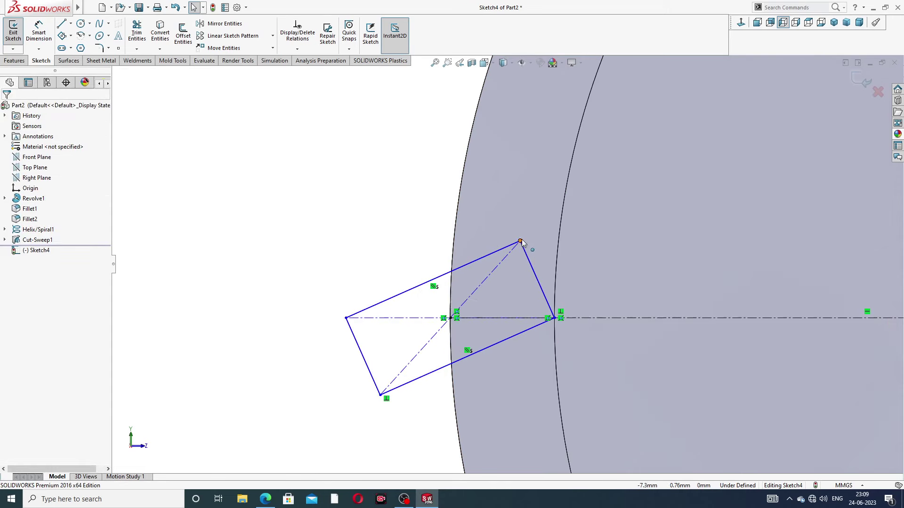
pyautogui.click(520, 242)
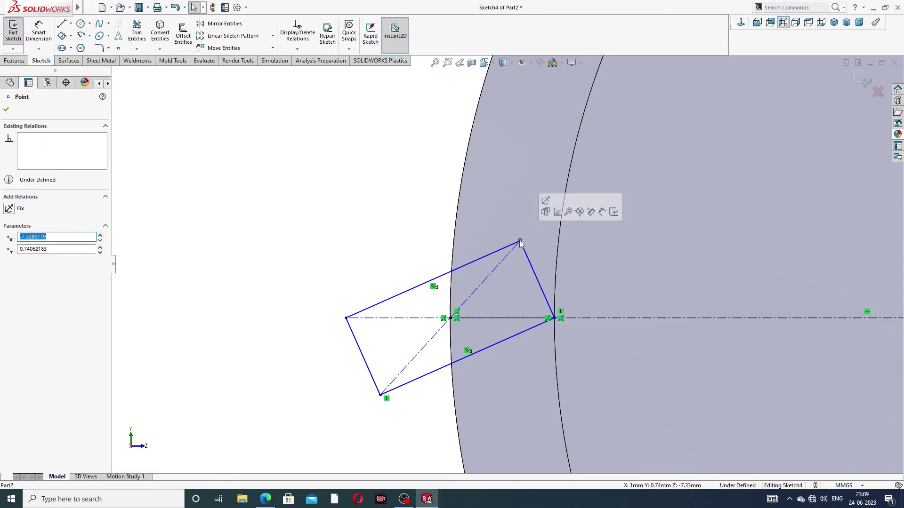
pyautogui.keyDown('ctrl'); pyautogui.click(454, 242); pyautogui.keyUp('ctrl')
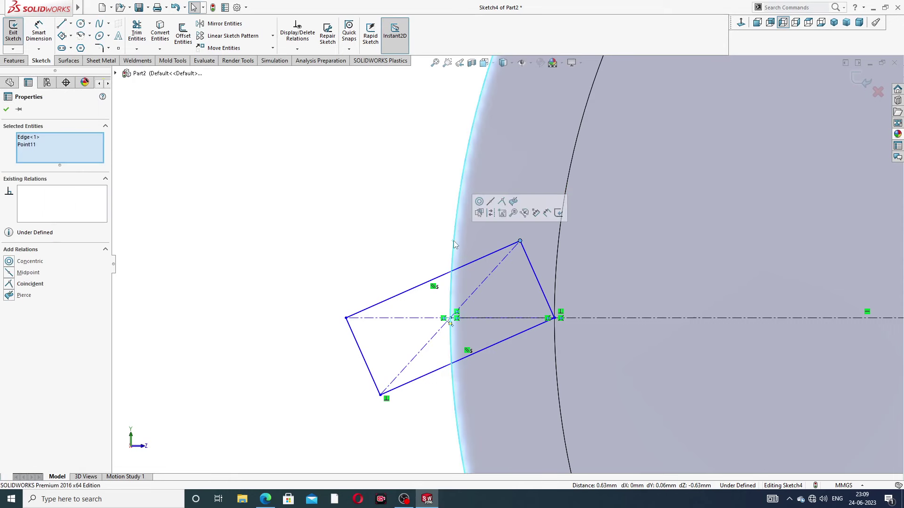
pyautogui.click(501, 203)
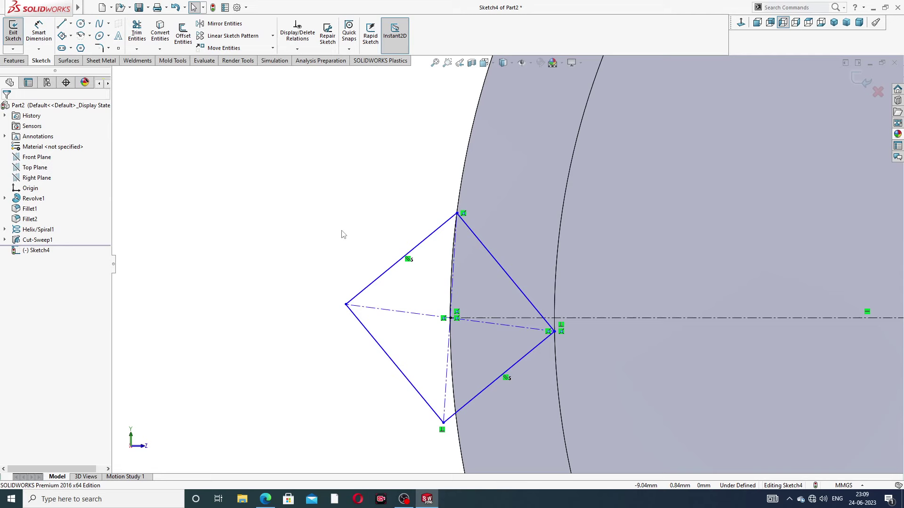
pyautogui.moveTo(554, 333); pyautogui.dragTo(555, 318)
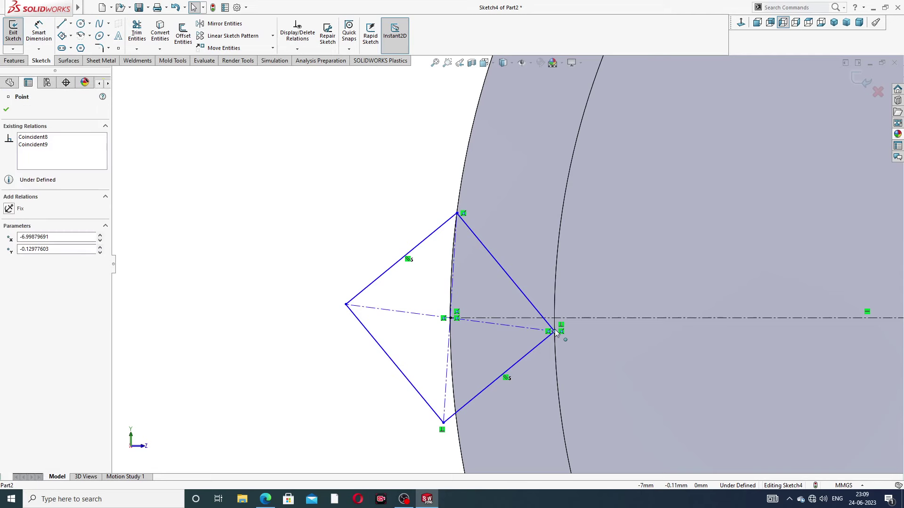
# Snap the diamond's tip onto the head's edge so the Sketch4 profile is fully defined.
pyautogui.press('Escape')
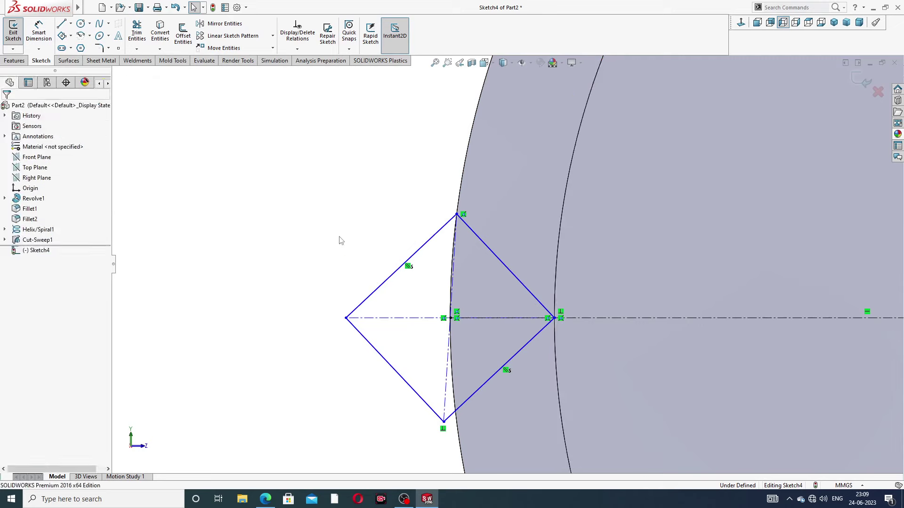
pyautogui.scroll(-3, 559, 314)
pyautogui.scroll(-2, 553, 292)
pyautogui.scroll(-2, 553, 296)
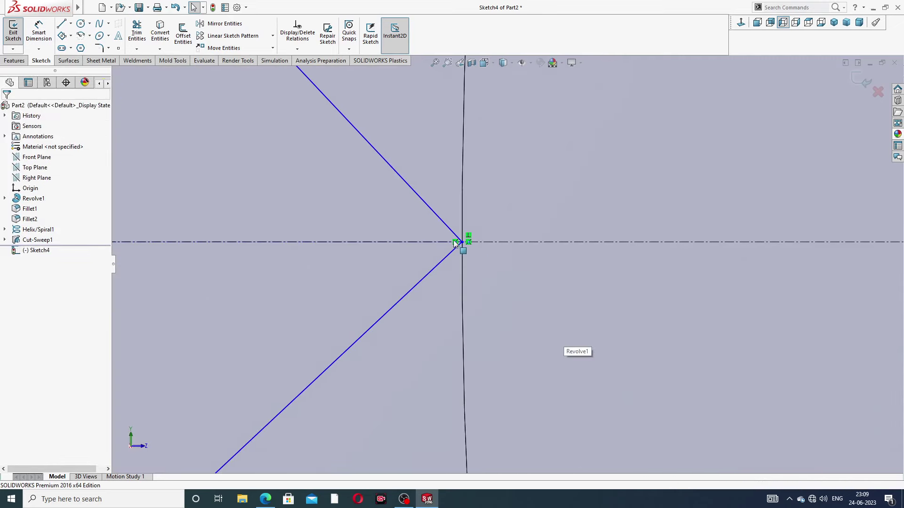
pyautogui.scroll(-1, 478, 254)
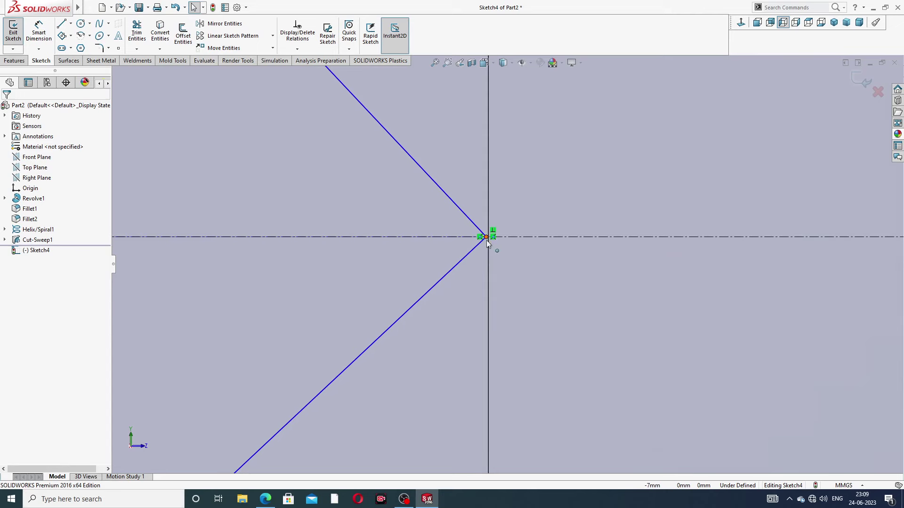
pyautogui.scroll(-2, 489, 243)
pyautogui.scroll(-2, 503, 241)
pyautogui.scroll(-2, 532, 203)
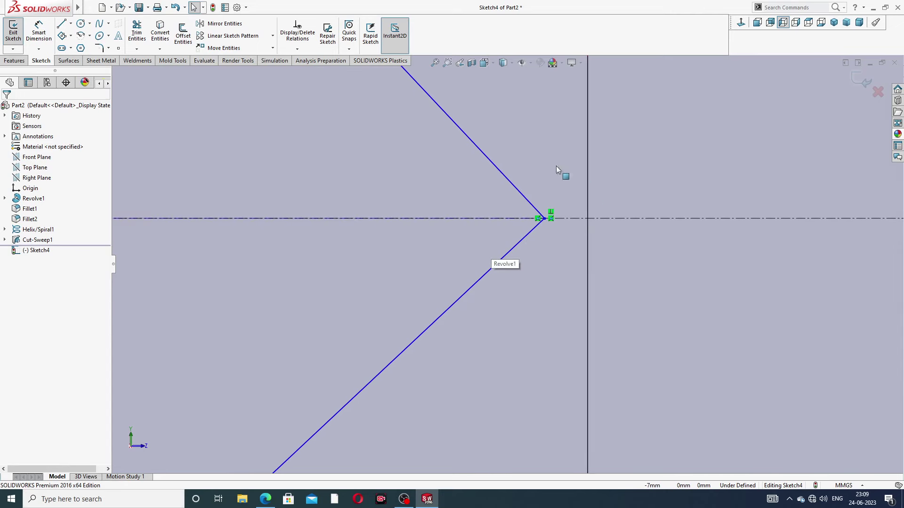
pyautogui.click(544, 219)
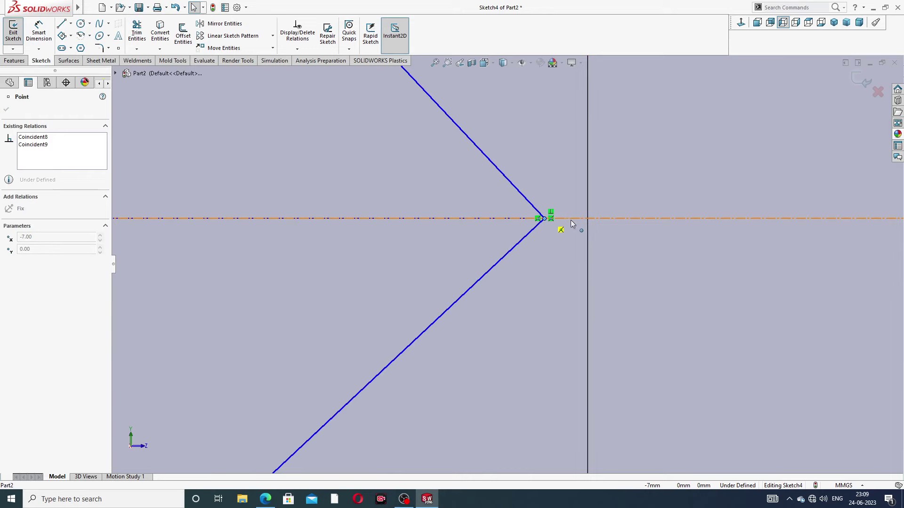
pyautogui.click(589, 216)
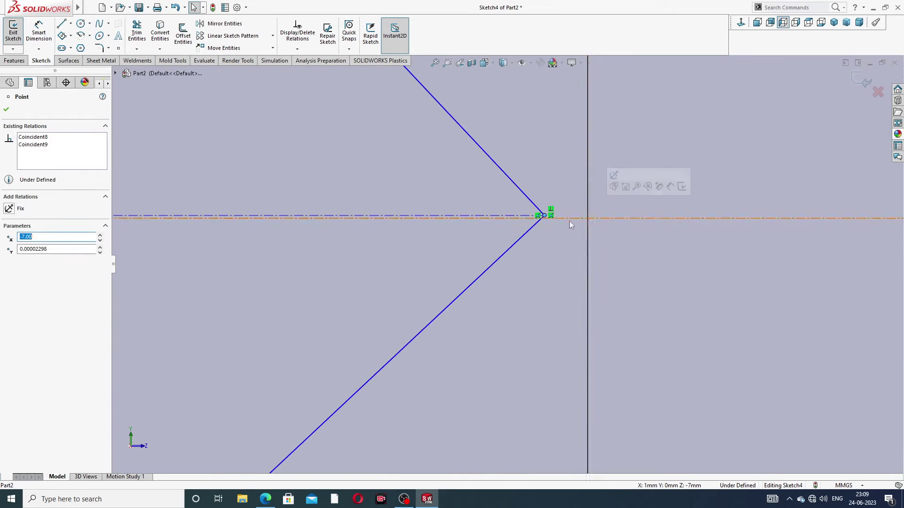
pyautogui.click(589, 217)
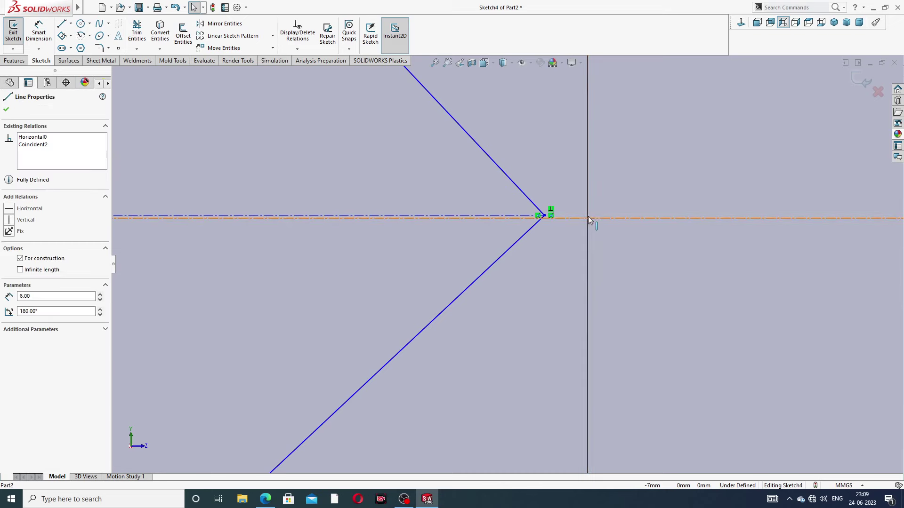
pyautogui.keyDown('ctrl'); pyautogui.moveTo(558, 235); pyautogui.dragTo(532, 264, button='middle'); pyautogui.keyUp('ctrl')
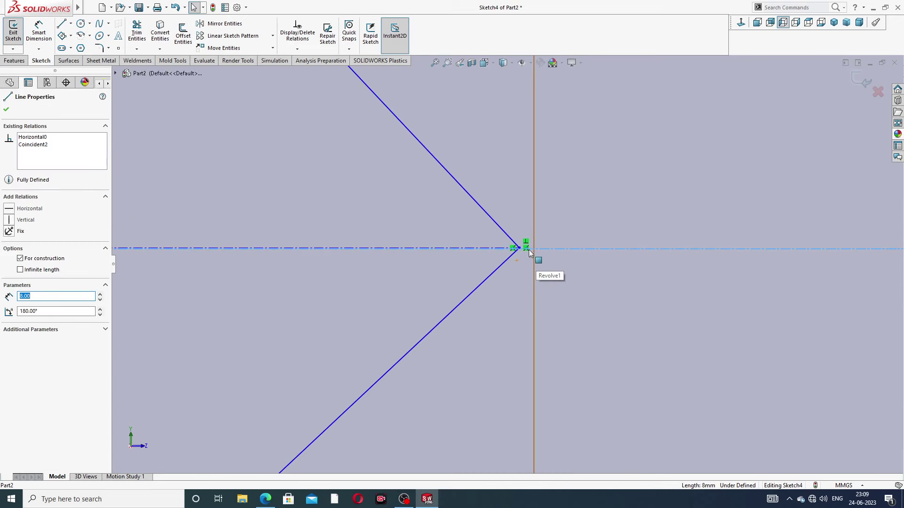
pyautogui.moveTo(522, 248); pyautogui.dragTo(547, 254)
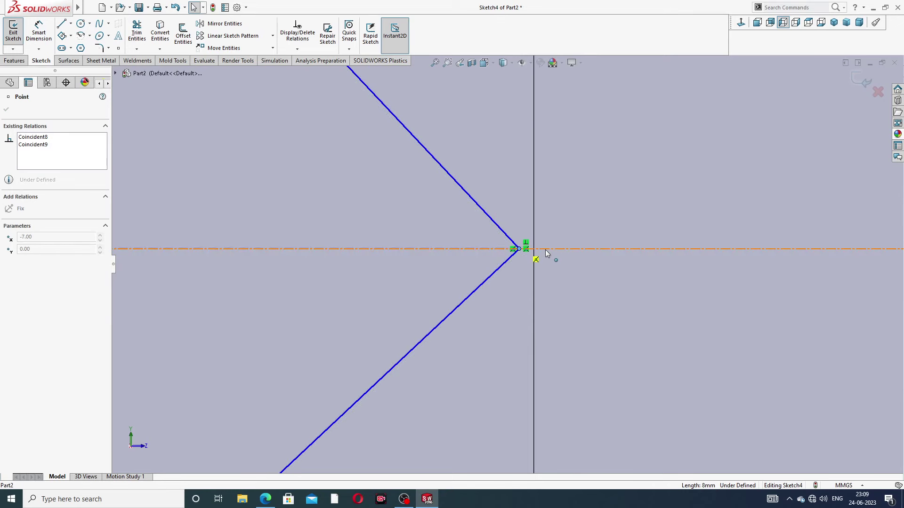
pyautogui.click(547, 264)
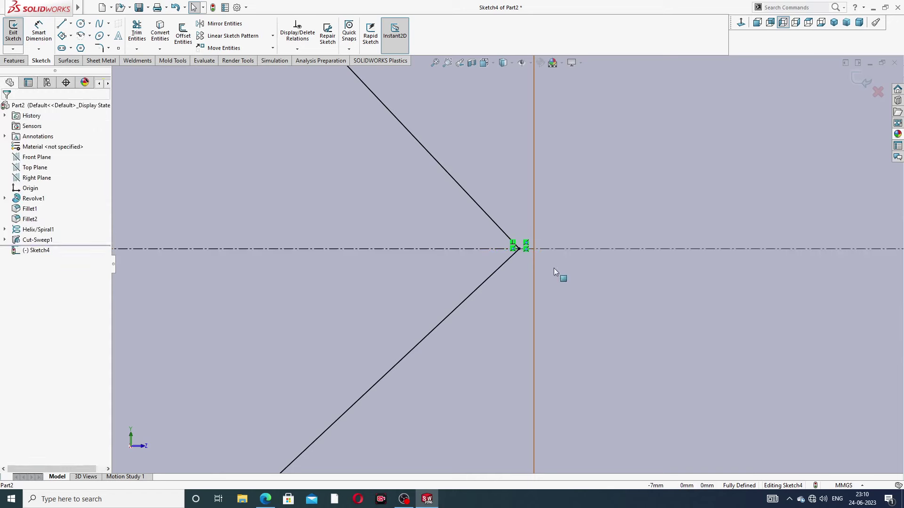
# Review the diamond profile in 3D at the rim and exit Sketch4.
pyautogui.scroll(2, 454, 248)
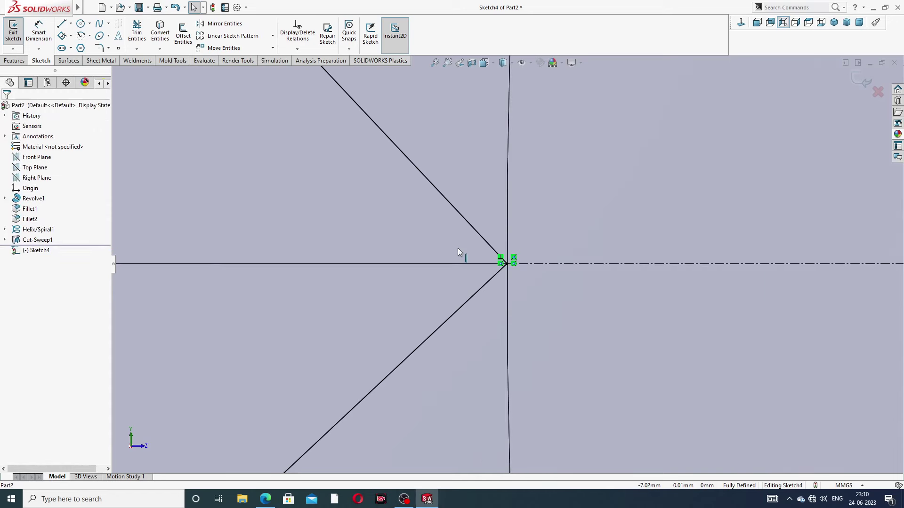
pyautogui.scroll(3, 459, 247)
pyautogui.scroll(1, 459, 248)
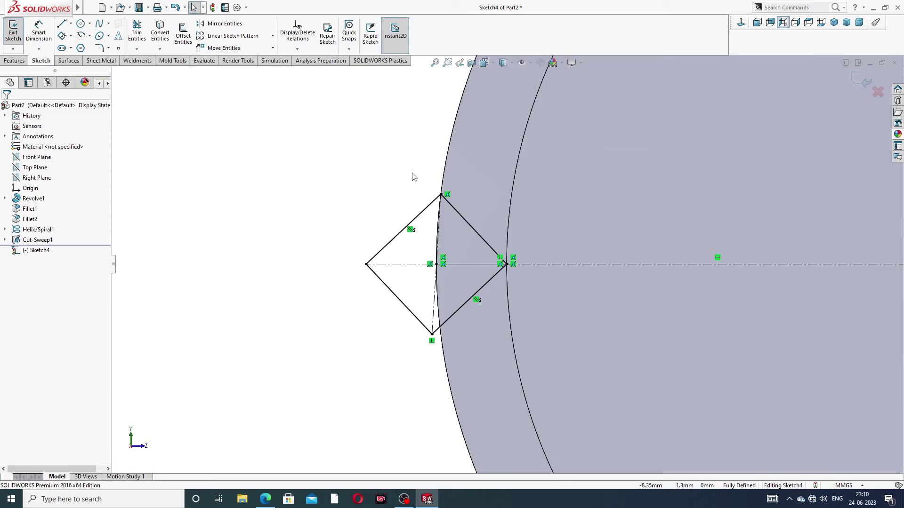
pyautogui.scroll(3, 453, 204)
pyautogui.scroll(3, 462, 204)
pyautogui.moveTo(567, 225)
pyautogui.mouseDown(button='middle')
pyautogui.moveTo(579, 222)
pyautogui.moveTo(560, 226)
pyautogui.mouseUp(button='middle')
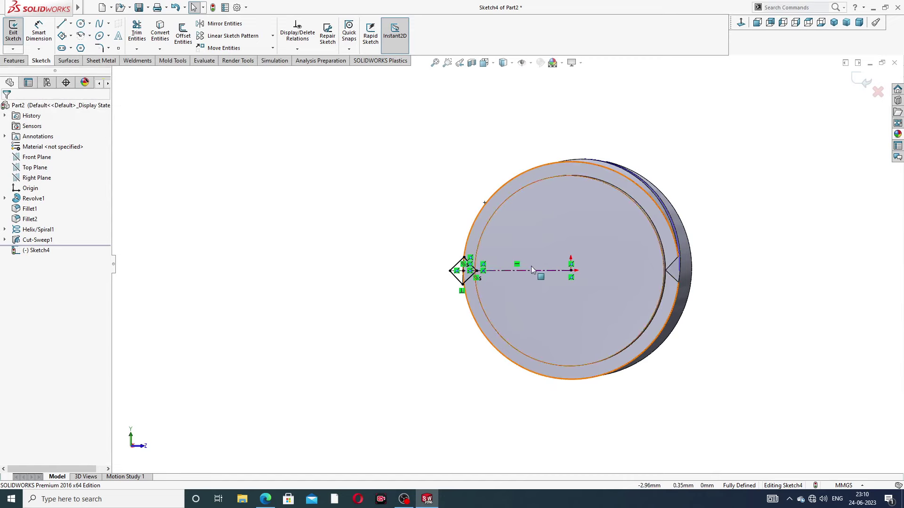
pyautogui.scroll(-2, 541, 263)
pyautogui.moveTo(736, 129); pyautogui.dragTo(751, 132, button='middle')
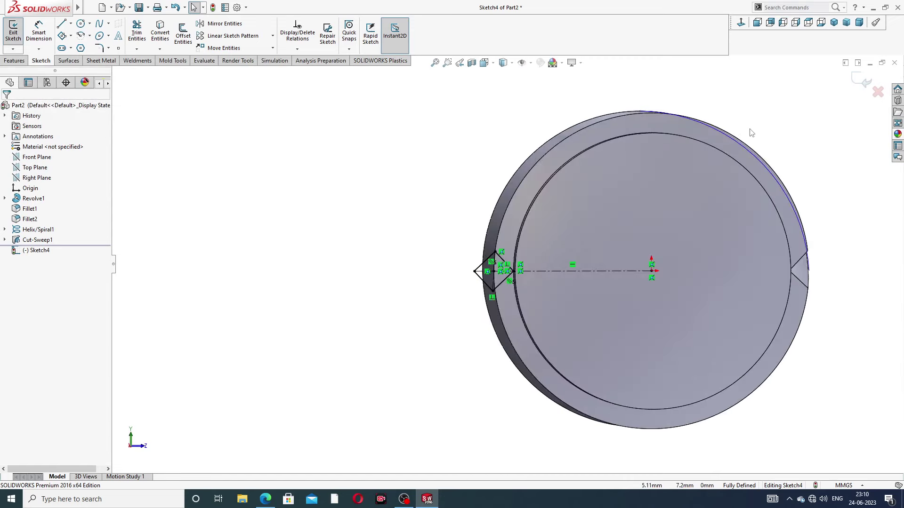
pyautogui.click(866, 81)
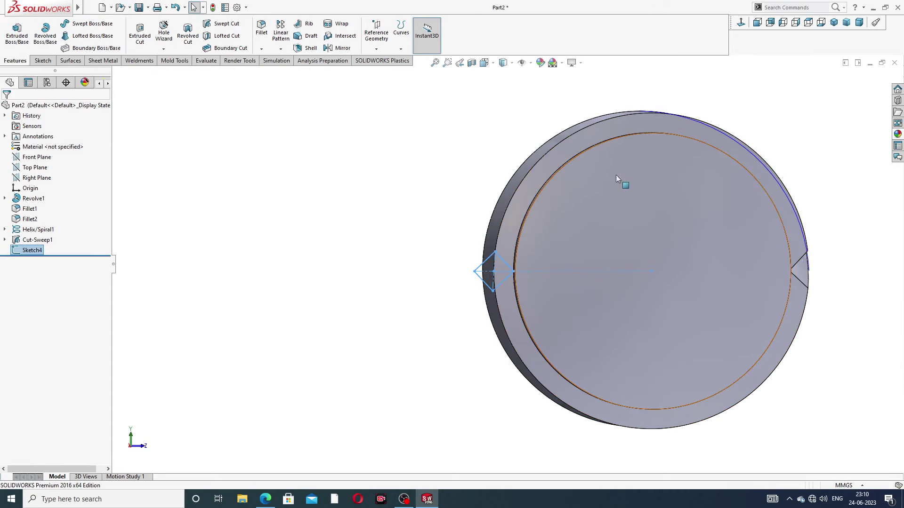
# Start Sketch5 on the head's ring-shaped end face, viewed normal to it.
pyautogui.click(607, 132)
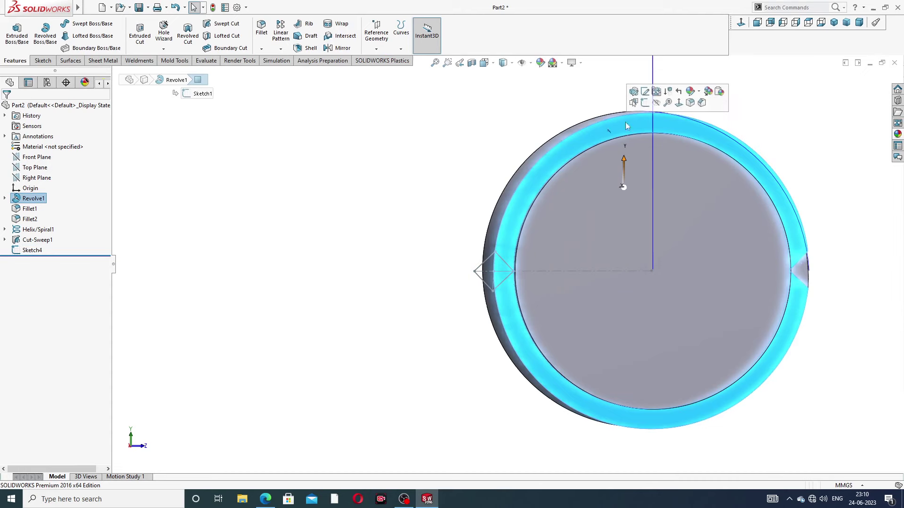
pyautogui.click(657, 96)
pyautogui.click(741, 25)
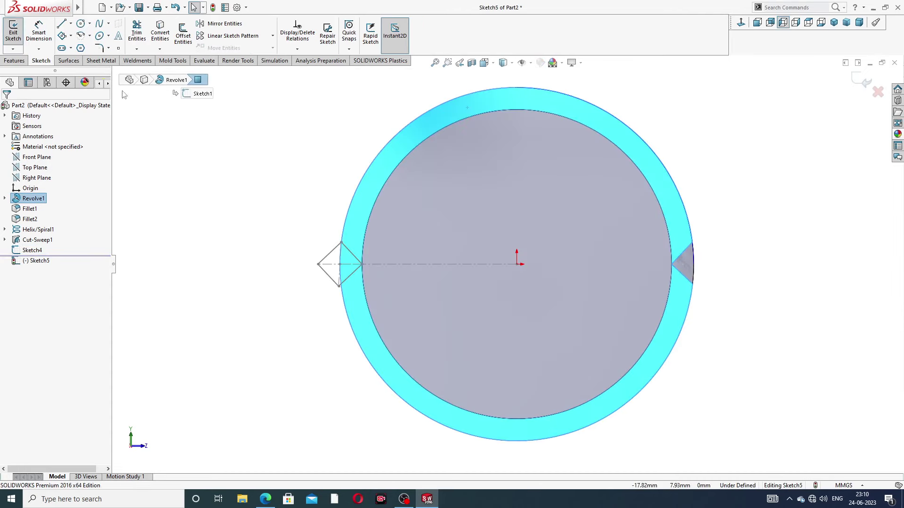
# Draw a small origin-centred circle and drag it out to the head's outer edge.
pyautogui.click(90, 23)
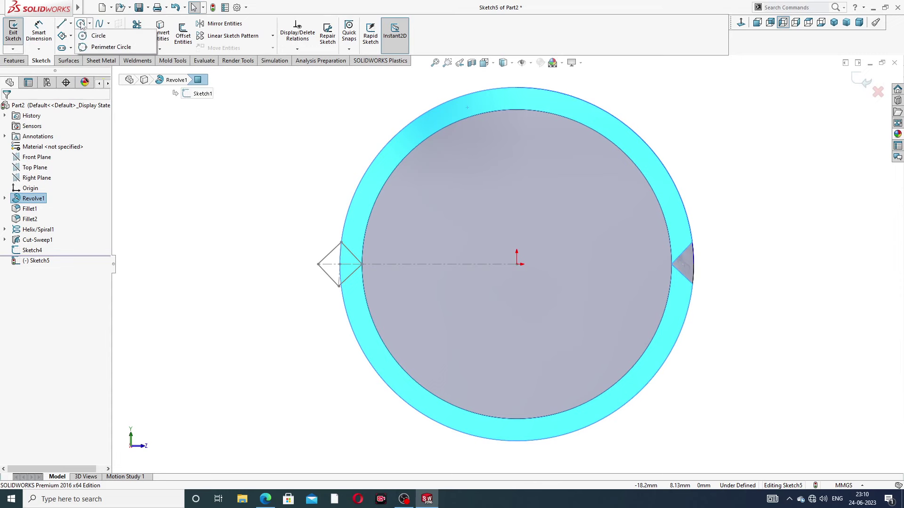
pyautogui.click(98, 35)
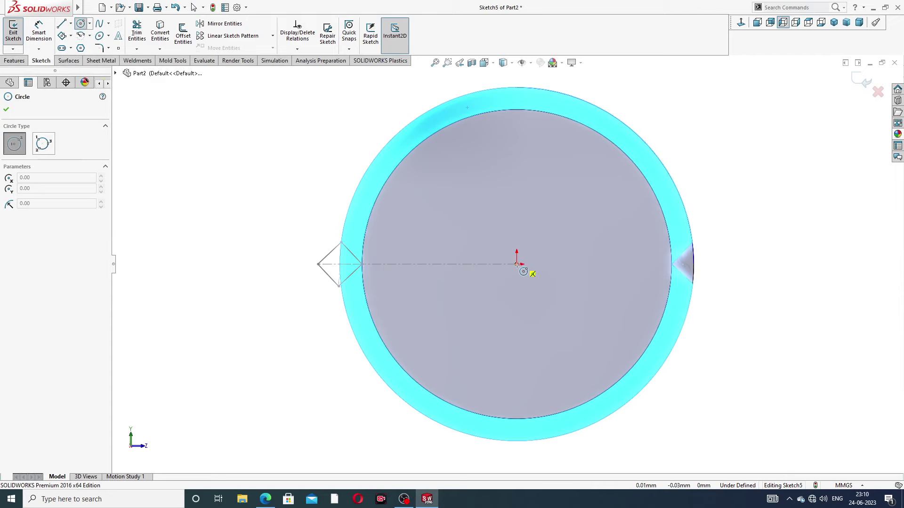
pyautogui.moveTo(518, 265); pyautogui.dragTo(528, 265)
pyautogui.rightClick(677, 142)
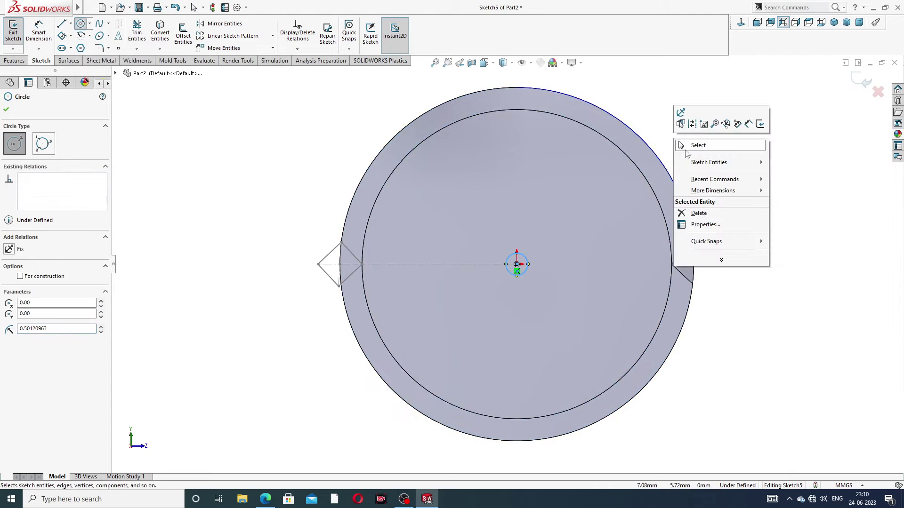
pyautogui.click(688, 147)
pyautogui.moveTo(524, 258)
pyautogui.mouseDown()
pyautogui.moveTo(513, 84)
pyautogui.moveTo(338, 266)
pyautogui.moveTo(349, 219)
pyautogui.mouseUp()
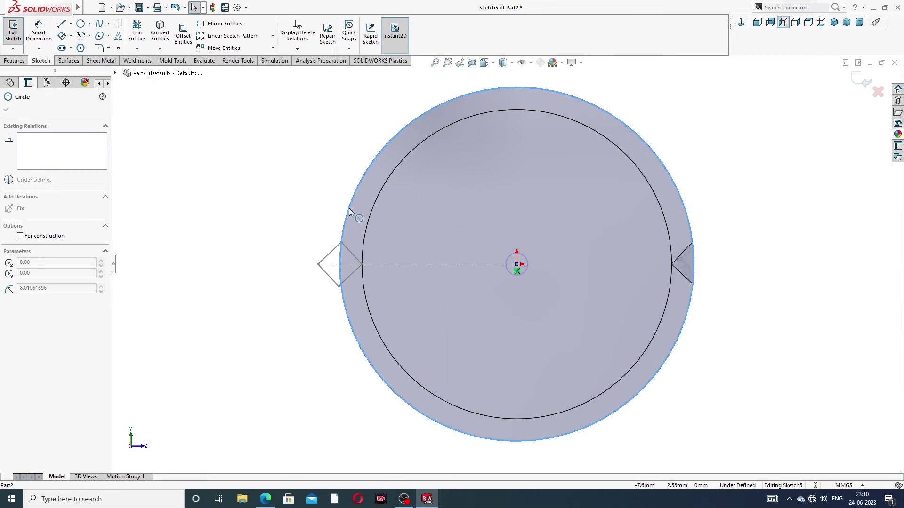
pyautogui.moveTo(349, 220); pyautogui.dragTo(428, 125)
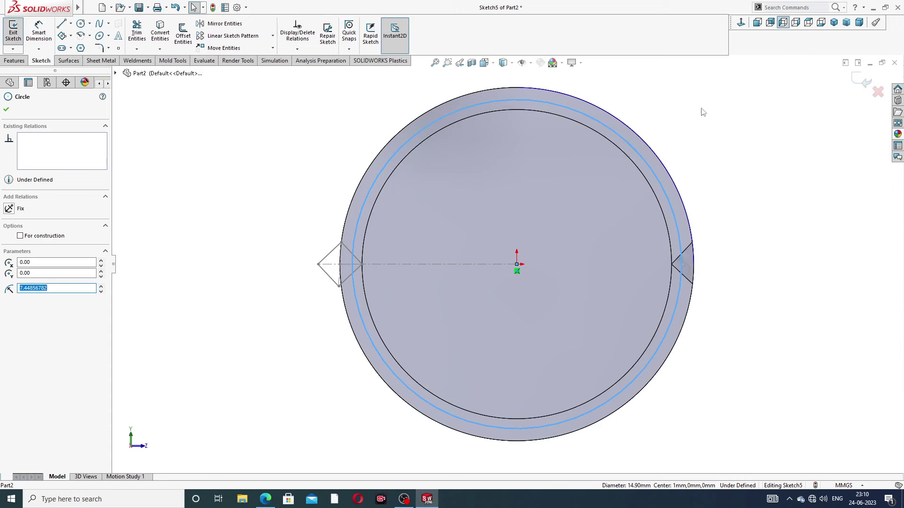
pyautogui.moveTo(615, 134); pyautogui.dragTo(609, 115)
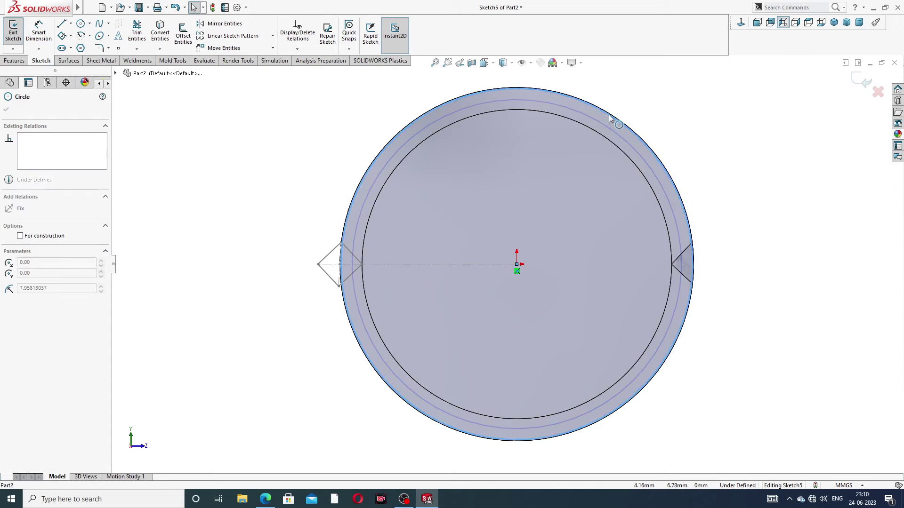
pyautogui.click(678, 137)
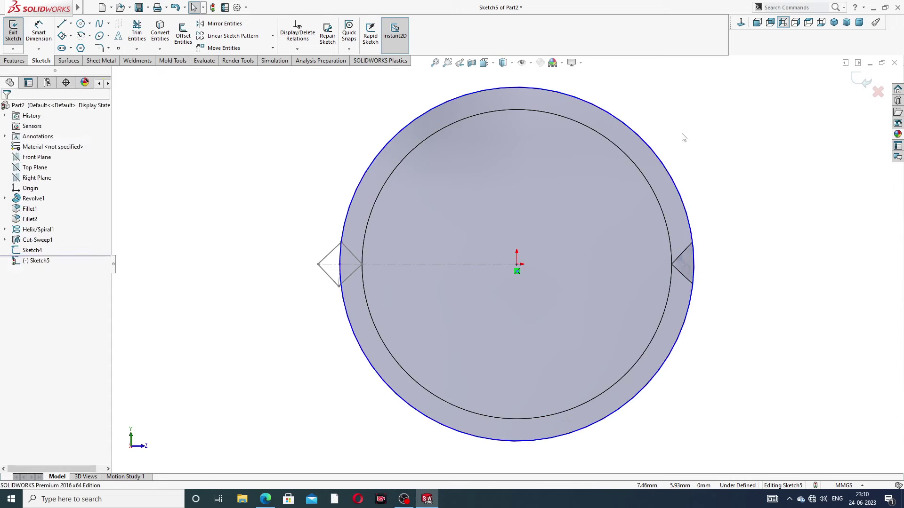
pyautogui.click(614, 118)
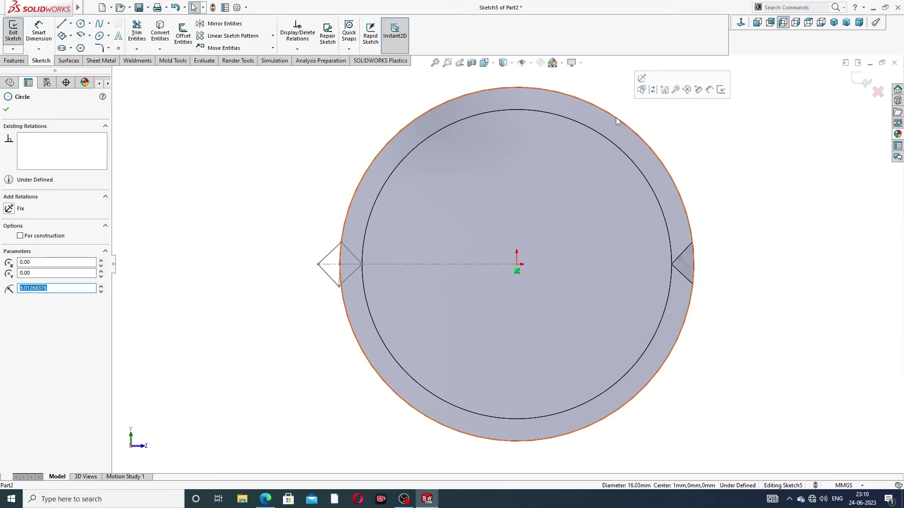
pyautogui.click(685, 126)
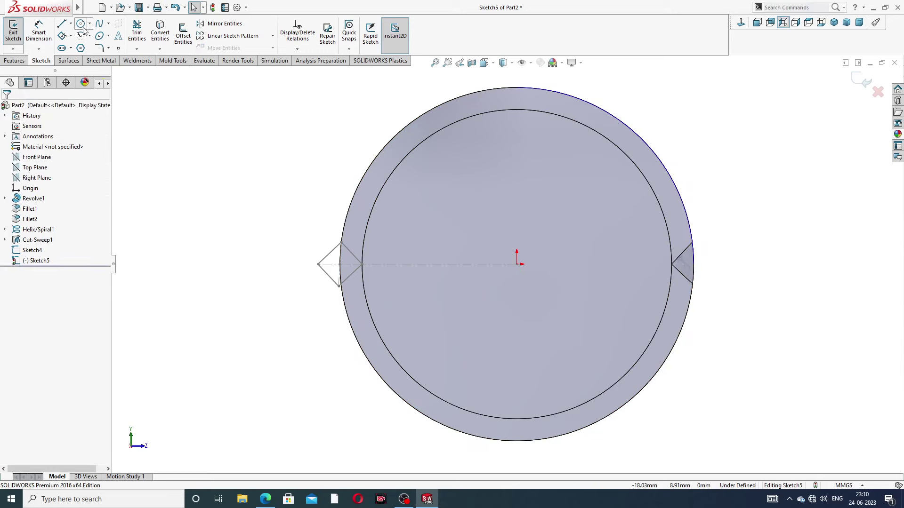
# Redraw the circle from the origin to the outer edge as a radius 8 circle.
pyautogui.click(82, 26)
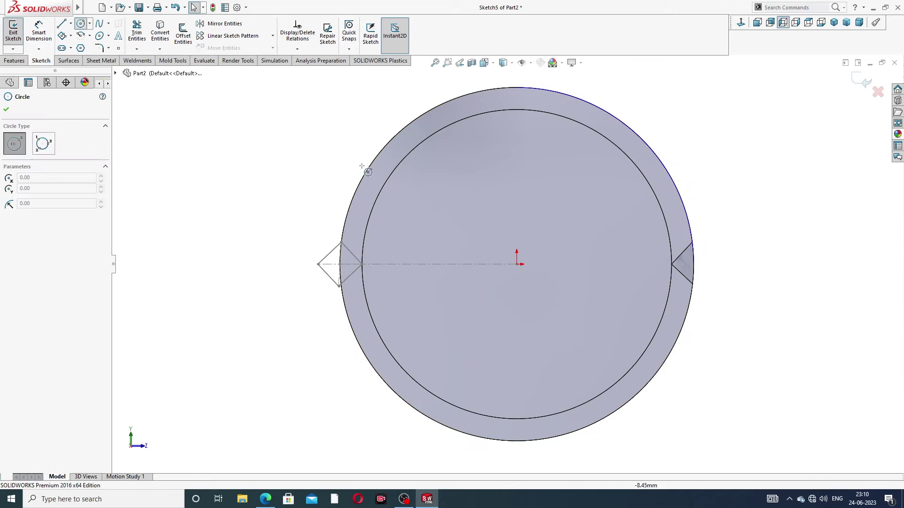
pyautogui.click(517, 265)
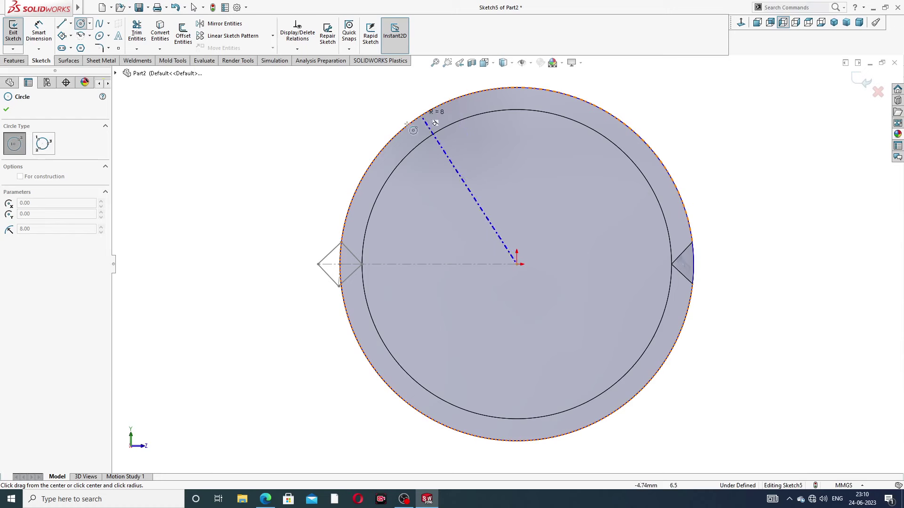
pyautogui.click(351, 207)
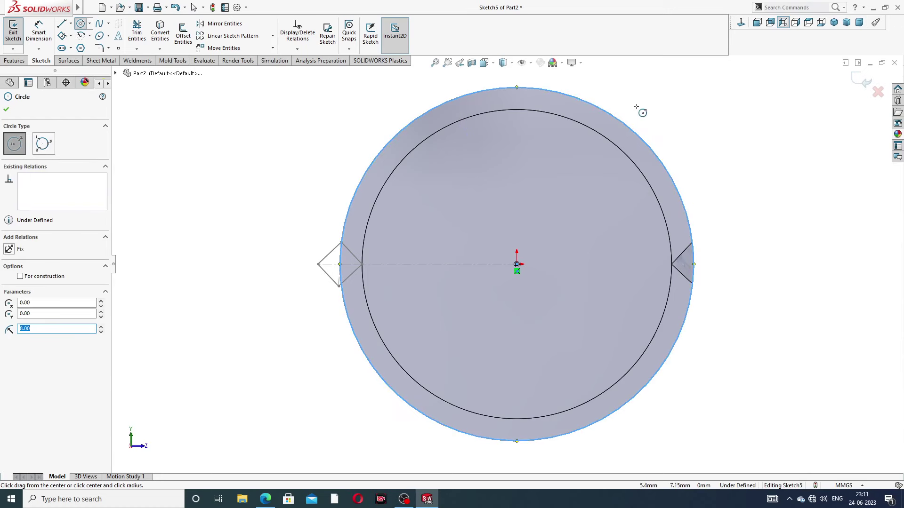
pyautogui.press('Escape')
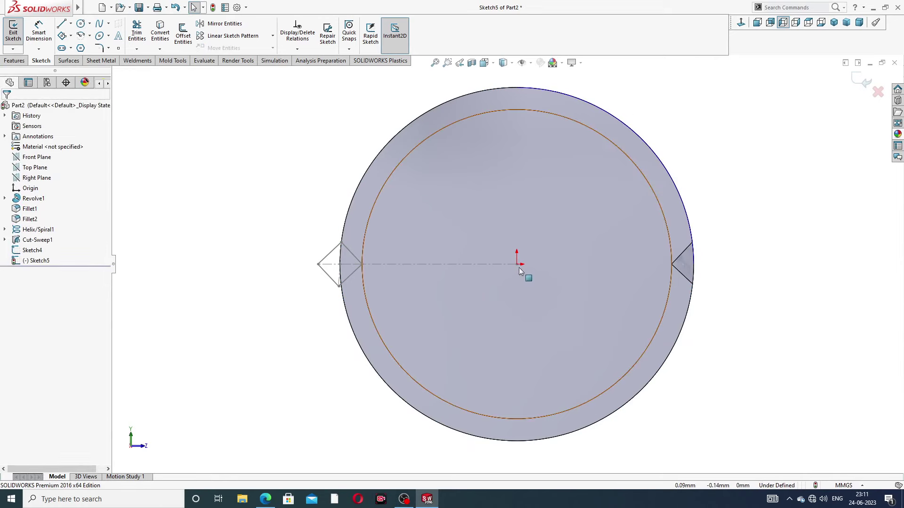
pyautogui.click(81, 24)
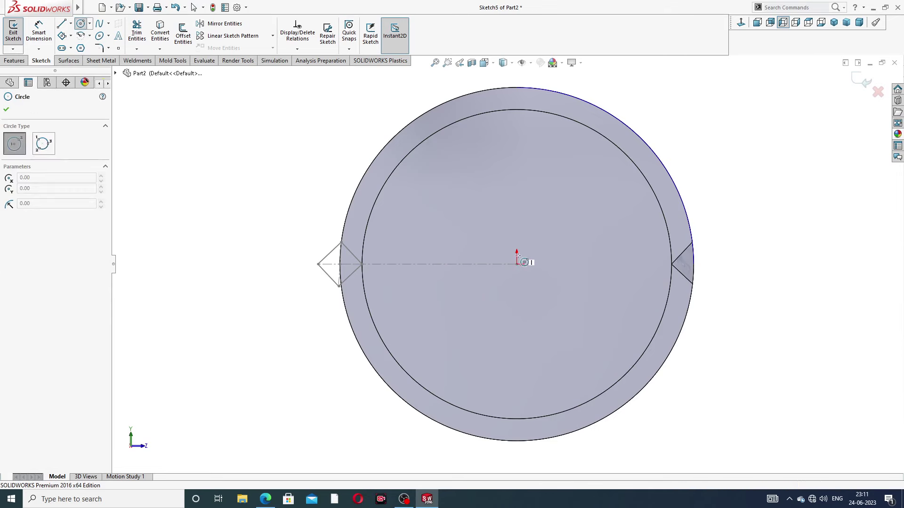
pyautogui.click(516, 264)
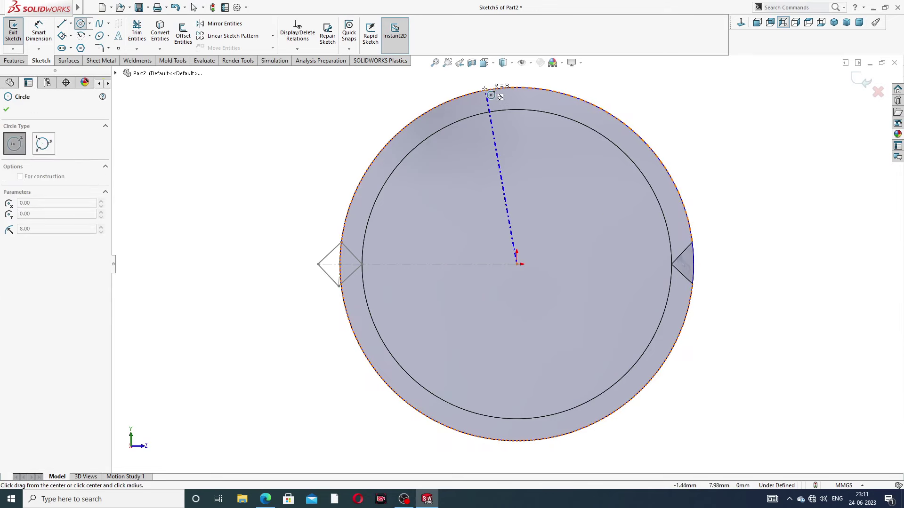
pyautogui.click(513, 88)
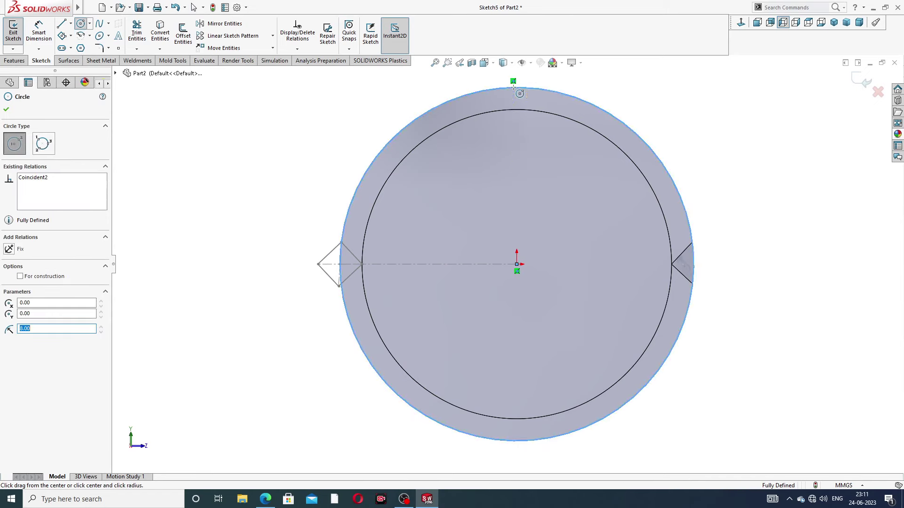
pyautogui.rightClick(648, 102)
pyautogui.click(668, 105)
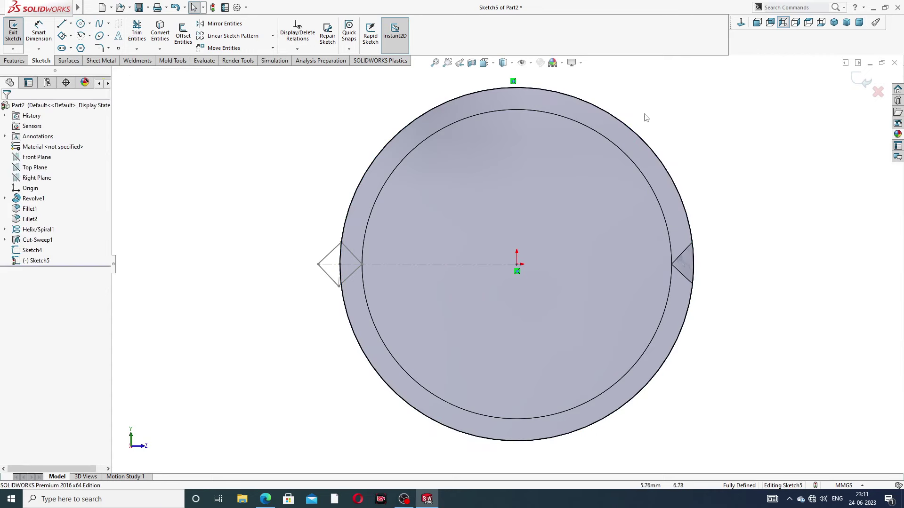
# Create Helix/Spiral2 on Sketch5: clockwise, 30 mm pitch, 0.25 revolutions, starting at 180°.
pyautogui.click(864, 81)
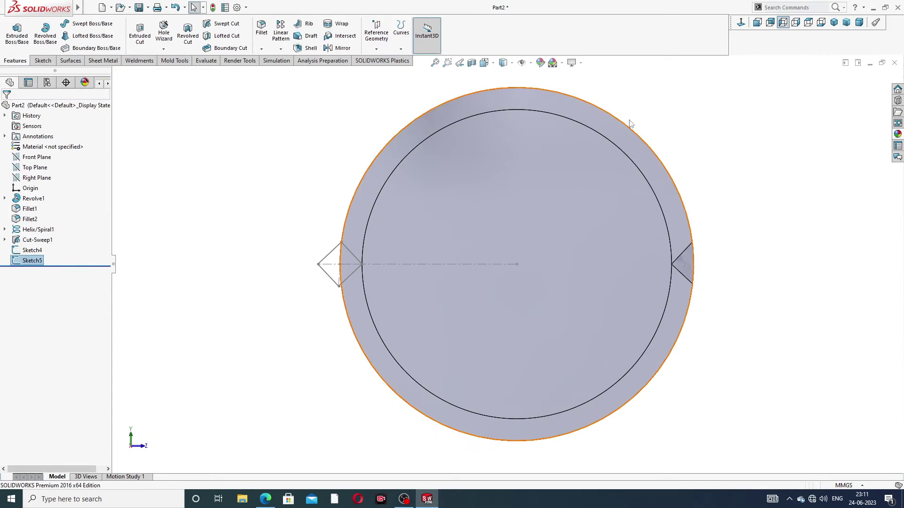
pyautogui.moveTo(667, 118); pyautogui.dragTo(664, 153, button='middle')
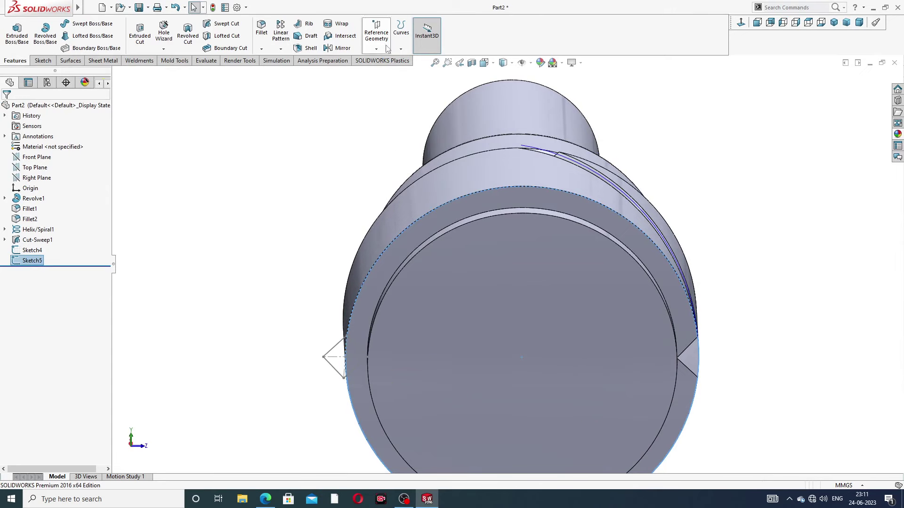
pyautogui.click(400, 48)
pyautogui.click(428, 120)
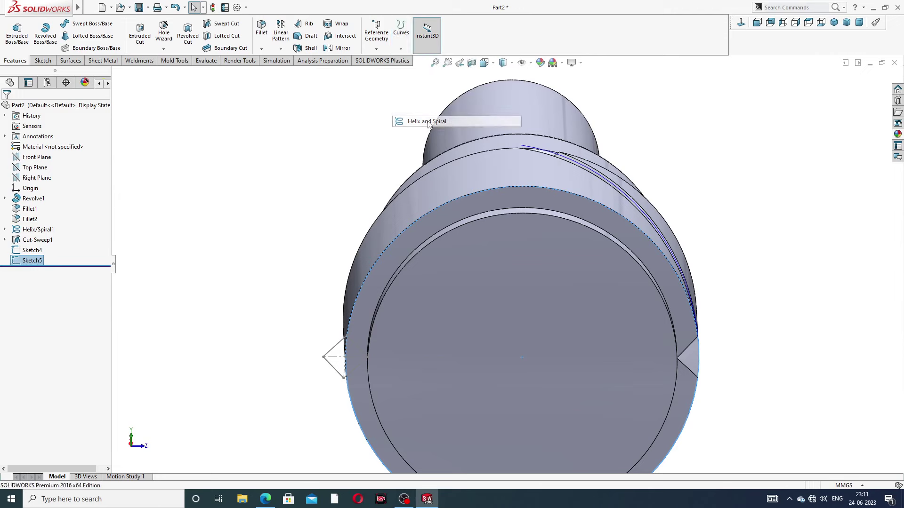
pyautogui.moveTo(703, 235)
pyautogui.mouseDown(button='middle')
pyautogui.moveTo(702, 253)
pyautogui.moveTo(666, 228)
pyautogui.moveTo(405, 279)
pyautogui.mouseUp(button='middle')
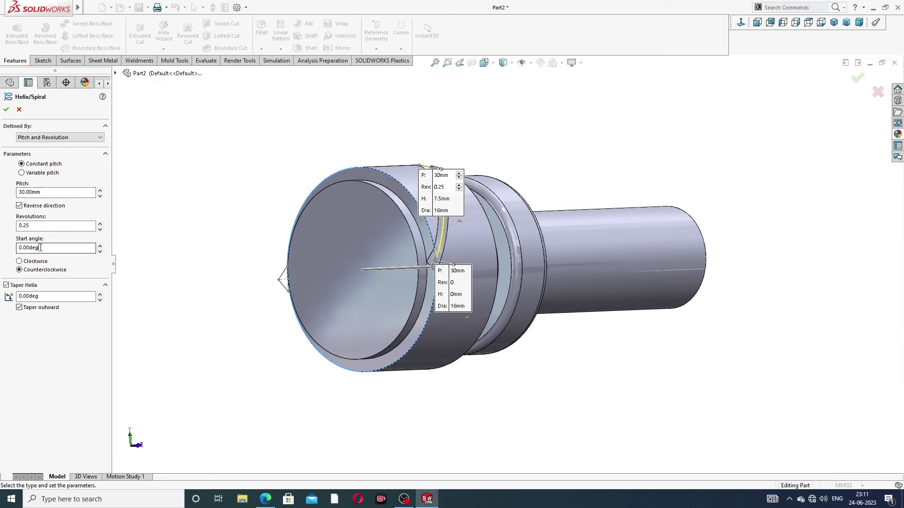
pyautogui.moveTo(40, 248); pyautogui.dragTo(16, 251)
pyautogui.write('180')
pyautogui.press('Return')
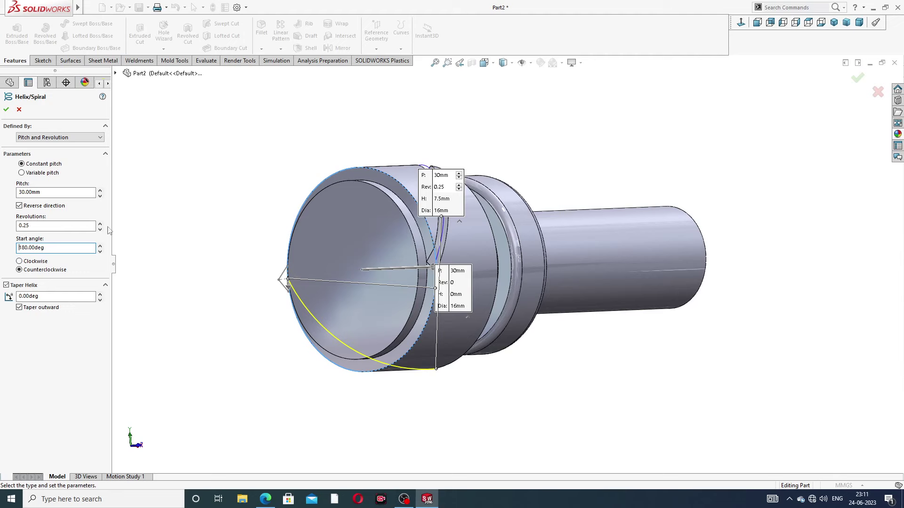
pyautogui.click(33, 263)
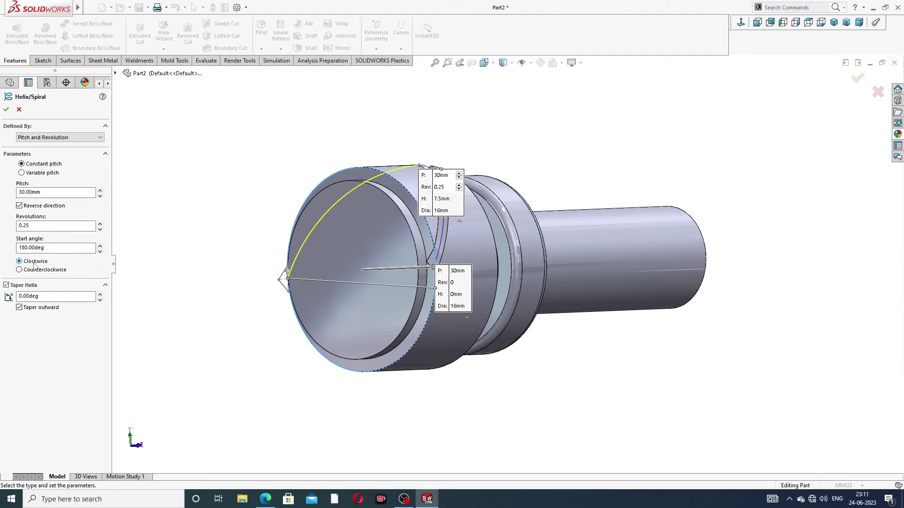
pyautogui.moveTo(407, 148); pyautogui.dragTo(414, 255, button='middle')
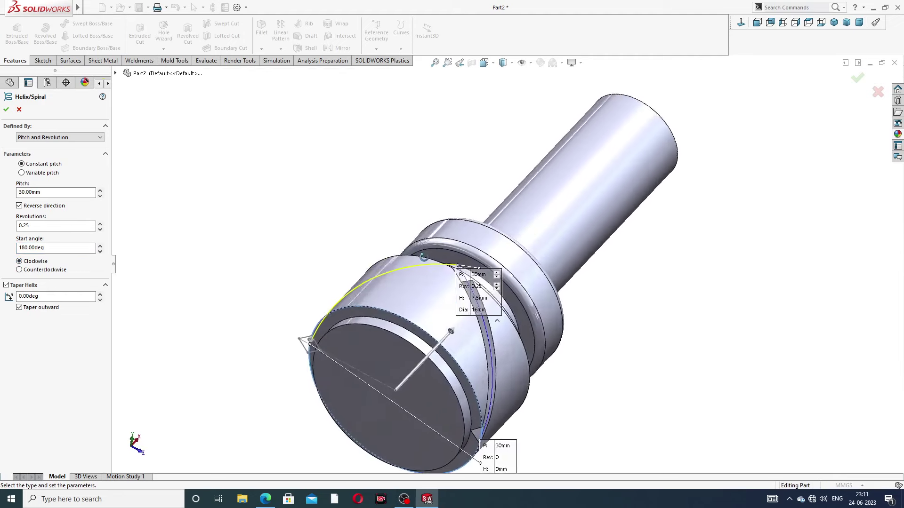
pyautogui.click(6, 111)
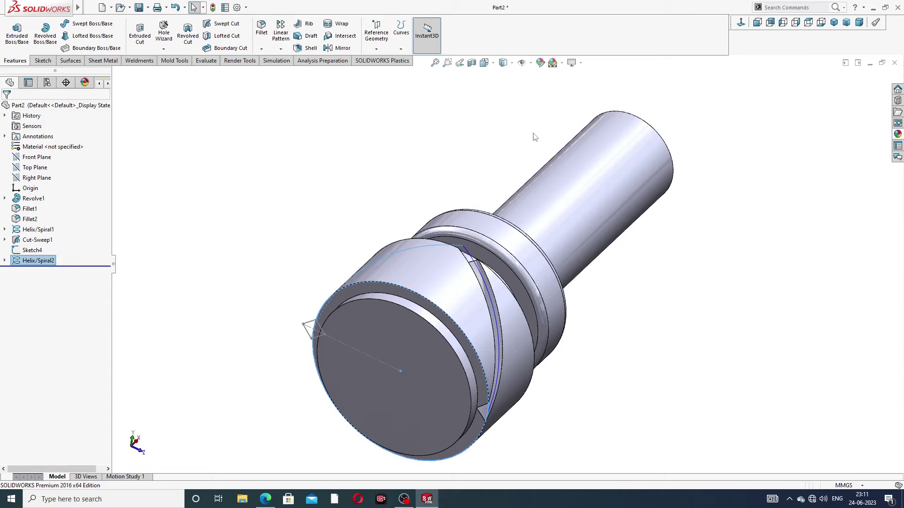
# Sweep-cut the Sketch4 diamond along Helix/Spiral2, creating the crossing groove Cut-Sweep2.
pyautogui.click(777, 168)
pyautogui.moveTo(700, 223)
pyautogui.mouseDown(button='middle')
pyautogui.moveTo(638, 177)
pyautogui.moveTo(636, 216)
pyautogui.moveTo(534, 204)
pyautogui.mouseUp(button='middle')
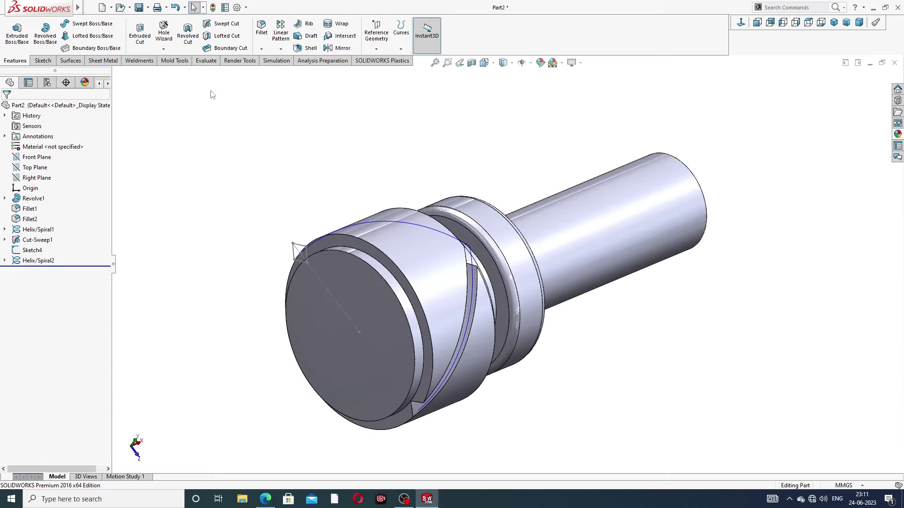
pyautogui.click(231, 27)
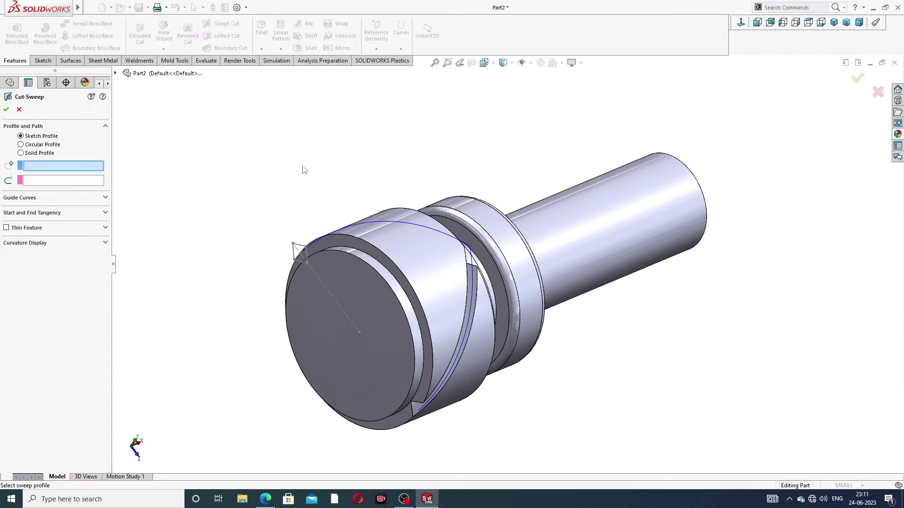
pyautogui.scroll(-3, 328, 235)
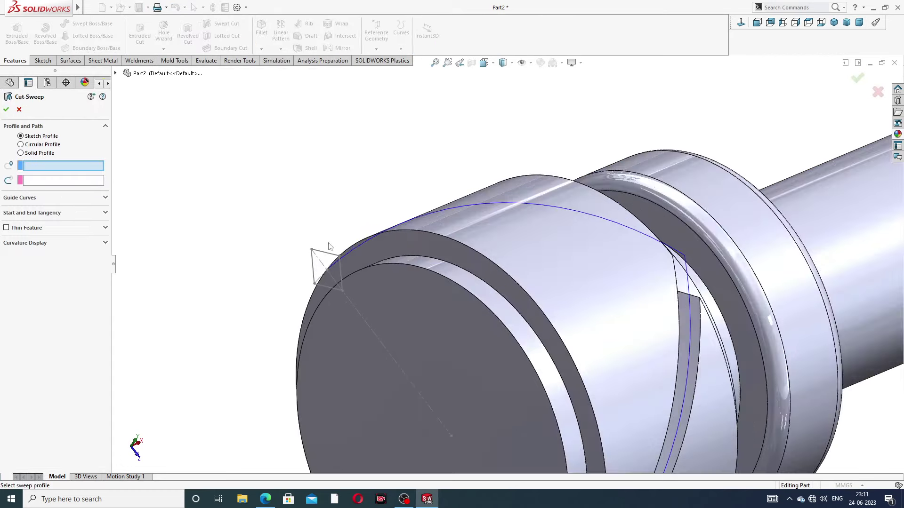
pyautogui.click(331, 257)
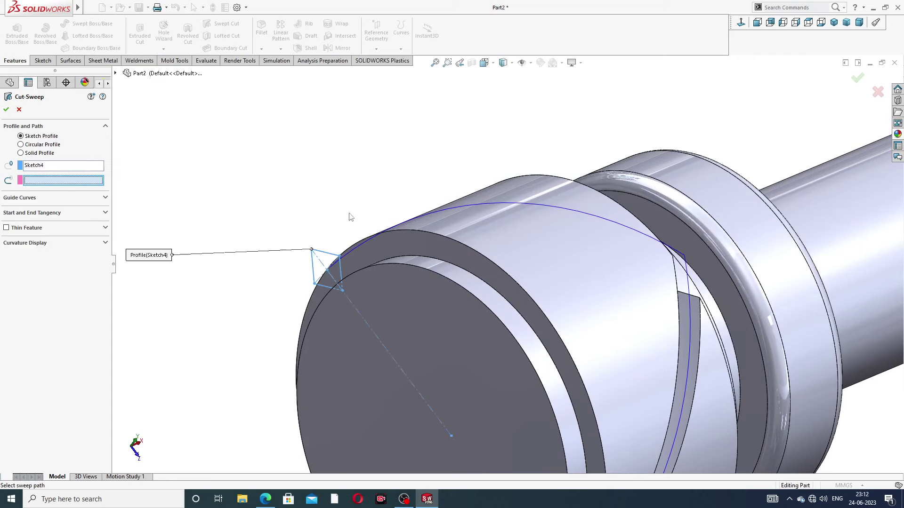
pyautogui.click(487, 205)
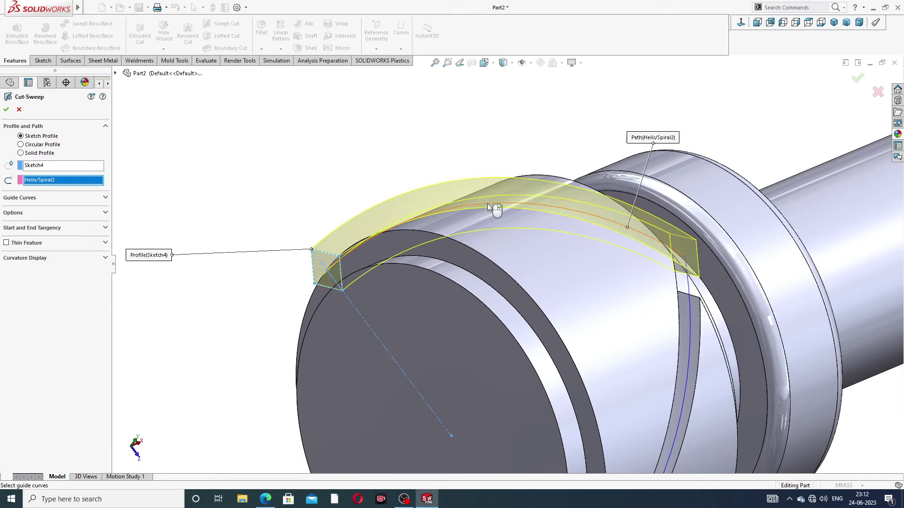
pyautogui.click(7, 110)
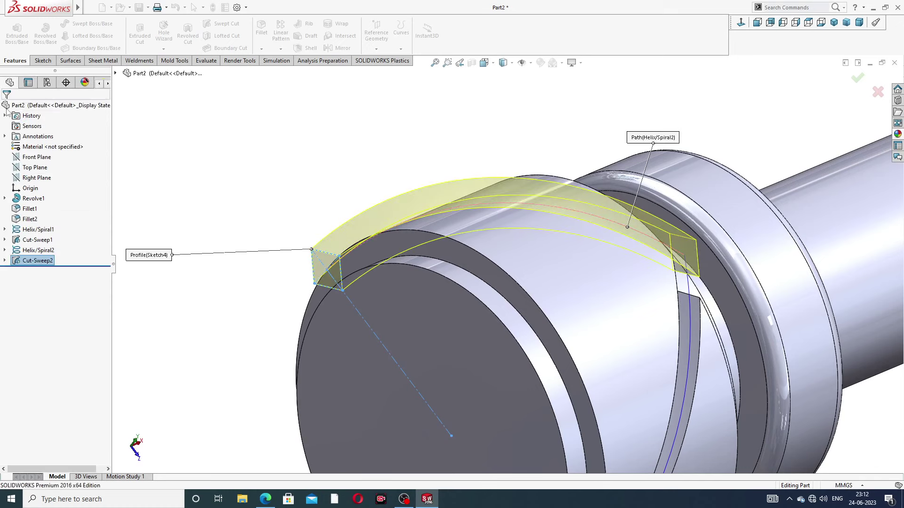
pyautogui.click(296, 145)
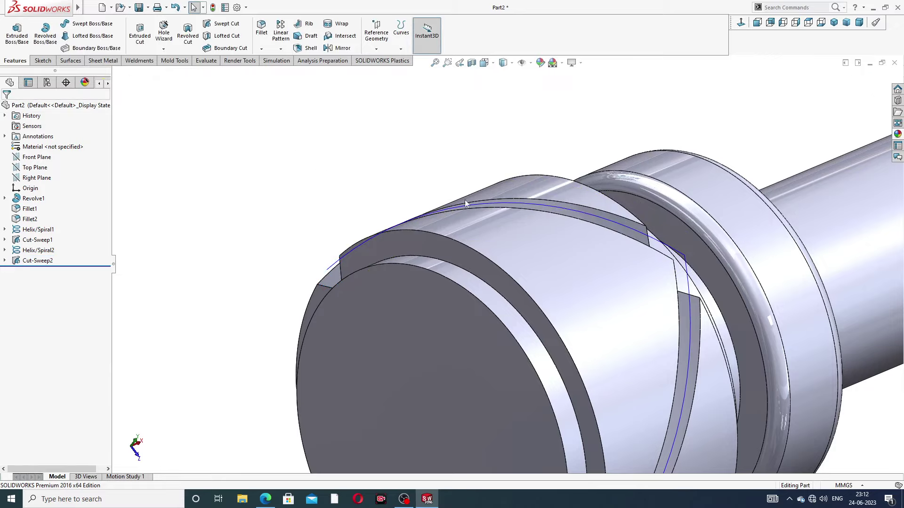
pyautogui.scroll(2, 680, 198)
pyautogui.moveTo(672, 216)
pyautogui.mouseDown(button='middle')
pyautogui.moveTo(608, 164)
pyautogui.moveTo(641, 178)
pyautogui.moveTo(613, 211)
pyautogui.mouseUp(button='middle')
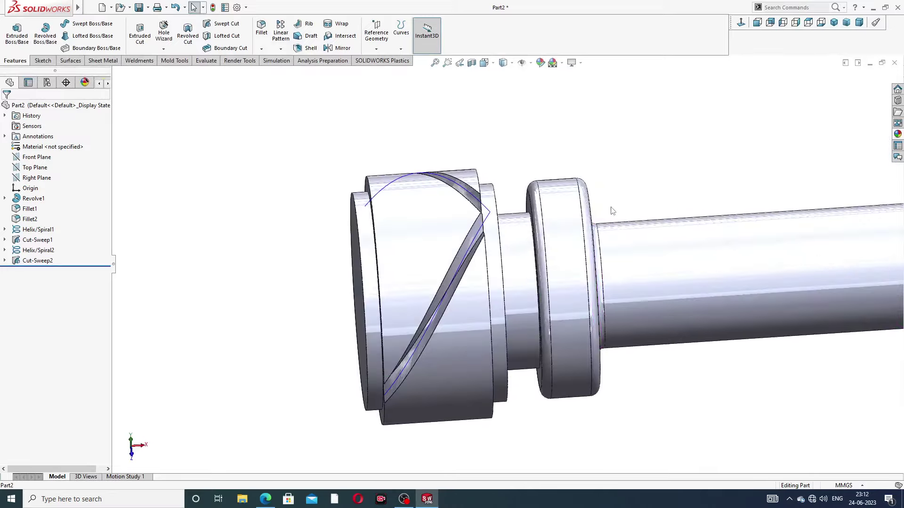
pyautogui.scroll(-2, 496, 184)
pyautogui.scroll(-1, 495, 184)
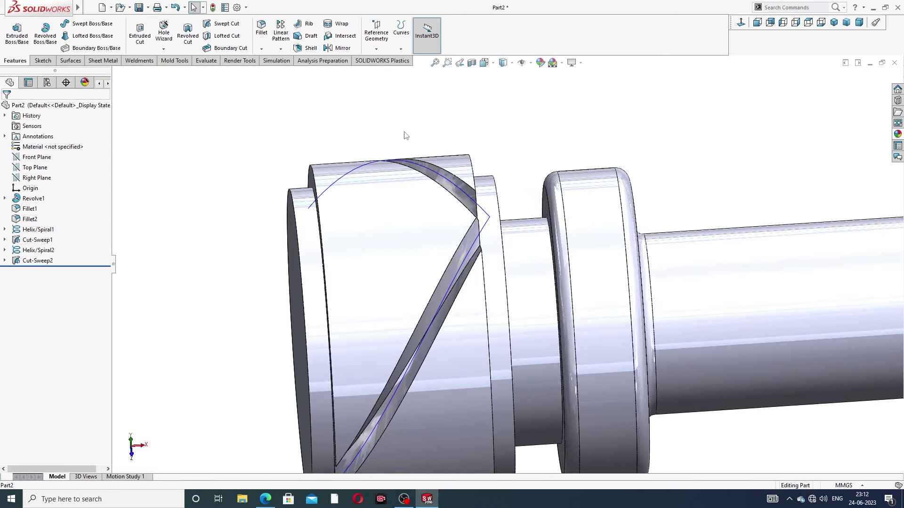
# Circularly pattern Cut-Sweep1 and Cut-Sweep2 about the head's cylindrical face, 20 instances over 360°.
pyautogui.press('z')
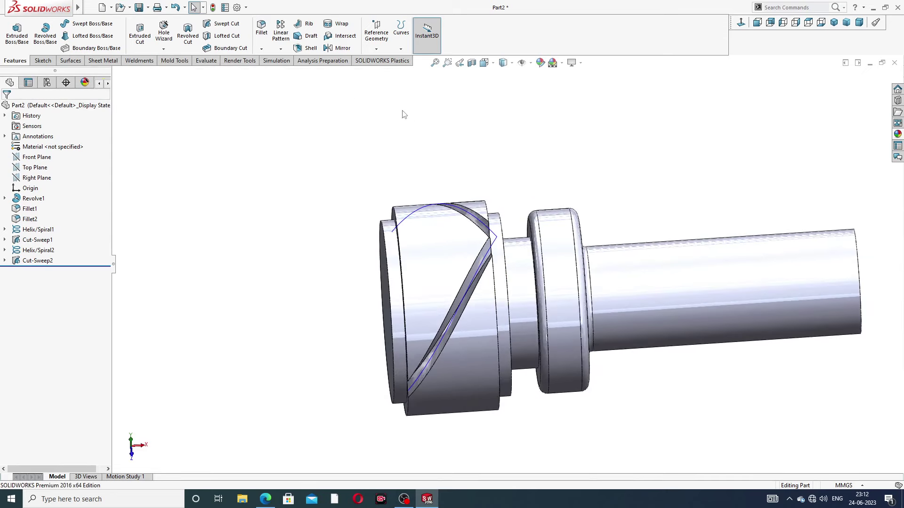
pyautogui.click(281, 49)
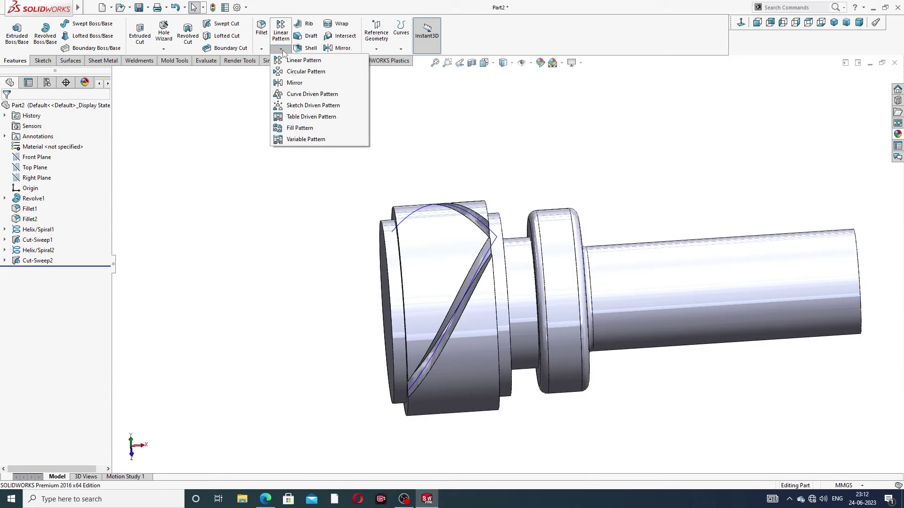
pyautogui.click(305, 71)
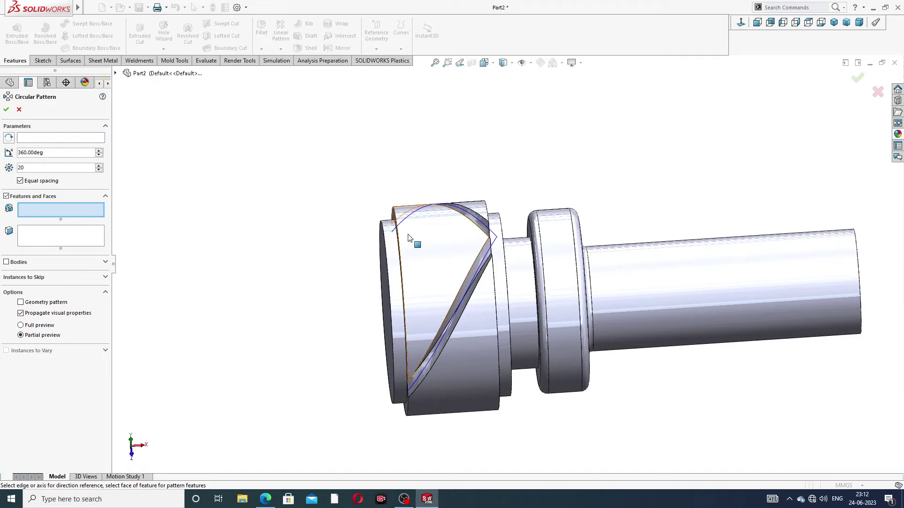
pyautogui.moveTo(413, 238)
pyautogui.mouseDown(button='middle')
pyautogui.moveTo(432, 290)
pyautogui.moveTo(183, 192)
pyautogui.mouseUp(button='middle')
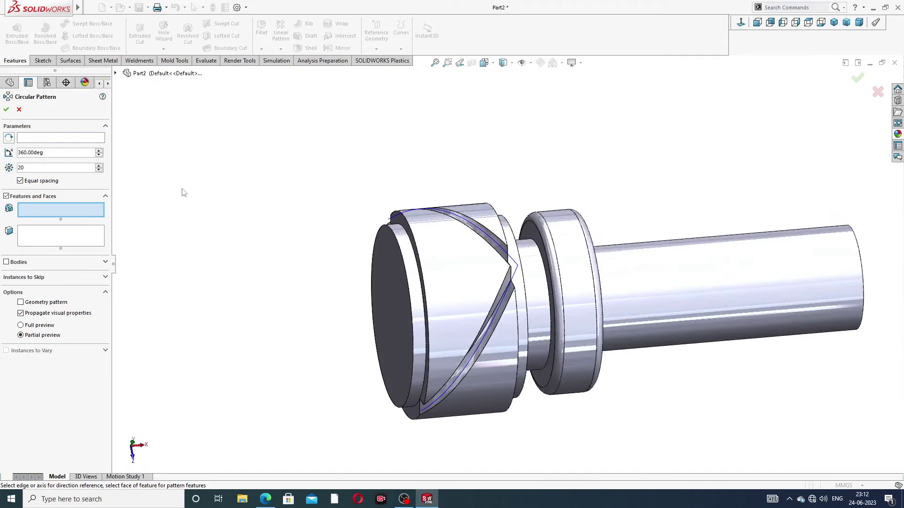
pyautogui.click(115, 74)
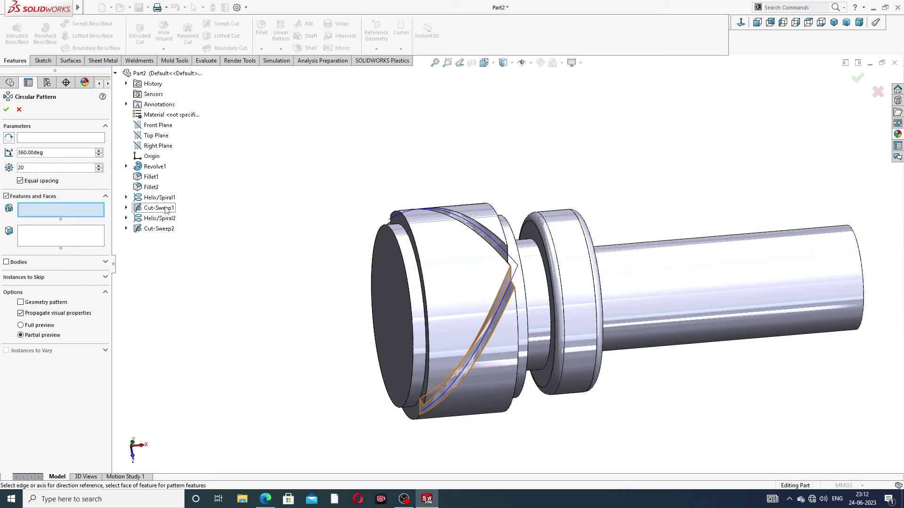
pyautogui.click(167, 209)
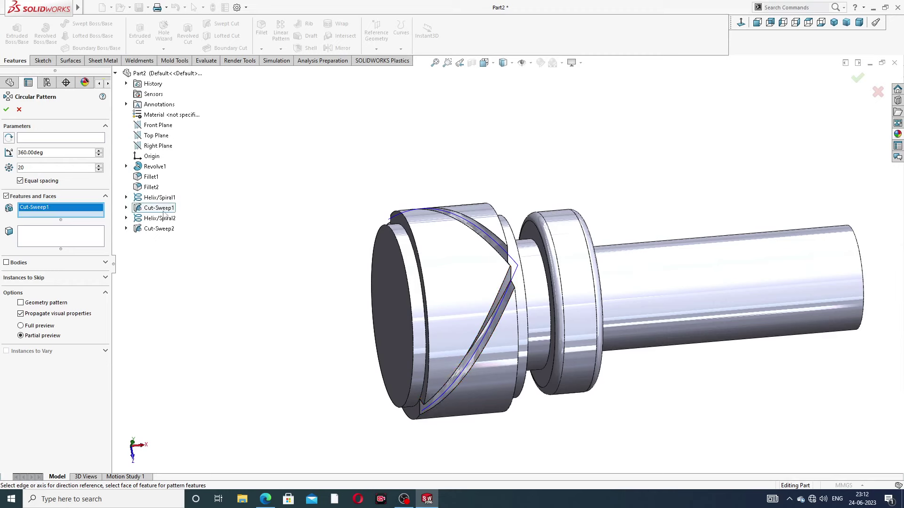
pyautogui.click(166, 231)
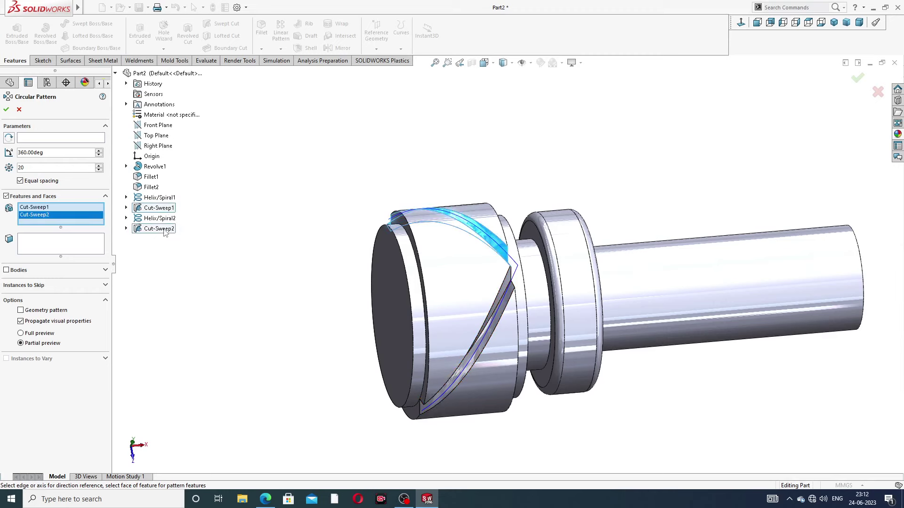
pyautogui.click(74, 139)
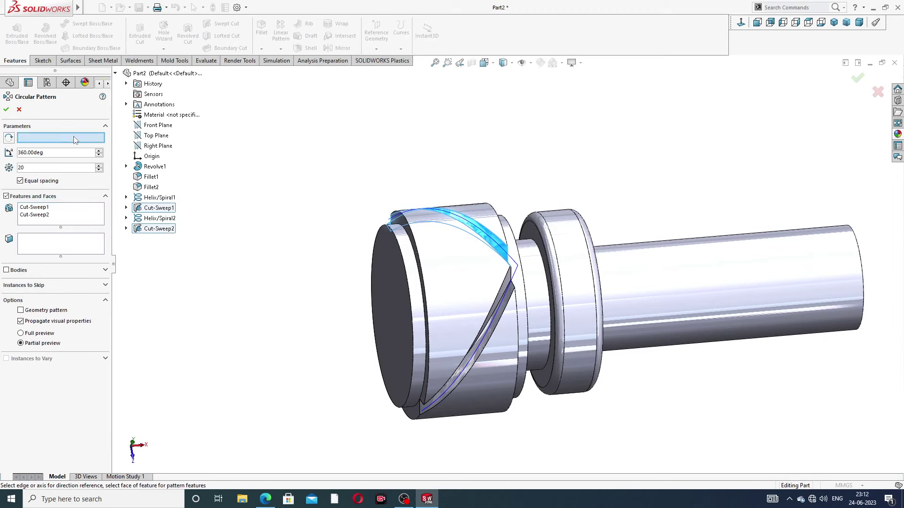
pyautogui.click(447, 237)
pyautogui.moveTo(494, 192); pyautogui.dragTo(491, 165, button='middle')
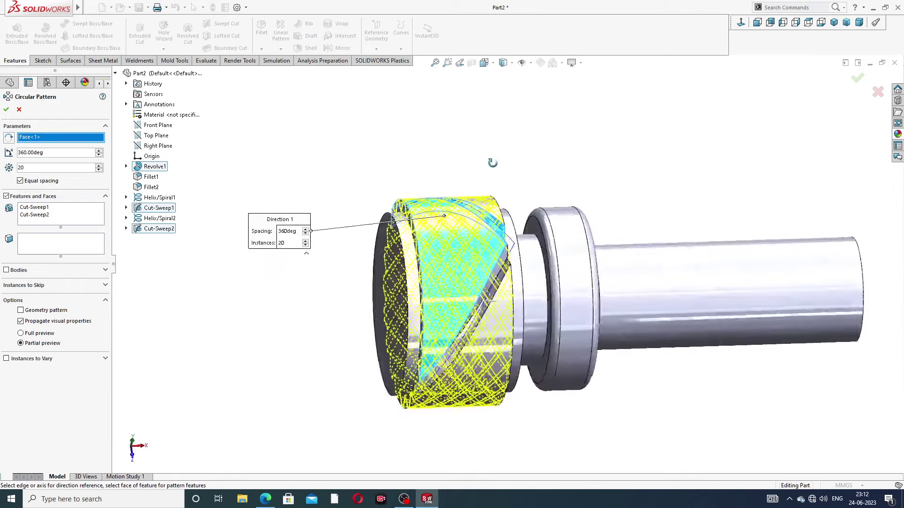
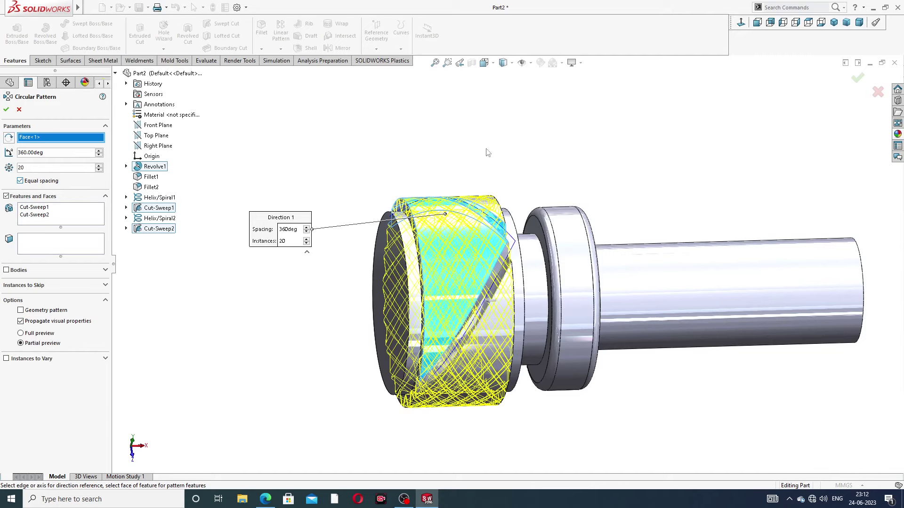
# Accept the 20-instance circular pattern of the sweep cuts and inspect the resulting knurl.
pyautogui.moveTo(534, 163); pyautogui.dragTo(540, 136, button='middle')
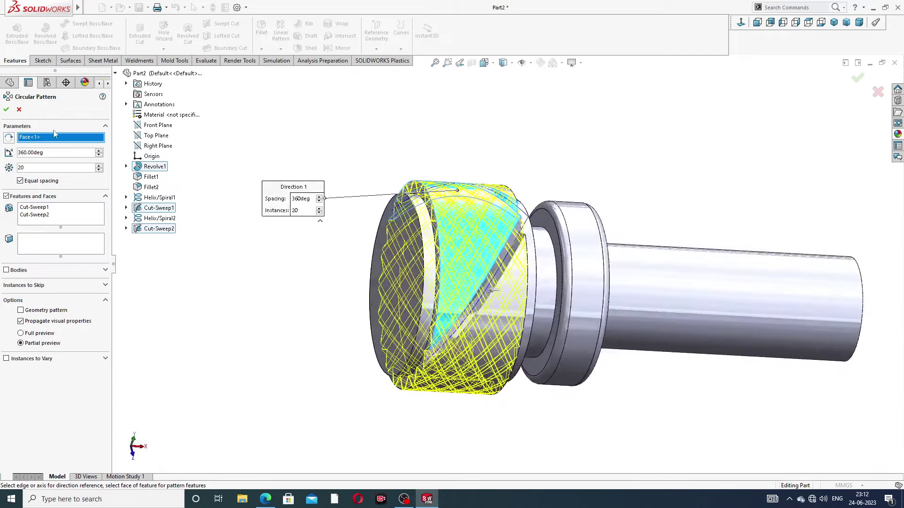
pyautogui.click(6, 110)
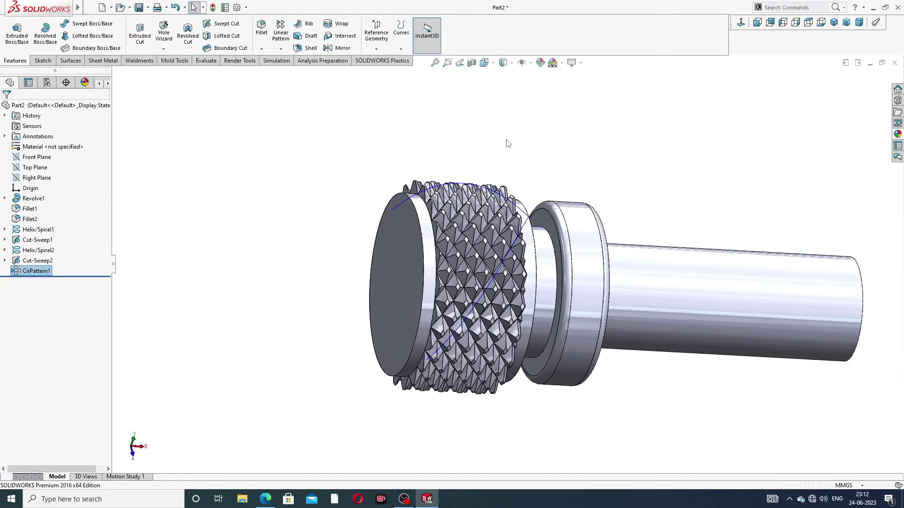
pyautogui.click(545, 152)
pyautogui.moveTo(568, 171)
pyautogui.mouseDown(button='middle')
pyautogui.moveTo(597, 134)
pyautogui.moveTo(620, 143)
pyautogui.moveTo(537, 115)
pyautogui.moveTo(567, 84)
pyautogui.moveTo(569, 99)
pyautogui.moveTo(533, 88)
pyautogui.mouseUp(button='middle')
pyautogui.scroll(-3, 481, 258)
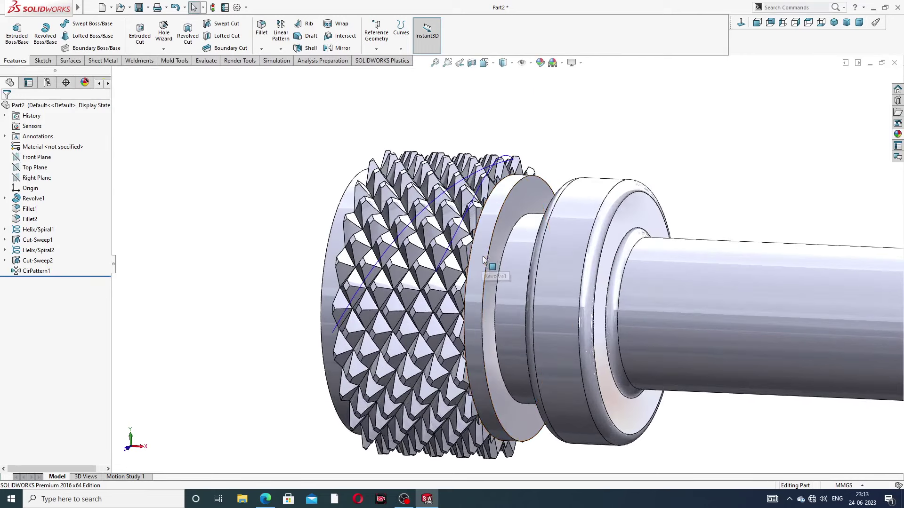
# Hide both helix curves, Helix/Spiral1 and Helix/Spiral2.
pyautogui.click(495, 167)
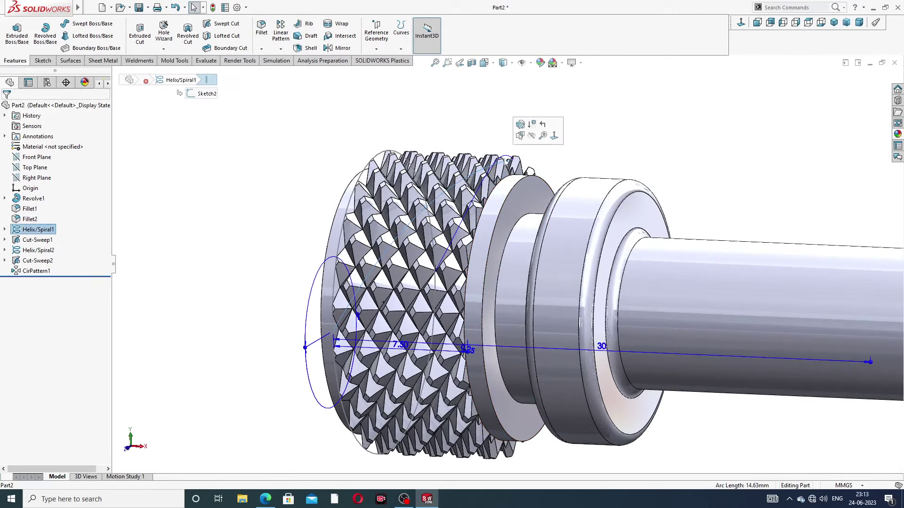
pyautogui.click(518, 124)
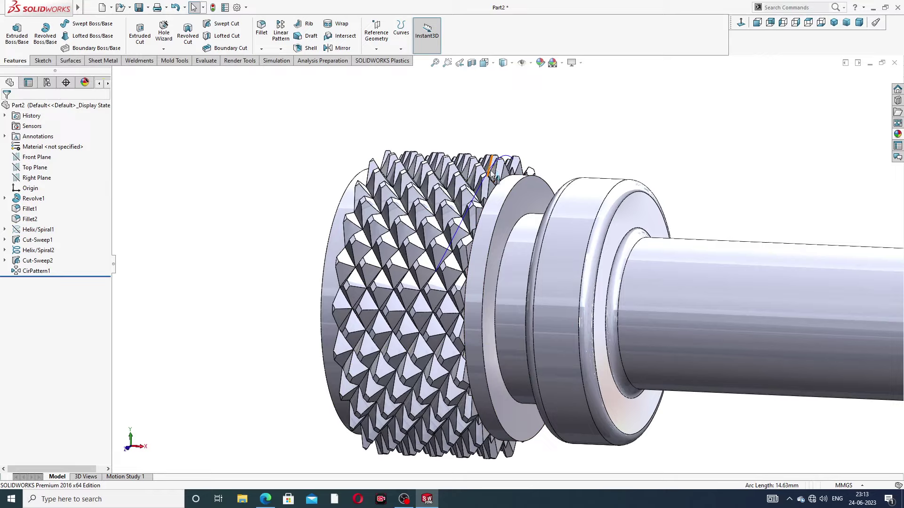
pyautogui.scroll(-3, 491, 173)
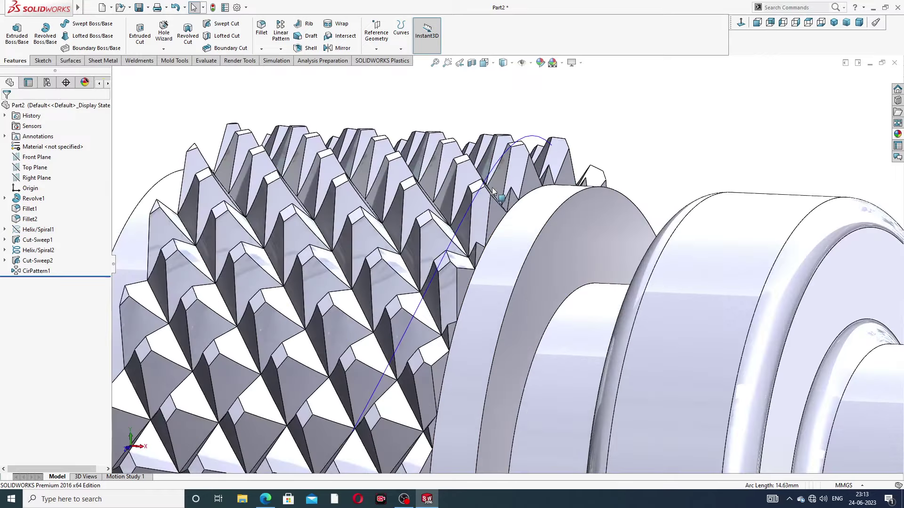
pyautogui.click(468, 210)
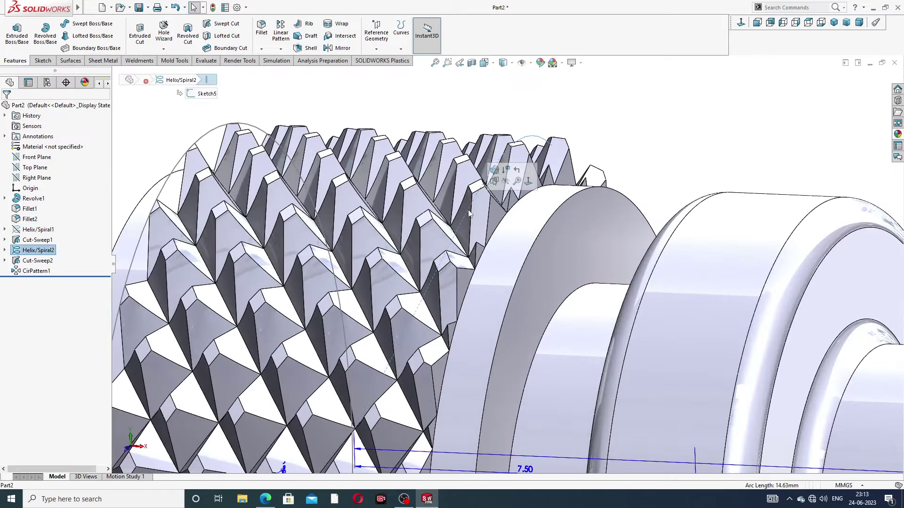
pyautogui.click(506, 182)
pyautogui.scroll(5, 611, 187)
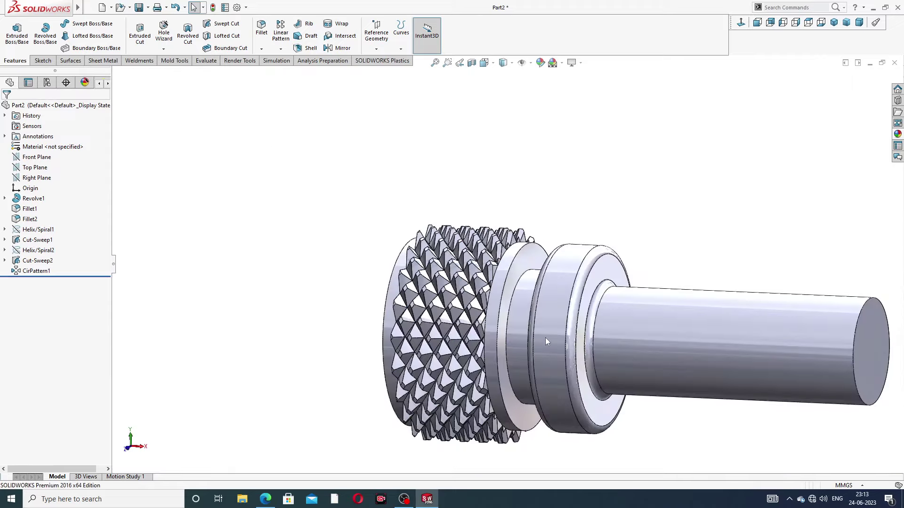
# Fillet the two edges on either side of the knurled band with a 1 mm radius.
pyautogui.moveTo(546, 337)
pyautogui.mouseDown(button='middle')
pyautogui.moveTo(528, 285)
pyautogui.moveTo(572, 278)
pyautogui.moveTo(517, 226)
pyautogui.mouseUp(button='middle')
pyautogui.scroll(-4, 527, 285)
pyautogui.scroll(2, 571, 277)
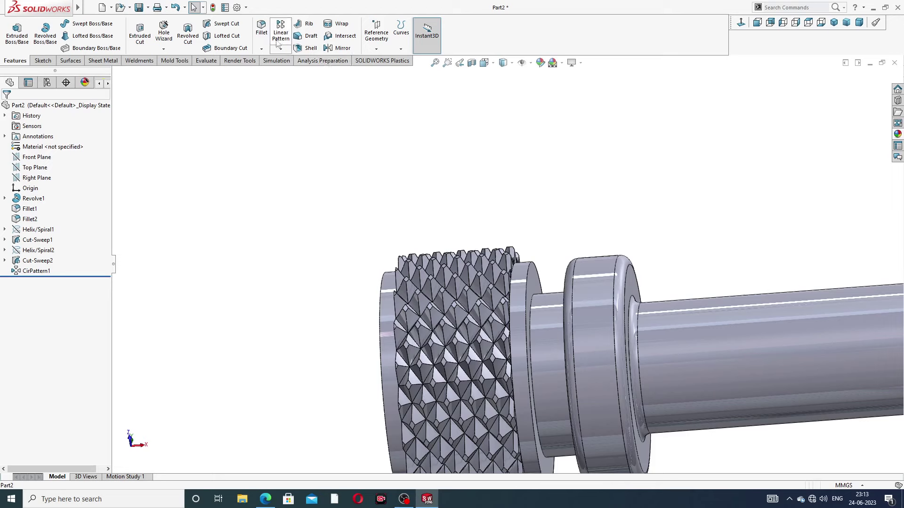
pyautogui.click(261, 30)
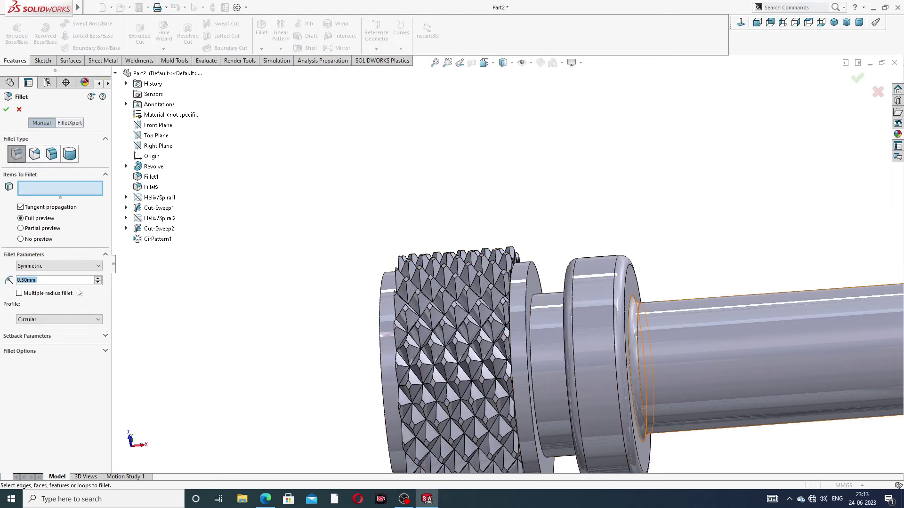
pyautogui.write('1')
pyautogui.press('Return')
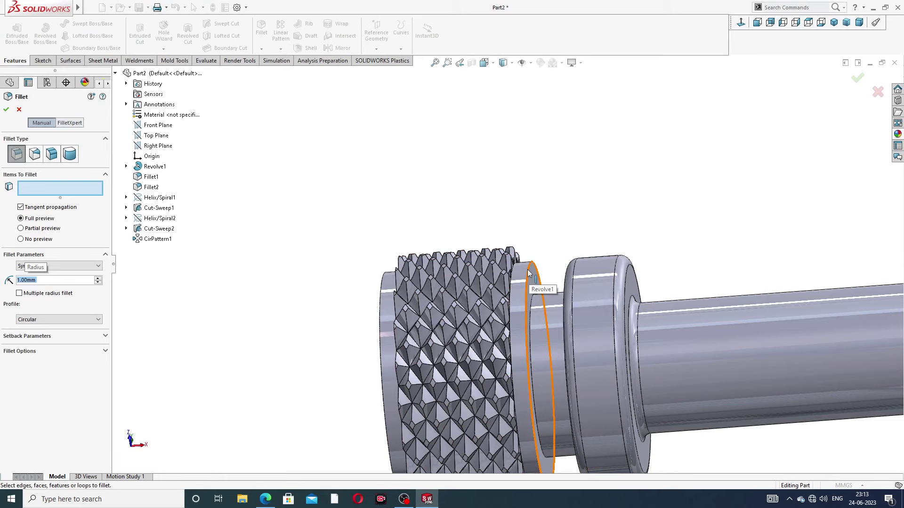
pyautogui.click(528, 273)
pyautogui.moveTo(438, 370); pyautogui.dragTo(429, 309, button='middle')
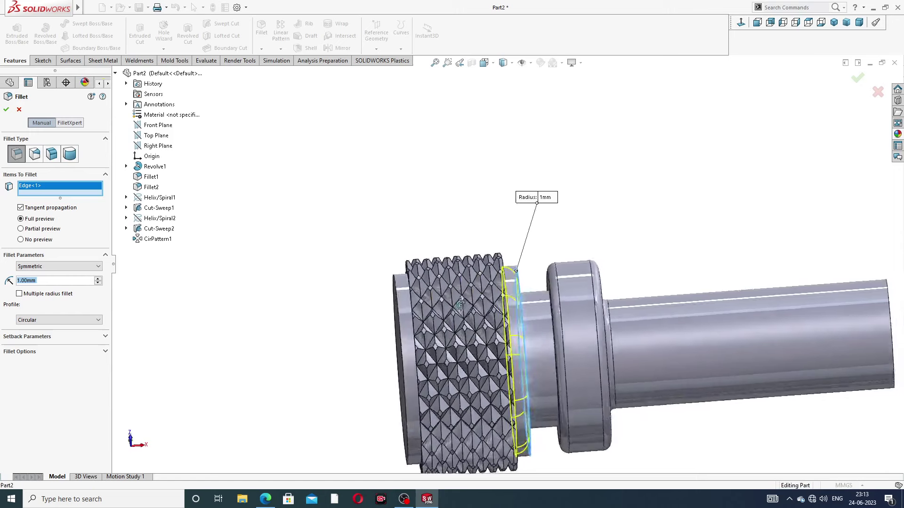
pyautogui.click(394, 300)
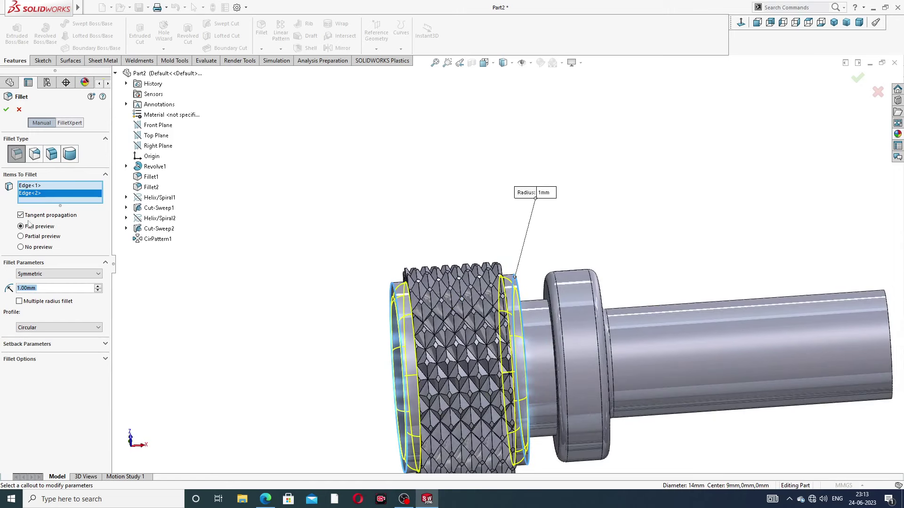
pyautogui.click(7, 110)
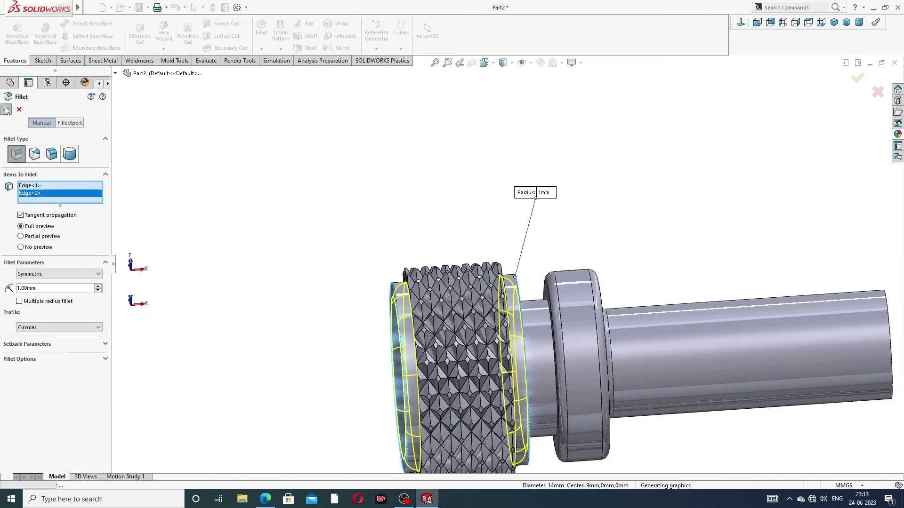
pyautogui.scroll(2, 541, 176)
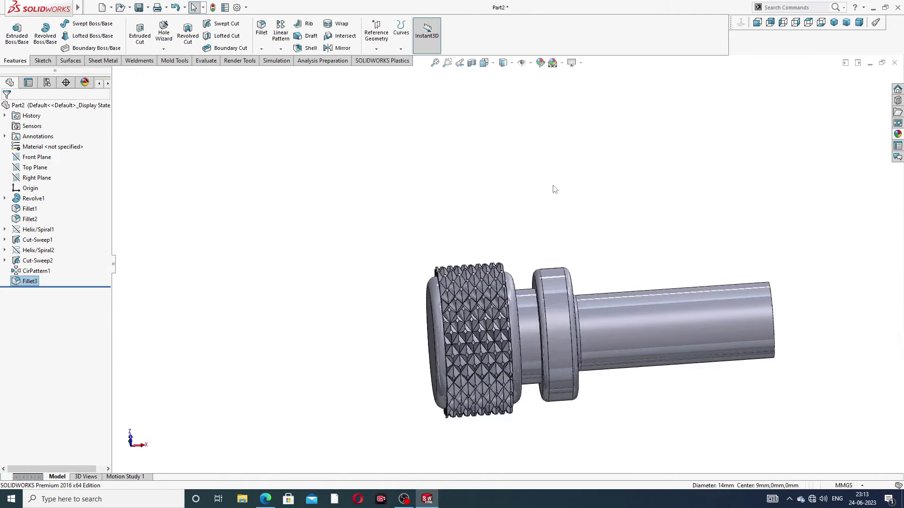
pyautogui.moveTo(553, 188)
pyautogui.mouseDown(button='middle')
pyautogui.moveTo(571, 91)
pyautogui.moveTo(631, 101)
pyautogui.moveTo(551, 123)
pyautogui.mouseUp(button='middle')
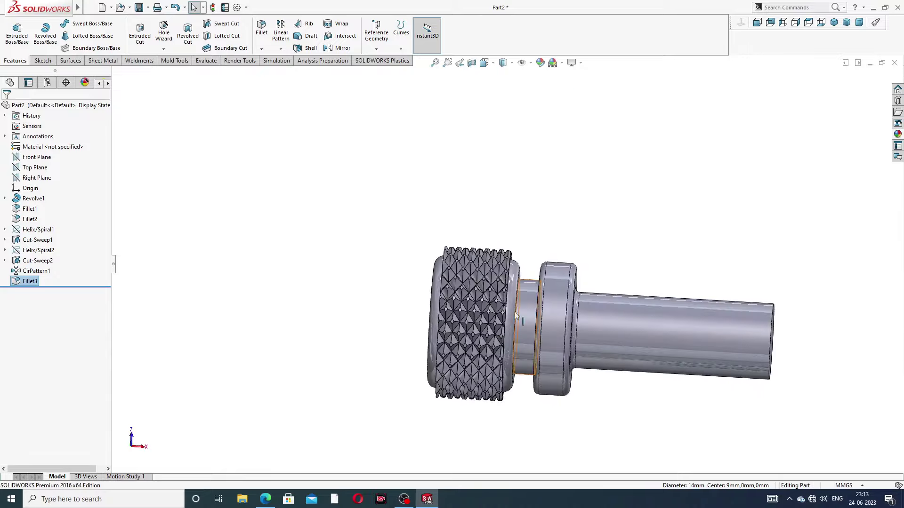
pyautogui.scroll(-4, 515, 312)
pyautogui.moveTo(522, 227); pyautogui.dragTo(593, 155, button='middle')
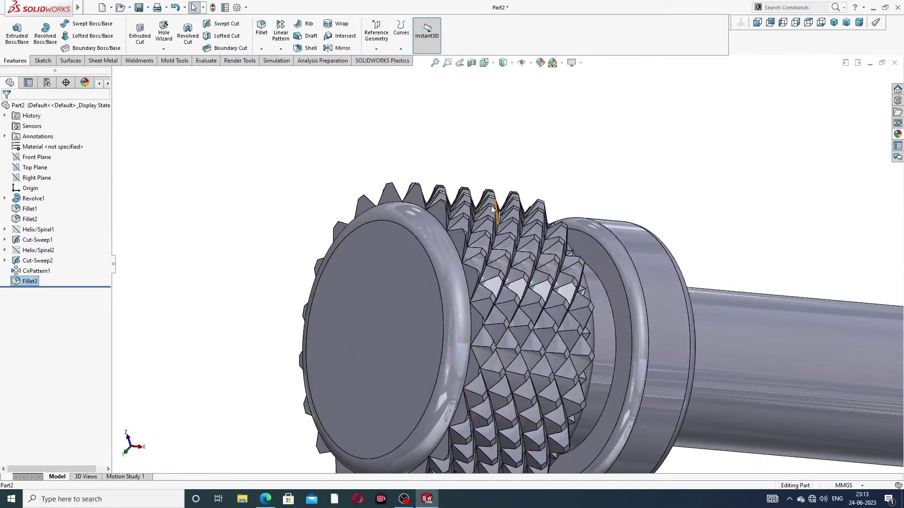
pyautogui.scroll(-2, 423, 219)
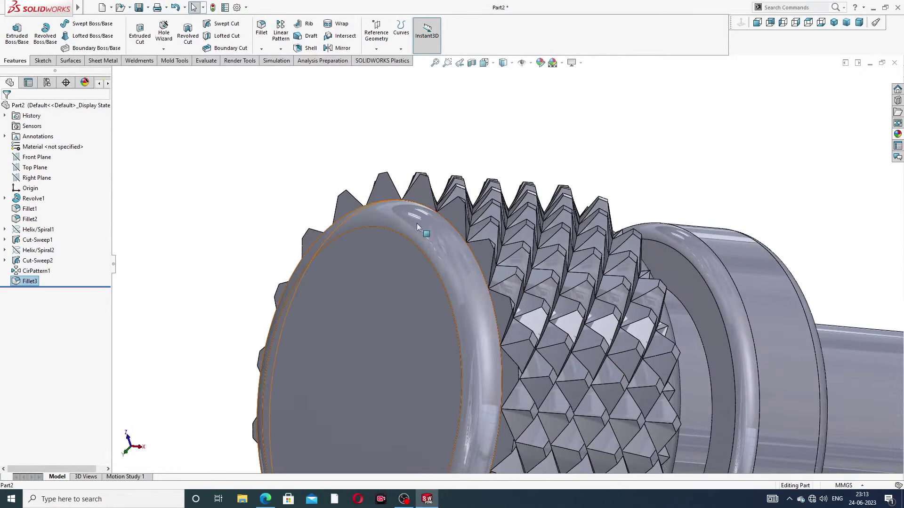
pyautogui.scroll(-2, 432, 210)
pyautogui.scroll(3, 427, 179)
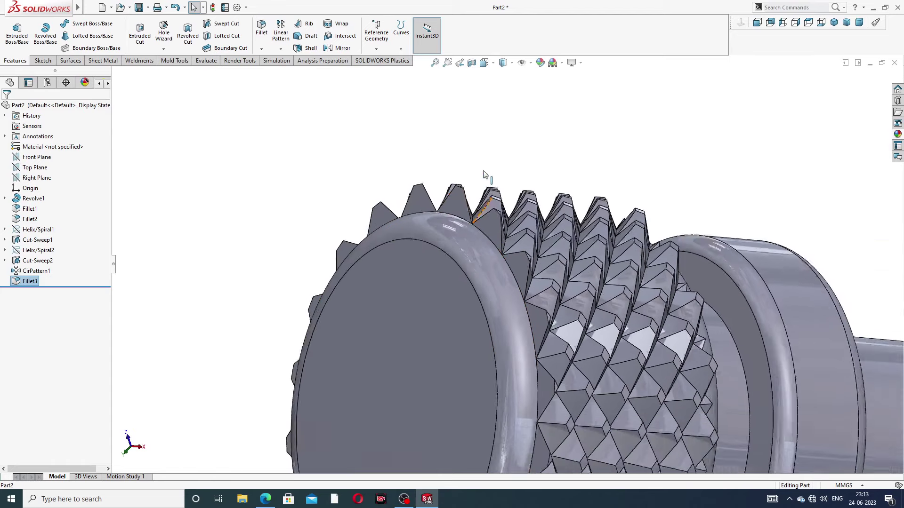
pyautogui.moveTo(570, 233)
pyautogui.mouseDown(button='middle')
pyautogui.moveTo(639, 242)
pyautogui.moveTo(647, 228)
pyautogui.moveTo(646, 242)
pyautogui.mouseUp(button='middle')
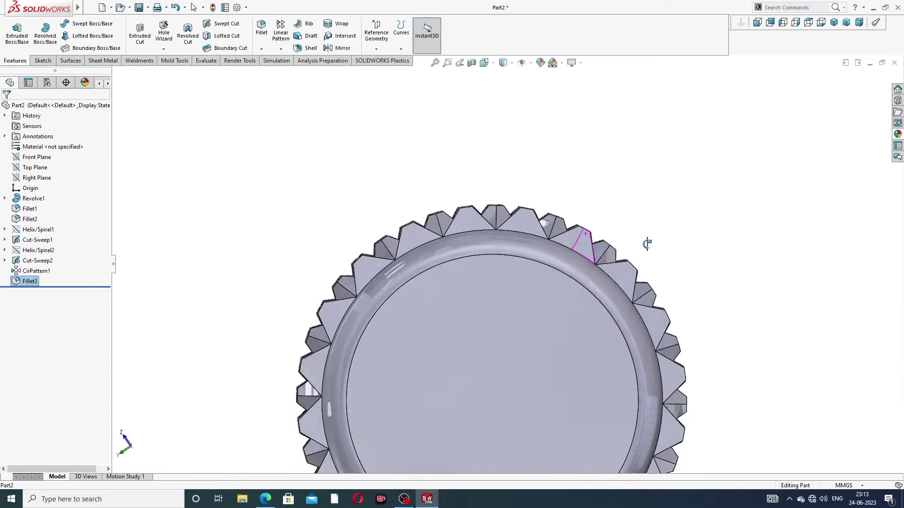
pyautogui.scroll(-2, 505, 236)
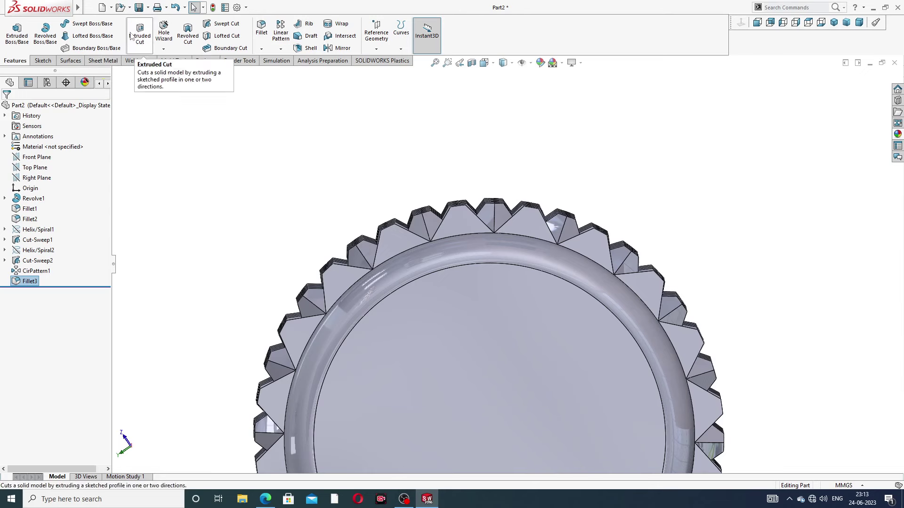
# Start a sketch on the knob's front face and draw a small trial circle at the origin.
pyautogui.click(517, 314)
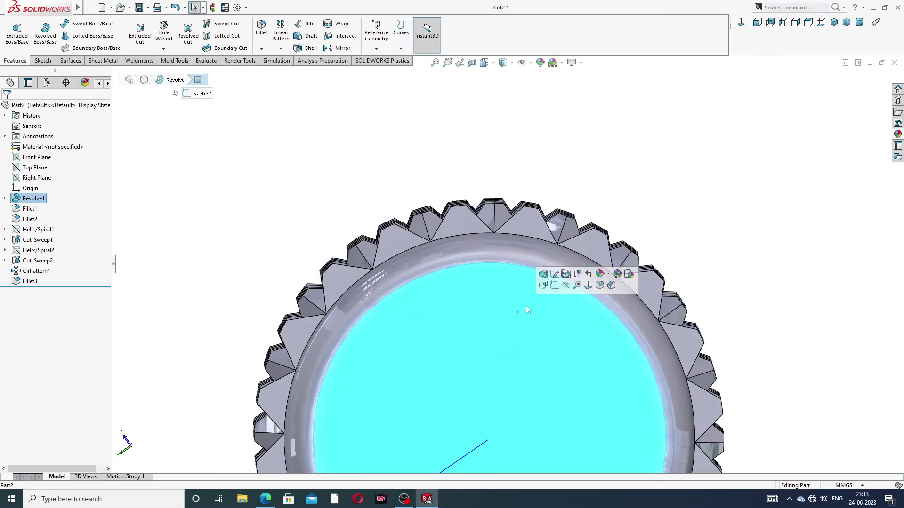
pyautogui.click(555, 287)
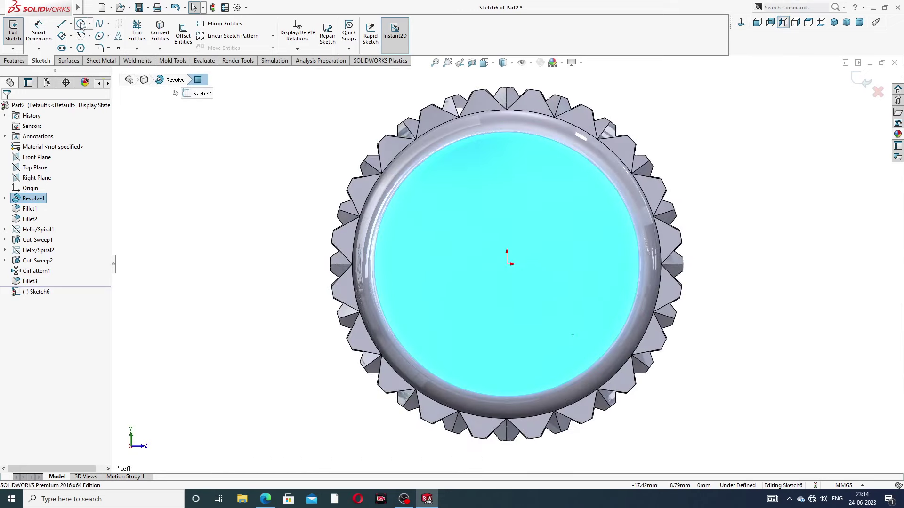
pyautogui.moveTo(509, 256); pyautogui.dragTo(512, 241, button='right')
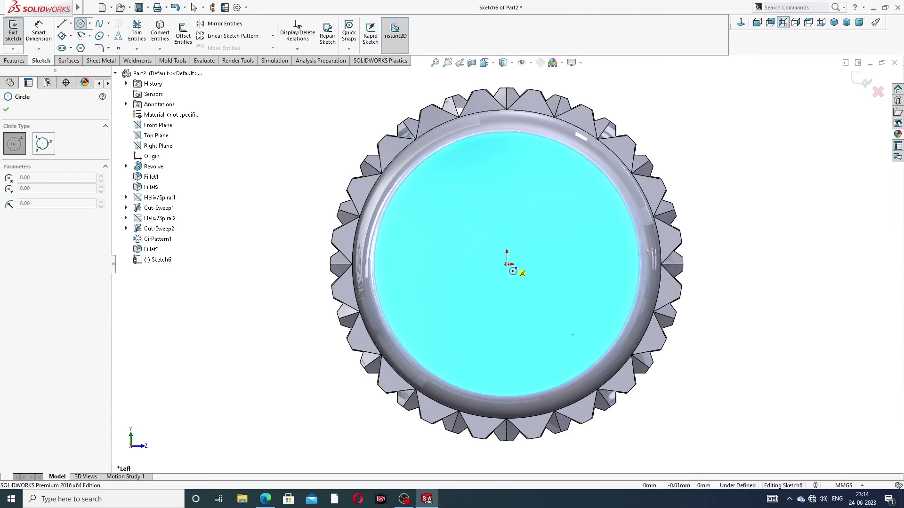
pyautogui.moveTo(507, 264); pyautogui.dragTo(517, 274)
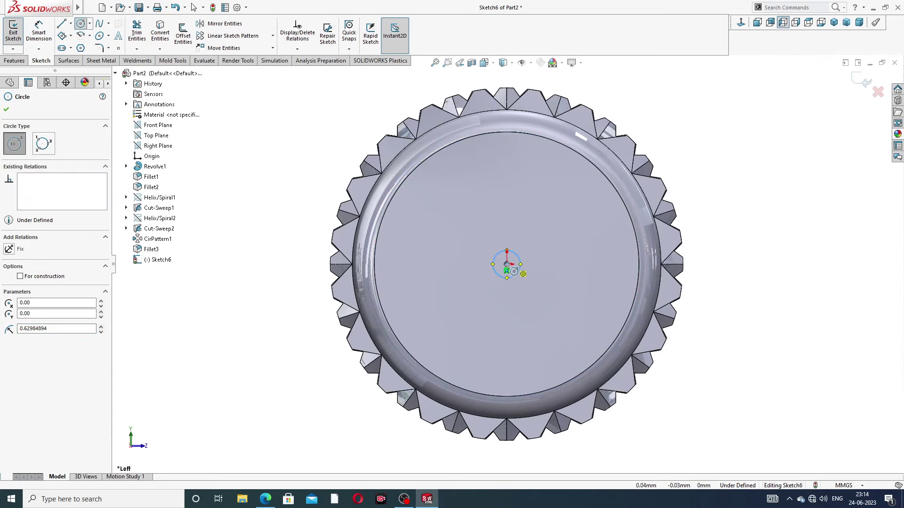
pyautogui.rightClick(695, 126)
pyautogui.click(713, 129)
pyautogui.scroll(-3, 522, 262)
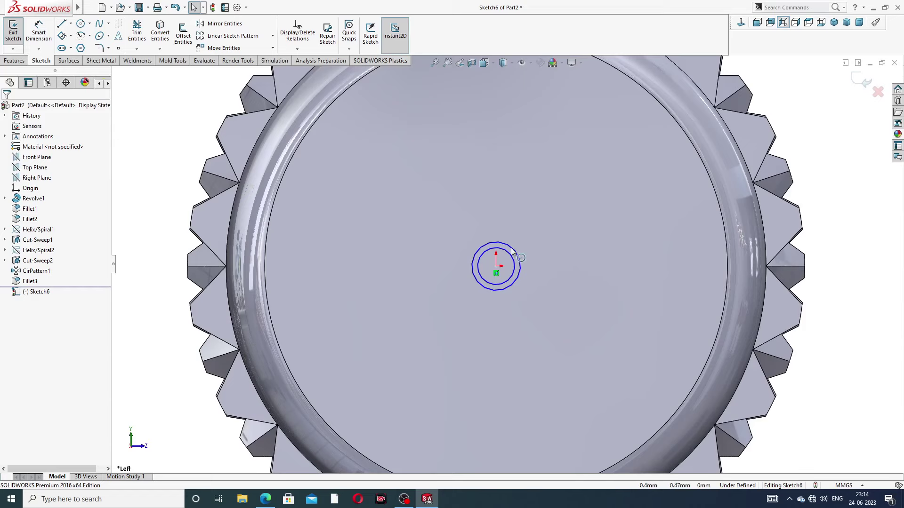
pyautogui.scroll(3, 517, 240)
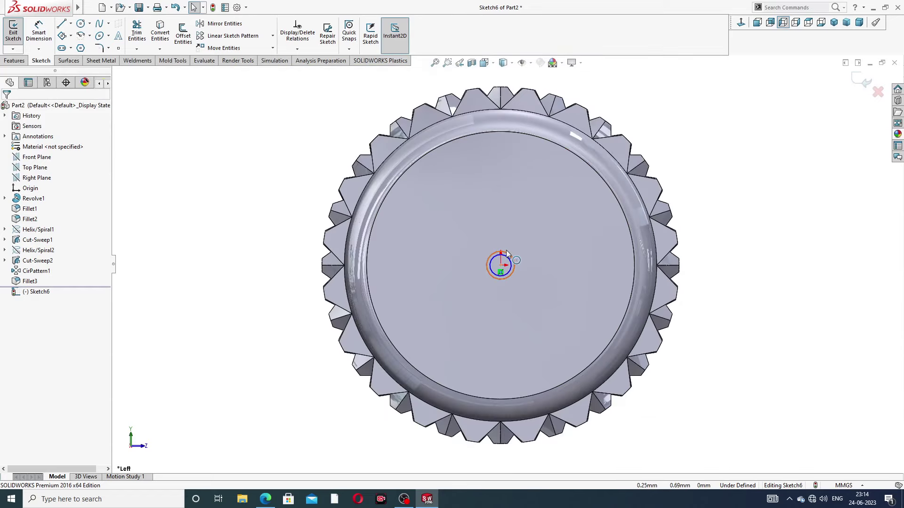
# Draw two concentric origin-centred circles reaching out to the knurl teeth.
pyautogui.moveTo(507, 252); pyautogui.dragTo(552, 101)
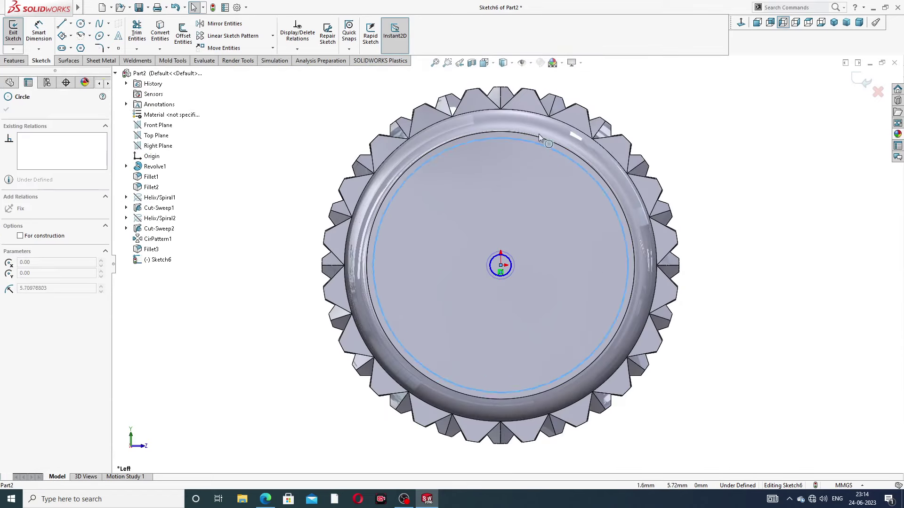
pyautogui.click(551, 101)
pyautogui.moveTo(504, 262); pyautogui.dragTo(554, 109)
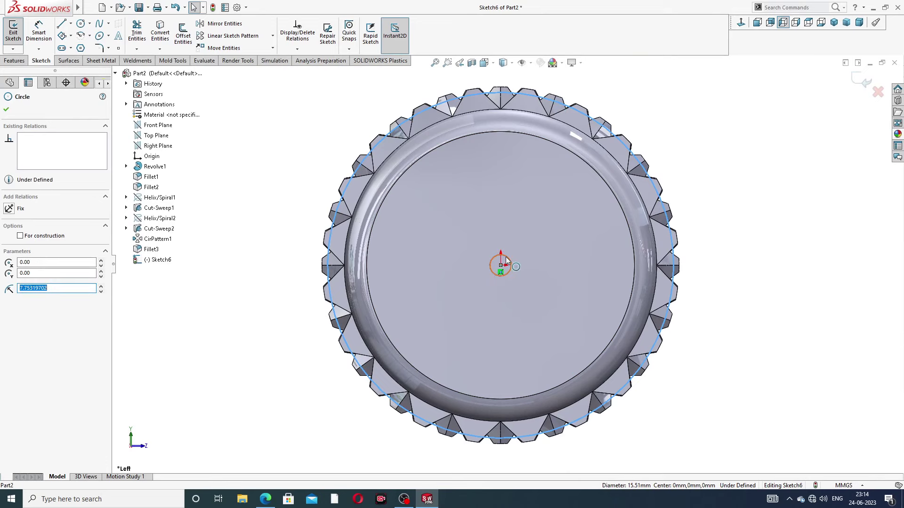
pyautogui.click(555, 110)
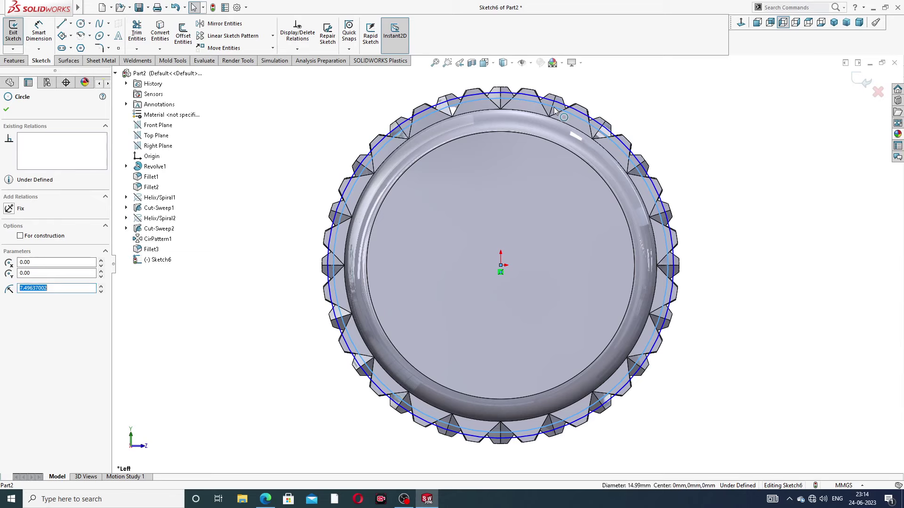
pyautogui.press('Escape')
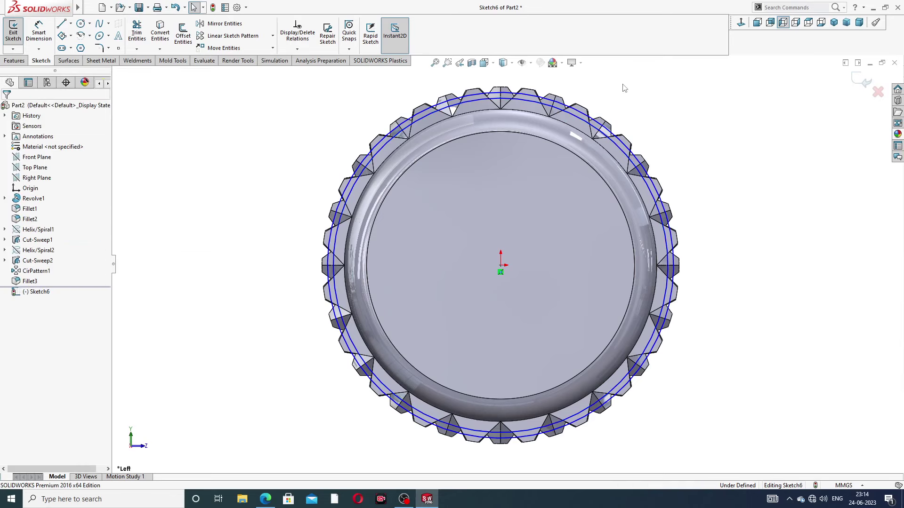
pyautogui.scroll(-5, 560, 109)
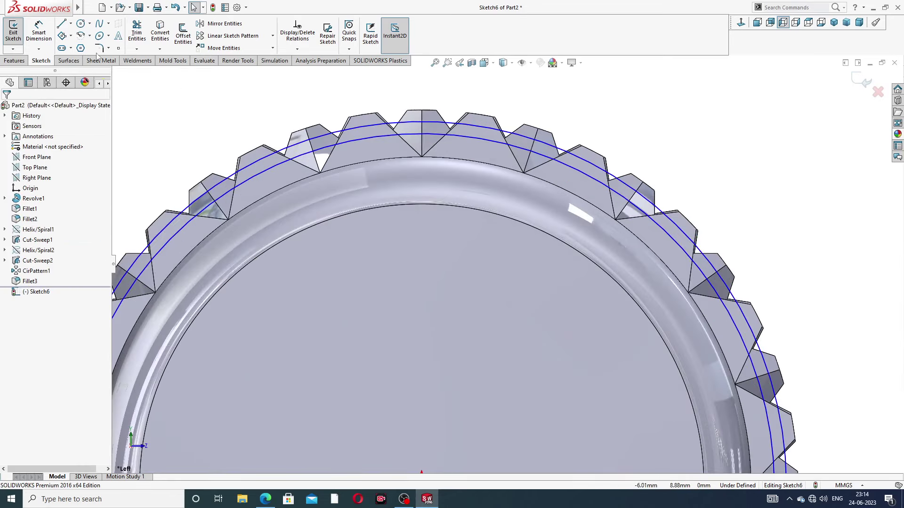
pyautogui.click(39, 32)
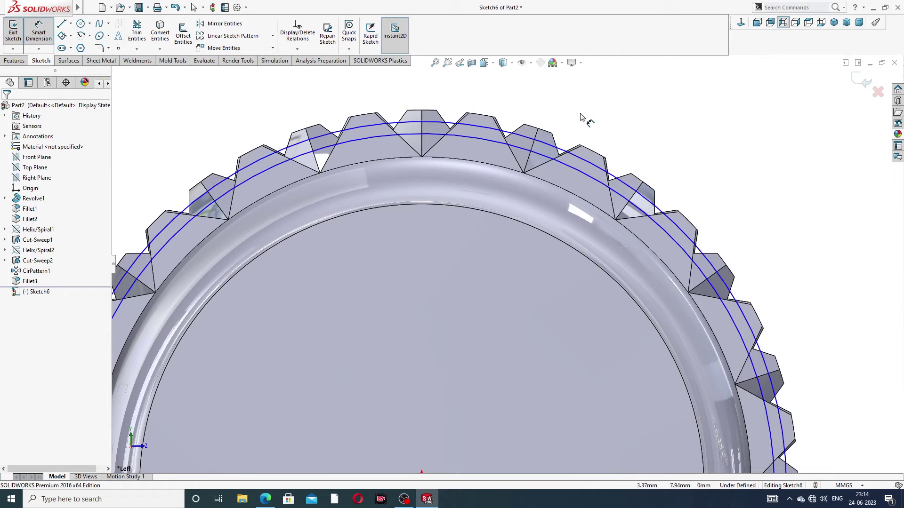
# Dimension the outer circle's diameter at 15.5 mm.
pyautogui.click(575, 155)
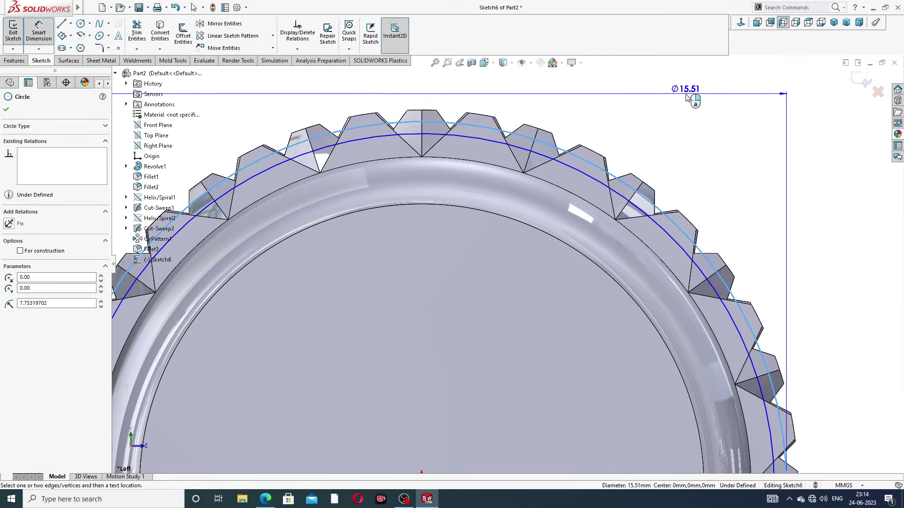
pyautogui.scroll(5, 669, 118)
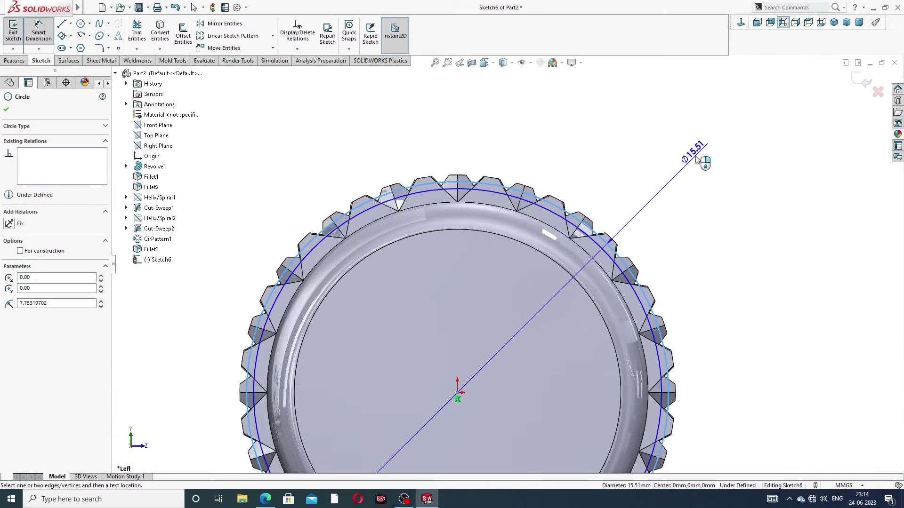
pyautogui.click(685, 150)
pyautogui.write('1')
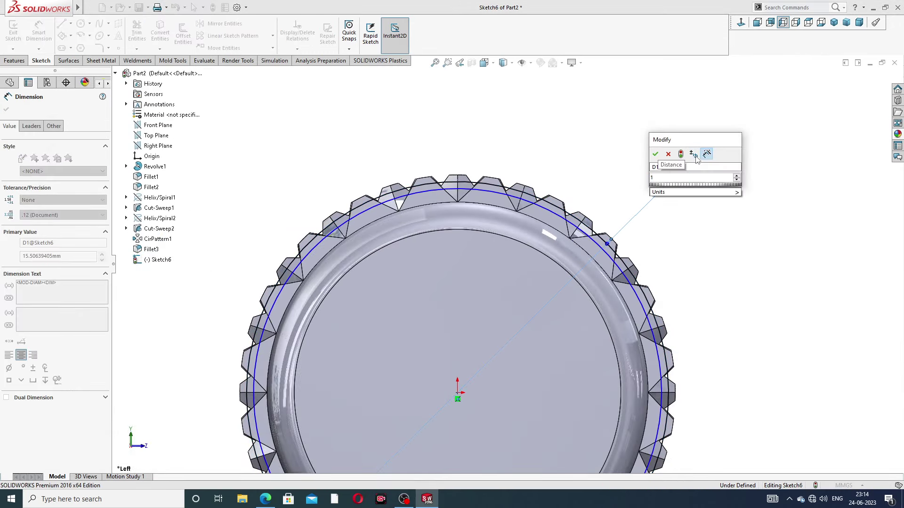
pyautogui.write('5.')
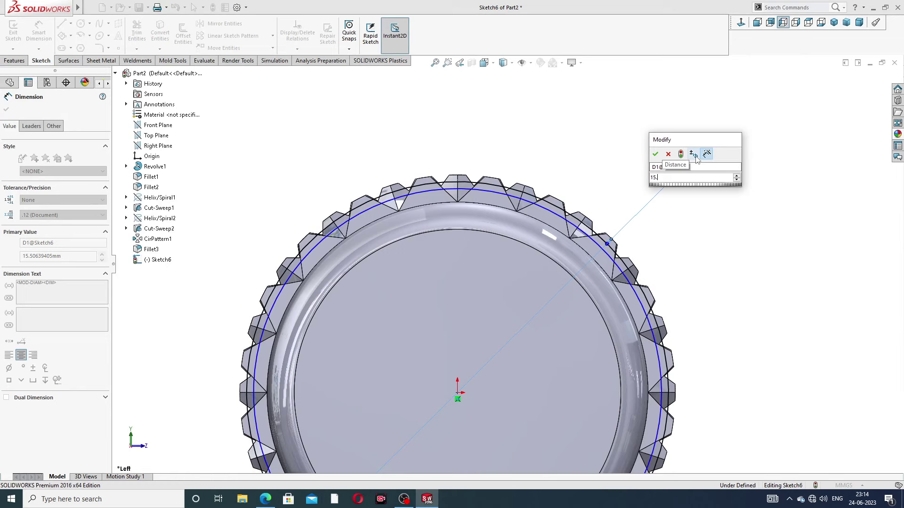
pyautogui.write('5')
pyautogui.press('Return')
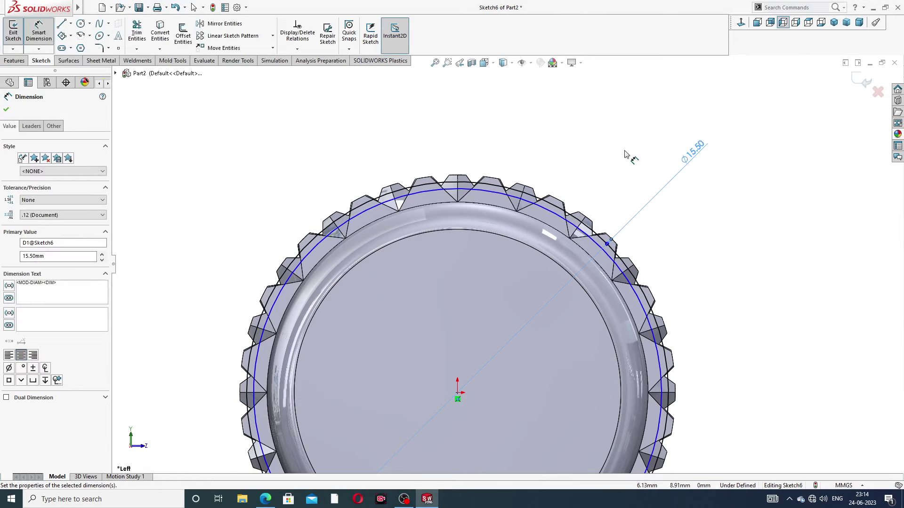
pyautogui.press('Escape')
pyautogui.click(457, 394)
# Dimension the inner circle's diameter, first 15.2 mm, then corrected to 15 mm.
pyautogui.click(585, 216)
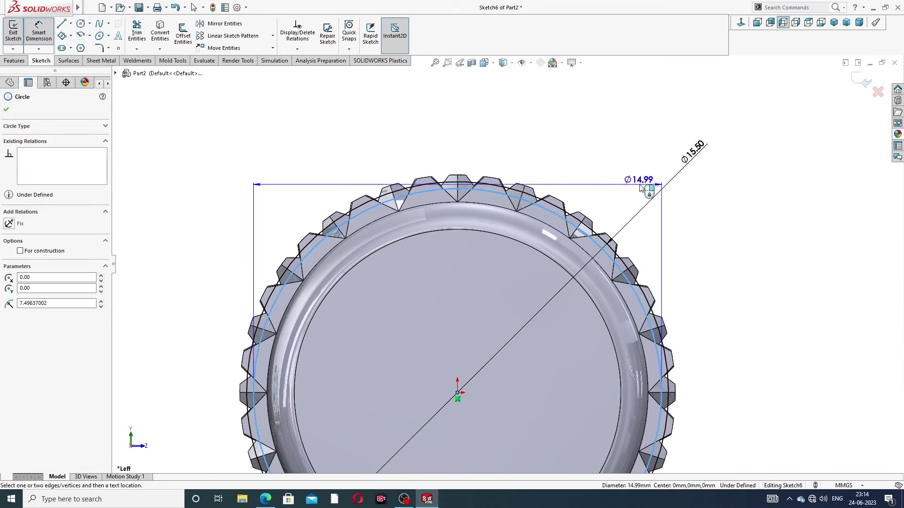
pyautogui.click(698, 186)
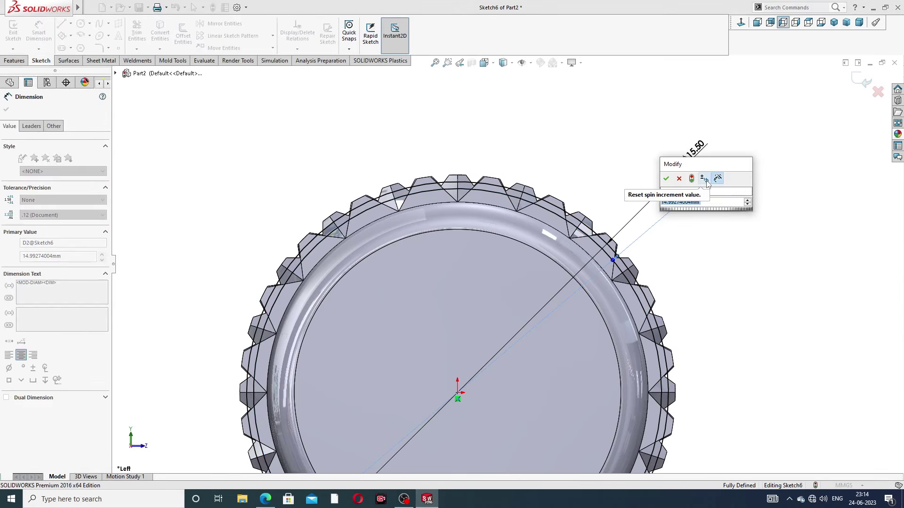
pyautogui.write('1')
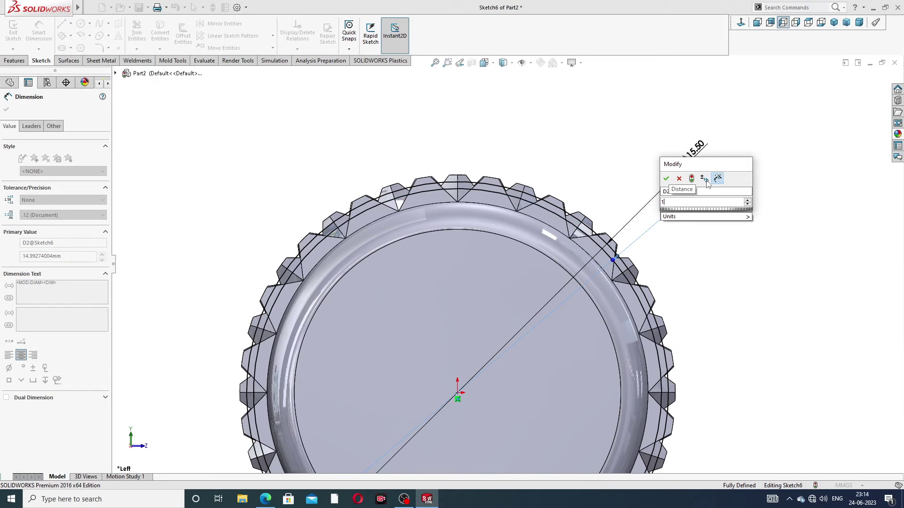
pyautogui.write('5.')
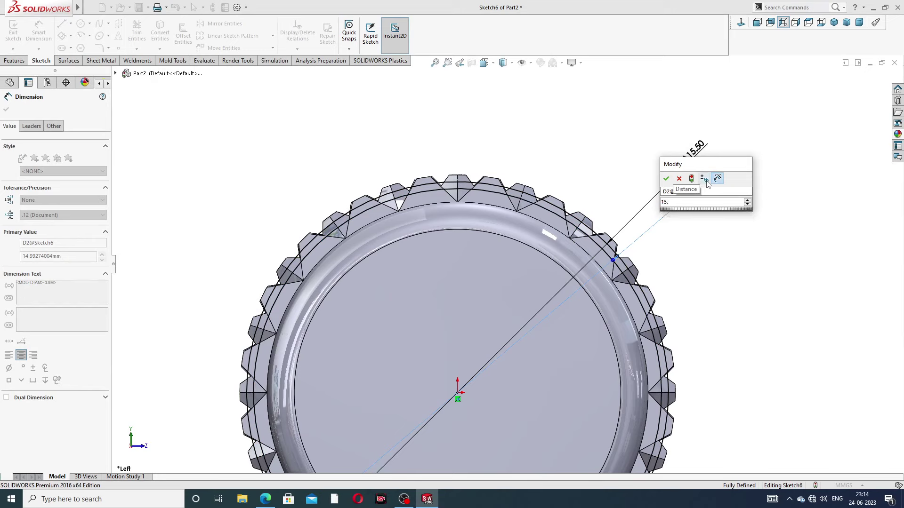
pyautogui.write('2')
pyautogui.press('Return')
pyautogui.click(596, 174)
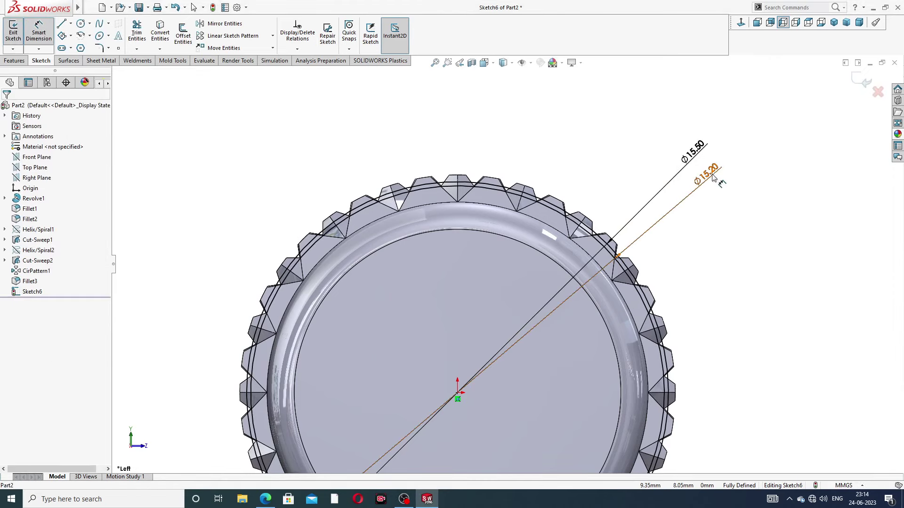
pyautogui.doubleClick(706, 174)
pyautogui.write('15')
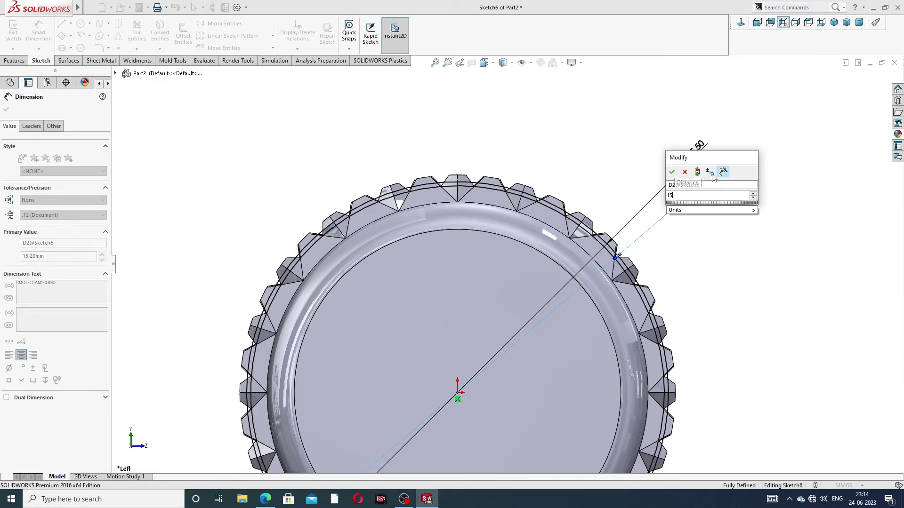
pyautogui.press('Return')
pyautogui.click(605, 155)
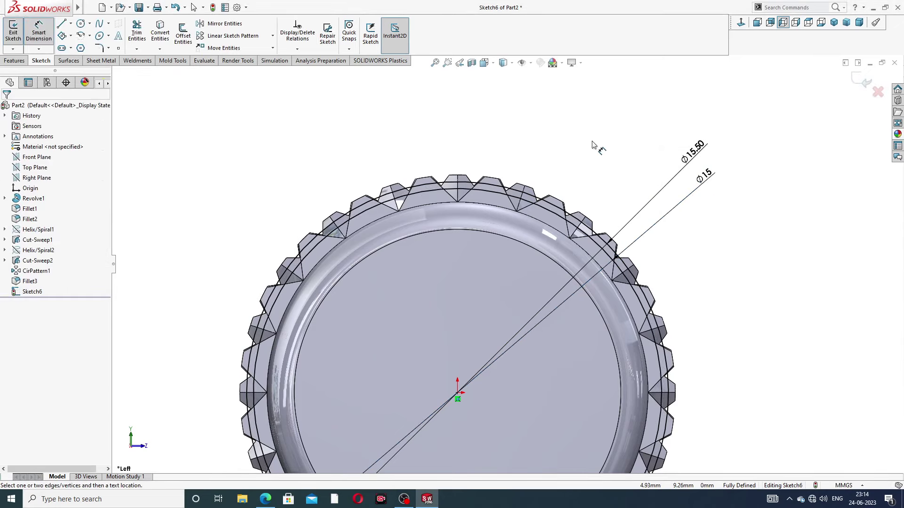
pyautogui.rightClick(592, 145)
pyautogui.click(614, 140)
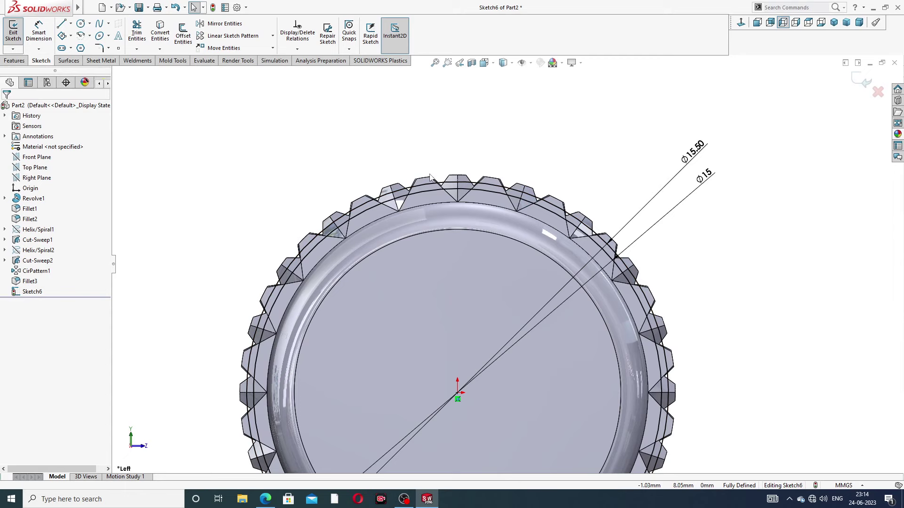
# Change the outer circle's diameter dimension to 16 mm.
pyautogui.doubleClick(695, 151)
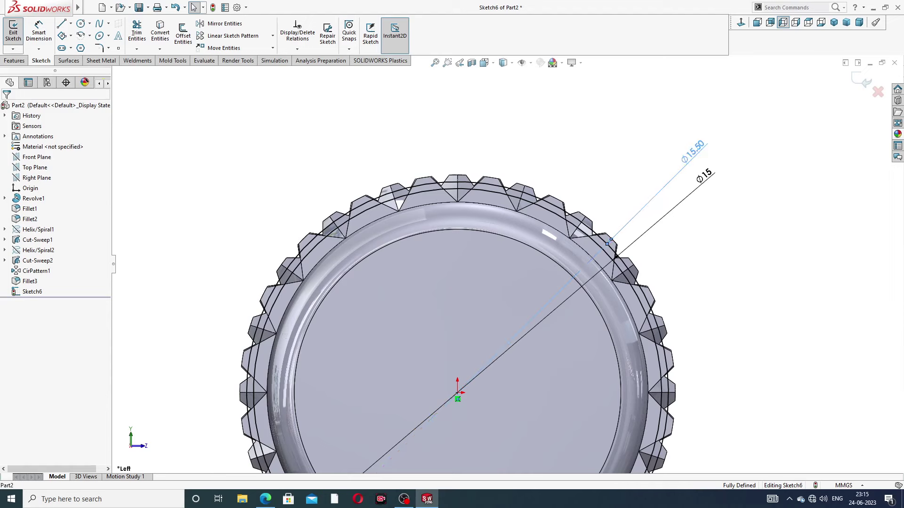
pyautogui.write('1')
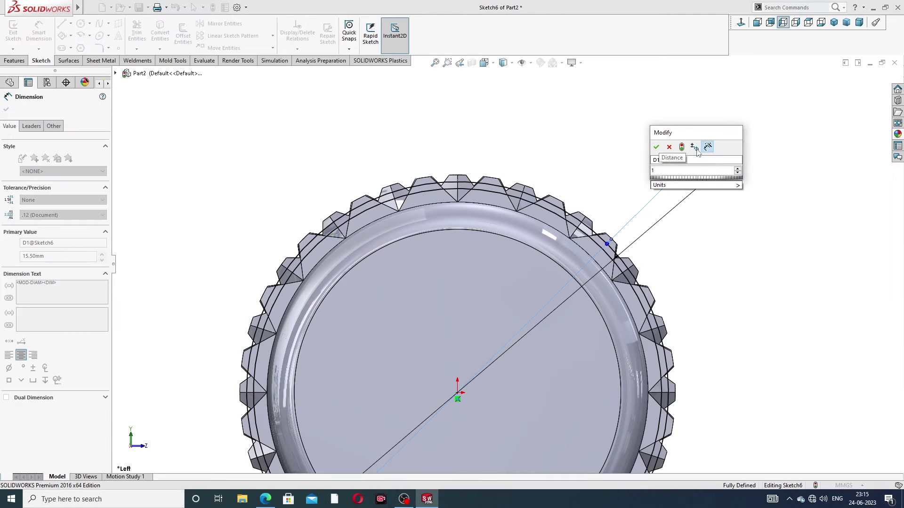
pyautogui.write('6')
pyautogui.press('Return')
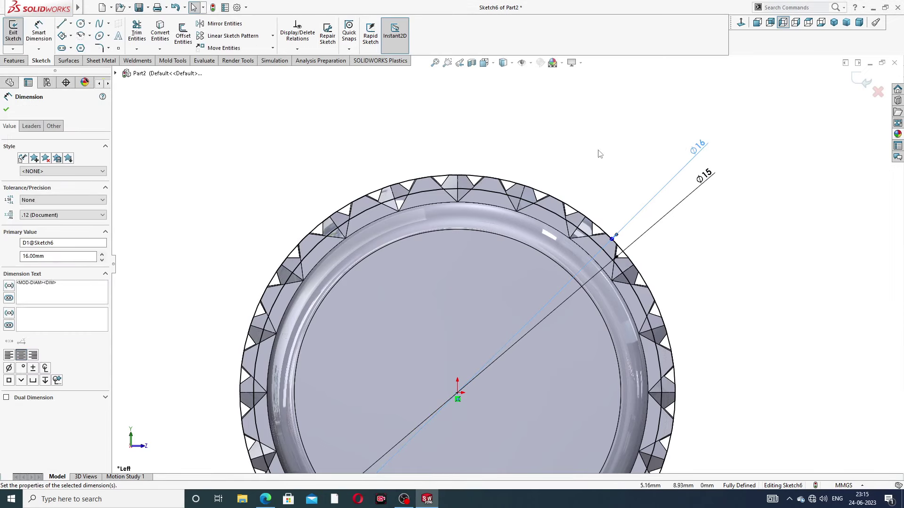
pyautogui.click(599, 154)
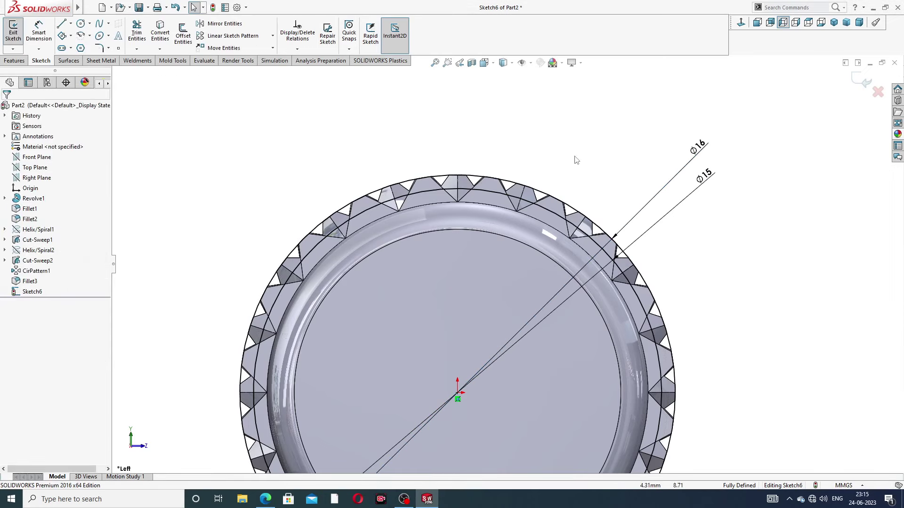
pyautogui.click(17, 61)
# Cut the ring between the circles with an 8 mm blind extruded cut.
pyautogui.click(139, 33)
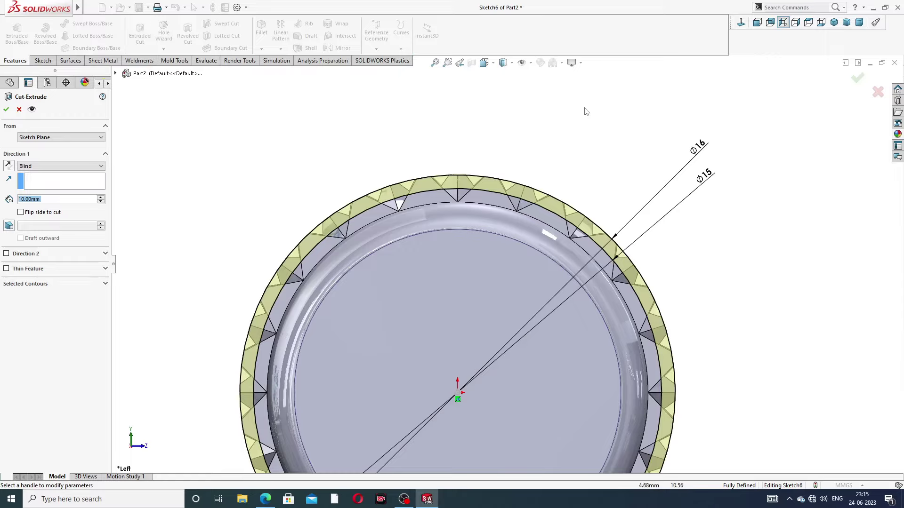
pyautogui.moveTo(586, 112)
pyautogui.mouseDown(button='middle')
pyautogui.moveTo(571, 140)
pyautogui.moveTo(578, 143)
pyautogui.moveTo(500, 134)
pyautogui.moveTo(478, 141)
pyautogui.mouseUp(button='middle')
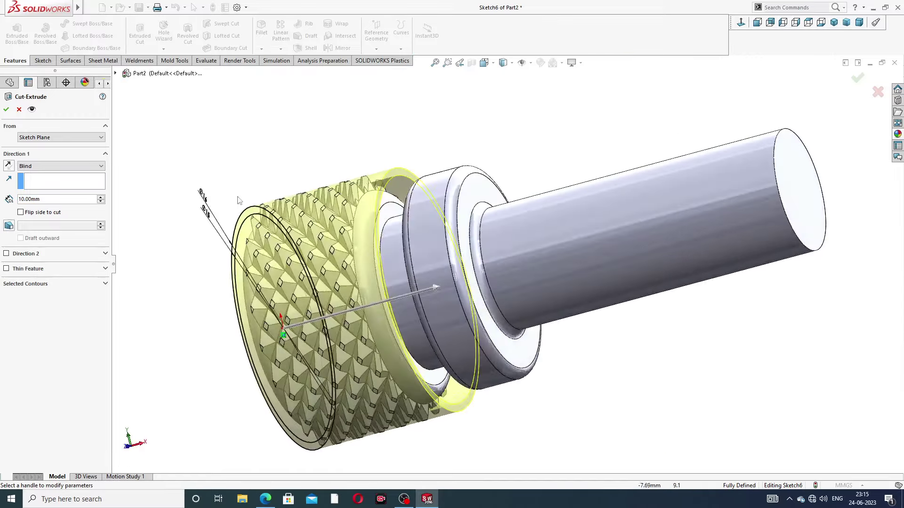
pyautogui.doubleClick(44, 202)
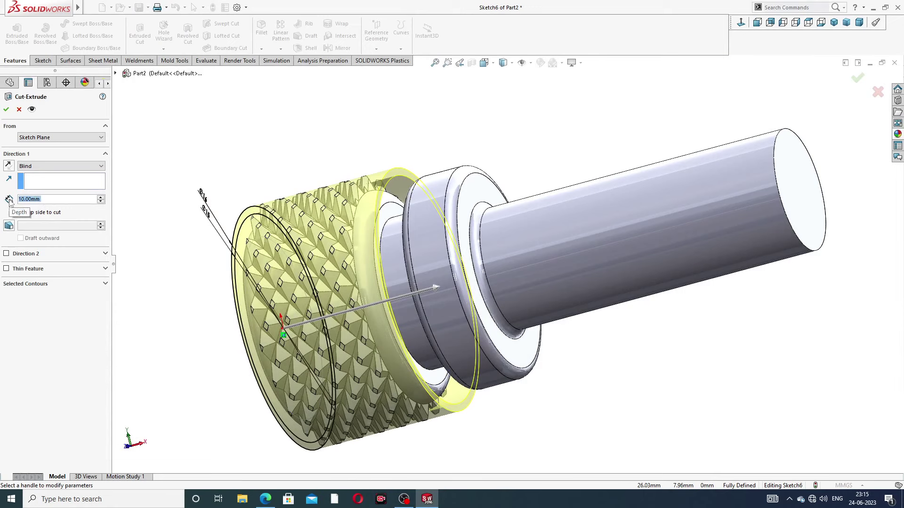
pyautogui.write('8')
pyautogui.press('Return')
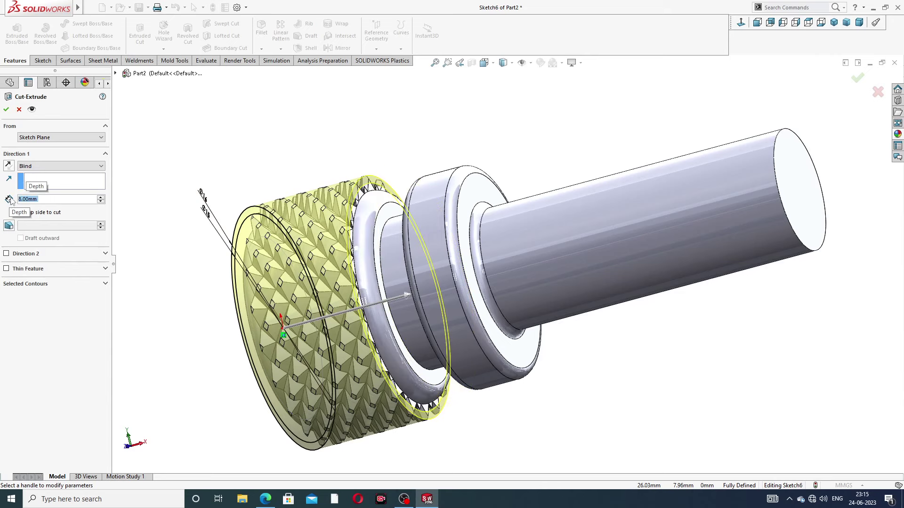
pyautogui.click(6, 109)
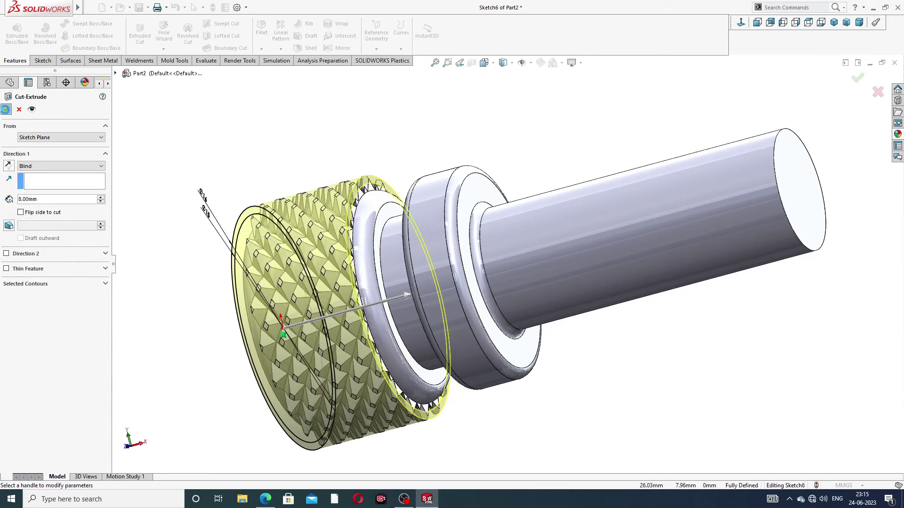
pyautogui.click(290, 146)
pyautogui.moveTo(382, 141)
pyautogui.mouseDown(button='middle')
pyautogui.moveTo(326, 275)
pyautogui.moveTo(332, 270)
pyautogui.mouseUp(button='middle')
# Orbit and zoom to view the grooved end face and the shaft from several angles.
pyautogui.scroll(-2, 461, 179)
pyautogui.scroll(-3, 458, 182)
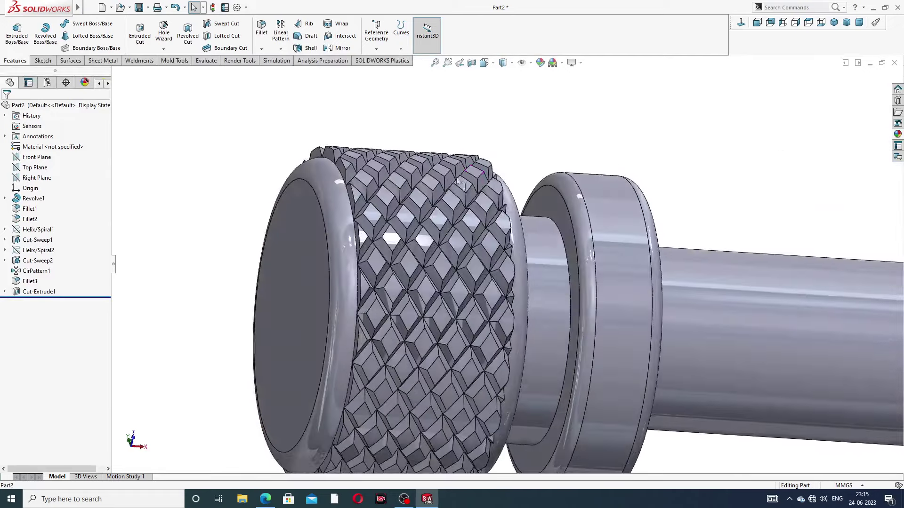
pyautogui.scroll(3, 459, 181)
pyautogui.moveTo(450, 199)
pyautogui.mouseDown(button='middle')
pyautogui.moveTo(493, 168)
pyautogui.moveTo(504, 256)
pyautogui.mouseUp(button='middle')
pyautogui.scroll(-2, 580, 276)
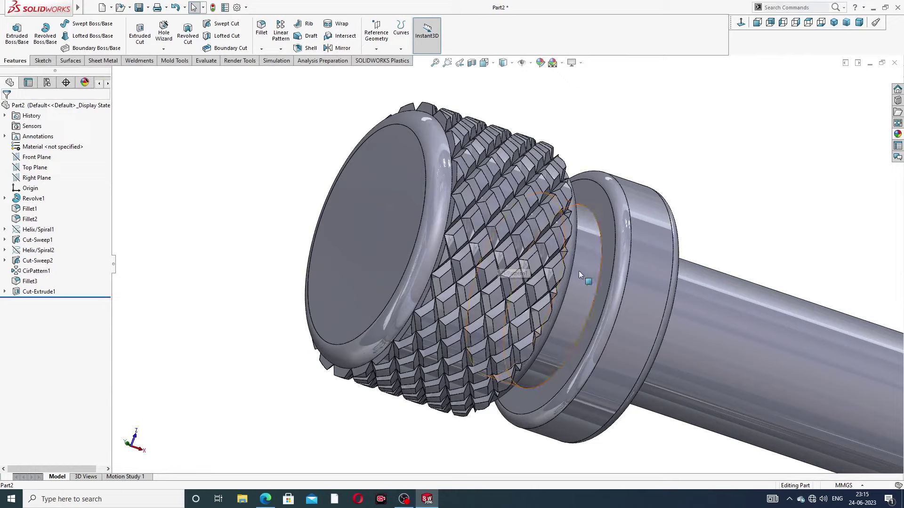
pyautogui.moveTo(579, 275)
pyautogui.mouseDown(button='middle')
pyautogui.moveTo(430, 190)
pyautogui.moveTo(710, 164)
pyautogui.mouseUp(button='middle')
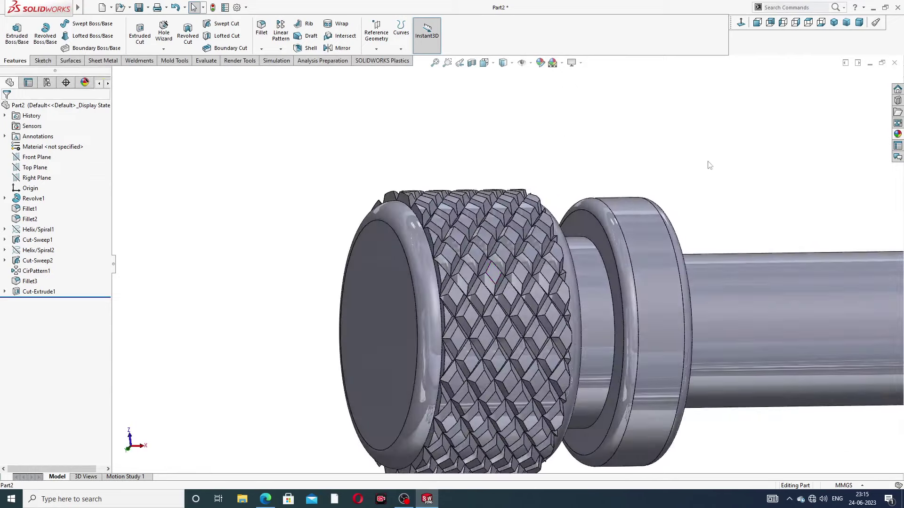
pyautogui.scroll(3, 723, 227)
pyautogui.scroll(2, 715, 263)
pyautogui.moveTo(738, 277)
pyautogui.mouseDown(button='middle')
pyautogui.moveTo(678, 222)
pyautogui.moveTo(726, 210)
pyautogui.moveTo(678, 311)
pyautogui.mouseUp(button='middle')
pyautogui.scroll(-3, 678, 311)
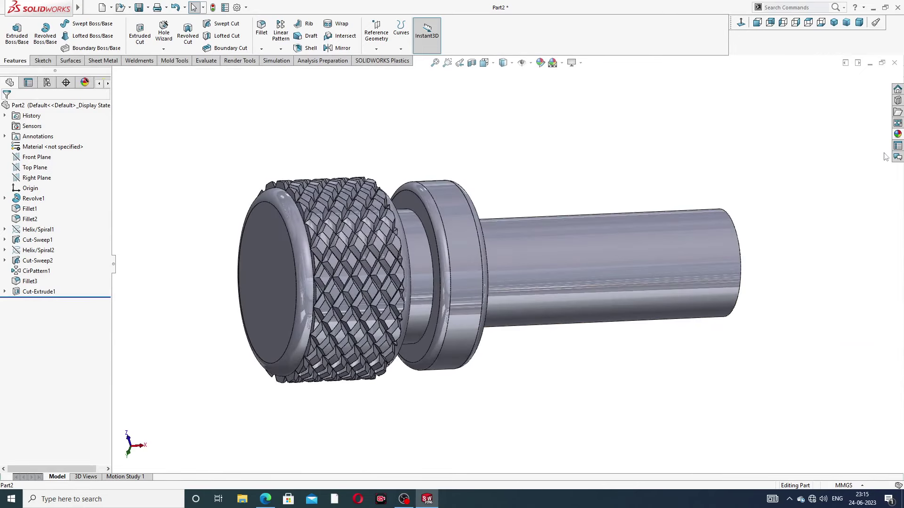
# Apply the polished nickel appearance to the whole part.
pyautogui.click(898, 135)
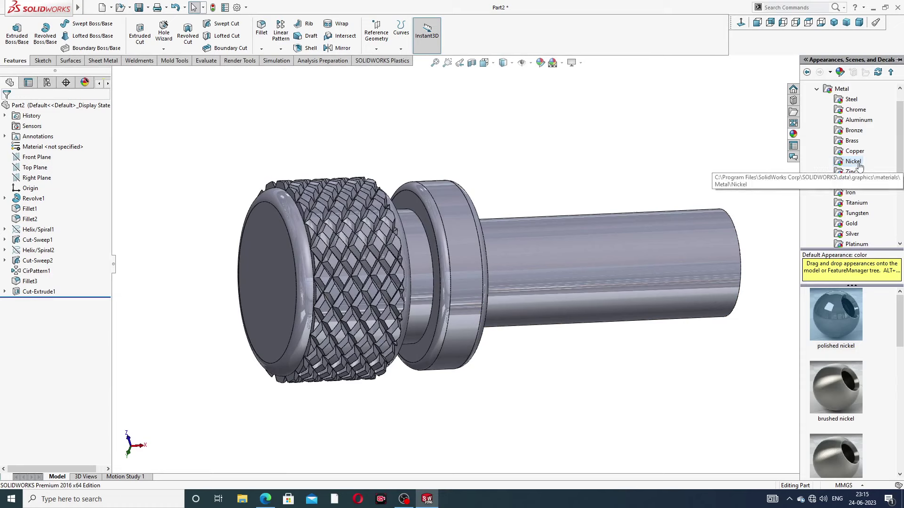
pyautogui.doubleClick(835, 330)
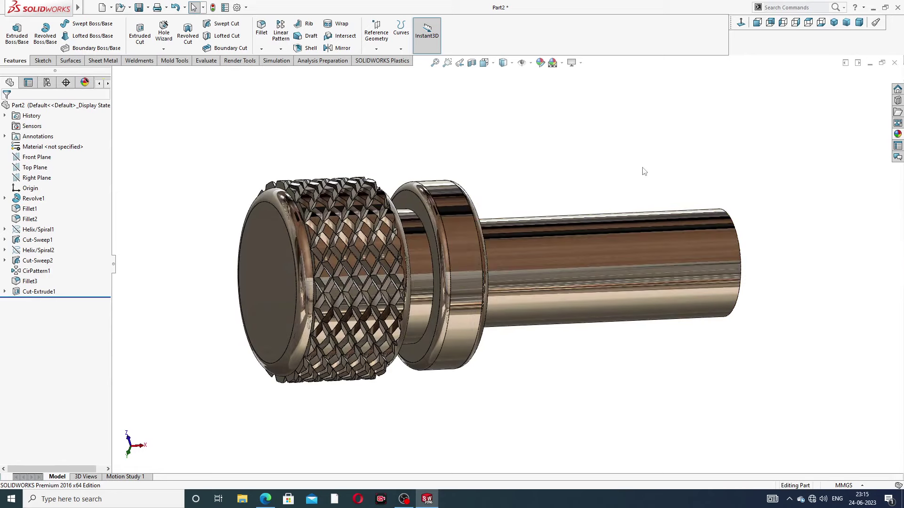
pyautogui.scroll(2, 644, 174)
pyautogui.moveTo(647, 180); pyautogui.dragTo(598, 210, button='middle')
pyautogui.scroll(-3, 406, 264)
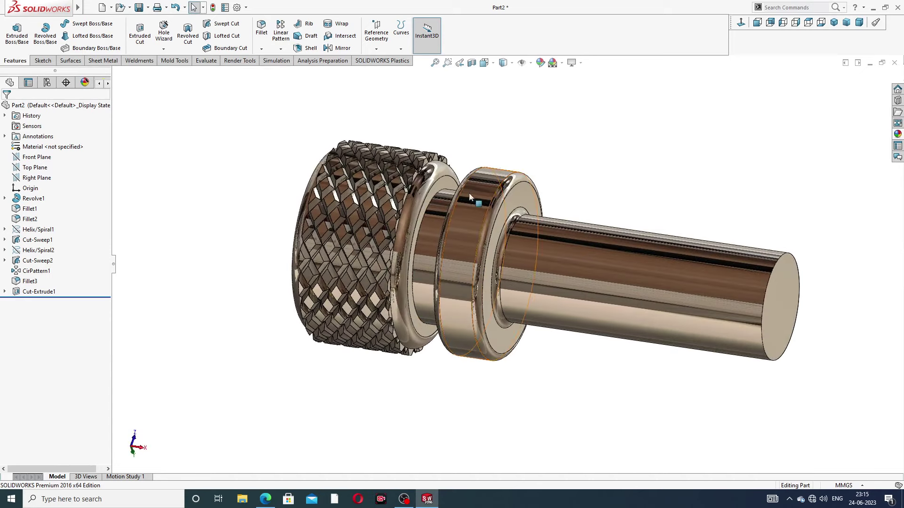
pyautogui.click(164, 49)
# Start a Thread feature and check the drawing's note: M7, pitch 1 mm, 20 mm long, 2 mm offset.
pyautogui.click(178, 72)
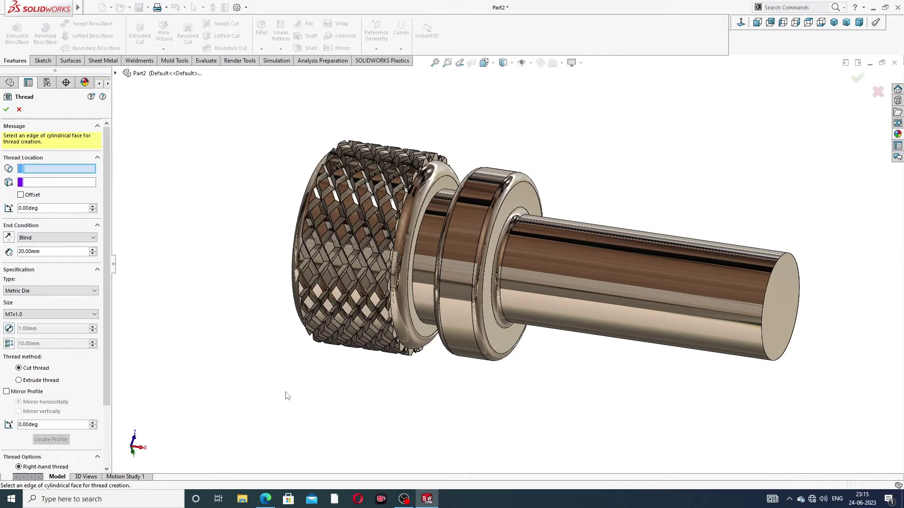
pyautogui.click(265, 499)
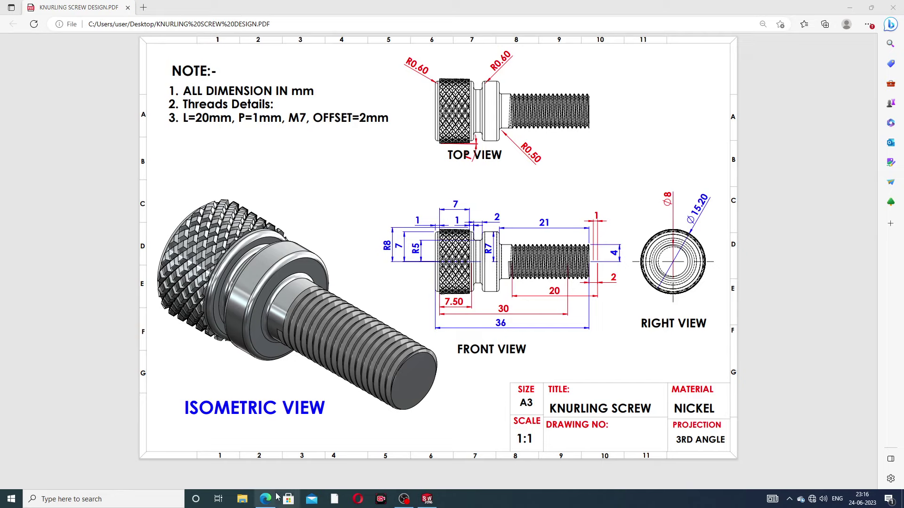
pyautogui.click(266, 499)
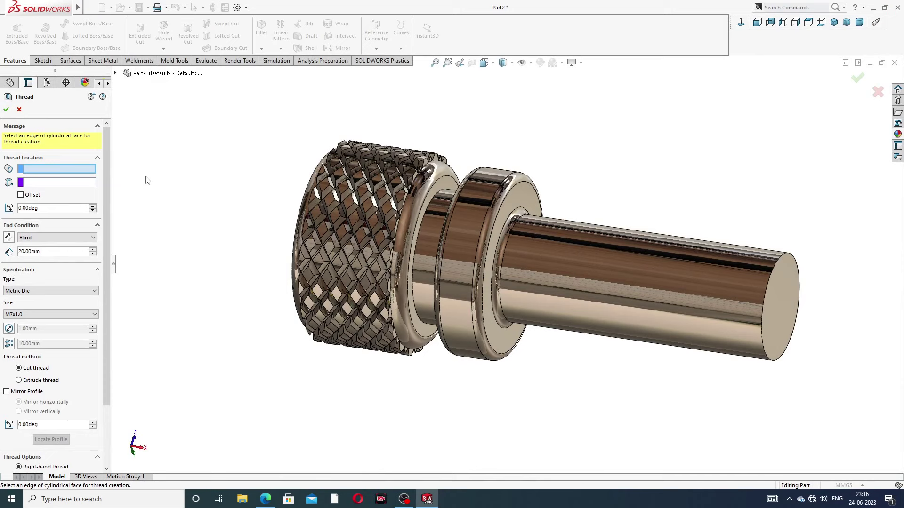
# Create an M7x1.0 cut thread, 20 mm long, from the shaft end edge with a reversed 2 mm offset.
pyautogui.click(779, 262)
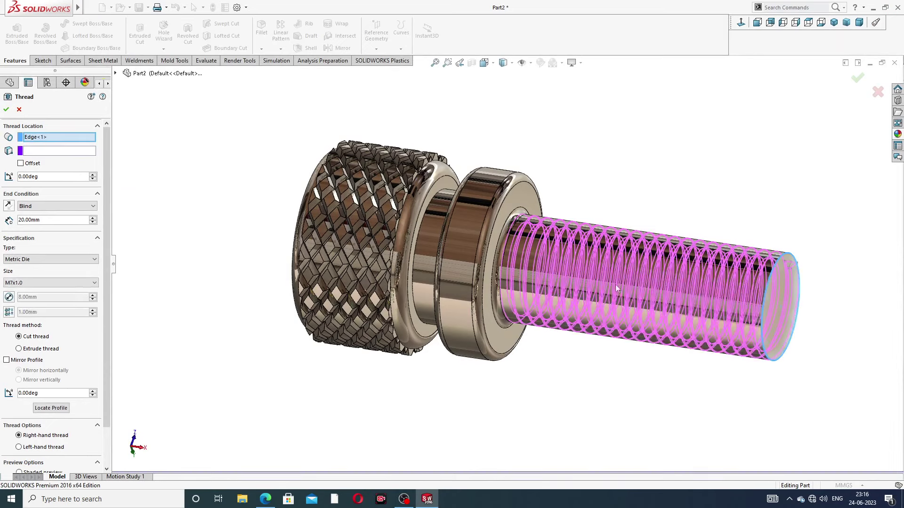
pyautogui.click(20, 164)
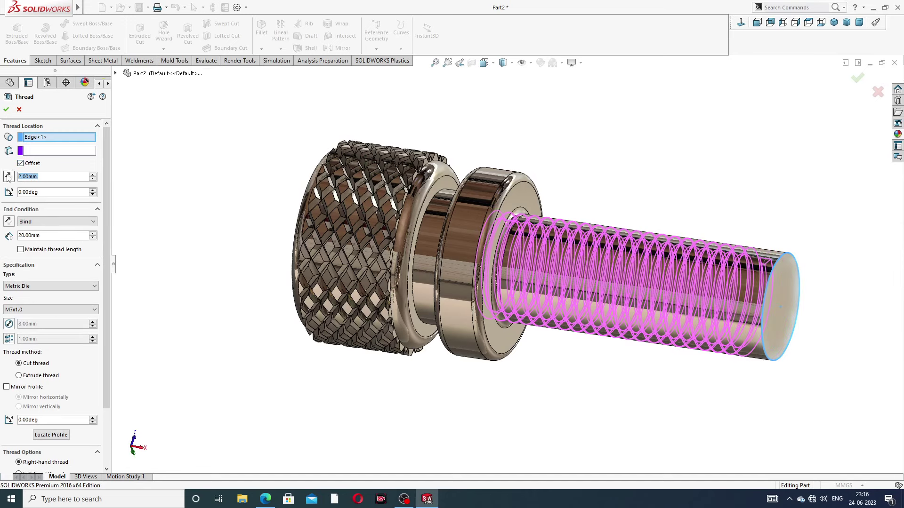
pyautogui.click(9, 177)
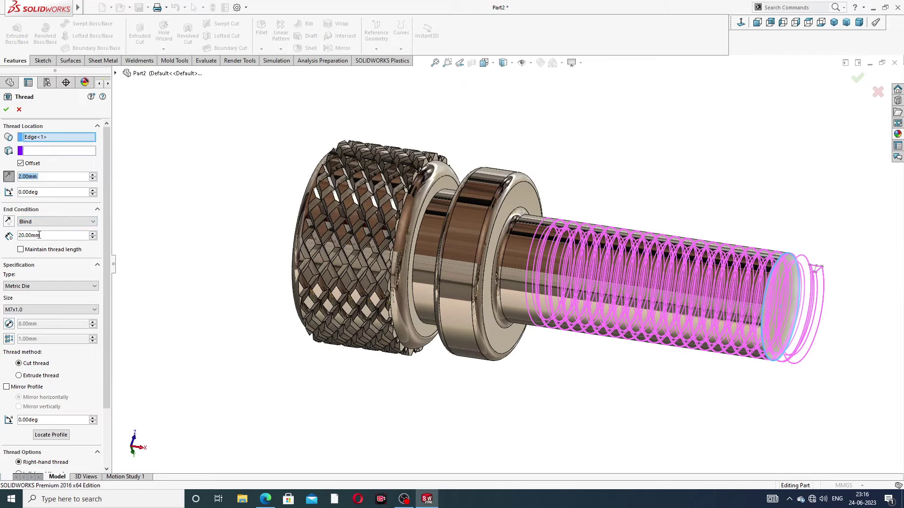
pyautogui.moveTo(456, 160); pyautogui.dragTo(469, 184, button='middle')
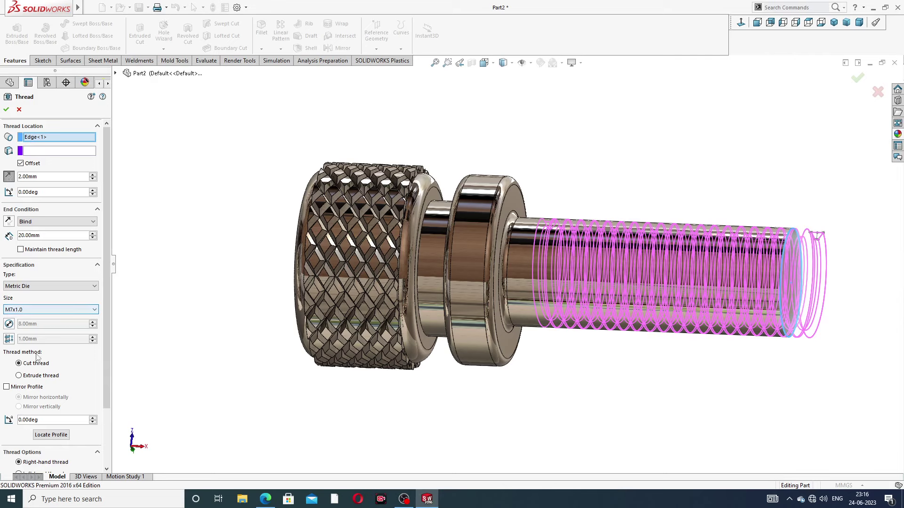
pyautogui.click(6, 110)
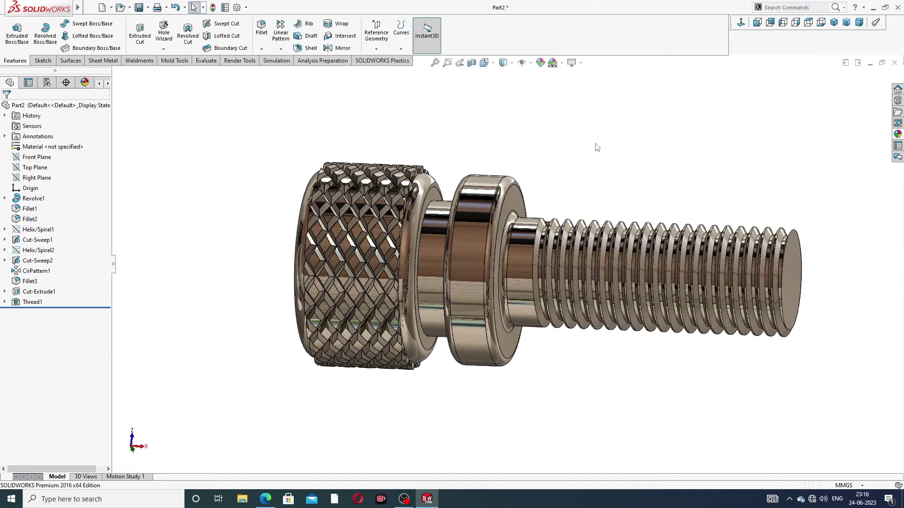
# Zoom in on the thread start at the shaft shoulder and select the small sliver face.
pyautogui.moveTo(664, 181)
pyautogui.mouseDown(button='middle')
pyautogui.moveTo(710, 187)
pyautogui.moveTo(650, 142)
pyautogui.moveTo(638, 196)
pyautogui.moveTo(662, 228)
pyautogui.moveTo(654, 173)
pyautogui.moveTo(682, 196)
pyautogui.moveTo(650, 153)
pyautogui.moveTo(673, 192)
pyautogui.mouseUp(button='middle')
pyautogui.scroll(-1, 717, 293)
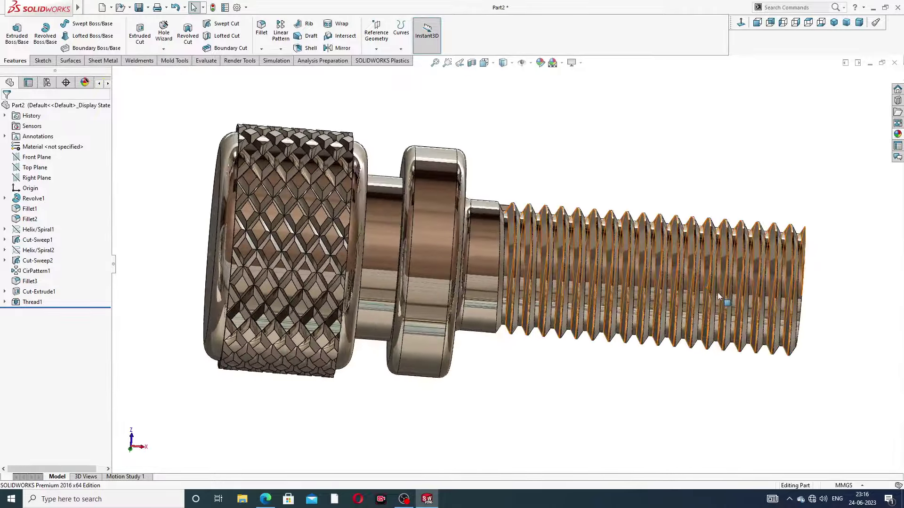
pyautogui.scroll(-1, 718, 292)
pyautogui.scroll(2, 505, 142)
pyautogui.moveTo(504, 157); pyautogui.dragTo(483, 215, button='middle')
pyautogui.scroll(-2, 483, 215)
pyautogui.scroll(-2, 471, 230)
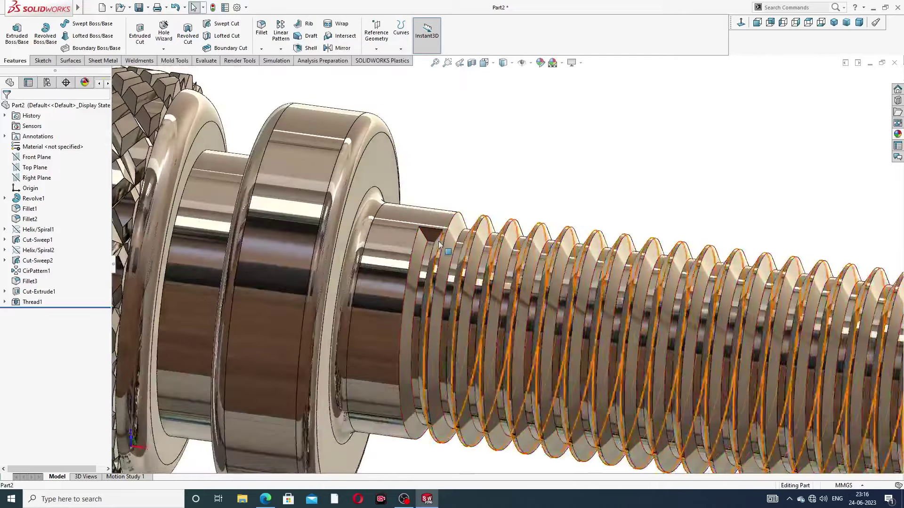
pyautogui.scroll(-2, 439, 244)
pyautogui.click(438, 244)
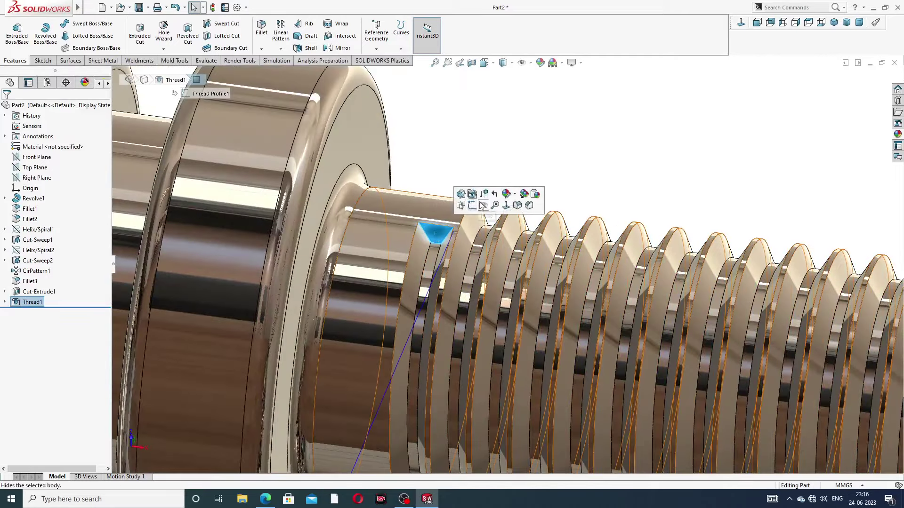
# Sketch the sliver face's converted edges and remove it with an 8 mm blind extruded cut.
pyautogui.click(473, 203)
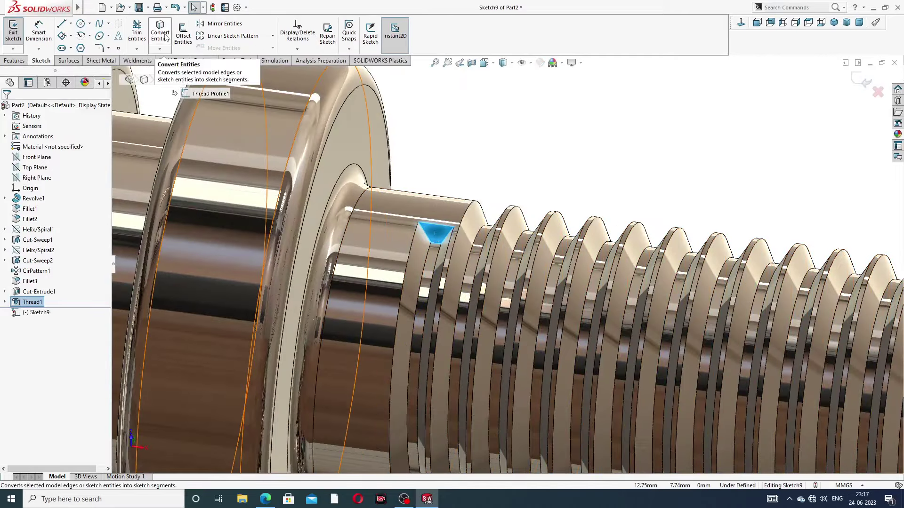
pyautogui.click(159, 39)
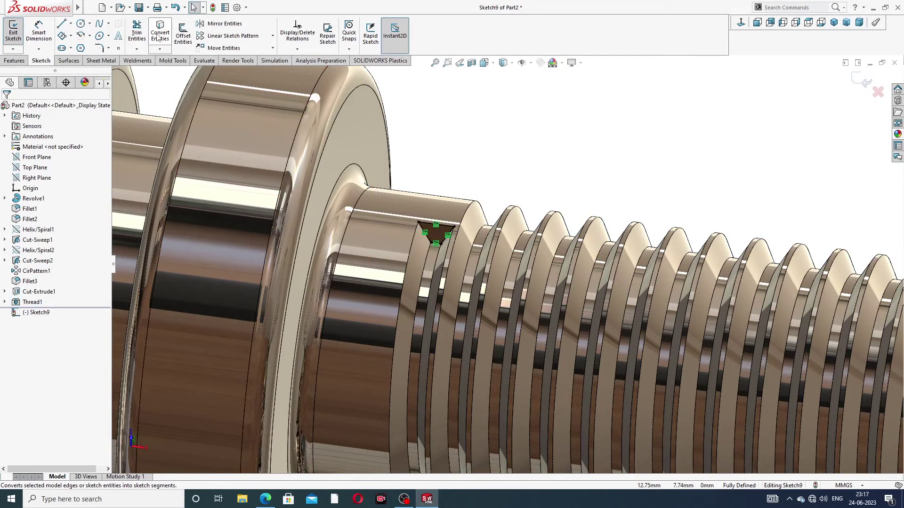
pyautogui.click(19, 61)
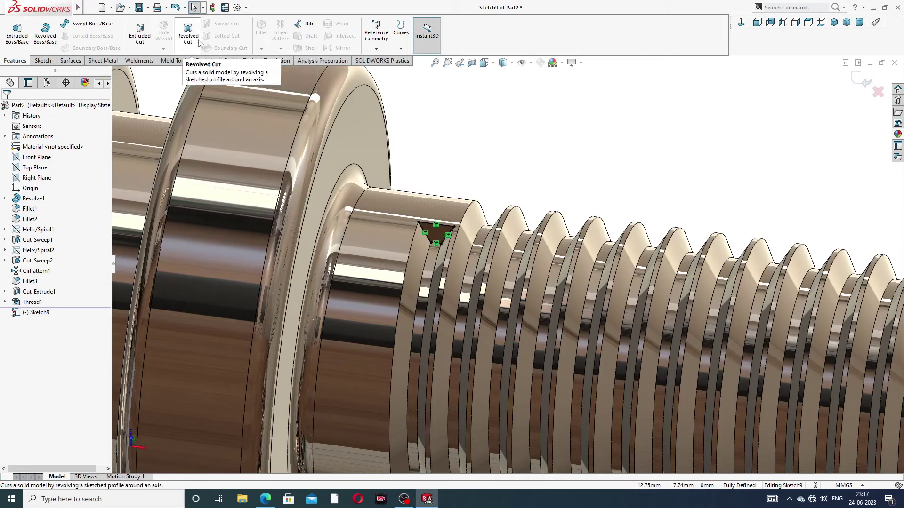
pyautogui.click(140, 36)
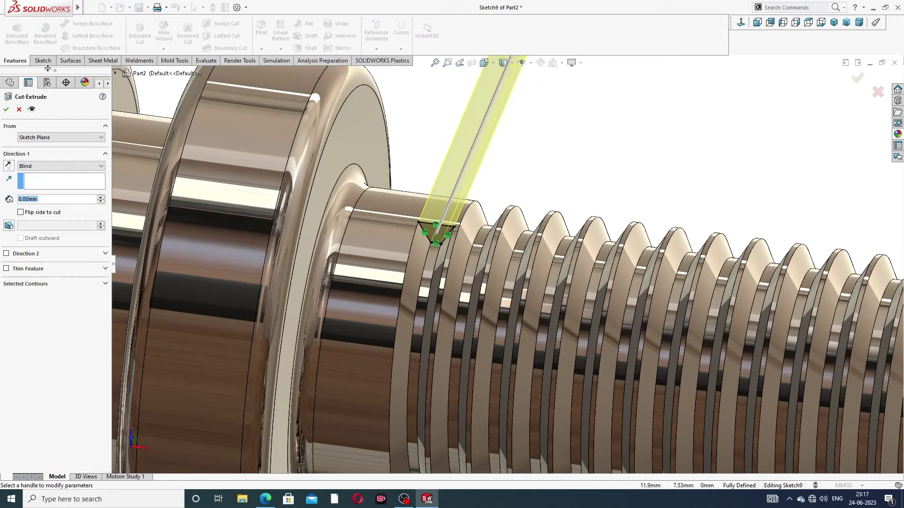
pyautogui.click(6, 109)
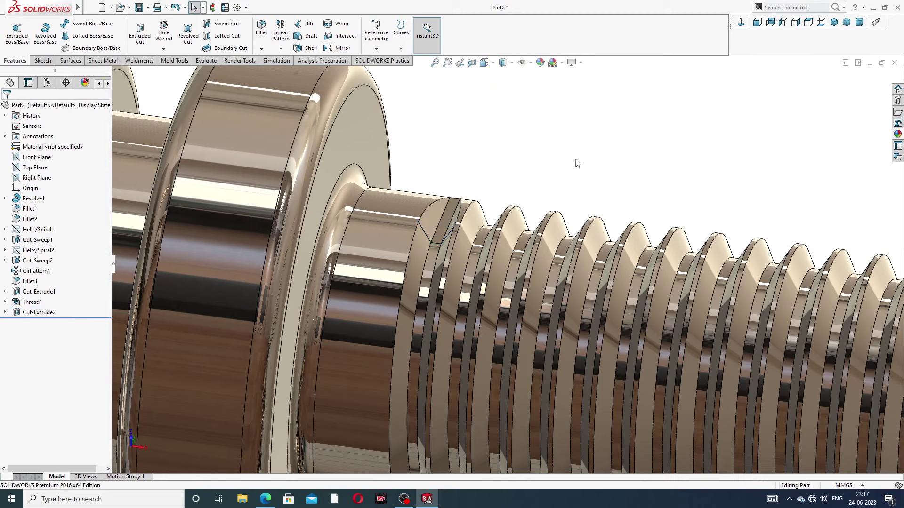
pyautogui.scroll(4, 577, 163)
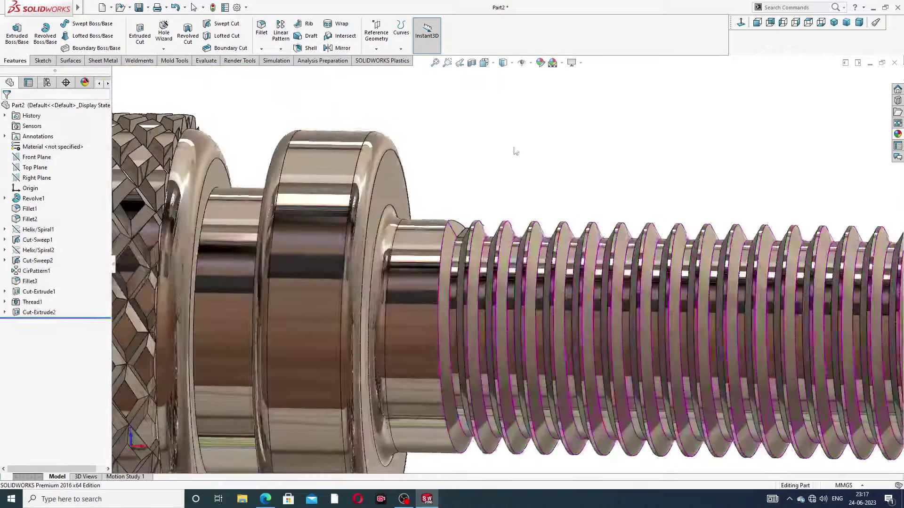
pyautogui.scroll(5, 515, 151)
pyautogui.moveTo(617, 202)
pyautogui.mouseDown(button='middle')
pyautogui.moveTo(642, 129)
pyautogui.moveTo(587, 226)
pyautogui.moveTo(652, 141)
pyautogui.moveTo(615, 159)
pyautogui.moveTo(609, 151)
pyautogui.moveTo(700, 184)
pyautogui.moveTo(672, 169)
pyautogui.mouseUp(button='middle')
pyautogui.scroll(-3, 488, 330)
pyautogui.scroll(-2, 487, 273)
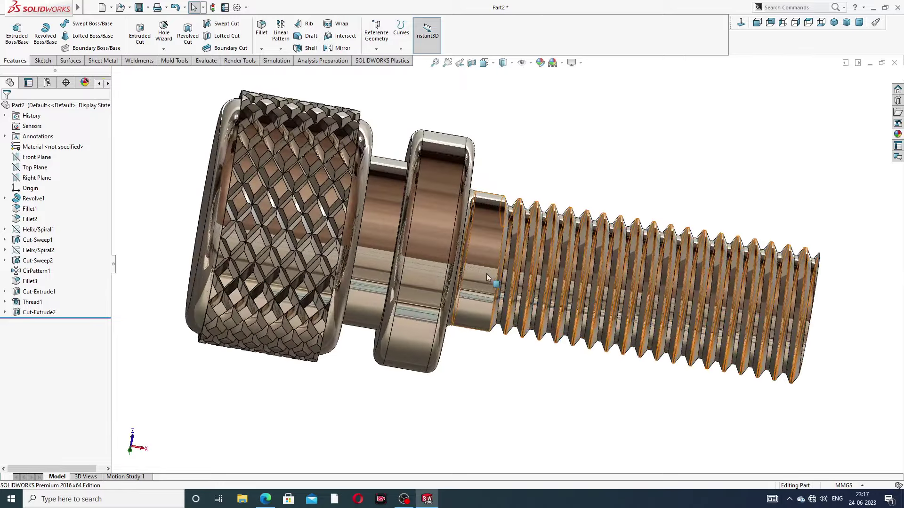
pyautogui.scroll(2, 605, 178)
pyautogui.moveTo(599, 169)
pyautogui.mouseDown(button='middle')
pyautogui.moveTo(556, 174)
pyautogui.moveTo(571, 195)
pyautogui.moveTo(482, 206)
pyautogui.mouseUp(button='middle')
pyautogui.scroll(-1, 481, 207)
pyautogui.scroll(-1, 482, 206)
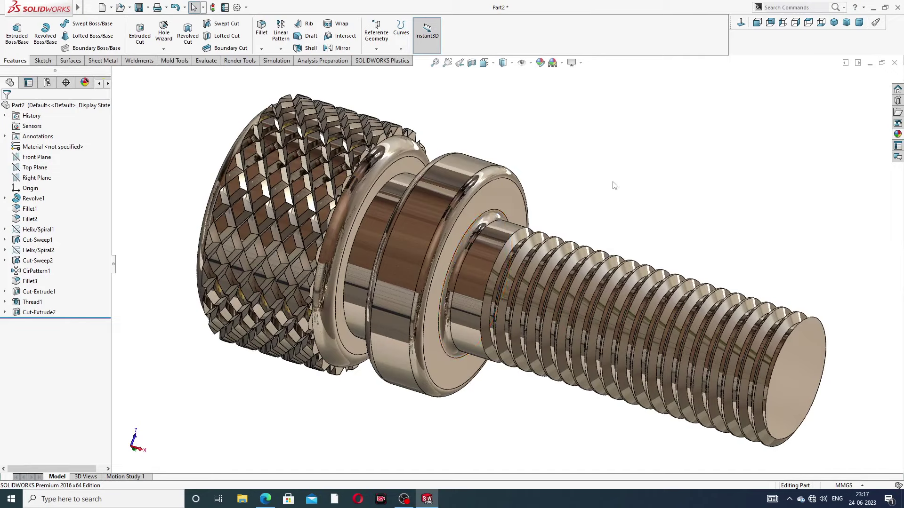
pyautogui.scroll(1, 654, 176)
pyautogui.moveTo(652, 168)
pyautogui.mouseDown(button='middle')
pyautogui.moveTo(671, 142)
pyautogui.moveTo(677, 154)
pyautogui.moveTo(670, 157)
pyautogui.mouseUp(button='middle')
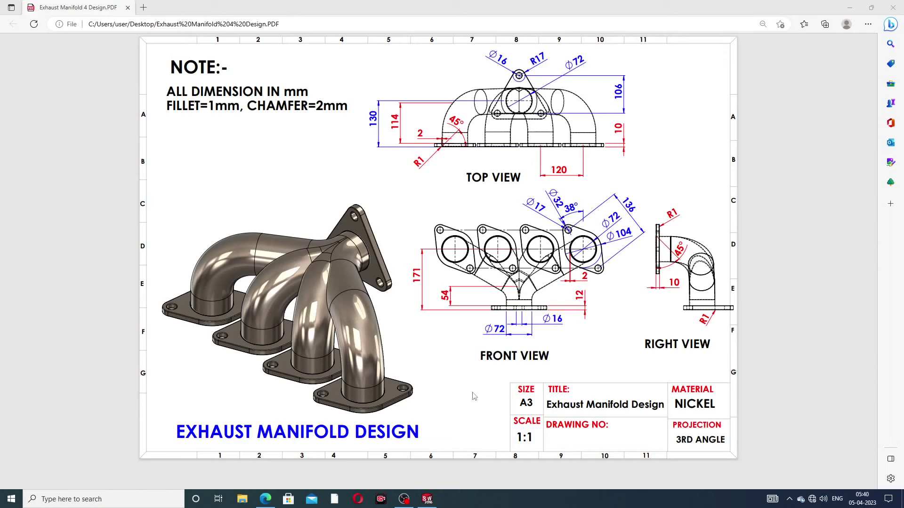
pyautogui.click(428, 499)
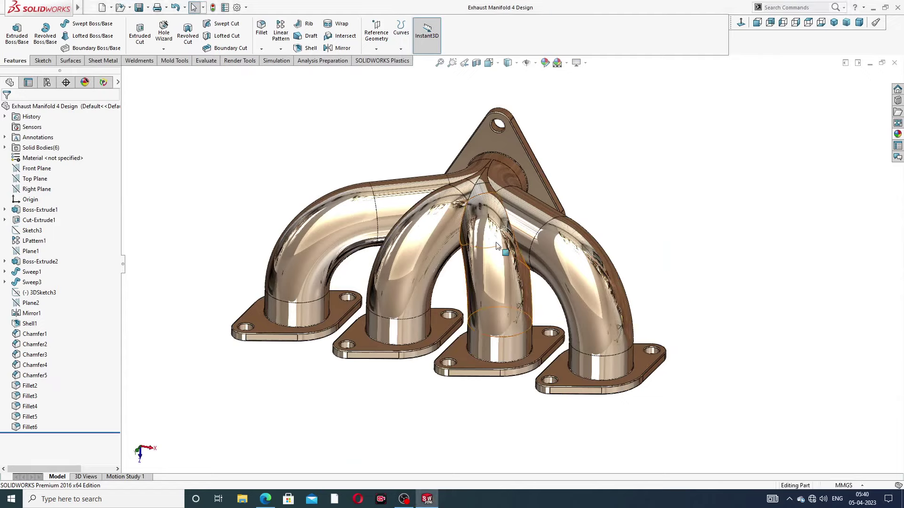
pyautogui.moveTo(510, 258)
pyautogui.mouseDown(button='middle')
pyautogui.moveTo(380, 247)
pyautogui.moveTo(517, 137)
pyautogui.mouseUp(button='middle')
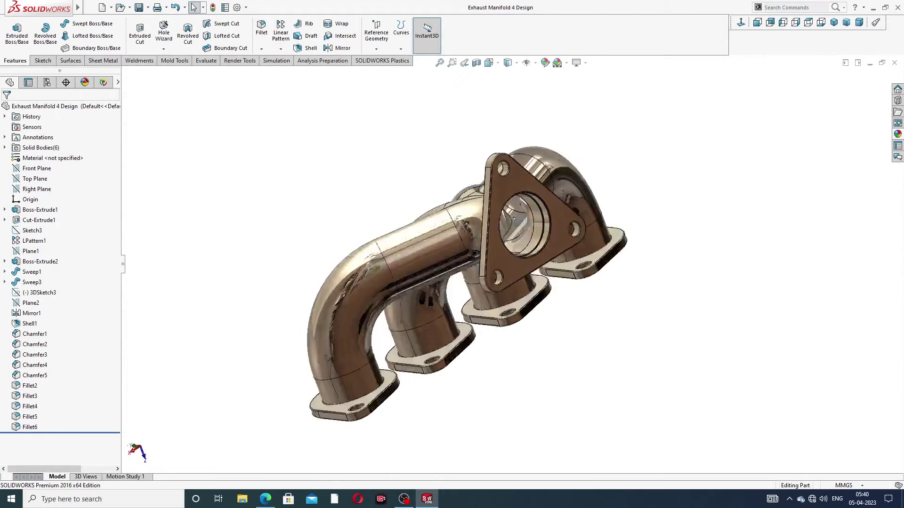
pyautogui.scroll(3, 517, 137)
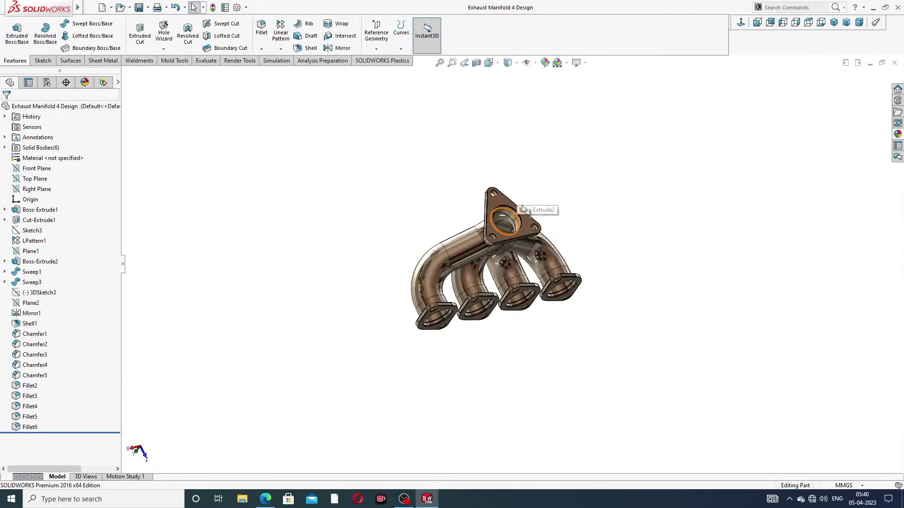
pyautogui.moveTo(517, 137)
pyautogui.mouseDown(button='middle')
pyautogui.moveTo(561, 160)
pyautogui.moveTo(487, 228)
pyautogui.moveTo(577, 269)
pyautogui.moveTo(563, 192)
pyautogui.moveTo(575, 198)
pyautogui.mouseUp(button='middle')
pyautogui.scroll(-2, 487, 227)
pyautogui.scroll(-3, 516, 208)
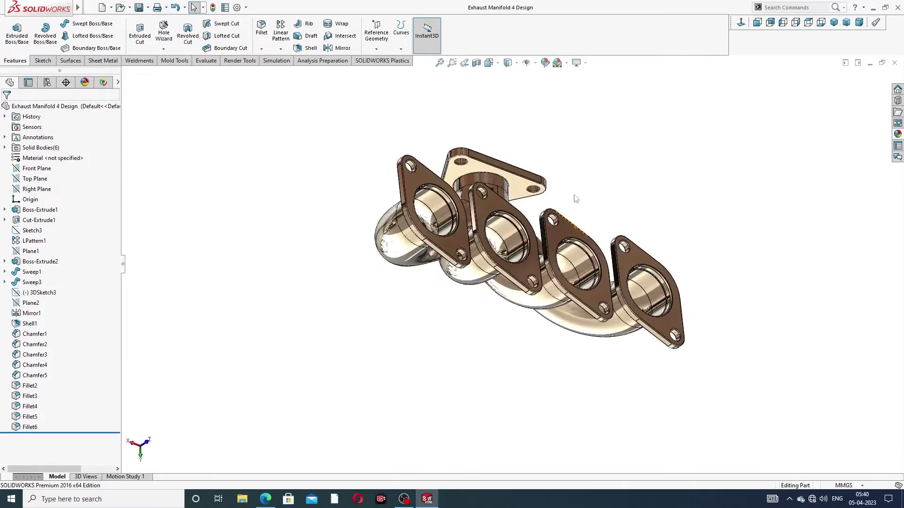
pyautogui.moveTo(444, 233)
pyautogui.mouseDown(button='middle')
pyautogui.moveTo(648, 185)
pyautogui.moveTo(539, 262)
pyautogui.moveTo(640, 210)
pyautogui.mouseUp(button='middle')
pyautogui.click(833, 22)
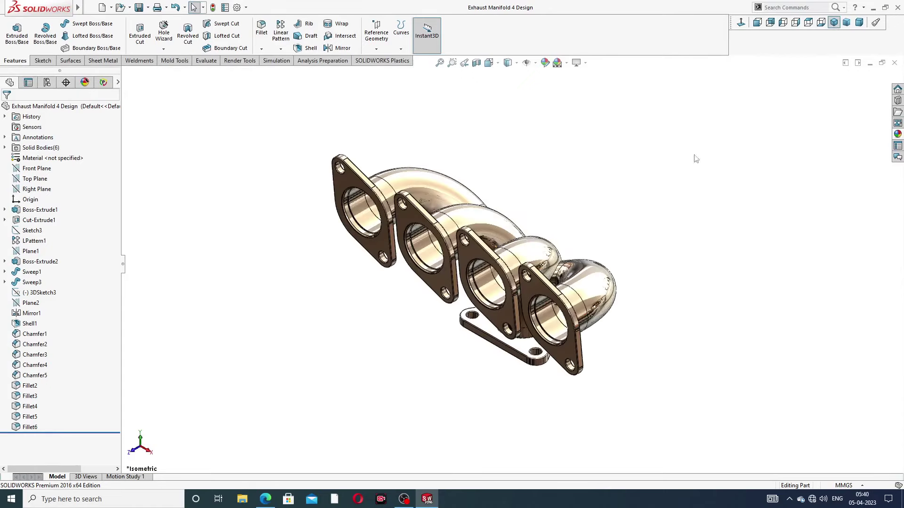
pyautogui.scroll(-2, 462, 255)
pyautogui.scroll(2, 463, 255)
pyautogui.moveTo(462, 256); pyautogui.dragTo(553, 220, button='middle')
pyautogui.scroll(-2, 553, 220)
pyautogui.scroll(-2, 553, 220)
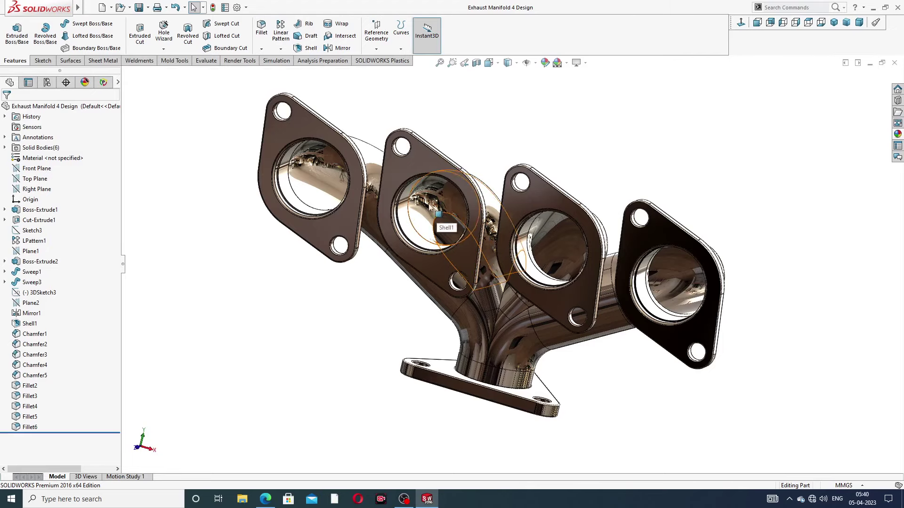
pyautogui.moveTo(431, 188)
pyautogui.mouseDown(button='middle')
pyautogui.moveTo(475, 138)
pyautogui.moveTo(524, 198)
pyautogui.moveTo(520, 226)
pyautogui.moveTo(543, 146)
pyautogui.moveTo(498, 246)
pyautogui.mouseUp(button='middle')
pyautogui.scroll(3, 524, 197)
pyautogui.scroll(3, 524, 198)
pyautogui.scroll(-3, 498, 246)
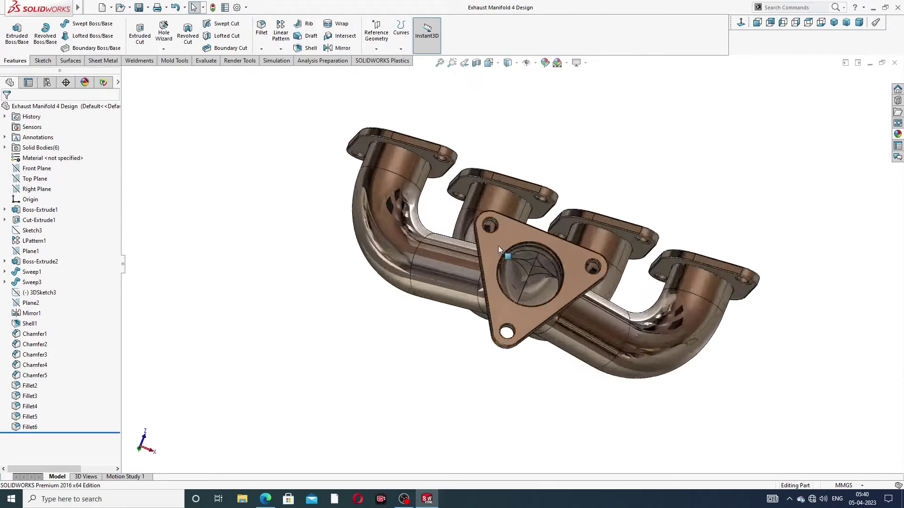
pyautogui.scroll(-2, 534, 228)
pyautogui.scroll(-2, 545, 256)
pyautogui.scroll(2, 545, 255)
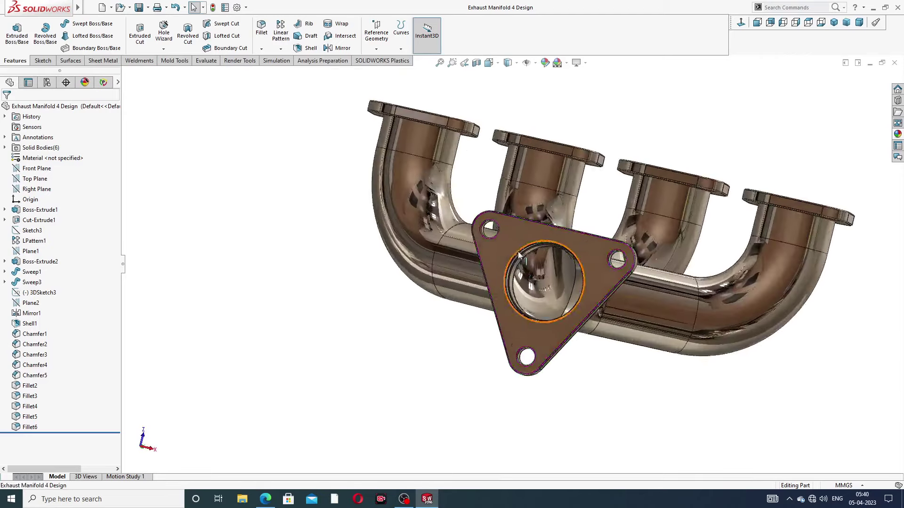
pyautogui.scroll(3, 518, 251)
pyautogui.moveTo(523, 249)
pyautogui.mouseDown(button='middle')
pyautogui.moveTo(579, 212)
pyautogui.moveTo(601, 139)
pyautogui.moveTo(541, 278)
pyautogui.moveTo(584, 182)
pyautogui.moveTo(594, 291)
pyautogui.moveTo(579, 120)
pyautogui.moveTo(638, 161)
pyautogui.moveTo(602, 180)
pyautogui.mouseUp(button='middle')
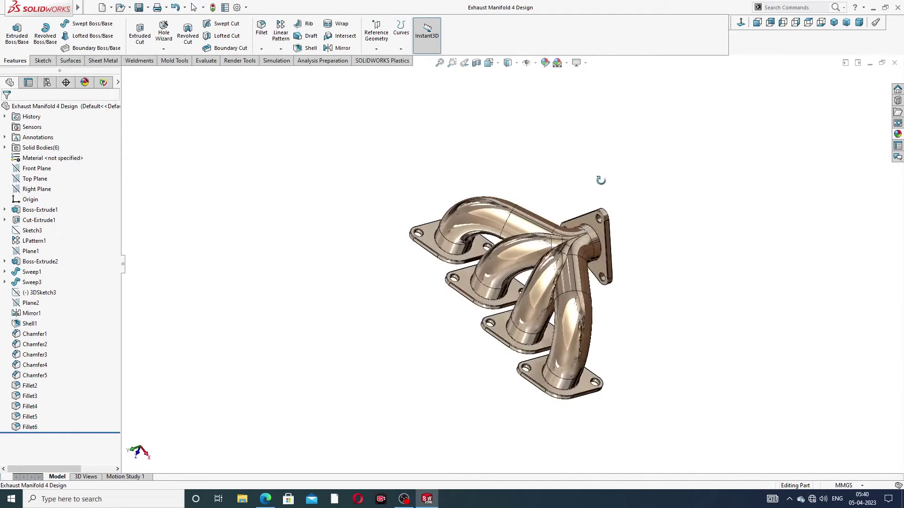
pyautogui.moveTo(559, 270)
pyautogui.mouseDown(button='middle')
pyautogui.moveTo(662, 238)
pyautogui.moveTo(641, 185)
pyautogui.moveTo(687, 223)
pyautogui.mouseUp(button='middle')
pyautogui.scroll(-2, 535, 305)
pyautogui.scroll(-2, 535, 305)
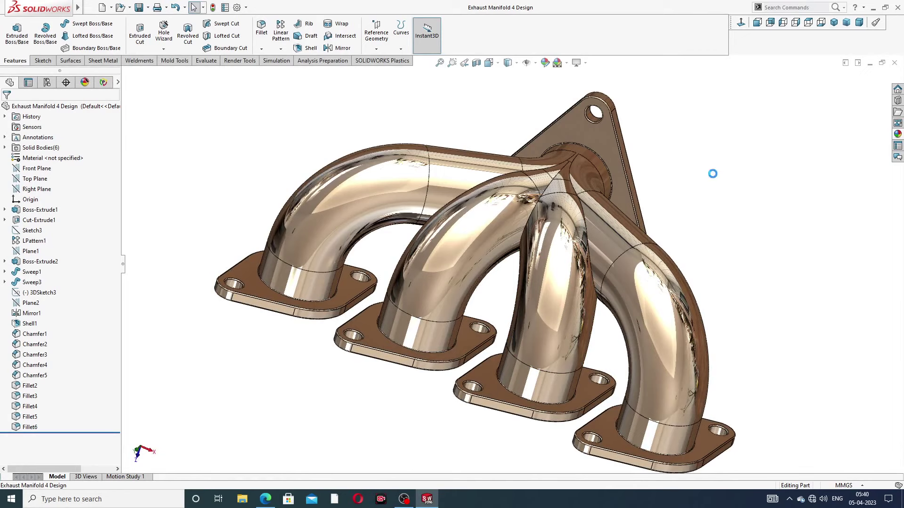
# Close the manifold and start a new blank part with a Plain White background.
pyautogui.click(895, 63)
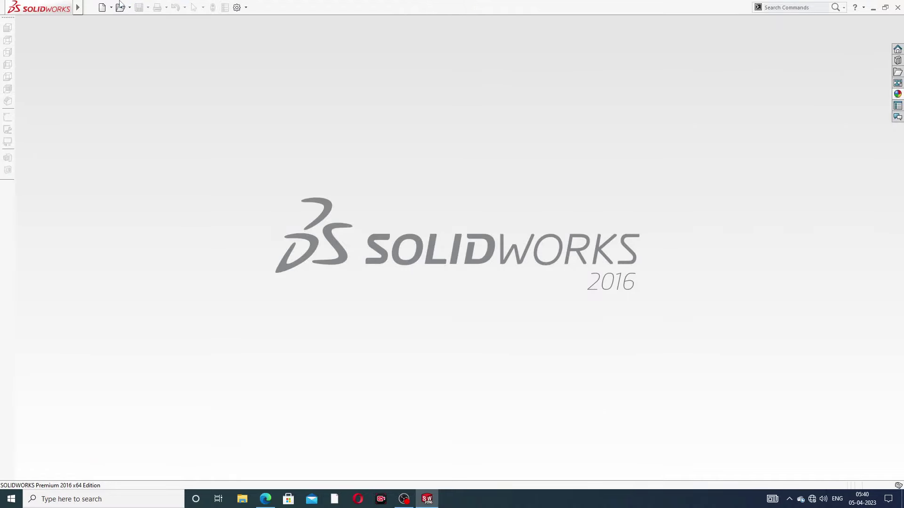
pyautogui.click(105, 9)
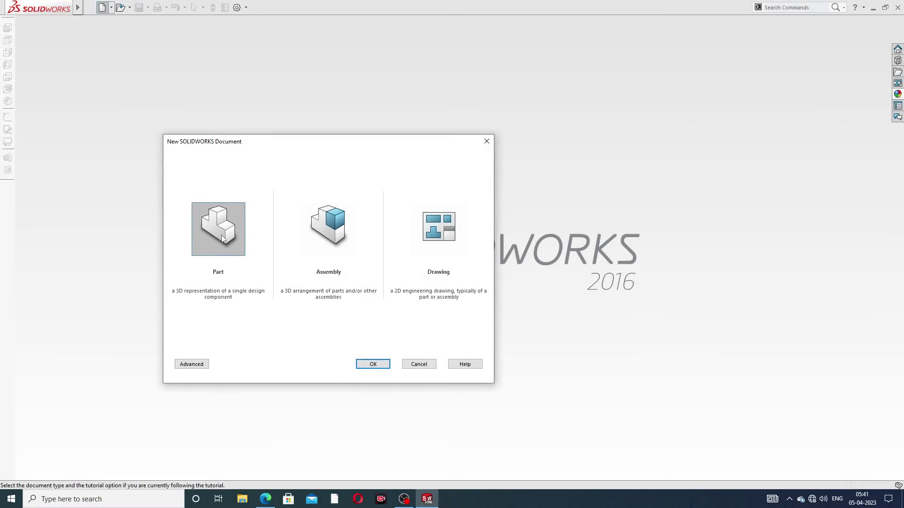
pyautogui.click(375, 369)
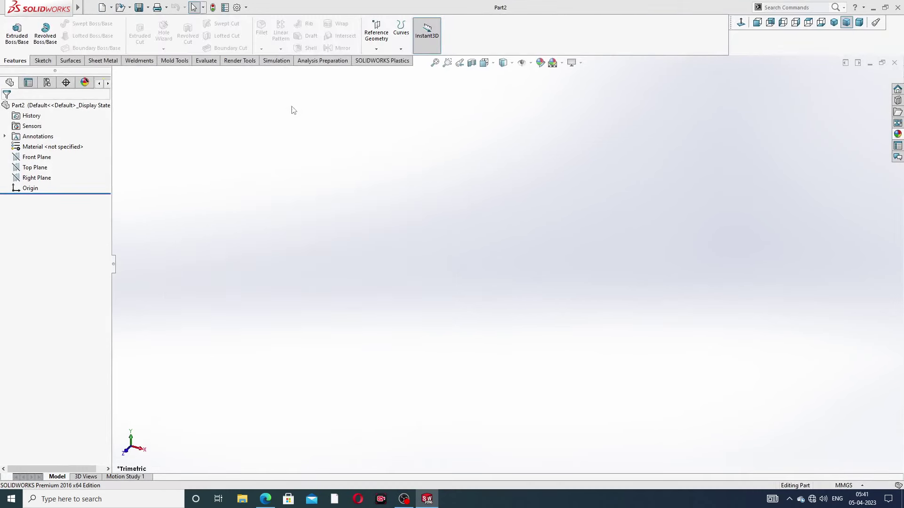
pyautogui.click(561, 63)
pyautogui.click(585, 27)
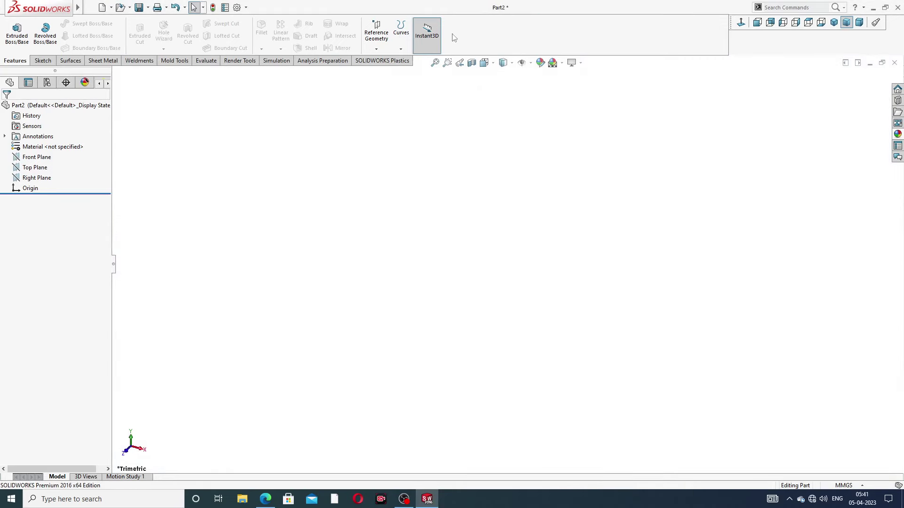
# Raise the part's shaded and wireframe image quality to the highest settings.
pyautogui.click(237, 8)
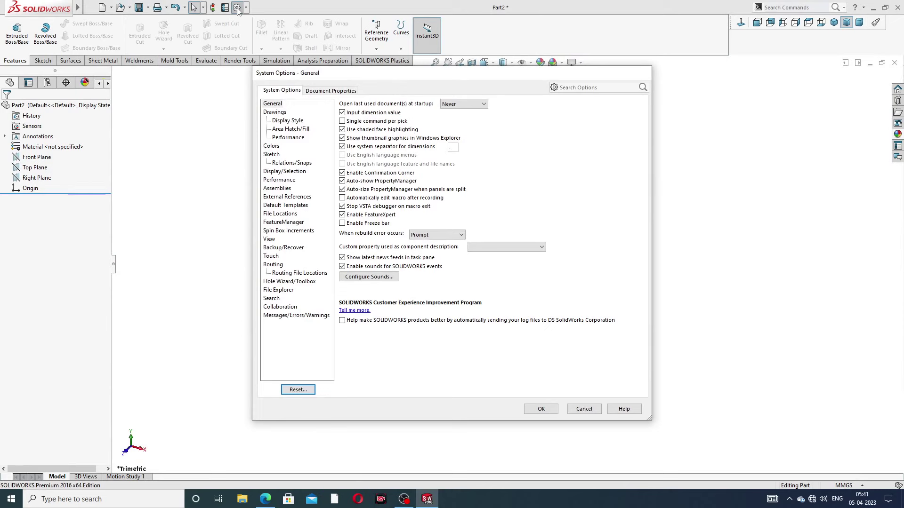
pyautogui.click(340, 92)
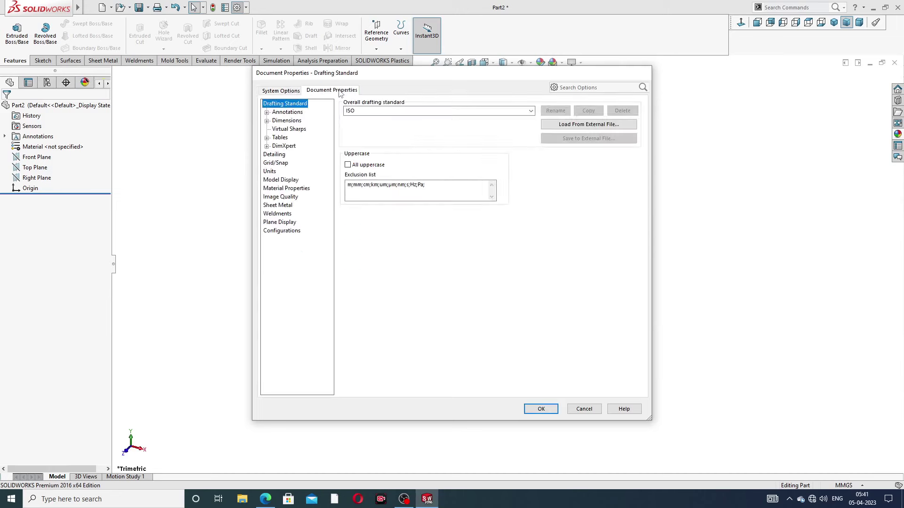
pyautogui.click(282, 198)
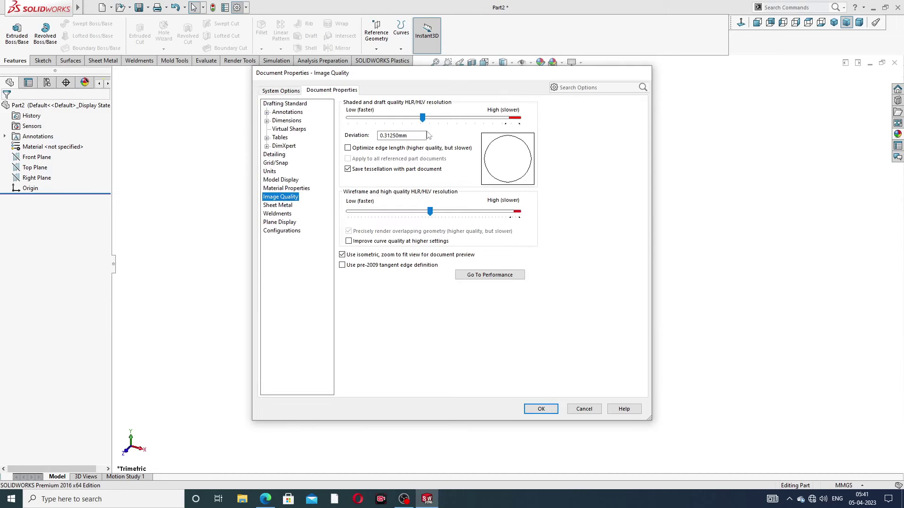
pyautogui.moveTo(422, 118); pyautogui.dragTo(518, 118)
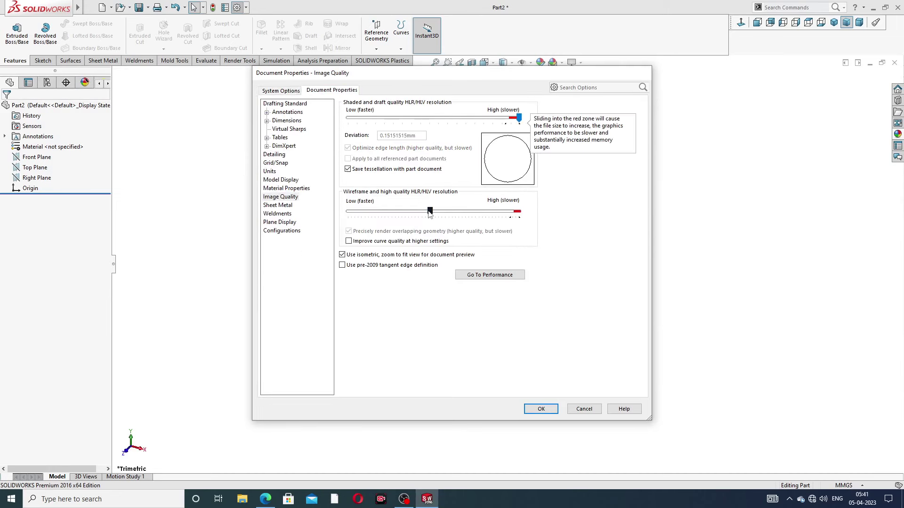
pyautogui.moveTo(430, 212); pyautogui.dragTo(519, 212)
pyautogui.click(540, 408)
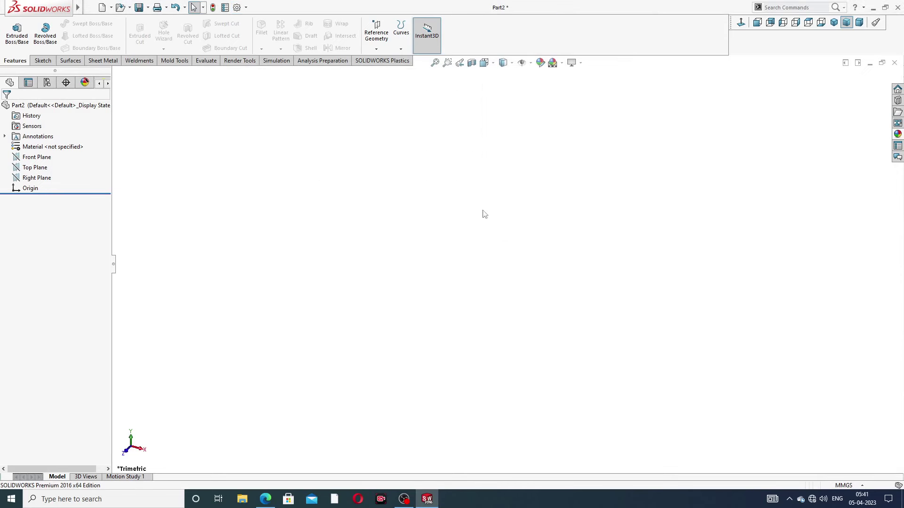
pyautogui.click(272, 497)
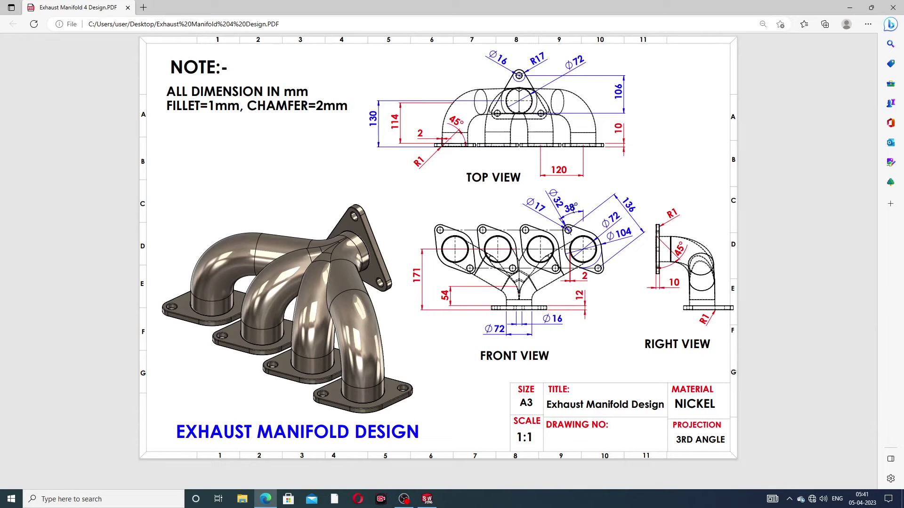
# Return from the drawing PDF to the blank SolidWorks part.
pyautogui.click(262, 503)
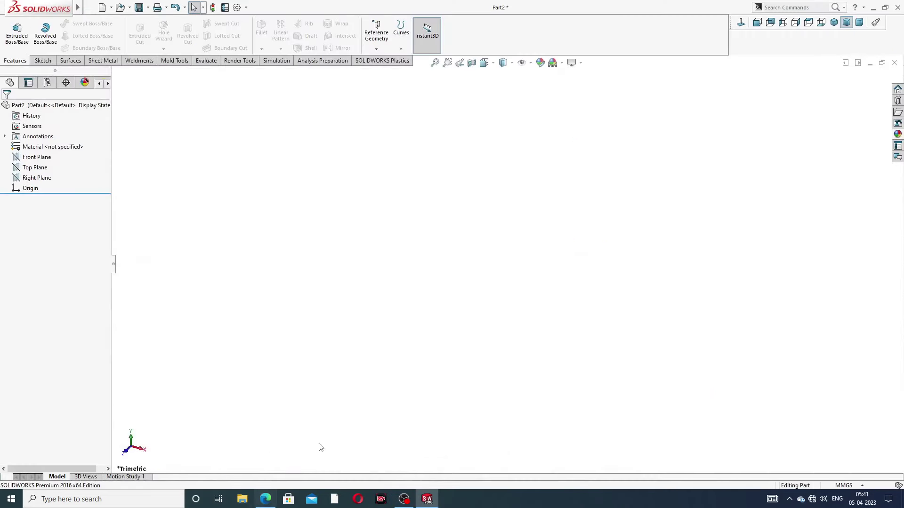
# Start a Front Plane sketch with a vertical centerline through the origin.
pyautogui.click(45, 158)
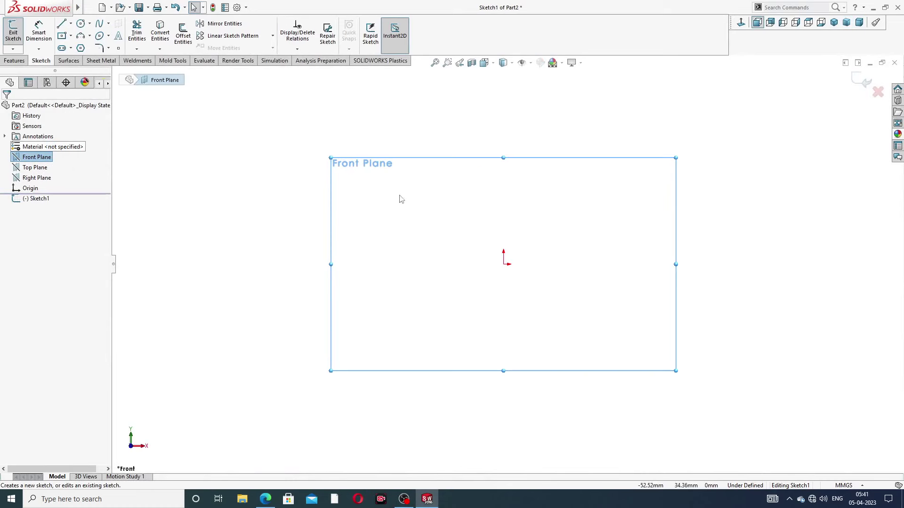
pyautogui.click(89, 24)
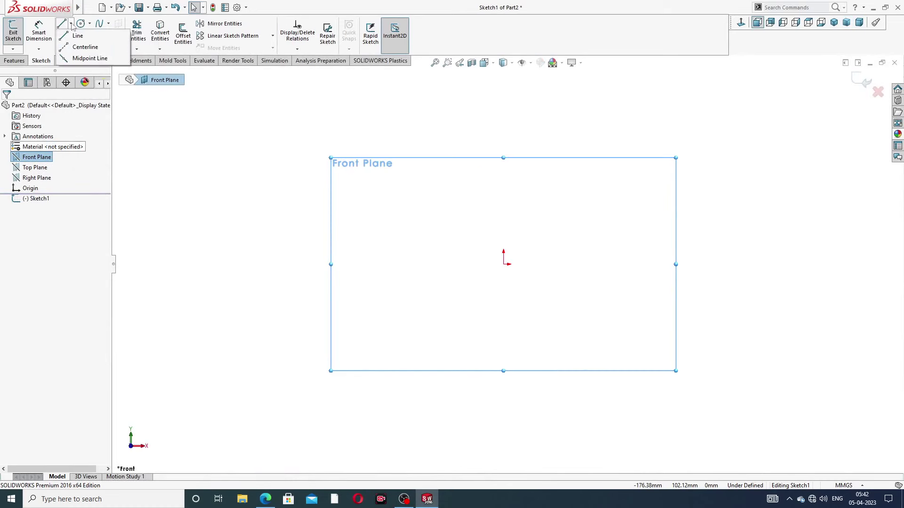
pyautogui.click(85, 47)
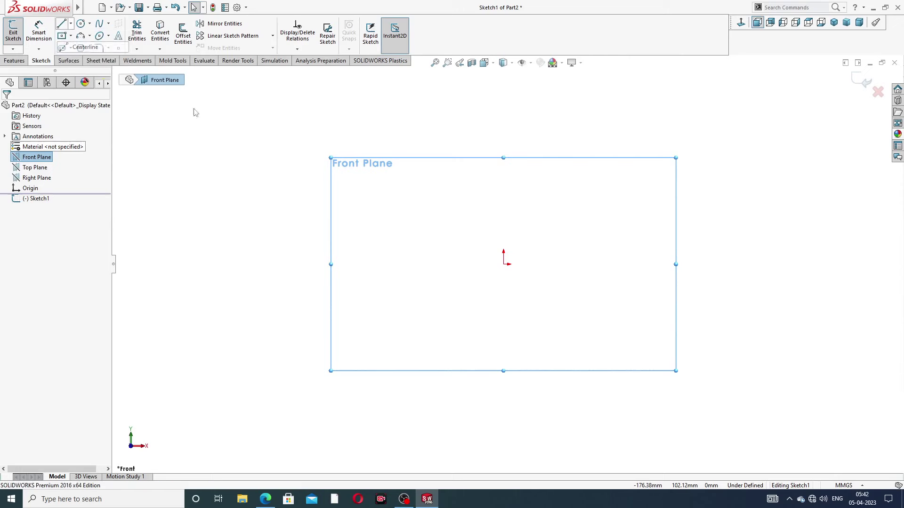
pyautogui.click(503, 113)
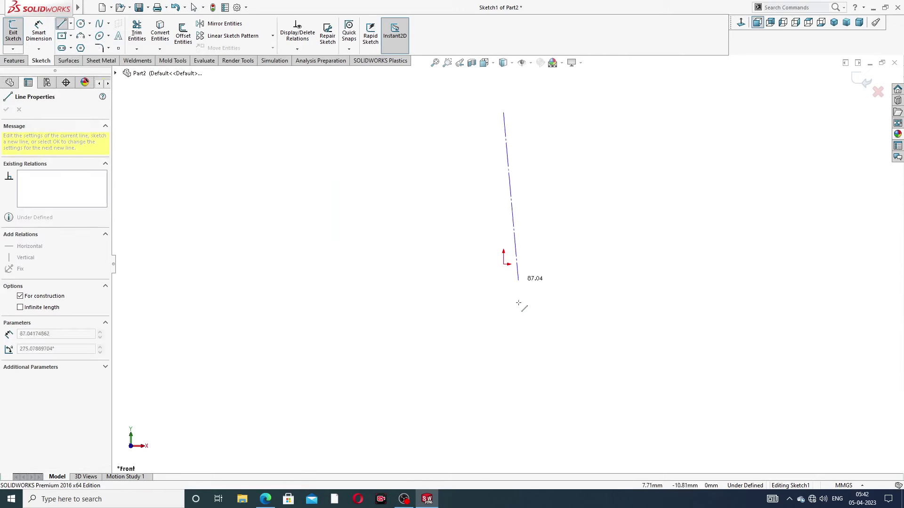
pyautogui.click(503, 414)
pyautogui.rightClick(558, 305)
pyautogui.click(583, 310)
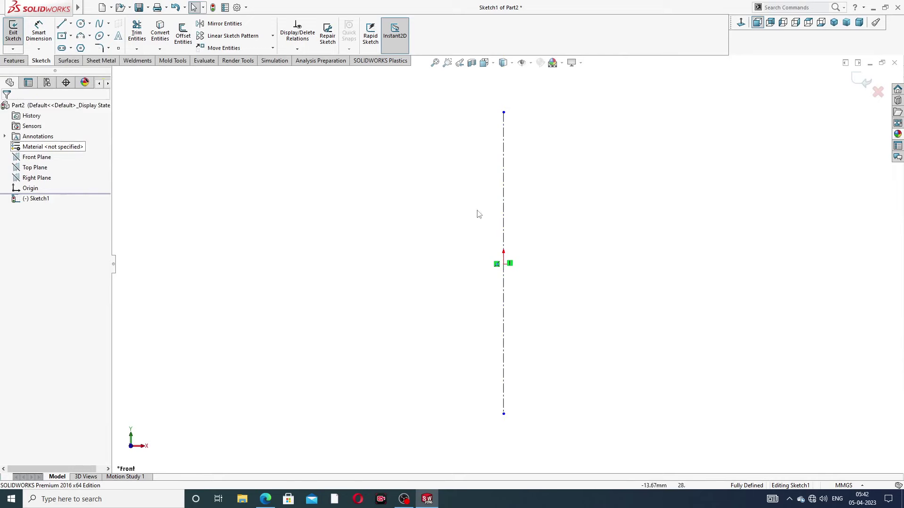
pyautogui.press('z')
# Draw a diagonal centerline running across the origin toward the lower right.
pyautogui.click(70, 24)
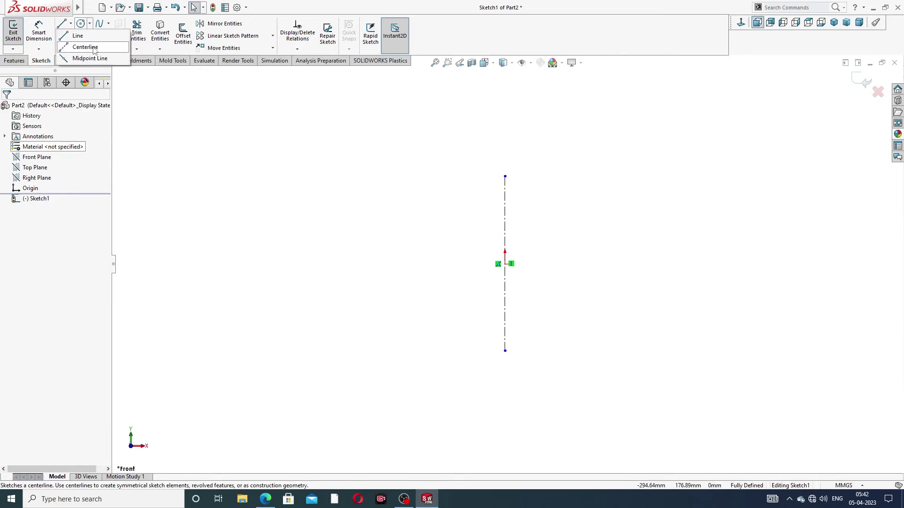
pyautogui.click(86, 47)
pyautogui.moveTo(412, 215); pyautogui.dragTo(419, 220)
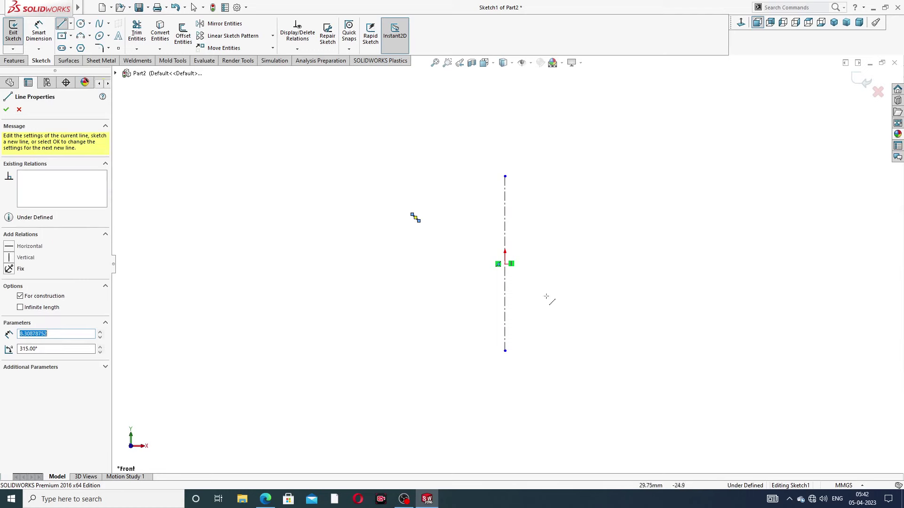
pyautogui.rightClick(430, 201)
pyautogui.click(451, 210)
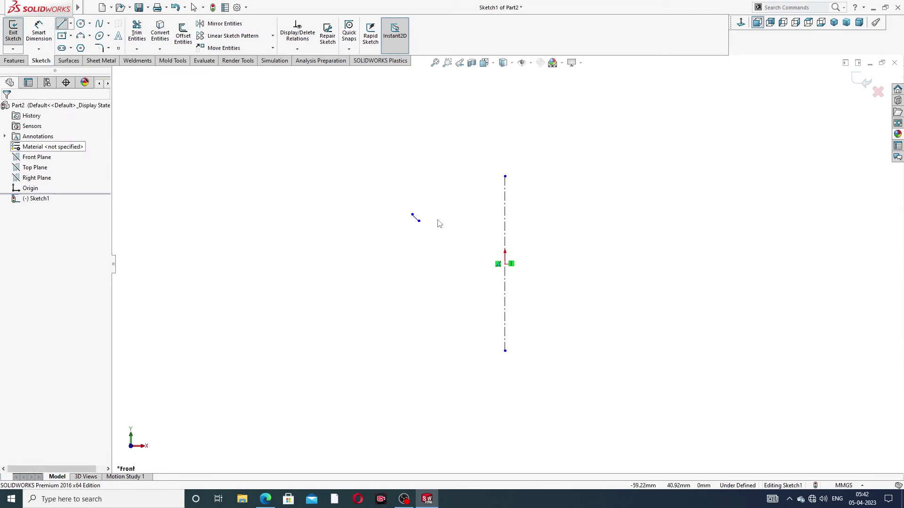
pyautogui.moveTo(419, 221); pyautogui.dragTo(589, 330)
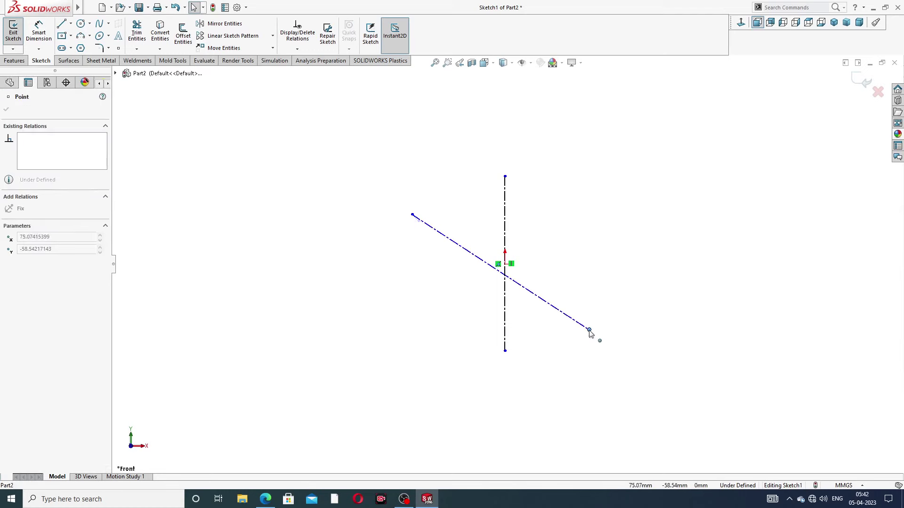
pyautogui.click(591, 228)
pyautogui.scroll(-2, 509, 302)
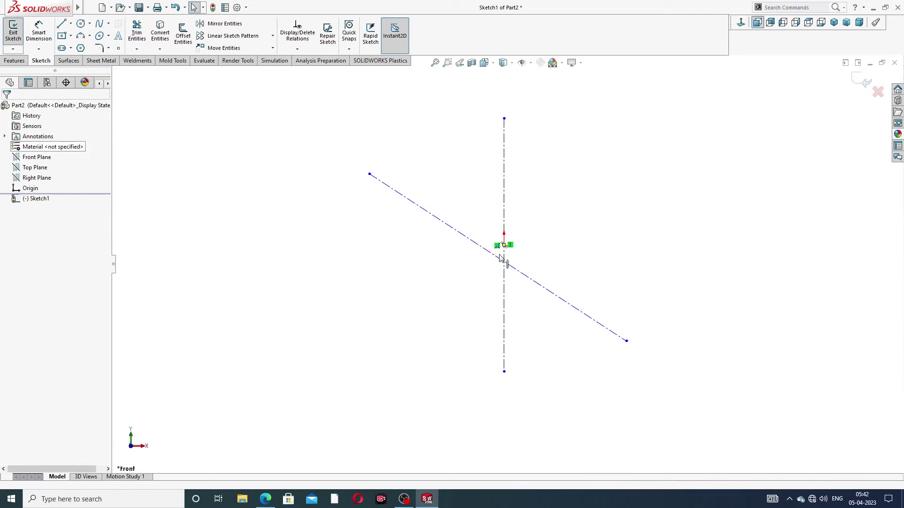
# Add Coincident and Midpoint relations between the diagonal centerline and the origin.
pyautogui.click(488, 253)
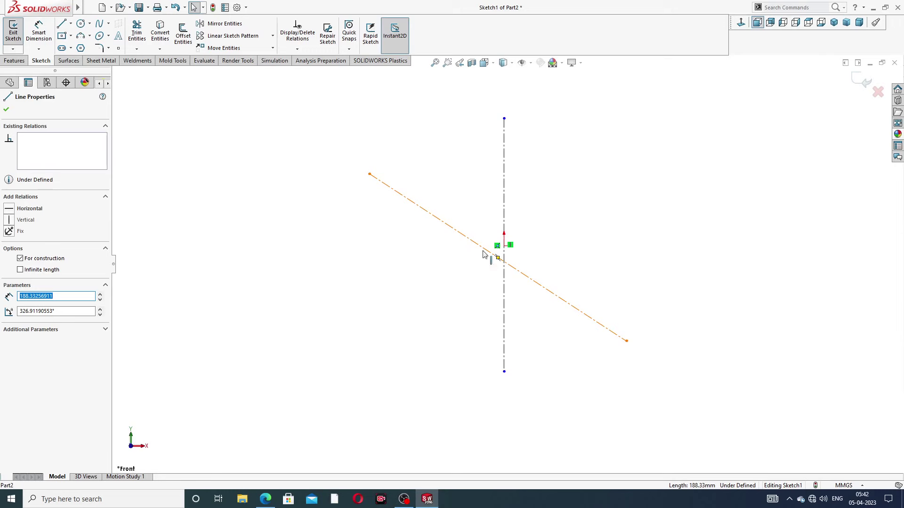
pyautogui.keyDown('ctrl'); pyautogui.click(504, 245); pyautogui.keyUp('ctrl')
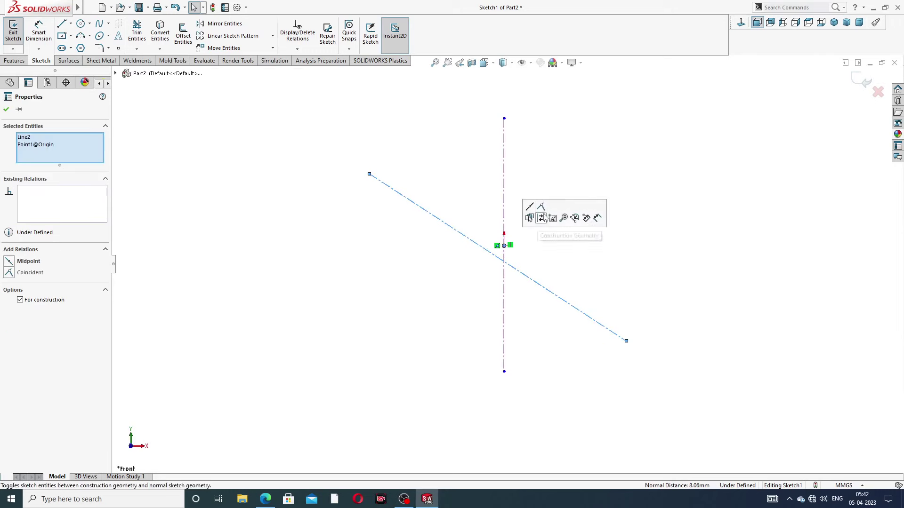
pyautogui.click(542, 207)
pyautogui.click(566, 256)
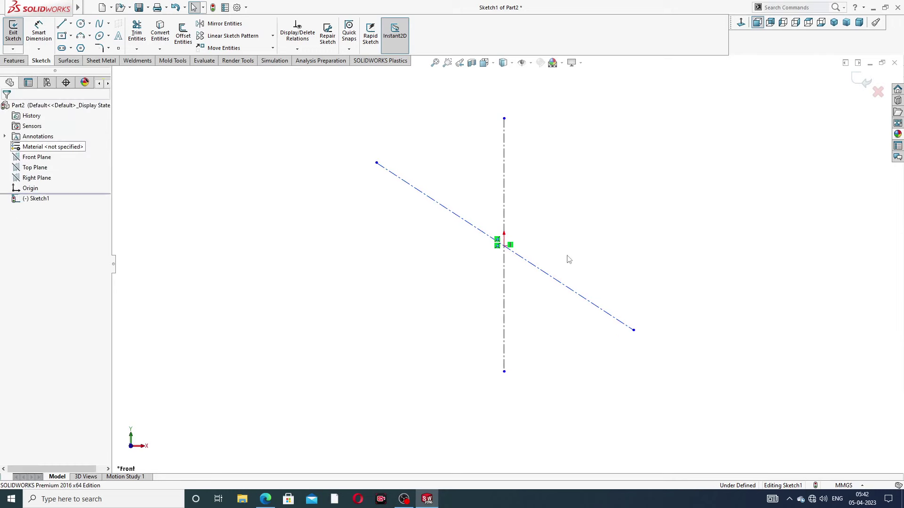
pyautogui.click(470, 227)
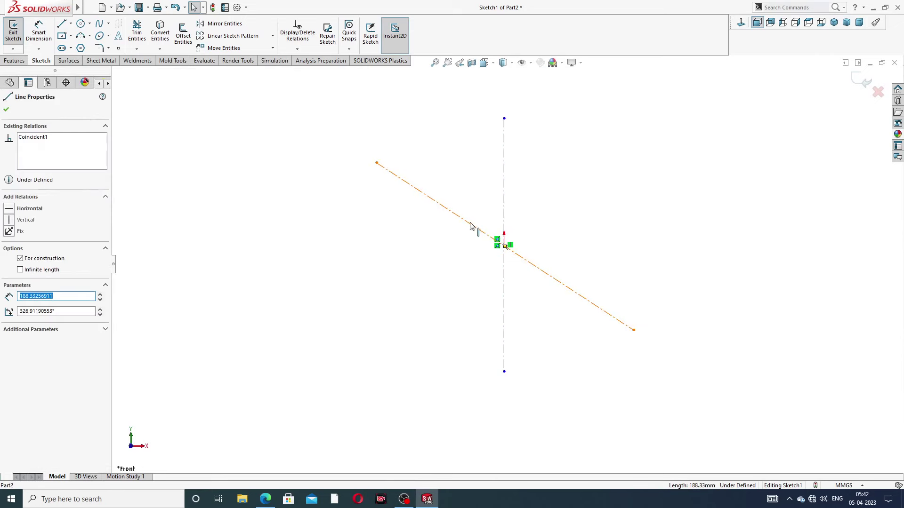
pyautogui.keyDown('ctrl'); pyautogui.click(504, 246); pyautogui.keyUp('ctrl')
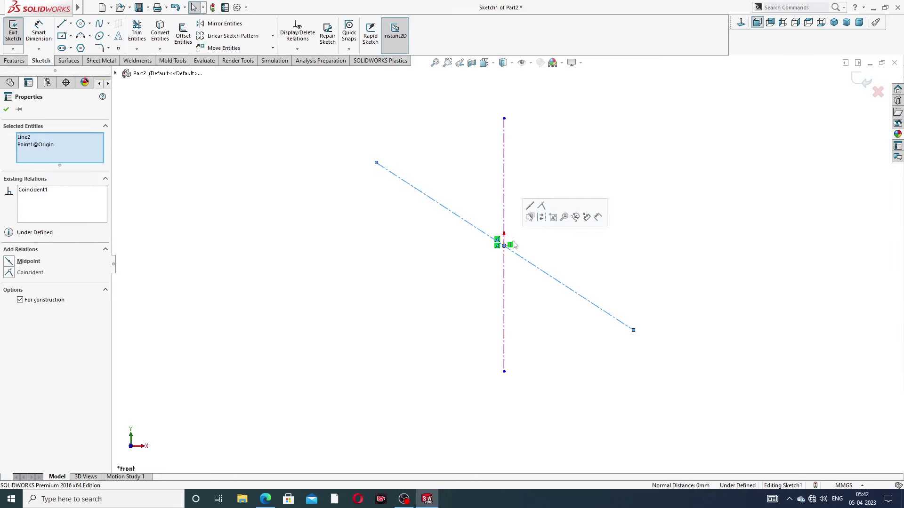
pyautogui.click(530, 216)
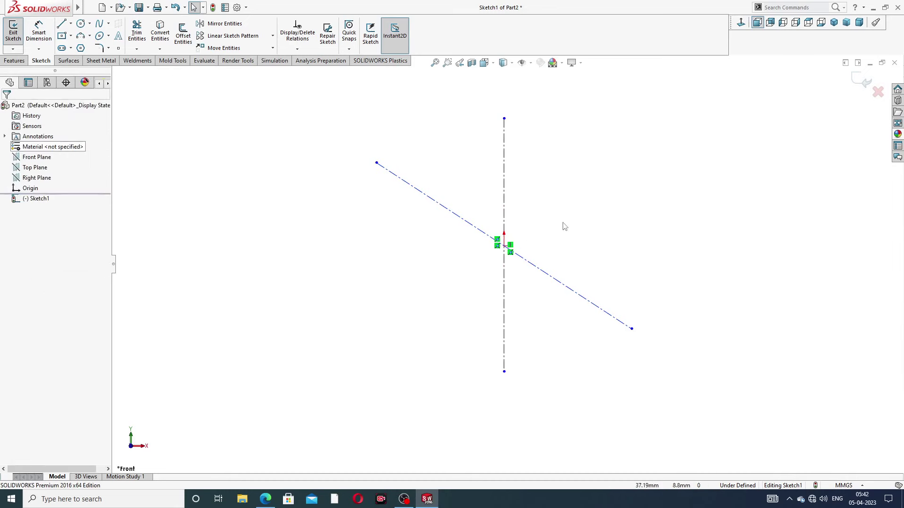
pyautogui.scroll(-3, 547, 236)
pyautogui.scroll(3, 562, 213)
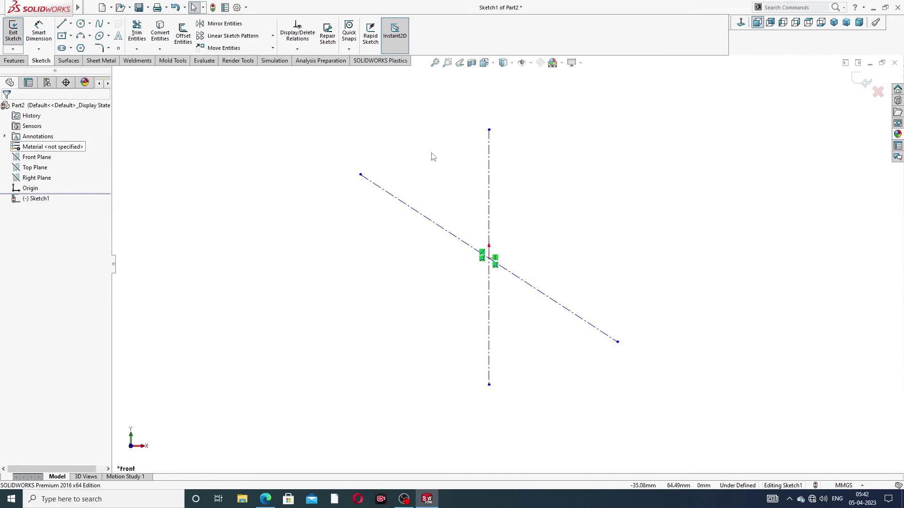
# Set the diagonal centerline 38° from the vertical and shorten it symmetrically.
pyautogui.click(40, 39)
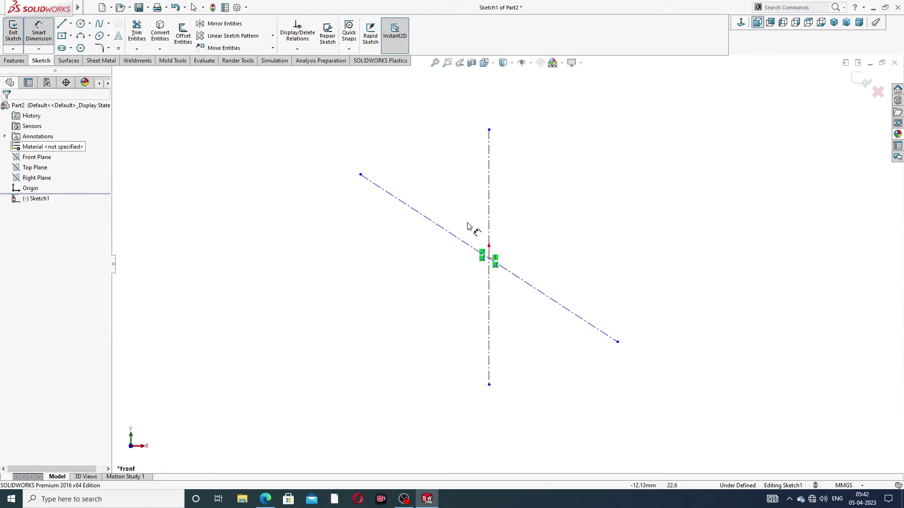
pyautogui.click(453, 240)
pyautogui.click(488, 210)
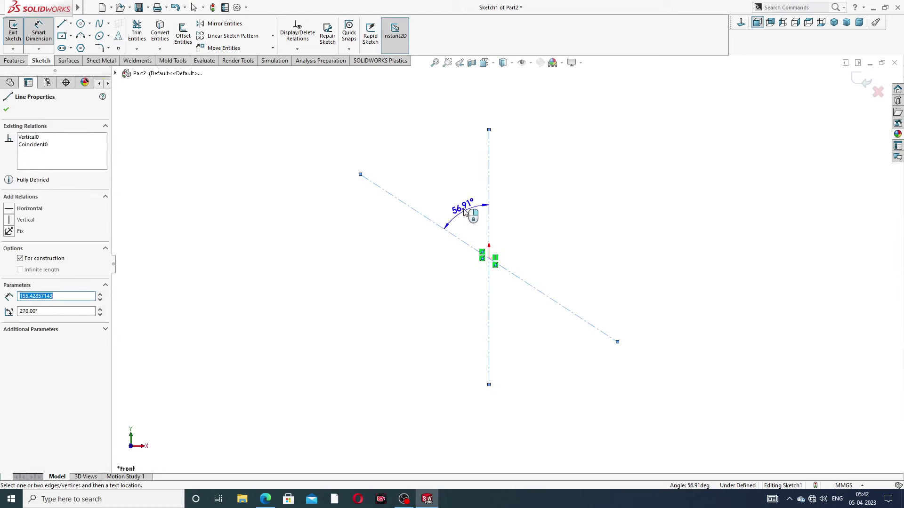
pyautogui.write('38')
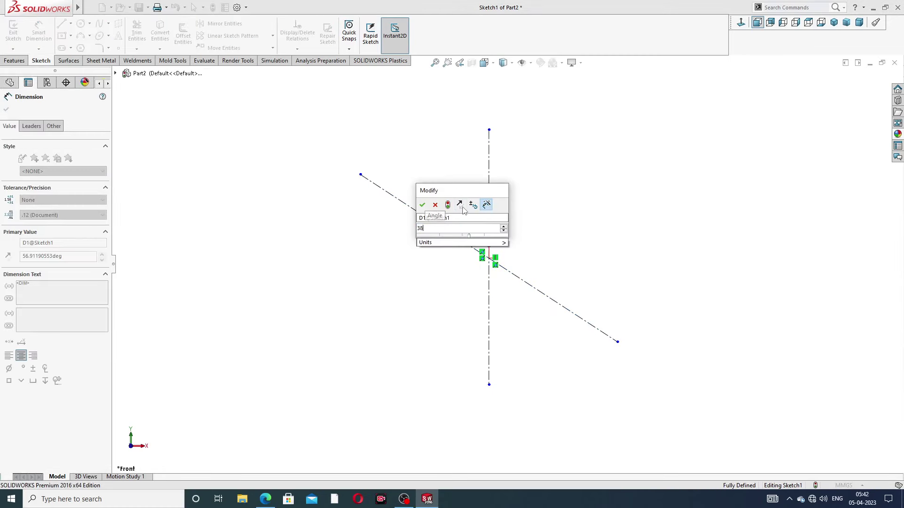
pyautogui.press('Return')
pyautogui.rightClick(556, 150)
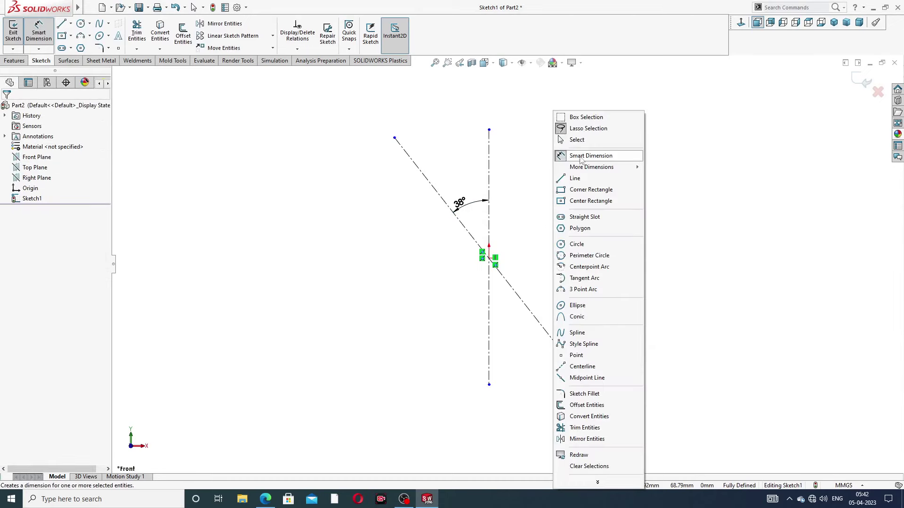
pyautogui.press('Escape')
pyautogui.click(467, 201)
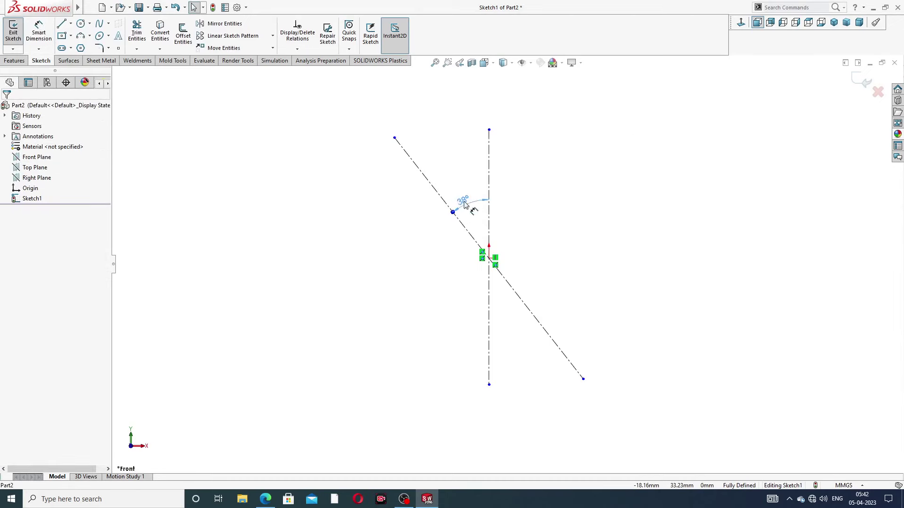
pyautogui.click(538, 189)
pyautogui.scroll(3, 499, 212)
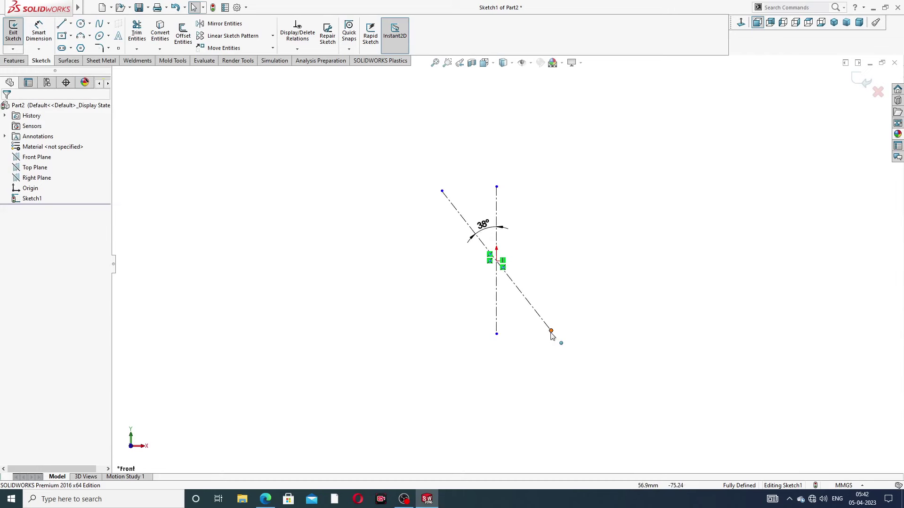
pyautogui.moveTo(551, 335); pyautogui.dragTo(546, 326)
pyautogui.click(568, 219)
# Draw a large circle centred on the origin.
pyautogui.click(81, 23)
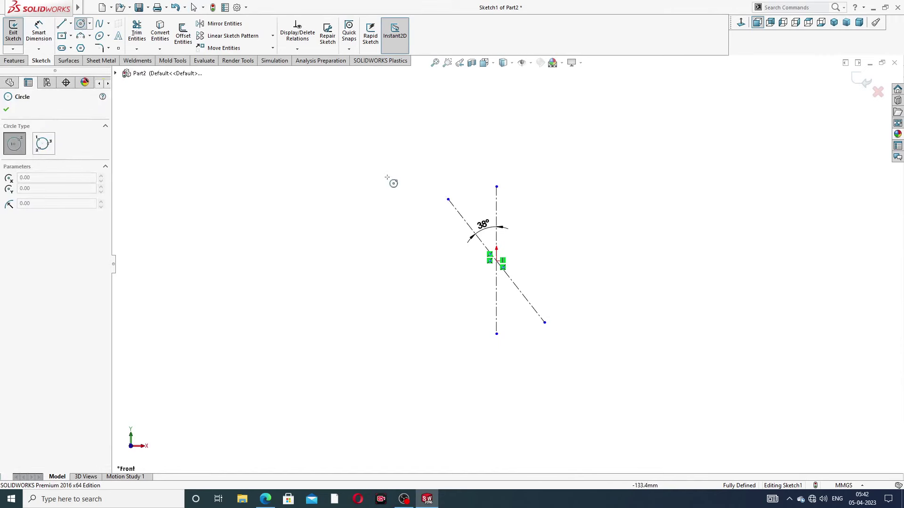
pyautogui.scroll(-1, 497, 239)
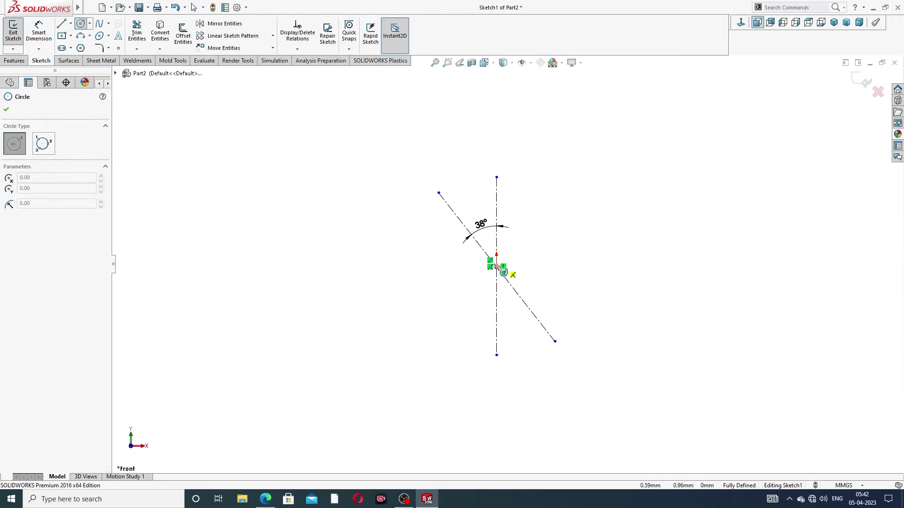
pyautogui.scroll(-3, 496, 267)
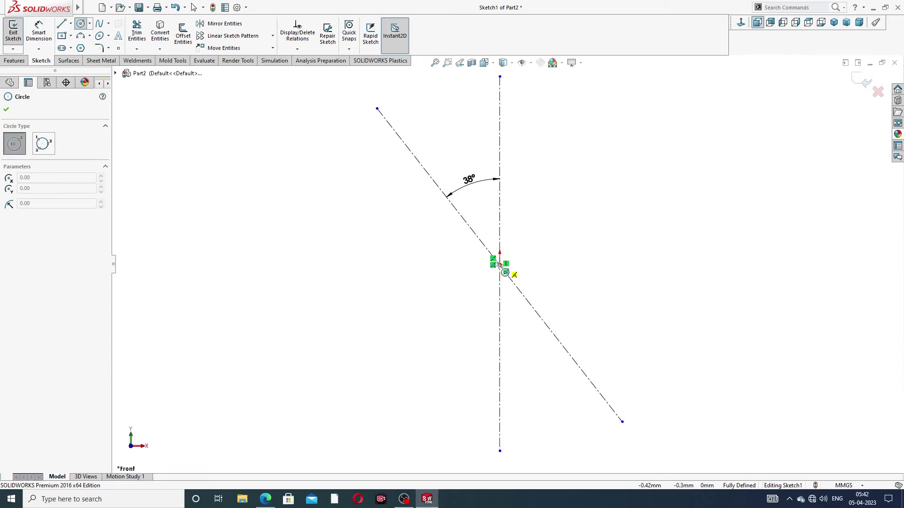
pyautogui.click(500, 264)
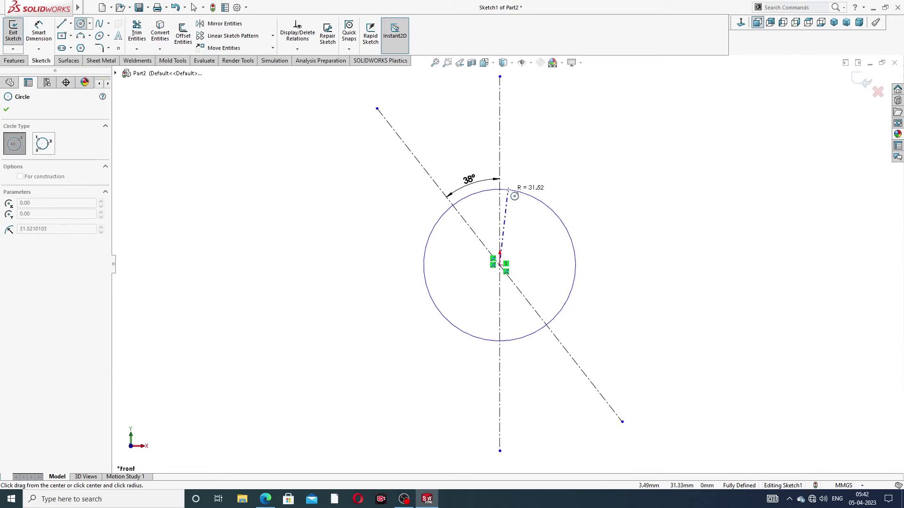
pyautogui.click(528, 182)
pyautogui.rightClick(541, 181)
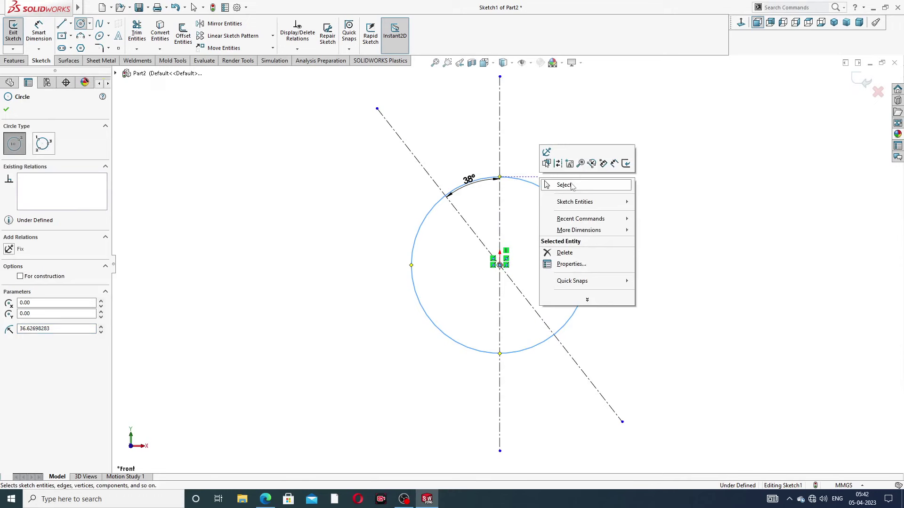
pyautogui.click(572, 185)
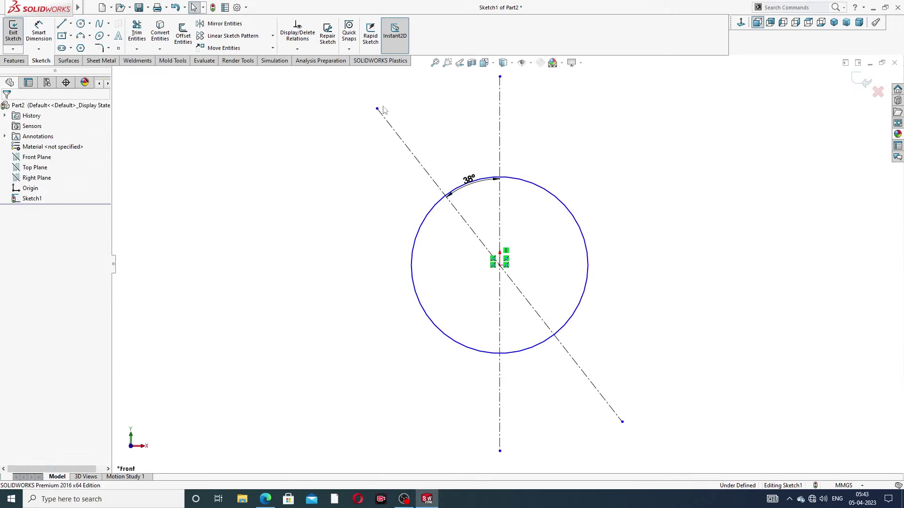
# Draw small circles at both ends of the diagonal line and fit the sketch.
pyautogui.click(80, 24)
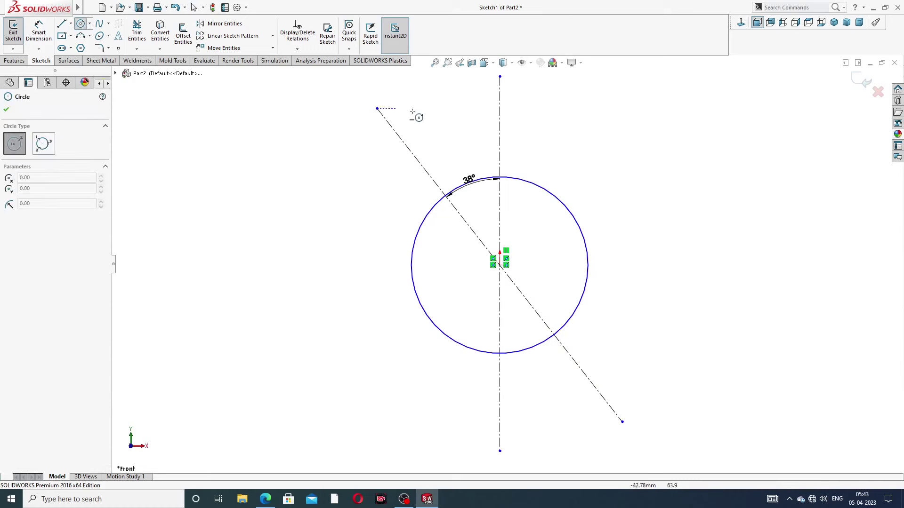
pyautogui.click(376, 109)
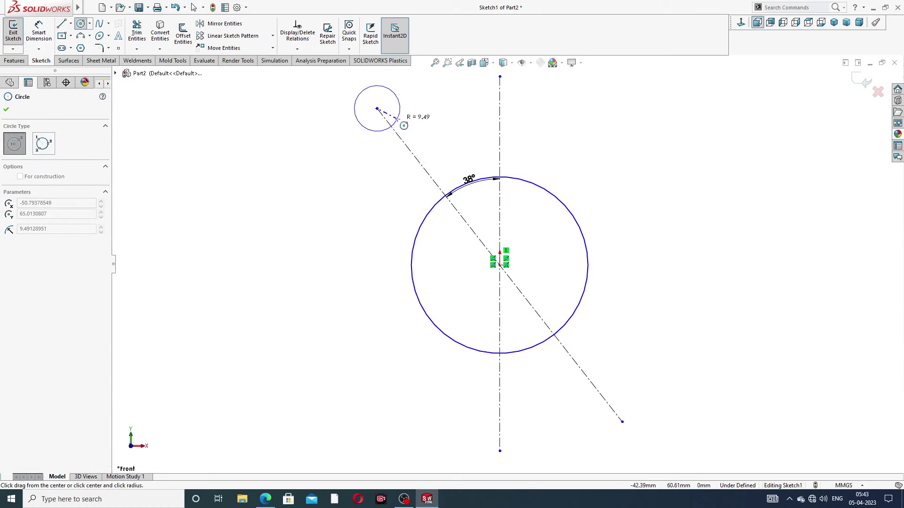
pyautogui.click(399, 115)
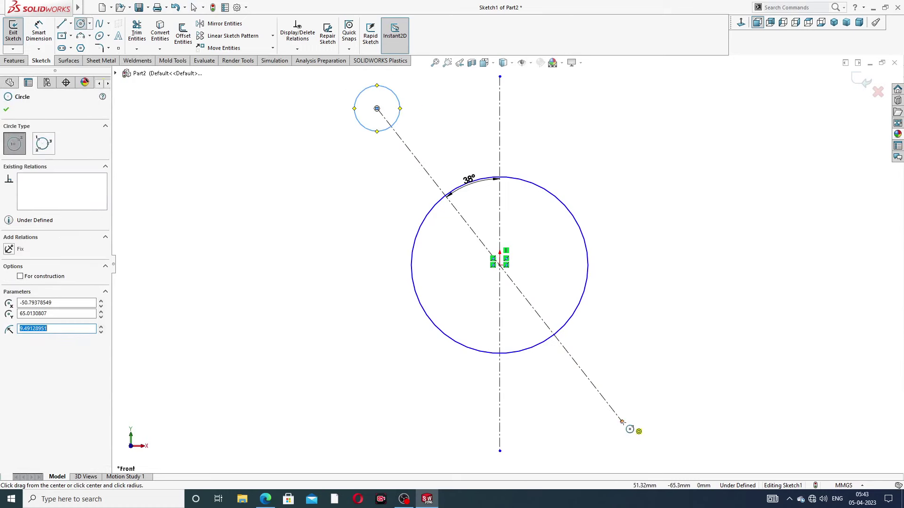
pyautogui.click(622, 422)
pyautogui.click(633, 395)
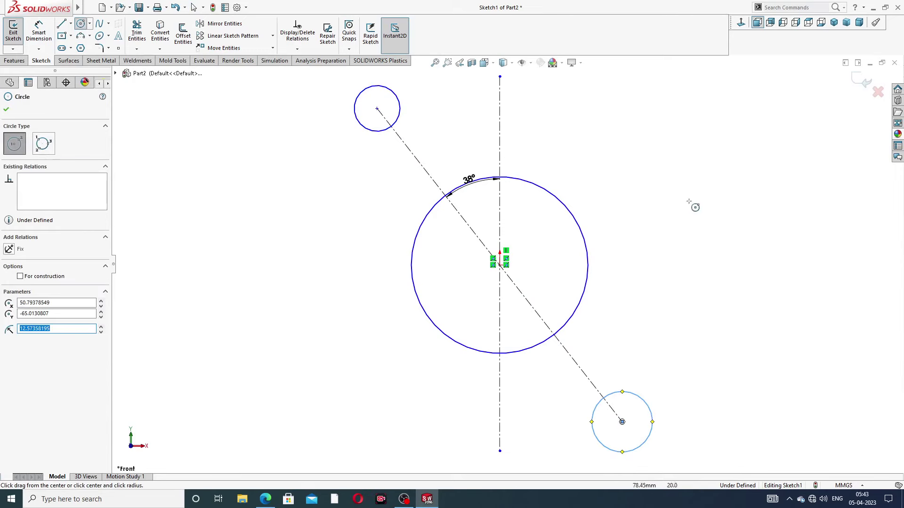
pyautogui.rightClick(687, 132)
pyautogui.click(701, 133)
pyautogui.press('f')
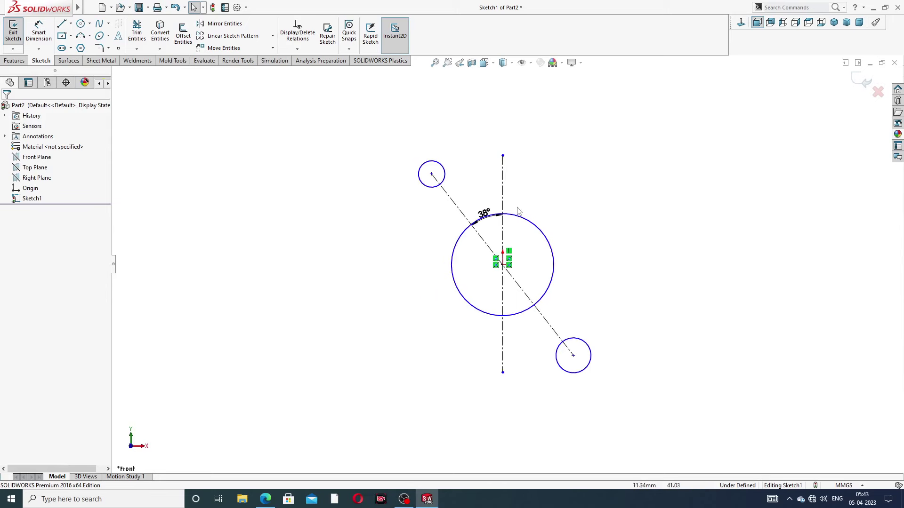
pyautogui.click(485, 195)
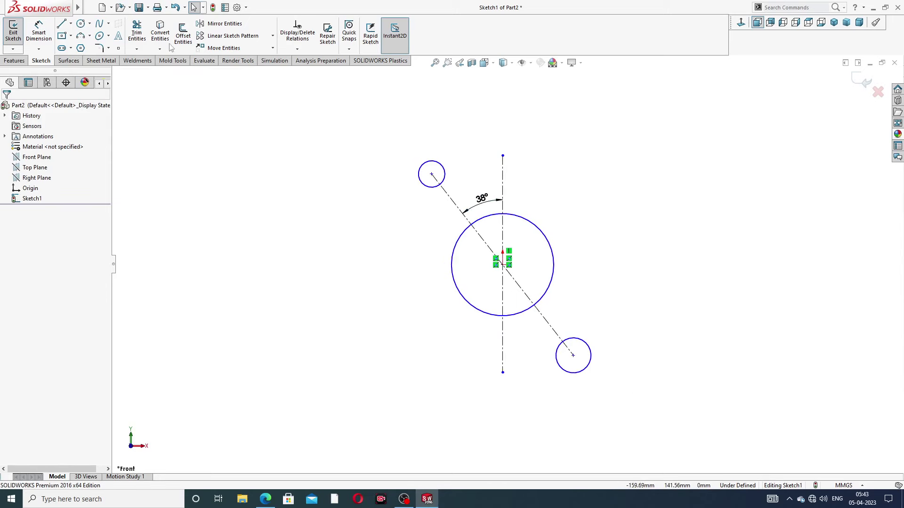
# Draw two lines from the upper small circle tangent to the large circle.
pyautogui.click(62, 24)
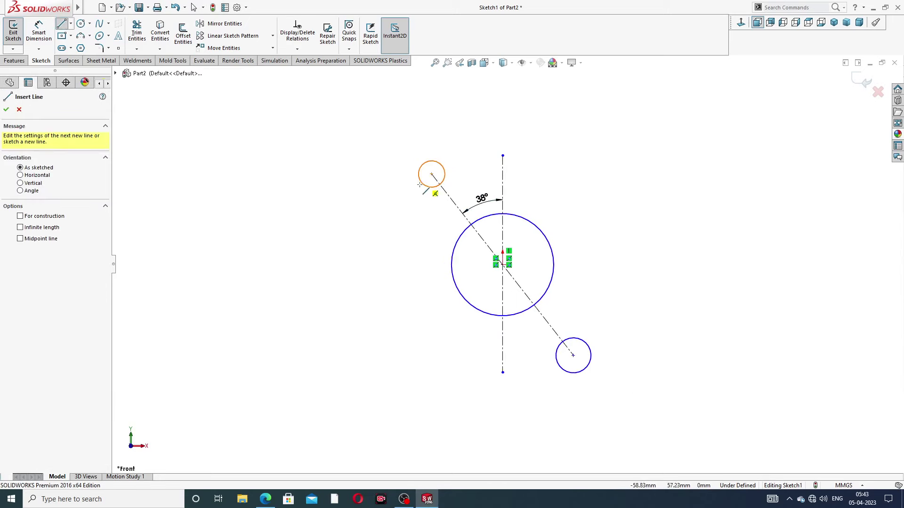
pyautogui.click(420, 181)
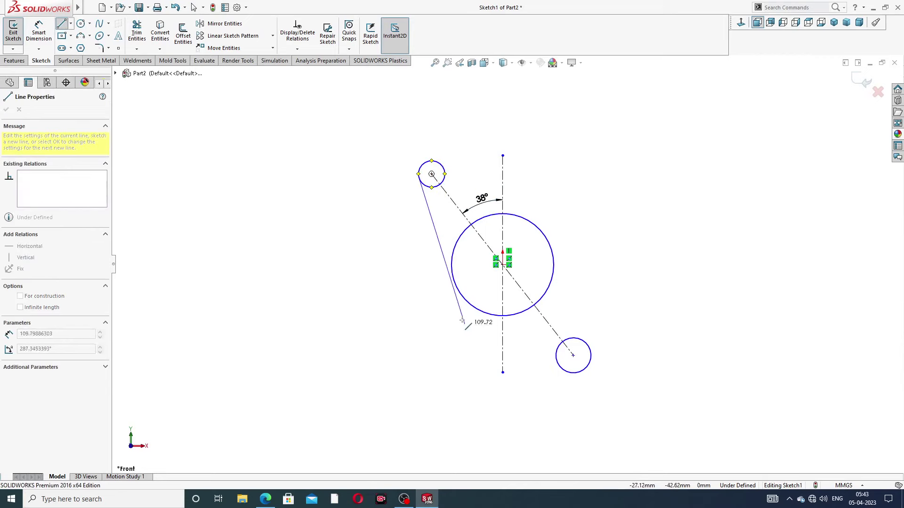
pyautogui.click(454, 282)
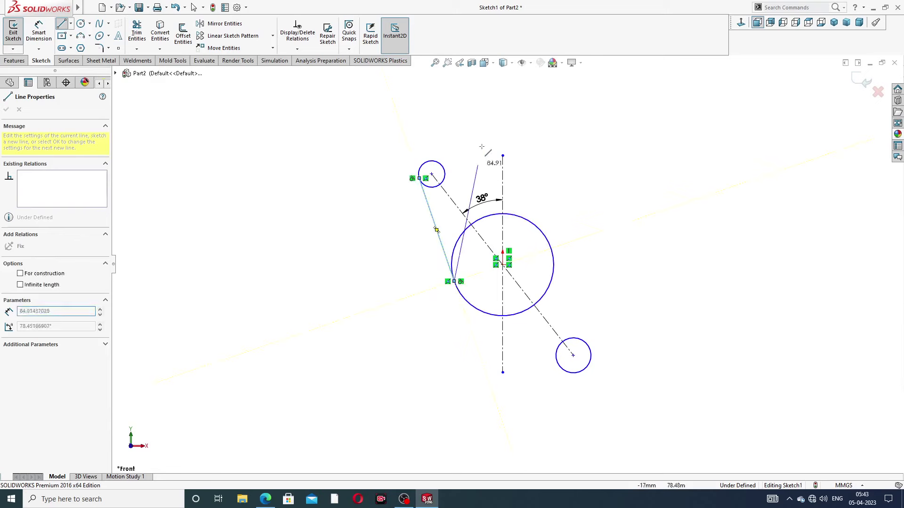
pyautogui.rightClick(483, 139)
pyautogui.click(516, 149)
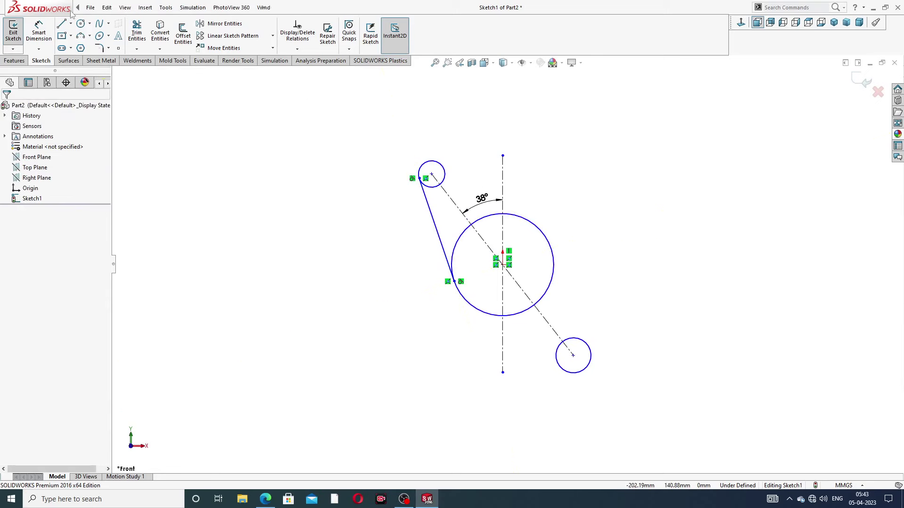
pyautogui.click(62, 24)
pyautogui.scroll(-2, 560, 224)
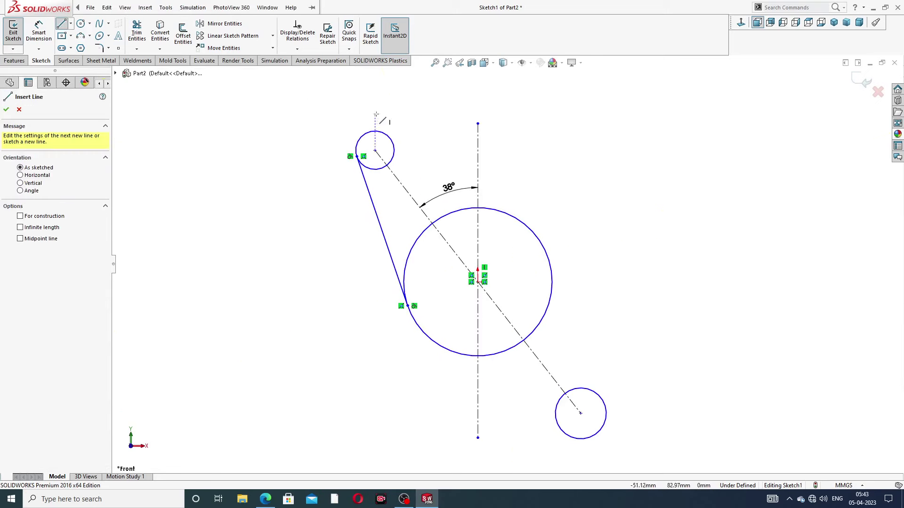
pyautogui.click(388, 135)
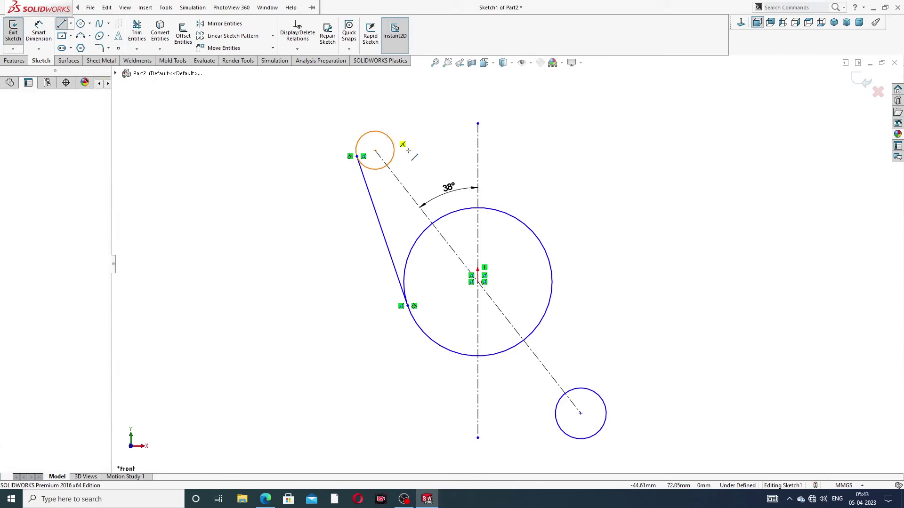
pyautogui.click(522, 225)
pyautogui.rightClick(568, 150)
pyautogui.click(584, 187)
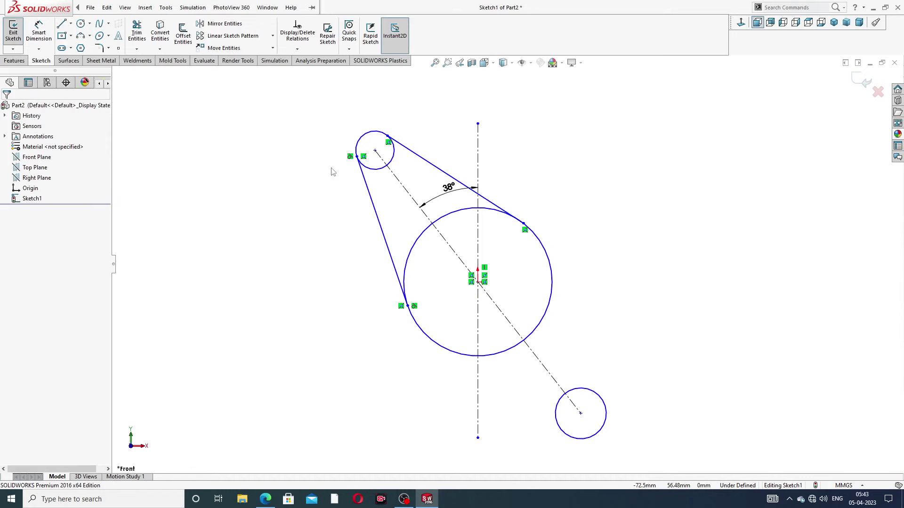
# Draw two lines from the large circle tangent to the lower small circle.
pyautogui.click(63, 26)
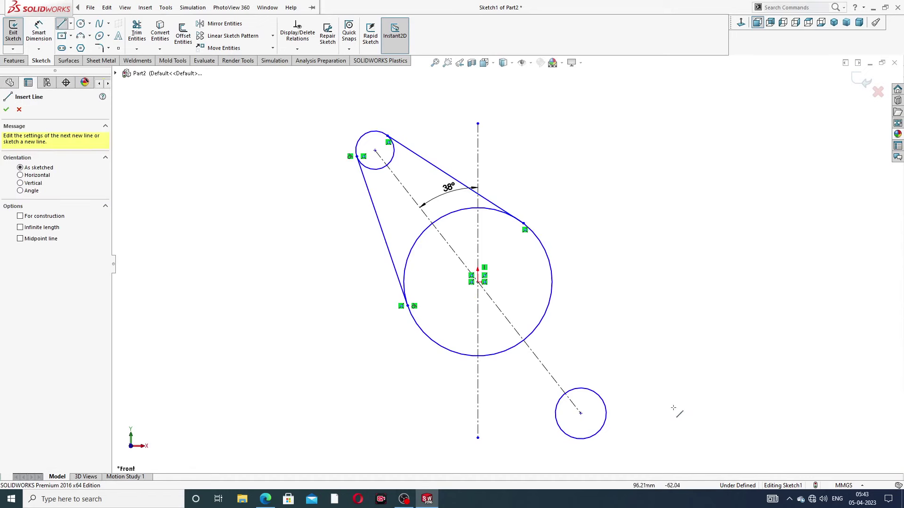
pyautogui.click(551, 260)
pyautogui.click(605, 404)
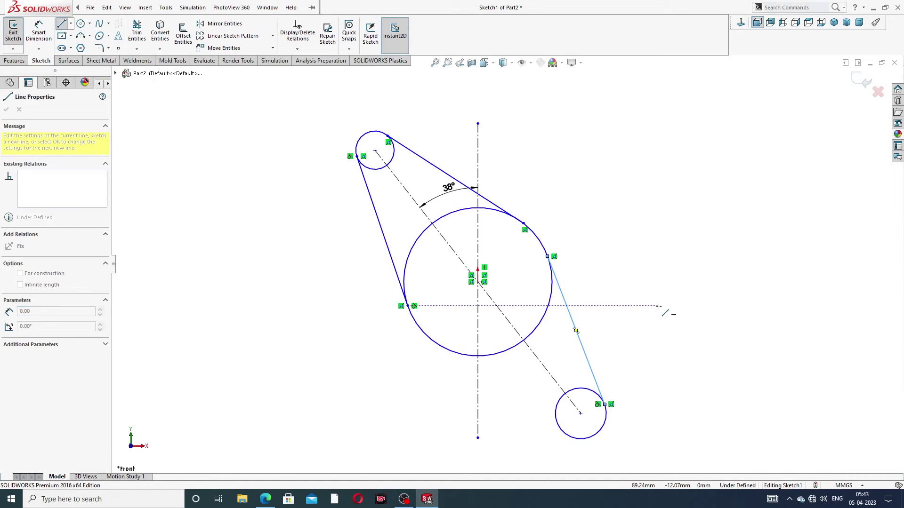
pyautogui.rightClick(661, 306)
pyautogui.click(683, 316)
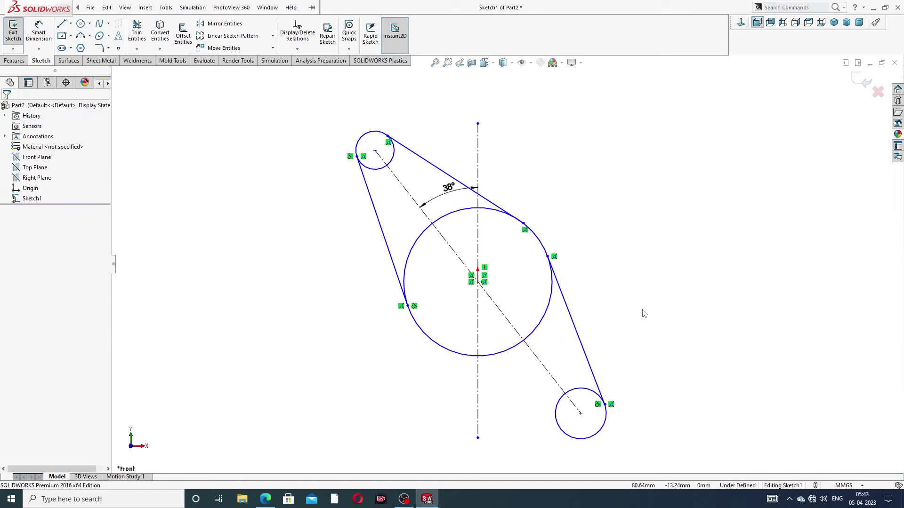
pyautogui.click(61, 24)
pyautogui.click(441, 349)
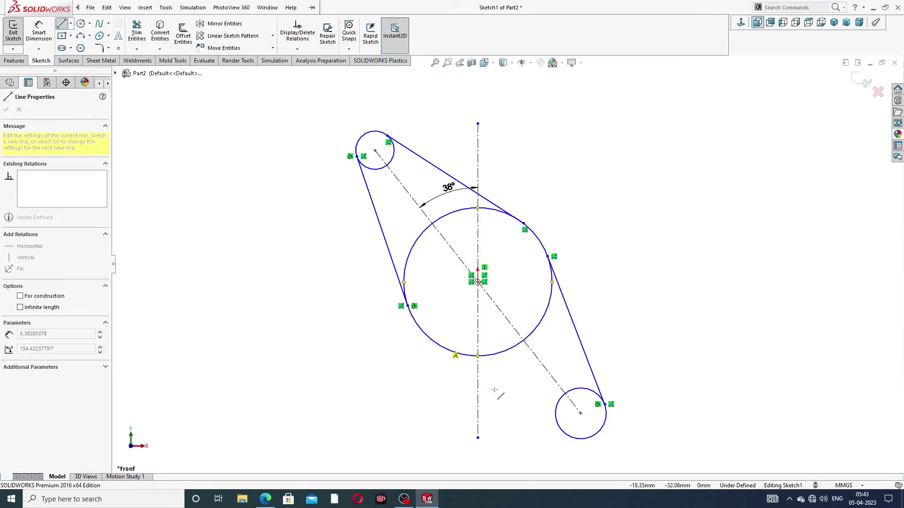
pyautogui.click(567, 436)
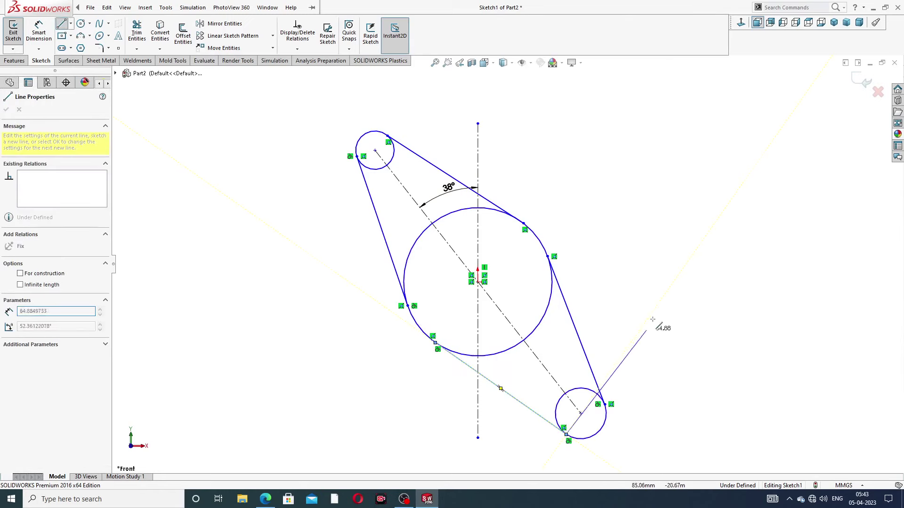
pyautogui.rightClick(655, 283)
pyautogui.click(674, 321)
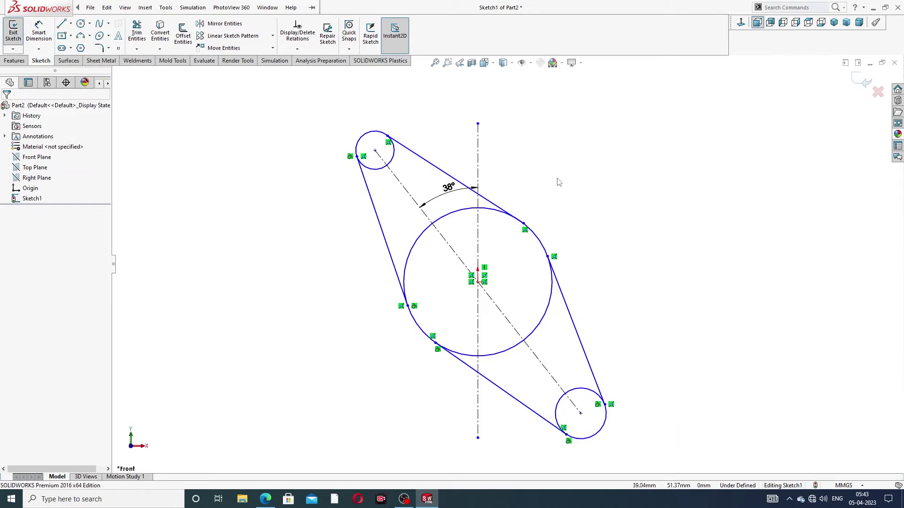
pyautogui.click(266, 499)
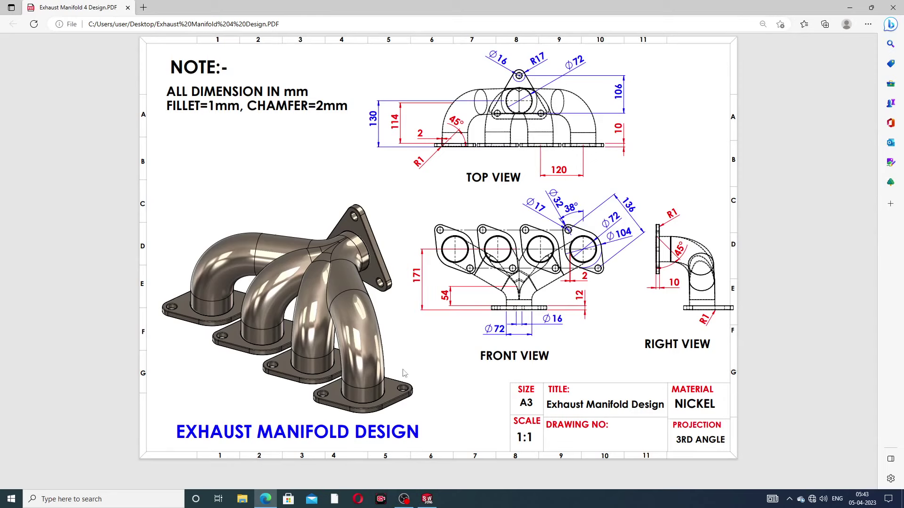
pyautogui.click(265, 504)
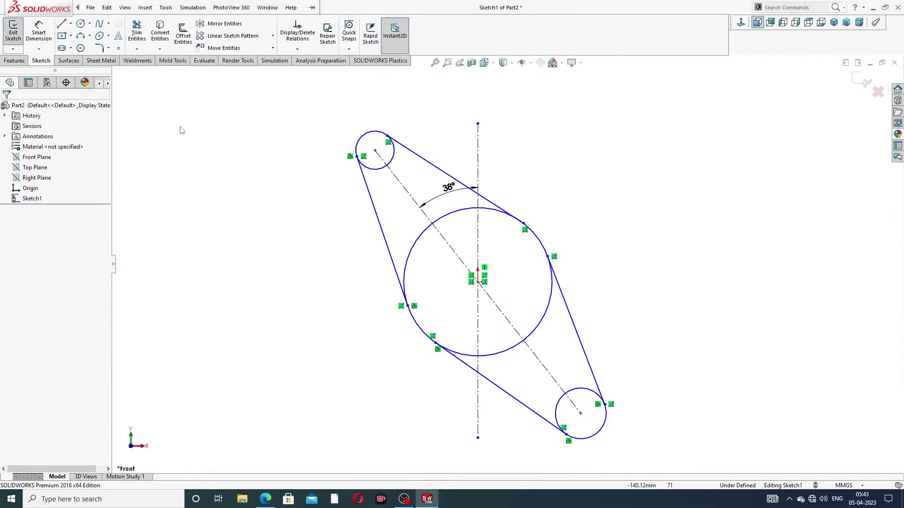
# Dimension the distance between the small circles' centres to 104 mm.
pyautogui.click(35, 42)
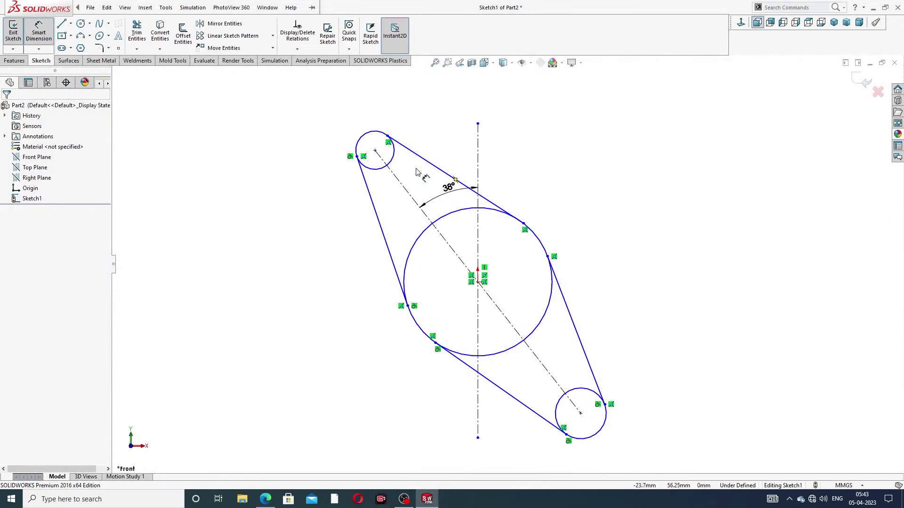
pyautogui.click(376, 152)
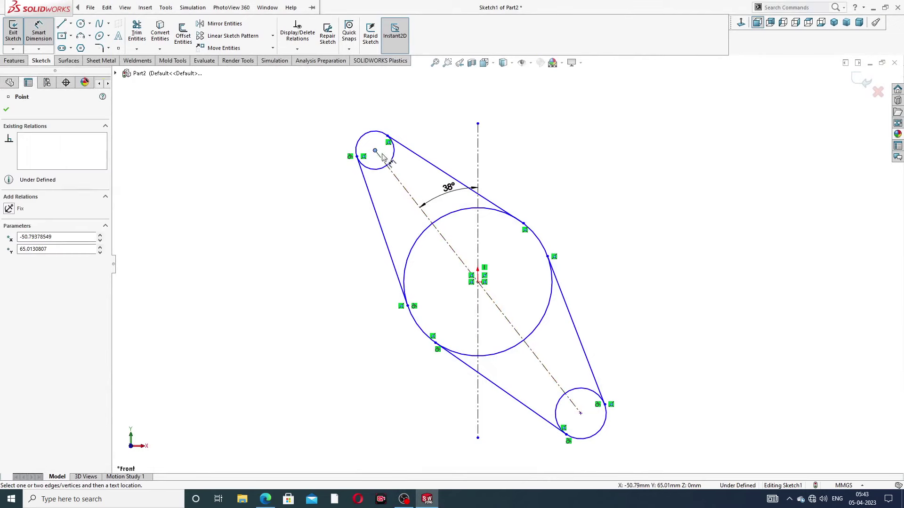
pyautogui.click(581, 414)
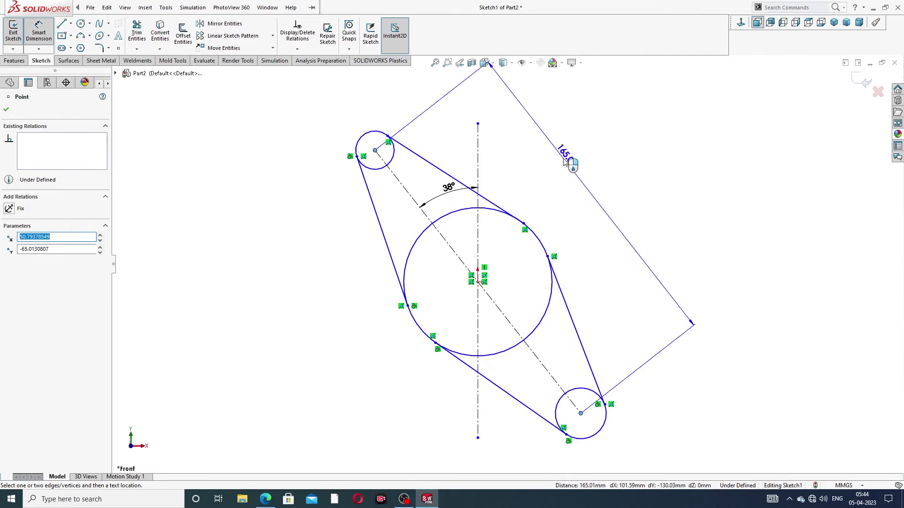
pyautogui.click(565, 162)
pyautogui.write('10')
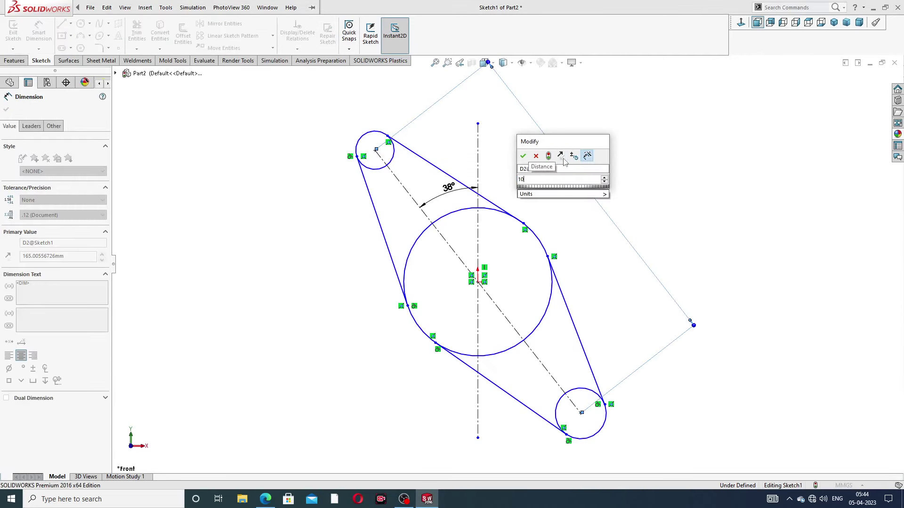
pyautogui.write('4')
pyautogui.press('Return')
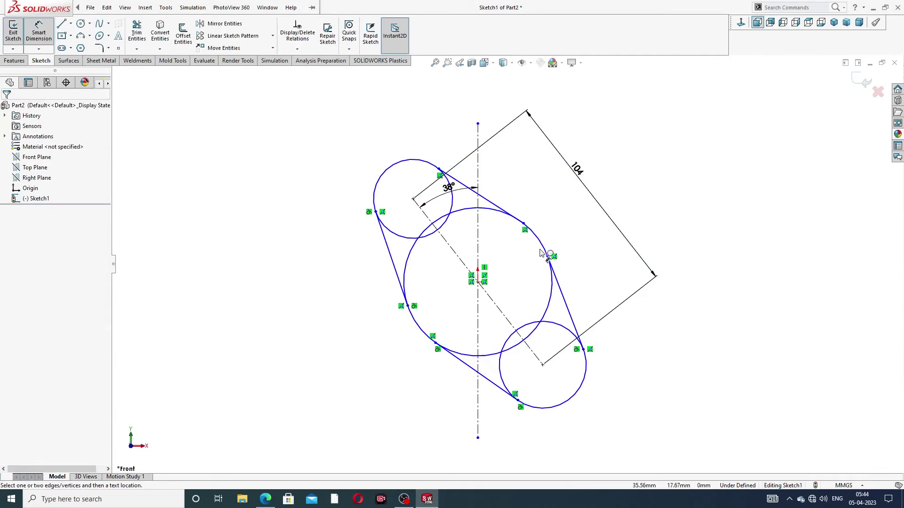
pyautogui.scroll(-2, 541, 253)
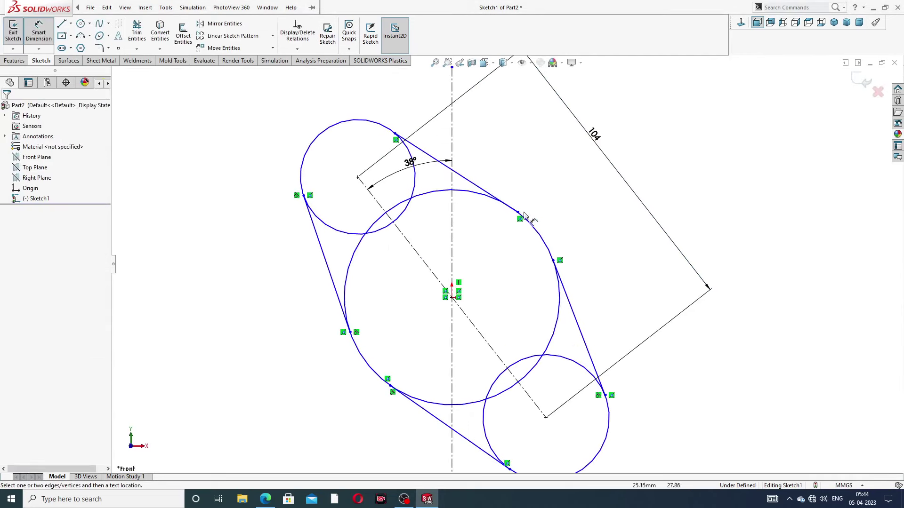
# Dimension the upper small circle to Ø32 and the large circle to Ø104.
pyautogui.click(331, 128)
pyautogui.click(258, 117)
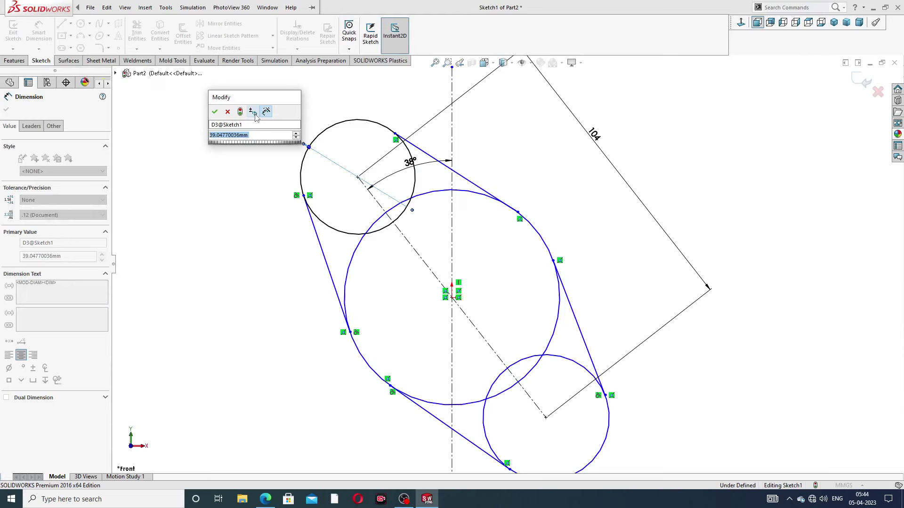
pyautogui.write('32')
pyautogui.press('Return')
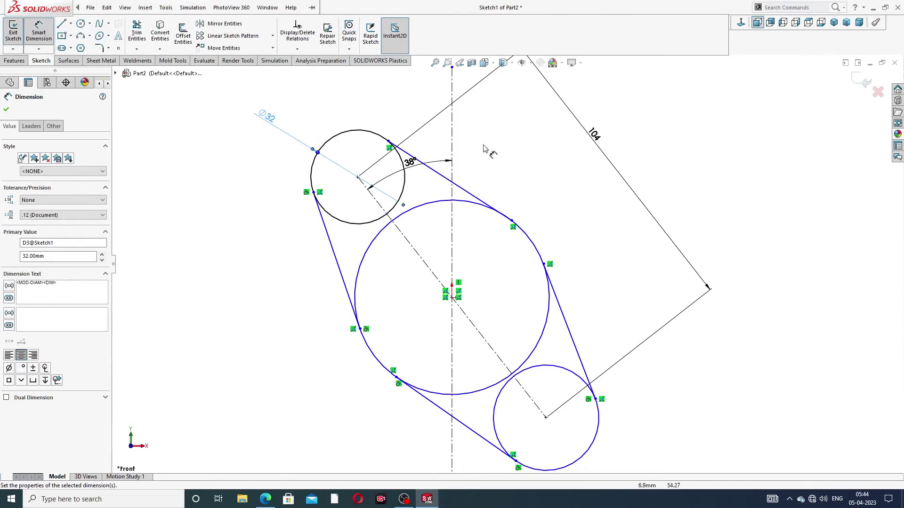
pyautogui.click(487, 208)
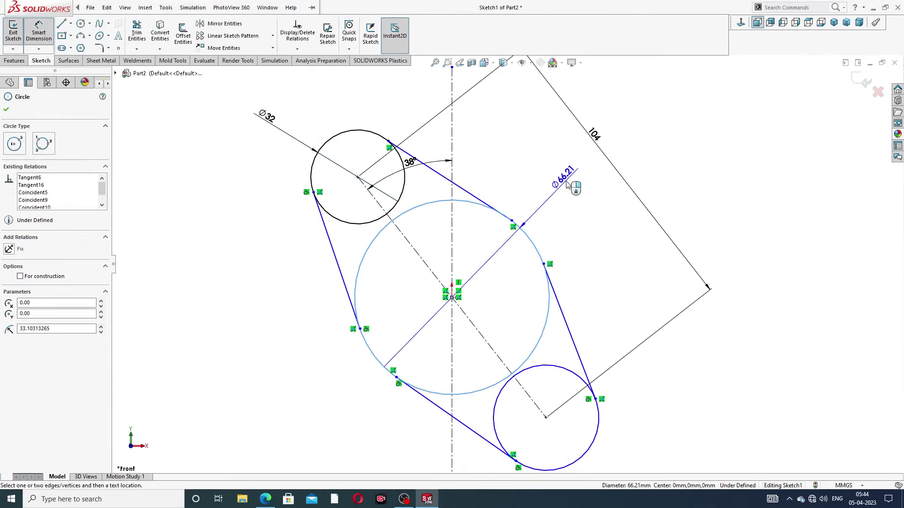
pyautogui.click(567, 185)
pyautogui.write('104')
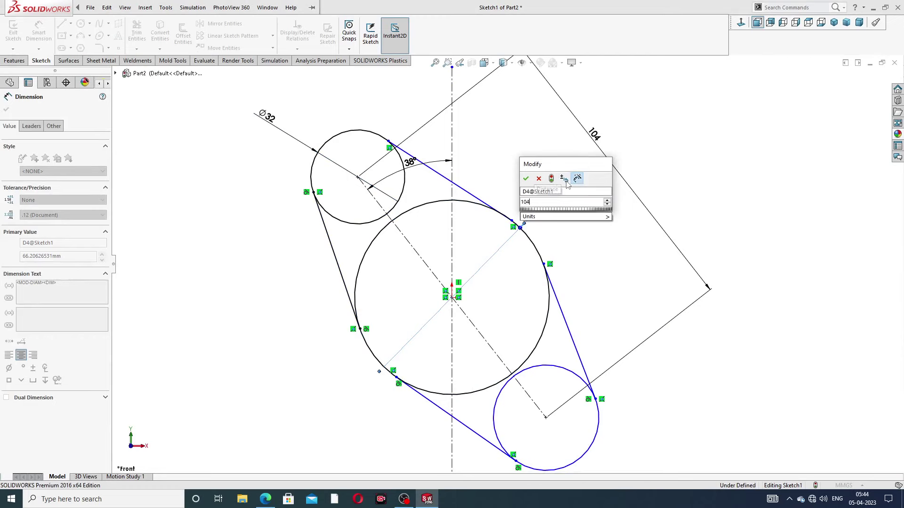
pyautogui.press('Return')
pyautogui.rightClick(705, 145)
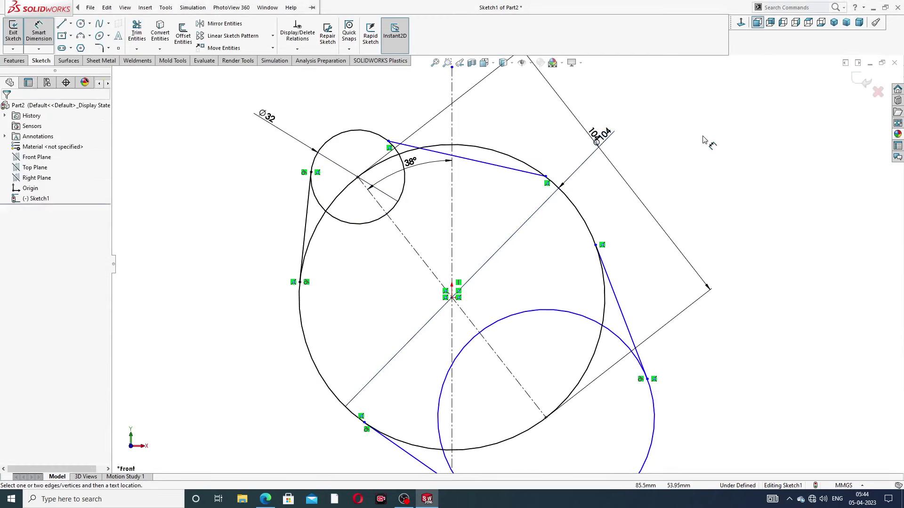
pyautogui.click(723, 140)
pyautogui.scroll(3, 507, 262)
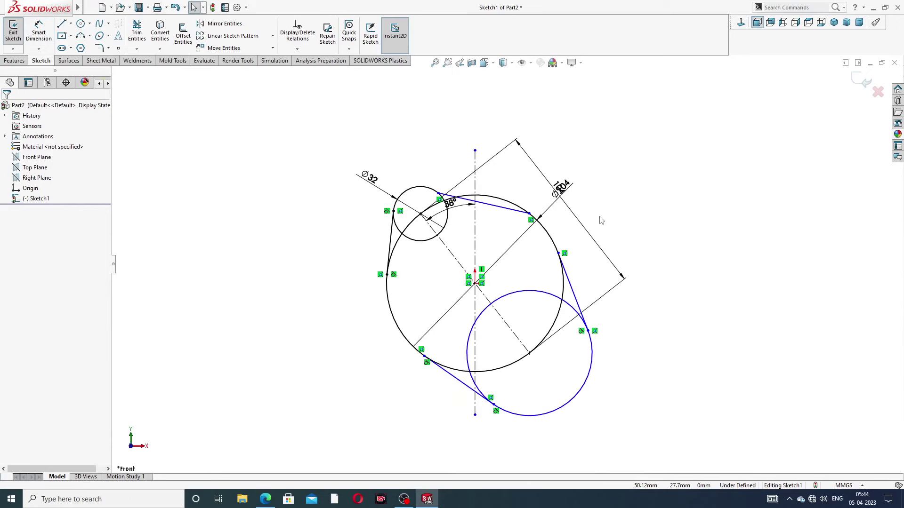
# Make the lower small circle equal to the Ø32 upper circle.
pyautogui.click(449, 224)
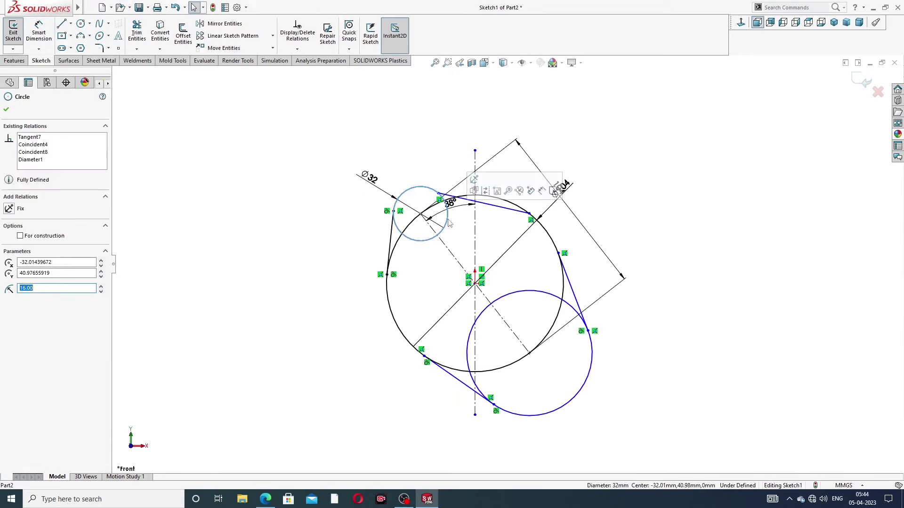
pyautogui.keyDown('ctrl'); pyautogui.click(545, 295); pyautogui.keyUp('ctrl')
pyautogui.click(604, 251)
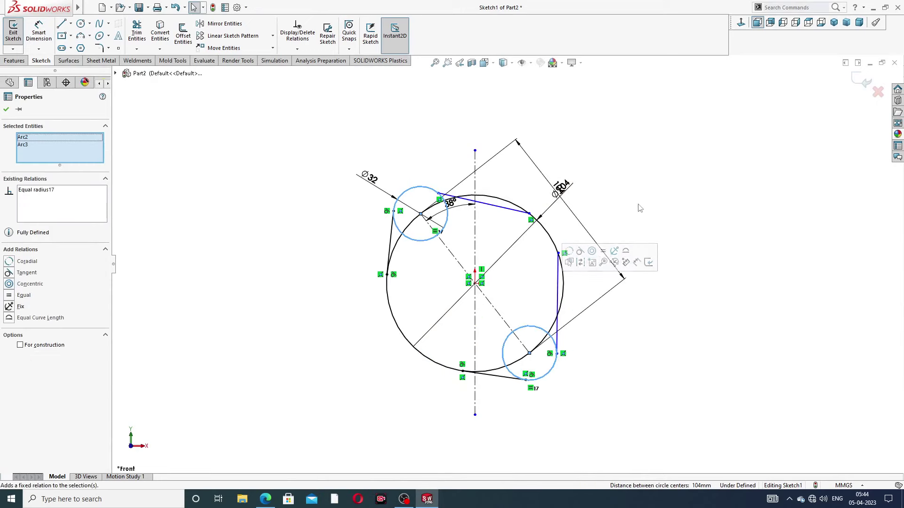
pyautogui.click(641, 197)
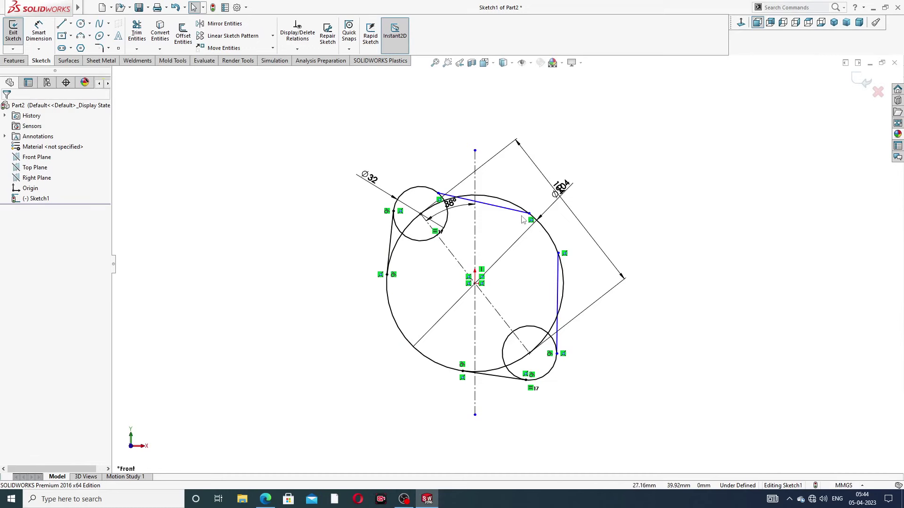
pyautogui.scroll(-2, 480, 181)
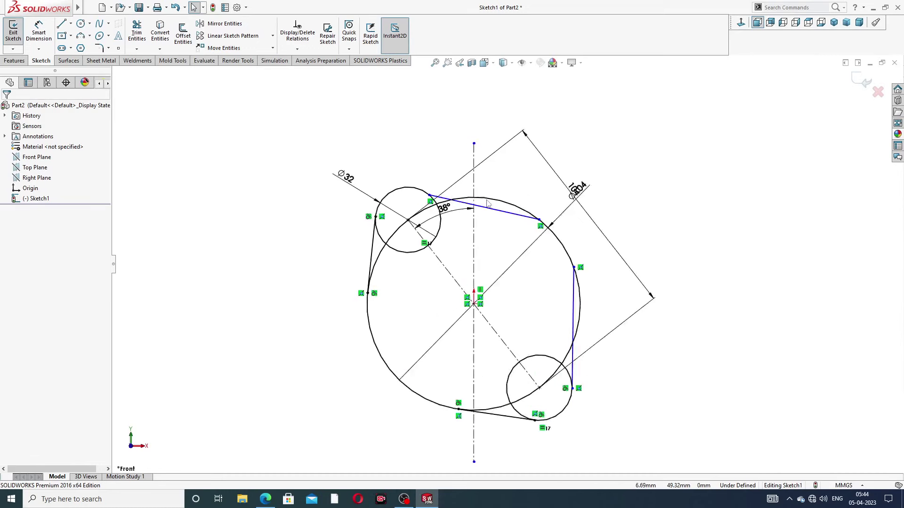
pyautogui.scroll(-2, 481, 181)
pyautogui.click(422, 205)
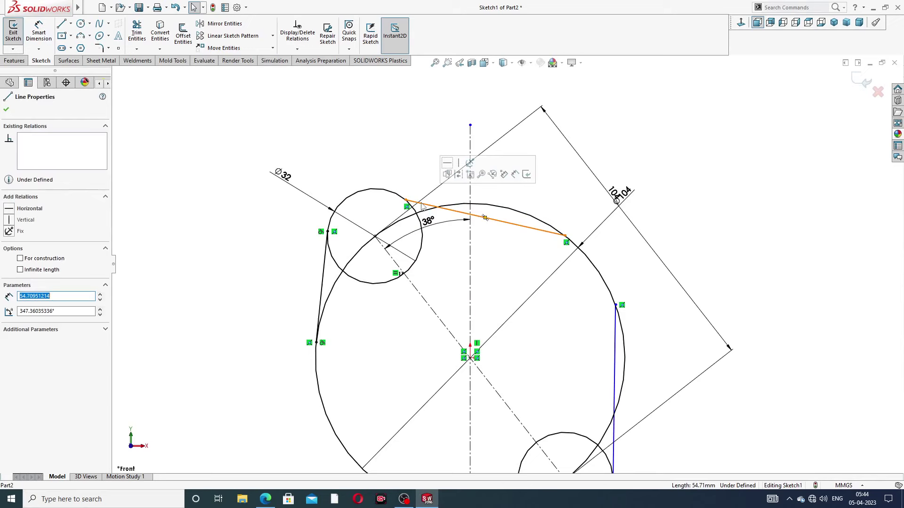
pyautogui.press('Escape')
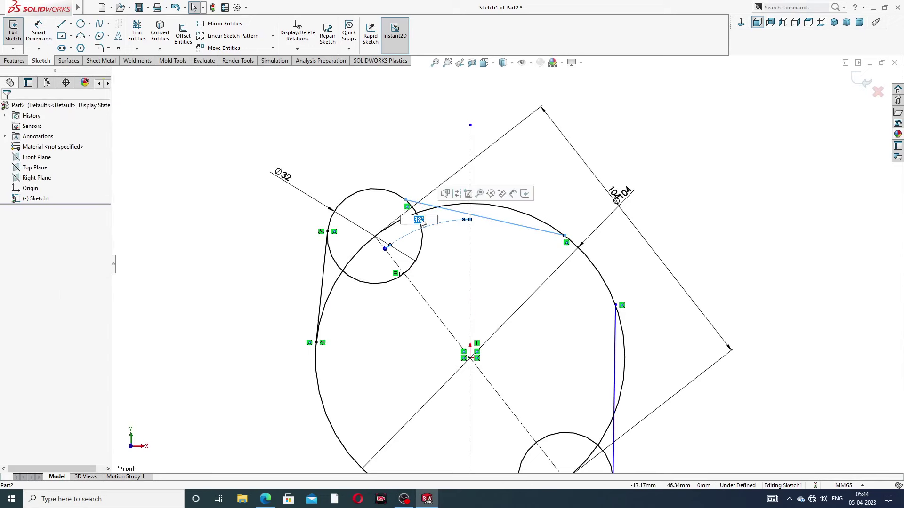
pyautogui.scroll(-3, 424, 241)
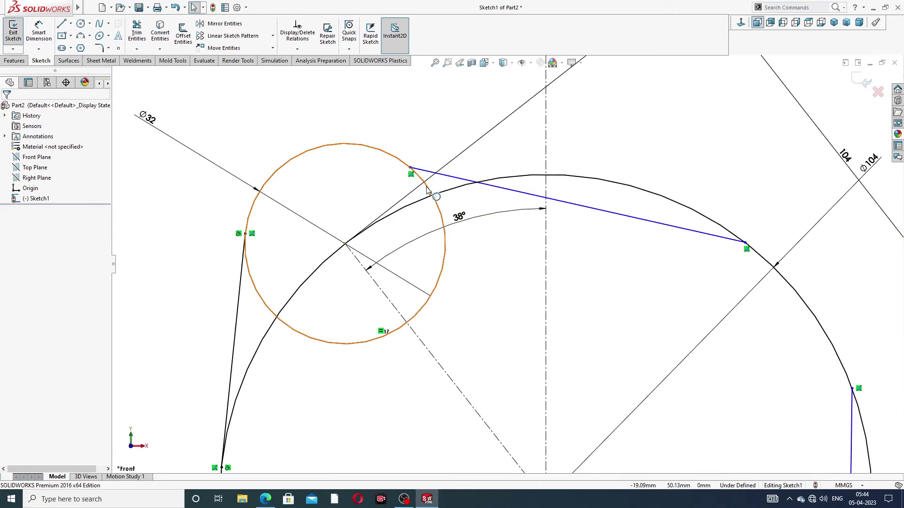
# Make the top line tangent to the small circle and the upper line tangent to the large arc.
pyautogui.click(428, 189)
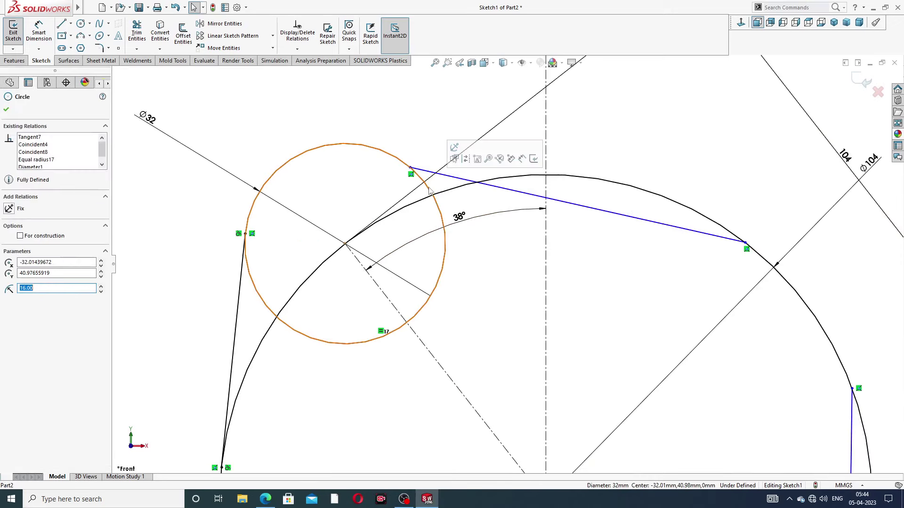
pyautogui.keyDown('ctrl'); pyautogui.click(460, 179); pyautogui.keyUp('ctrl')
pyautogui.click(483, 138)
pyautogui.press('Escape')
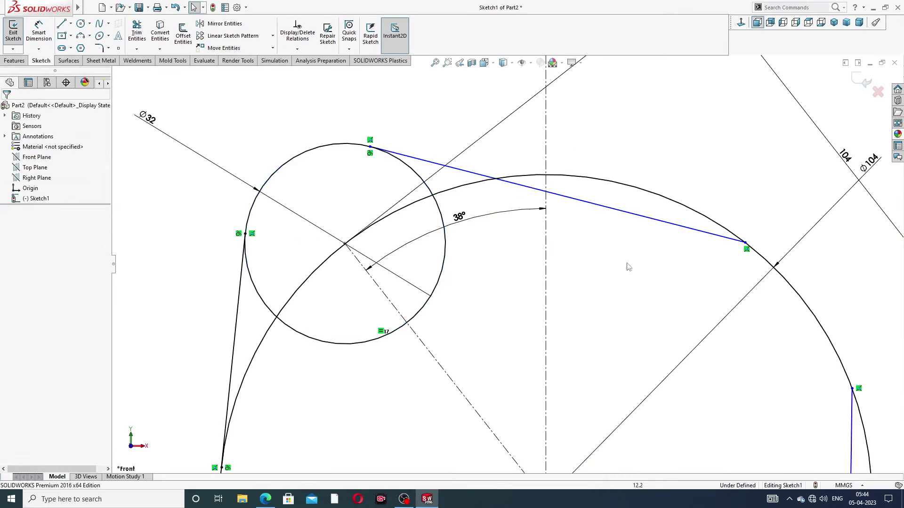
pyautogui.click(712, 234)
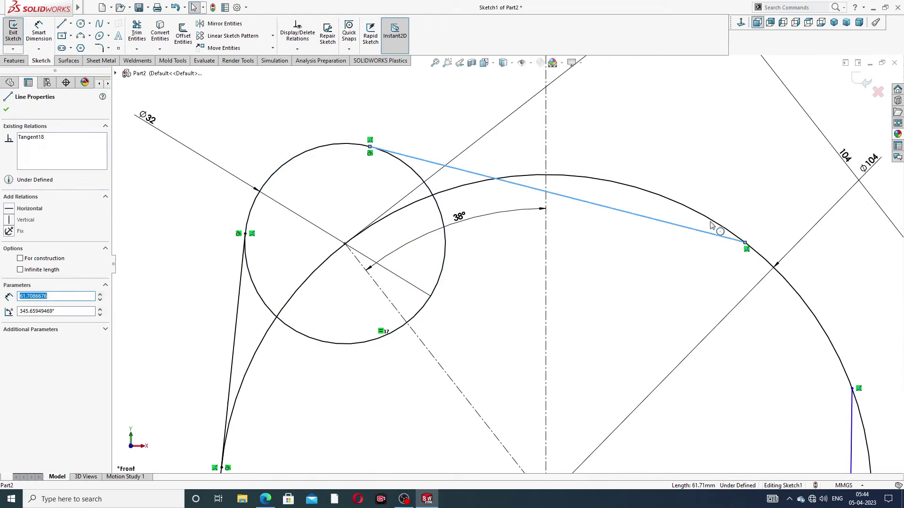
pyautogui.keyDown('ctrl'); pyautogui.click(712, 224); pyautogui.keyUp('ctrl')
pyautogui.click(737, 190)
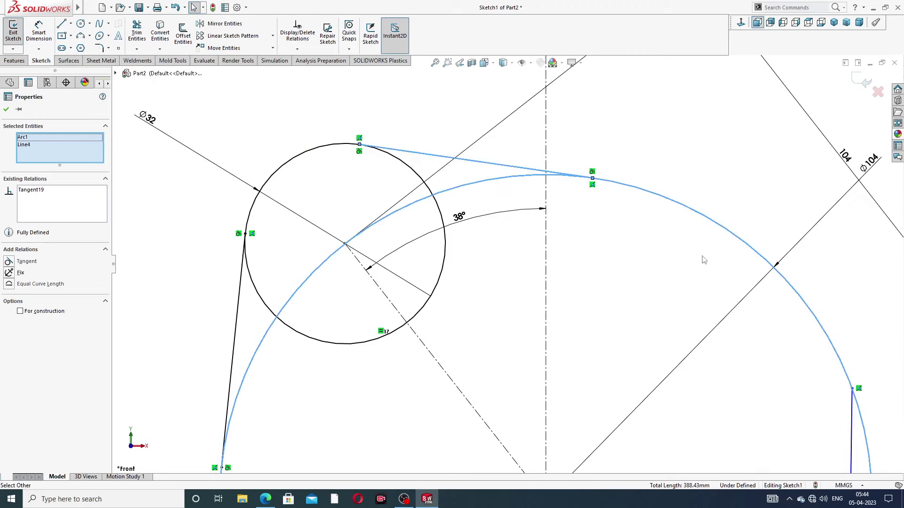
pyautogui.scroll(3, 683, 283)
pyautogui.scroll(1, 678, 291)
pyautogui.scroll(1, 659, 353)
pyautogui.press('Escape')
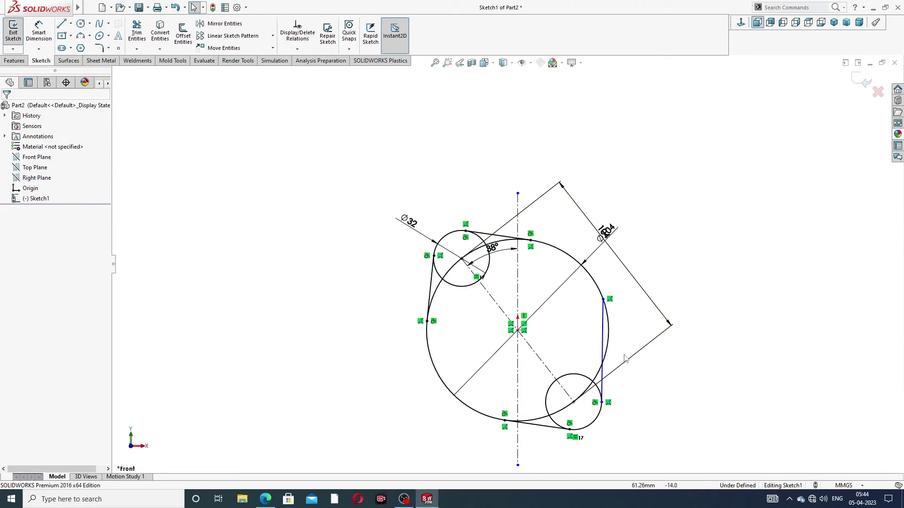
# Make the right connecting line tangent to the Ø104 circle, fully defining the sketch.
pyautogui.scroll(1, 607, 339)
pyautogui.click(575, 306)
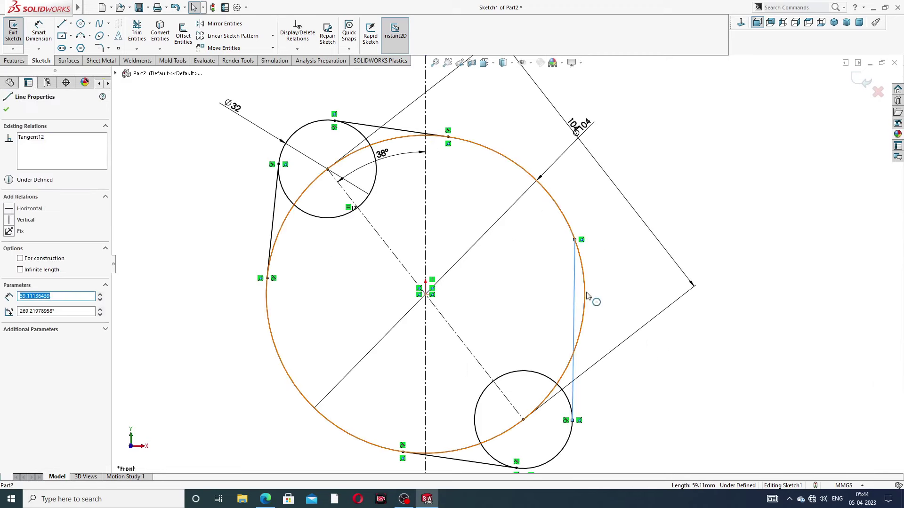
pyautogui.keyDown('ctrl'); pyautogui.click(585, 295); pyautogui.keyUp('ctrl')
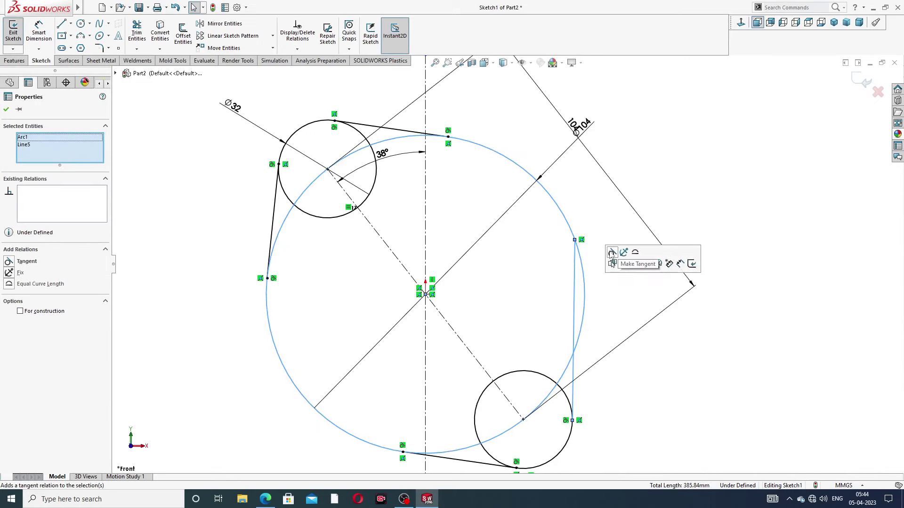
pyautogui.click(612, 254)
pyautogui.press('Escape')
pyautogui.scroll(3, 612, 344)
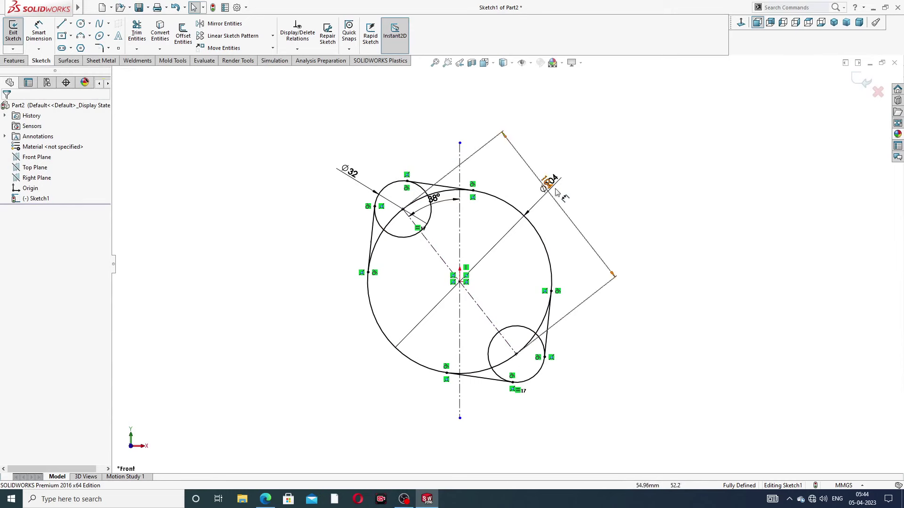
# Move the Ø104 label and change the small circles' 104 mm spacing to 136.
pyautogui.moveTo(549, 185); pyautogui.dragTo(555, 175)
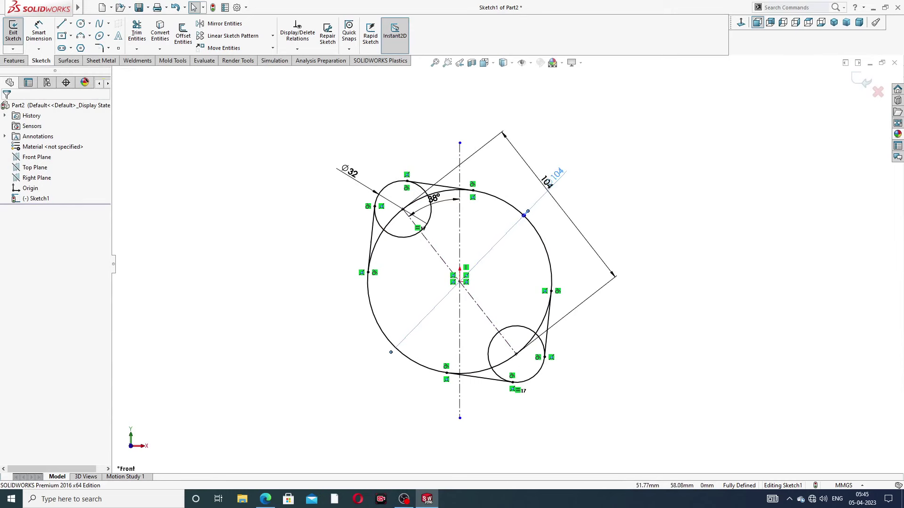
pyautogui.click(560, 200)
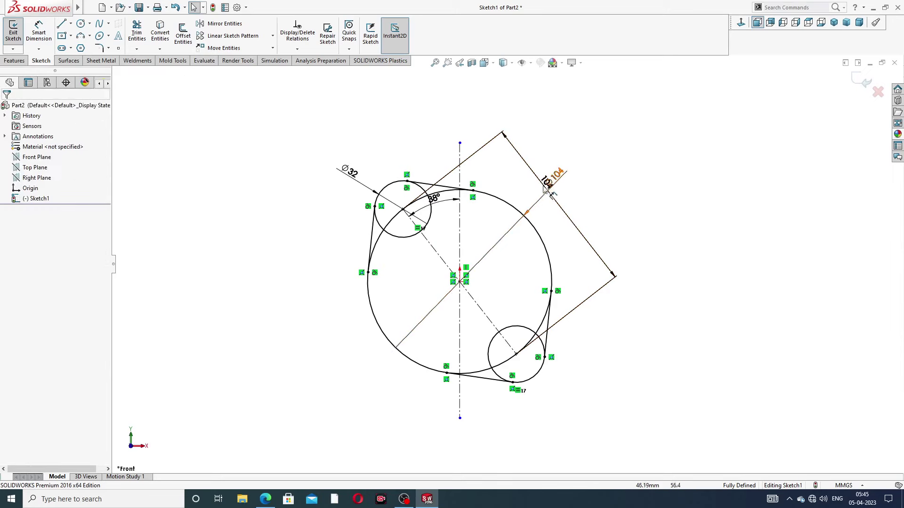
pyautogui.click(580, 207)
pyautogui.moveTo(580, 207); pyautogui.dragTo(585, 157)
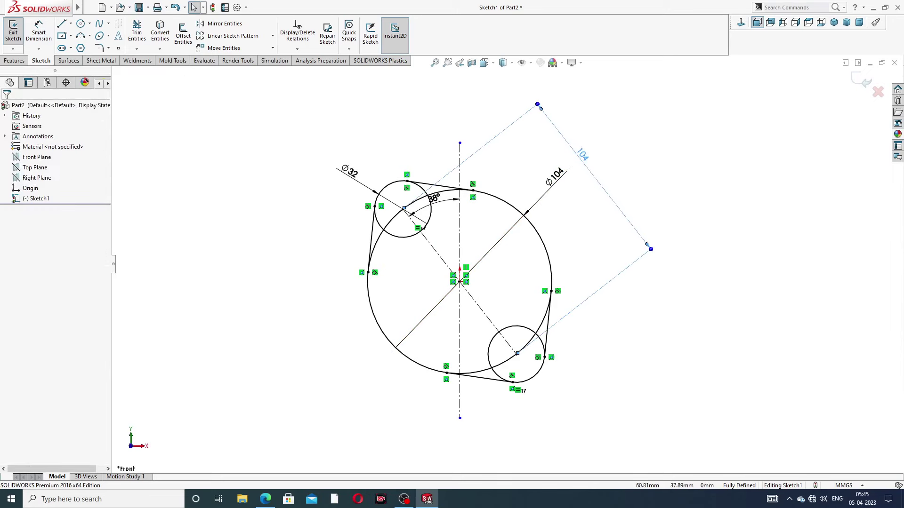
pyautogui.click(585, 155)
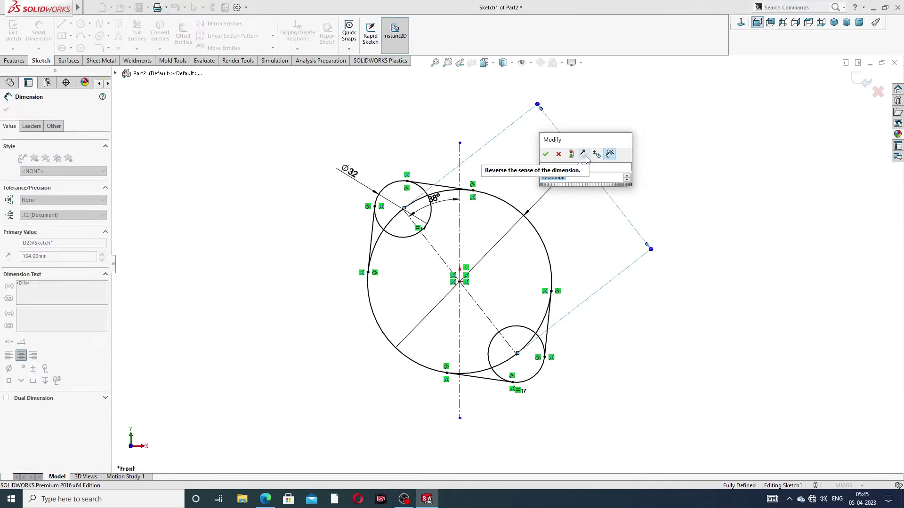
pyautogui.write('136')
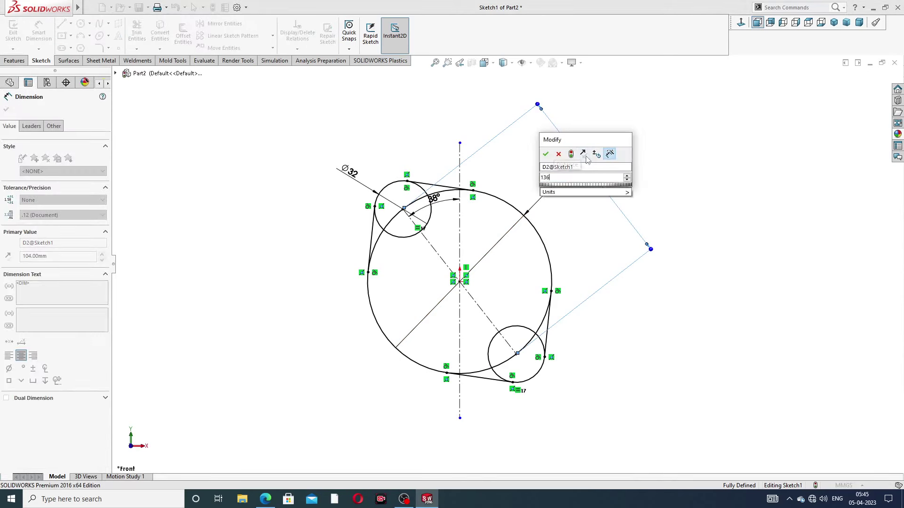
pyautogui.press('Return')
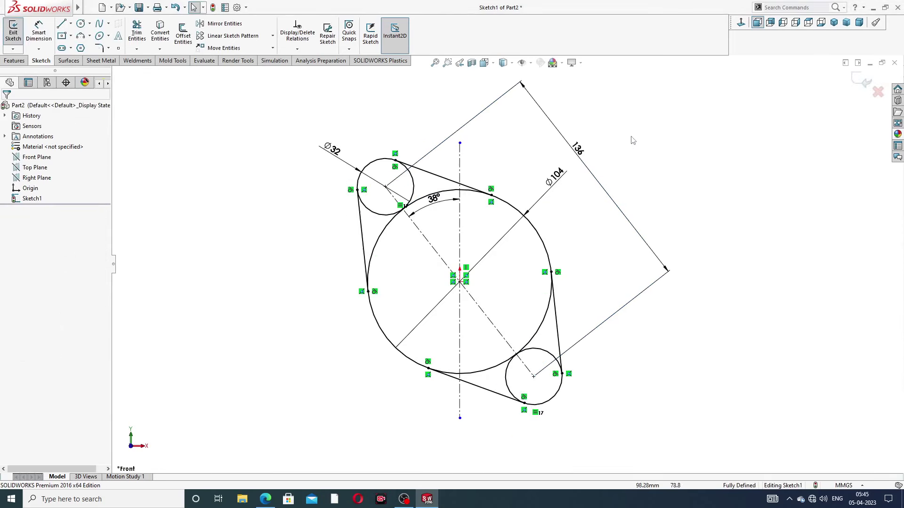
# Reposition the 136 and 38° dimension labels neatly.
pyautogui.moveTo(583, 149)
pyautogui.mouseDown()
pyautogui.moveTo(590, 157)
pyautogui.moveTo(557, 196)
pyautogui.mouseUp()
pyautogui.click(604, 162)
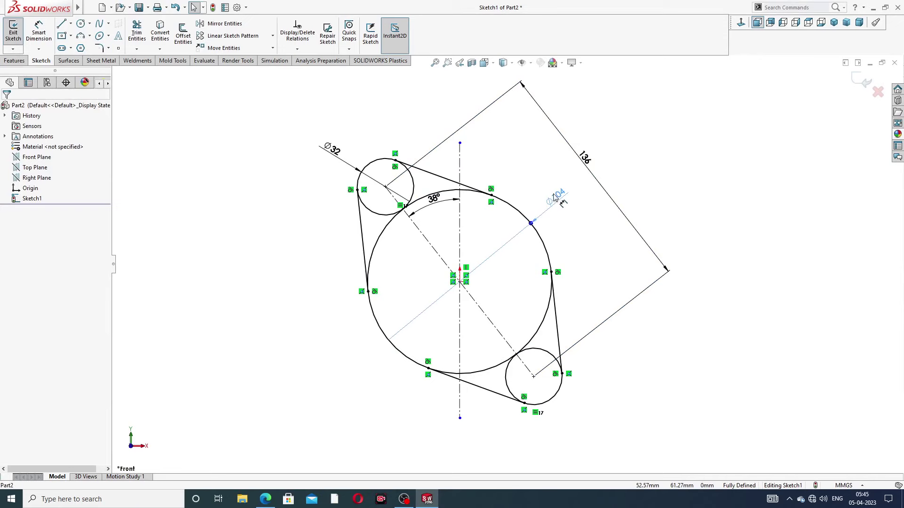
pyautogui.click(631, 166)
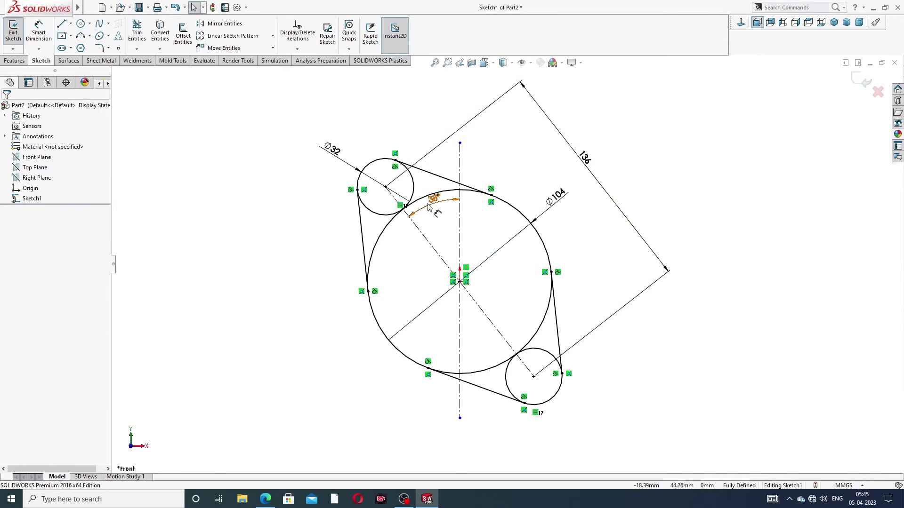
pyautogui.moveTo(434, 200); pyautogui.dragTo(440, 207)
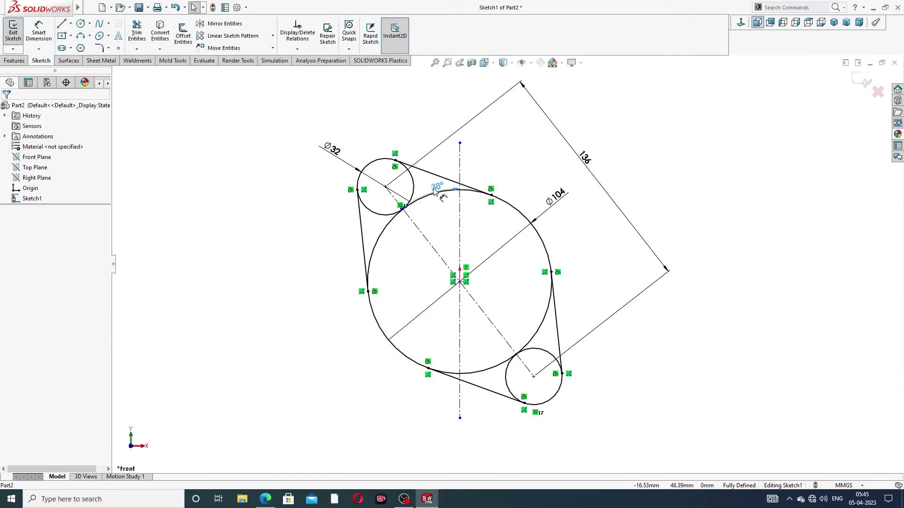
pyautogui.click(682, 154)
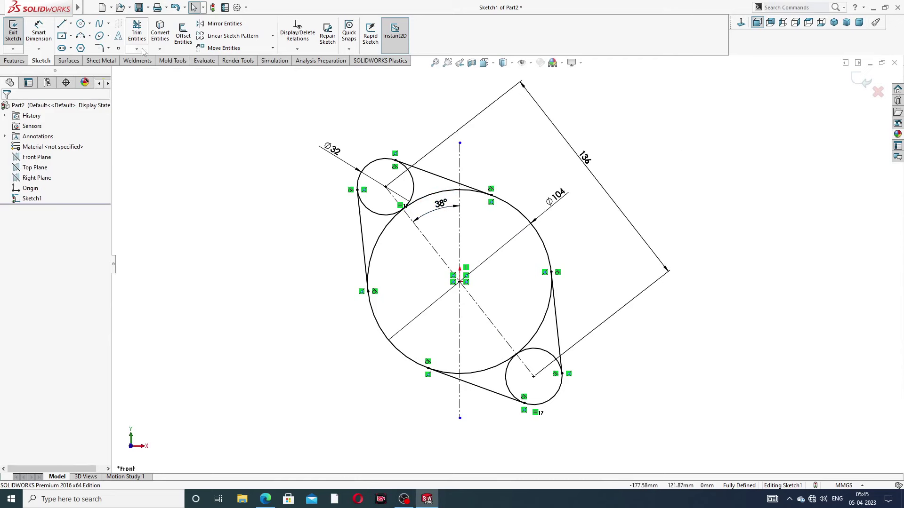
# Power-trim the inner arcs between the tangent lines and the upper-left small circle's inner arc.
pyautogui.click(137, 34)
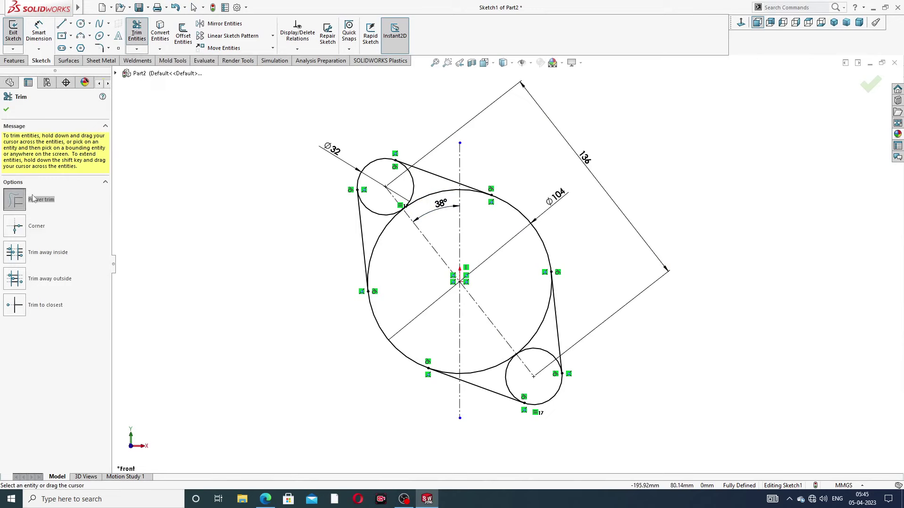
pyautogui.scroll(-2, 376, 238)
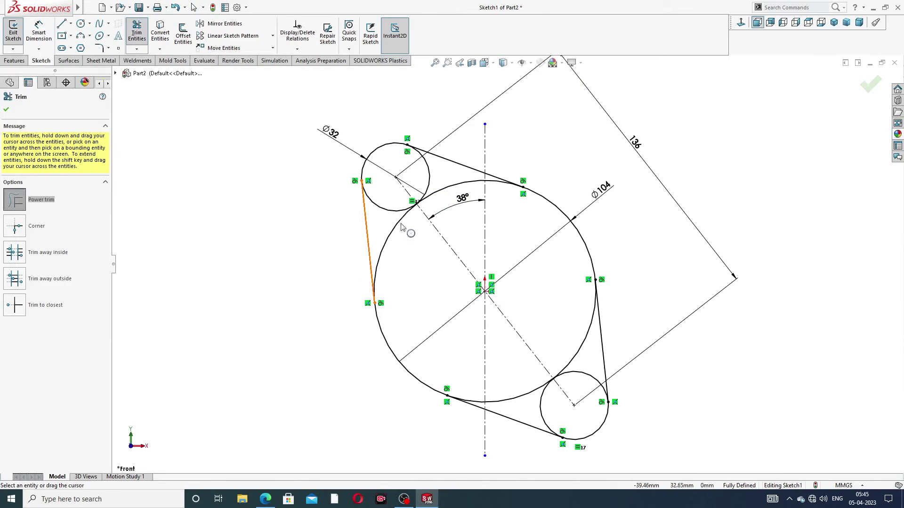
pyautogui.moveTo(401, 241); pyautogui.dragTo(425, 181)
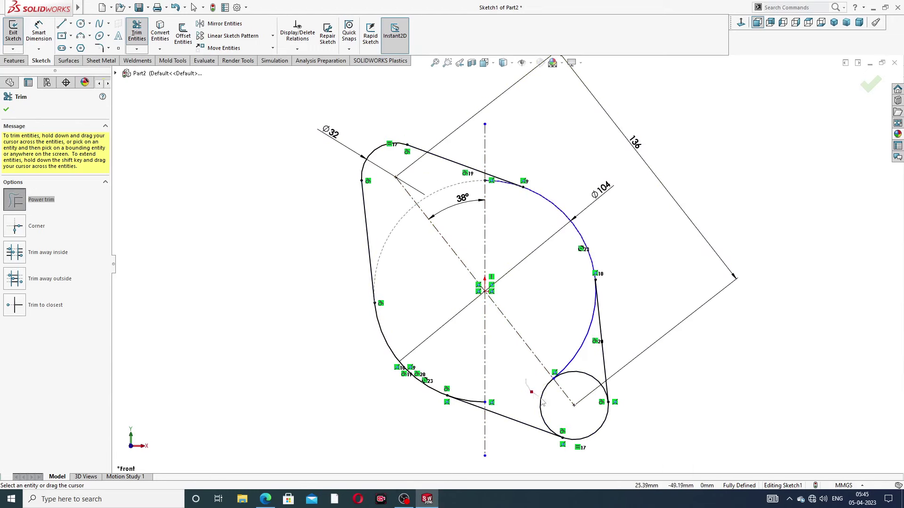
pyautogui.moveTo(527, 383); pyautogui.dragTo(574, 347)
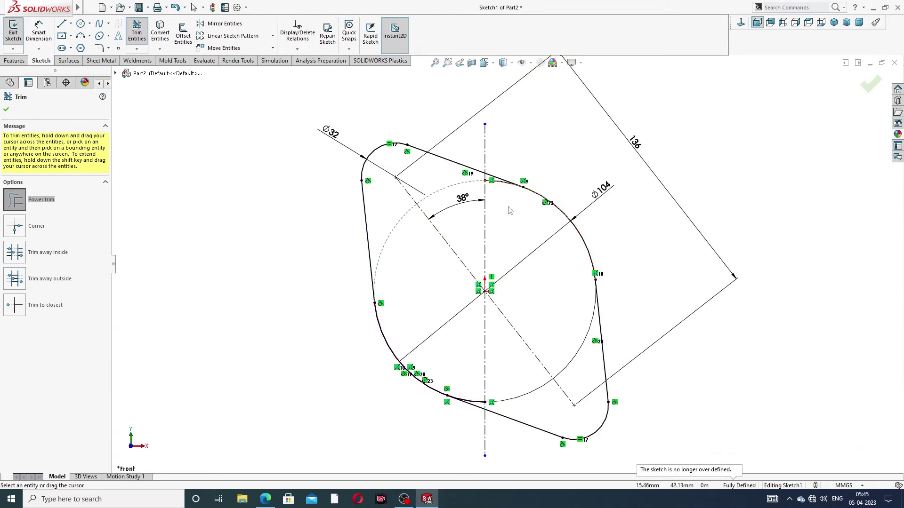
# Trim the remaining bottom arc pieces, leaving one rounded flange outline.
pyautogui.scroll(-5, 513, 209)
pyautogui.scroll(4, 503, 210)
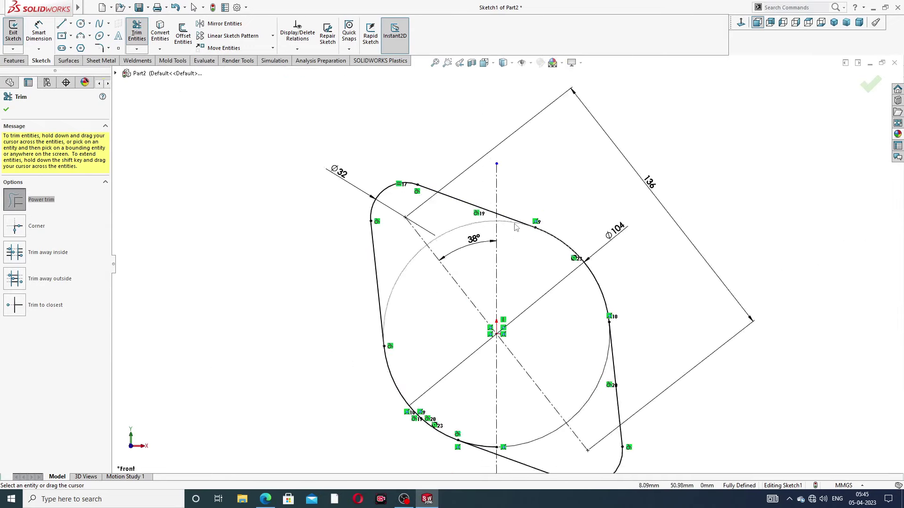
pyautogui.scroll(2, 516, 226)
pyautogui.scroll(-8, 505, 347)
pyautogui.scroll(-3, 511, 270)
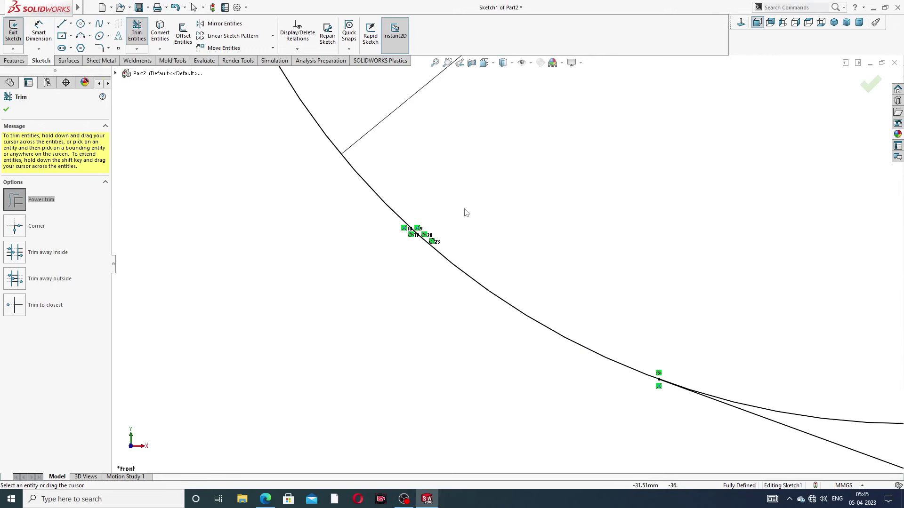
pyautogui.scroll(3, 470, 217)
pyautogui.scroll(3, 562, 257)
pyautogui.scroll(-1, 577, 264)
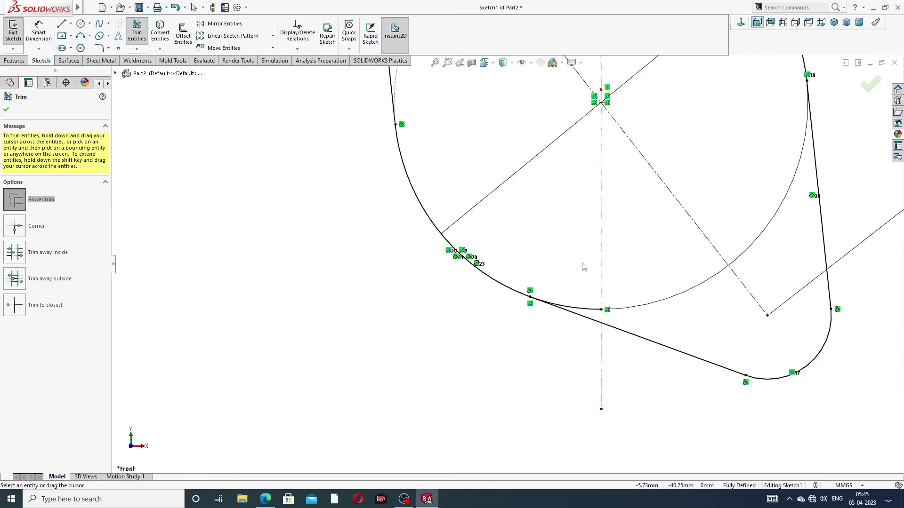
pyautogui.scroll(-2, 591, 292)
pyautogui.moveTo(588, 336); pyautogui.dragTo(590, 337)
pyautogui.scroll(1, 605, 246)
pyautogui.scroll(2, 619, 181)
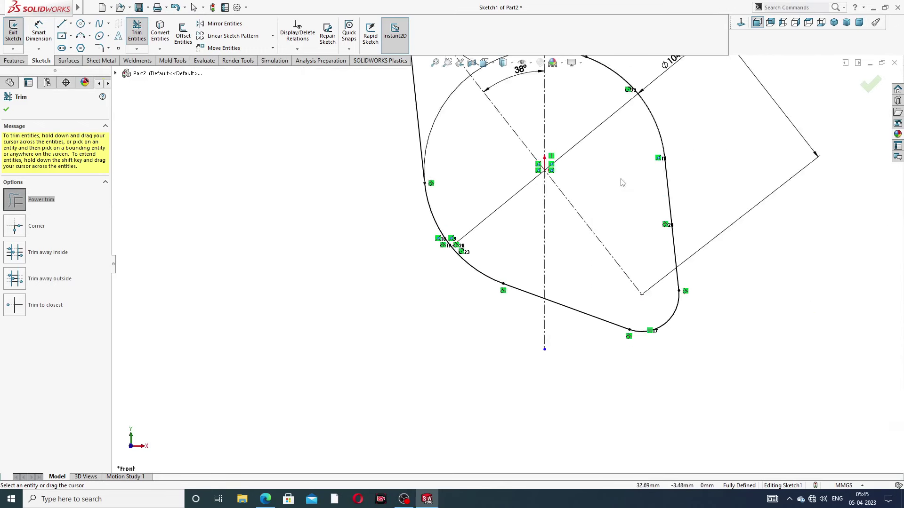
pyautogui.scroll(2, 525, 189)
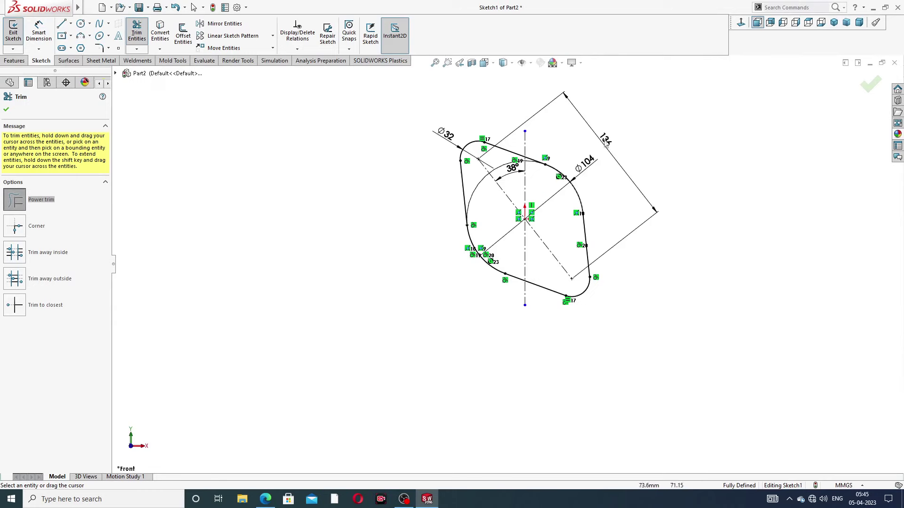
pyautogui.click(871, 86)
pyautogui.scroll(-2, 544, 201)
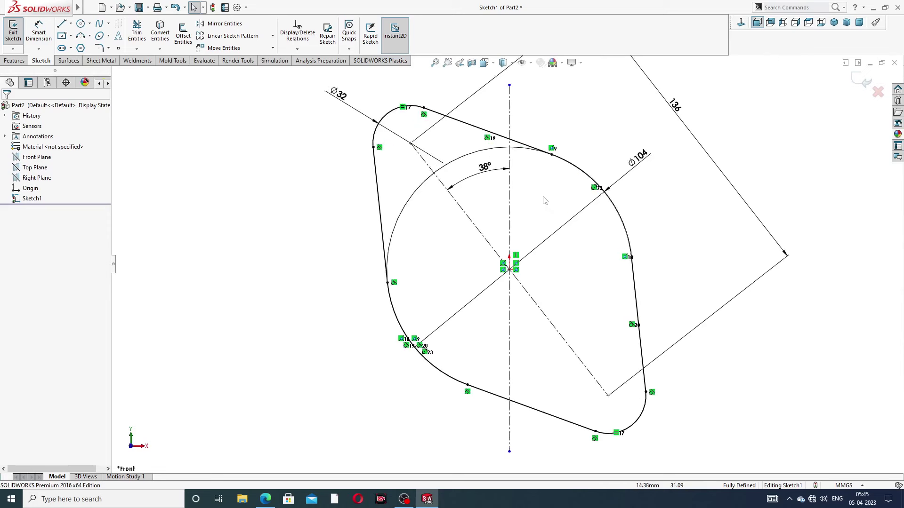
# Start a 10 mm Boss-Extrude of the flange outline, checking the manifold PDF drawing.
pyautogui.click(25, 62)
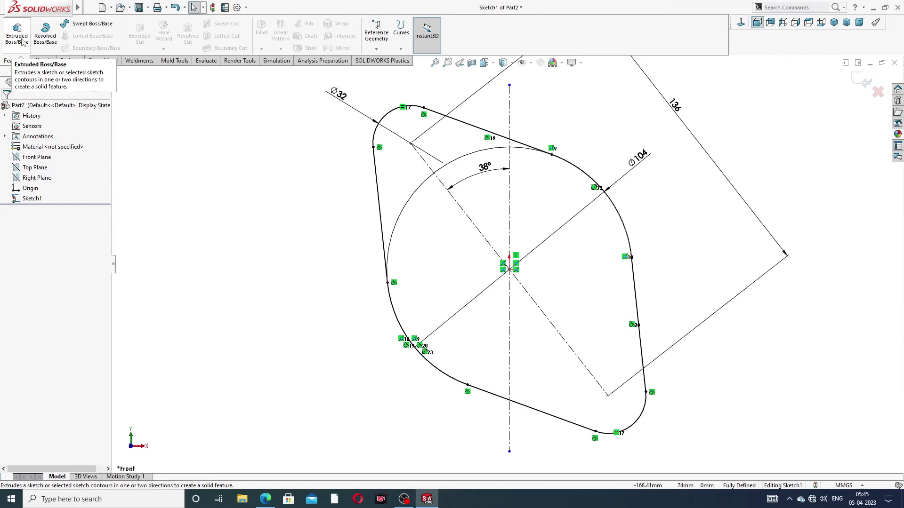
pyautogui.click(19, 35)
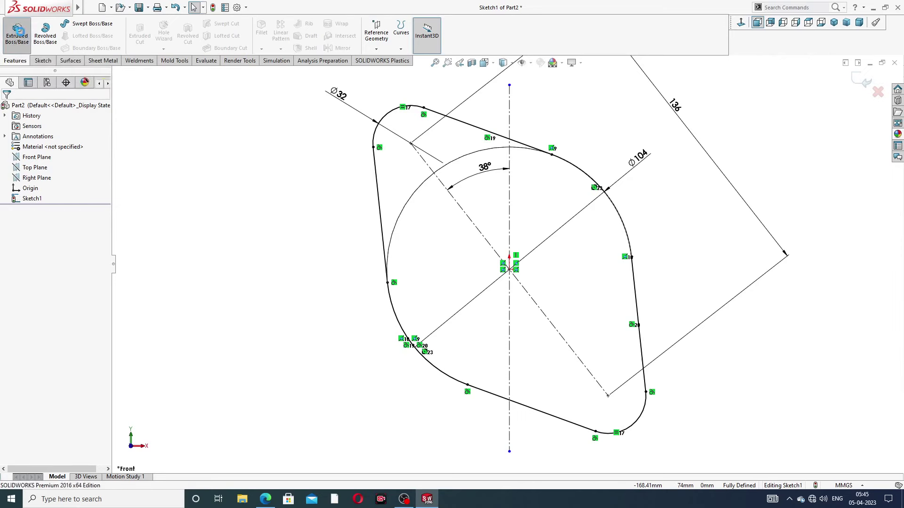
pyautogui.click(266, 500)
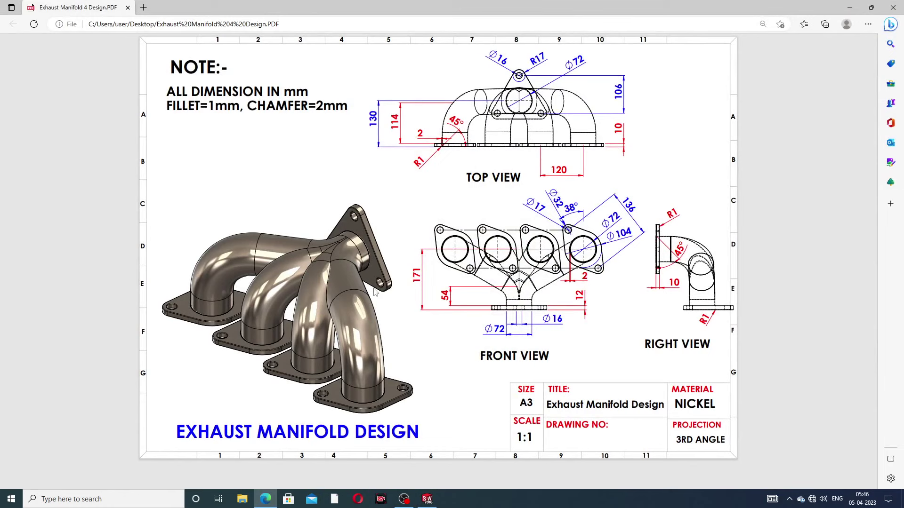
pyautogui.click(266, 500)
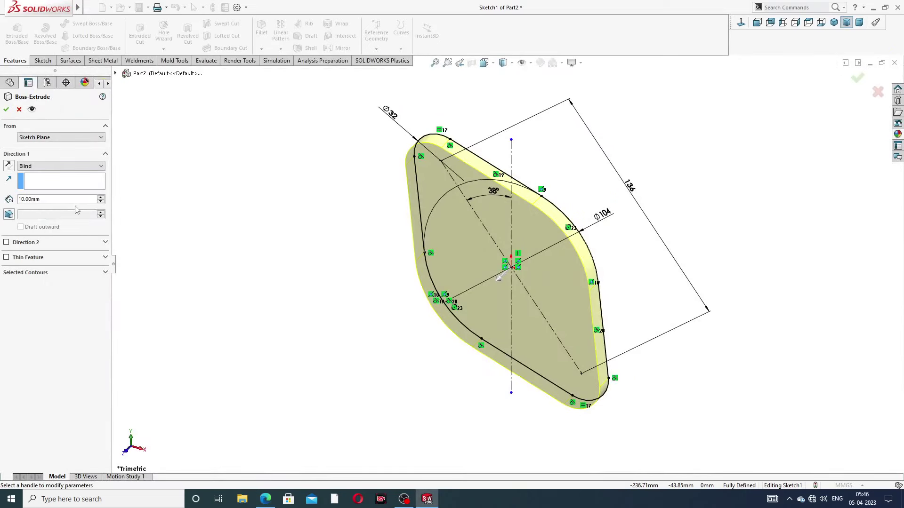
# Create the 10 mm Boss-Extrude1 plate and select its front face.
pyautogui.click(6, 109)
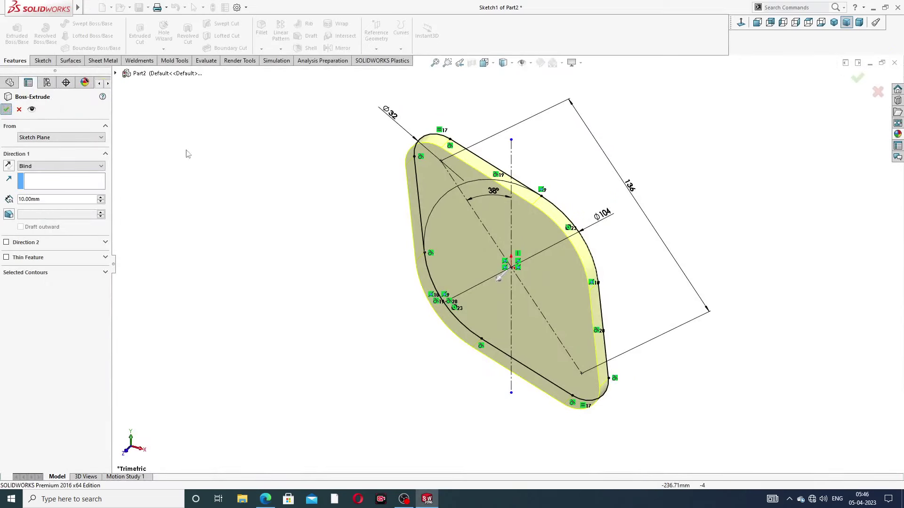
pyautogui.moveTo(583, 149)
pyautogui.mouseDown(button='middle')
pyautogui.moveTo(549, 230)
pyautogui.moveTo(464, 176)
pyautogui.moveTo(440, 196)
pyautogui.moveTo(558, 167)
pyautogui.moveTo(484, 213)
pyautogui.mouseUp(button='middle')
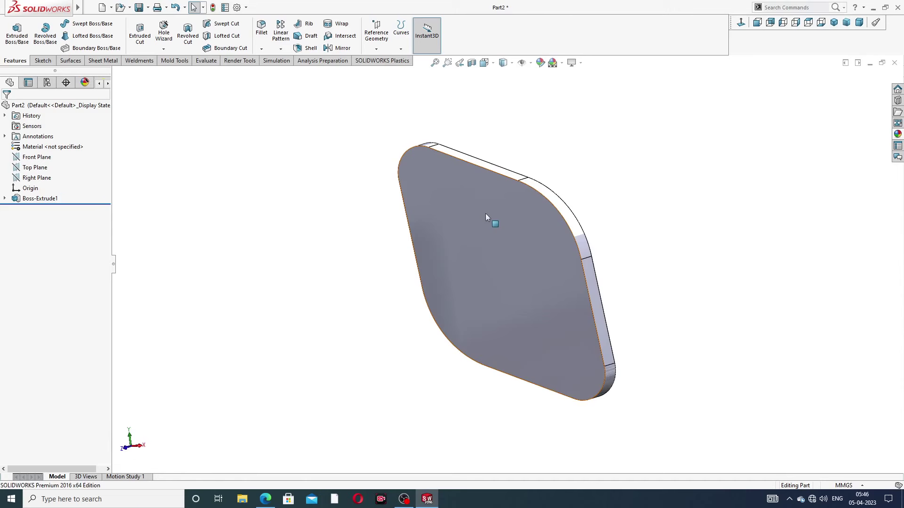
pyautogui.click(484, 214)
# Draw three circles on the plate face: upper-left corner, origin, and lower-right corner.
pyautogui.click(524, 186)
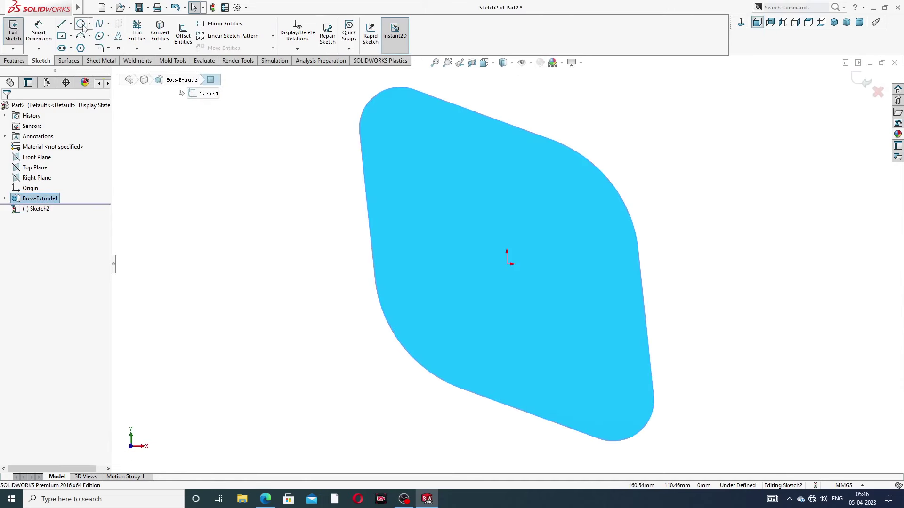
pyautogui.click(81, 23)
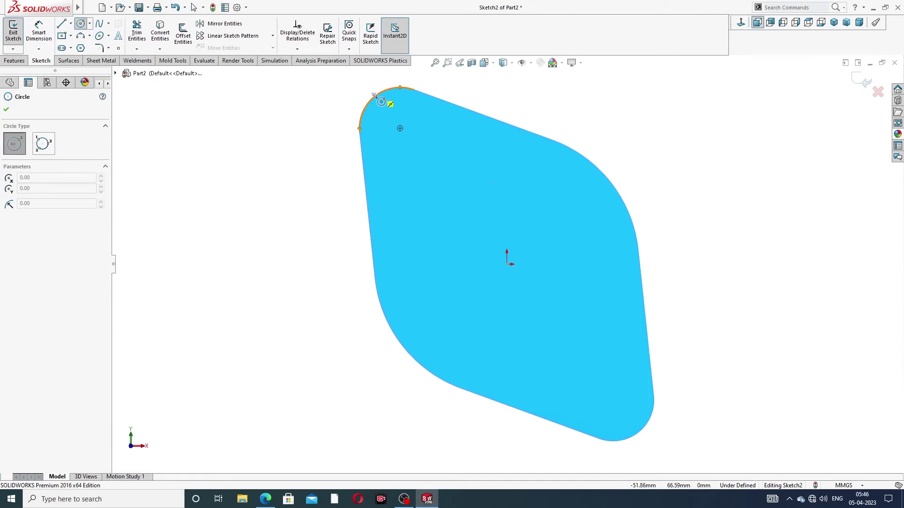
pyautogui.click(400, 128)
pyautogui.click(409, 113)
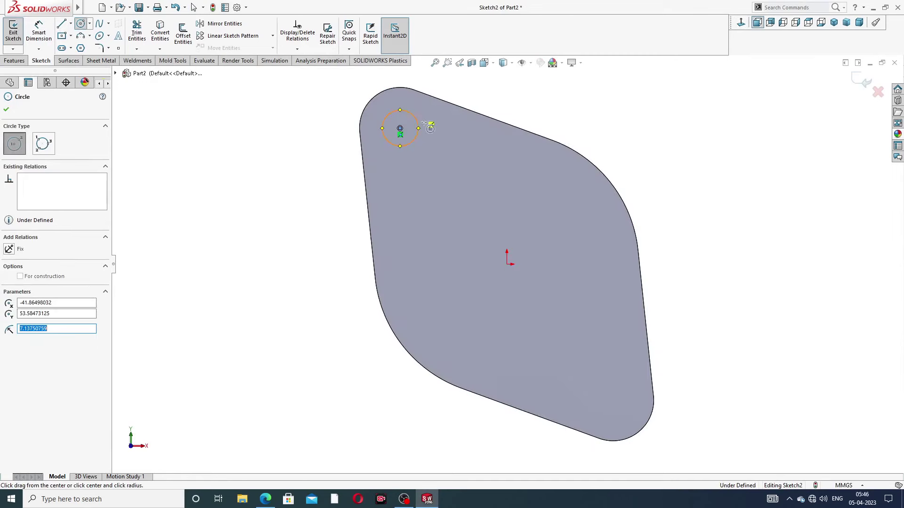
pyautogui.click(507, 264)
pyautogui.click(515, 208)
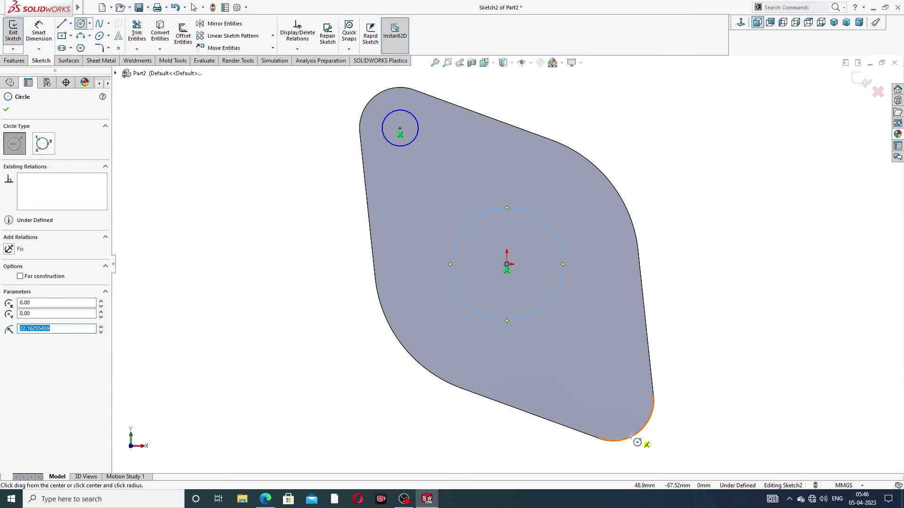
pyautogui.click(613, 400)
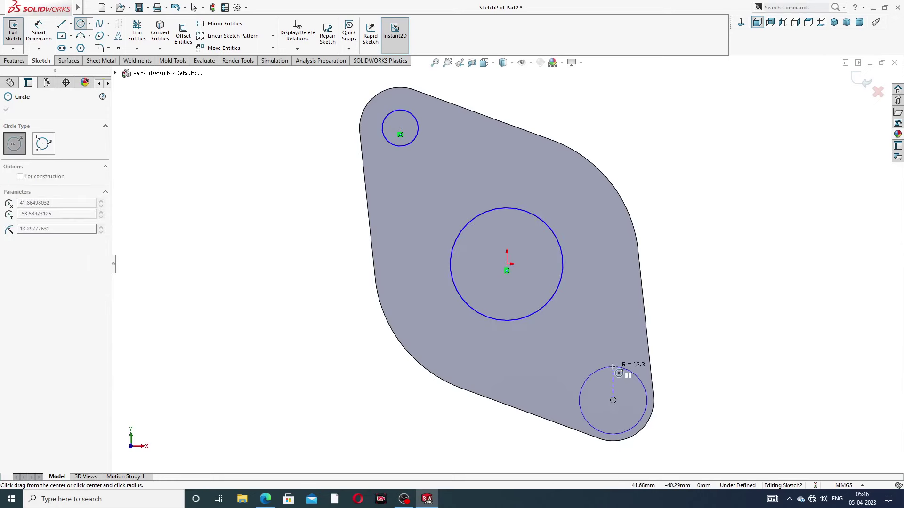
pyautogui.click(629, 384)
pyautogui.rightClick(682, 284)
pyautogui.click(698, 288)
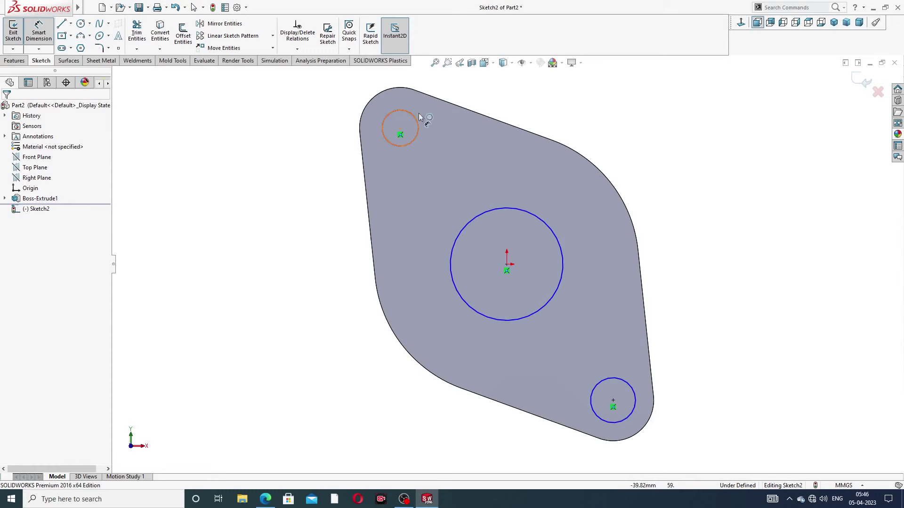
# Make the two small corner circles equal in size.
pyautogui.rightClick(591, 118)
pyautogui.click(626, 140)
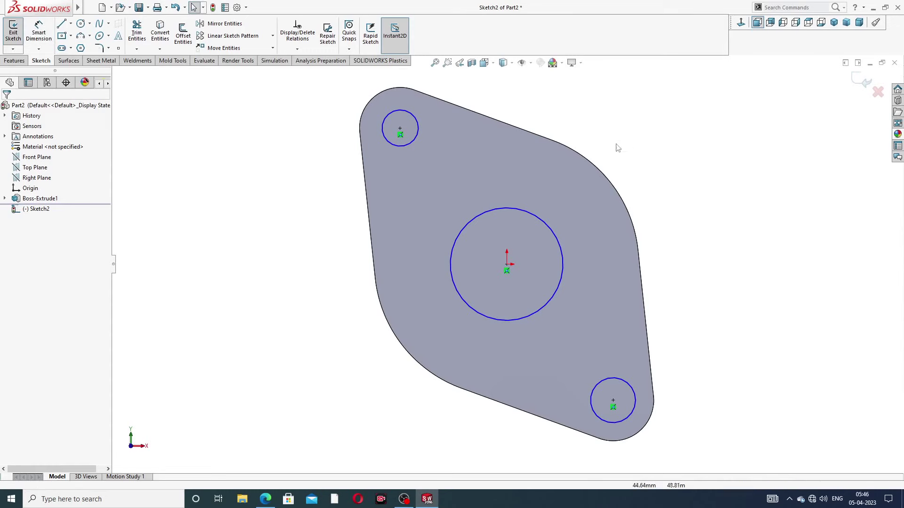
pyautogui.click(415, 137)
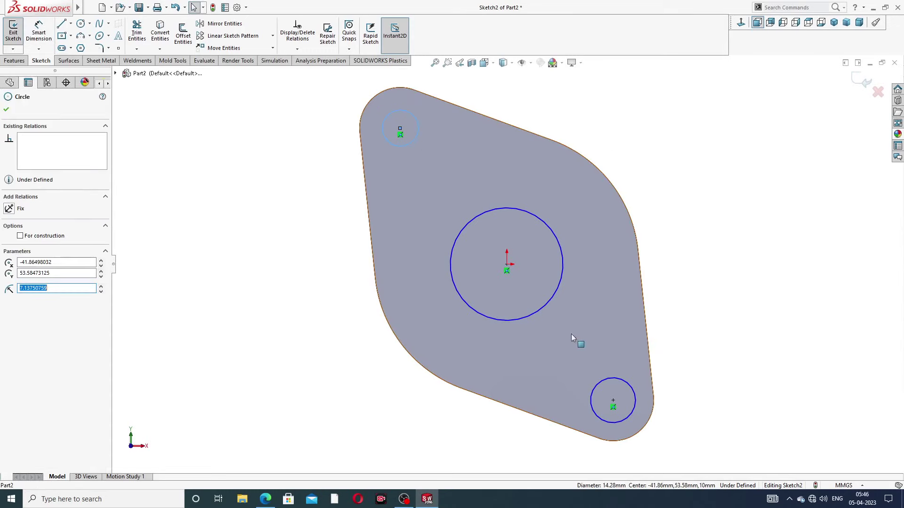
pyautogui.keyDown('ctrl'); pyautogui.click(606, 380); pyautogui.keyUp('ctrl')
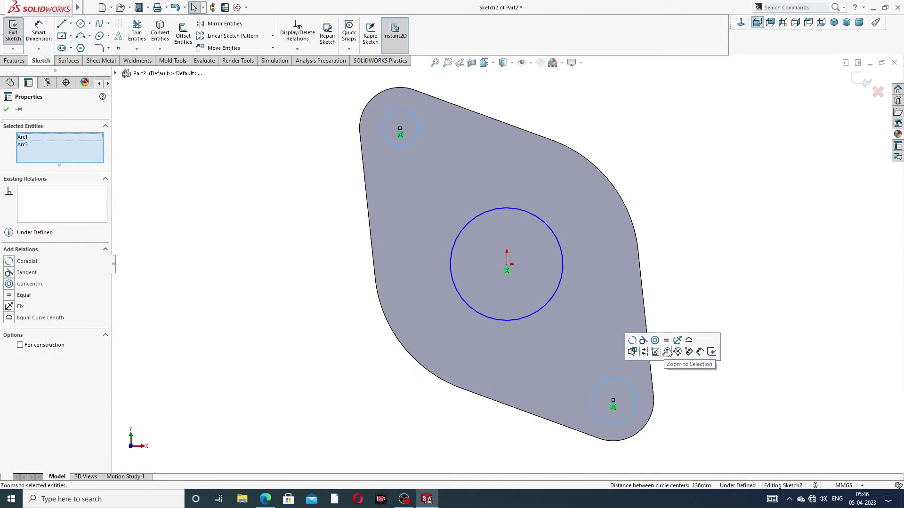
pyautogui.click(669, 345)
pyautogui.press('Escape')
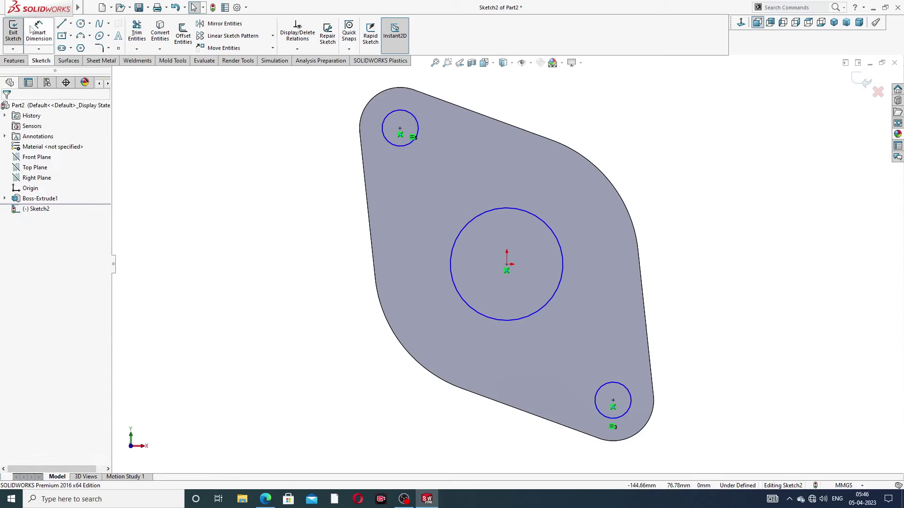
# Dimension the central circle Ø72 and the corner circle Ø17.
pyautogui.click(38, 32)
pyautogui.click(544, 225)
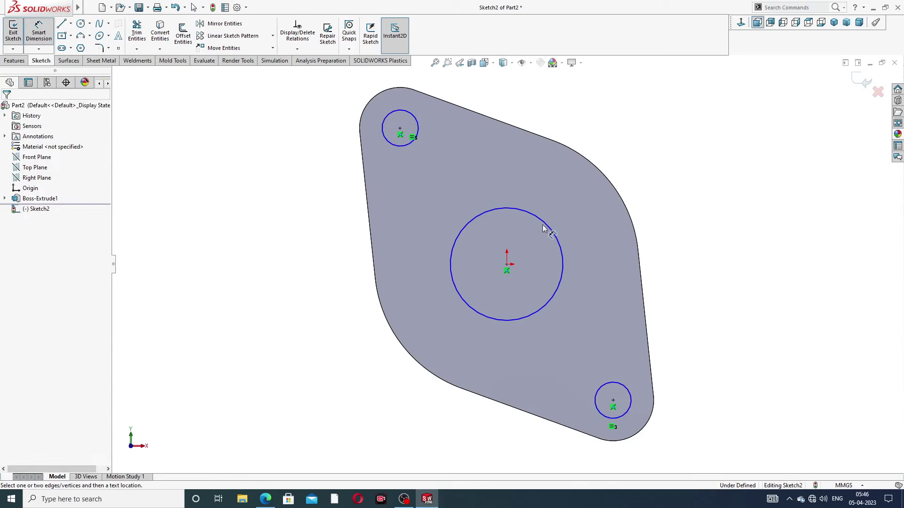
pyautogui.click(626, 186)
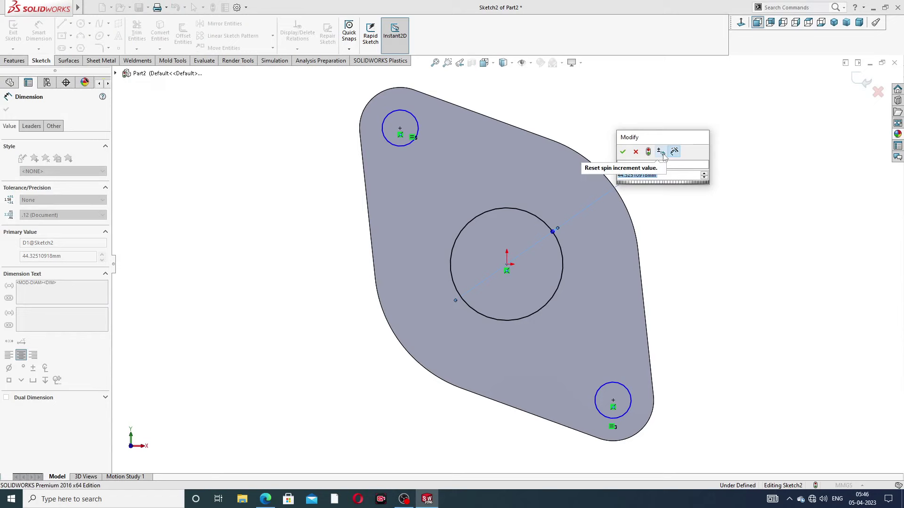
pyautogui.write('72')
pyautogui.press('Return')
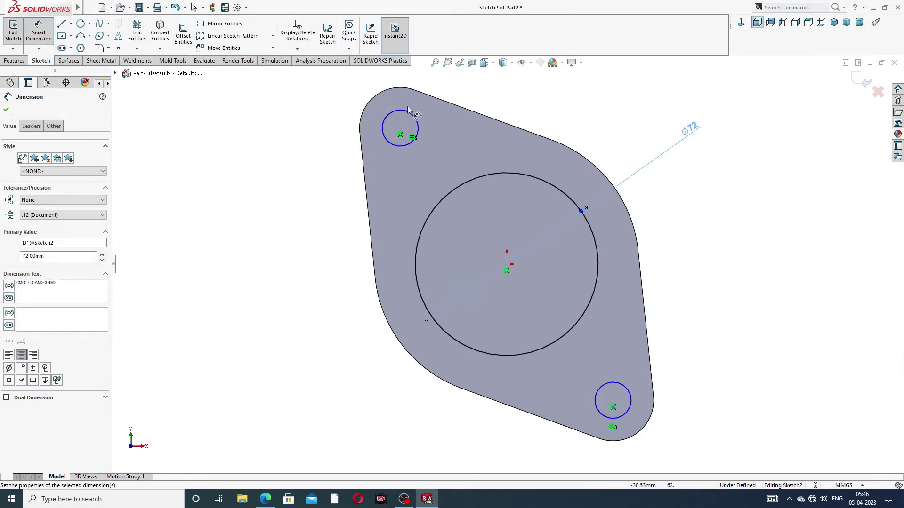
pyautogui.click(403, 111)
pyautogui.click(335, 100)
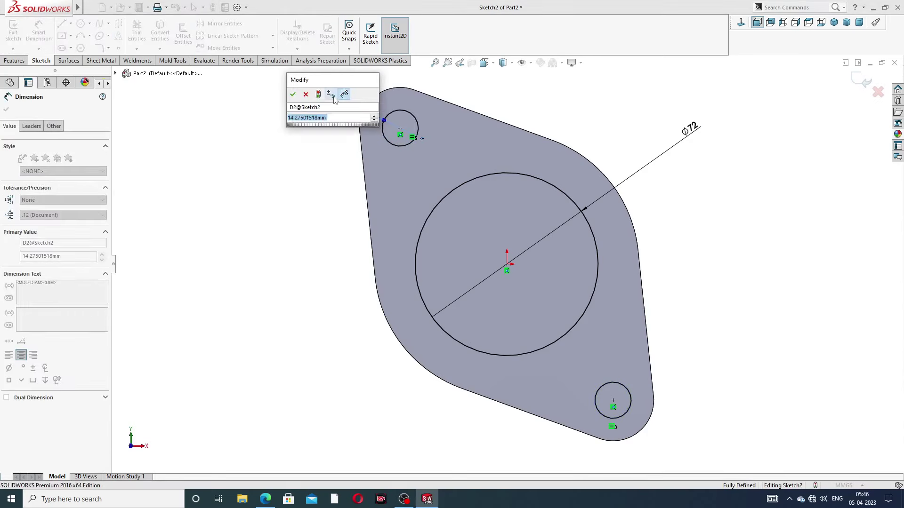
pyautogui.write('17')
pyautogui.press('Return')
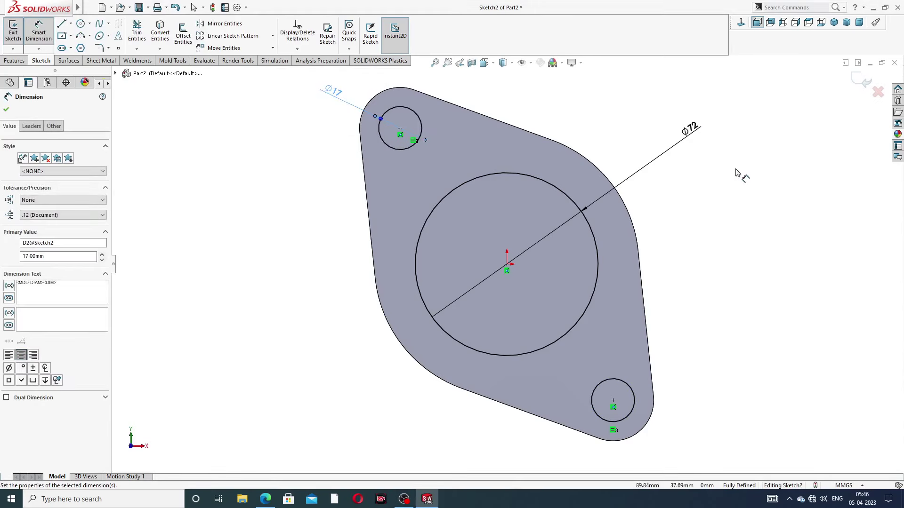
# Finish dimensioning and compare the sketch with the reference PDF drawing.
pyautogui.click(741, 171)
pyautogui.rightClick(728, 148)
pyautogui.click(744, 141)
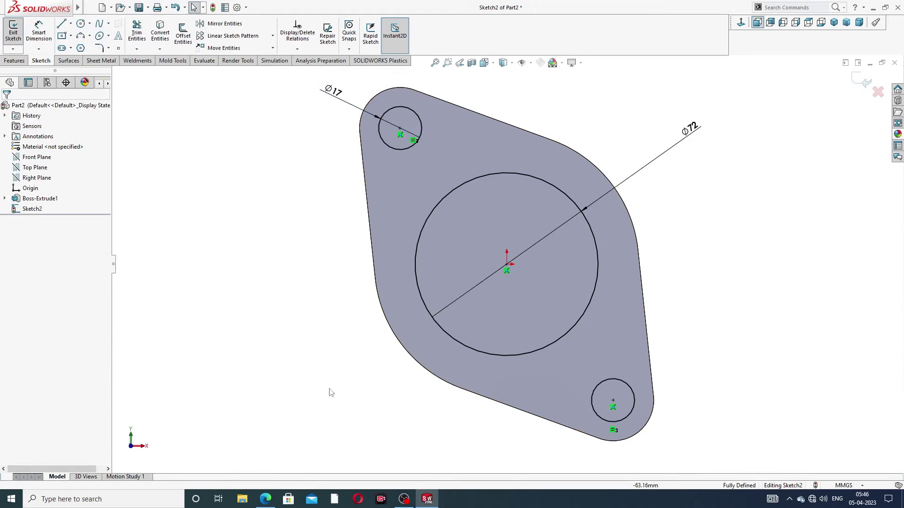
pyautogui.click(266, 499)
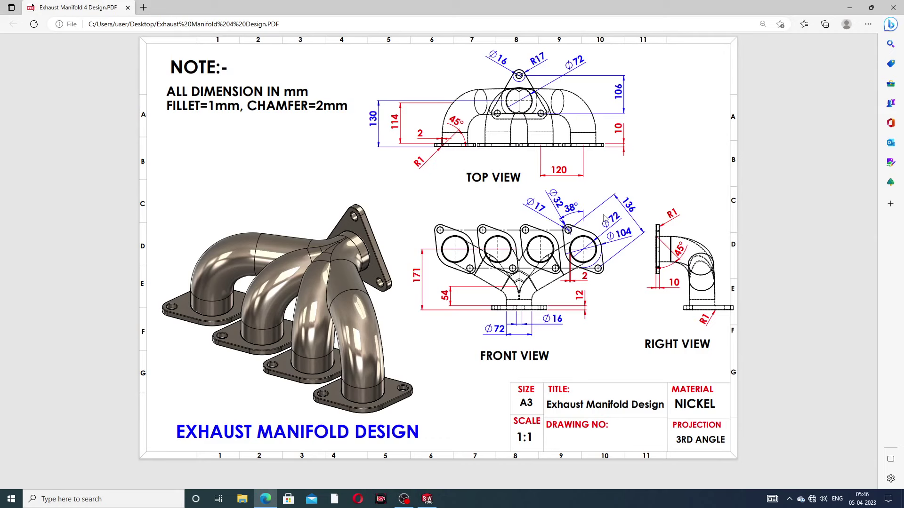
pyautogui.click(265, 500)
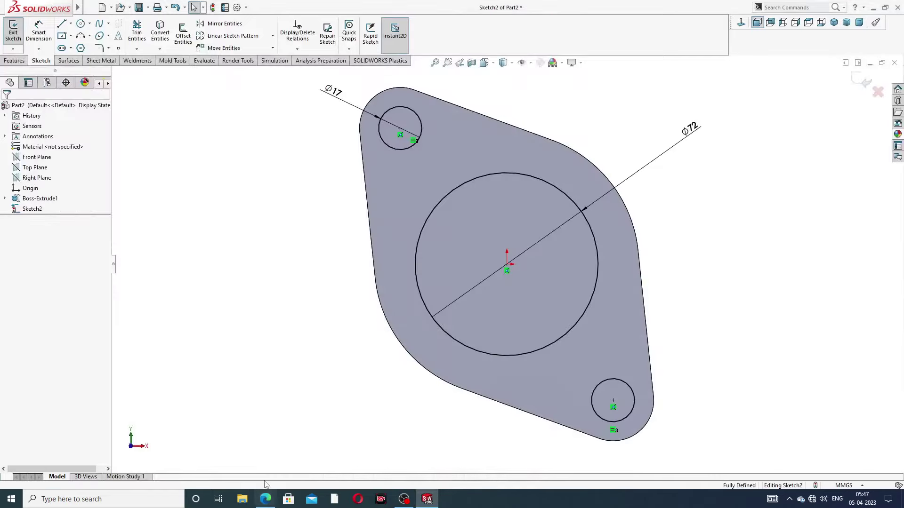
# Extrude-cut the three circles Through All to make the Ø72 bore and Ø17 bolt holes.
pyautogui.click(21, 62)
pyautogui.click(132, 37)
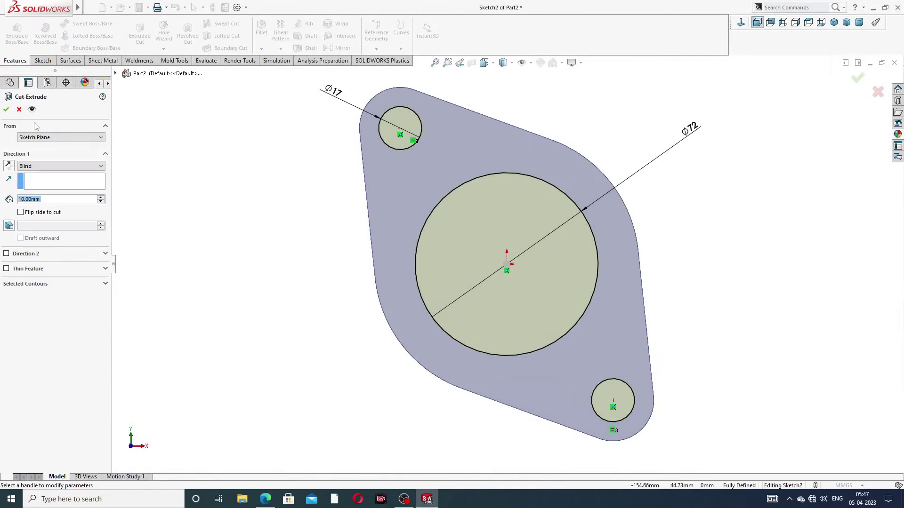
pyautogui.click(61, 166)
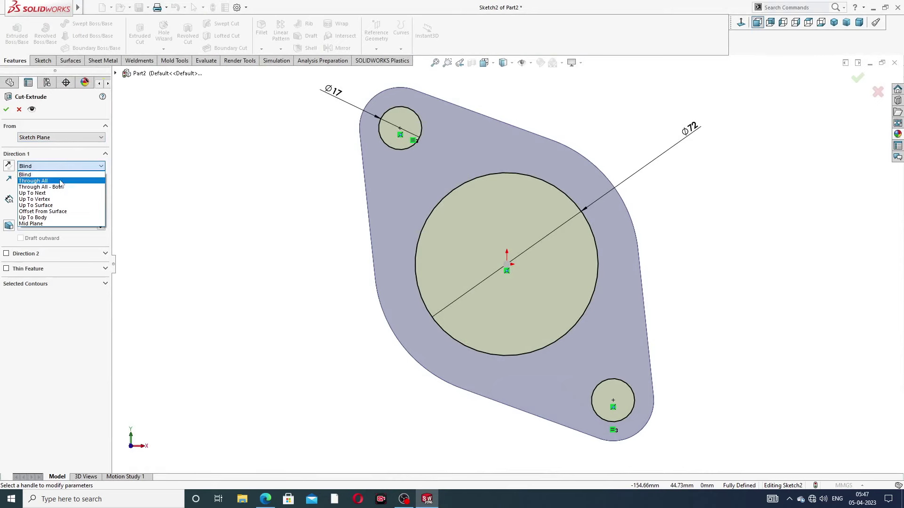
pyautogui.click(60, 182)
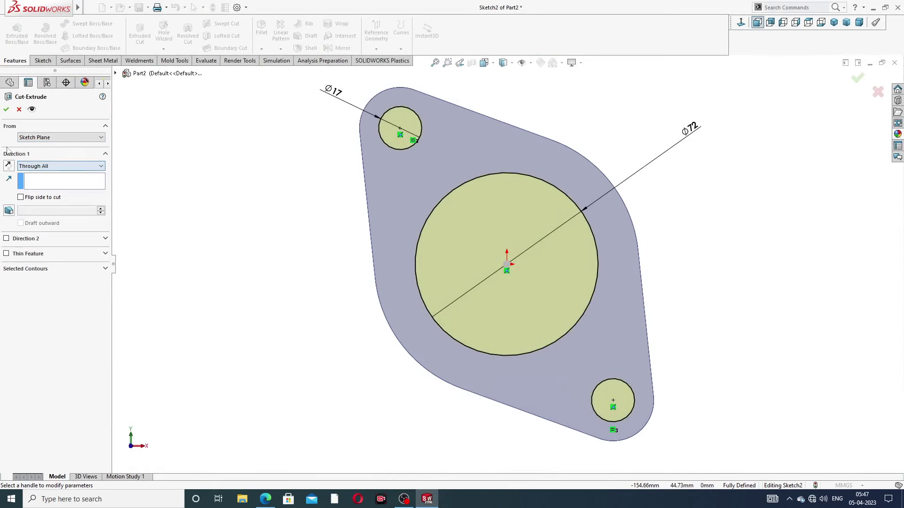
pyautogui.click(5, 110)
pyautogui.moveTo(701, 210)
pyautogui.mouseDown(button='middle')
pyautogui.moveTo(543, 211)
pyautogui.moveTo(614, 193)
pyautogui.moveTo(591, 204)
pyautogui.moveTo(645, 199)
pyautogui.mouseUp(button='middle')
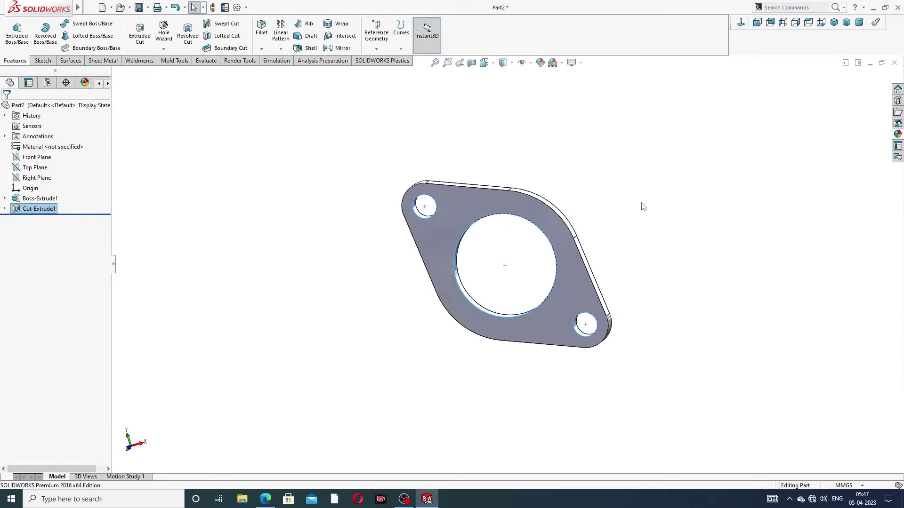
pyautogui.press('Escape')
pyautogui.click(266, 499)
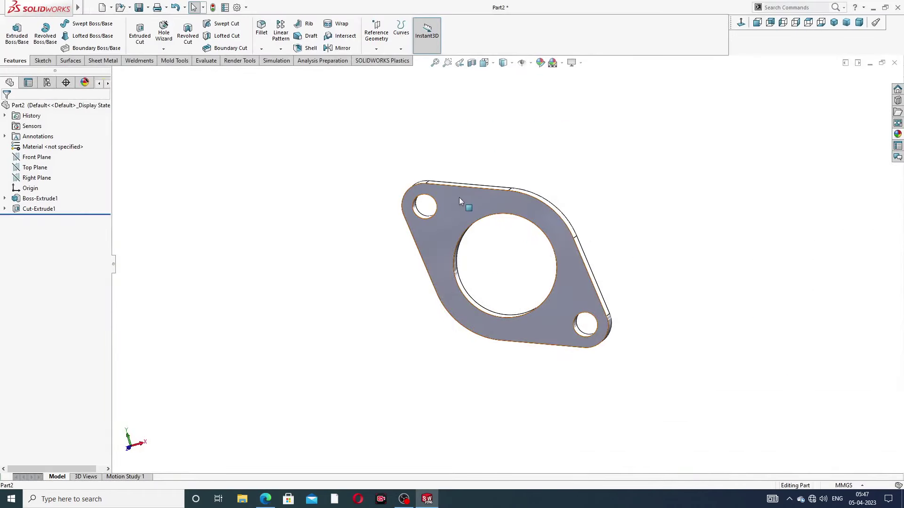
# Start Sketch3 on the flange's front face, viewed normal to it.
pyautogui.click(460, 197)
pyautogui.click(508, 171)
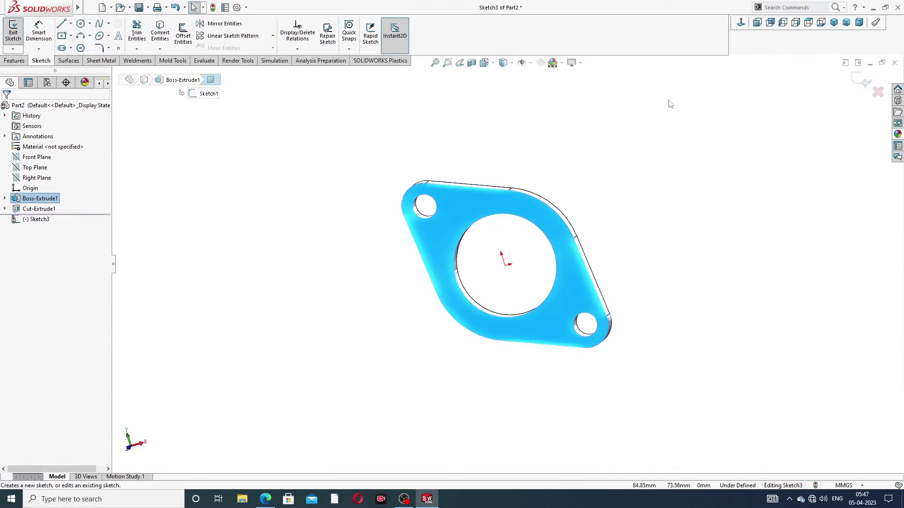
pyautogui.click(741, 24)
pyautogui.scroll(1, 127, 30)
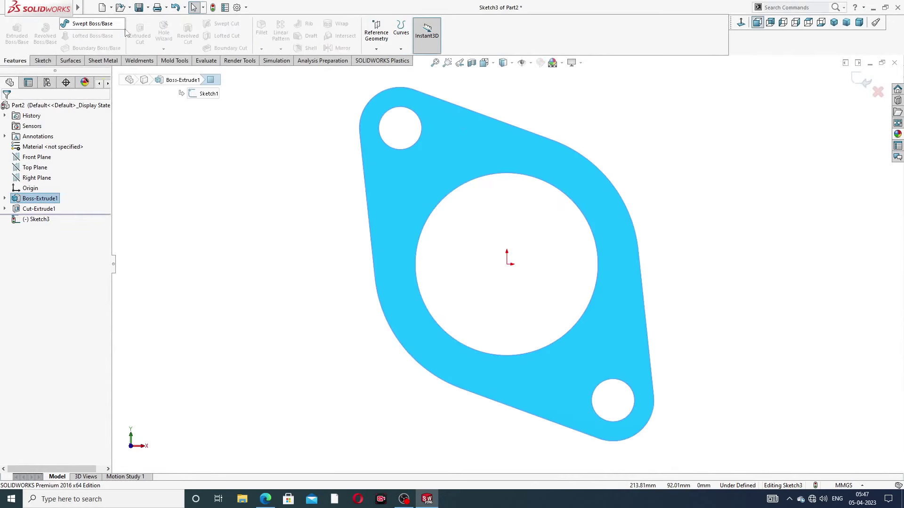
# Draw a horizontal centerline from the origin extending left past the flange.
pyautogui.click(42, 61)
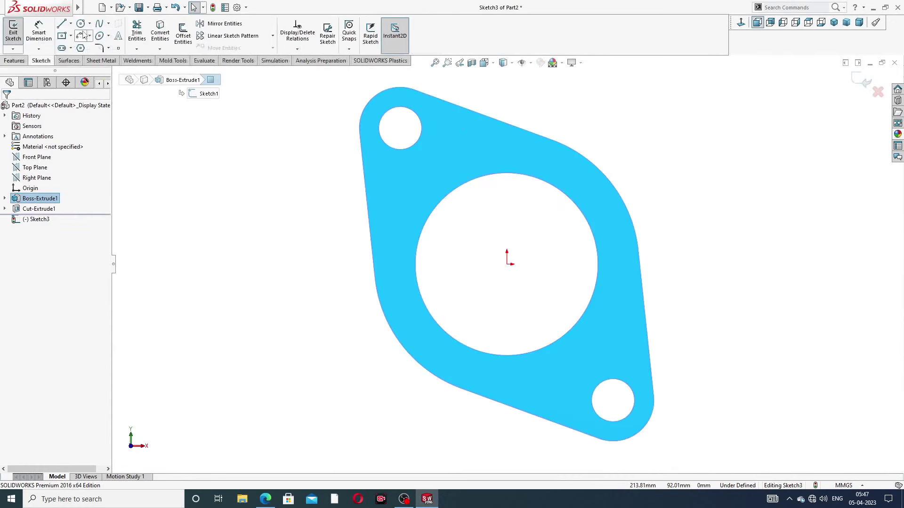
pyautogui.click(70, 24)
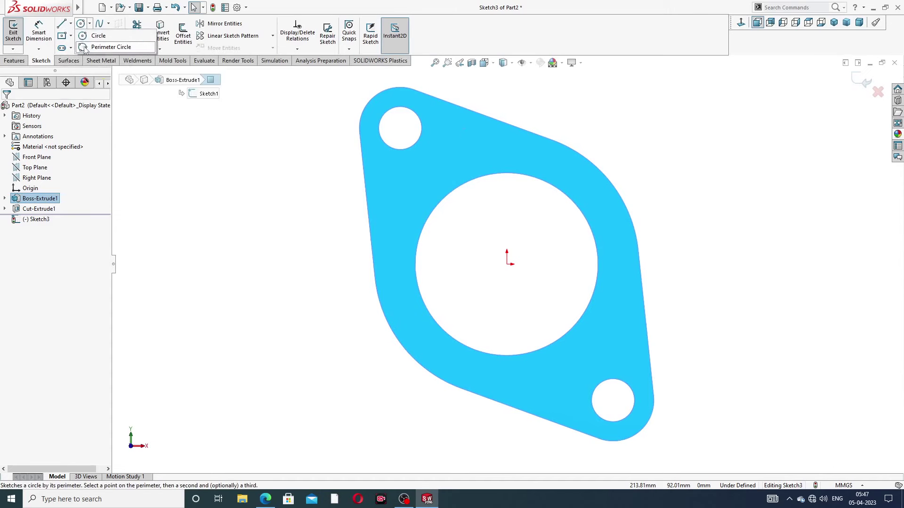
pyautogui.click(85, 48)
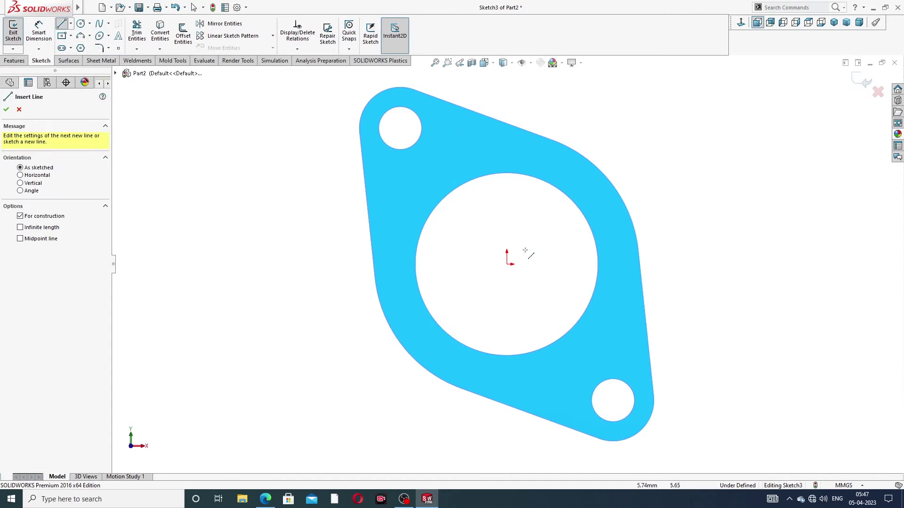
pyautogui.scroll(3, 511, 264)
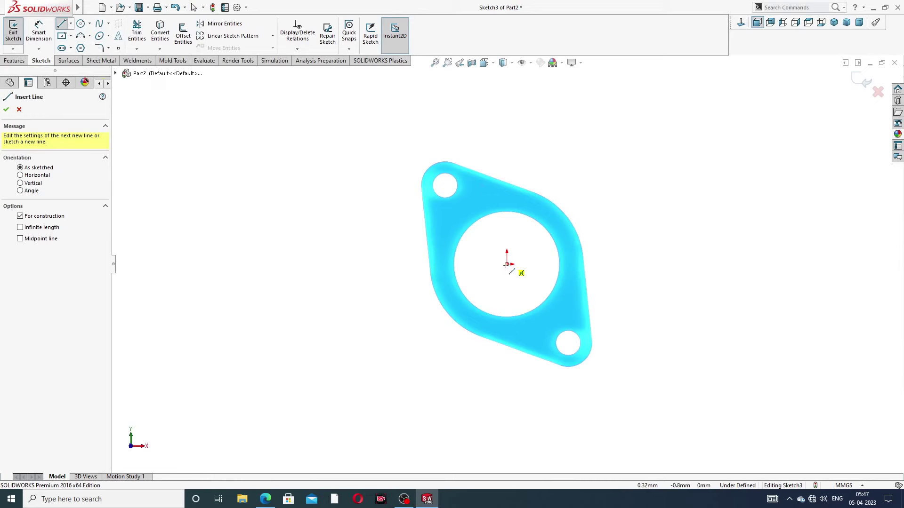
pyautogui.click(511, 264)
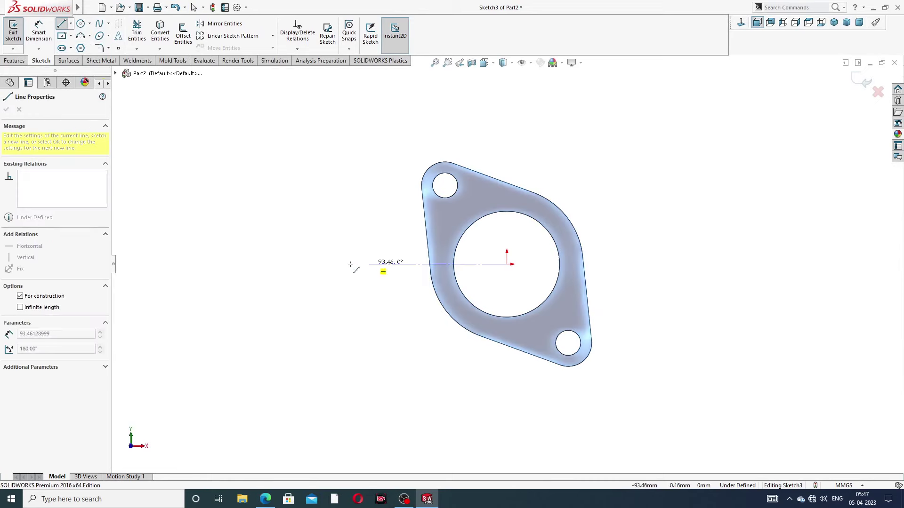
pyautogui.click(272, 264)
pyautogui.rightClick(350, 178)
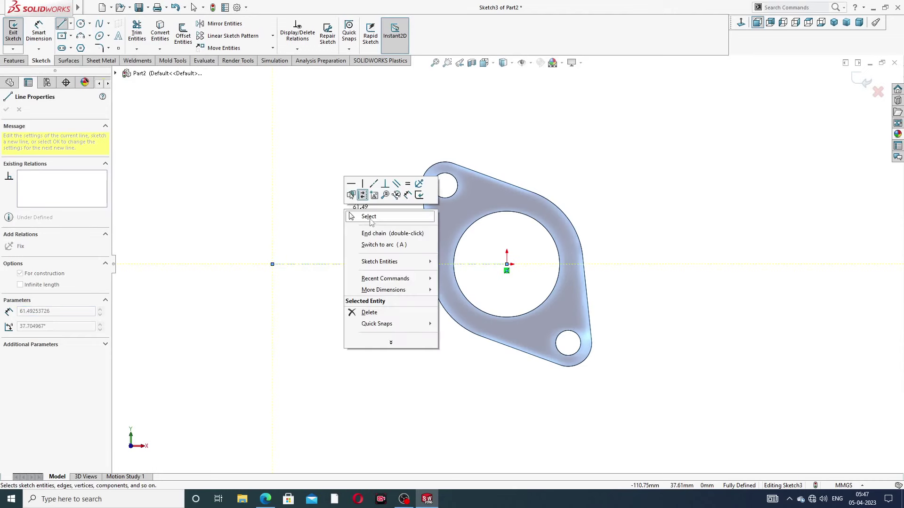
pyautogui.click(372, 211)
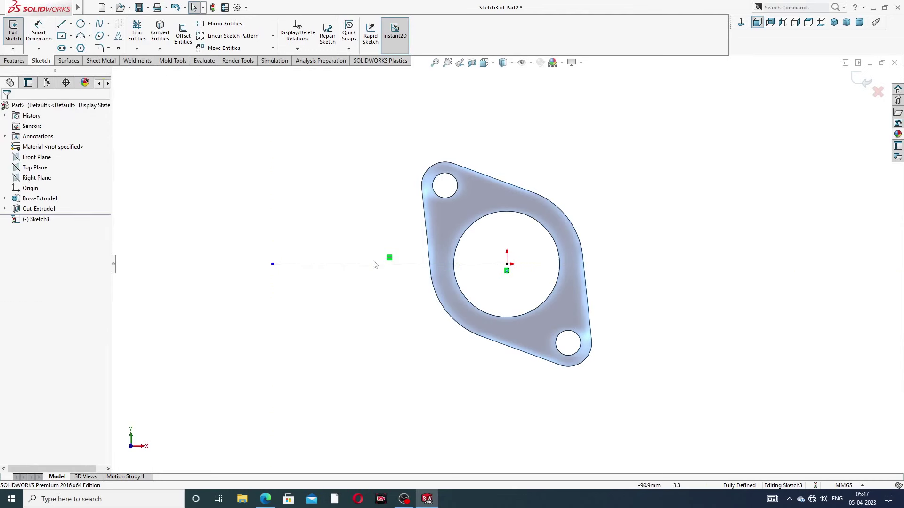
# Check the centerline, zoom to fit, and exit Sketch3.
pyautogui.click(376, 264)
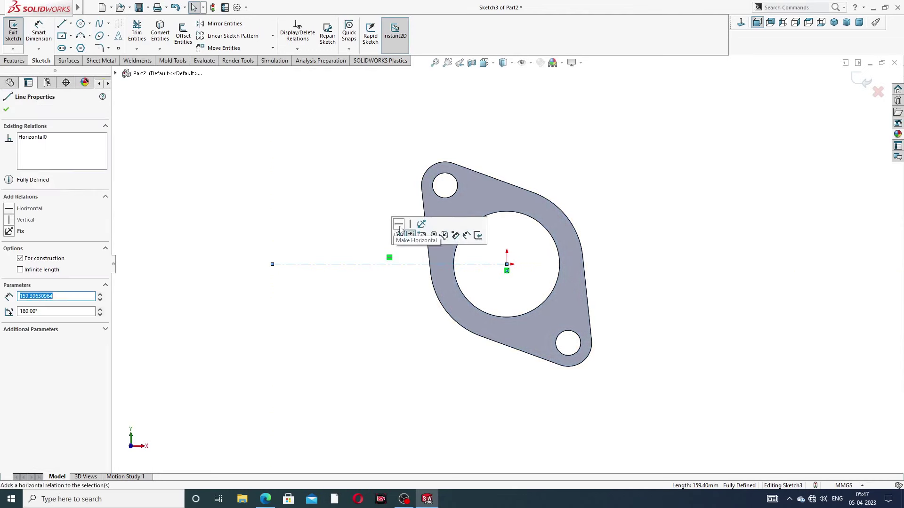
pyautogui.click(630, 136)
pyautogui.press('z')
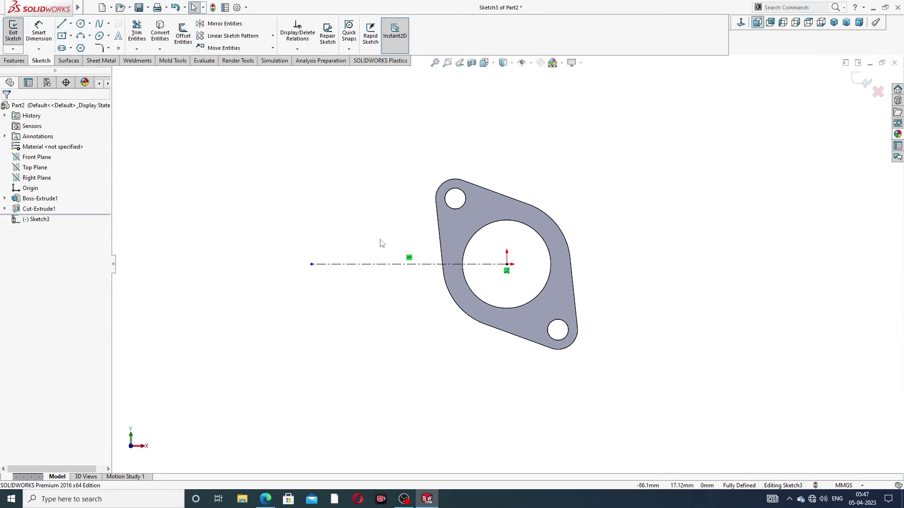
pyautogui.scroll(1, 52, 63)
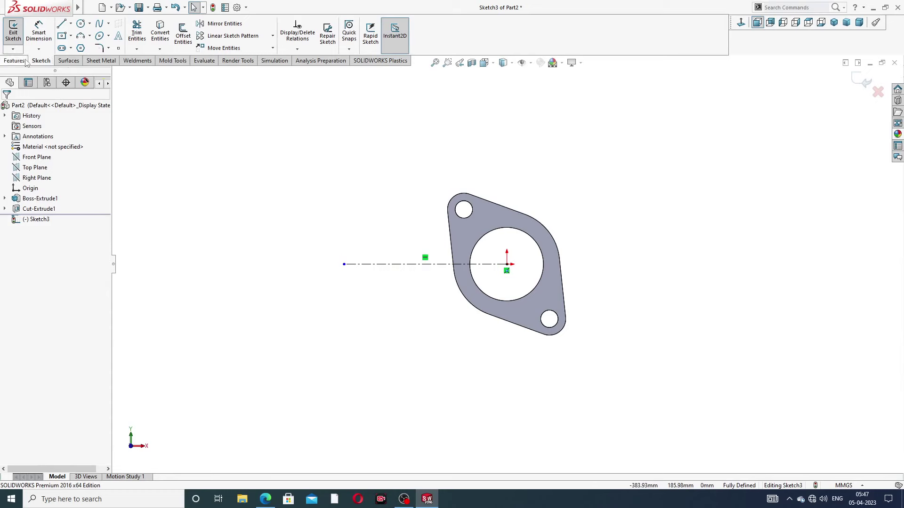
pyautogui.scroll(-1, 54, 65)
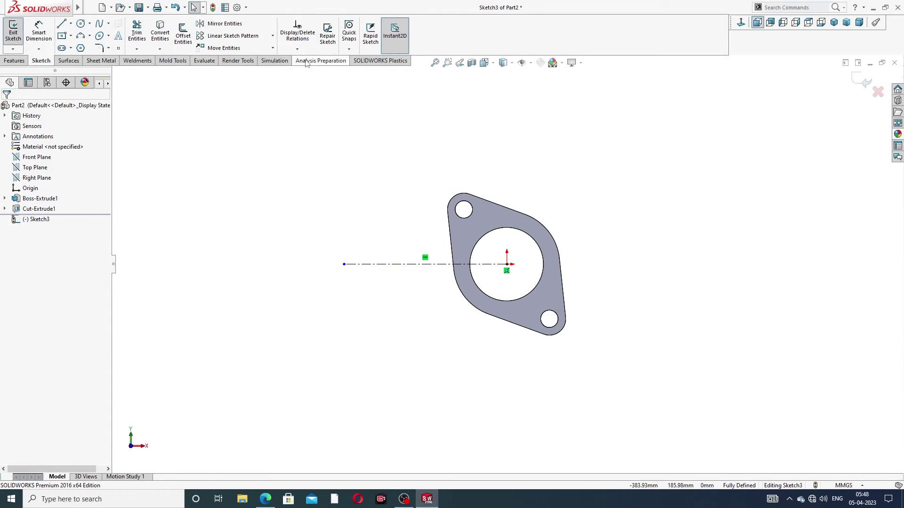
pyautogui.click(864, 81)
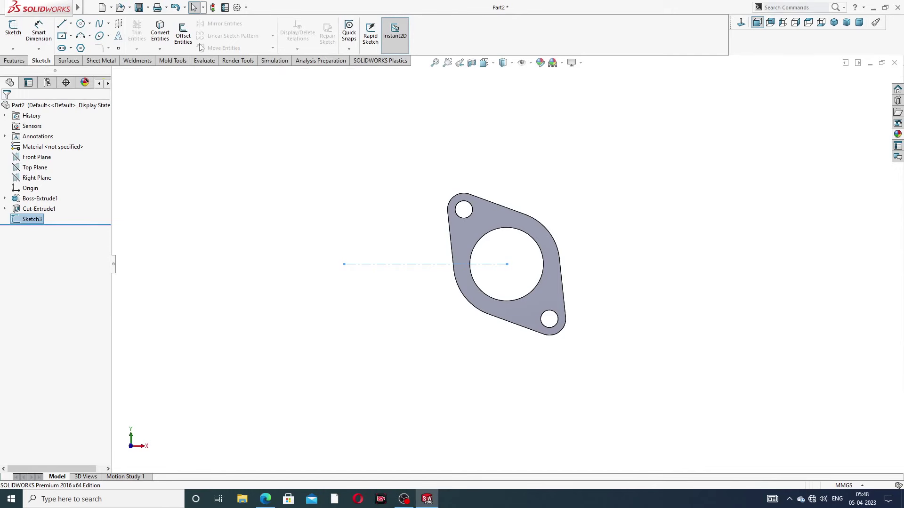
# Start a Linear Pattern along the centerline with 4 instances at 120 mm spacing.
pyautogui.click(24, 61)
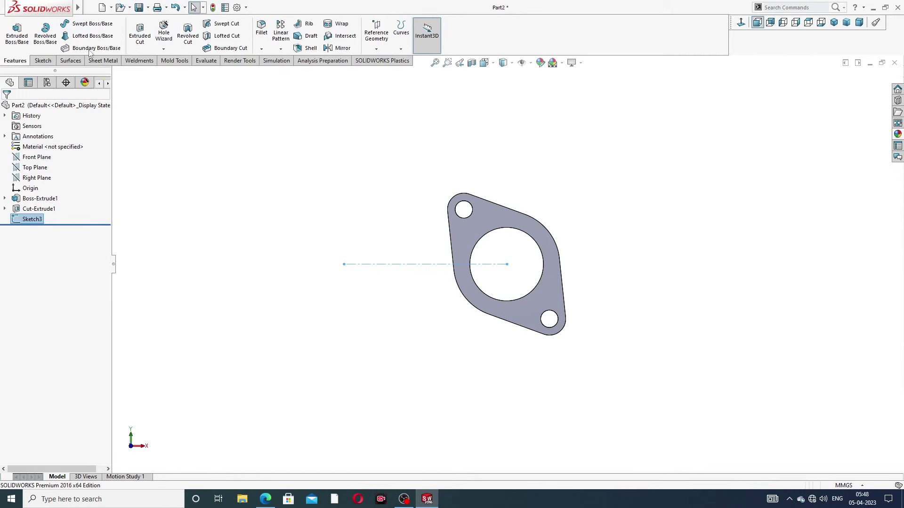
pyautogui.click(281, 49)
pyautogui.click(303, 61)
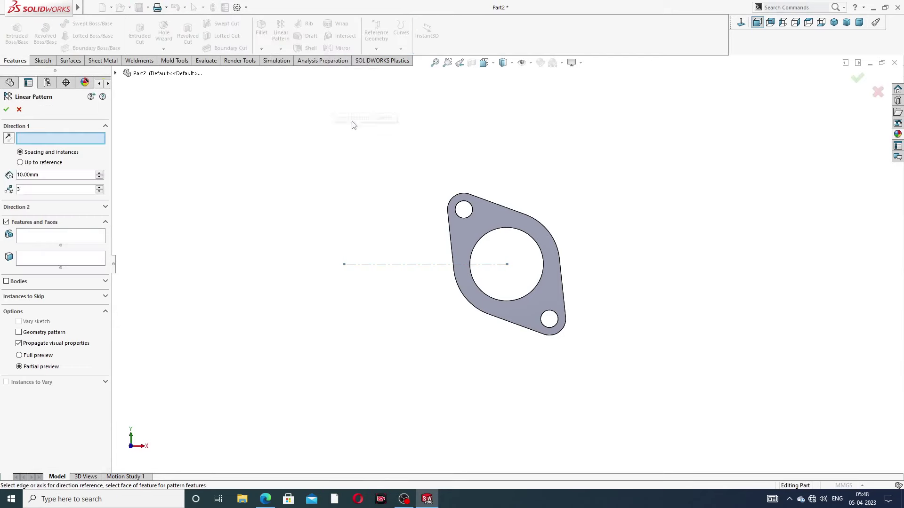
pyautogui.click(408, 265)
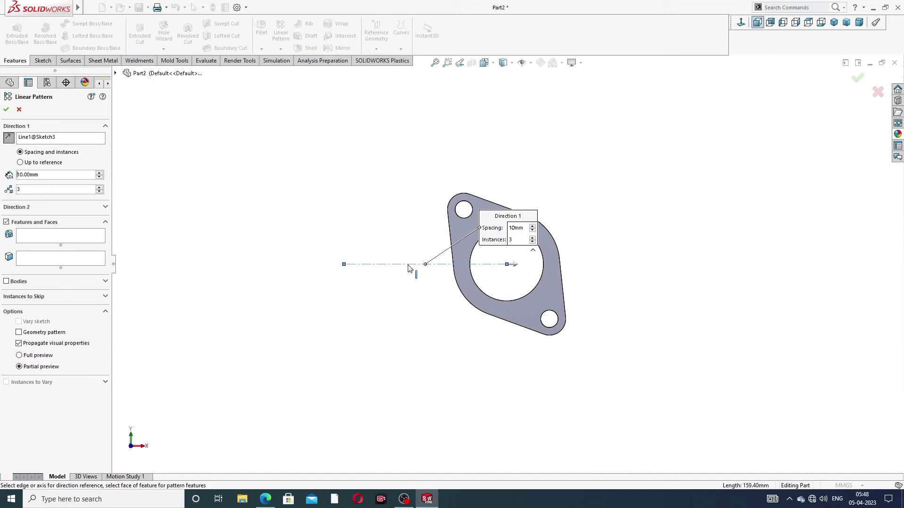
pyautogui.doubleClick(26, 190)
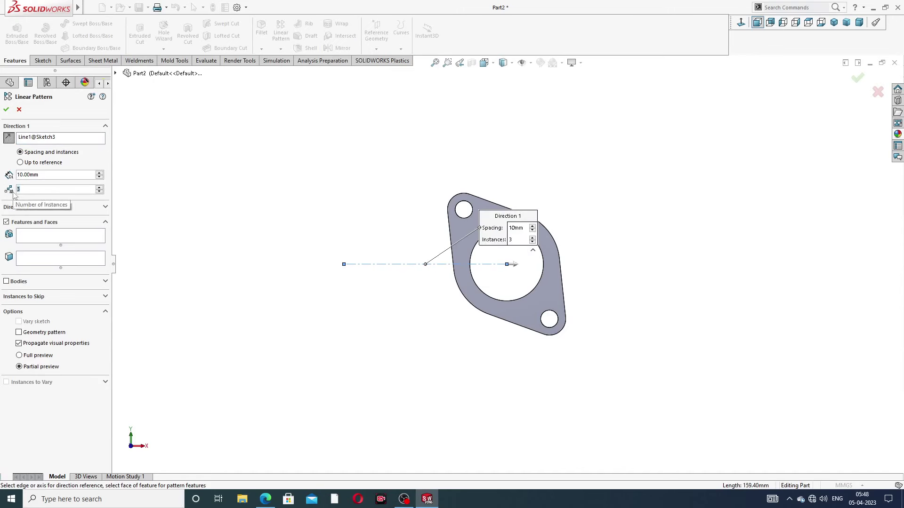
pyautogui.write('4')
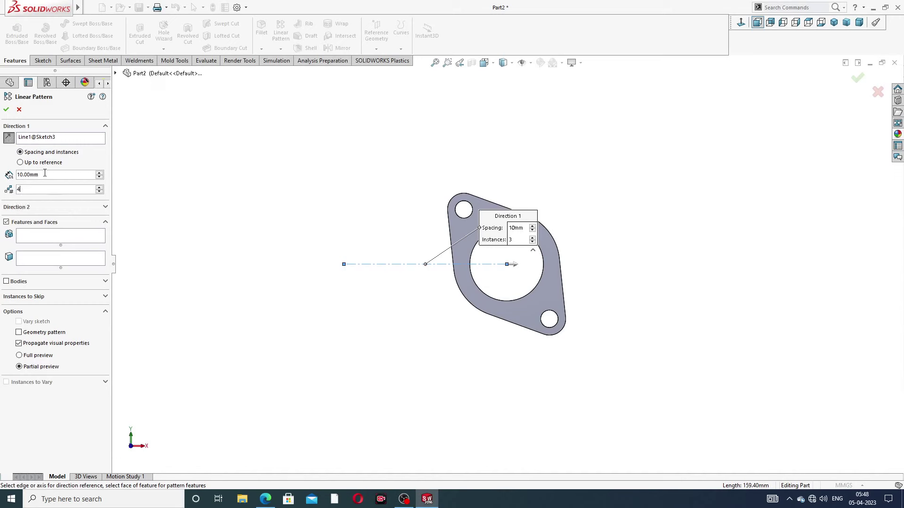
pyautogui.doubleClick(27, 177)
pyautogui.write('120')
pyautogui.press('Return')
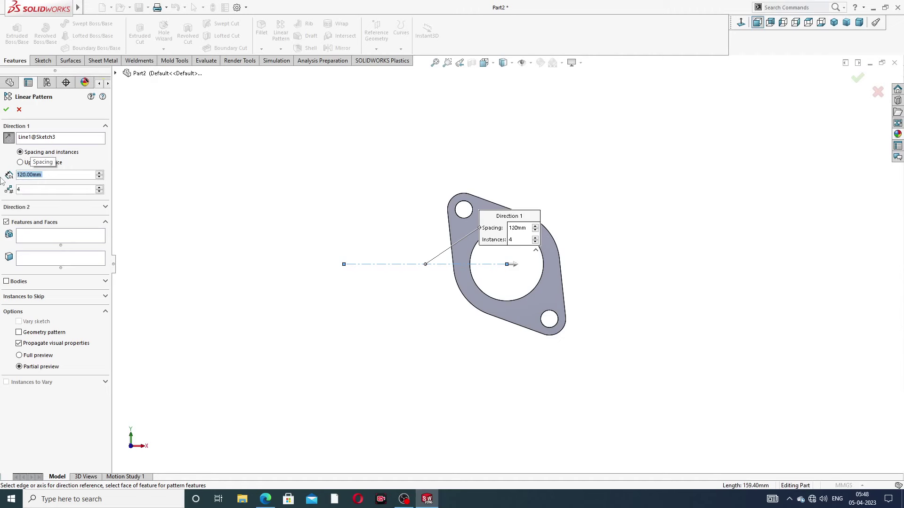
# Pattern the flange plate body, reversed to run left, creating LPattern1.
pyautogui.click(6, 282)
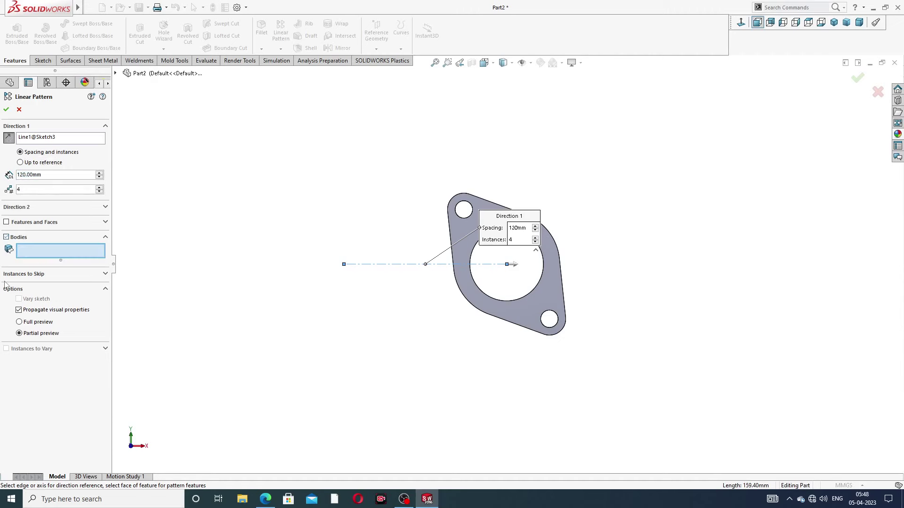
pyautogui.click(471, 277)
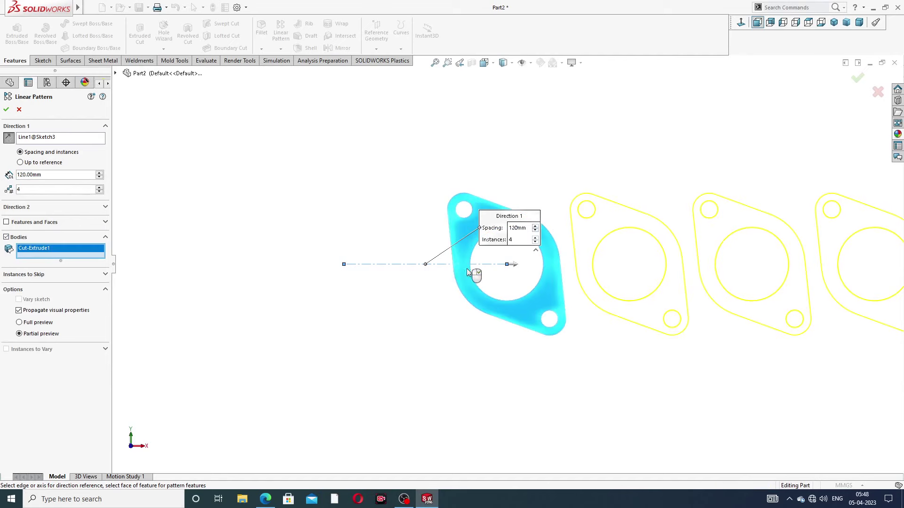
pyautogui.click(8, 137)
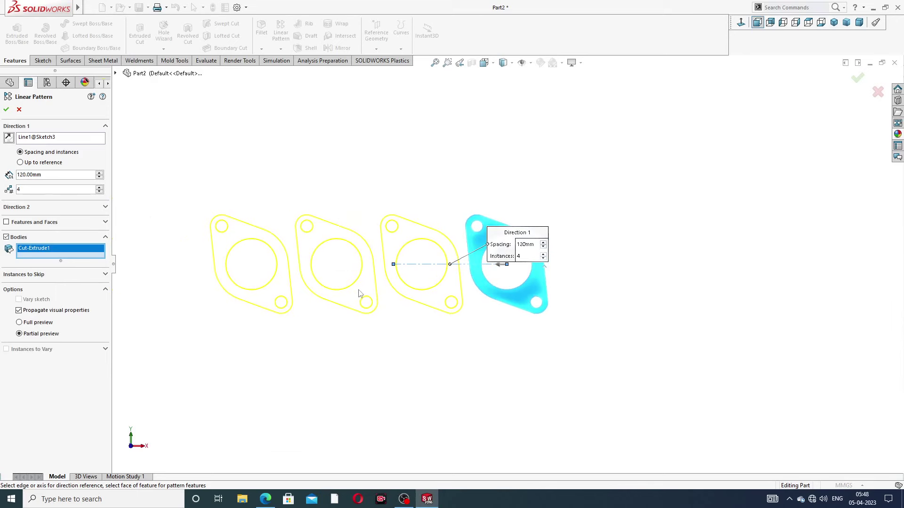
pyautogui.press('z')
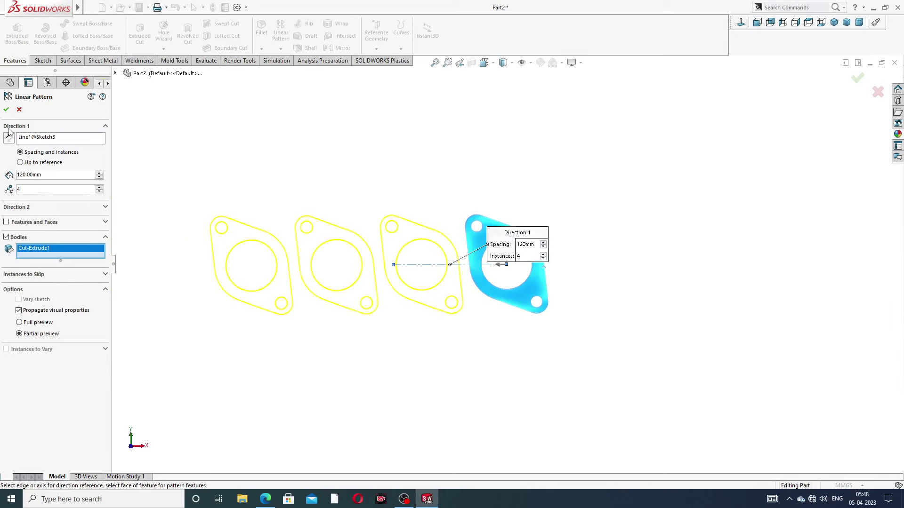
pyautogui.click(6, 109)
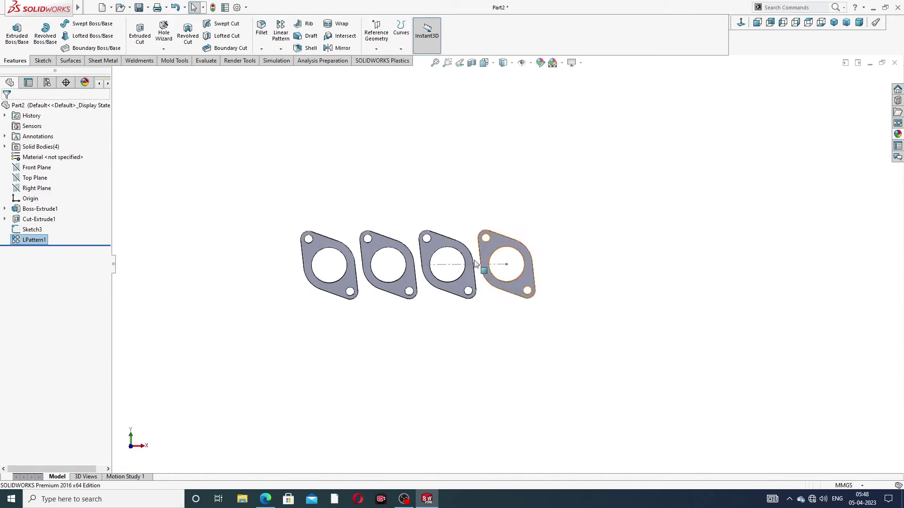
# Hide Sketch3's centerline.
pyautogui.scroll(-3, 470, 263)
pyautogui.click(470, 262)
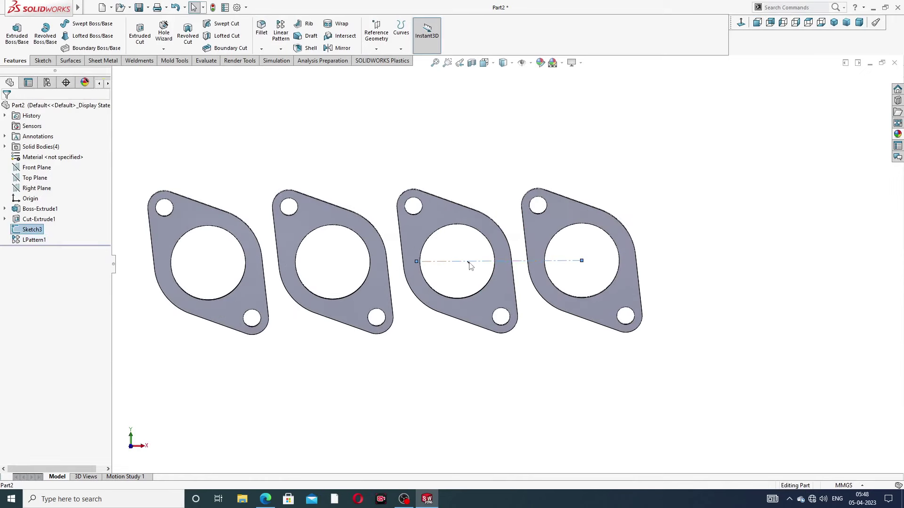
pyautogui.click(510, 236)
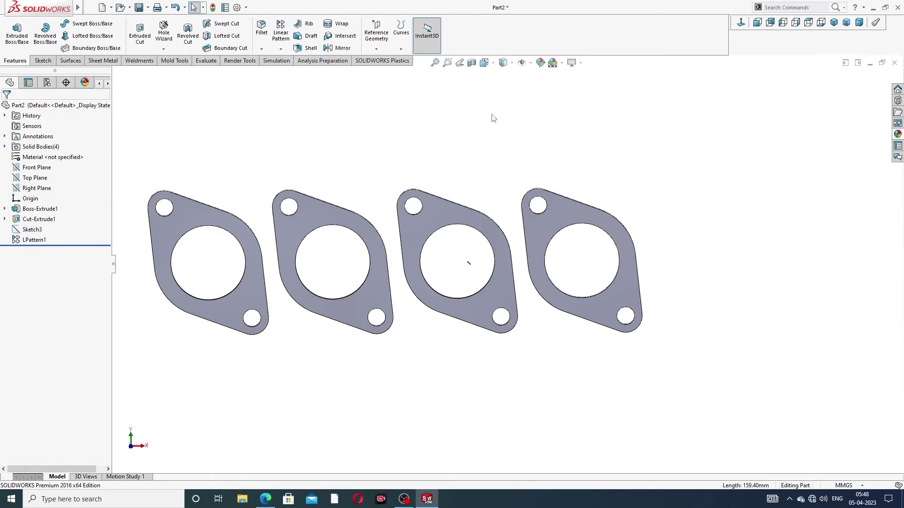
# Show the four flanges in isometric view, then switch to the manifold drawing PDF.
pyautogui.scroll(3, 471, 179)
pyautogui.moveTo(468, 208)
pyautogui.mouseDown(button='middle')
pyautogui.moveTo(399, 339)
pyautogui.moveTo(850, 55)
pyautogui.mouseUp(button='middle')
pyautogui.click(834, 22)
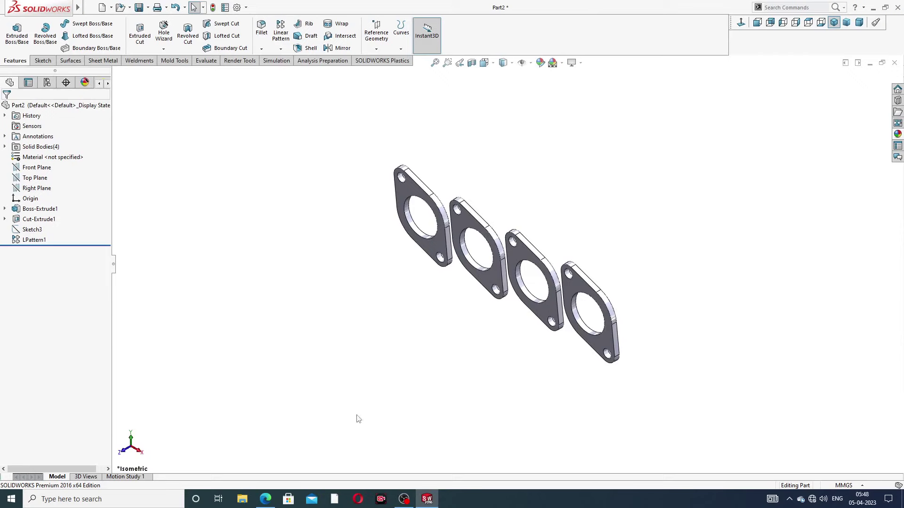
pyautogui.click(265, 499)
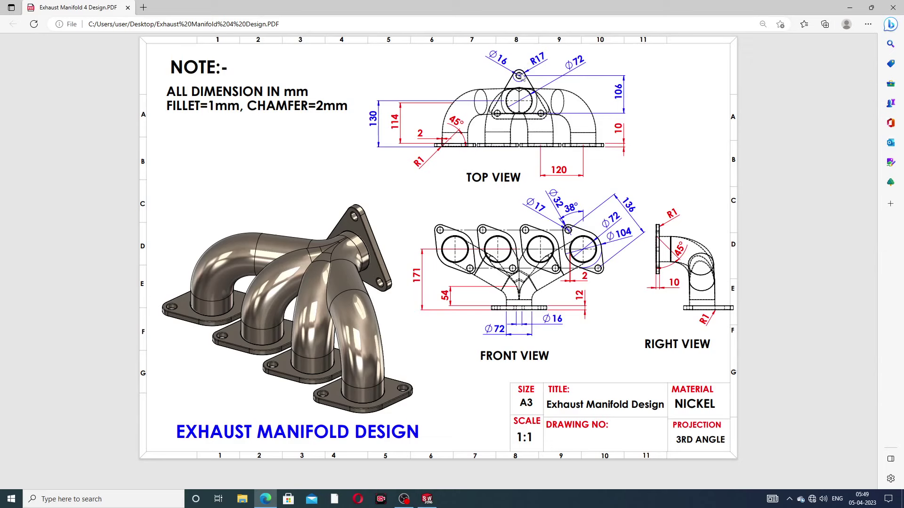
# Compare the exhaust manifold PDF drawing with the four-flange part, ending back in SOLIDWORKS.
pyautogui.click(266, 499)
pyautogui.moveTo(427, 499)
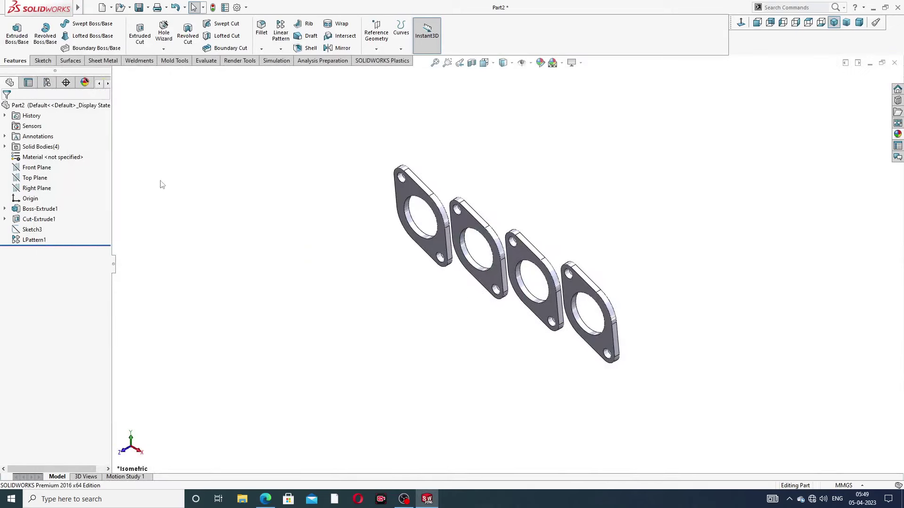
pyautogui.click(266, 501)
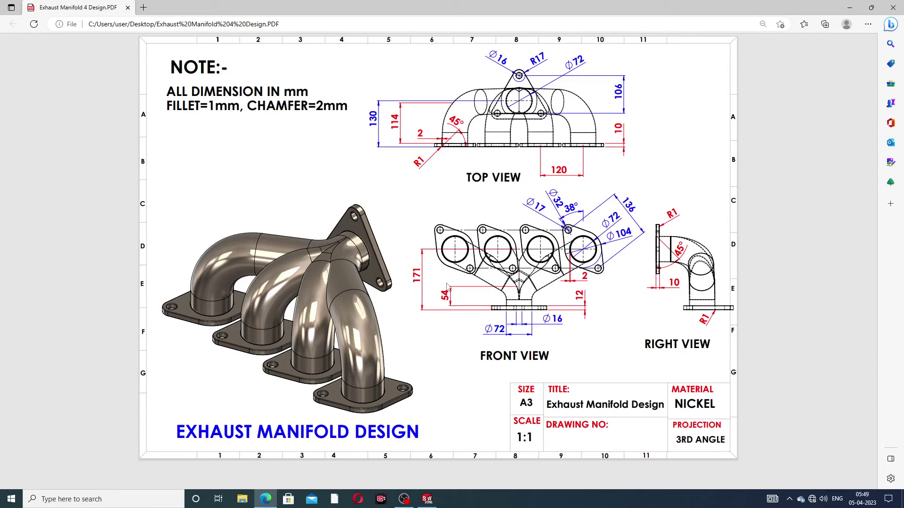
pyautogui.click(265, 499)
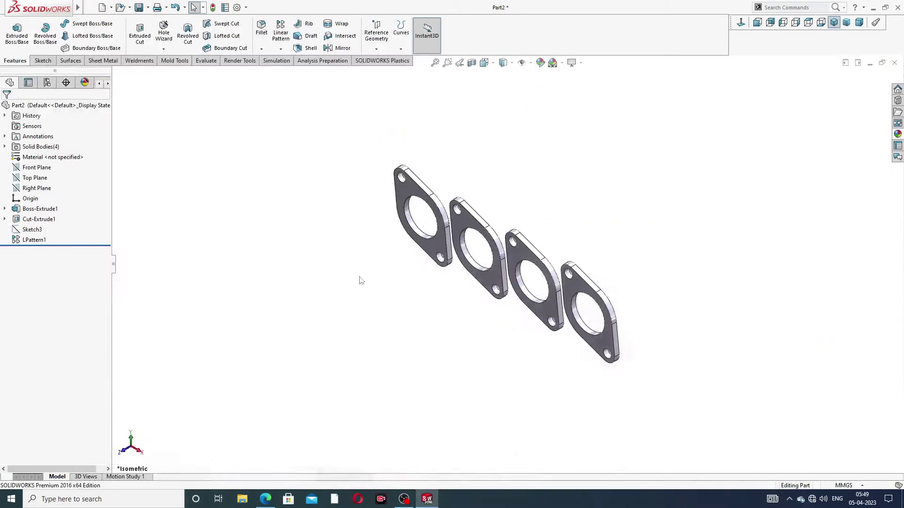
# Select Top Plane, discard an accidental empty sketch, and reselect Top Plane as the reference.
pyautogui.click(44, 178)
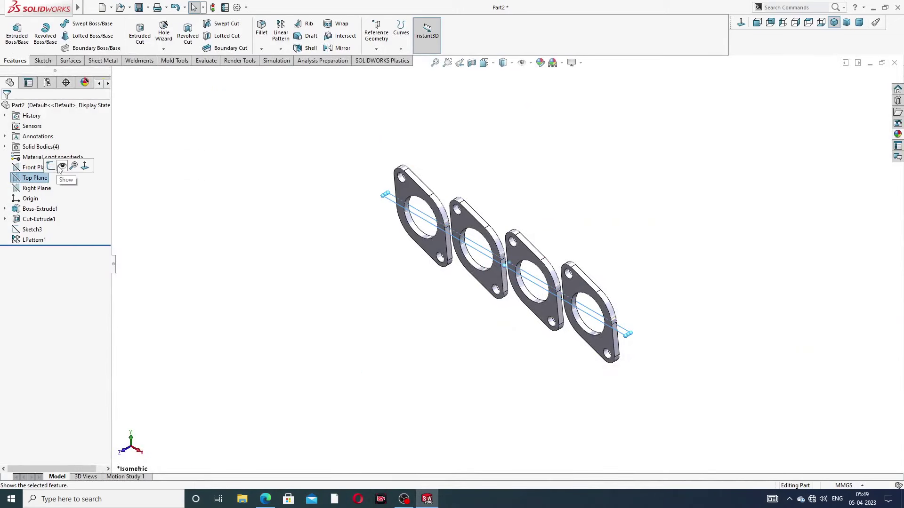
pyautogui.click(50, 166)
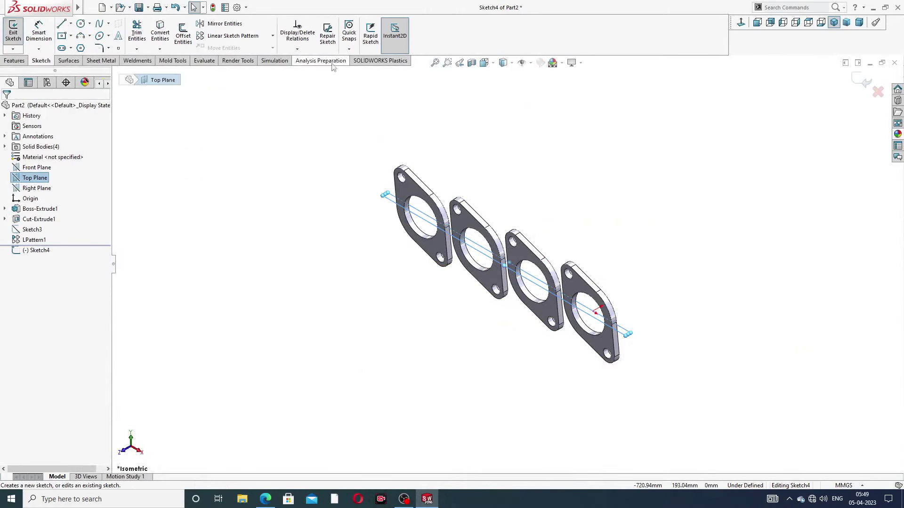
pyautogui.click(17, 62)
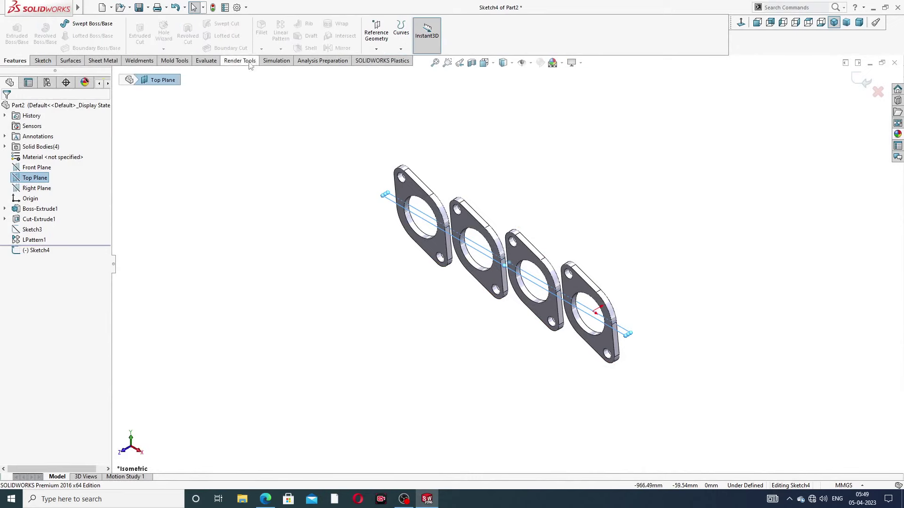
pyautogui.click(864, 80)
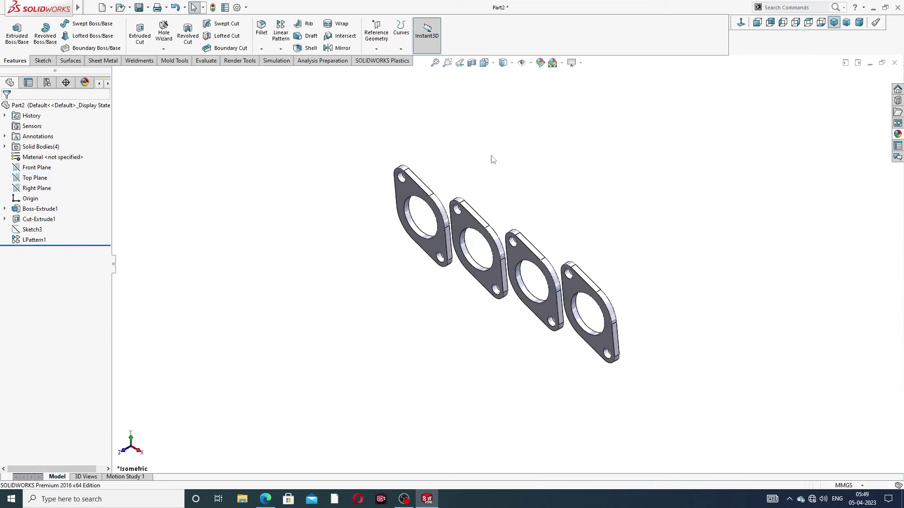
pyautogui.click(35, 178)
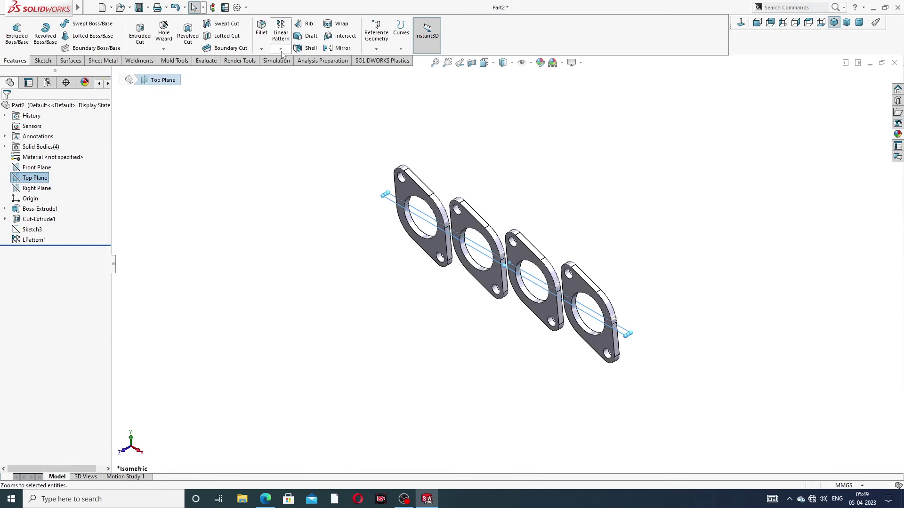
pyautogui.click(377, 49)
# Create Plane1 offset 171 mm from Top Plane, flipped to sit below the flanges.
pyautogui.click(407, 63)
pyautogui.write('171')
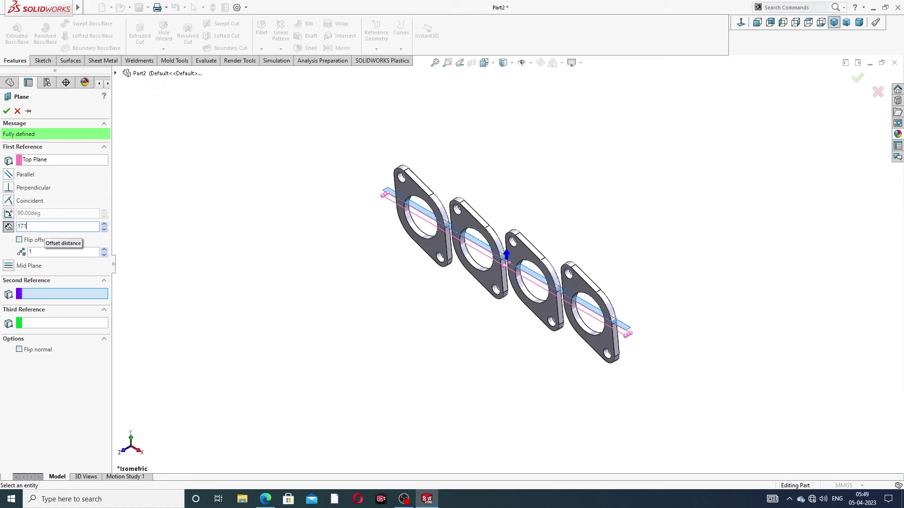
pyautogui.press('Return')
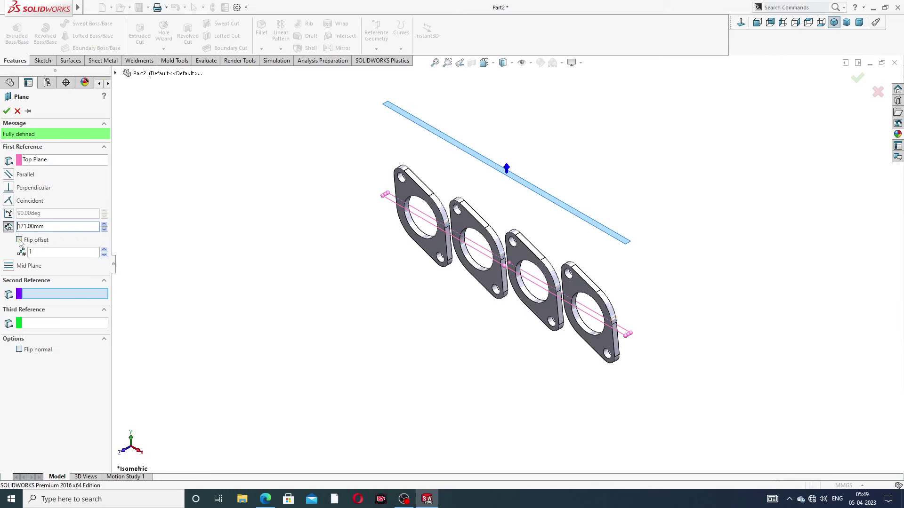
pyautogui.click(20, 241)
pyautogui.click(6, 111)
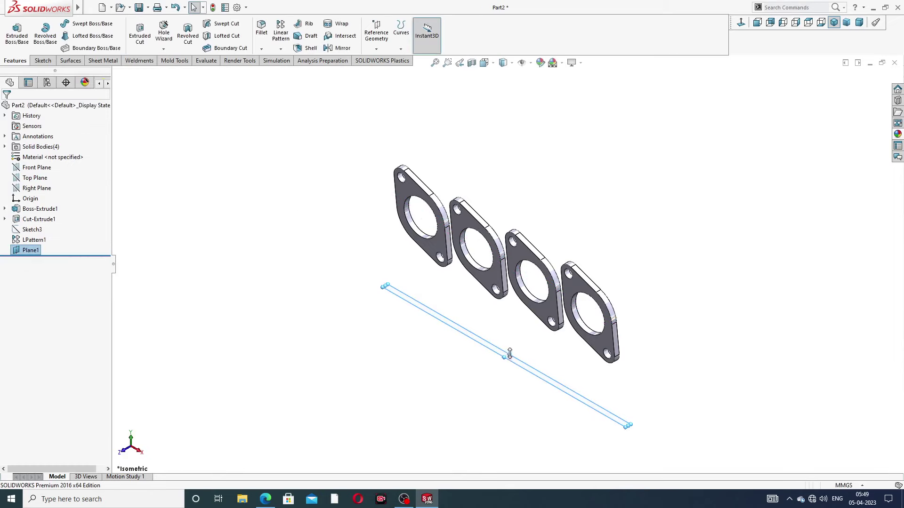
# Enlarge Plane1 to span under the flanges and start a new sketch on it.
pyautogui.moveTo(515, 350); pyautogui.dragTo(576, 317)
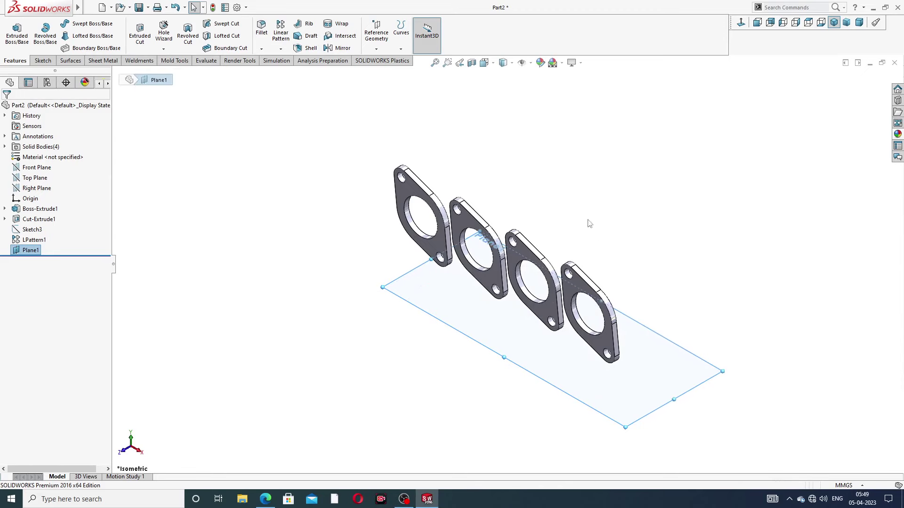
pyautogui.moveTo(537, 177)
pyautogui.mouseDown(button='middle')
pyautogui.moveTo(464, 169)
pyautogui.moveTo(545, 208)
pyautogui.moveTo(521, 228)
pyautogui.mouseUp(button='middle')
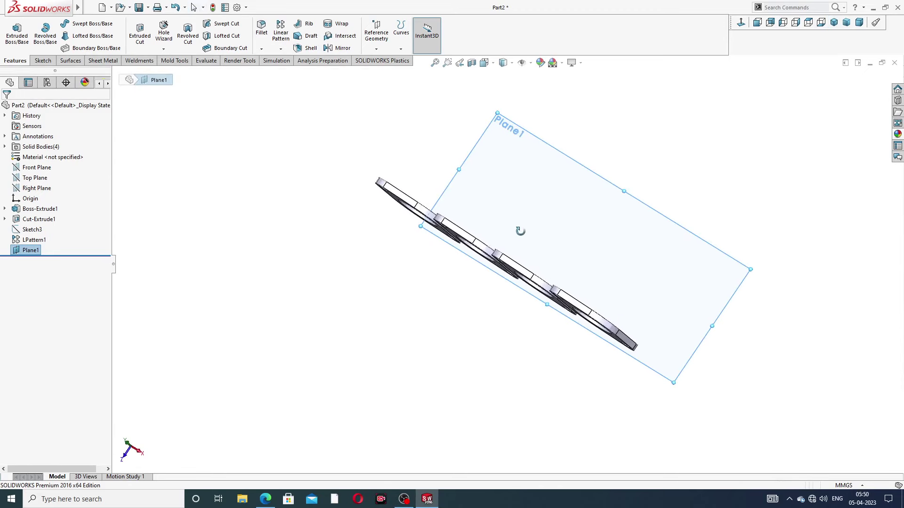
pyautogui.click(604, 199)
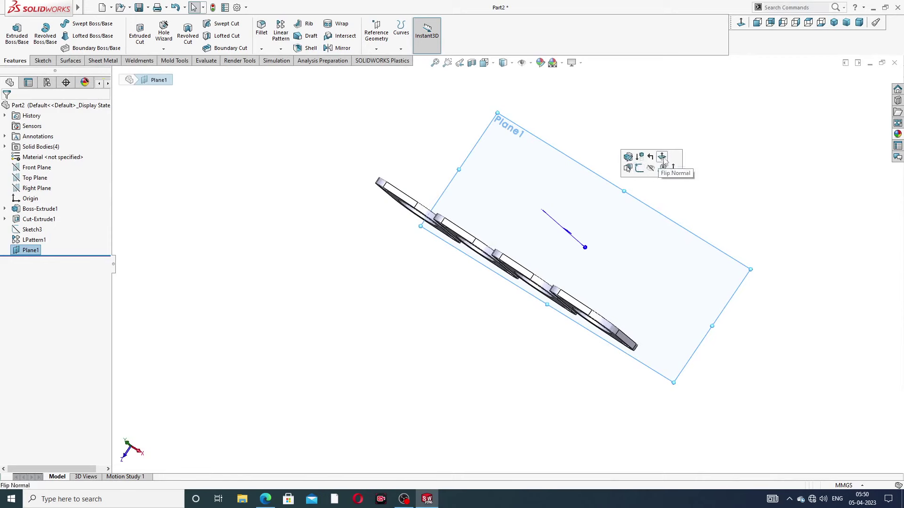
pyautogui.click(639, 169)
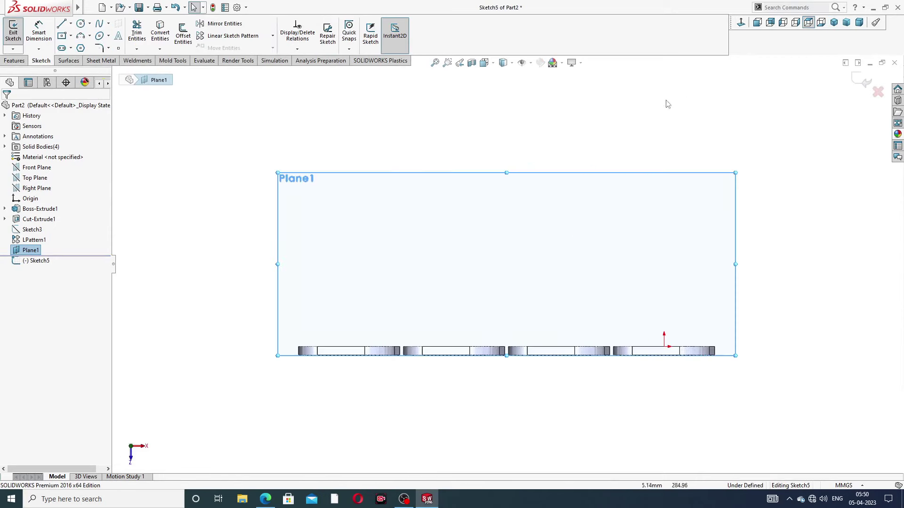
pyautogui.moveTo(77, 7)
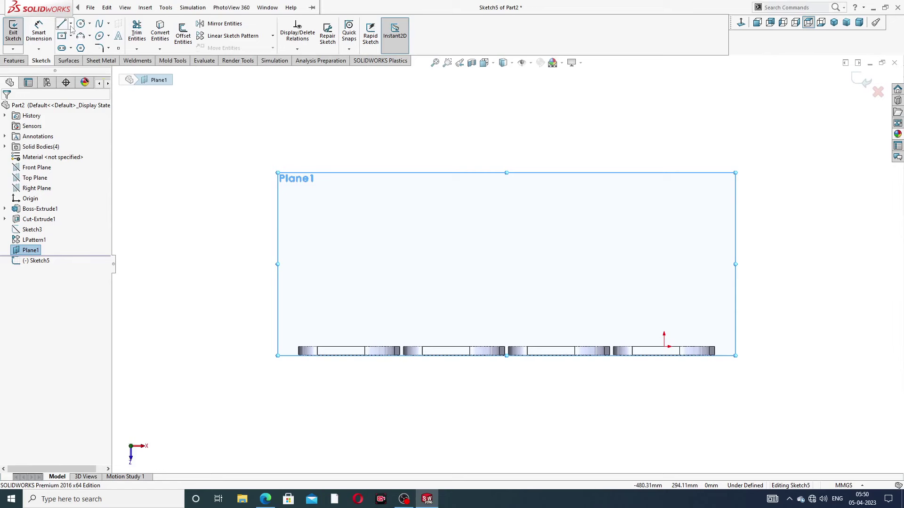
# Draw a construction line between the corners of two adjacent flanges.
pyautogui.click(70, 24)
pyautogui.click(87, 47)
pyautogui.scroll(-3, 537, 358)
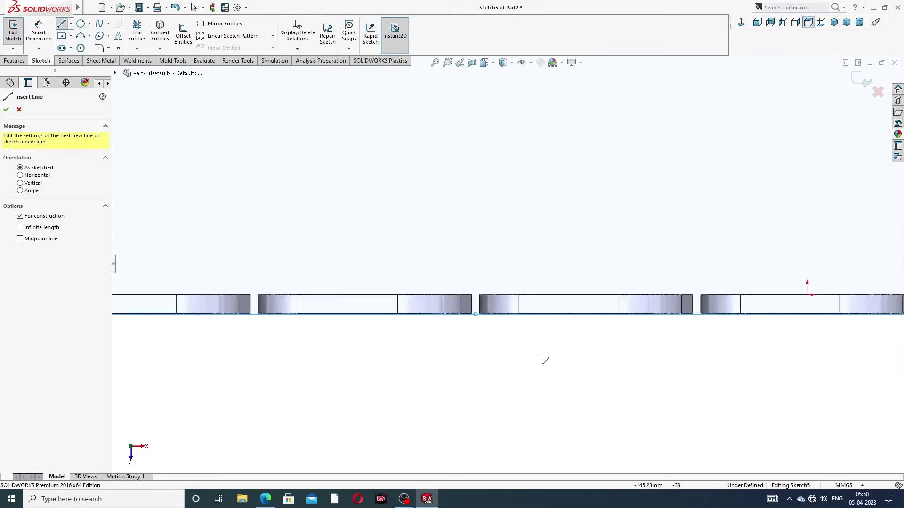
pyautogui.scroll(-2, 540, 356)
pyautogui.scroll(3, 628, 197)
pyautogui.scroll(2, 619, 205)
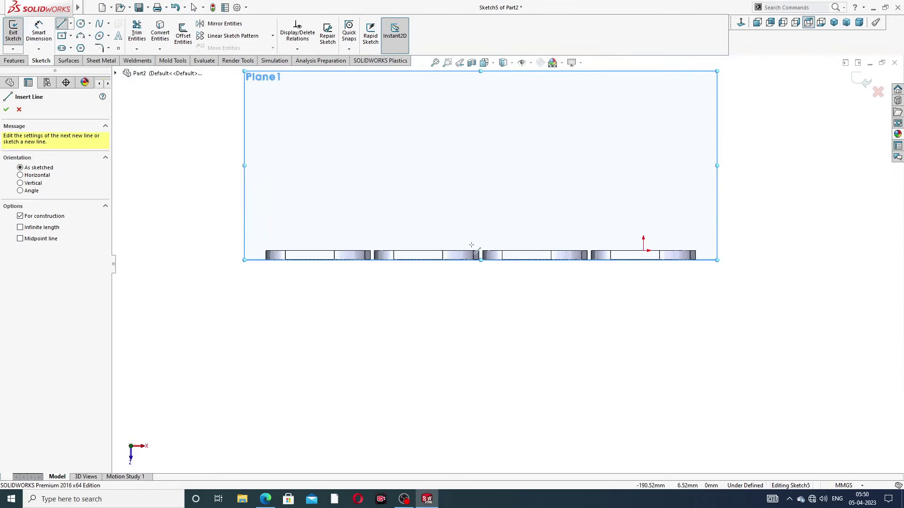
pyautogui.moveTo(471, 245); pyautogui.dragTo(744, 36, button='middle')
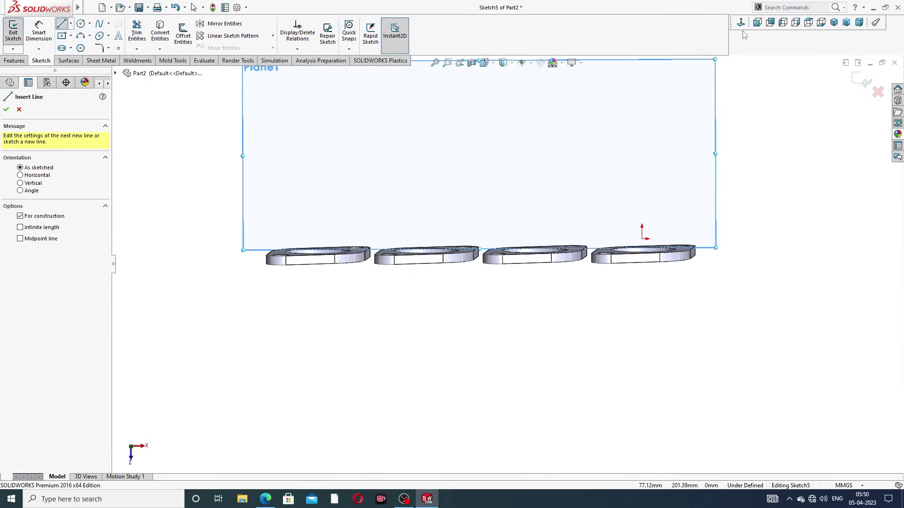
pyautogui.click(808, 22)
pyautogui.scroll(-3, 512, 353)
pyautogui.scroll(-3, 524, 331)
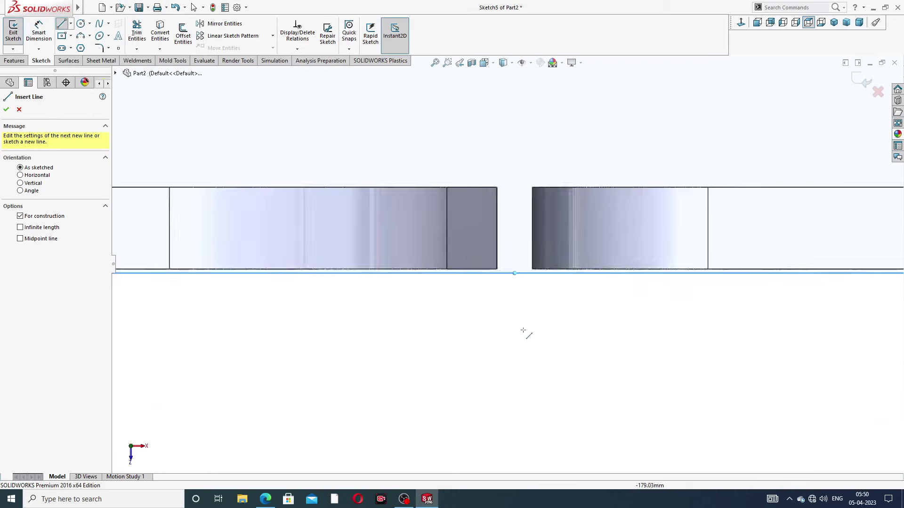
pyautogui.scroll(-2, 530, 315)
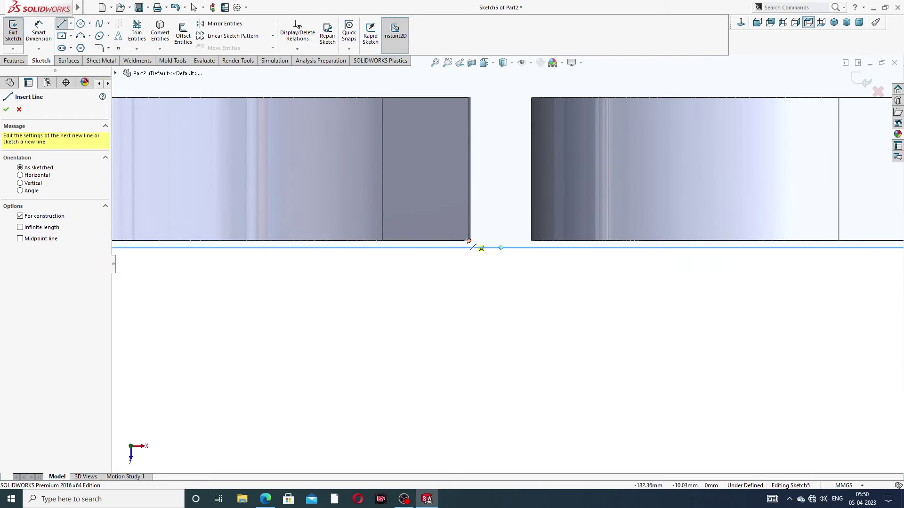
pyautogui.click(469, 241)
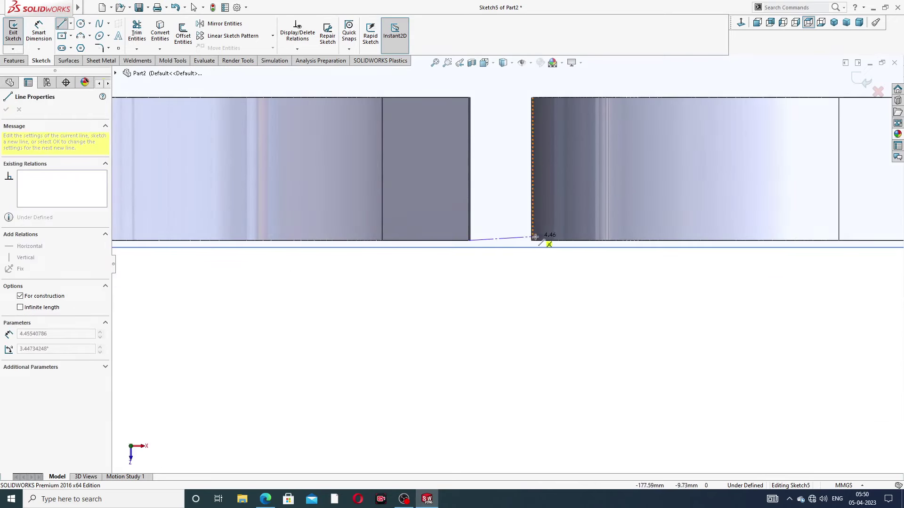
pyautogui.click(531, 240)
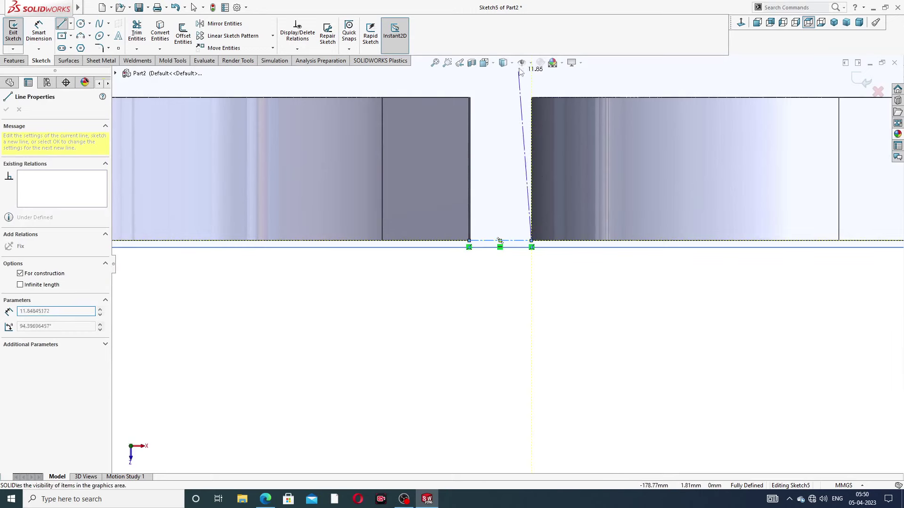
pyautogui.scroll(2, 518, 107)
pyautogui.rightClick(525, 120)
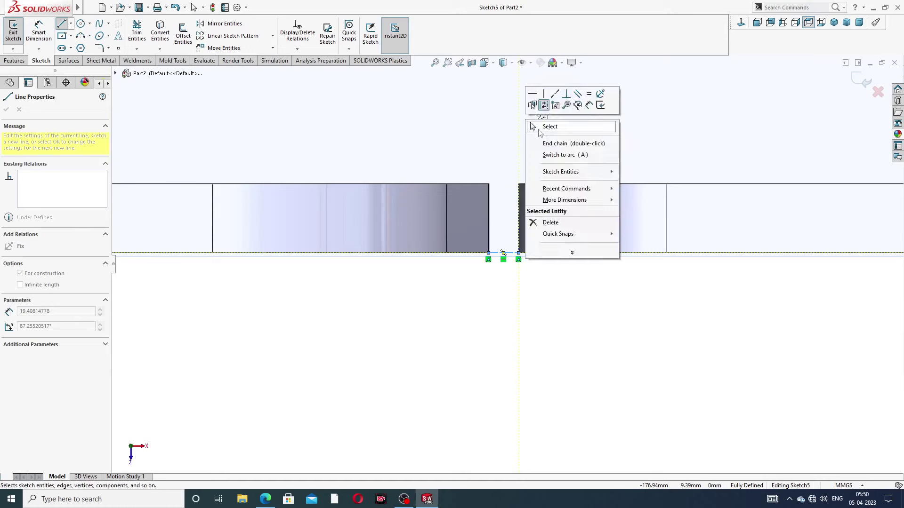
pyautogui.click(549, 127)
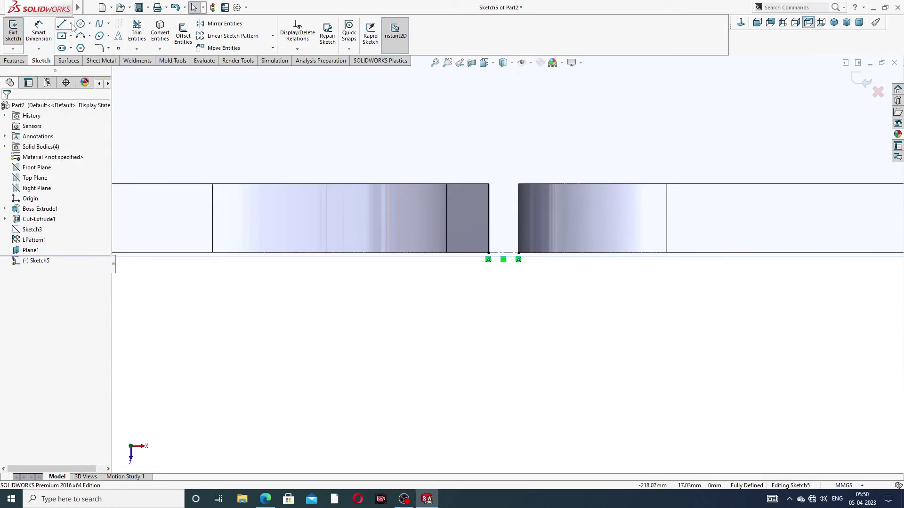
# Draw a vertical centerline up from the gap's midpoint and drag its top end higher.
pyautogui.click(71, 24)
pyautogui.click(85, 47)
pyautogui.scroll(-3, 515, 252)
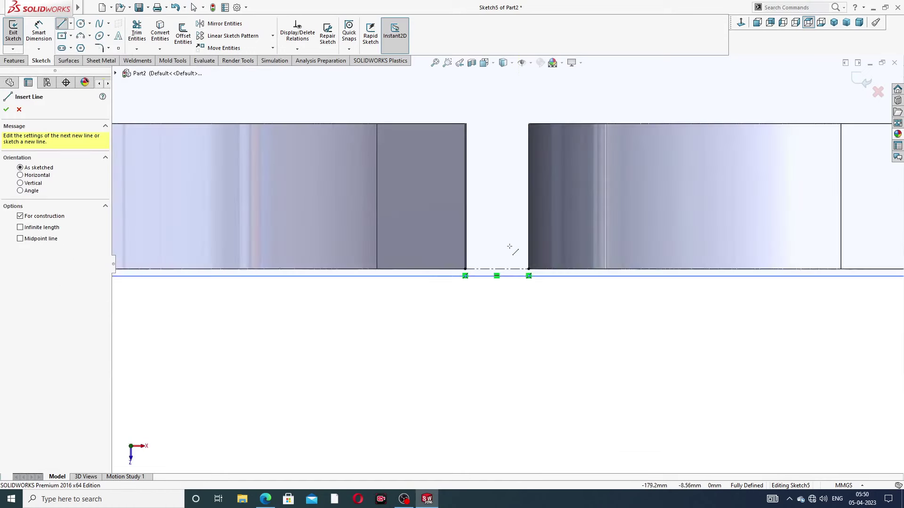
pyautogui.scroll(-2, 493, 270)
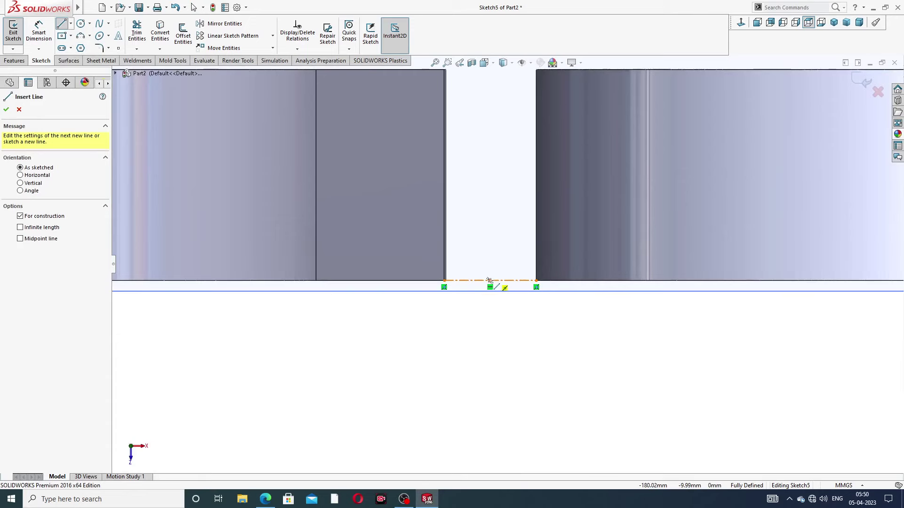
pyautogui.click(490, 281)
pyautogui.scroll(3, 504, 118)
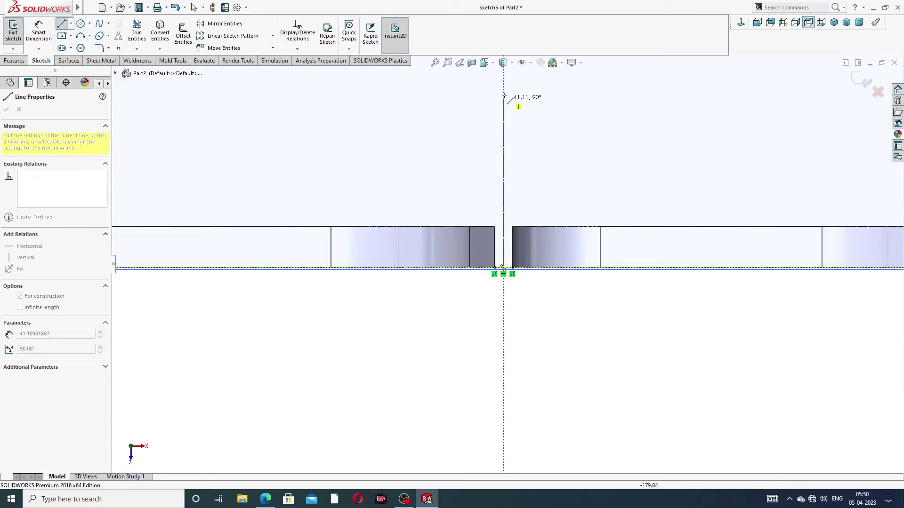
pyautogui.scroll(1, 504, 96)
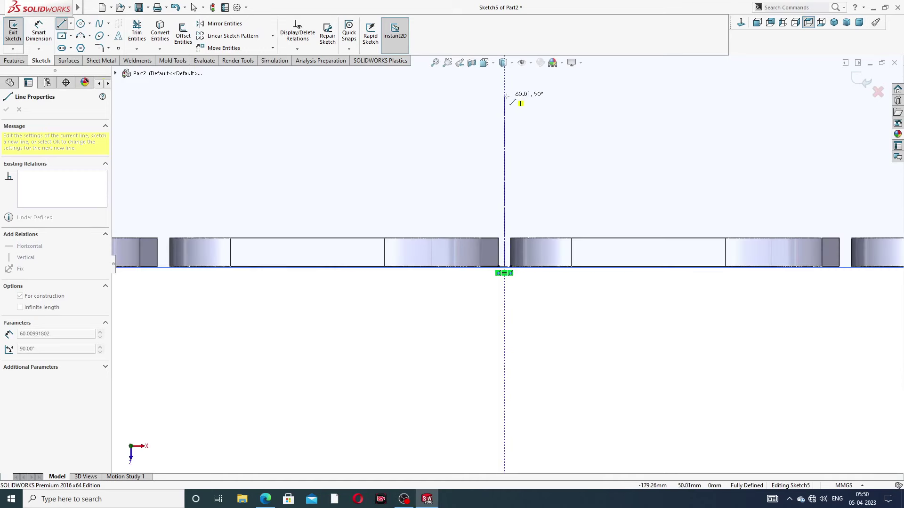
pyautogui.click(506, 96)
pyautogui.rightClick(547, 67)
pyautogui.click(575, 106)
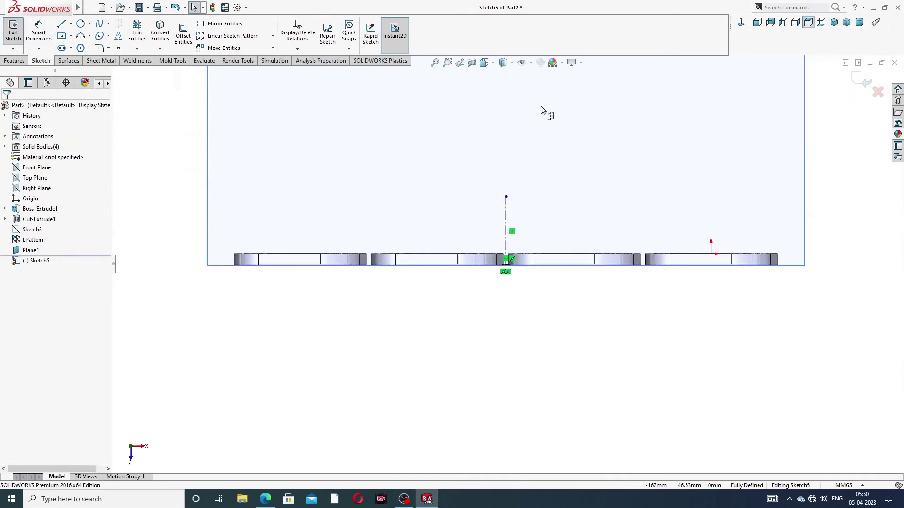
pyautogui.moveTo(507, 197); pyautogui.dragTo(520, 113)
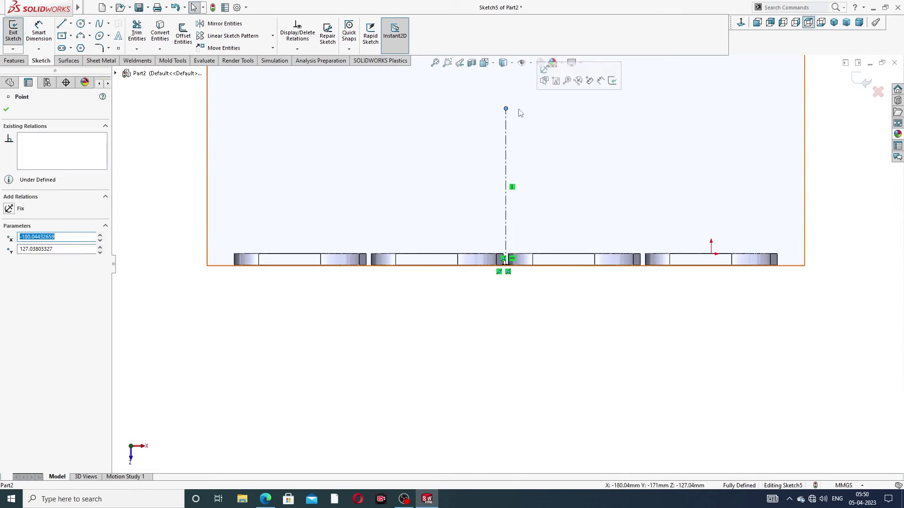
# Hide Plane1 and view the sketch normal to its plane.
pyautogui.scroll(1, 546, 147)
pyautogui.click(548, 147)
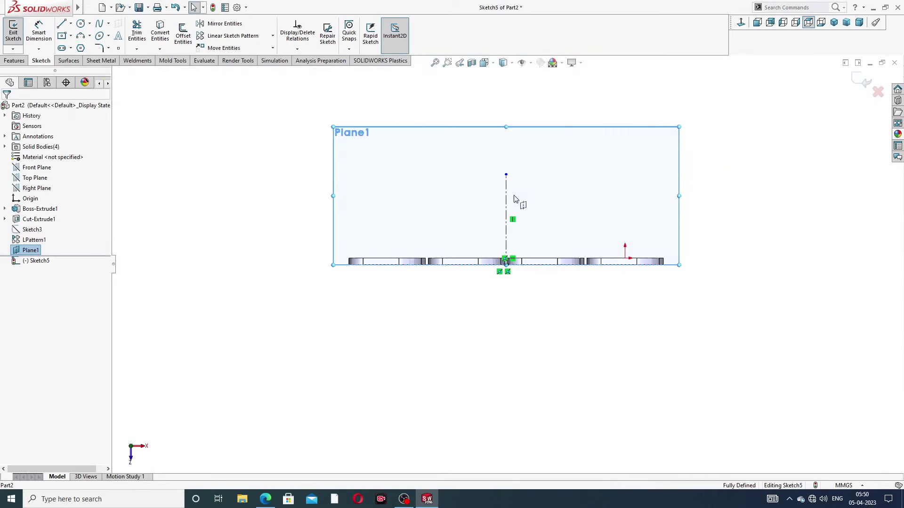
pyautogui.scroll(-1, 504, 250)
pyautogui.scroll(-1, 505, 250)
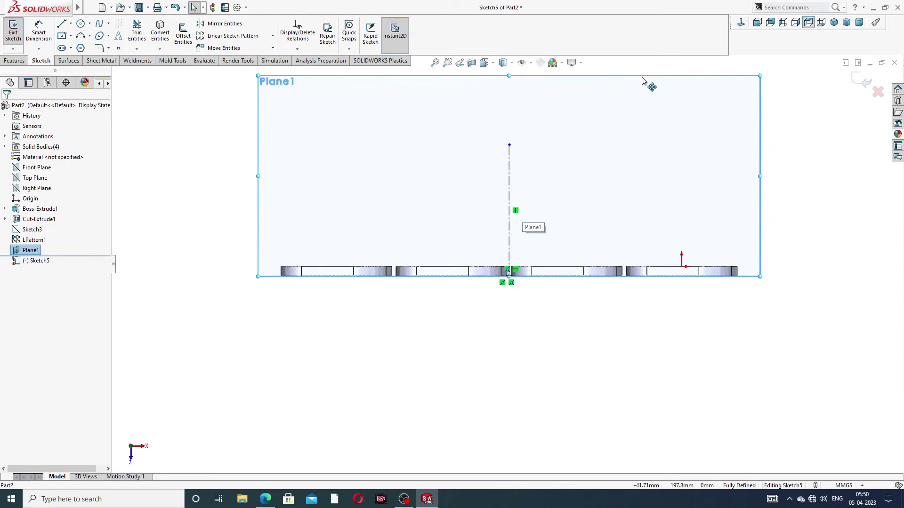
pyautogui.click(44, 252)
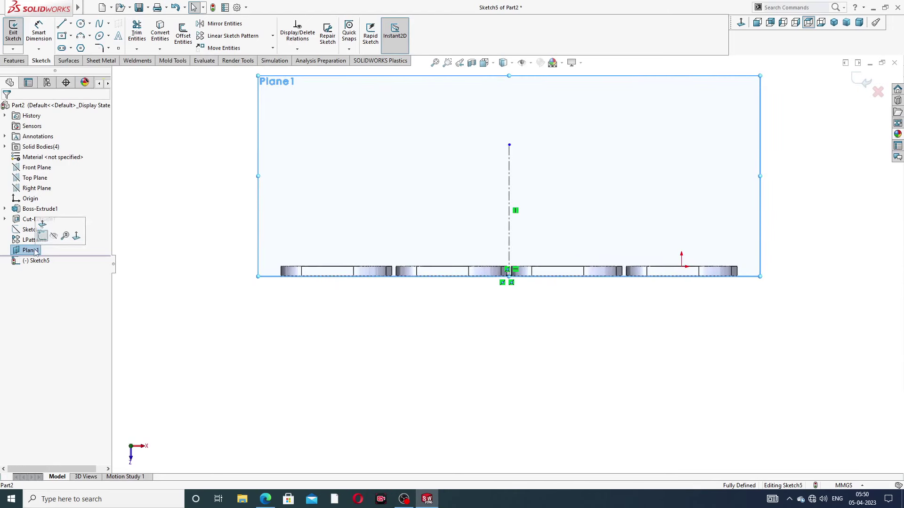
pyautogui.click(57, 244)
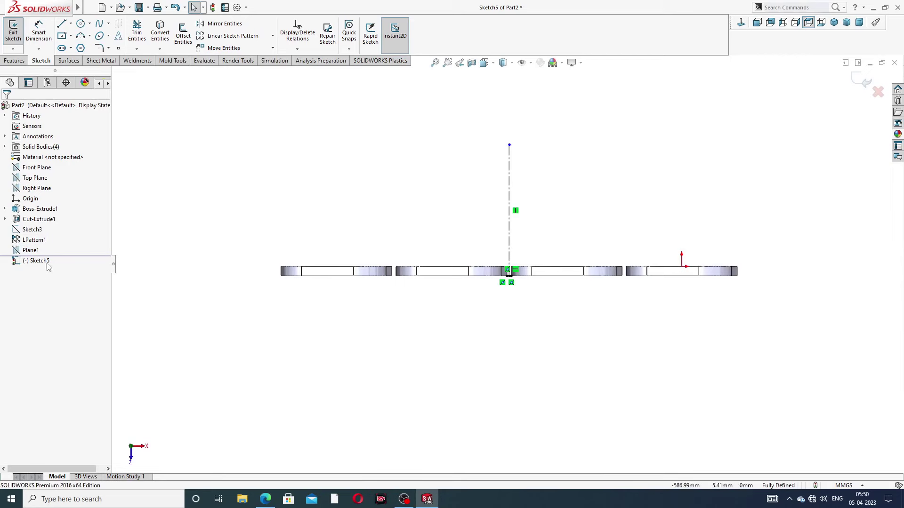
pyautogui.moveTo(549, 190)
pyautogui.mouseDown(button='middle')
pyautogui.moveTo(538, 230)
pyautogui.moveTo(618, 166)
pyautogui.mouseUp(button='middle')
pyautogui.click(744, 26)
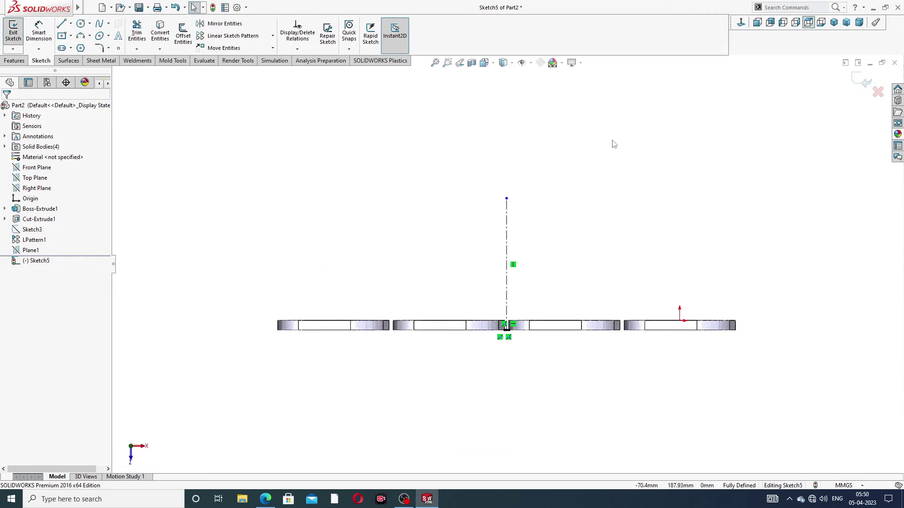
# Draw a three-sided polygon centred on the centreline's top endpoint.
pyautogui.click(80, 49)
pyautogui.moveTo(30, 163); pyautogui.dragTo(18, 167)
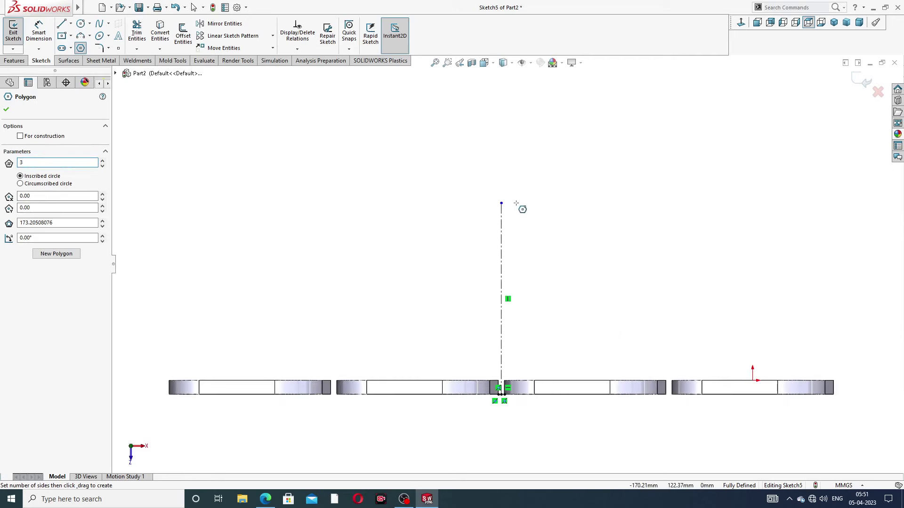
pyautogui.scroll(-2, 520, 207)
pyautogui.moveTo(502, 203); pyautogui.dragTo(492, 126)
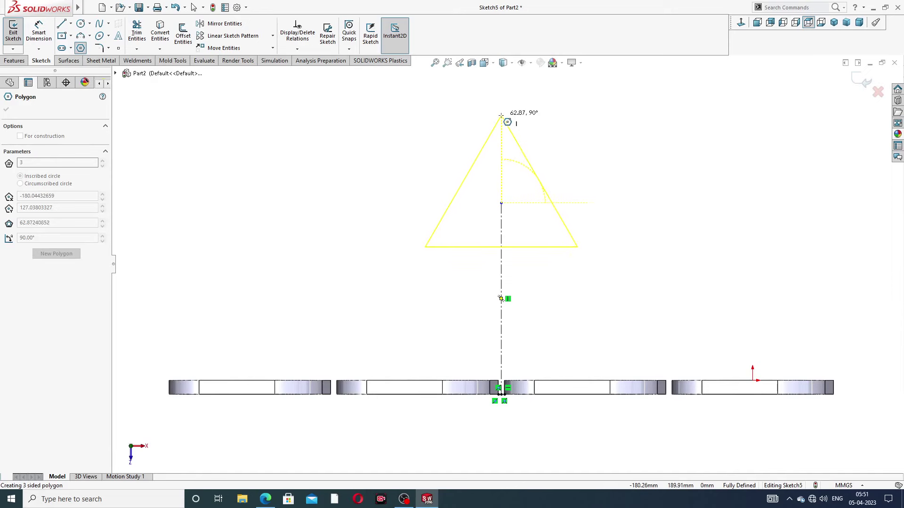
pyautogui.click(501, 111)
pyautogui.rightClick(568, 116)
pyautogui.click(589, 121)
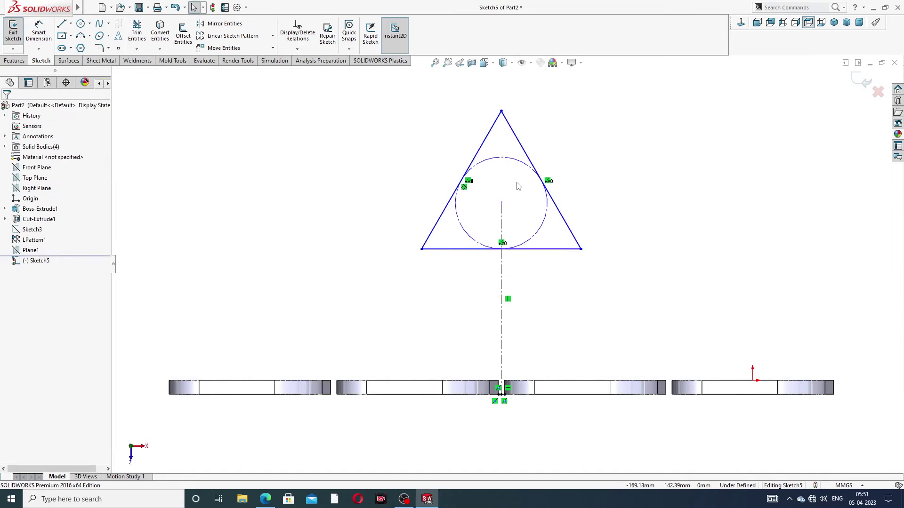
# Try converting the triangle sides to construction geometry, then undo those changes.
pyautogui.scroll(-3, 516, 185)
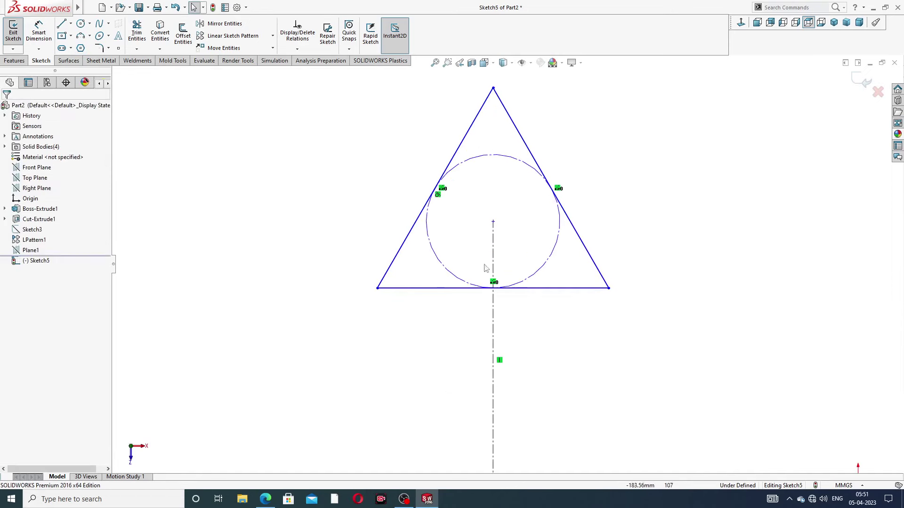
pyautogui.click(453, 288)
pyautogui.click(590, 212)
pyautogui.click(485, 104)
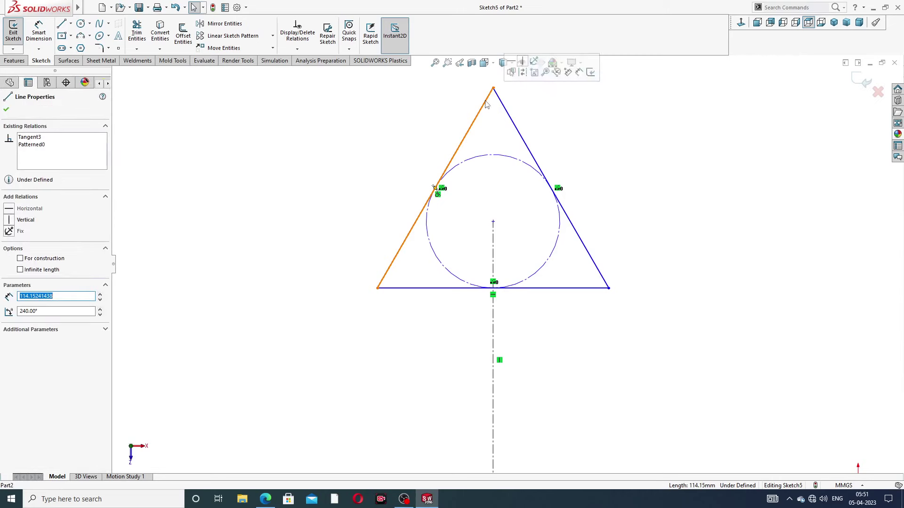
pyautogui.keyDown('ctrl'); pyautogui.click(437, 289); pyautogui.keyUp('ctrl')
pyautogui.keyDown('ctrl'); pyautogui.click(590, 256); pyautogui.keyUp('ctrl')
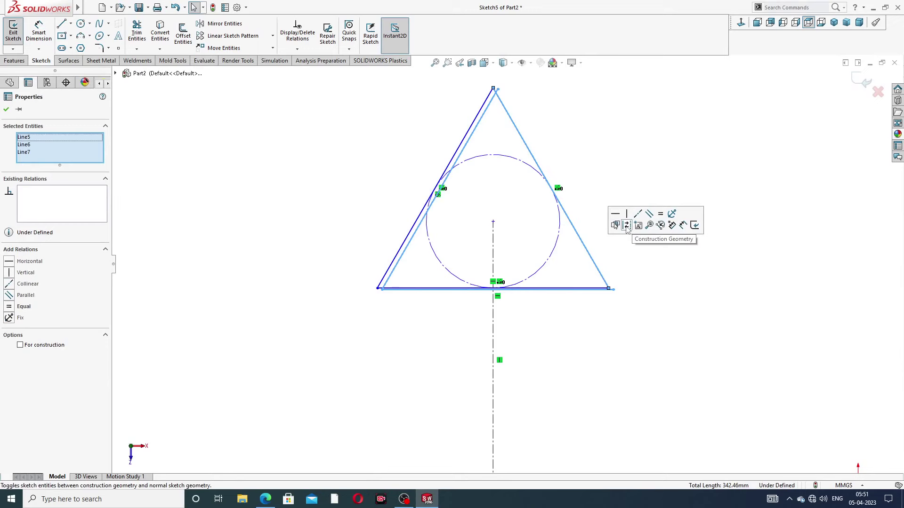
pyautogui.click(627, 226)
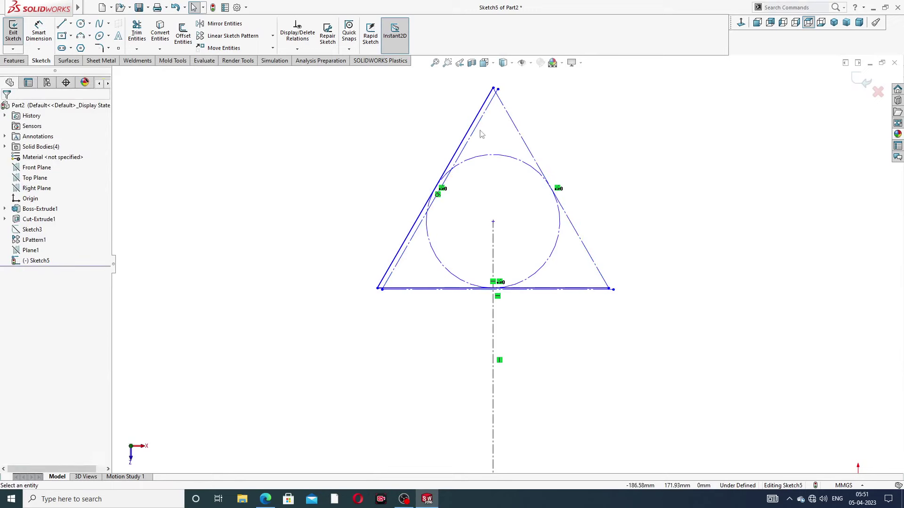
pyautogui.scroll(-2, 481, 134)
pyautogui.click(479, 141)
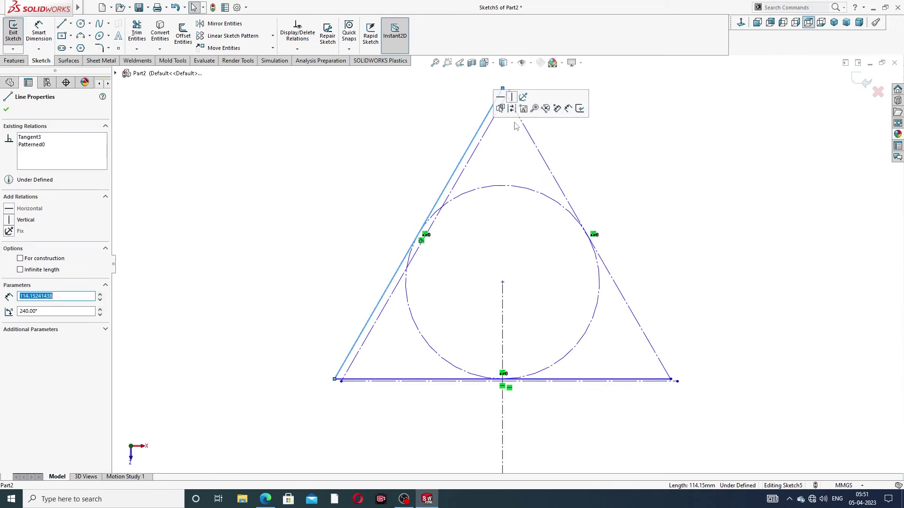
pyautogui.click(512, 109)
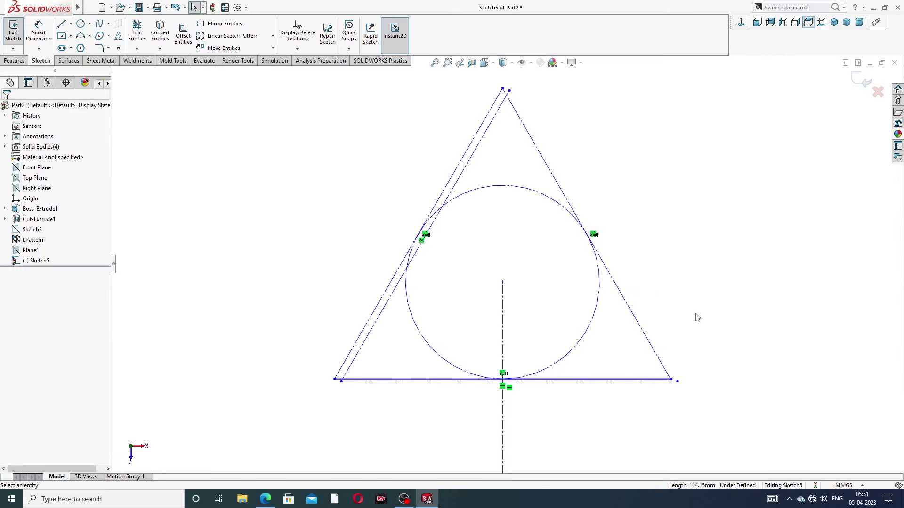
pyautogui.hotkey('ctrl', 'z')
pyautogui.hotkey('ctrl', 'z')
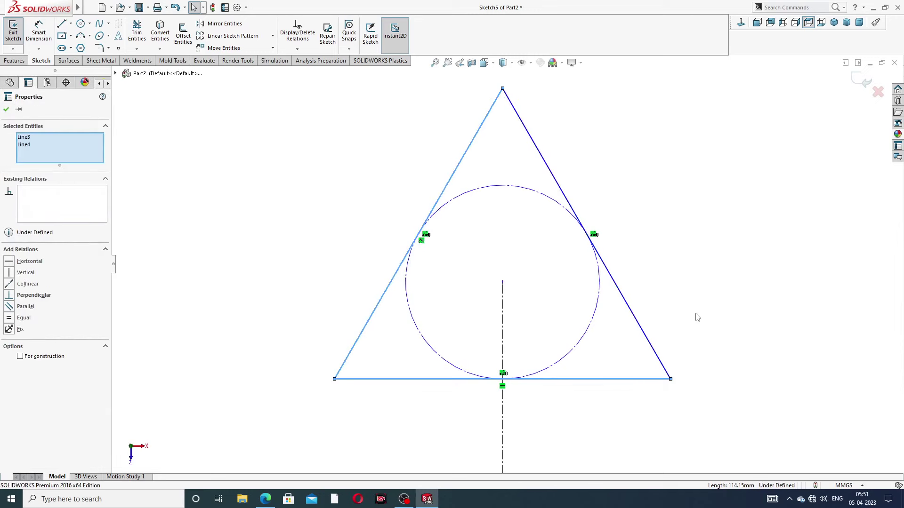
# Convert the triangle's bottom, left and right sides to construction geometry one by one.
pyautogui.click(697, 316)
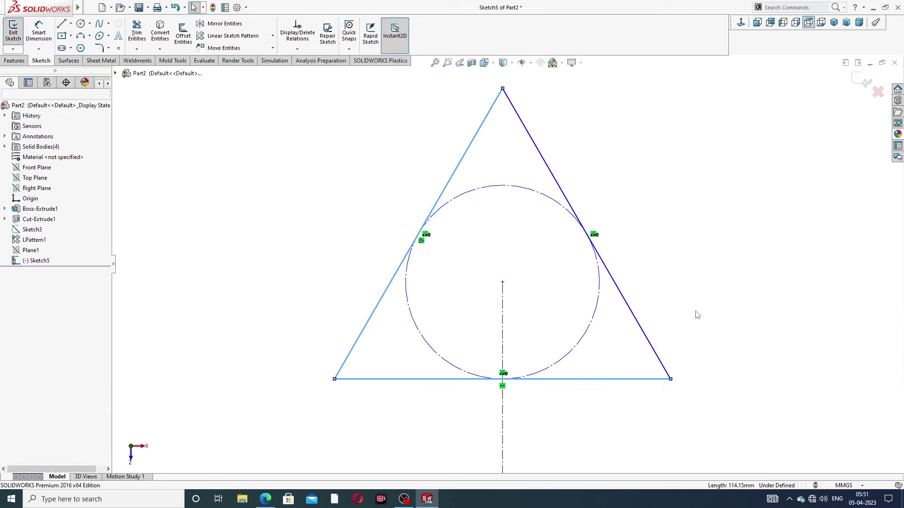
pyautogui.click(652, 380)
pyautogui.click(674, 351)
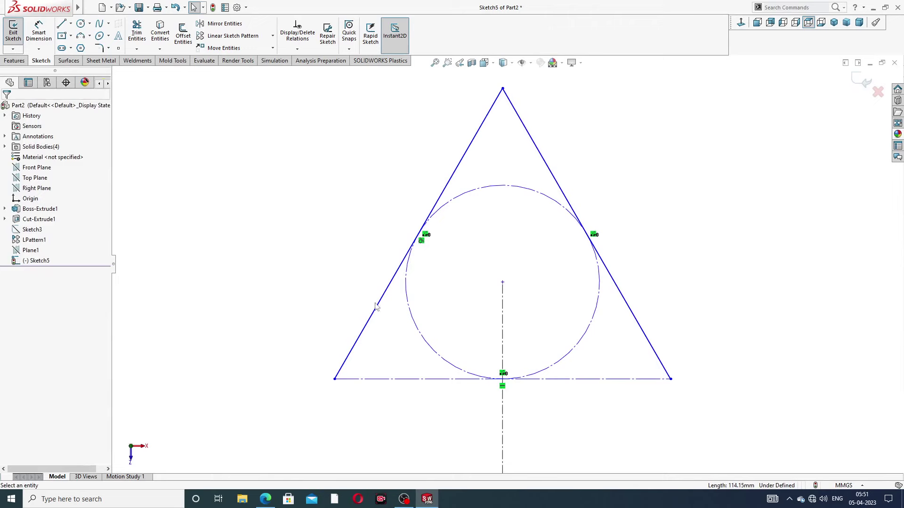
pyautogui.click(380, 310)
pyautogui.click(416, 278)
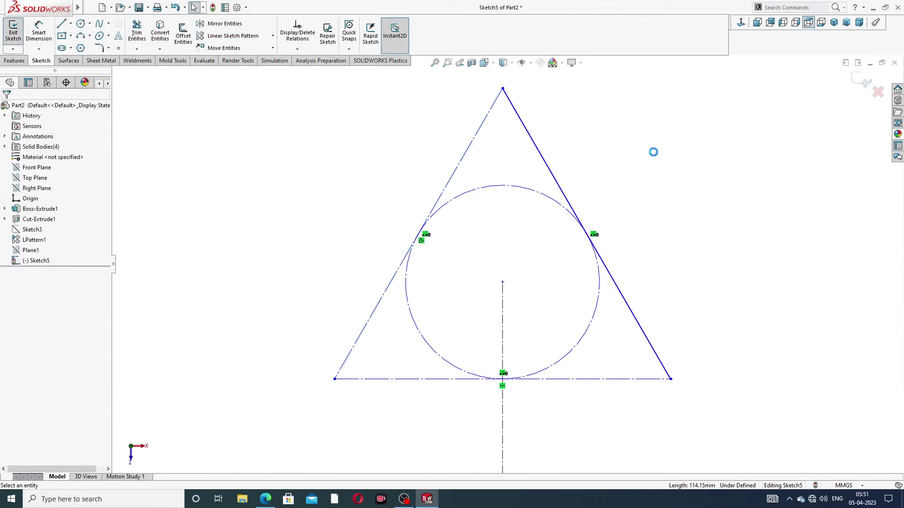
pyautogui.click(563, 189)
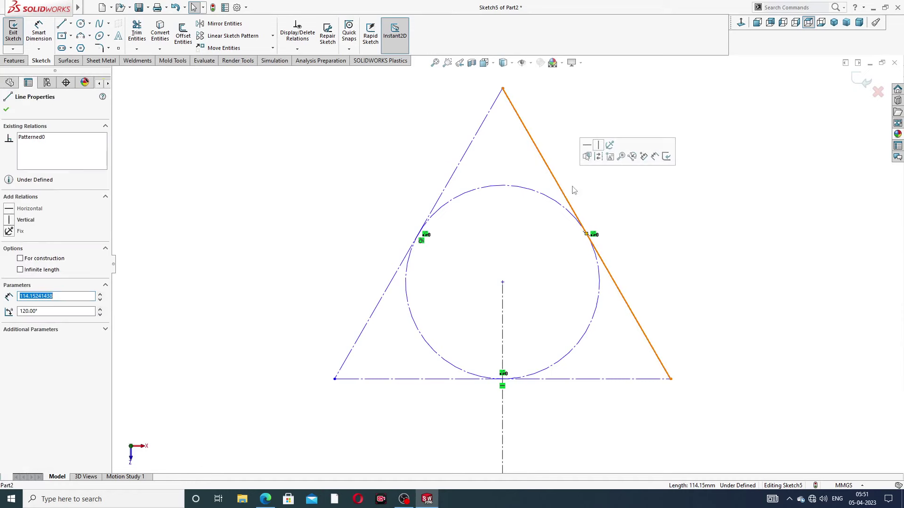
pyautogui.click(608, 158)
pyautogui.press('f')
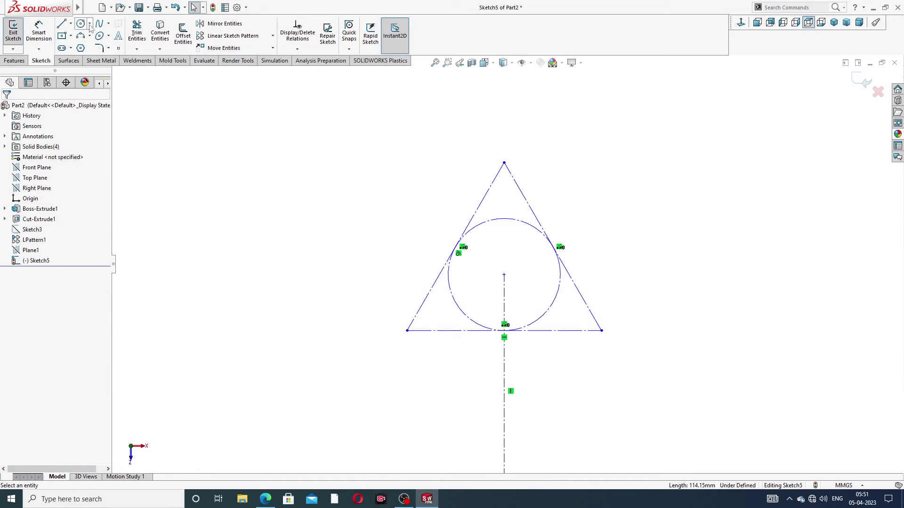
# Draw a circle centred on the triangle's centre.
pyautogui.click(81, 25)
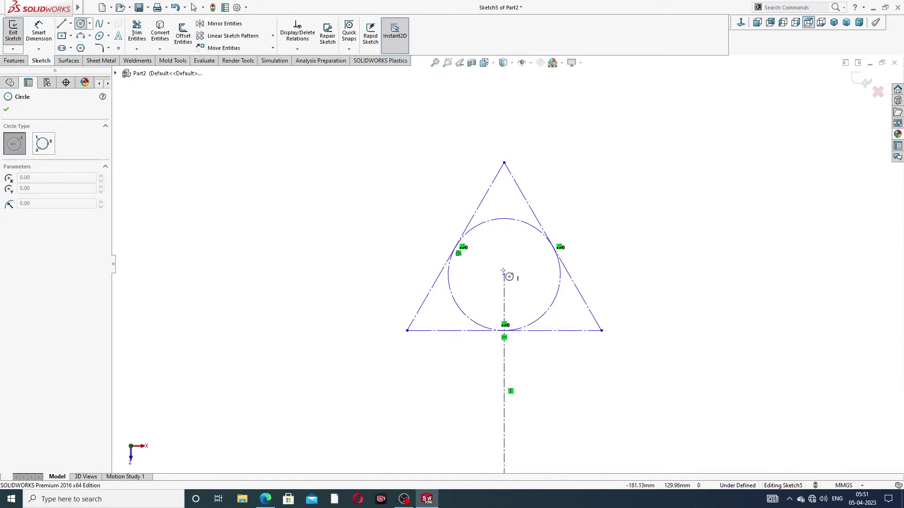
pyautogui.click(504, 275)
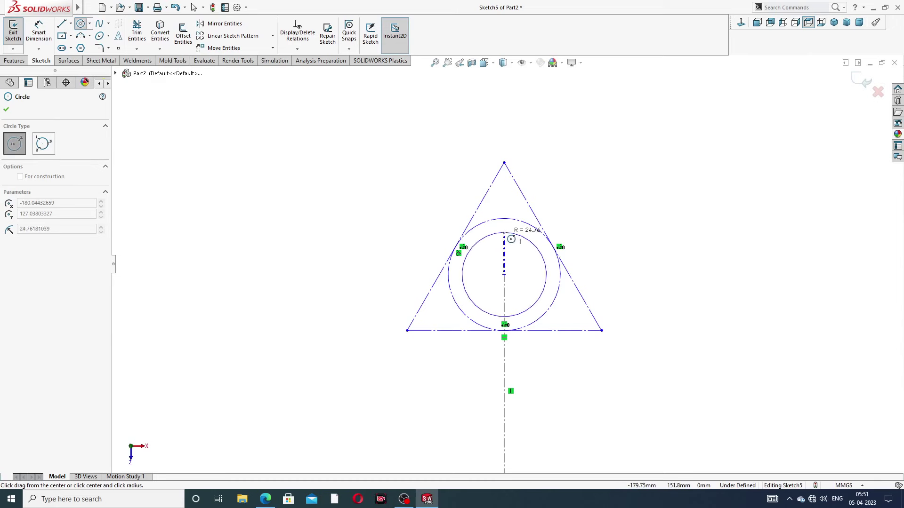
pyautogui.click(536, 243)
pyautogui.rightClick(560, 188)
pyautogui.click(584, 192)
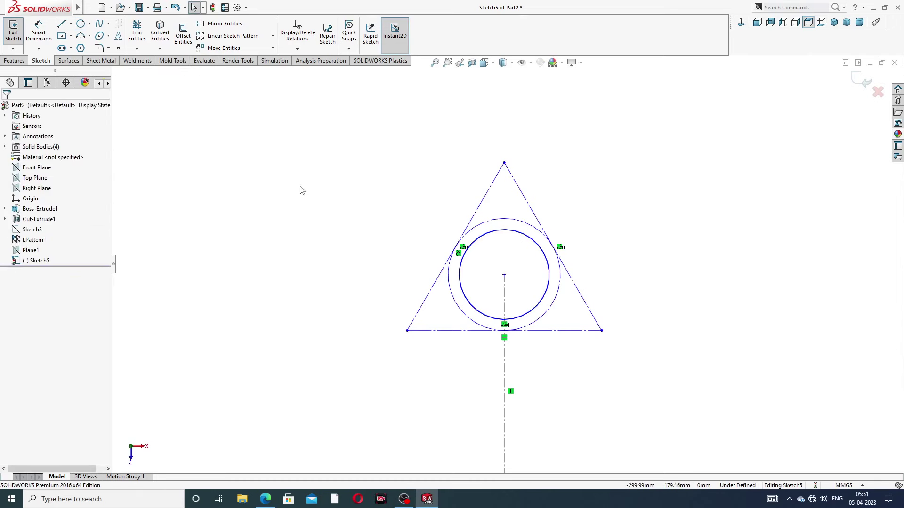
# Add outer and inner concentric circles at the triangle's top and right corners.
pyautogui.click(81, 24)
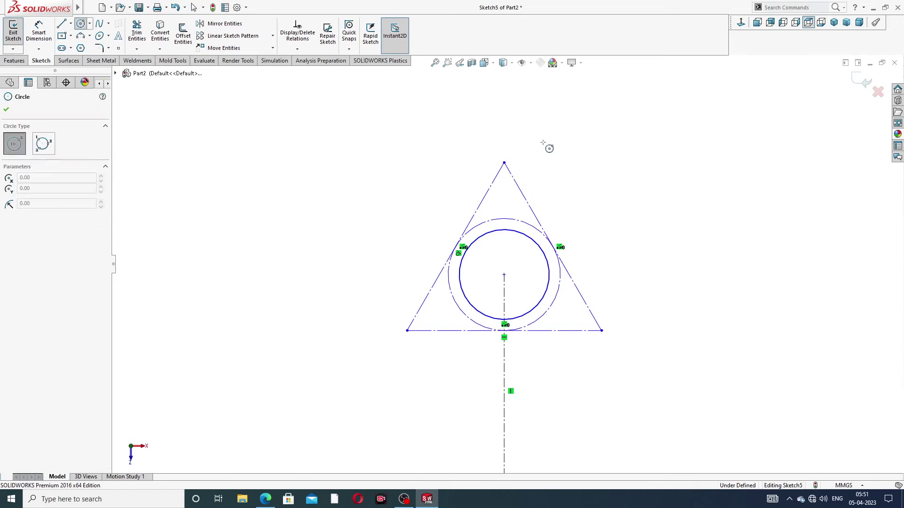
pyautogui.click(504, 163)
pyautogui.click(511, 137)
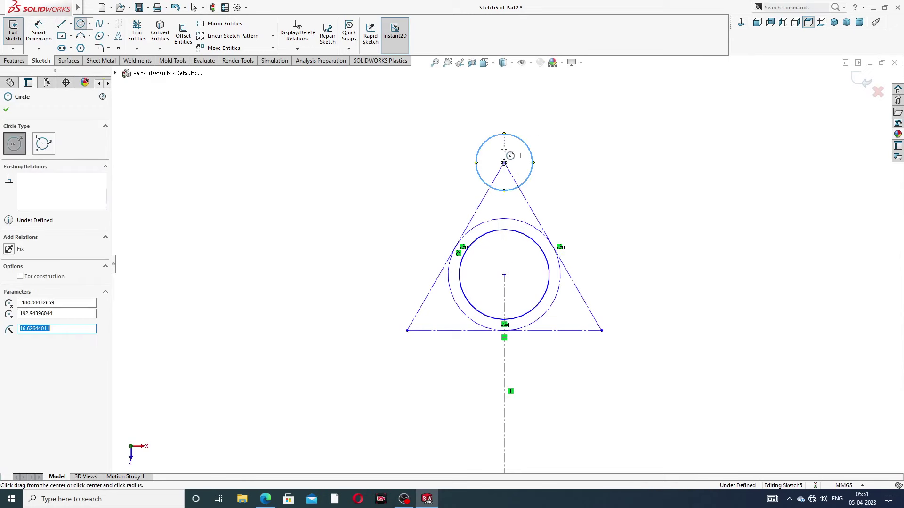
pyautogui.click(504, 163)
pyautogui.click(520, 163)
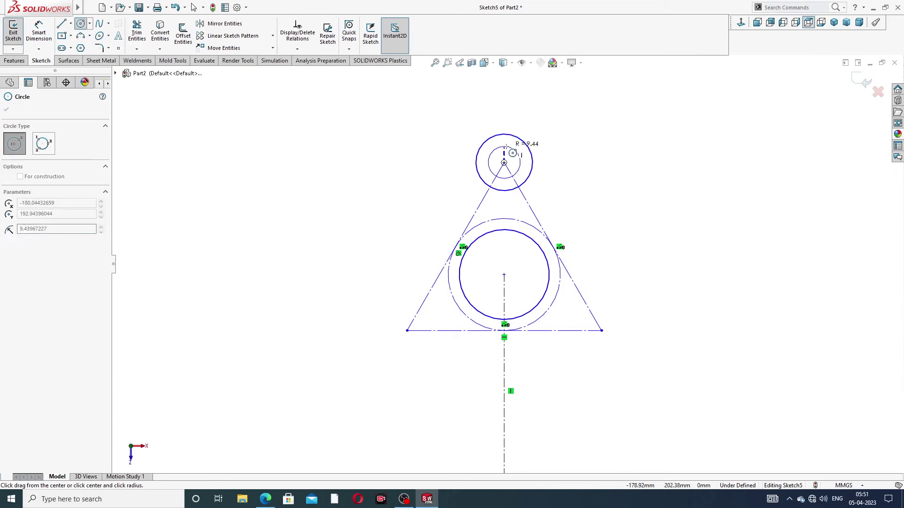
pyautogui.click(602, 331)
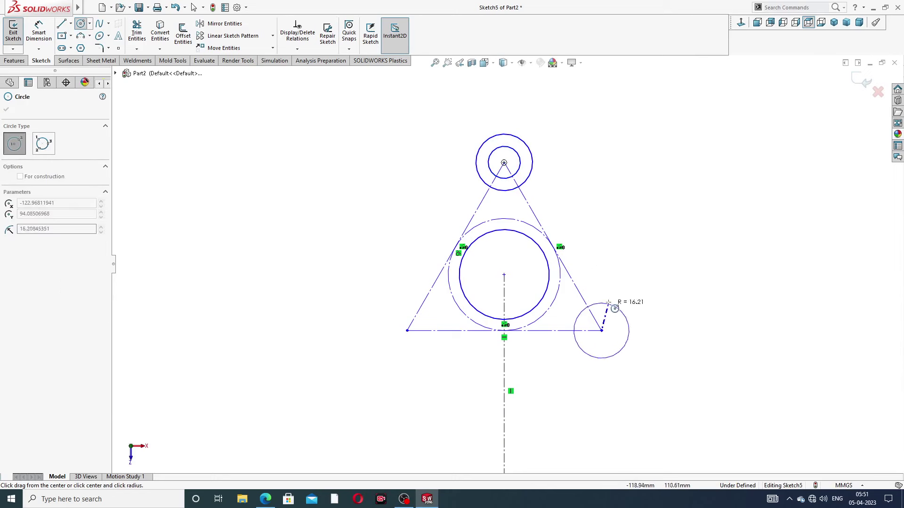
pyautogui.click(616, 302)
pyautogui.click(601, 331)
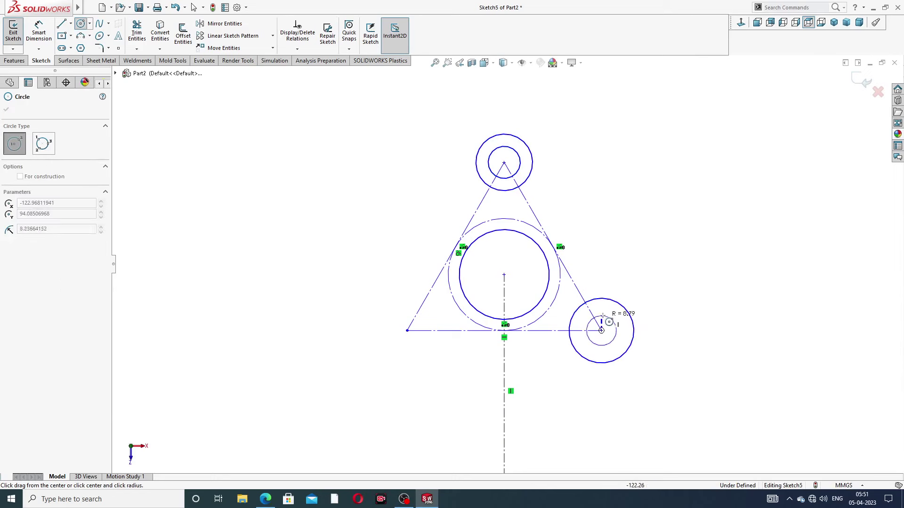
# Add an outer and a smaller inner concentric circle at the left vertex.
pyautogui.click(408, 330)
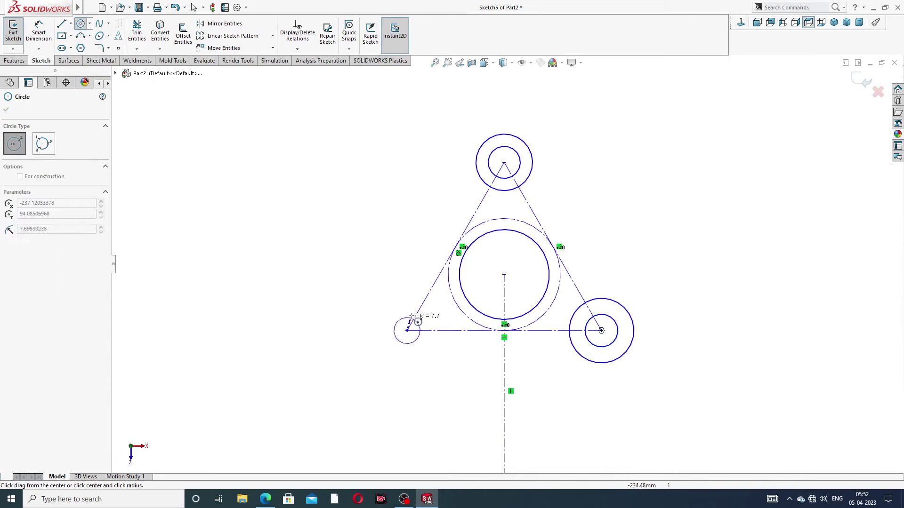
pyautogui.click(427, 311)
pyautogui.click(407, 331)
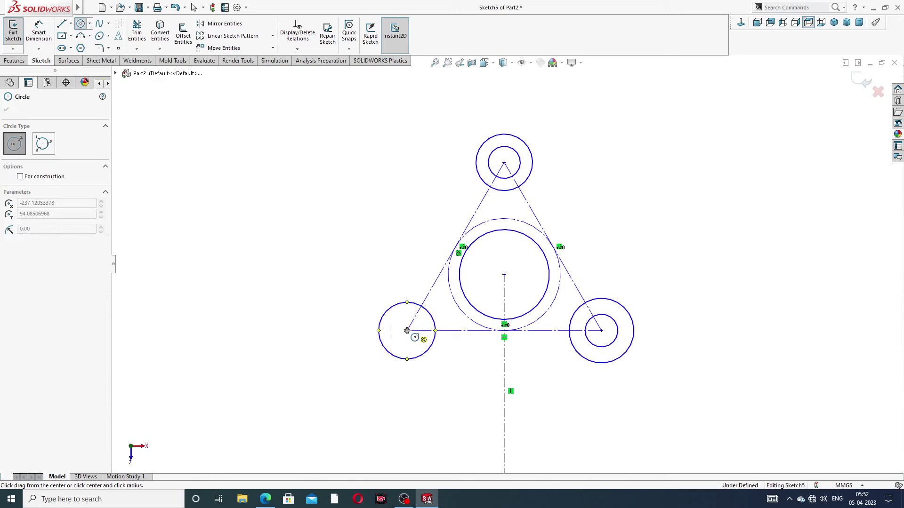
pyautogui.click(419, 317)
pyautogui.rightClick(352, 134)
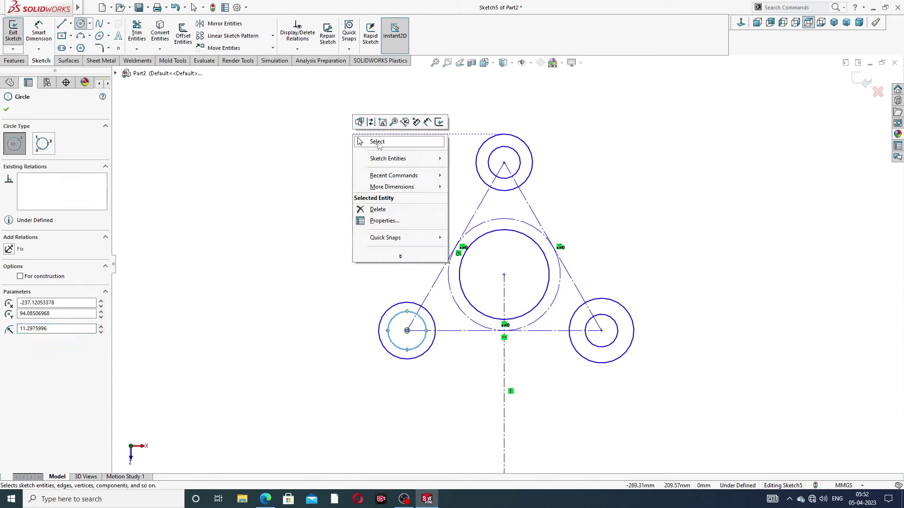
pyautogui.click(374, 139)
# Draw tangent lines joining the left circle to the top circle and the top to the right circle.
pyautogui.click(61, 24)
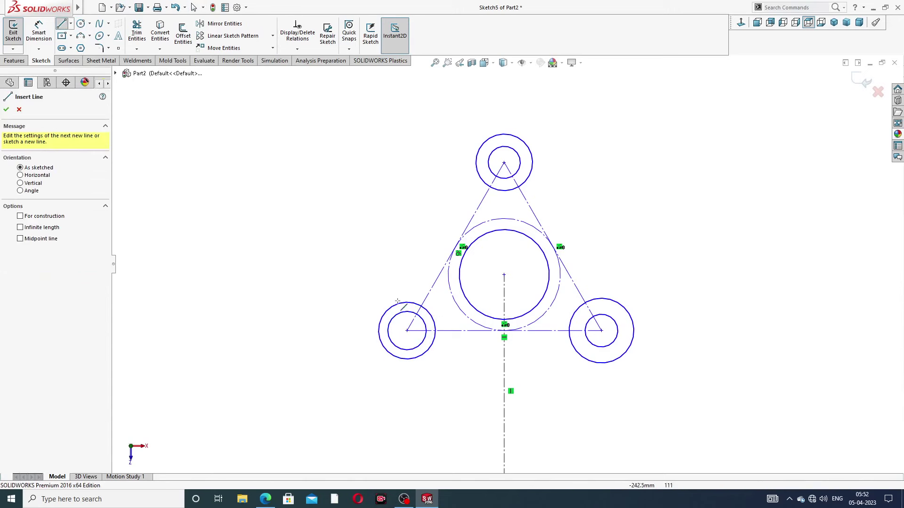
pyautogui.click(382, 315)
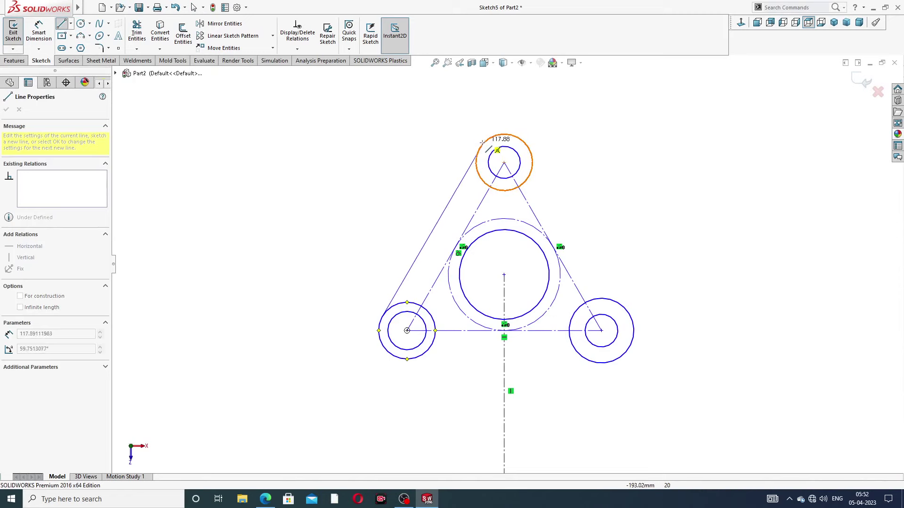
pyautogui.rightClick(418, 133)
pyautogui.click(442, 140)
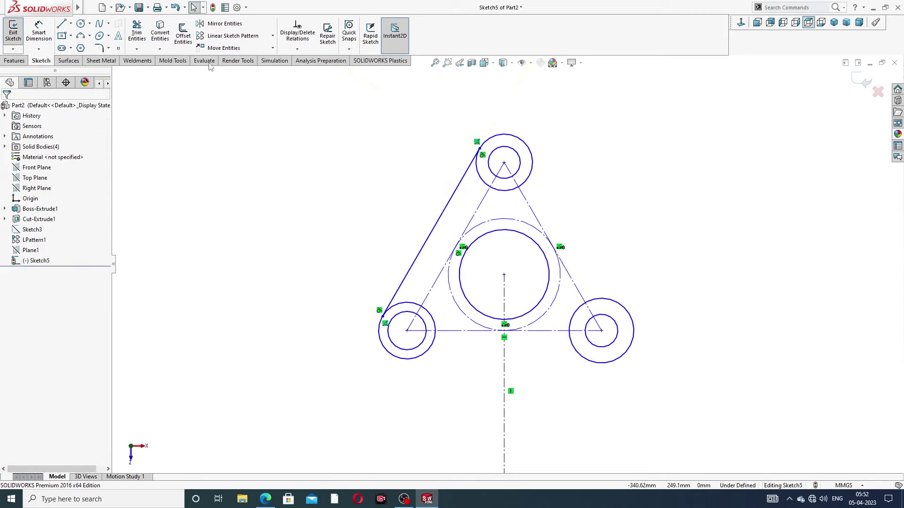
pyautogui.click(61, 23)
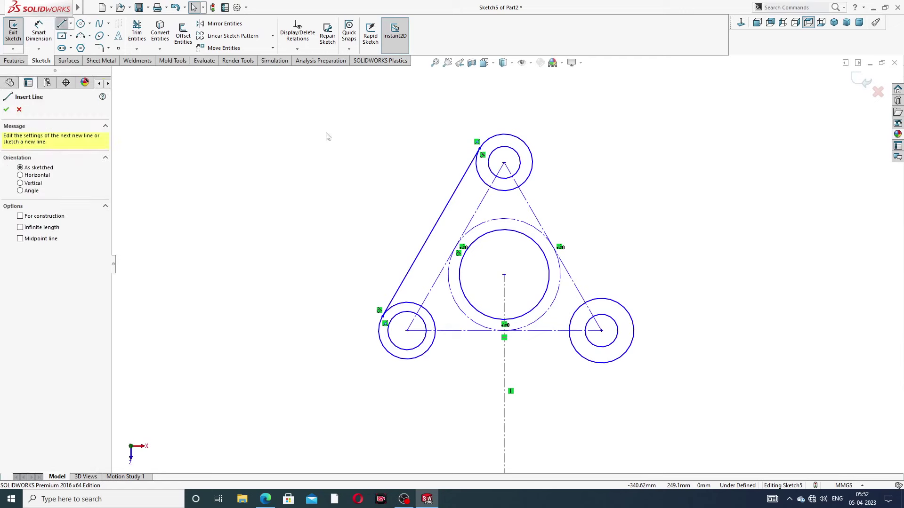
pyautogui.click(532, 154)
pyautogui.click(629, 314)
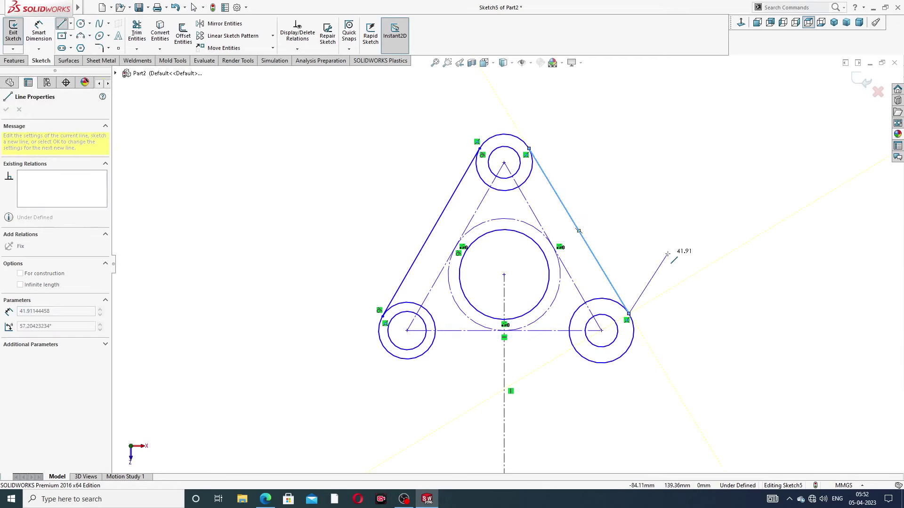
pyautogui.rightClick(668, 254)
pyautogui.click(692, 355)
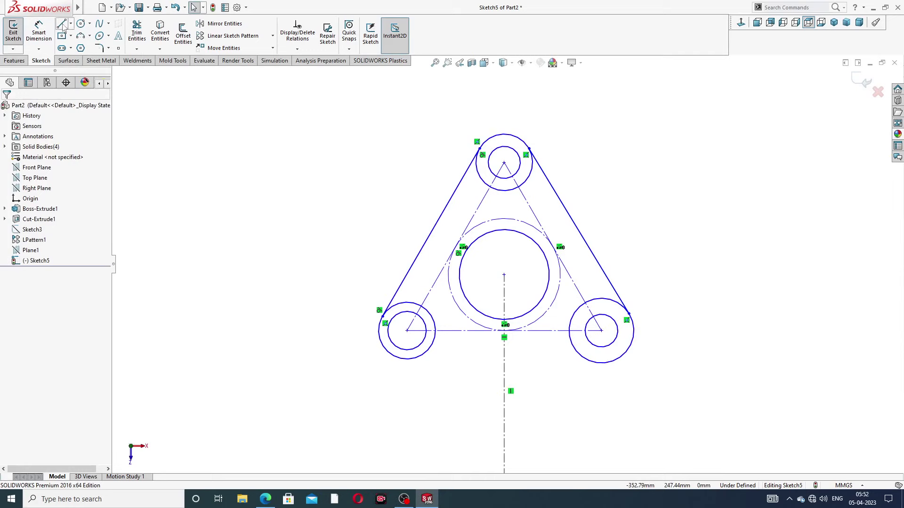
# Draw a line at the lower-left circle and delete the stray short segment.
pyautogui.click(62, 24)
pyautogui.click(414, 358)
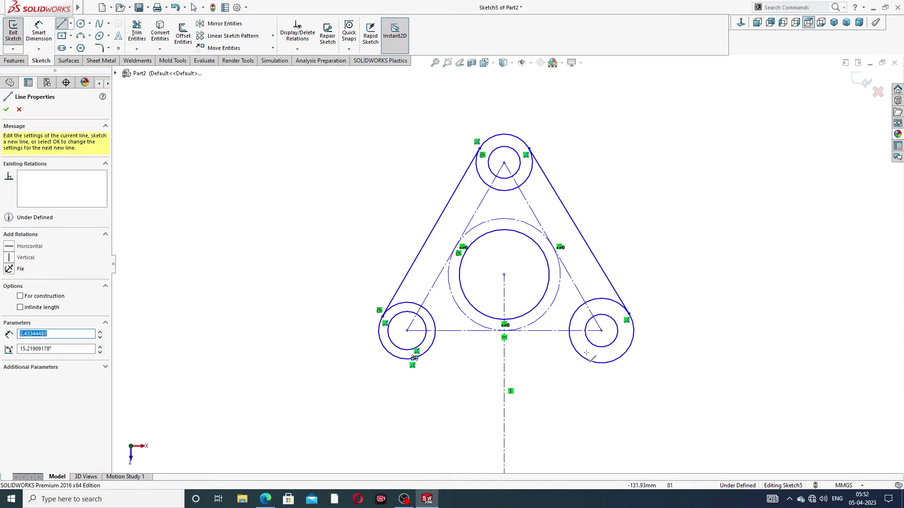
pyautogui.rightClick(462, 360)
pyautogui.click(489, 367)
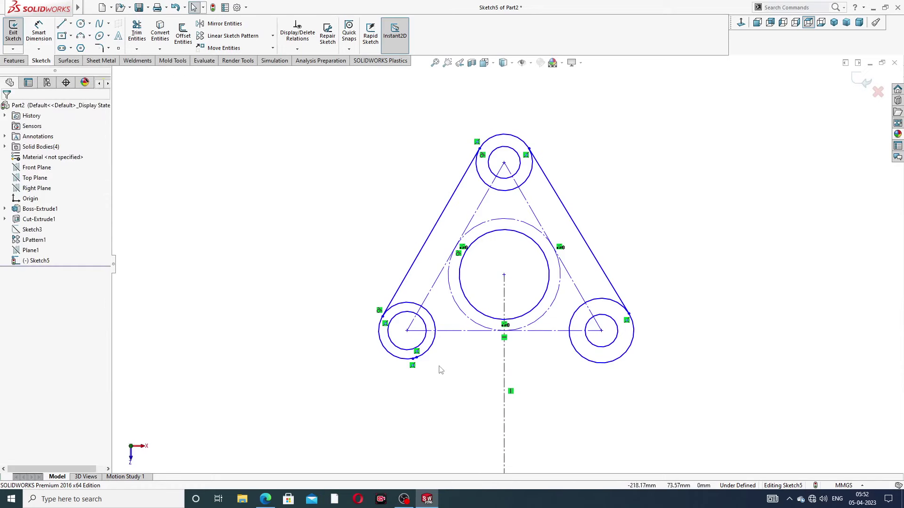
pyautogui.moveTo(417, 358); pyautogui.dragTo(437, 380)
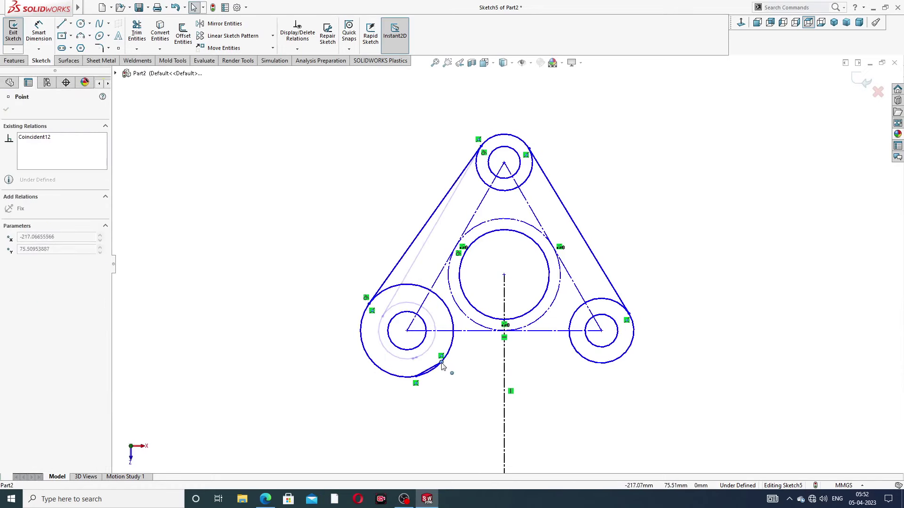
pyautogui.scroll(-4, 437, 380)
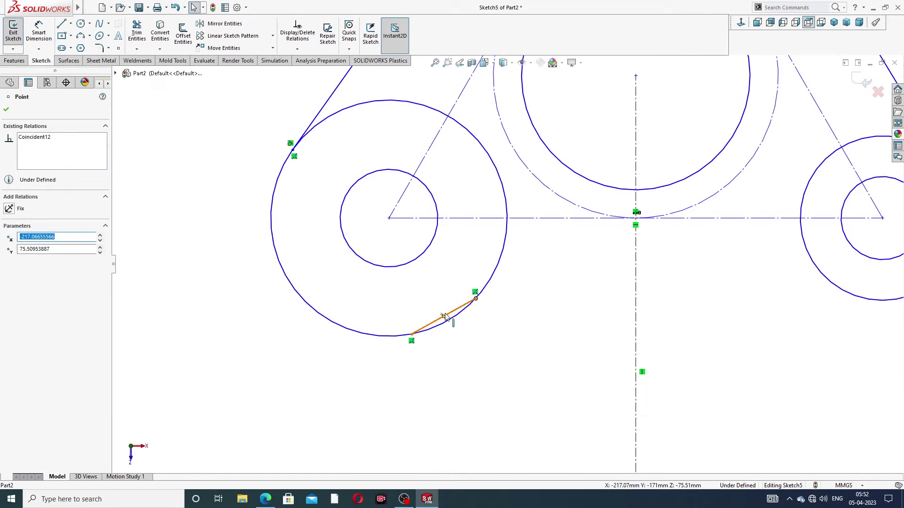
pyautogui.click(445, 317)
pyautogui.press('Delete')
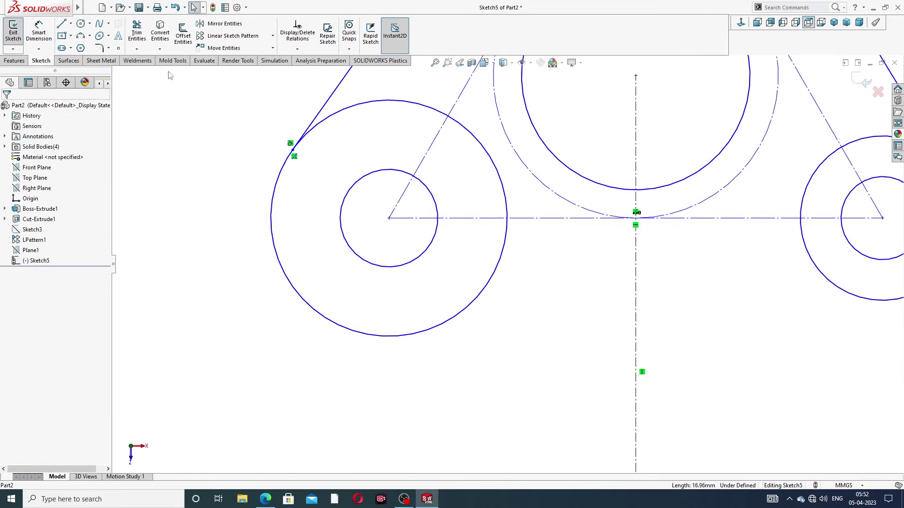
# Draw a bottom line between the left and right circles, then delete it.
pyautogui.click(65, 25)
pyautogui.scroll(3, 450, 248)
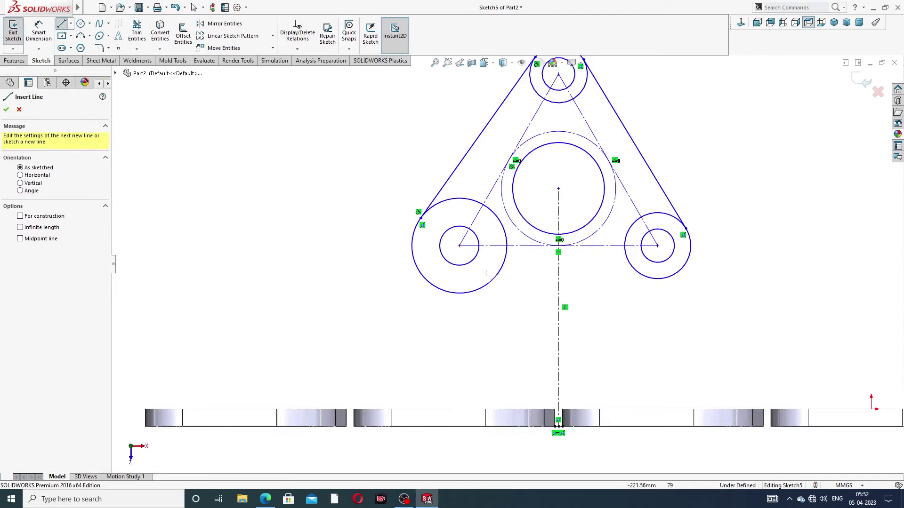
pyautogui.click(479, 290)
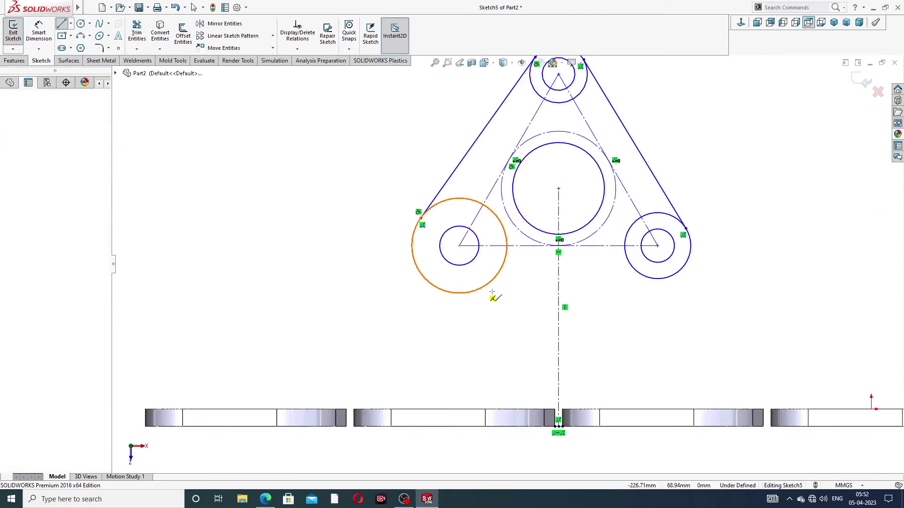
pyautogui.click(659, 280)
pyautogui.rightClick(711, 239)
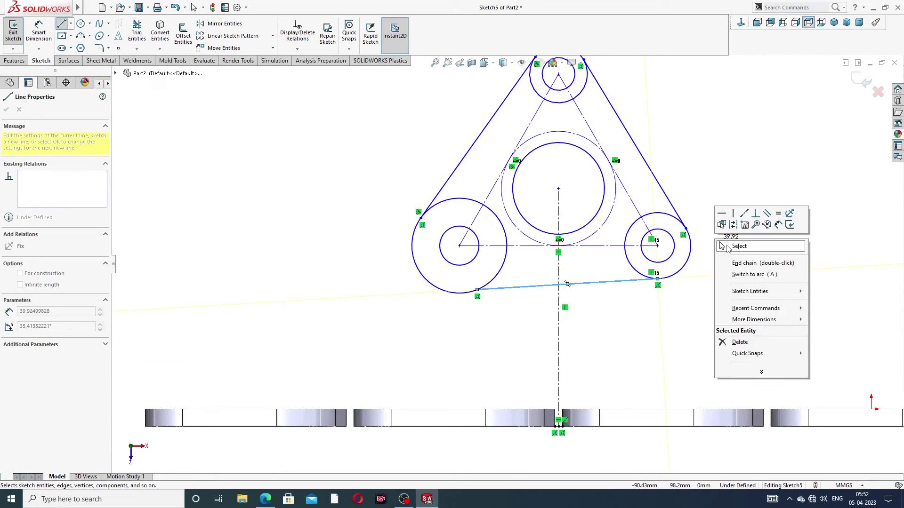
pyautogui.click(734, 244)
pyautogui.click(628, 282)
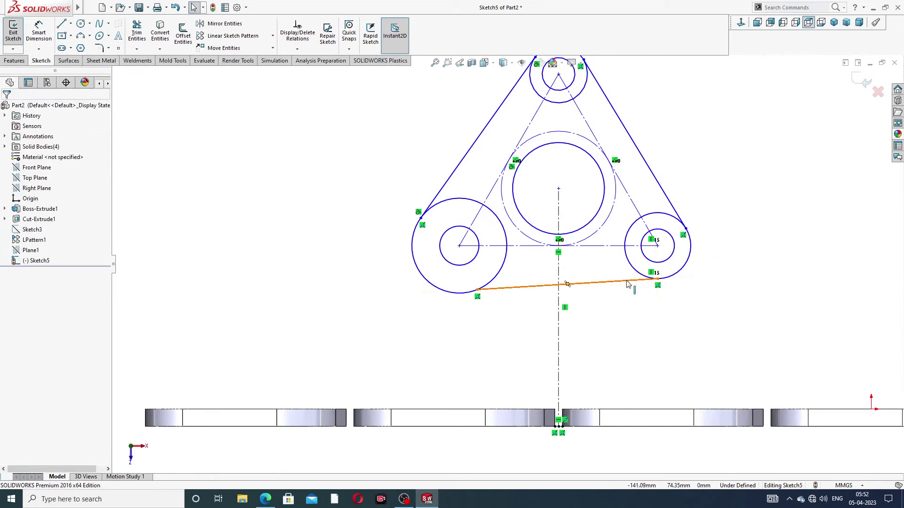
pyautogui.press('Delete')
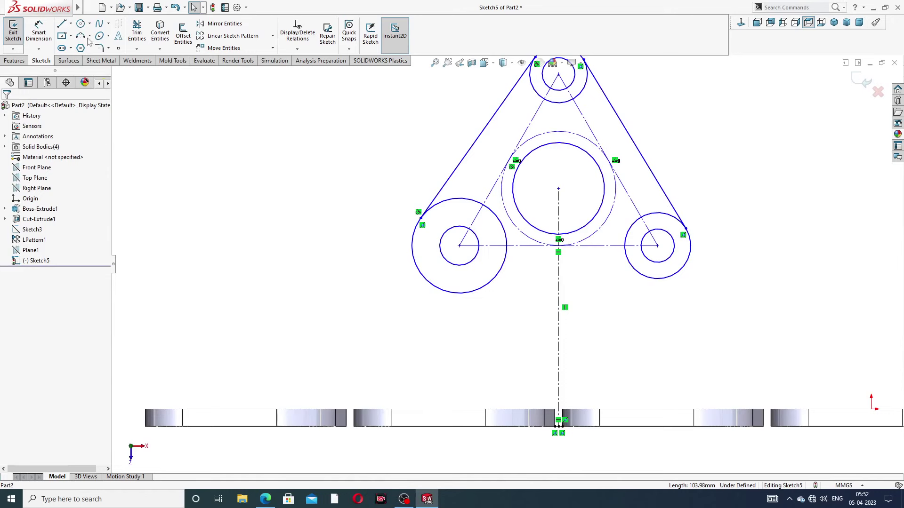
# Redraw the bottom line tangent to the left and right outer circles.
pyautogui.click(62, 24)
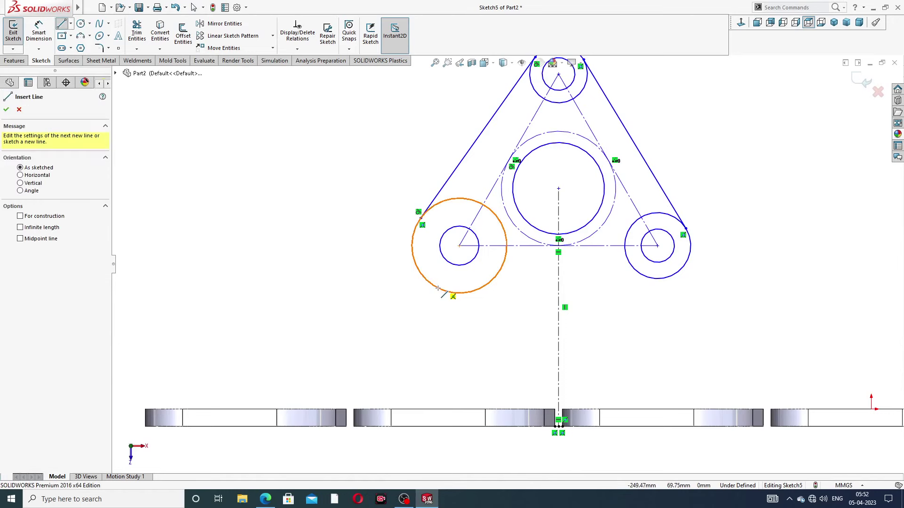
pyautogui.click(452, 293)
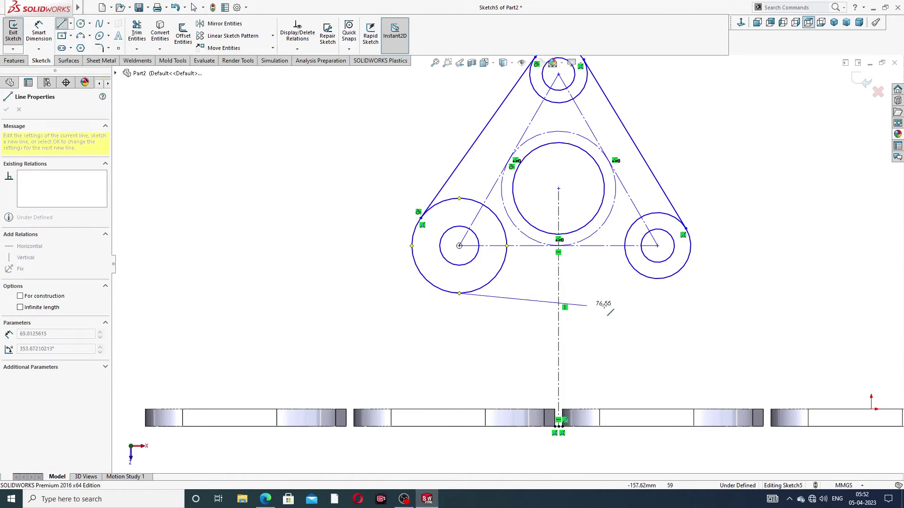
pyautogui.click(666, 279)
pyautogui.rightClick(741, 171)
pyautogui.click(759, 213)
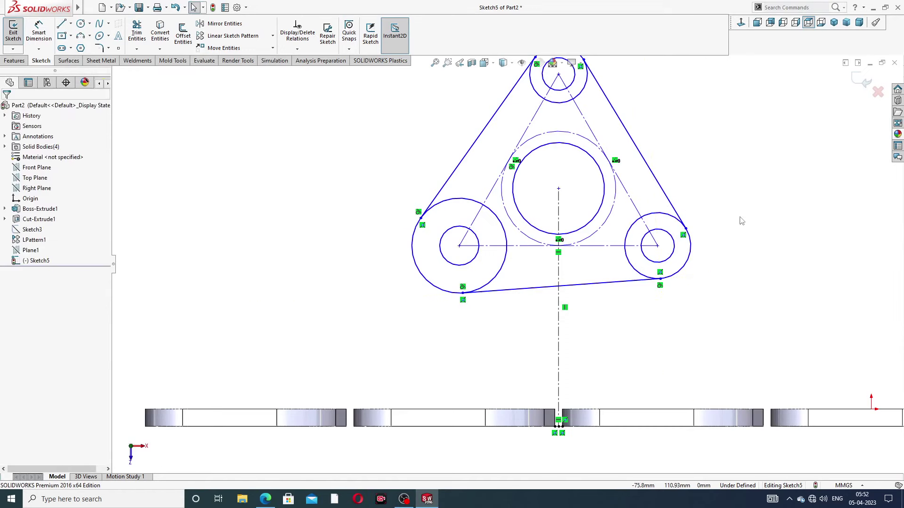
pyautogui.scroll(2, 729, 149)
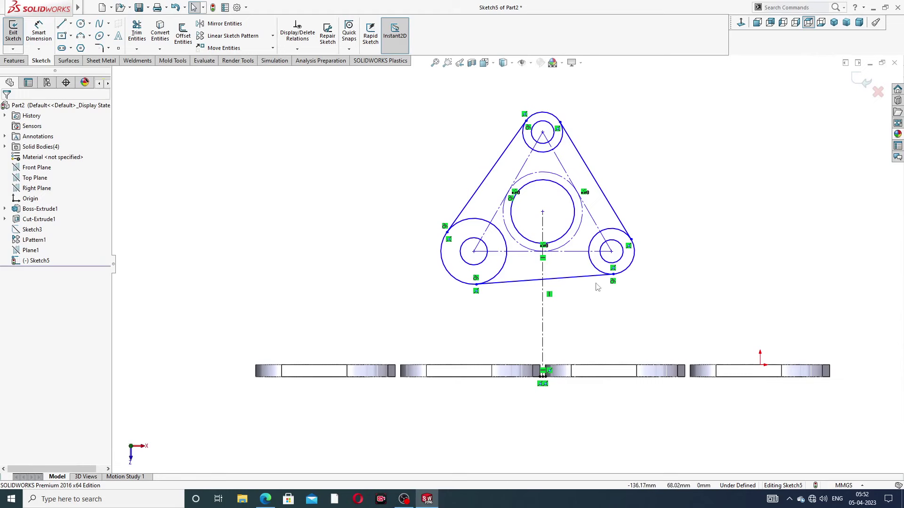
# Make the three small bolt-hole circles of the outlet flange sketch equal in size.
pyautogui.click(509, 285)
pyautogui.keyDown('ctrl'); pyautogui.click(498, 278); pyautogui.keyUp('ctrl')
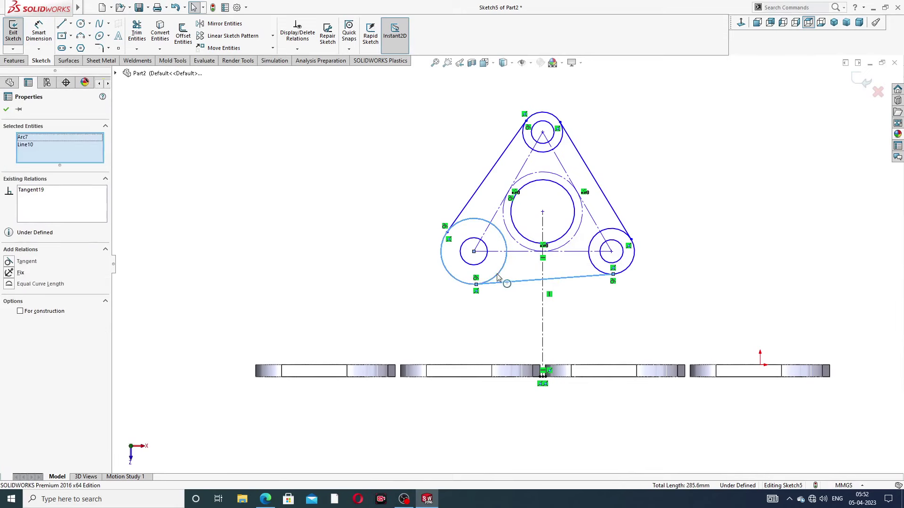
pyautogui.click(594, 283)
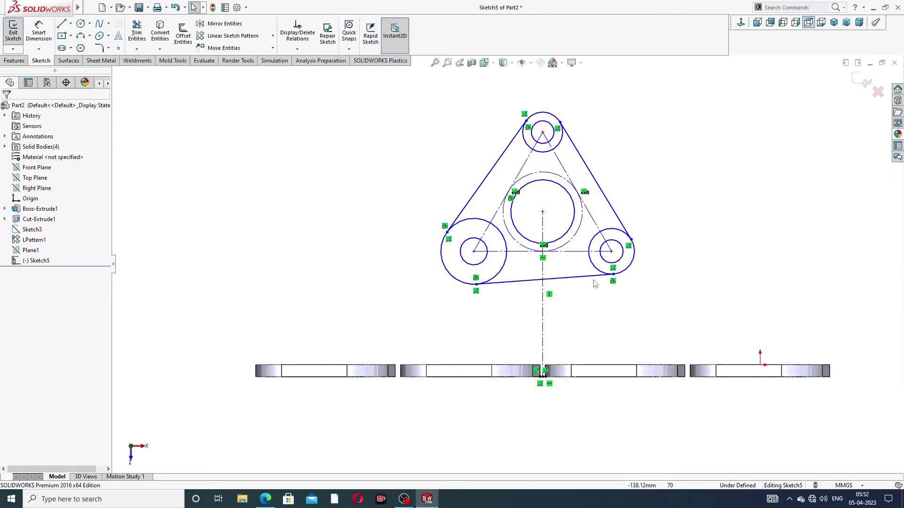
pyautogui.keyDown('ctrl'); pyautogui.click(596, 273); pyautogui.keyUp('ctrl')
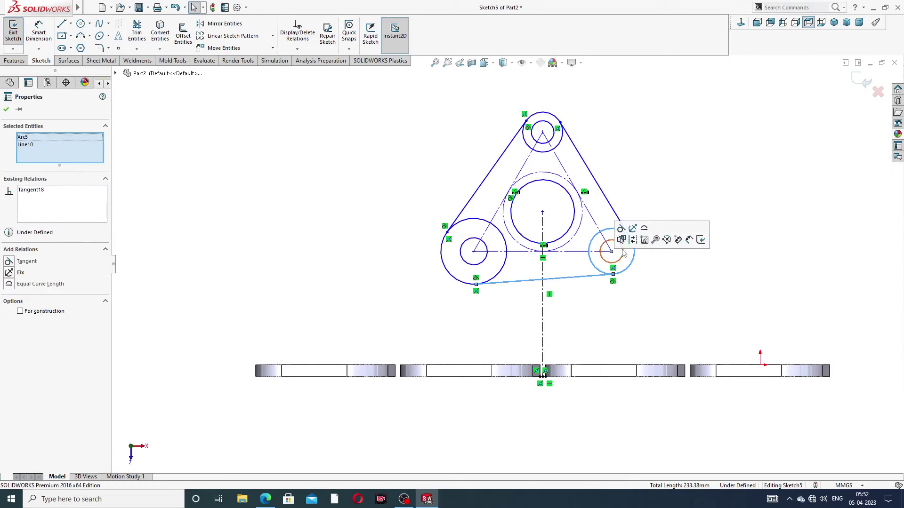
pyautogui.click(652, 184)
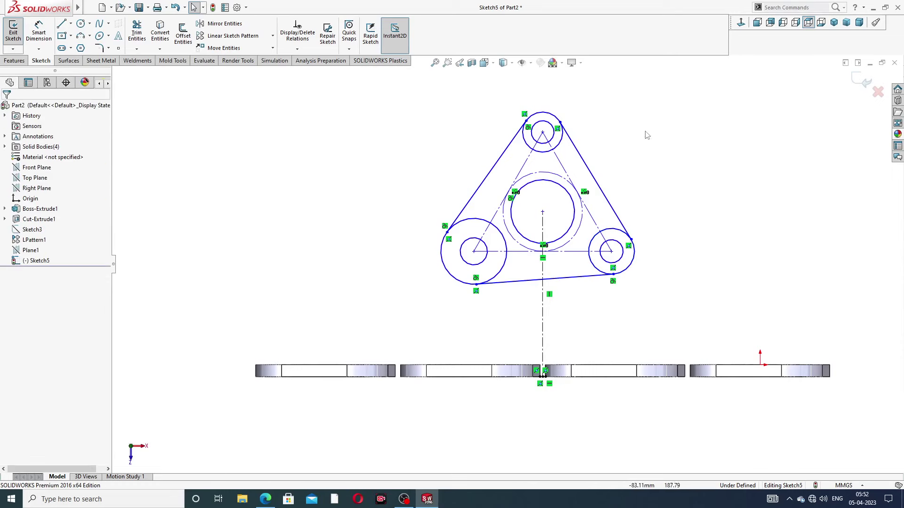
pyautogui.click(554, 143)
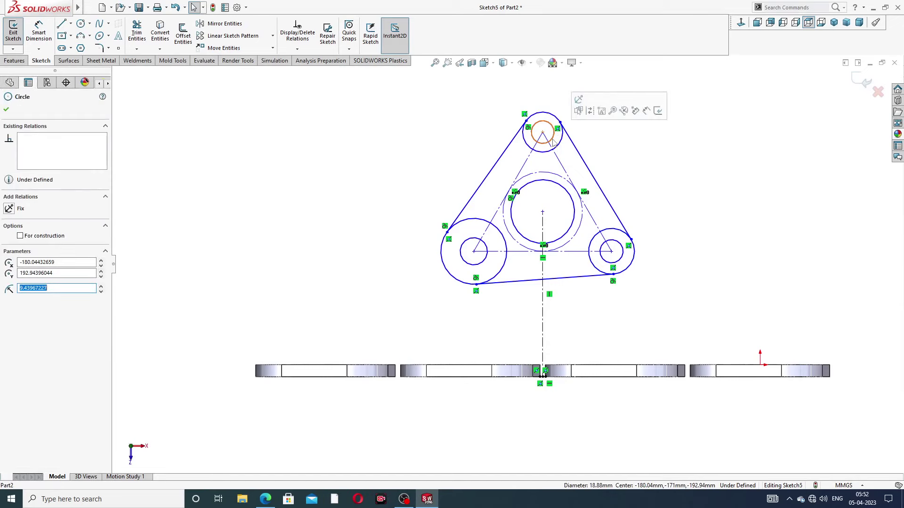
pyautogui.keyDown('ctrl'); pyautogui.click(488, 252); pyautogui.keyUp('ctrl')
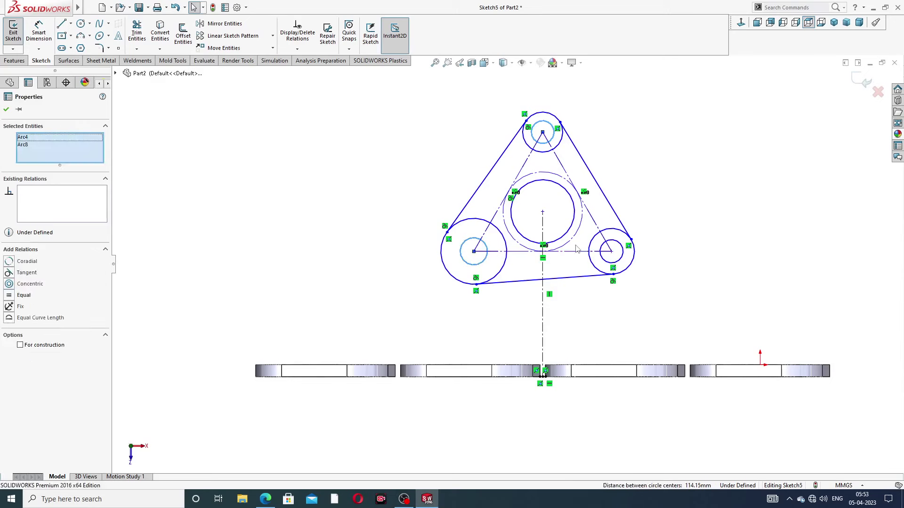
pyautogui.keyDown('ctrl'); pyautogui.click(607, 248); pyautogui.keyUp('ctrl')
pyautogui.click(658, 209)
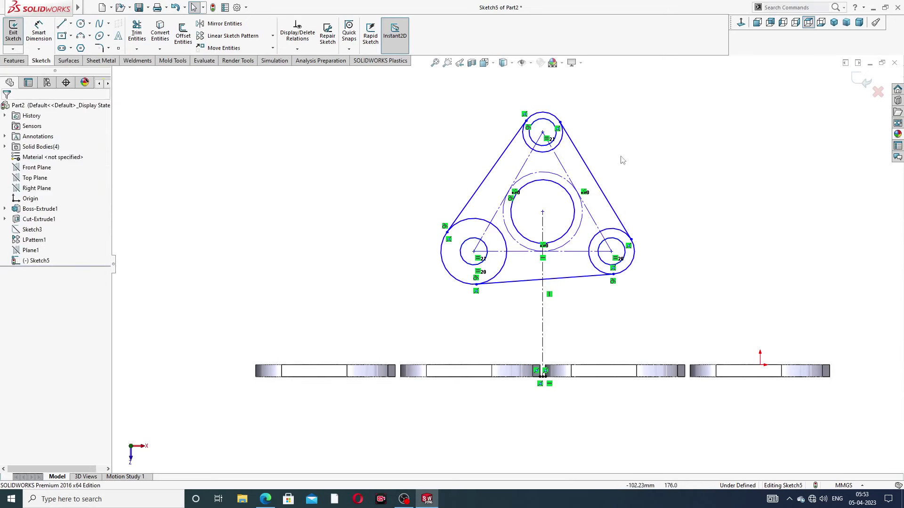
# Add an Equal relation to the left, top and right large circles.
pyautogui.click(487, 222)
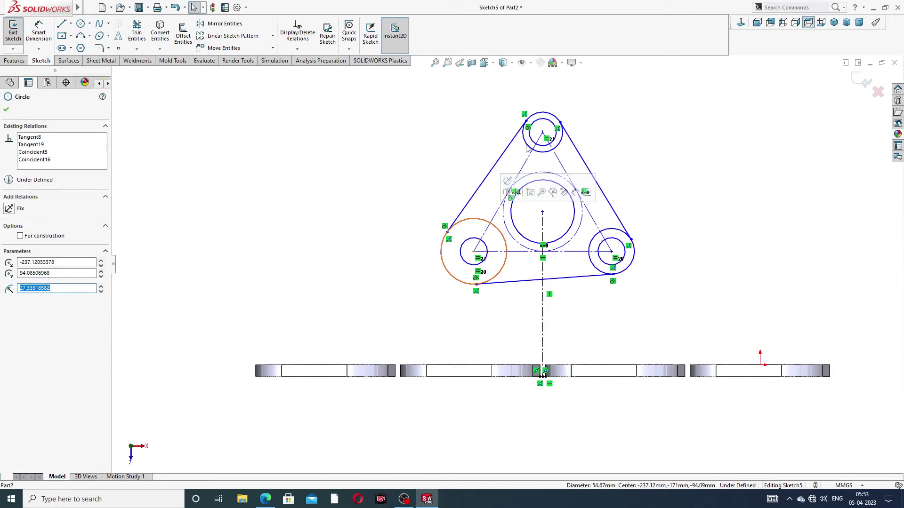
pyautogui.click(642, 121)
pyautogui.click(471, 222)
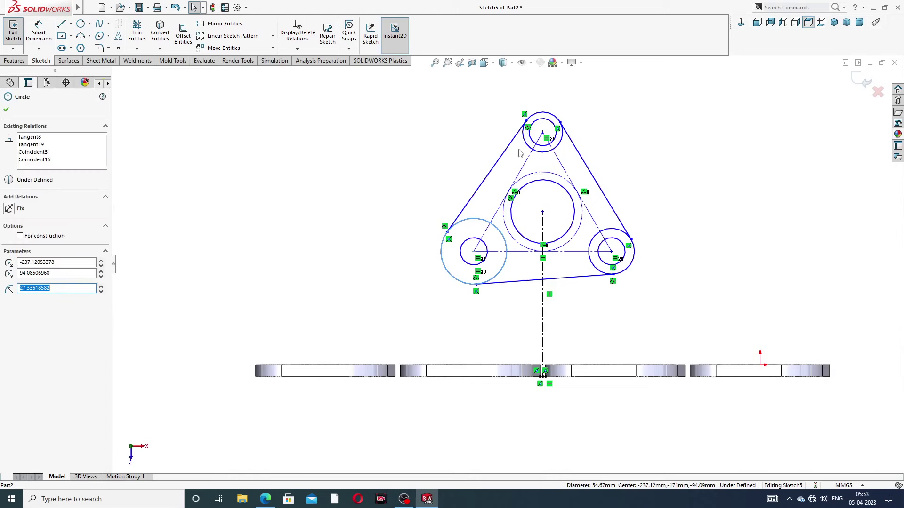
pyautogui.keyDown('ctrl'); pyautogui.click(530, 148); pyautogui.keyUp('ctrl')
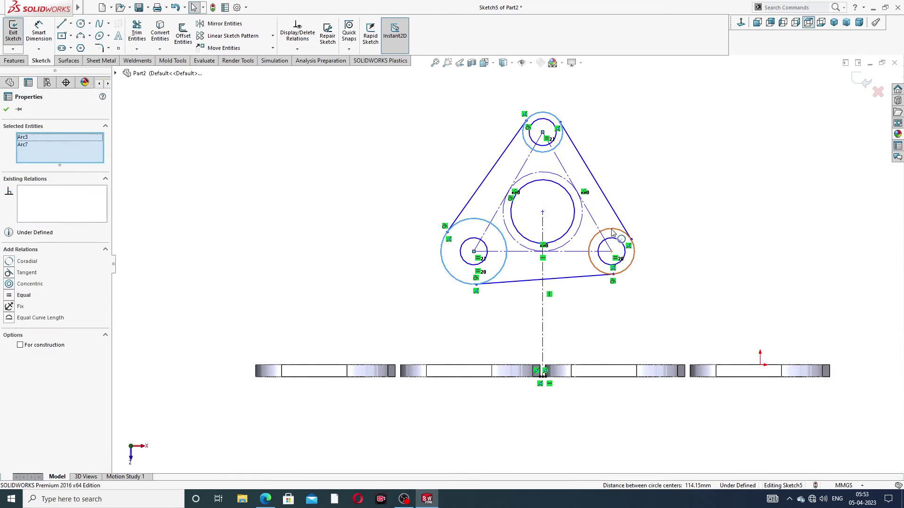
pyautogui.keyDown('ctrl'); pyautogui.click(612, 230); pyautogui.keyUp('ctrl')
pyautogui.click(660, 189)
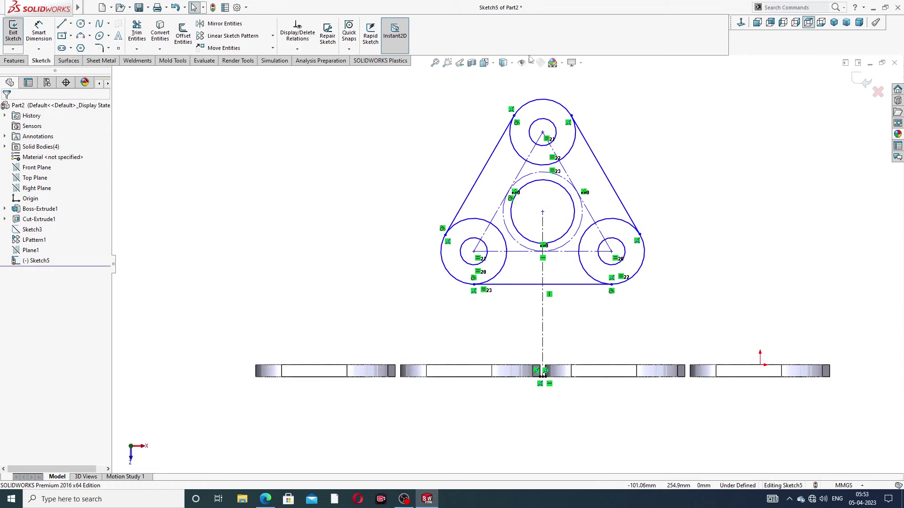
# Check the manifold drawing PDF for dimensions and return to Sketch5.
pyautogui.click(265, 500)
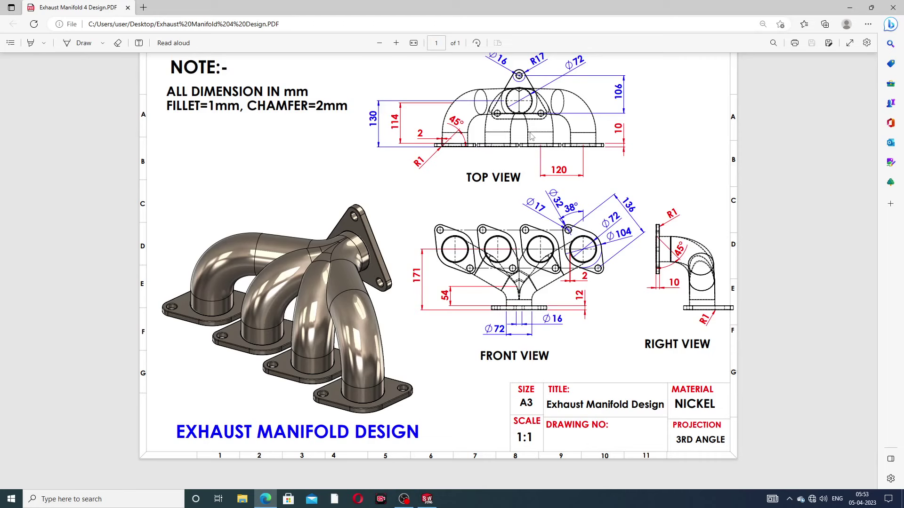
pyautogui.click(266, 500)
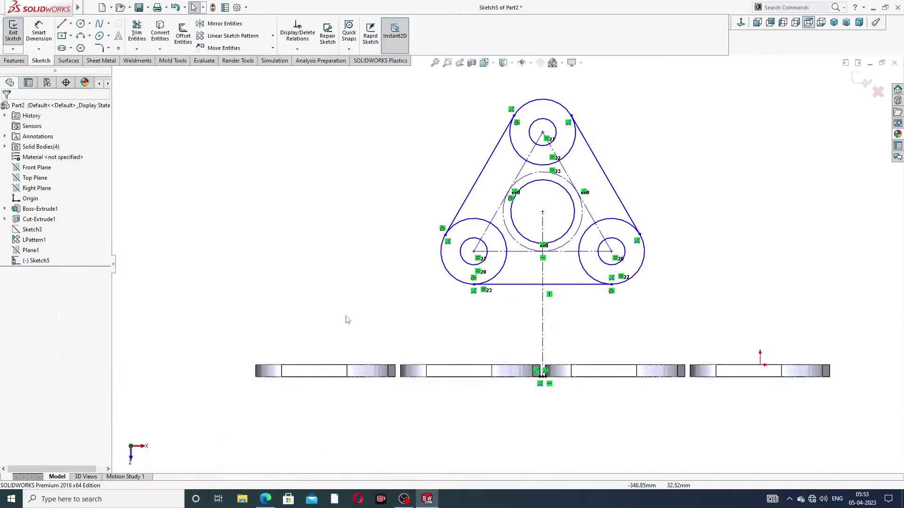
pyautogui.click(39, 32)
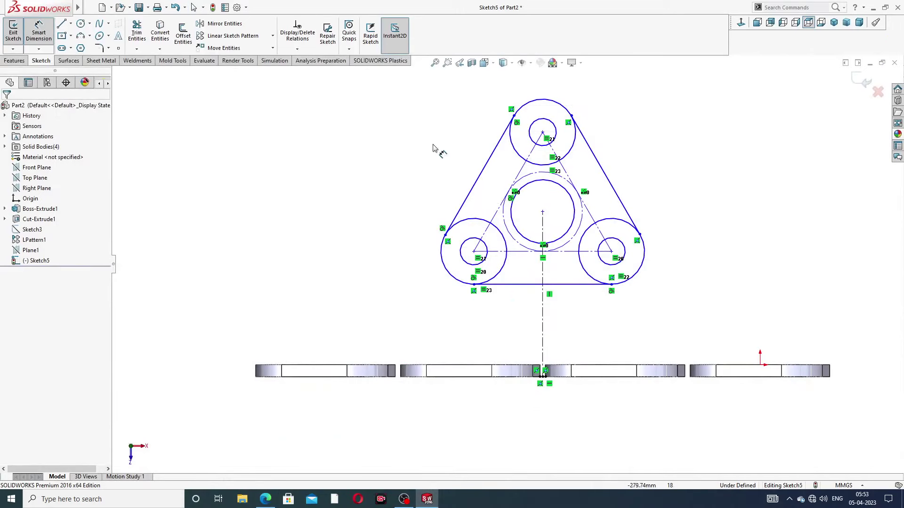
# Dimension the central circle's centre 130 mm above the bottom slot midpoint.
pyautogui.click(543, 212)
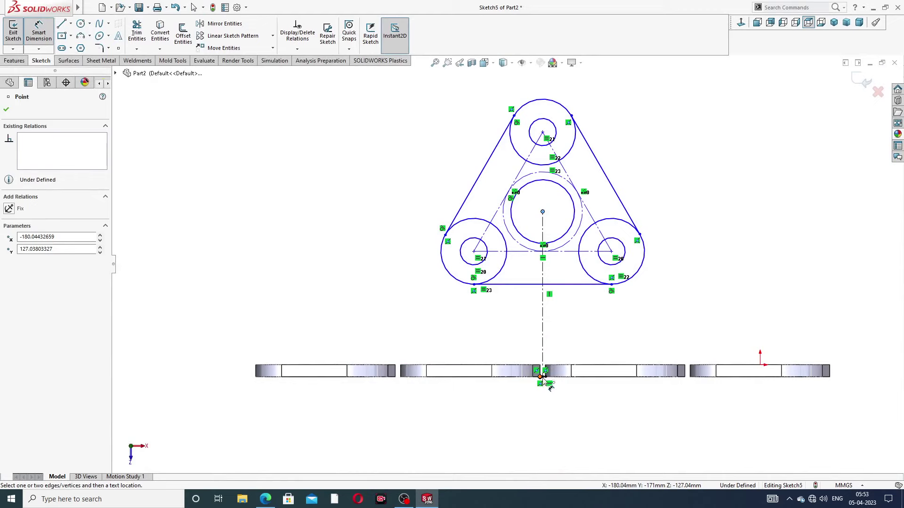
pyautogui.scroll(-3, 545, 379)
pyautogui.click(534, 349)
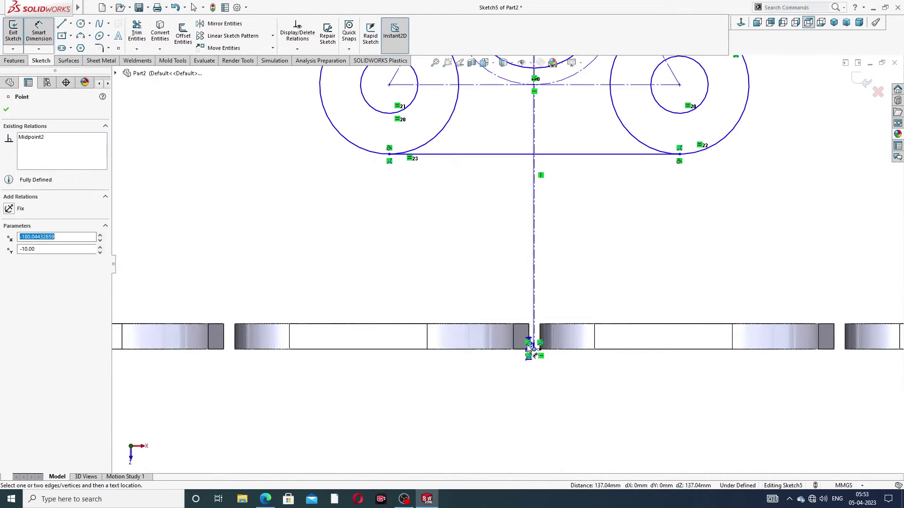
pyautogui.press('z')
pyautogui.press('z')
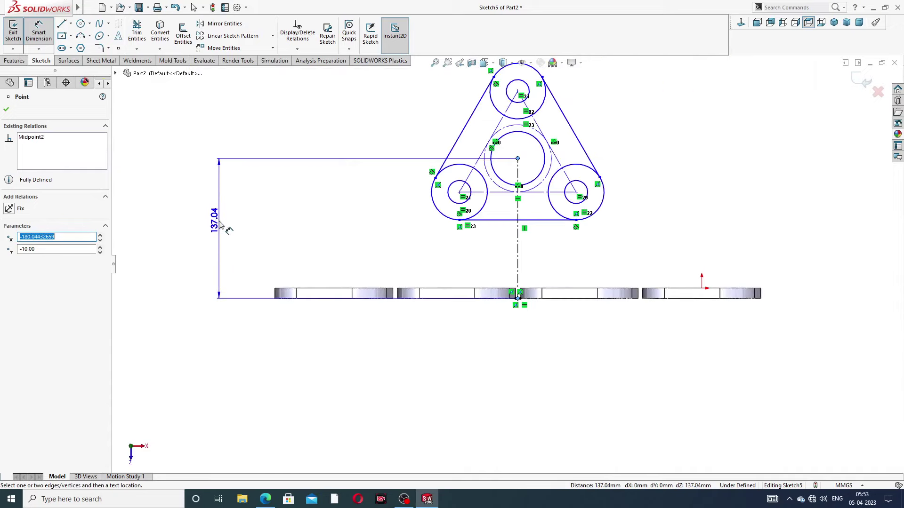
pyautogui.click(219, 225)
pyautogui.write('1')
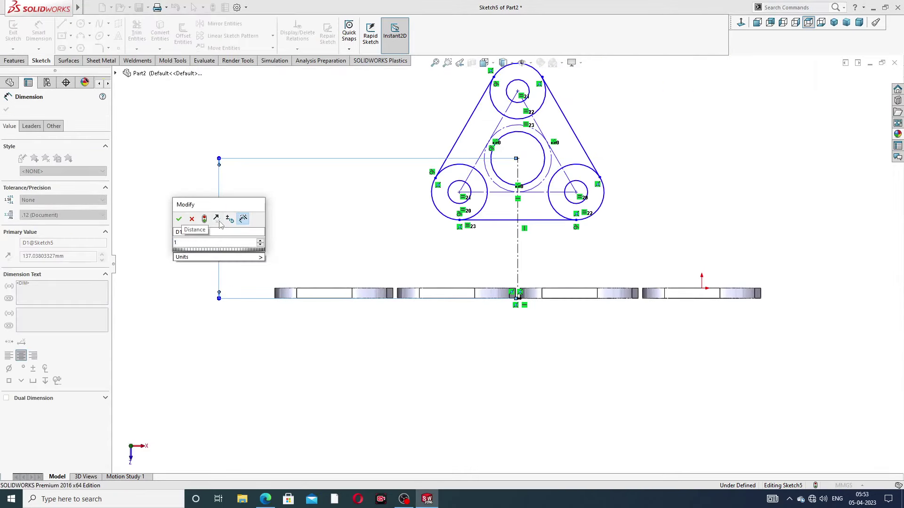
pyautogui.write('30')
pyautogui.press('Return')
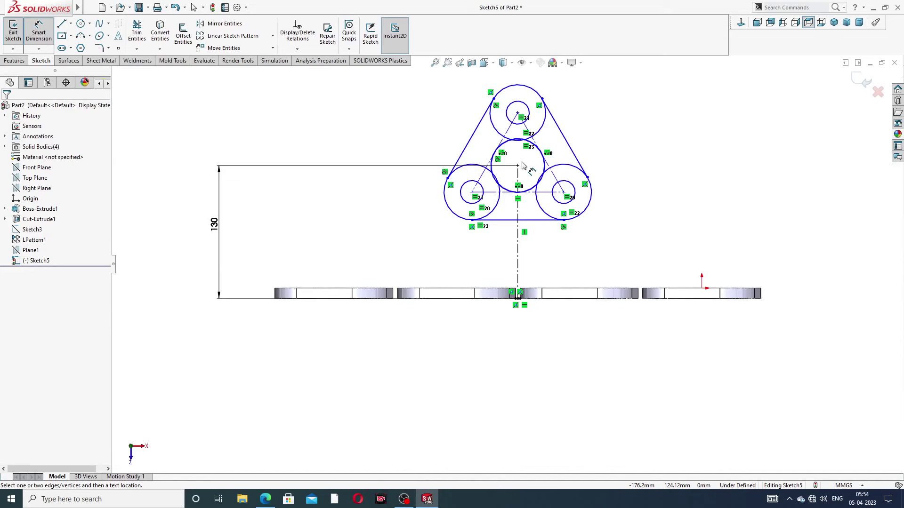
# Place the top circle's centre 106 mm above the horizontal centreline.
pyautogui.scroll(-3, 553, 152)
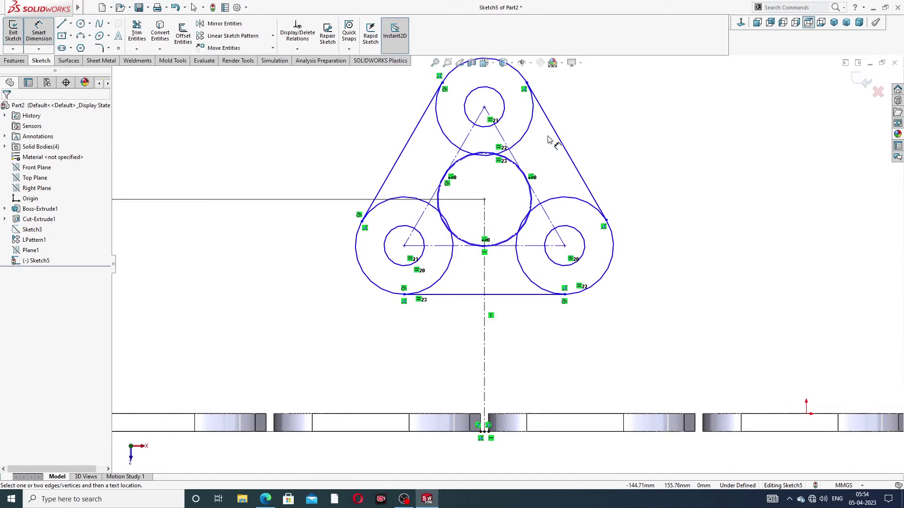
pyautogui.click(484, 108)
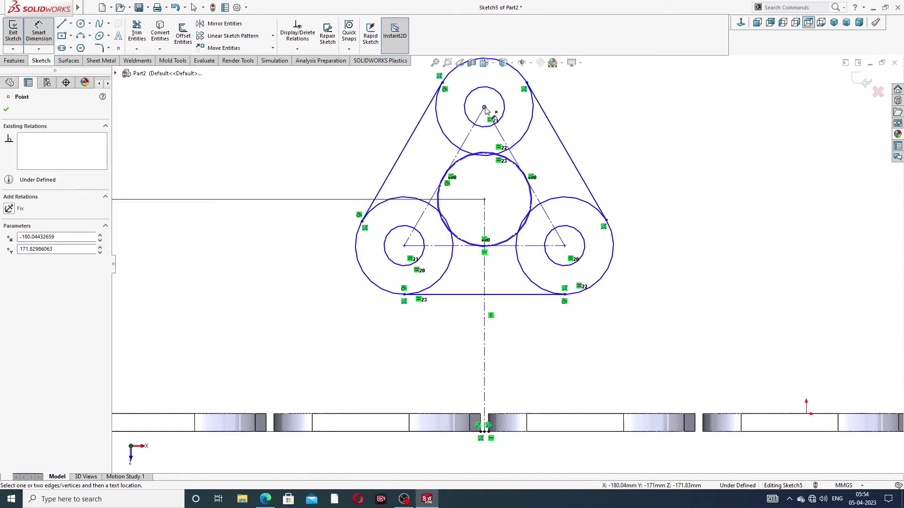
pyautogui.click(514, 246)
pyautogui.click(652, 180)
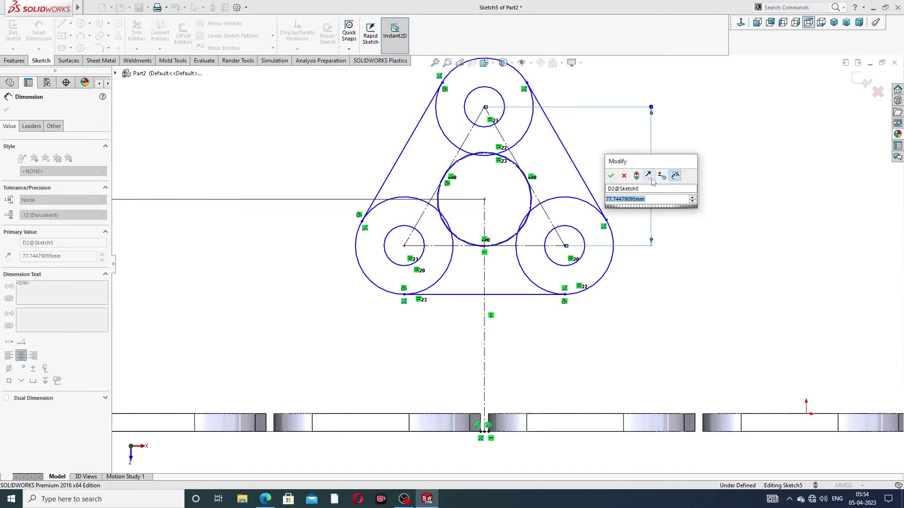
pyautogui.write('6')
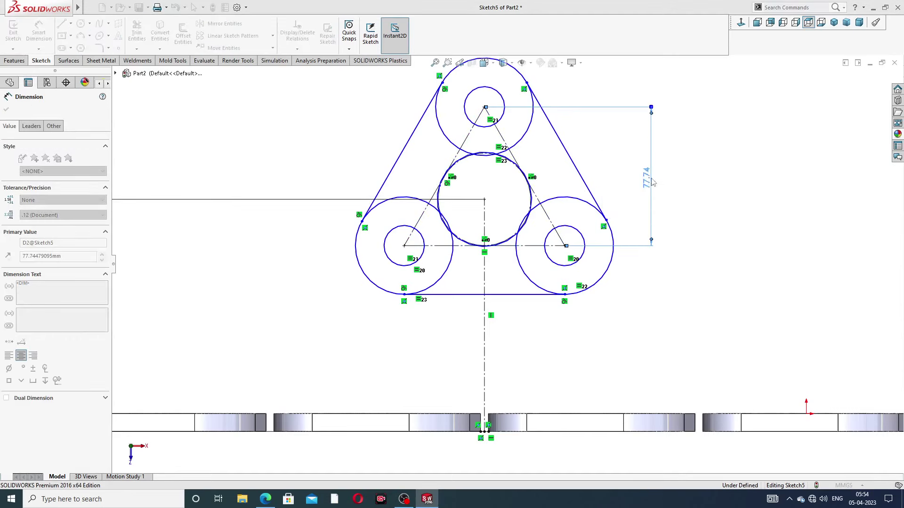
pyautogui.press('Return')
pyautogui.press('f')
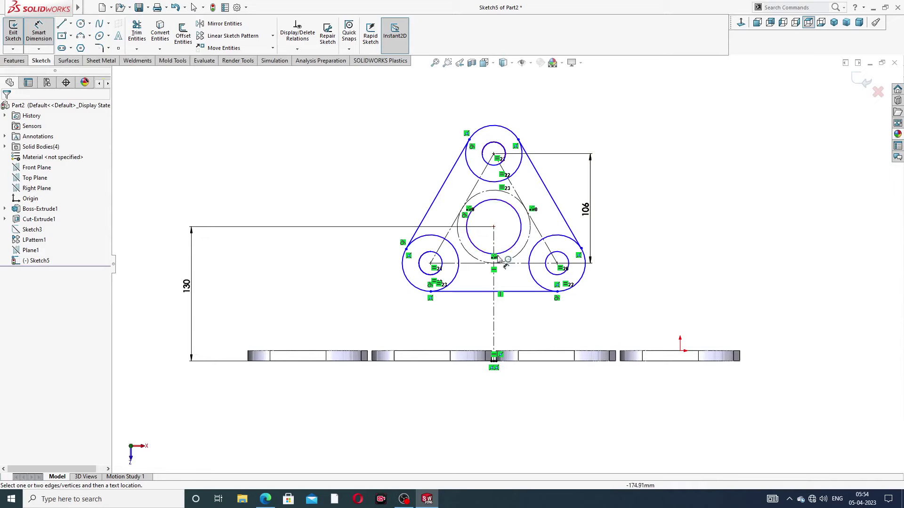
pyautogui.click(265, 500)
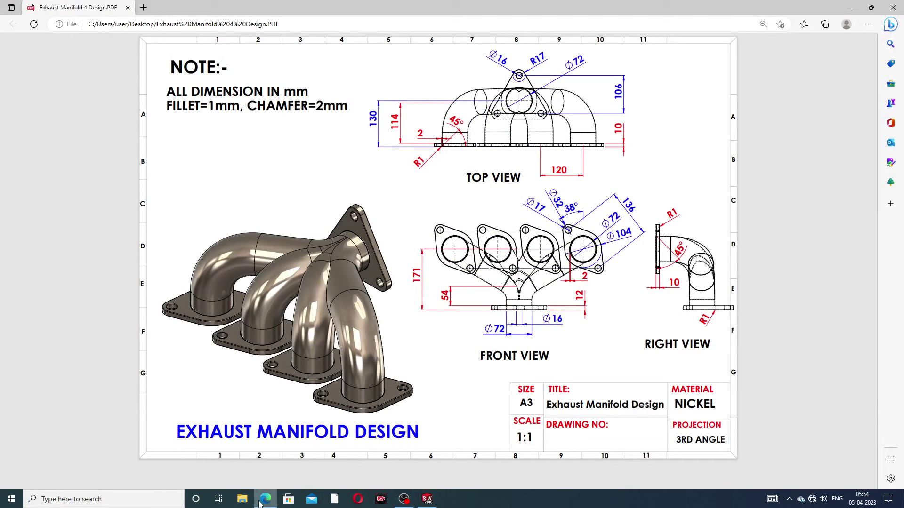
# Dimension the top hole to Ø16 and the top outer circle to Ø34.
pyautogui.click(255, 427)
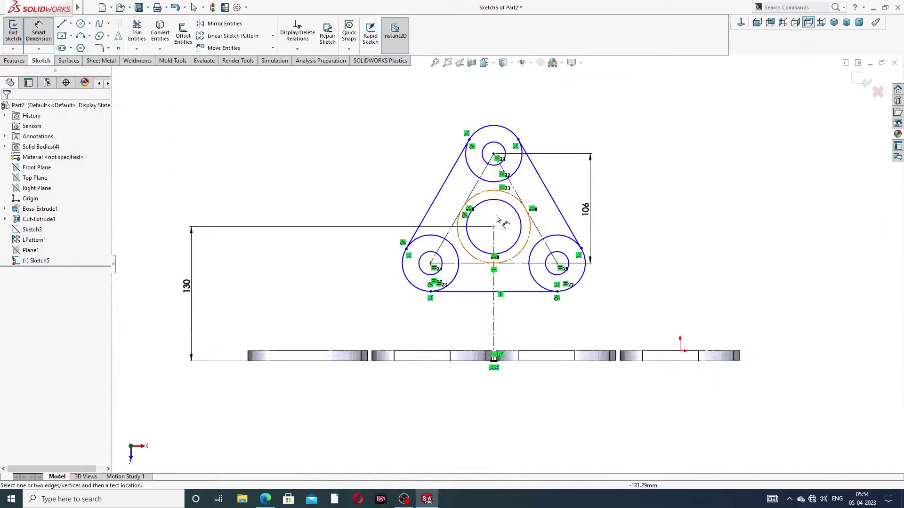
pyautogui.click(502, 145)
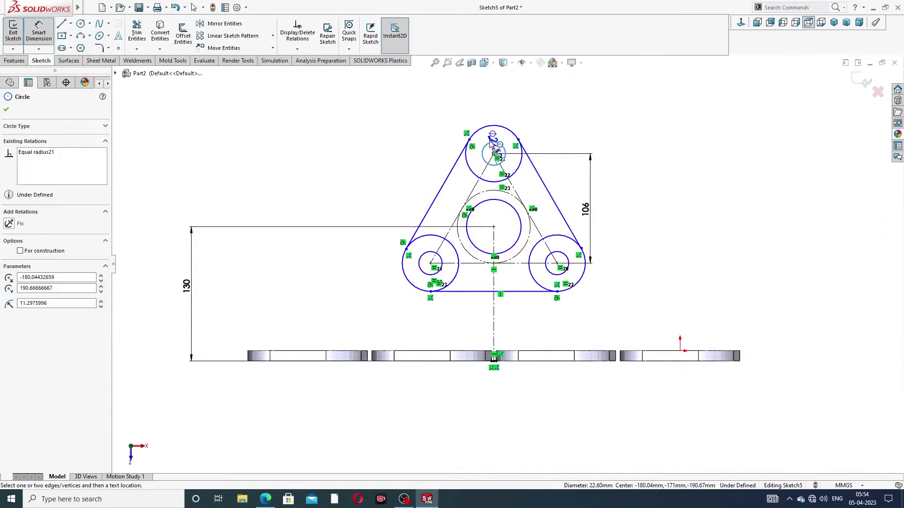
pyautogui.click(466, 116)
pyautogui.write('16')
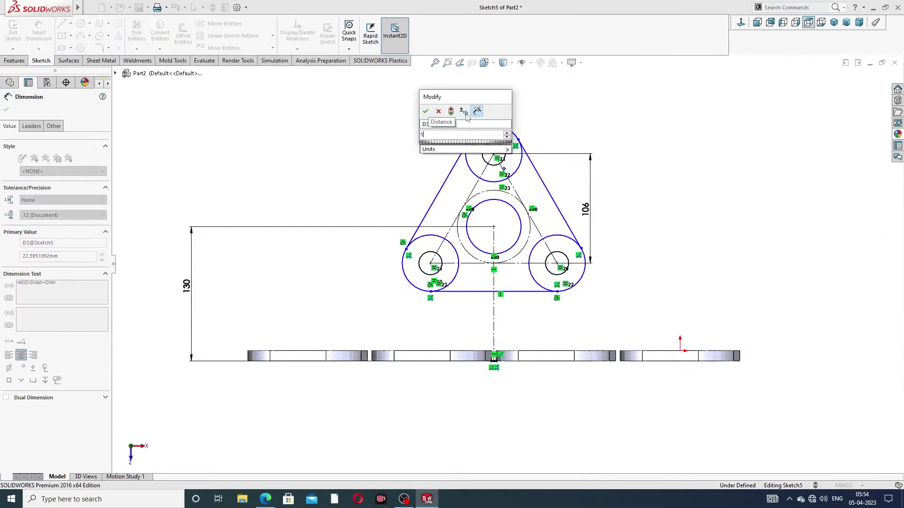
pyautogui.press('Return')
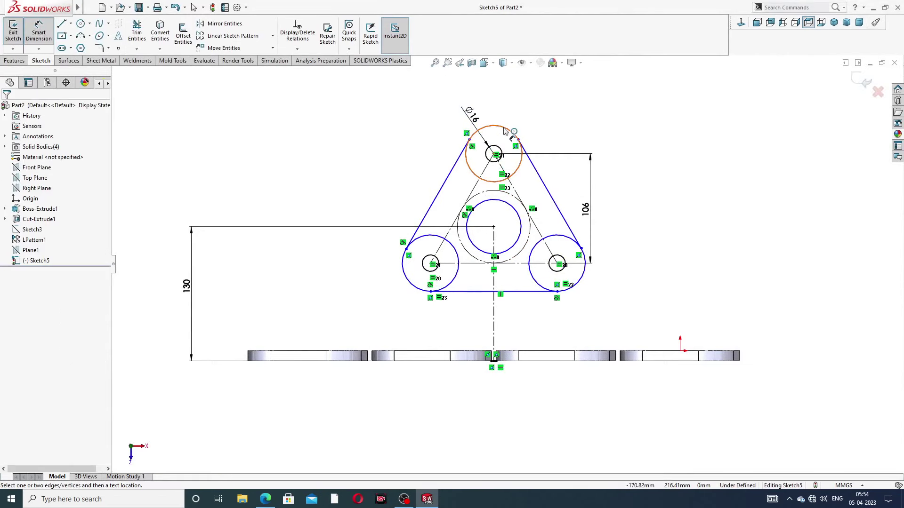
pyautogui.click(504, 126)
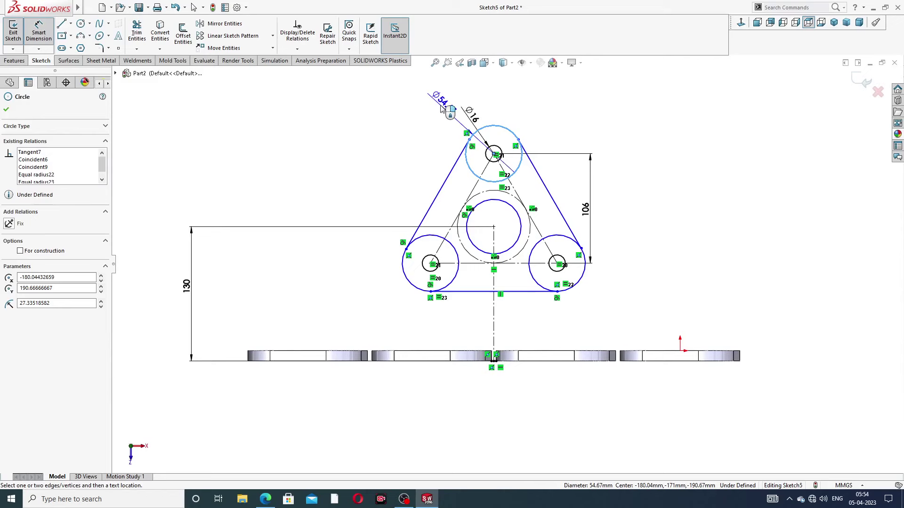
pyautogui.click(441, 107)
pyautogui.write('34')
pyautogui.press('Return')
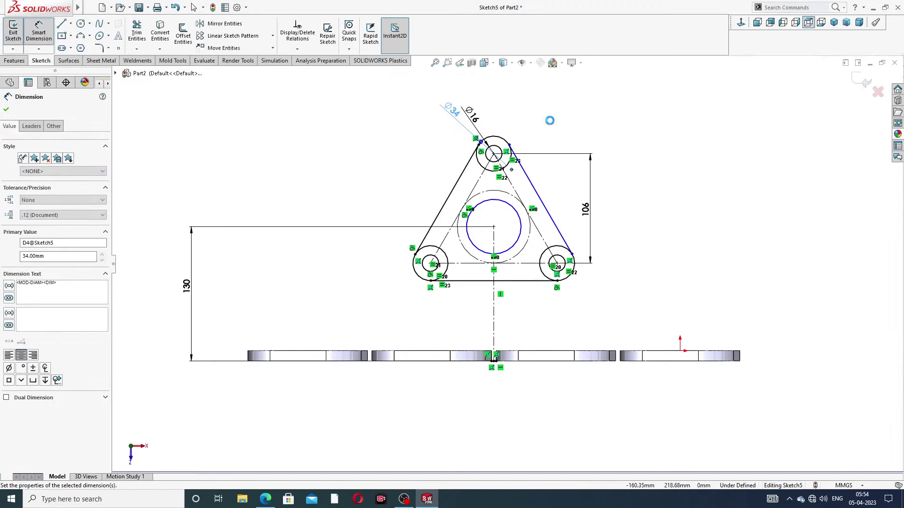
# Dimension the central circle to Ø72.
pyautogui.click(517, 203)
pyautogui.click(579, 136)
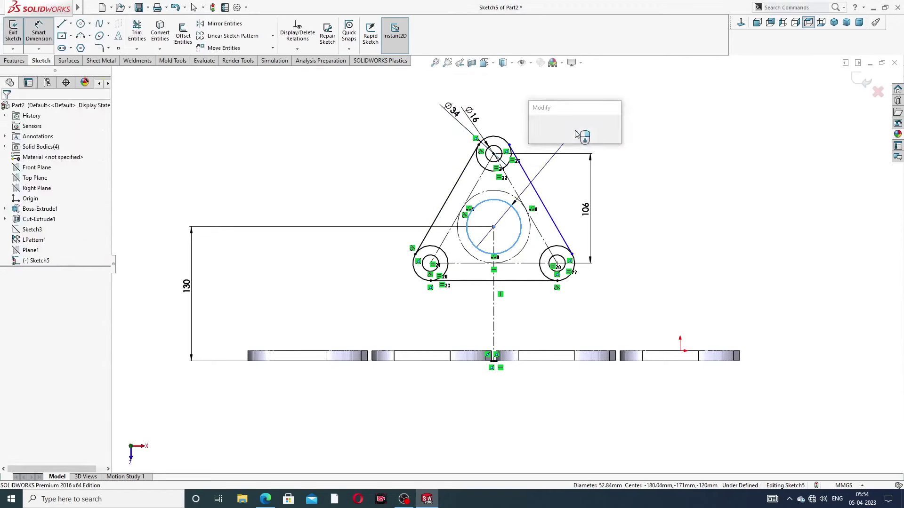
pyautogui.write('73')
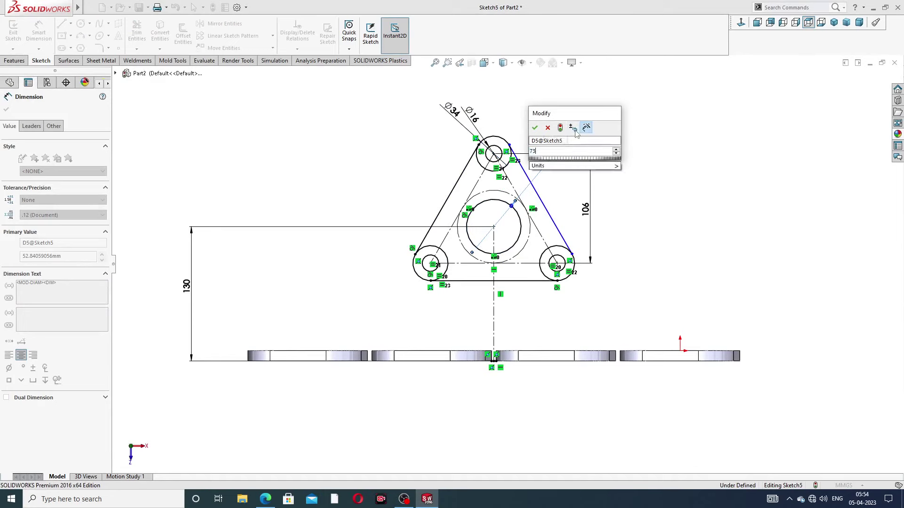
pyautogui.press('BackSpace')
pyautogui.write('2')
pyautogui.press('Return')
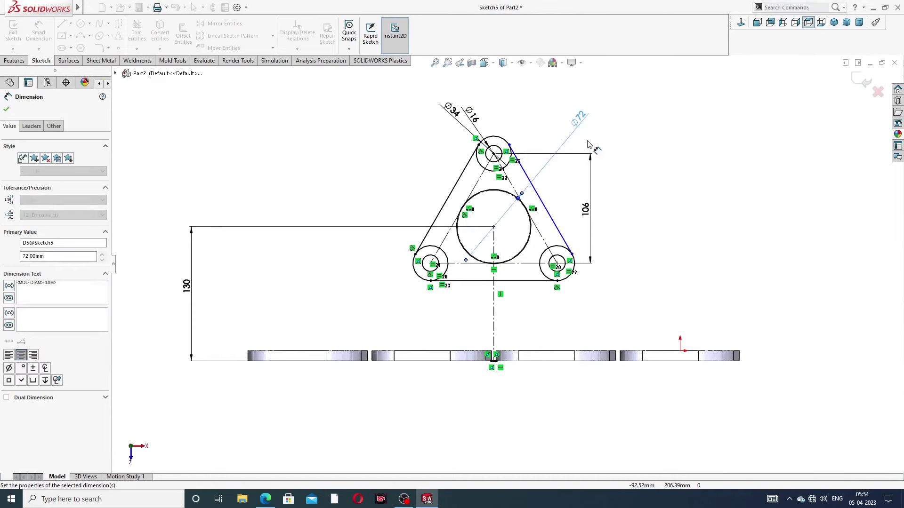
pyautogui.scroll(-3, 539, 186)
# Add a Tangent relation between the right slanted line and lower-right outer circle, fully defining Sketch5.
pyautogui.rightClick(652, 125)
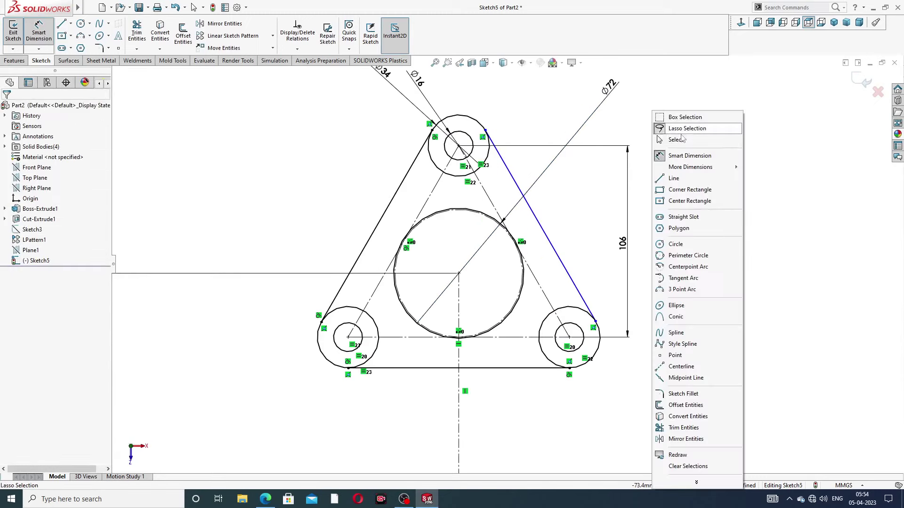
pyautogui.click(676, 139)
pyautogui.click(504, 162)
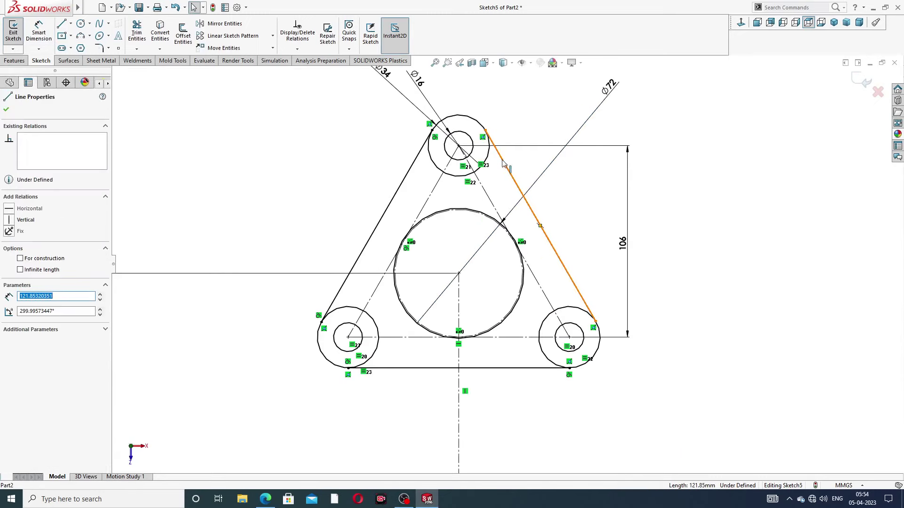
pyautogui.keyDown('ctrl'); pyautogui.click(487, 161); pyautogui.keyUp('ctrl')
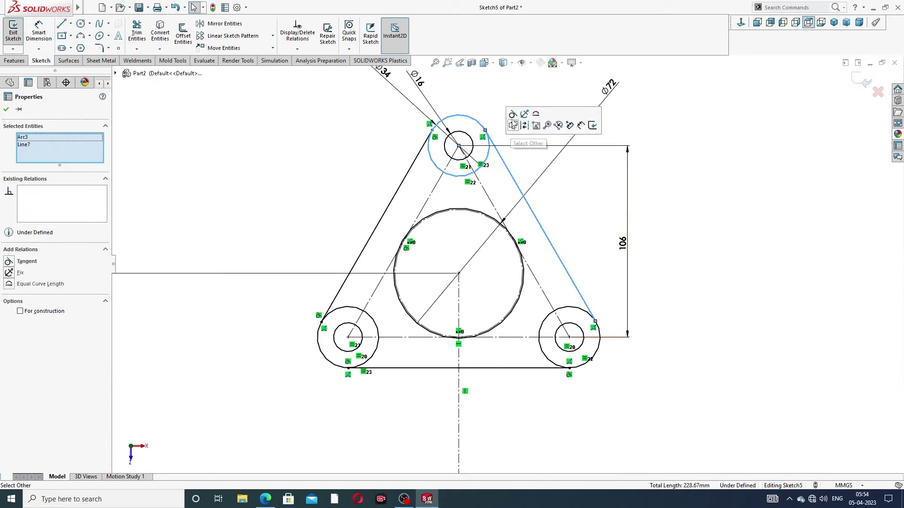
pyautogui.press('Escape')
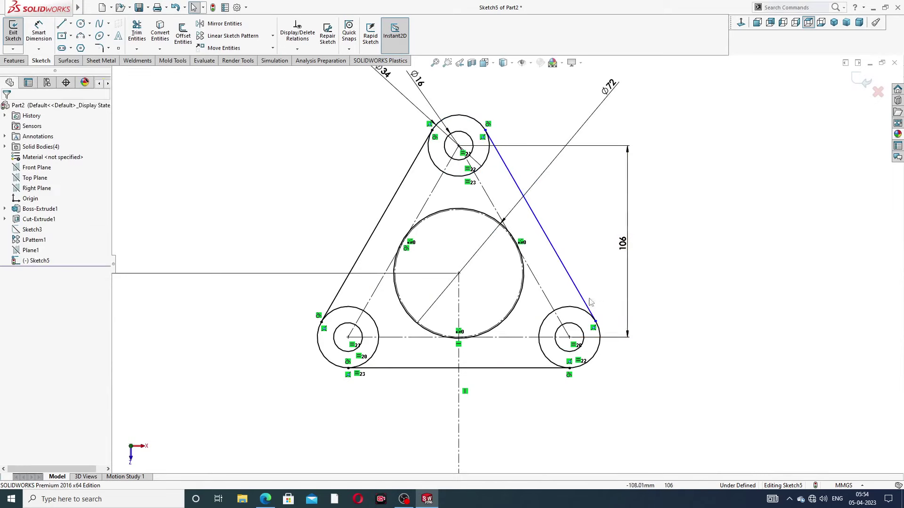
pyautogui.click(582, 297)
pyautogui.keyDown('ctrl'); pyautogui.click(568, 308); pyautogui.keyUp('ctrl')
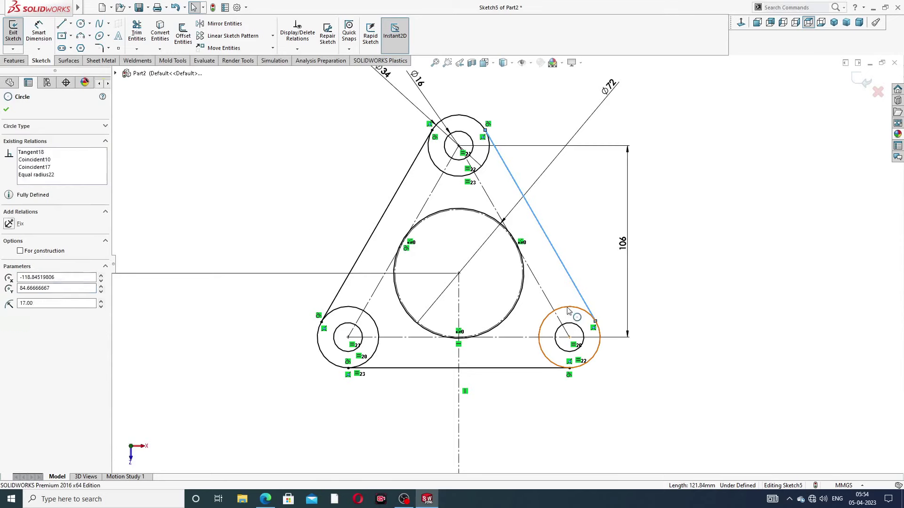
pyautogui.click(592, 268)
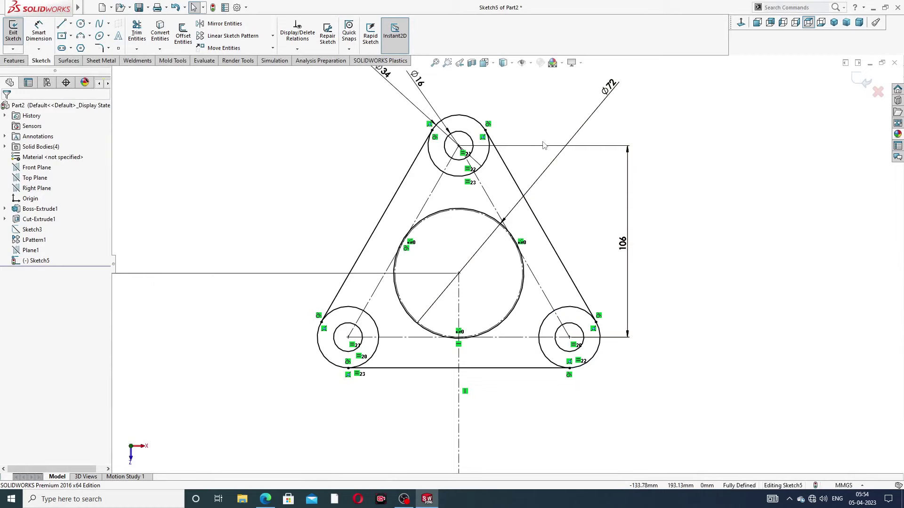
pyautogui.press('f')
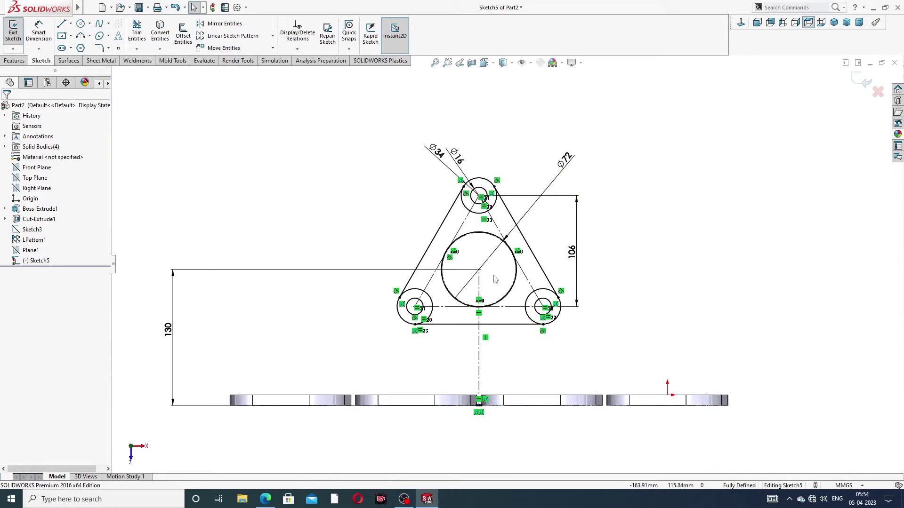
pyautogui.scroll(-2, 495, 274)
pyautogui.scroll(-2, 494, 274)
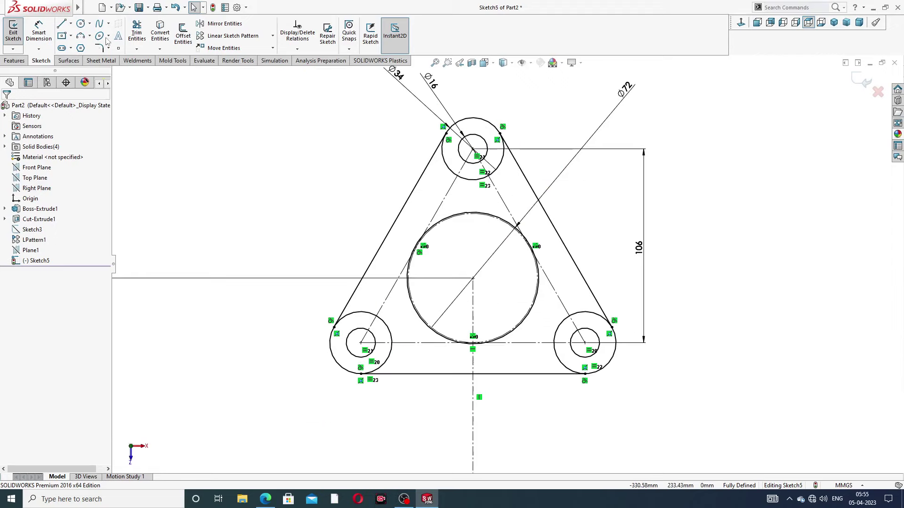
# Power-trim the inner arcs of the top, lower-right and lower-left corner circles.
pyautogui.click(136, 33)
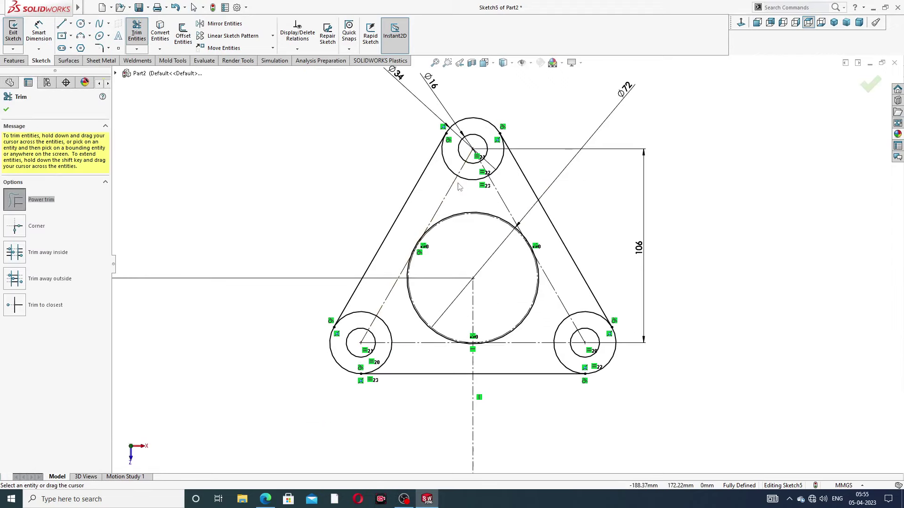
pyautogui.scroll(-2, 460, 186)
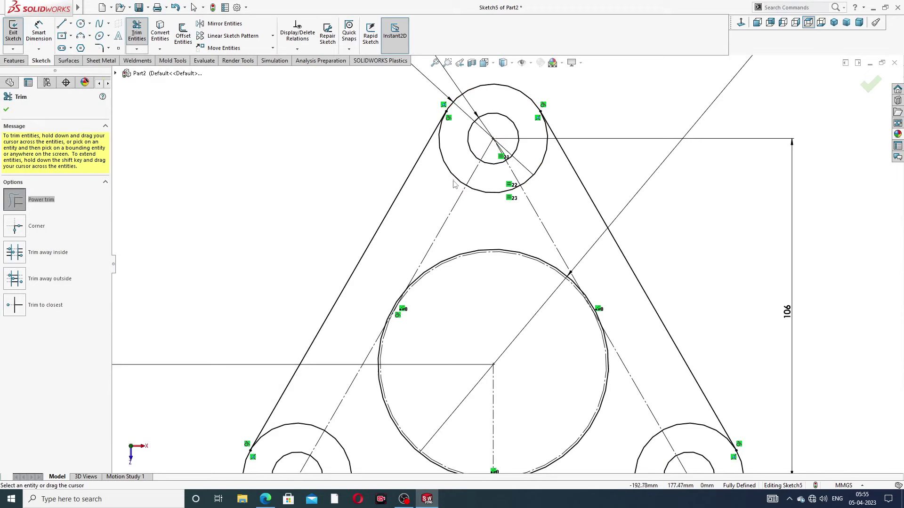
pyautogui.moveTo(490, 203); pyautogui.dragTo(505, 190)
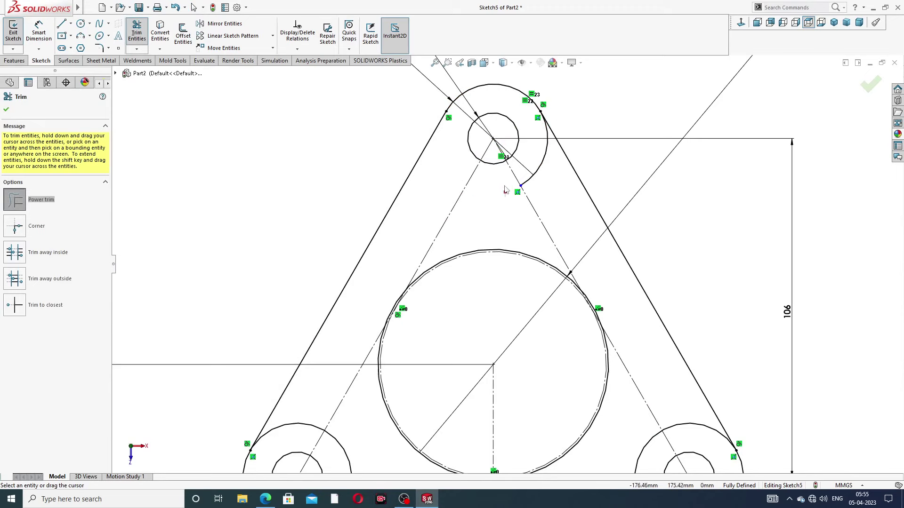
pyautogui.moveTo(565, 173); pyautogui.dragTo(534, 172)
pyautogui.press('f')
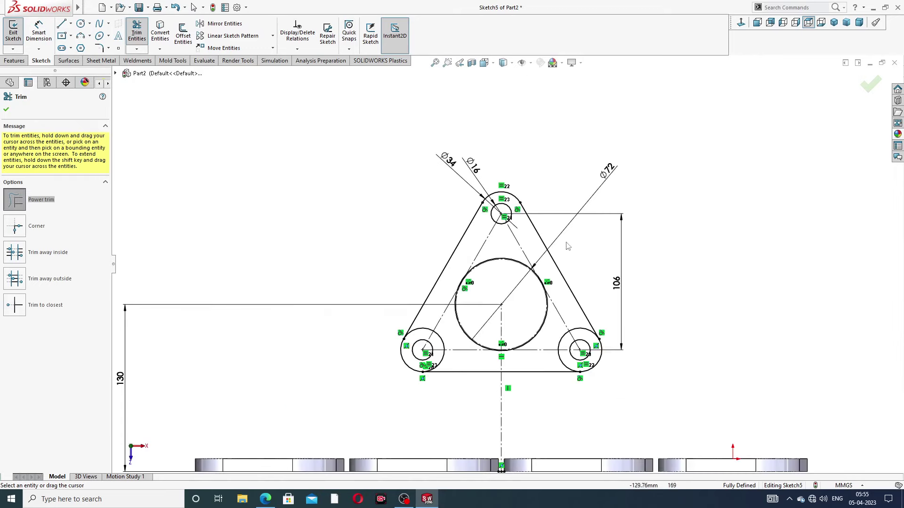
pyautogui.moveTo(586, 331)
pyautogui.mouseDown()
pyautogui.moveTo(549, 395)
pyautogui.moveTo(572, 393)
pyautogui.mouseUp()
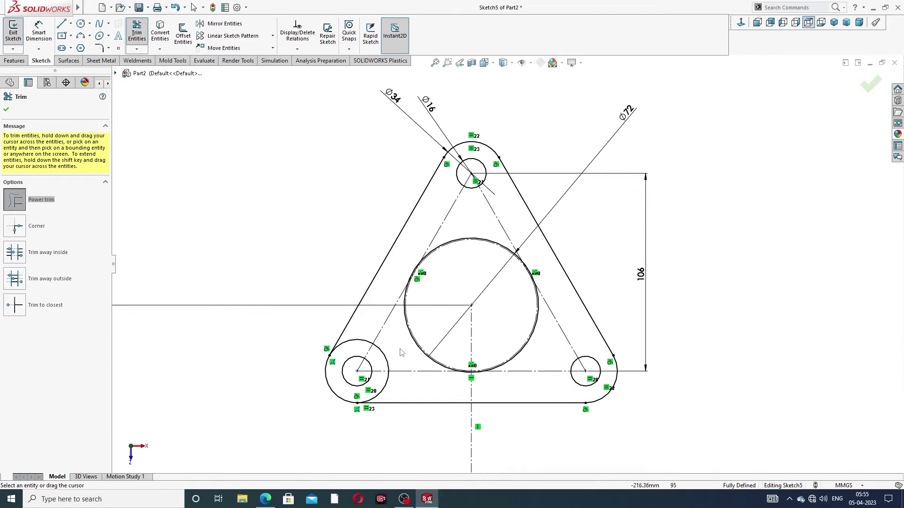
pyautogui.moveTo(385, 360); pyautogui.dragTo(362, 334)
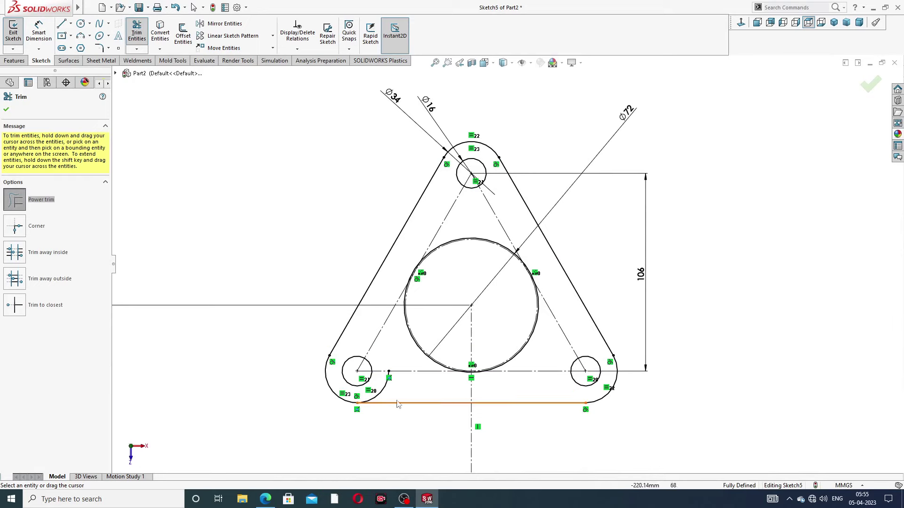
pyautogui.moveTo(388, 392); pyautogui.dragTo(406, 367)
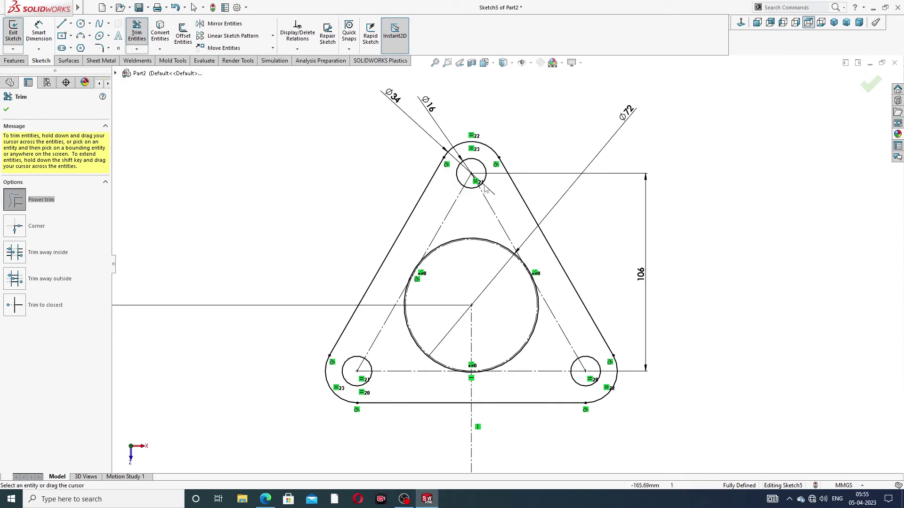
pyautogui.click(3, 112)
# Extrude the outlet flange sketch 12 mm Blind into Boss-Extrude2 and orbit to inspect it.
pyautogui.click(14, 60)
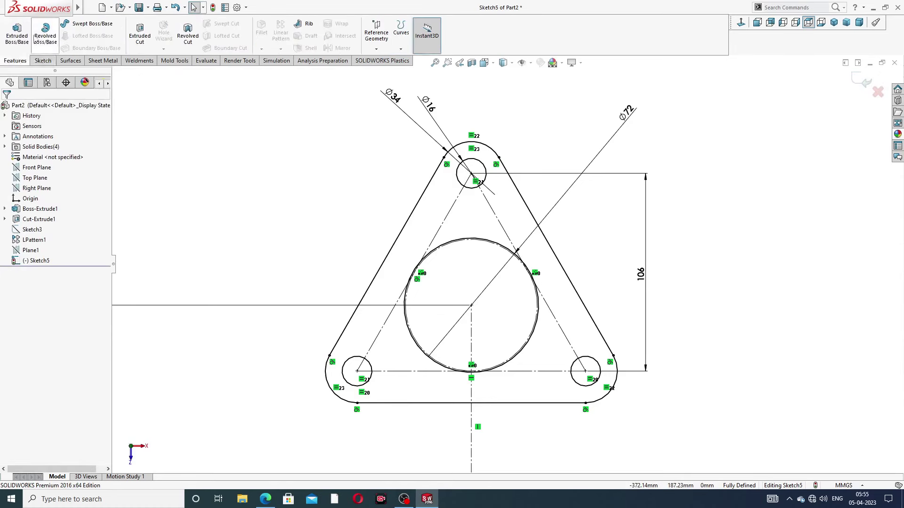
pyautogui.click(17, 34)
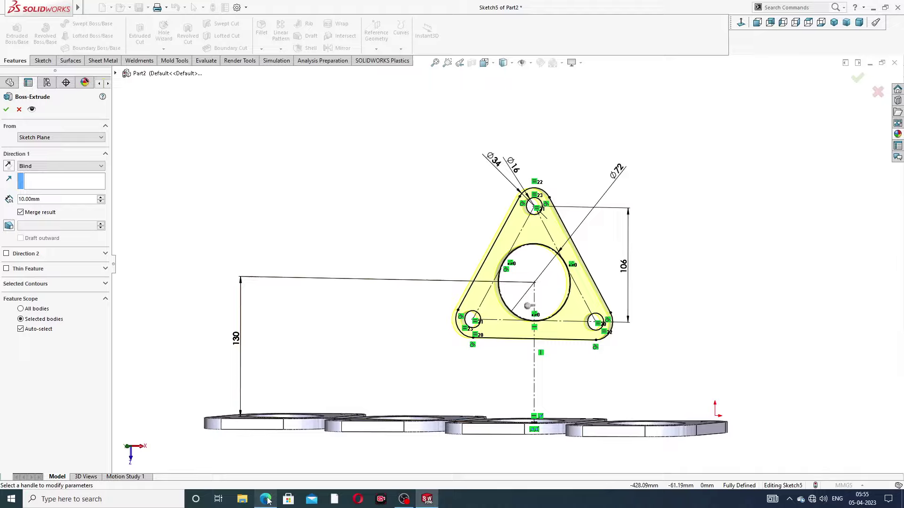
pyautogui.hotkey('alt', 'Tab')
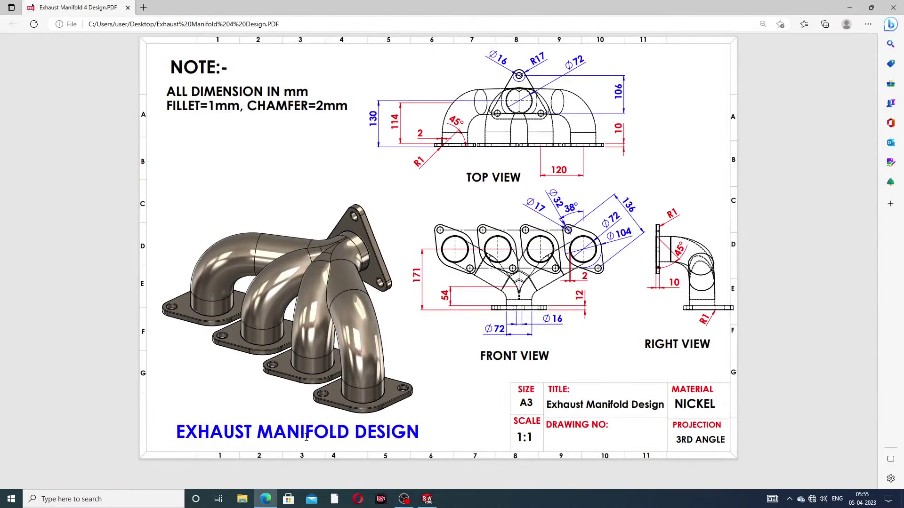
pyautogui.click(266, 500)
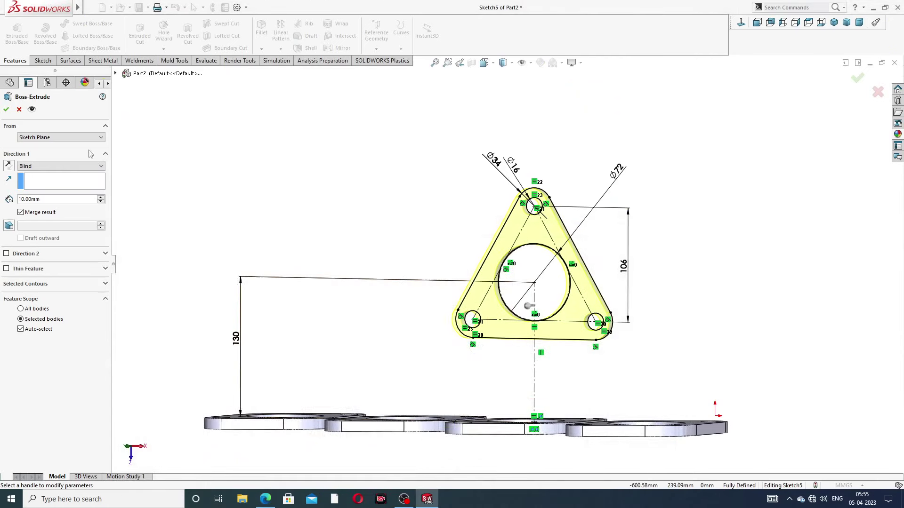
pyautogui.write('1')
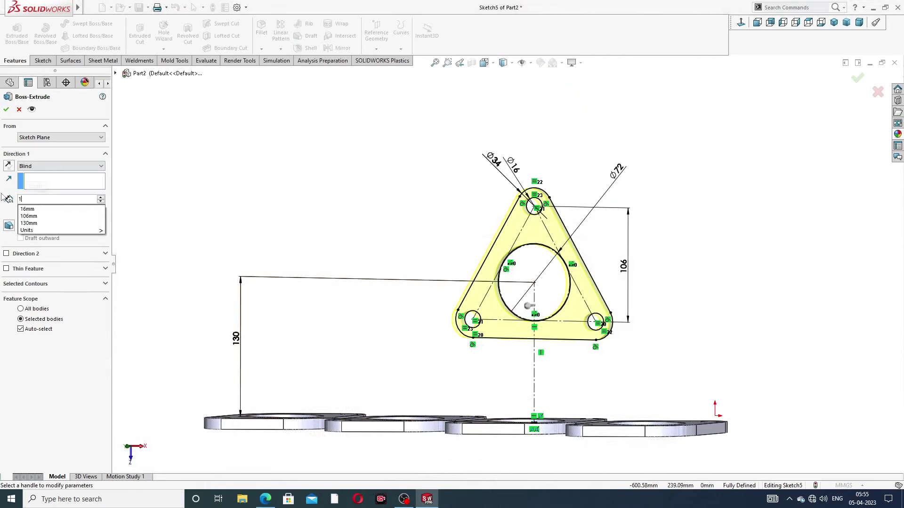
pyautogui.write('2')
pyautogui.press('Return')
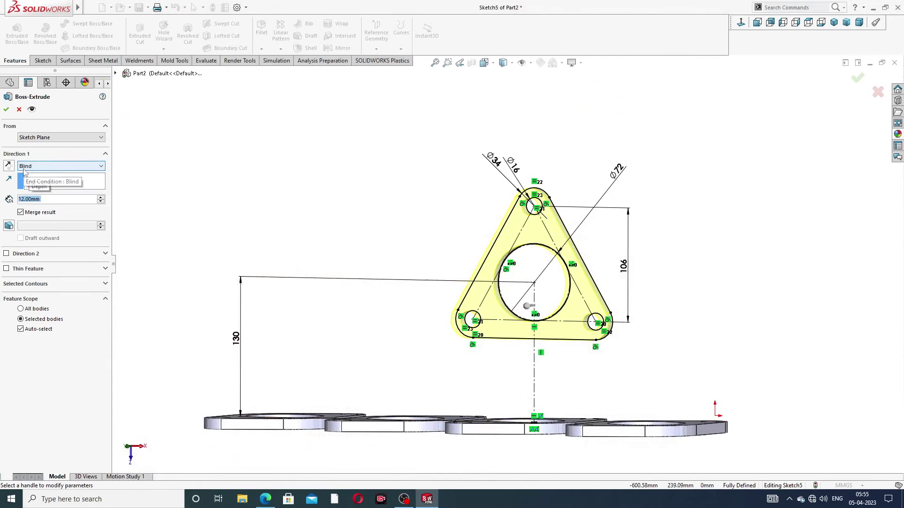
pyautogui.click(6, 111)
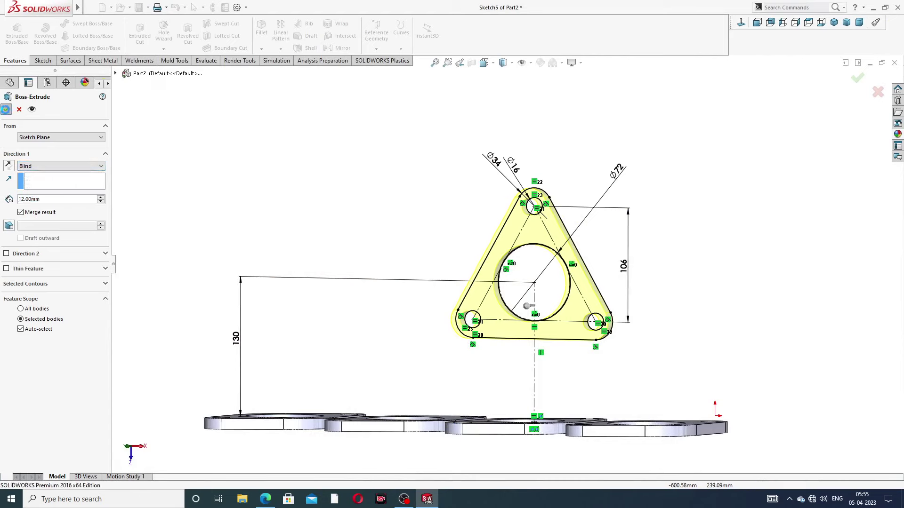
pyautogui.moveTo(623, 236); pyautogui.dragTo(669, 232, button='middle')
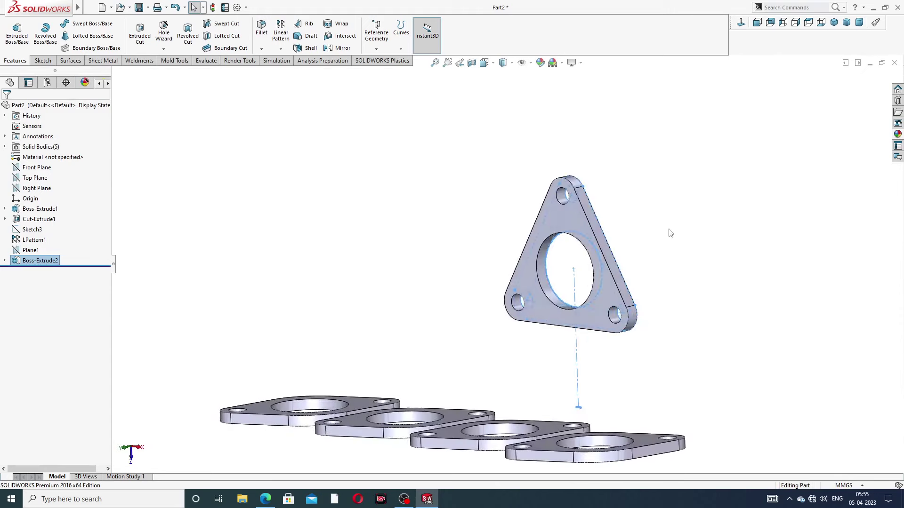
pyautogui.moveTo(498, 225)
pyautogui.mouseDown(button='middle')
pyautogui.moveTo(512, 234)
pyautogui.moveTo(492, 250)
pyautogui.moveTo(658, 193)
pyautogui.mouseUp(button='middle')
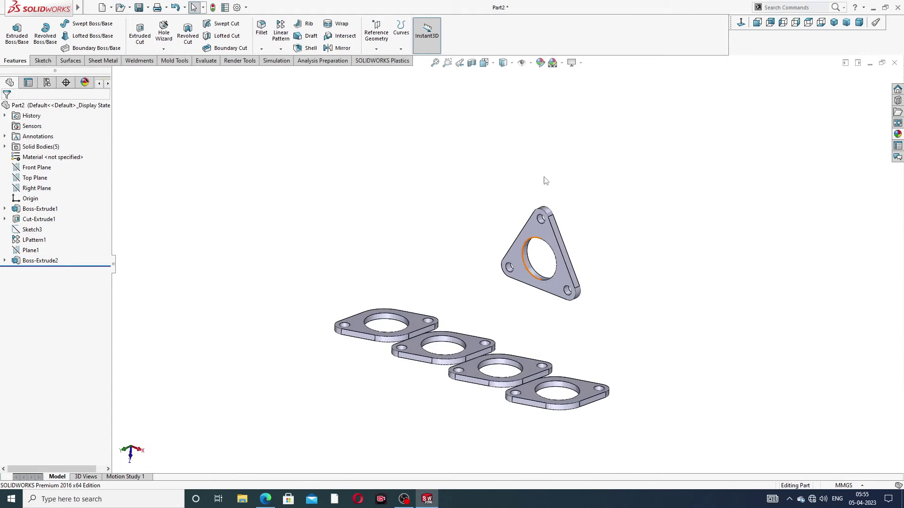
pyautogui.moveTo(543, 281)
pyautogui.mouseDown(button='middle')
pyautogui.moveTo(574, 306)
pyautogui.moveTo(545, 132)
pyautogui.moveTo(556, 194)
pyautogui.mouseUp(button='middle')
pyautogui.scroll(3, 481, 253)
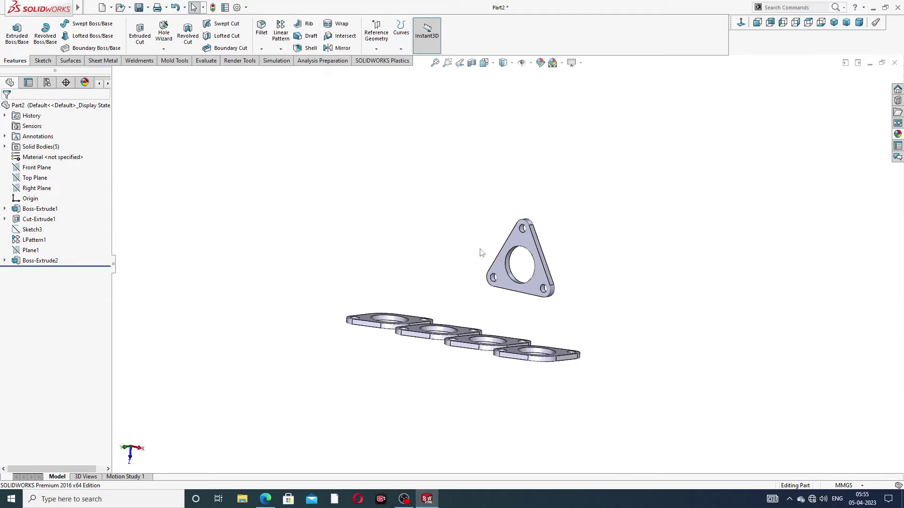
pyautogui.click(265, 499)
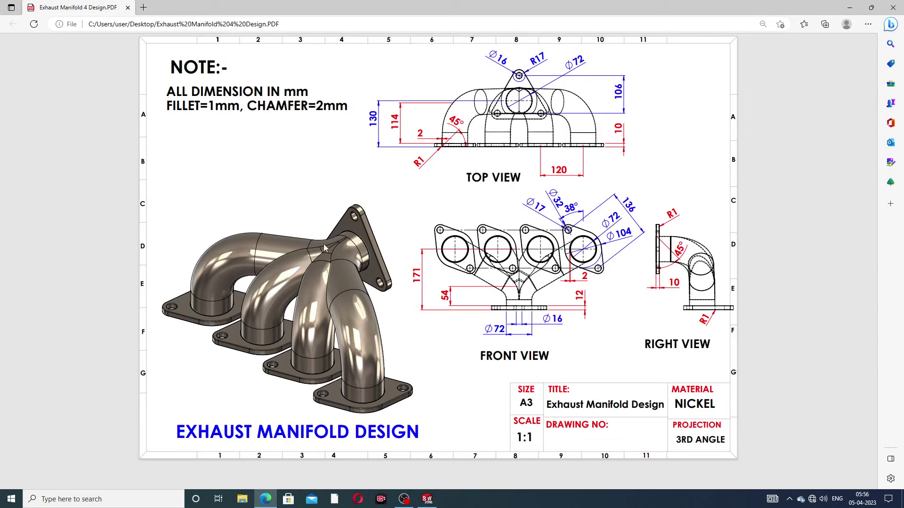
pyautogui.click(266, 499)
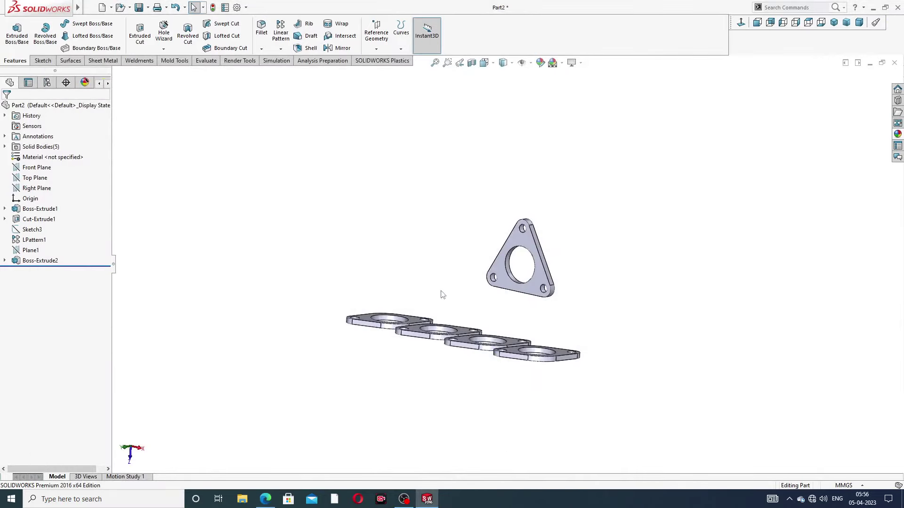
pyautogui.moveTo(443, 295)
pyautogui.mouseDown(button='middle')
pyautogui.moveTo(395, 334)
pyautogui.moveTo(409, 348)
pyautogui.mouseUp(button='middle')
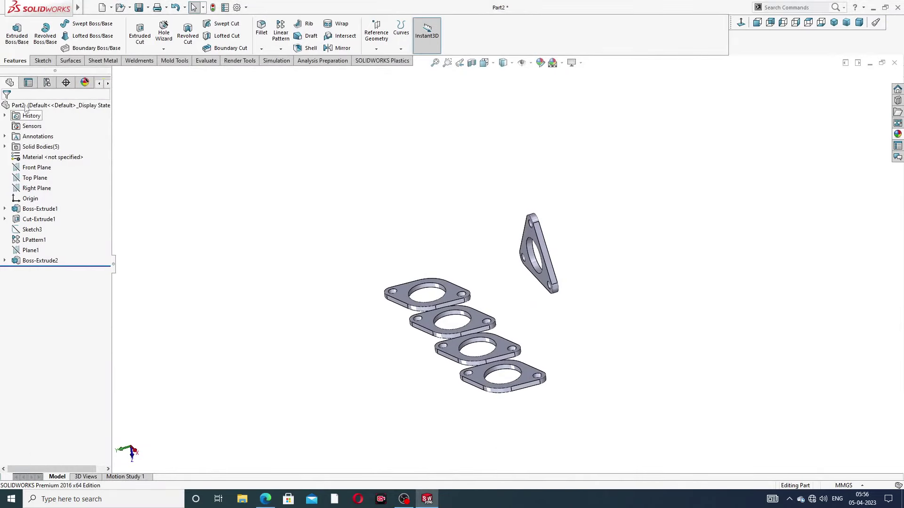
# Start a 3D sketch and draw a short line from the triangle flange's hole centre.
pyautogui.click(43, 61)
pyautogui.click(12, 49)
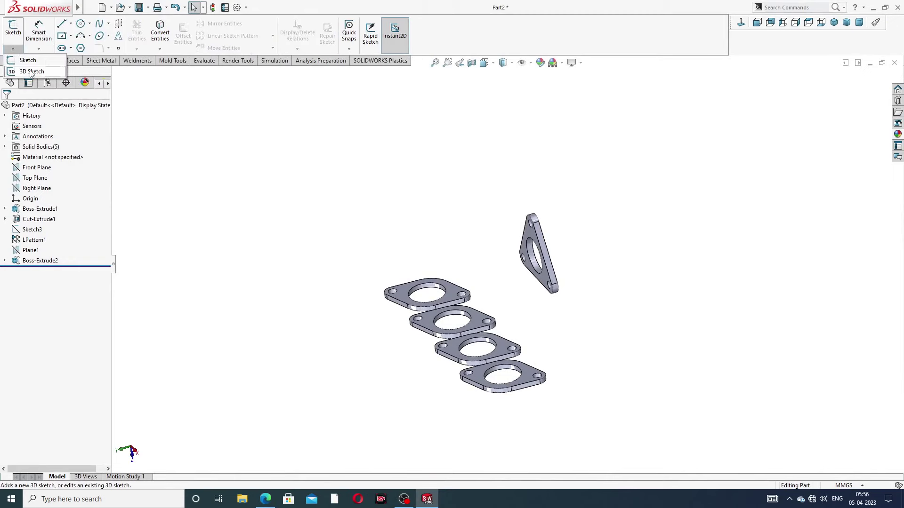
pyautogui.click(31, 72)
pyautogui.moveTo(290, 232)
pyautogui.mouseDown(button='middle')
pyautogui.moveTo(337, 242)
pyautogui.moveTo(331, 254)
pyautogui.mouseUp(button='middle')
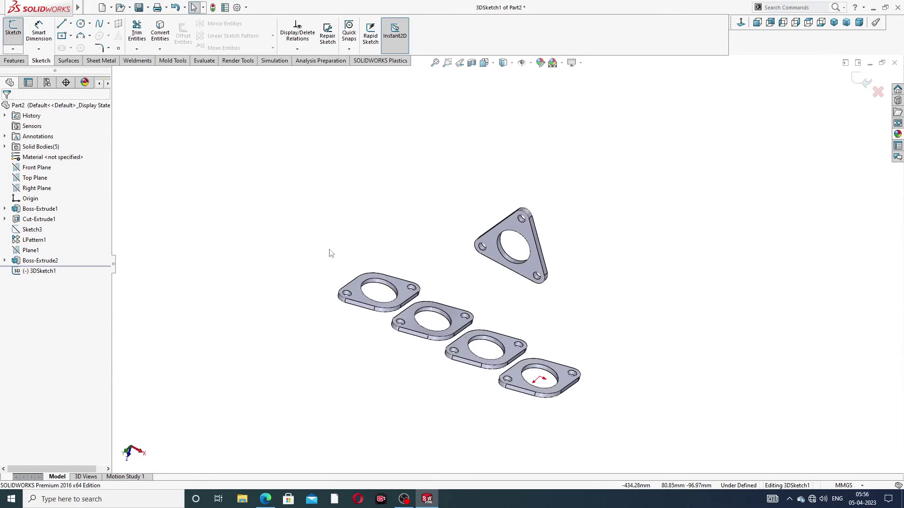
pyautogui.click(61, 24)
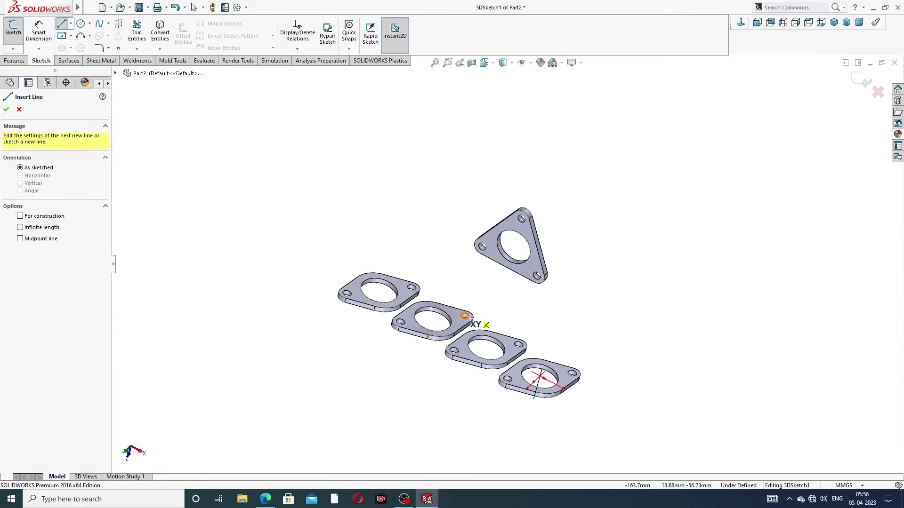
pyautogui.scroll(-2, 469, 314)
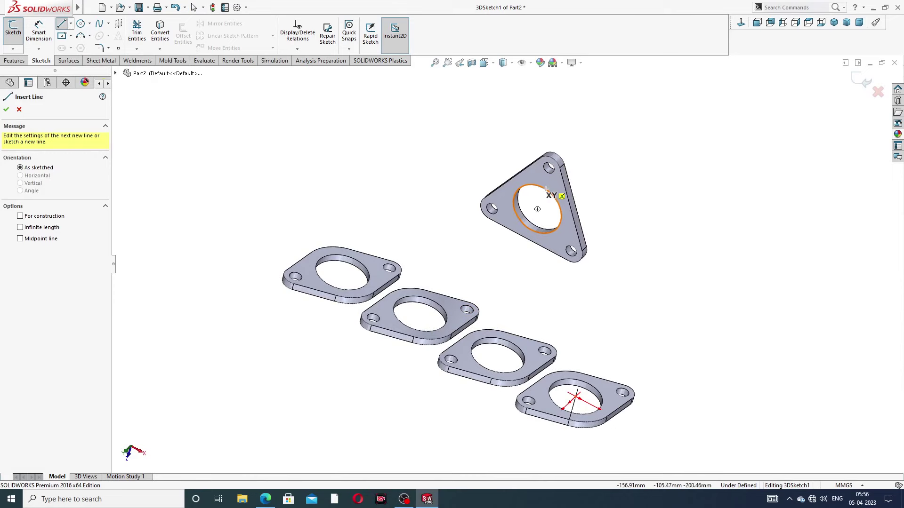
pyautogui.click(537, 209)
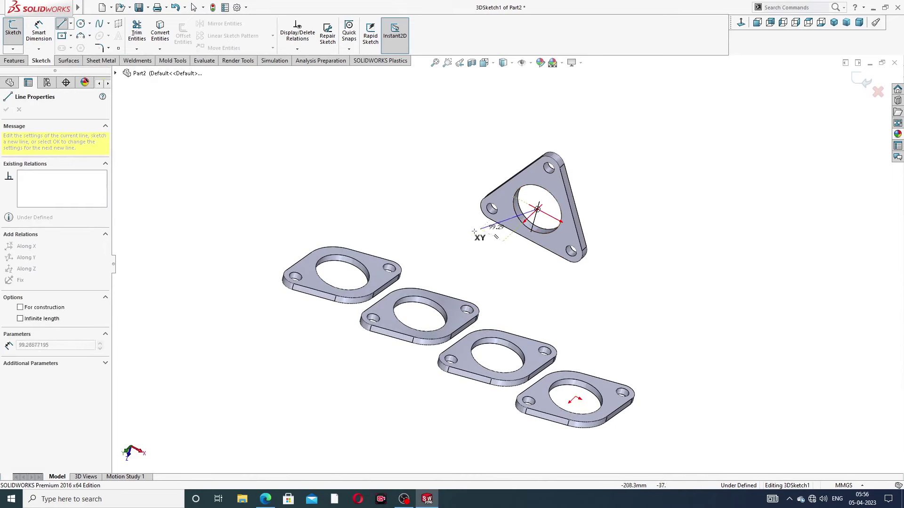
pyautogui.moveTo(484, 243); pyautogui.dragTo(460, 226, button='middle')
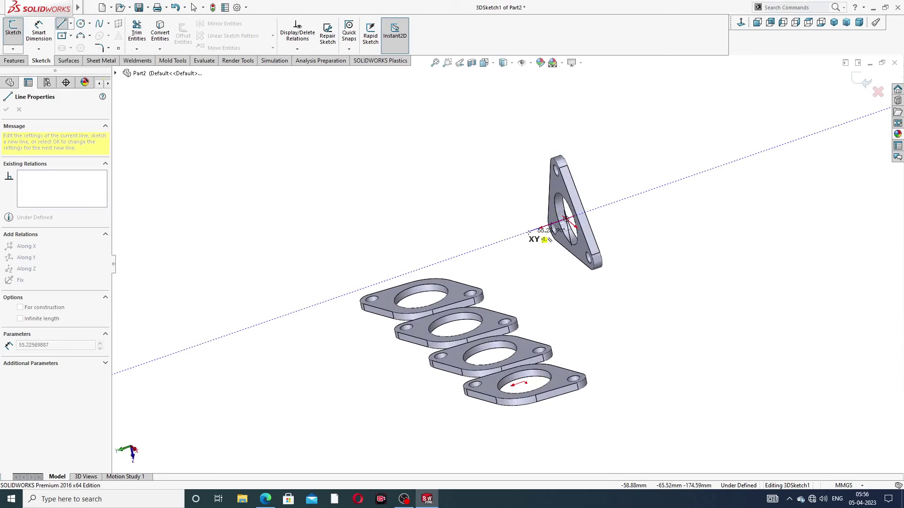
pyautogui.click(528, 232)
pyautogui.rightClick(504, 238)
pyautogui.click(535, 202)
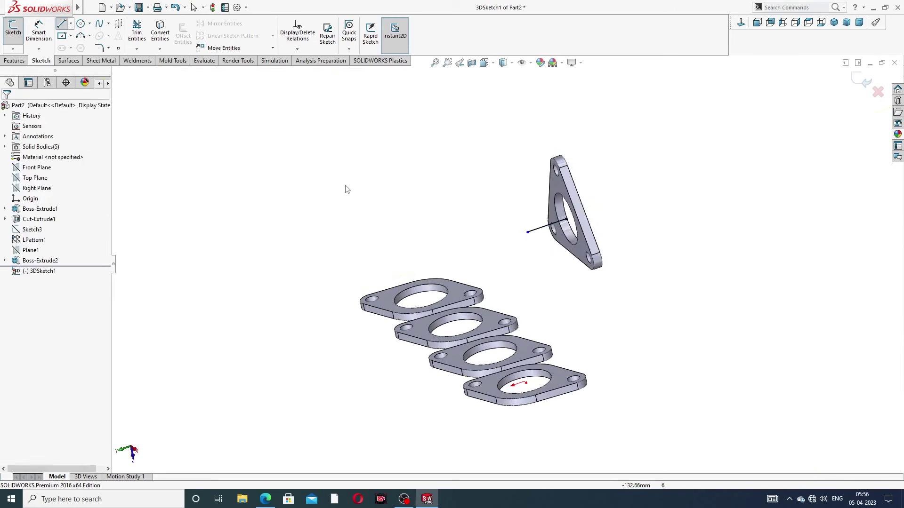
# Draw a vertical line rising from the first flange's hole centre.
pyautogui.moveTo(461, 234)
pyautogui.mouseDown(button='middle')
pyautogui.moveTo(458, 222)
pyautogui.moveTo(494, 228)
pyautogui.moveTo(486, 226)
pyautogui.mouseUp(button='middle')
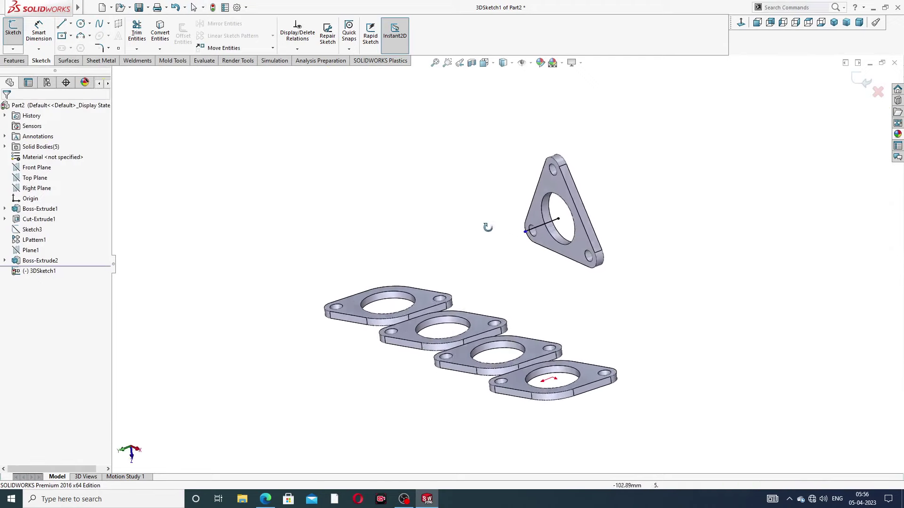
pyautogui.click(62, 27)
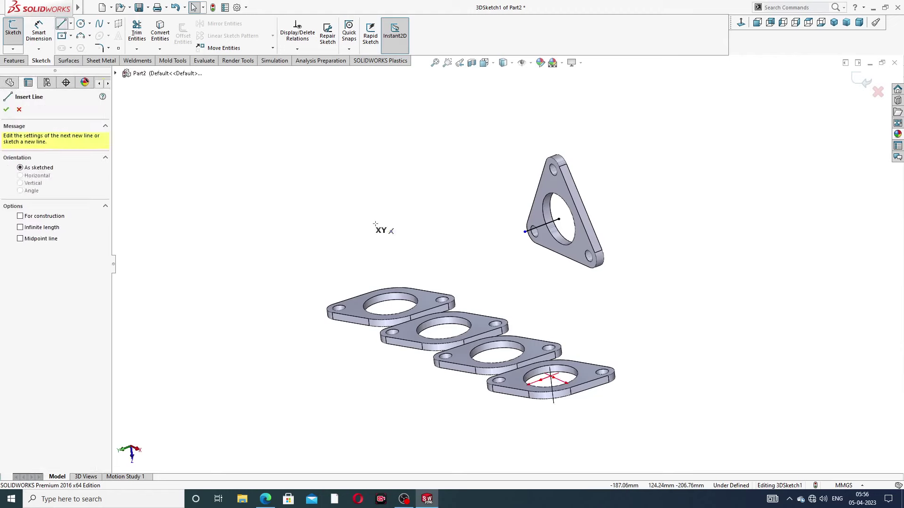
pyautogui.moveTo(384, 228); pyautogui.dragTo(398, 294, button='middle')
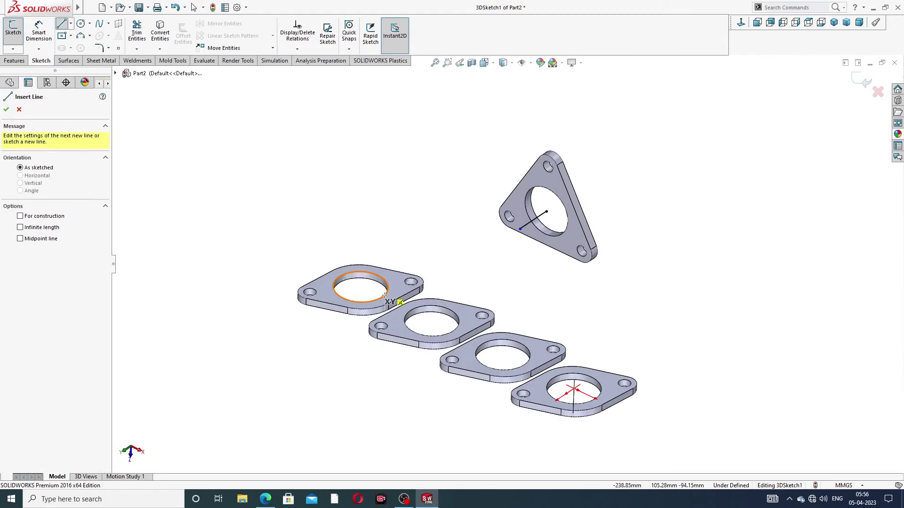
pyautogui.click(360, 287)
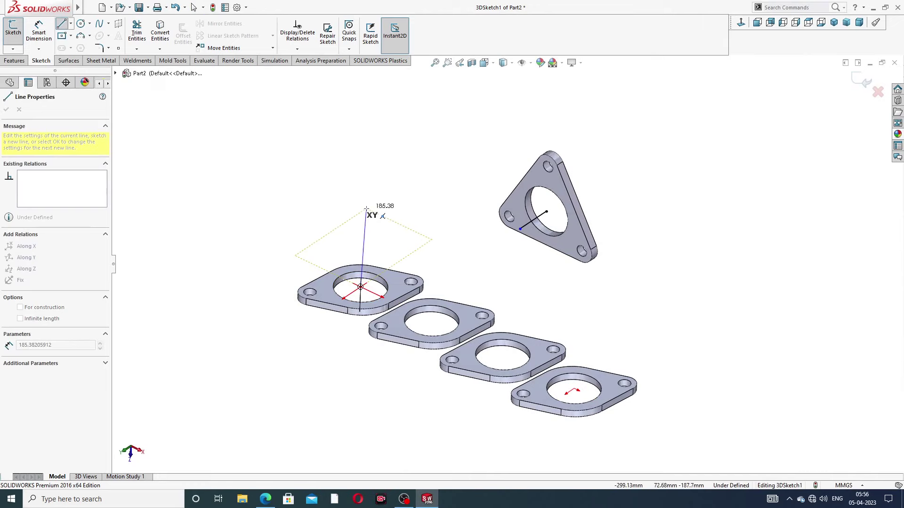
pyautogui.moveTo(369, 201)
pyautogui.mouseDown(button='middle')
pyautogui.moveTo(395, 168)
pyautogui.moveTo(387, 209)
pyautogui.moveTo(406, 210)
pyautogui.moveTo(406, 182)
pyautogui.mouseUp(button='middle')
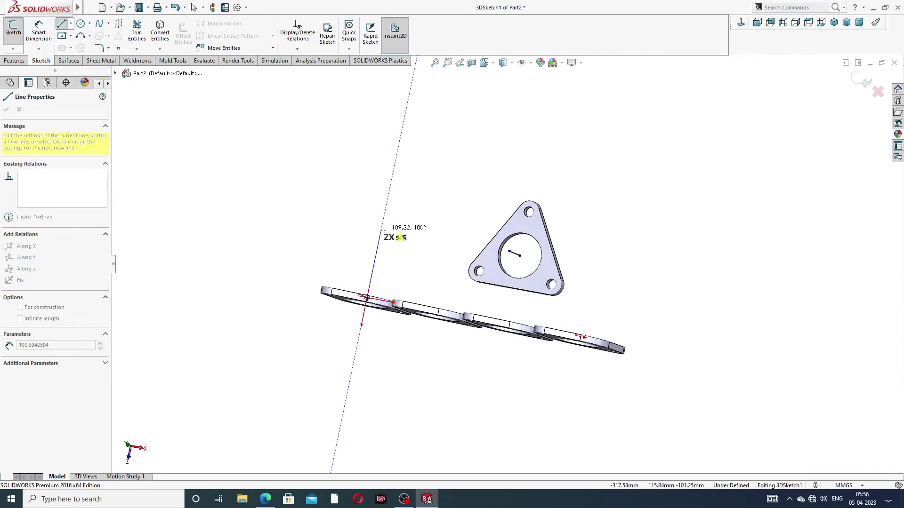
pyautogui.click(378, 242)
pyautogui.rightClick(404, 199)
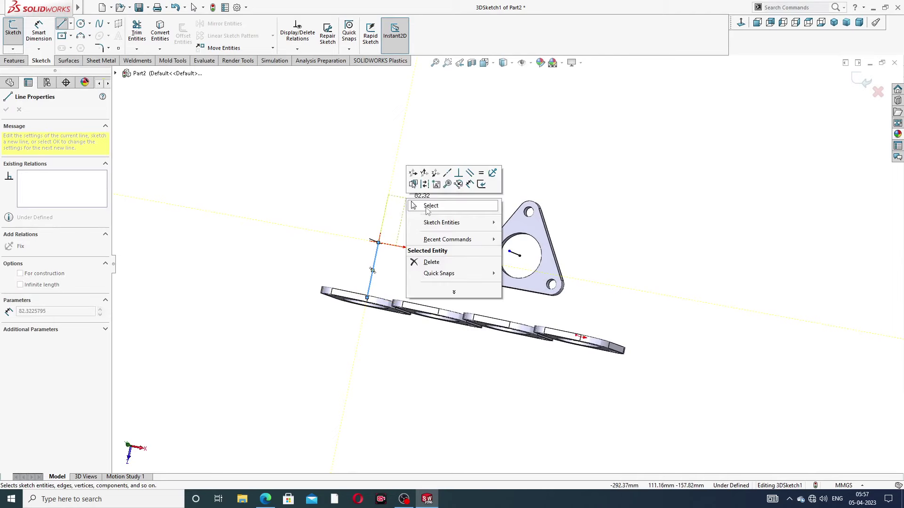
pyautogui.click(426, 207)
# Connect the vertical line's top to the end of the triangle flange's short line.
pyautogui.moveTo(407, 241)
pyautogui.mouseDown(button='middle')
pyautogui.moveTo(414, 250)
pyautogui.moveTo(390, 269)
pyautogui.moveTo(424, 259)
pyautogui.moveTo(446, 288)
pyautogui.moveTo(372, 262)
pyautogui.moveTo(353, 273)
pyautogui.moveTo(354, 253)
pyautogui.mouseUp(button='middle')
pyautogui.moveTo(447, 226); pyautogui.dragTo(483, 272, button='middle')
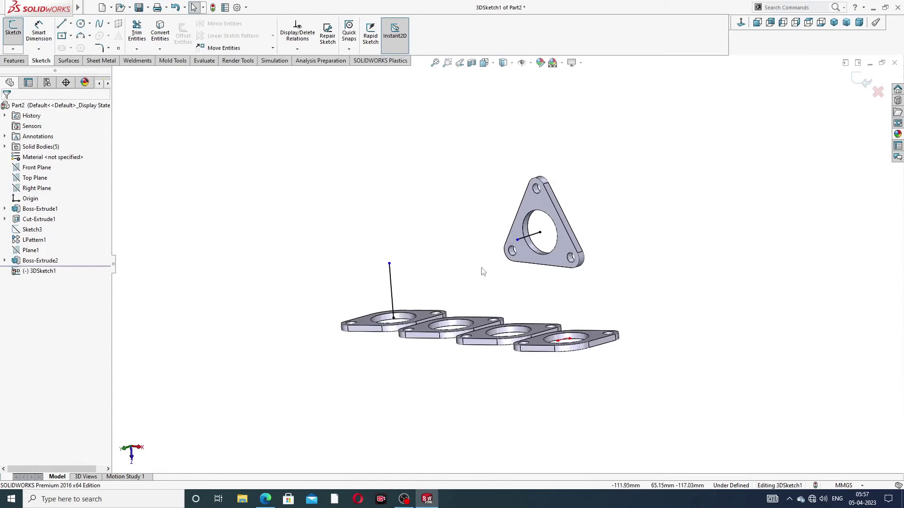
pyautogui.click(66, 25)
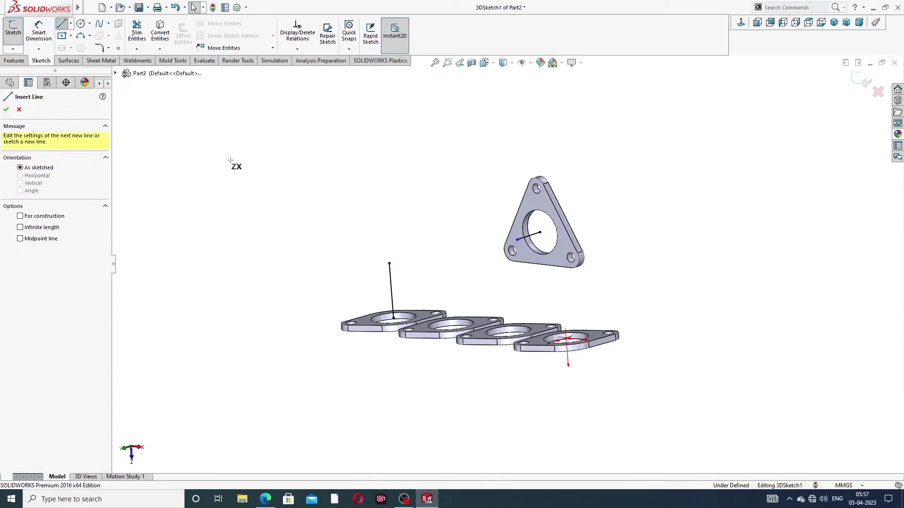
pyautogui.click(389, 262)
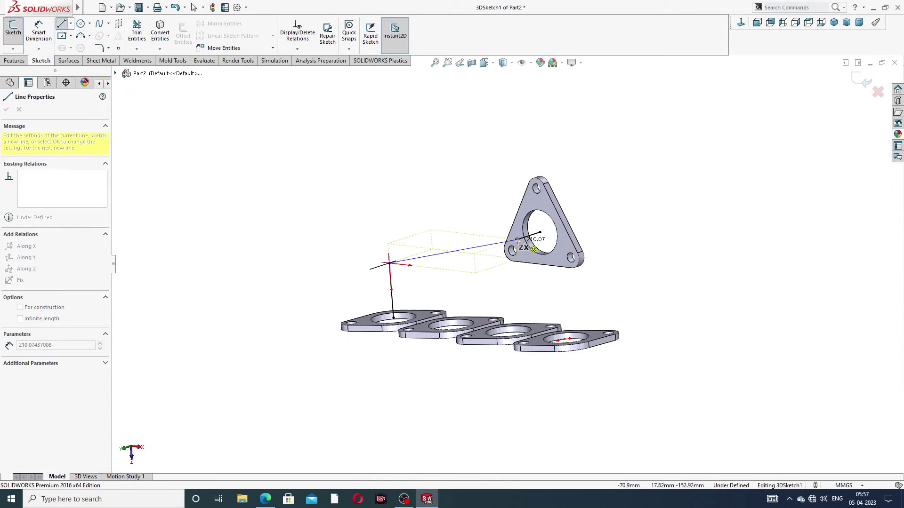
pyautogui.click(517, 240)
pyautogui.rightClick(574, 160)
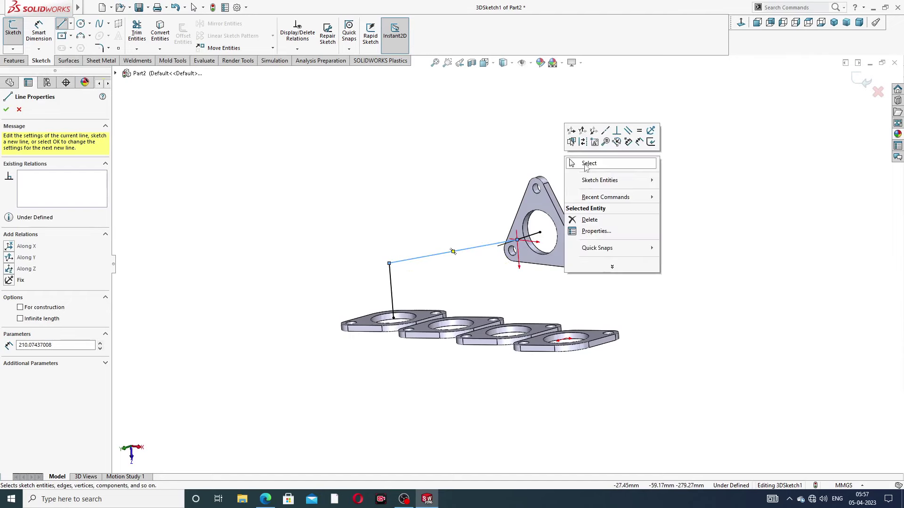
pyautogui.click(587, 164)
pyautogui.scroll(-3, 518, 259)
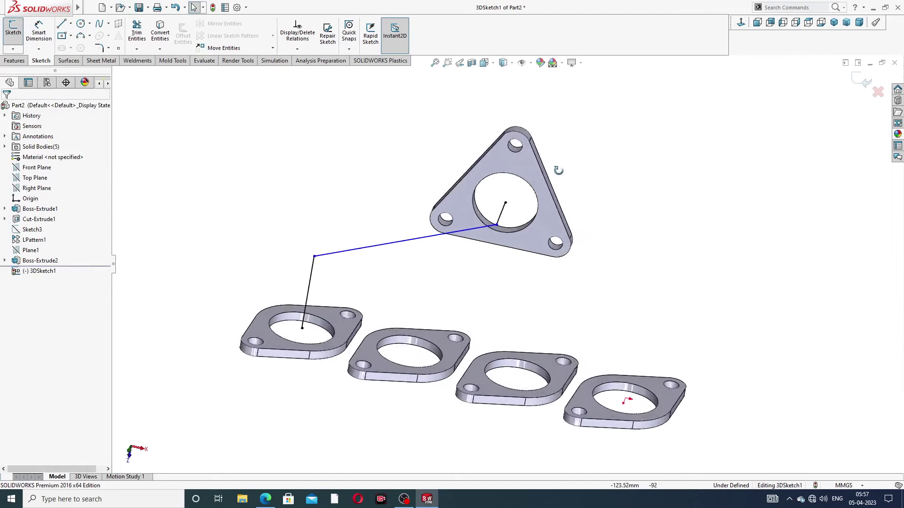
pyautogui.moveTo(518, 259); pyautogui.dragTo(560, 175, button='middle')
pyautogui.scroll(3, 290, 188)
pyautogui.scroll(-3, 393, 234)
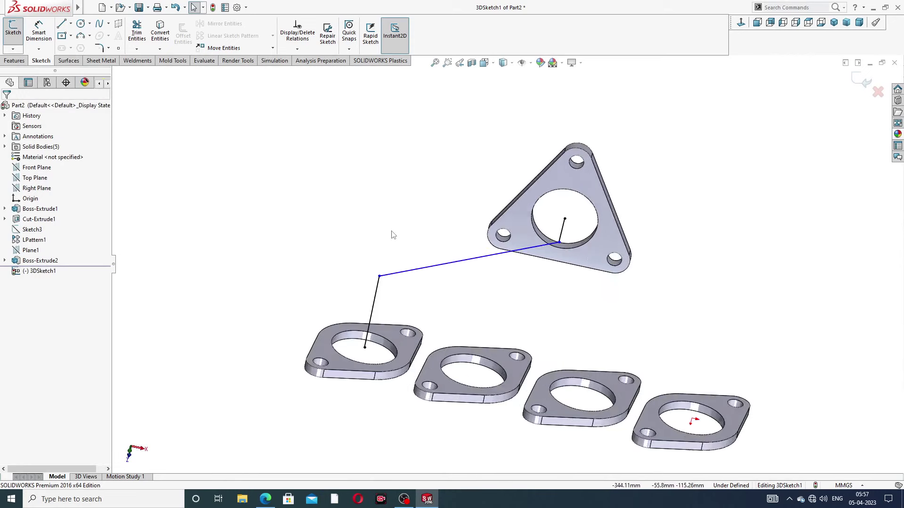
pyautogui.click(38, 31)
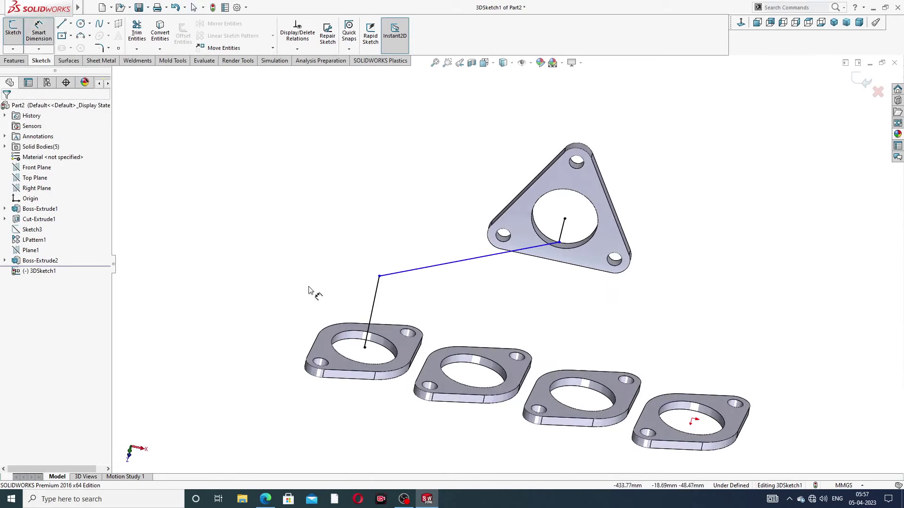
# Dimension the vertical path line to 114 and the short triangle-flange line to 54.
pyautogui.click(379, 294)
pyautogui.click(323, 288)
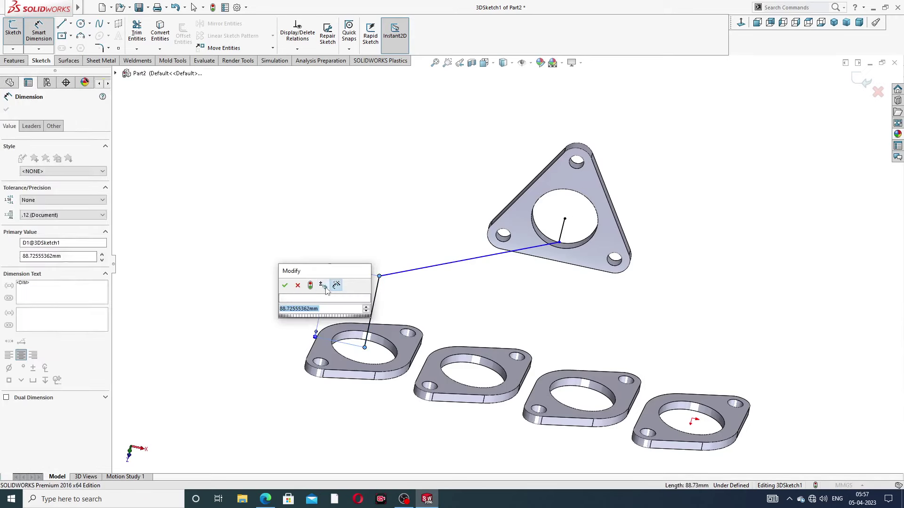
pyautogui.write('114')
pyautogui.press('Return')
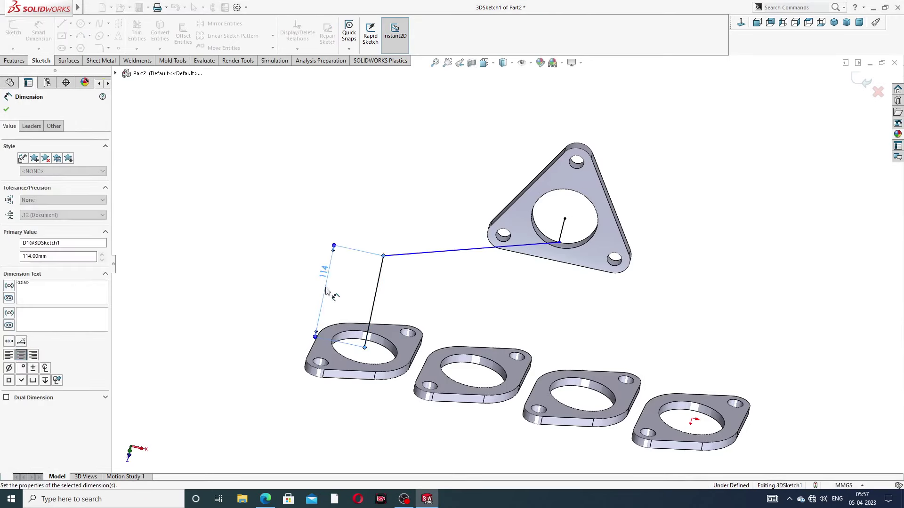
pyautogui.press('Escape')
pyautogui.moveTo(555, 253); pyautogui.dragTo(462, 210, button='middle')
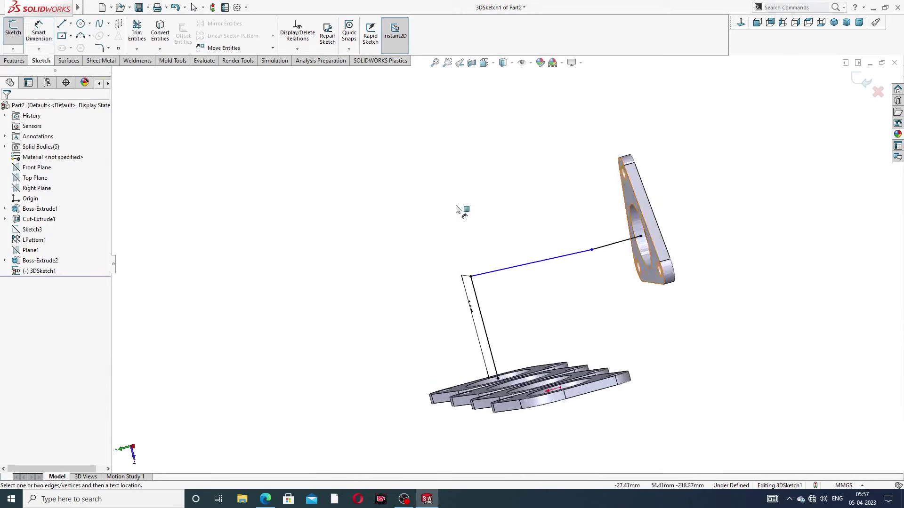
pyautogui.click(612, 246)
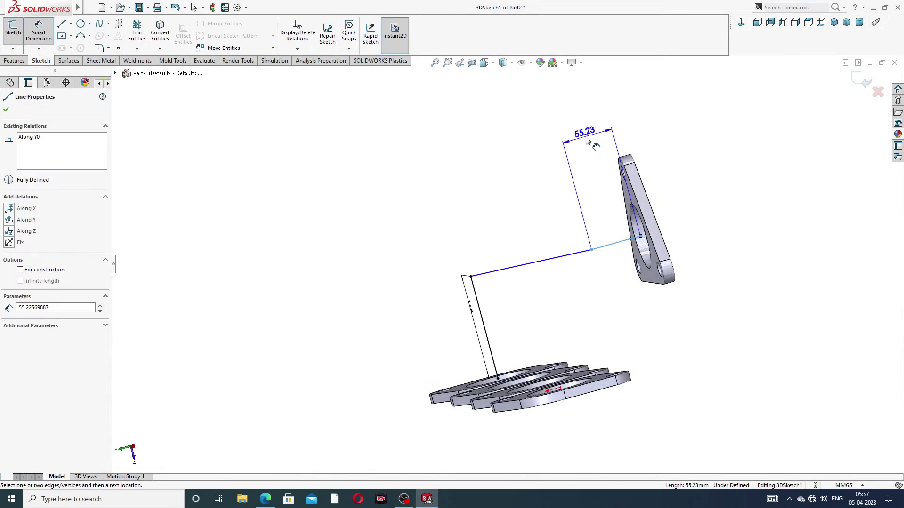
pyautogui.click(585, 137)
pyautogui.write('5')
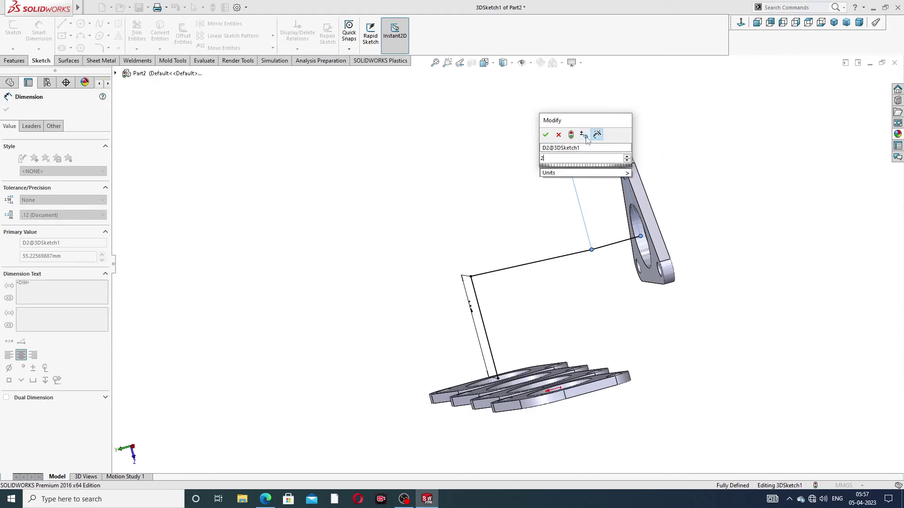
pyautogui.write('4')
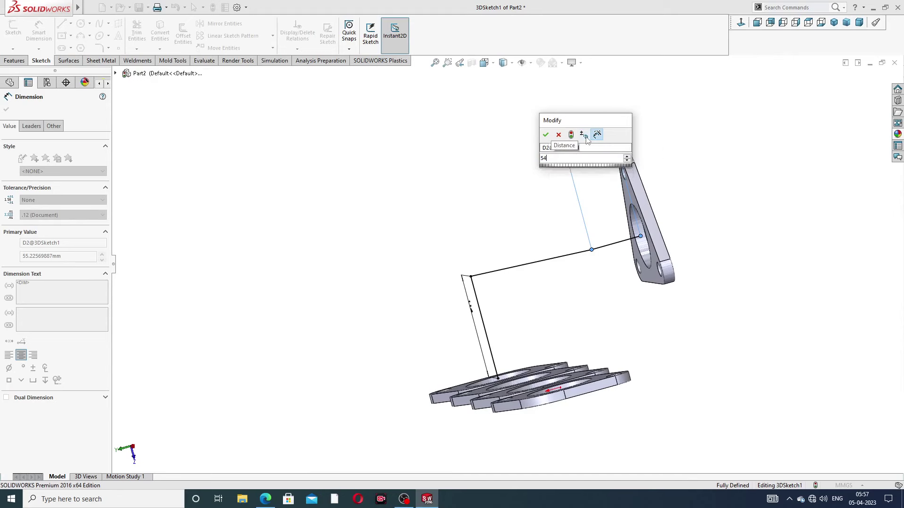
pyautogui.press('Return')
pyautogui.rightClick(677, 109)
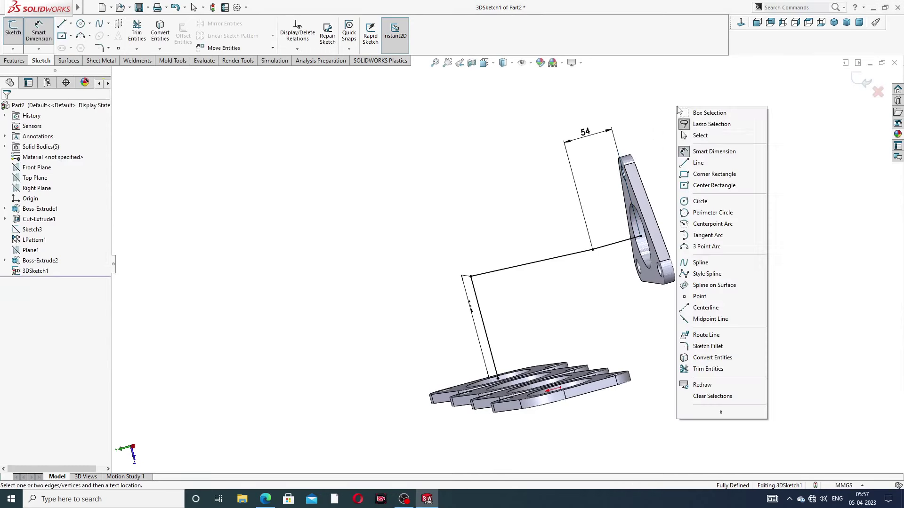
pyautogui.click(688, 134)
pyautogui.moveTo(688, 134)
pyautogui.mouseDown(button='middle')
pyautogui.moveTo(644, 180)
pyautogui.moveTo(548, 158)
pyautogui.mouseUp(button='middle')
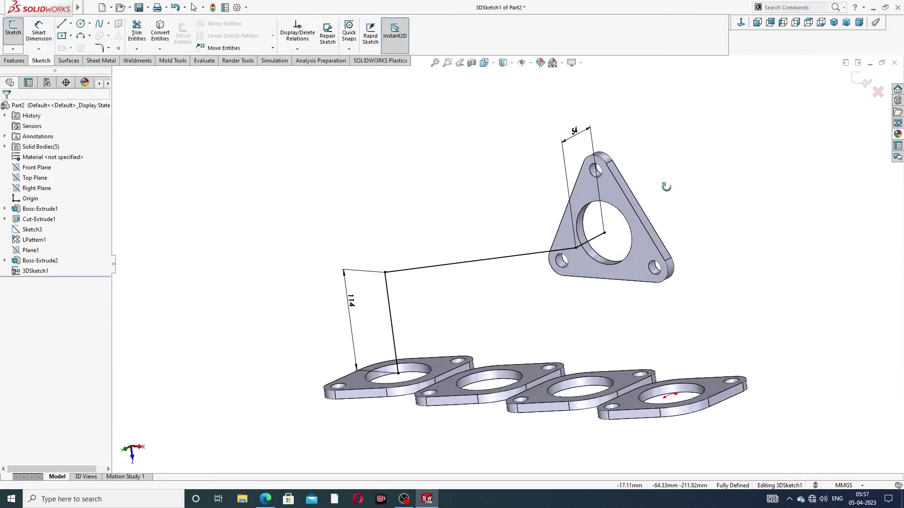
# Fillet the bend above the first flange at R98 and the corner near the outlet flange at 68 mm.
pyautogui.click(100, 47)
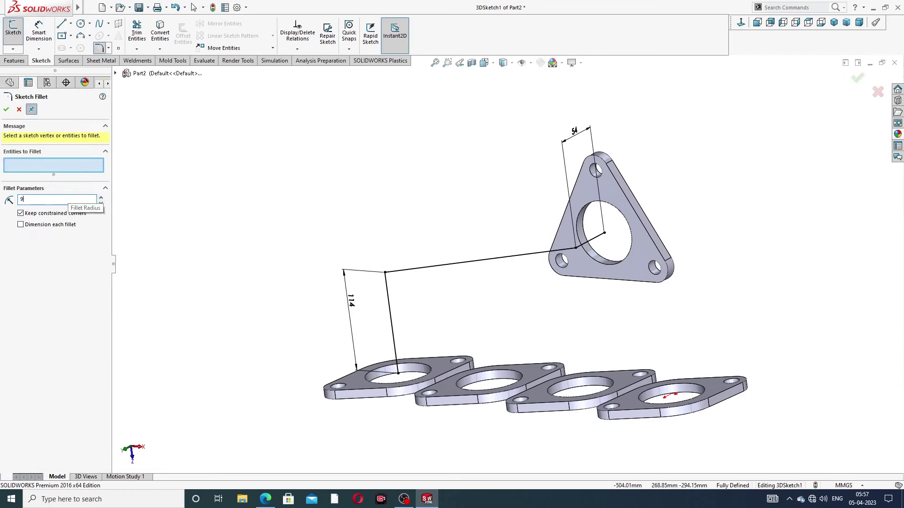
pyautogui.click(385, 273)
pyautogui.click(6, 109)
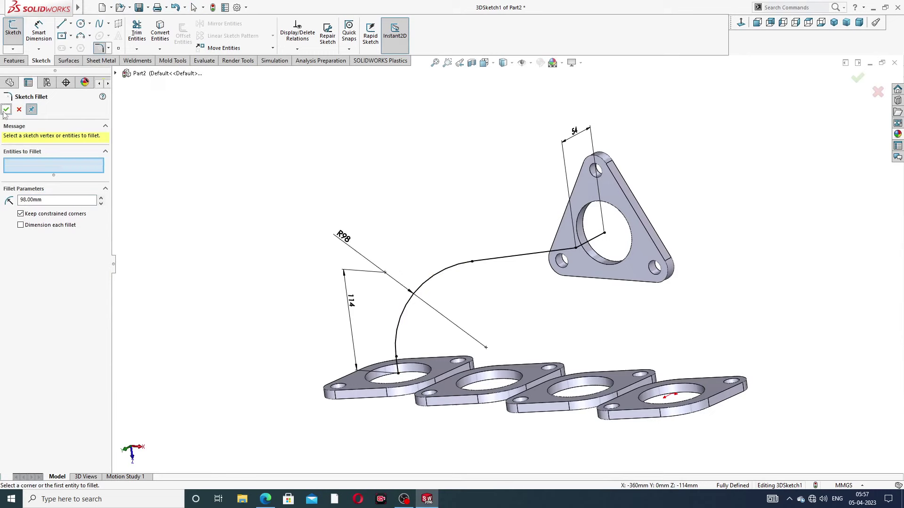
pyautogui.doubleClick(42, 200)
pyautogui.write('68')
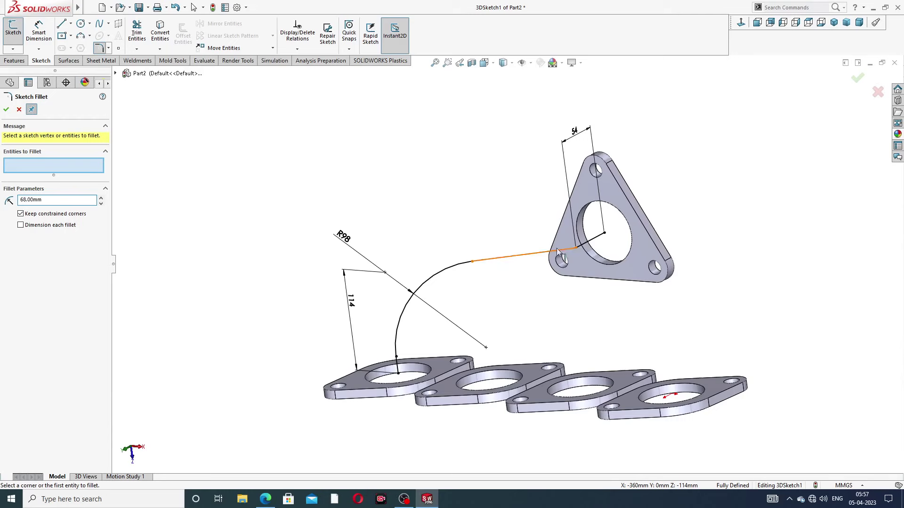
pyautogui.click(572, 253)
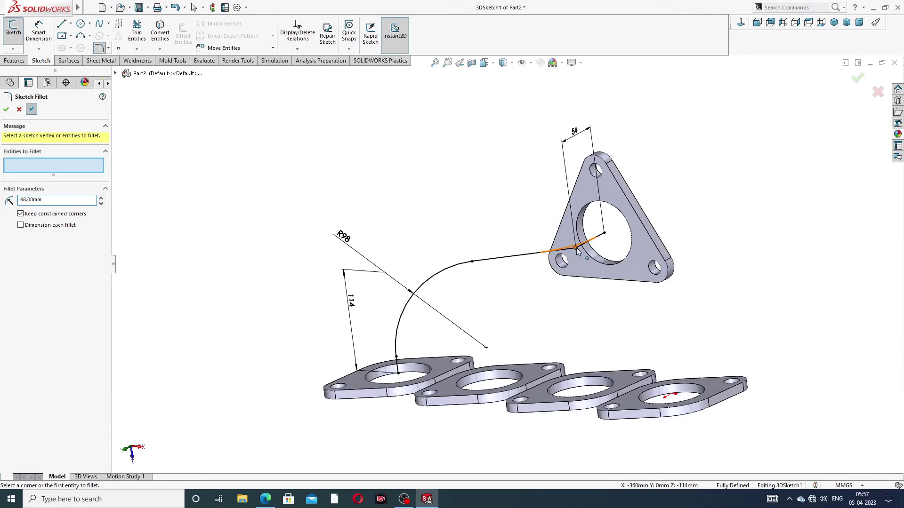
pyautogui.click(7, 110)
pyautogui.moveTo(442, 229); pyautogui.dragTo(259, 205, button='middle')
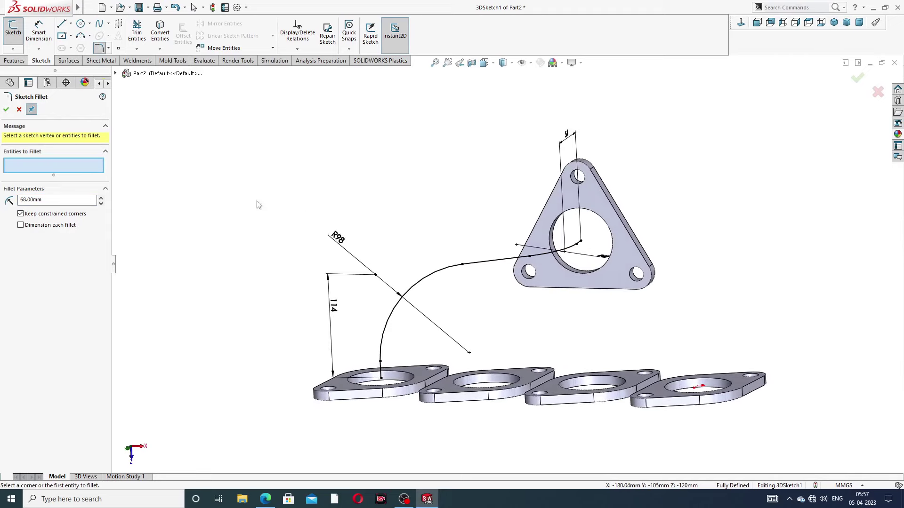
pyautogui.click(7, 109)
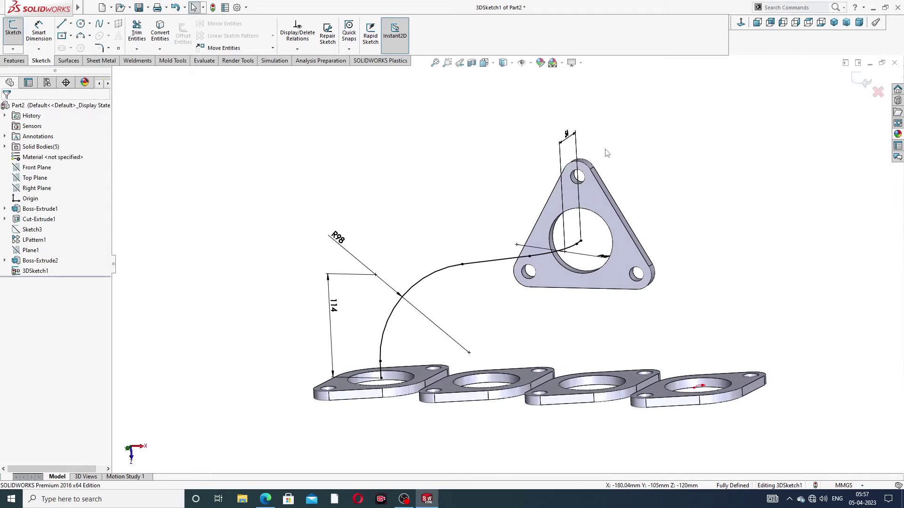
# Orbit to inspect the finished curved path, then bring up the manifold drawing.
pyautogui.moveTo(647, 161)
pyautogui.mouseDown(button='middle')
pyautogui.moveTo(666, 146)
pyautogui.moveTo(638, 125)
pyautogui.moveTo(588, 245)
pyautogui.mouseUp(button='middle')
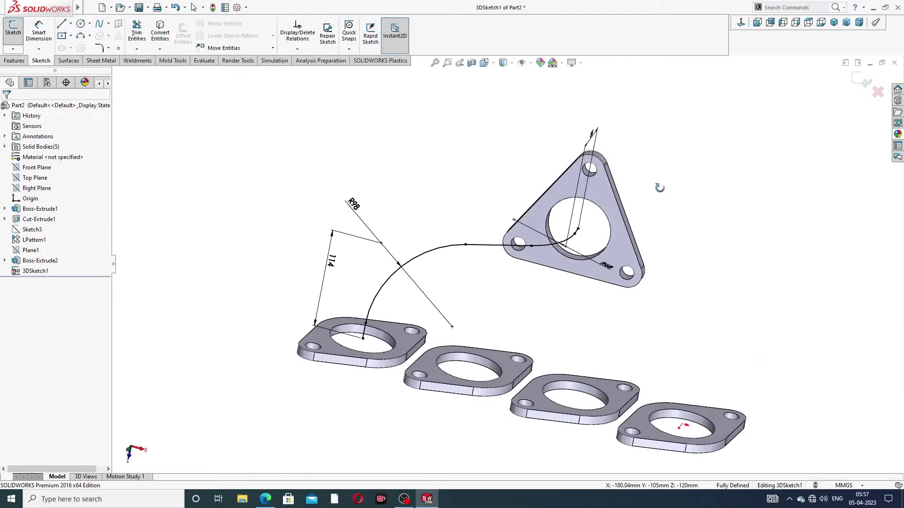
pyautogui.moveTo(642, 214); pyautogui.dragTo(457, 274, button='middle')
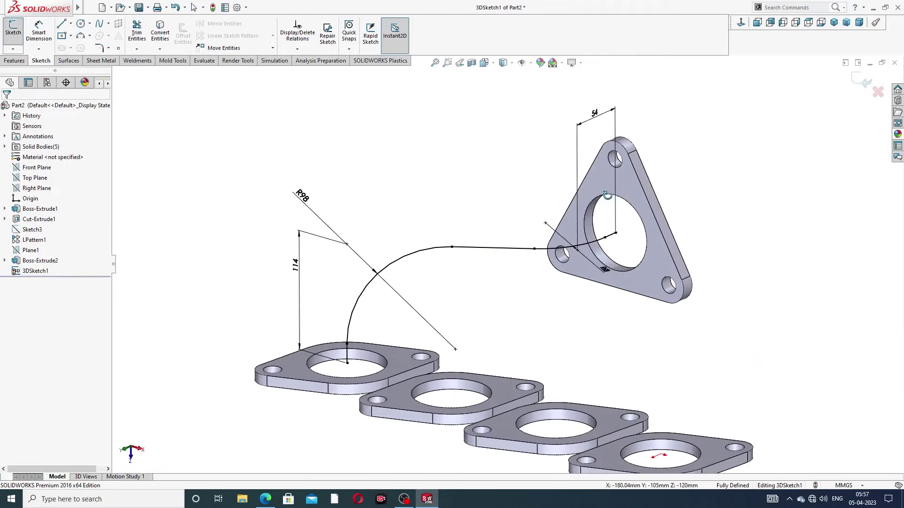
pyautogui.click(265, 499)
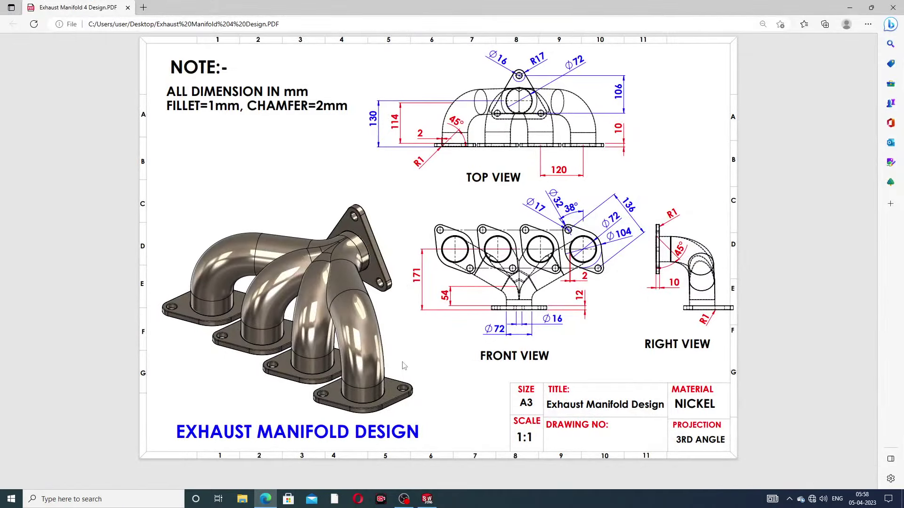
# Close 3DSketch1, then create Sketch6 on the triangular flange with its Ø72 mm bore edge converted.
pyautogui.click(265, 499)
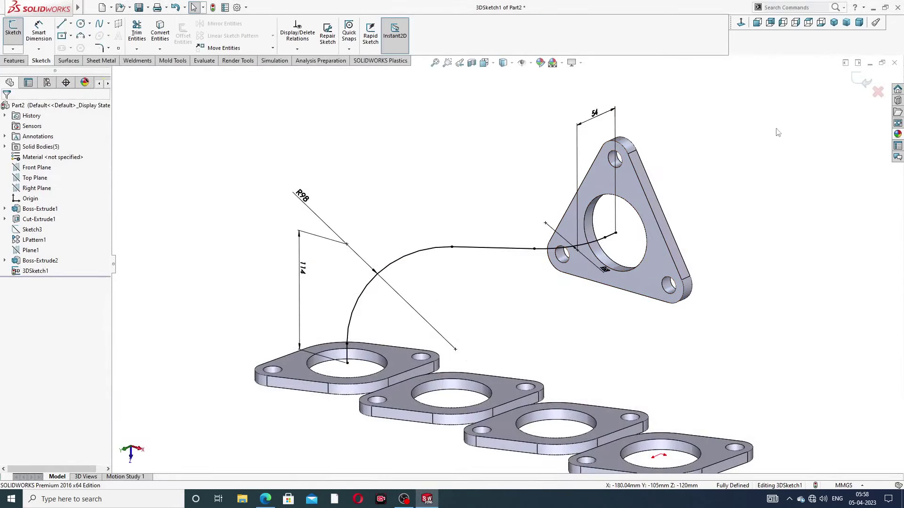
pyautogui.click(863, 84)
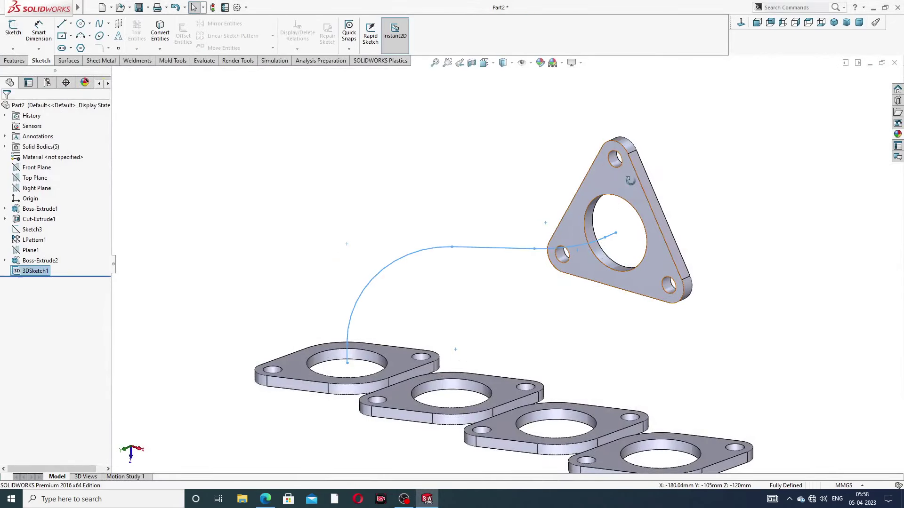
pyautogui.moveTo(630, 180); pyautogui.dragTo(618, 185, button='middle')
pyautogui.click(617, 184)
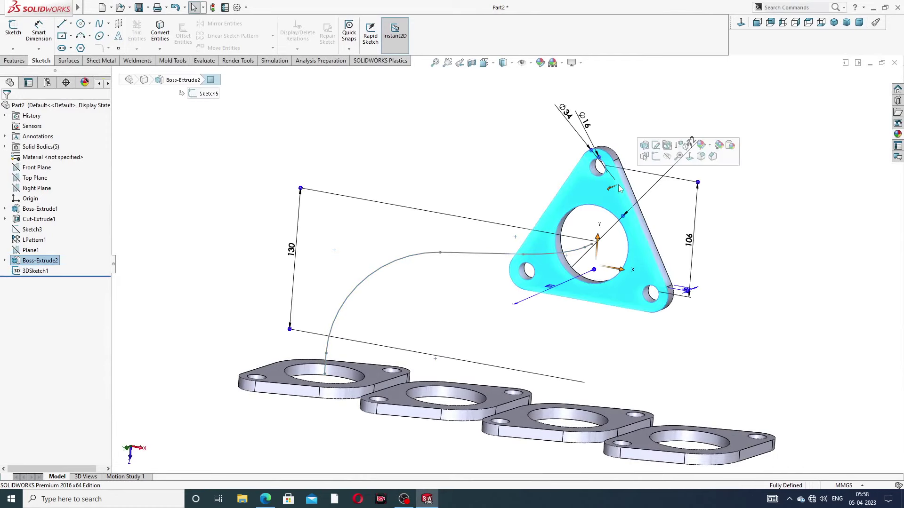
pyautogui.click(656, 157)
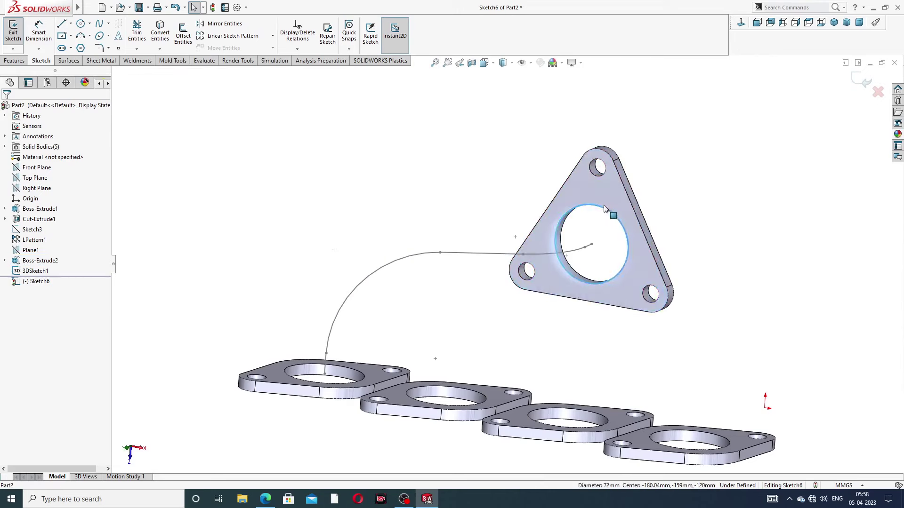
pyautogui.click(605, 209)
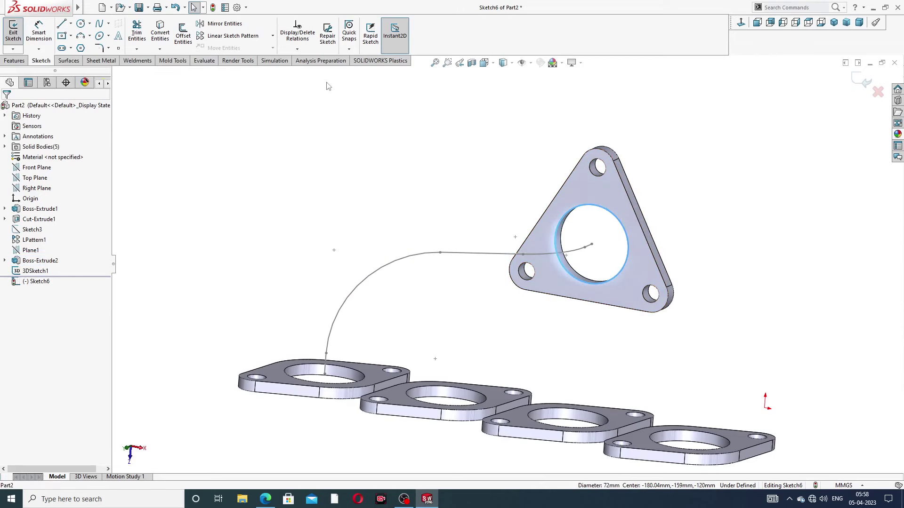
pyautogui.click(167, 39)
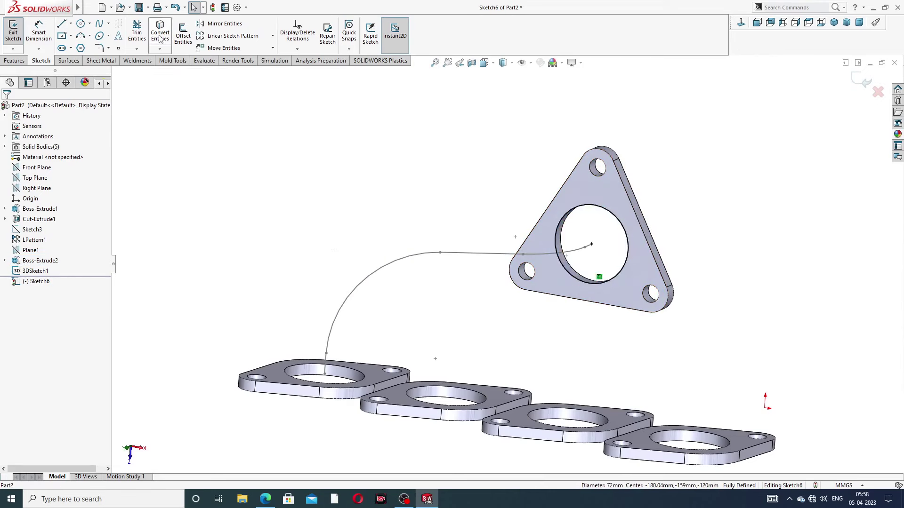
pyautogui.click(863, 83)
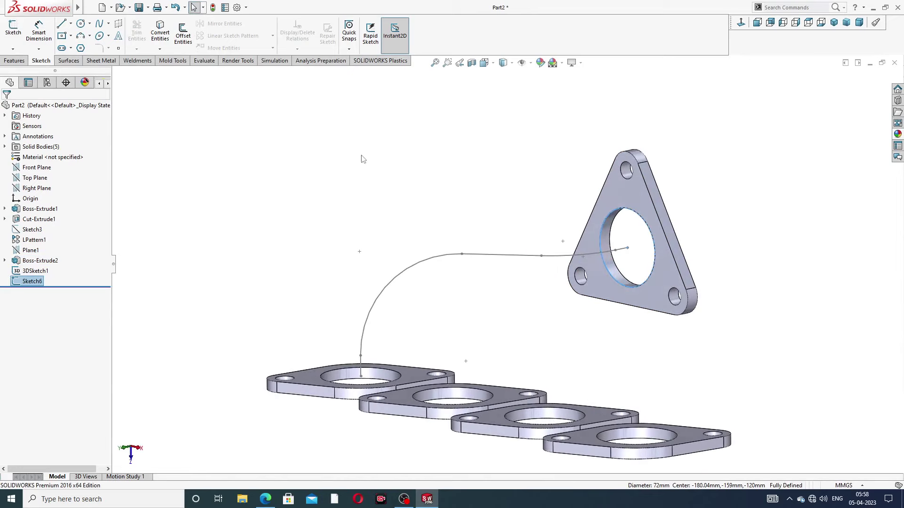
pyautogui.click(14, 60)
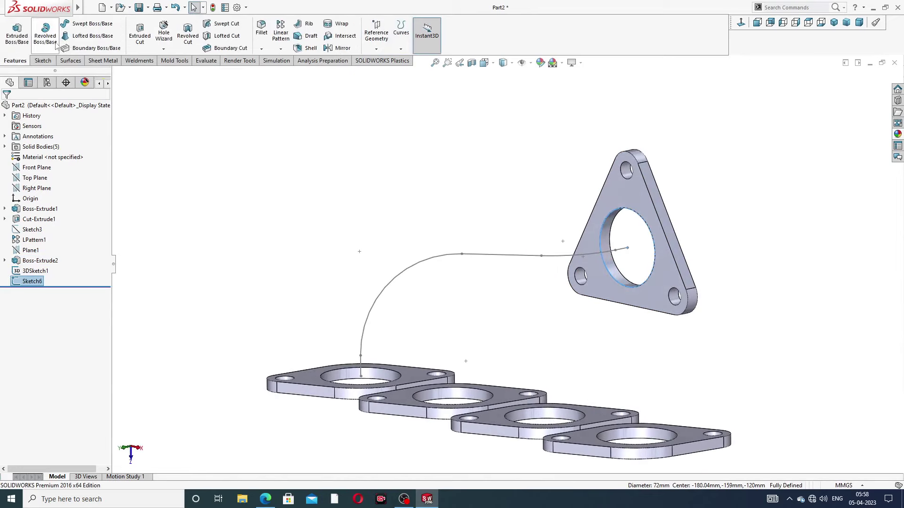
# Sweep the Ø72 mm Sketch6 circle along 3DSketch1 to create Sweep1.
pyautogui.click(92, 24)
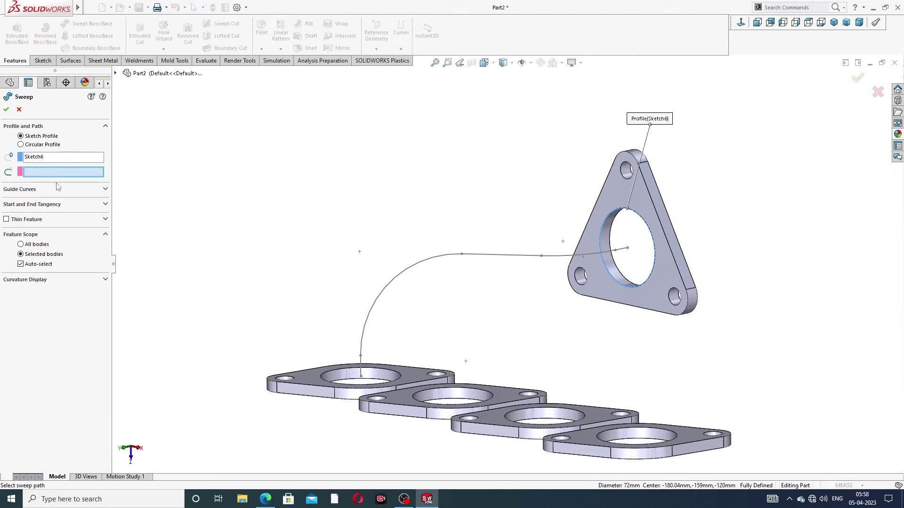
pyautogui.click(422, 267)
pyautogui.moveTo(433, 273)
pyautogui.mouseDown(button='middle')
pyautogui.moveTo(497, 346)
pyautogui.moveTo(487, 337)
pyautogui.mouseUp(button='middle')
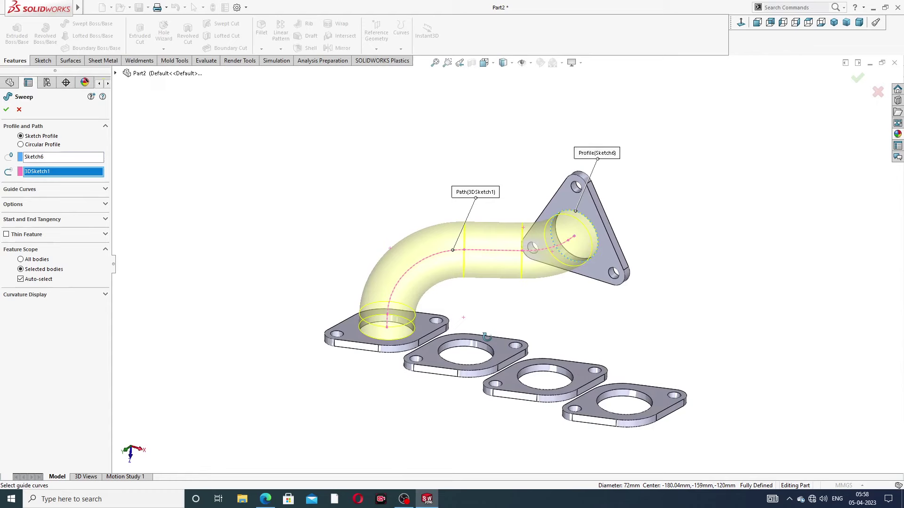
pyautogui.click(6, 111)
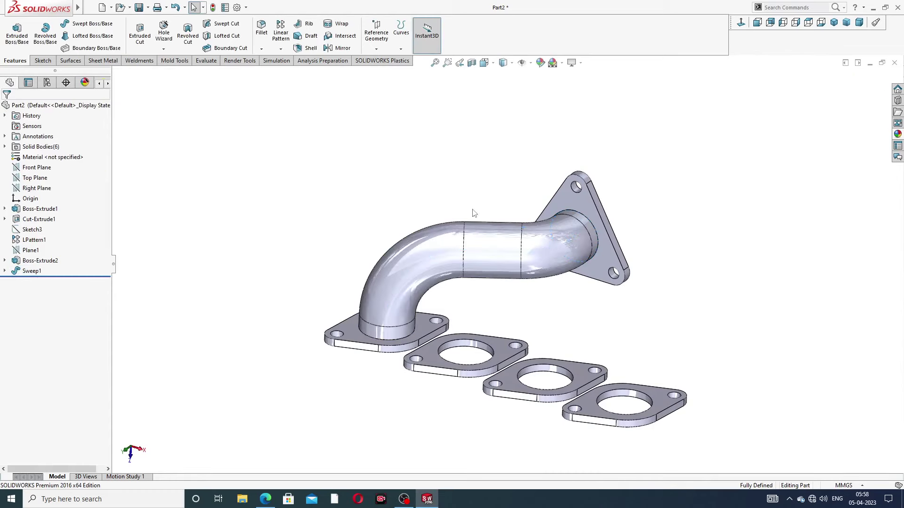
pyautogui.moveTo(474, 213)
pyautogui.mouseDown(button='middle')
pyautogui.moveTo(408, 232)
pyautogui.moveTo(532, 193)
pyautogui.moveTo(565, 216)
pyautogui.mouseUp(button='middle')
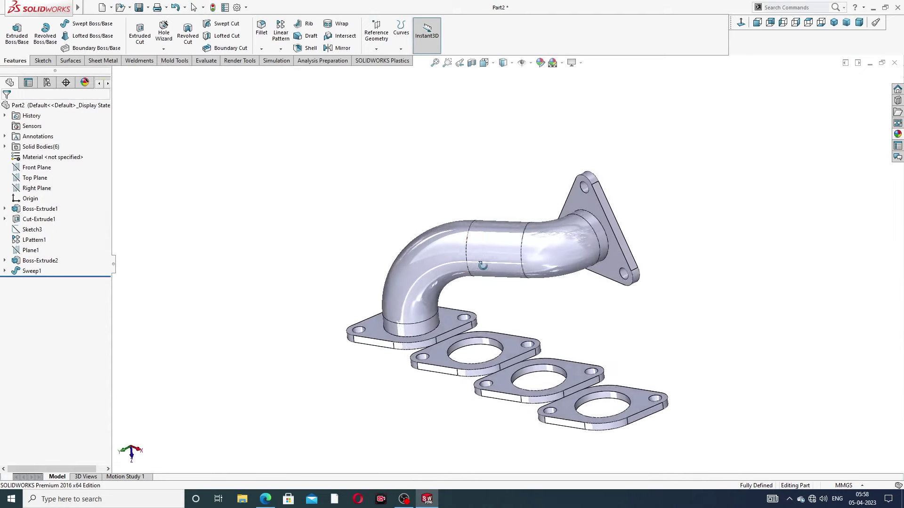
pyautogui.click(43, 60)
# Start a new 3D sketch and draw a line from the outlet pipe's circle centre.
pyautogui.click(13, 49)
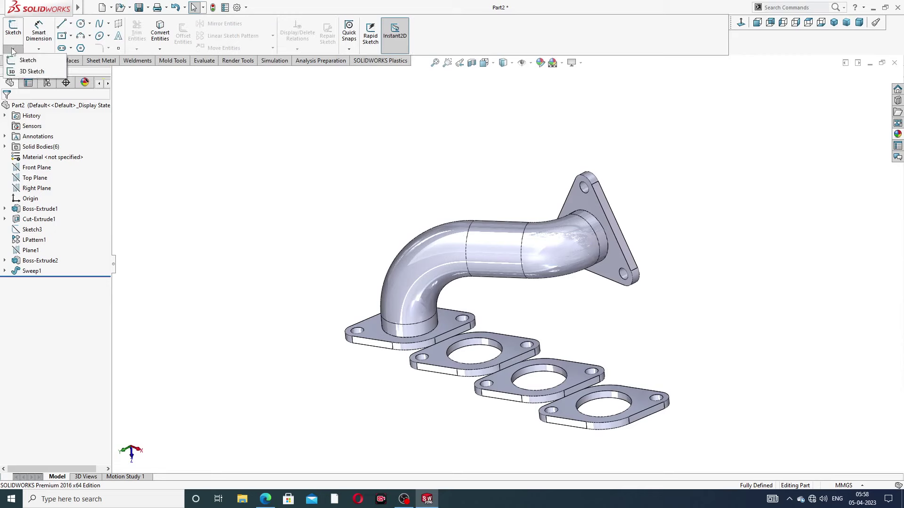
pyautogui.click(32, 71)
pyautogui.scroll(-2, 622, 268)
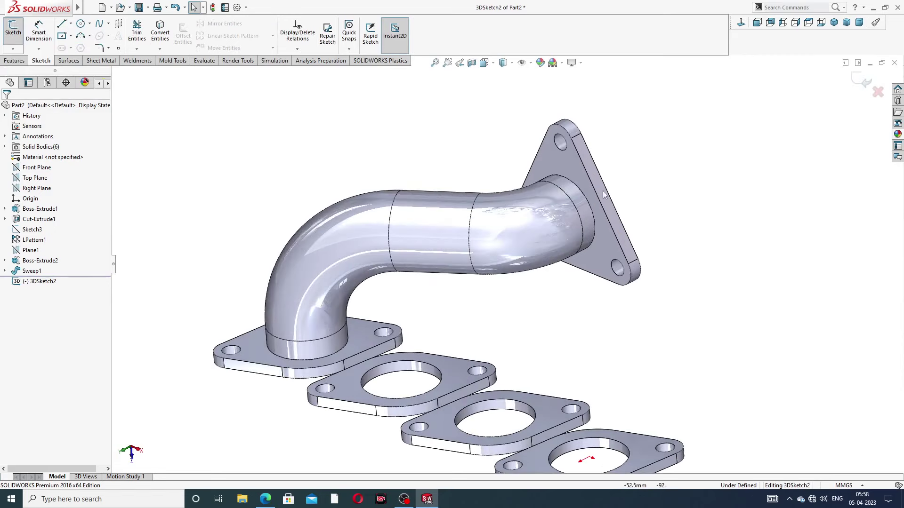
pyautogui.moveTo(589, 189); pyautogui.dragTo(590, 219, button='middle')
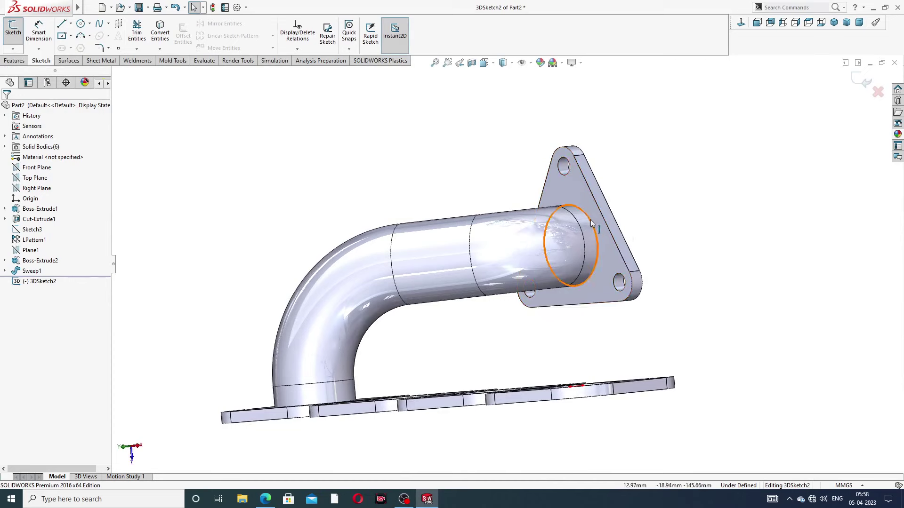
pyautogui.click(61, 24)
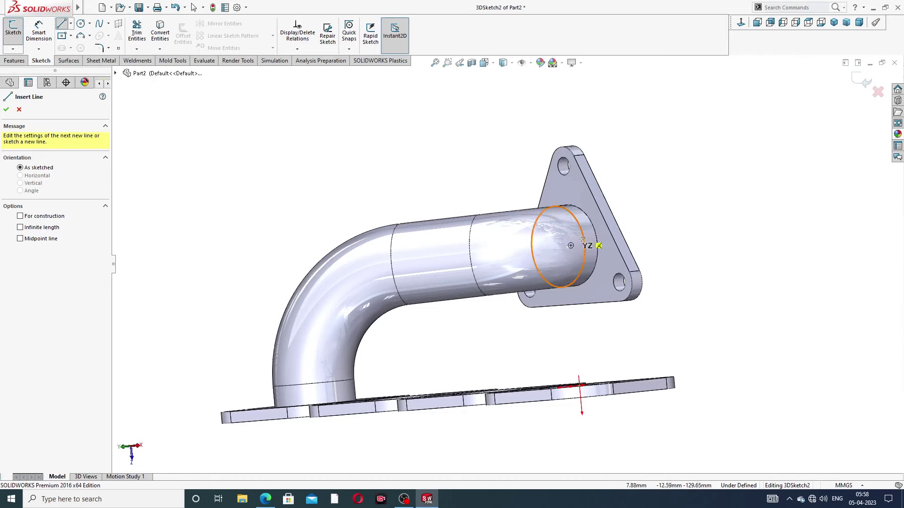
pyautogui.click(570, 245)
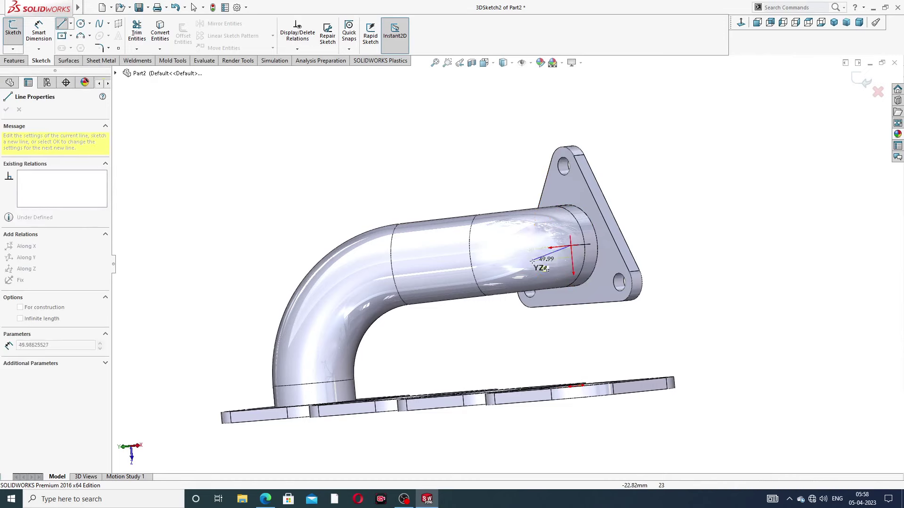
pyautogui.moveTo(519, 252)
pyautogui.mouseDown(button='middle')
pyautogui.moveTo(541, 258)
pyautogui.moveTo(554, 242)
pyautogui.mouseUp(button='middle')
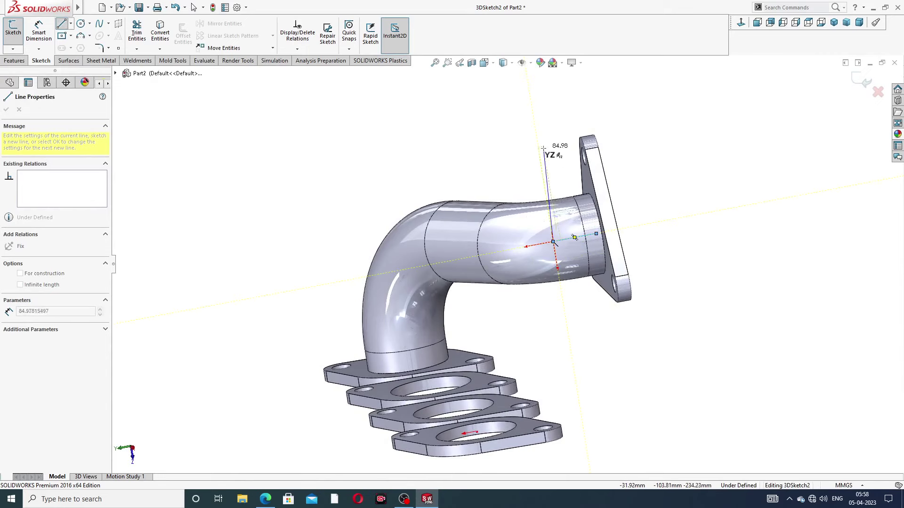
pyautogui.rightClick(546, 151)
pyautogui.click(566, 156)
pyautogui.moveTo(566, 161); pyautogui.dragTo(341, 140, button='middle')
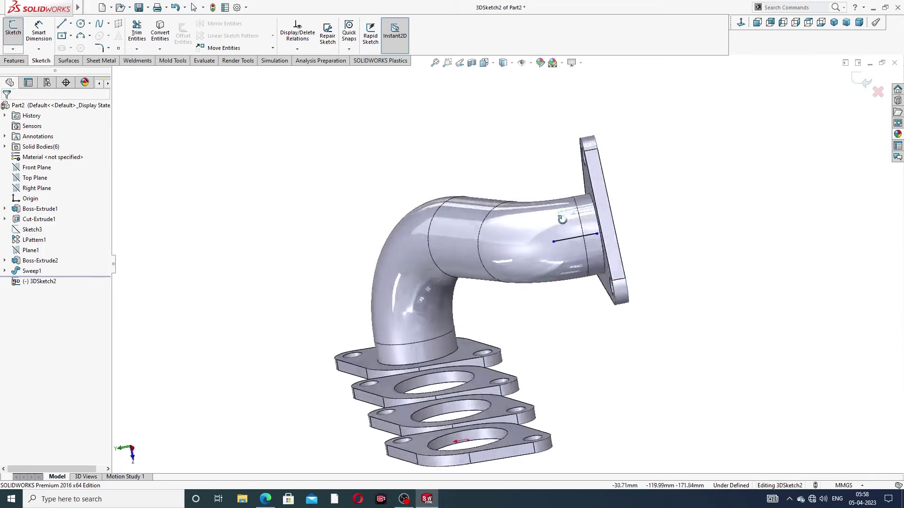
# Draw a vertical line straight up from the second flange's hole centre.
pyautogui.click(63, 24)
pyautogui.moveTo(470, 371); pyautogui.dragTo(469, 405, button='middle')
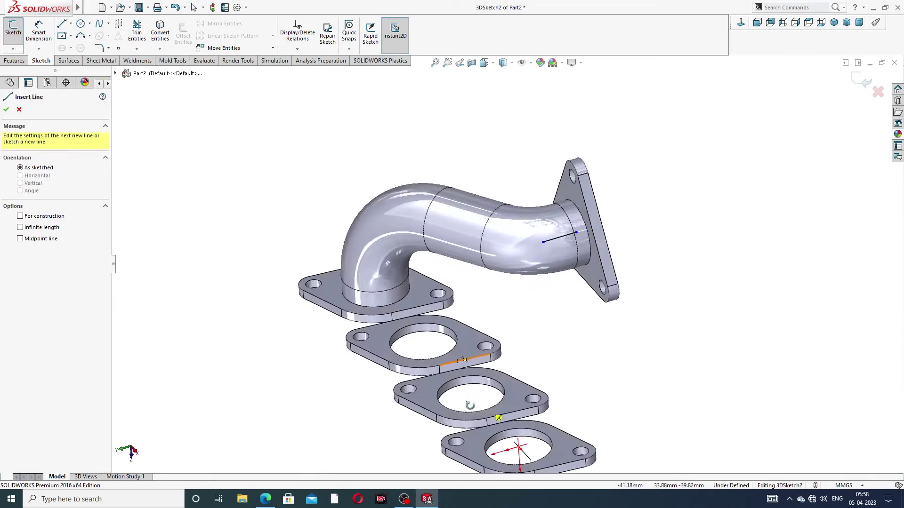
pyautogui.click(423, 341)
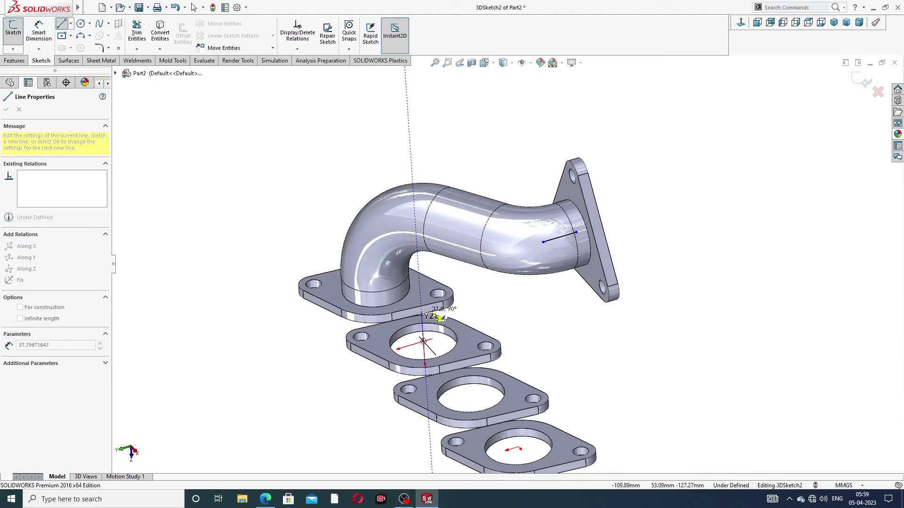
pyautogui.click(421, 316)
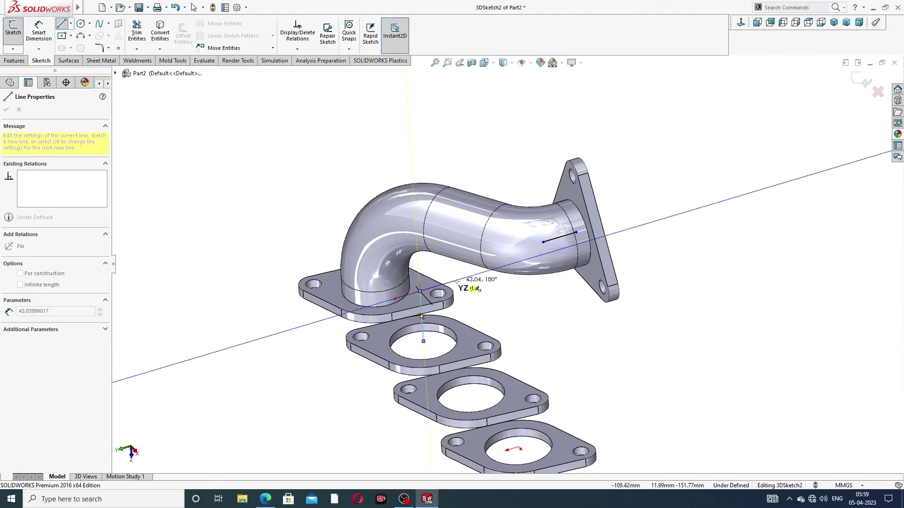
pyautogui.moveTo(456, 281); pyautogui.dragTo(459, 320, button='middle')
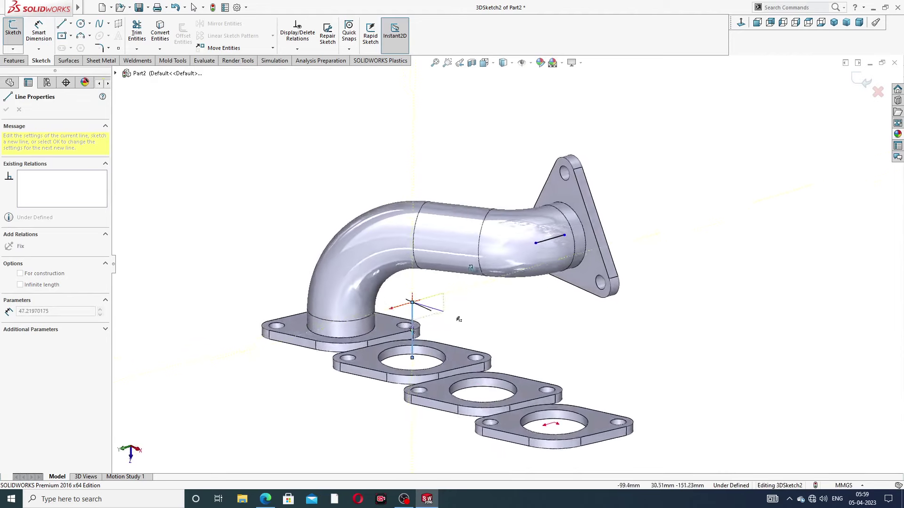
pyautogui.rightClick(504, 282)
pyautogui.click(520, 320)
pyautogui.moveTo(513, 320); pyautogui.dragTo(482, 297, button='middle')
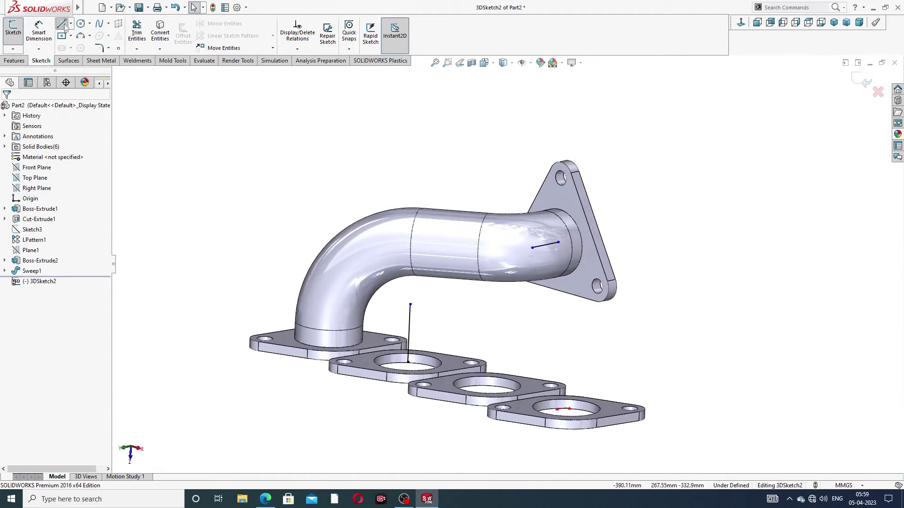
# Draw a connecting line from the vertical line's top to the outlet line, then delete it.
pyautogui.click(64, 26)
pyautogui.click(411, 305)
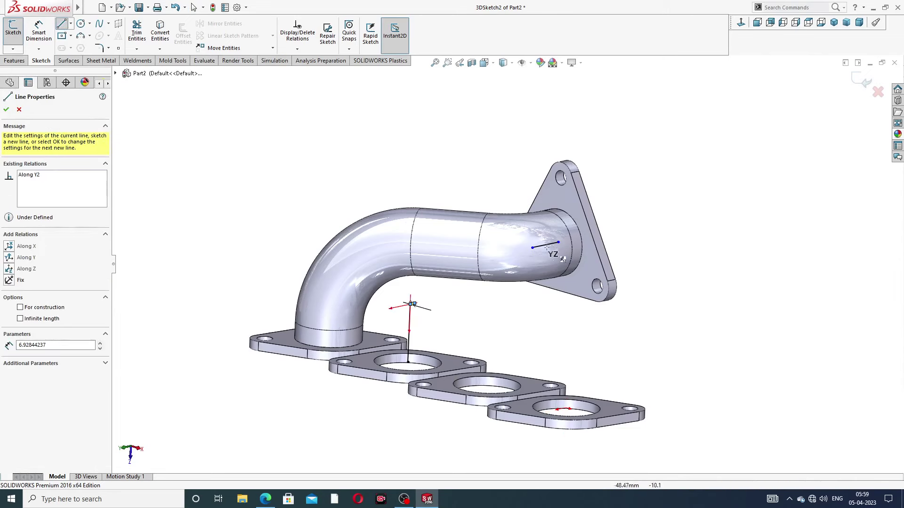
pyautogui.rightClick(447, 205)
pyautogui.click(450, 204)
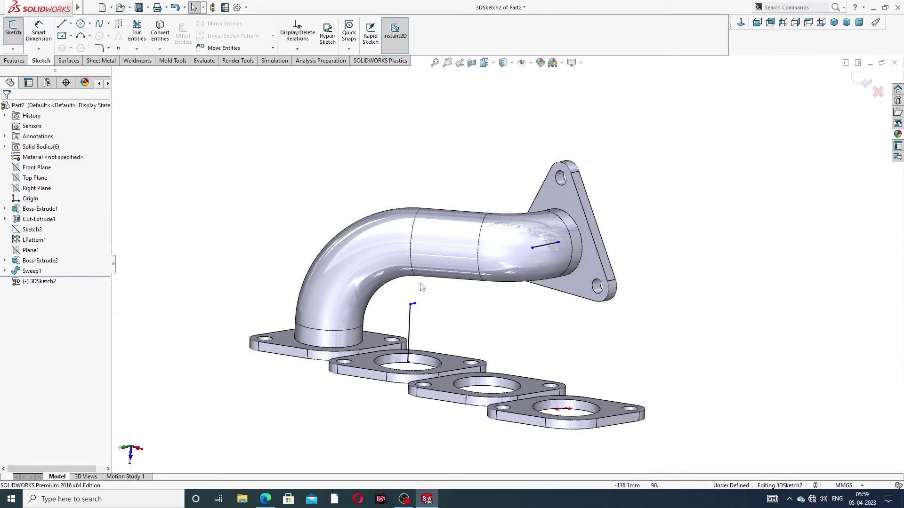
pyautogui.moveTo(414, 305); pyautogui.dragTo(533, 251)
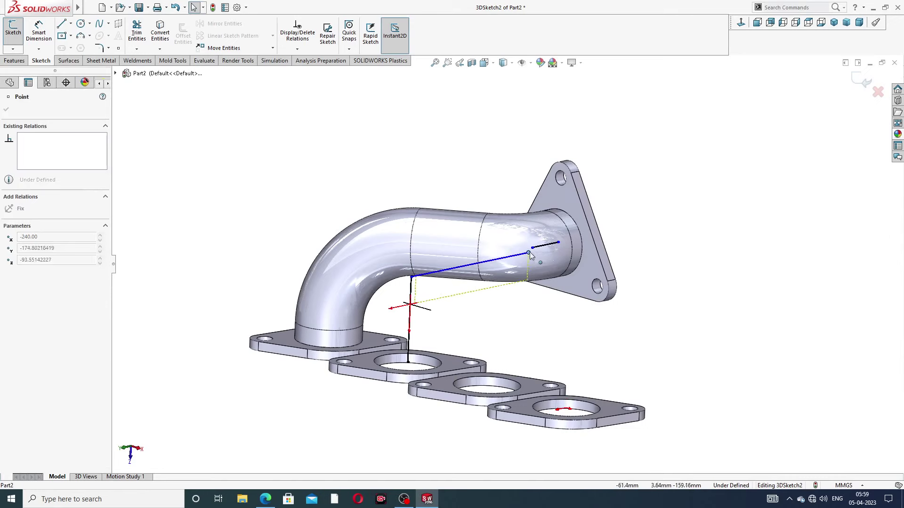
pyautogui.moveTo(534, 251); pyautogui.dragTo(501, 279)
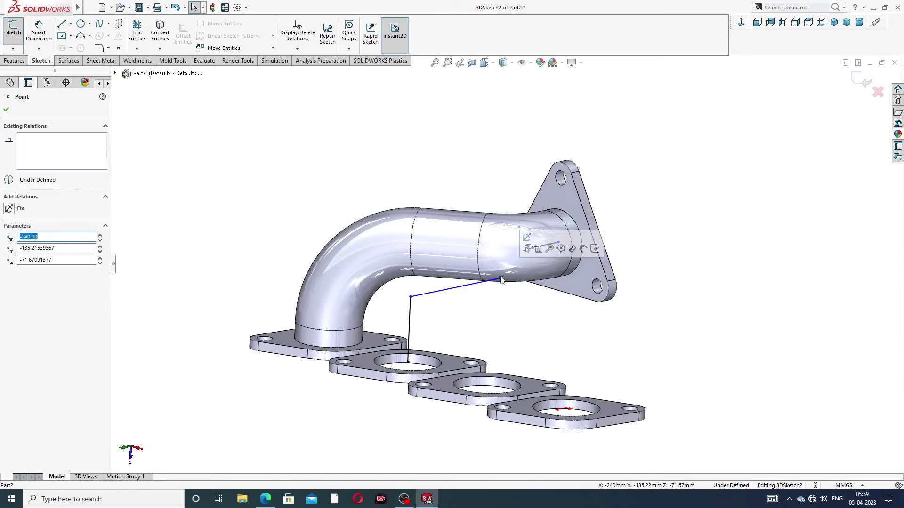
pyautogui.click(479, 284)
pyautogui.press('Delete')
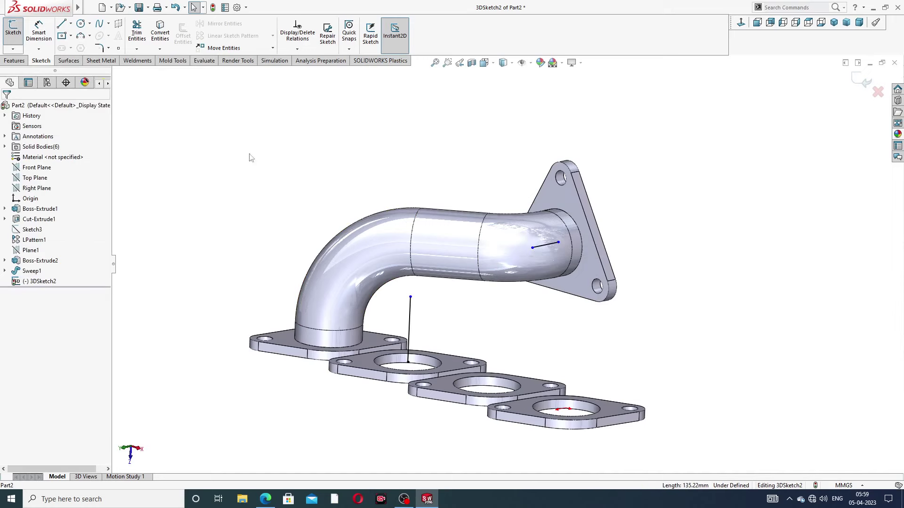
# Redraw the path line from the vertical line's top end toward the outlet flange.
pyautogui.click(60, 25)
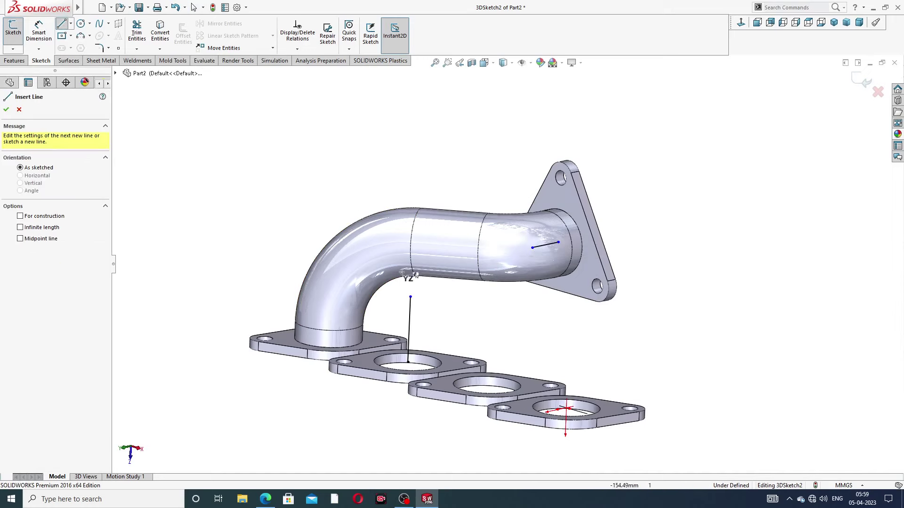
pyautogui.click(410, 298)
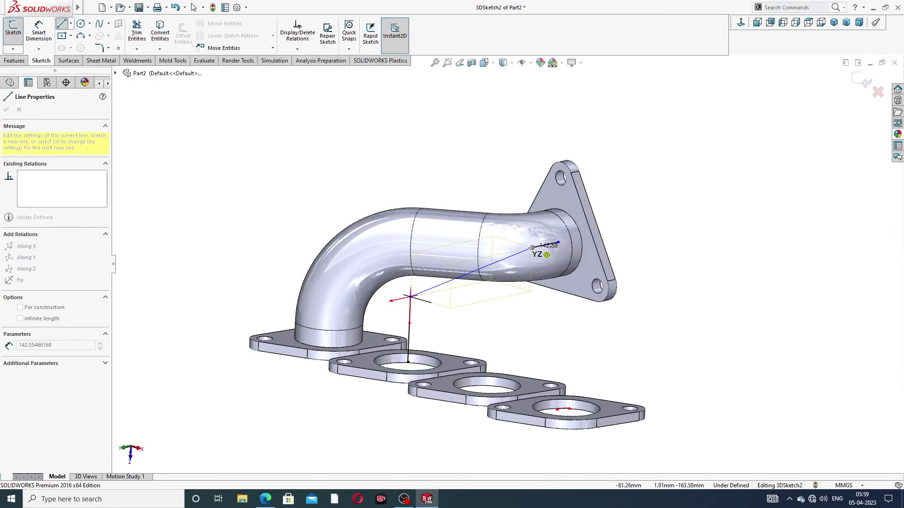
pyautogui.rightClick(641, 168)
pyautogui.click(659, 174)
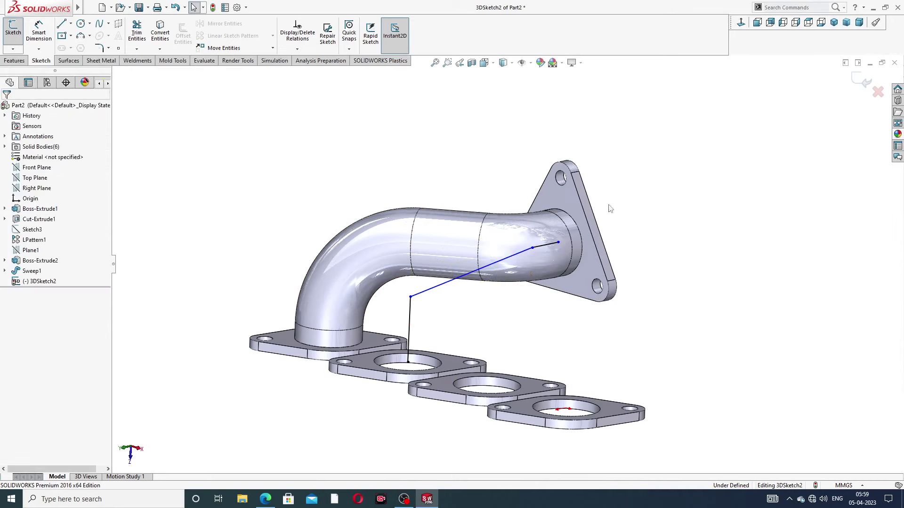
pyautogui.moveTo(538, 267); pyautogui.dragTo(298, 131, button='middle')
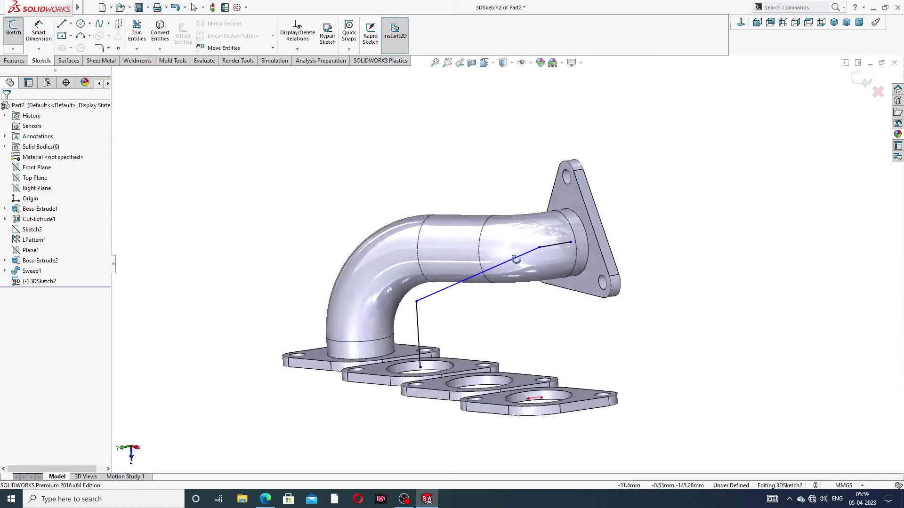
pyautogui.click(39, 31)
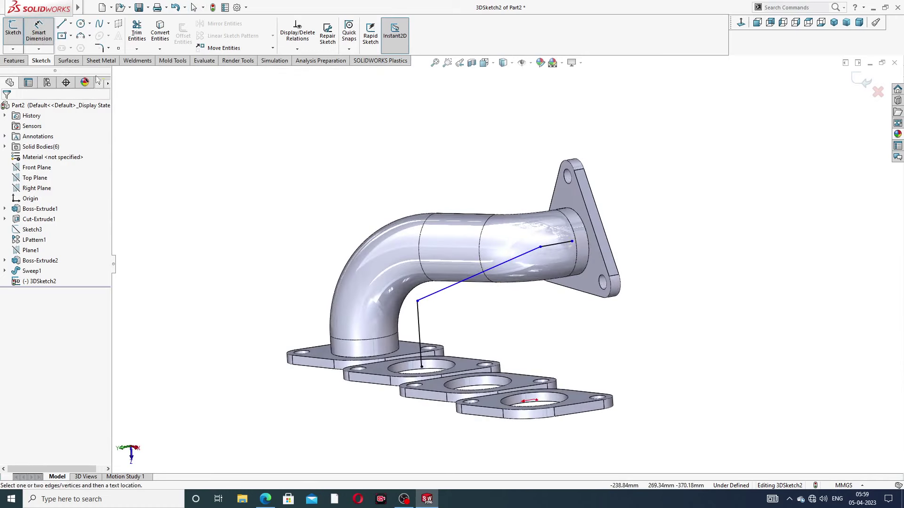
# Dimension the vertical path line to 114 and the short end line to 54.
pyautogui.click(418, 322)
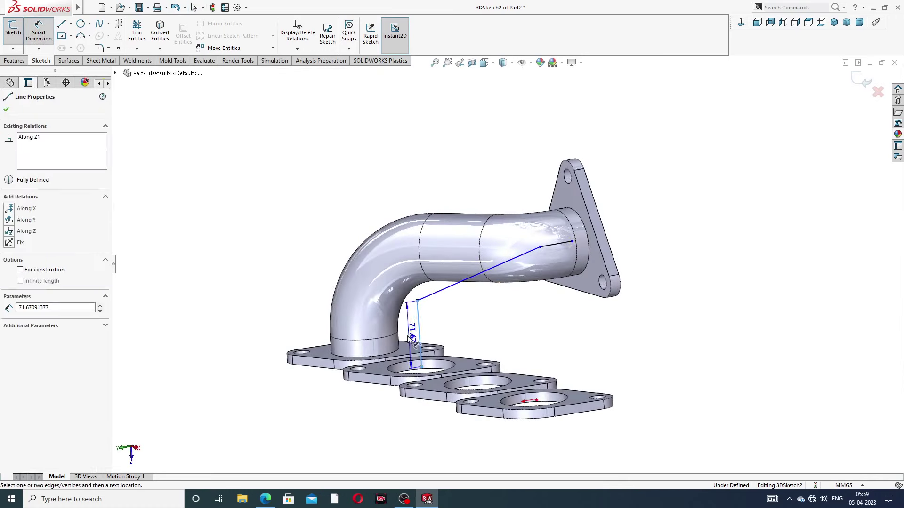
pyautogui.click(286, 357)
pyautogui.write('114')
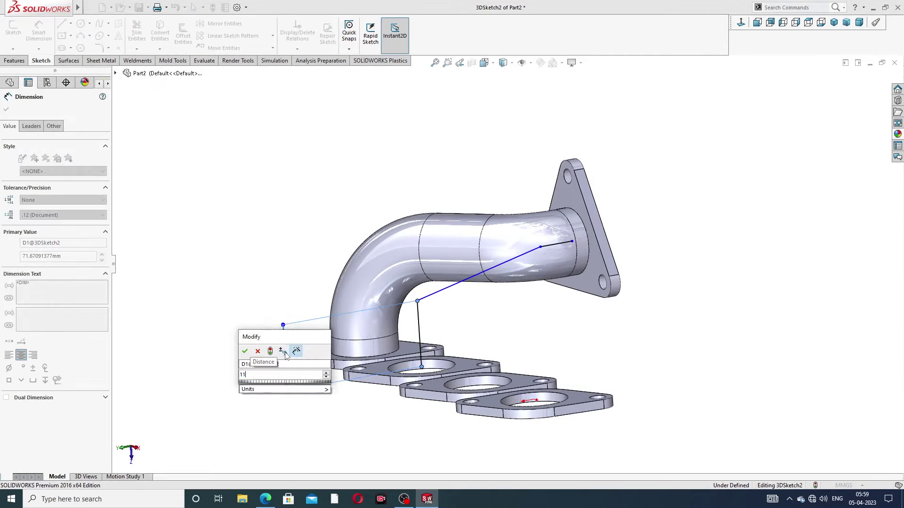
pyautogui.press('Return')
pyautogui.click(324, 235)
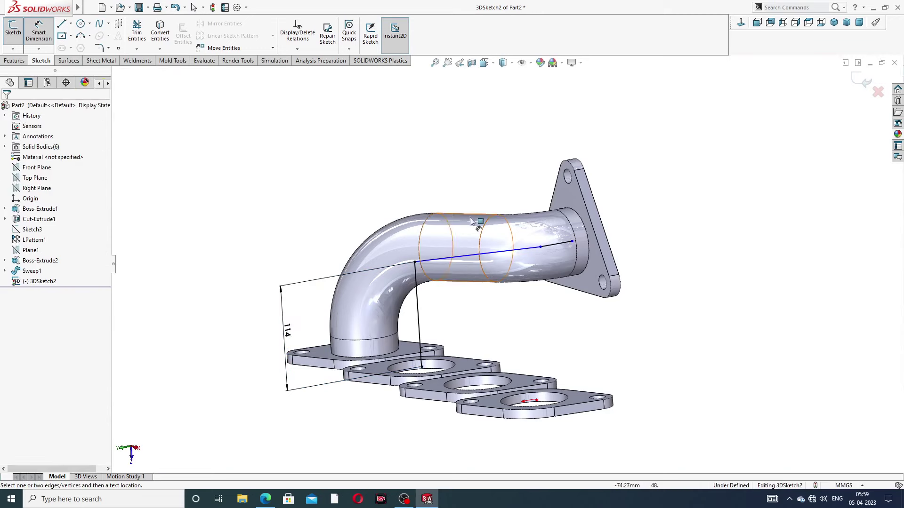
pyautogui.click(554, 250)
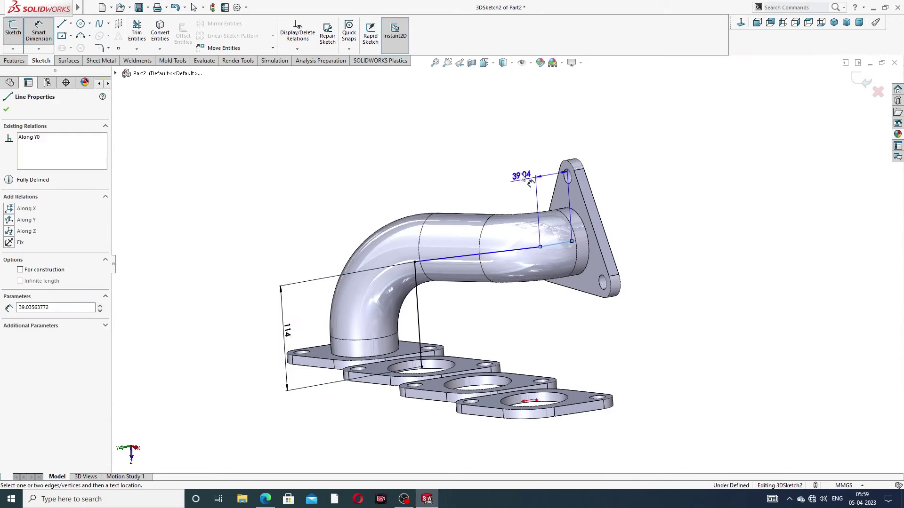
pyautogui.click(516, 153)
pyautogui.write('54')
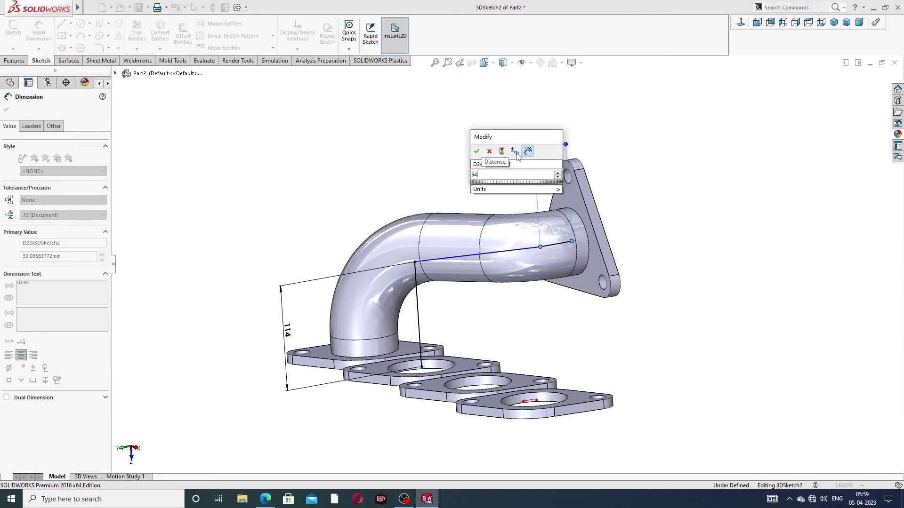
pyautogui.press('Return')
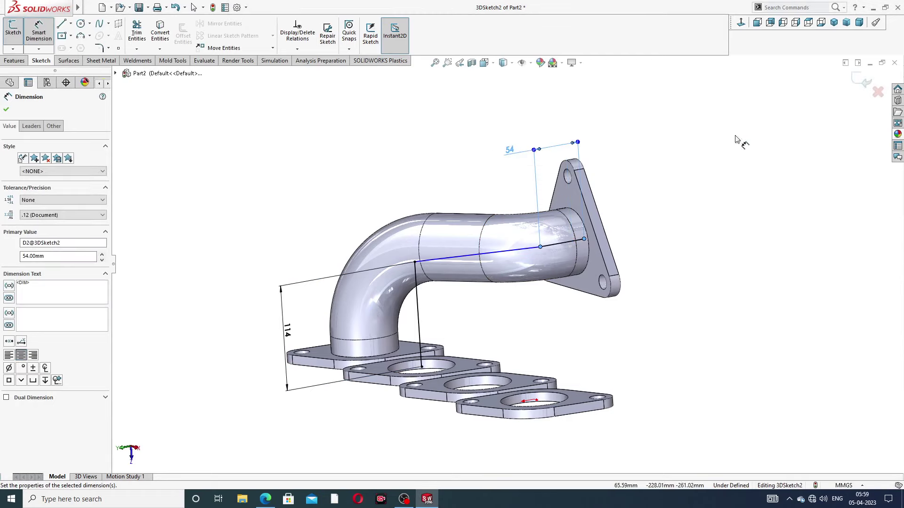
pyautogui.click(646, 176)
# Snap the path's end point onto the outlet opening's centre, fully defining 3DSketch2.
pyautogui.moveTo(646, 188)
pyautogui.mouseDown(button='middle')
pyautogui.moveTo(629, 201)
pyautogui.moveTo(645, 197)
pyautogui.mouseUp(button='middle')
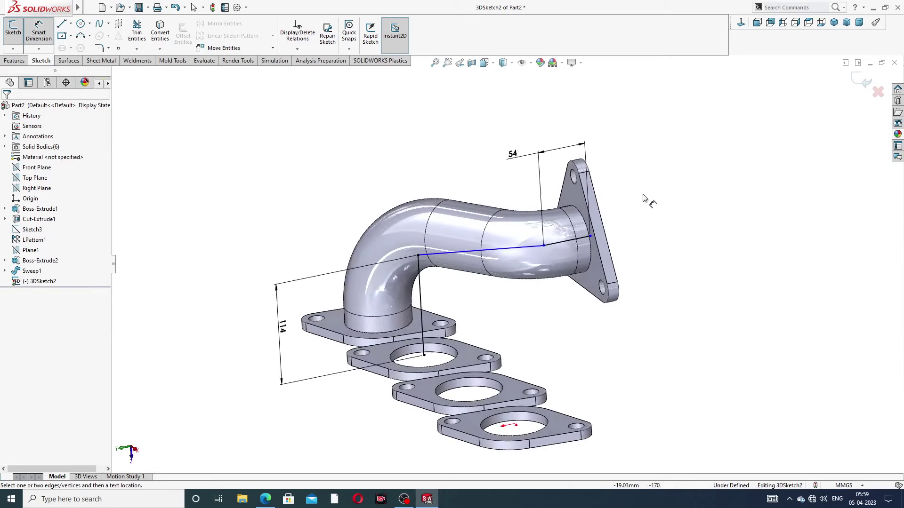
pyautogui.rightClick(645, 198)
pyautogui.click(673, 206)
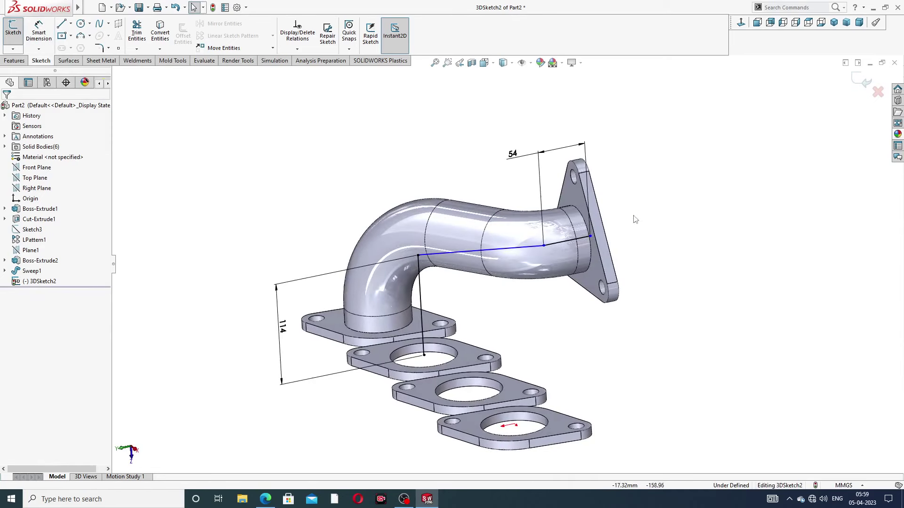
pyautogui.moveTo(632, 240); pyautogui.dragTo(626, 231, button='middle')
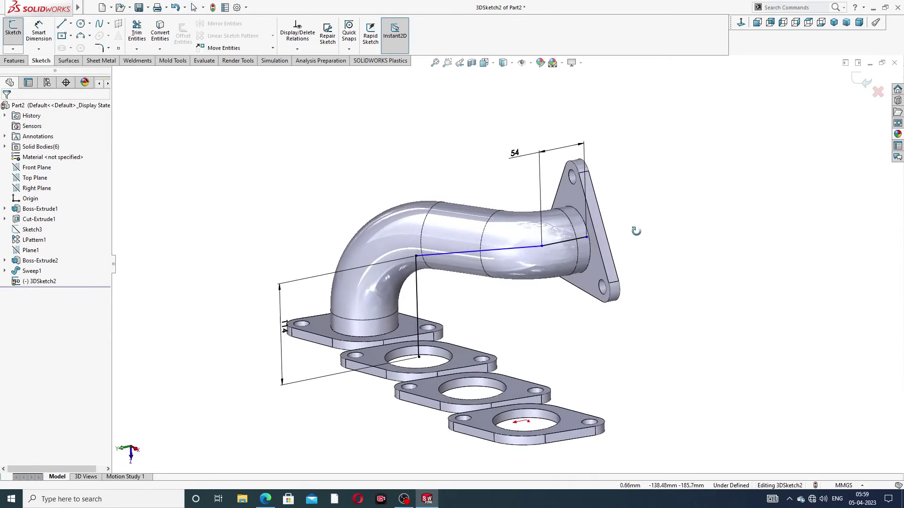
pyautogui.click(587, 238)
pyautogui.moveTo(580, 242); pyautogui.dragTo(565, 249)
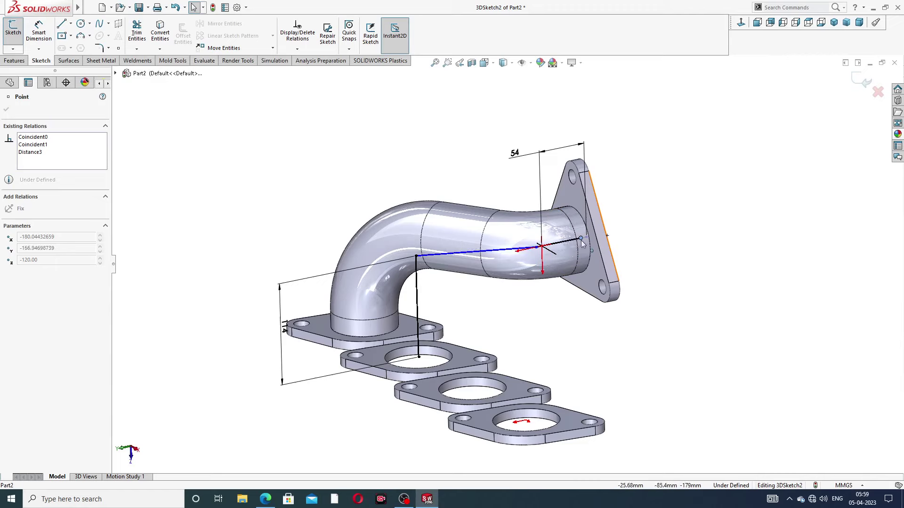
pyautogui.moveTo(564, 249); pyautogui.dragTo(563, 246)
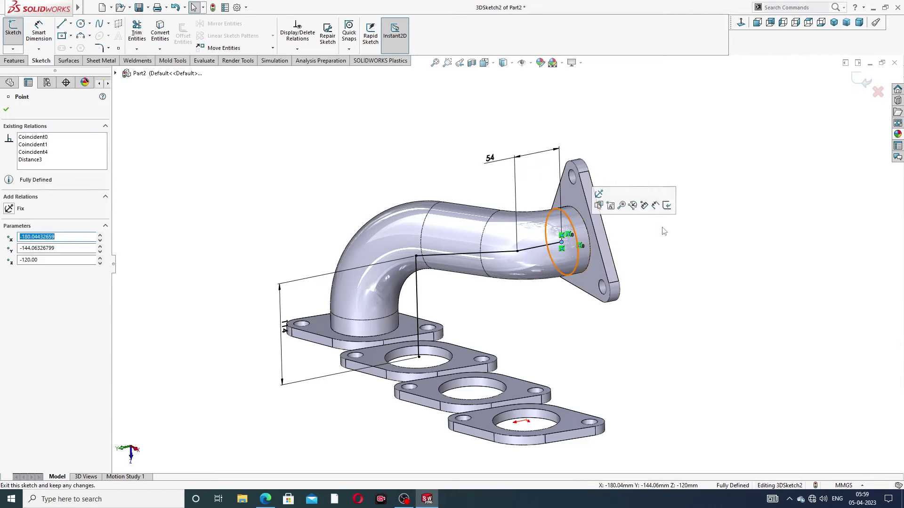
pyautogui.press('Escape')
pyautogui.scroll(-2, 561, 142)
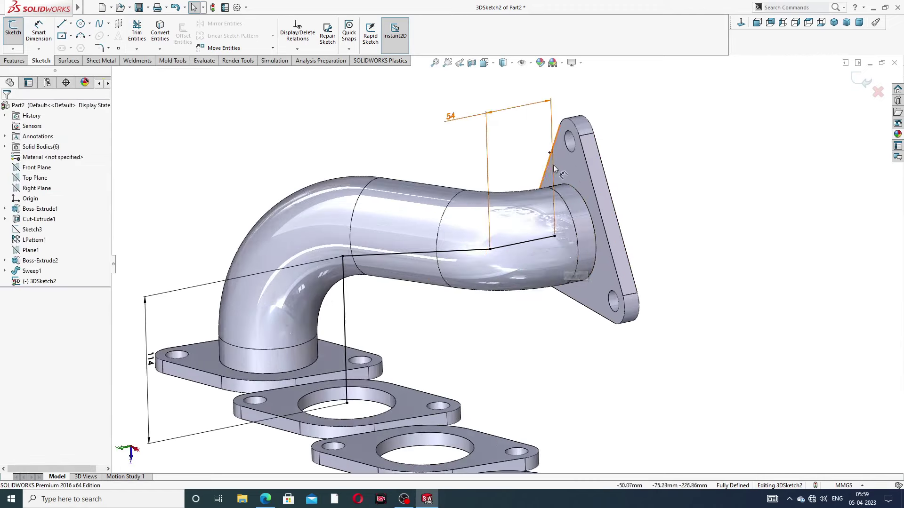
pyautogui.moveTo(560, 142); pyautogui.dragTo(541, 156, button='middle')
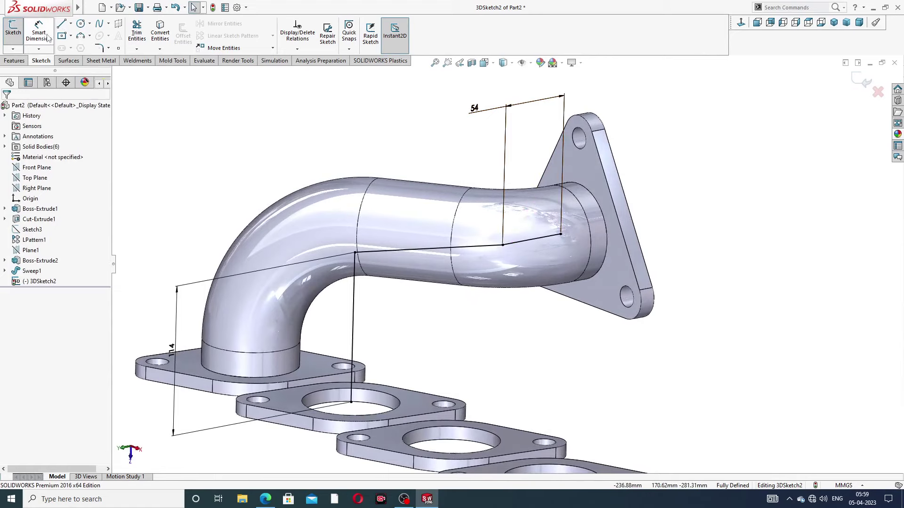
# Apply a 68 mm sketch fillet to the outlet-side corner lines, then change the radius to 98 mm.
pyautogui.click(99, 48)
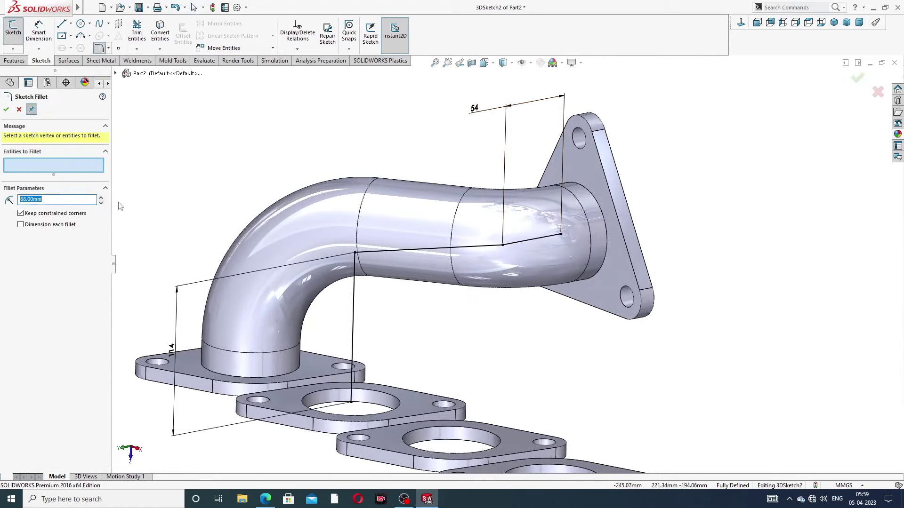
pyautogui.click(481, 240)
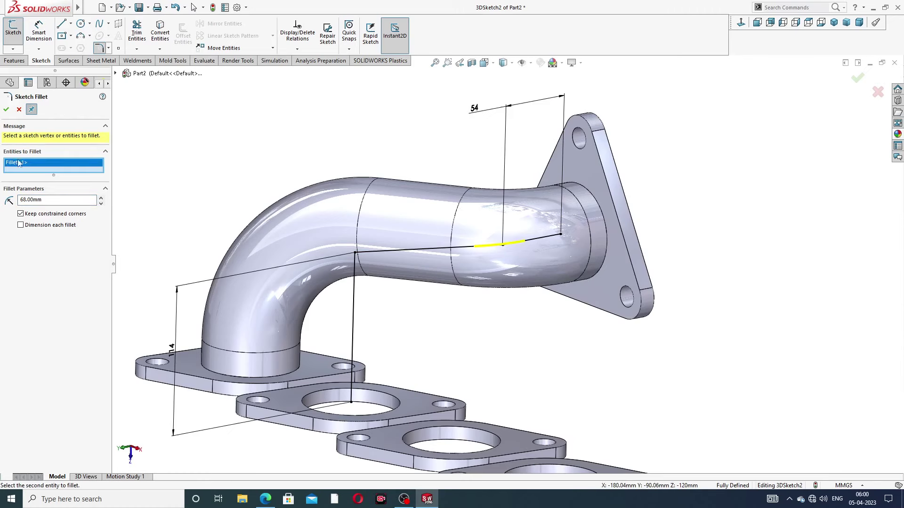
pyautogui.click(7, 112)
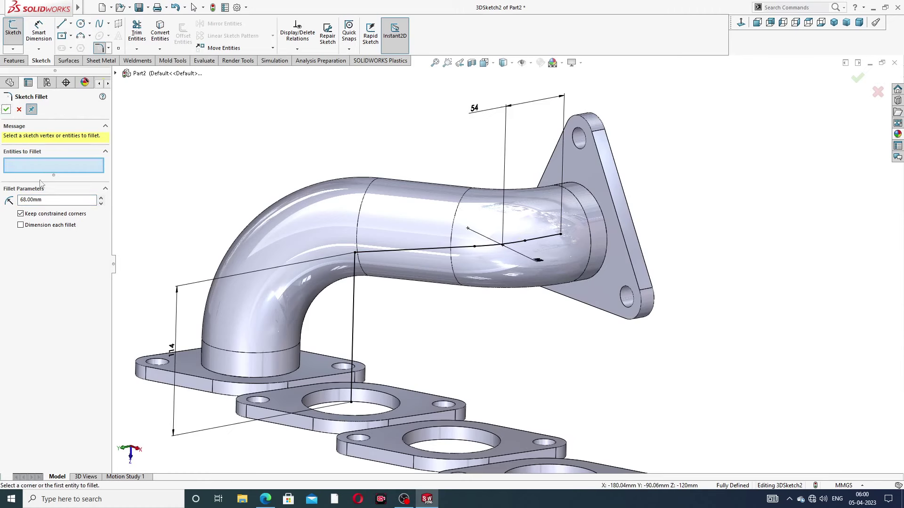
pyautogui.moveTo(43, 201); pyautogui.dragTo(2, 200)
pyautogui.write('98')
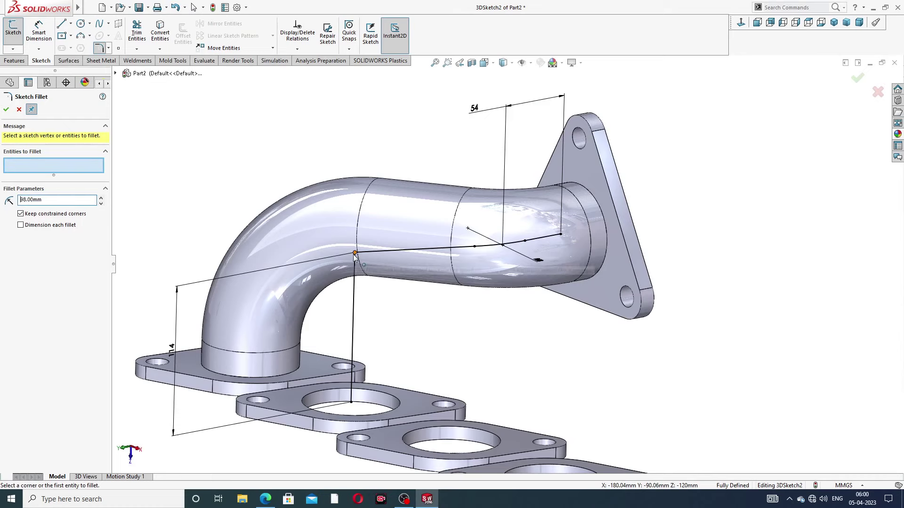
pyautogui.moveTo(292, 207); pyautogui.dragTo(287, 205, button='middle')
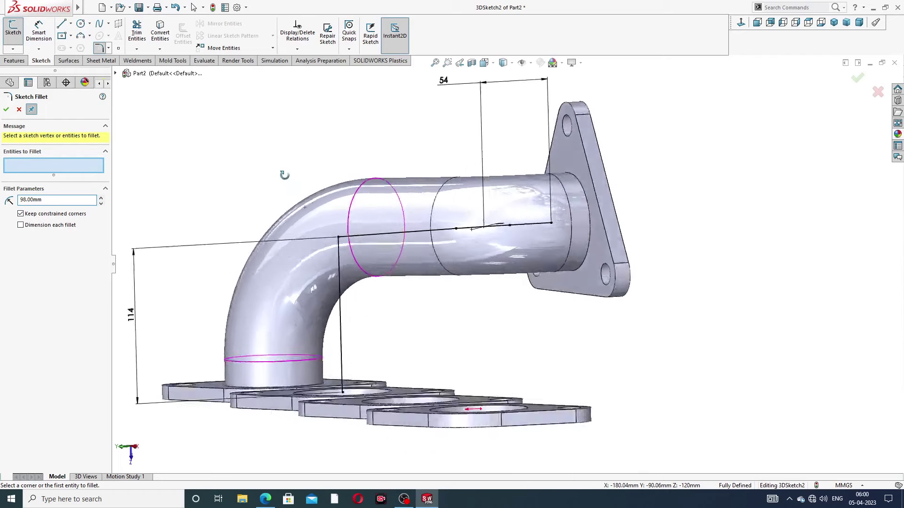
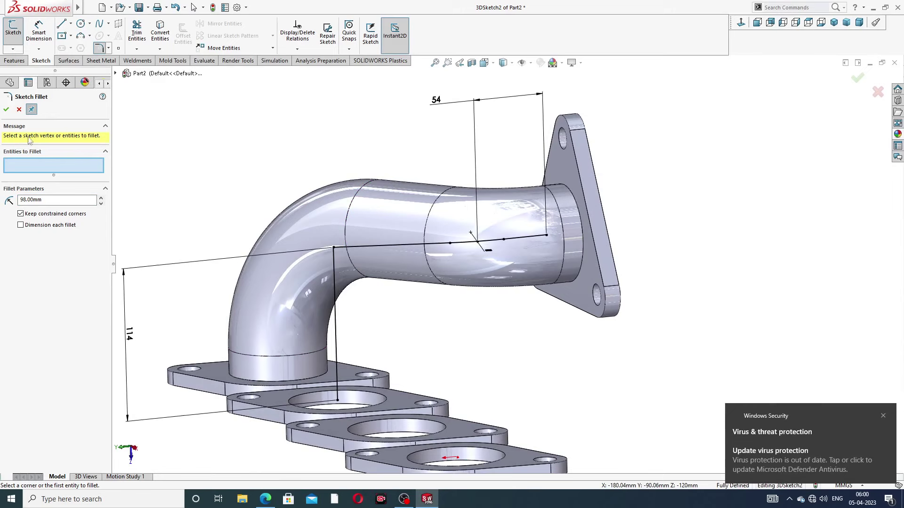
# Cancel the Sketch Fillet and inspect the 3D path's corner point and vertical leg.
pyautogui.click(18, 110)
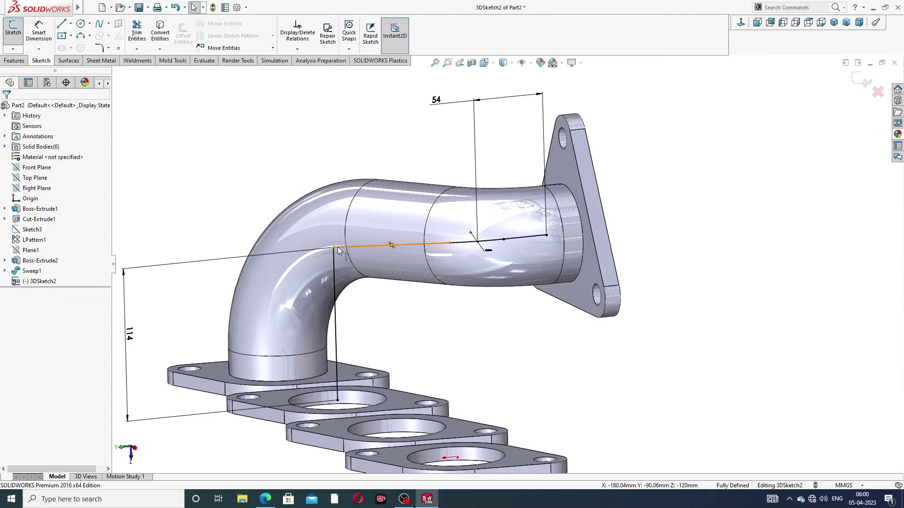
pyautogui.click(334, 248)
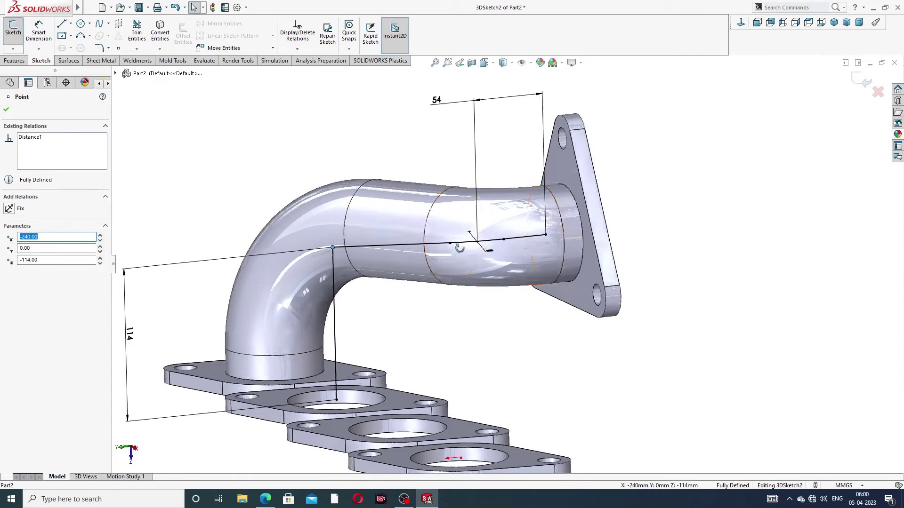
pyautogui.moveTo(452, 245); pyautogui.dragTo(471, 273, button='middle')
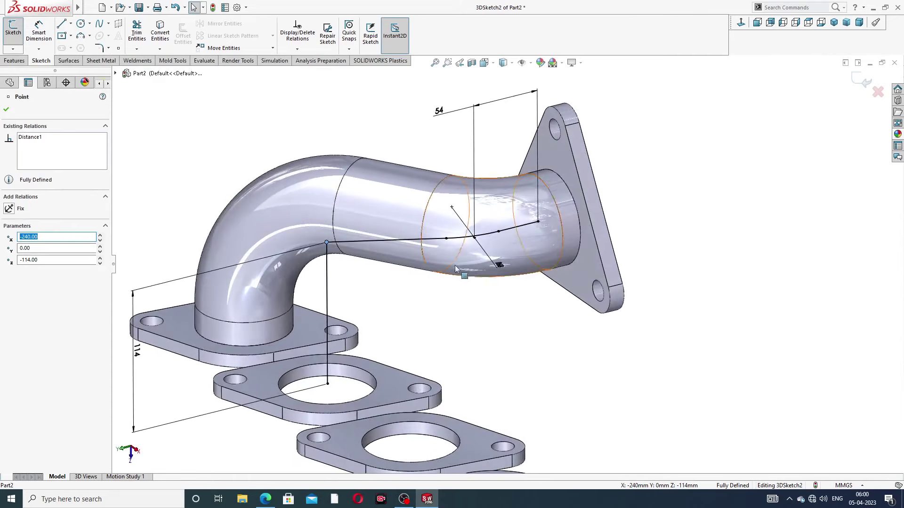
pyautogui.click(328, 261)
pyautogui.click(360, 280)
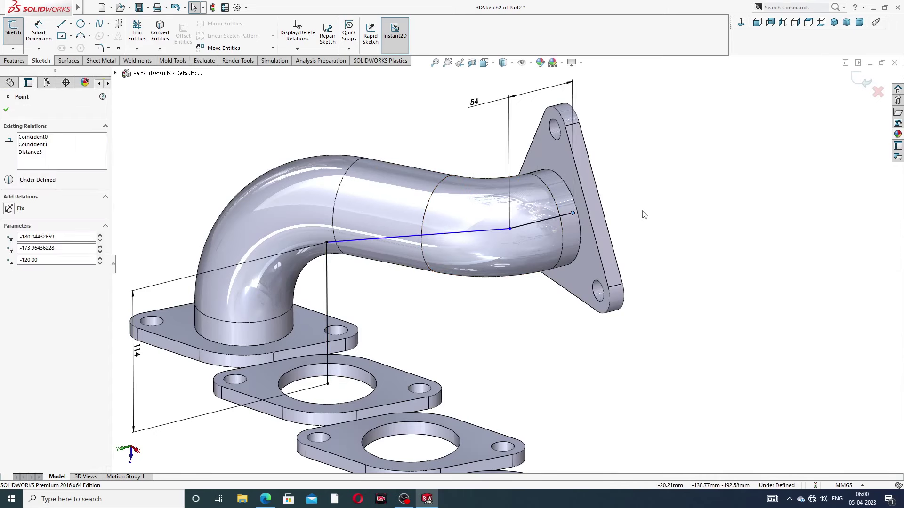
pyautogui.click(327, 243)
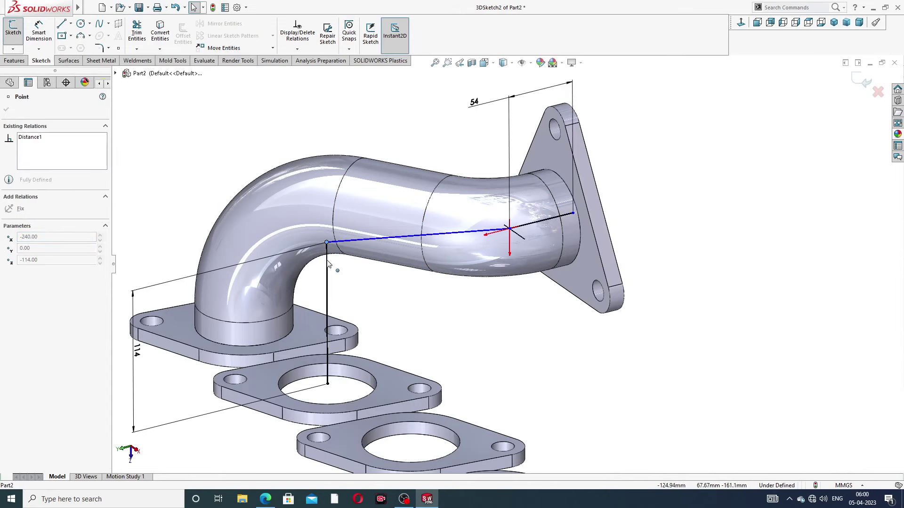
pyautogui.click(383, 291)
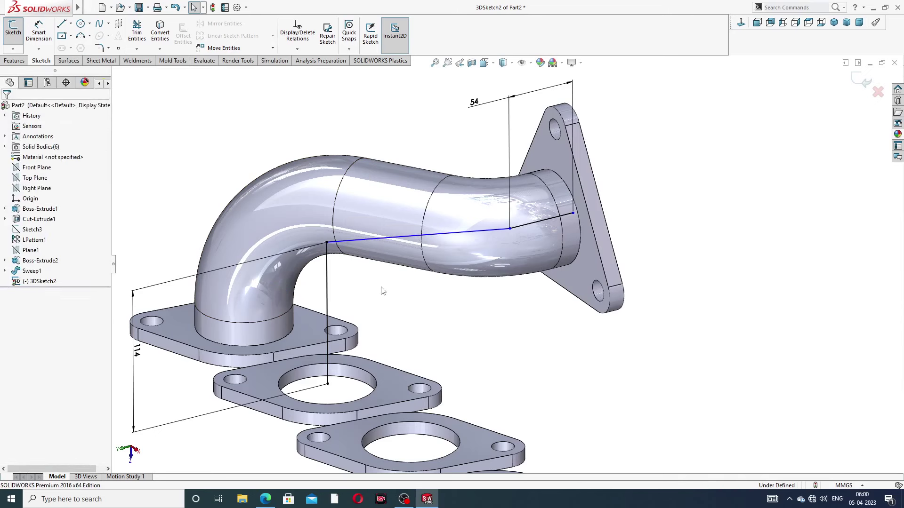
# Undo twice to drop the 54 dimension, leaving the vertical leg at 71.67.
pyautogui.hotkey('ctrl', 'z')
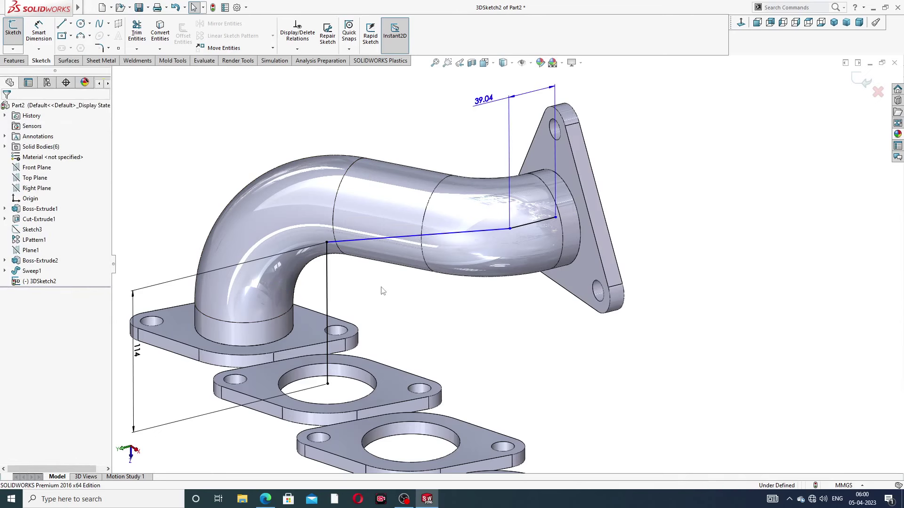
pyautogui.hotkey('ctrl', 'z')
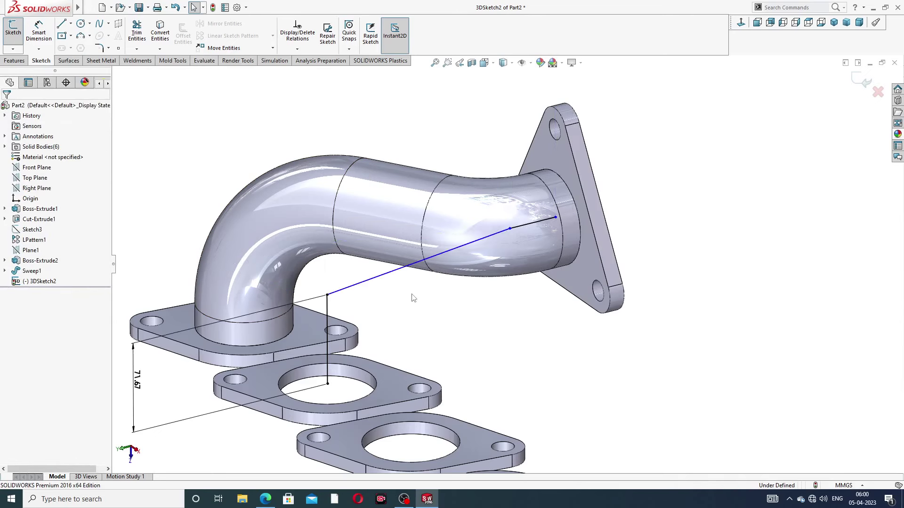
pyautogui.scroll(3, 462, 304)
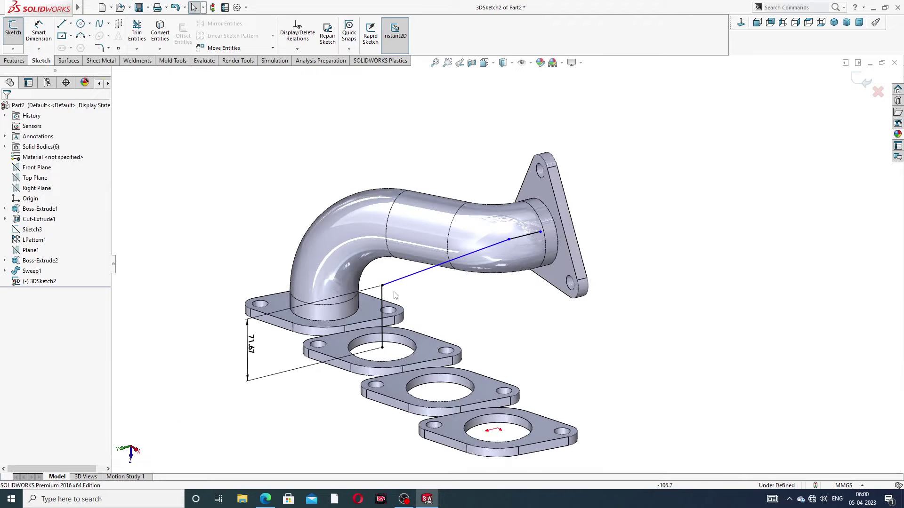
pyautogui.moveTo(395, 296); pyautogui.dragTo(391, 295, button='middle')
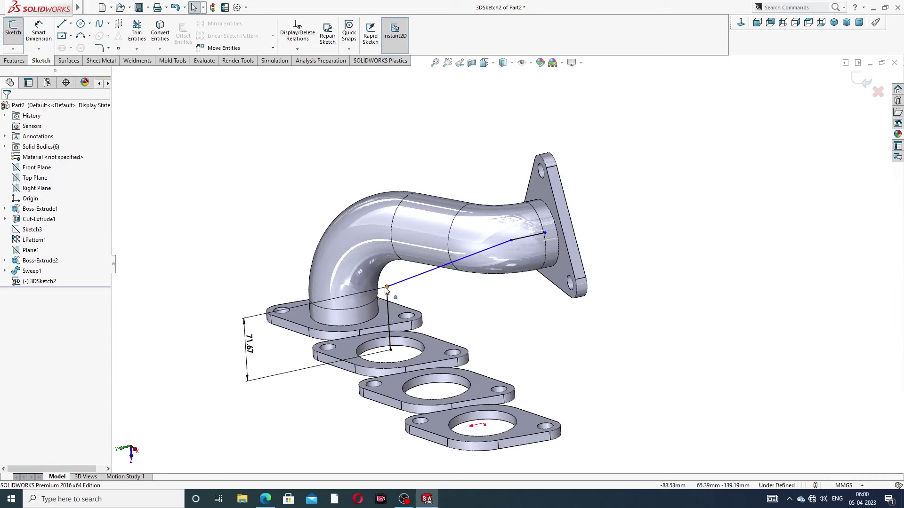
pyautogui.click(387, 288)
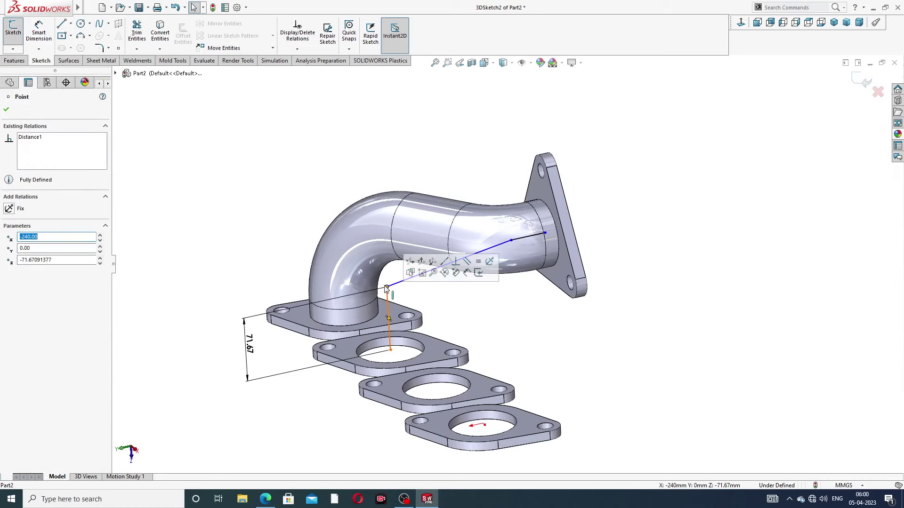
# Snap the path's outlet endpoint onto the pipe-end circle.
pyautogui.click(449, 295)
pyautogui.scroll(3, 450, 296)
pyautogui.moveTo(475, 278)
pyautogui.mouseDown(button='middle')
pyautogui.moveTo(491, 247)
pyautogui.moveTo(480, 257)
pyautogui.mouseUp(button='middle')
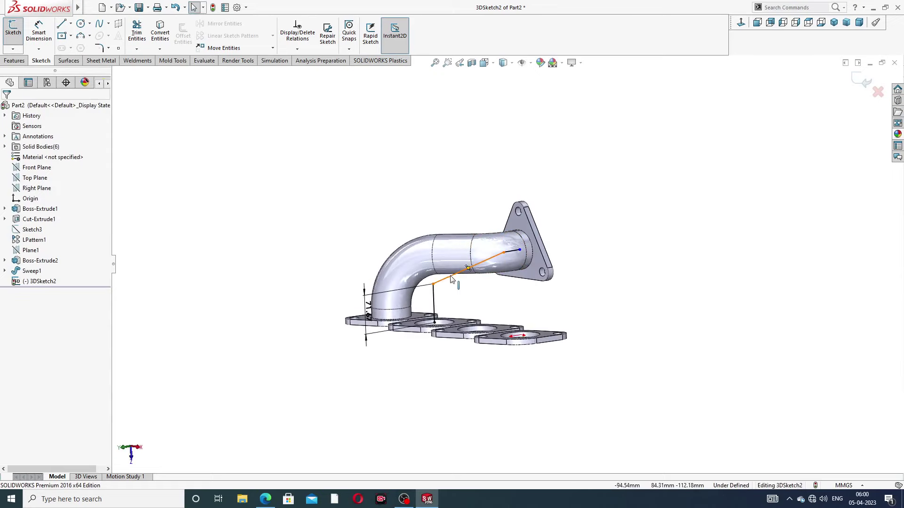
pyautogui.scroll(-3, 523, 254)
pyautogui.scroll(-3, 526, 258)
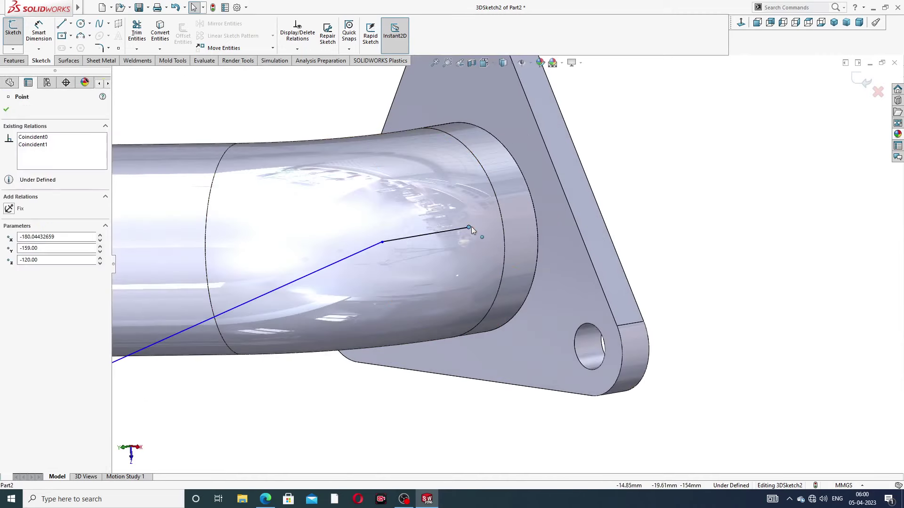
pyautogui.moveTo(470, 229)
pyautogui.mouseDown()
pyautogui.moveTo(491, 225)
pyautogui.moveTo(455, 237)
pyautogui.mouseUp()
pyautogui.click(656, 187)
# Try clearing the 71.67 height dimension's value, dismissing the invalid-number warning.
pyautogui.scroll(1, 427, 255)
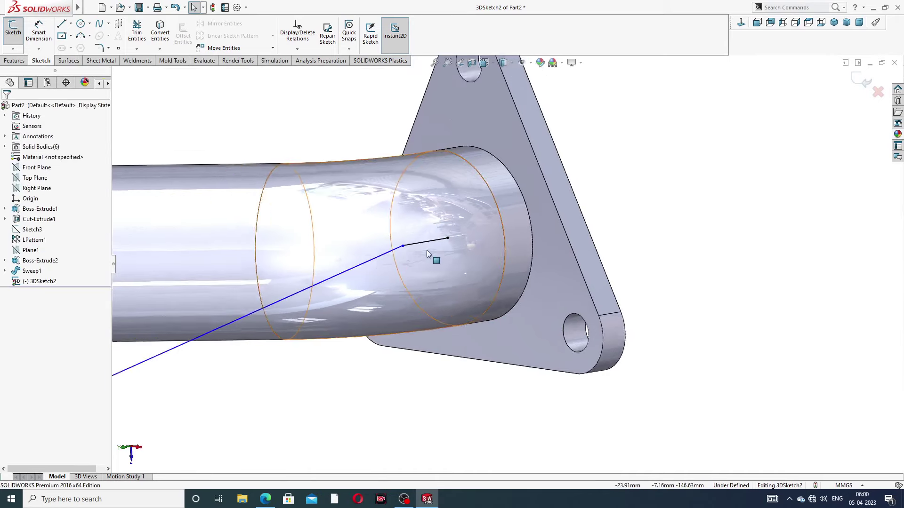
pyautogui.scroll(3, 428, 254)
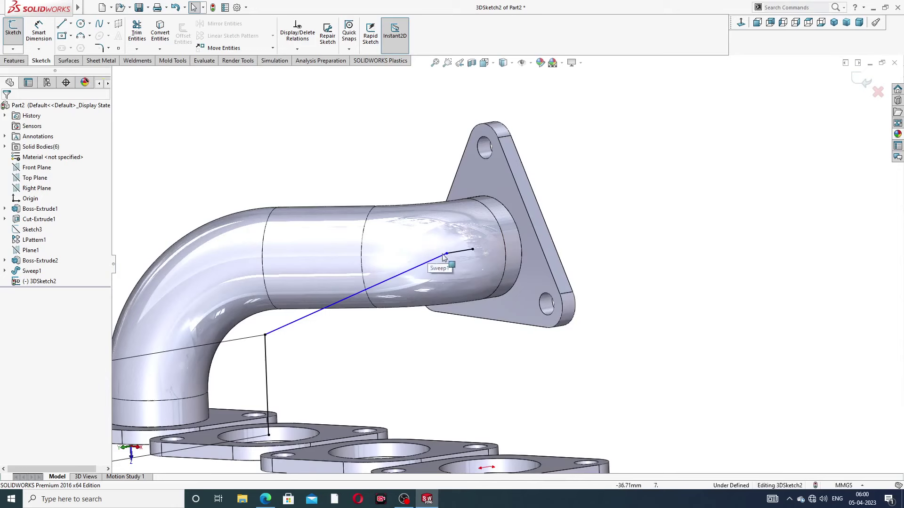
pyautogui.click(265, 336)
pyautogui.press('Escape')
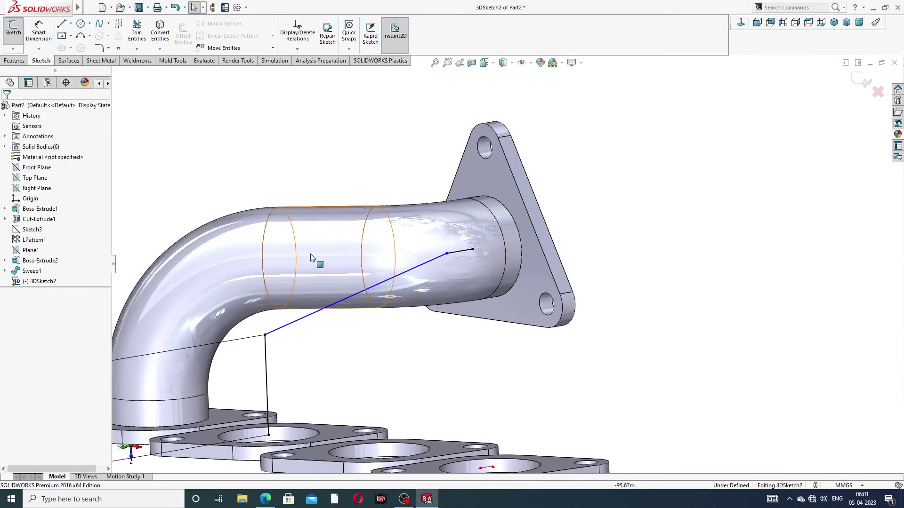
pyautogui.click(265, 336)
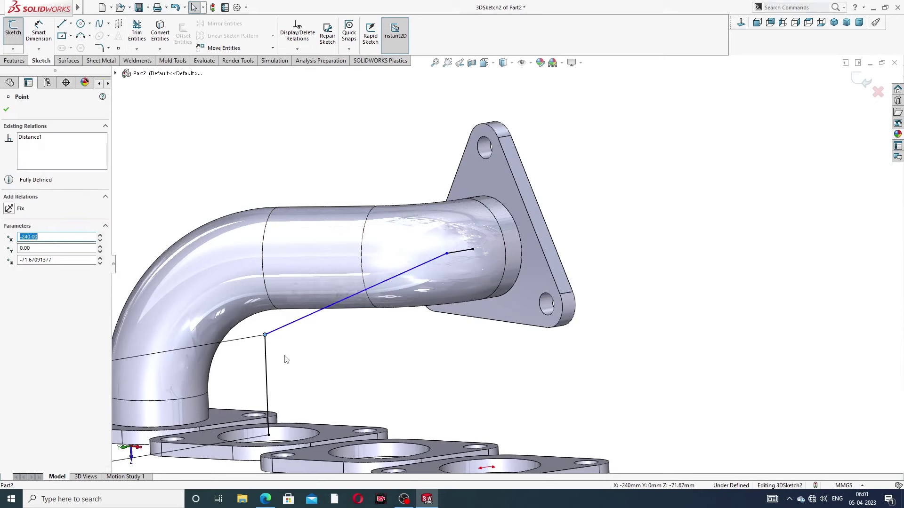
pyautogui.press('z')
pyautogui.doubleClick(309, 332)
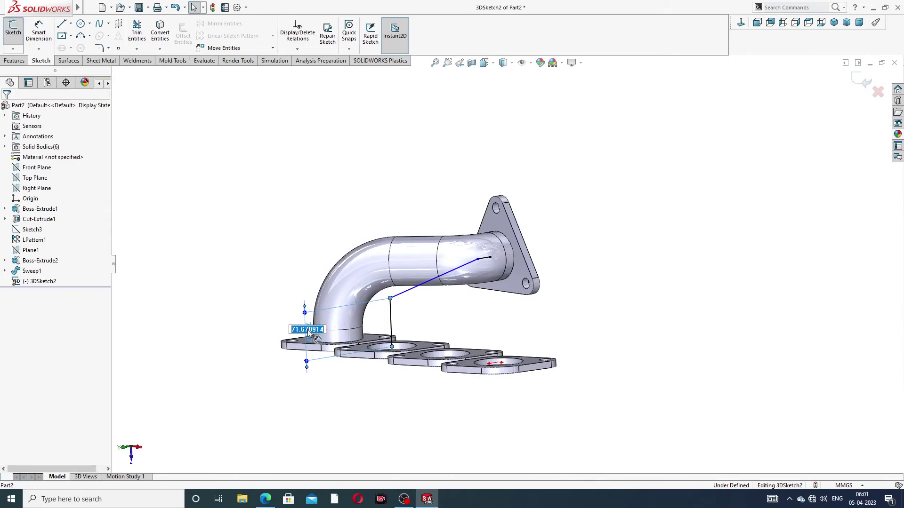
pyautogui.press('Return')
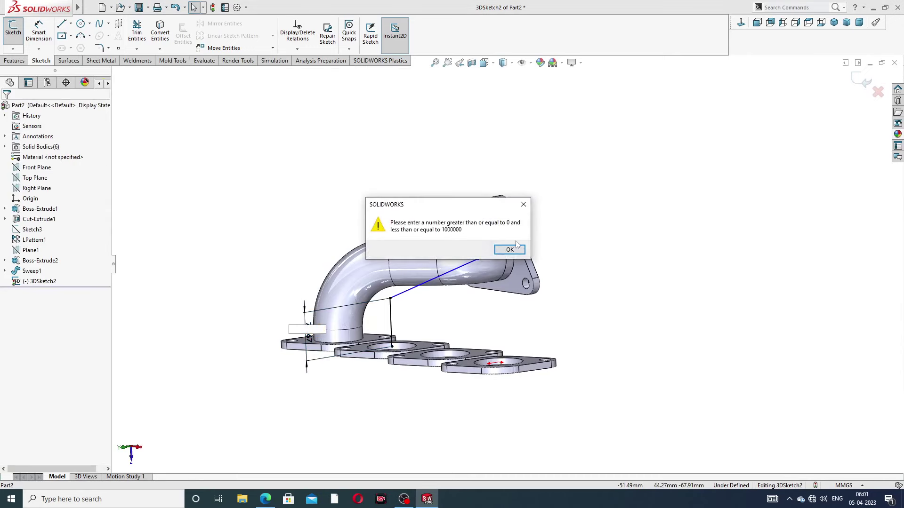
pyautogui.click(516, 255)
pyautogui.scroll(-4, 445, 307)
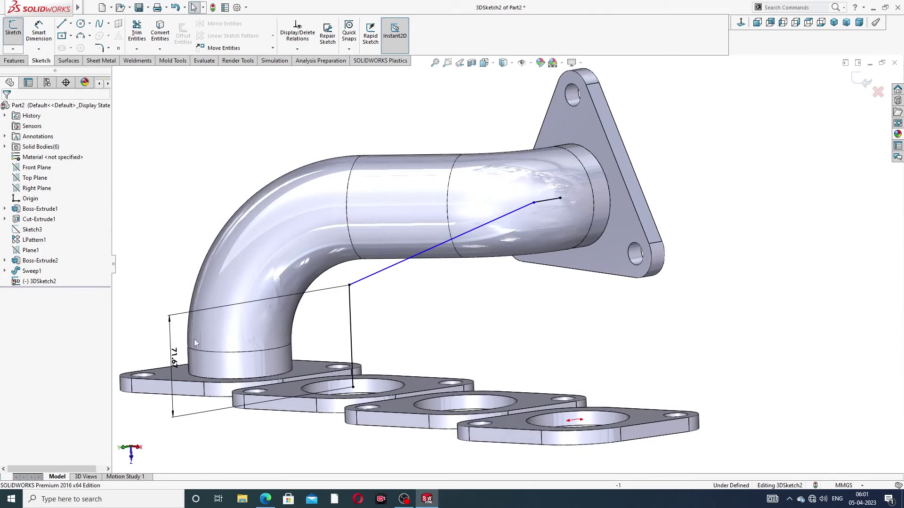
pyautogui.scroll(4, 337, 310)
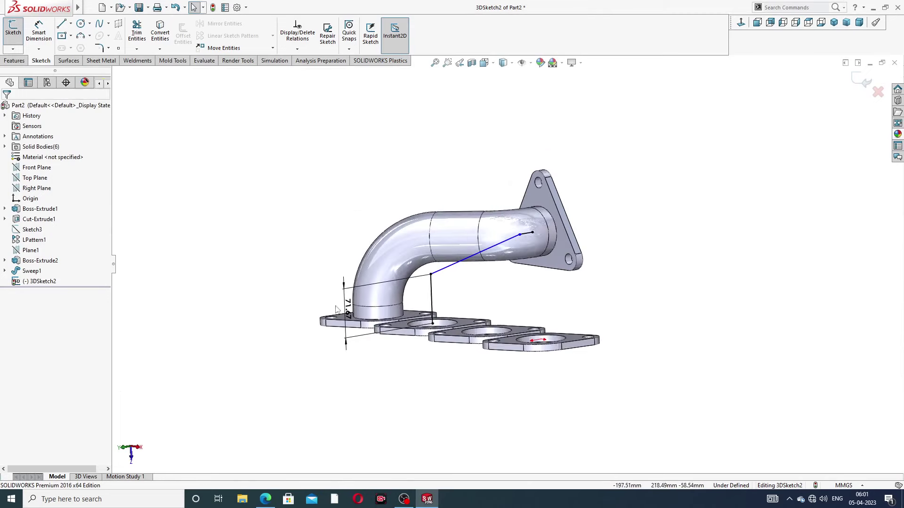
# Delete the 71.67 height dimension and drag the path's corner point lower.
pyautogui.click(345, 287)
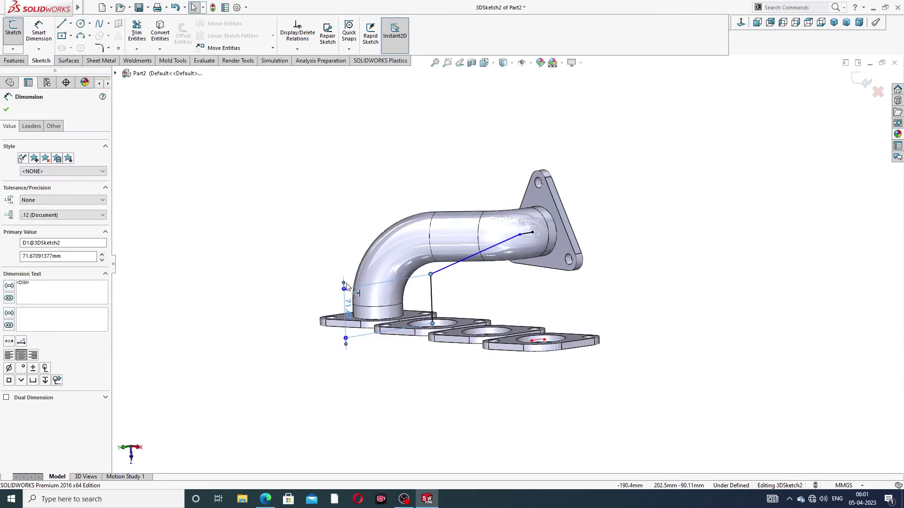
pyautogui.press('Delete')
pyautogui.scroll(-3, 434, 302)
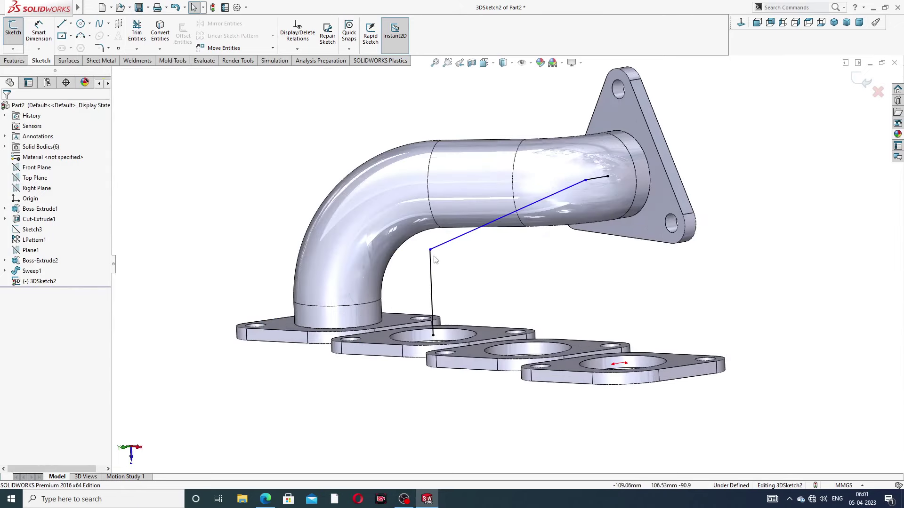
pyautogui.moveTo(430, 250); pyautogui.dragTo(431, 282)
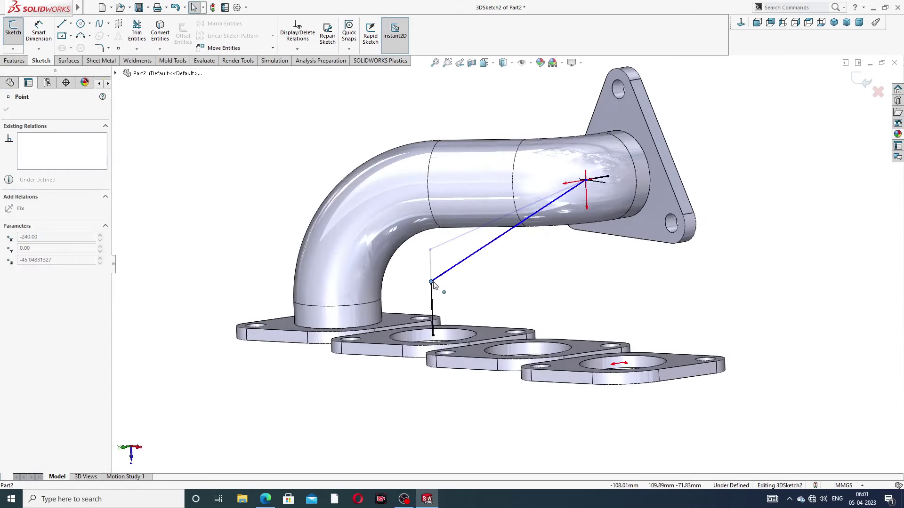
pyautogui.click(489, 290)
pyautogui.scroll(4, 542, 247)
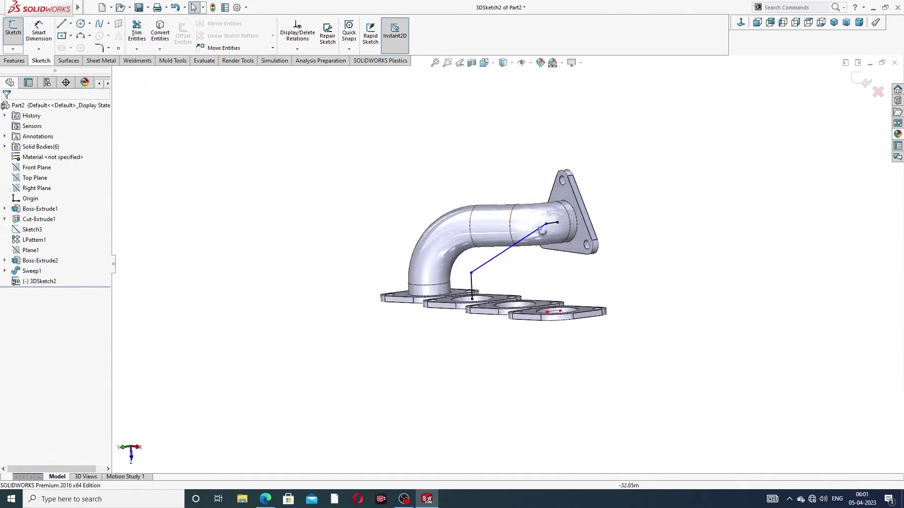
pyautogui.moveTo(541, 247)
pyautogui.mouseDown(button='middle')
pyautogui.moveTo(497, 256)
pyautogui.moveTo(528, 222)
pyautogui.mouseUp(button='middle')
pyautogui.scroll(-3, 528, 222)
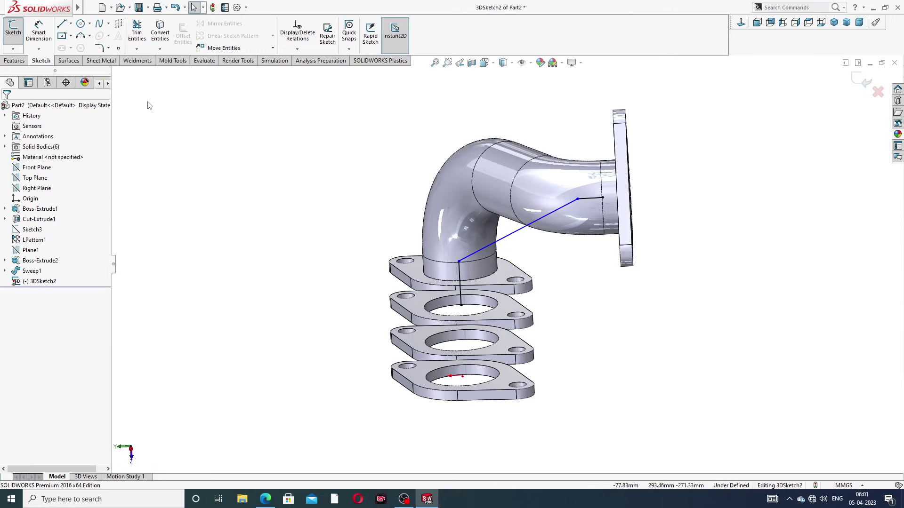
# Dimension the path's vertical leg to 114 mm.
pyautogui.click(44, 34)
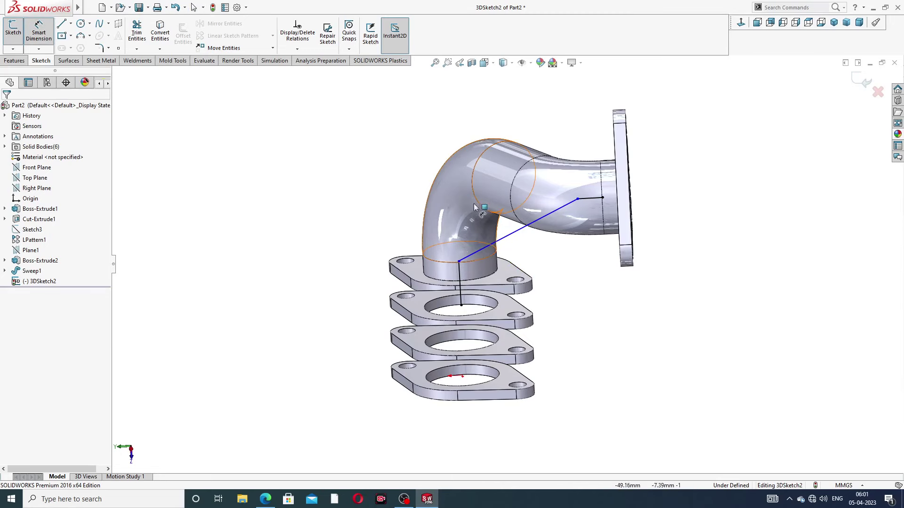
pyautogui.click(460, 285)
pyautogui.click(368, 285)
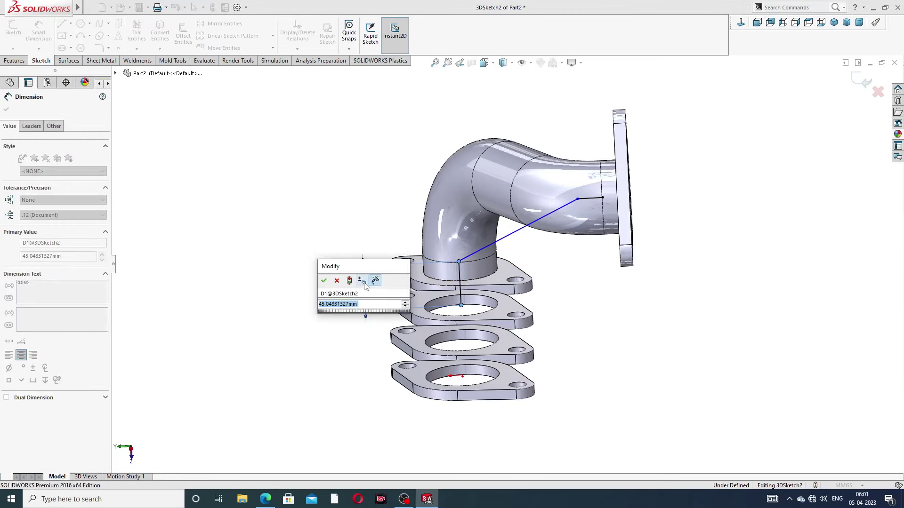
pyautogui.write('11')
pyautogui.press('BackSpace')
pyautogui.press('BackSpace')
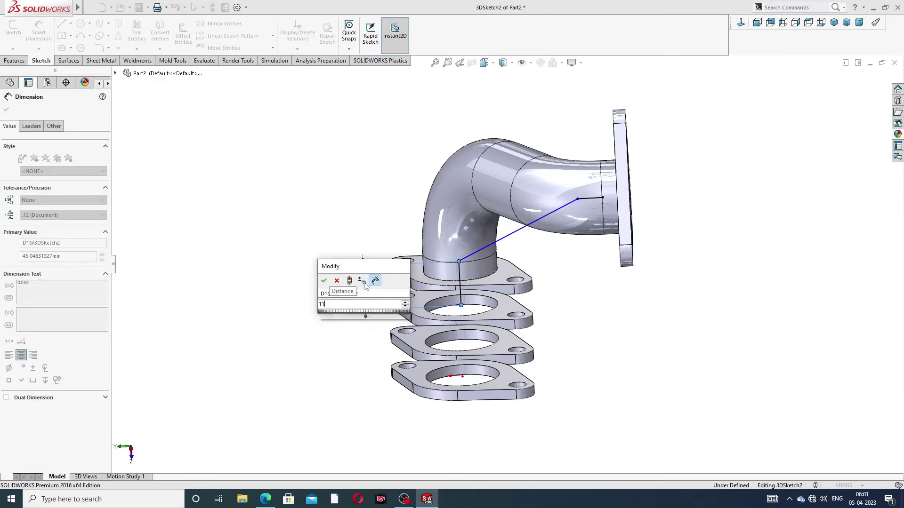
pyautogui.write('14')
pyautogui.press('Return')
pyautogui.click(590, 305)
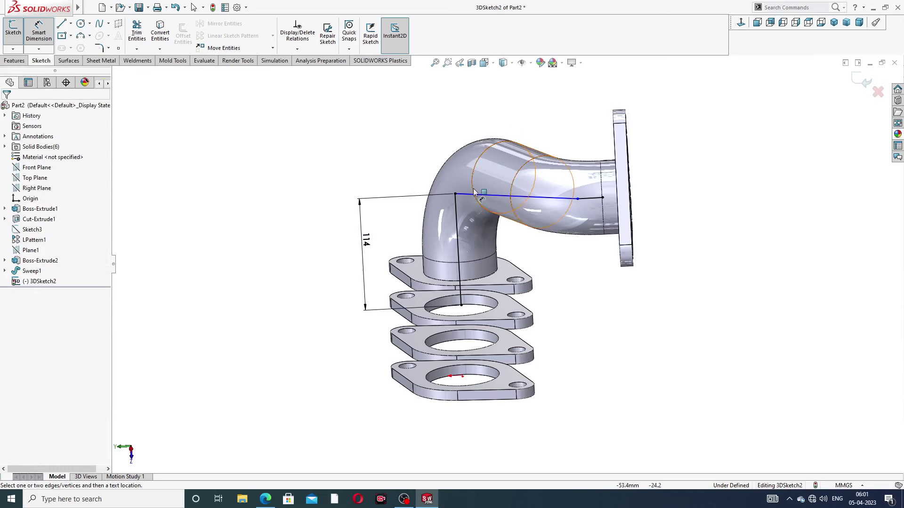
# Slide the outlet-end sketch point left along its line.
pyautogui.click(456, 194)
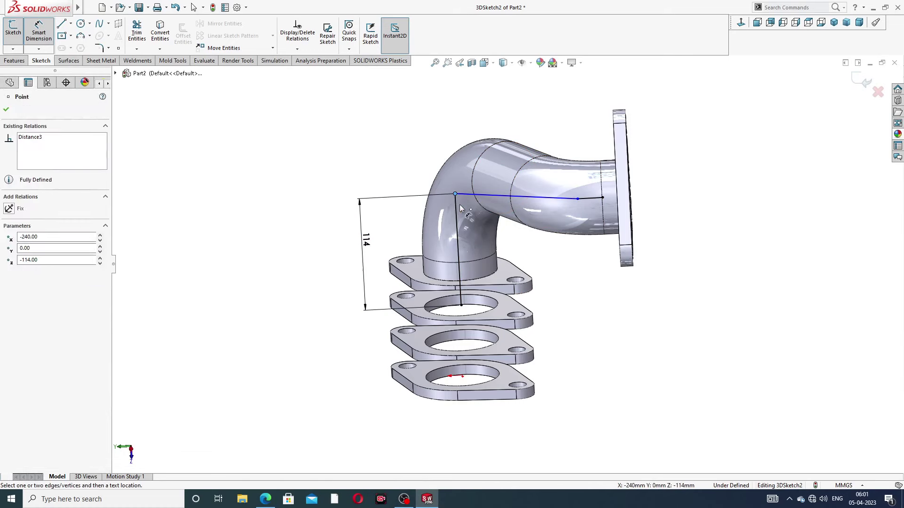
pyautogui.rightClick(508, 120)
pyautogui.click(532, 148)
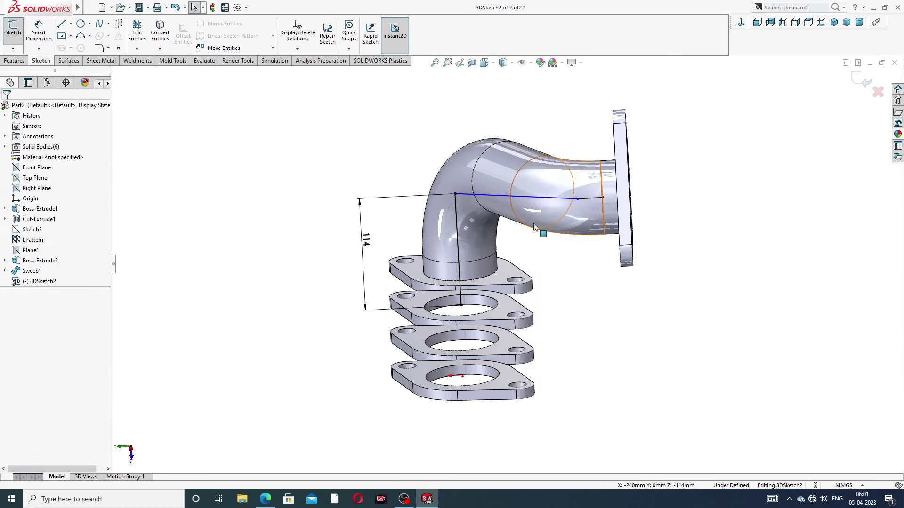
pyautogui.moveTo(538, 155); pyautogui.dragTo(569, 229, button='middle')
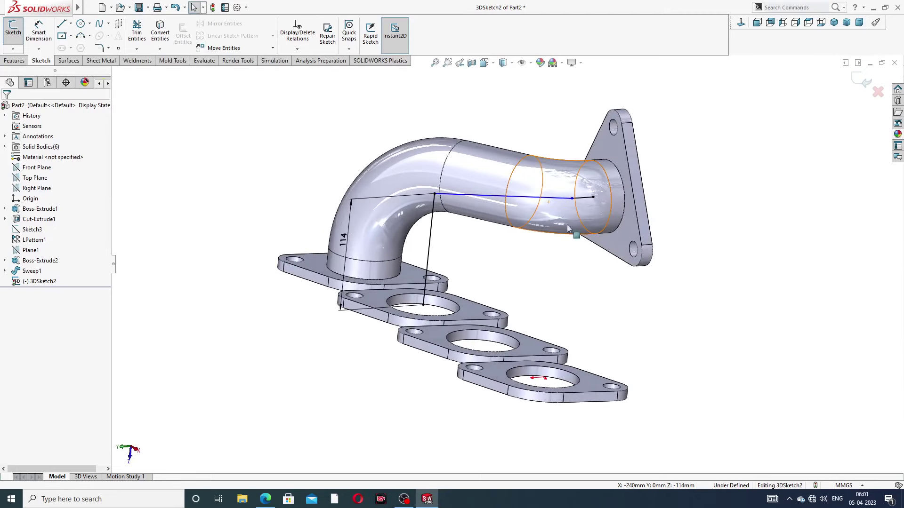
pyautogui.click(572, 200)
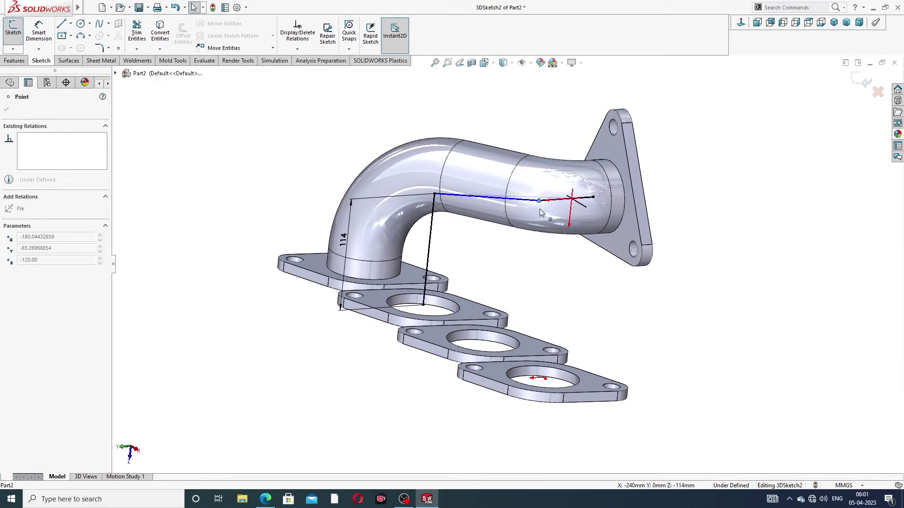
pyautogui.moveTo(558, 199); pyautogui.dragTo(546, 200)
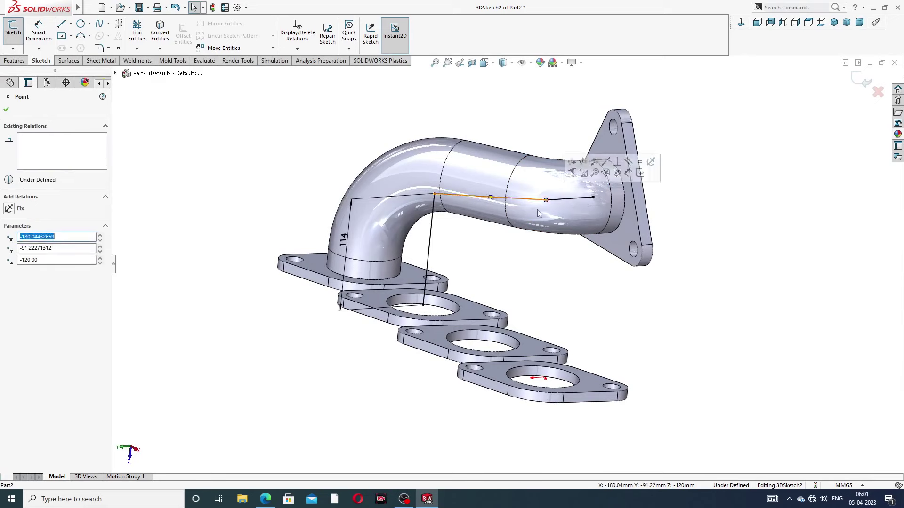
pyautogui.press('Escape')
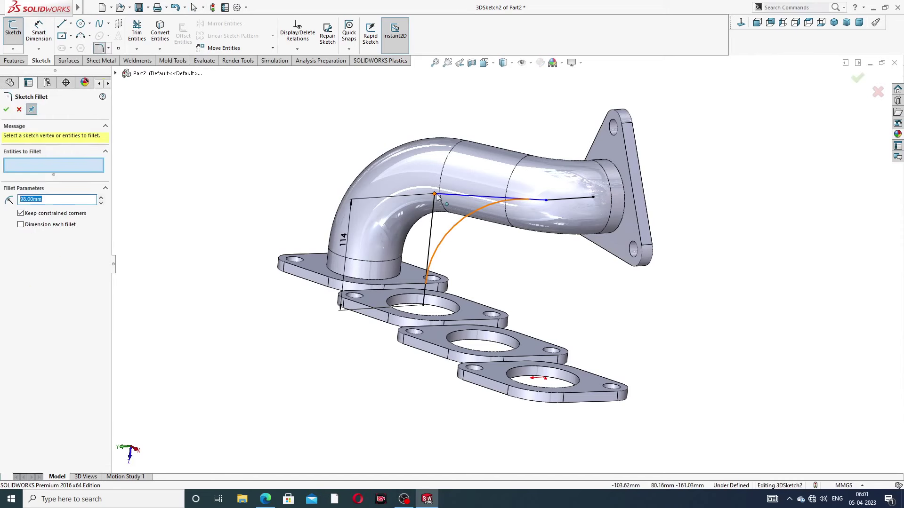
pyautogui.click(19, 110)
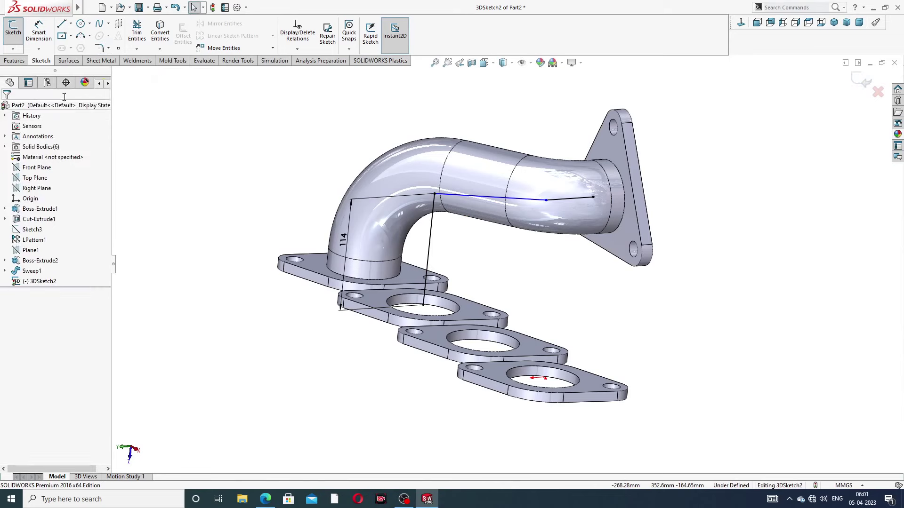
# Dimension the path's end segment to 54 mm.
pyautogui.click(39, 30)
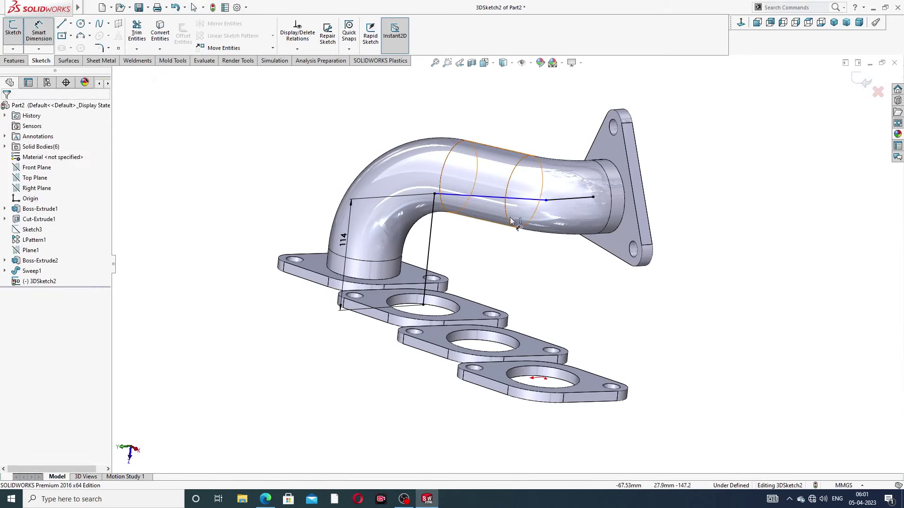
pyautogui.click(556, 199)
pyautogui.click(557, 132)
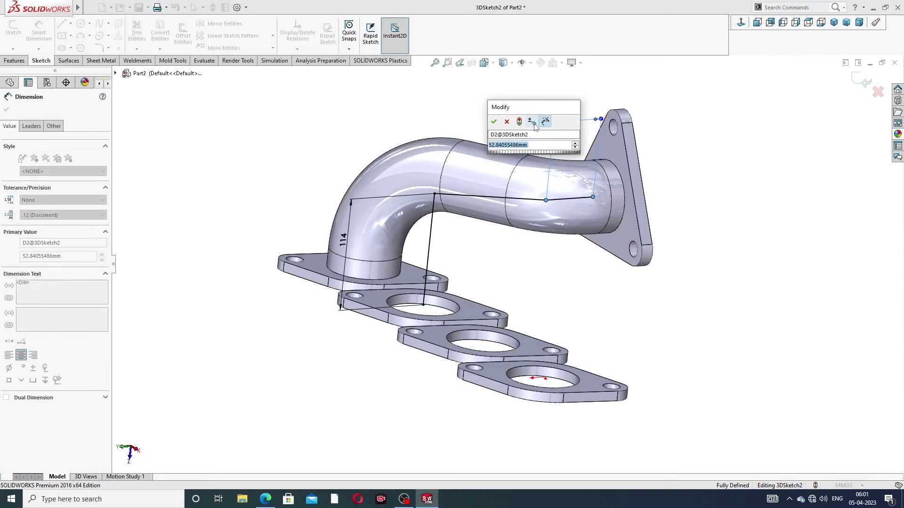
pyautogui.write('54')
pyautogui.press('Return')
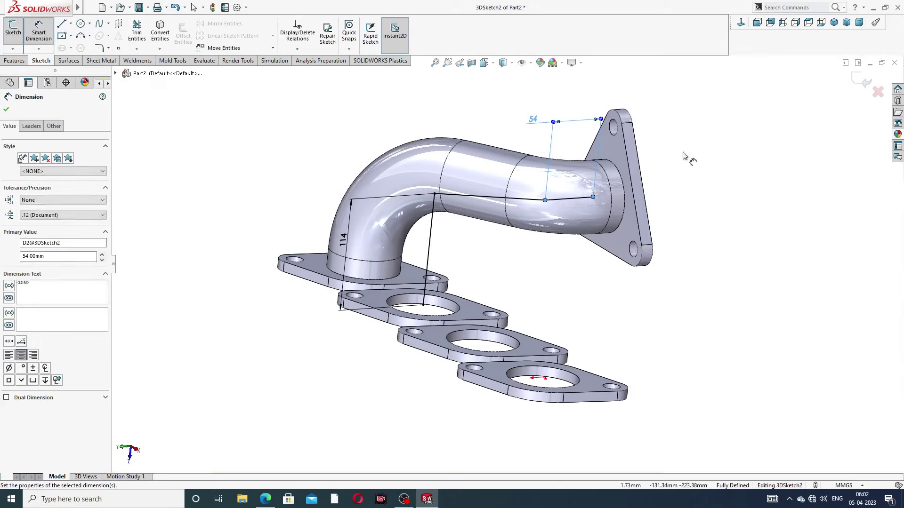
pyautogui.rightClick(408, 120)
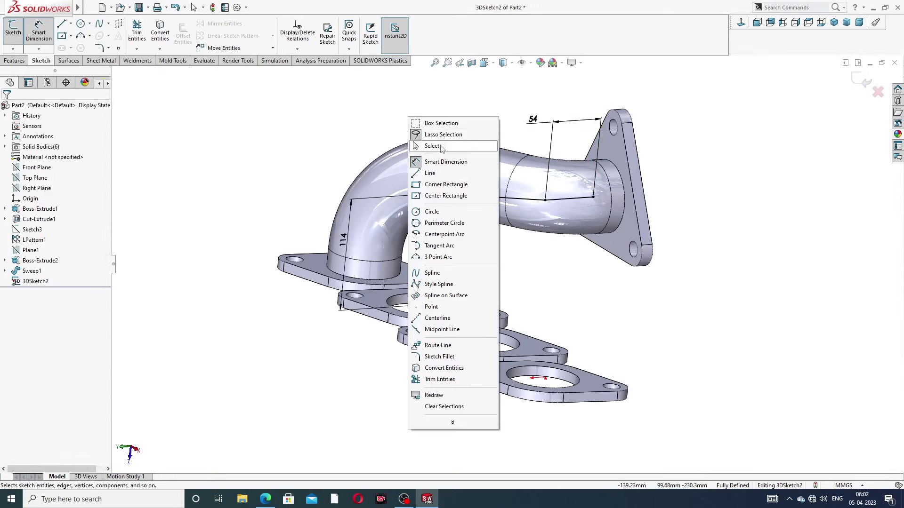
pyautogui.click(441, 145)
# Round the path's bend with a 98 mm sketch fillet, then try another corner at 68 mm.
pyautogui.click(99, 48)
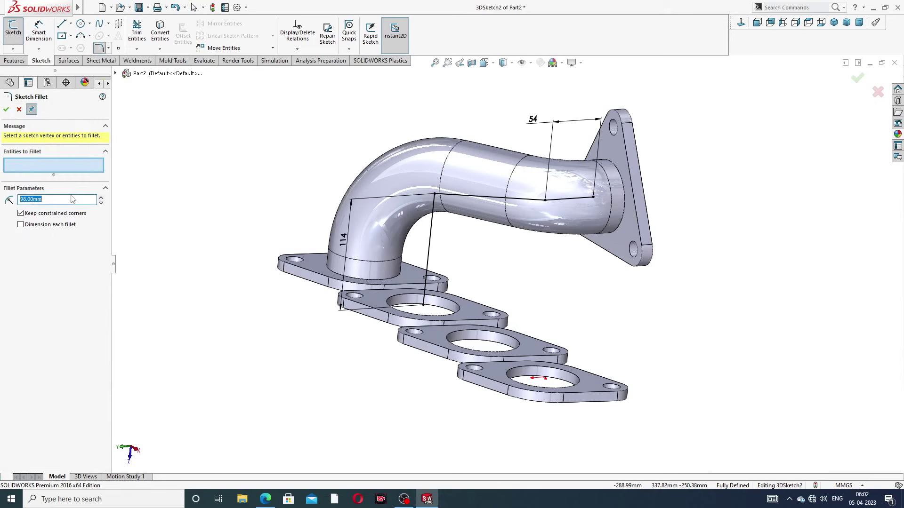
pyautogui.click(438, 194)
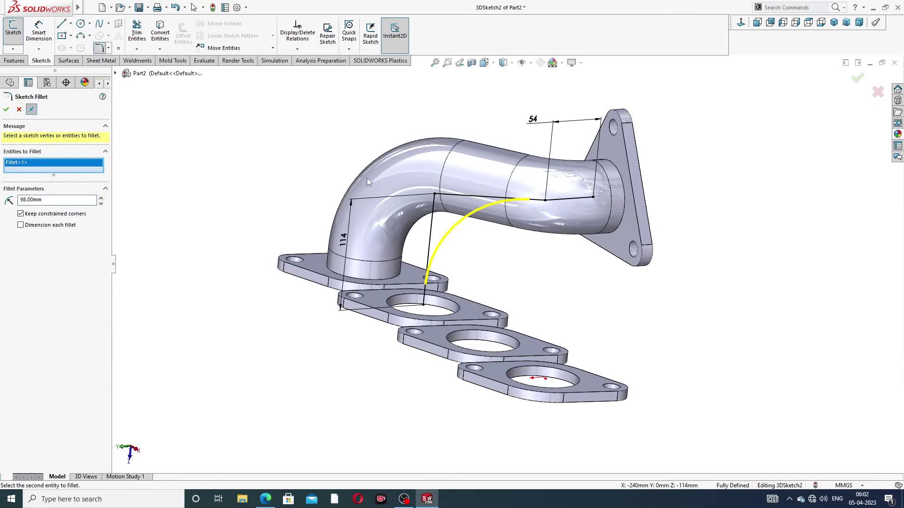
pyautogui.click(5, 110)
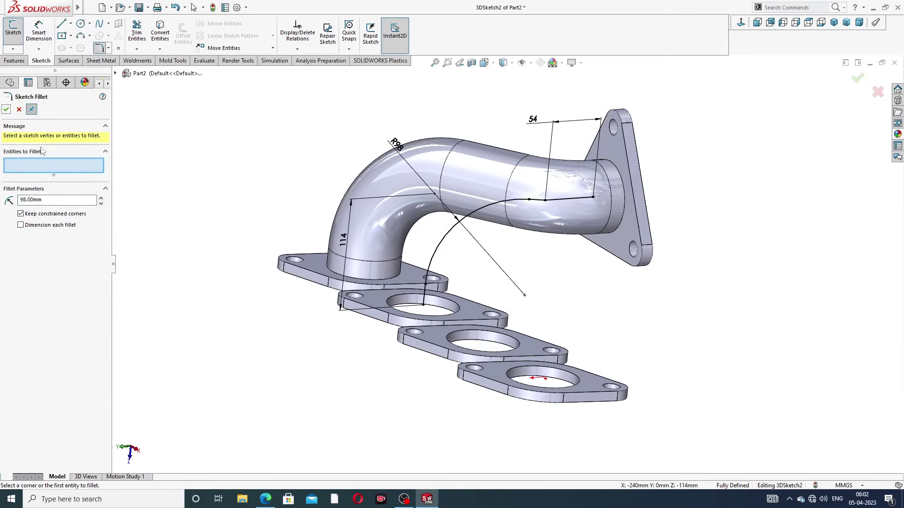
pyautogui.click(47, 199)
pyautogui.click(546, 201)
pyautogui.moveTo(334, 197); pyautogui.dragTo(502, 194, button='middle')
pyautogui.write('68')
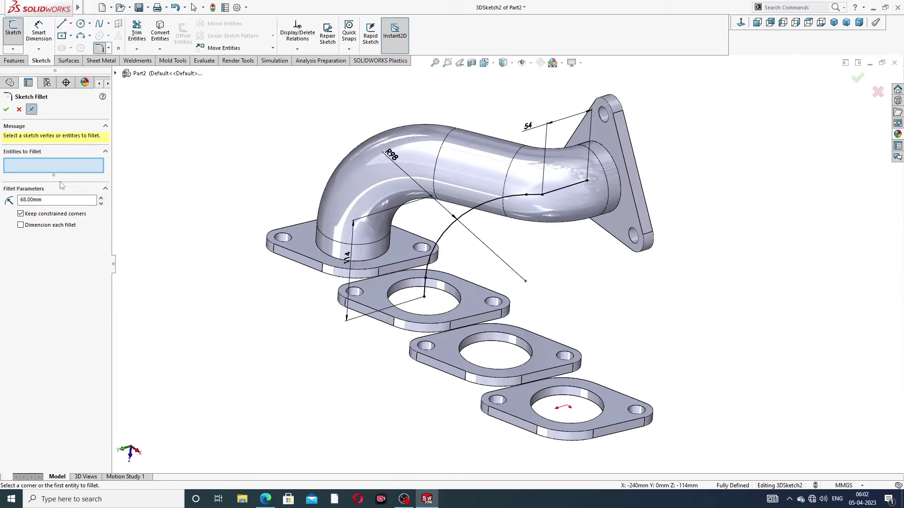
pyautogui.moveTo(45, 199); pyautogui.dragTo(2, 203)
# Delete the short line near the outlet and reattach the arc's end to the pipe seam.
pyautogui.click(19, 110)
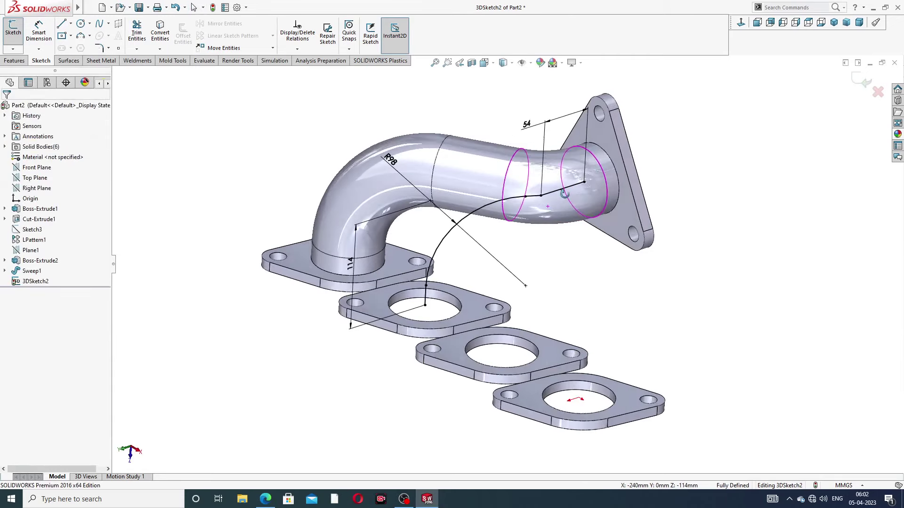
pyautogui.scroll(-3, 584, 179)
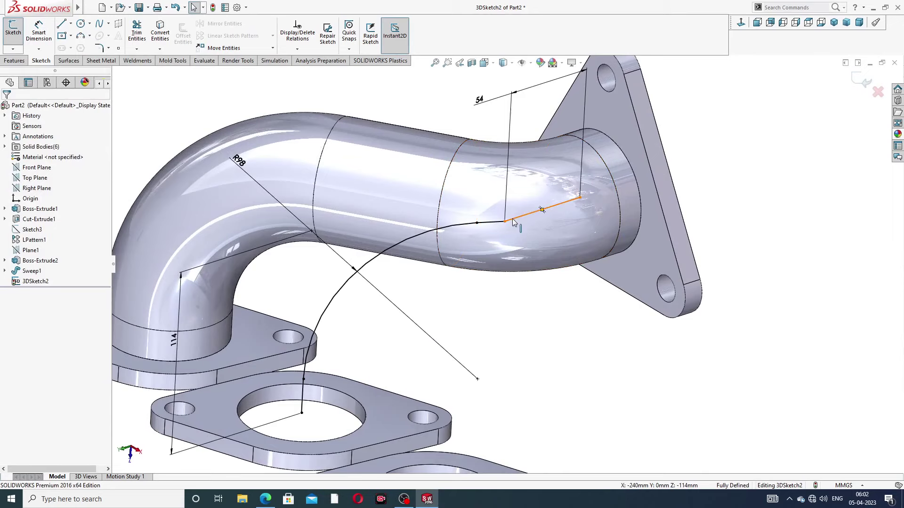
pyautogui.scroll(2, 452, 268)
pyautogui.scroll(-2, 513, 248)
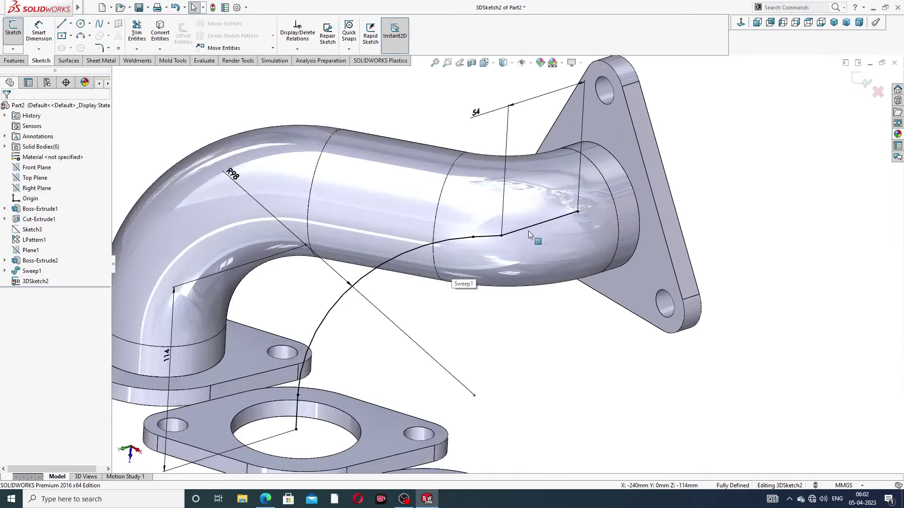
pyautogui.click(490, 237)
pyautogui.press('Delete')
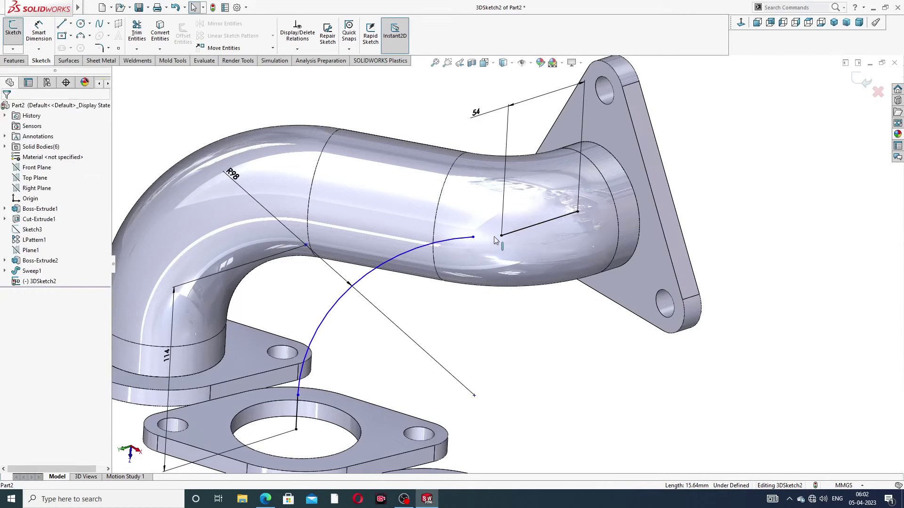
pyautogui.moveTo(473, 237)
pyautogui.mouseDown()
pyautogui.moveTo(430, 251)
pyautogui.moveTo(435, 268)
pyautogui.mouseUp()
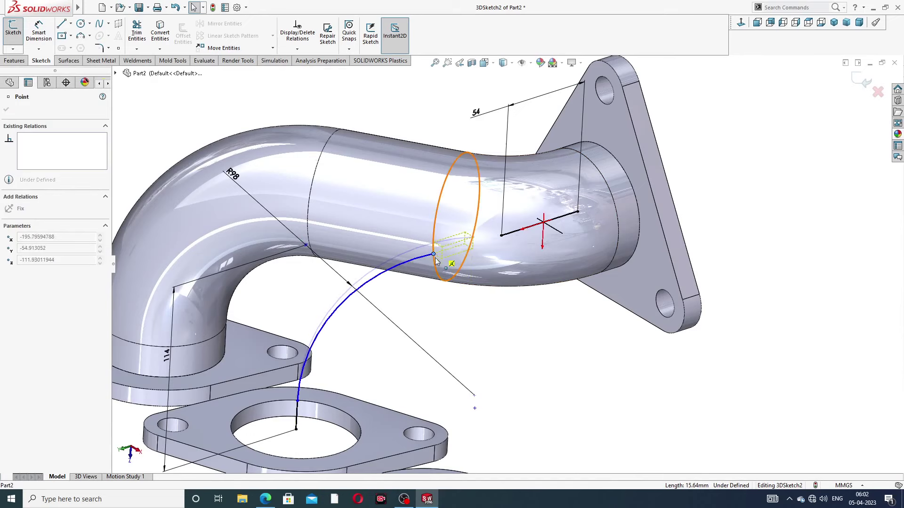
pyautogui.moveTo(435, 267); pyautogui.dragTo(437, 274)
pyautogui.click(435, 314)
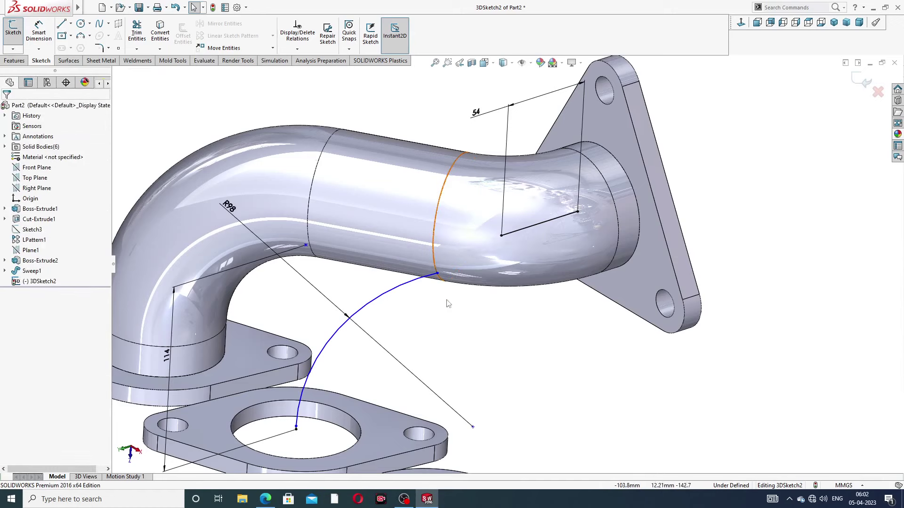
pyautogui.scroll(2, 448, 303)
pyautogui.scroll(-3, 391, 363)
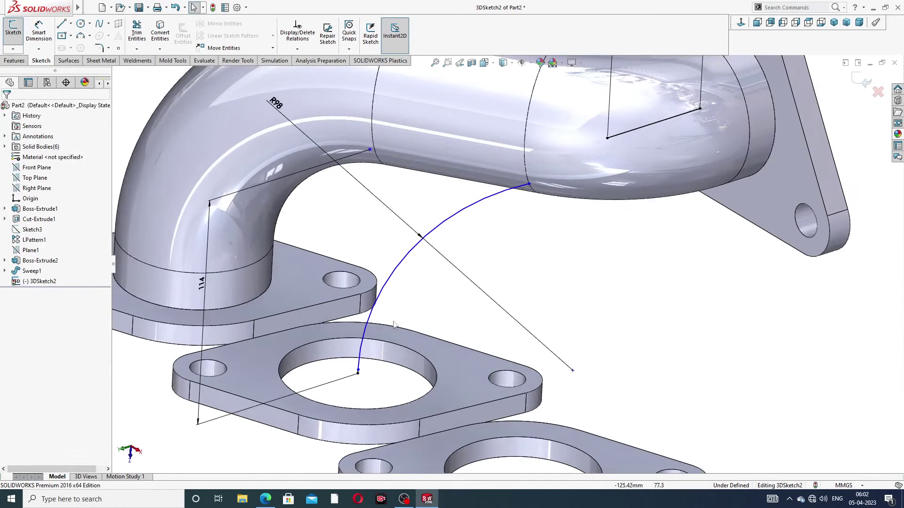
# Delete the fillet arc and pull the flange endpoint up to the port's top edge.
pyautogui.click(387, 290)
pyautogui.press('Delete')
pyautogui.scroll(-3, 363, 373)
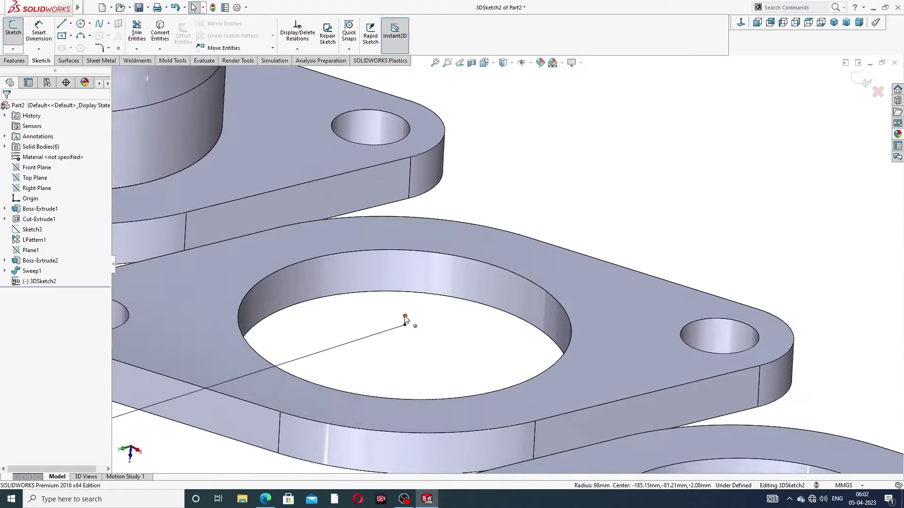
pyautogui.moveTo(406, 322); pyautogui.dragTo(407, 249)
pyautogui.press('Escape')
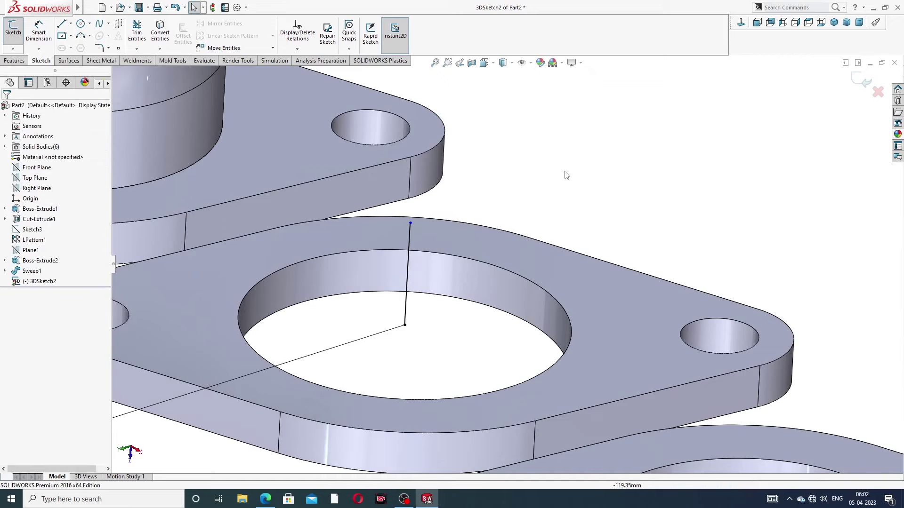
pyautogui.scroll(5, 625, 156)
pyautogui.scroll(-2, 626, 155)
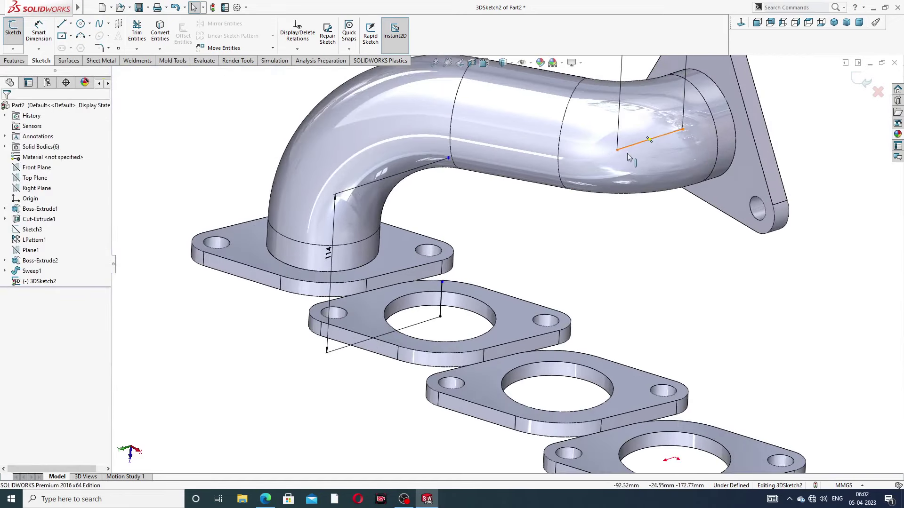
# Delete the line at the pipe's outlet end.
pyautogui.click(617, 150)
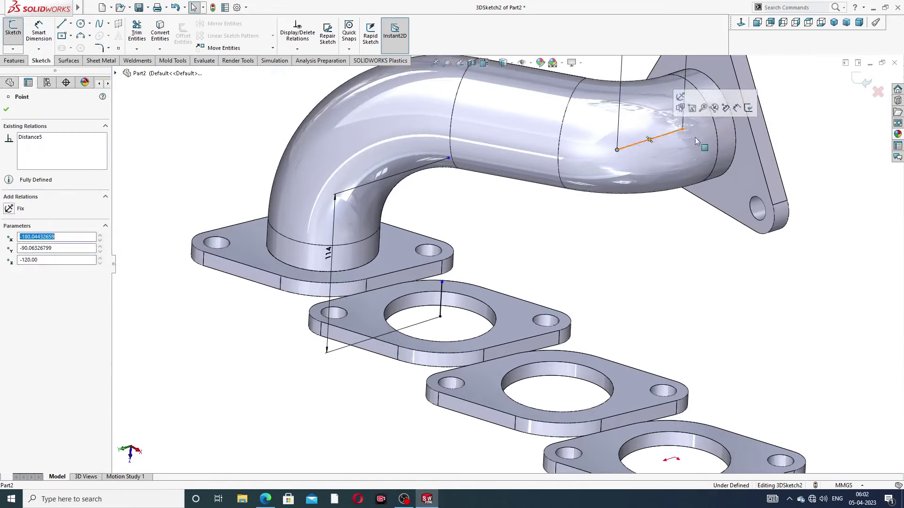
pyautogui.press('Escape')
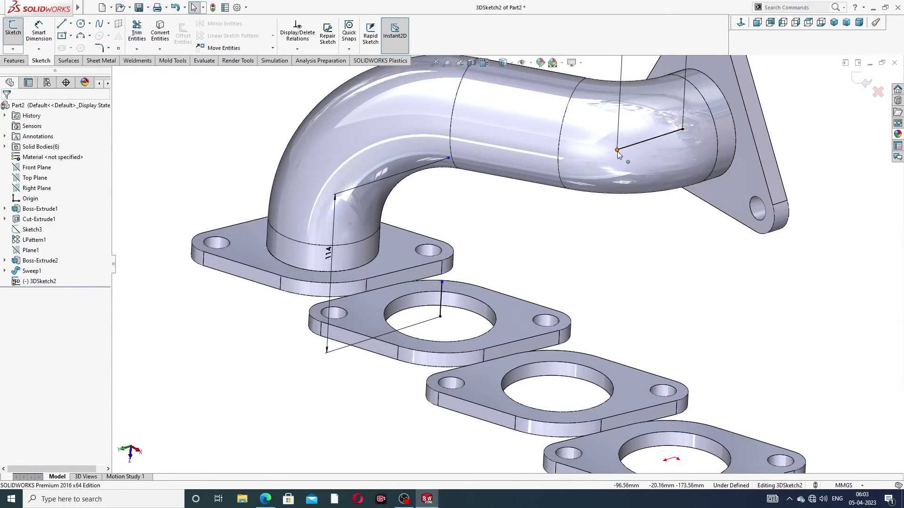
pyautogui.click(651, 139)
pyautogui.press('Escape')
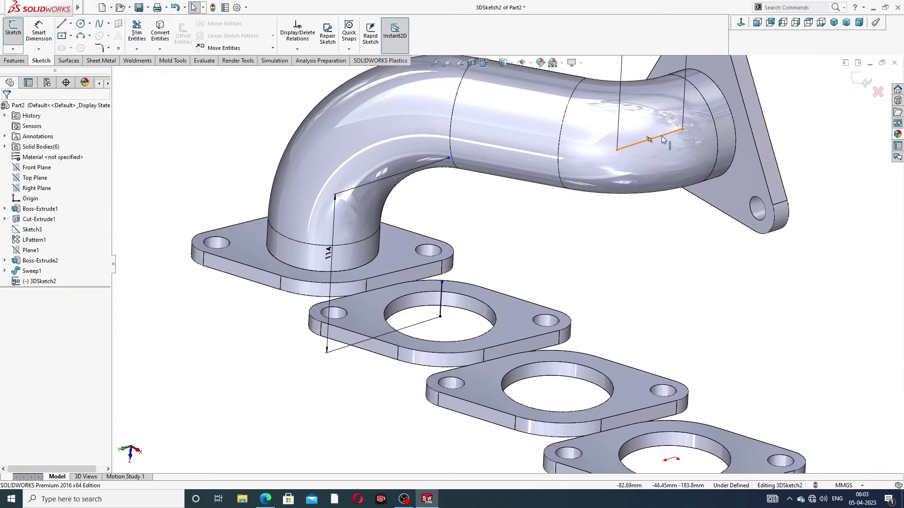
pyautogui.click(662, 136)
pyautogui.press('Delete')
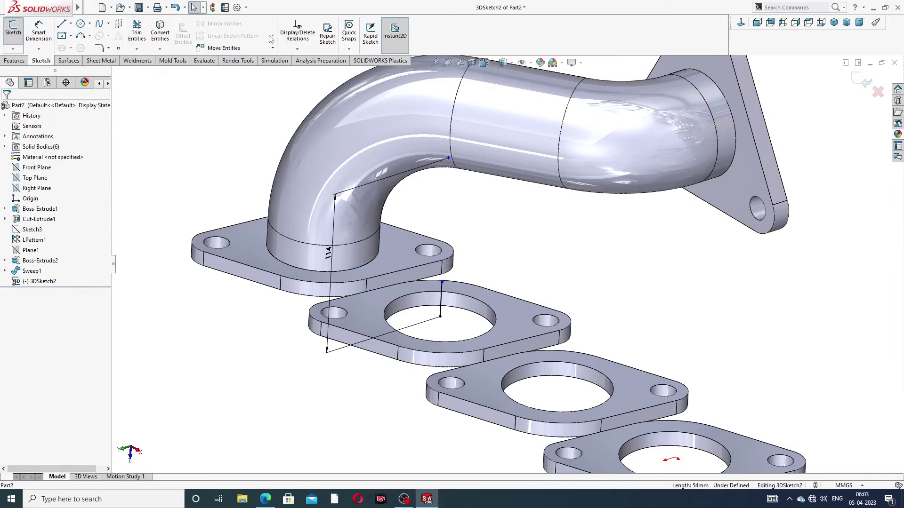
# Draw a short line at the pipe's outlet end and reposition its endpoint.
pyautogui.click(62, 23)
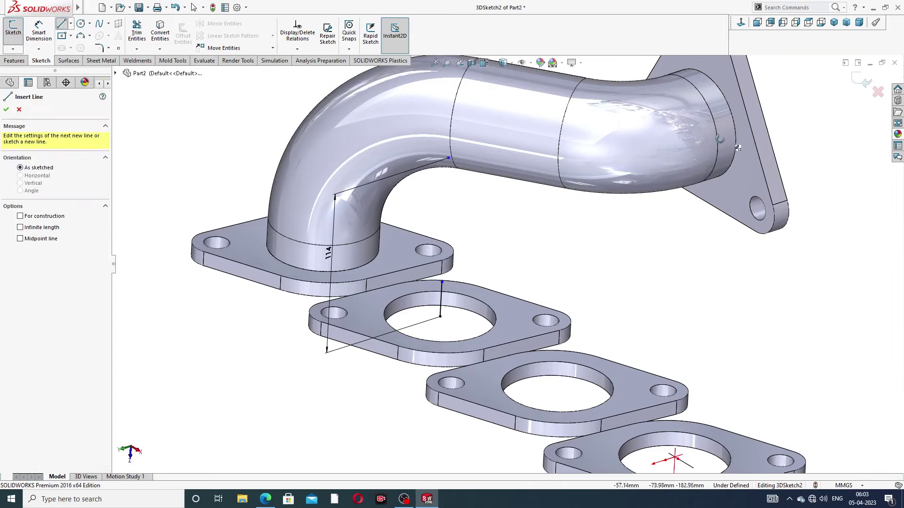
pyautogui.moveTo(727, 141); pyautogui.dragTo(719, 127, button='middle')
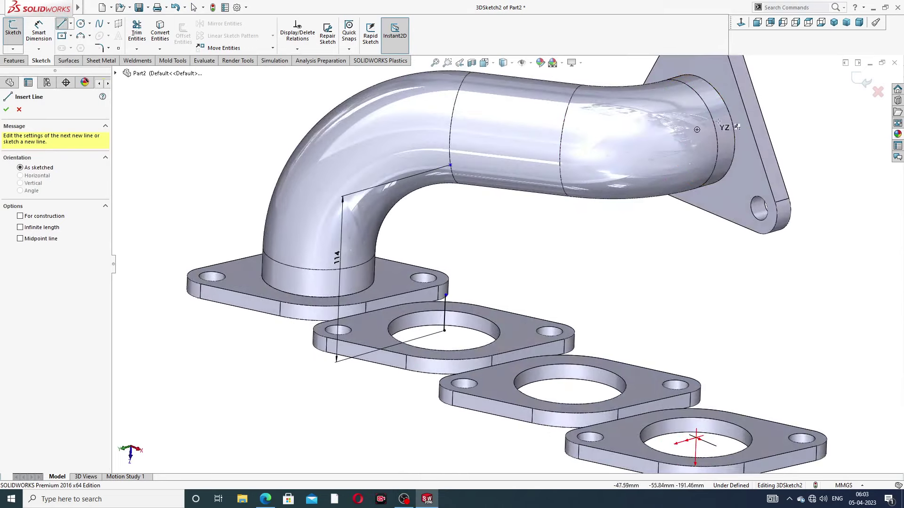
pyautogui.click(697, 130)
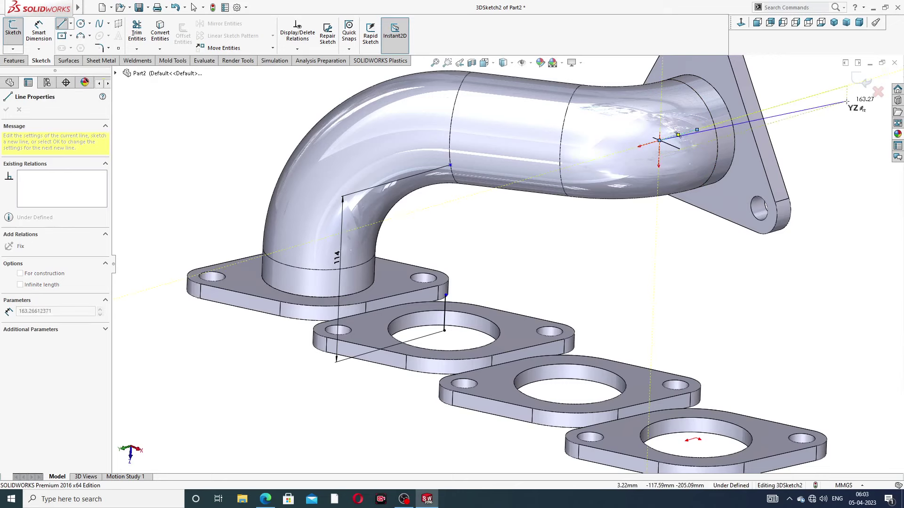
pyautogui.rightClick(806, 85)
pyautogui.click(806, 131)
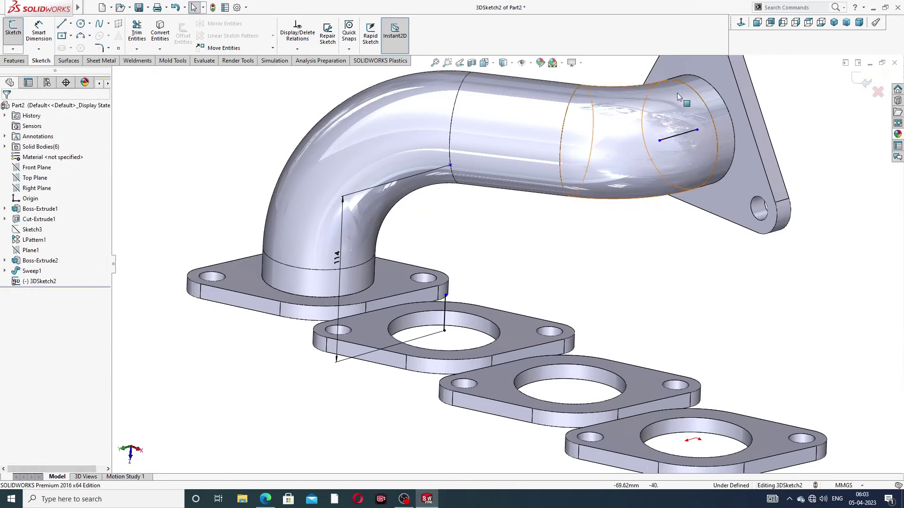
pyautogui.moveTo(659, 140); pyautogui.dragTo(619, 154)
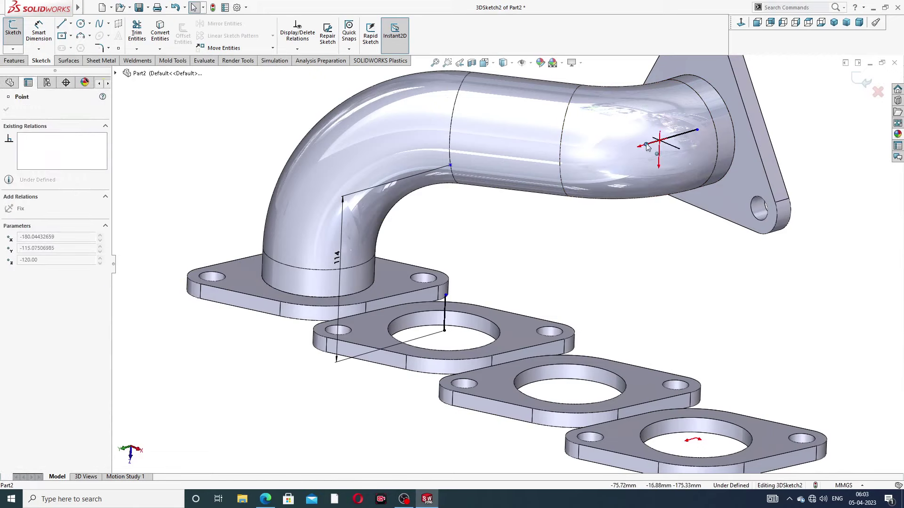
pyautogui.press('Escape')
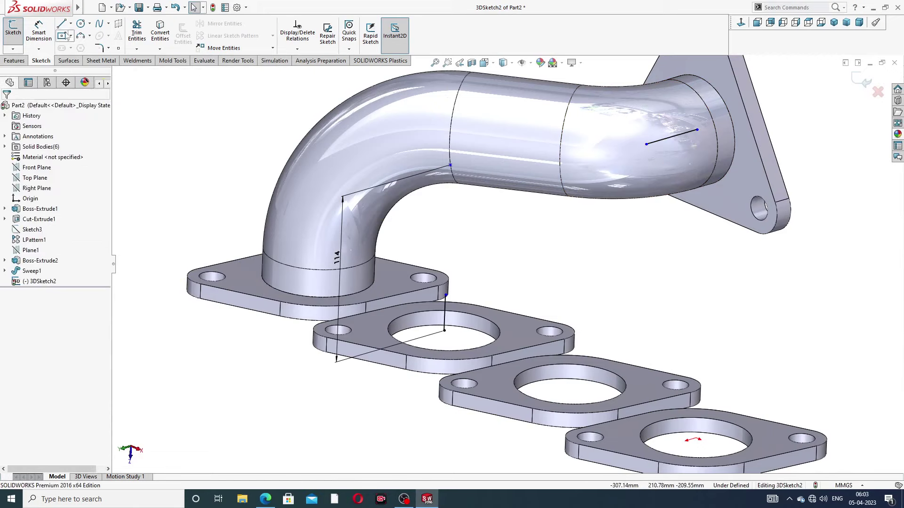
# Draw a line from the second flange corner to the short outlet line.
pyautogui.click(62, 24)
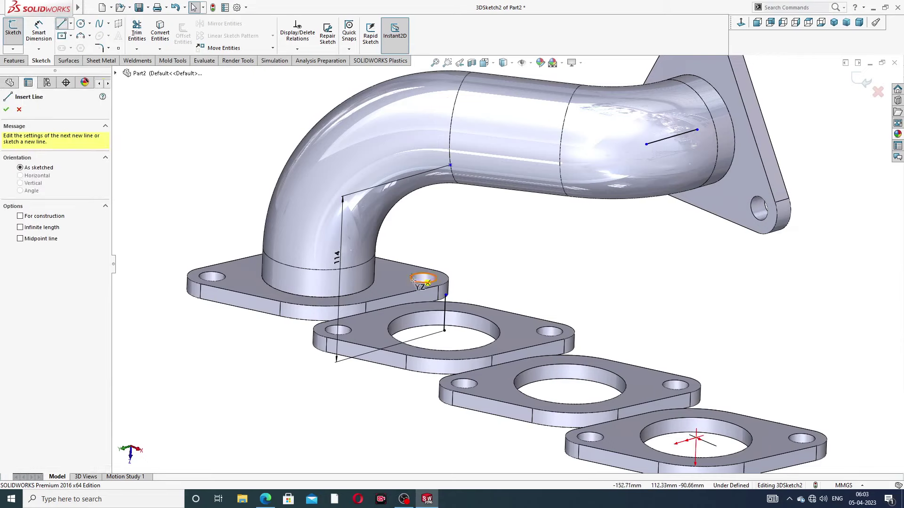
pyautogui.click(445, 295)
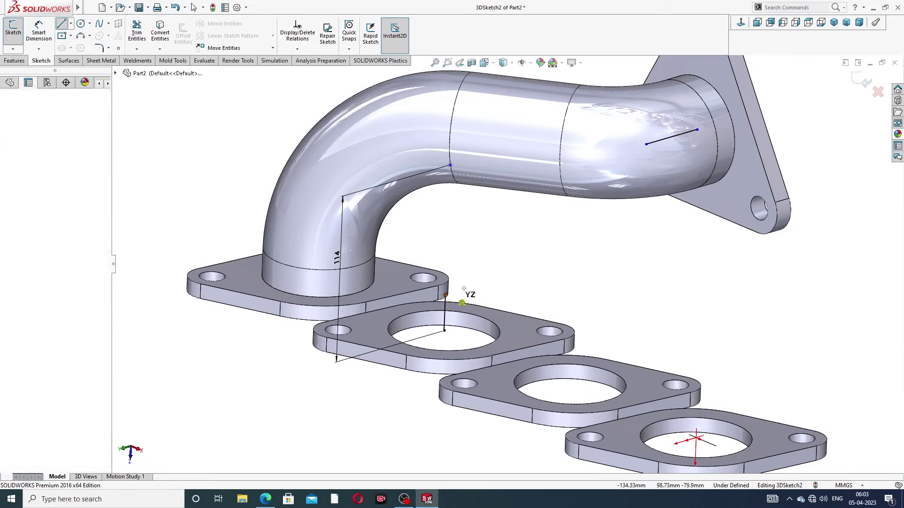
pyautogui.click(646, 144)
pyautogui.rightClick(780, 101)
pyautogui.click(793, 116)
pyautogui.press('Escape')
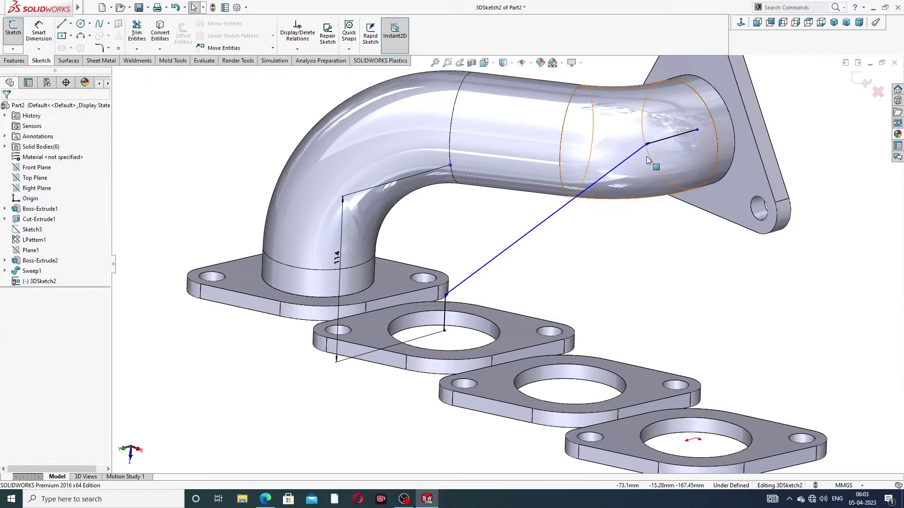
pyautogui.scroll(-2, 646, 156)
pyautogui.scroll(-3, 532, 202)
pyautogui.scroll(-2, 533, 210)
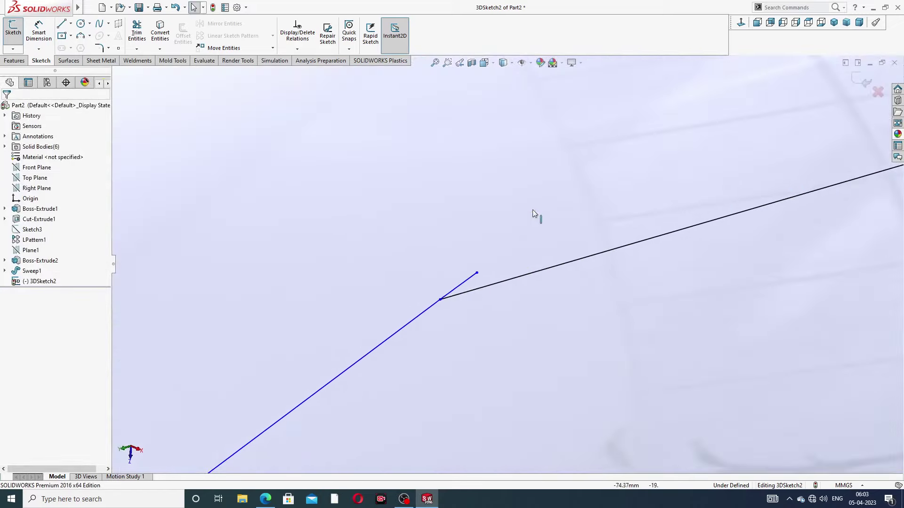
# Join the new line to the short line and delete the tiny leftover segment.
pyautogui.moveTo(476, 272)
pyautogui.mouseDown()
pyautogui.moveTo(449, 292)
pyautogui.moveTo(448, 278)
pyautogui.mouseUp()
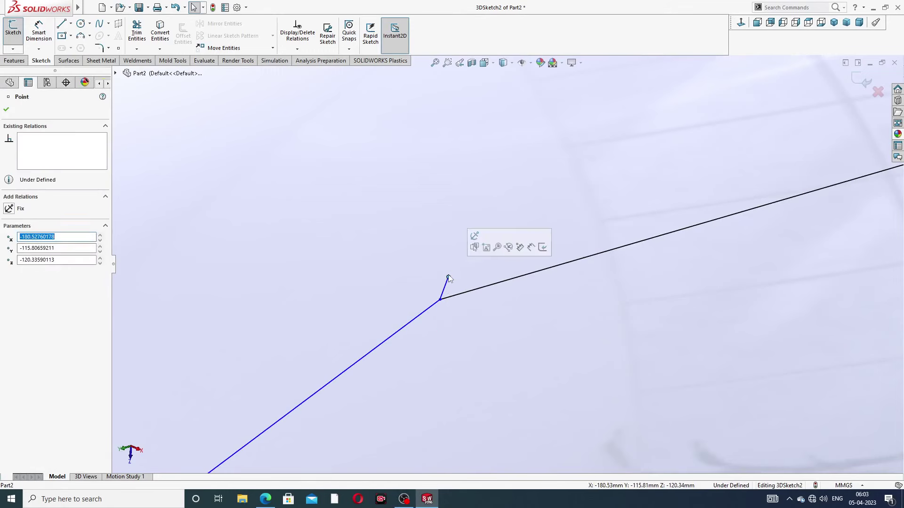
pyautogui.click(449, 282)
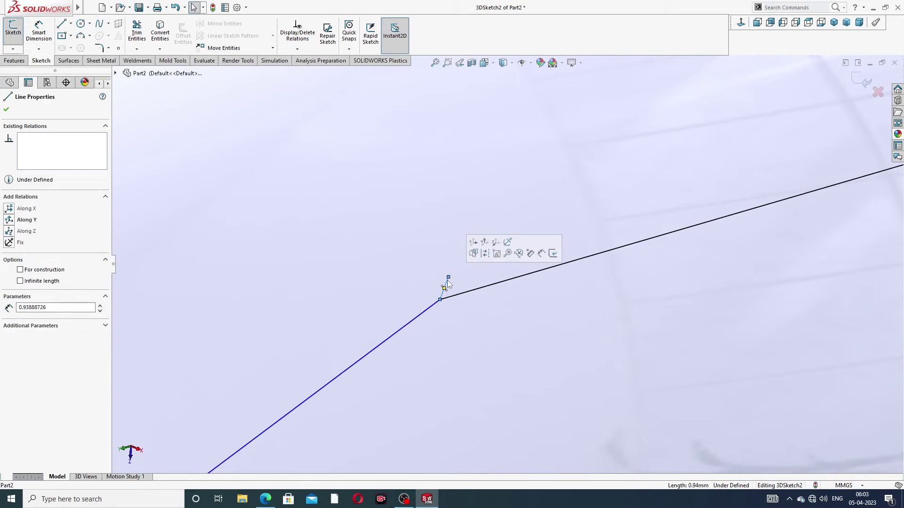
pyautogui.press('Delete')
pyautogui.scroll(3, 575, 238)
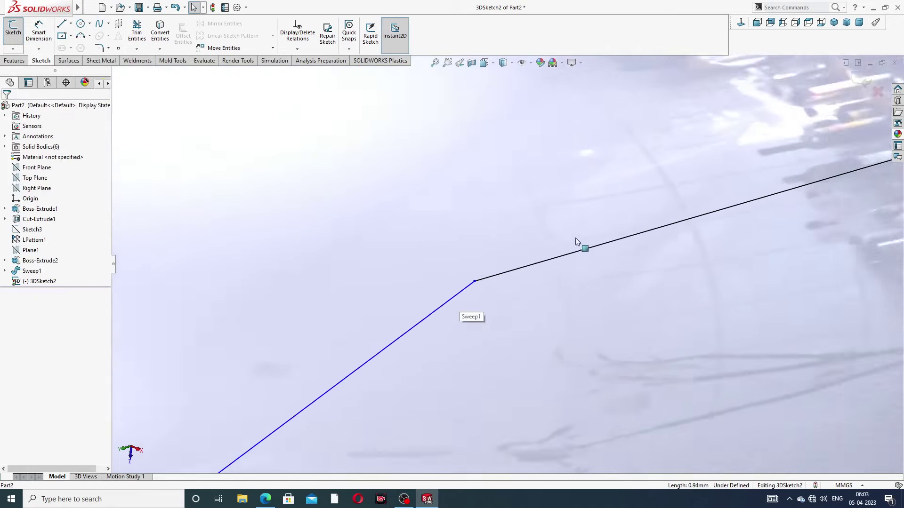
pyautogui.scroll(3, 589, 232)
pyautogui.scroll(3, 589, 231)
pyautogui.scroll(1, 578, 224)
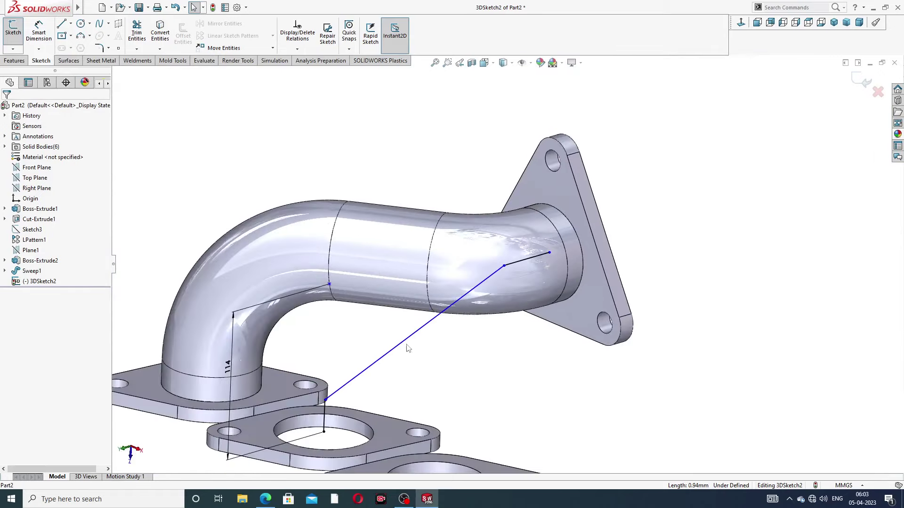
pyautogui.moveTo(408, 349); pyautogui.dragTo(397, 331, button='middle')
pyautogui.scroll(-2, 380, 390)
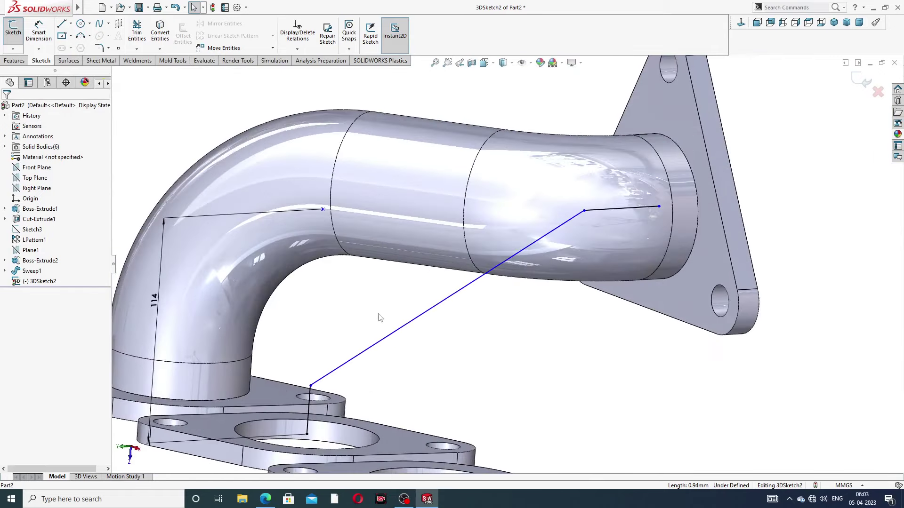
# Dimension the short outlet-end line to 54 mm.
pyautogui.click(38, 36)
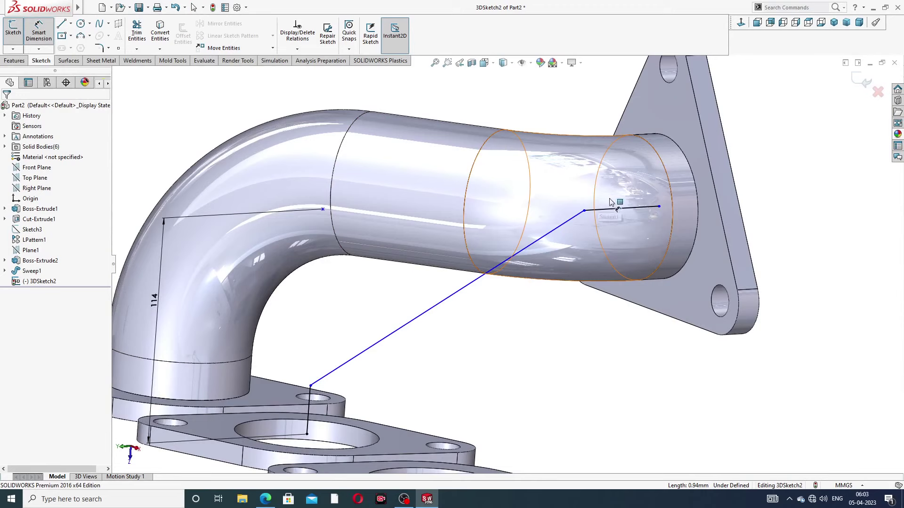
pyautogui.click(622, 209)
pyautogui.click(583, 113)
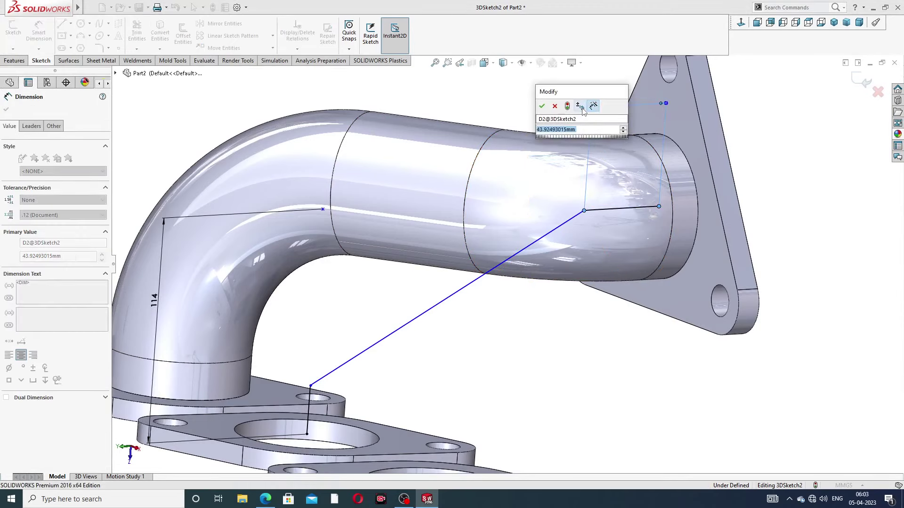
pyautogui.write('54')
pyautogui.press('Return')
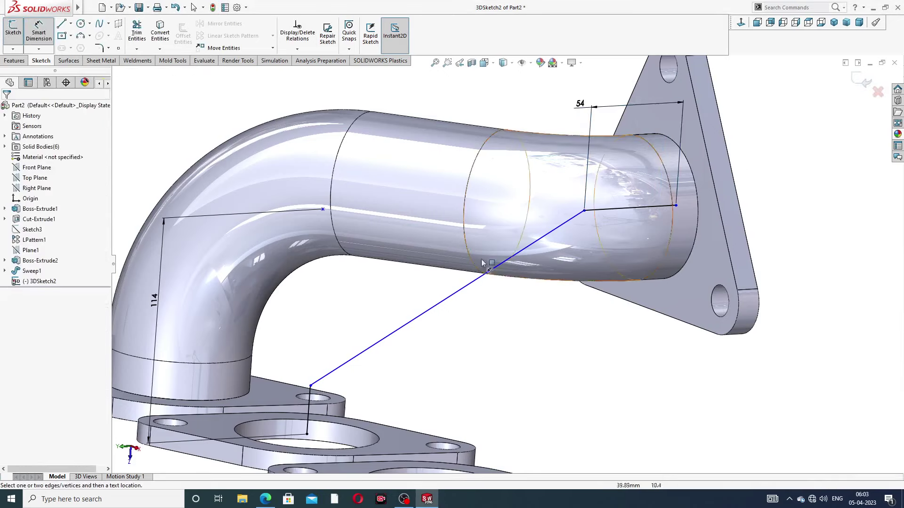
pyautogui.scroll(2, 418, 319)
pyautogui.scroll(-3, 399, 347)
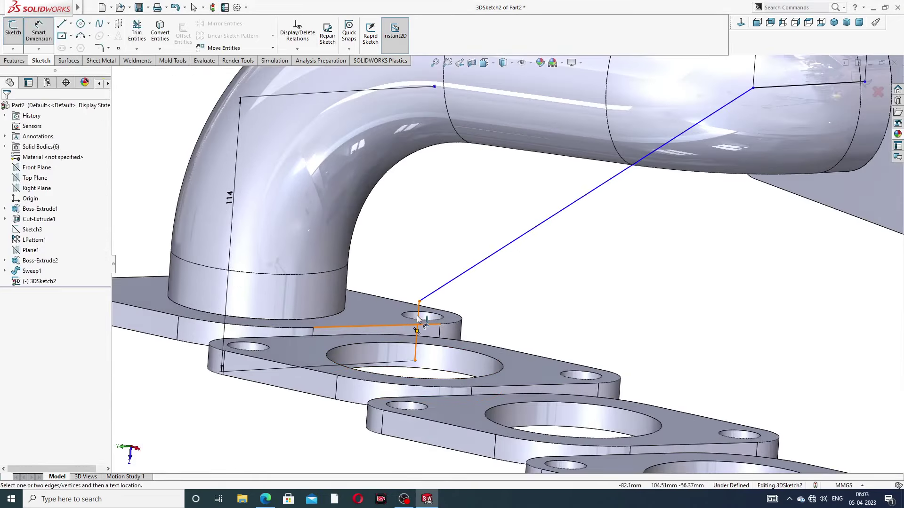
# Dimension the vertical riser above the second flange to 114 mm.
pyautogui.click(417, 329)
pyautogui.click(184, 315)
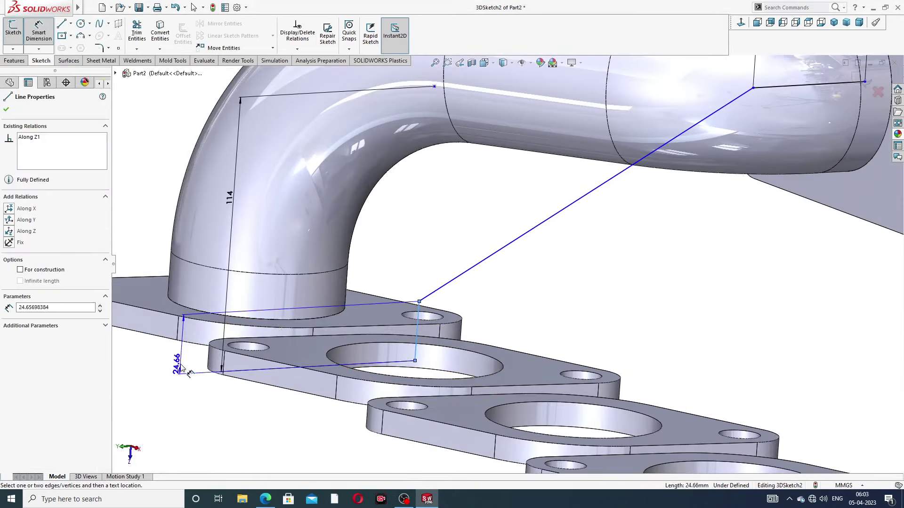
pyautogui.click(182, 366)
pyautogui.write('114')
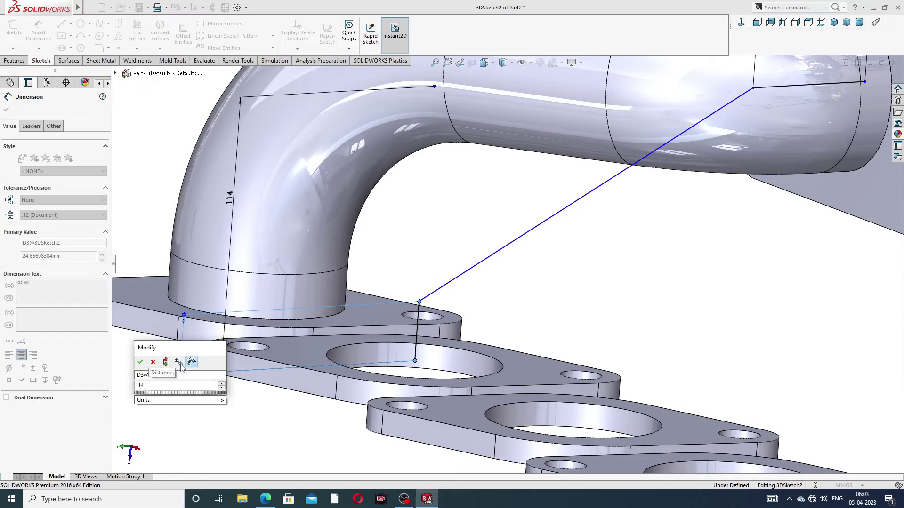
pyautogui.press('Return')
pyautogui.click(599, 280)
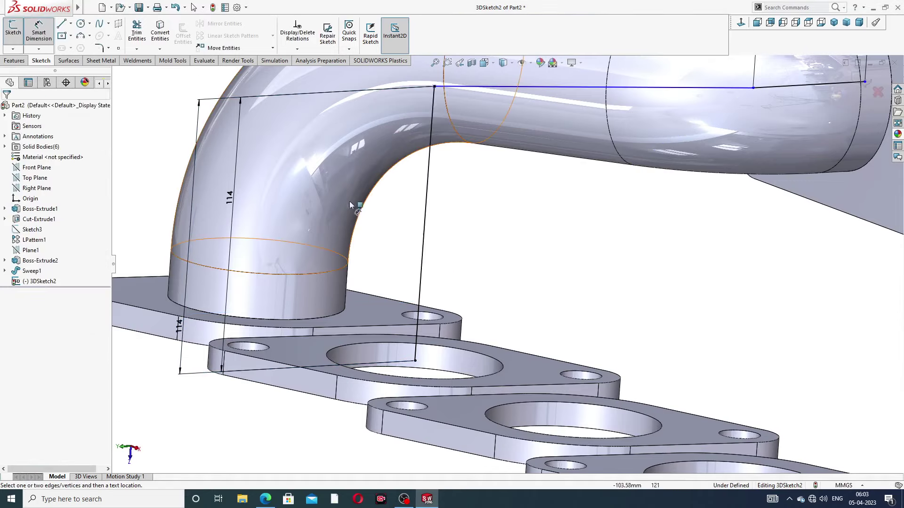
# Move the new riser dimension aside and set it to 106 mm.
pyautogui.press('f')
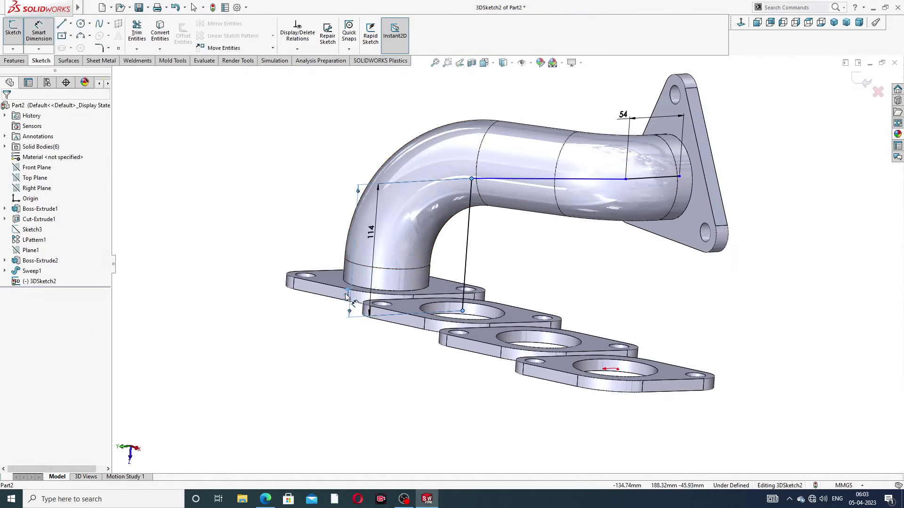
pyautogui.moveTo(346, 297); pyautogui.dragTo(254, 288)
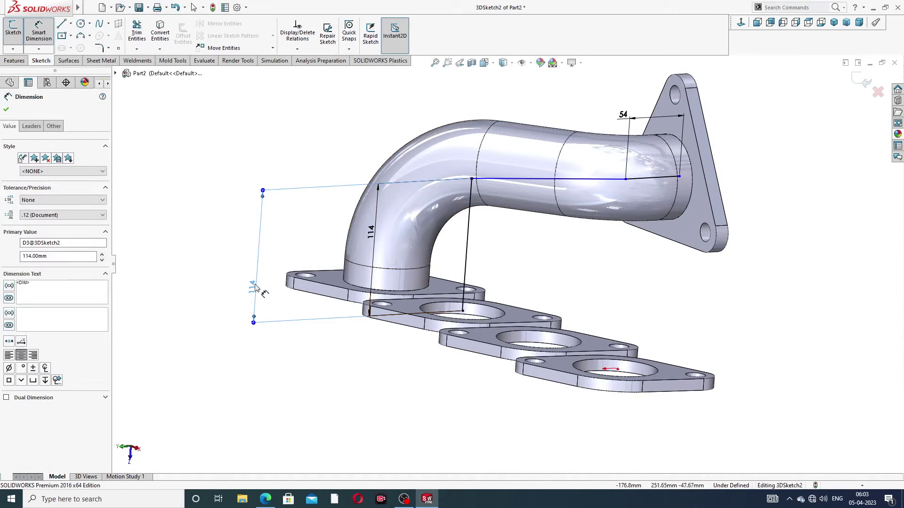
pyautogui.doubleClick(254, 288)
pyautogui.write('106')
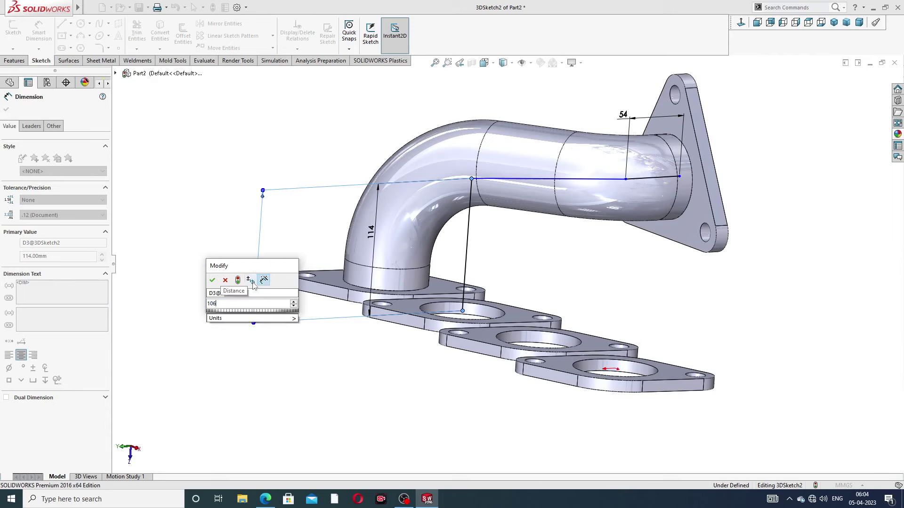
pyautogui.press('Return')
pyautogui.click(609, 262)
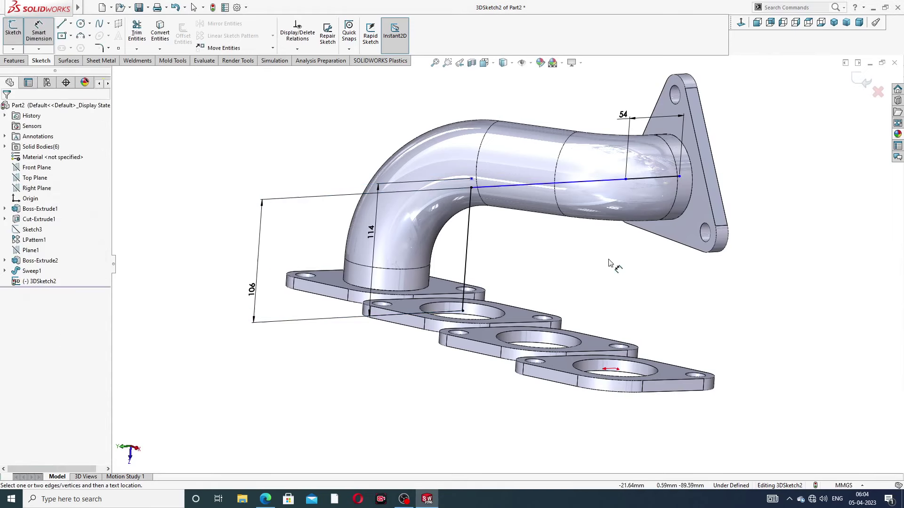
# Repeatedly try to blank the old 114 dimension, dismissing each invalid-number warning.
pyautogui.doubleClick(372, 232)
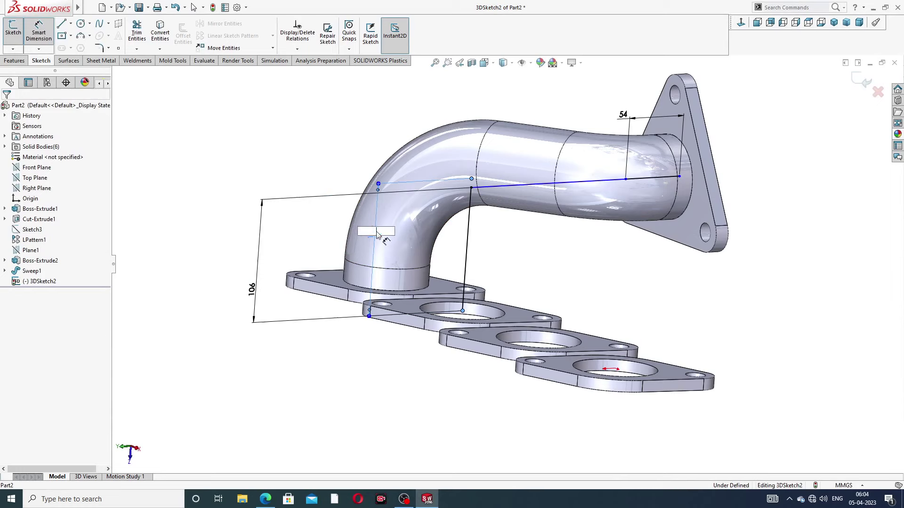
pyautogui.press('Return')
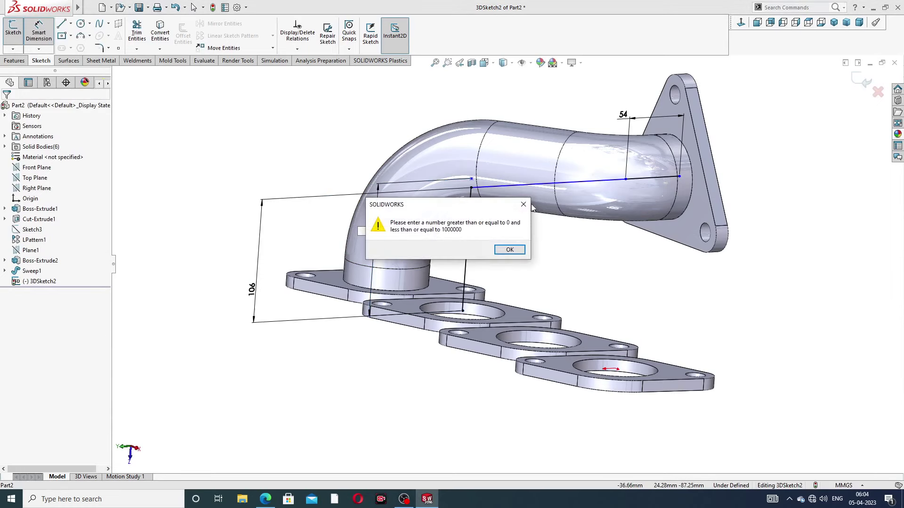
pyautogui.press('Return')
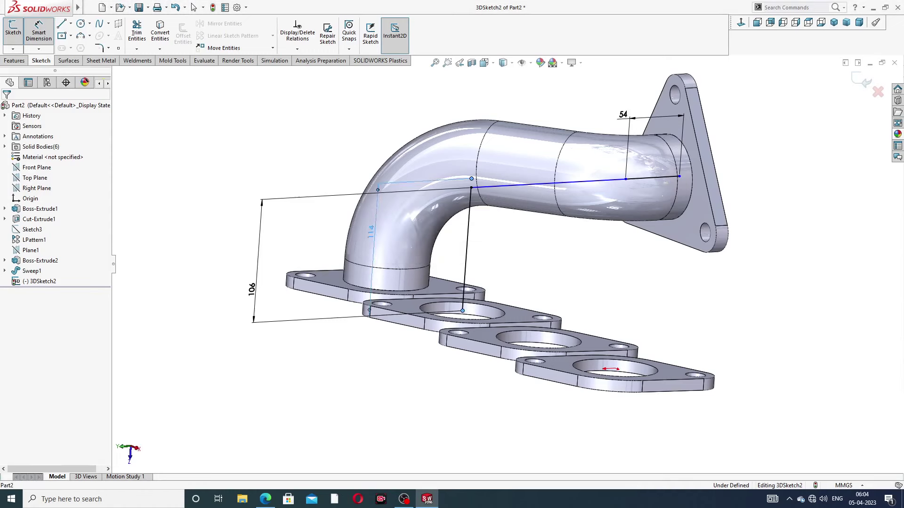
pyautogui.doubleClick(373, 225)
pyautogui.click(567, 254)
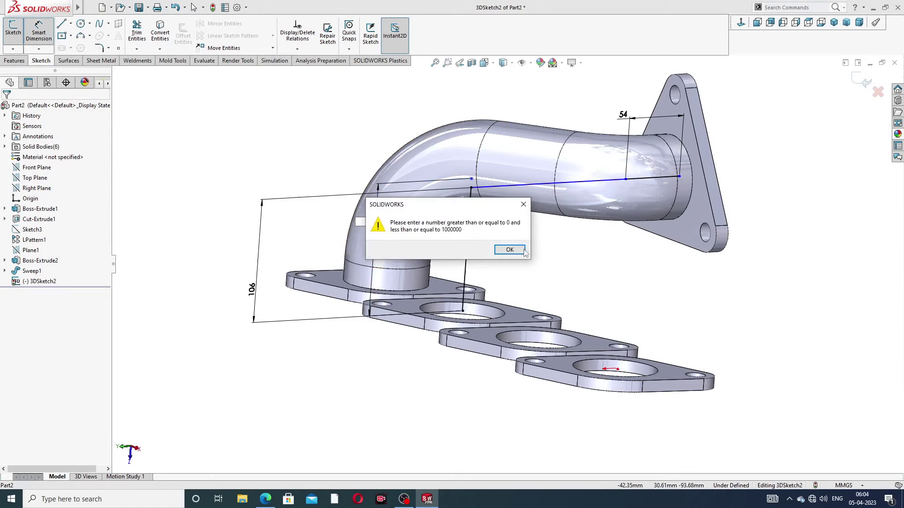
pyautogui.click(512, 252)
pyautogui.rightClick(548, 259)
pyautogui.click(572, 222)
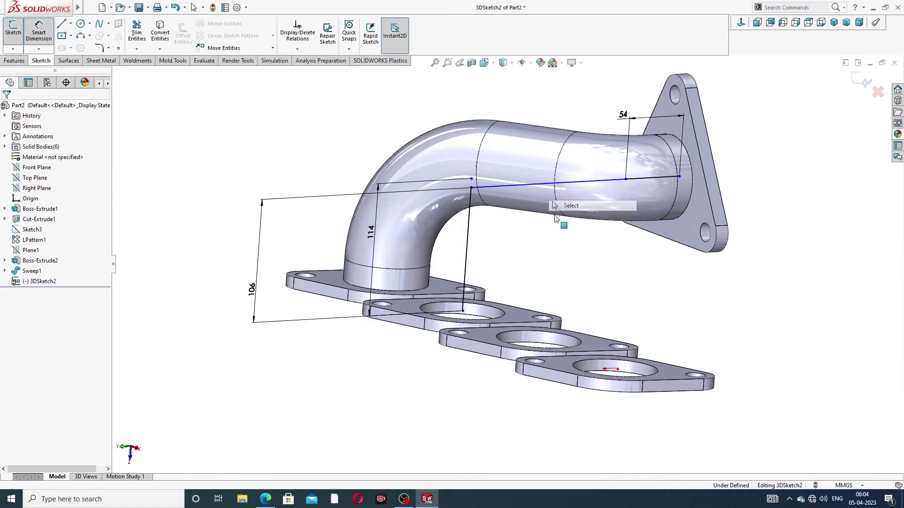
pyautogui.doubleClick(375, 228)
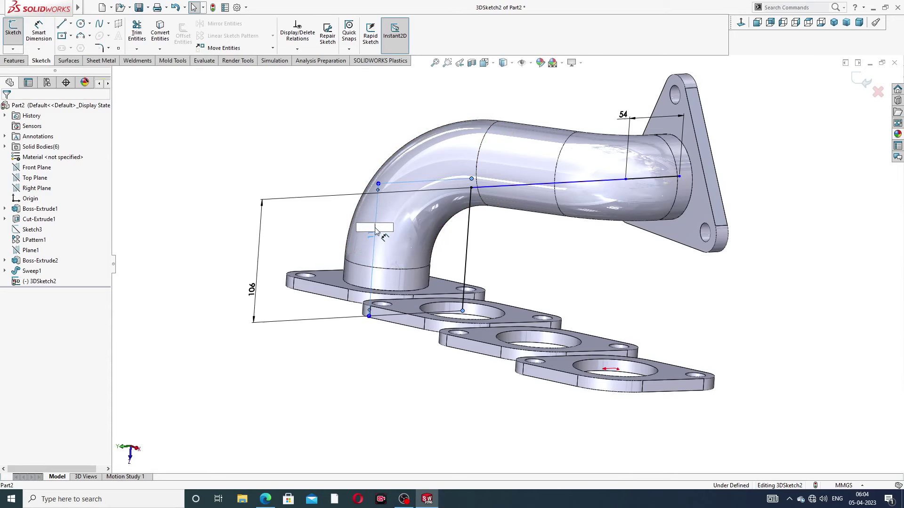
pyautogui.click(535, 246)
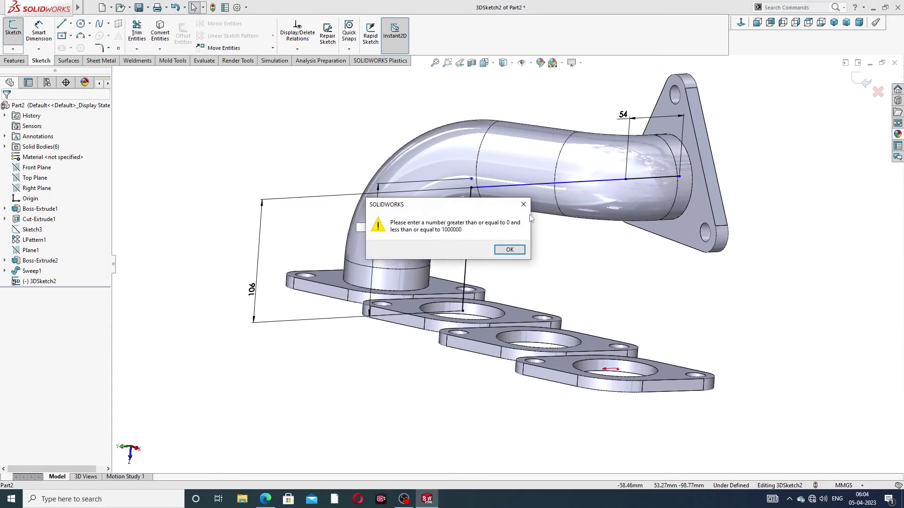
pyautogui.click(523, 204)
pyautogui.scroll(3, 548, 241)
# Delete the 114 height dimension.
pyautogui.moveTo(546, 260); pyautogui.dragTo(494, 210, button='middle')
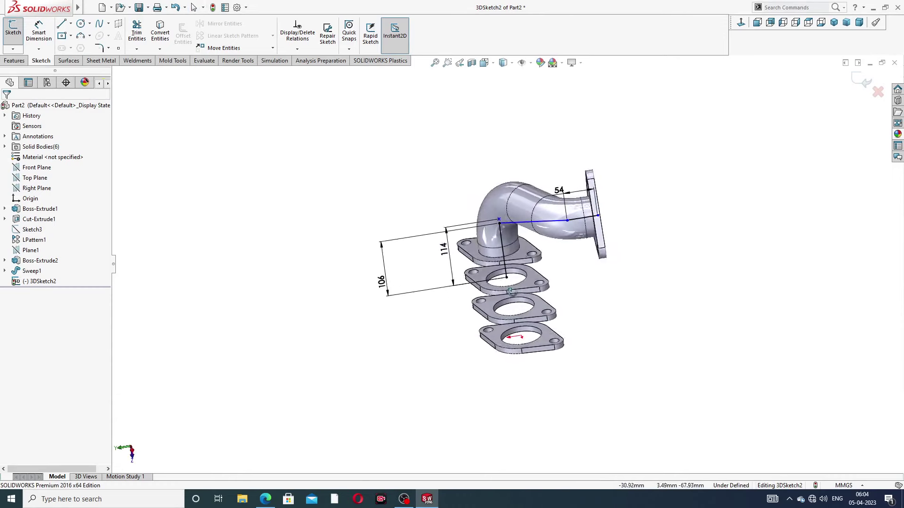
pyautogui.scroll(-3, 460, 232)
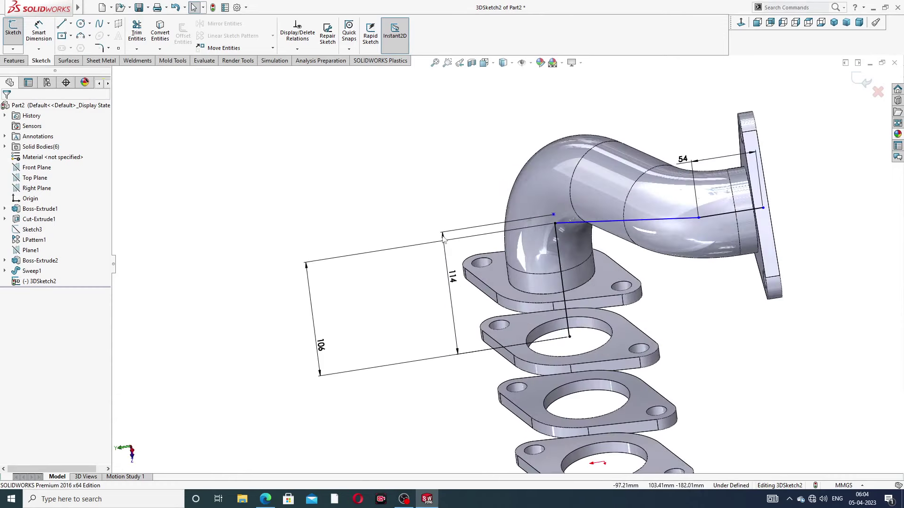
pyautogui.click(443, 238)
pyautogui.press('Delete')
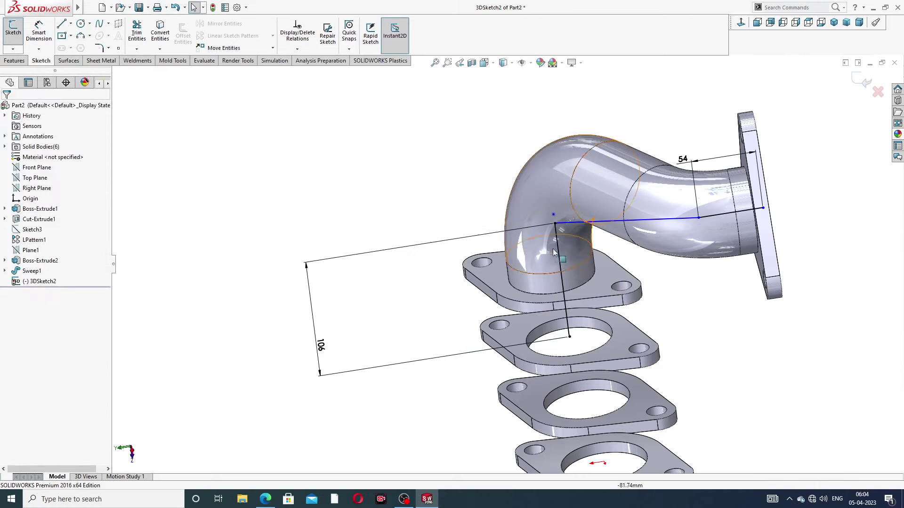
# Reposition the 106 dimension, then undo twice to restore the 114 height.
pyautogui.scroll(-1, 557, 219)
pyautogui.scroll(-1, 546, 226)
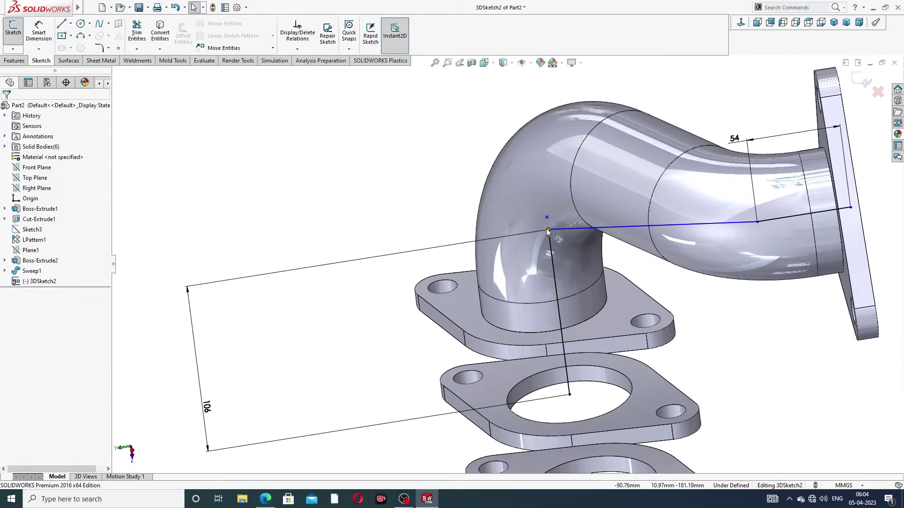
pyautogui.click(546, 228)
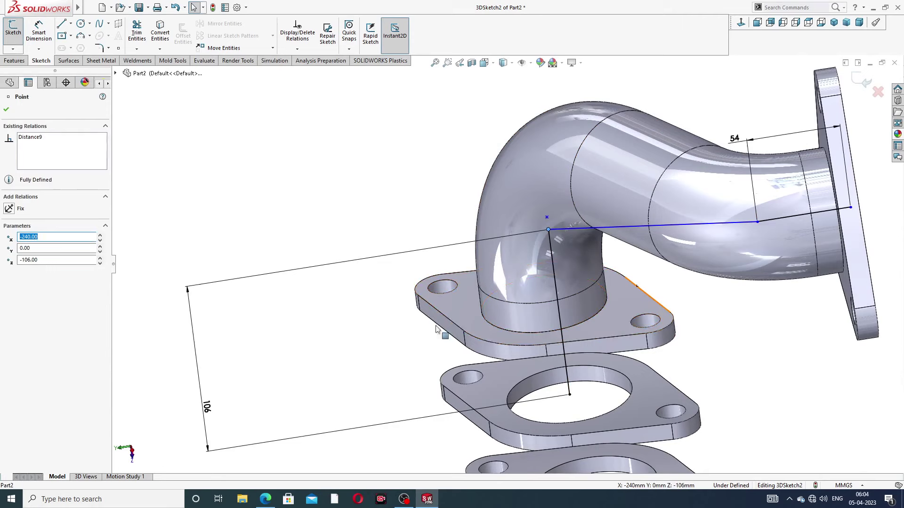
pyautogui.moveTo(205, 407); pyautogui.dragTo(318, 365)
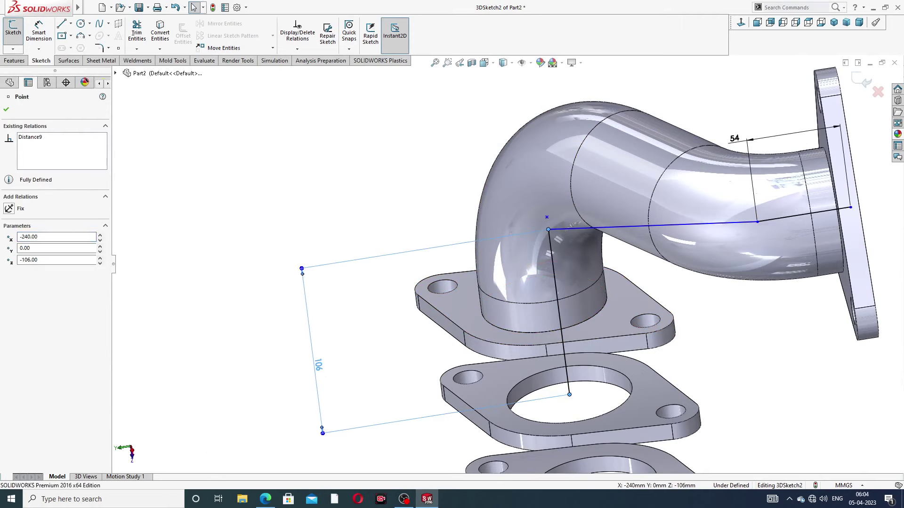
pyautogui.hotkey('ctrl', 'z')
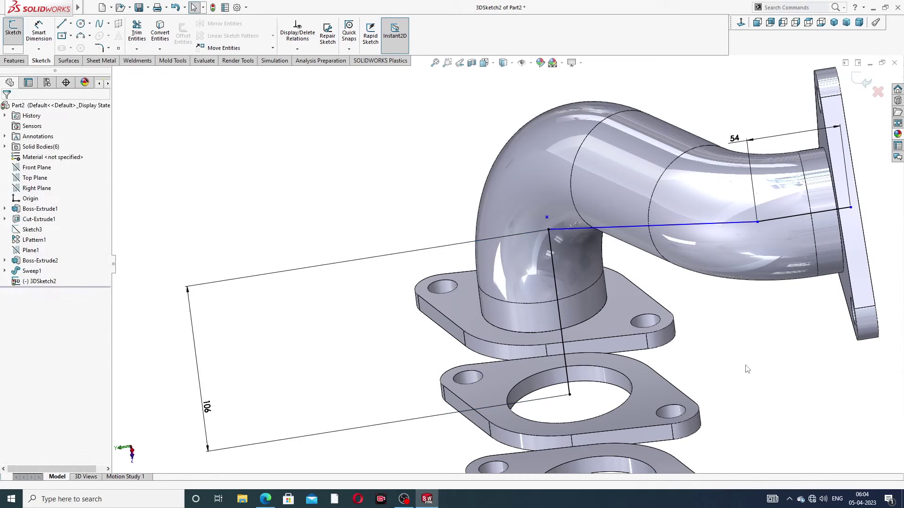
pyautogui.hotkey('ctrl', 'z')
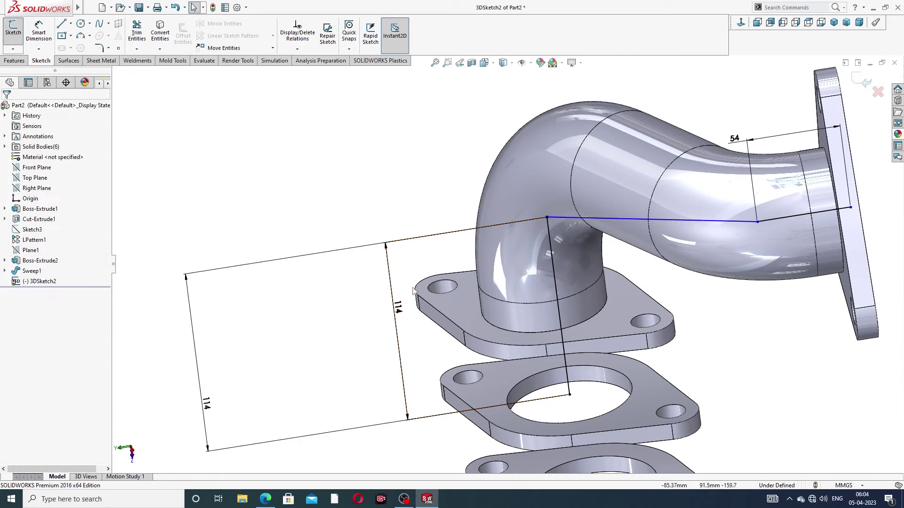
# Delete the inner and outer 114 dimensions and drop the path's corner point onto the flange.
pyautogui.click(386, 250)
pyautogui.press('Delete')
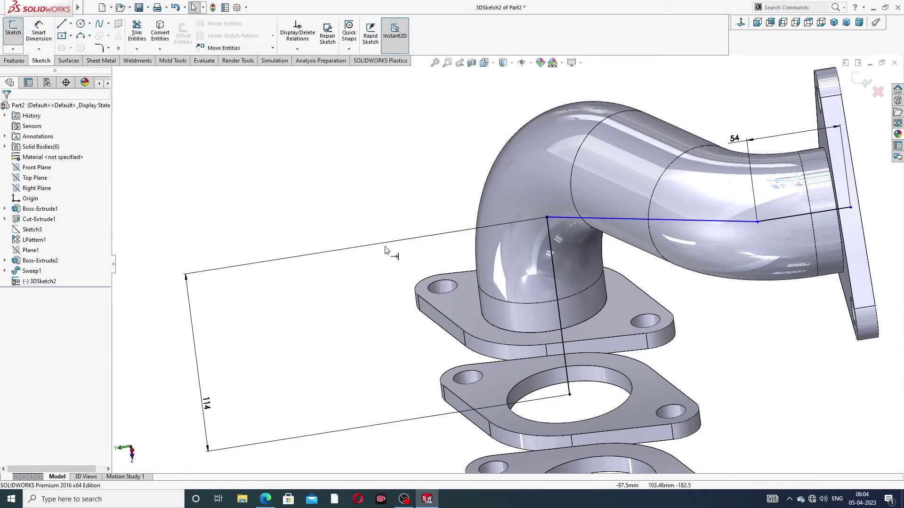
pyautogui.click(337, 251)
pyautogui.press('Delete')
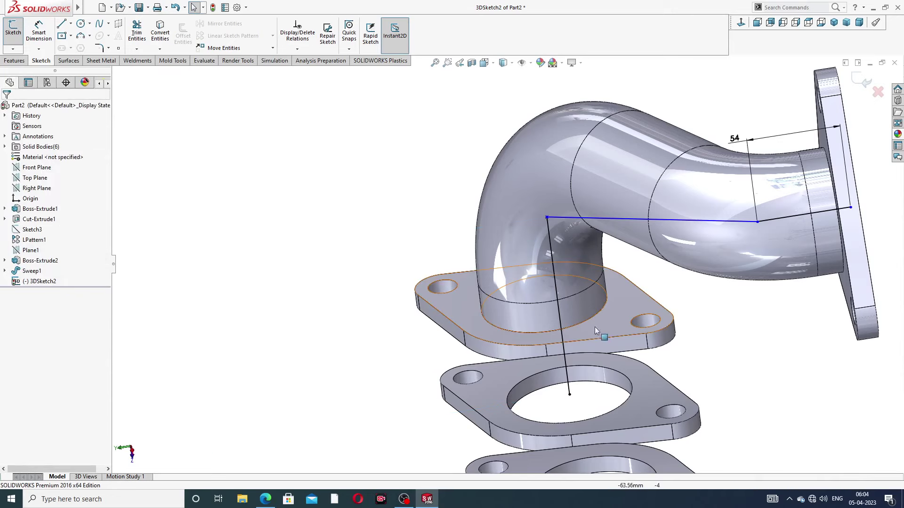
pyautogui.moveTo(547, 217); pyautogui.dragTo(563, 283)
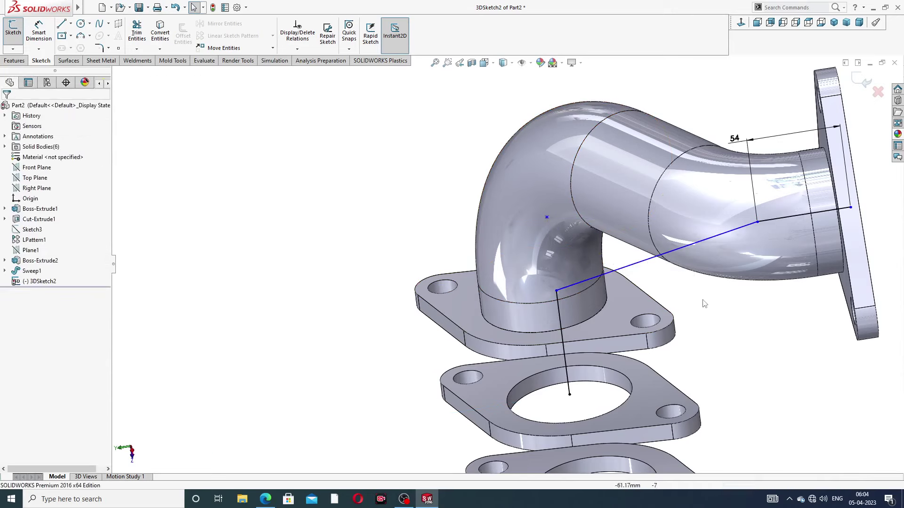
pyautogui.press('Escape')
# Dimension the vertical leg of the 3D path to 106 mm.
pyautogui.press('z')
pyautogui.click(39, 33)
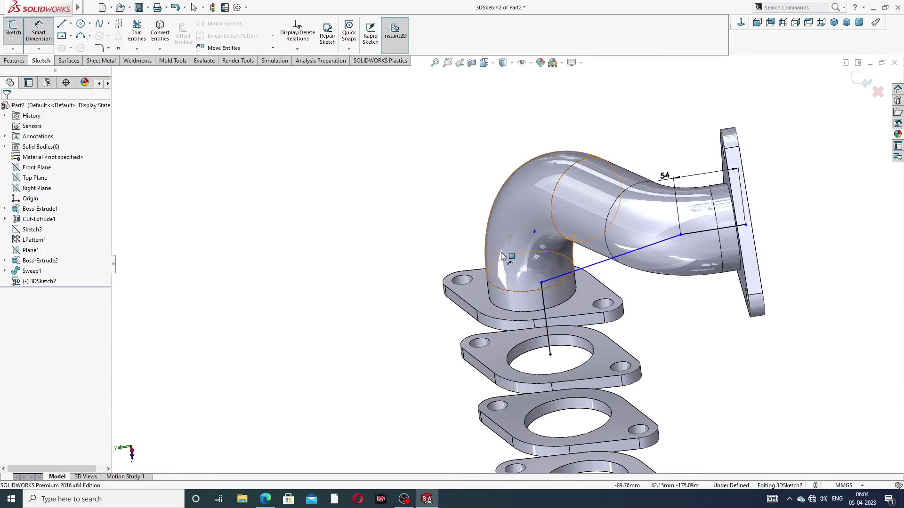
pyautogui.click(545, 317)
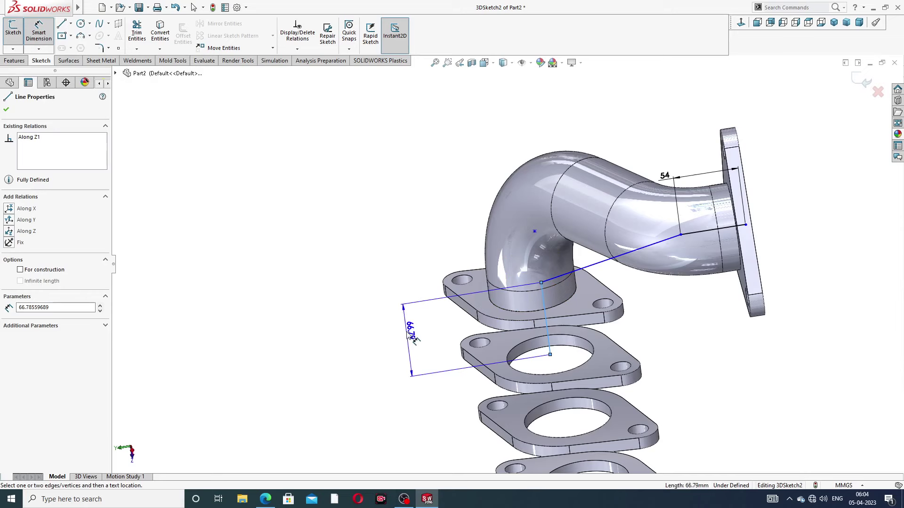
pyautogui.click(408, 335)
pyautogui.write('10')
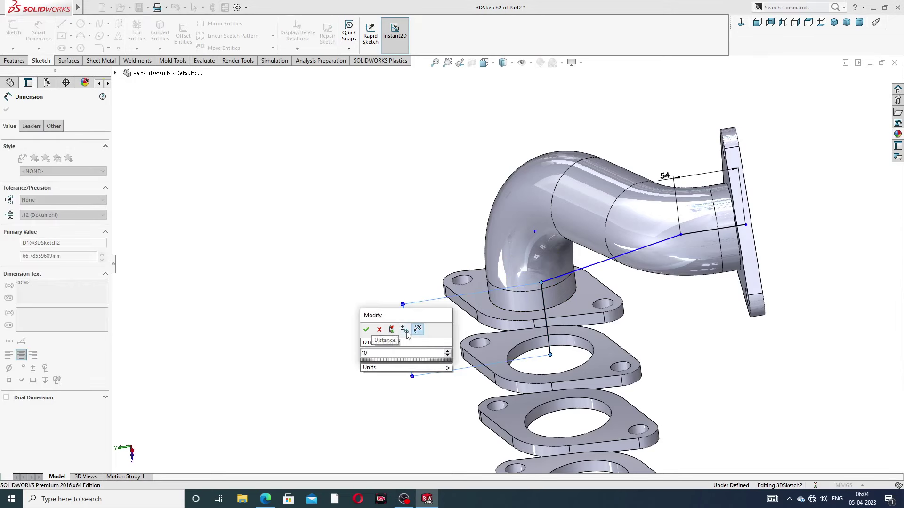
pyautogui.write('6')
pyautogui.press('Return')
# Slide the outlet endpoint slightly back along the tube.
pyautogui.scroll(2, 687, 290)
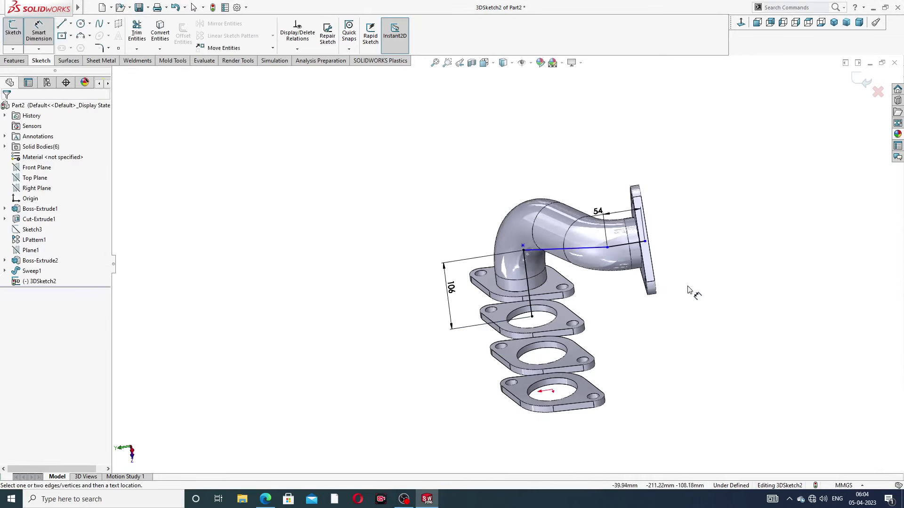
pyautogui.moveTo(668, 250)
pyautogui.mouseDown(button='middle')
pyautogui.moveTo(698, 186)
pyautogui.moveTo(686, 182)
pyautogui.mouseUp(button='middle')
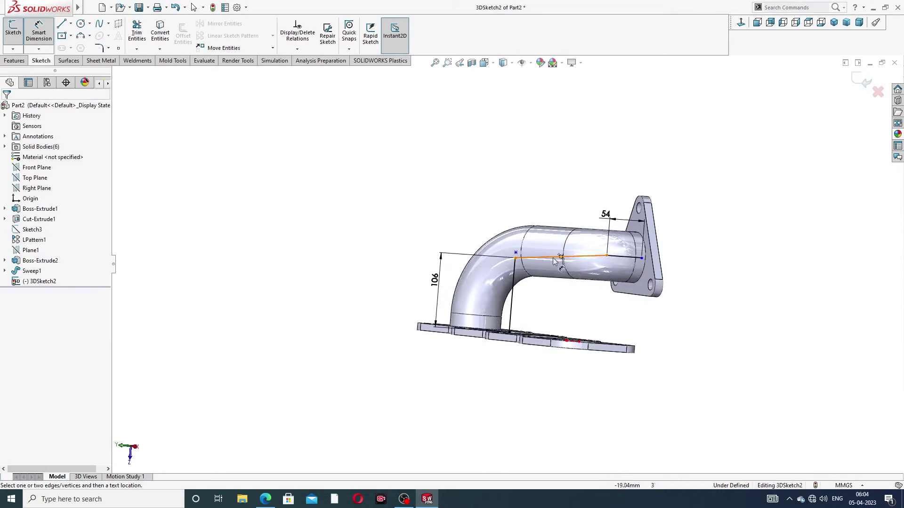
pyautogui.scroll(-2, 532, 275)
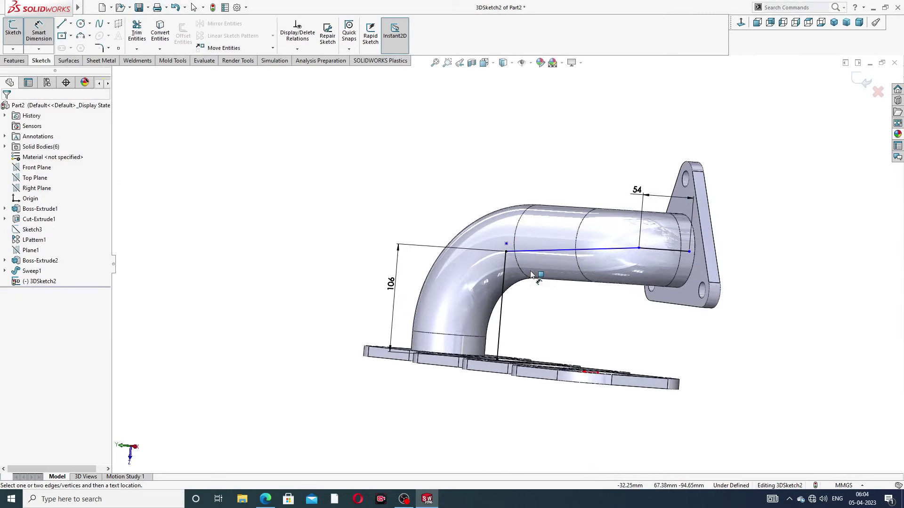
pyautogui.rightClick(756, 165)
pyautogui.click(790, 193)
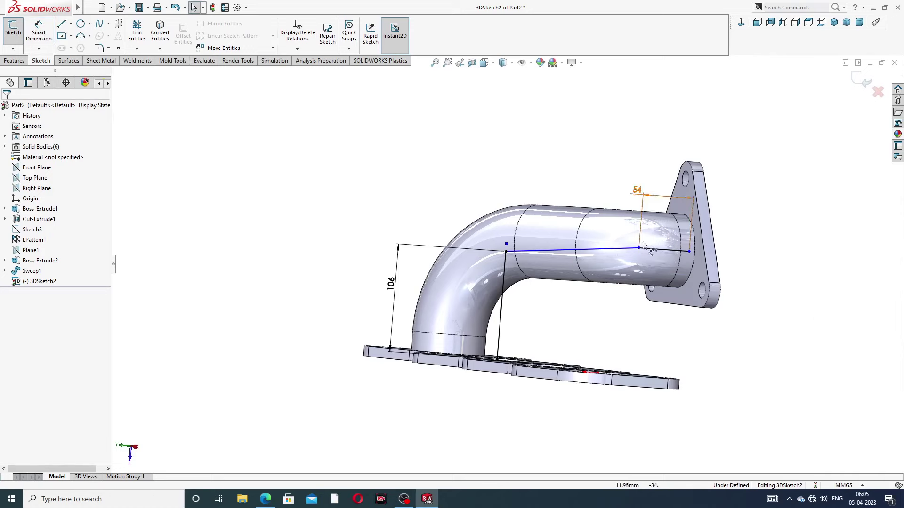
pyautogui.scroll(-3, 687, 295)
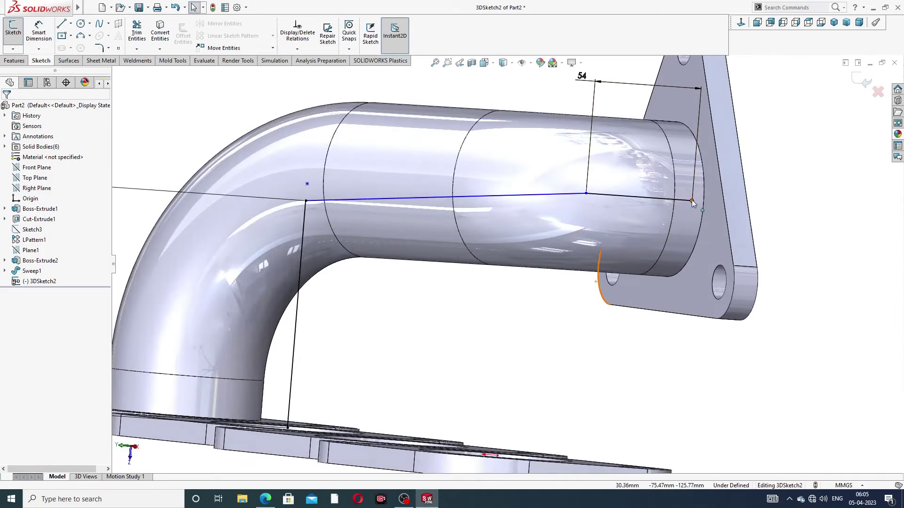
pyautogui.moveTo(692, 202); pyautogui.dragTo(673, 199)
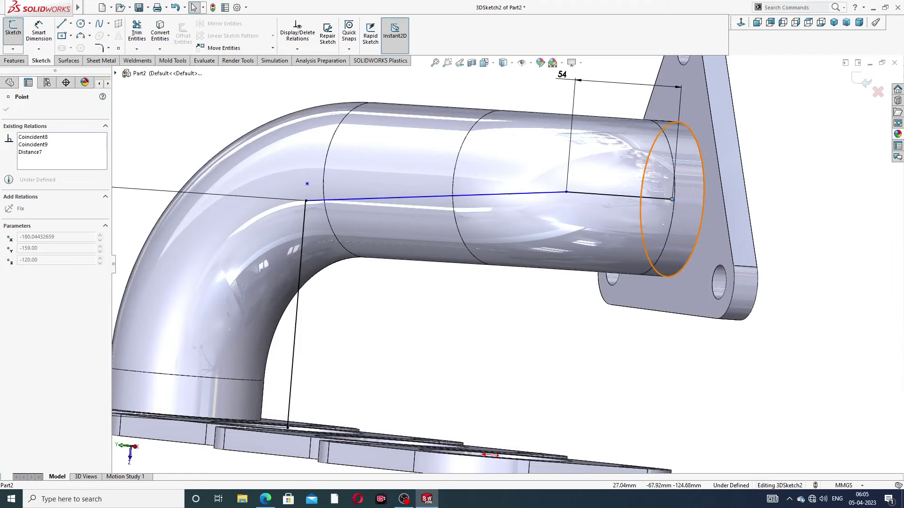
pyautogui.press('Escape')
# Start a sketch fillet for rounding the path's corners.
pyautogui.scroll(5, 370, 309)
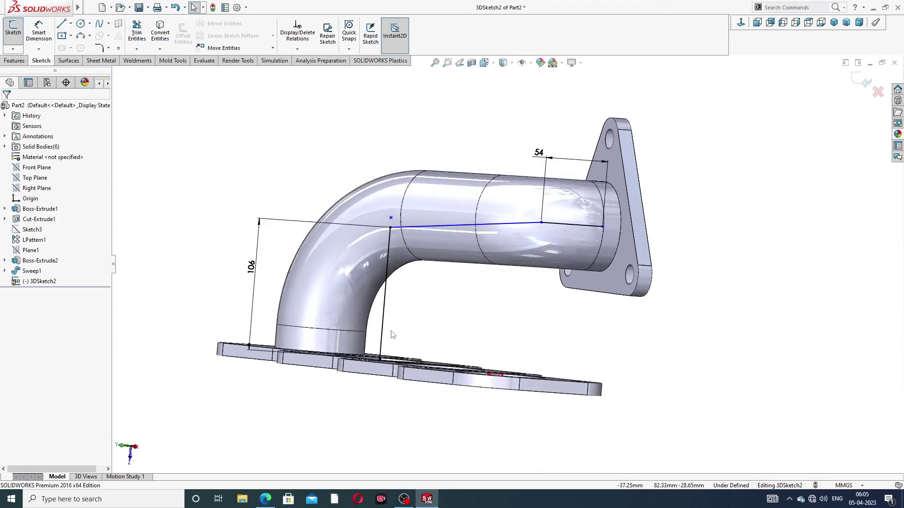
pyautogui.moveTo(395, 337); pyautogui.dragTo(394, 340, button='middle')
pyautogui.click(388, 332)
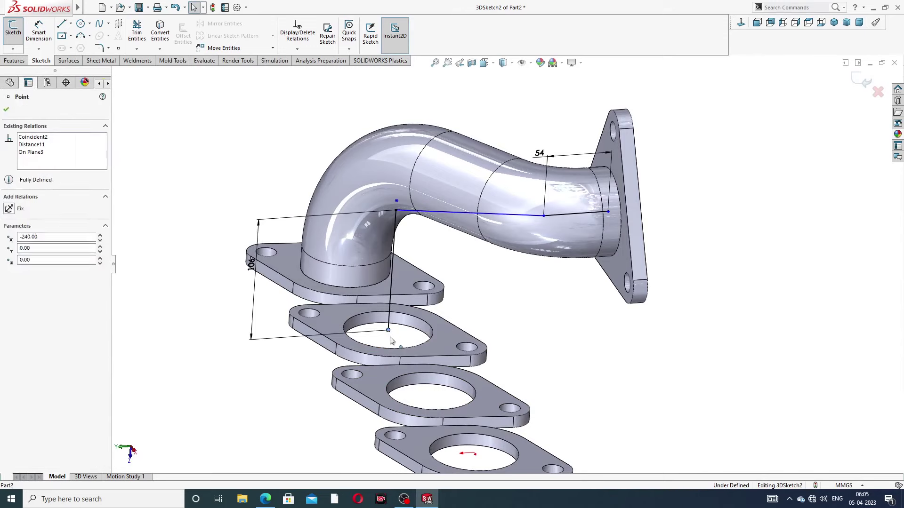
pyautogui.click(523, 314)
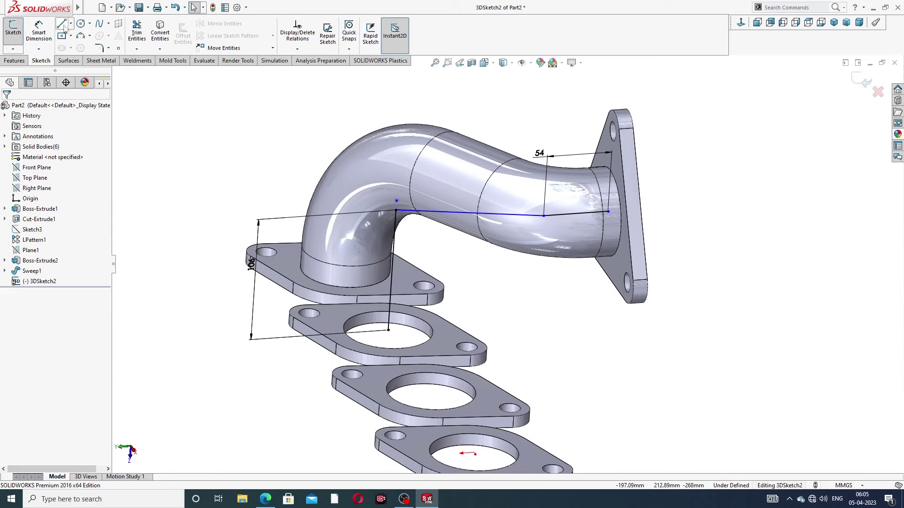
pyautogui.click(98, 47)
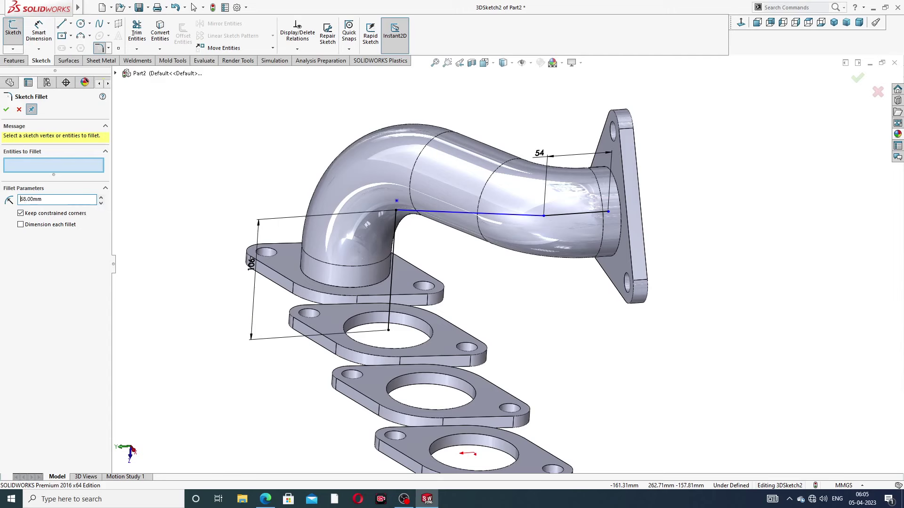
# Round both path corners with 98 mm sketch fillets.
pyautogui.click(543, 215)
pyautogui.click(7, 110)
pyautogui.write('98')
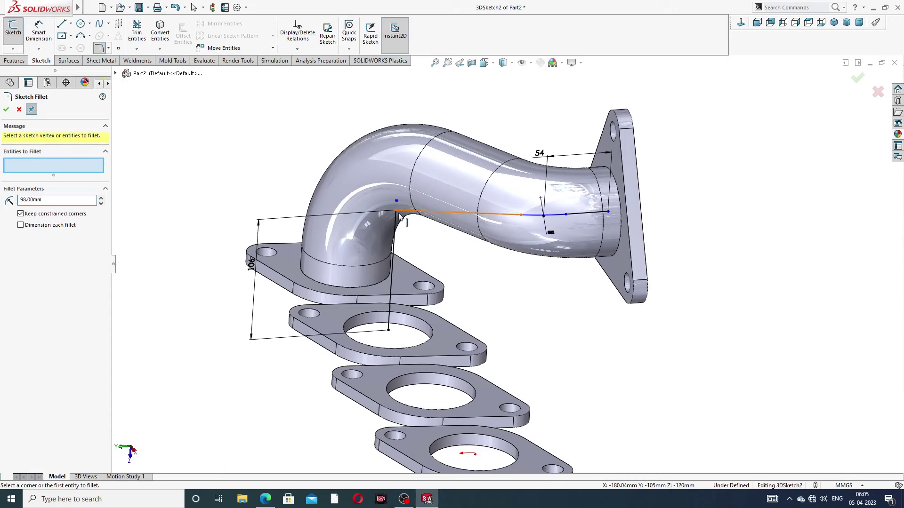
pyautogui.click(397, 212)
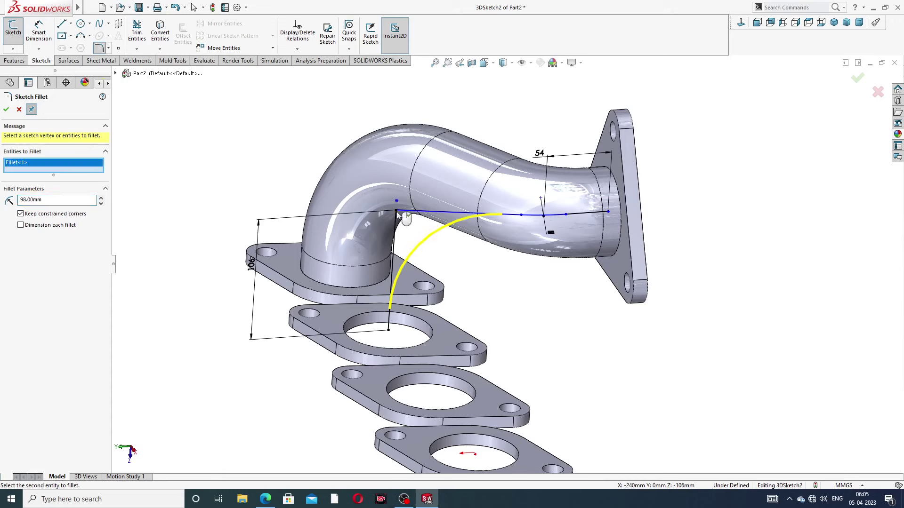
pyautogui.click(7, 111)
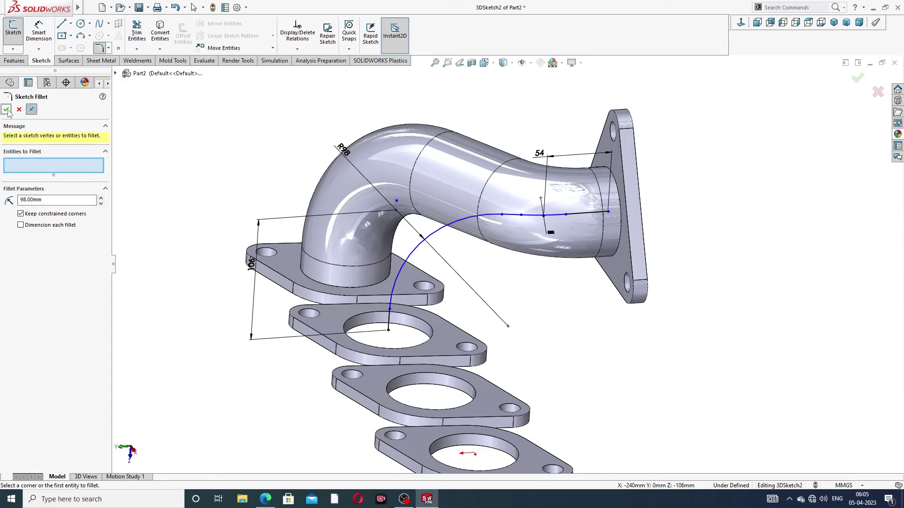
pyautogui.click(7, 111)
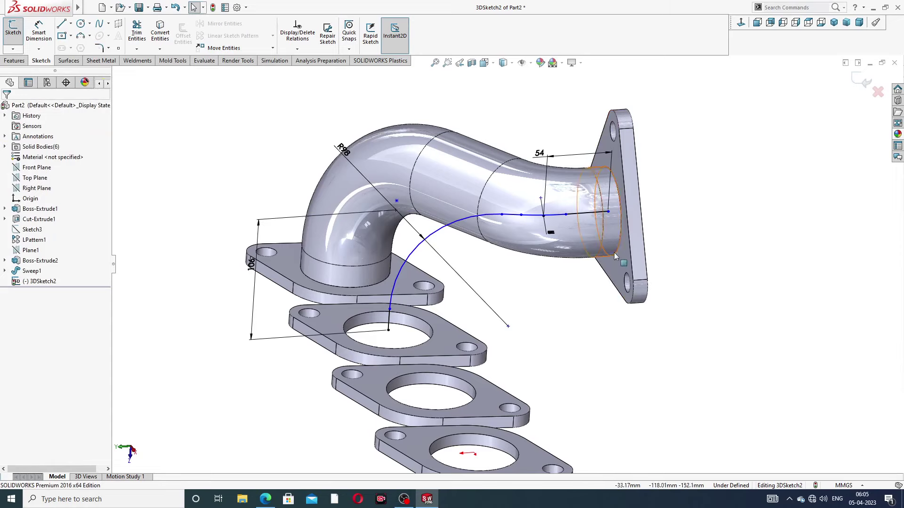
# Extend the outlet endpoint to the tube end and close 3DSketch2.
pyautogui.scroll(-4, 614, 252)
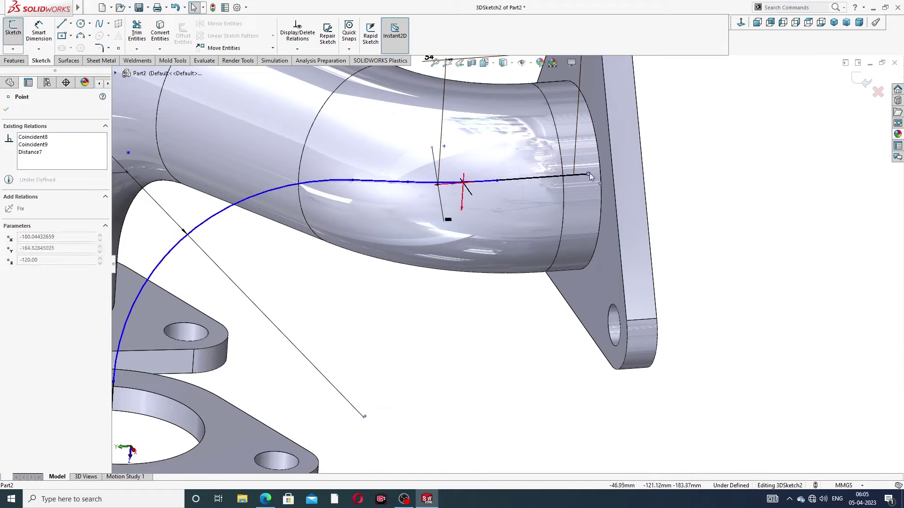
pyautogui.moveTo(575, 178)
pyautogui.mouseDown()
pyautogui.moveTo(604, 175)
pyautogui.moveTo(576, 174)
pyautogui.mouseUp()
pyautogui.click(683, 193)
pyautogui.scroll(3, 518, 226)
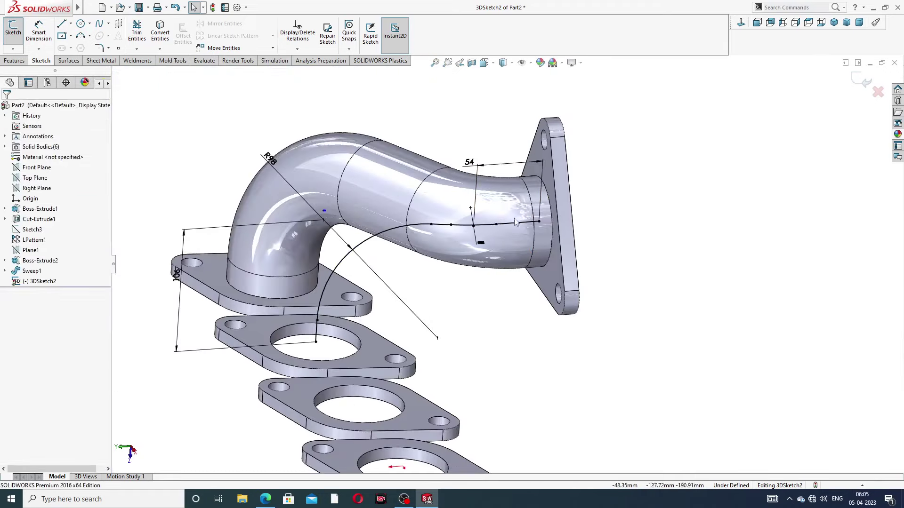
pyautogui.moveTo(470, 245); pyautogui.dragTo(528, 233, button='middle')
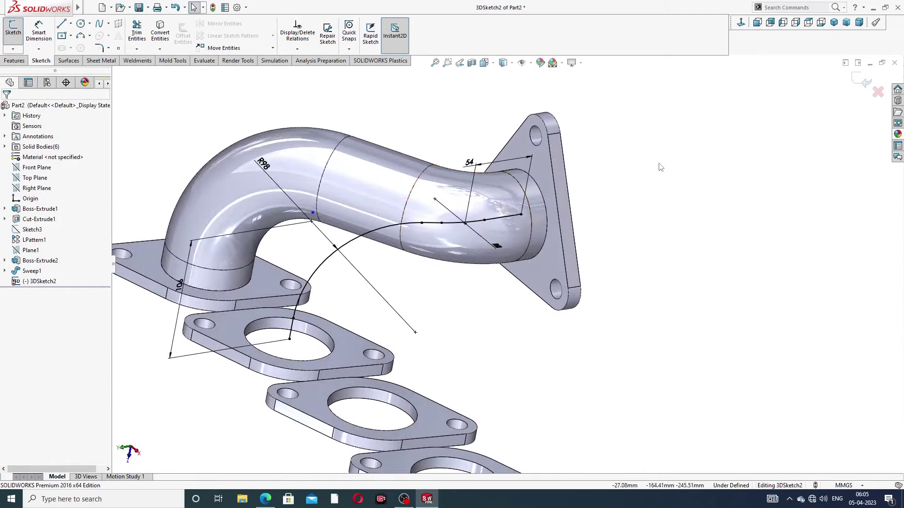
pyautogui.scroll(3, 606, 238)
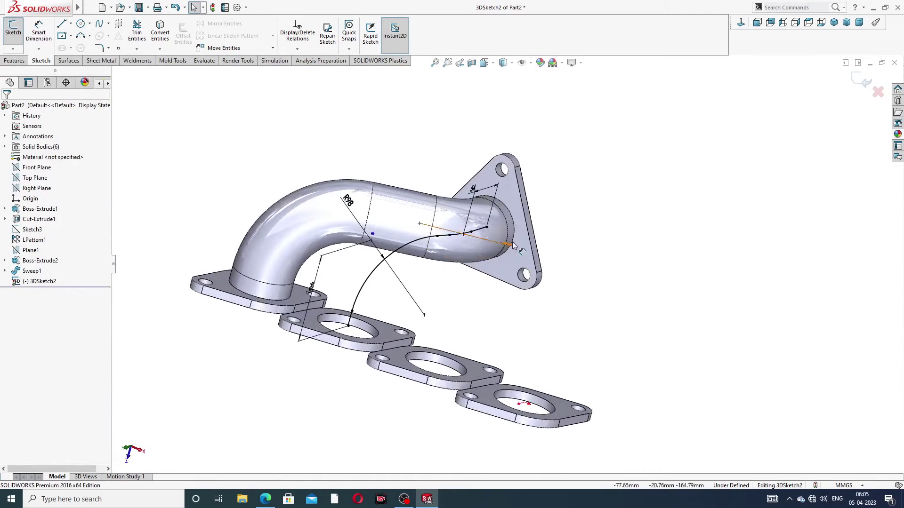
pyautogui.scroll(-3, 515, 237)
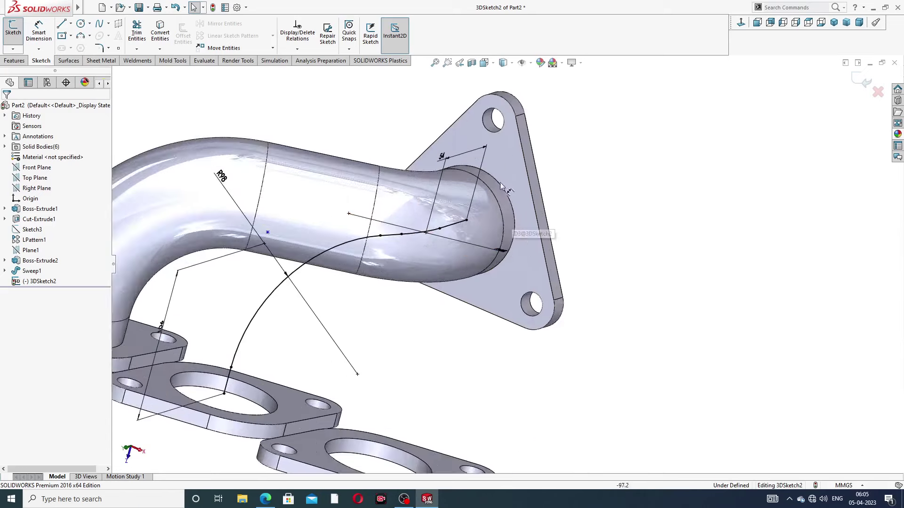
pyautogui.click(864, 81)
pyautogui.scroll(-2, 550, 221)
pyautogui.scroll(-1, 495, 205)
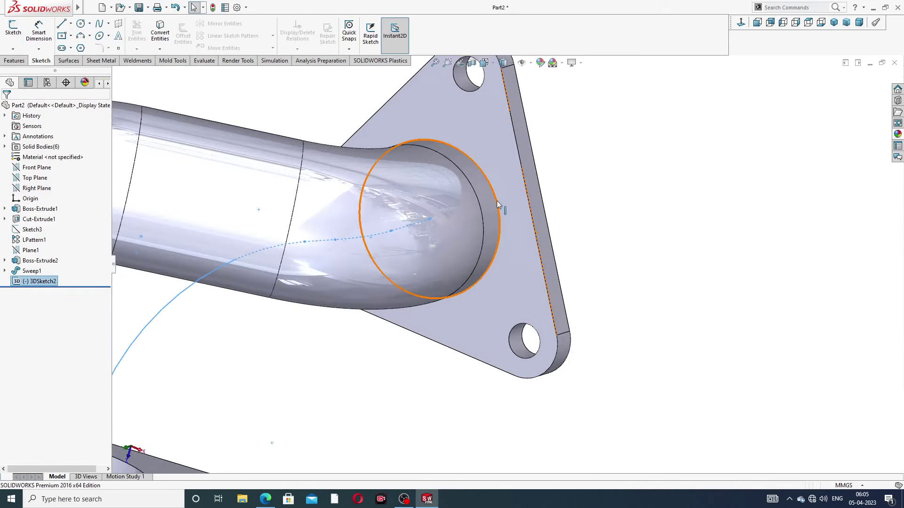
# Sketch on the triangular flange face, converting the pipe's end edge into a 72 mm circle (Sketch7).
pyautogui.click(504, 198)
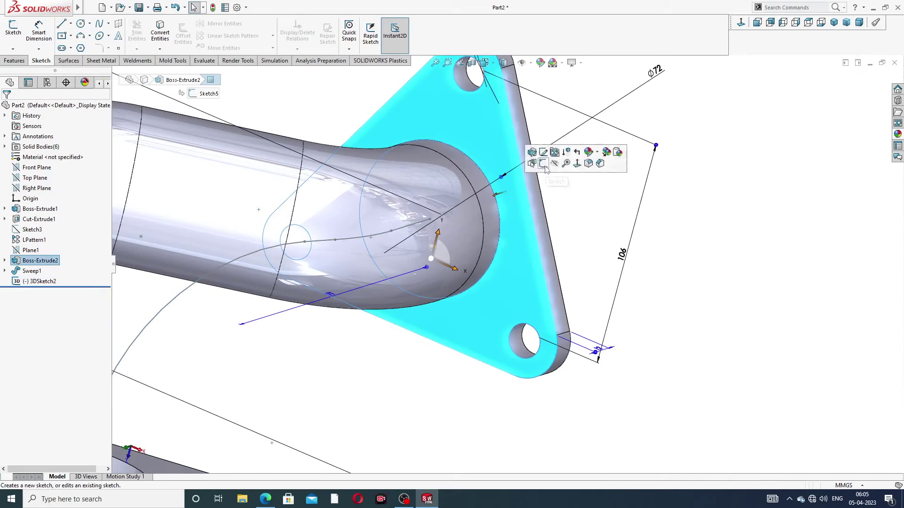
pyautogui.click(531, 164)
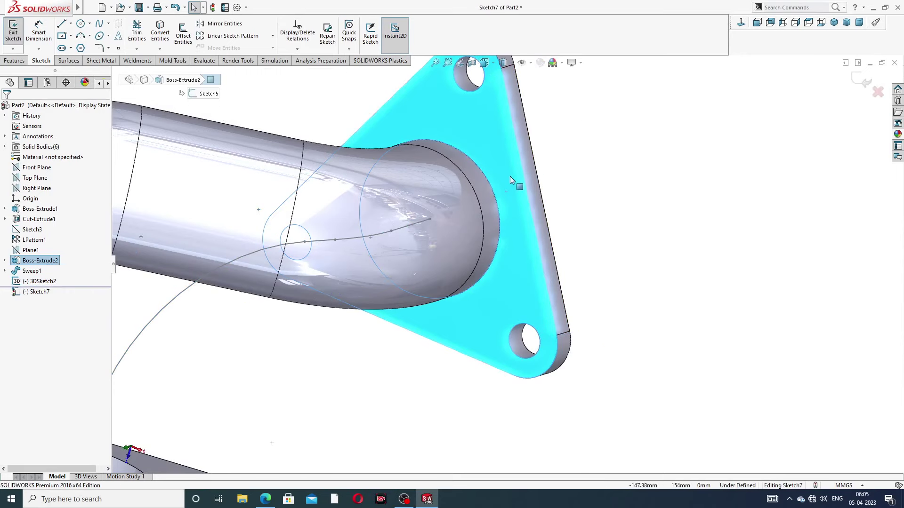
pyautogui.click(490, 185)
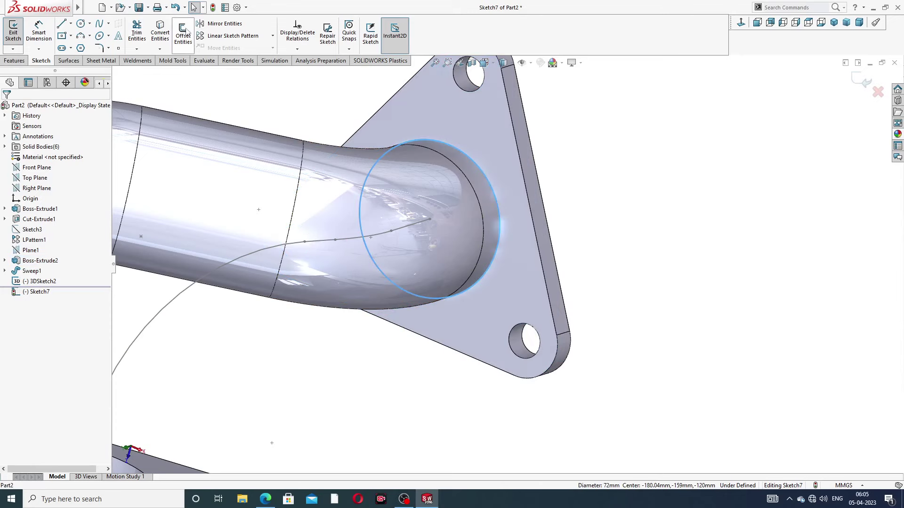
pyautogui.click(167, 37)
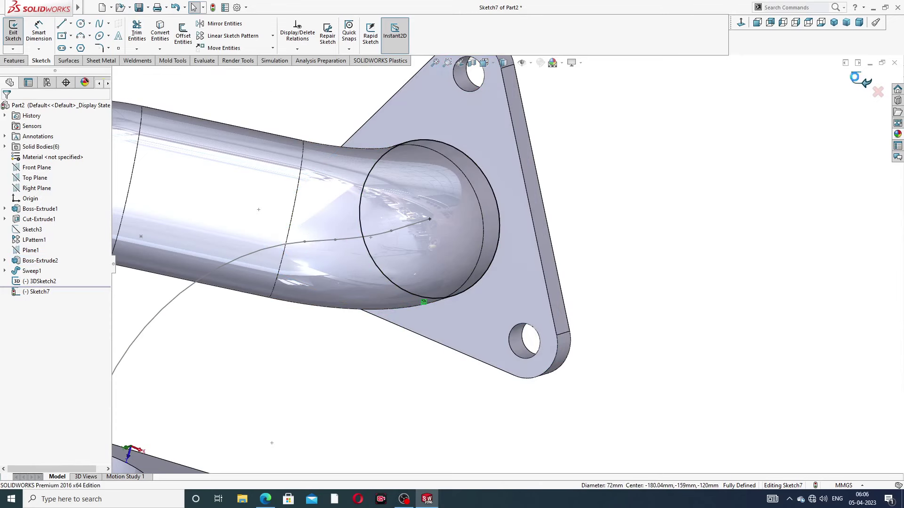
pyautogui.click(13, 30)
pyautogui.scroll(5, 454, 202)
pyautogui.scroll(2, 454, 202)
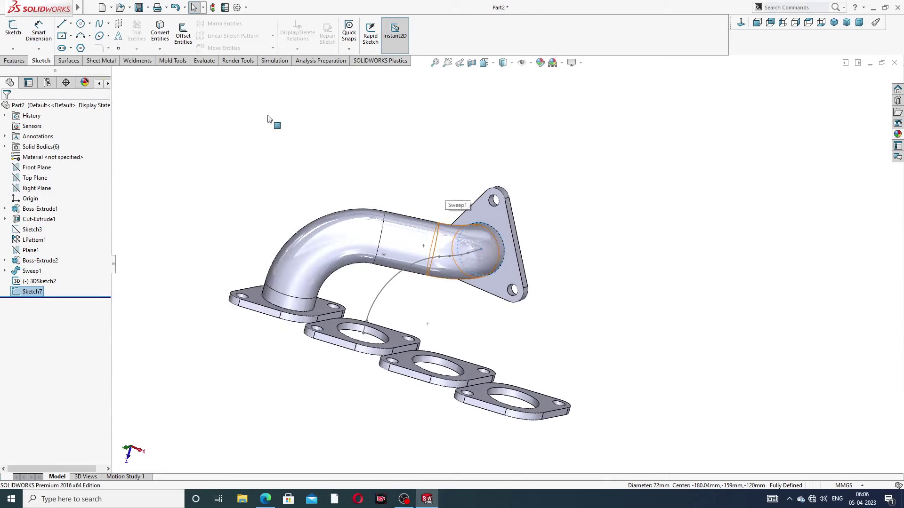
pyautogui.click(14, 61)
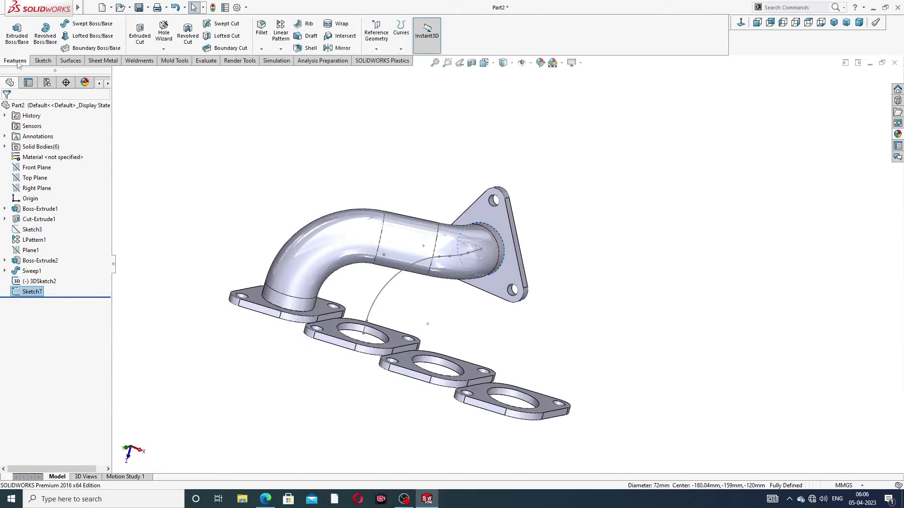
# Sweep Sketch7's circle along 3DSketch2 to create the second runner, Sweep2.
pyautogui.click(101, 27)
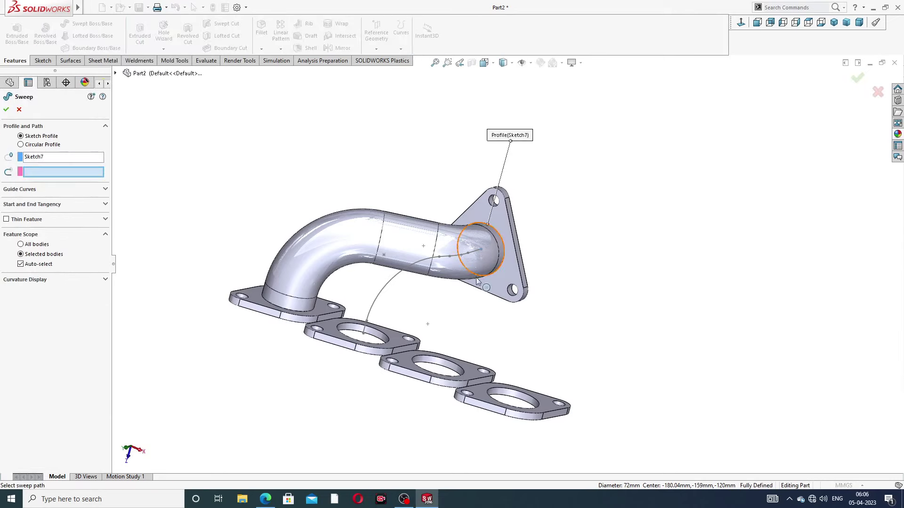
pyautogui.moveTo(478, 282); pyautogui.dragTo(416, 280, button='middle')
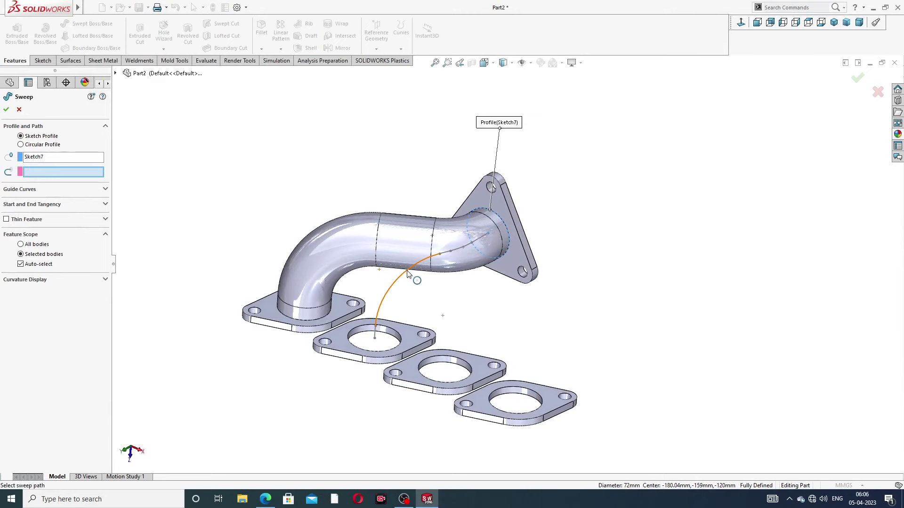
pyautogui.click(407, 275)
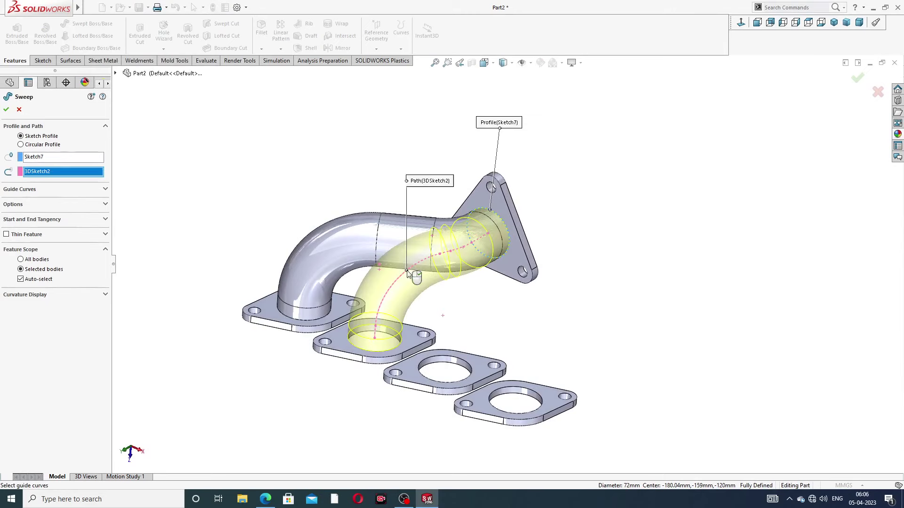
pyautogui.click(6, 110)
pyautogui.moveTo(585, 222)
pyautogui.mouseDown(button='middle')
pyautogui.moveTo(563, 207)
pyautogui.moveTo(599, 244)
pyautogui.moveTo(450, 241)
pyautogui.moveTo(466, 257)
pyautogui.moveTo(420, 199)
pyautogui.mouseUp(button='middle')
pyautogui.click(600, 245)
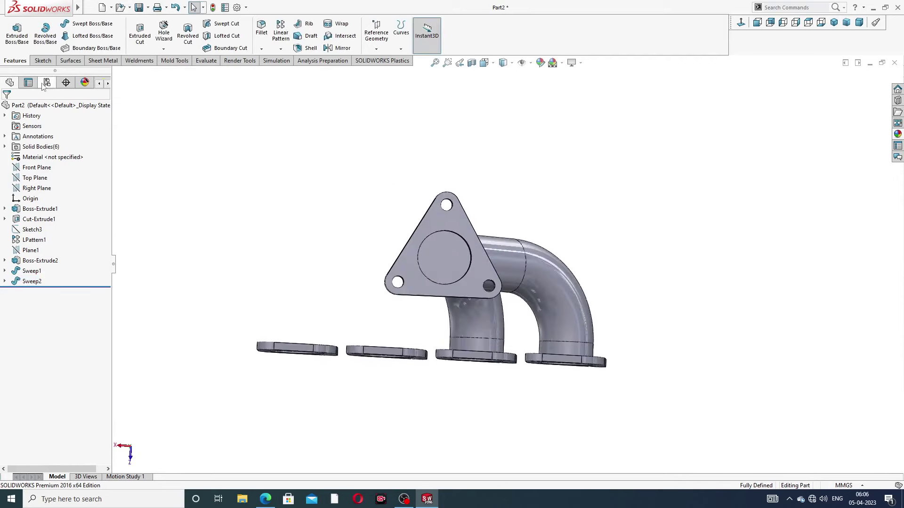
# Start a new 3D sketch with the triangular flange turned toward the view.
pyautogui.click(43, 61)
pyautogui.click(12, 49)
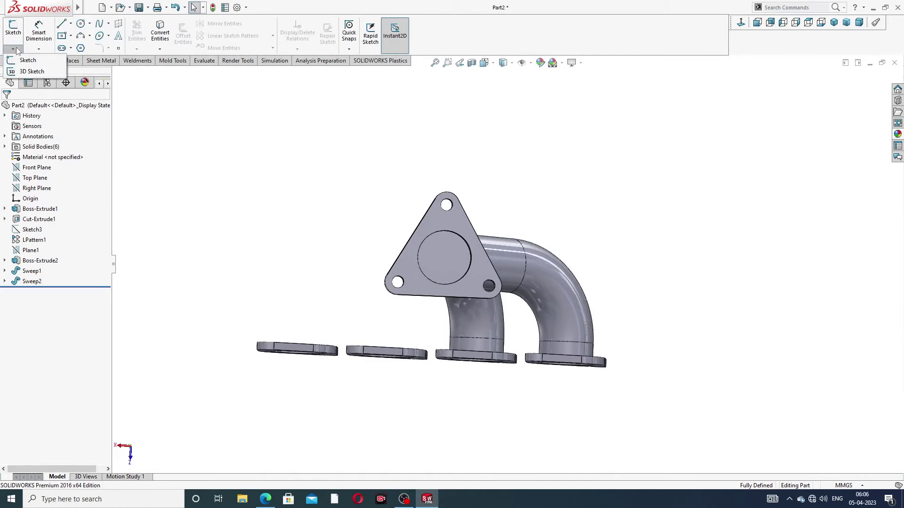
pyautogui.click(35, 71)
pyautogui.moveTo(442, 283)
pyautogui.mouseDown(button='middle')
pyautogui.moveTo(468, 323)
pyautogui.moveTo(472, 267)
pyautogui.mouseUp(button='middle')
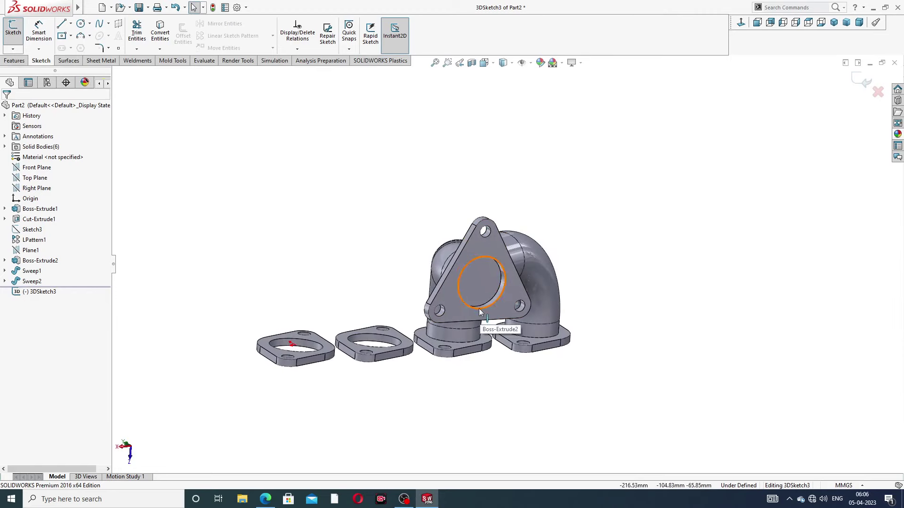
pyautogui.moveTo(481, 310); pyautogui.dragTo(466, 301, button='middle')
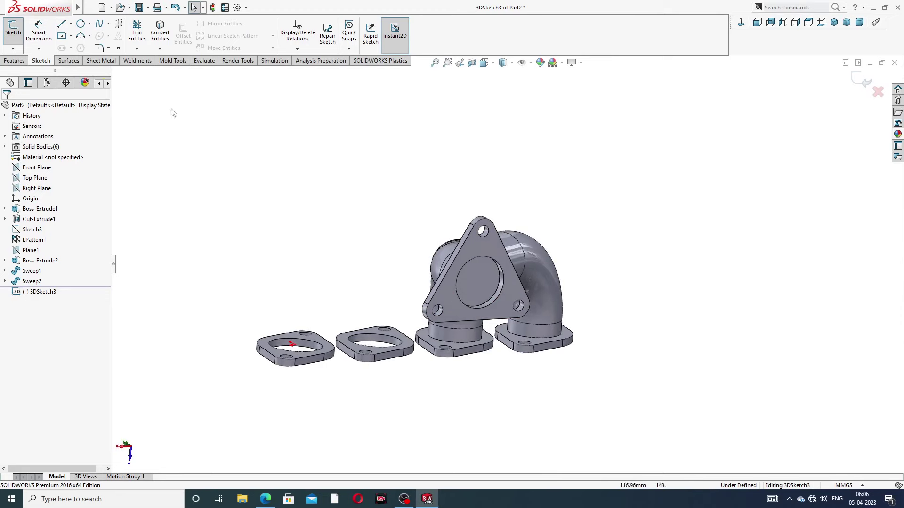
# Draw a line down from the flange bore centre on the YZ plane, then a sideways line.
pyautogui.click(63, 25)
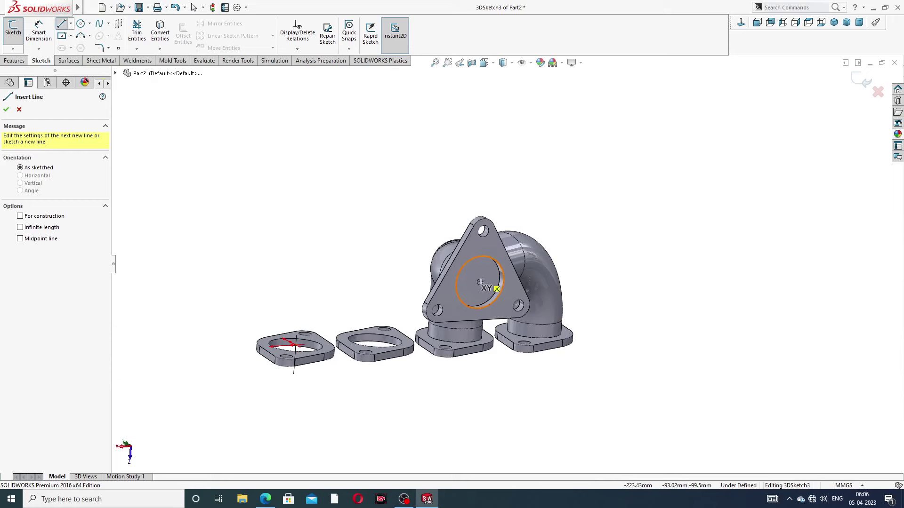
pyautogui.moveTo(480, 282); pyautogui.dragTo(464, 280, button='middle')
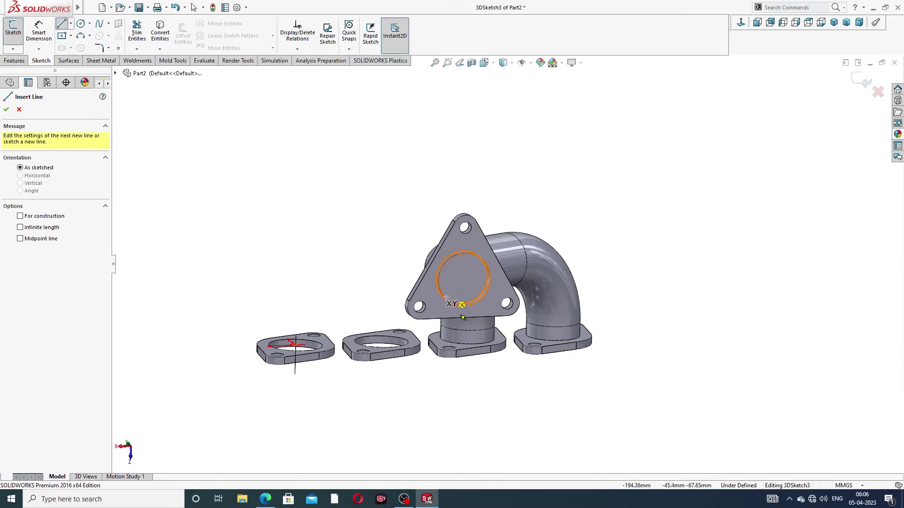
pyautogui.click(464, 279)
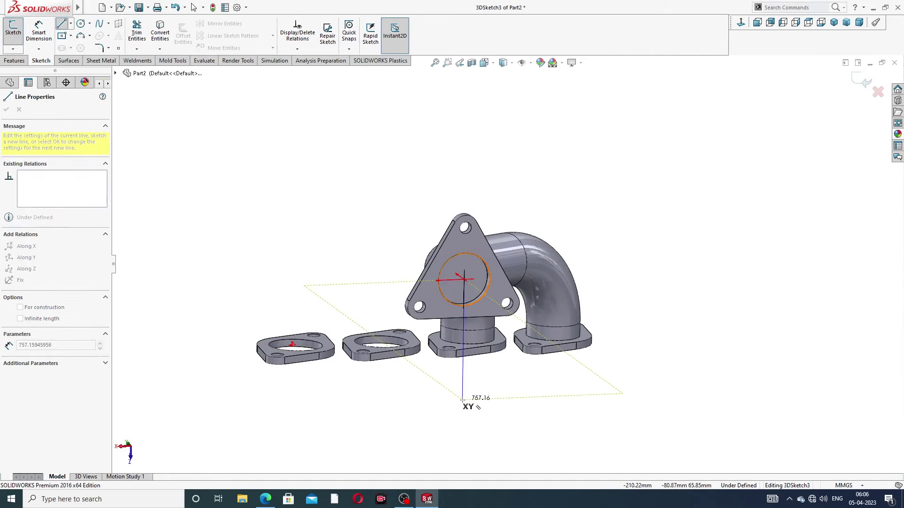
pyautogui.moveTo(462, 400); pyautogui.dragTo(471, 406, button='middle')
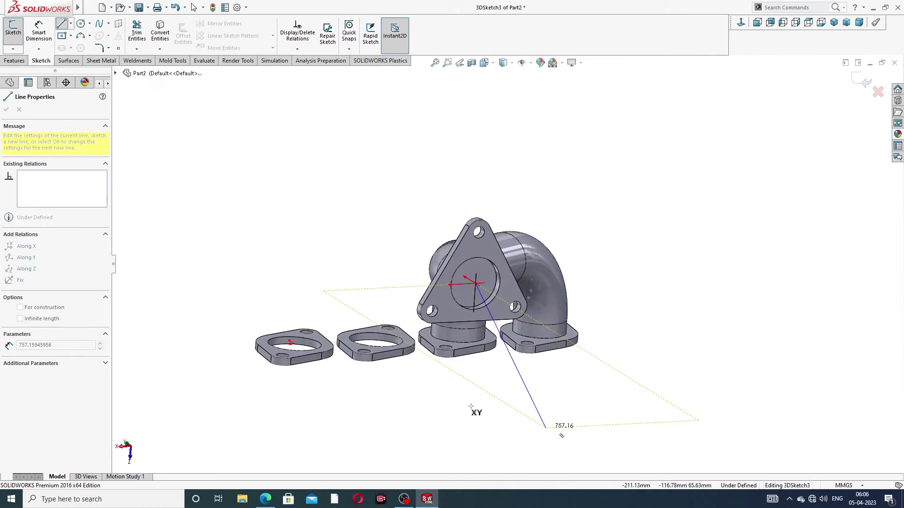
pyautogui.press('Tab')
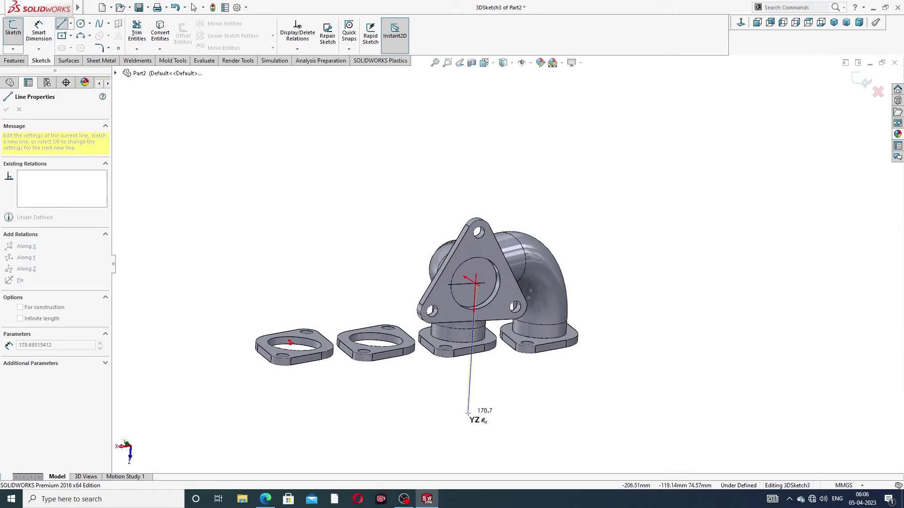
pyautogui.click(468, 414)
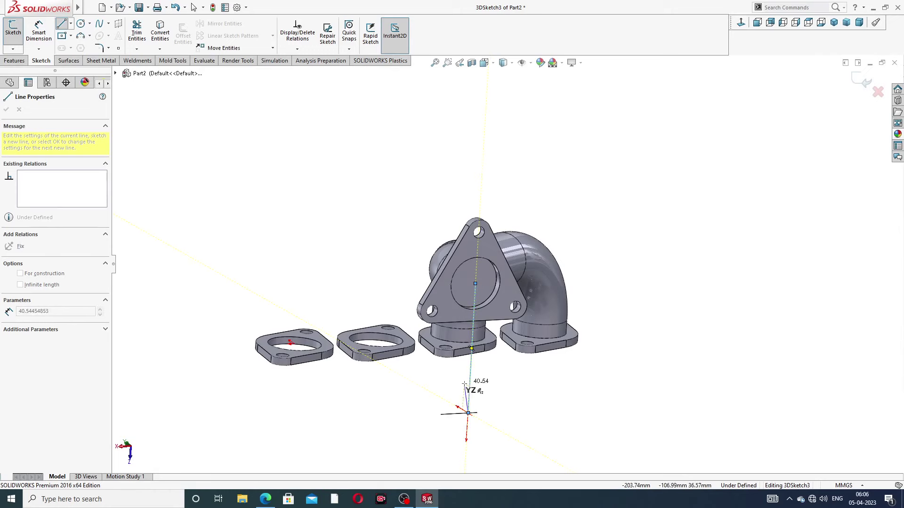
pyautogui.click(411, 377)
pyautogui.rightClick(451, 374)
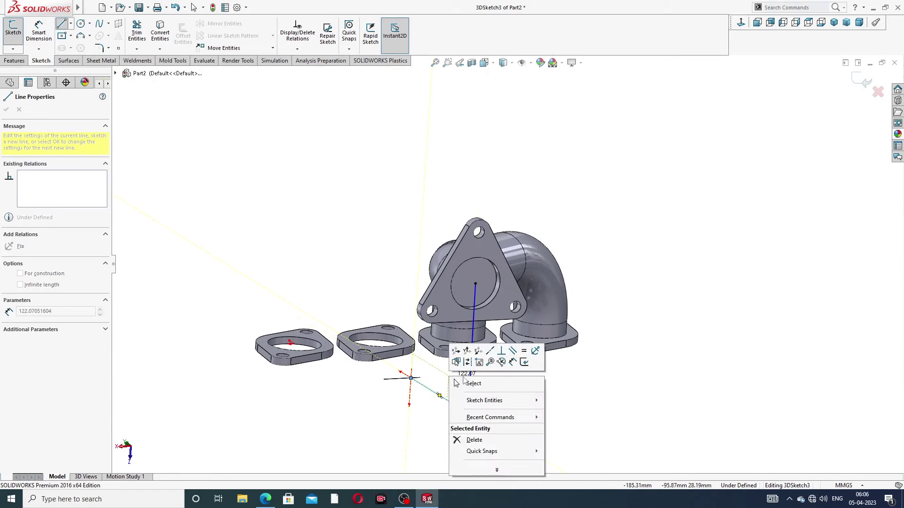
pyautogui.click(471, 383)
# Make both lines construction geometry, adjust an endpoint, and exit 3DSketch3.
pyautogui.moveTo(463, 387)
pyautogui.mouseDown(button='middle')
pyautogui.moveTo(518, 377)
pyautogui.moveTo(518, 389)
pyautogui.moveTo(509, 376)
pyautogui.mouseUp(button='middle')
pyautogui.click(510, 371)
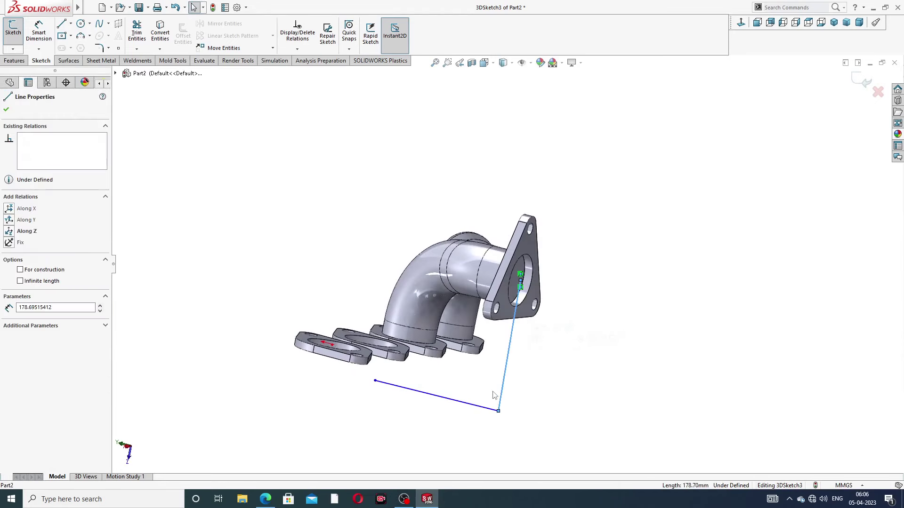
pyautogui.keyDown('ctrl'); pyautogui.click(473, 409); pyautogui.keyUp('ctrl')
pyautogui.click(503, 375)
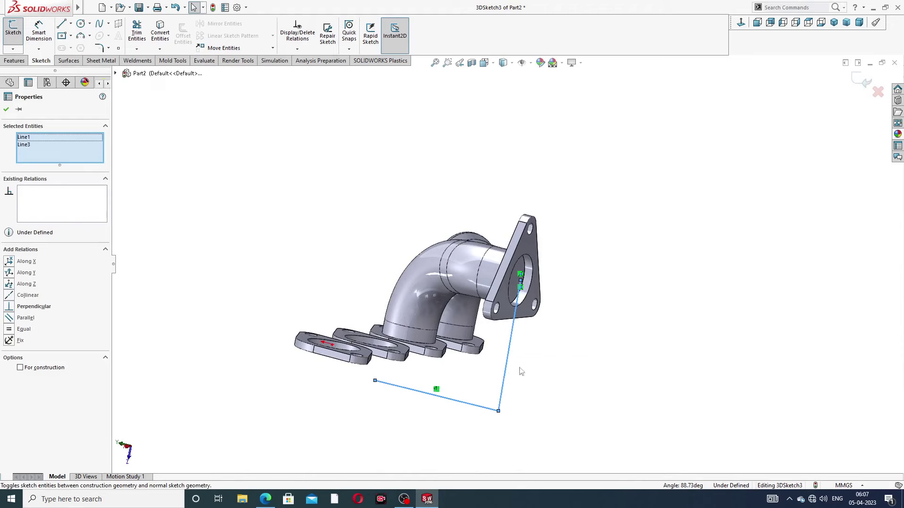
pyautogui.click(605, 274)
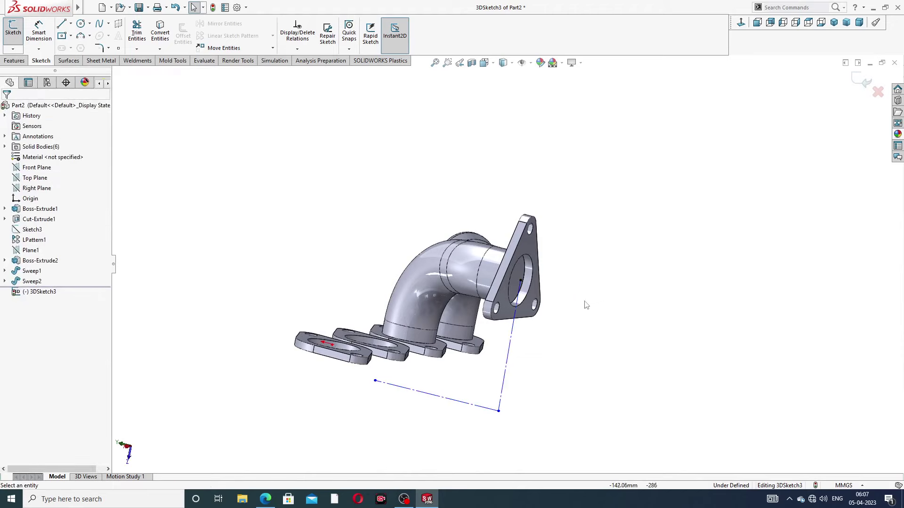
pyautogui.moveTo(586, 305); pyautogui.dragTo(392, 381, button='middle')
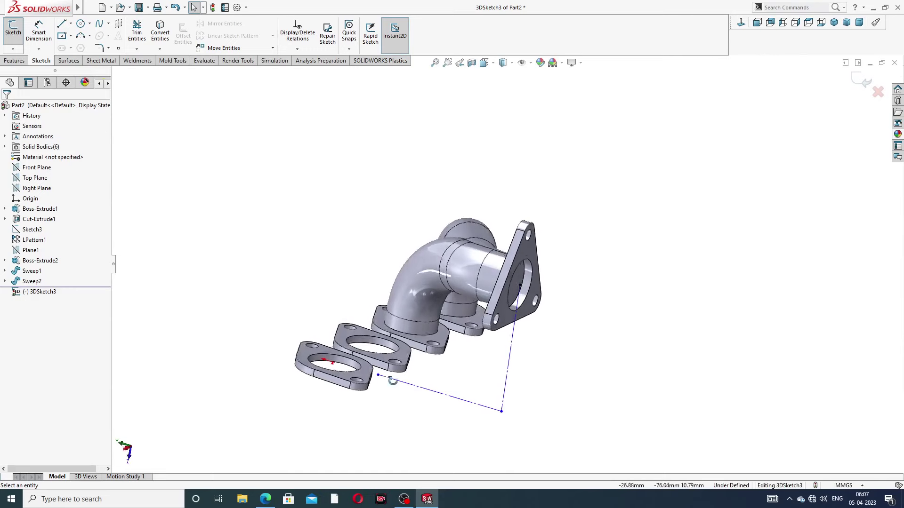
pyautogui.moveTo(378, 375); pyautogui.dragTo(443, 390)
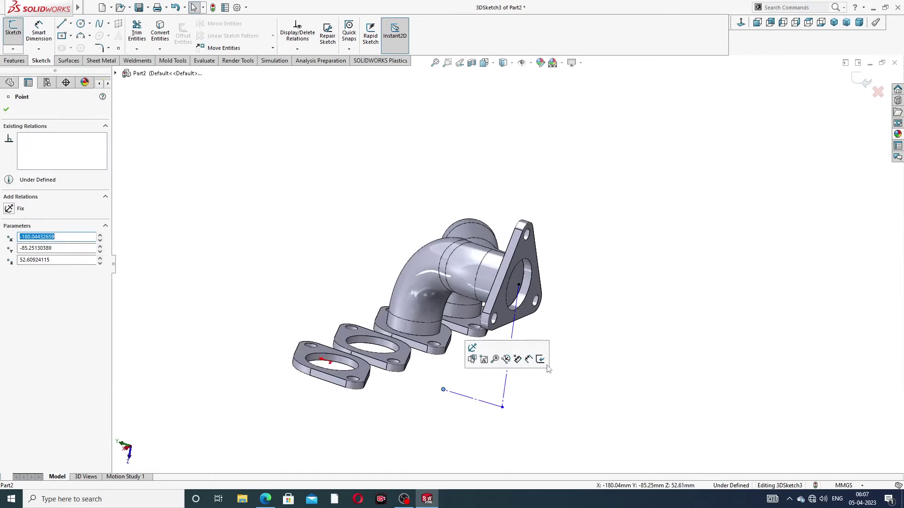
pyautogui.moveTo(613, 268); pyautogui.dragTo(559, 243, button='middle')
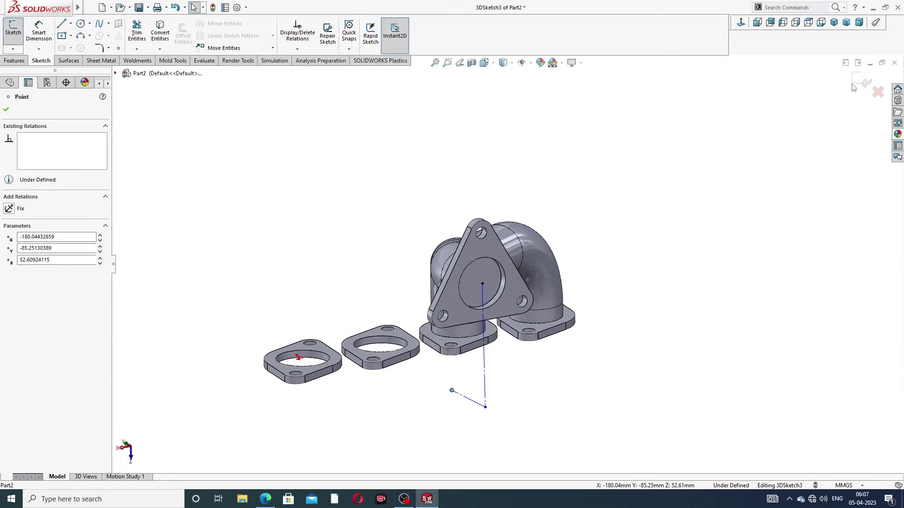
pyautogui.click(866, 82)
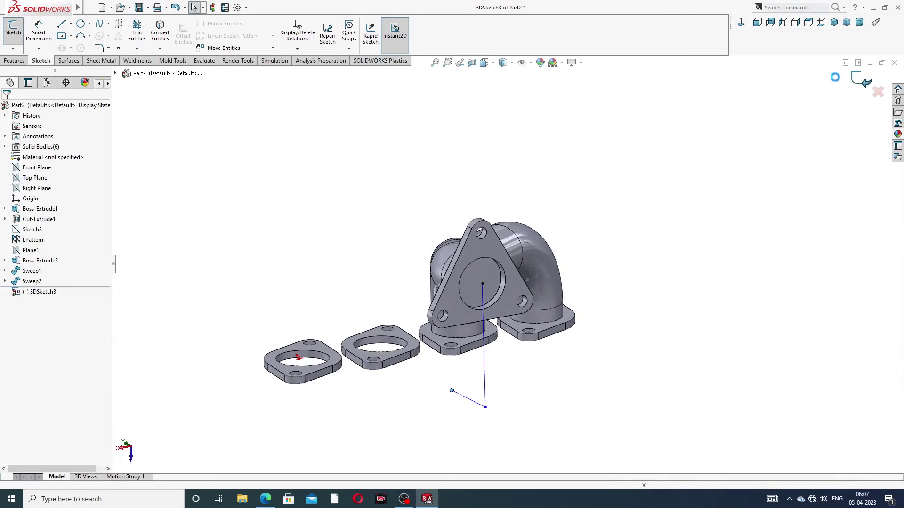
# Create Plane2 through Line1 and Line3 of 3DSketch3.
pyautogui.click(14, 60)
pyautogui.click(376, 34)
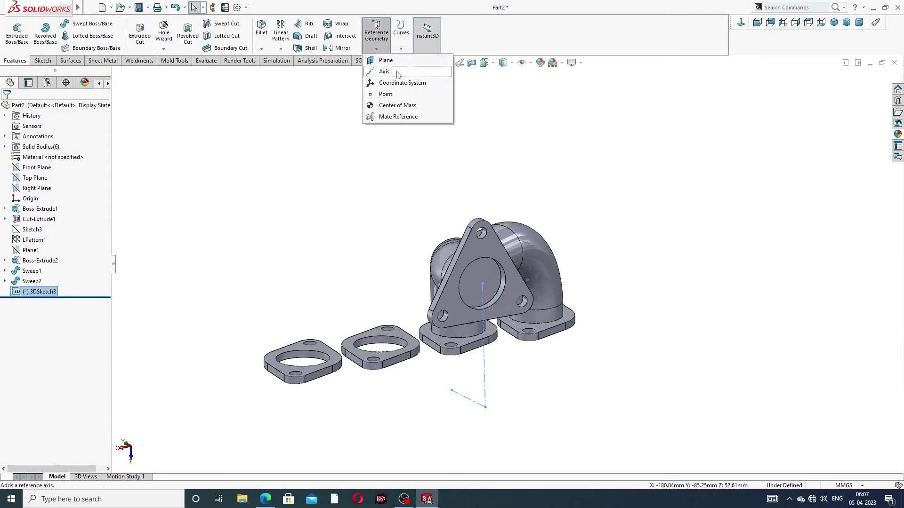
pyautogui.click(386, 61)
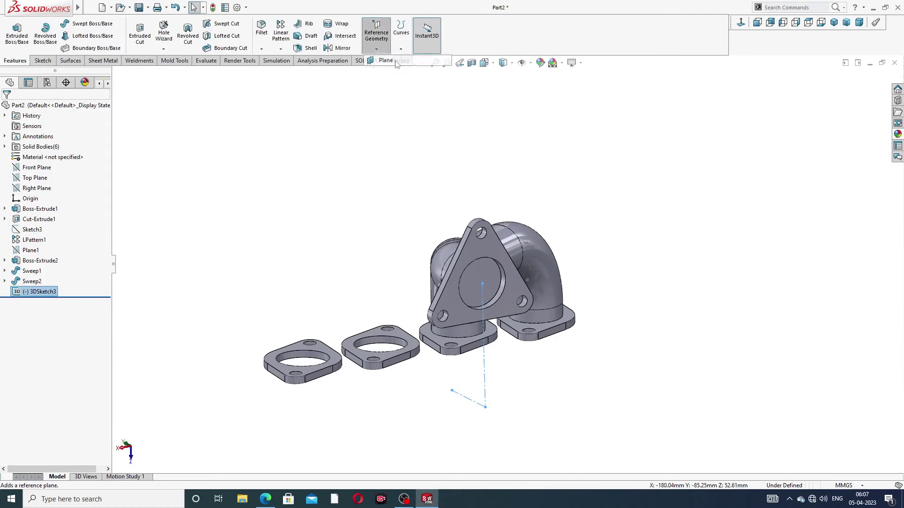
pyautogui.moveTo(497, 344); pyautogui.dragTo(506, 349, button='middle')
pyautogui.click(495, 345)
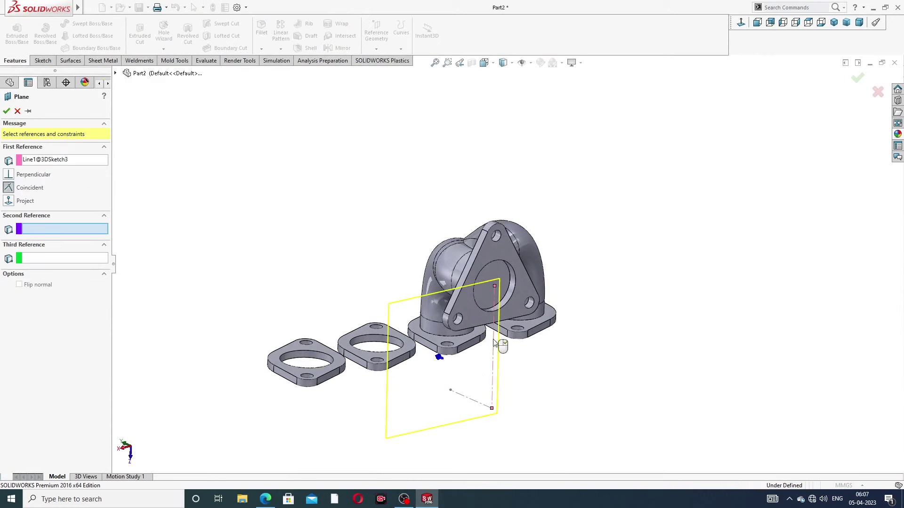
pyautogui.click(470, 401)
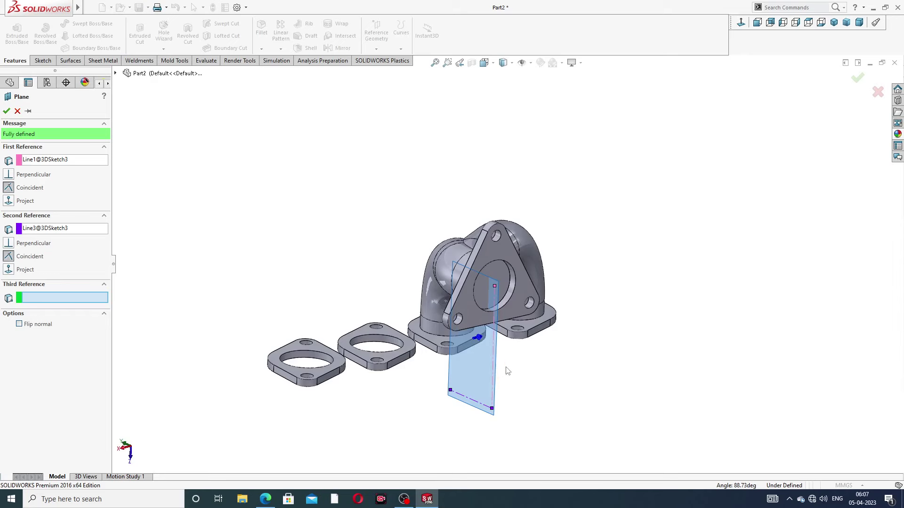
pyautogui.moveTo(508, 372); pyautogui.dragTo(541, 375, button='middle')
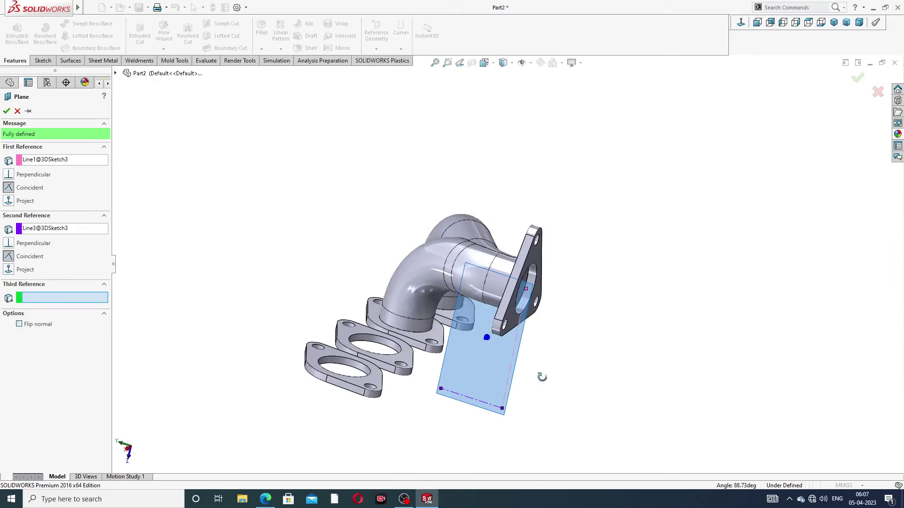
pyautogui.click(857, 79)
pyautogui.moveTo(592, 244)
pyautogui.mouseDown(button='middle')
pyautogui.moveTo(570, 240)
pyautogui.moveTo(566, 213)
pyautogui.mouseUp(button='middle')
# Mirror Sweep1 and Sweep2 across Plane2 as Mirror1.
pyautogui.click(335, 48)
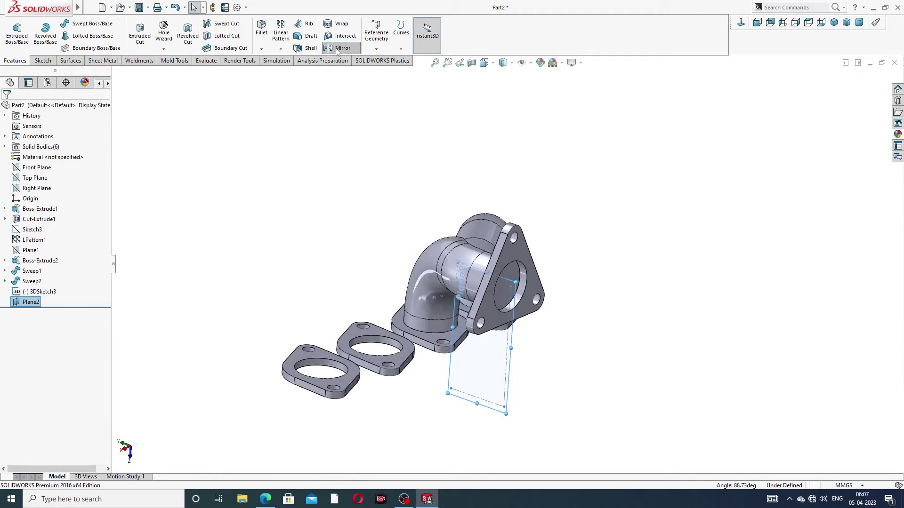
pyautogui.moveTo(389, 193); pyautogui.dragTo(404, 210, button='middle')
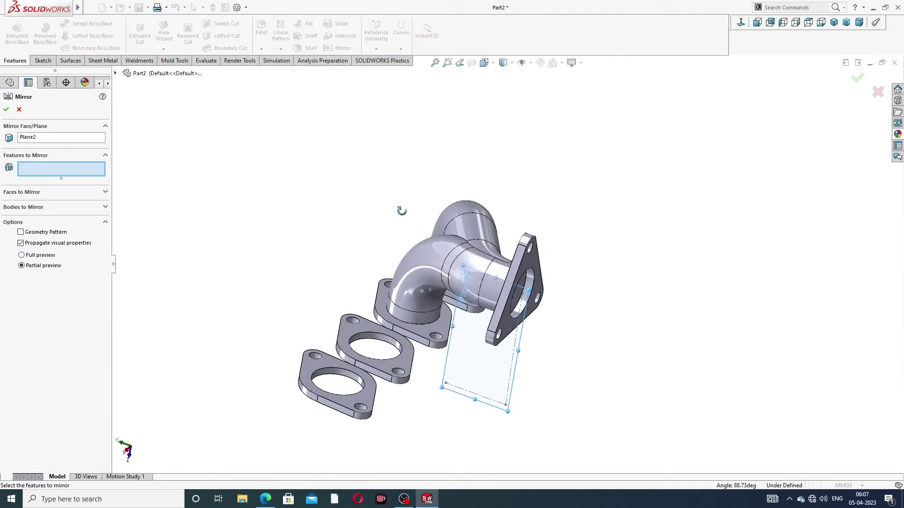
pyautogui.click(116, 73)
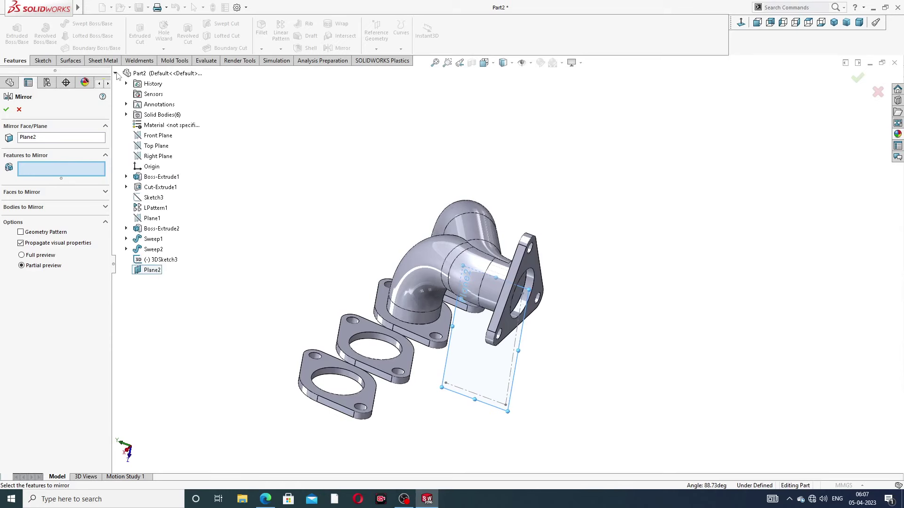
pyautogui.click(161, 240)
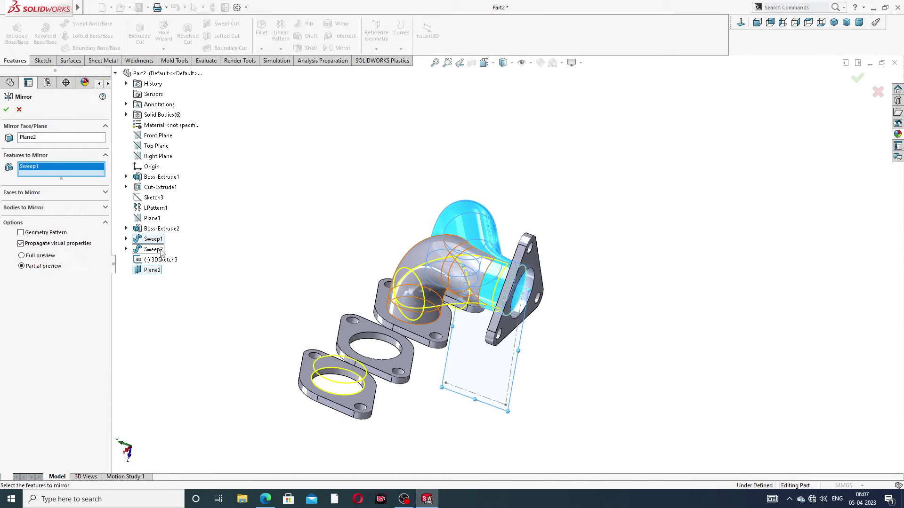
pyautogui.click(153, 250)
pyautogui.moveTo(238, 279)
pyautogui.mouseDown(button='middle')
pyautogui.moveTo(259, 280)
pyautogui.moveTo(283, 299)
pyautogui.moveTo(105, 225)
pyautogui.mouseUp(button='middle')
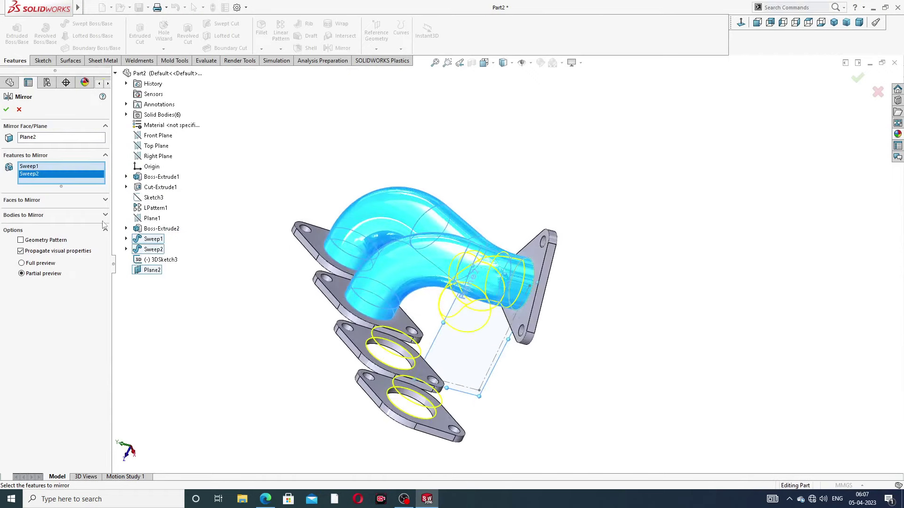
pyautogui.click(6, 109)
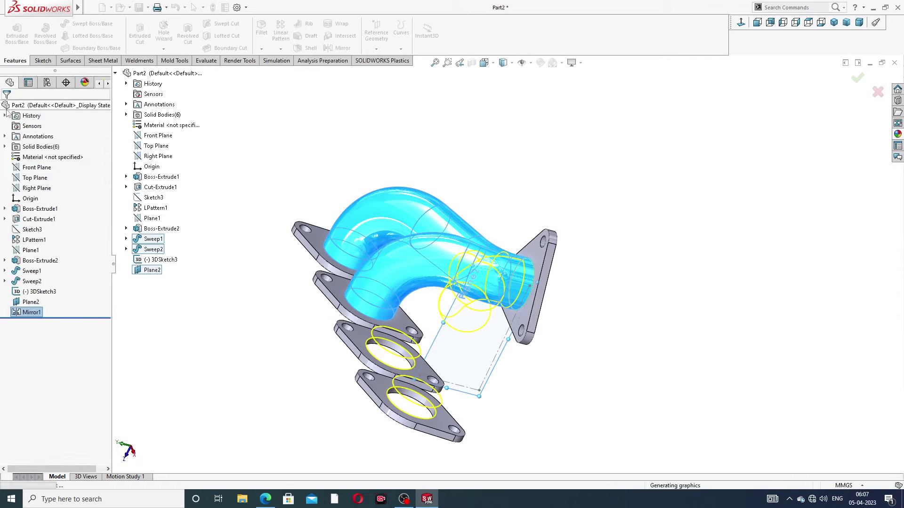
pyautogui.moveTo(482, 177)
pyautogui.mouseDown(button='middle')
pyautogui.moveTo(519, 194)
pyautogui.moveTo(540, 246)
pyautogui.moveTo(464, 246)
pyautogui.moveTo(297, 203)
pyautogui.moveTo(397, 168)
pyautogui.moveTo(359, 226)
pyautogui.mouseUp(button='middle')
# Hide Plane2 and 3DSketch3.
pyautogui.moveTo(513, 303)
pyautogui.mouseDown(button='middle')
pyautogui.moveTo(571, 309)
pyautogui.moveTo(548, 321)
pyautogui.mouseUp(button='middle')
pyautogui.click(537, 321)
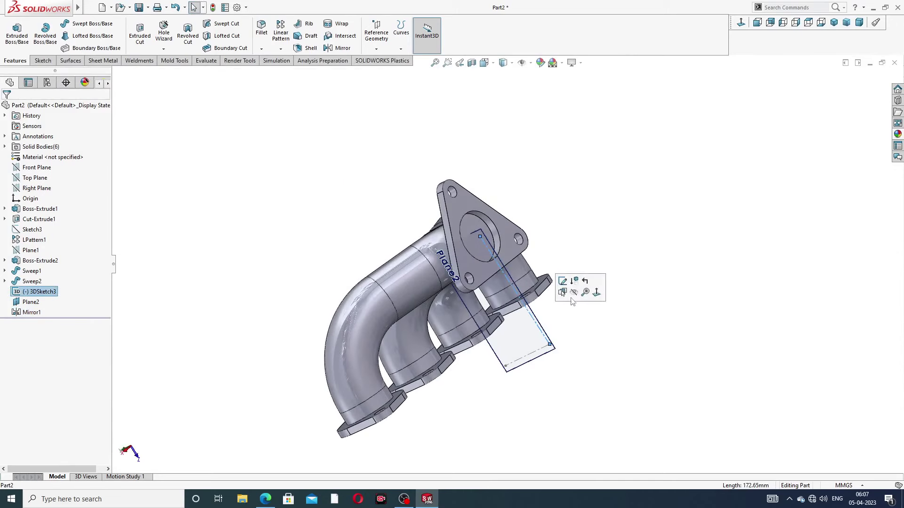
pyautogui.click(554, 339)
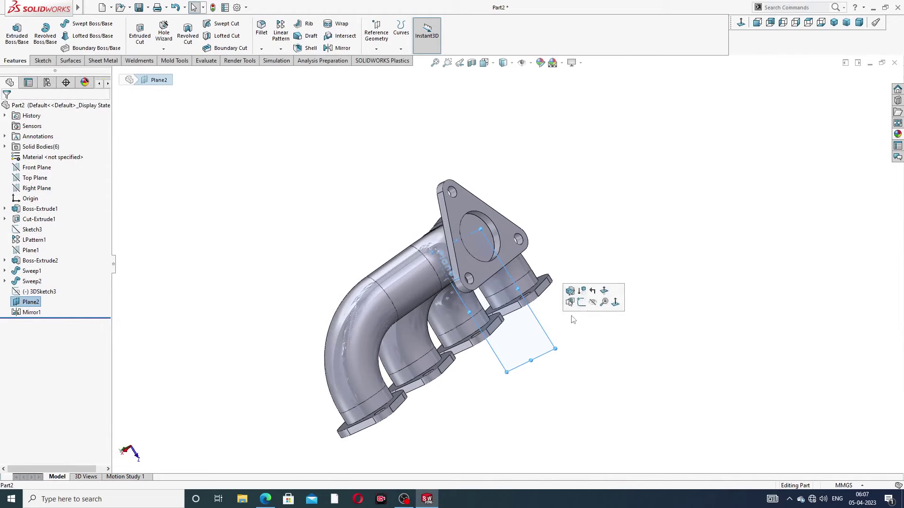
pyautogui.click(594, 303)
pyautogui.moveTo(563, 243)
pyautogui.mouseDown(button='middle')
pyautogui.moveTo(601, 155)
pyautogui.moveTo(506, 178)
pyautogui.mouseUp(button='middle')
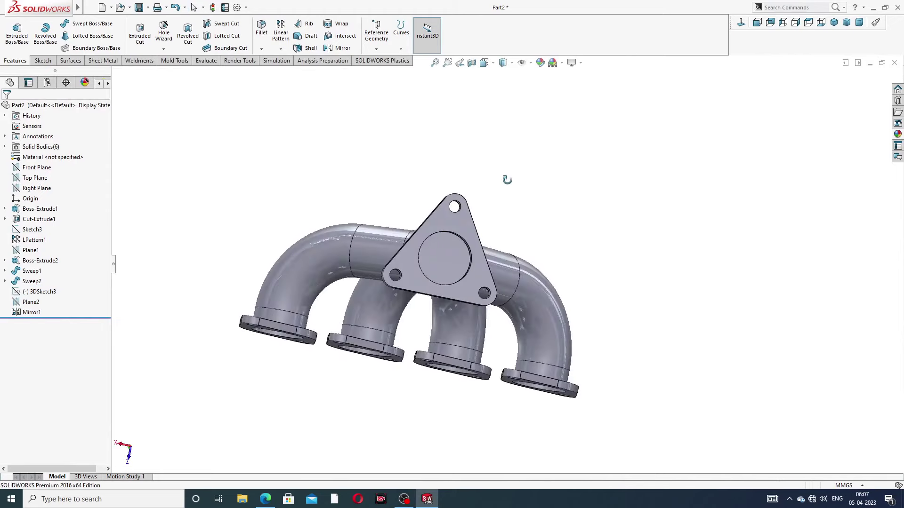
# Apply Shell1 at 1 mm, removing the triangular outlet face and all four runner port faces.
pyautogui.click(311, 49)
pyautogui.write('1')
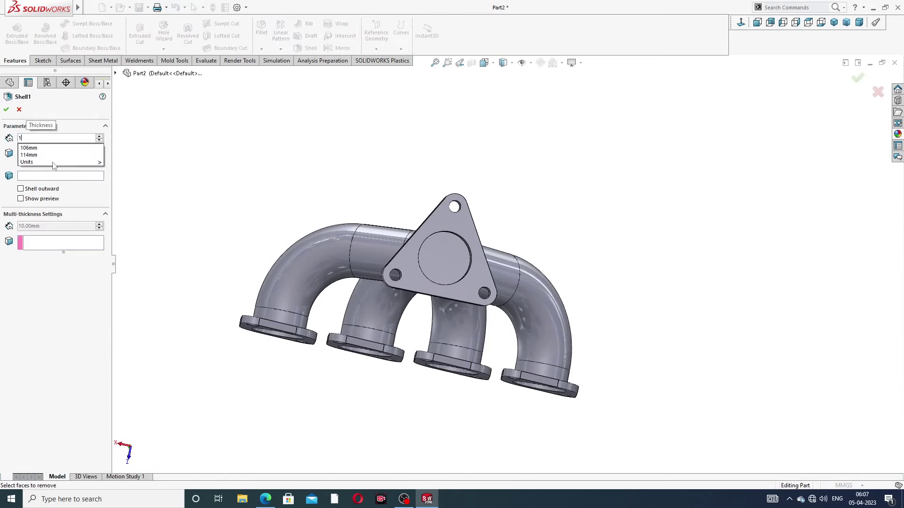
pyautogui.press('Return')
pyautogui.click(446, 267)
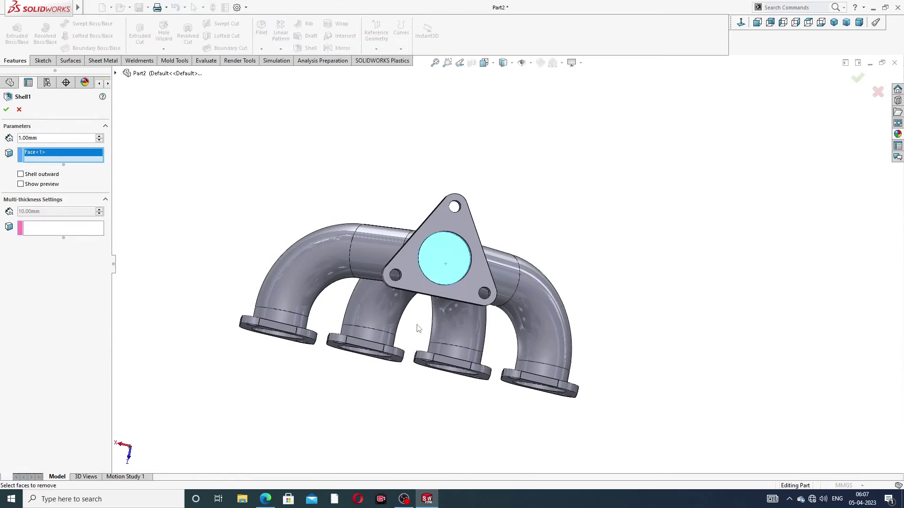
pyautogui.moveTo(422, 329); pyautogui.dragTo(301, 313, button='middle')
pyautogui.click(298, 315)
pyautogui.click(363, 333)
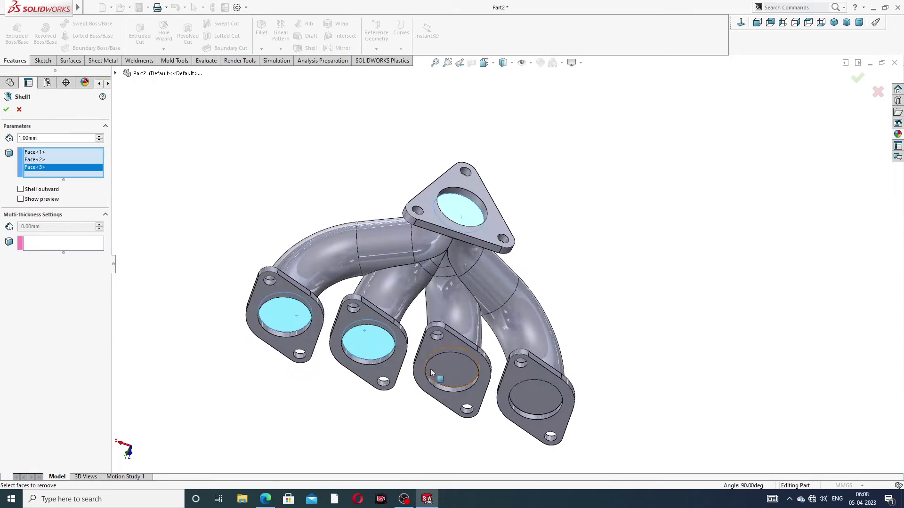
pyautogui.click(443, 372)
pyautogui.click(527, 395)
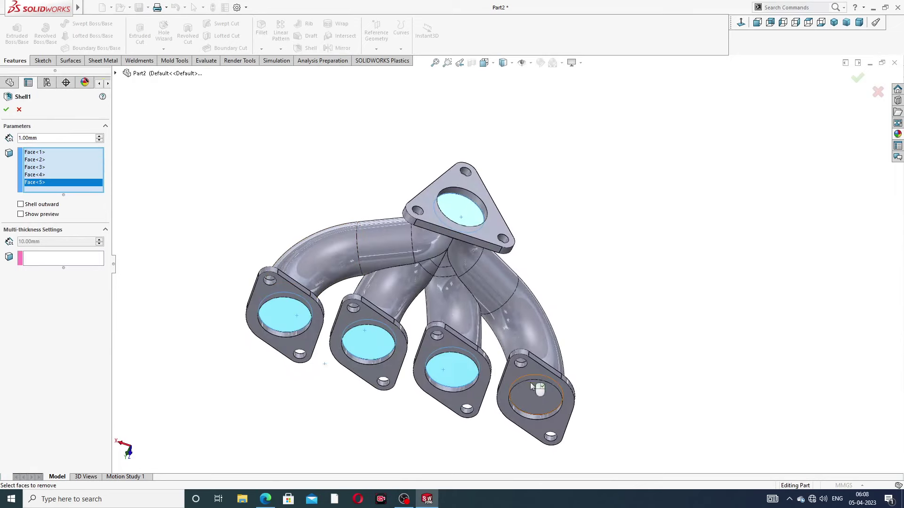
pyautogui.click(5, 111)
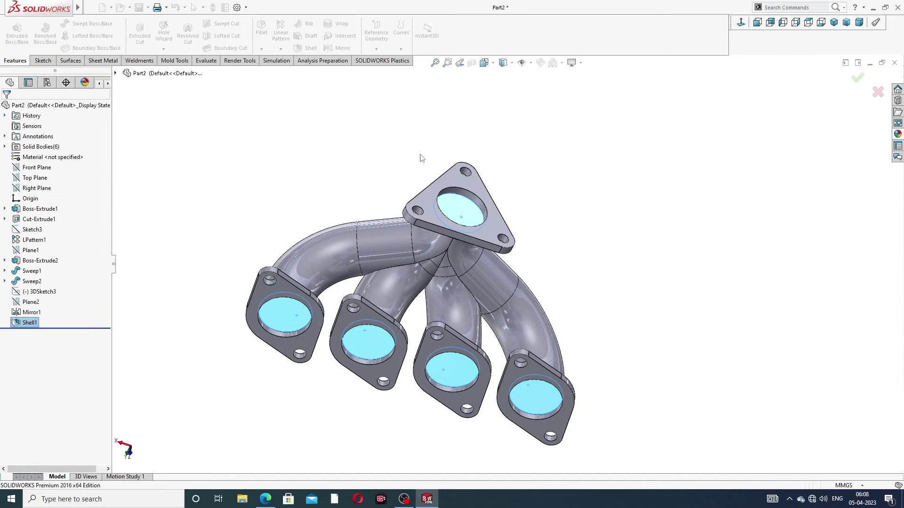
pyautogui.moveTo(587, 223)
pyautogui.mouseDown(button='middle')
pyautogui.moveTo(532, 206)
pyautogui.moveTo(617, 225)
pyautogui.moveTo(744, 190)
pyautogui.moveTo(623, 159)
pyautogui.moveTo(632, 250)
pyautogui.mouseUp(button='middle')
pyautogui.moveTo(557, 243); pyautogui.dragTo(506, 216, button='middle')
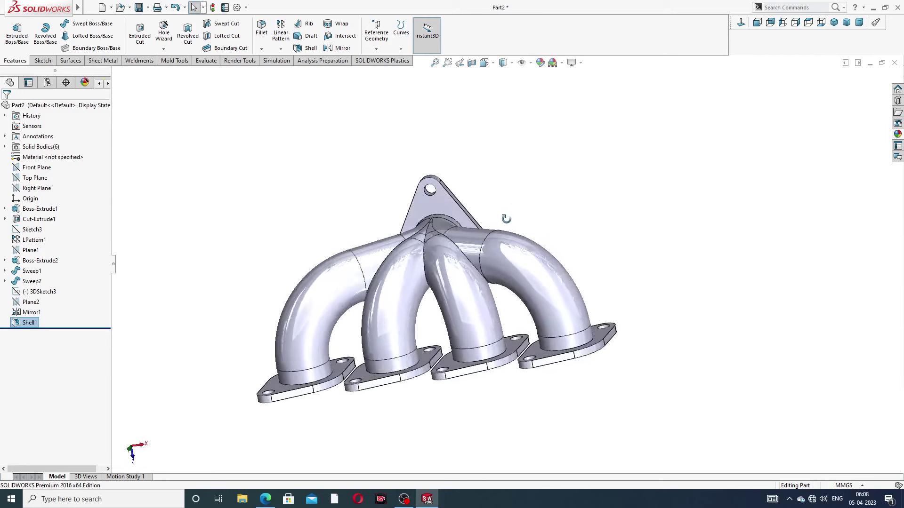
pyautogui.click(90, 8)
pyautogui.moveTo(145, 7)
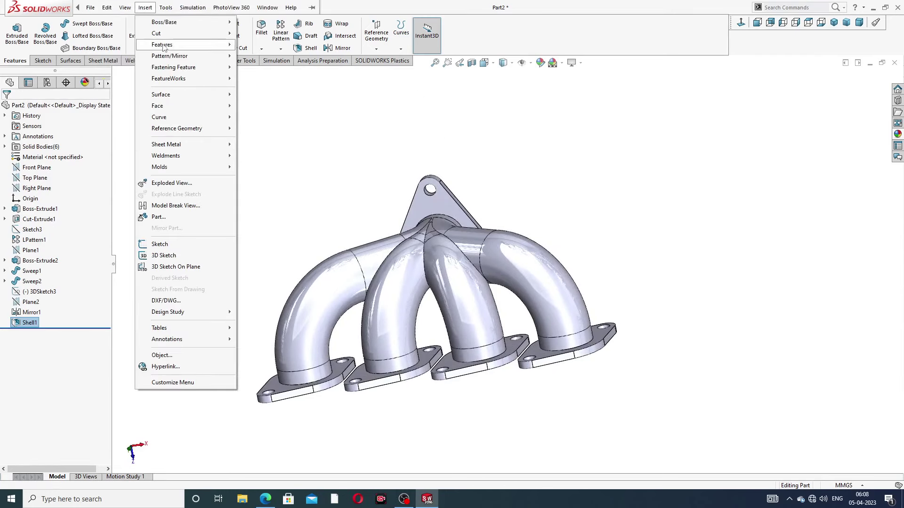
pyautogui.moveTo(162, 44)
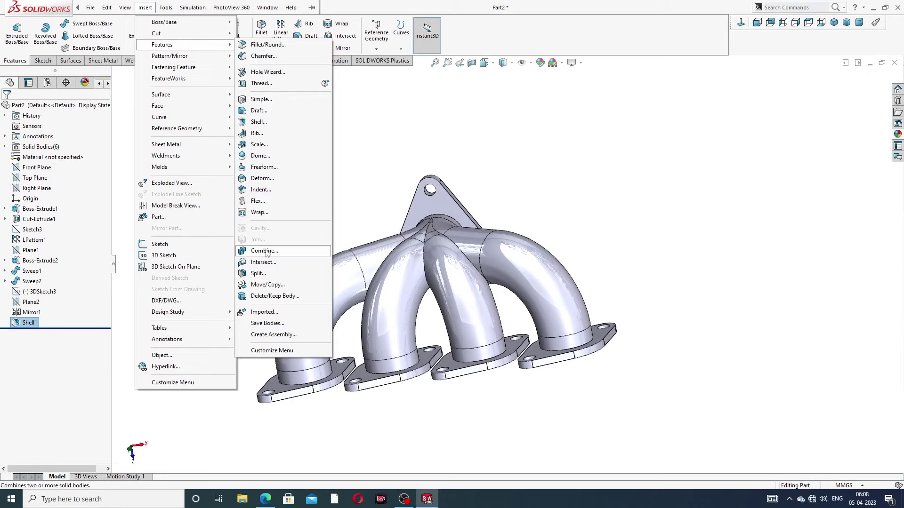
pyautogui.click(267, 250)
pyautogui.moveTo(392, 258); pyautogui.dragTo(428, 251, button='middle')
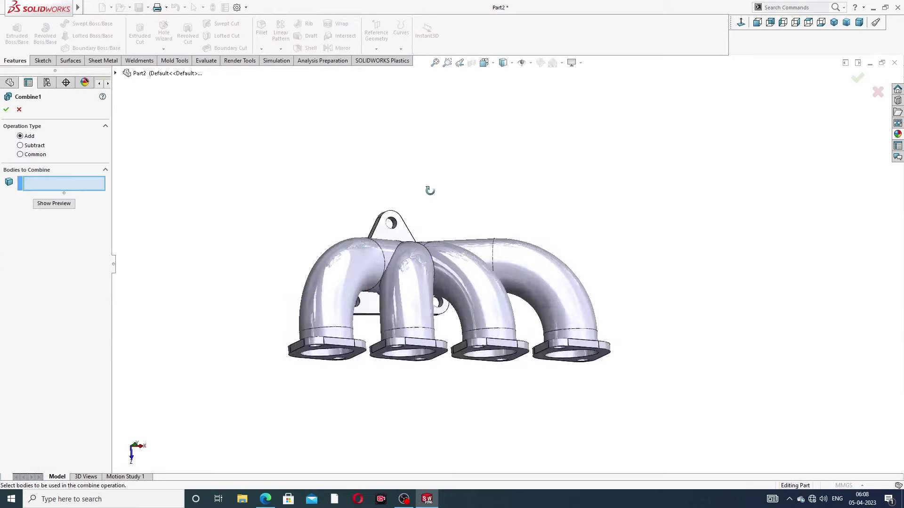
pyautogui.click(428, 251)
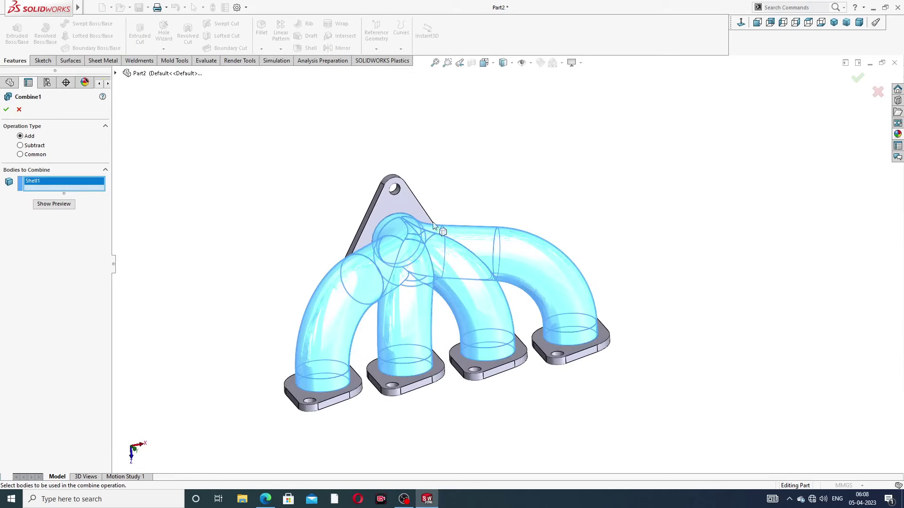
pyautogui.moveTo(458, 380); pyautogui.dragTo(431, 434, button='middle')
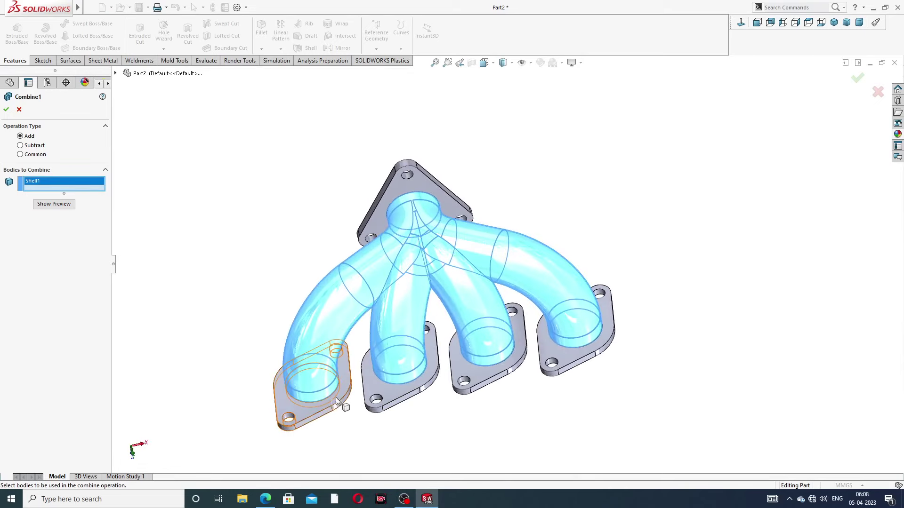
pyautogui.click(305, 410)
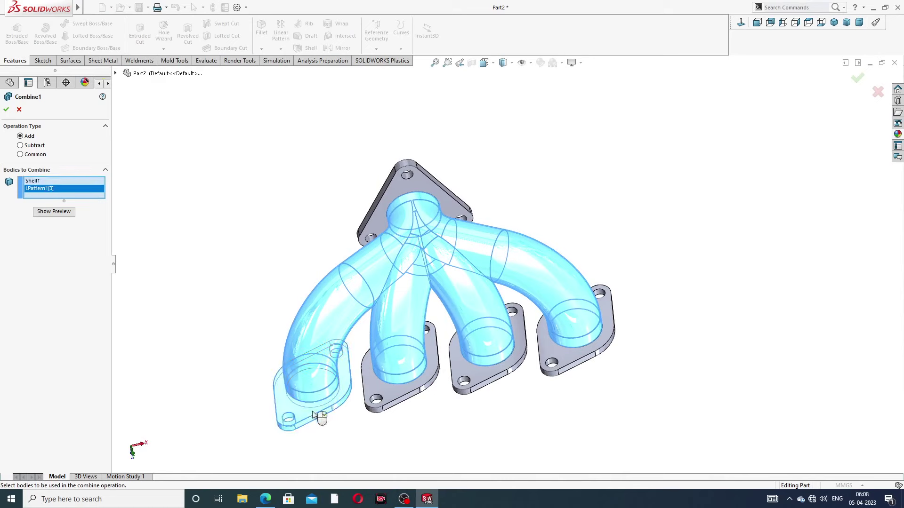
pyautogui.click(392, 399)
pyautogui.click(469, 391)
pyautogui.click(564, 363)
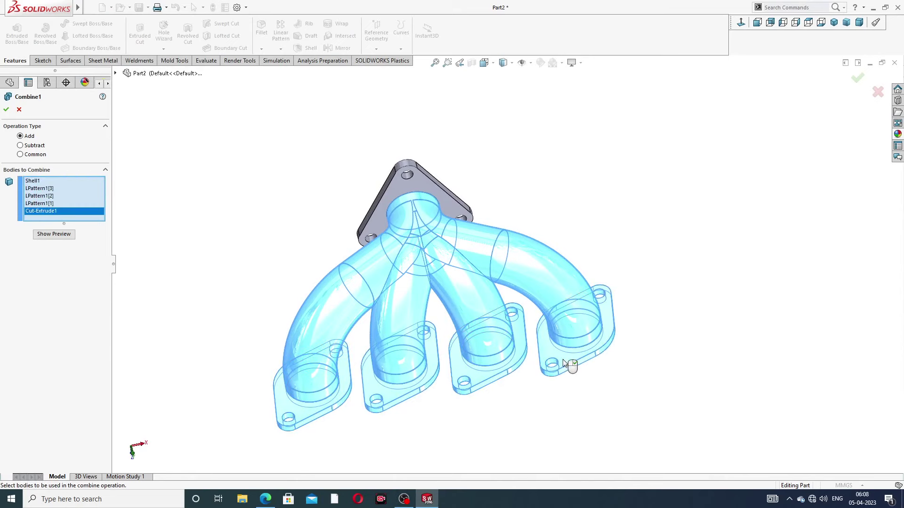
pyautogui.click(428, 182)
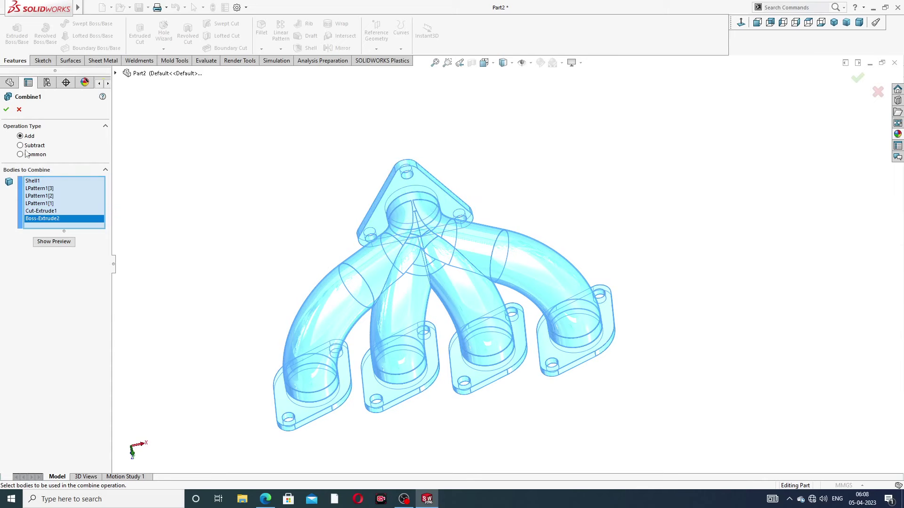
pyautogui.click(6, 110)
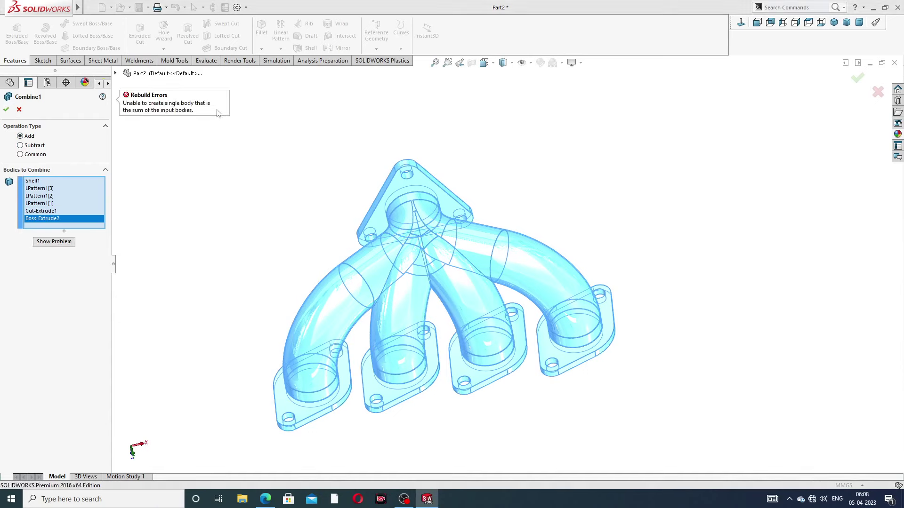
pyautogui.click(19, 111)
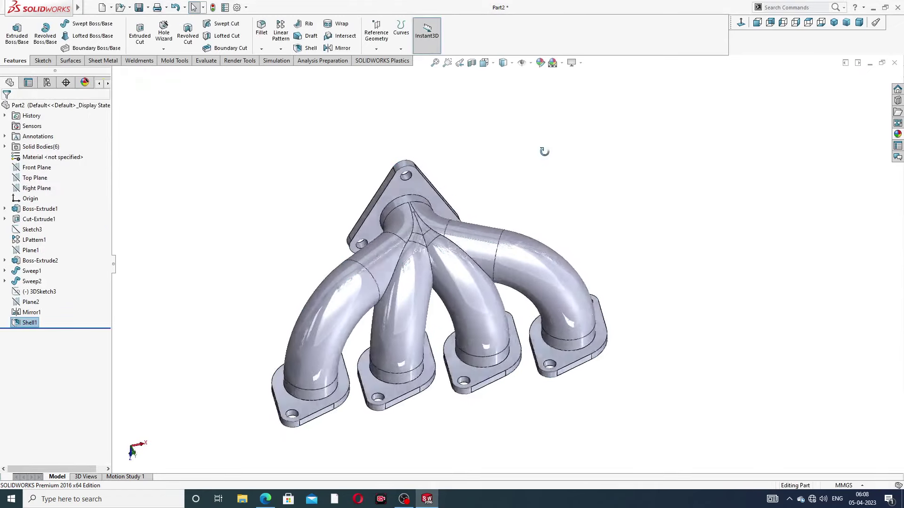
pyautogui.moveTo(544, 149)
pyautogui.mouseDown(button='middle')
pyautogui.moveTo(486, 137)
pyautogui.moveTo(604, 173)
pyautogui.mouseUp(button='middle')
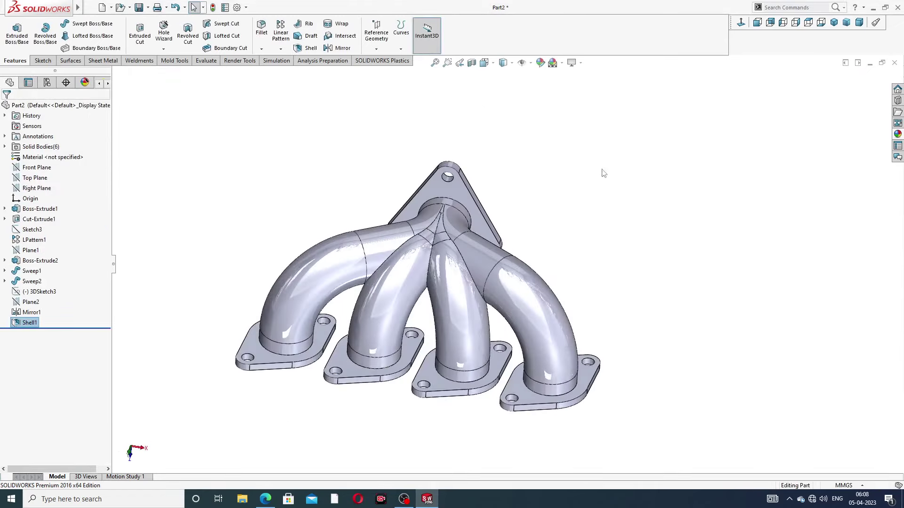
pyautogui.click(898, 135)
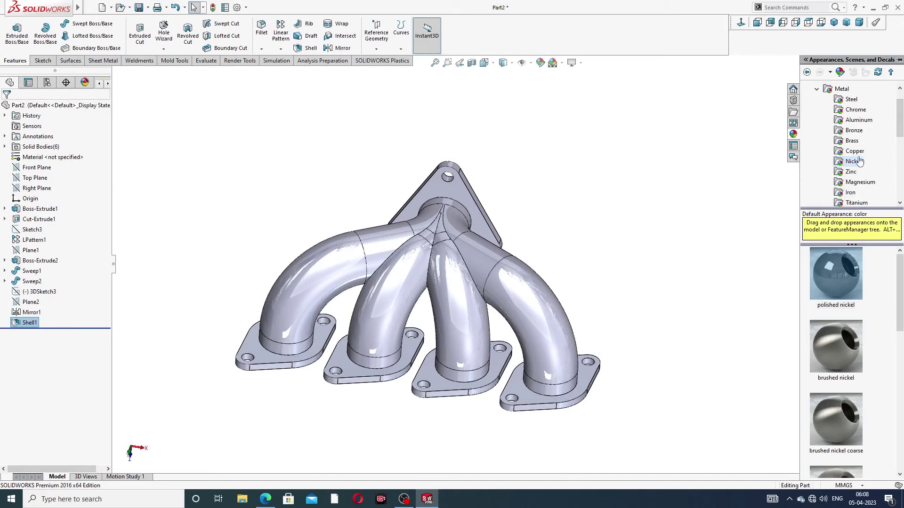
pyautogui.click(840, 267)
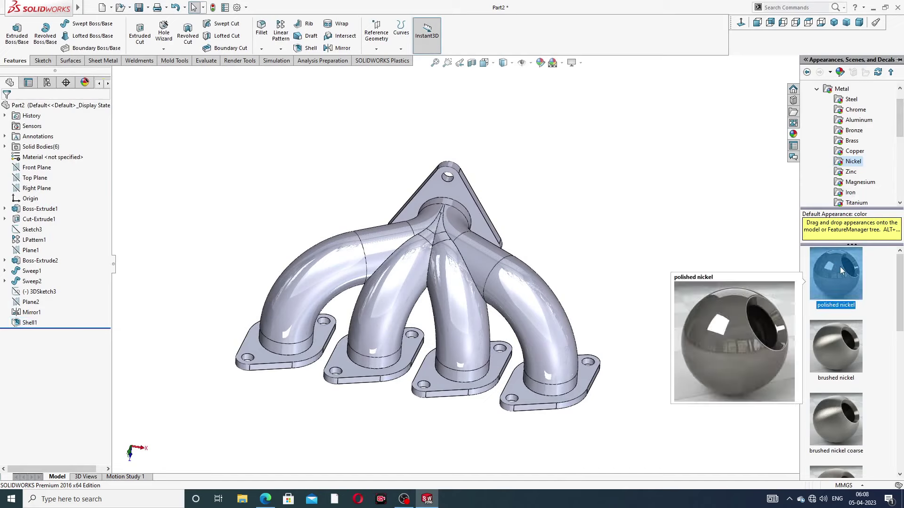
pyautogui.doubleClick(840, 266)
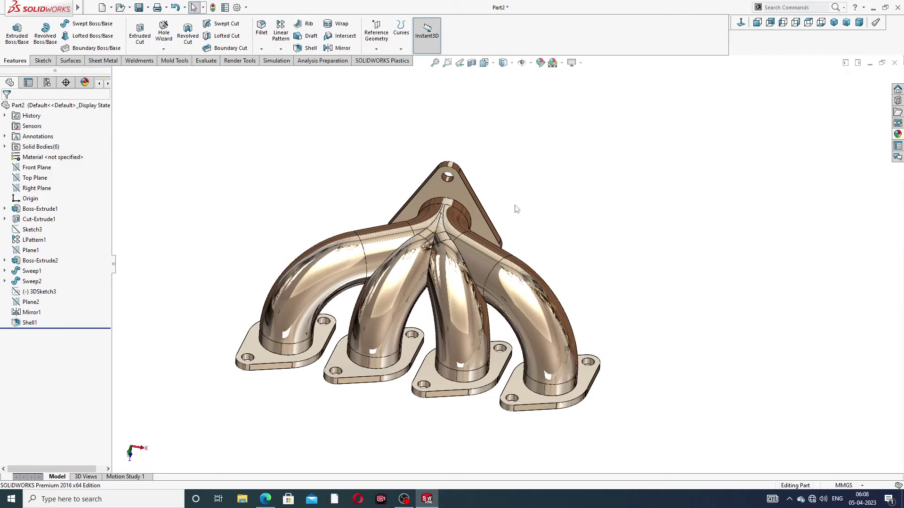
pyautogui.moveTo(516, 209)
pyautogui.mouseDown(button='middle')
pyautogui.moveTo(563, 175)
pyautogui.moveTo(541, 182)
pyautogui.moveTo(517, 221)
pyautogui.moveTo(449, 258)
pyautogui.mouseUp(button='middle')
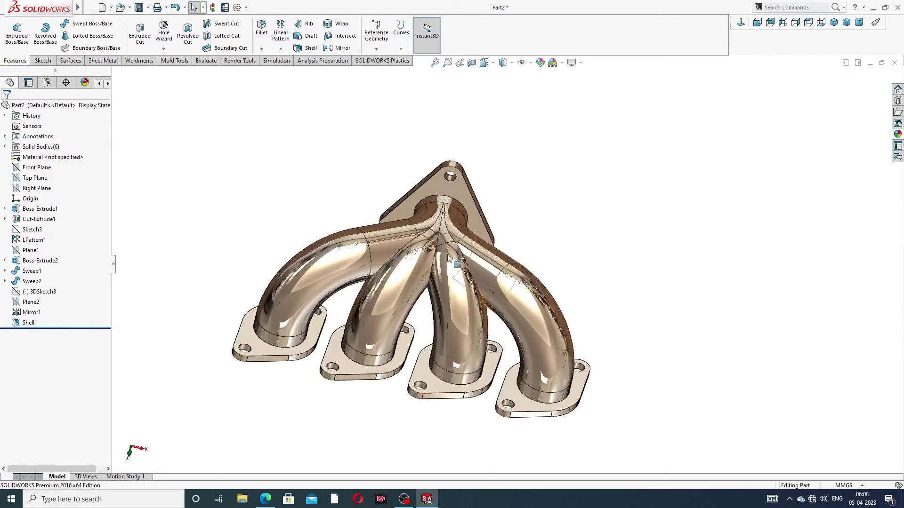
pyautogui.scroll(-2, 448, 258)
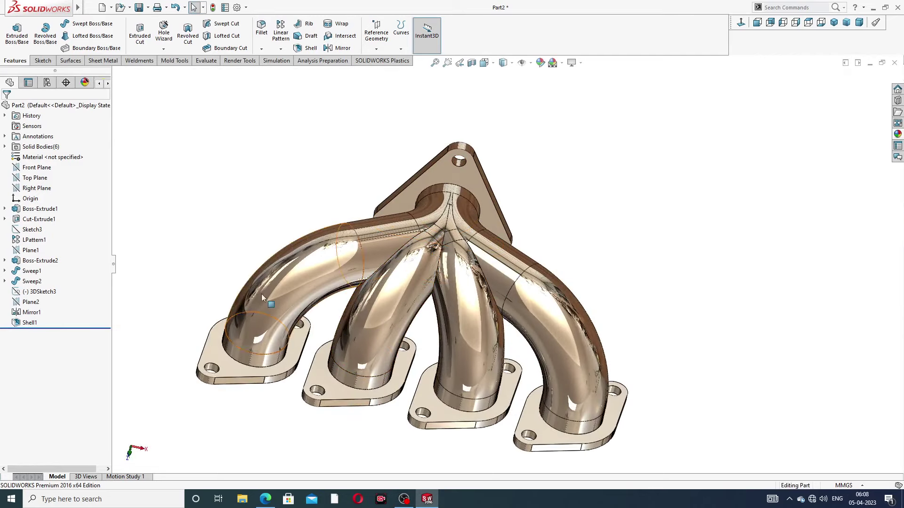
pyautogui.click(265, 499)
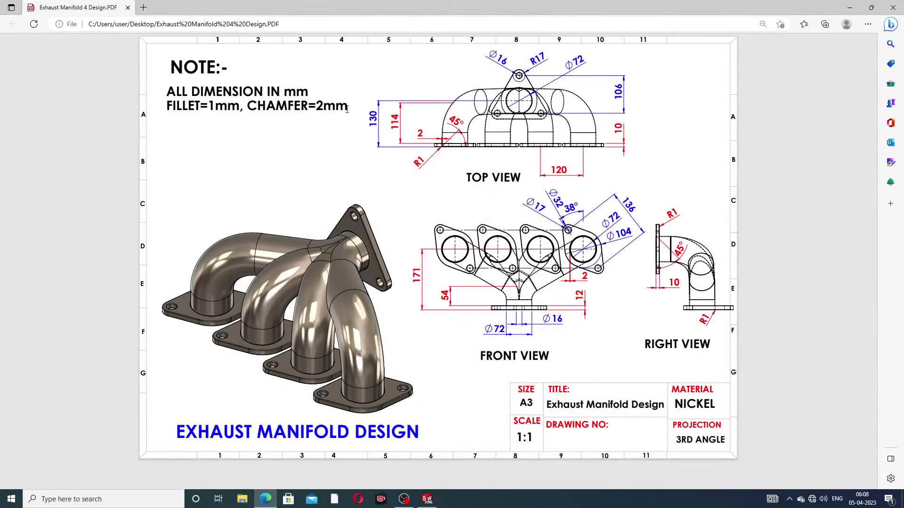
pyautogui.click(266, 500)
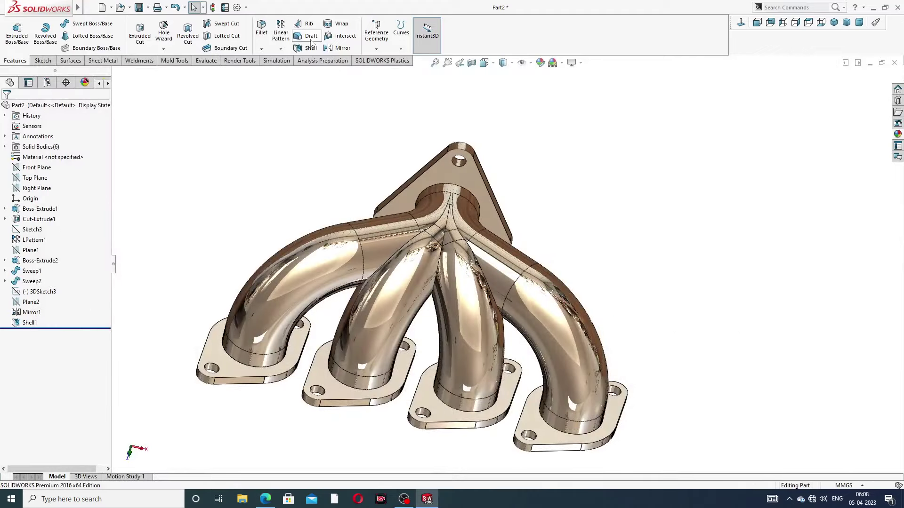
# Chamfer the triangular flange's port hole edge at 2 mm, 45°.
pyautogui.click(261, 49)
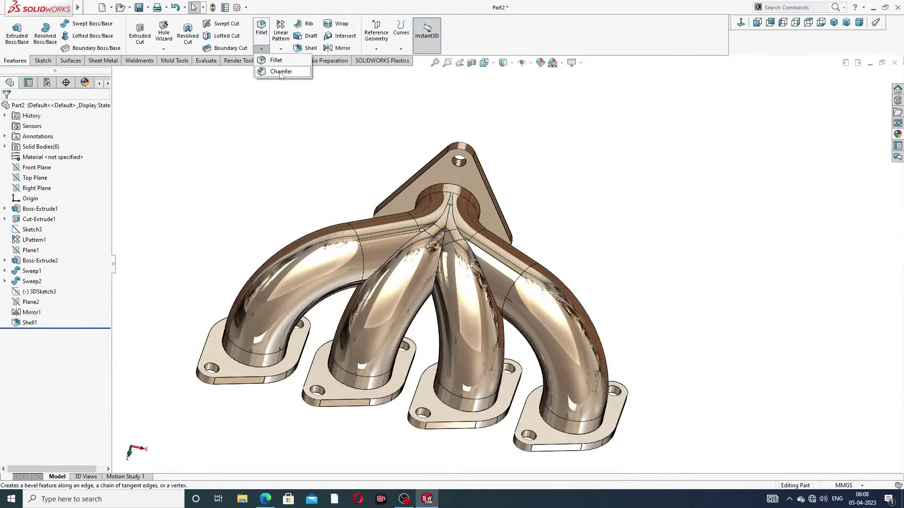
pyautogui.click(281, 71)
pyautogui.write('2')
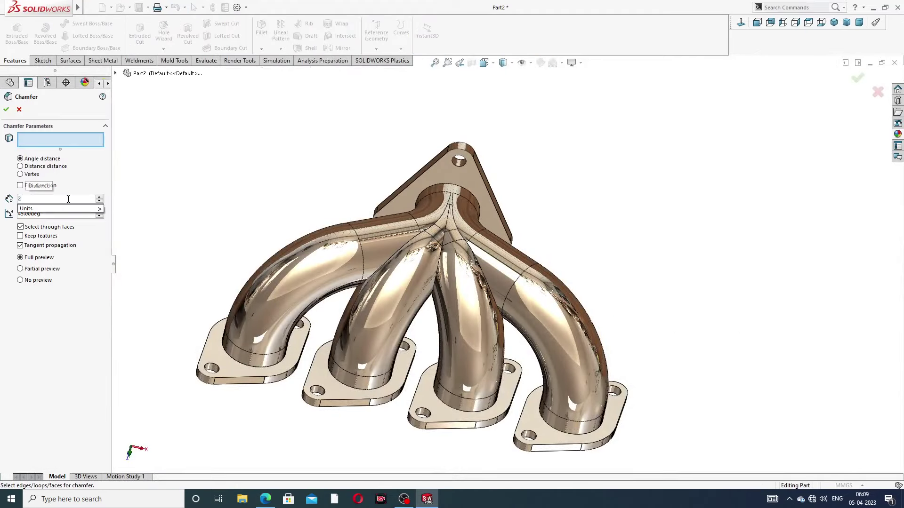
pyautogui.press('Return')
pyautogui.moveTo(369, 287); pyautogui.dragTo(453, 272, button='middle')
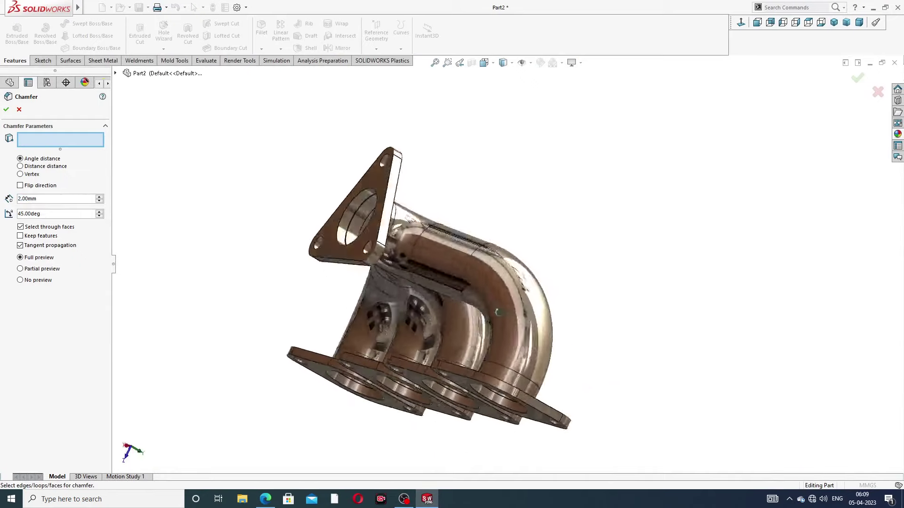
pyautogui.scroll(-5, 420, 226)
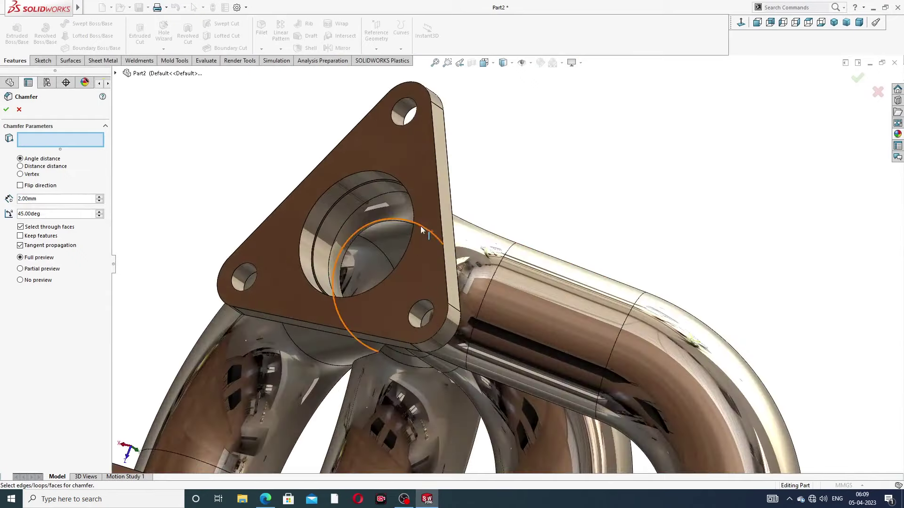
pyautogui.click(375, 171)
pyautogui.click(6, 110)
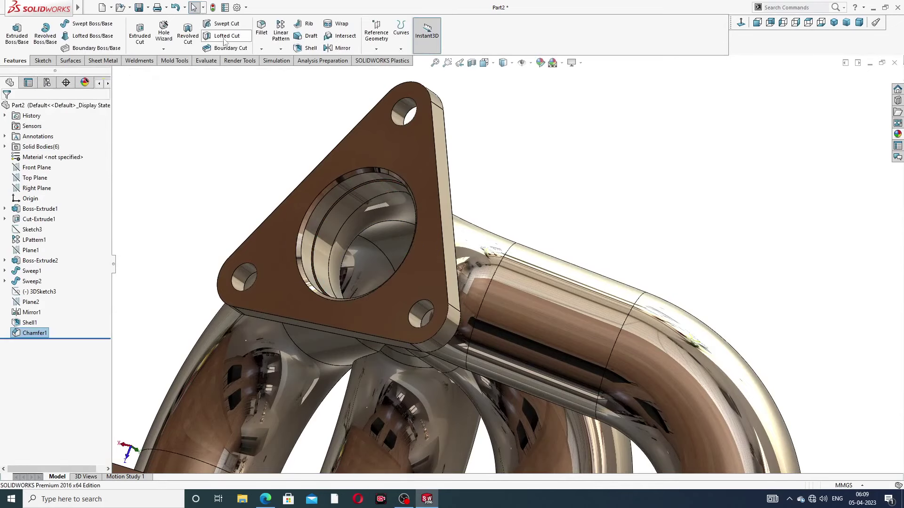
# Add 2 mm chamfers to the hole edges of the first and second runner flanges.
pyautogui.click(260, 49)
pyautogui.click(277, 77)
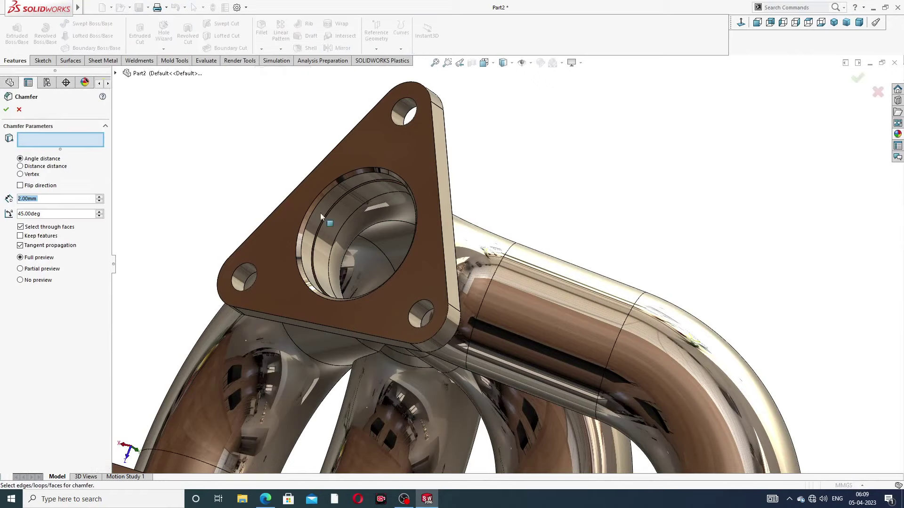
pyautogui.scroll(3, 331, 267)
pyautogui.scroll(-1, 331, 267)
pyautogui.scroll(3, 330, 267)
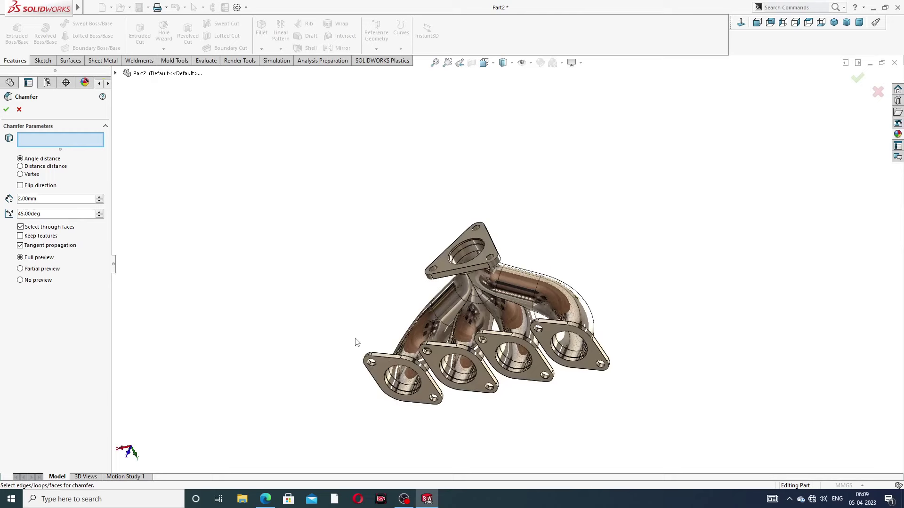
pyautogui.scroll(-4, 434, 258)
pyautogui.scroll(-3, 434, 258)
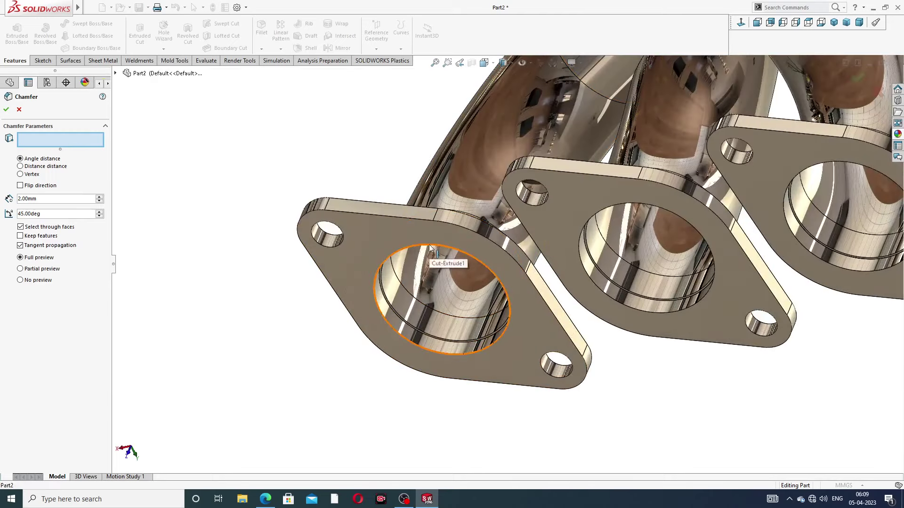
pyautogui.click(434, 259)
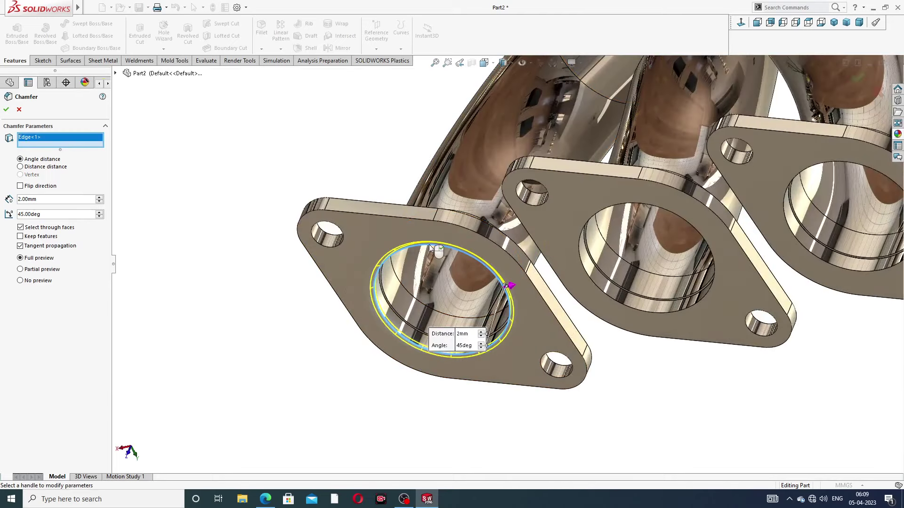
pyautogui.click(6, 109)
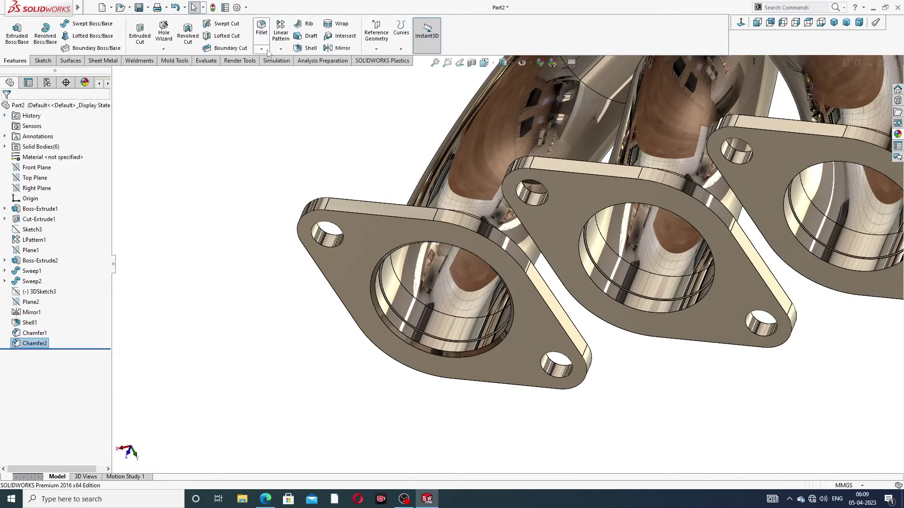
pyautogui.click(262, 49)
pyautogui.click(281, 71)
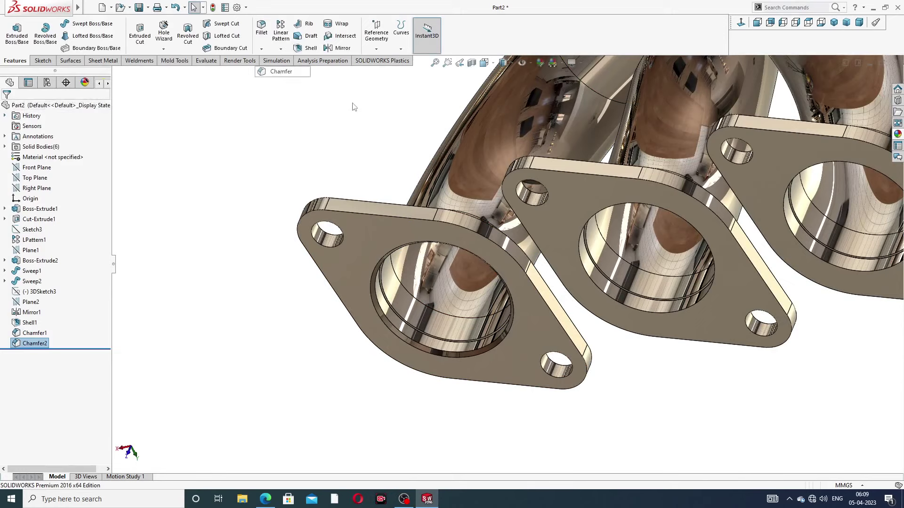
pyautogui.click(621, 202)
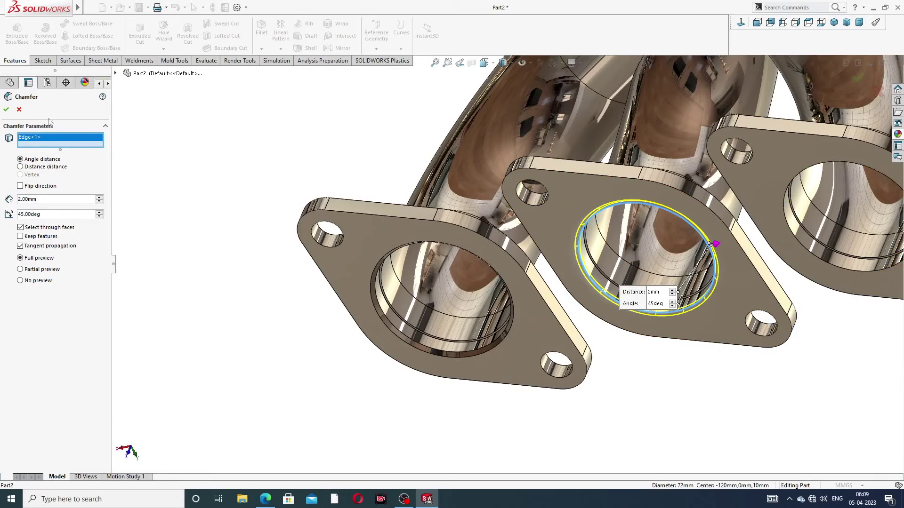
pyautogui.click(6, 109)
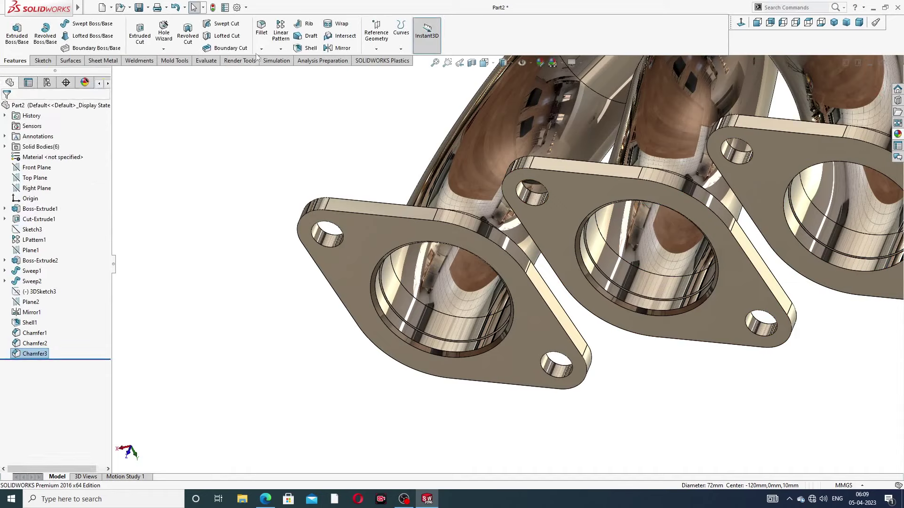
# Chamfer the third runner flange's hole edge, removing a mistakenly selected face first.
pyautogui.click(262, 49)
pyautogui.click(283, 71)
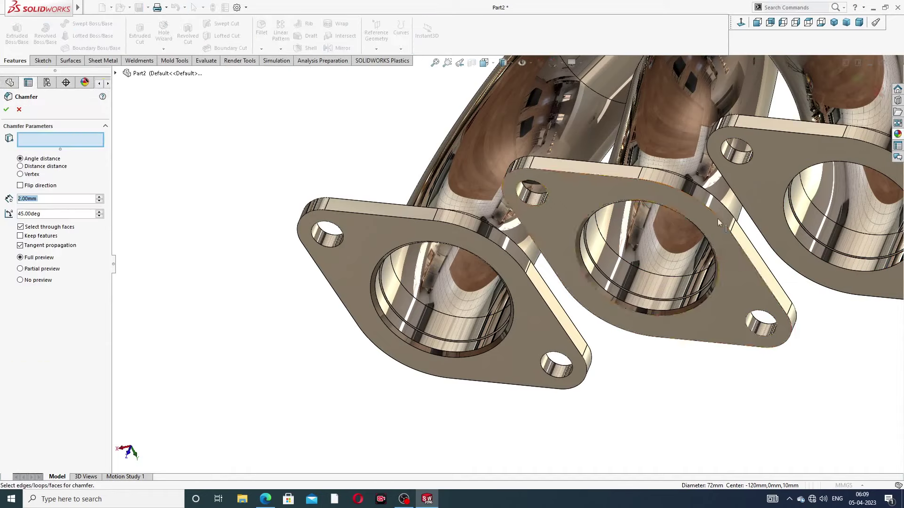
pyautogui.scroll(5, 719, 223)
pyautogui.scroll(-1, 542, 216)
pyautogui.scroll(-4, 499, 216)
pyautogui.scroll(-3, 473, 220)
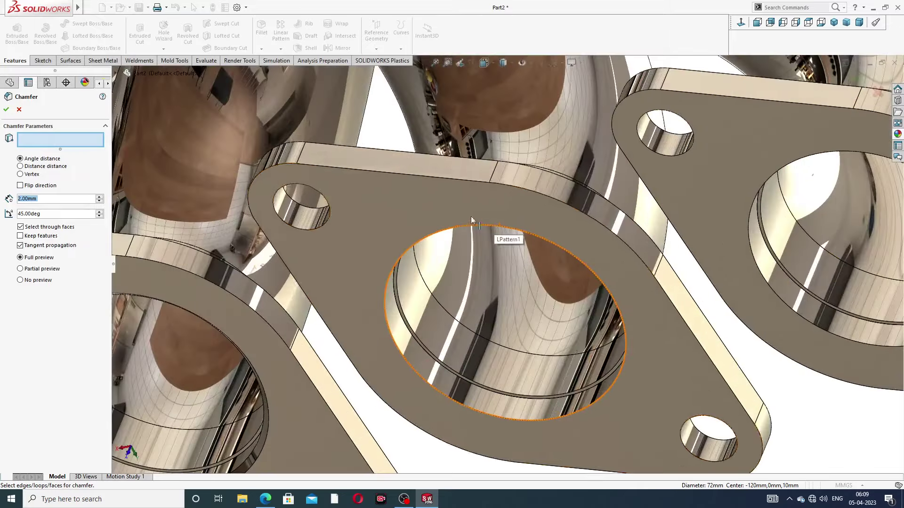
pyautogui.click(463, 224)
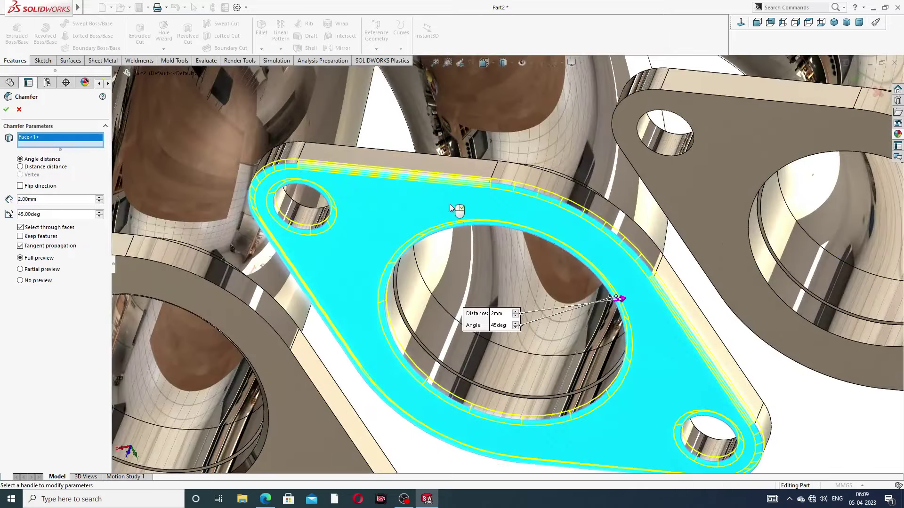
pyautogui.scroll(5, 476, 204)
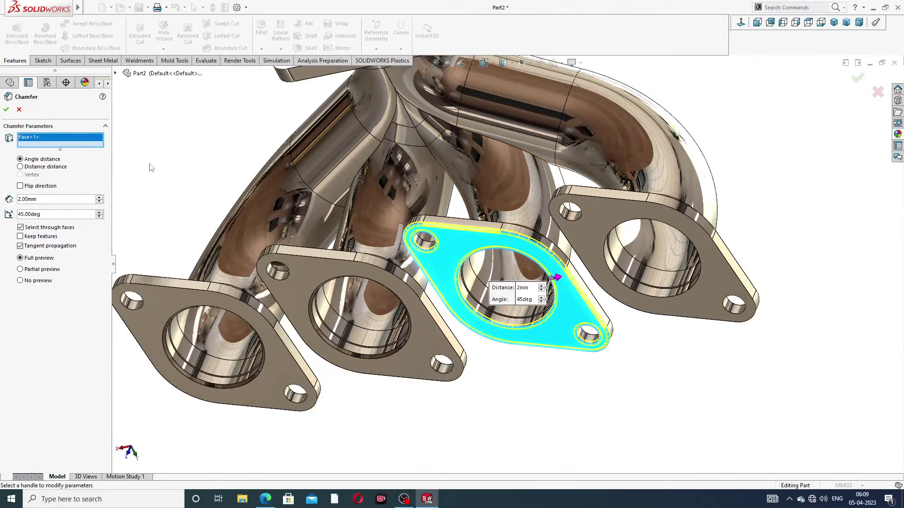
pyautogui.rightClick(78, 144)
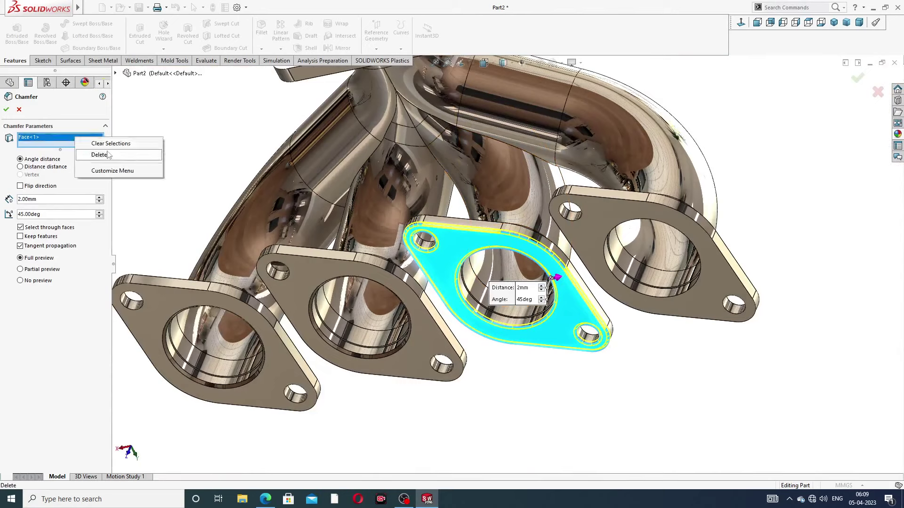
pyautogui.click(92, 154)
pyautogui.scroll(-4, 523, 278)
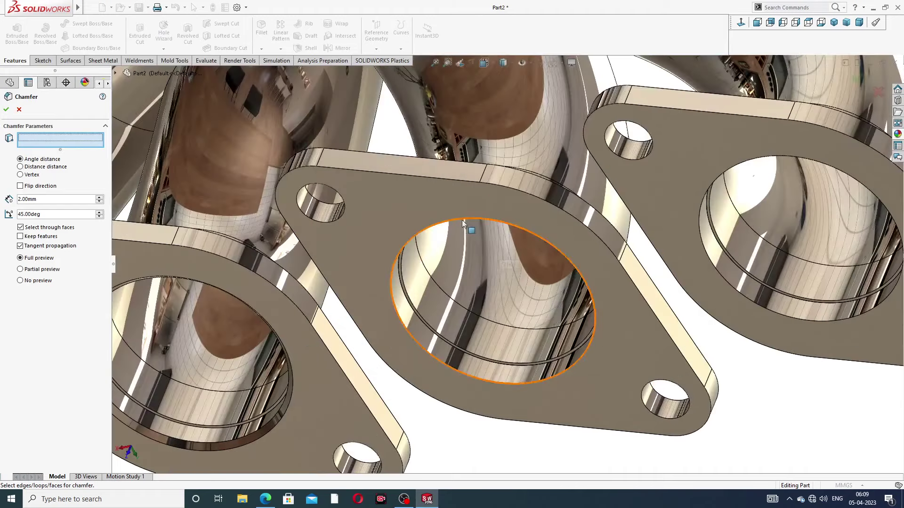
pyautogui.click(455, 223)
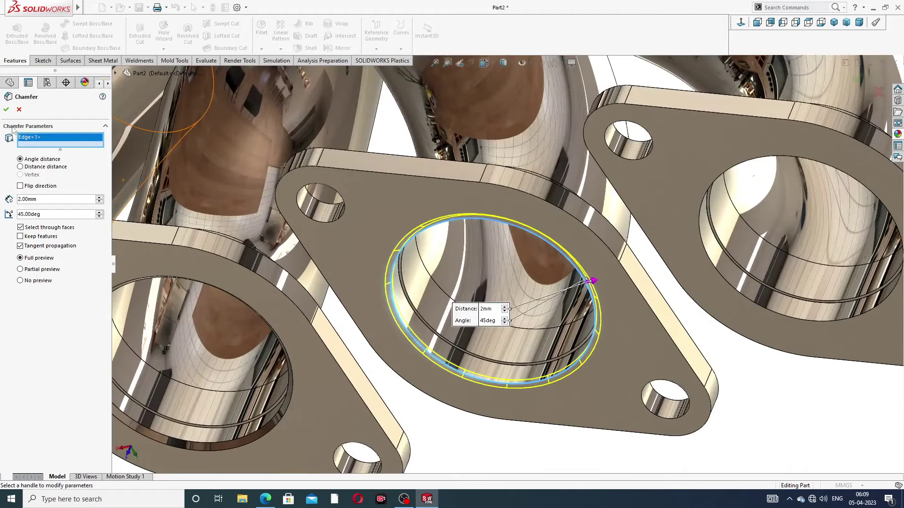
pyautogui.click(6, 109)
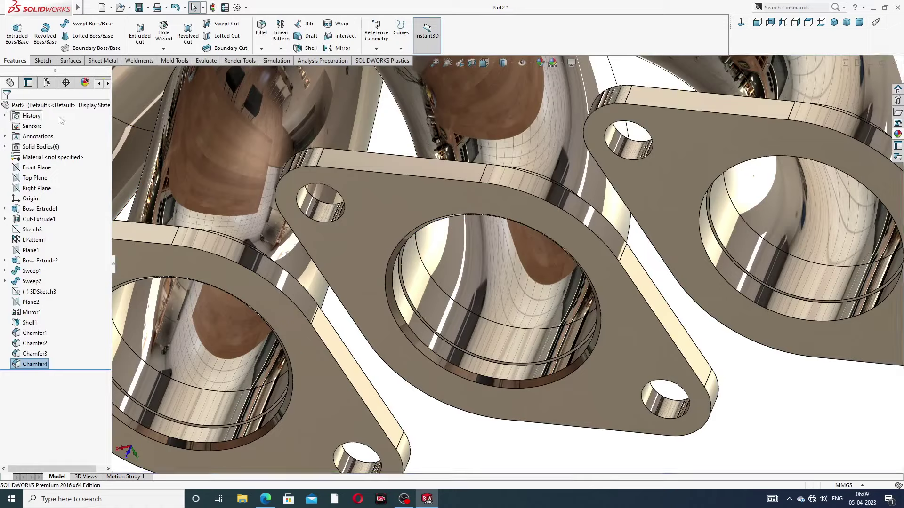
# Chamfer the fourth runner flange's hole edge at 2 mm and return to front view.
pyautogui.click(262, 49)
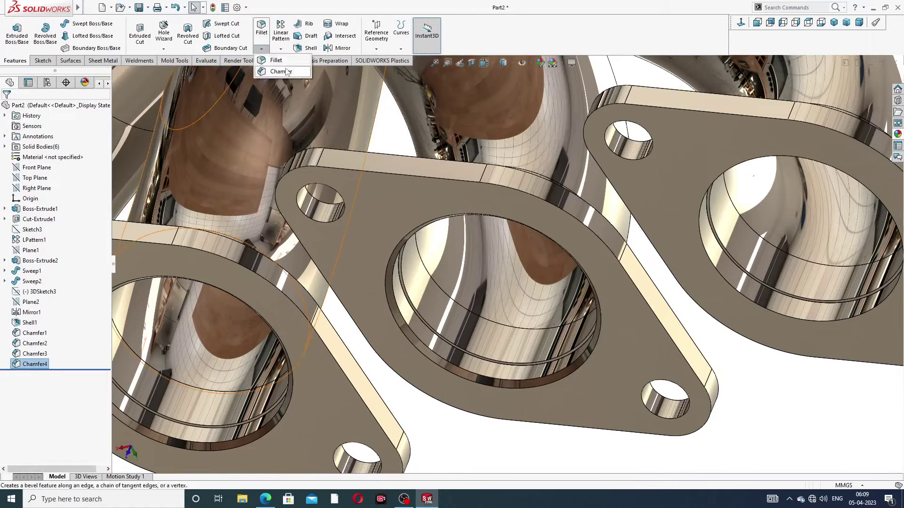
pyautogui.click(286, 72)
pyautogui.moveTo(722, 167); pyautogui.dragTo(743, 173, button='middle')
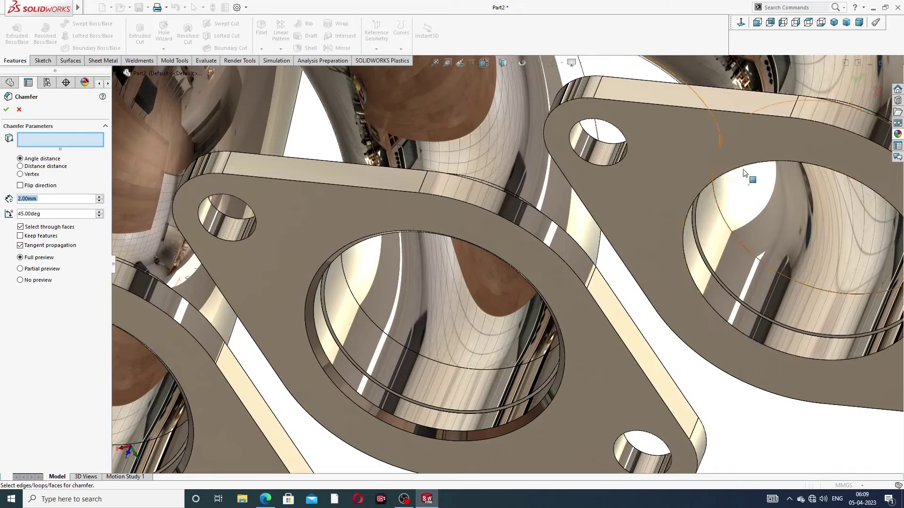
pyautogui.click(747, 170)
pyautogui.scroll(2, 523, 267)
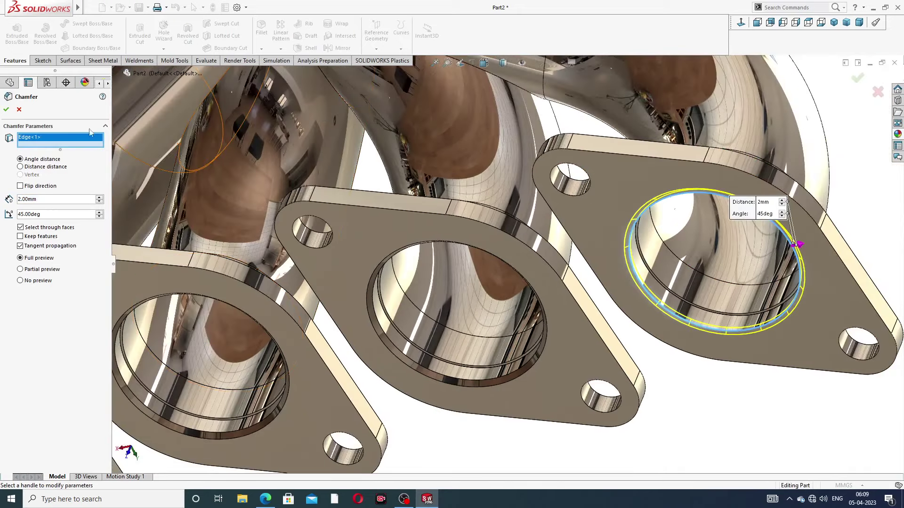
pyautogui.click(6, 109)
pyautogui.scroll(2, 333, 150)
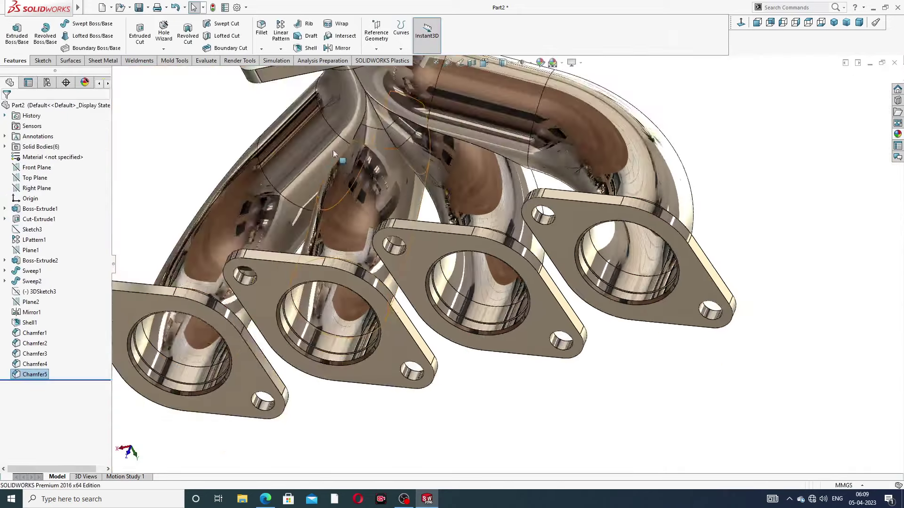
pyautogui.scroll(2, 333, 149)
pyautogui.hotkey('ctrl', '1')
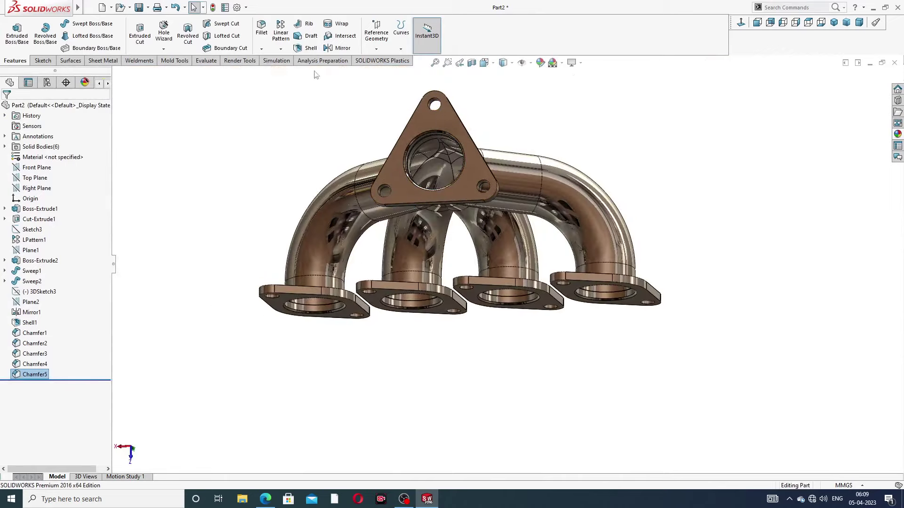
# Fillet both faces of the triangular collector flange with a 1 mm radius.
pyautogui.click(261, 49)
pyautogui.click(277, 61)
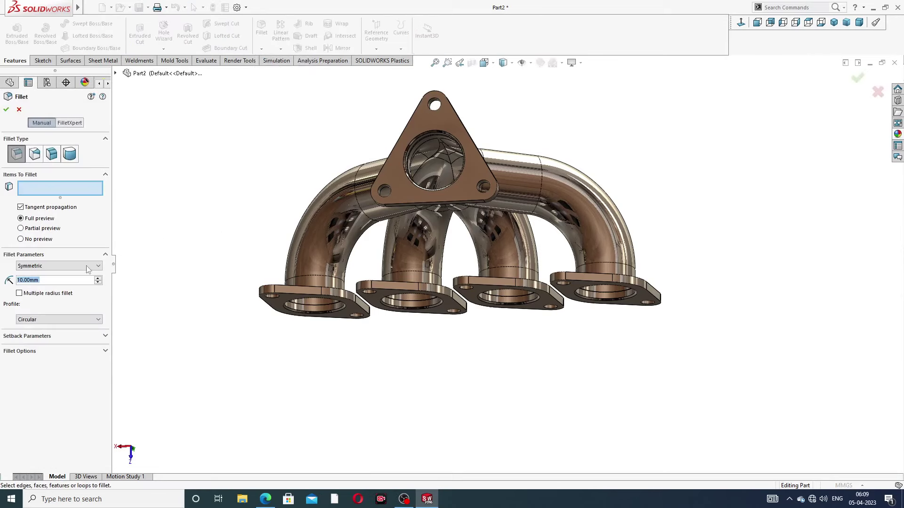
pyautogui.write('1')
pyautogui.press('Return')
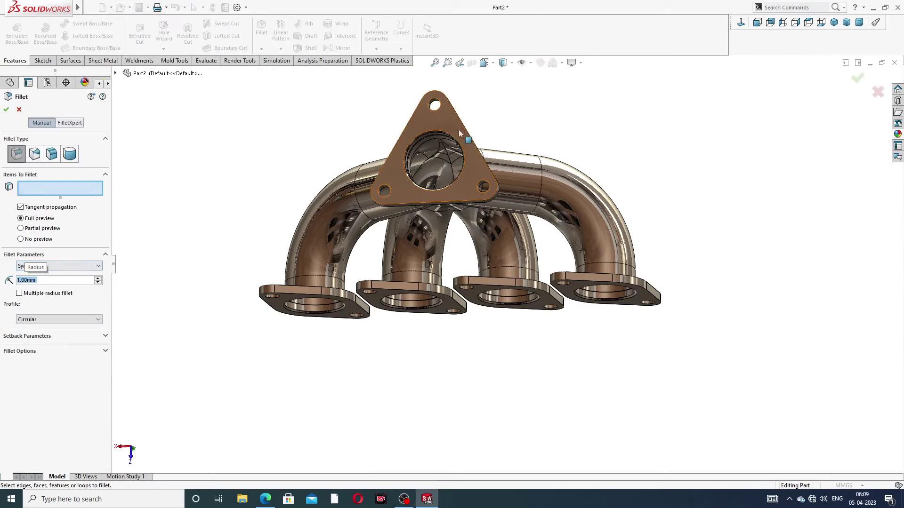
pyautogui.click(424, 123)
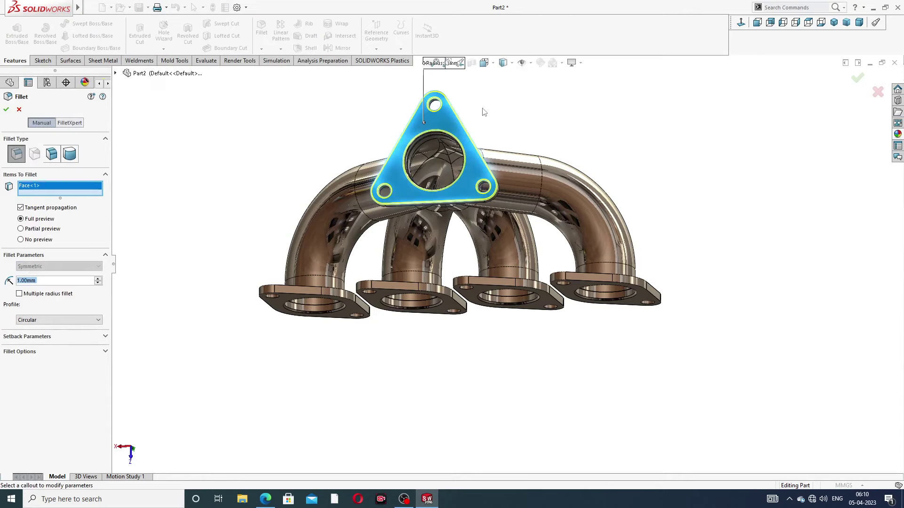
pyautogui.moveTo(484, 112); pyautogui.dragTo(373, 140, button='middle')
pyautogui.click(374, 140)
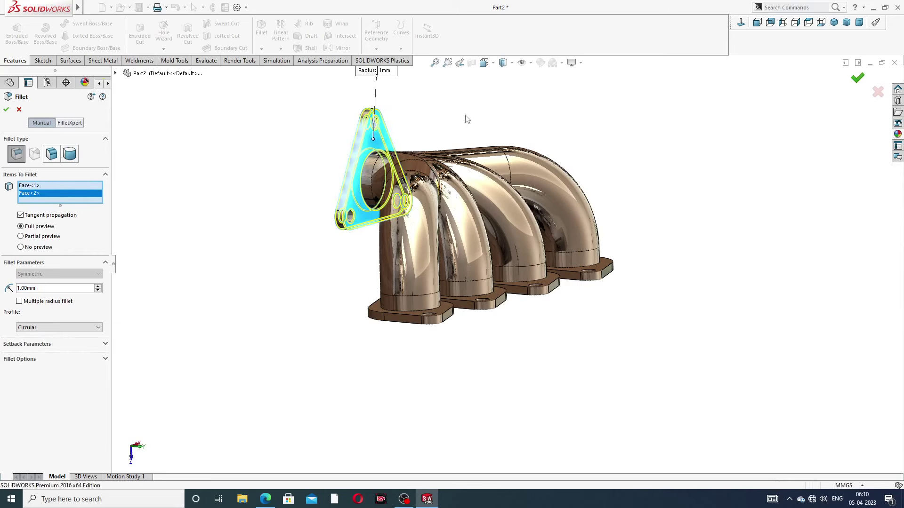
pyautogui.press('Return')
# Fillet both faces of the outer left runner flange at 1 mm.
pyautogui.moveTo(468, 115); pyautogui.dragTo(503, 125, button='middle')
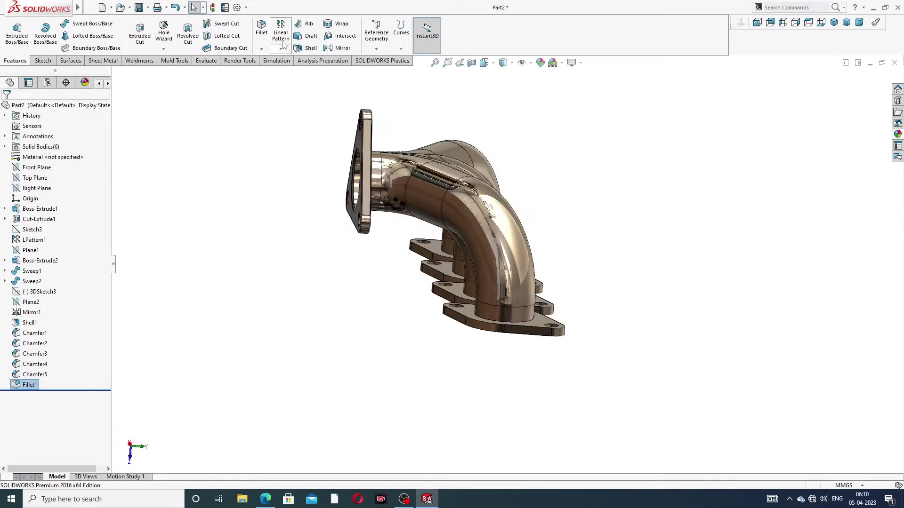
pyautogui.click(261, 28)
pyautogui.moveTo(447, 155); pyautogui.dragTo(540, 156, button='middle')
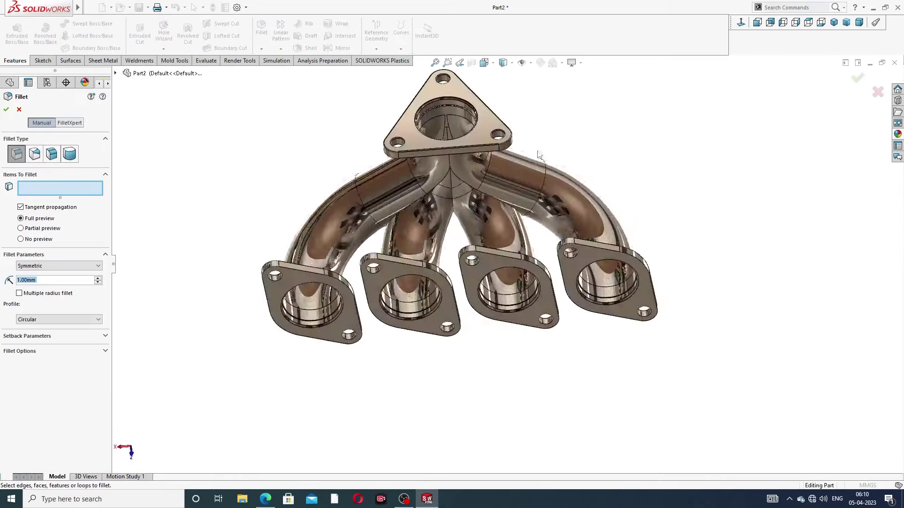
pyautogui.click(302, 292)
pyautogui.moveTo(302, 291)
pyautogui.mouseDown(button='middle')
pyautogui.moveTo(353, 348)
pyautogui.moveTo(307, 315)
pyautogui.mouseUp(button='middle')
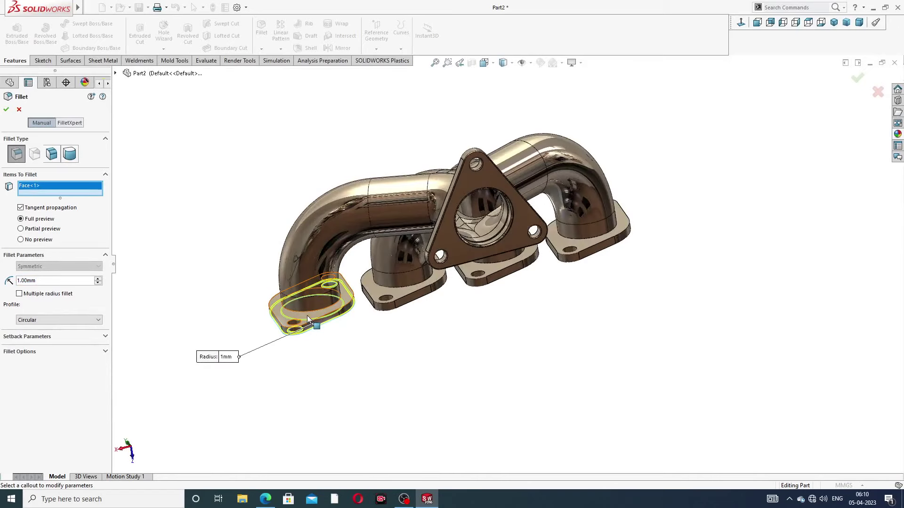
pyautogui.moveTo(307, 315); pyautogui.dragTo(329, 351, button='middle')
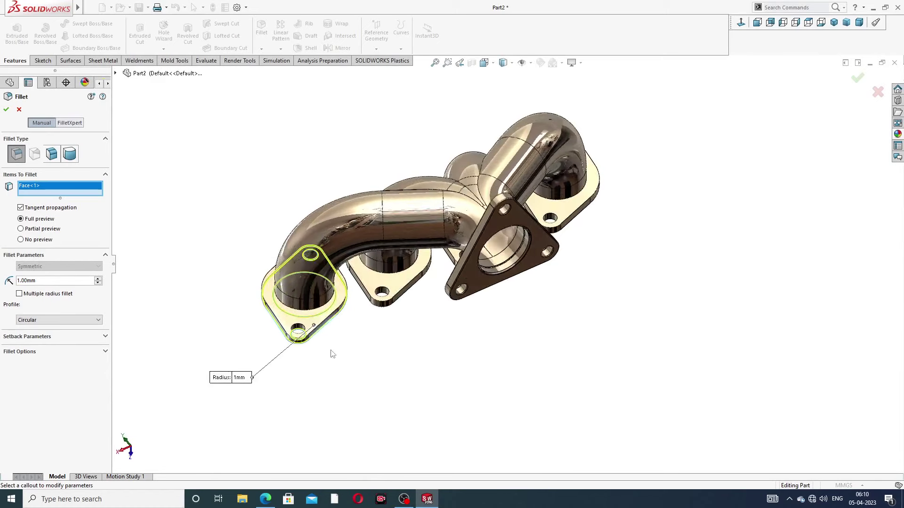
pyautogui.click(288, 323)
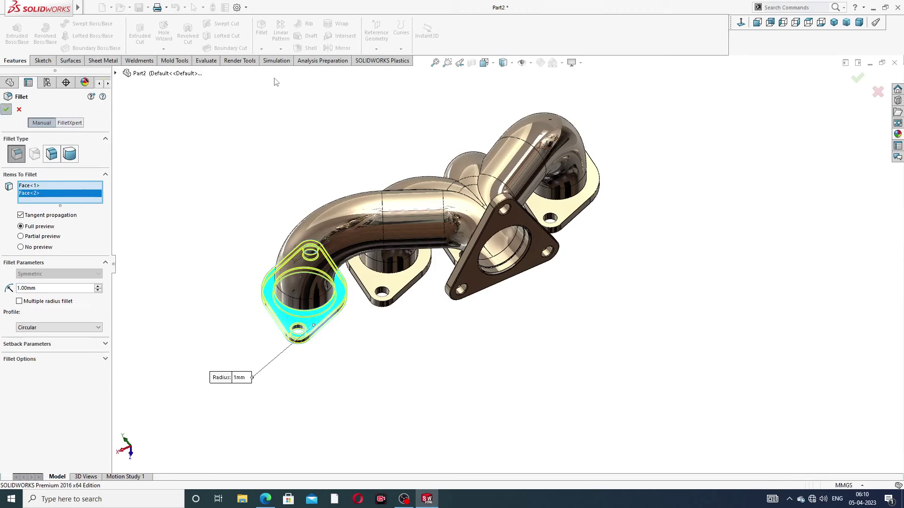
pyautogui.press('Return')
# Fillet both faces of the next two runner flanges at 1 mm each.
pyautogui.click(261, 31)
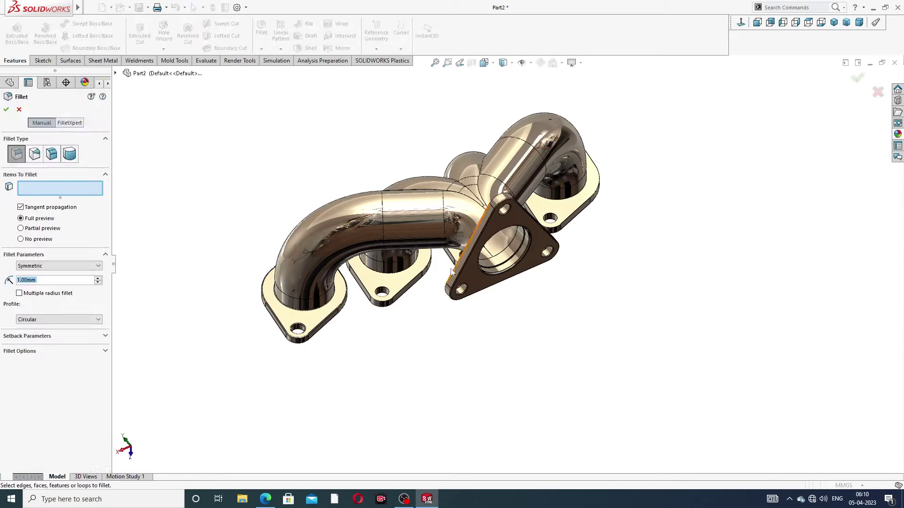
pyautogui.click(417, 294)
pyautogui.moveTo(424, 295)
pyautogui.mouseDown(button='middle')
pyautogui.moveTo(412, 192)
pyautogui.moveTo(401, 241)
pyautogui.mouseUp(button='middle')
pyautogui.scroll(-2, 400, 241)
pyautogui.scroll(-2, 400, 241)
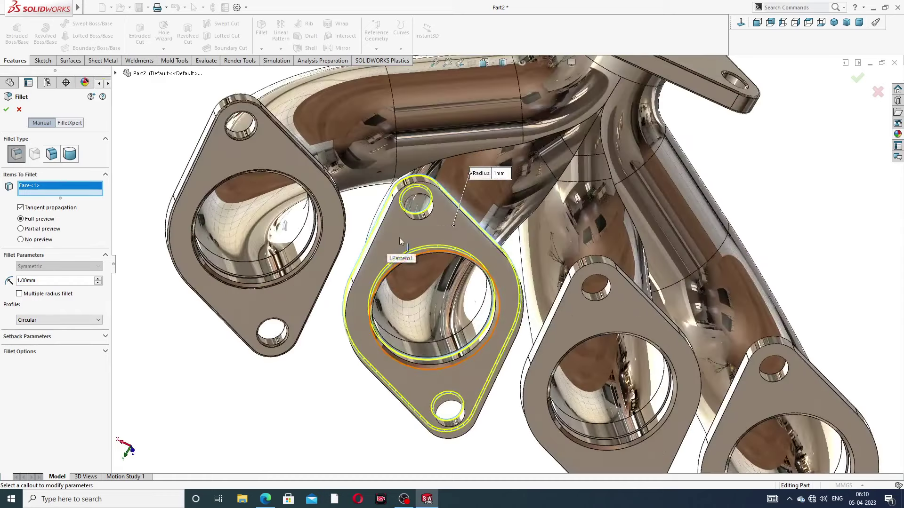
pyautogui.click(400, 241)
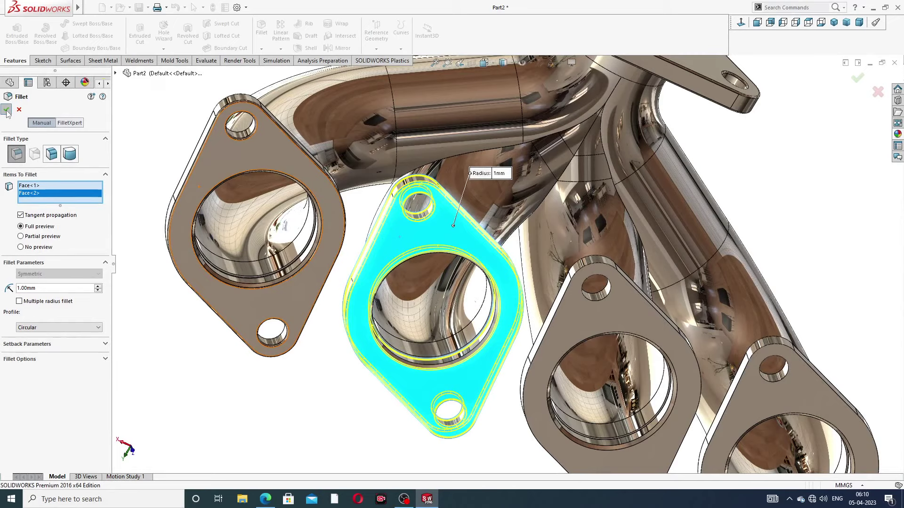
pyautogui.click(6, 111)
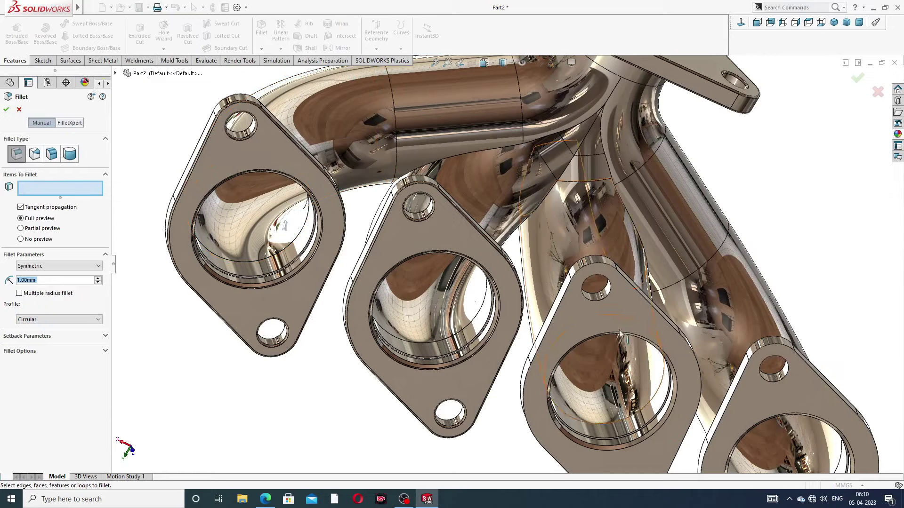
pyautogui.click(571, 311)
pyautogui.moveTo(571, 312); pyautogui.dragTo(520, 399, button='middle')
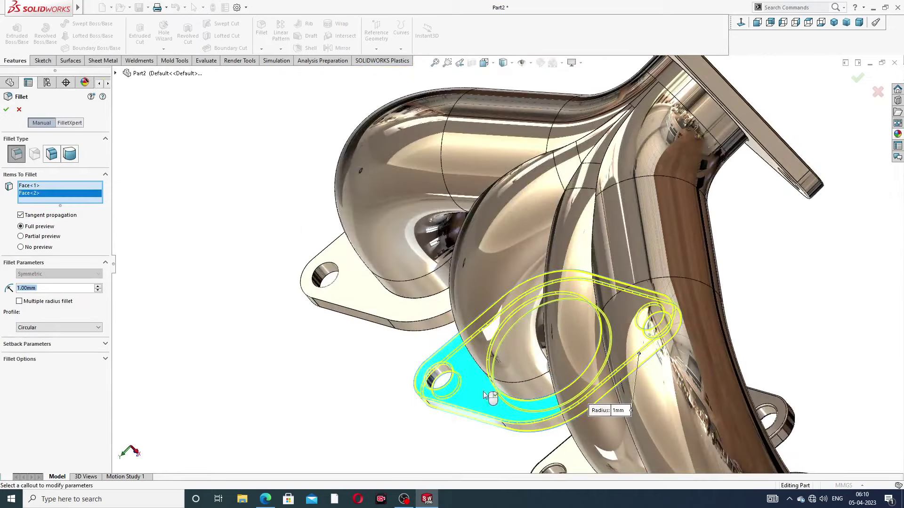
pyautogui.click(490, 398)
pyautogui.click(7, 110)
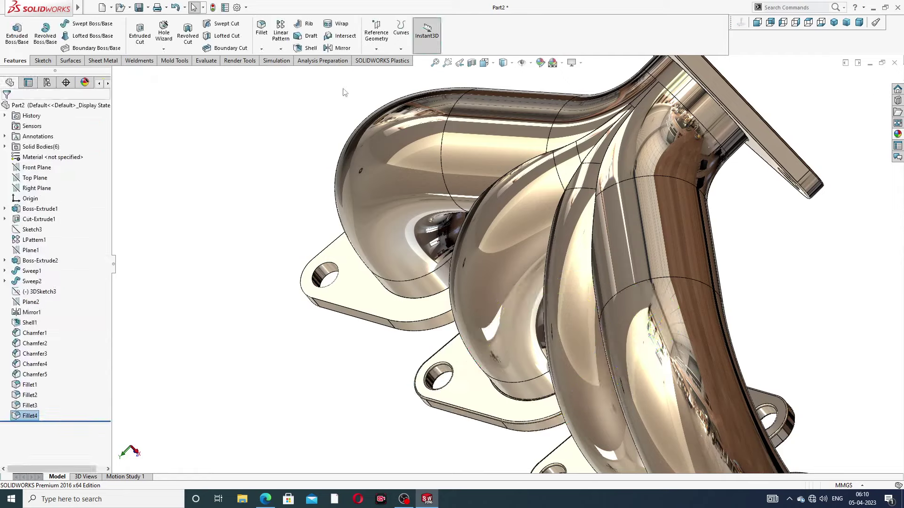
# Fillet the top and underside faces of the last runner flange at 1 mm.
pyautogui.click(261, 30)
pyautogui.press('f')
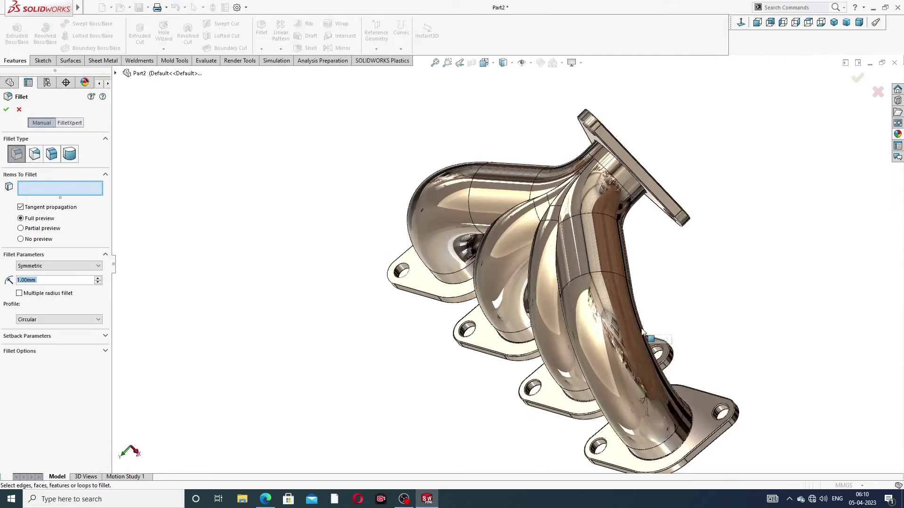
pyautogui.moveTo(659, 296); pyautogui.dragTo(702, 256, button='middle')
pyautogui.scroll(-5, 613, 437)
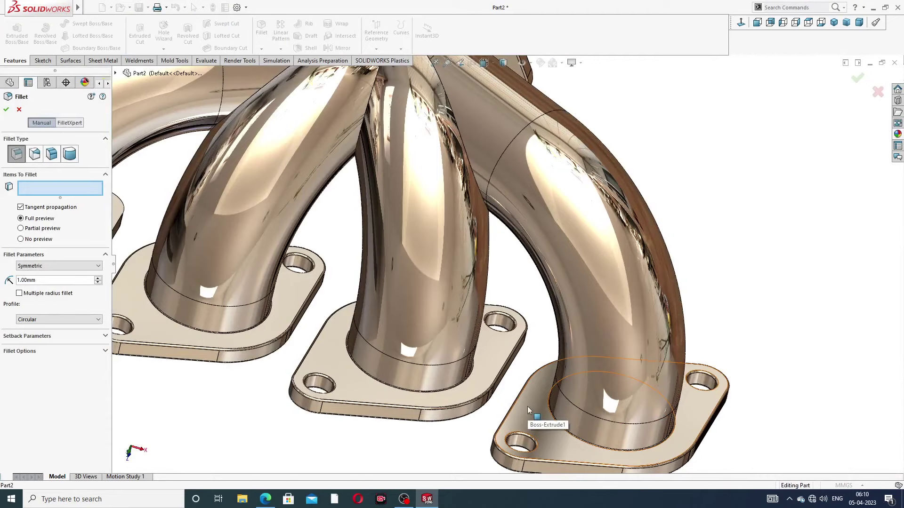
pyautogui.press('f')
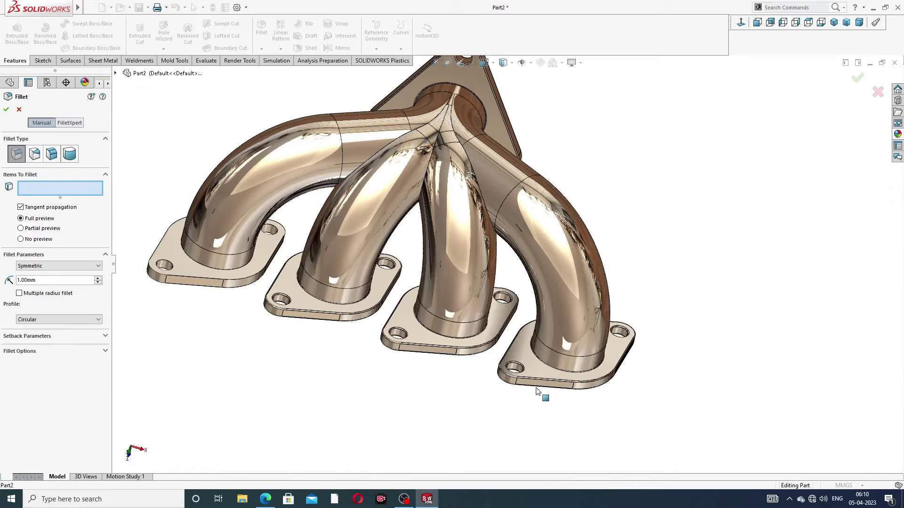
pyautogui.scroll(-3, 203, 264)
pyautogui.scroll(-3, 226, 275)
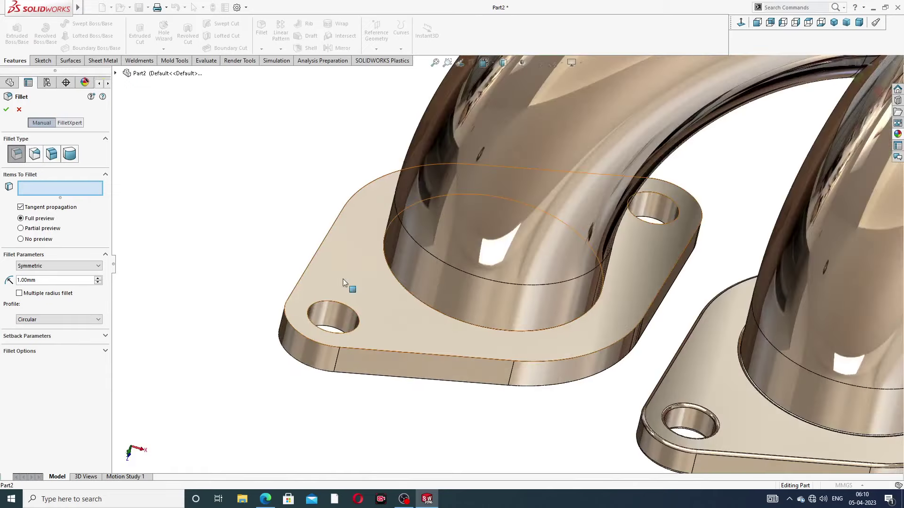
pyautogui.click(342, 279)
pyautogui.moveTo(342, 278); pyautogui.dragTo(365, 315, button='middle')
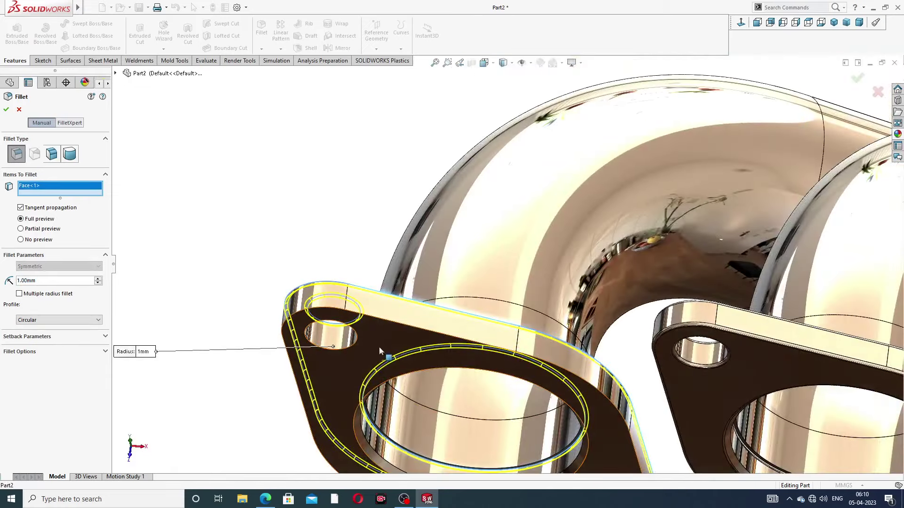
pyautogui.click(377, 348)
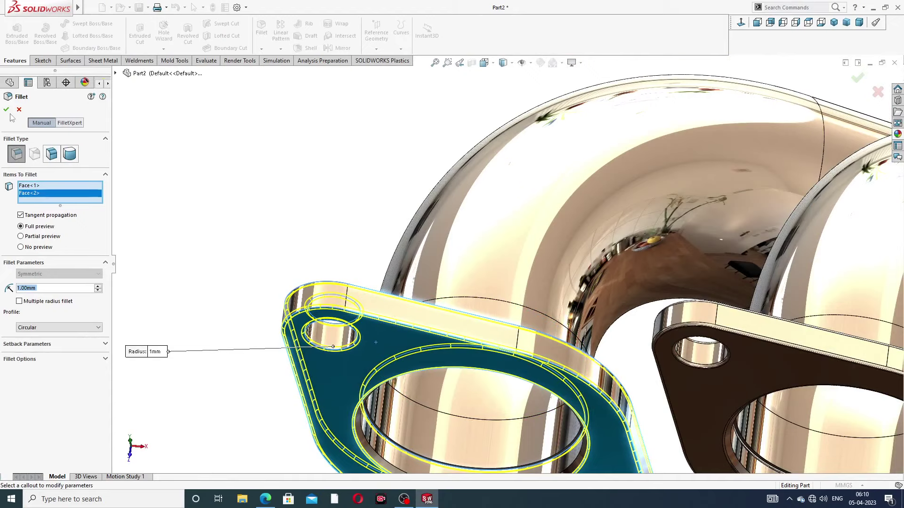
pyautogui.press('Return')
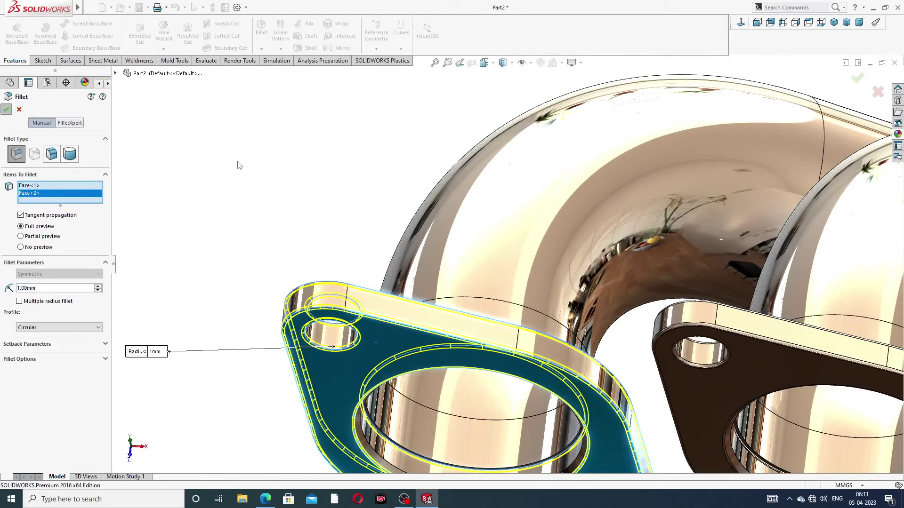
pyautogui.scroll(3, 423, 184)
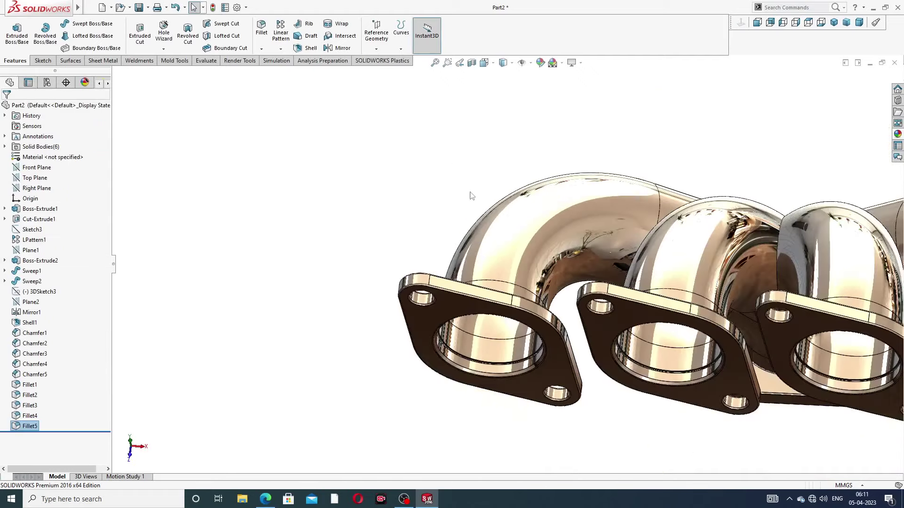
pyautogui.scroll(3, 577, 216)
pyautogui.moveTo(577, 216); pyautogui.dragTo(612, 264, button='middle')
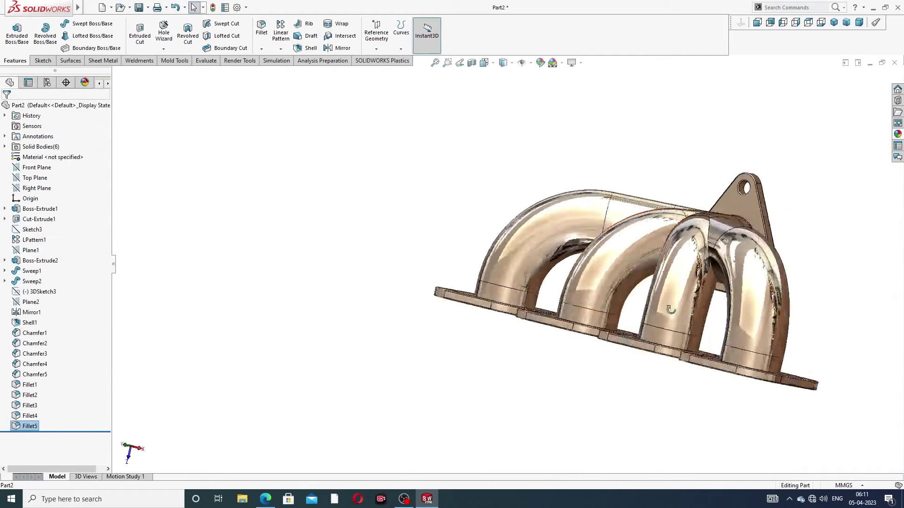
pyautogui.moveTo(707, 287); pyautogui.dragTo(716, 298, button='middle')
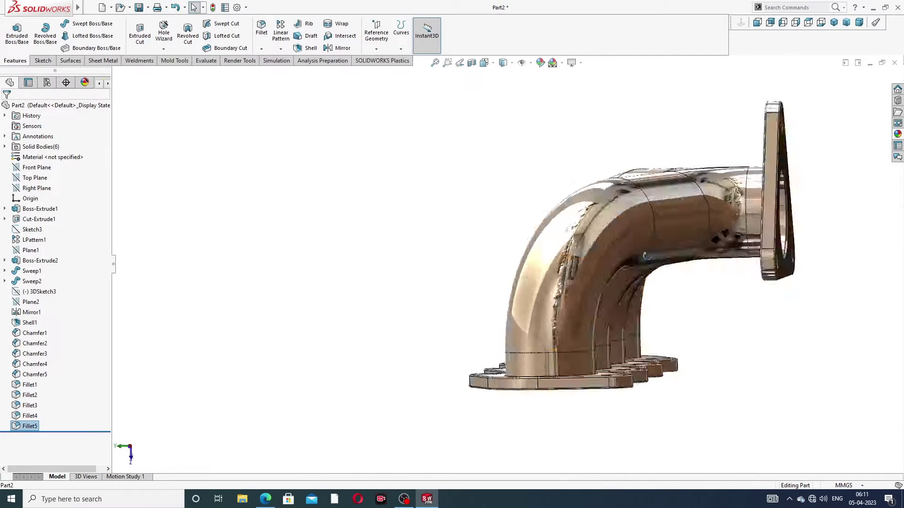
pyautogui.scroll(-3, 554, 264)
pyautogui.scroll(3, 553, 264)
pyautogui.moveTo(553, 264); pyautogui.dragTo(663, 344, button='middle')
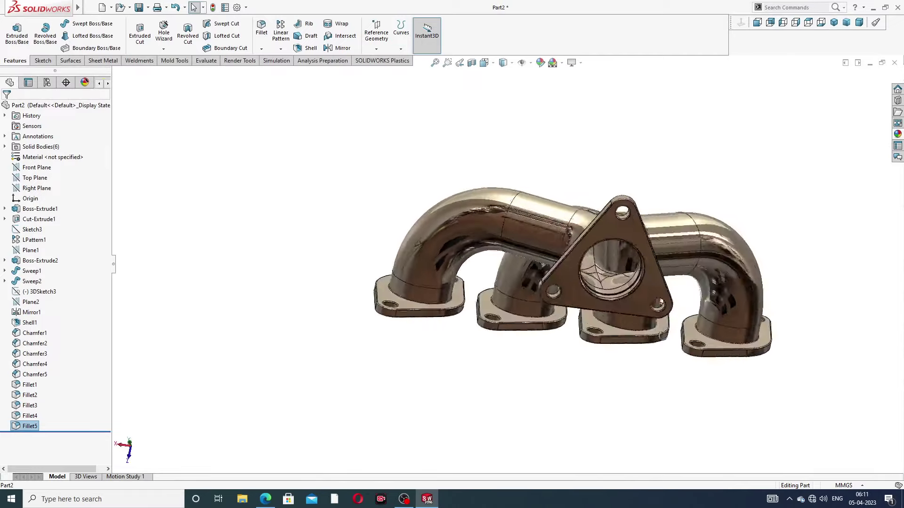
pyautogui.click(834, 22)
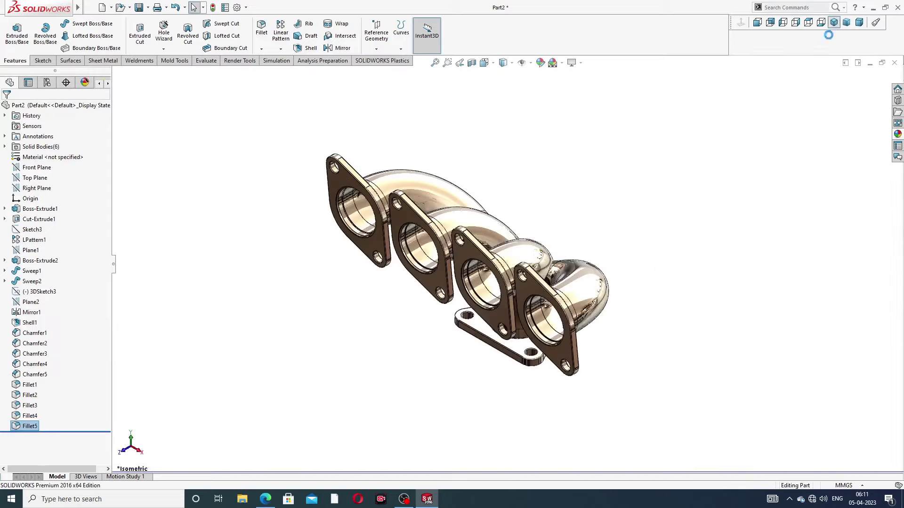
pyautogui.moveTo(524, 254)
pyautogui.mouseDown(button='middle')
pyautogui.moveTo(638, 210)
pyautogui.moveTo(637, 228)
pyautogui.moveTo(449, 227)
pyautogui.moveTo(676, 242)
pyautogui.moveTo(494, 250)
pyautogui.mouseUp(button='middle')
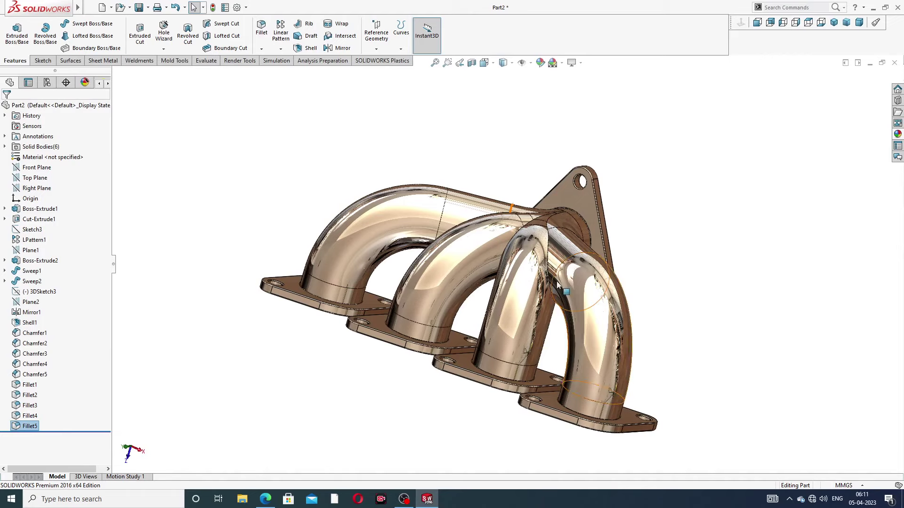
pyautogui.moveTo(523, 368); pyautogui.dragTo(516, 372, button='middle')
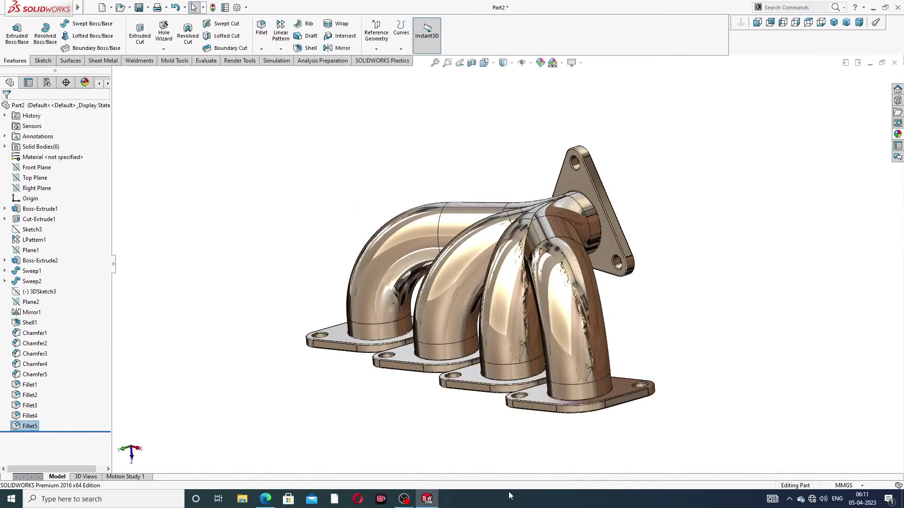
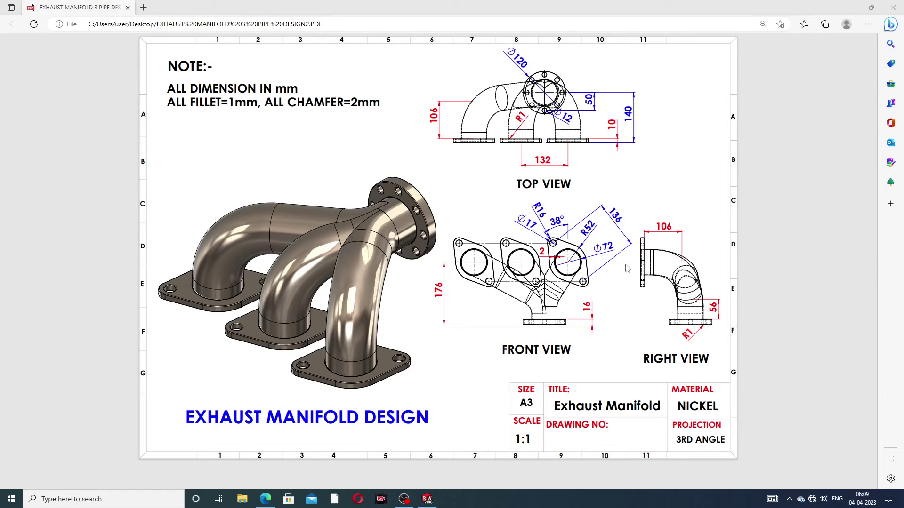
# Orbit and zoom the manifold to inspect the round flange, pipe bends and side profile.
pyautogui.click(428, 500)
pyautogui.scroll(2, 586, 179)
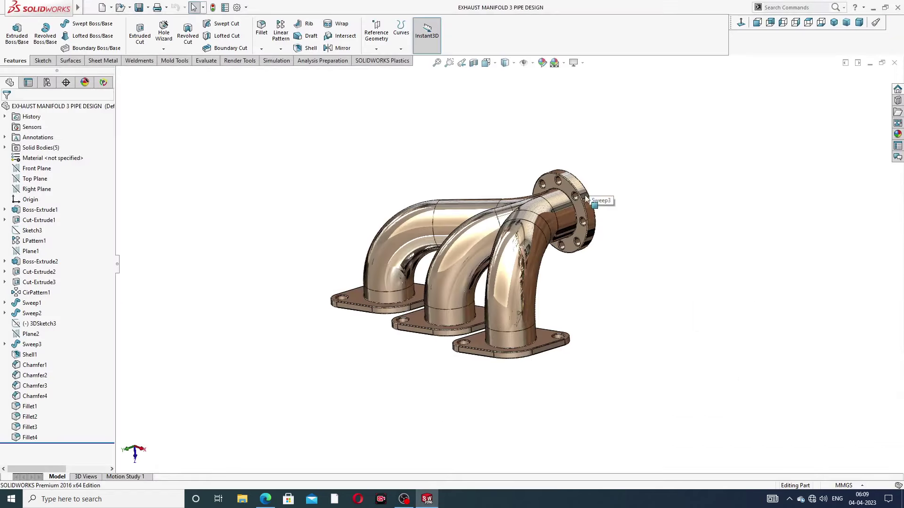
pyautogui.moveTo(586, 198); pyautogui.dragTo(465, 237, button='middle')
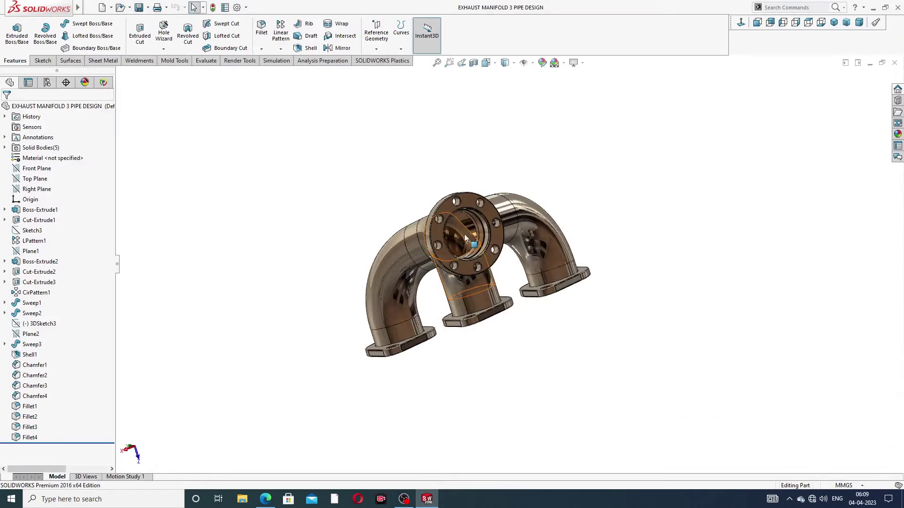
pyautogui.scroll(-3, 466, 236)
pyautogui.moveTo(503, 232)
pyautogui.mouseDown(button='middle')
pyautogui.moveTo(564, 208)
pyautogui.moveTo(519, 213)
pyautogui.moveTo(464, 296)
pyautogui.moveTo(403, 248)
pyautogui.moveTo(566, 339)
pyautogui.moveTo(583, 374)
pyautogui.moveTo(698, 294)
pyautogui.moveTo(650, 259)
pyautogui.moveTo(670, 326)
pyautogui.moveTo(701, 379)
pyautogui.moveTo(719, 370)
pyautogui.moveTo(720, 391)
pyautogui.moveTo(710, 387)
pyautogui.mouseUp(button='middle')
pyautogui.scroll(-3, 475, 298)
pyautogui.scroll(4, 475, 298)
pyautogui.scroll(2, 662, 401)
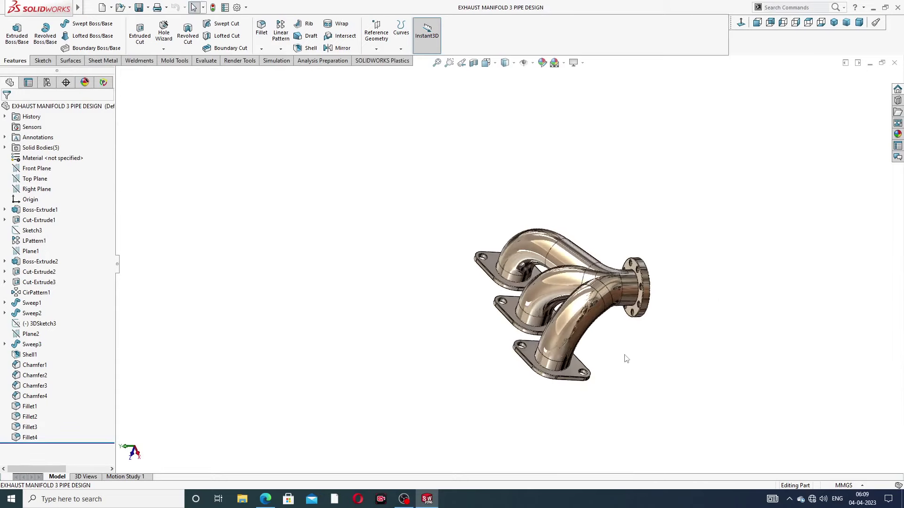
pyautogui.moveTo(625, 359)
pyautogui.mouseDown(button='middle')
pyautogui.moveTo(670, 333)
pyautogui.moveTo(642, 349)
pyautogui.moveTo(598, 337)
pyautogui.mouseUp(button='middle')
pyautogui.scroll(-3, 599, 335)
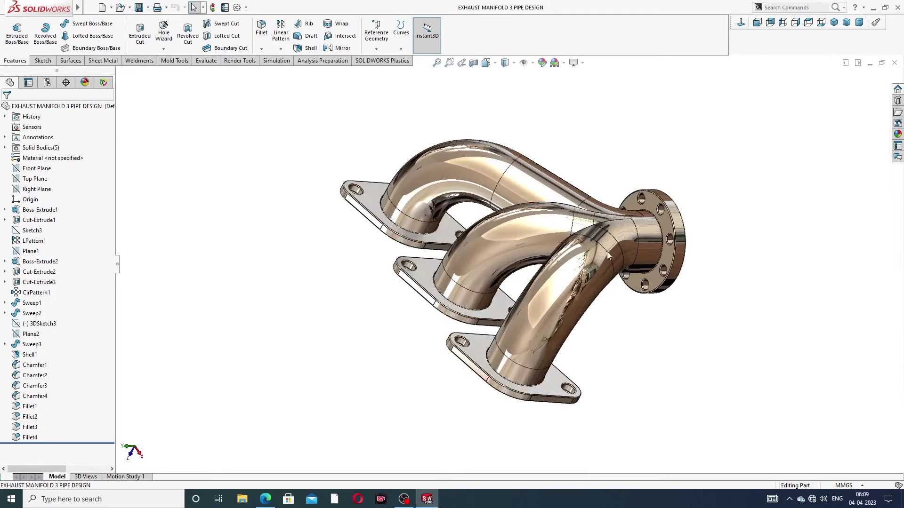
pyautogui.moveTo(579, 188); pyautogui.dragTo(557, 217, button='middle')
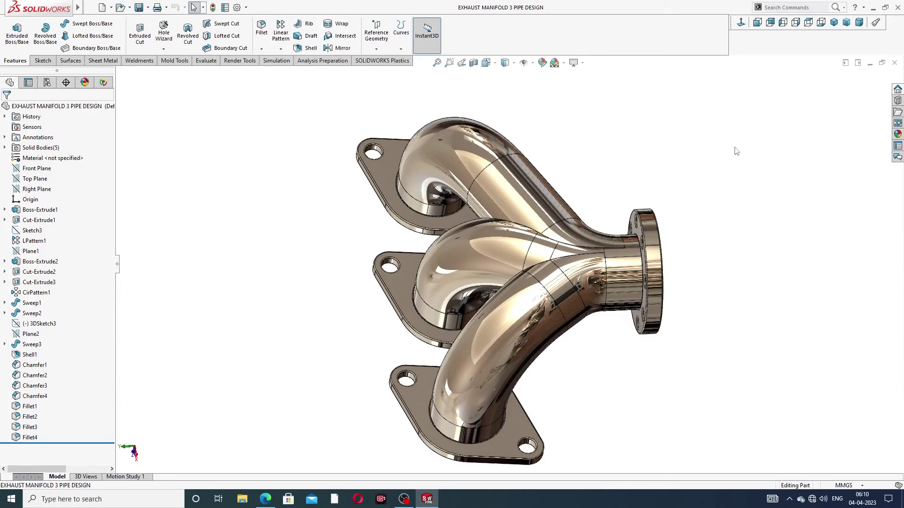
# Close the manifold and start a new blank part with a Plain White scene.
pyautogui.click(895, 63)
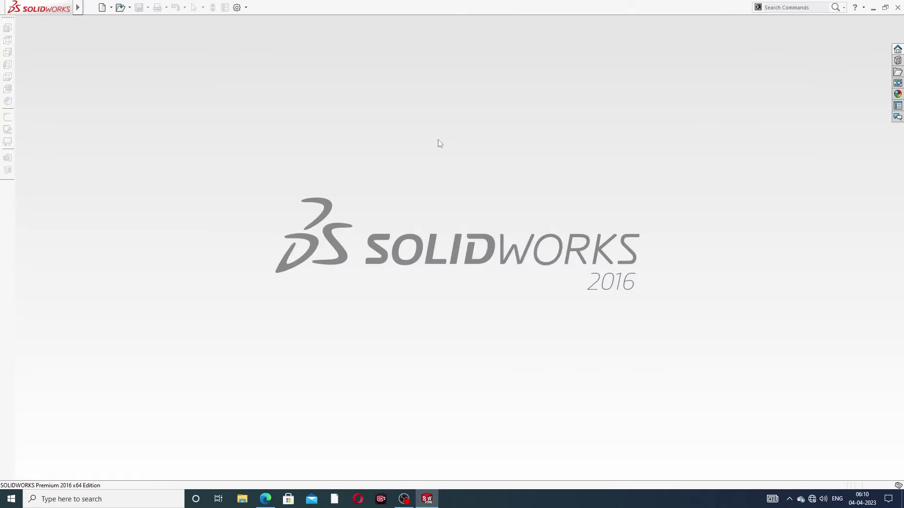
pyautogui.click(102, 7)
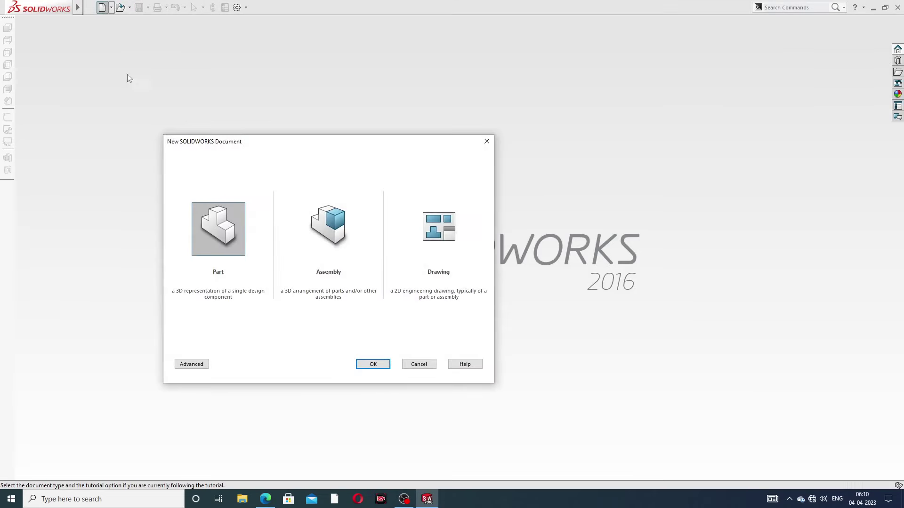
pyautogui.click(373, 363)
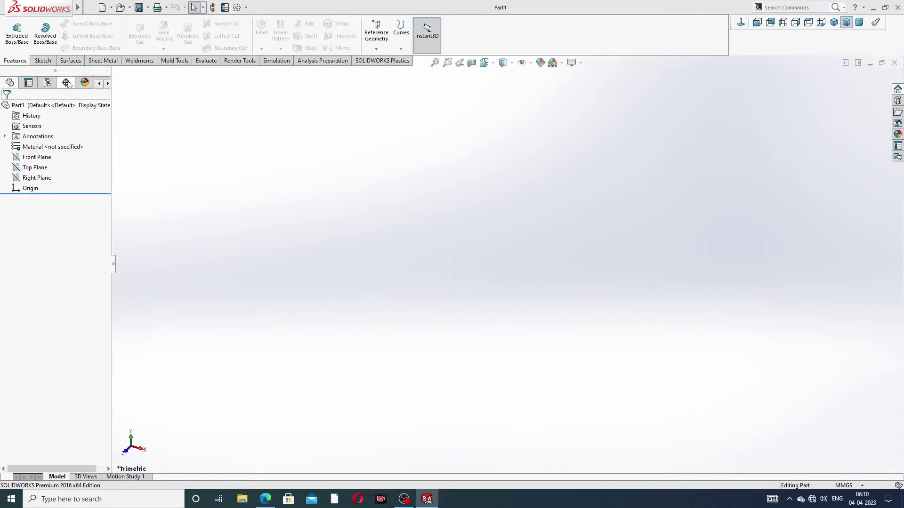
pyautogui.click(561, 65)
pyautogui.moveTo(577, 27)
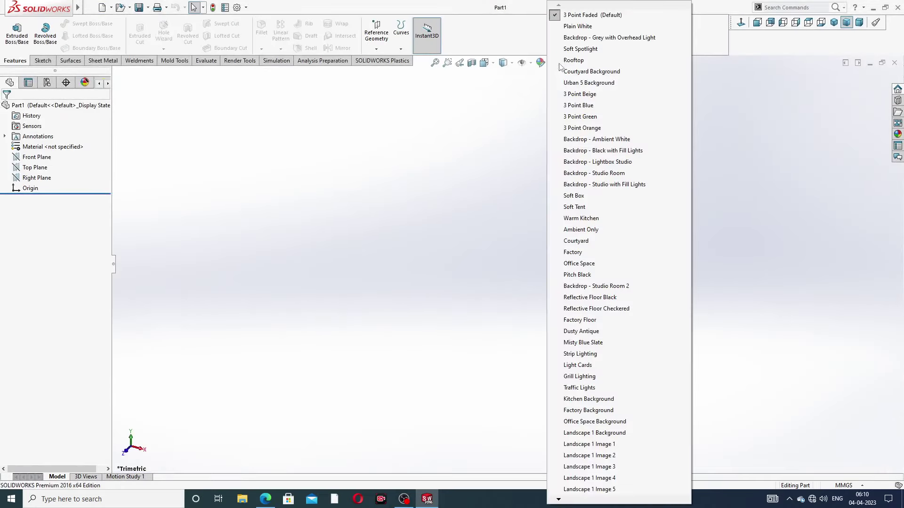
pyautogui.click(587, 27)
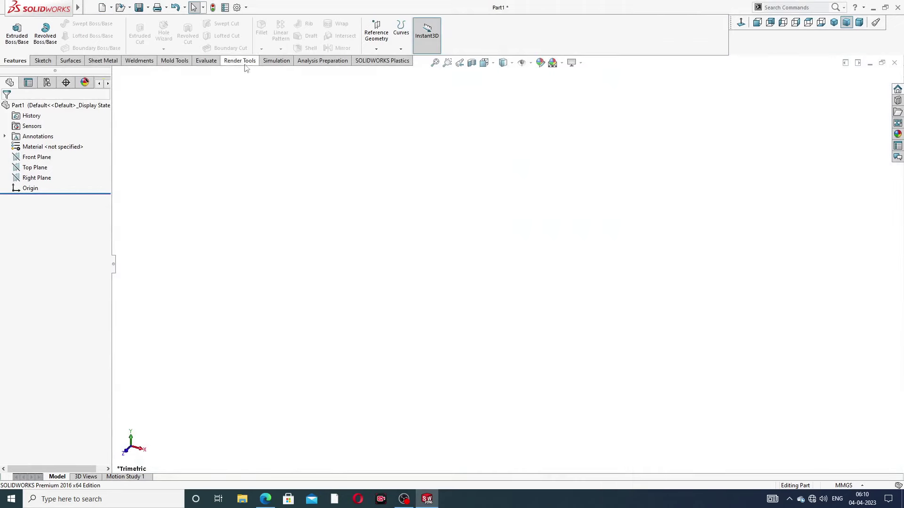
# Raise shaded and wireframe Image Quality to maximum, then bring up the reference drawing.
pyautogui.click(238, 8)
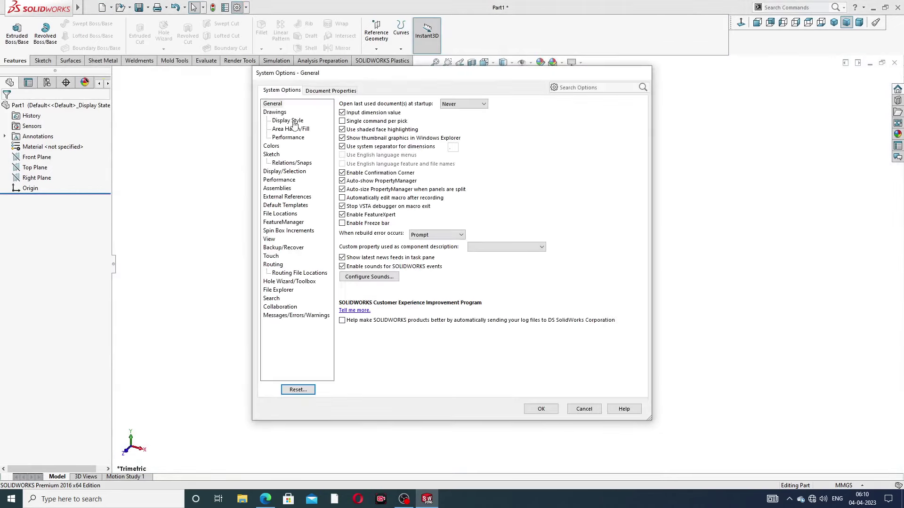
pyautogui.click(340, 90)
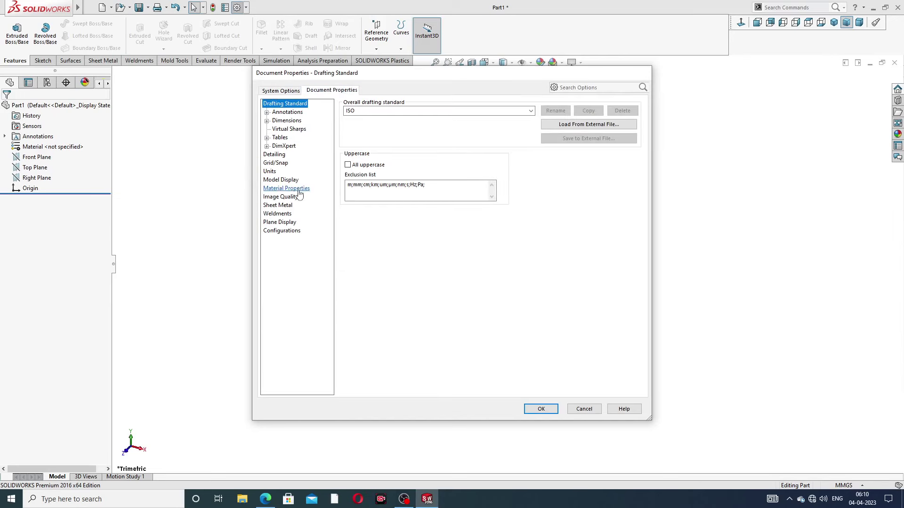
pyautogui.click(282, 199)
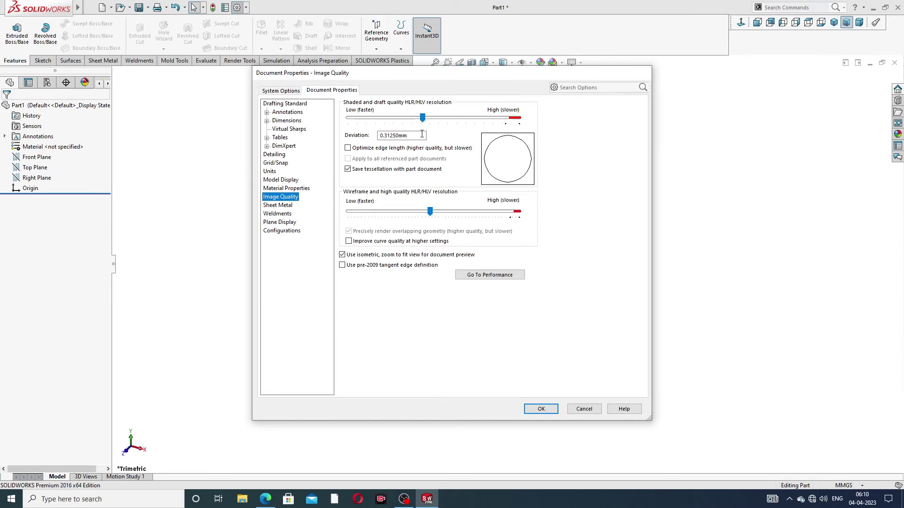
pyautogui.moveTo(422, 118); pyautogui.dragTo(518, 118)
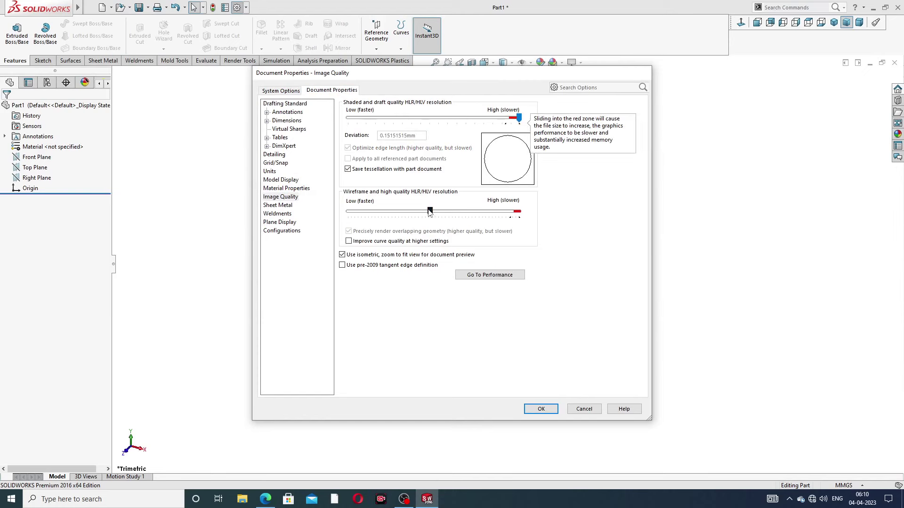
pyautogui.moveTo(430, 211); pyautogui.dragTo(519, 211)
pyautogui.click(541, 409)
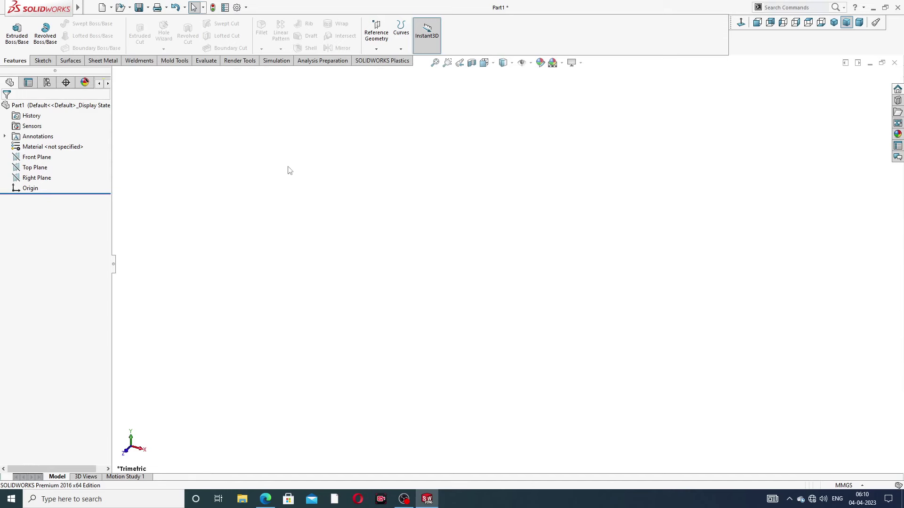
pyautogui.click(265, 499)
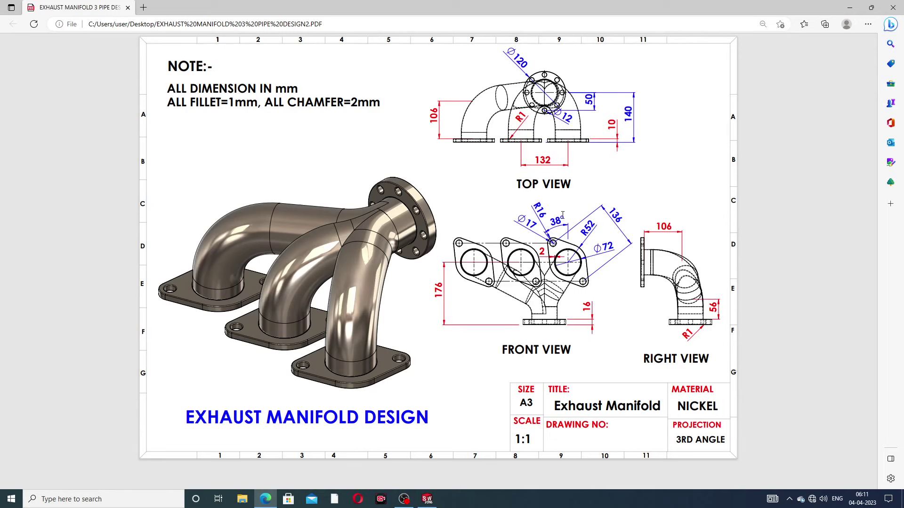
# Go back from the reference PDF to the blank Part1 in SolidWorks.
pyautogui.click(265, 499)
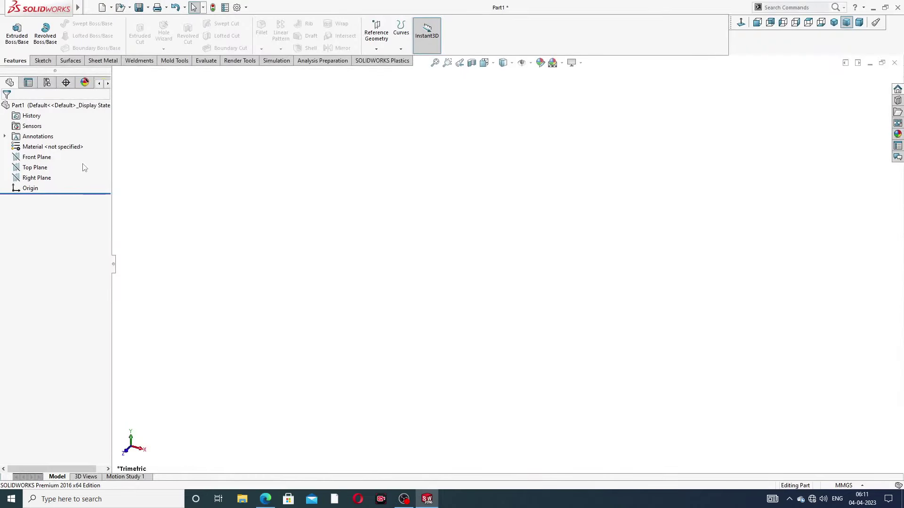
# Start a Front Plane sketch and draw a vertical centerline through the origin.
pyautogui.click(45, 156)
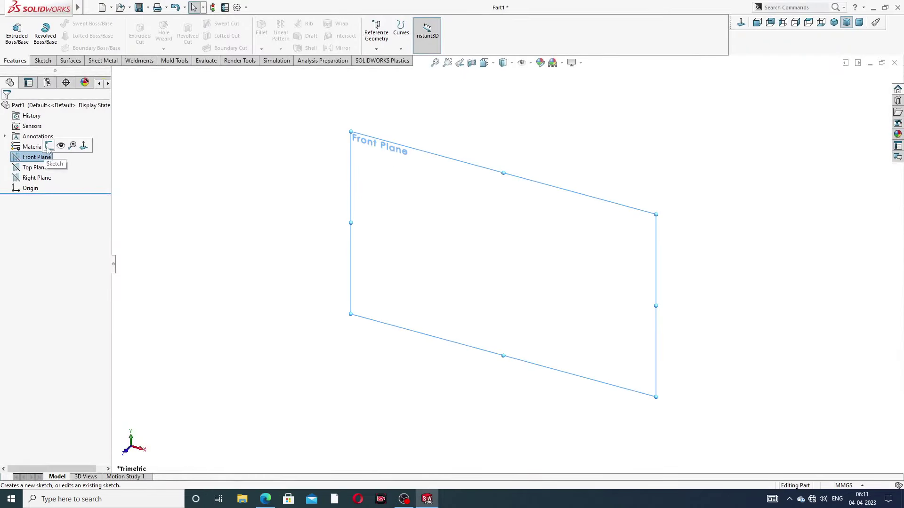
pyautogui.click(49, 145)
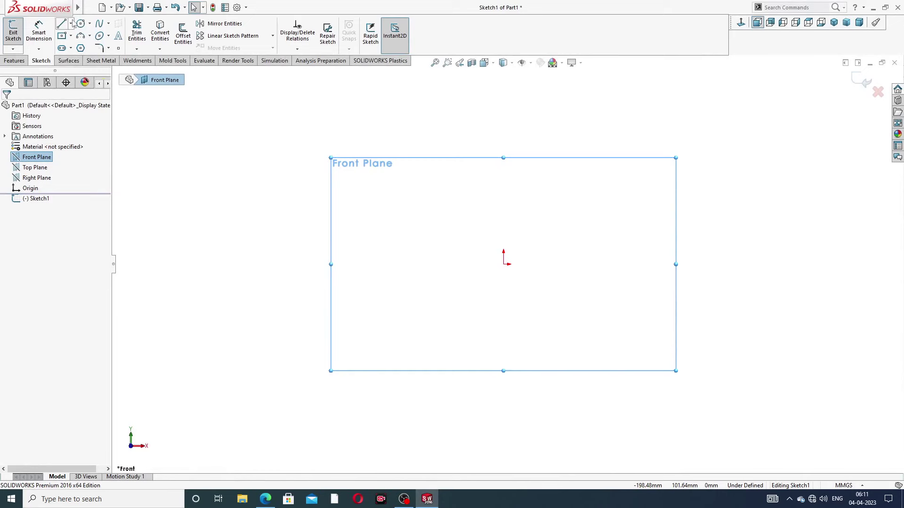
pyautogui.click(71, 24)
pyautogui.click(83, 45)
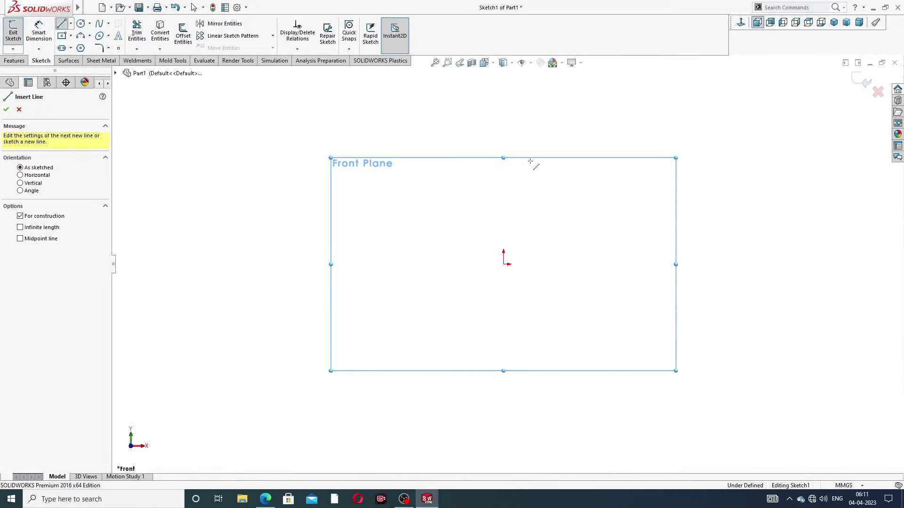
pyautogui.click(503, 113)
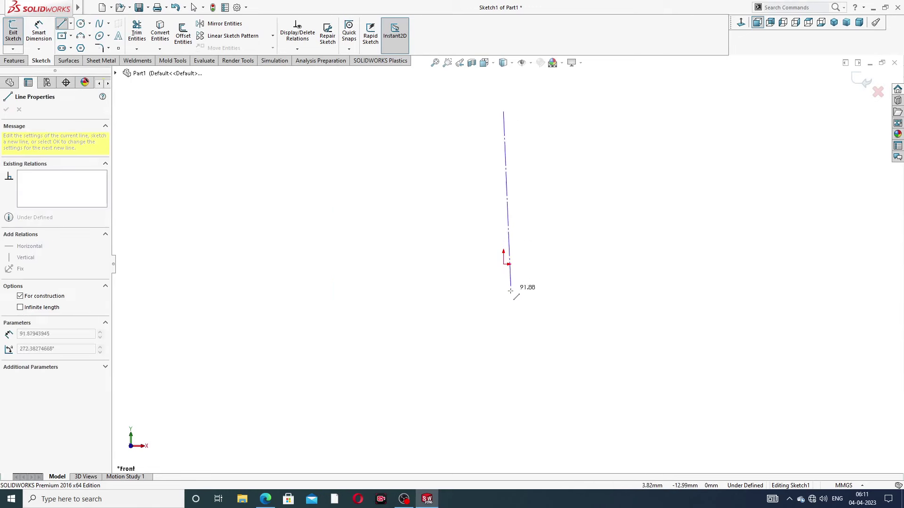
pyautogui.click(504, 420)
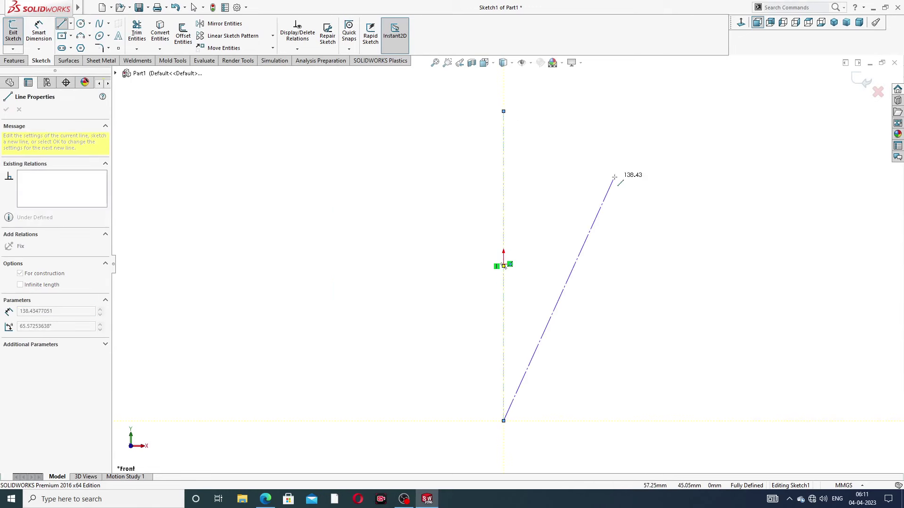
pyautogui.rightClick(626, 181)
pyautogui.click(639, 184)
pyautogui.press('z')
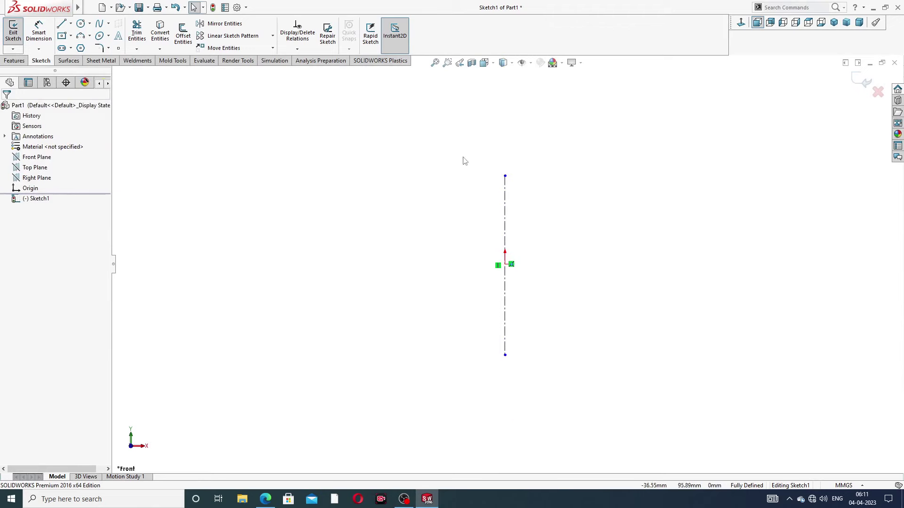
# Draw a diagonal centerline crossing the origin from upper left to lower right.
pyautogui.click(90, 23)
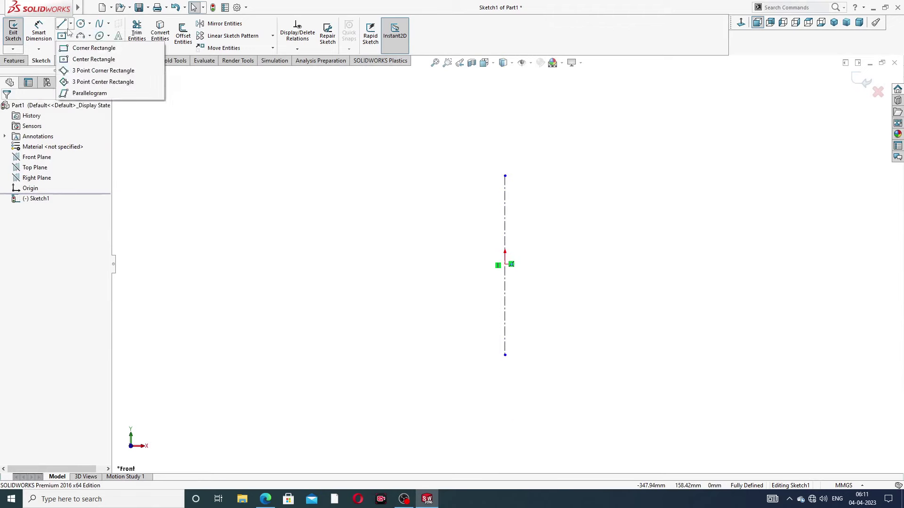
pyautogui.click(78, 47)
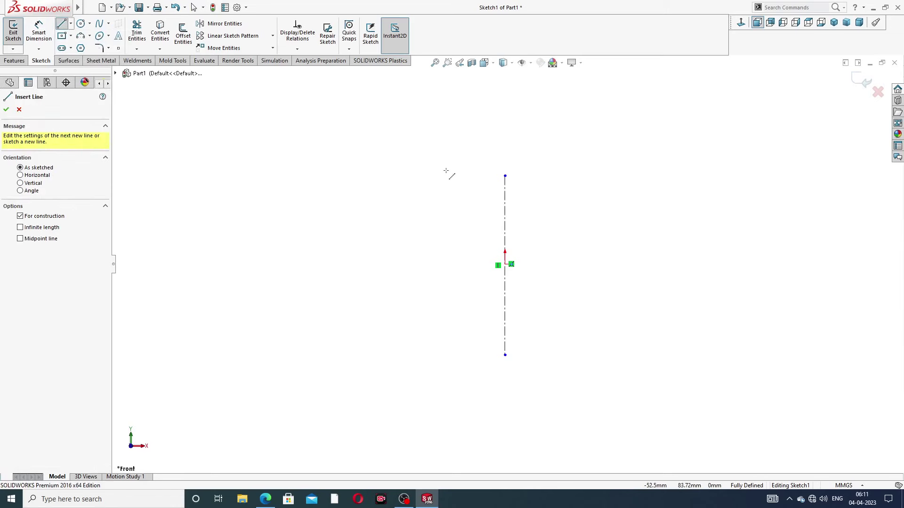
pyautogui.click(408, 210)
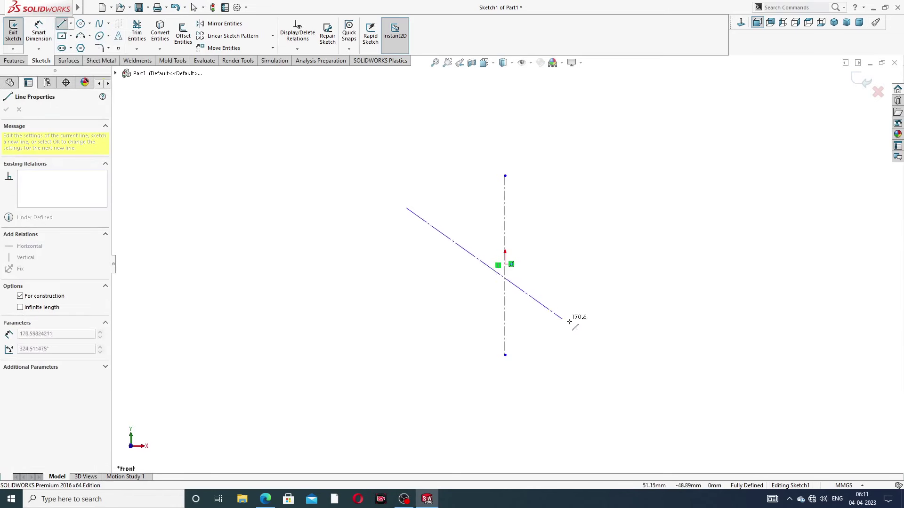
pyautogui.click(615, 328)
pyautogui.rightClick(560, 273)
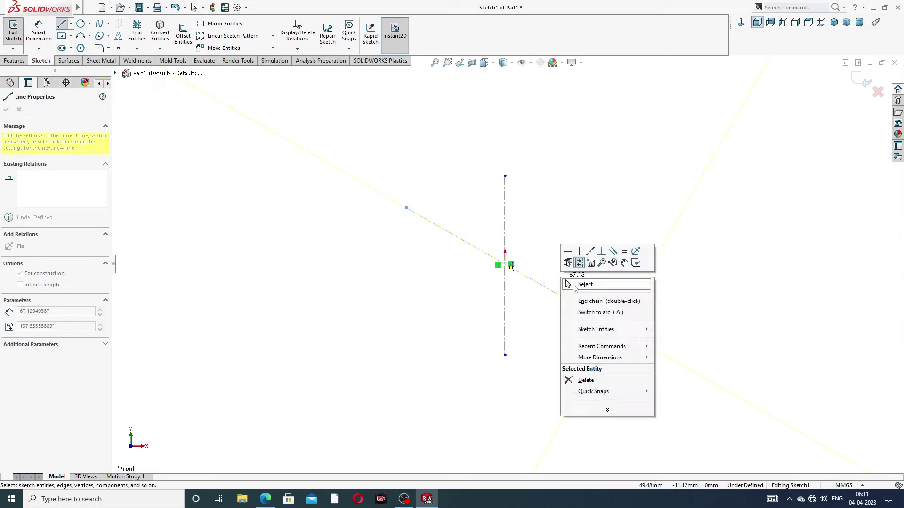
pyautogui.click(585, 285)
pyautogui.scroll(-3, 512, 268)
pyautogui.scroll(-1, 518, 250)
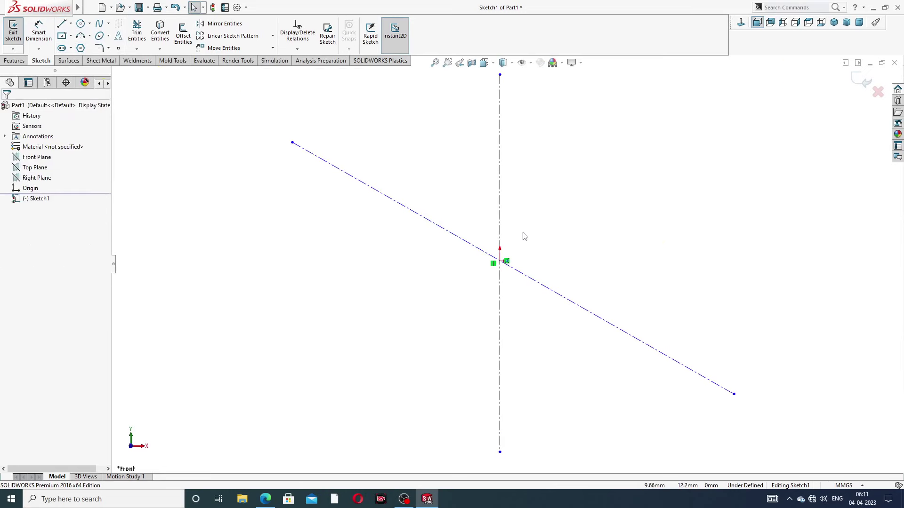
pyautogui.scroll(2, 523, 237)
pyautogui.scroll(-1, 514, 281)
pyautogui.scroll(-2, 518, 264)
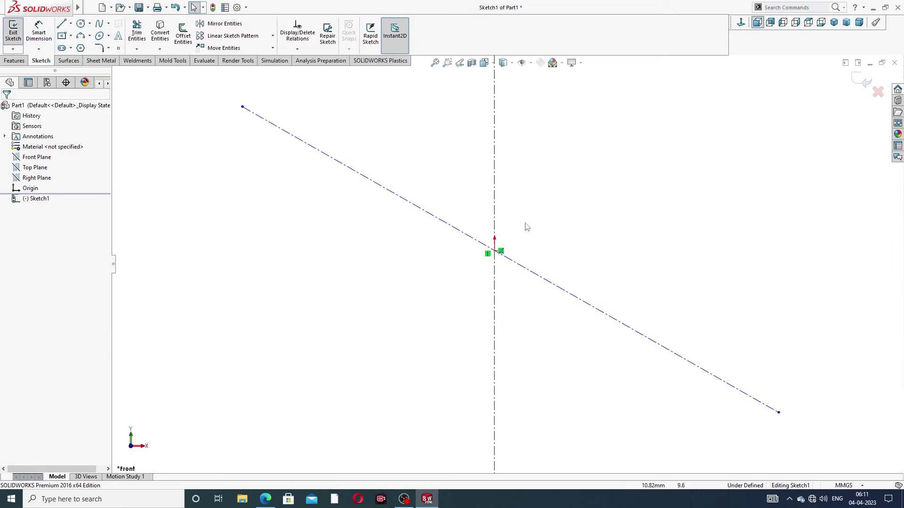
pyautogui.scroll(2, 518, 261)
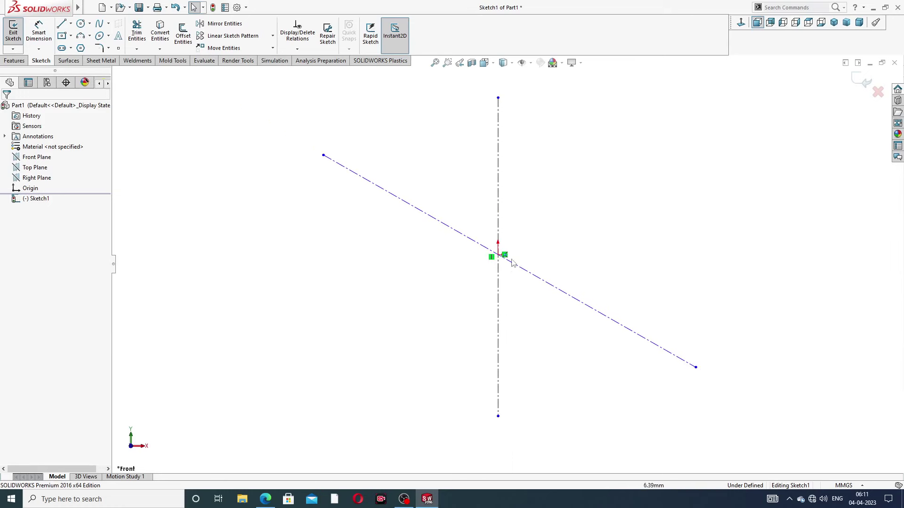
# Make the slanted centerline coincident with the origin, then set its midpoint on it.
pyautogui.click(469, 242)
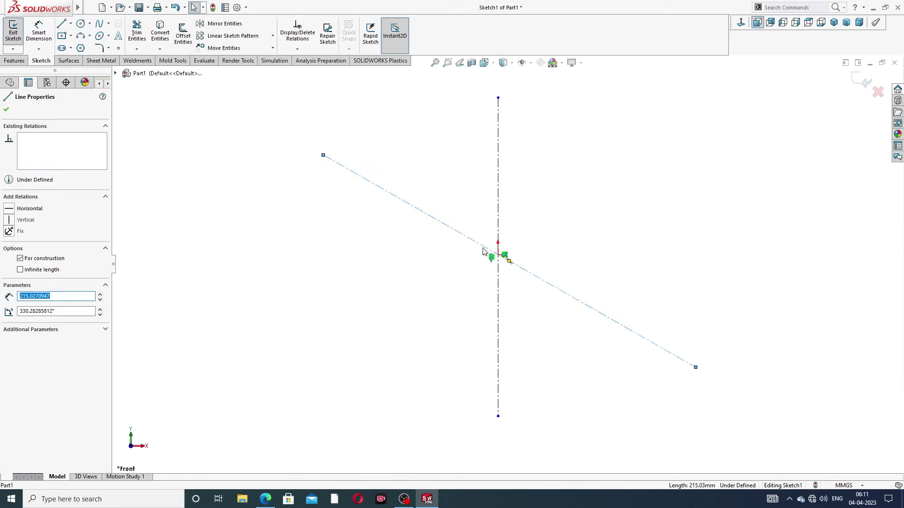
pyautogui.keyDown('ctrl'); pyautogui.click(498, 256); pyautogui.keyUp('ctrl')
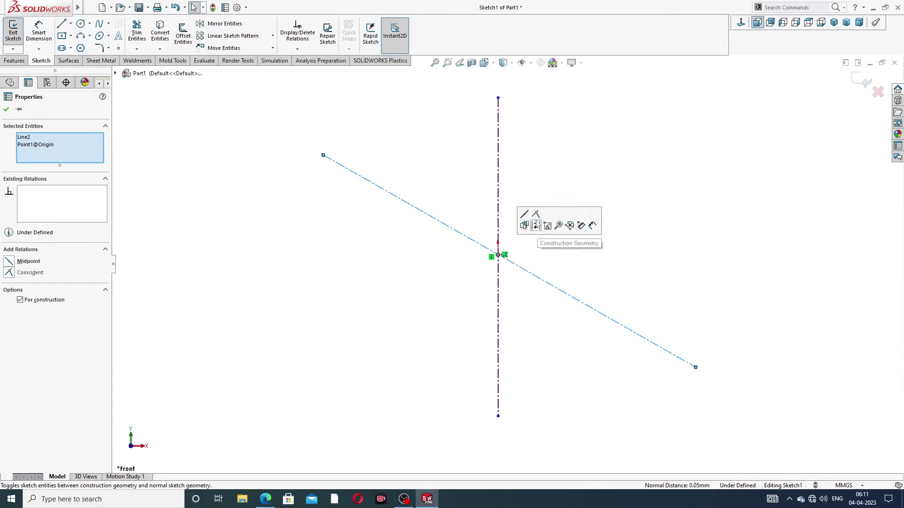
pyautogui.click(536, 216)
pyautogui.click(558, 247)
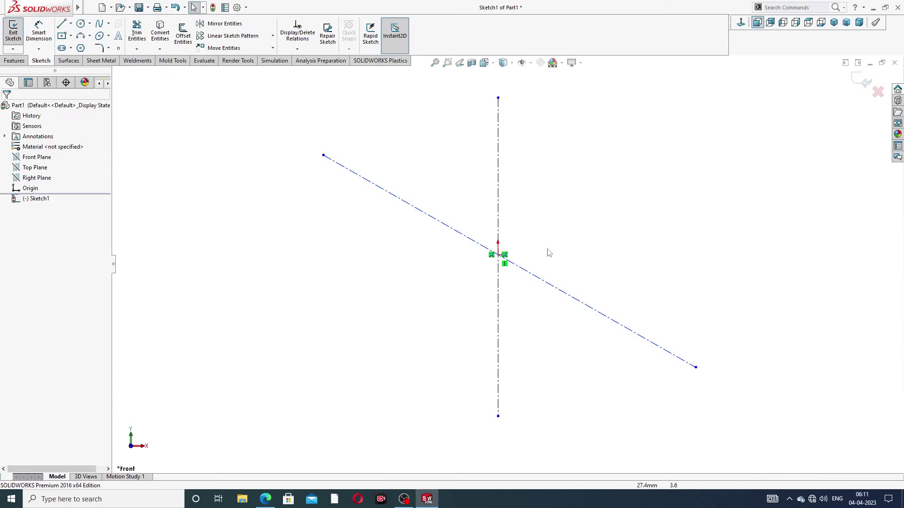
pyautogui.click(472, 244)
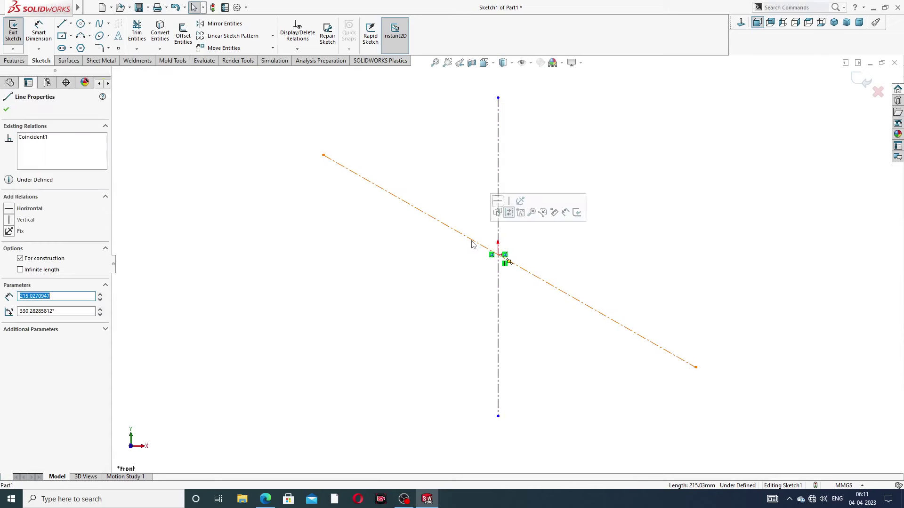
pyautogui.keyDown('ctrl'); pyautogui.click(498, 255); pyautogui.keyUp('ctrl')
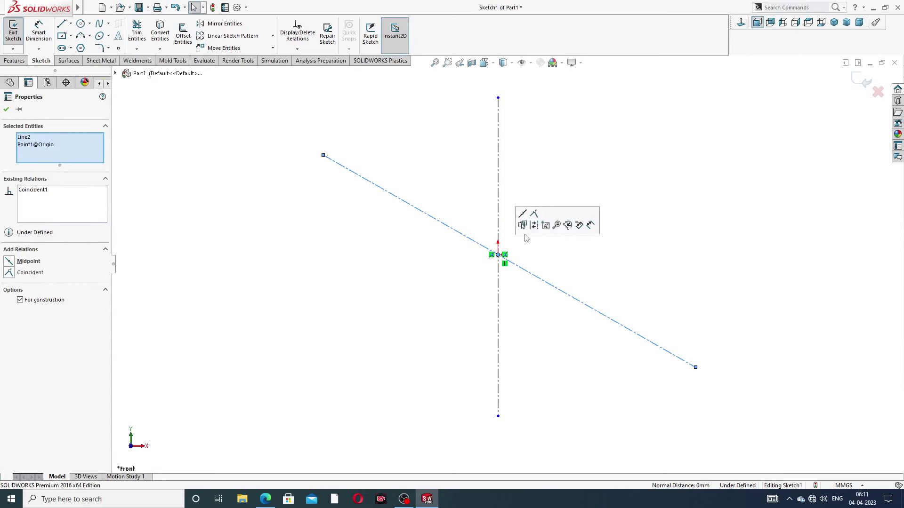
pyautogui.click(523, 217)
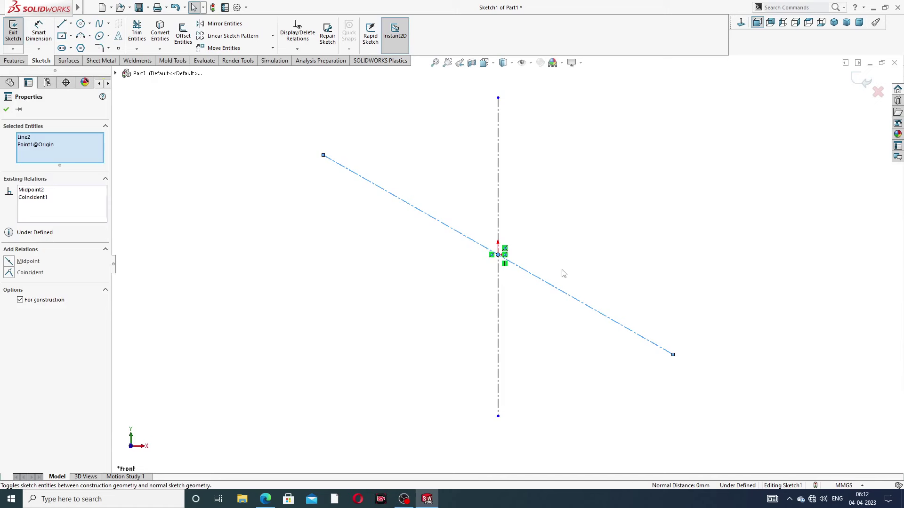
# Dimension the angle between the vertical and slanted centerlines as 38°.
pyautogui.click(39, 32)
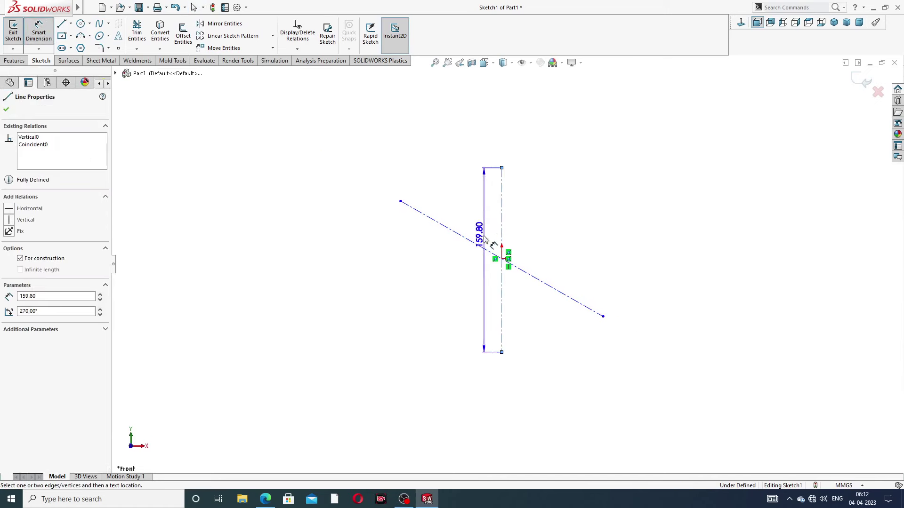
pyautogui.click(502, 227)
pyautogui.click(481, 245)
pyautogui.click(483, 227)
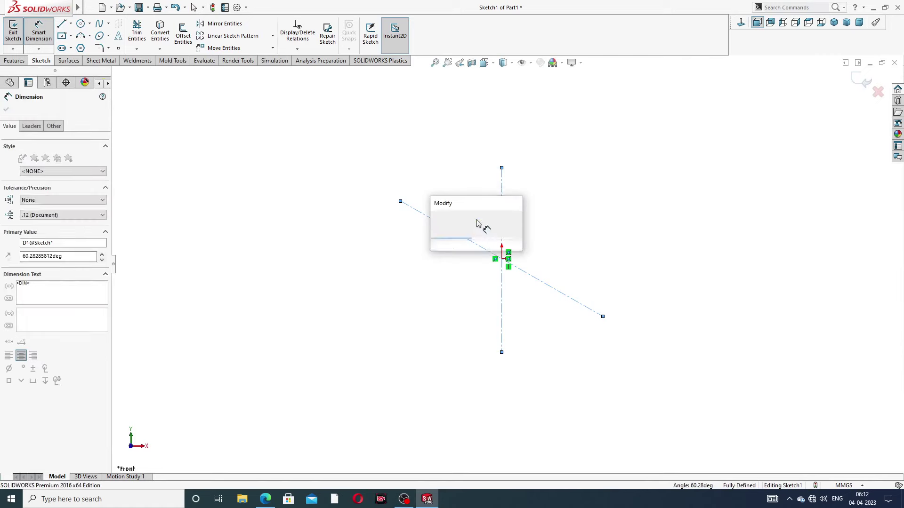
pyautogui.write('38.00deg')
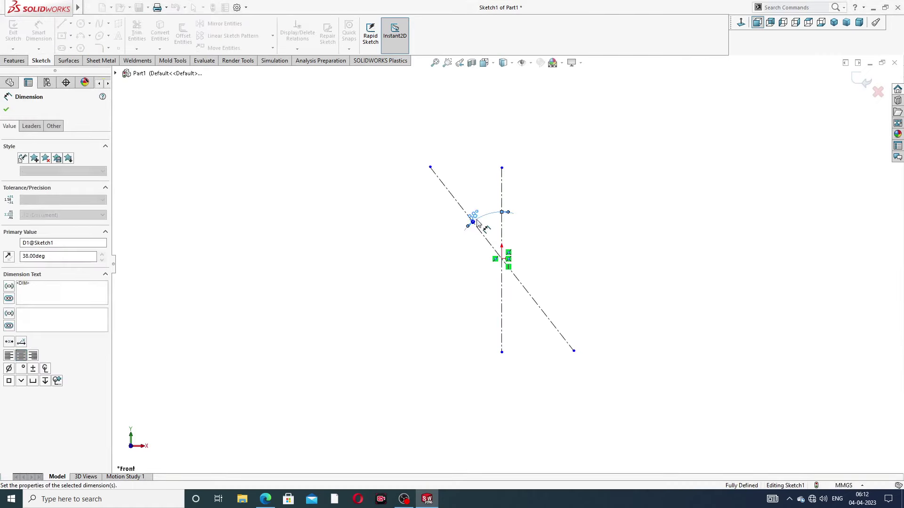
pyautogui.press('Return')
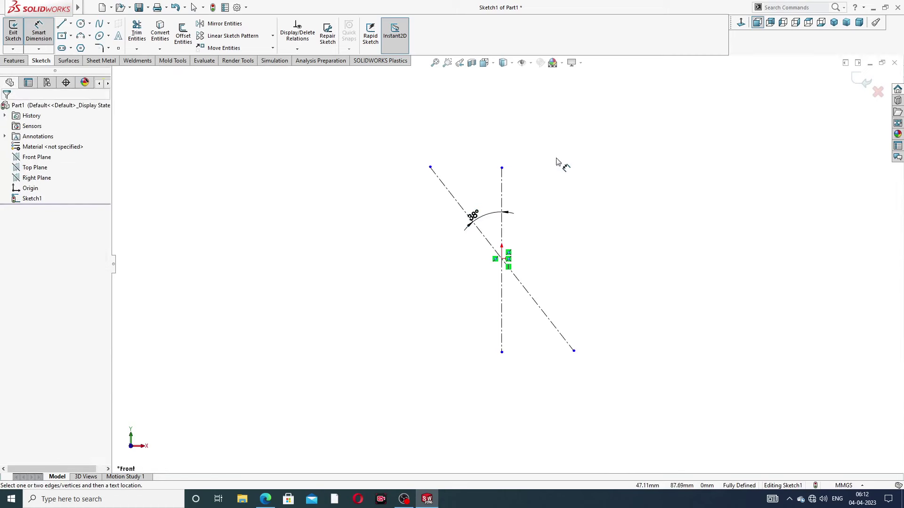
# Move the 38° dimension closer and shorten the slanted centerline's upper end.
pyautogui.rightClick(587, 160)
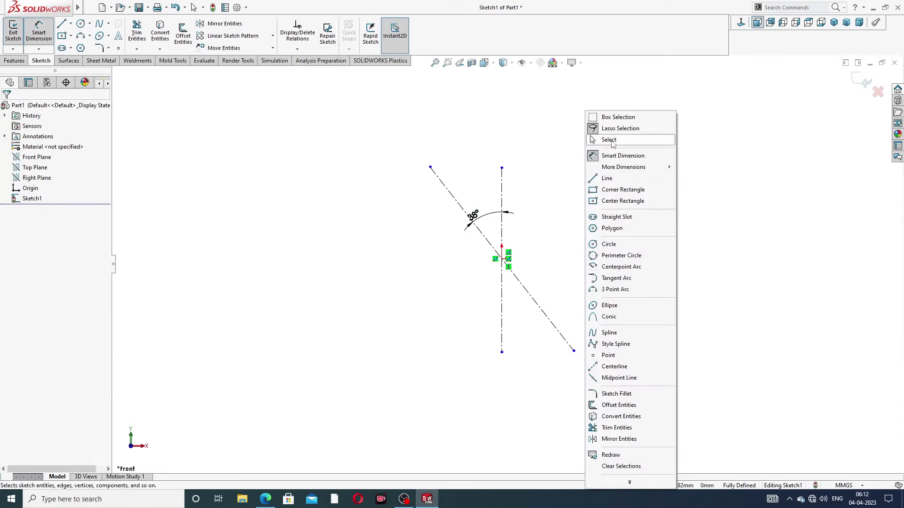
pyautogui.click(607, 140)
pyautogui.moveTo(478, 222); pyautogui.dragTo(483, 203)
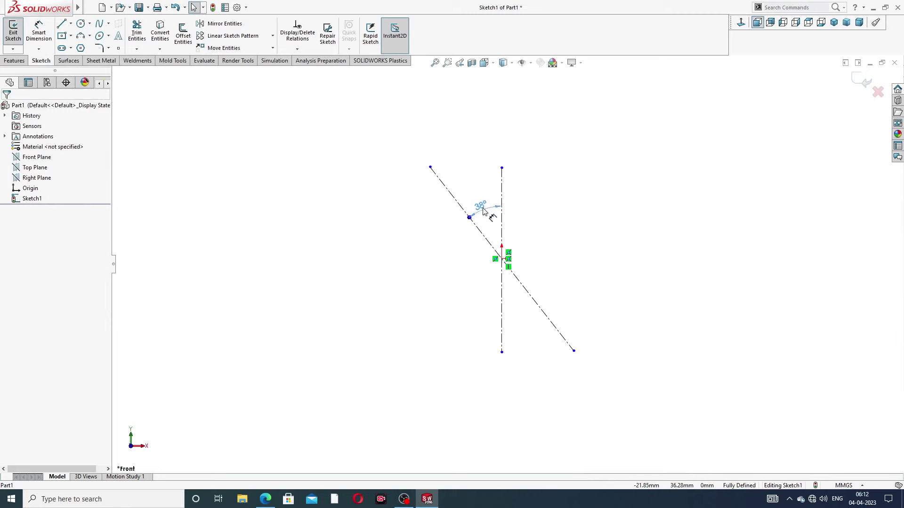
pyautogui.click(524, 203)
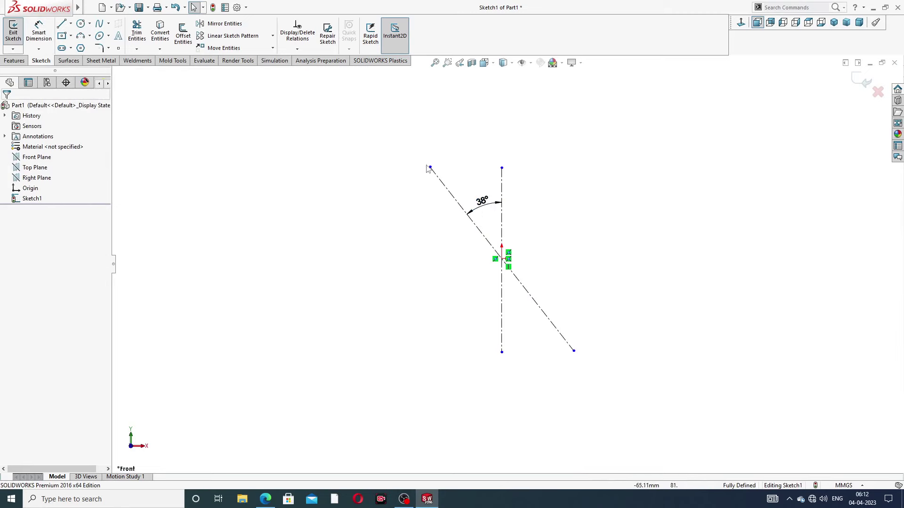
pyautogui.moveTo(430, 167); pyautogui.dragTo(437, 181)
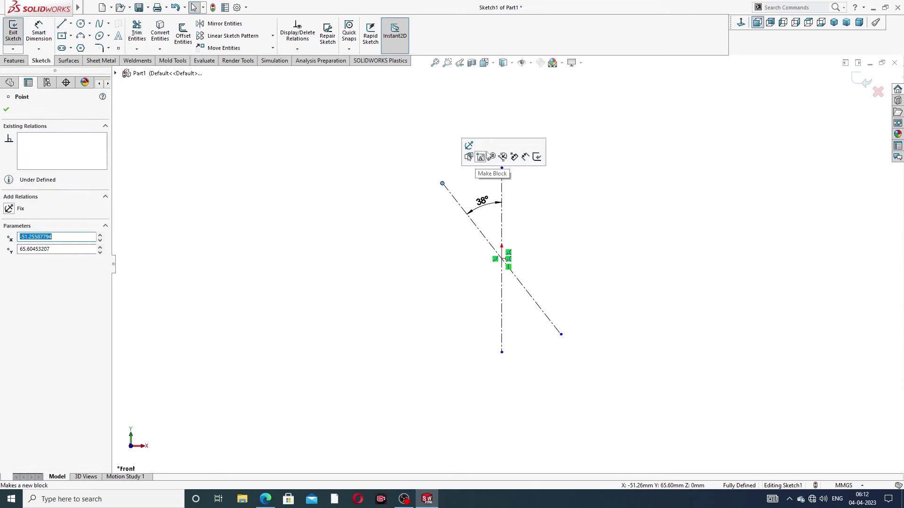
pyautogui.press('Escape')
pyautogui.scroll(-2, 473, 228)
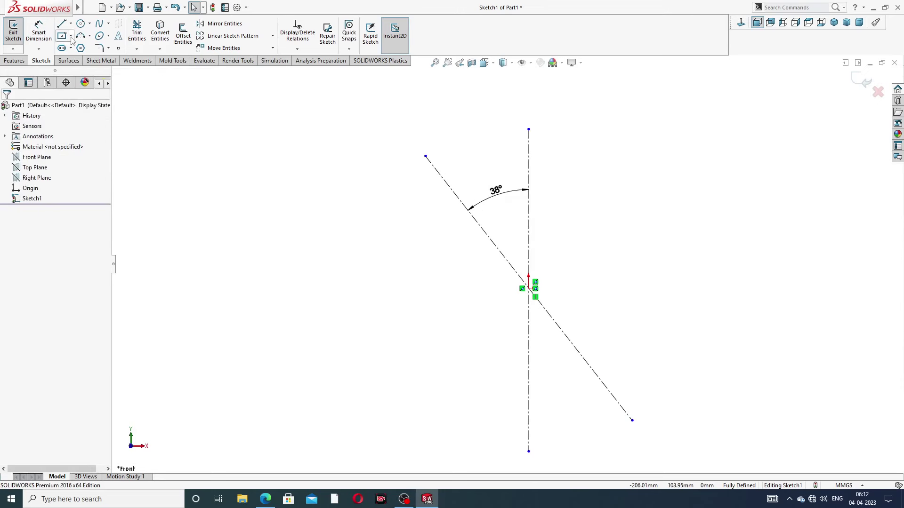
# Draw a circle at the origin and a small circle on the upper line end.
pyautogui.click(81, 23)
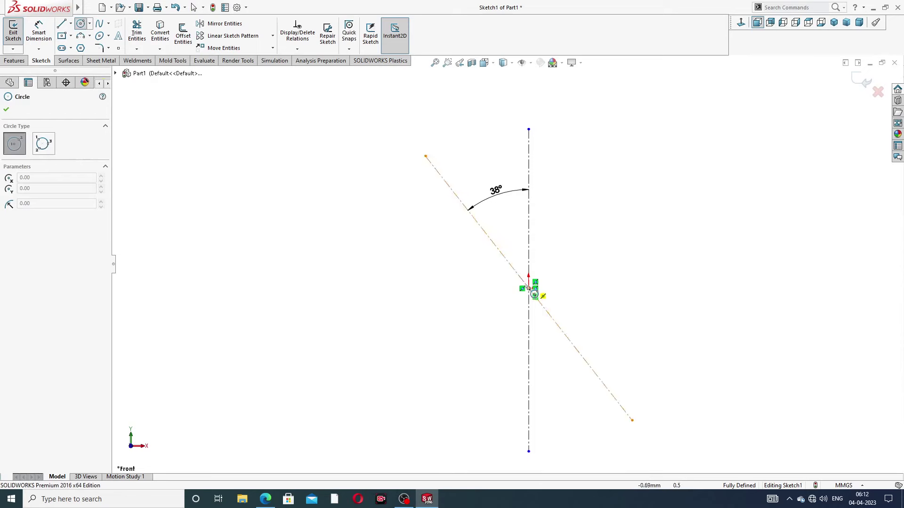
pyautogui.scroll(-2, 530, 289)
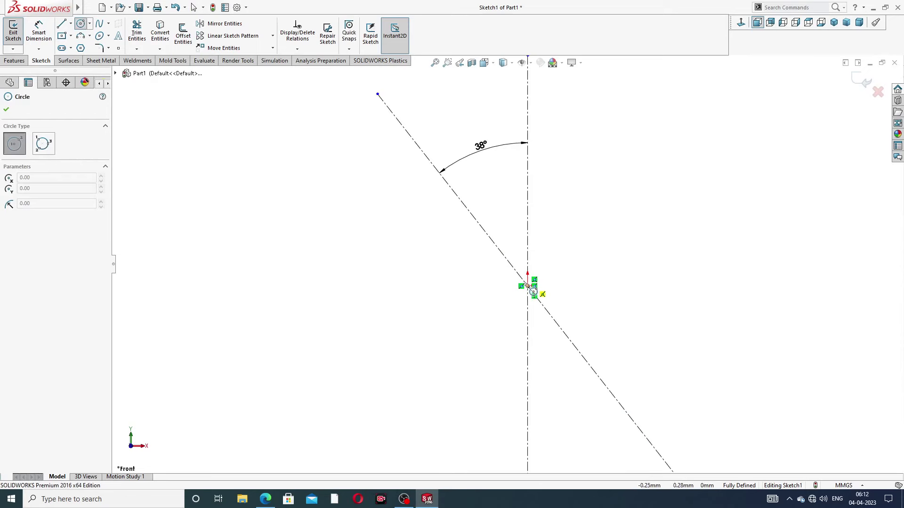
pyautogui.click(527, 286)
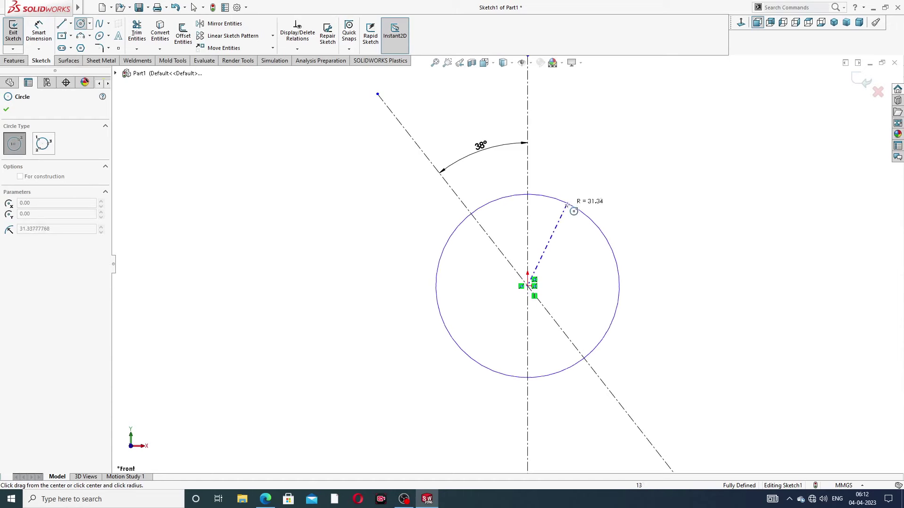
pyautogui.click(568, 208)
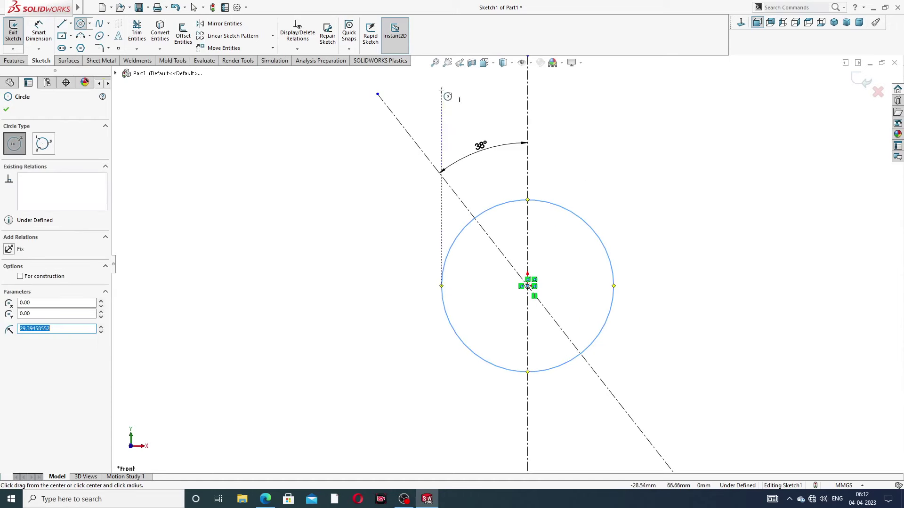
pyautogui.press('z')
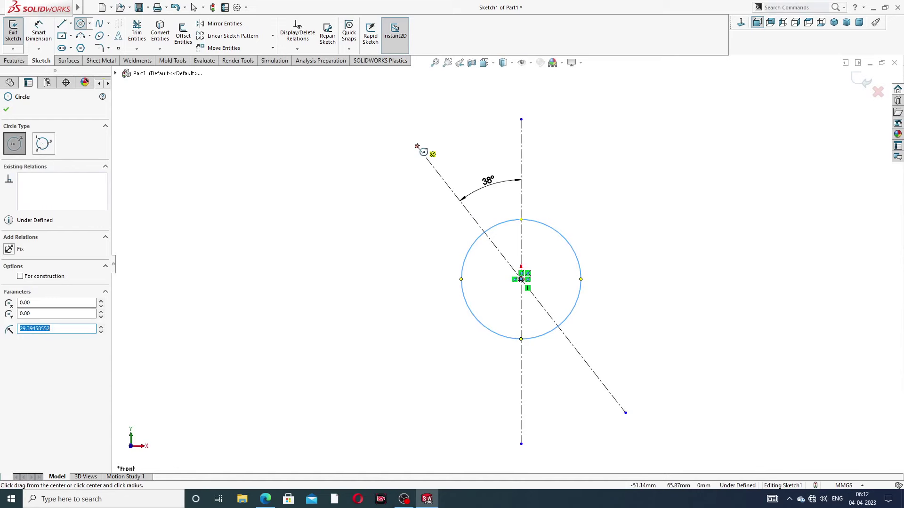
pyautogui.click(416, 146)
pyautogui.click(430, 127)
pyautogui.rightClick(541, 113)
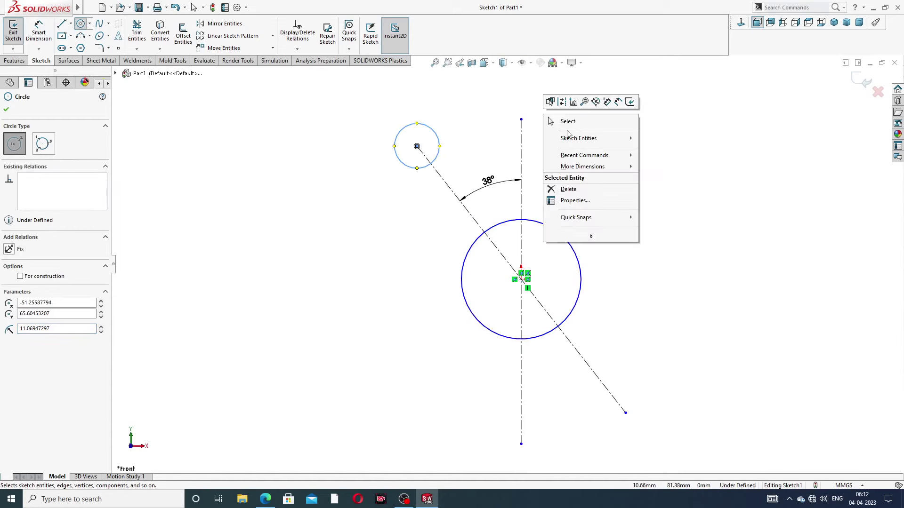
pyautogui.click(695, 164)
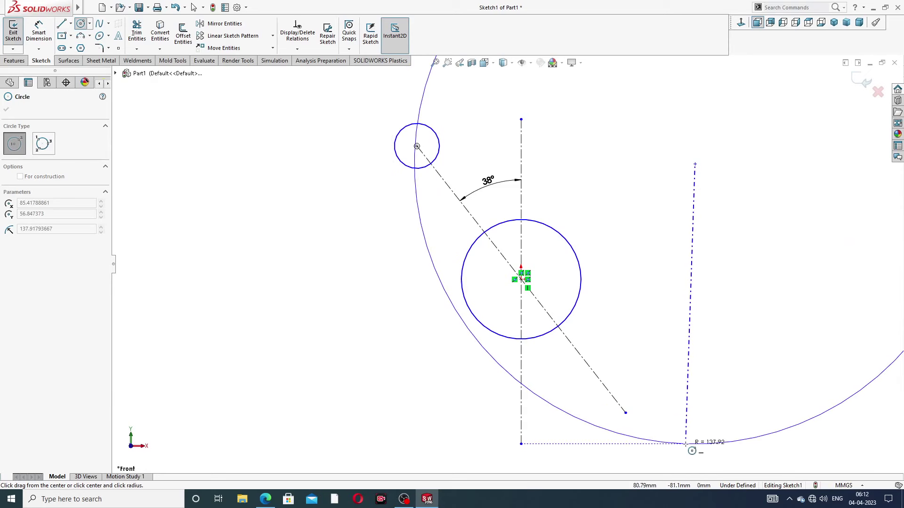
pyautogui.press('Escape')
pyautogui.press('f')
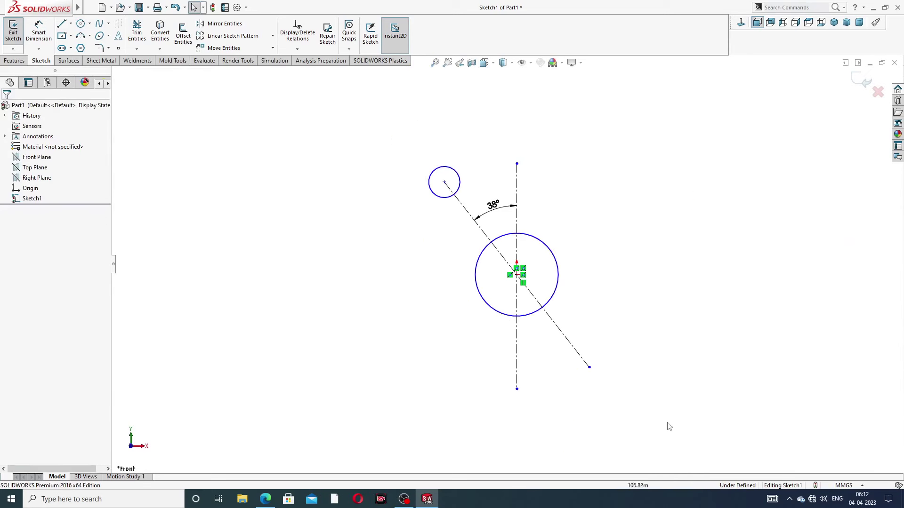
# Draw a small circle centred on the slanted centerline's lower end.
pyautogui.click(81, 24)
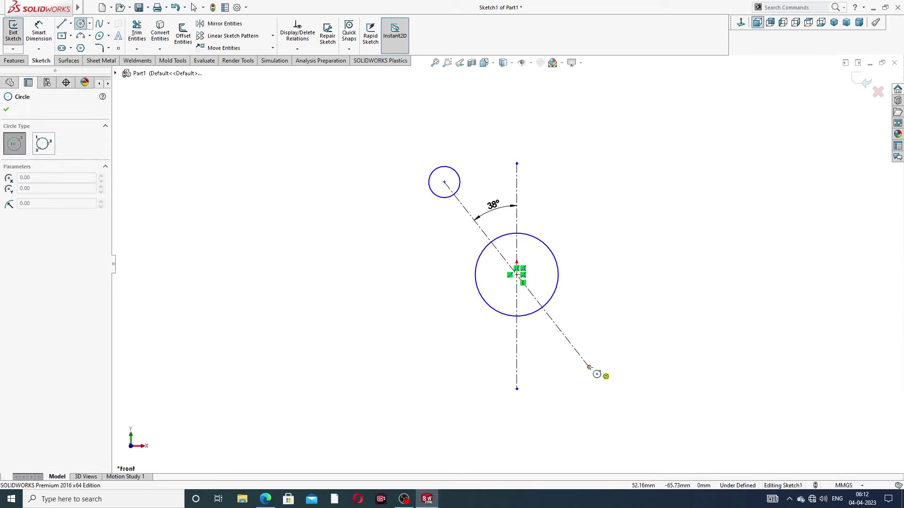
pyautogui.click(589, 367)
pyautogui.click(604, 353)
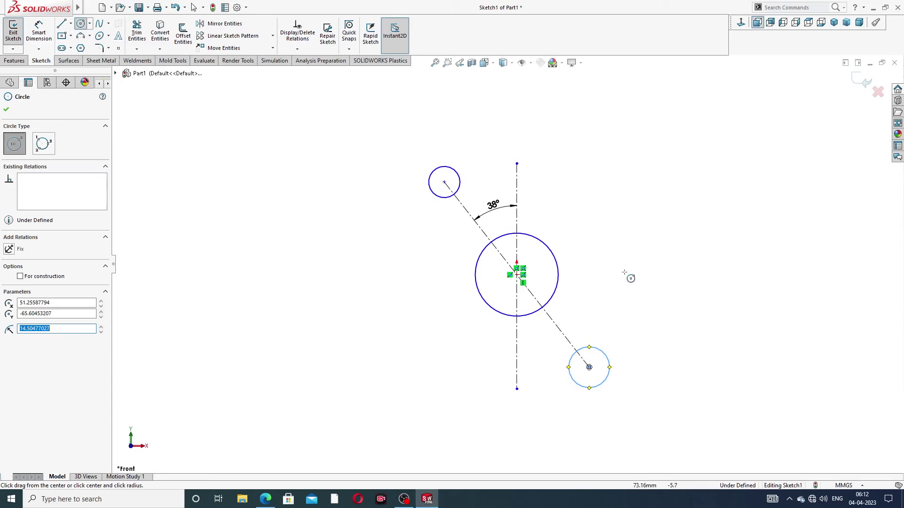
pyautogui.rightClick(645, 153)
pyautogui.click(666, 160)
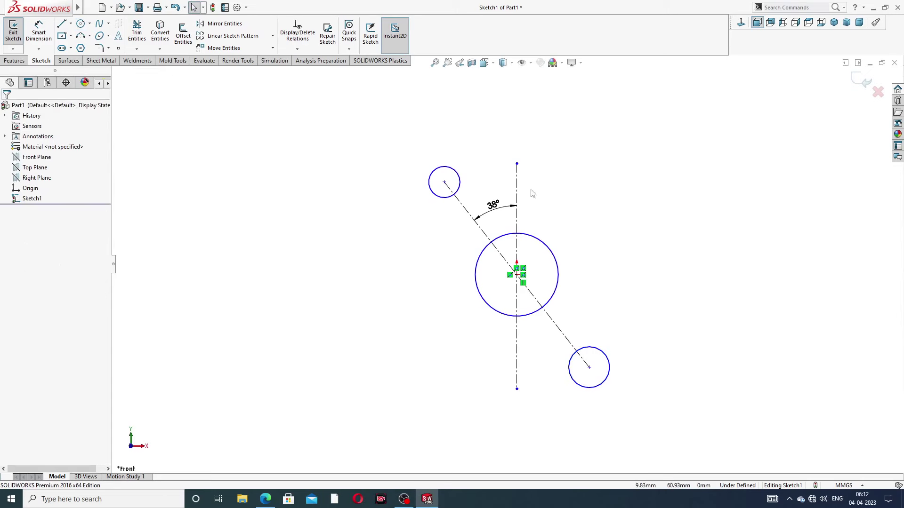
# Apply Make Equal to the upper and lower small circles.
pyautogui.click(461, 184)
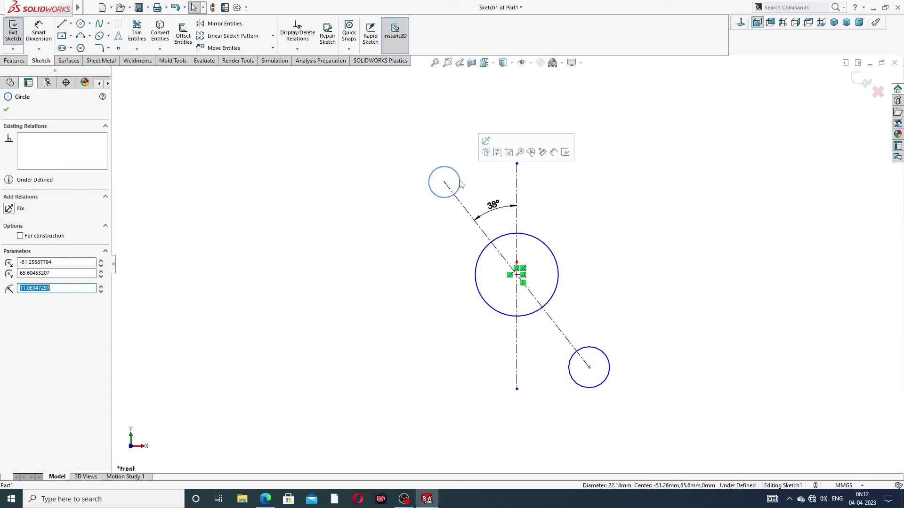
pyautogui.keyDown('ctrl'); pyautogui.click(597, 346); pyautogui.keyUp('ctrl')
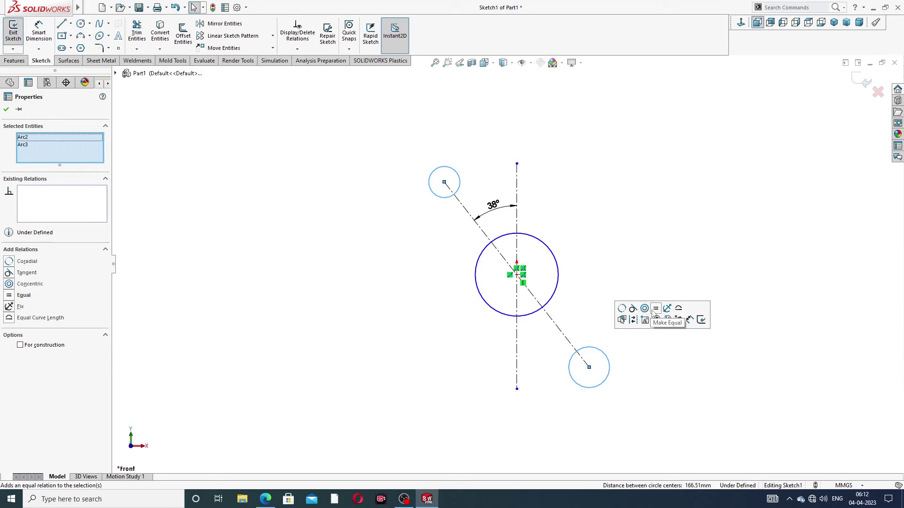
pyautogui.click(656, 309)
pyautogui.click(612, 177)
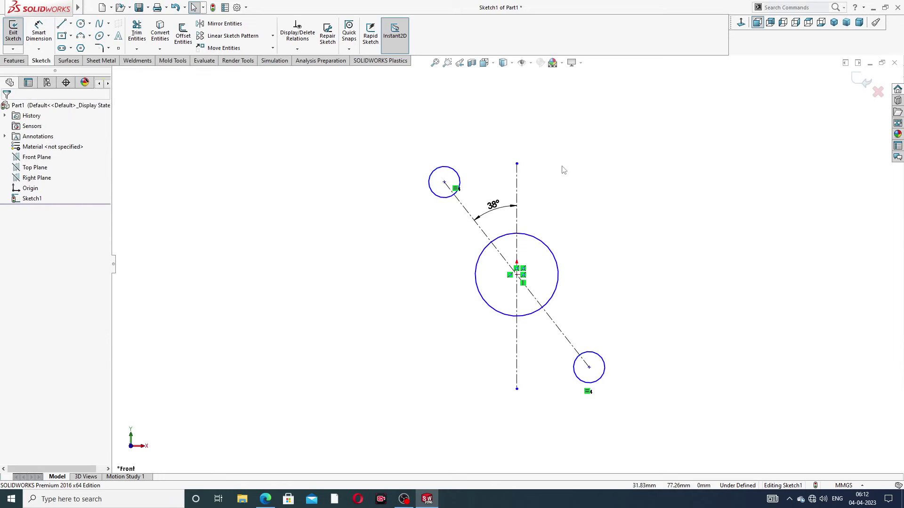
# Draw two lines tangent from the upper small circle to the large circle.
pyautogui.click(63, 24)
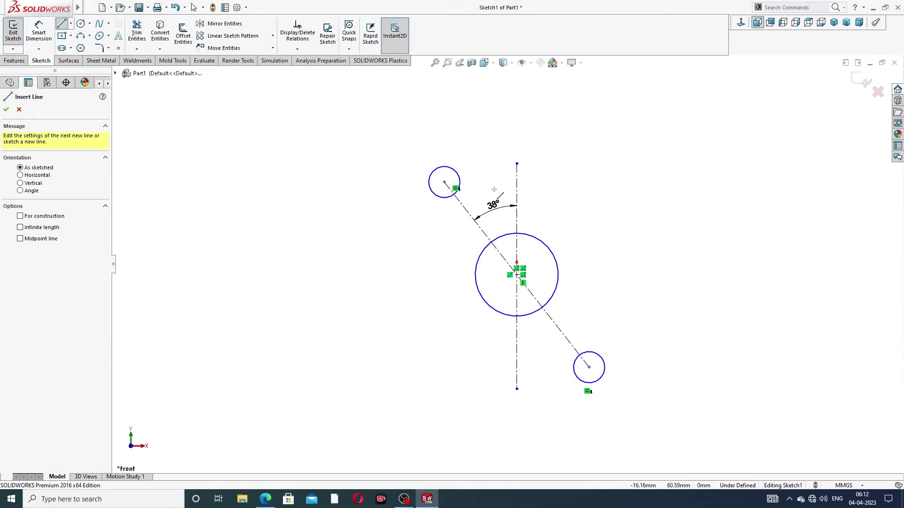
pyautogui.click(430, 189)
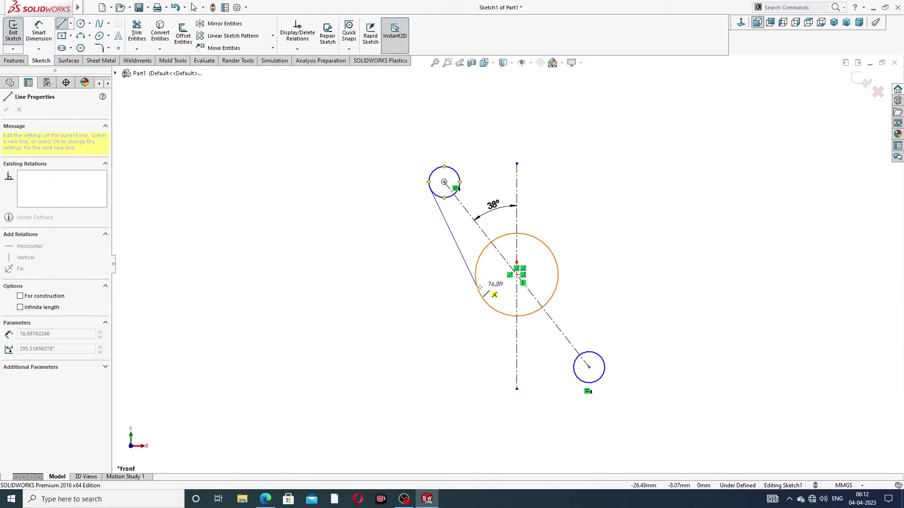
pyautogui.click(479, 293)
pyautogui.rightClick(407, 253)
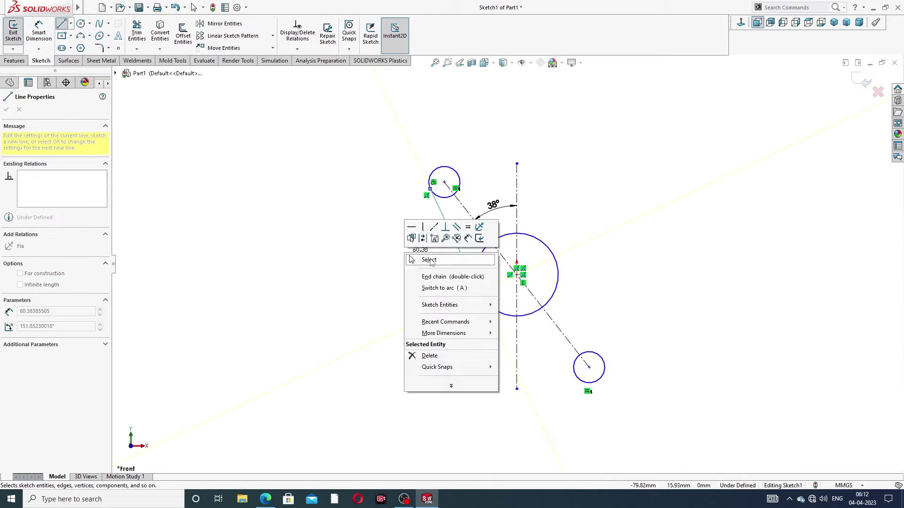
pyautogui.click(432, 260)
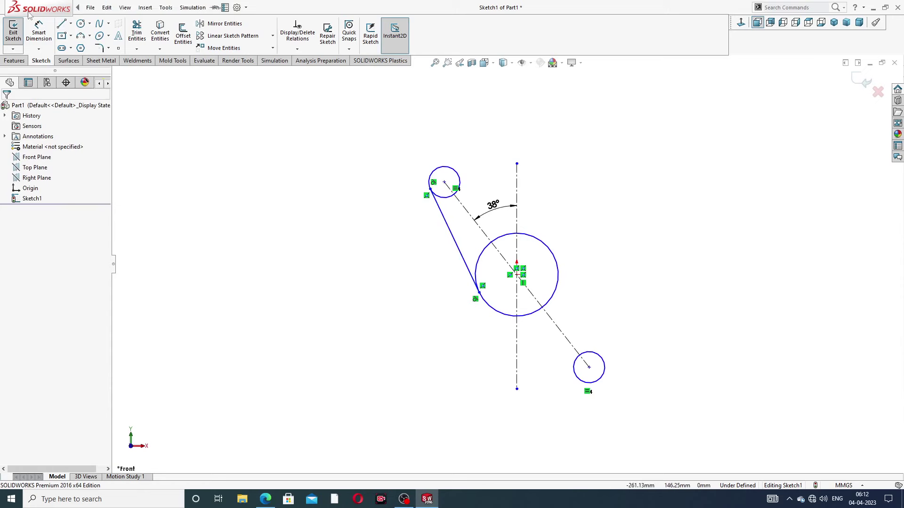
pyautogui.click(62, 24)
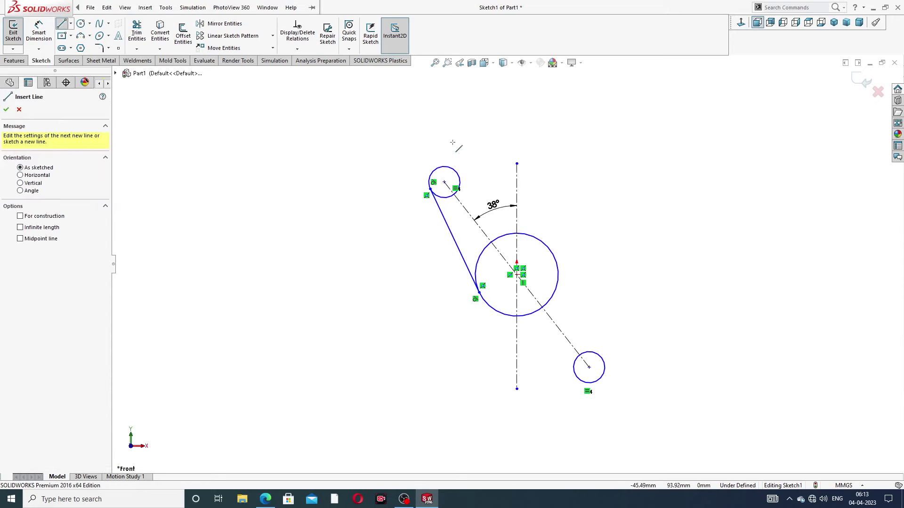
pyautogui.click(454, 170)
pyautogui.click(543, 243)
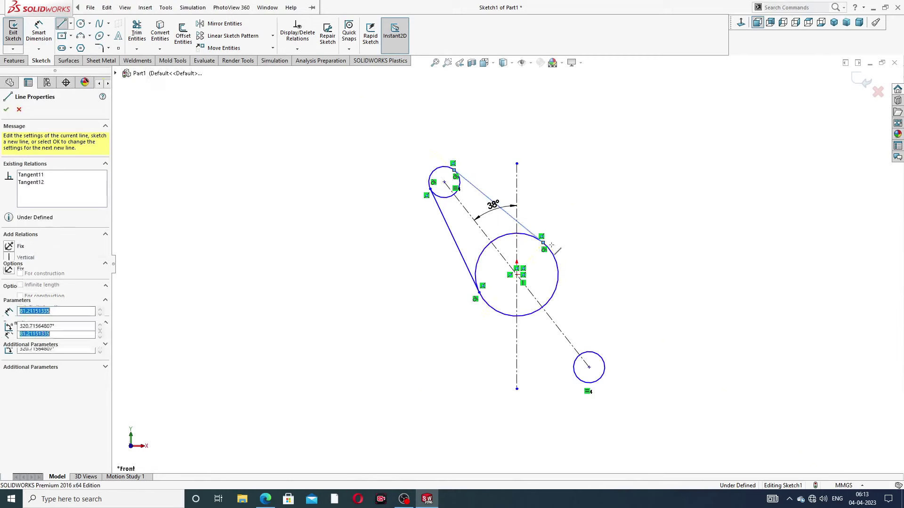
pyautogui.rightClick(602, 210)
pyautogui.click(607, 216)
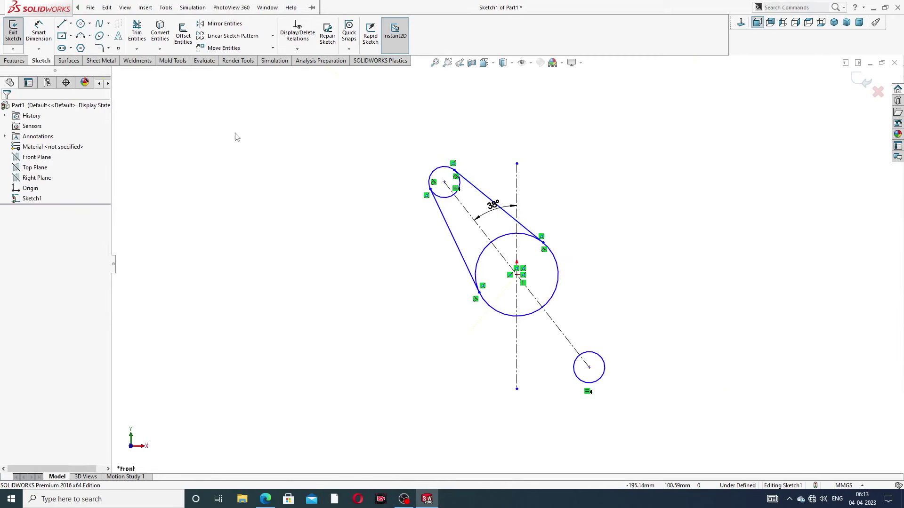
# Draw two lines tangent from the large circle to the lower small circle.
pyautogui.click(63, 25)
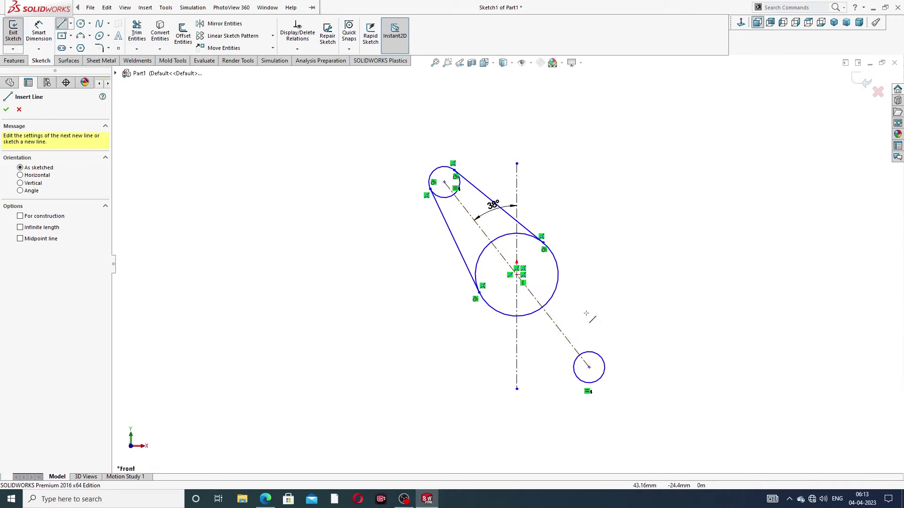
pyautogui.click(554, 258)
pyautogui.click(603, 360)
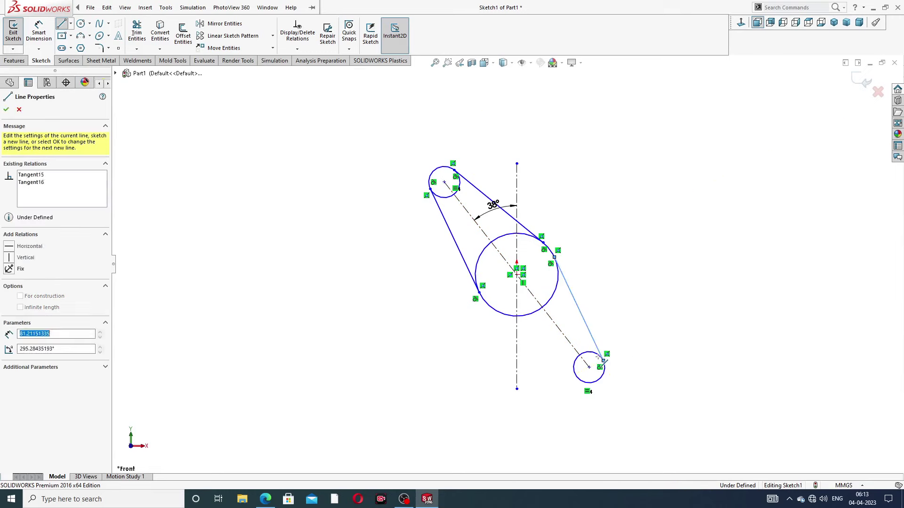
pyautogui.rightClick(591, 189)
pyautogui.click(612, 228)
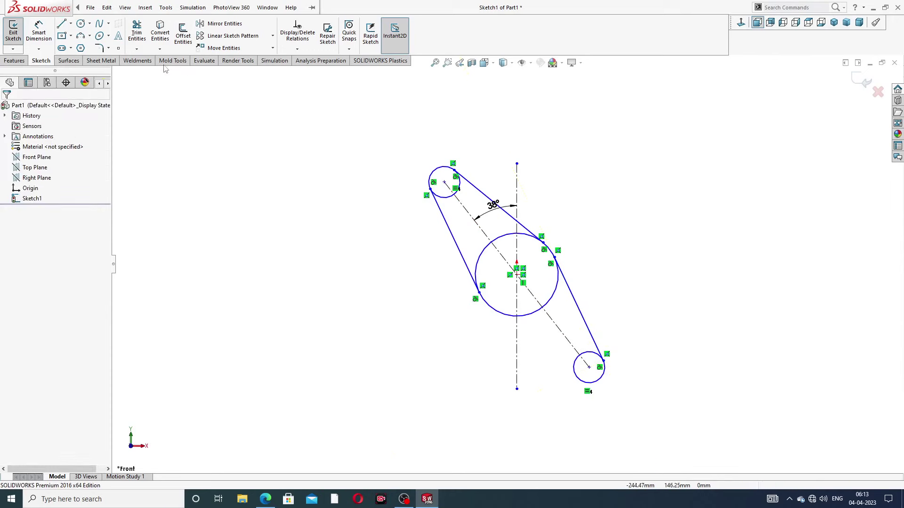
pyautogui.click(61, 23)
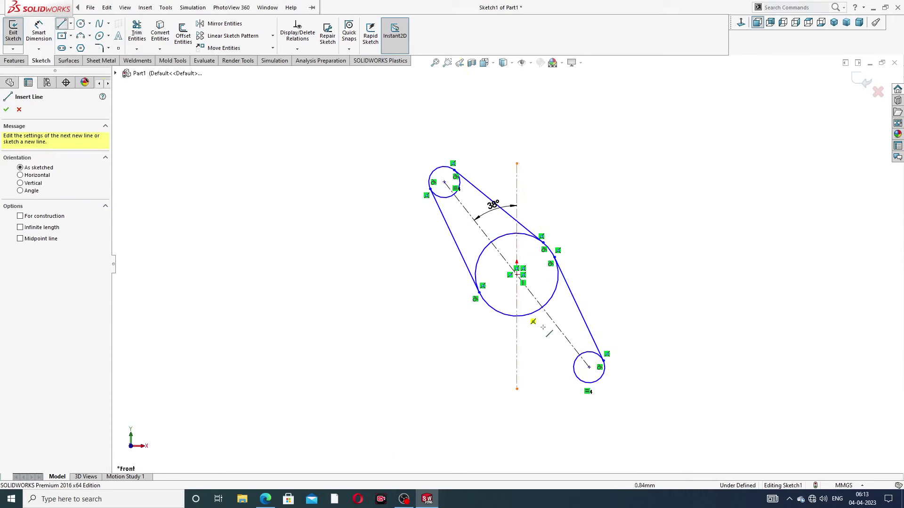
pyautogui.click(496, 312)
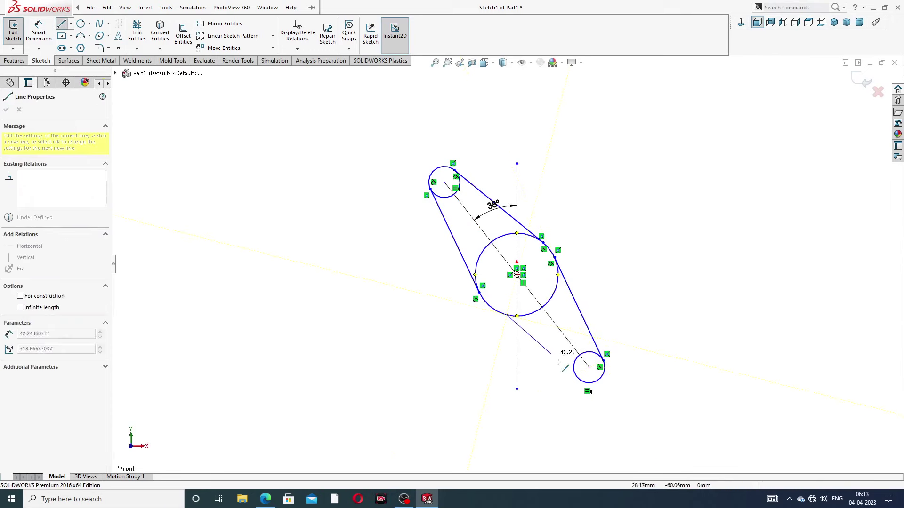
pyautogui.click(580, 377)
pyautogui.rightClick(638, 241)
pyautogui.click(654, 245)
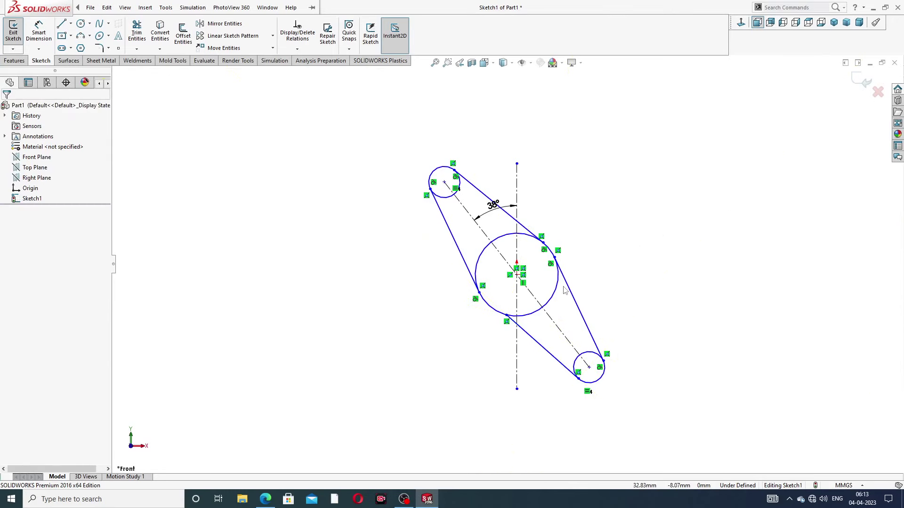
pyautogui.scroll(-2, 565, 291)
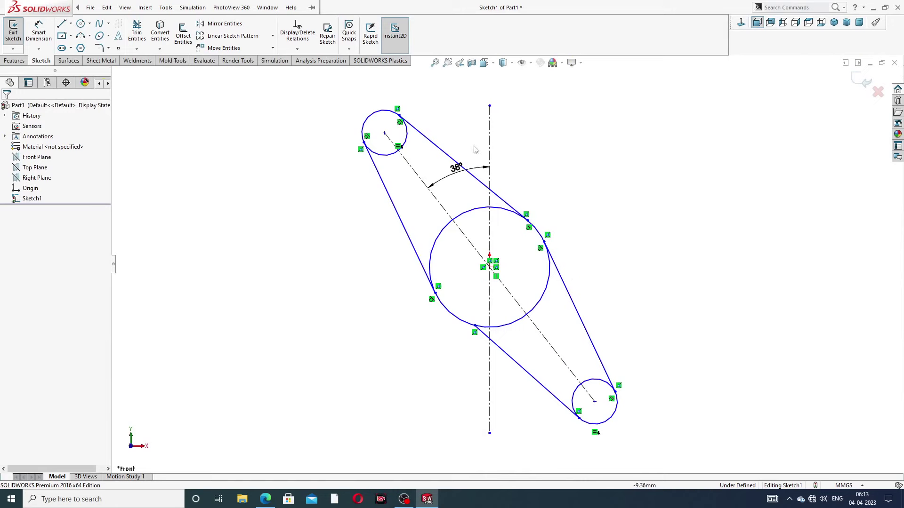
pyautogui.click(265, 499)
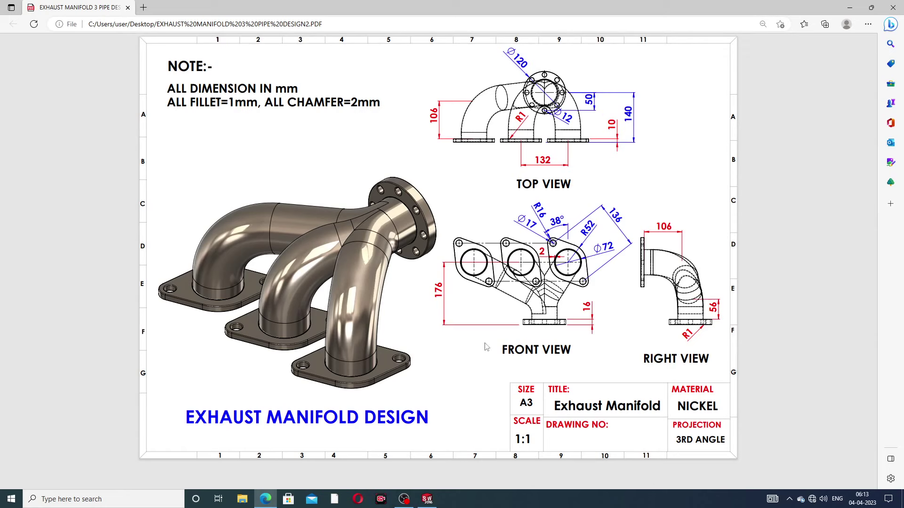
pyautogui.click(265, 499)
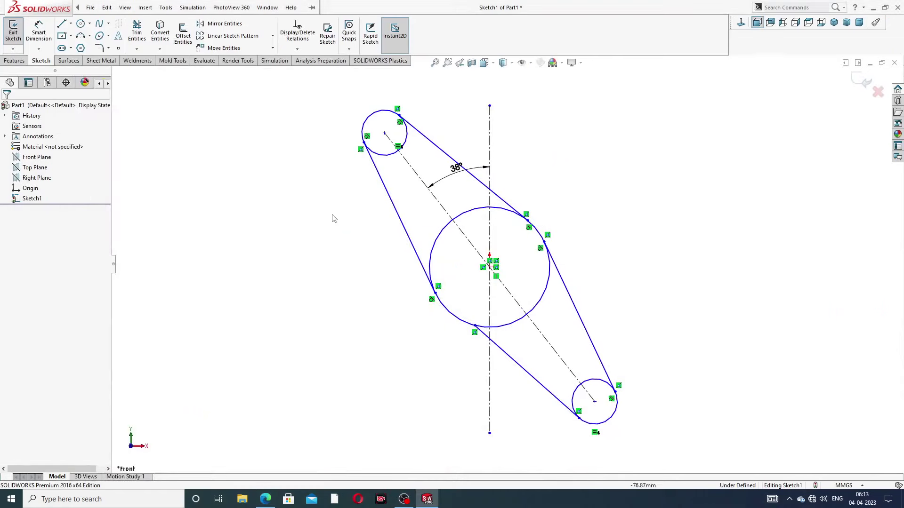
# Dimension the two small circle centres 136 mm apart.
pyautogui.click(38, 32)
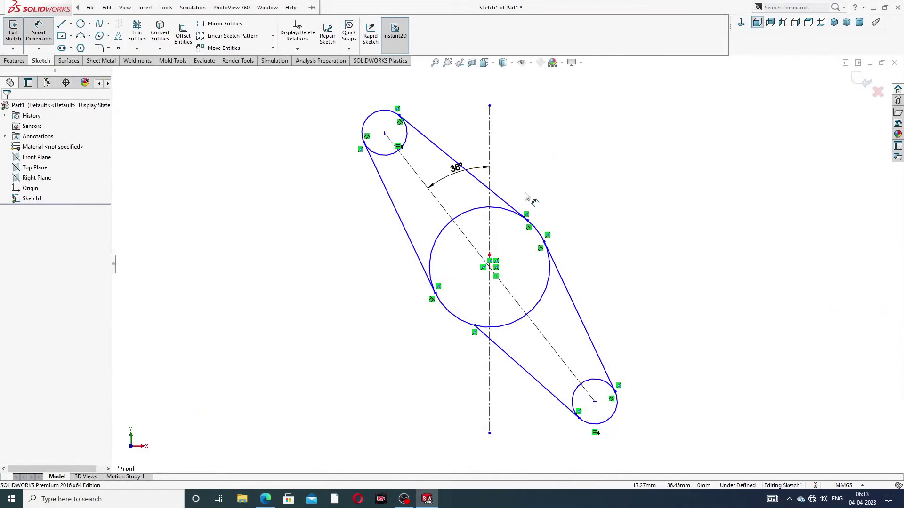
pyautogui.click(384, 134)
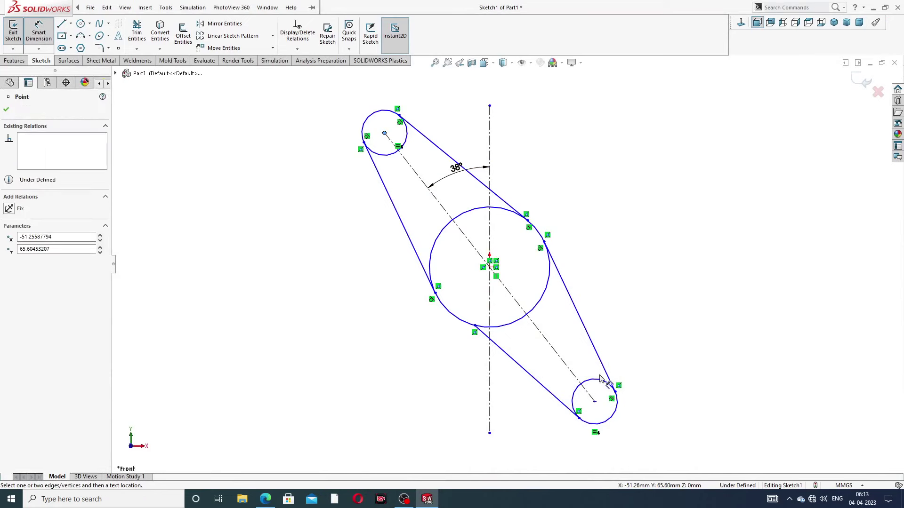
pyautogui.click(595, 402)
pyautogui.click(579, 155)
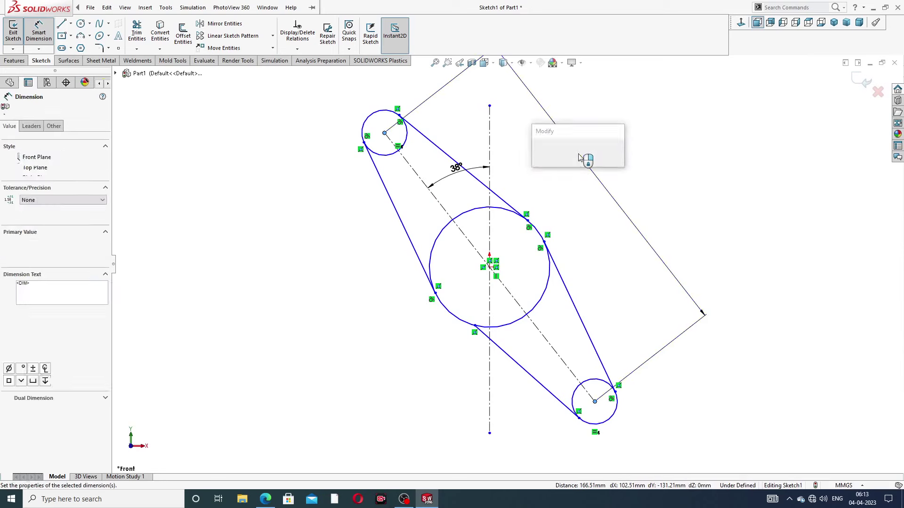
pyautogui.write('136')
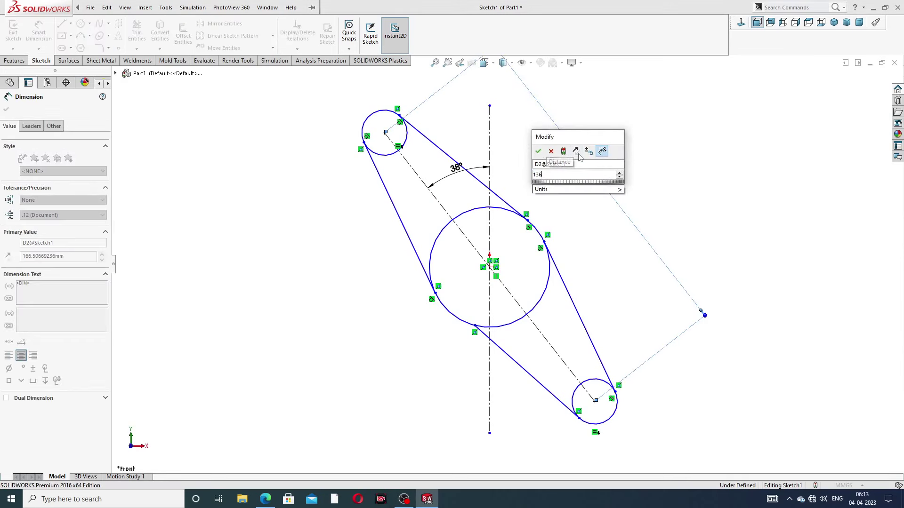
pyautogui.press('Return')
pyautogui.press('z')
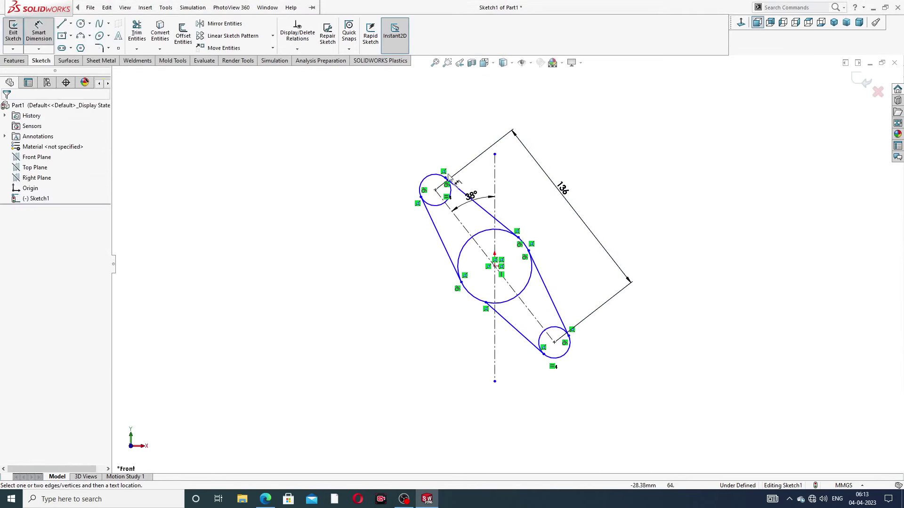
# Size the upper small circle to Ø32 and the large circle to Ø104.
pyautogui.click(447, 179)
pyautogui.click(398, 163)
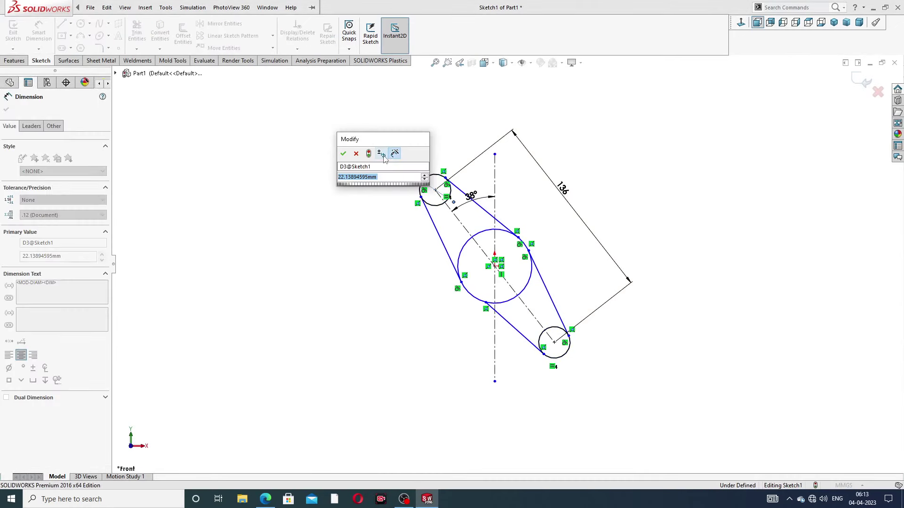
pyautogui.write('32')
pyautogui.press('Return')
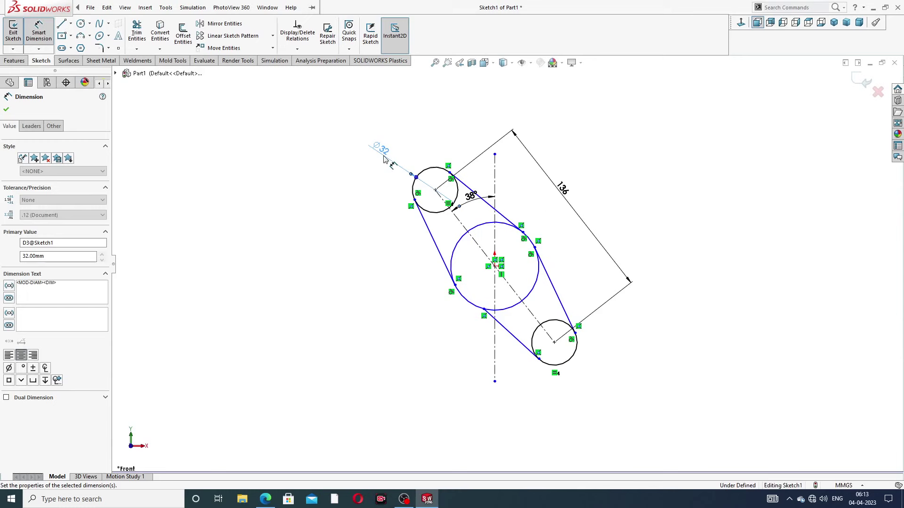
pyautogui.click(520, 232)
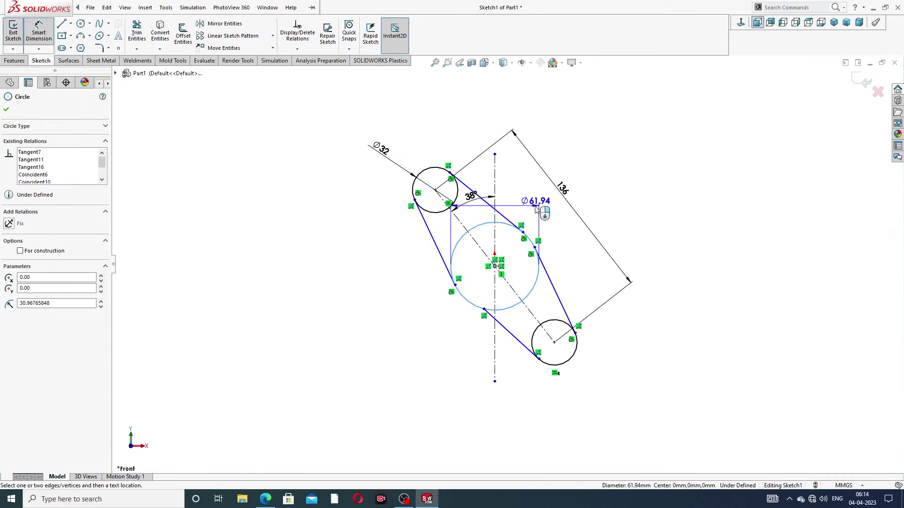
pyautogui.click(565, 173)
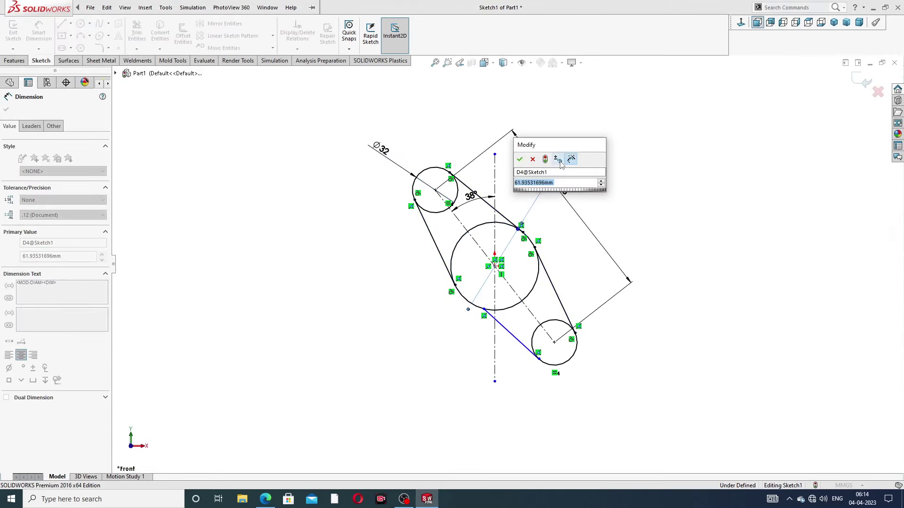
pyautogui.write('104')
pyautogui.press('Return')
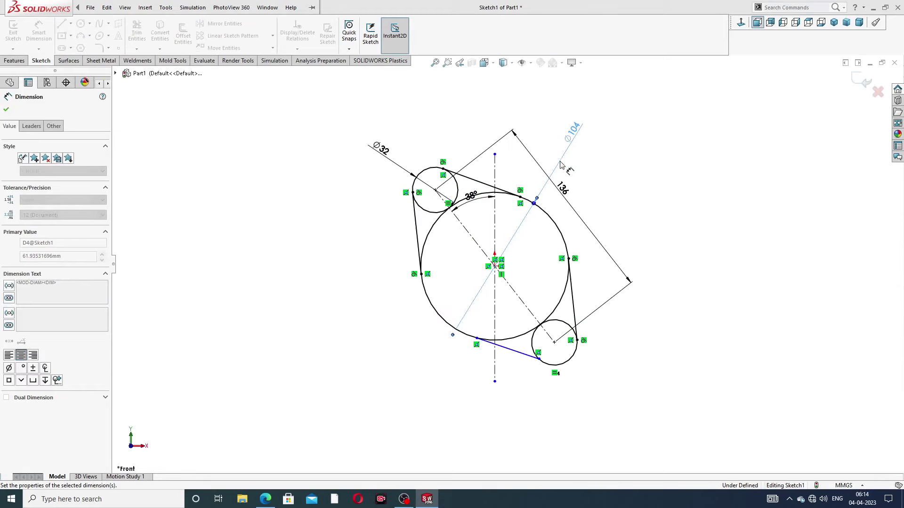
pyautogui.click(593, 162)
pyautogui.press('f')
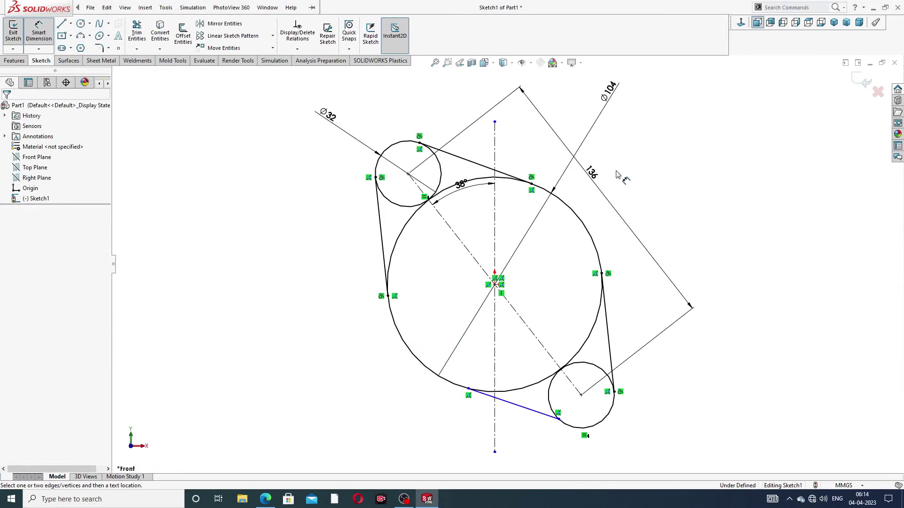
pyautogui.rightClick(641, 153)
pyautogui.click(661, 140)
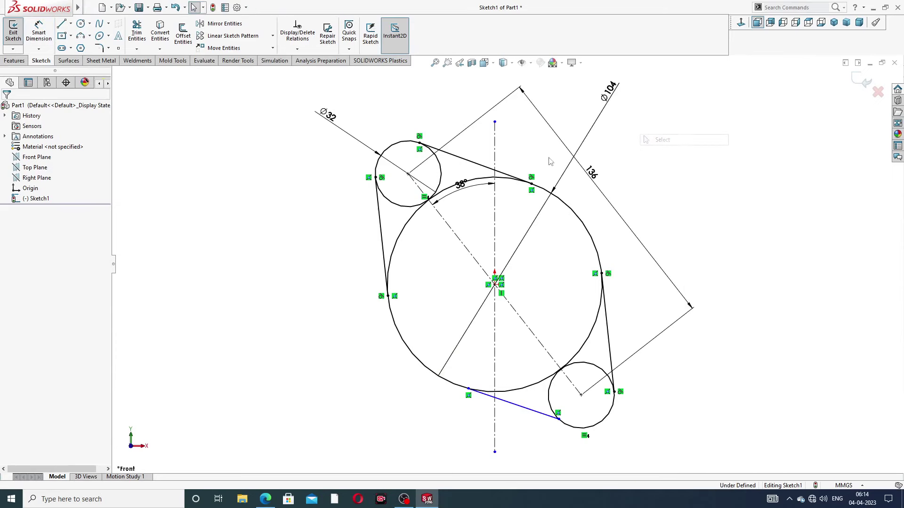
# Move the 38° angle dimension higher up the sketch.
pyautogui.moveTo(462, 185); pyautogui.dragTo(460, 151)
pyautogui.click(531, 143)
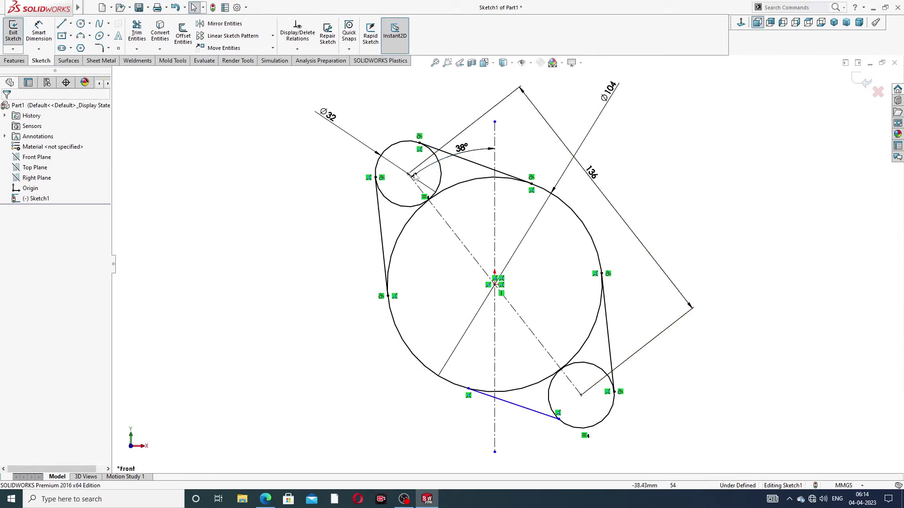
pyautogui.scroll(-2, 415, 177)
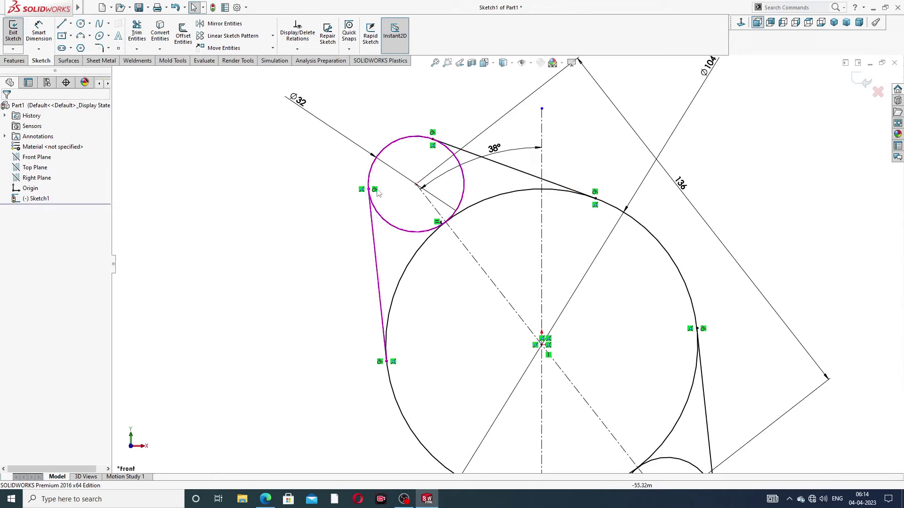
pyautogui.scroll(3, 507, 265)
# Make the lower connecting line tangent to the large circle.
pyautogui.scroll(-2, 606, 371)
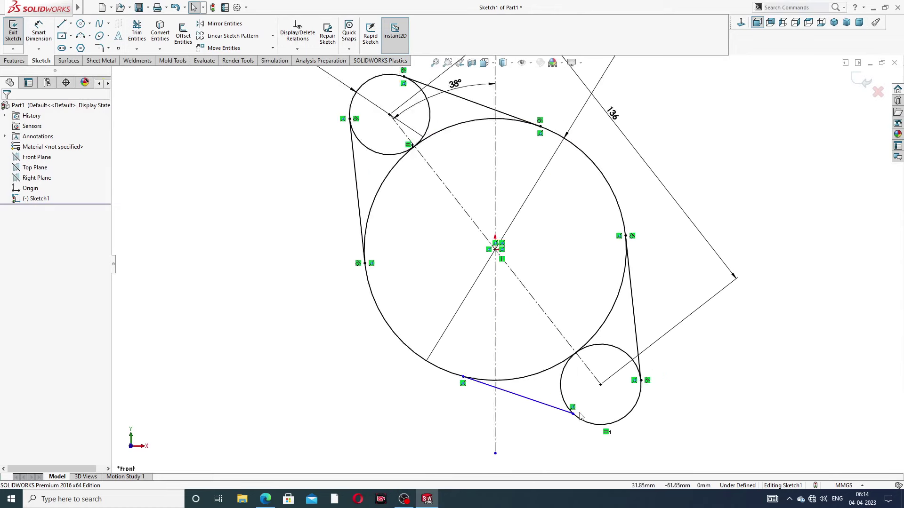
pyautogui.scroll(-2, 579, 371)
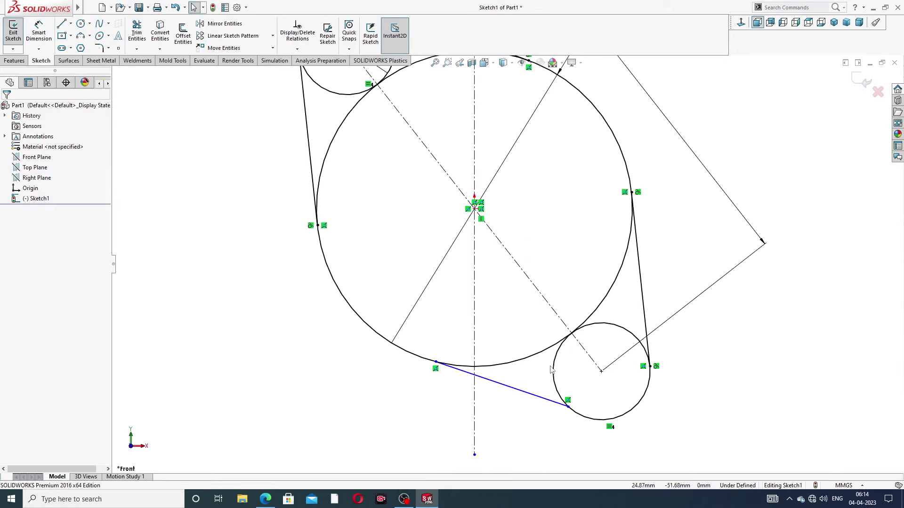
pyautogui.click(471, 369)
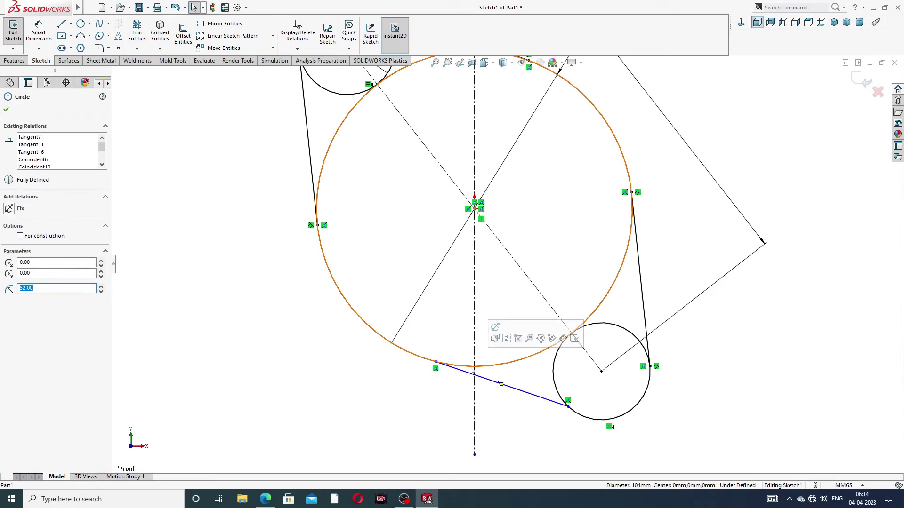
pyautogui.keyDown('ctrl'); pyautogui.click(470, 375); pyautogui.keyUp('ctrl')
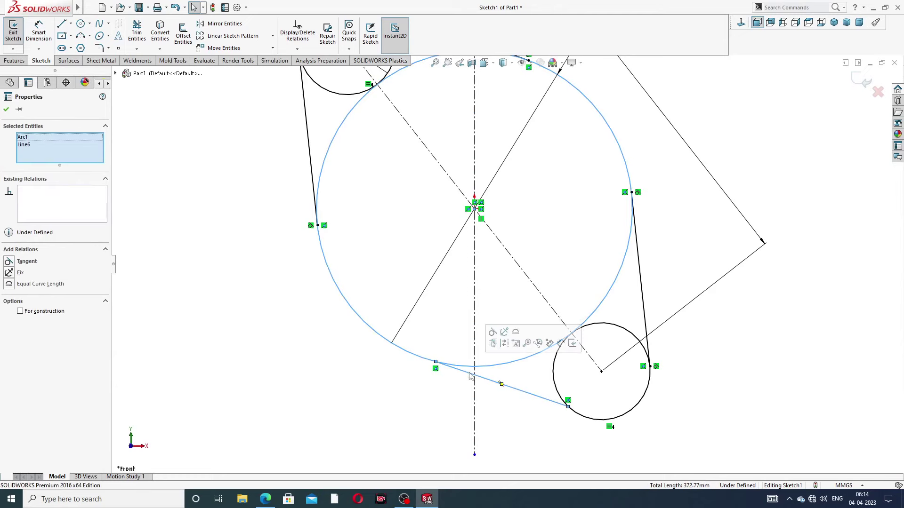
pyautogui.click(493, 333)
pyautogui.click(395, 405)
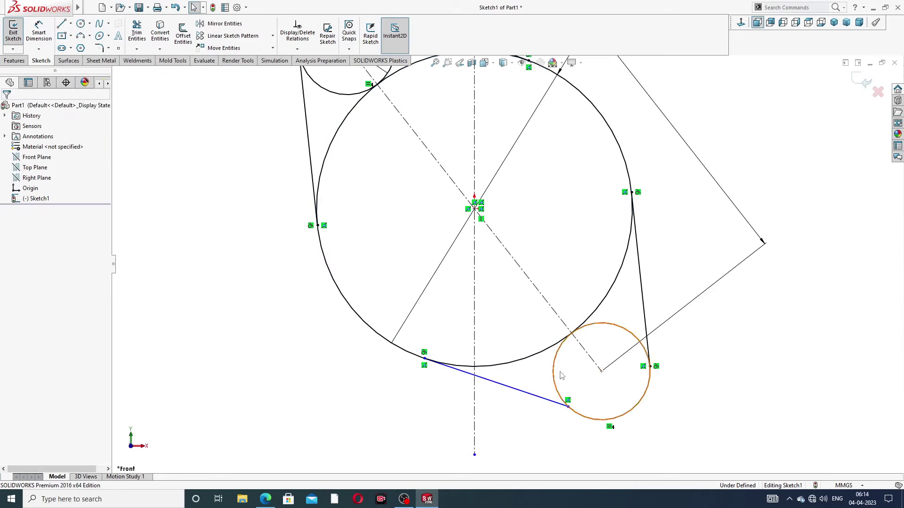
# Make the lower connecting line tangent to the lower small circle and fit the sketch in view.
pyautogui.click(550, 401)
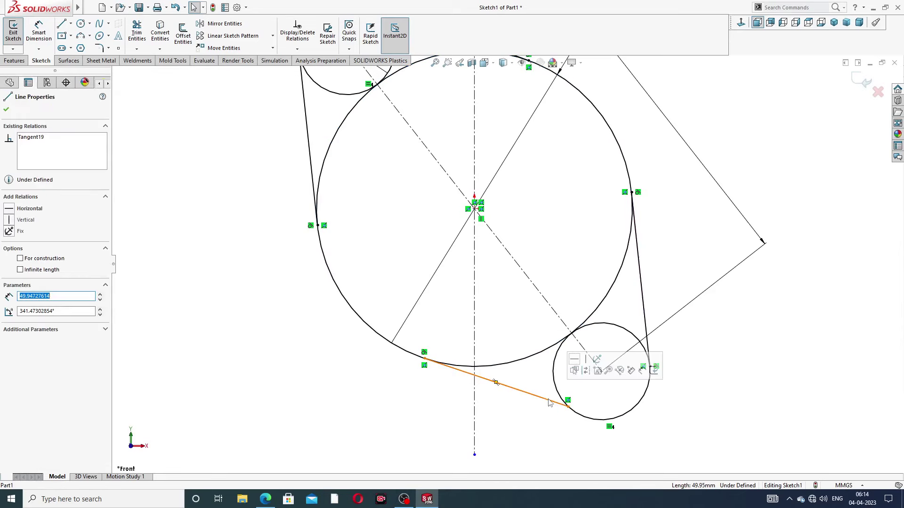
pyautogui.keyDown('ctrl'); pyautogui.click(559, 393); pyautogui.keyUp('ctrl')
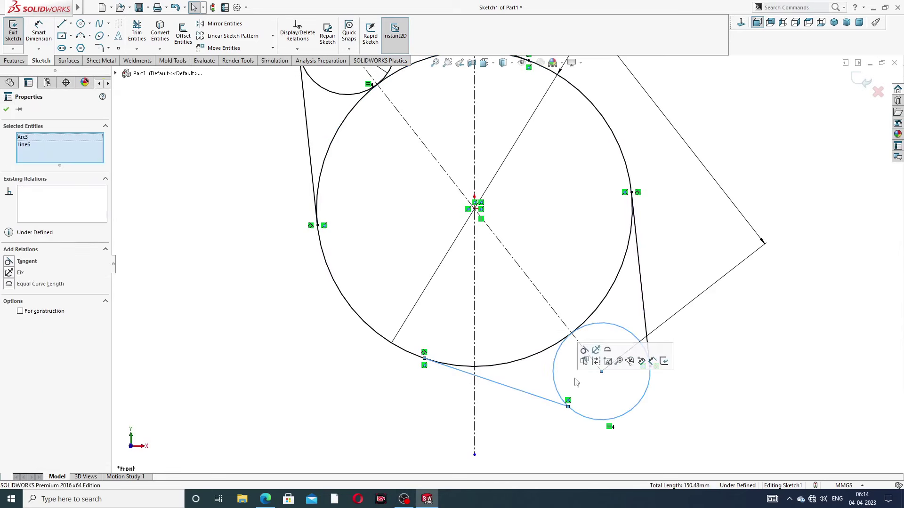
pyautogui.click(588, 357)
pyautogui.click(696, 395)
pyautogui.press('f')
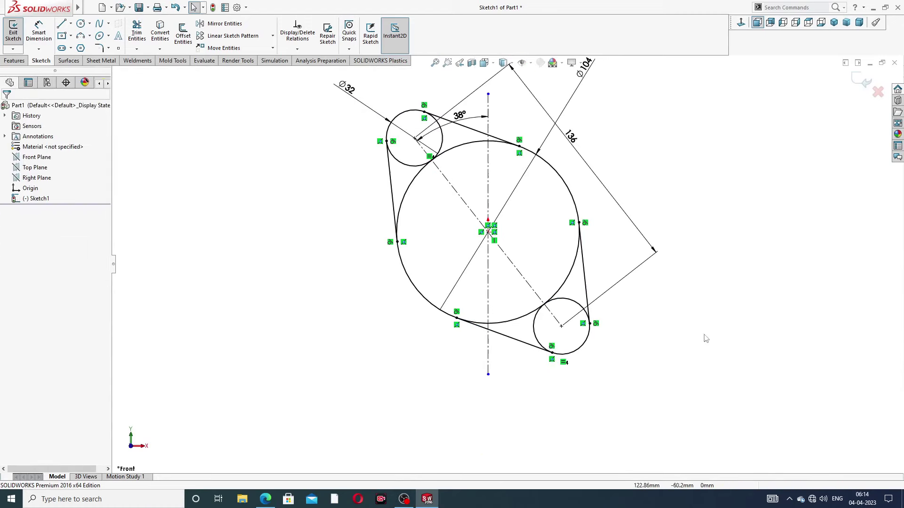
pyautogui.scroll(1, 617, 167)
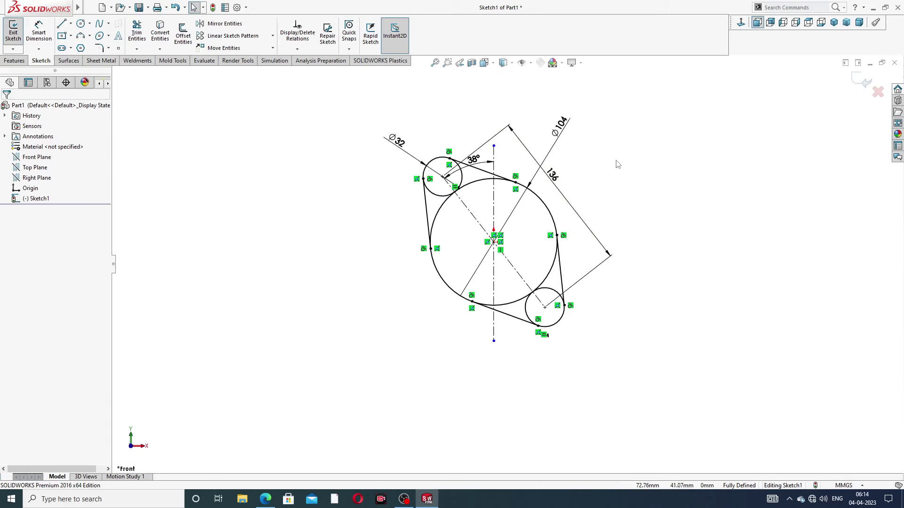
pyautogui.scroll(-1, 505, 210)
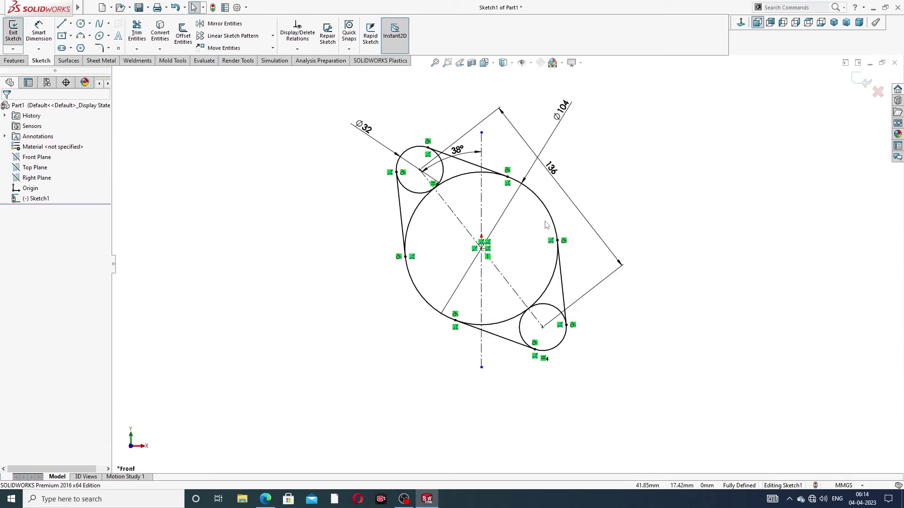
# Power-trim the inner arcs near the upper small circle, the large circle and the bottom.
pyautogui.click(137, 32)
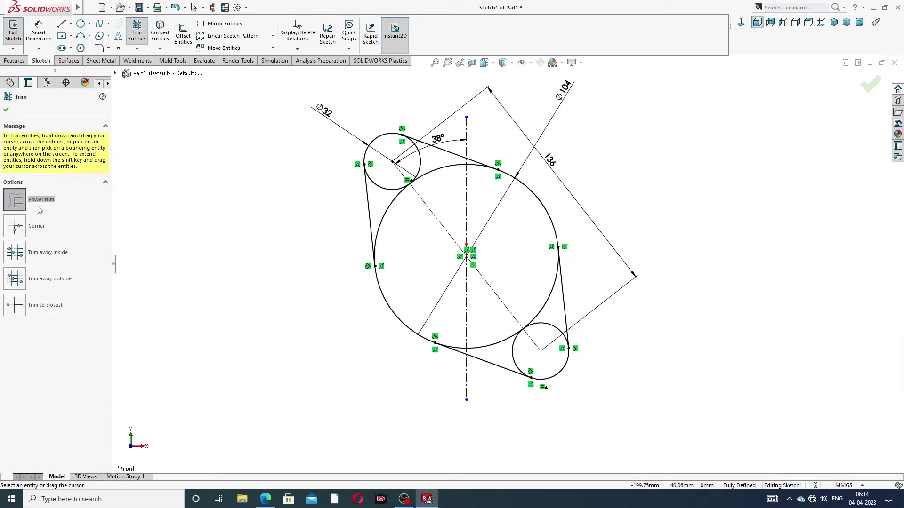
pyautogui.scroll(-2, 393, 197)
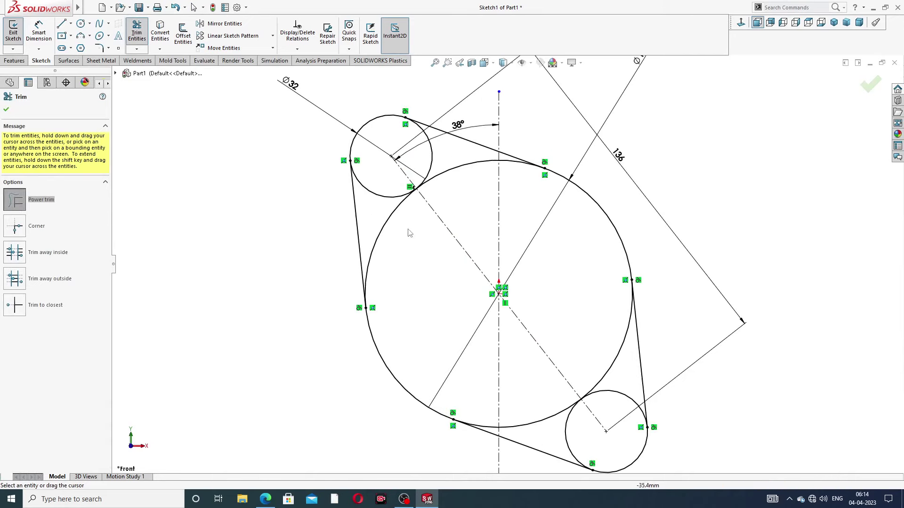
pyautogui.moveTo(393, 233); pyautogui.dragTo(502, 260)
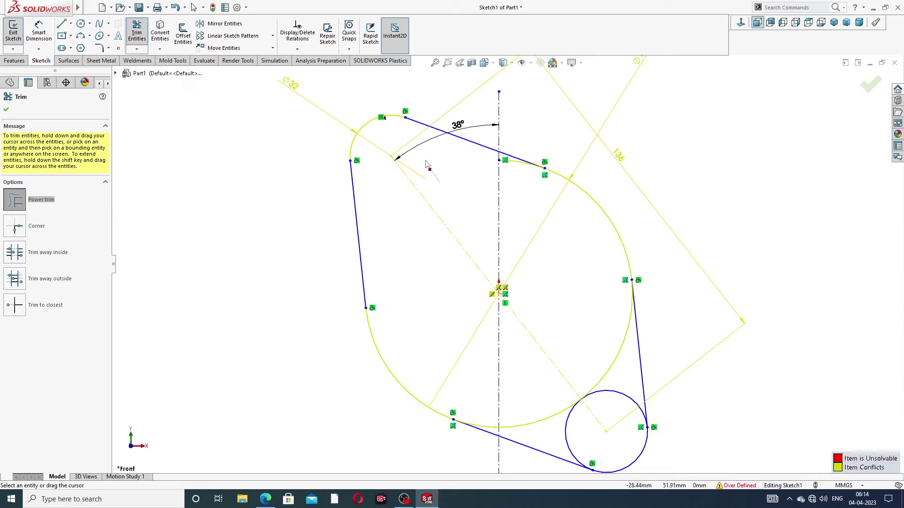
pyautogui.moveTo(611, 338)
pyautogui.mouseDown()
pyautogui.moveTo(558, 409)
pyautogui.moveTo(584, 424)
pyautogui.mouseUp()
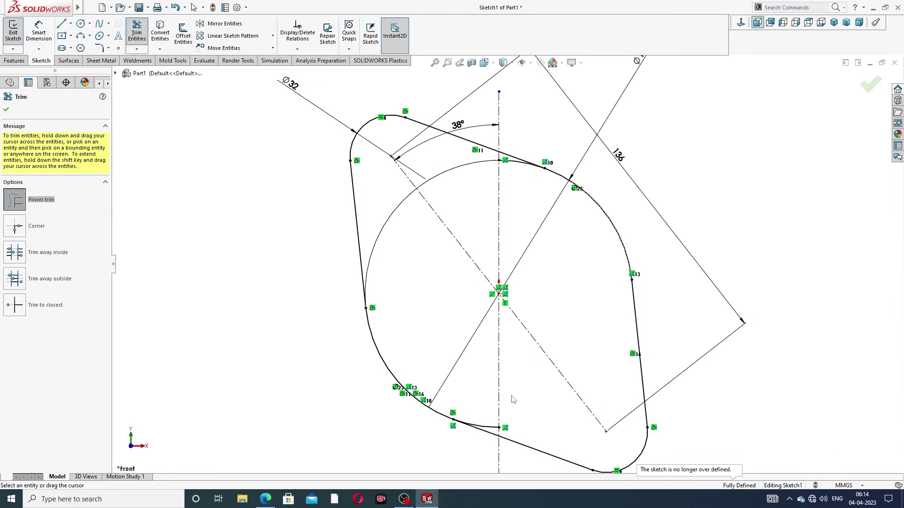
pyautogui.scroll(-3, 494, 342)
pyautogui.moveTo(487, 334); pyautogui.dragTo(498, 367)
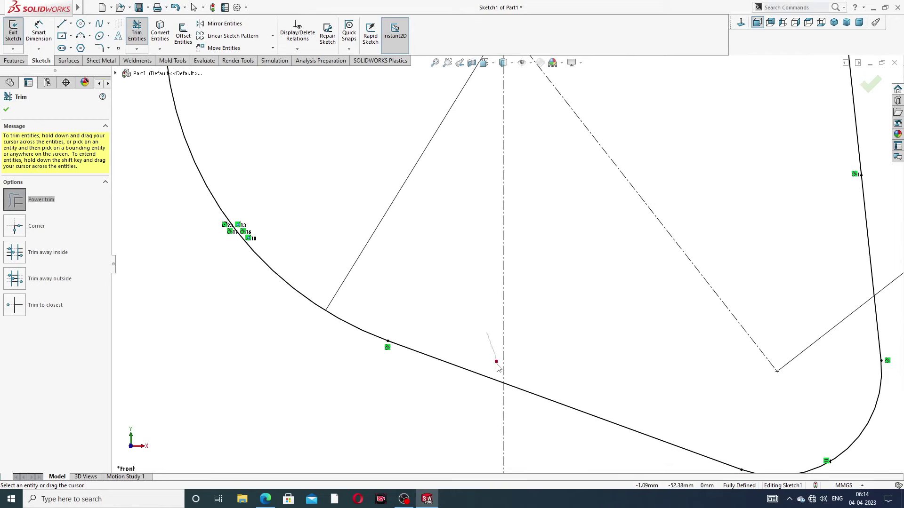
# Trim the last leftover arc near the top and move the 38° dimension above the profile.
pyautogui.scroll(3, 586, 204)
pyautogui.scroll(2, 582, 187)
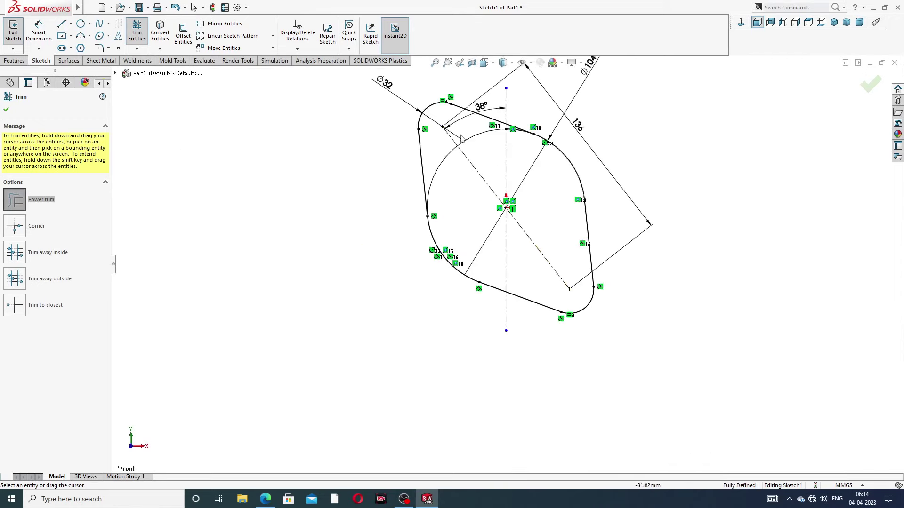
pyautogui.scroll(-3, 499, 106)
pyautogui.scroll(-2, 499, 106)
pyautogui.moveTo(563, 210); pyautogui.dragTo(556, 193)
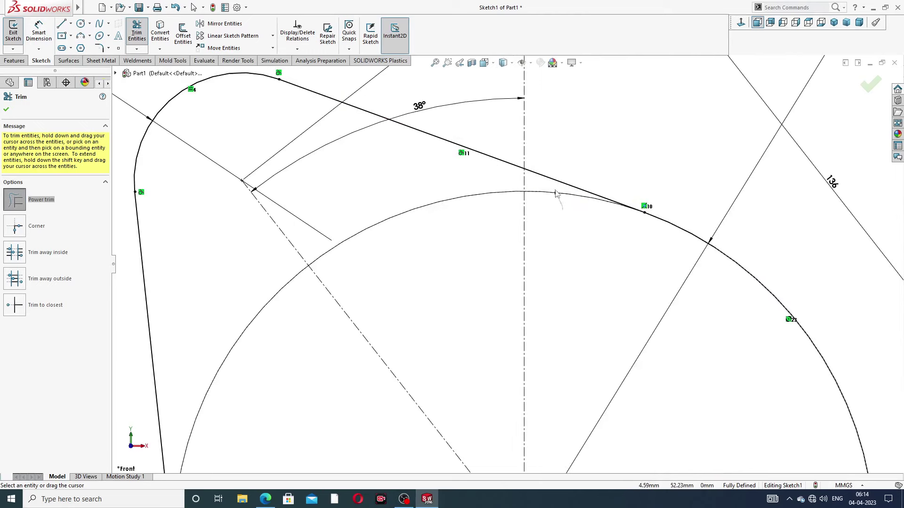
pyautogui.scroll(3, 589, 185)
pyautogui.scroll(3, 588, 184)
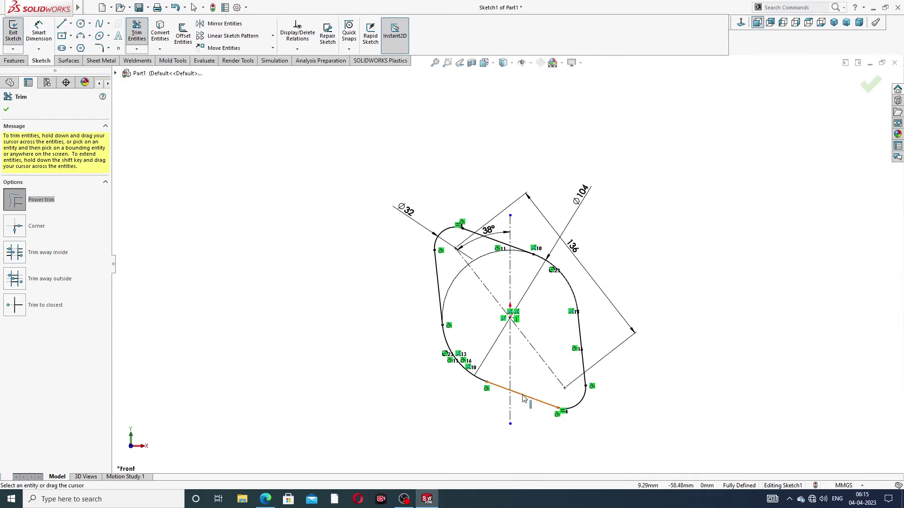
pyautogui.scroll(-2, 524, 399)
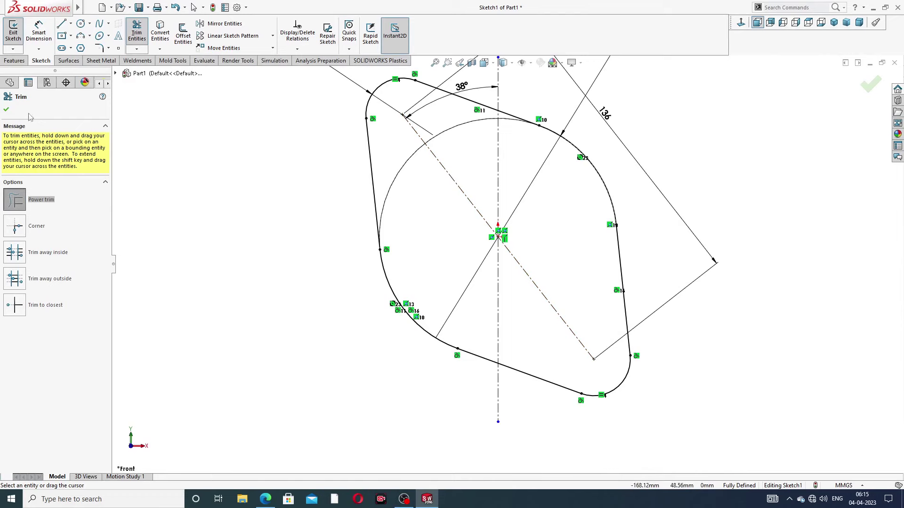
pyautogui.click(6, 112)
pyautogui.press('z')
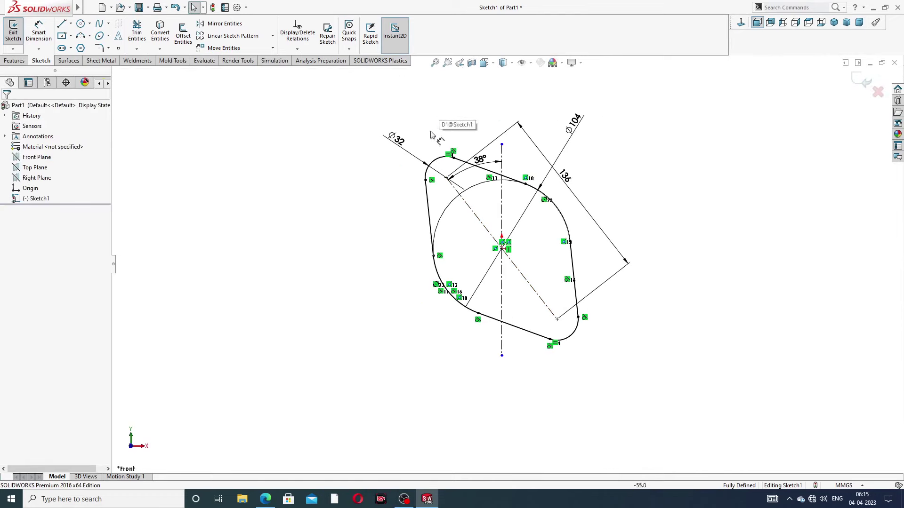
pyautogui.moveTo(478, 160); pyautogui.dragTo(470, 128)
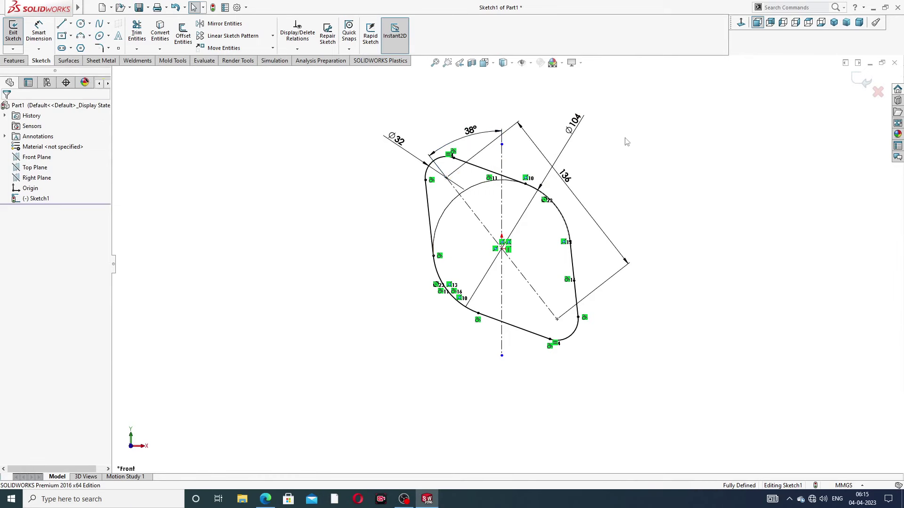
# Extrude the flange outline 10 mm into a solid plate.
pyautogui.click(15, 61)
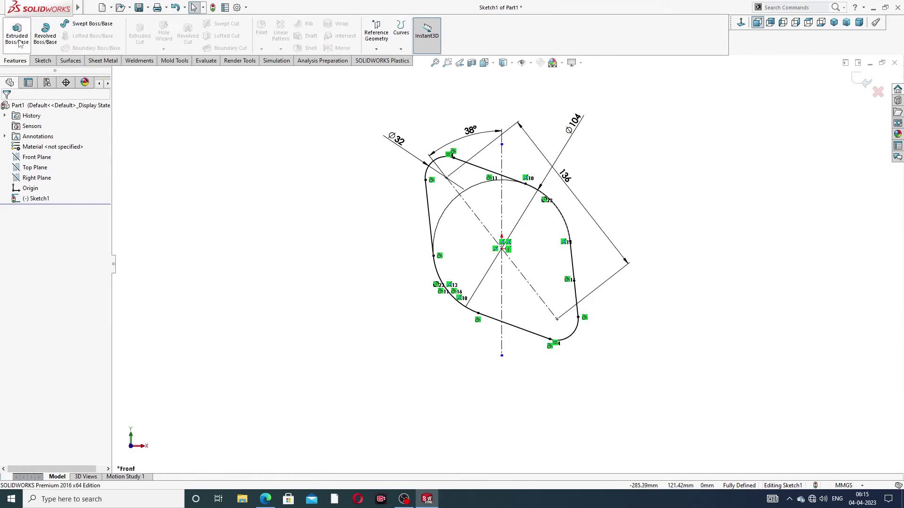
pyautogui.click(17, 33)
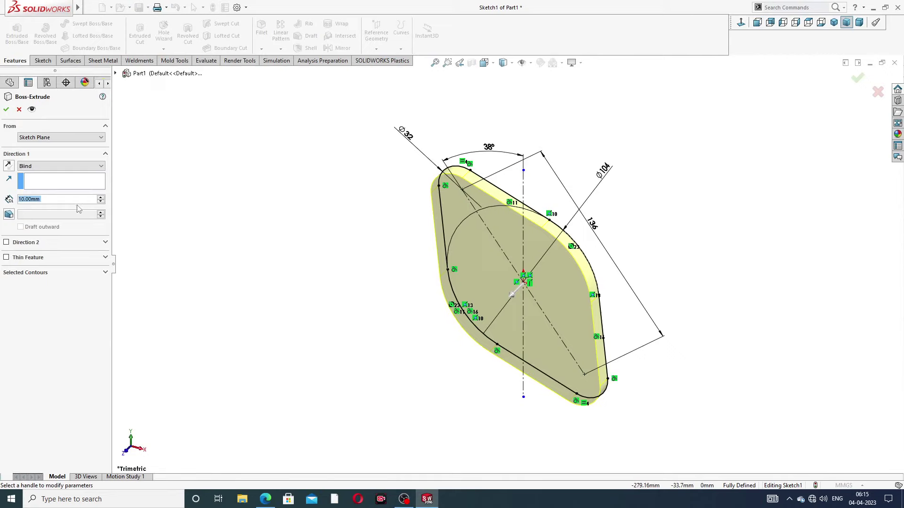
pyautogui.click(266, 499)
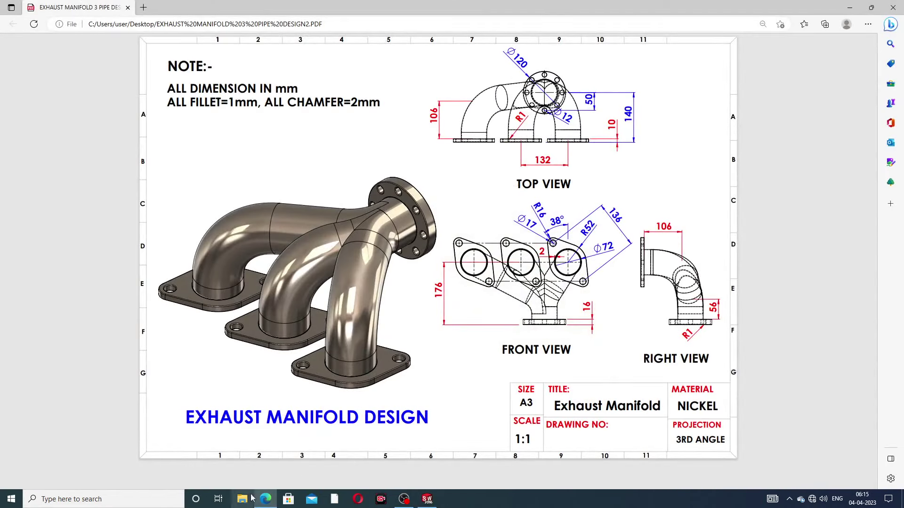
pyautogui.click(266, 499)
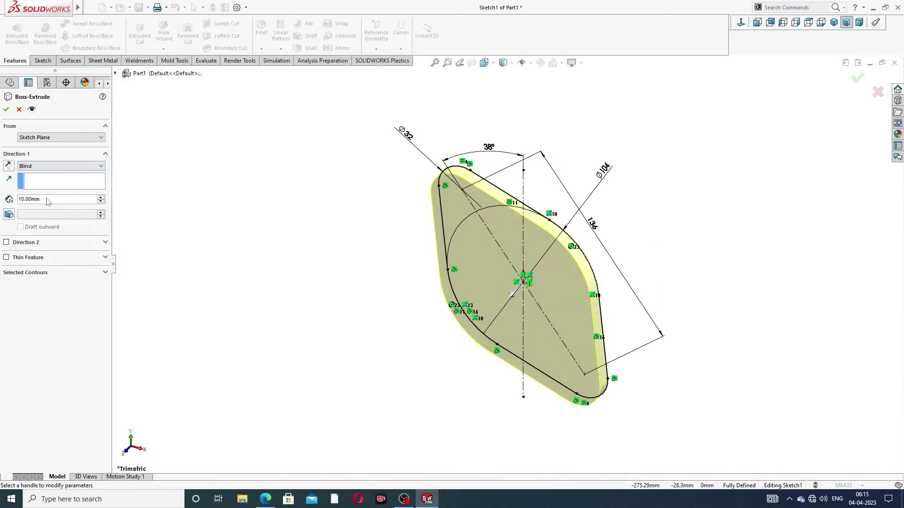
pyautogui.click(6, 109)
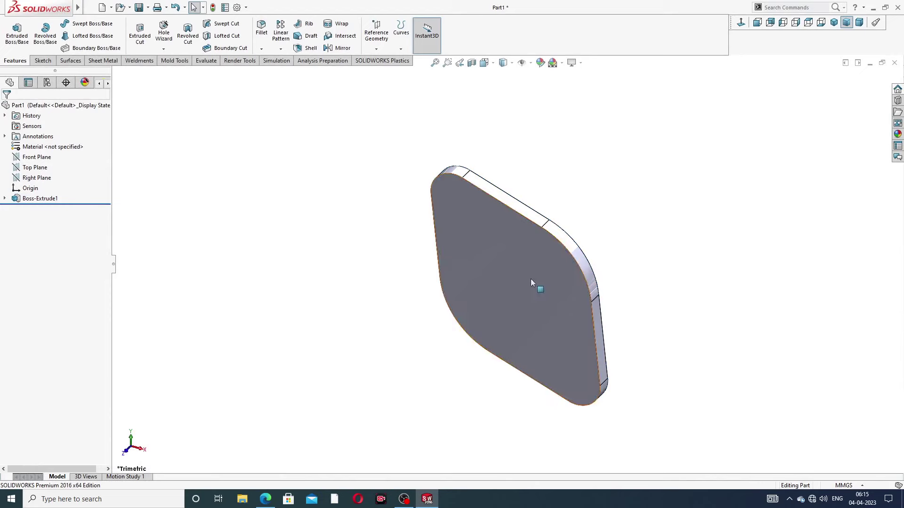
# Start Sketch2 on the flange's front face, viewed normal to it.
pyautogui.moveTo(531, 280)
pyautogui.mouseDown(button='middle')
pyautogui.moveTo(497, 208)
pyautogui.moveTo(512, 262)
pyautogui.mouseUp(button='middle')
pyautogui.click(507, 260)
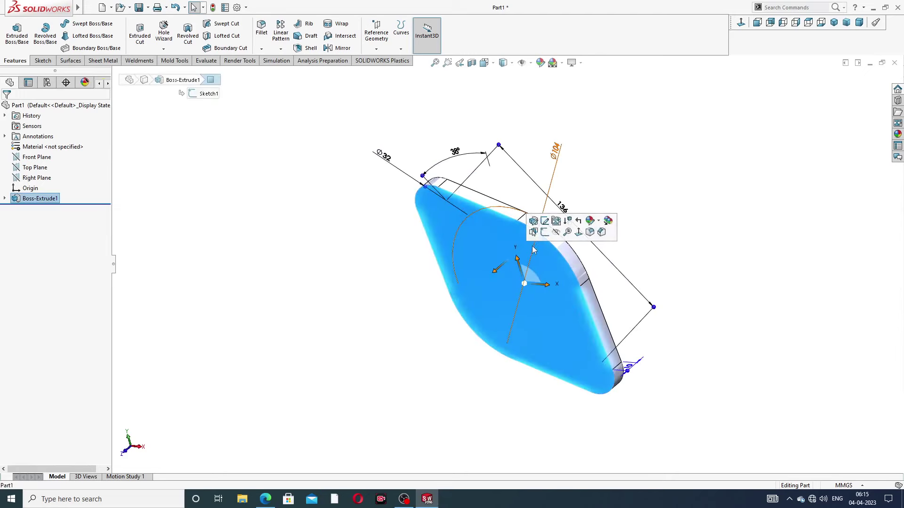
pyautogui.click(541, 234)
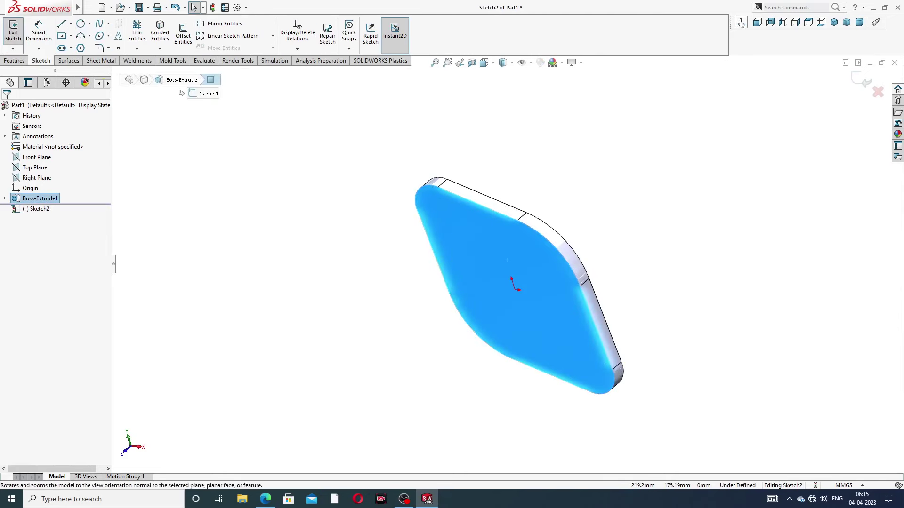
pyautogui.click(757, 22)
pyautogui.click(265, 499)
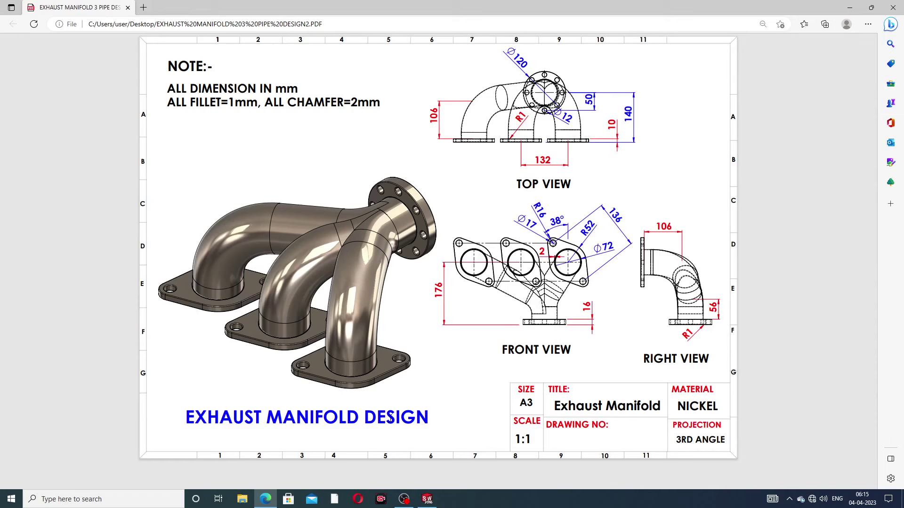
pyautogui.hotkey('alt', 'Tab')
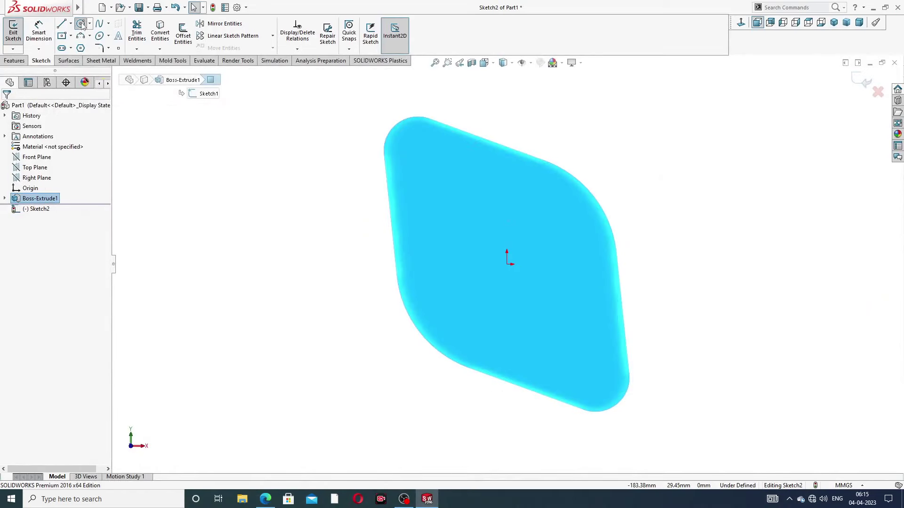
# Draw a bore circle at the origin and bolt-hole circles at the top-left and bottom-right corner arcs.
pyautogui.click(81, 24)
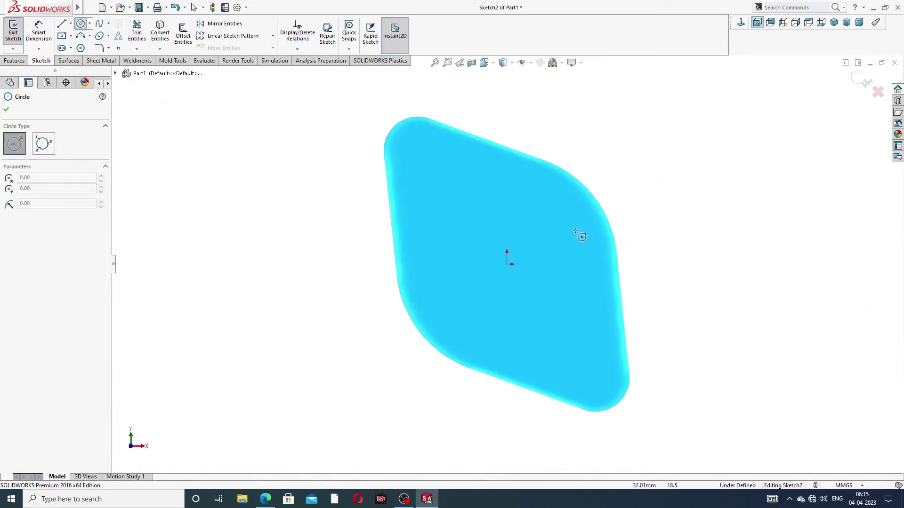
pyautogui.click(507, 264)
pyautogui.click(506, 195)
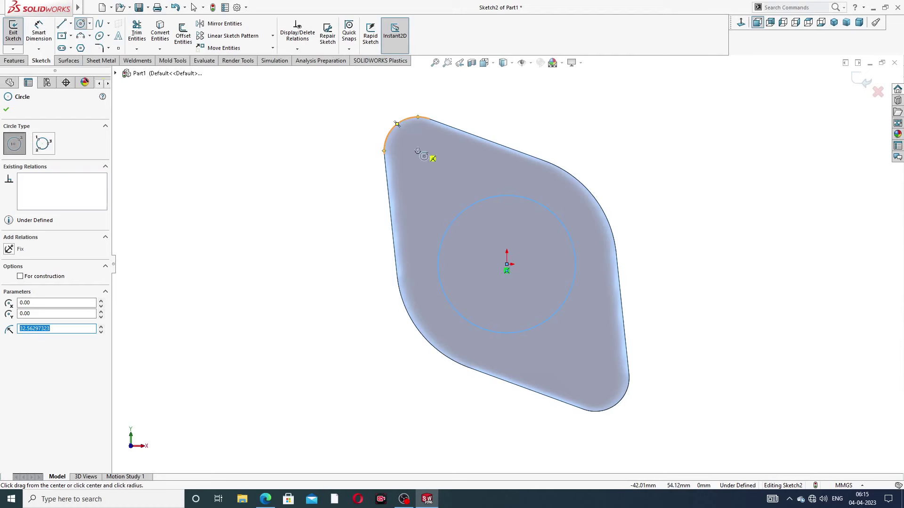
pyautogui.click(417, 151)
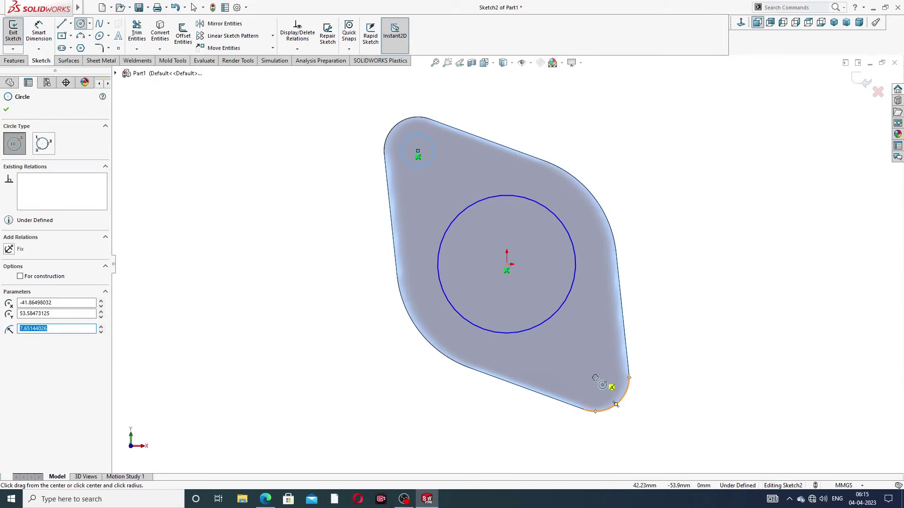
pyautogui.click(596, 378)
pyautogui.click(605, 368)
pyautogui.rightClick(672, 307)
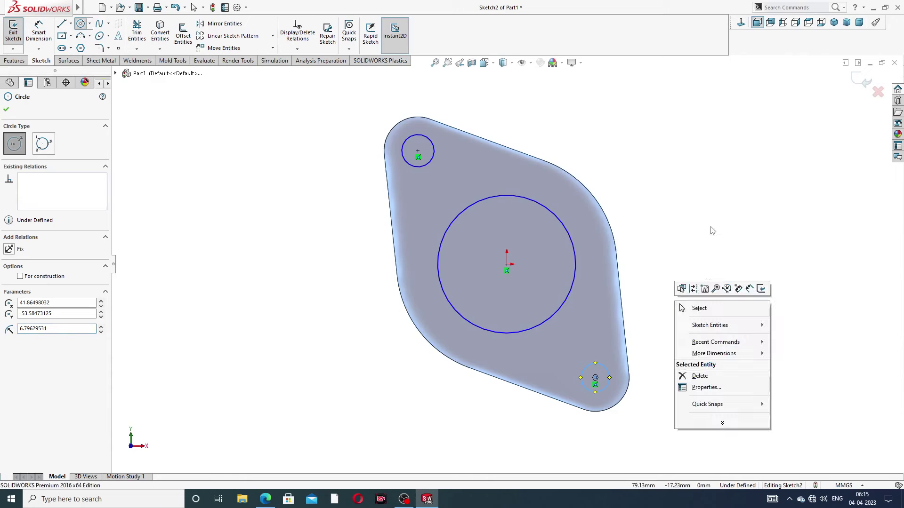
pyautogui.click(692, 307)
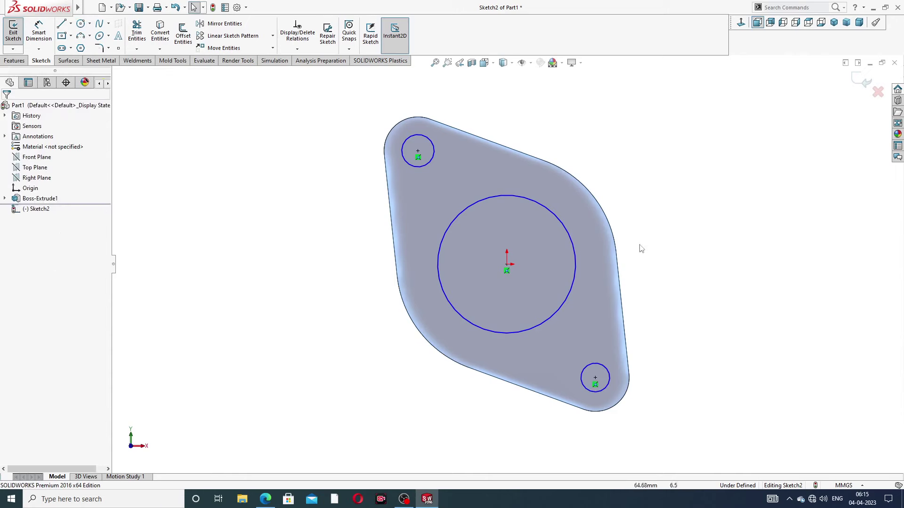
# Make the two bolt-hole circles equal.
pyautogui.click(427, 139)
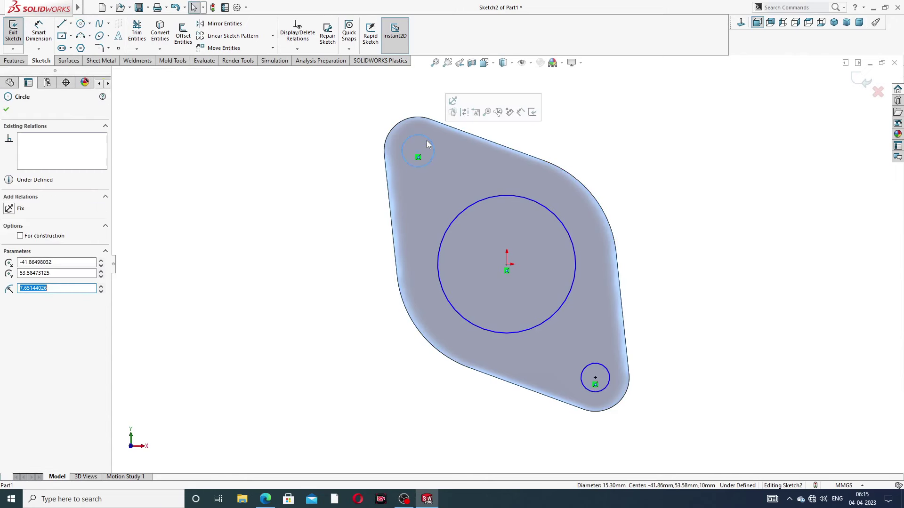
pyautogui.keyDown('ctrl'); pyautogui.click(591, 363); pyautogui.keyUp('ctrl')
pyautogui.click(651, 326)
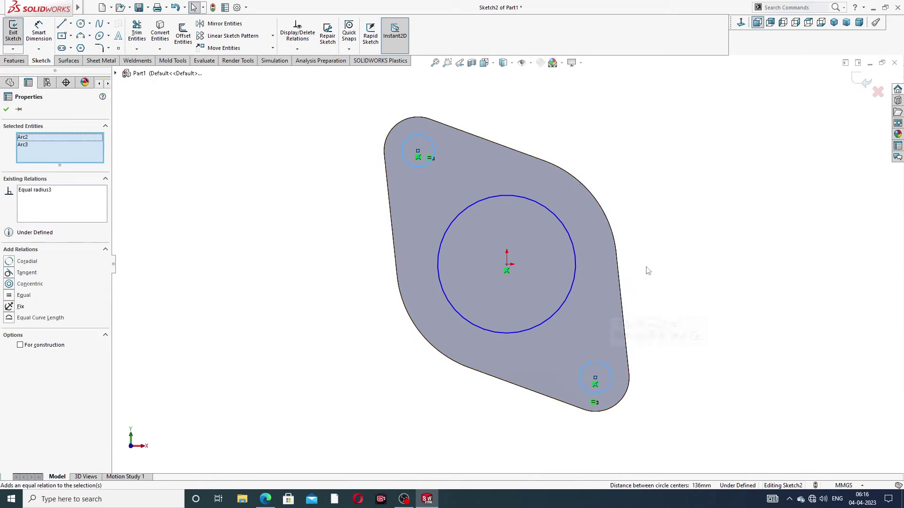
pyautogui.click(636, 210)
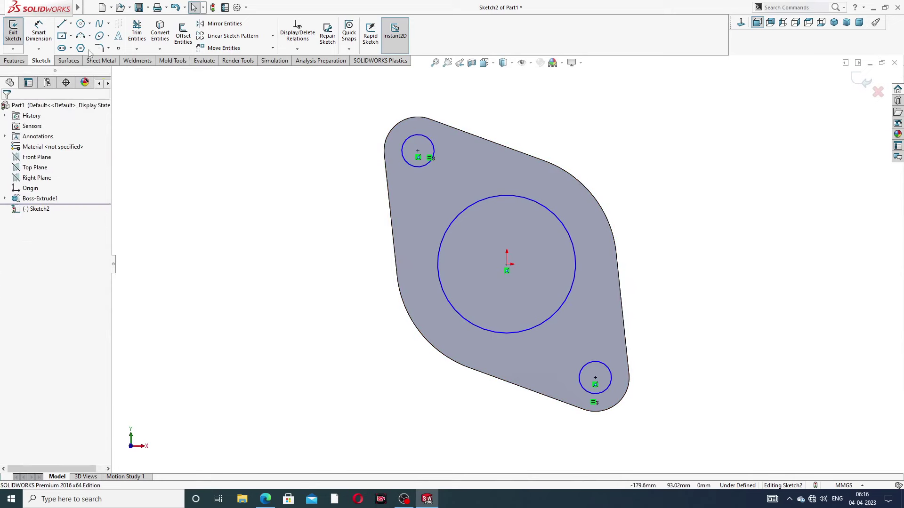
# Dimension the bore circle to Ø72 mm and the top-left bolt-hole circle to Ø17 mm.
pyautogui.click(39, 32)
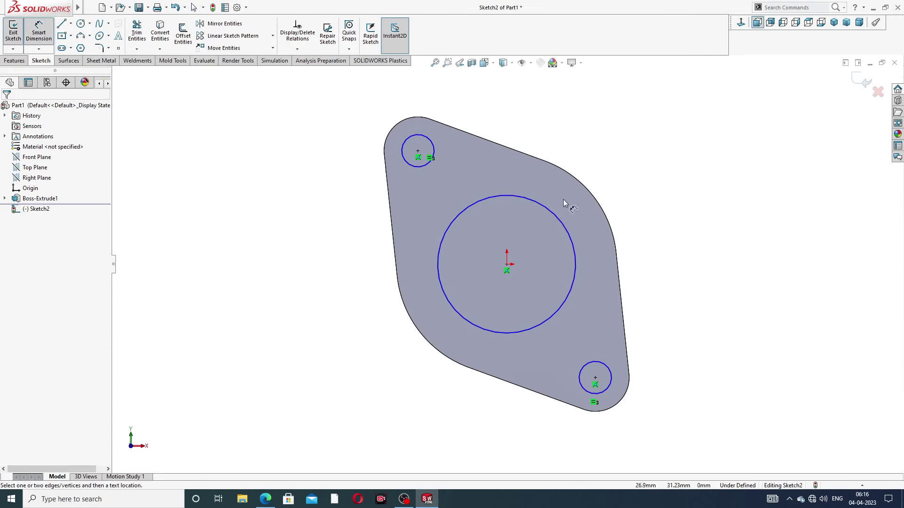
pyautogui.click(560, 221)
pyautogui.click(622, 173)
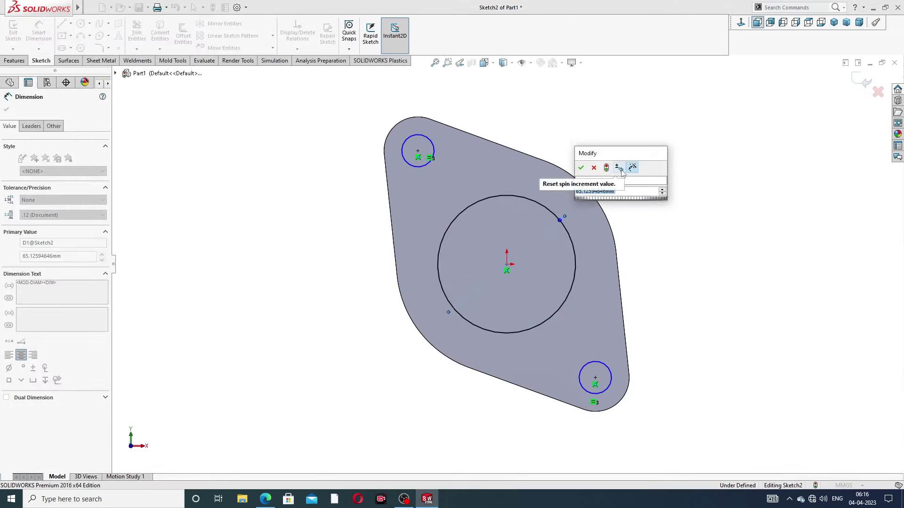
pyautogui.write('72')
pyautogui.press('Return')
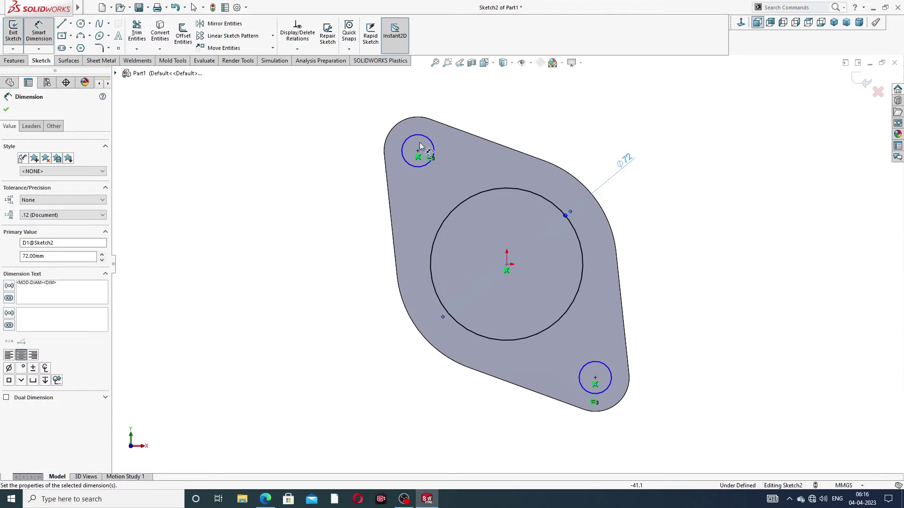
pyautogui.click(406, 140)
pyautogui.click(366, 125)
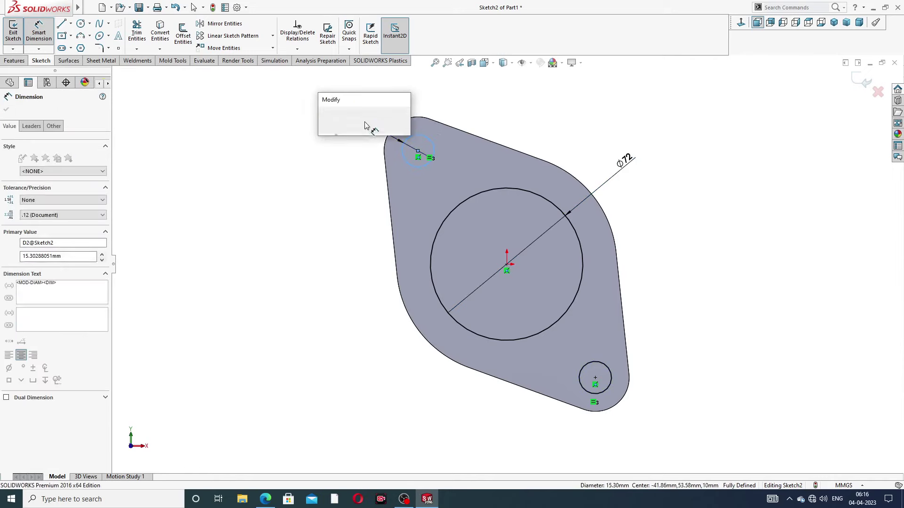
pyautogui.write('17')
pyautogui.press('Return')
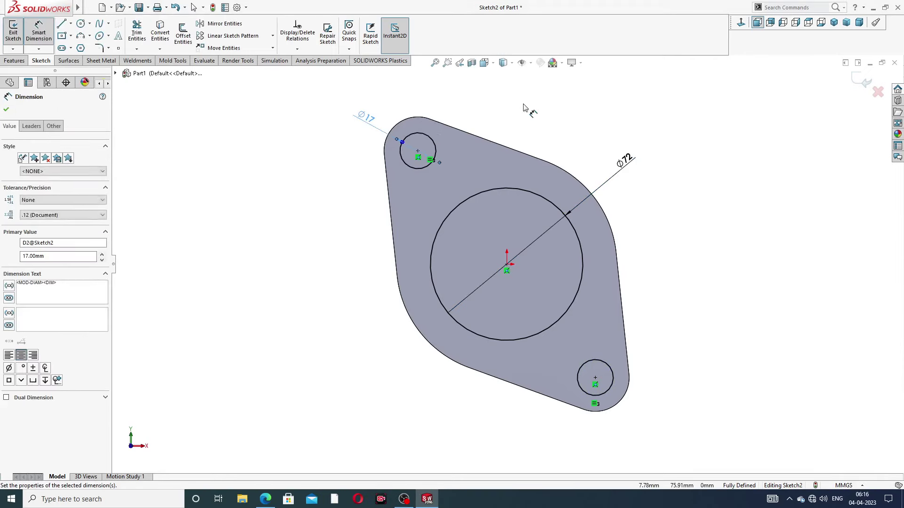
pyautogui.click(532, 113)
pyautogui.rightClick(555, 112)
pyautogui.click(591, 143)
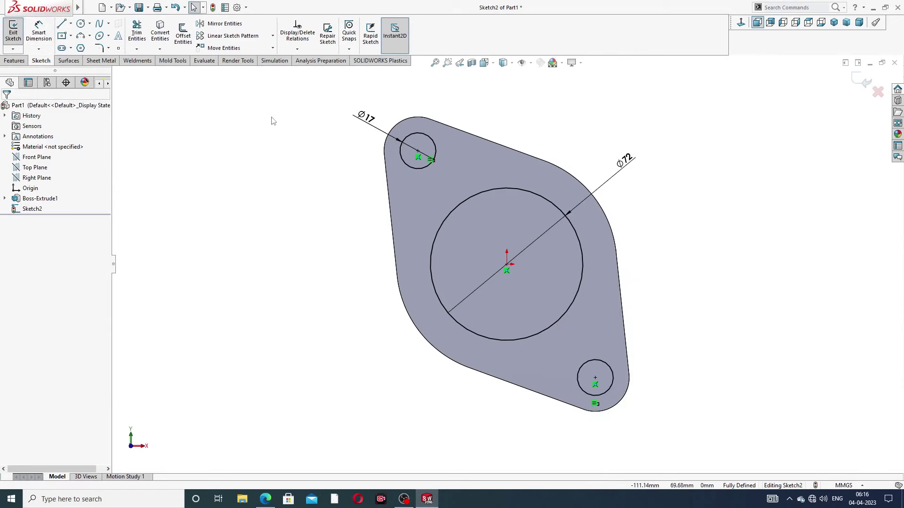
pyautogui.click(14, 61)
# Extrude-cut Sketch2 Through All to pierce the bore and bolt holes.
pyautogui.click(135, 41)
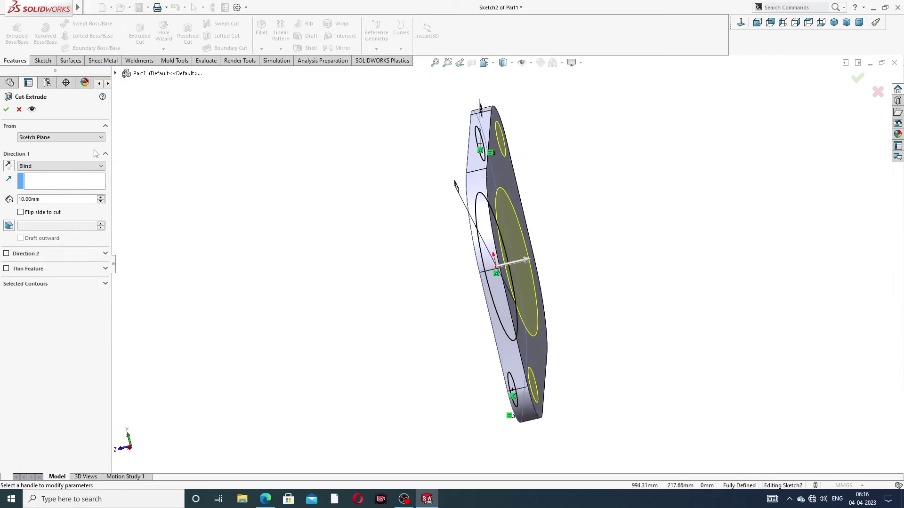
pyautogui.click(54, 166)
pyautogui.click(36, 175)
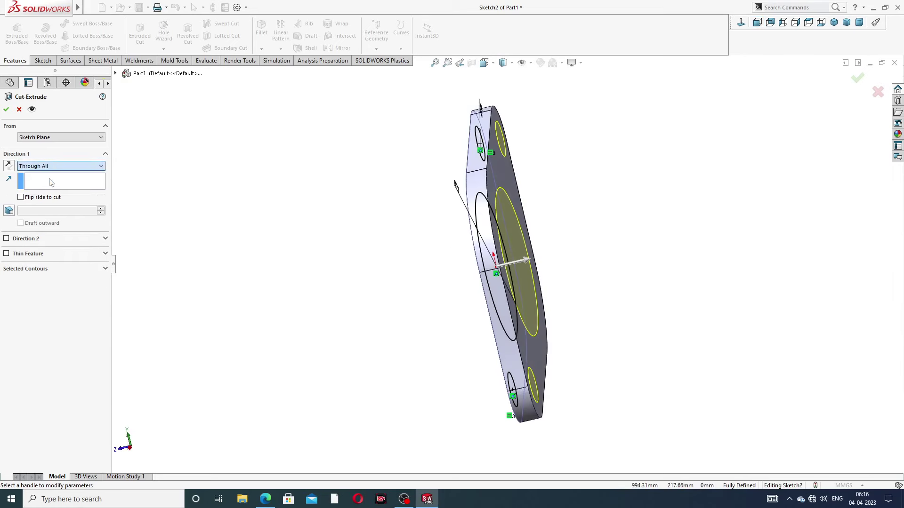
pyautogui.click(6, 110)
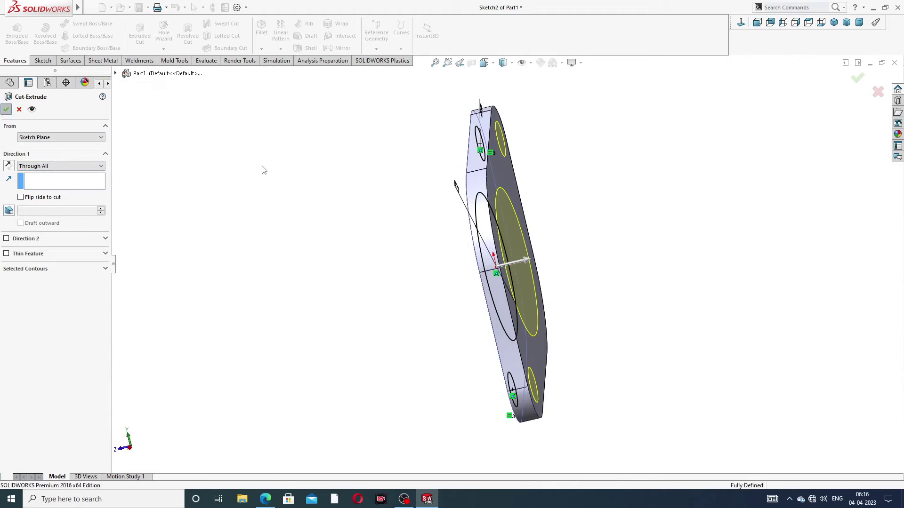
# Orbit to view the pierced face and compare it with the manifold reference drawing.
pyautogui.moveTo(321, 216)
pyautogui.mouseDown(button='middle')
pyautogui.moveTo(414, 143)
pyautogui.moveTo(380, 145)
pyautogui.moveTo(445, 176)
pyautogui.moveTo(518, 188)
pyautogui.moveTo(583, 182)
pyautogui.moveTo(588, 209)
pyautogui.mouseUp(button='middle')
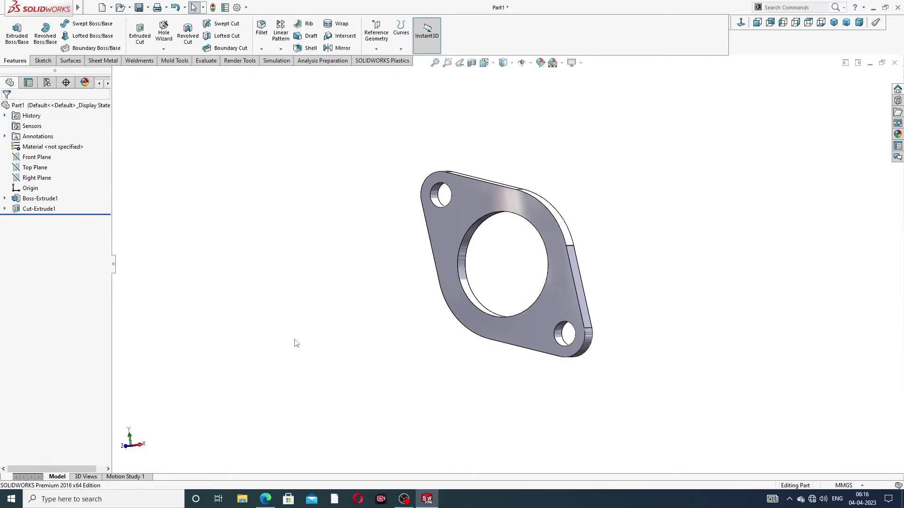
pyautogui.click(267, 500)
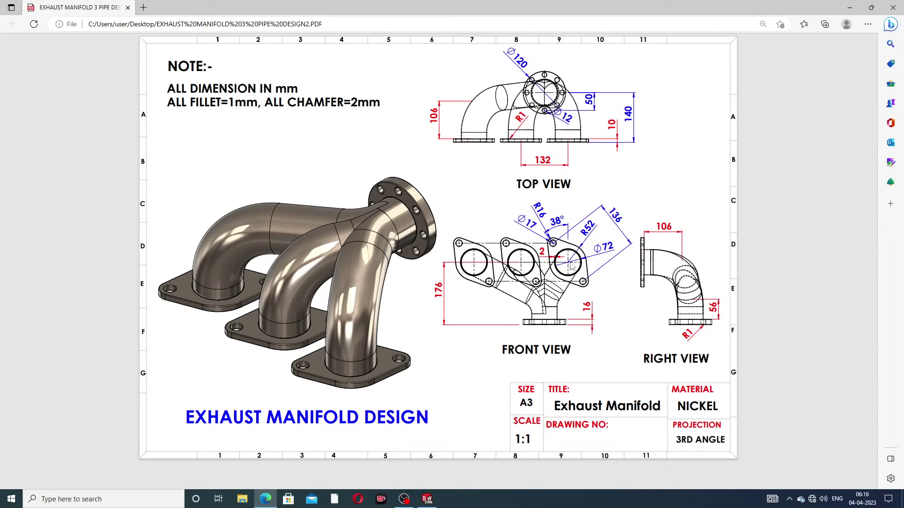
pyautogui.click(265, 499)
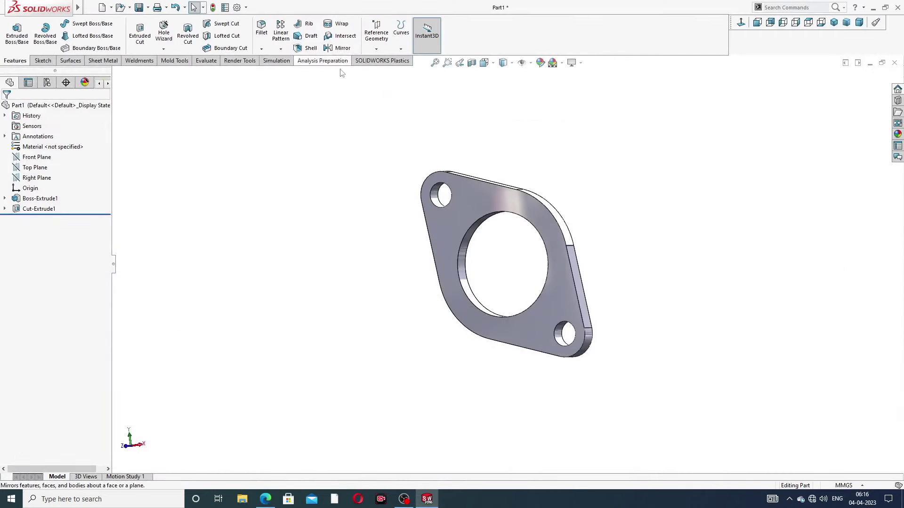
# Sketch a horizontal centreline leftward from the origin on the flange face, then exit Sketch3.
pyautogui.click(482, 194)
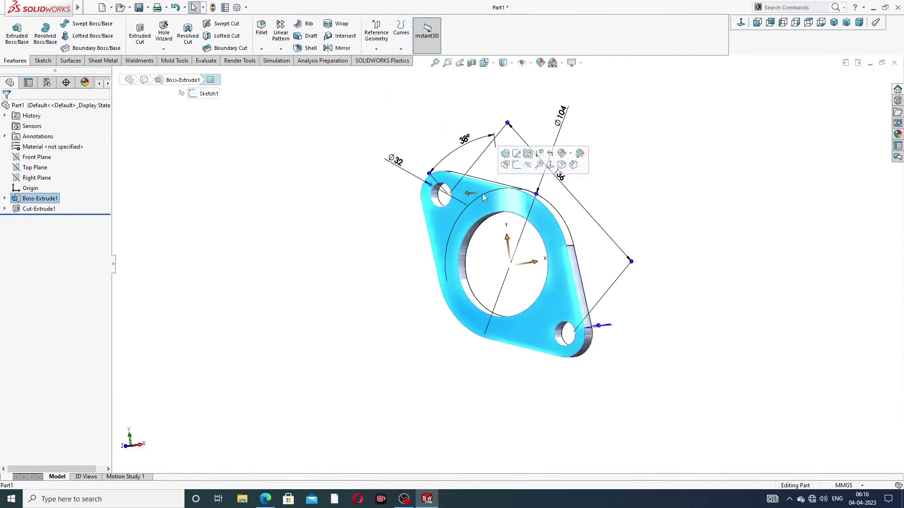
pyautogui.click(517, 166)
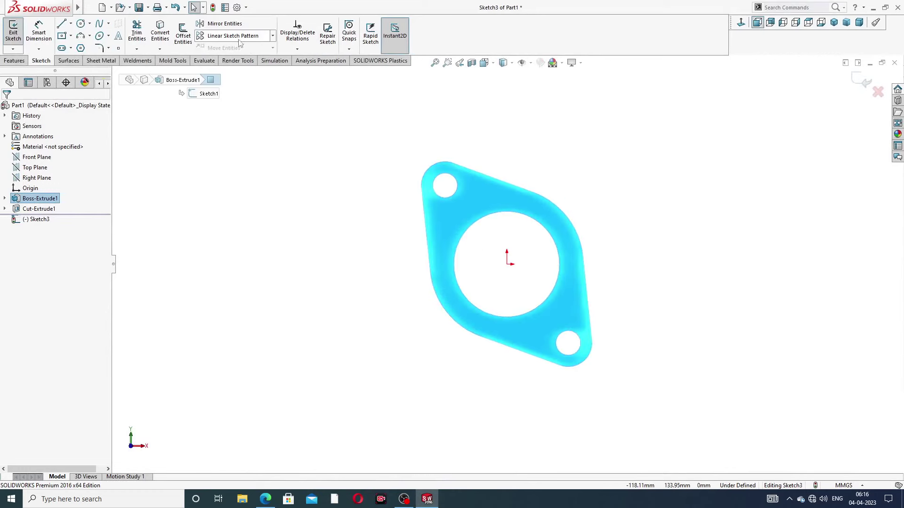
pyautogui.click(71, 24)
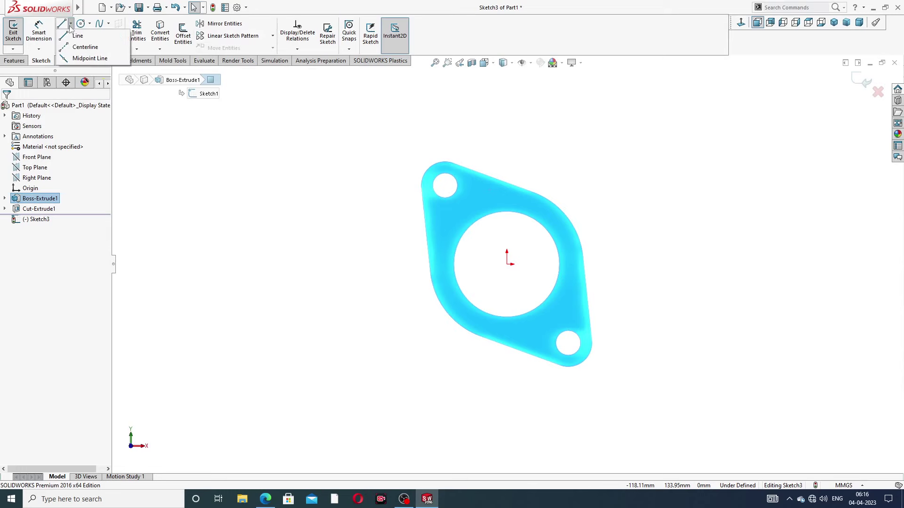
pyautogui.click(83, 45)
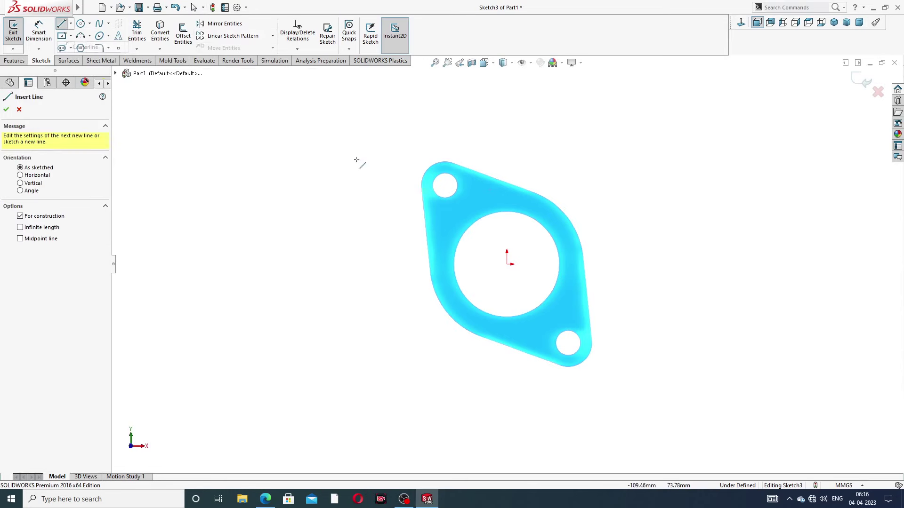
pyautogui.click(507, 264)
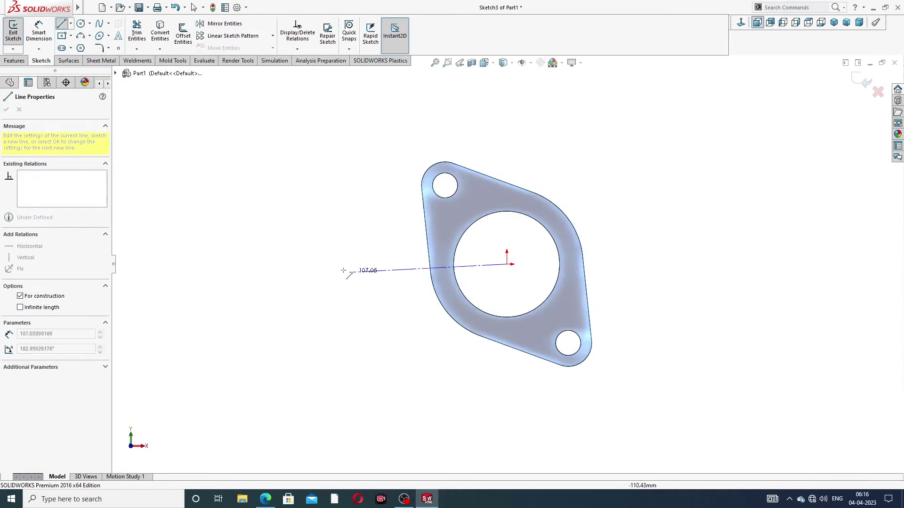
pyautogui.click(289, 264)
pyautogui.rightClick(307, 235)
pyautogui.click(320, 239)
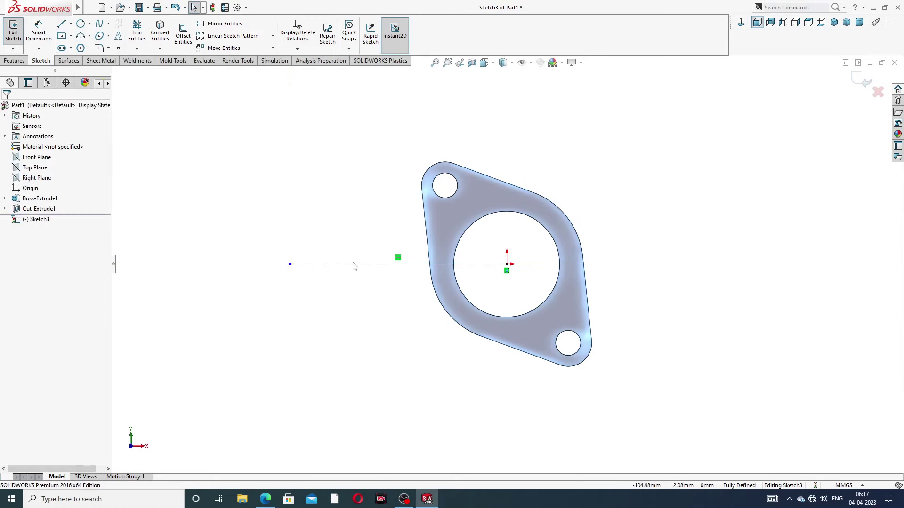
pyautogui.click(357, 264)
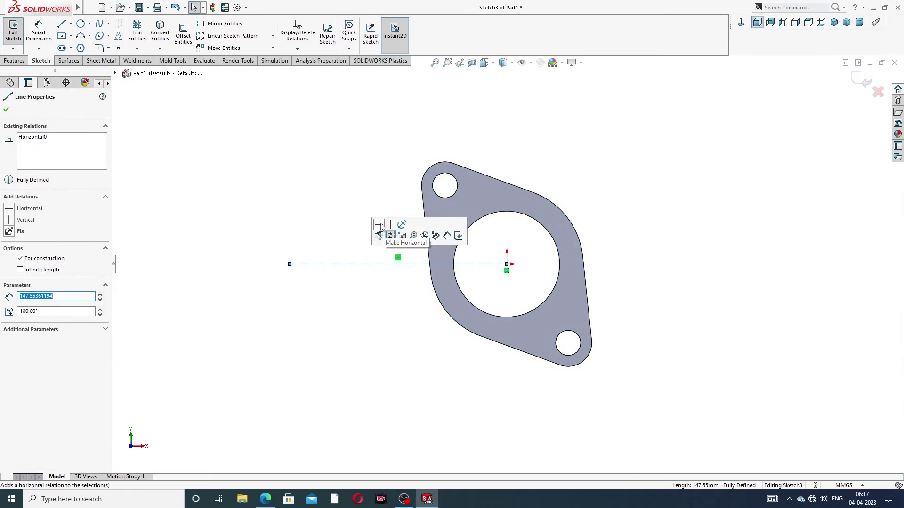
pyautogui.click(376, 177)
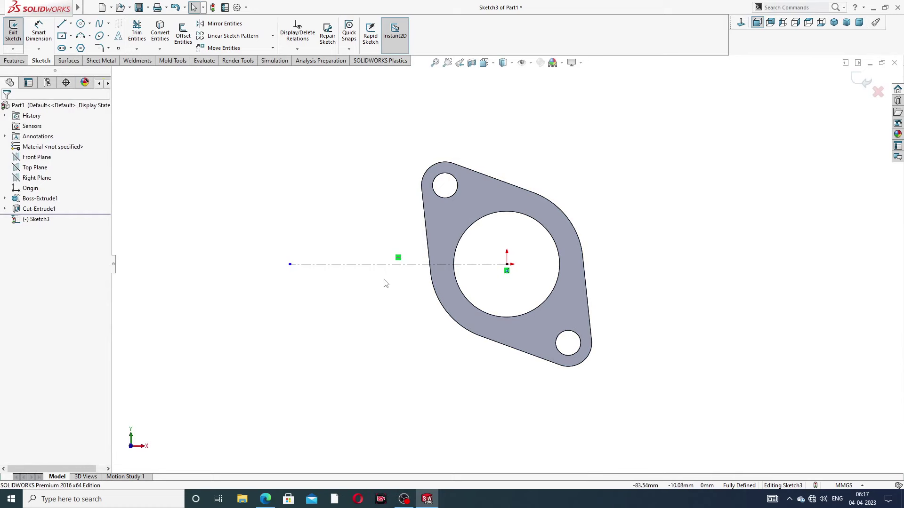
pyautogui.scroll(-1, 383, 282)
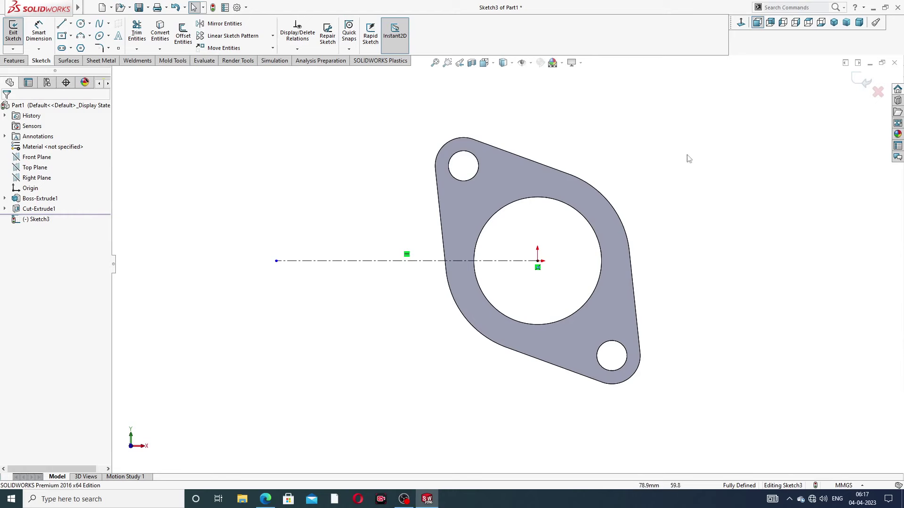
pyautogui.click(857, 82)
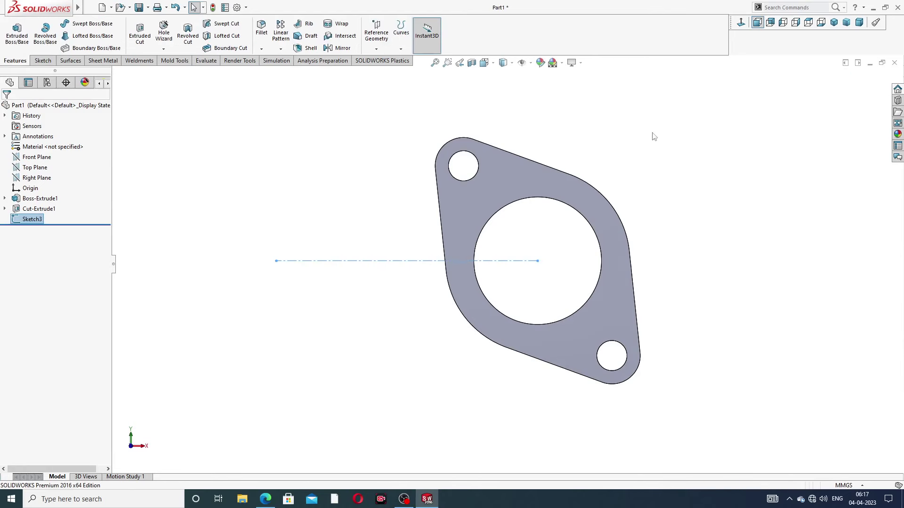
# Linear-pattern the flange body along the Sketch3 centreline: 132 mm spacing, 3 instances, reversed leftward.
pyautogui.click(281, 50)
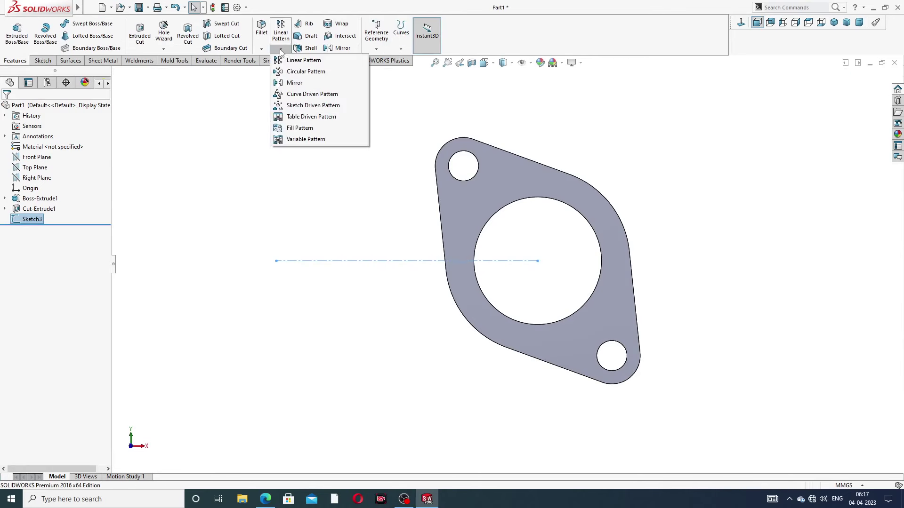
pyautogui.click(303, 60)
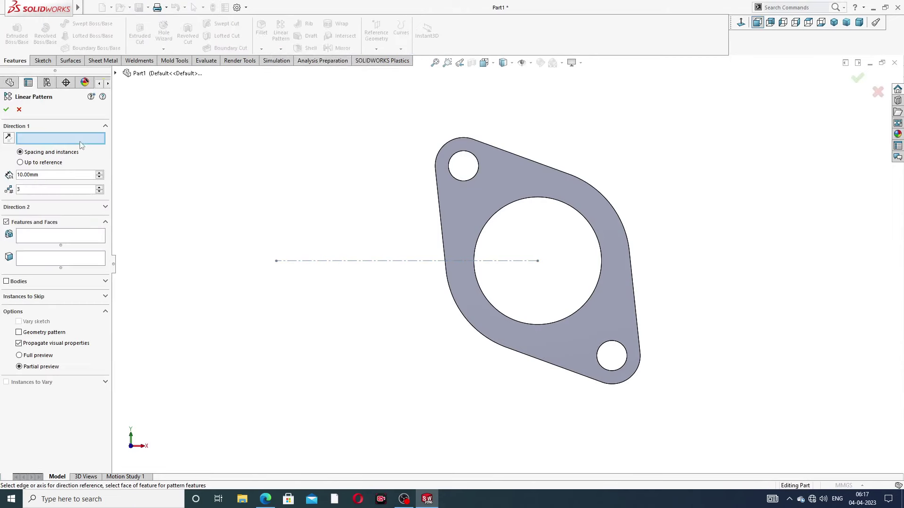
pyautogui.click(365, 261)
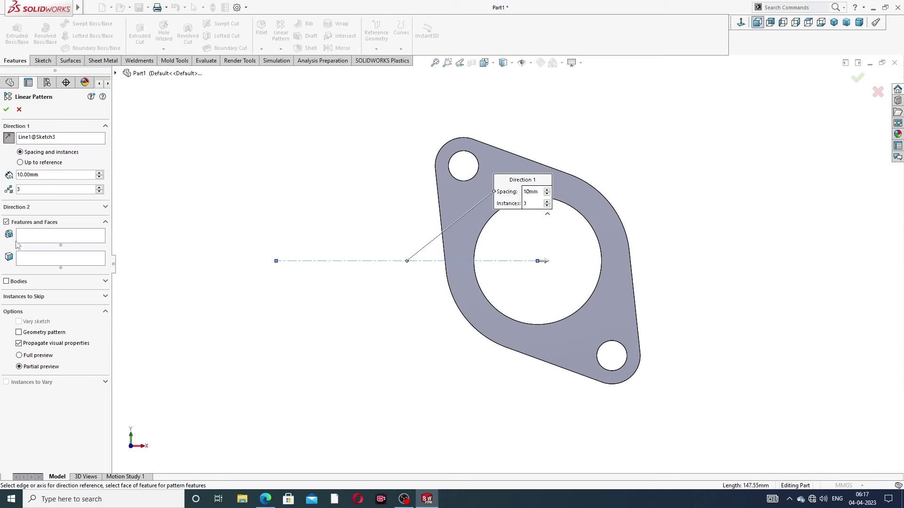
pyautogui.click(6, 281)
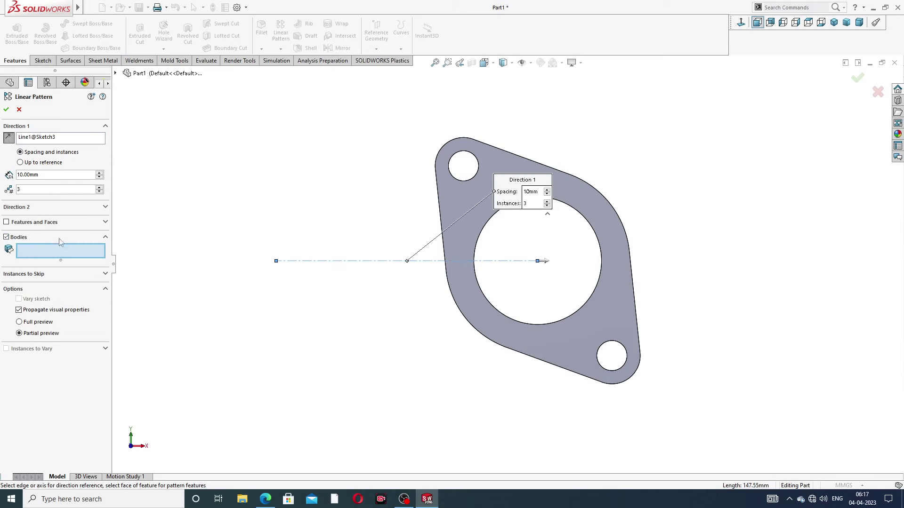
pyautogui.click(468, 224)
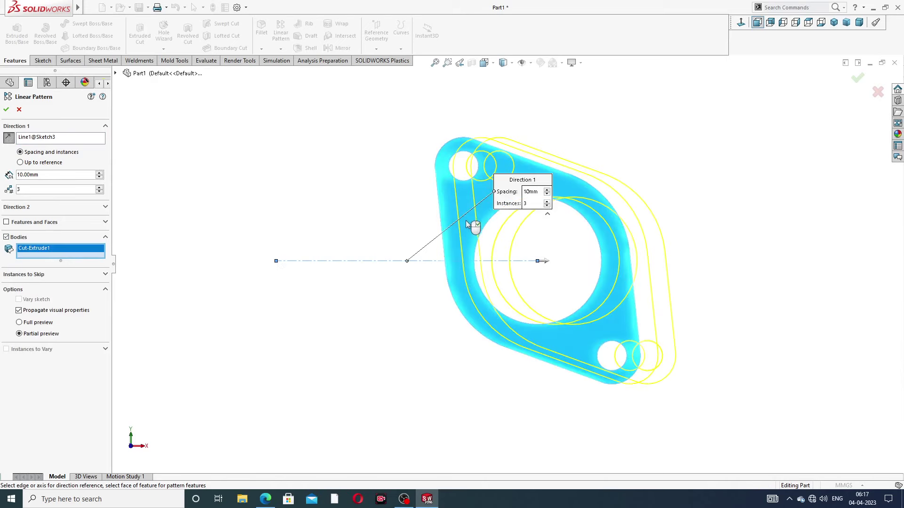
pyautogui.press('z')
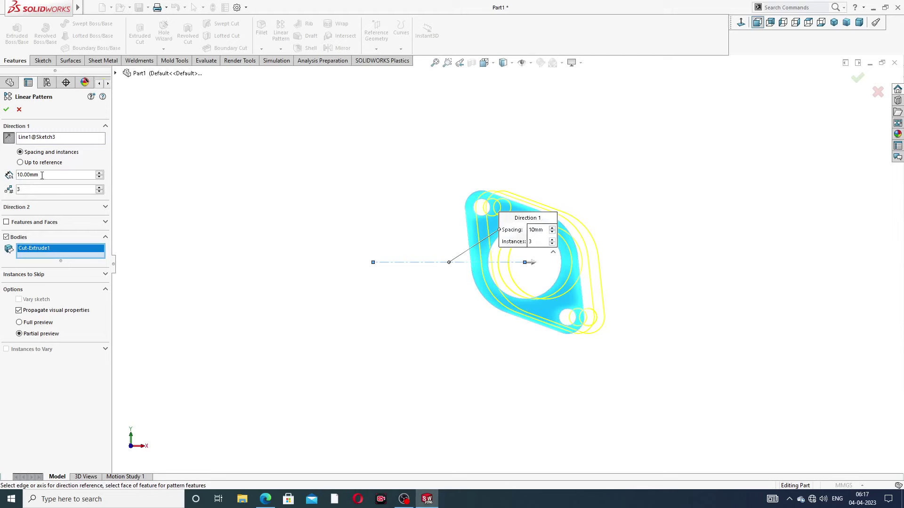
pyautogui.doubleClick(42, 175)
pyautogui.write('13')
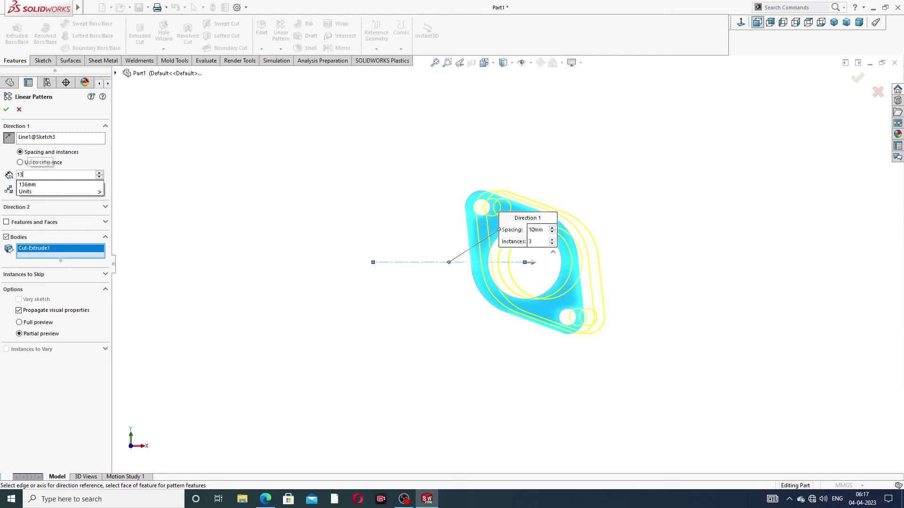
pyautogui.write('2')
pyautogui.press('Return')
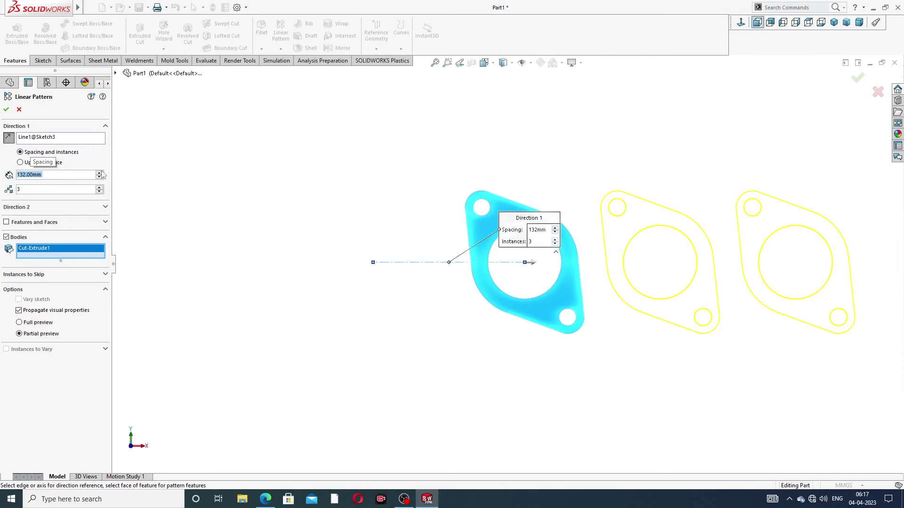
pyautogui.click(7, 139)
pyautogui.scroll(3, 353, 234)
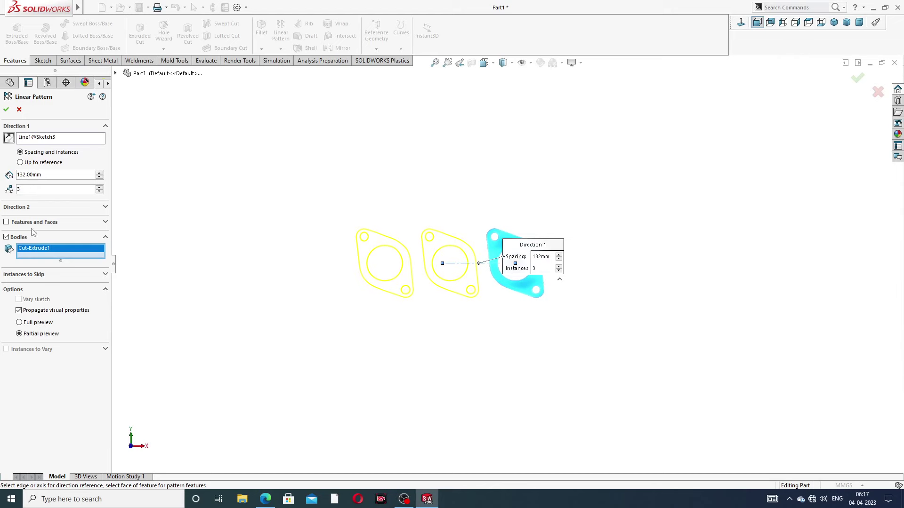
pyautogui.click(6, 110)
# Hide the Sketch3 centreline, orbit to an angled view, and check the manifold drawing PDF.
pyautogui.scroll(-1, 402, 324)
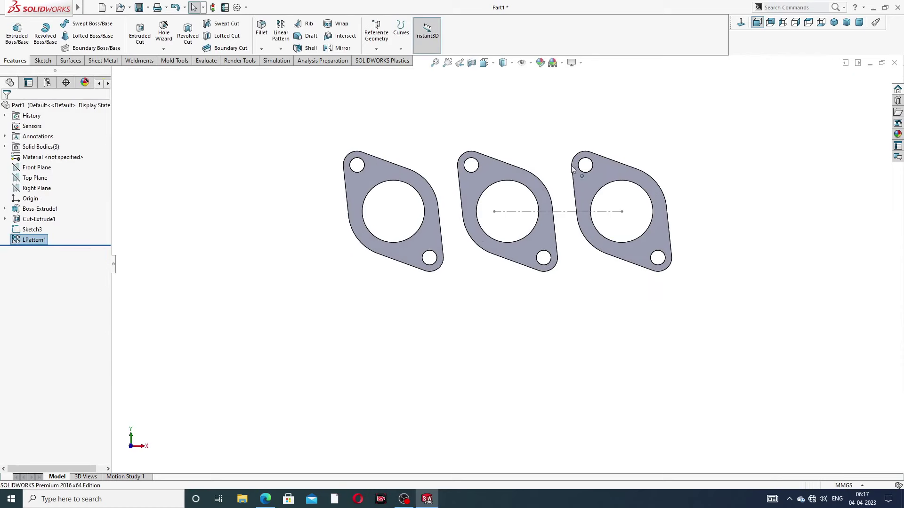
pyautogui.click(563, 212)
pyautogui.click(600, 186)
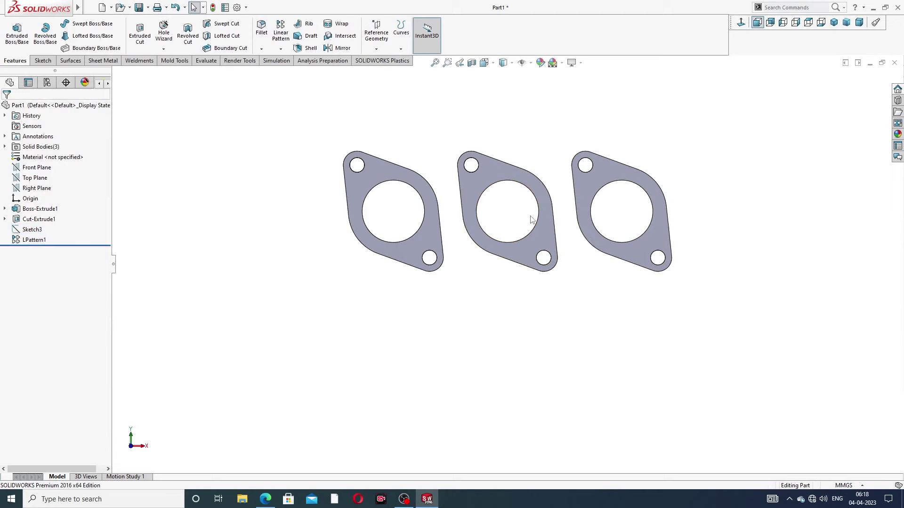
pyautogui.scroll(2, 546, 126)
pyautogui.moveTo(545, 127)
pyautogui.mouseDown(button='middle')
pyautogui.moveTo(424, 299)
pyautogui.moveTo(448, 155)
pyautogui.moveTo(469, 134)
pyautogui.moveTo(497, 206)
pyautogui.mouseUp(button='middle')
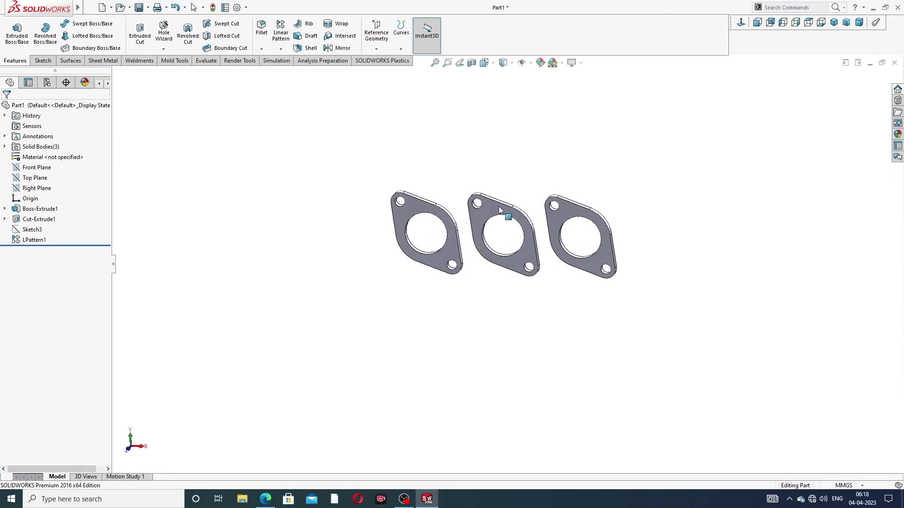
pyautogui.click(265, 499)
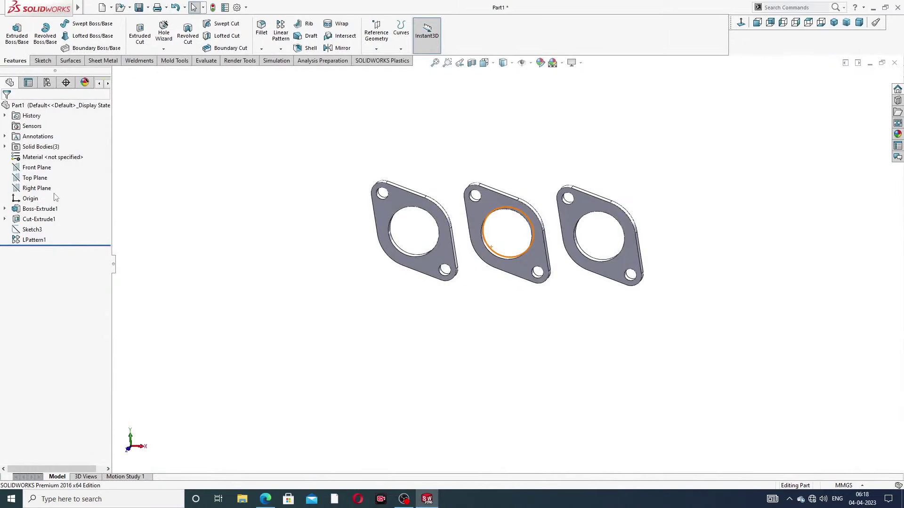
# Create Plane1 offset 176 mm from Top Plane, flipped below the flanges, then check the drawing.
pyautogui.click(43, 179)
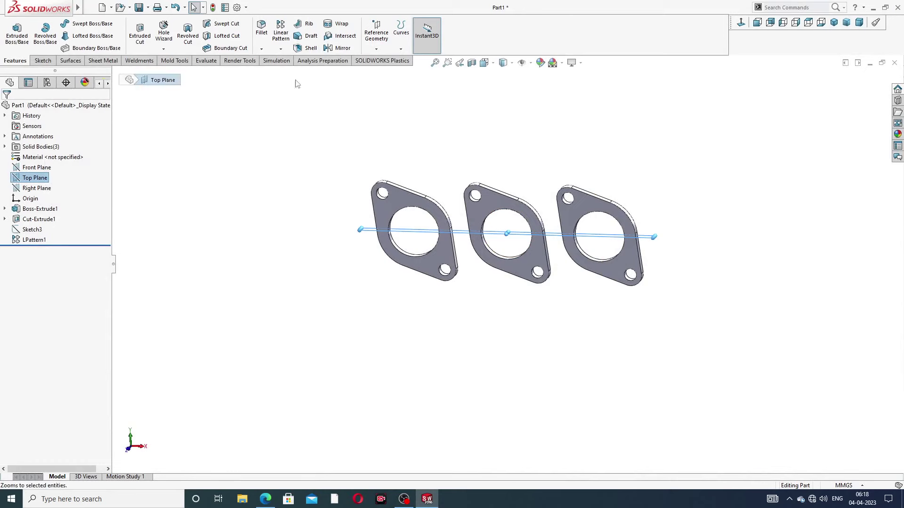
pyautogui.click(376, 36)
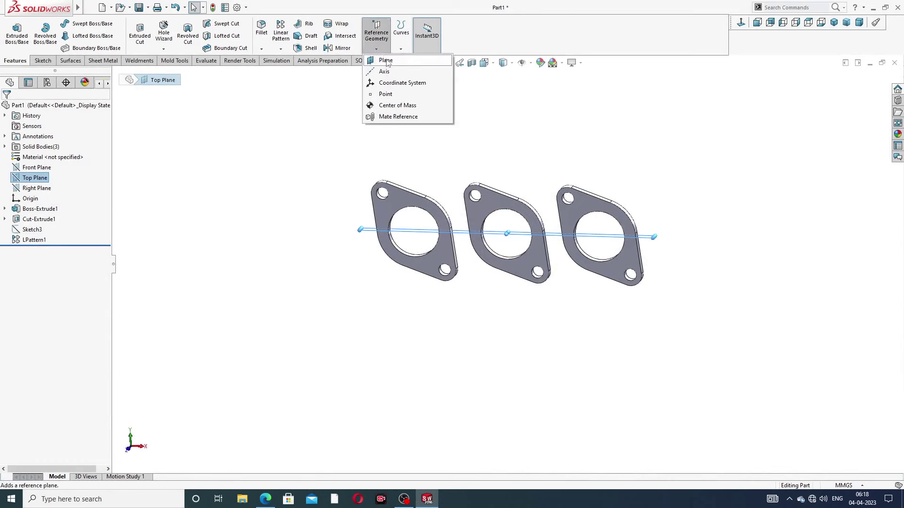
pyautogui.click(385, 61)
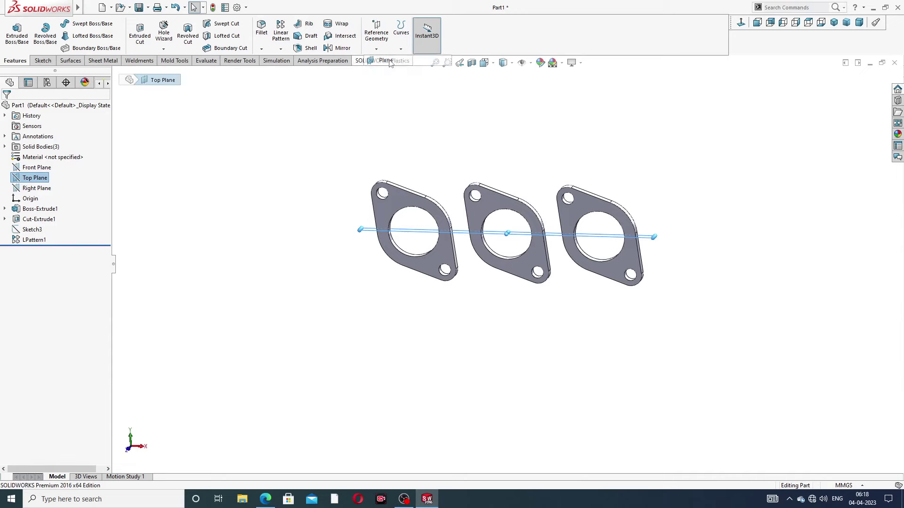
pyautogui.moveTo(437, 190); pyautogui.dragTo(423, 202, button='middle')
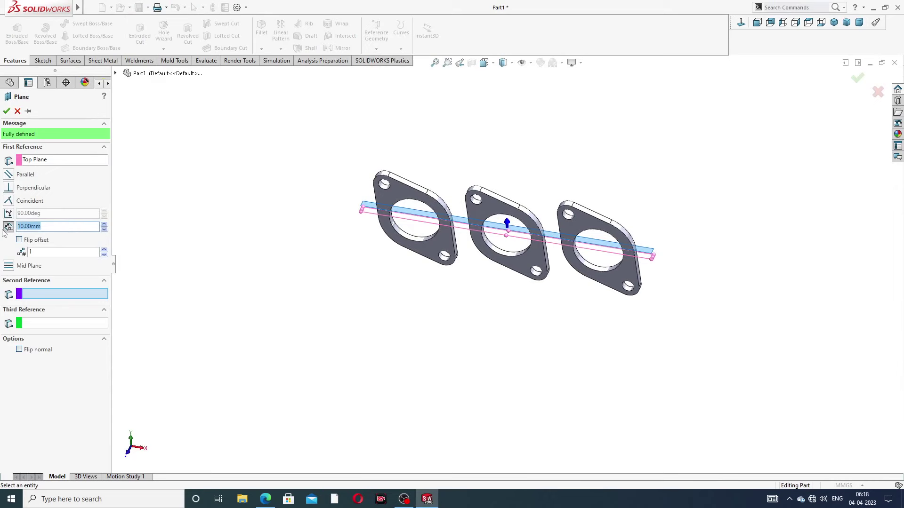
pyautogui.write('176')
pyautogui.press('Return')
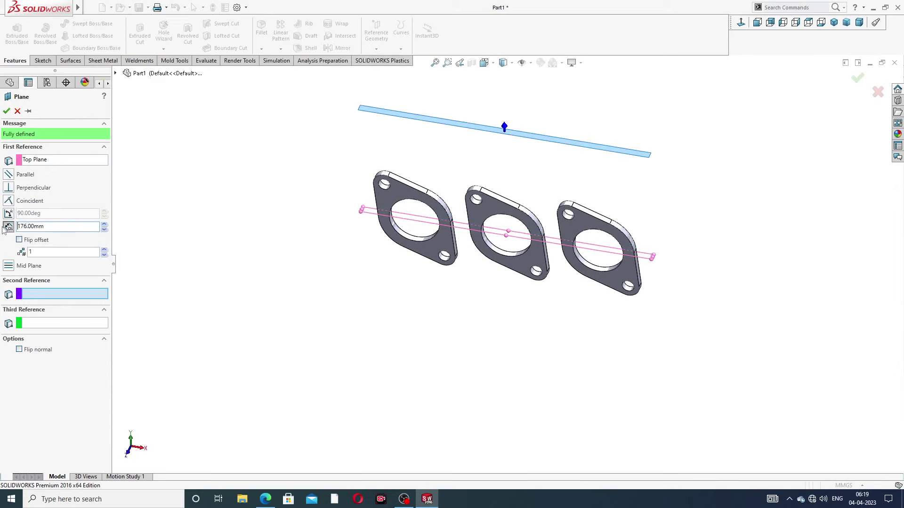
pyautogui.click(20, 240)
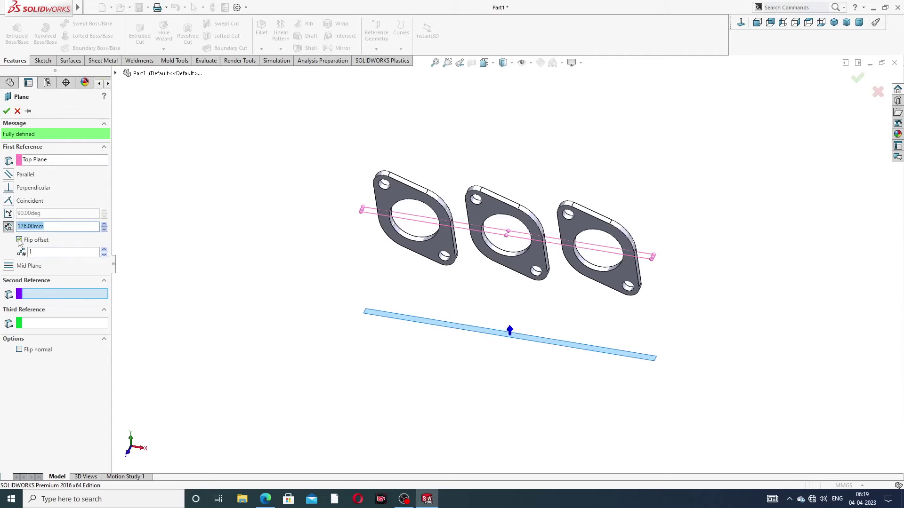
pyautogui.click(6, 112)
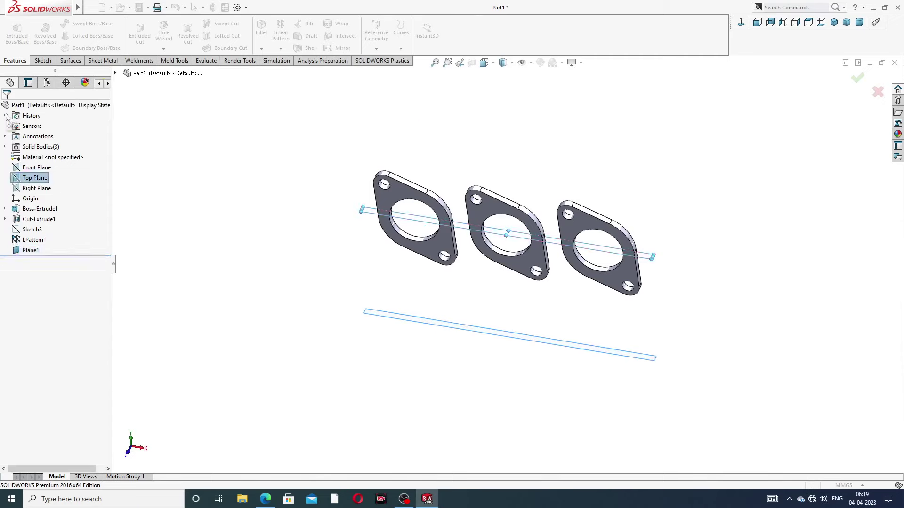
pyautogui.click(267, 501)
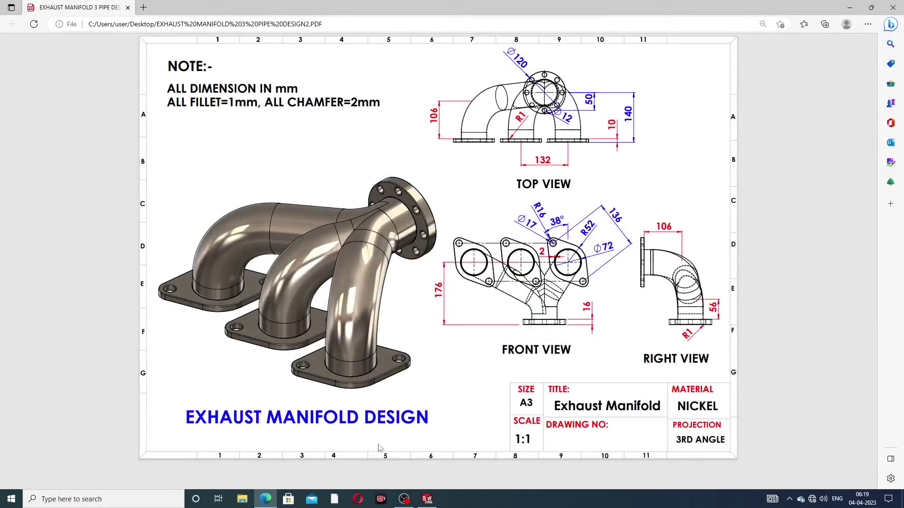
pyautogui.click(266, 499)
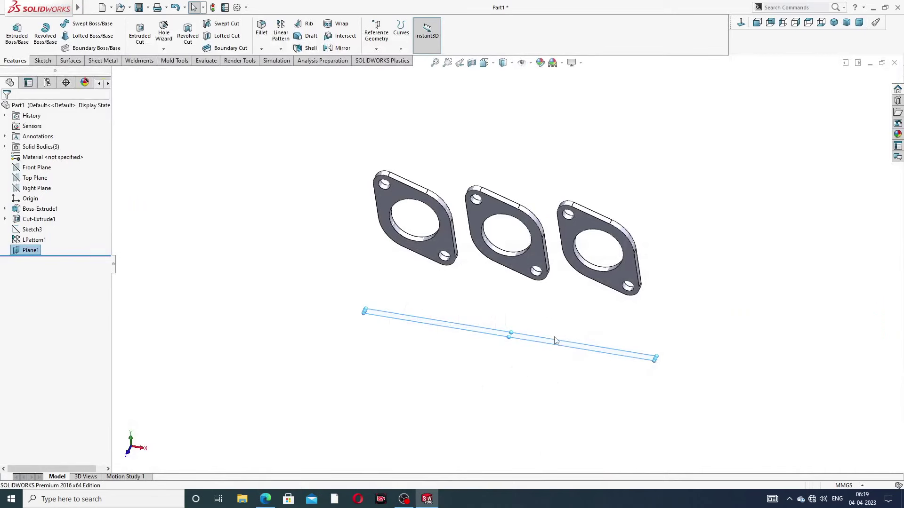
# Orbit to see Plane1 broadside and start a new sketch on it.
pyautogui.moveTo(555, 341)
pyautogui.mouseDown(button='middle')
pyautogui.moveTo(531, 378)
pyautogui.moveTo(540, 313)
pyautogui.mouseUp(button='middle')
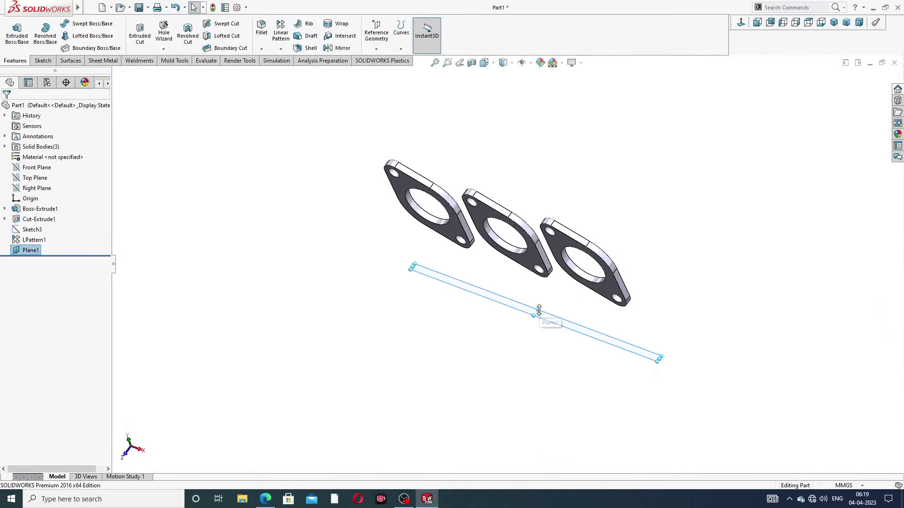
pyautogui.moveTo(539, 311); pyautogui.dragTo(560, 364)
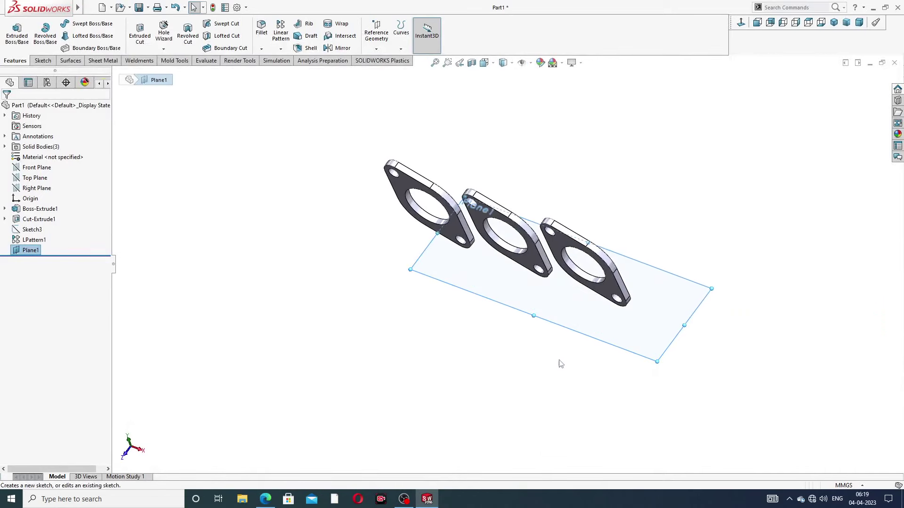
pyautogui.moveTo(560, 364)
pyautogui.mouseDown(button='middle')
pyautogui.moveTo(595, 333)
pyautogui.moveTo(591, 349)
pyautogui.mouseUp(button='middle')
pyautogui.click(607, 320)
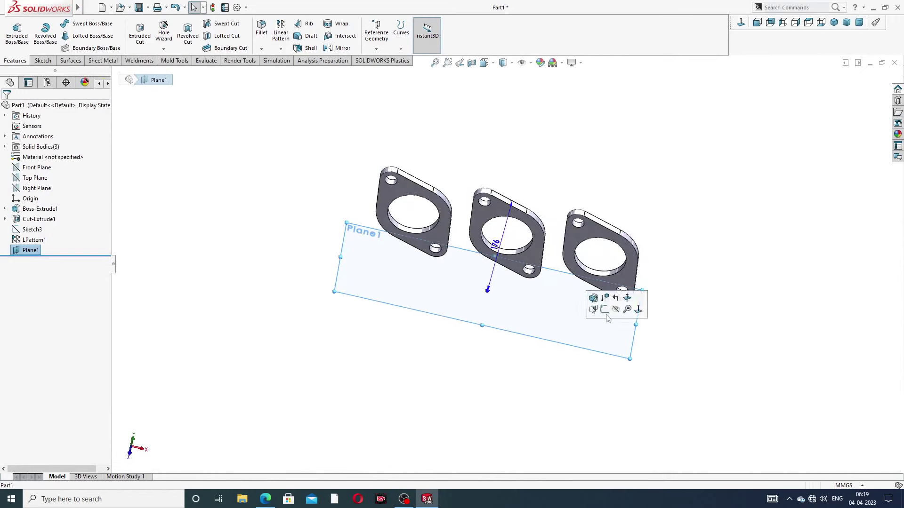
pyautogui.click(605, 310)
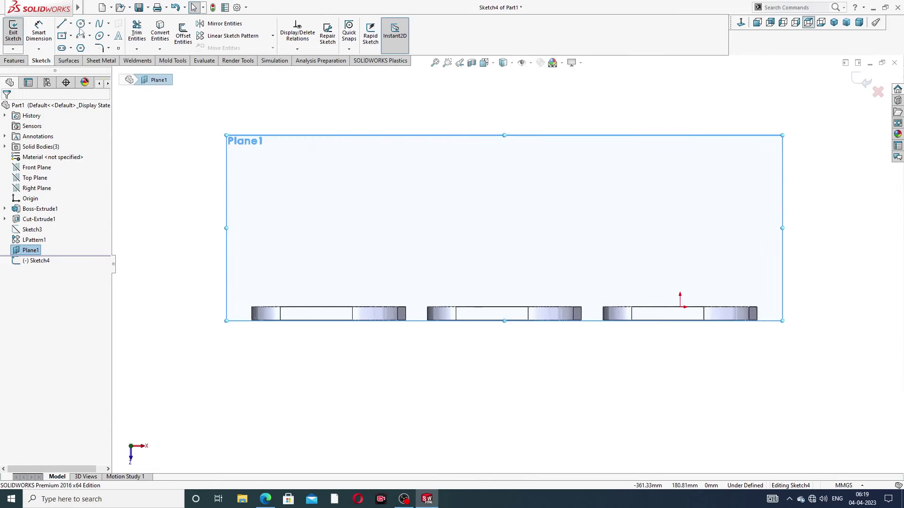
# Draw a horizontal centerline across the gap from one flange corner to the next.
pyautogui.click(70, 24)
pyautogui.click(78, 46)
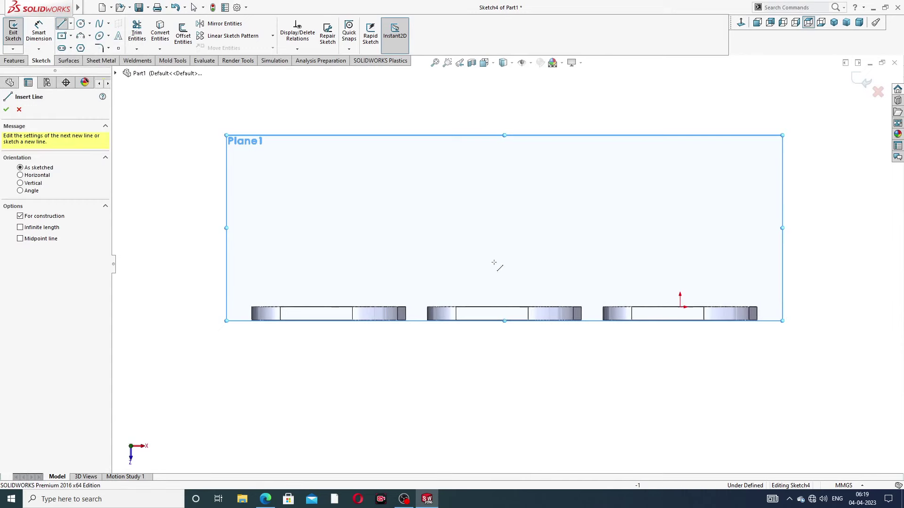
pyautogui.scroll(-1, 589, 285)
pyautogui.scroll(-3, 565, 280)
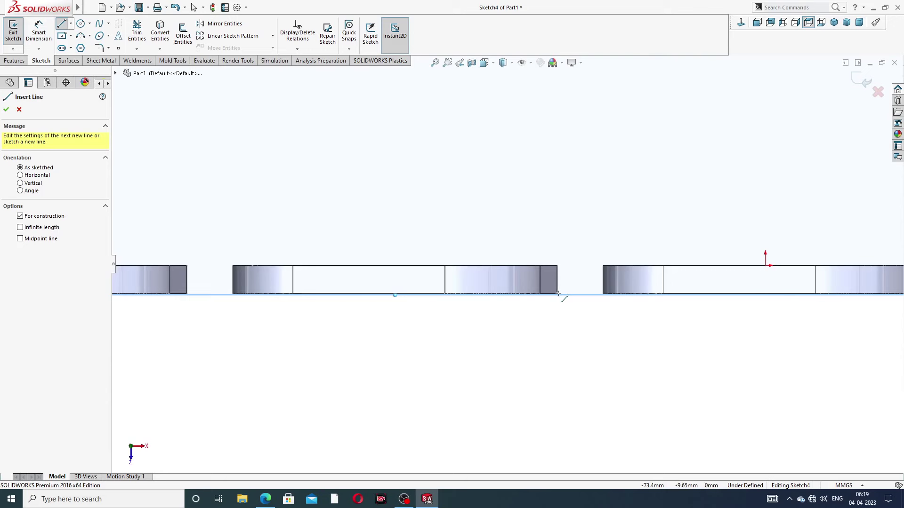
pyautogui.scroll(-3, 558, 294)
pyautogui.click(542, 287)
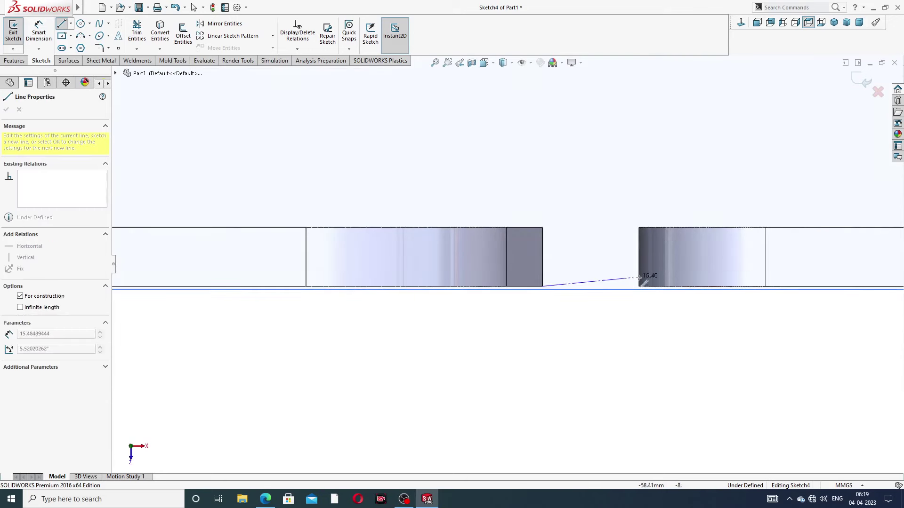
pyautogui.click(639, 287)
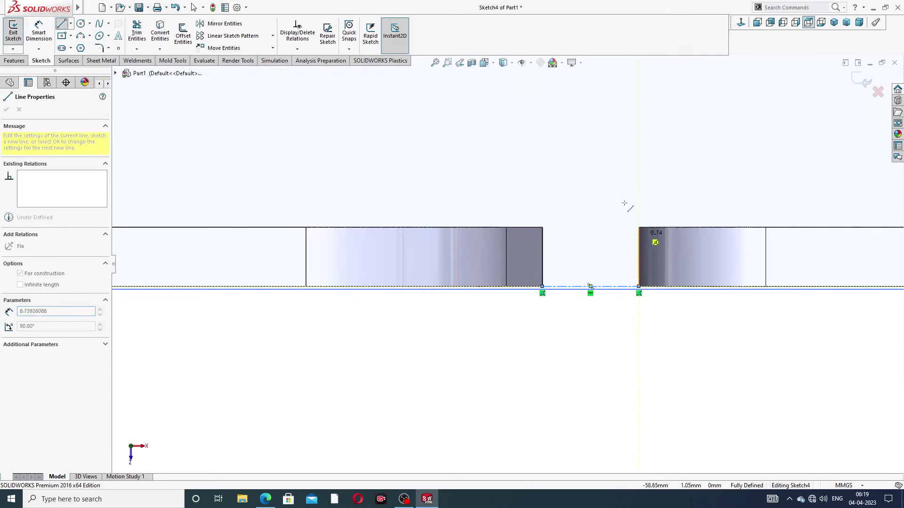
pyautogui.rightClick(635, 185)
pyautogui.click(652, 193)
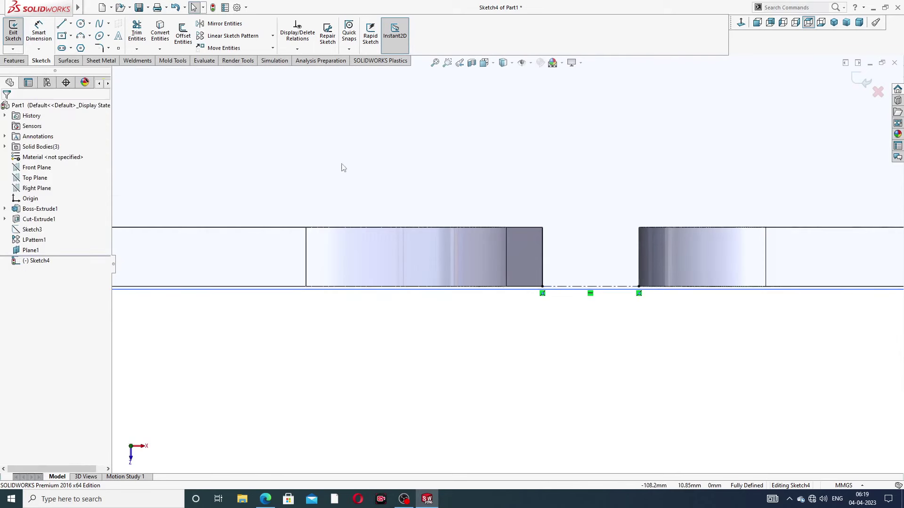
# Draw a vertical centerline up from the gap line's midpoint and adjust its top endpoint.
pyautogui.click(71, 23)
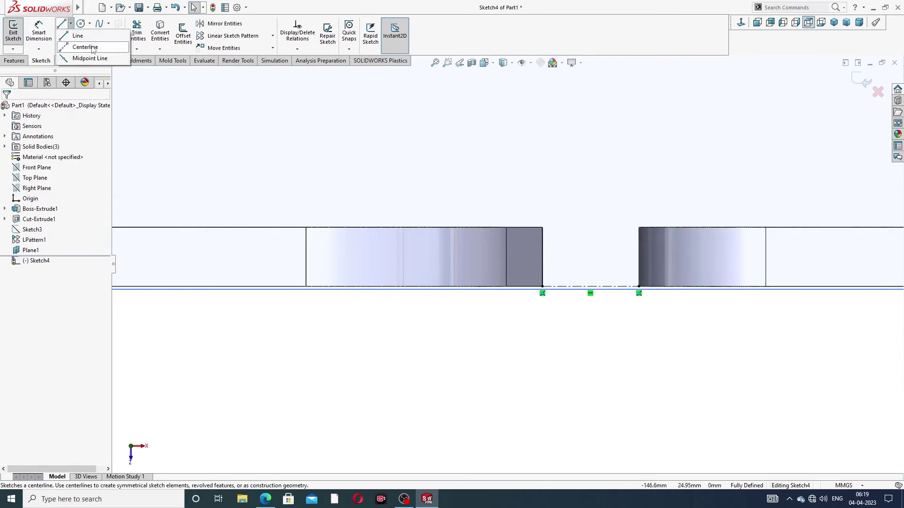
pyautogui.click(81, 46)
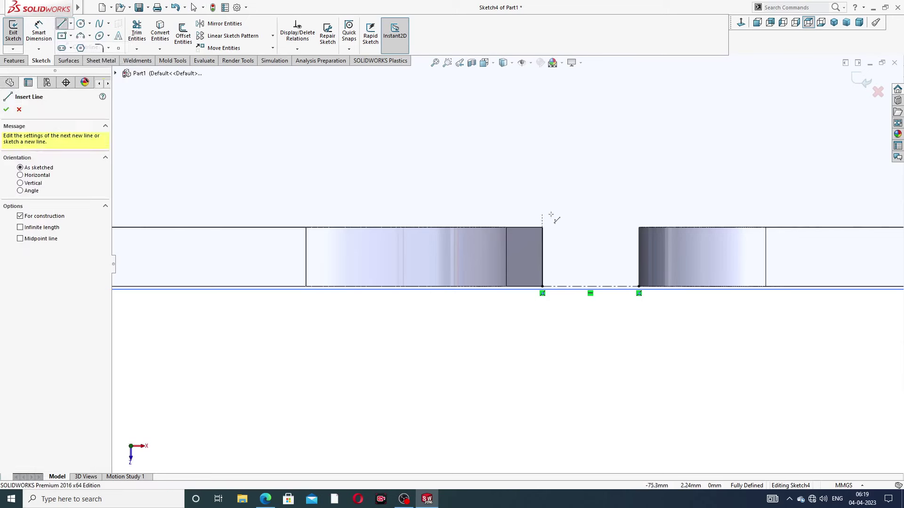
pyautogui.click(590, 287)
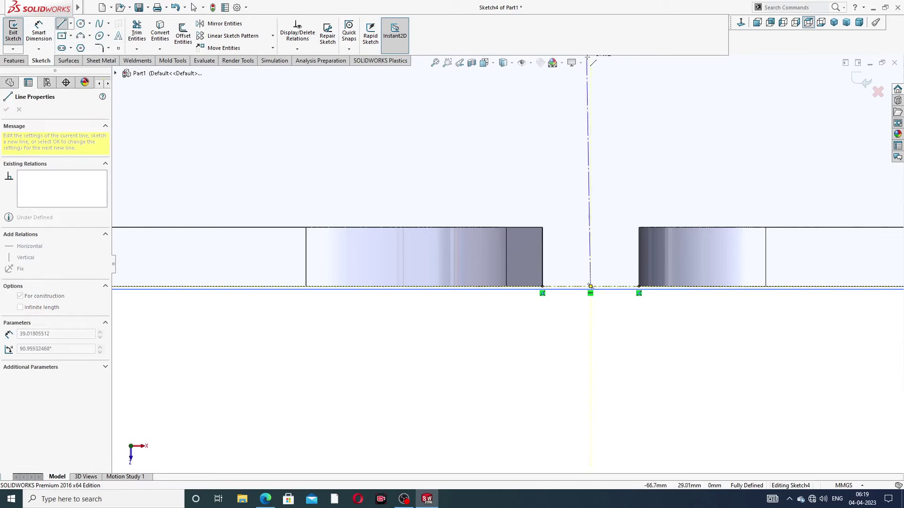
pyautogui.scroll(2, 549, 172)
pyautogui.scroll(2, 560, 141)
pyautogui.scroll(1, 546, 107)
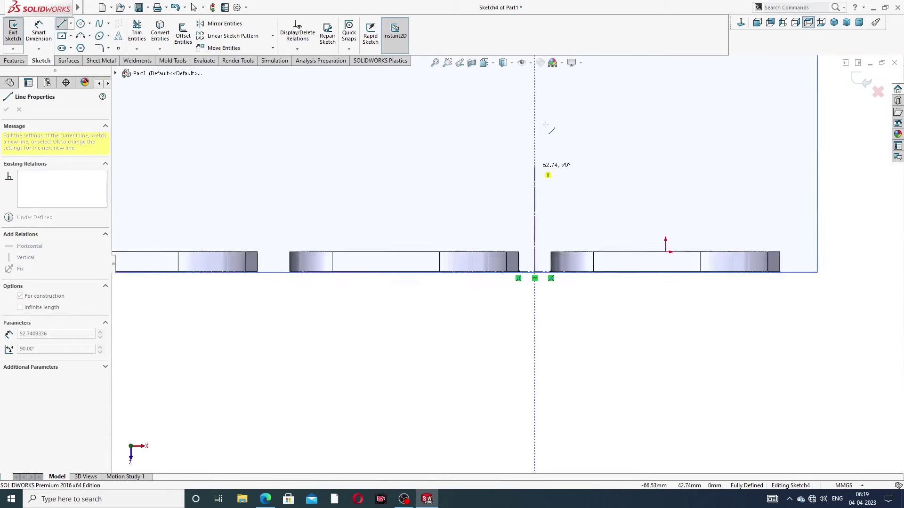
pyautogui.scroll(1, 537, 108)
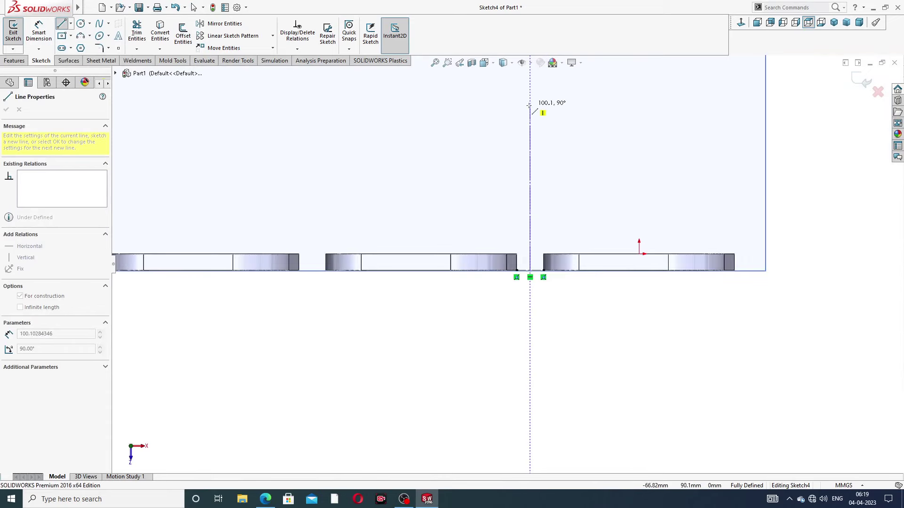
pyautogui.click(530, 105)
pyautogui.rightClick(567, 106)
pyautogui.click(587, 116)
pyautogui.scroll(-1, 546, 180)
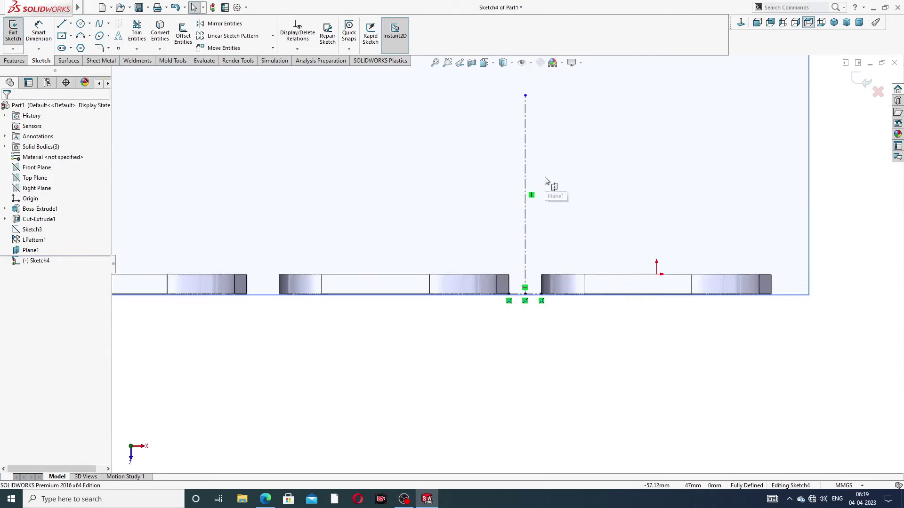
pyautogui.scroll(2, 548, 178)
pyautogui.scroll(-1, 521, 222)
pyautogui.scroll(-1, 513, 182)
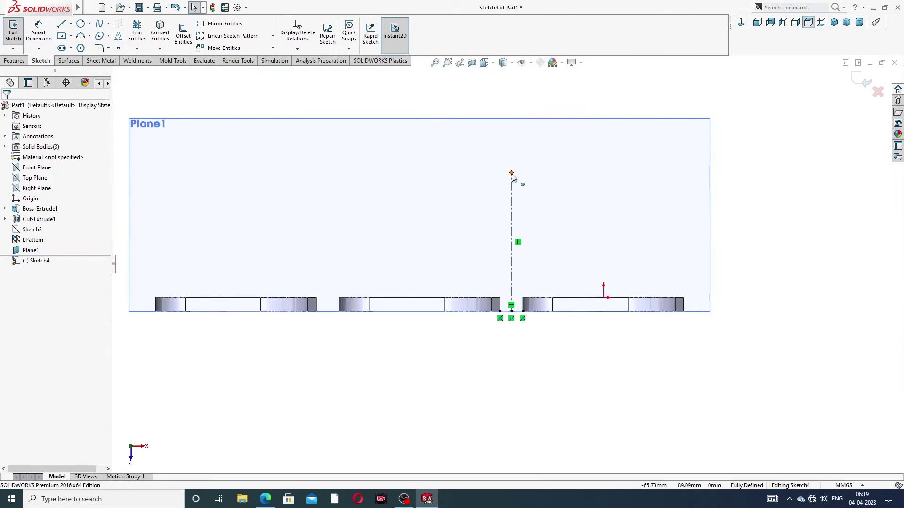
pyautogui.moveTo(512, 173); pyautogui.dragTo(512, 185)
# Hide Plane1 using its FeatureManager context toolbar.
pyautogui.click(545, 190)
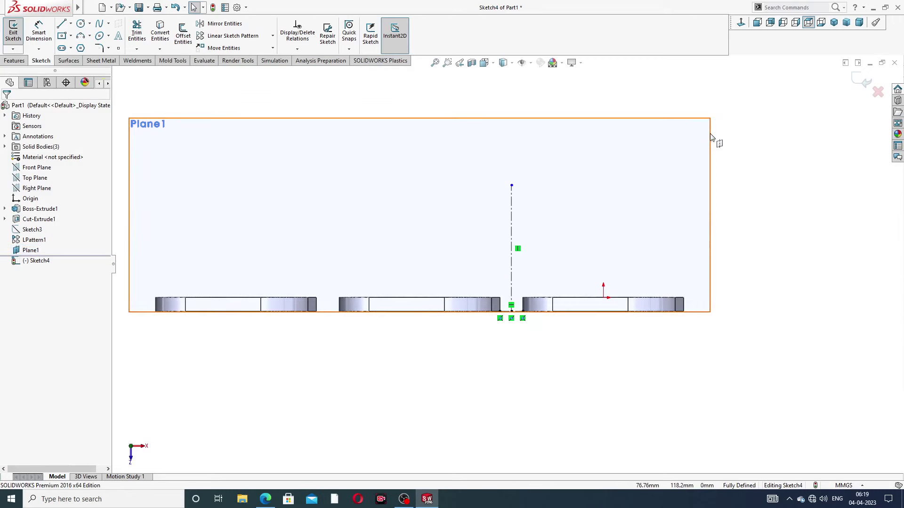
pyautogui.click(31, 250)
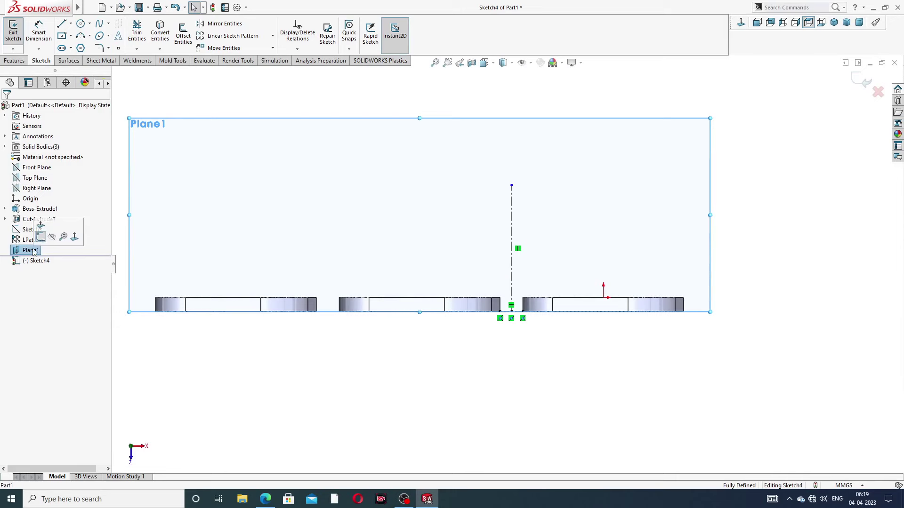
pyautogui.click(71, 252)
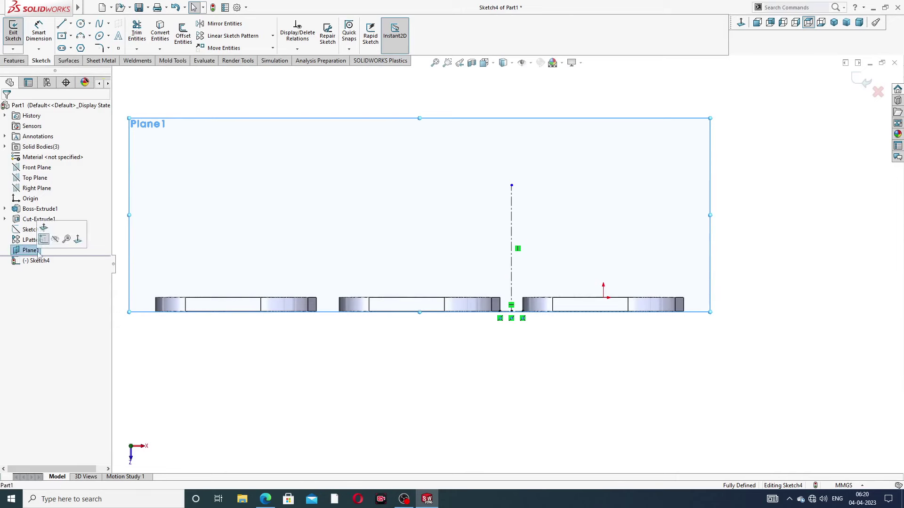
pyautogui.click(41, 253)
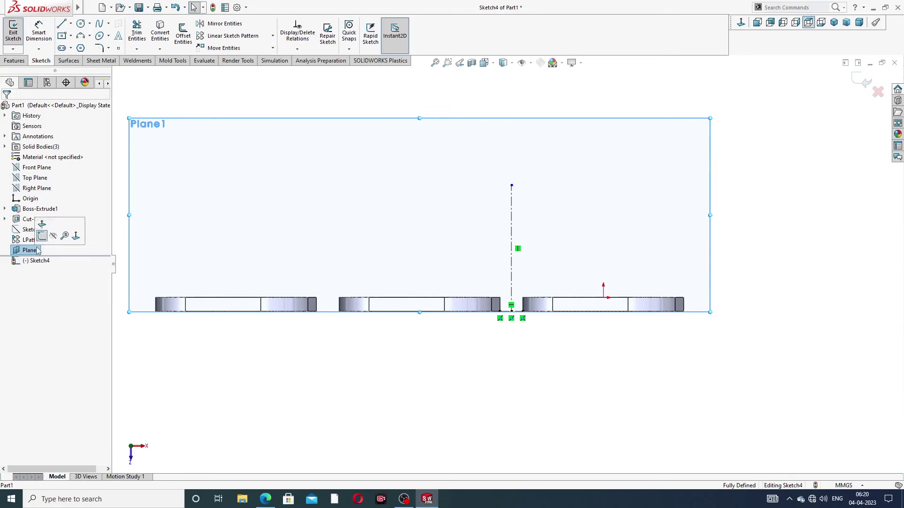
pyautogui.click(95, 234)
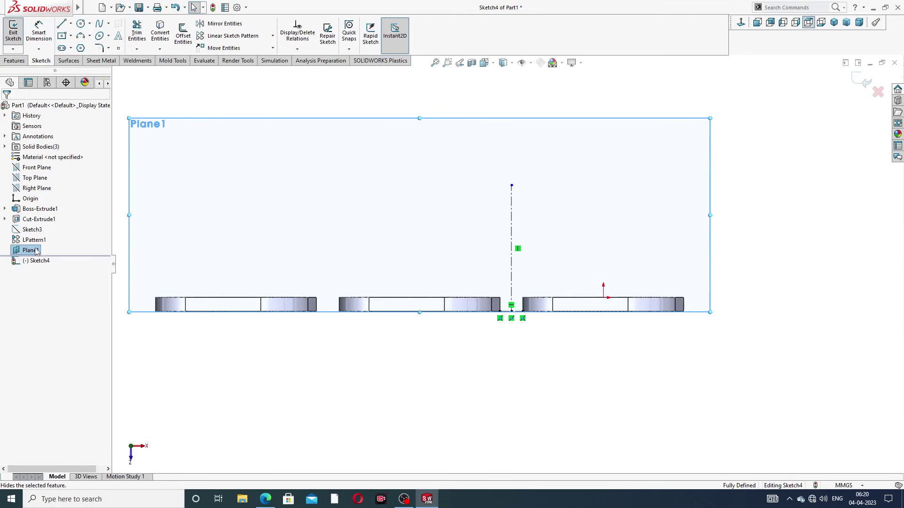
pyautogui.click(55, 235)
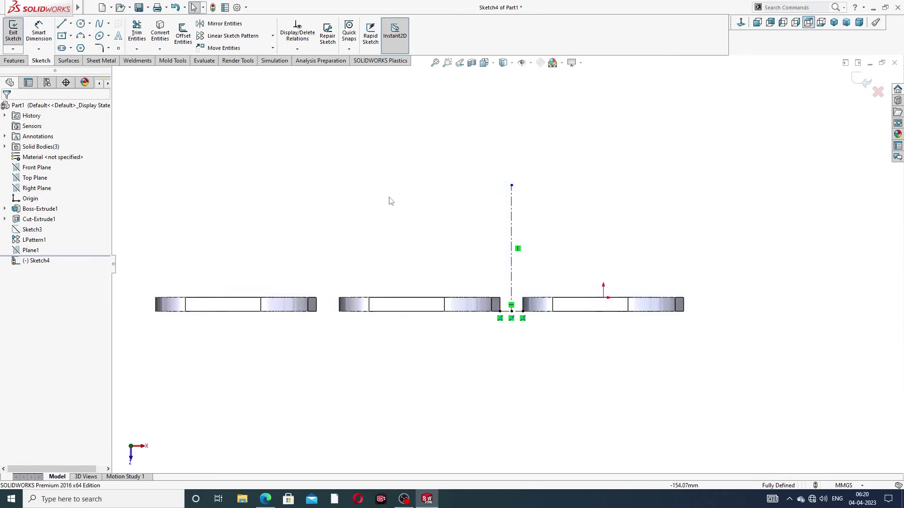
pyautogui.scroll(3, 507, 264)
pyautogui.scroll(-1, 492, 304)
pyautogui.scroll(-2, 492, 303)
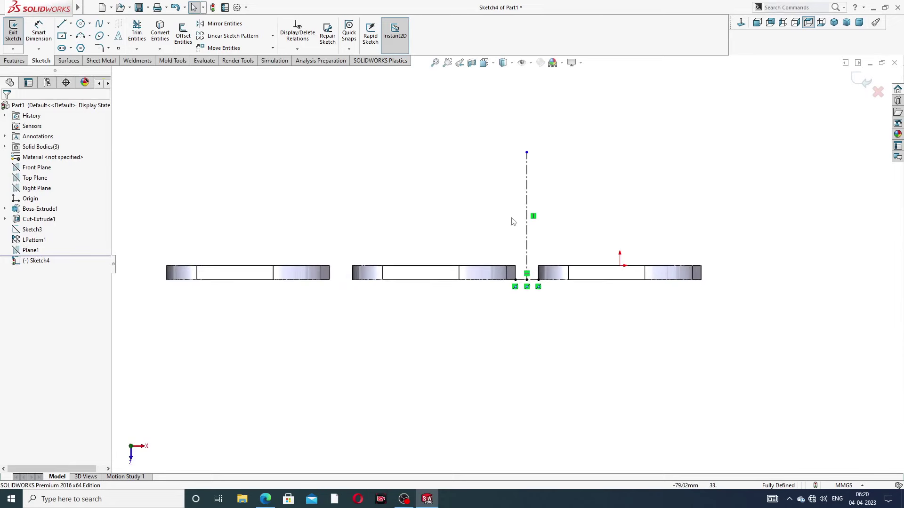
# Draw a circle at the centerline's top end and dimension its diameter to 120.
pyautogui.click(82, 24)
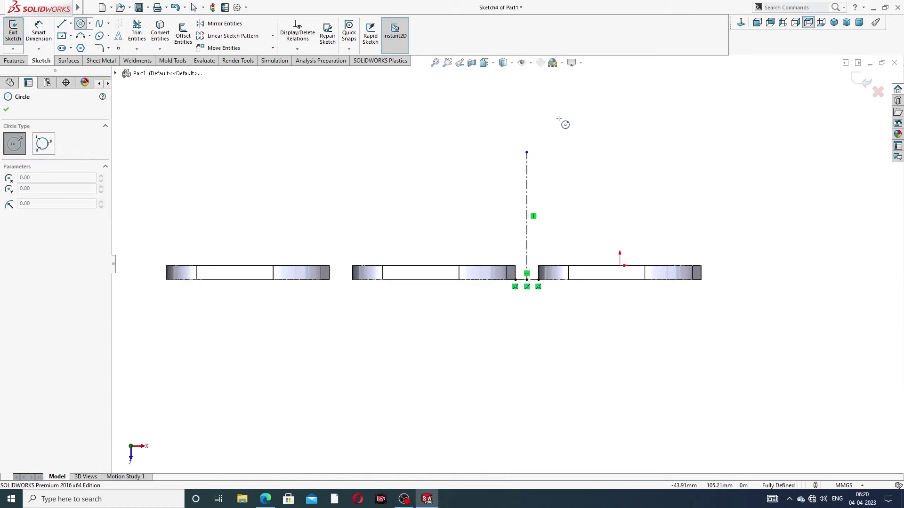
pyautogui.click(526, 153)
pyautogui.click(554, 89)
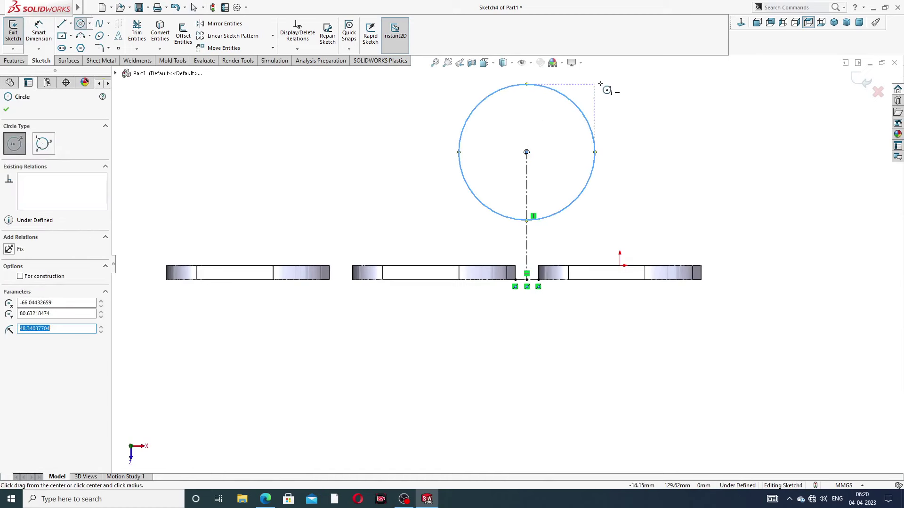
pyautogui.rightClick(603, 84)
pyautogui.click(621, 94)
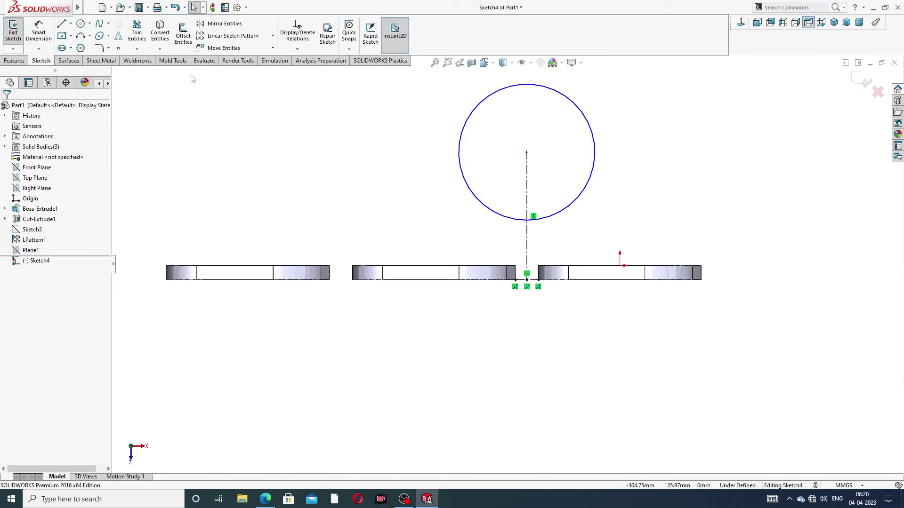
pyautogui.click(38, 31)
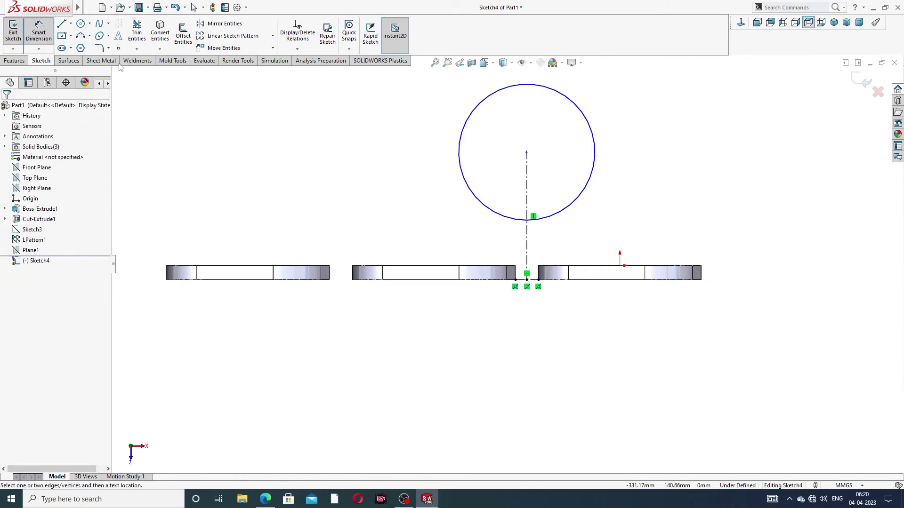
pyautogui.click(570, 97)
pyautogui.click(641, 83)
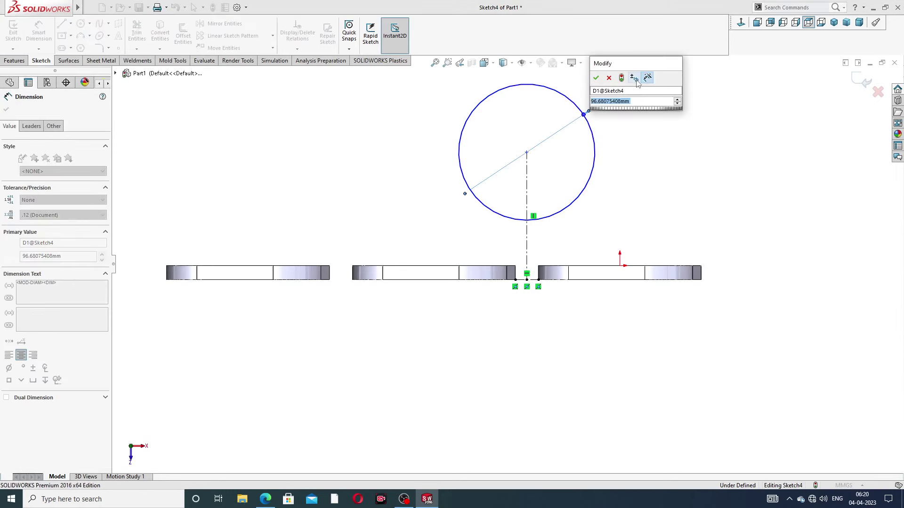
pyautogui.write('120')
pyautogui.press('Return')
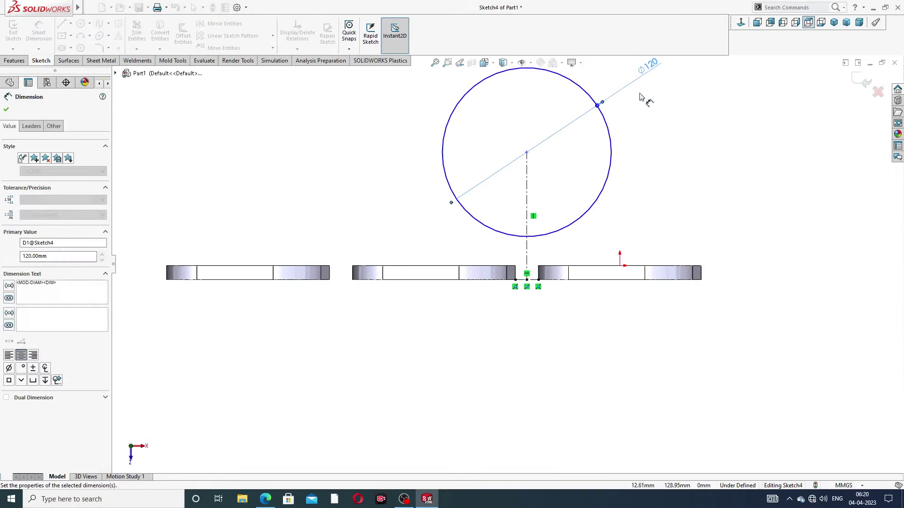
# Place a vertical dimension from the circle centre to the centerline's bottom point.
pyautogui.scroll(-2, 555, 222)
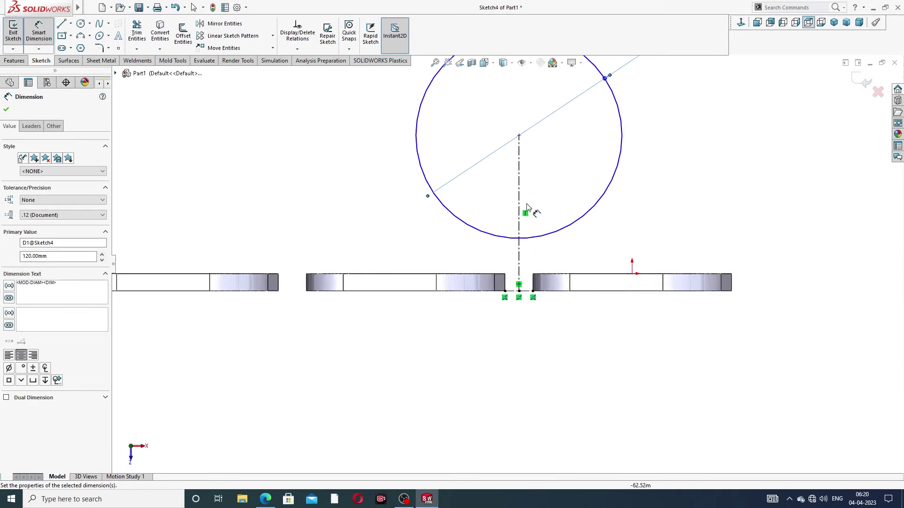
pyautogui.click(518, 136)
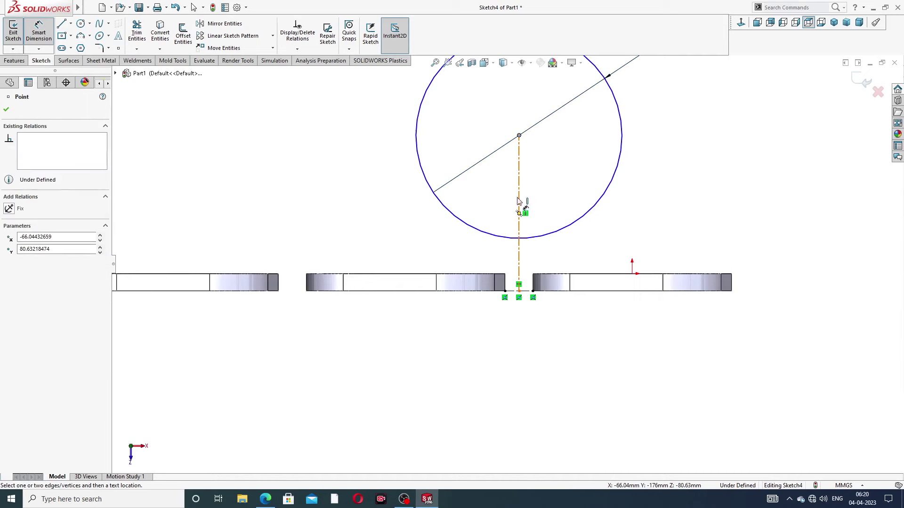
pyautogui.click(519, 292)
pyautogui.click(765, 202)
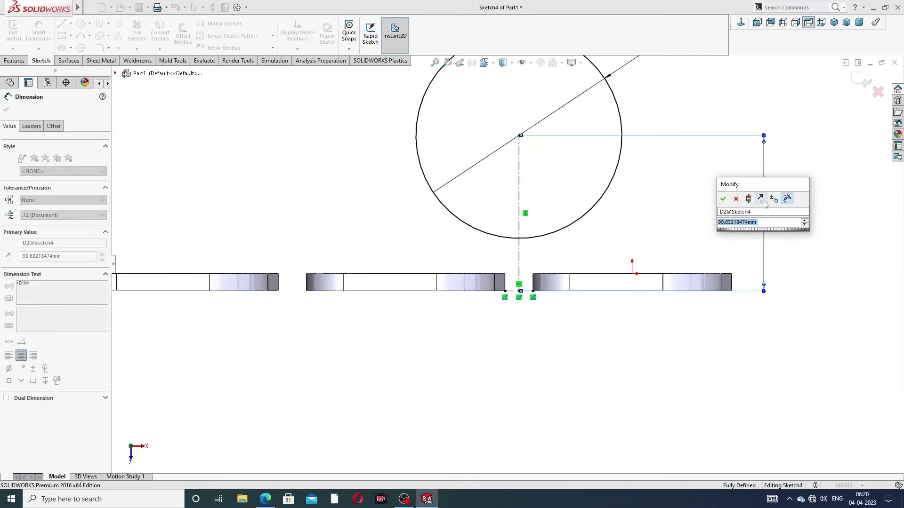
# Read the 140 height dimension in the Exhaust Manifold PDF in Edge, then return.
pyautogui.click(266, 500)
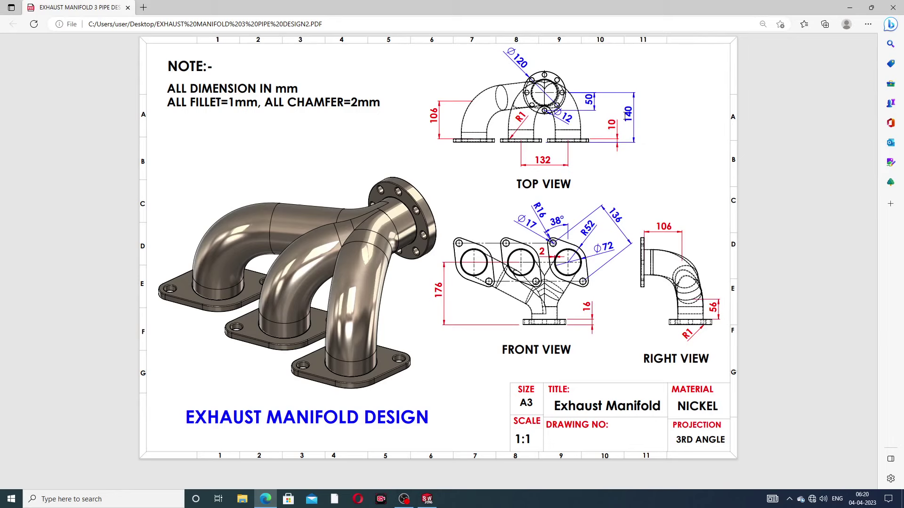
pyautogui.click(266, 499)
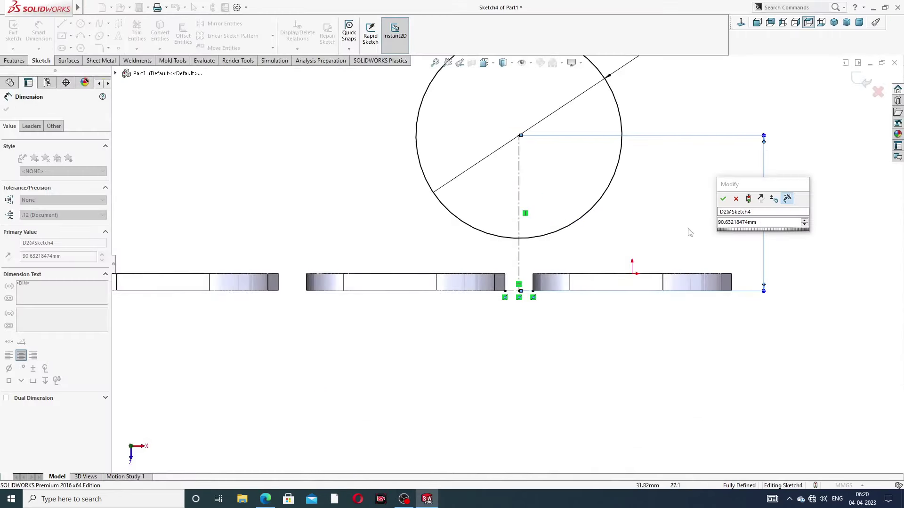
# Set the circle centre's height dimension to 140 and exit dimensioning.
pyautogui.write('1')
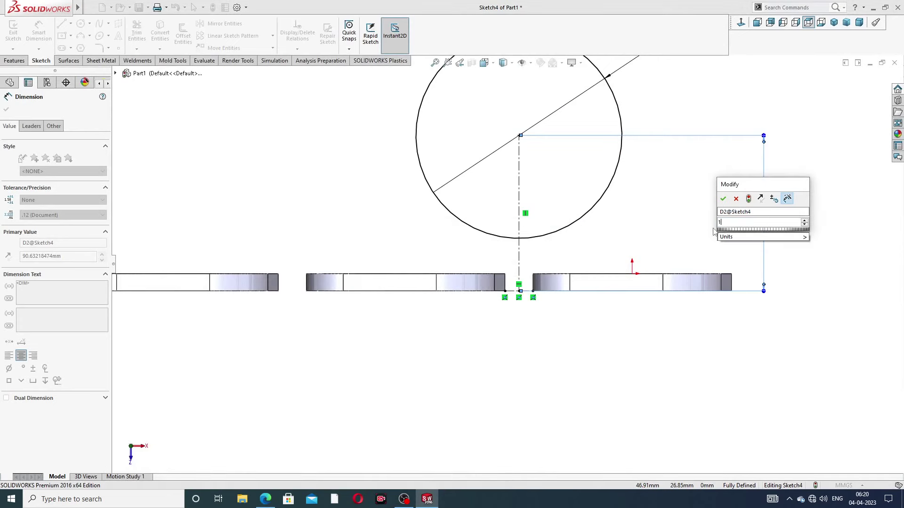
pyautogui.write('40')
pyautogui.press('Return')
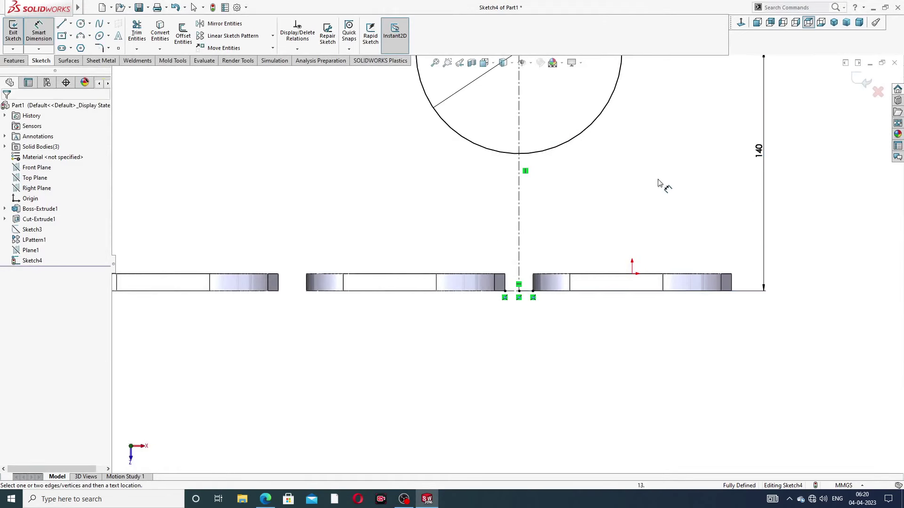
pyautogui.rightClick(659, 102)
pyautogui.click(696, 134)
pyautogui.scroll(-2, 513, 189)
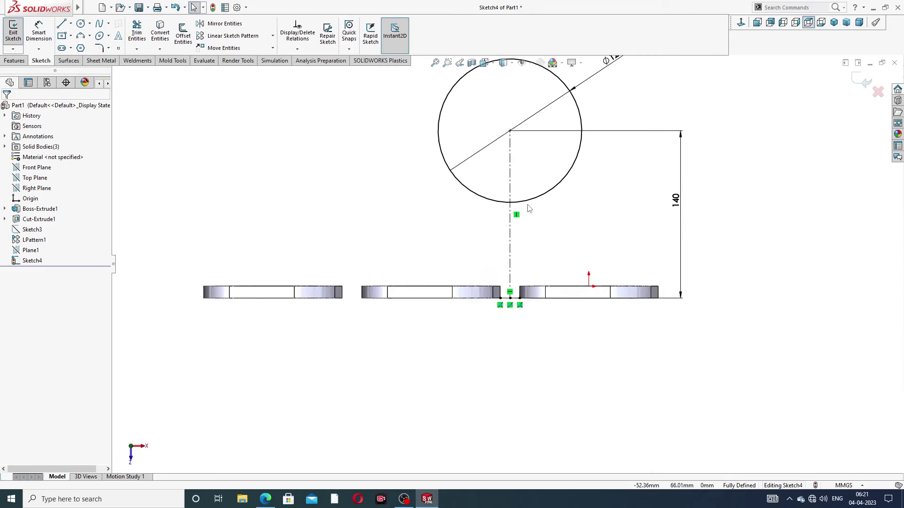
pyautogui.scroll(3, 497, 282)
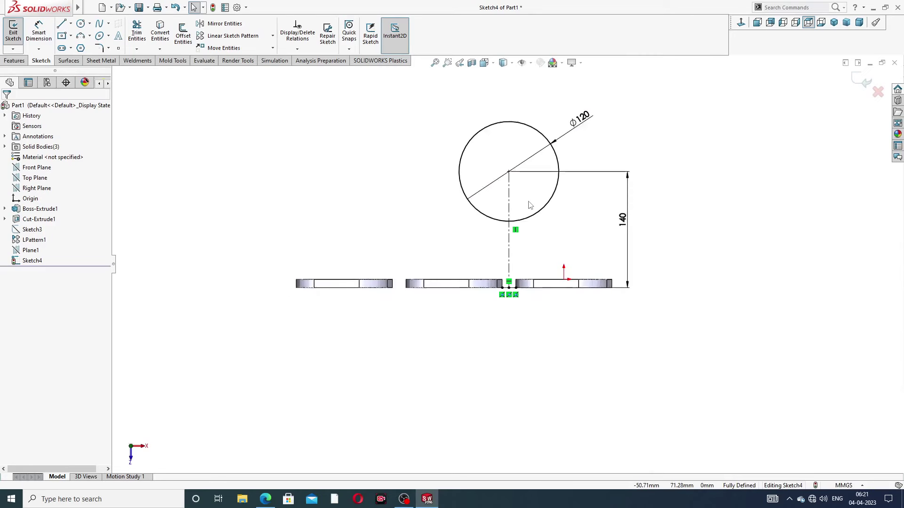
# Boss-extrude the Ø120 circle 16 mm into a solid disc.
pyautogui.click(14, 61)
pyautogui.click(18, 38)
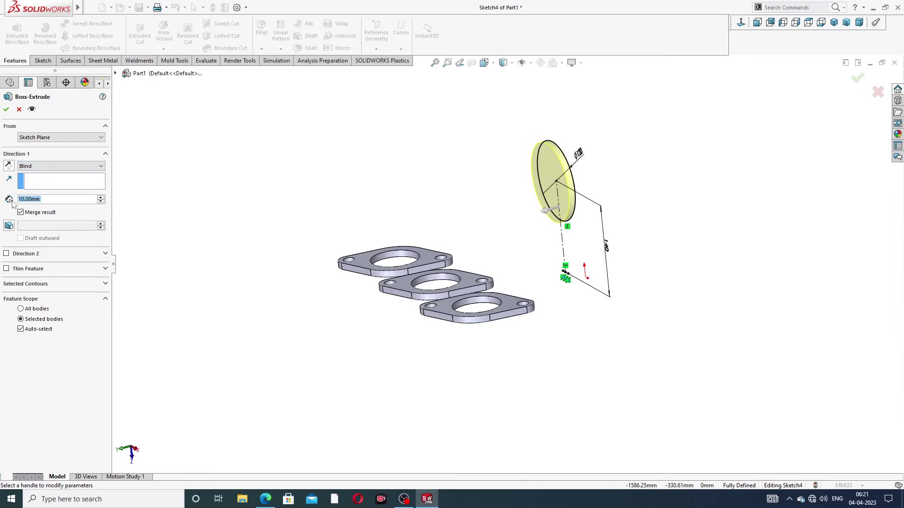
pyautogui.write('16')
pyautogui.press('Return')
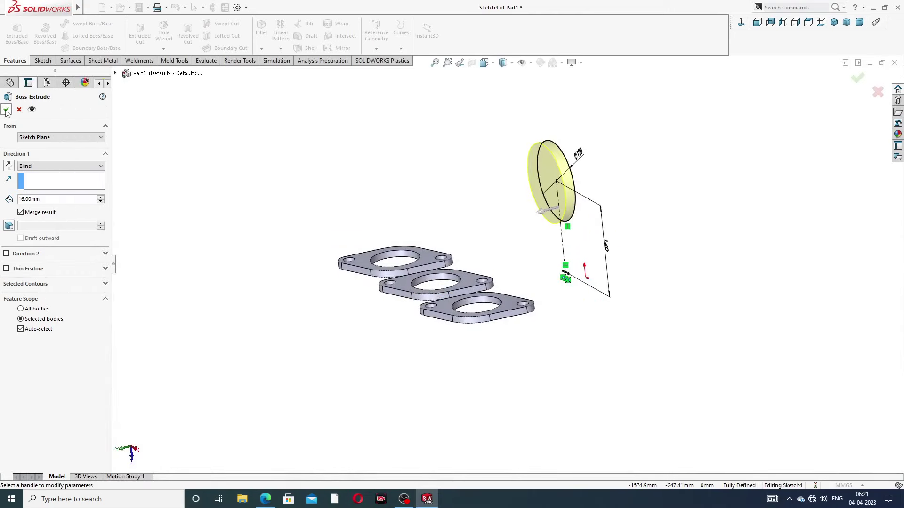
pyautogui.click(6, 109)
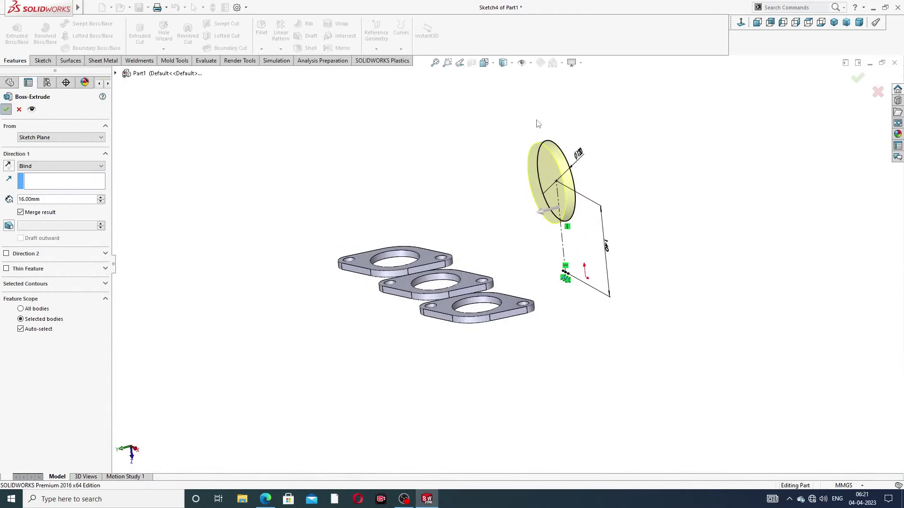
pyautogui.moveTo(511, 189)
pyautogui.mouseDown(button='middle')
pyautogui.moveTo(444, 205)
pyautogui.moveTo(507, 183)
pyautogui.mouseUp(button='middle')
# Sketch a circle centred on the disc's front face and check the drawing PDF.
pyautogui.click(514, 177)
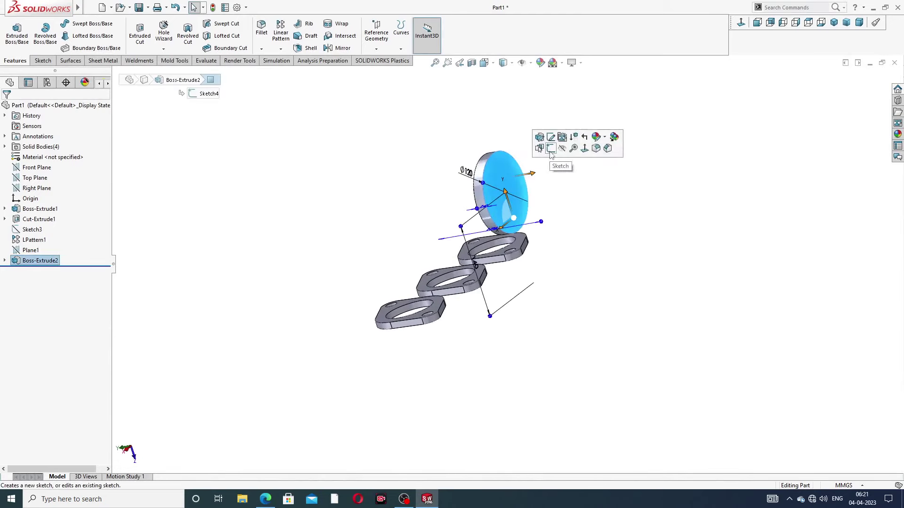
pyautogui.click(551, 153)
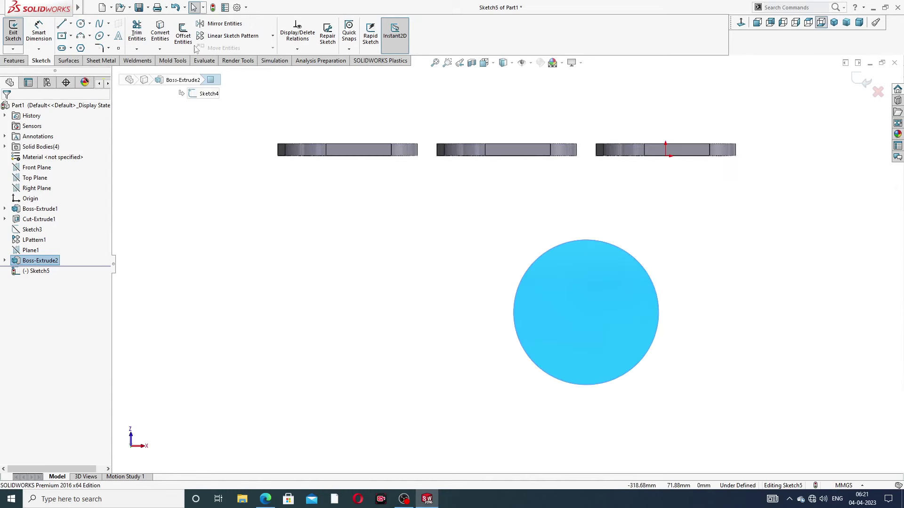
pyautogui.click(81, 24)
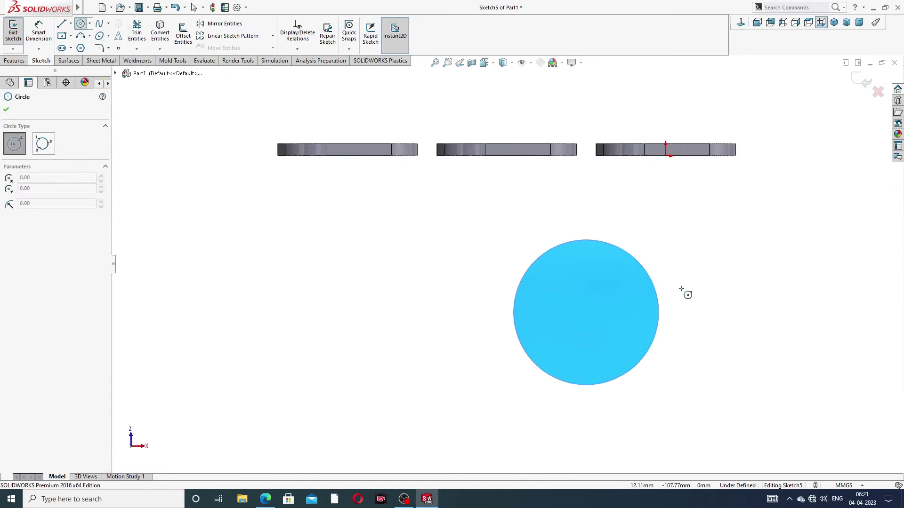
pyautogui.click(587, 313)
pyautogui.click(586, 260)
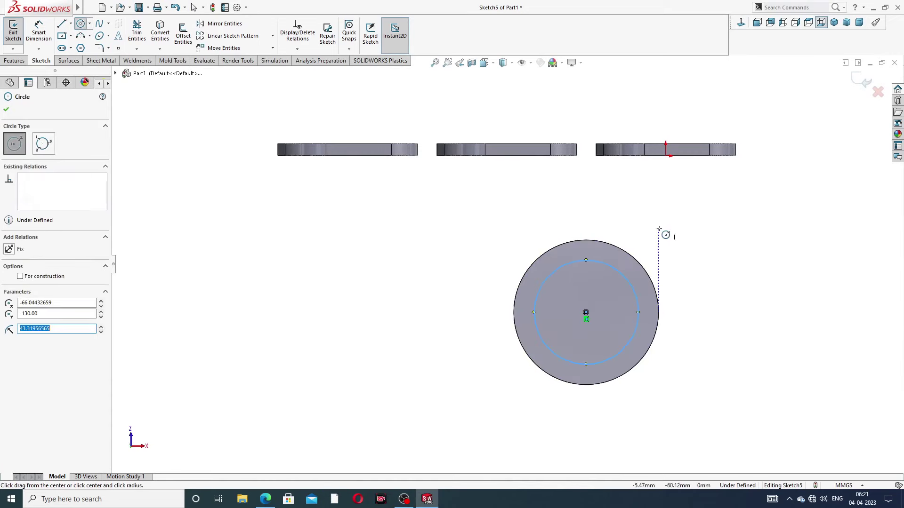
pyautogui.rightClick(660, 230)
pyautogui.click(681, 238)
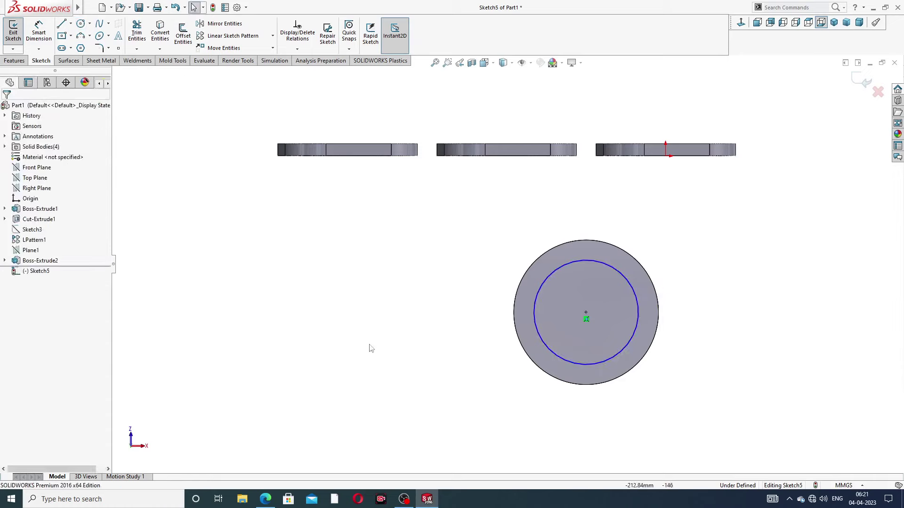
pyautogui.click(265, 500)
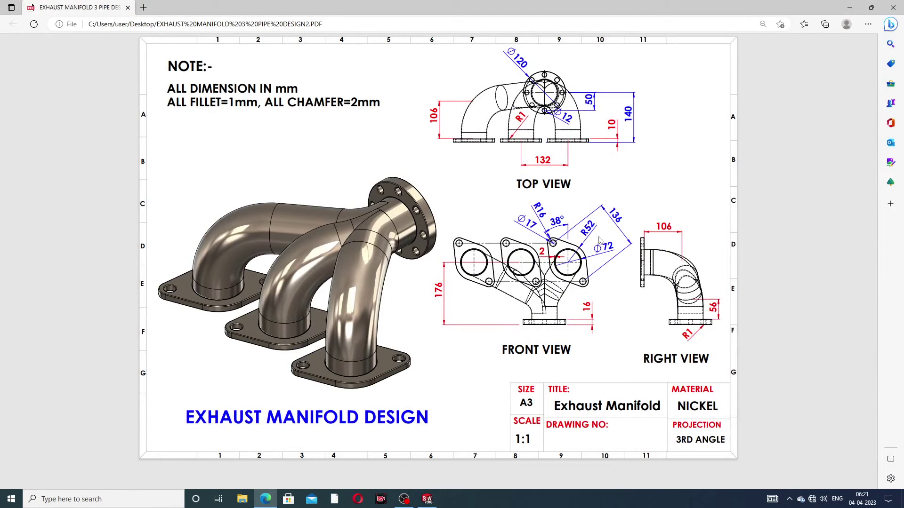
pyautogui.click(266, 499)
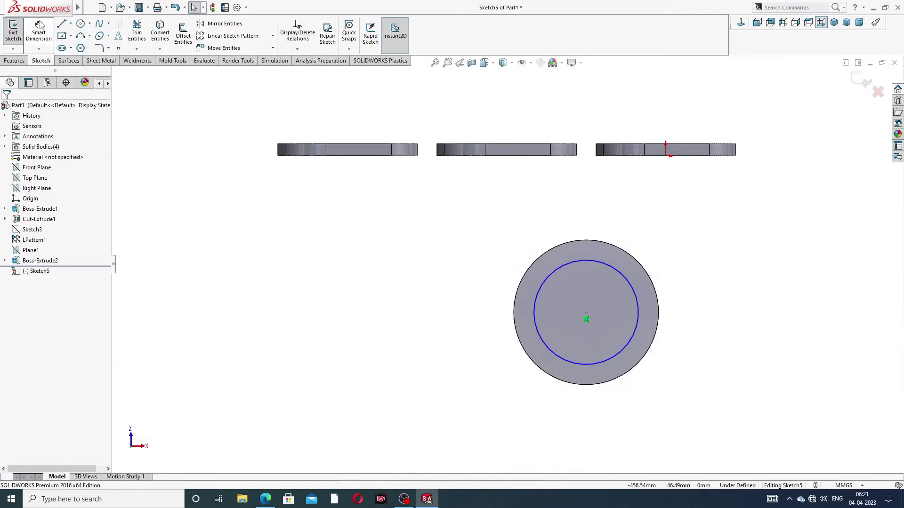
# Dimension the inner circle to Ø72 and start an Extruded Cut.
pyautogui.click(39, 32)
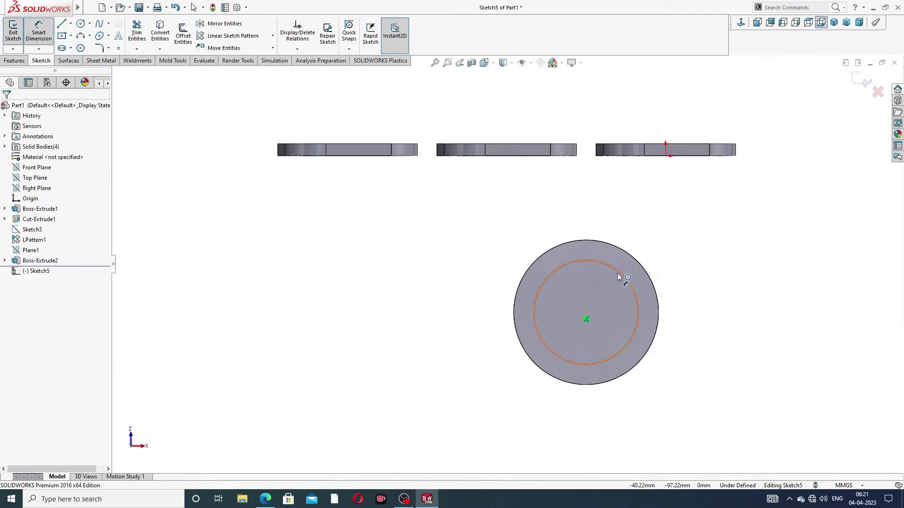
pyautogui.click(620, 275)
pyautogui.click(681, 288)
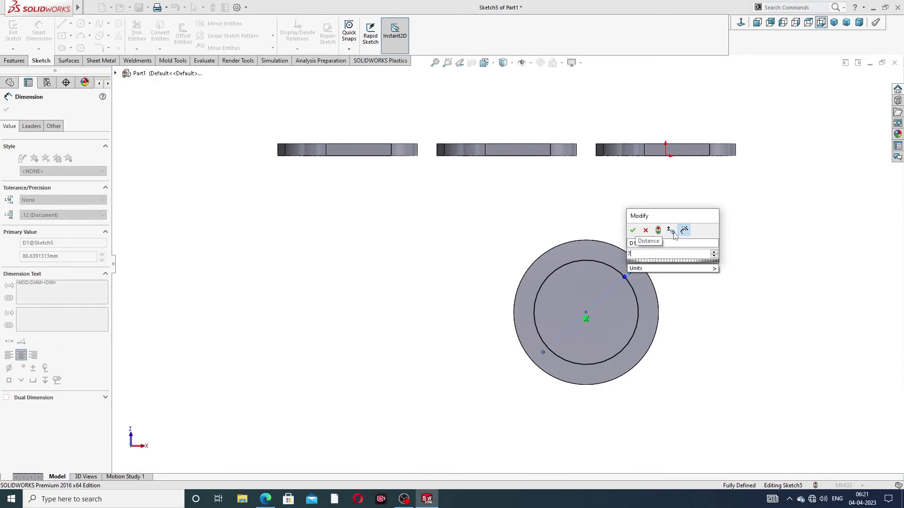
pyautogui.write('72')
pyautogui.press('Return')
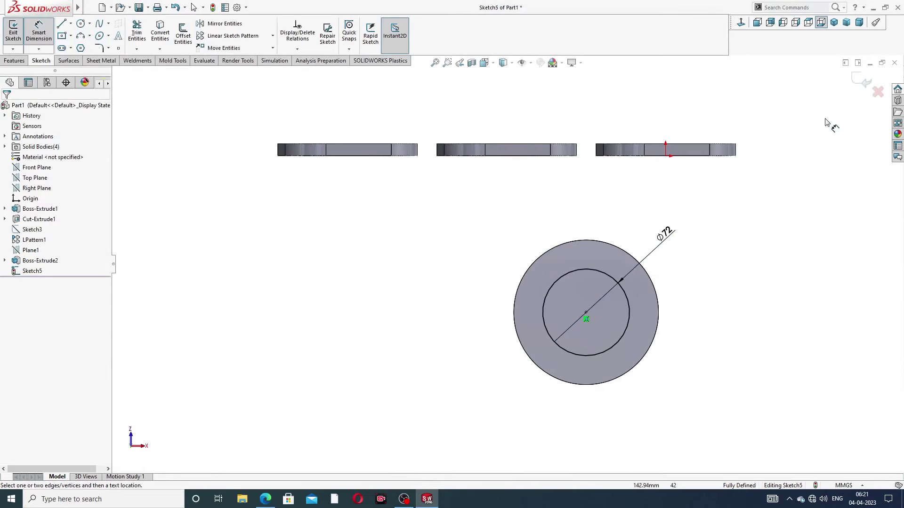
pyautogui.rightClick(819, 128)
pyautogui.click(831, 139)
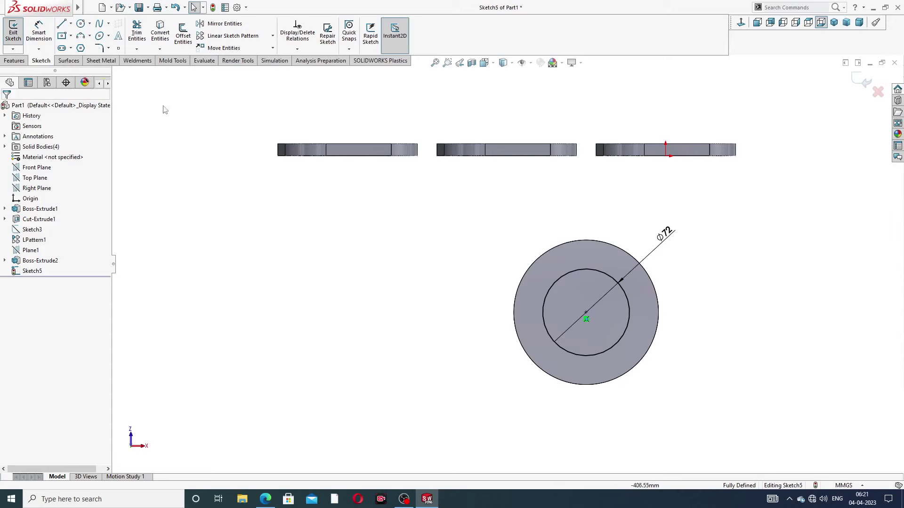
pyautogui.click(15, 60)
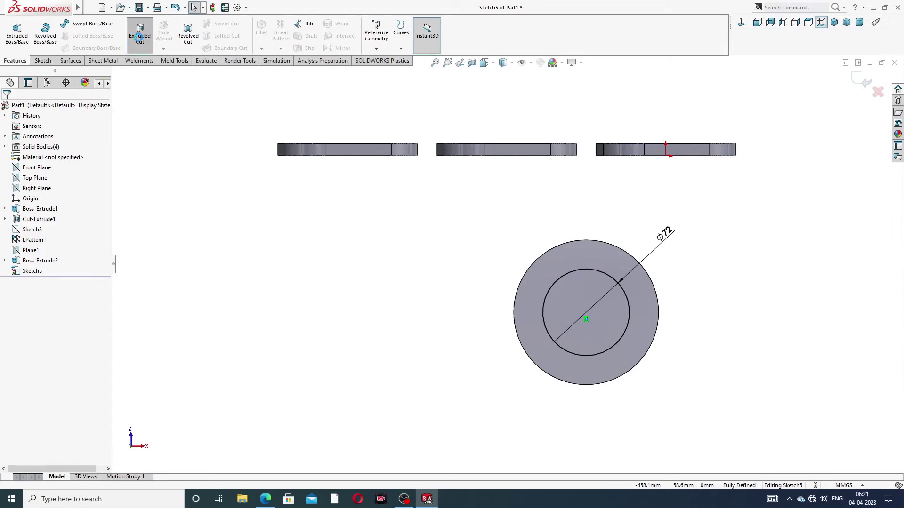
pyautogui.click(139, 34)
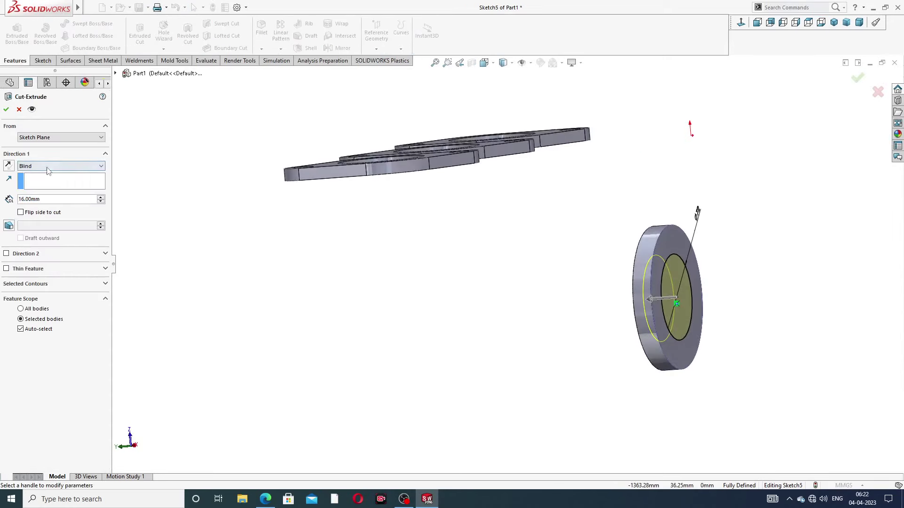
# Set the Ø72 cut to Through All and accept it.
pyautogui.click(49, 167)
pyautogui.click(50, 184)
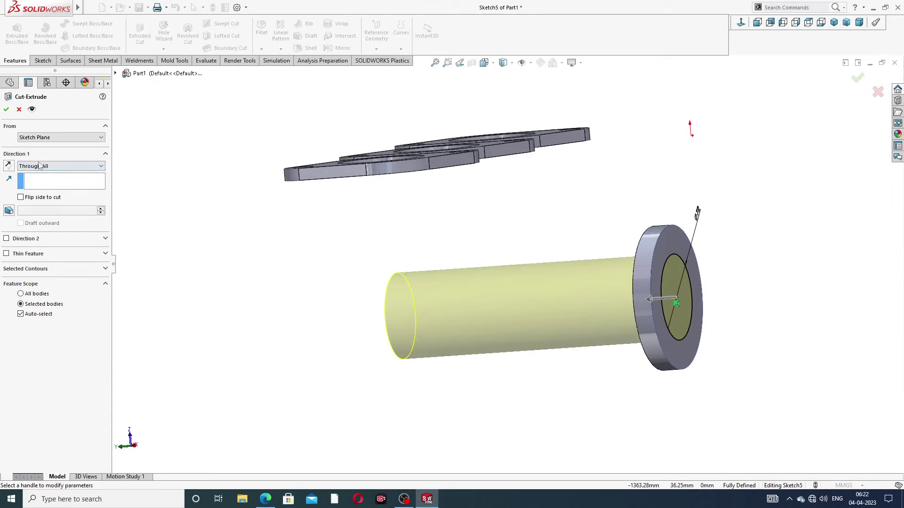
pyautogui.click(6, 110)
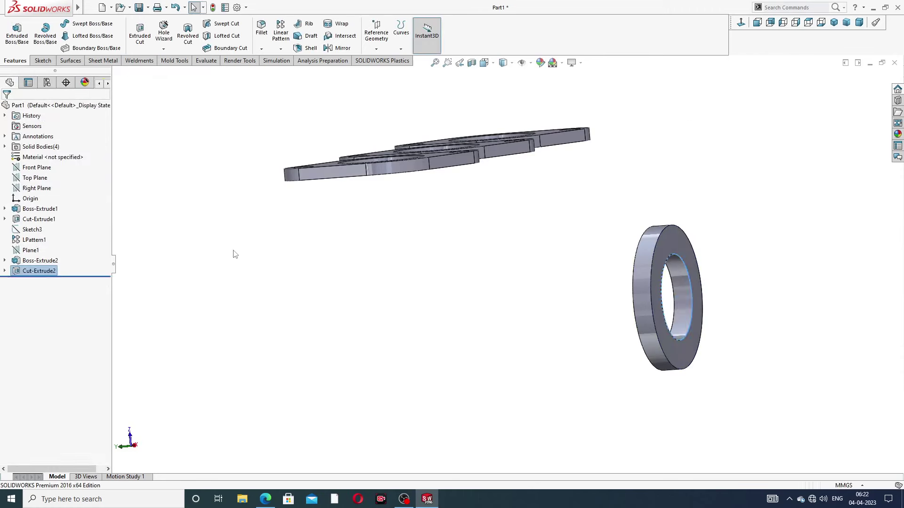
# Start a new sketch on the ring's front face and view it Normal To.
pyautogui.scroll(2, 477, 298)
pyautogui.moveTo(477, 297)
pyautogui.mouseDown(button='middle')
pyautogui.moveTo(434, 268)
pyautogui.moveTo(441, 281)
pyautogui.mouseUp(button='middle')
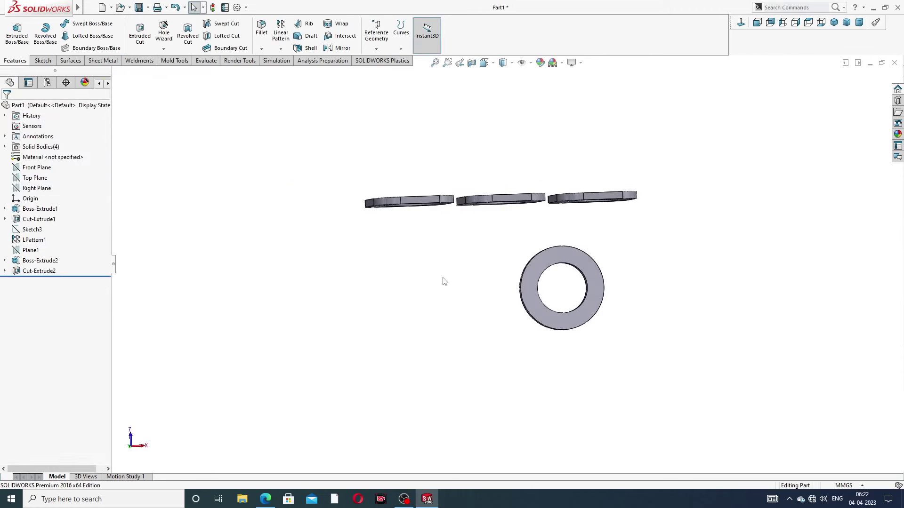
pyautogui.scroll(-2, 581, 263)
pyautogui.click(543, 255)
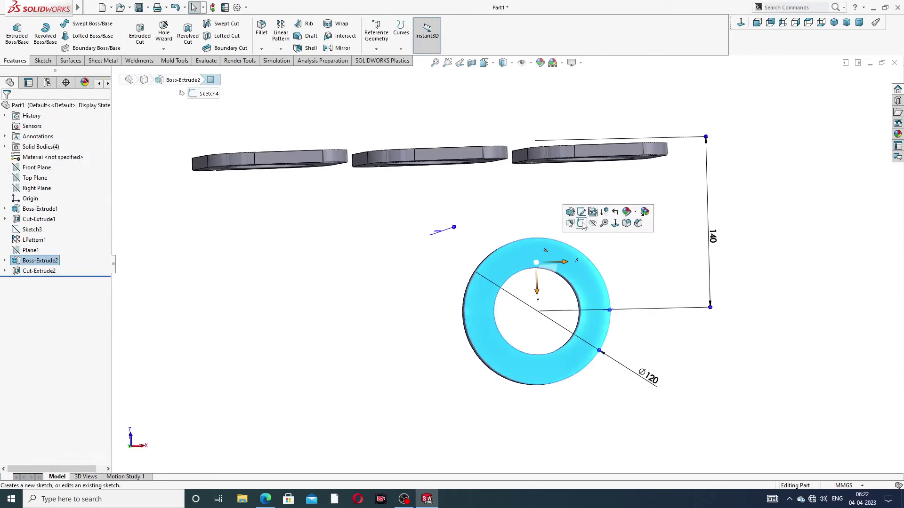
pyautogui.click(584, 222)
pyautogui.click(740, 22)
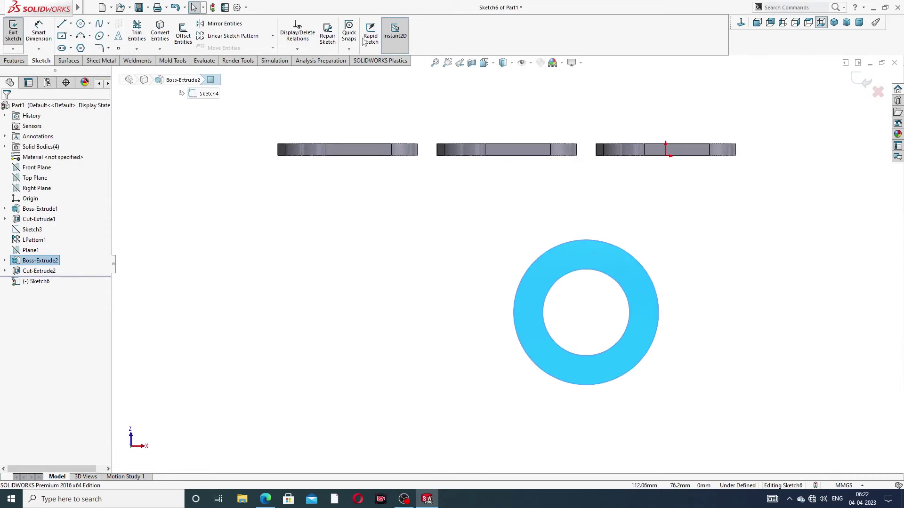
# Draw a vertical construction centerline from the ring centre to its top edge.
pyautogui.click(80, 24)
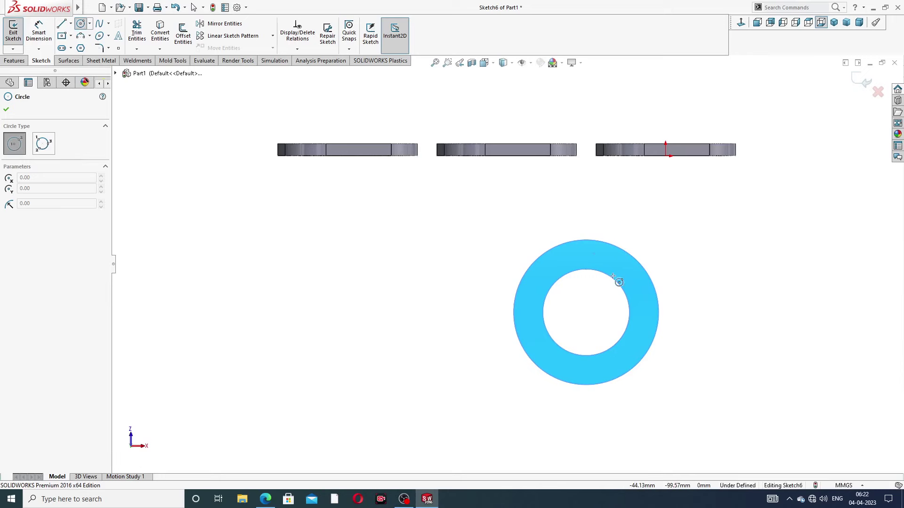
pyautogui.scroll(-2, 614, 277)
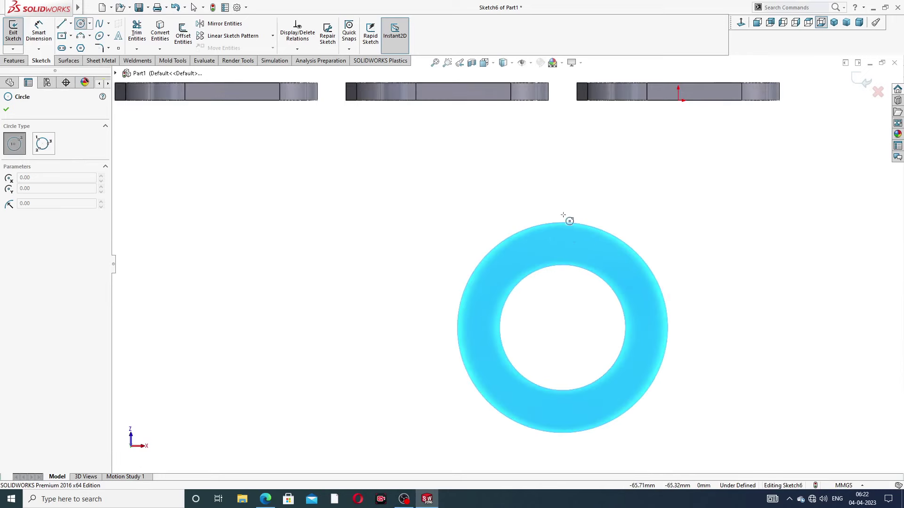
pyautogui.rightClick(621, 196)
pyautogui.click(645, 198)
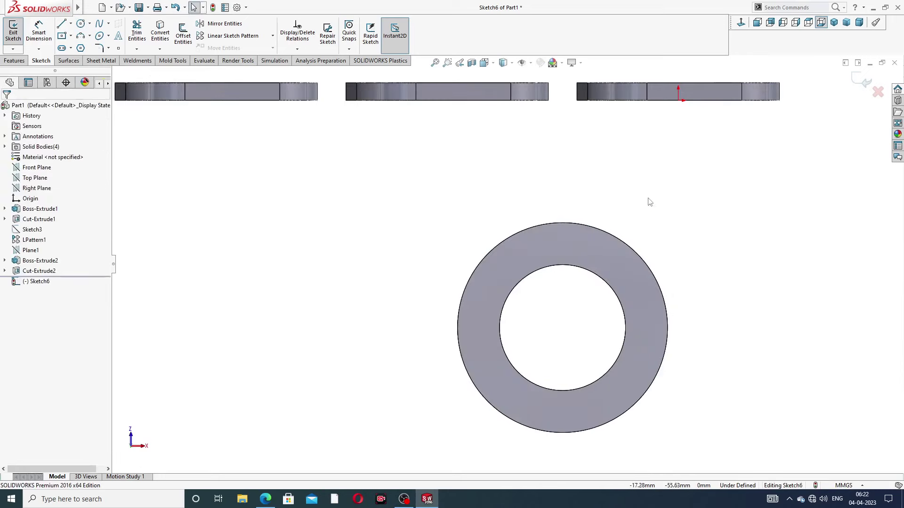
pyautogui.click(70, 24)
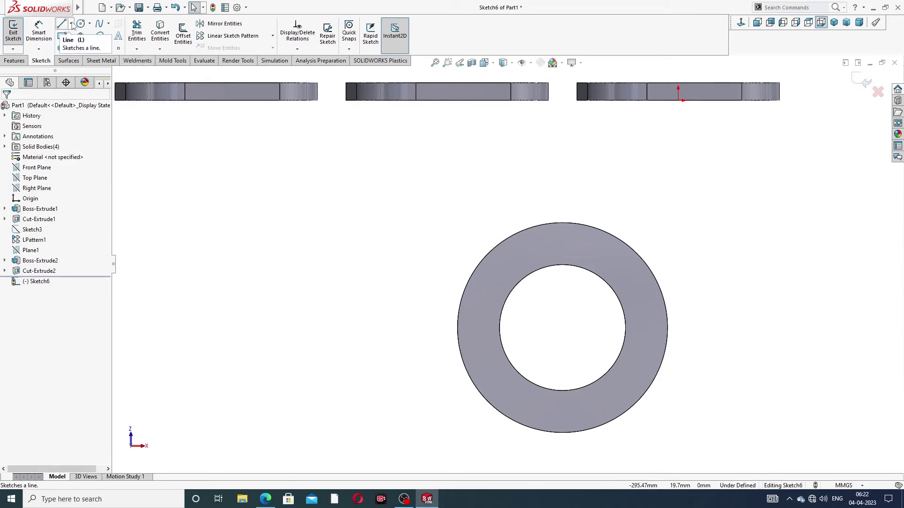
pyautogui.click(85, 47)
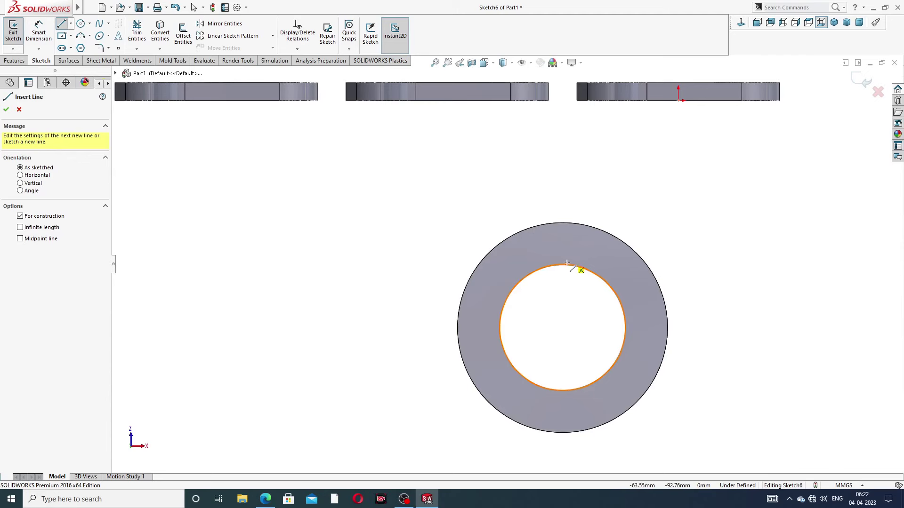
pyautogui.click(562, 327)
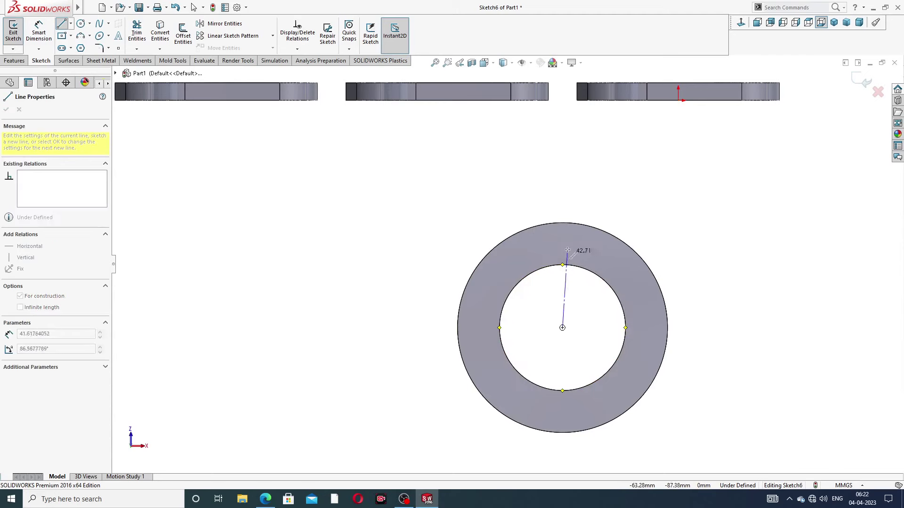
pyautogui.click(563, 222)
pyautogui.rightClick(606, 201)
pyautogui.click(617, 208)
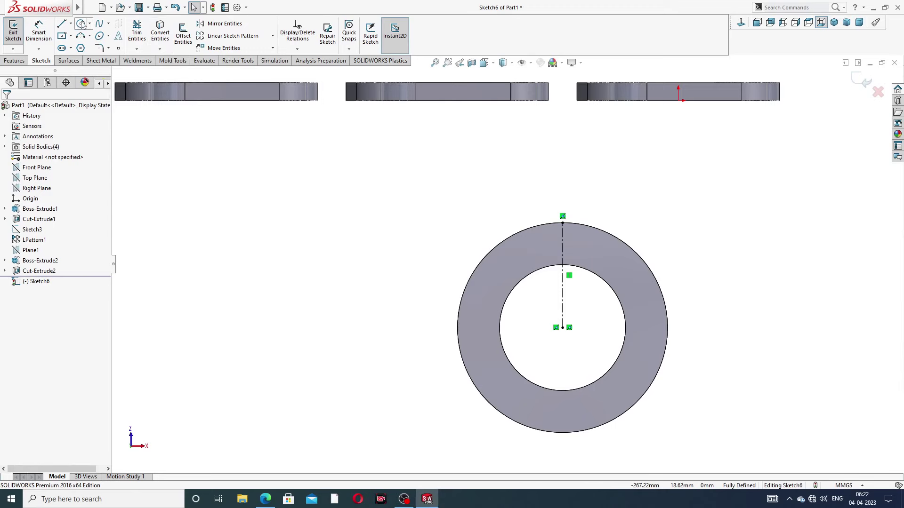
# Draw a bolt-hole circle on the centerline and dimension it Ø12.
pyautogui.click(82, 24)
pyautogui.scroll(-2, 539, 280)
pyautogui.scroll(-1, 544, 277)
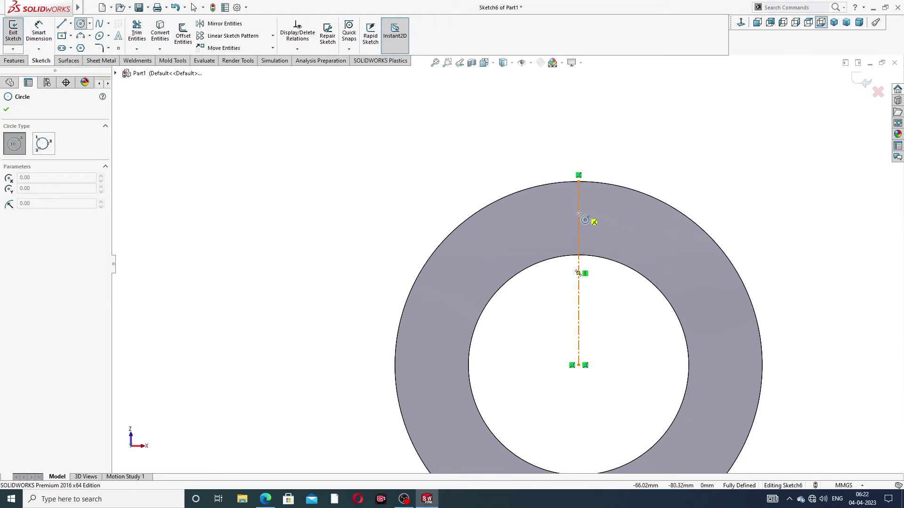
pyautogui.click(579, 213)
pyautogui.click(598, 214)
pyautogui.rightClick(640, 163)
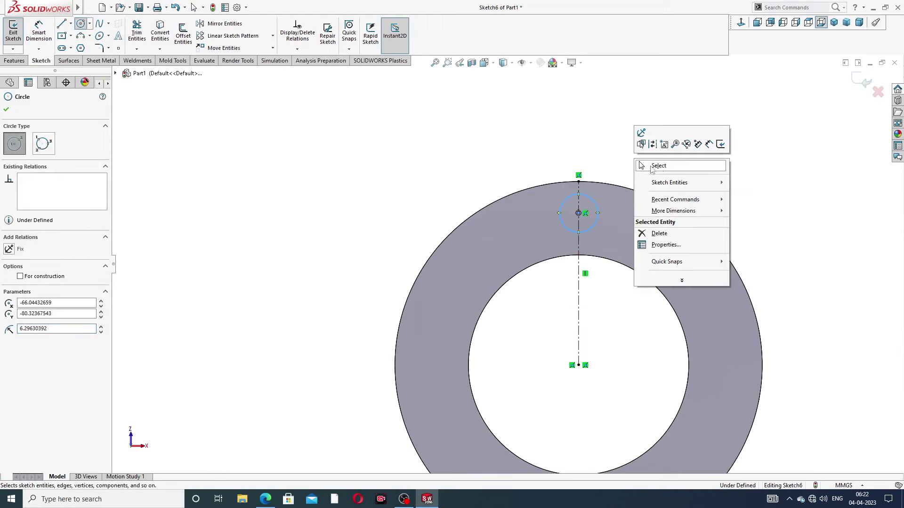
pyautogui.click(652, 167)
pyautogui.click(39, 32)
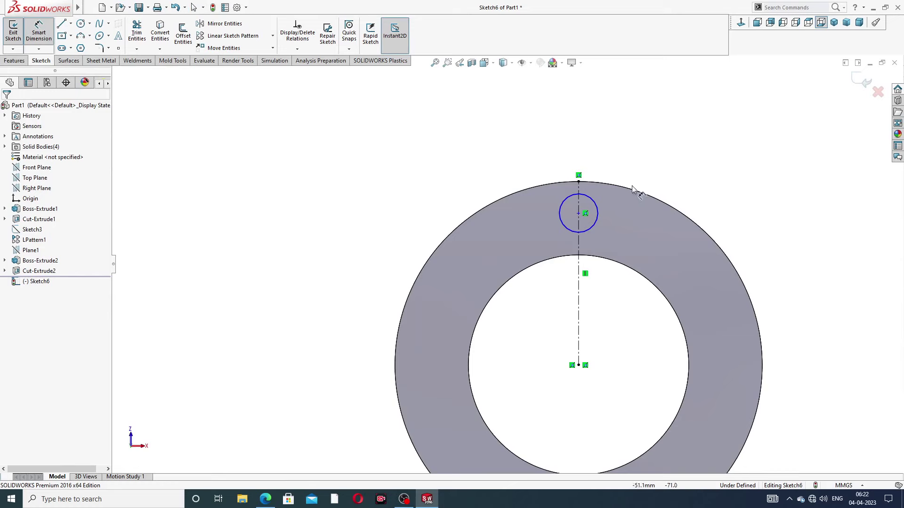
pyautogui.click(595, 203)
pyautogui.click(631, 160)
pyautogui.write('12')
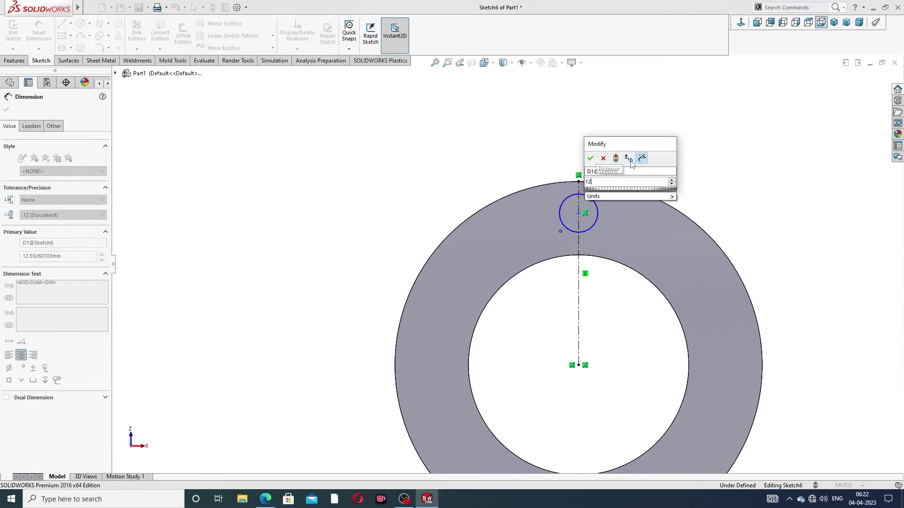
pyautogui.press('Return')
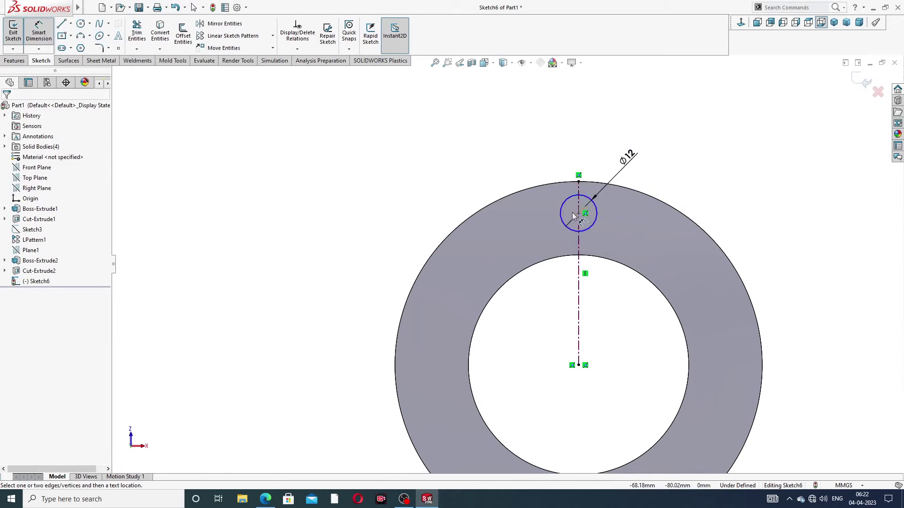
# Dimension the hole centre 50 mm above the flange centre, then switch to the PDF.
pyautogui.click(579, 213)
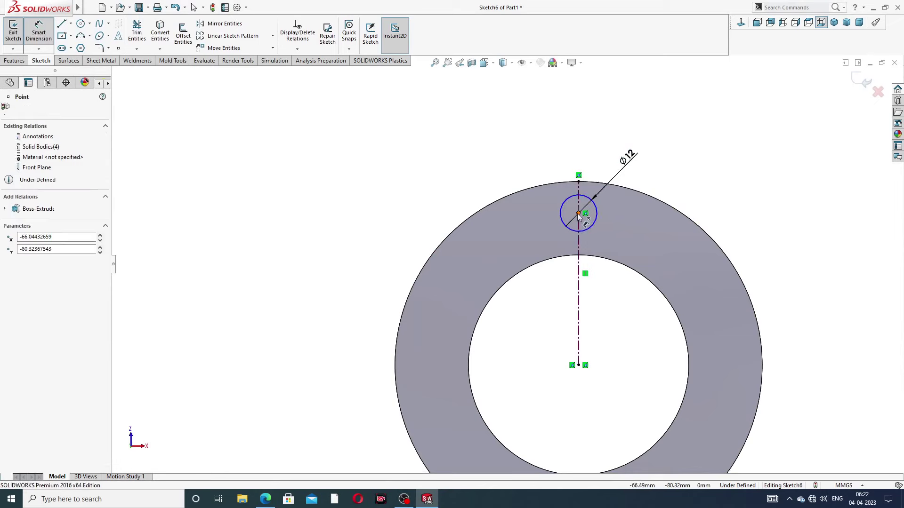
pyautogui.click(578, 366)
pyautogui.click(765, 275)
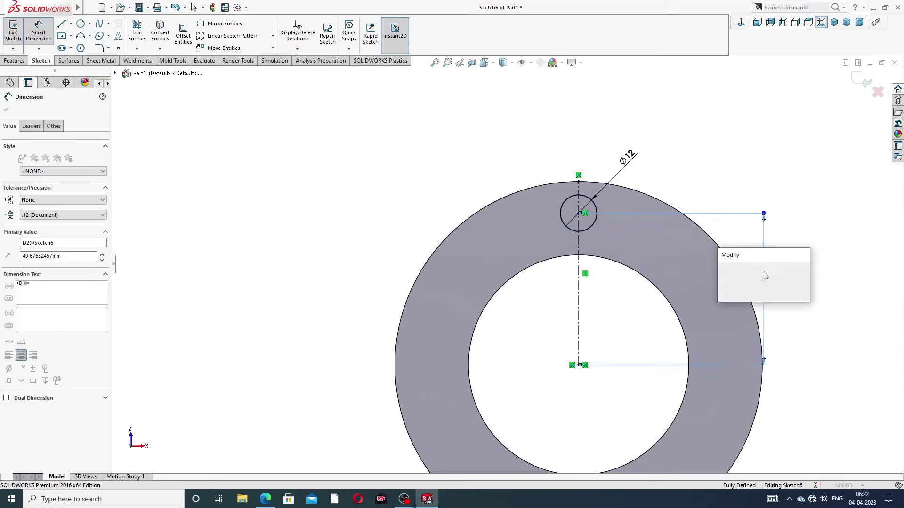
pyautogui.write('50')
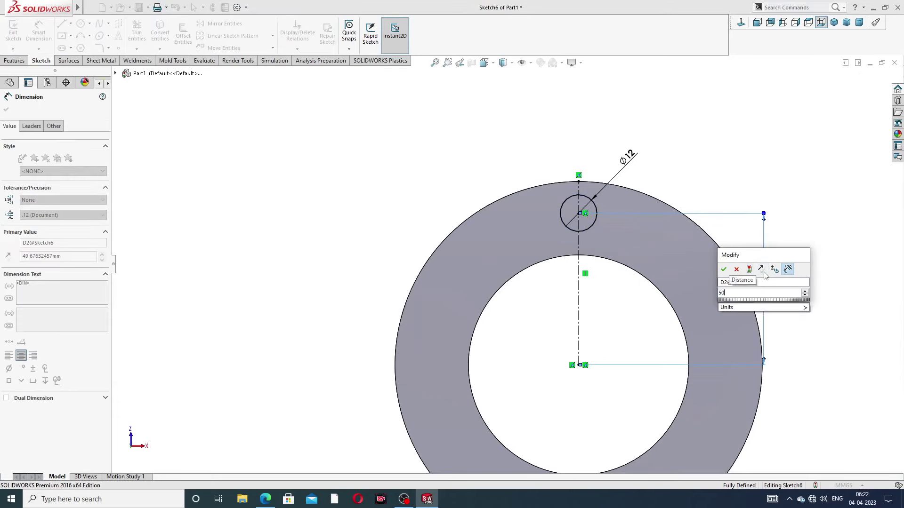
pyautogui.press('Return')
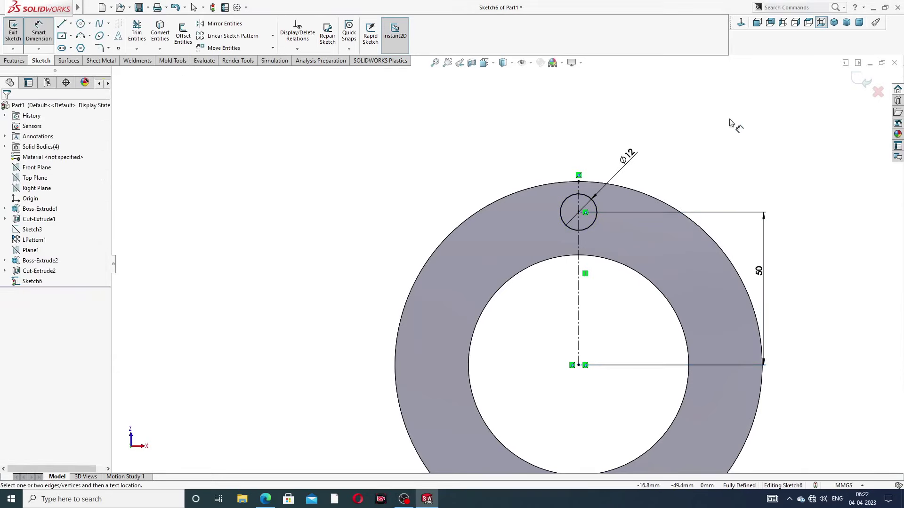
pyautogui.rightClick(732, 123)
pyautogui.click(754, 142)
pyautogui.press('f')
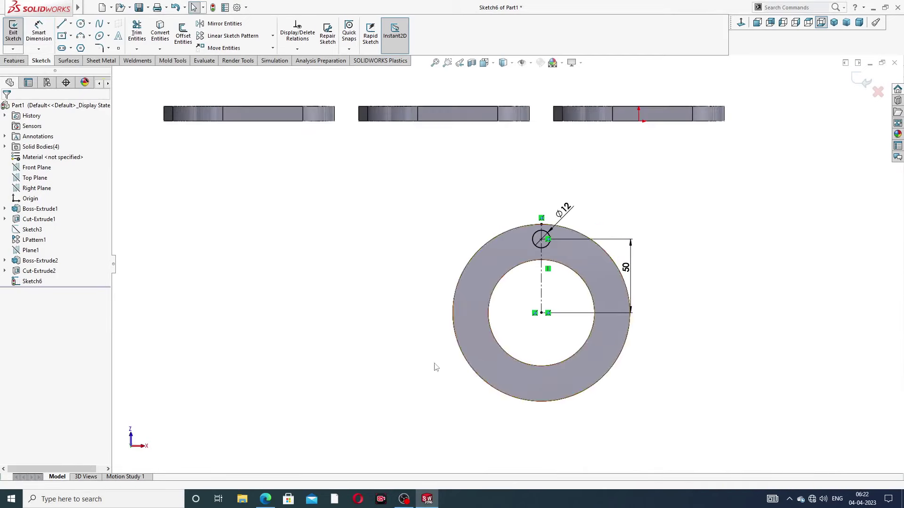
pyautogui.hotkey('alt', 'Tab')
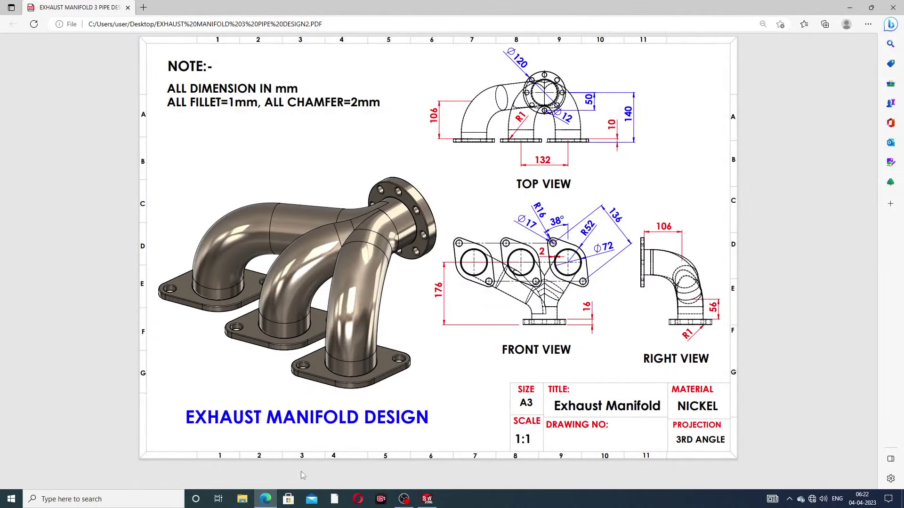
# Back in SOLIDWORKS, Extruded Cut the Ø12 circle Through All.
pyautogui.click(265, 499)
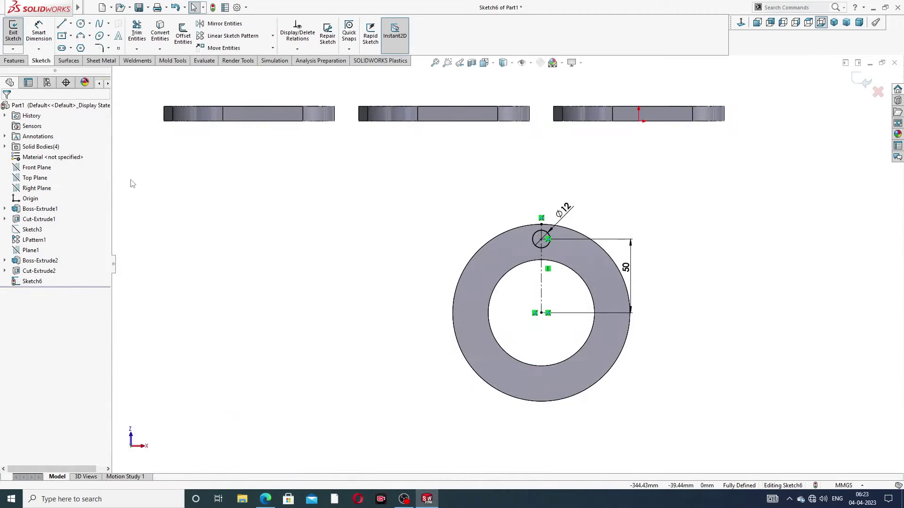
pyautogui.click(14, 60)
pyautogui.click(147, 46)
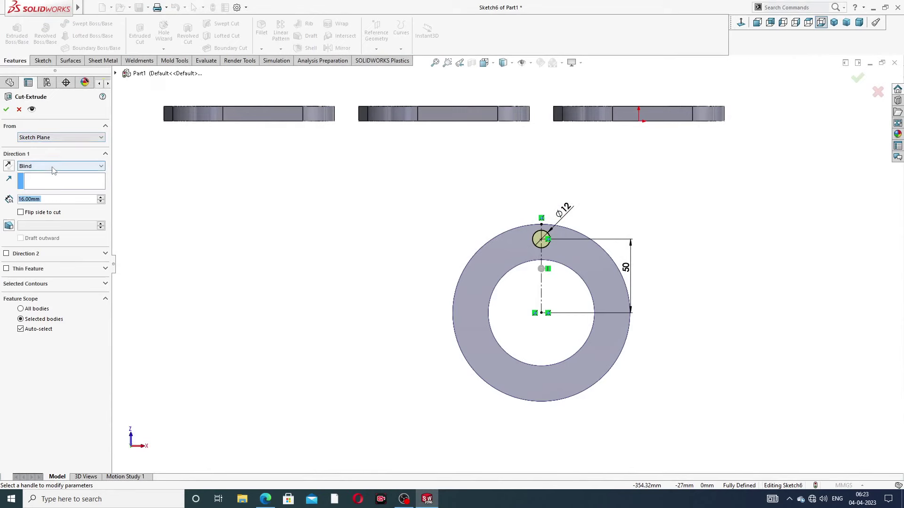
pyautogui.click(54, 168)
pyautogui.click(53, 182)
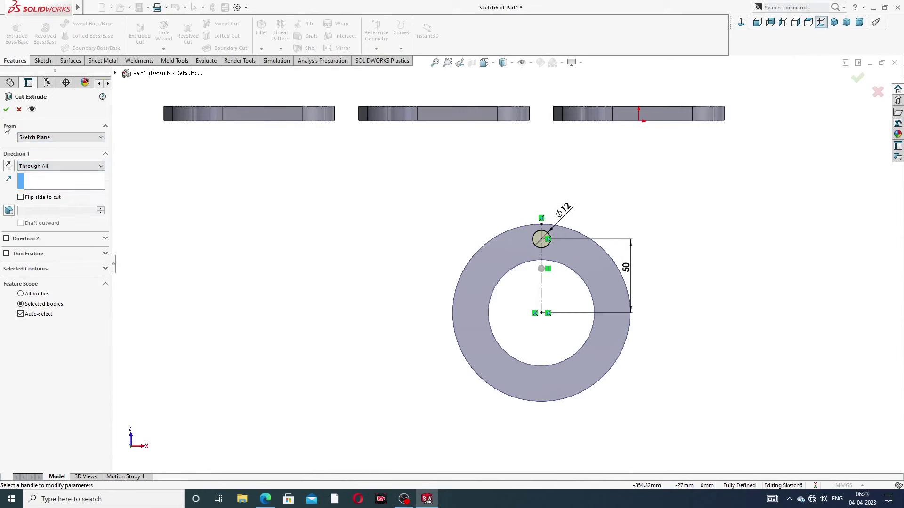
pyautogui.click(6, 109)
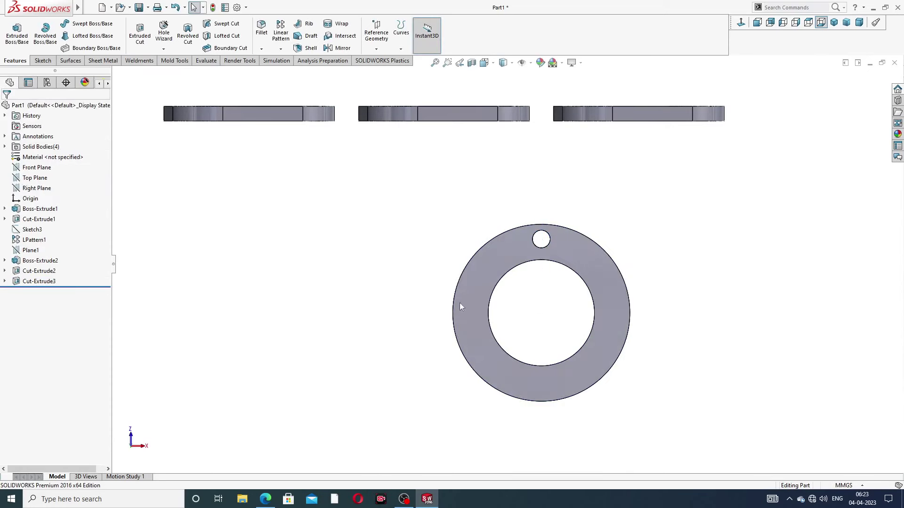
pyautogui.scroll(-2, 542, 313)
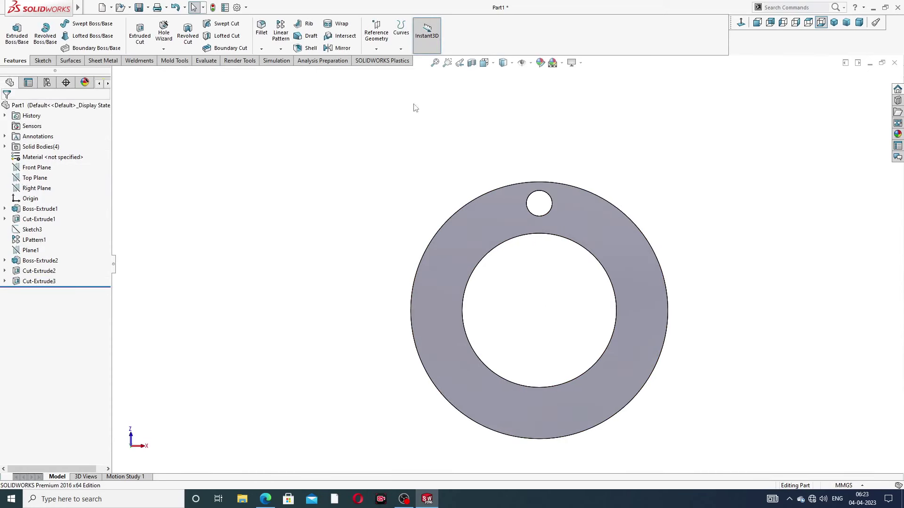
# Circular-pattern the Ø12 bolt hole (Cut-Extrude3) 8 times over 360° about the flange's outer edge.
pyautogui.click(279, 51)
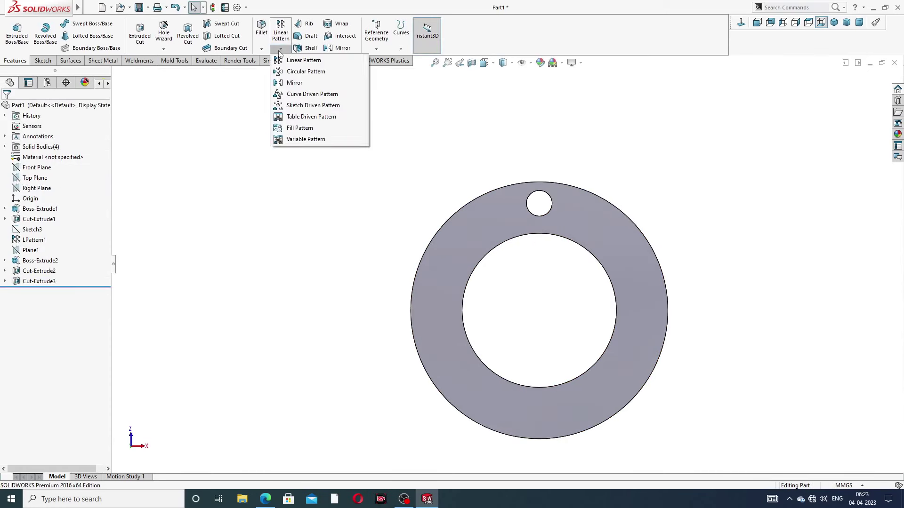
pyautogui.click(320, 71)
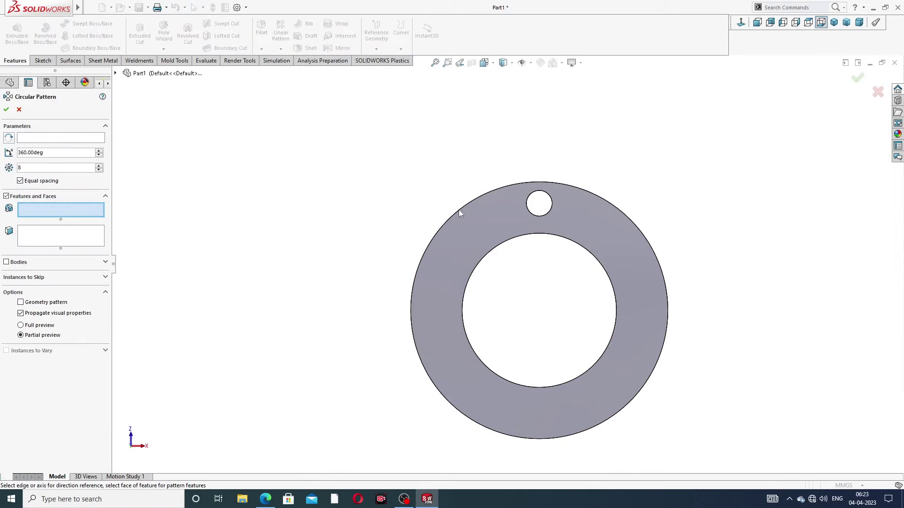
pyautogui.scroll(-2, 508, 213)
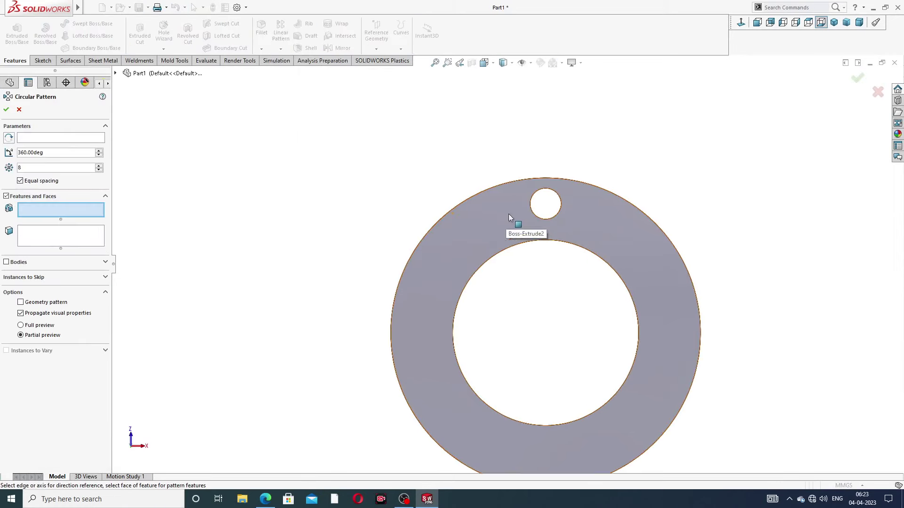
pyautogui.click(94, 139)
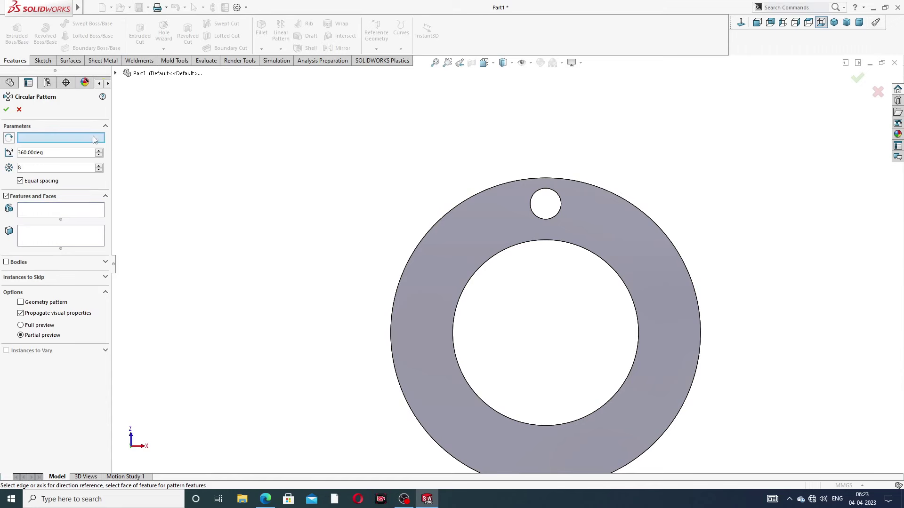
pyautogui.click(473, 198)
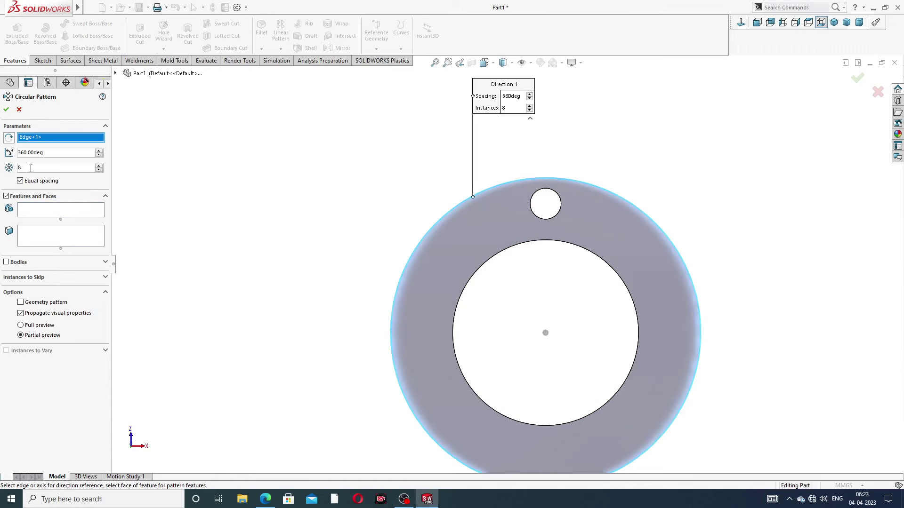
pyautogui.click(38, 241)
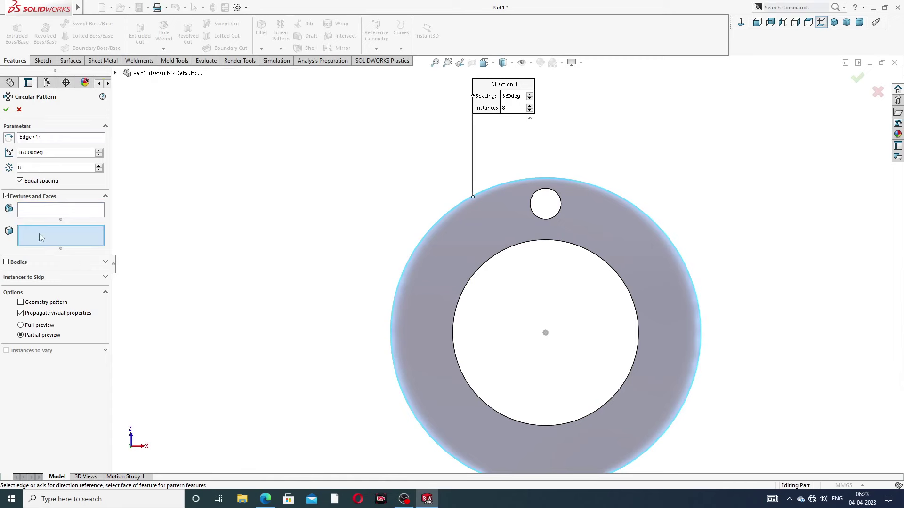
pyautogui.click(52, 209)
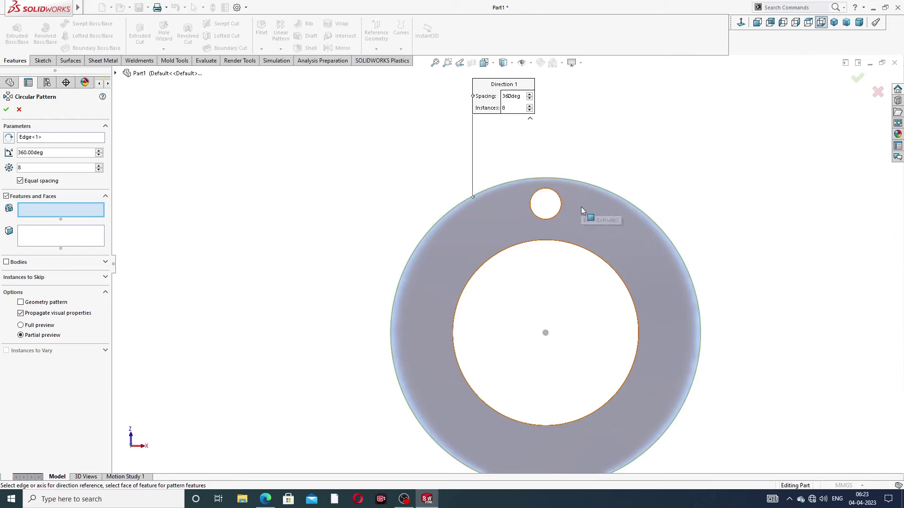
pyautogui.moveTo(581, 207); pyautogui.dragTo(597, 260, button='middle')
pyautogui.click(550, 207)
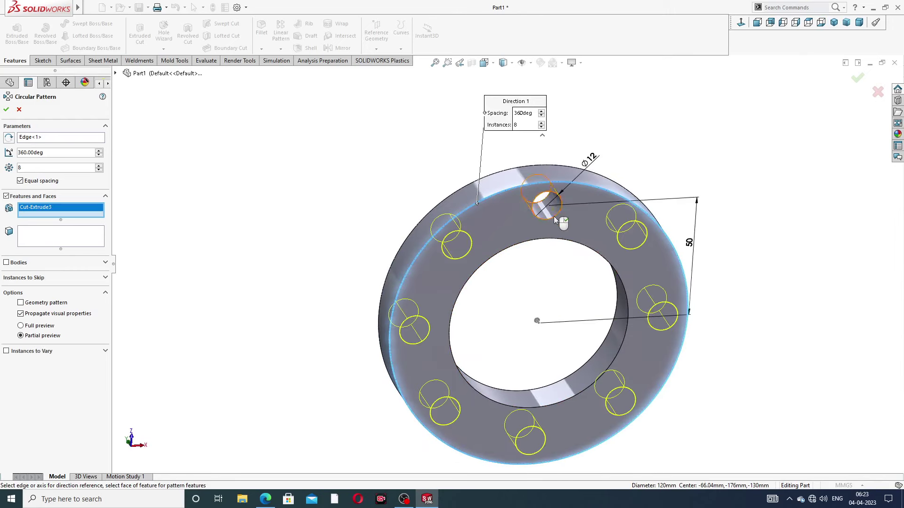
pyautogui.moveTo(554, 216); pyautogui.dragTo(465, 211, button='middle')
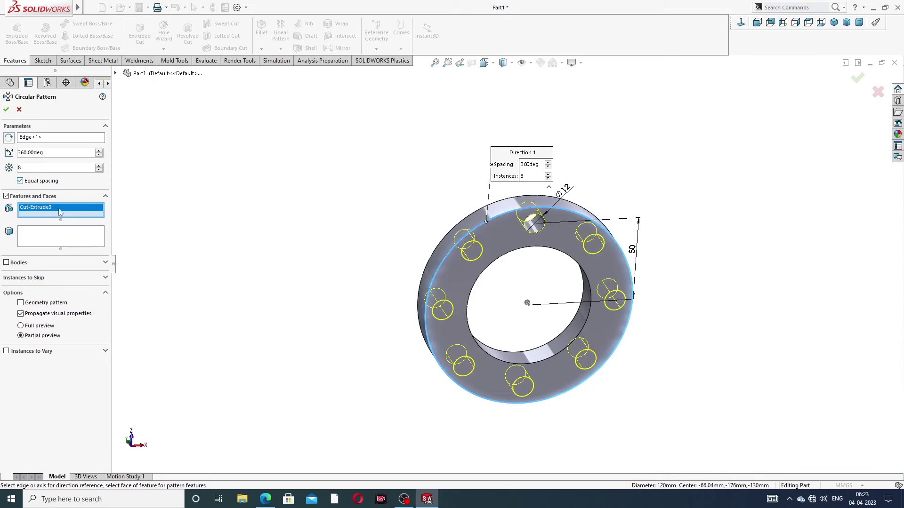
pyautogui.click(6, 110)
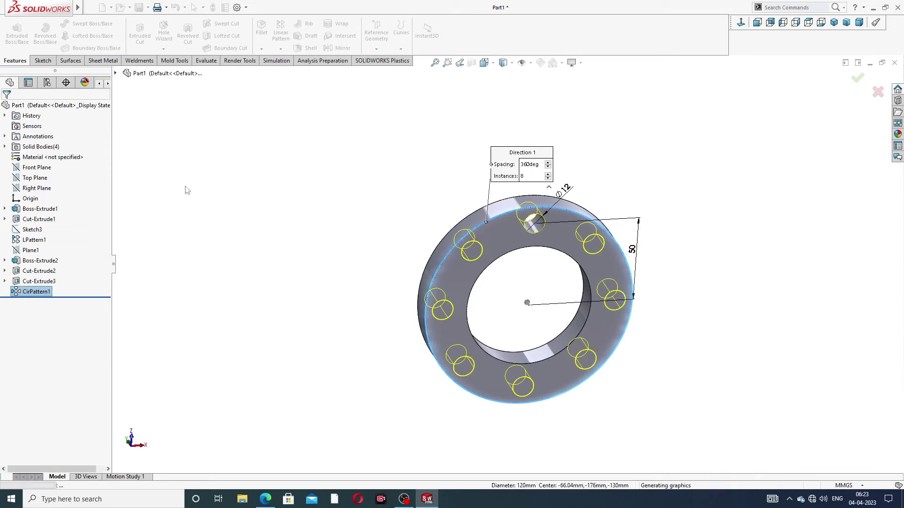
# Orbit to check all flanges, then bring the manifold drawing PDF back up in Edge.
pyautogui.scroll(3, 370, 174)
pyautogui.scroll(2, 386, 207)
pyautogui.moveTo(384, 212)
pyautogui.mouseDown(button='middle')
pyautogui.moveTo(504, 162)
pyautogui.moveTo(478, 151)
pyautogui.moveTo(485, 137)
pyautogui.moveTo(507, 177)
pyautogui.moveTo(522, 98)
pyautogui.moveTo(591, 83)
pyautogui.mouseUp(button='middle')
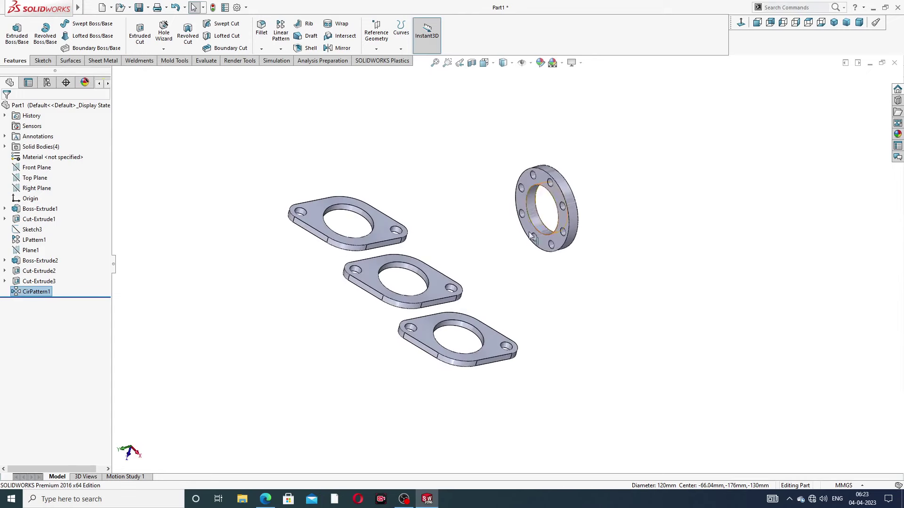
pyautogui.scroll(2, 511, 268)
pyautogui.moveTo(514, 268)
pyautogui.mouseDown(button='middle')
pyautogui.moveTo(498, 256)
pyautogui.moveTo(512, 235)
pyautogui.moveTo(516, 258)
pyautogui.mouseUp(button='middle')
pyautogui.scroll(-2, 517, 259)
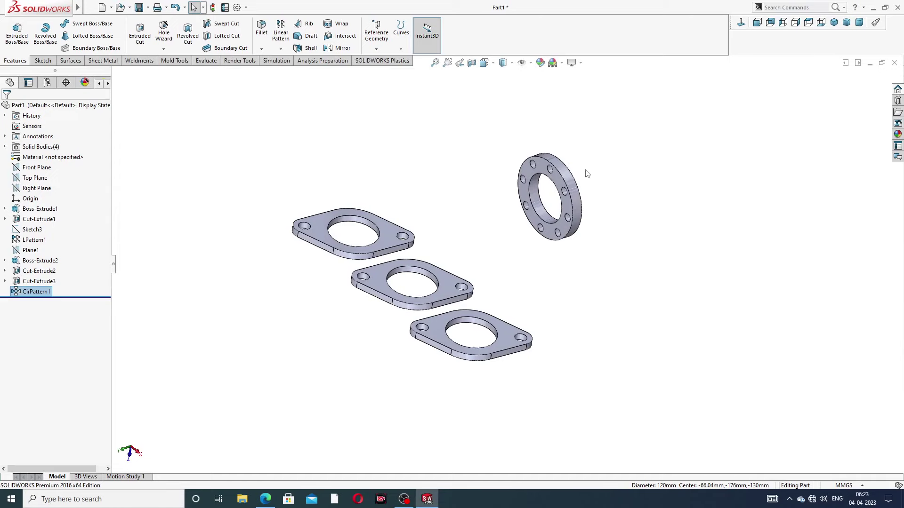
pyautogui.click(265, 499)
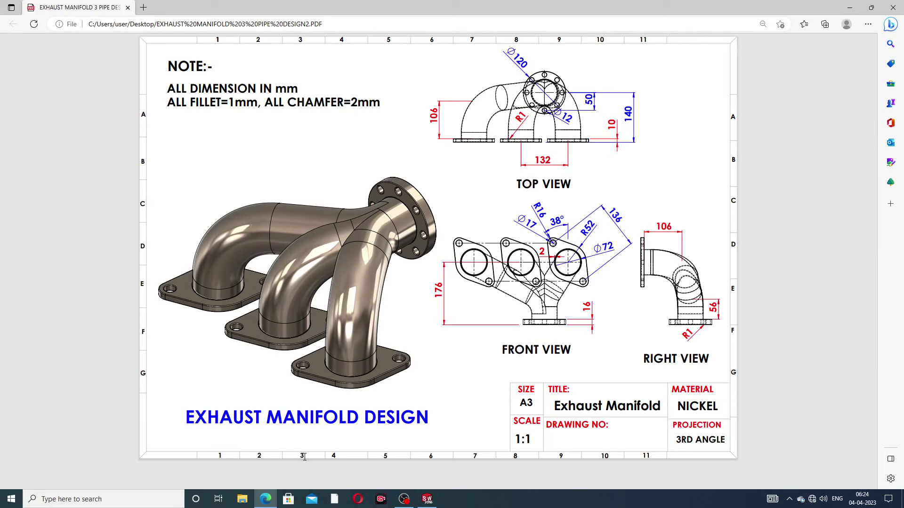
# Switch from the manifold drawing PDF in Edge to the SOLIDWORKS flange part.
pyautogui.click(266, 500)
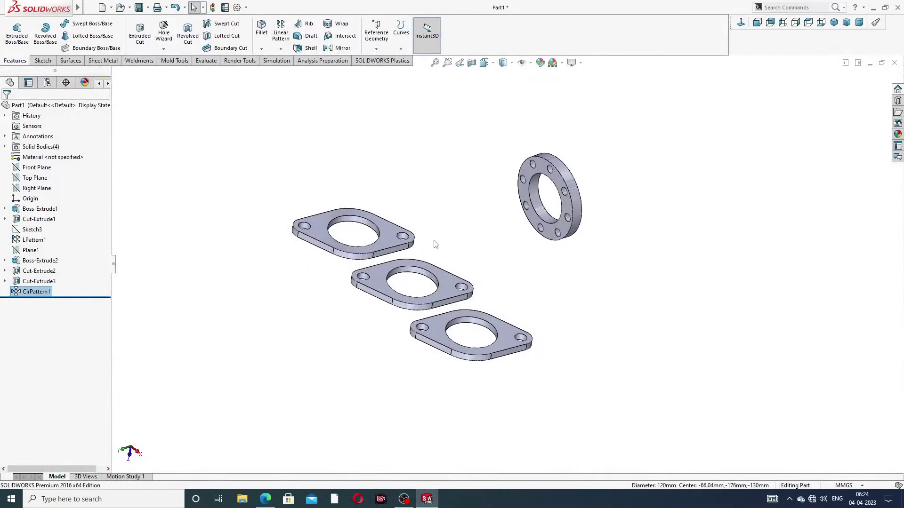
# Start a new 3D sketch from the Sketch tab.
pyautogui.moveTo(535, 280); pyautogui.dragTo(472, 259, button='middle')
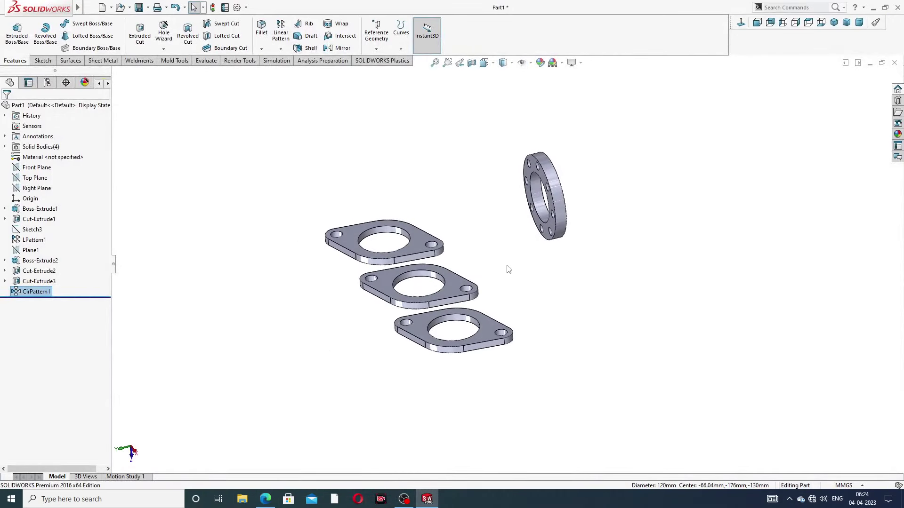
pyautogui.click(42, 61)
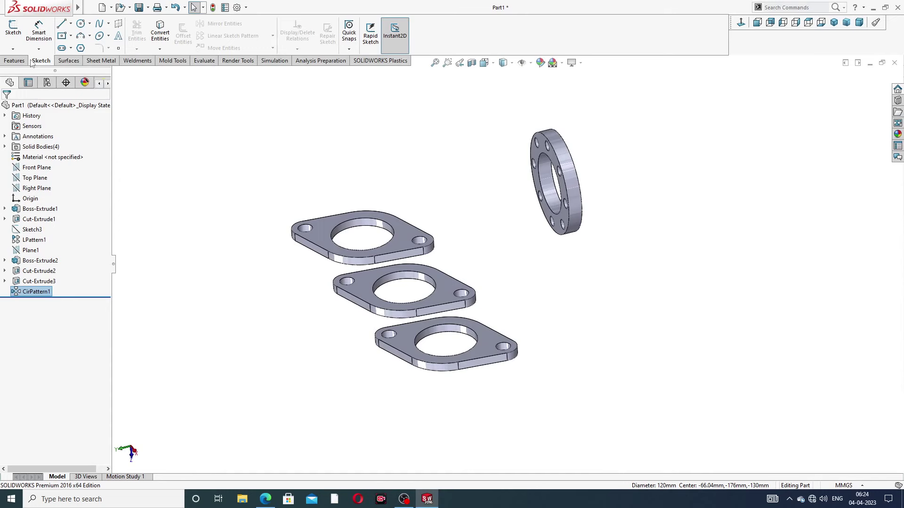
pyautogui.click(13, 49)
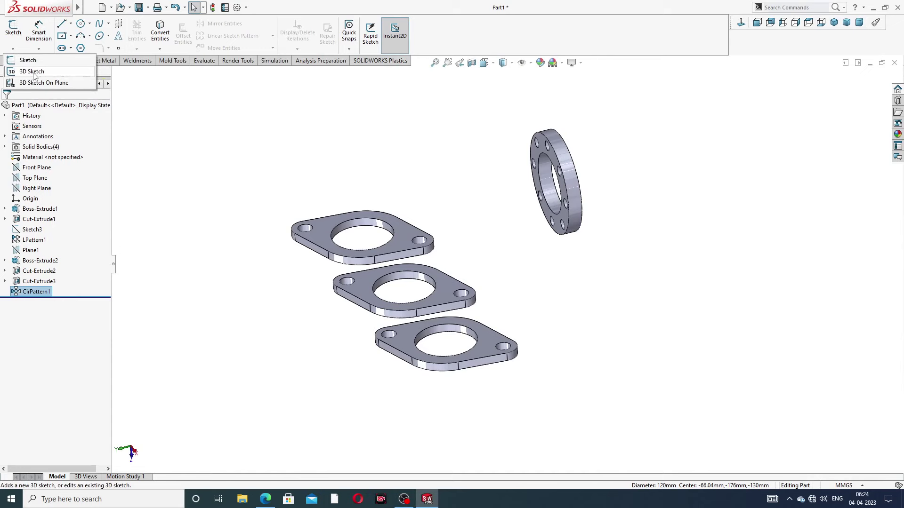
pyautogui.click(35, 73)
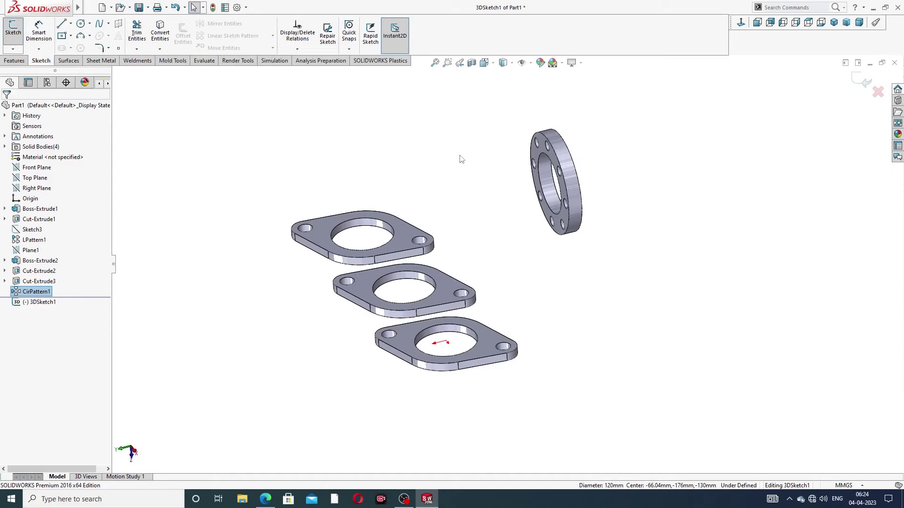
# Draw a short line from the round flange's hole centre and nudge its loose endpoint.
pyautogui.click(61, 23)
pyautogui.moveTo(518, 221)
pyautogui.mouseDown(button='middle')
pyautogui.moveTo(504, 255)
pyautogui.moveTo(488, 243)
pyautogui.moveTo(498, 246)
pyautogui.mouseUp(button='middle')
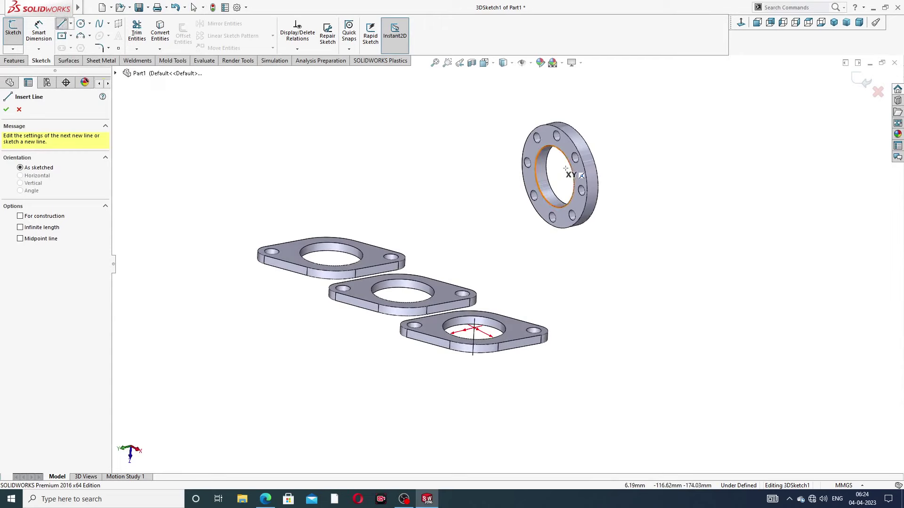
pyautogui.scroll(-2, 572, 157)
pyautogui.scroll(-1, 560, 171)
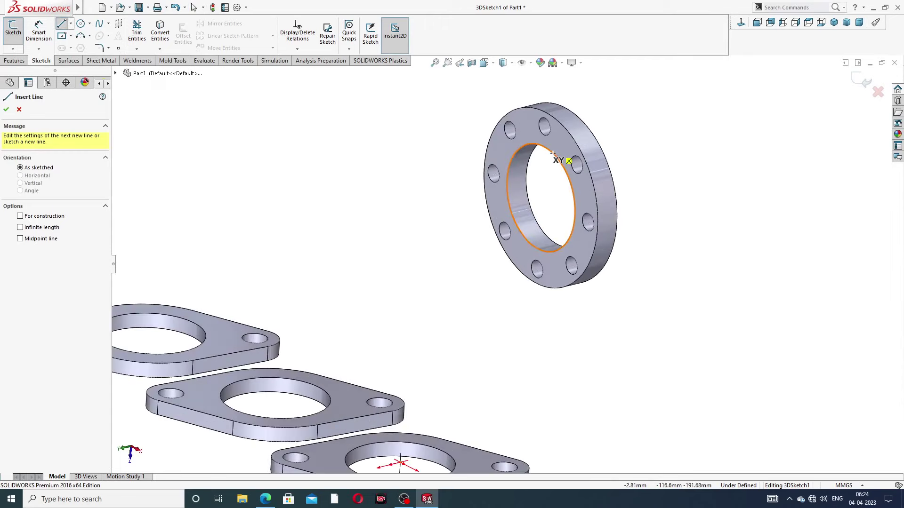
pyautogui.click(541, 198)
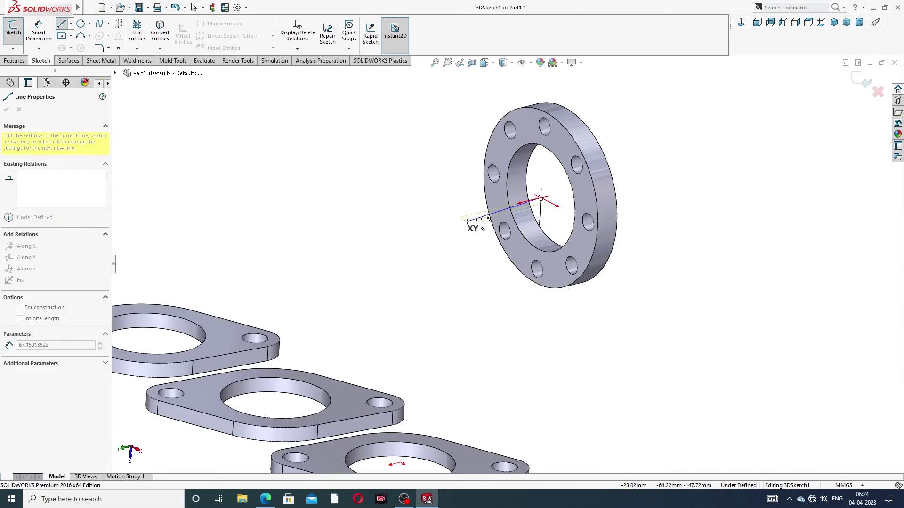
pyautogui.moveTo(471, 218); pyautogui.dragTo(429, 226, button='middle')
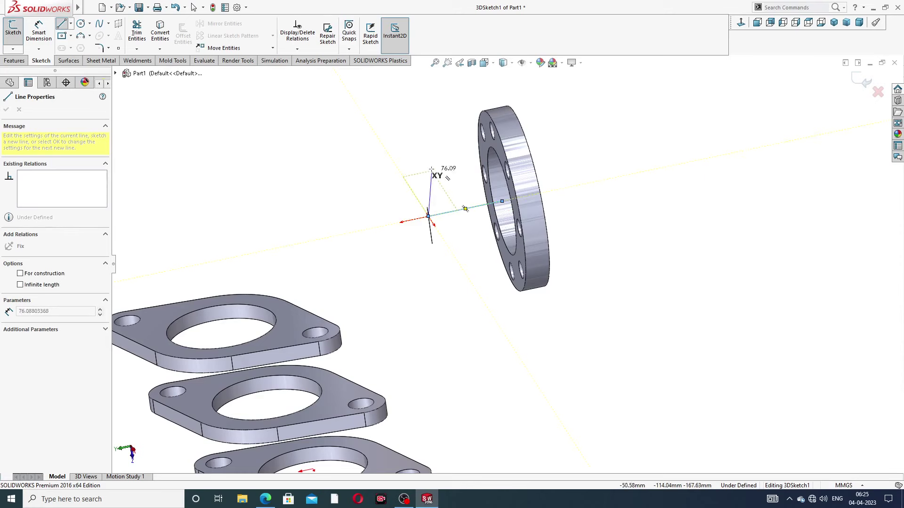
pyautogui.rightClick(448, 224)
pyautogui.click(450, 181)
pyautogui.moveTo(448, 224); pyautogui.dragTo(459, 233, button='middle')
pyautogui.click(460, 231)
pyautogui.moveTo(460, 232); pyautogui.dragTo(459, 230)
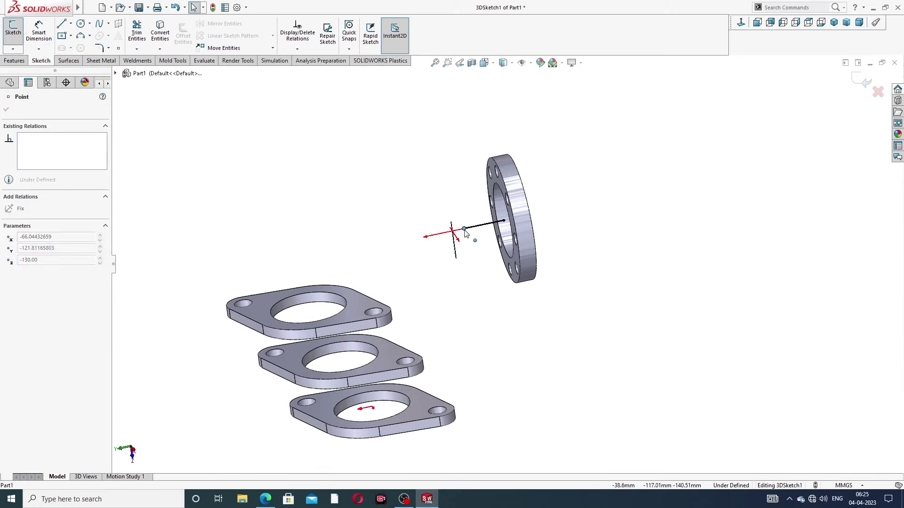
pyautogui.click(438, 186)
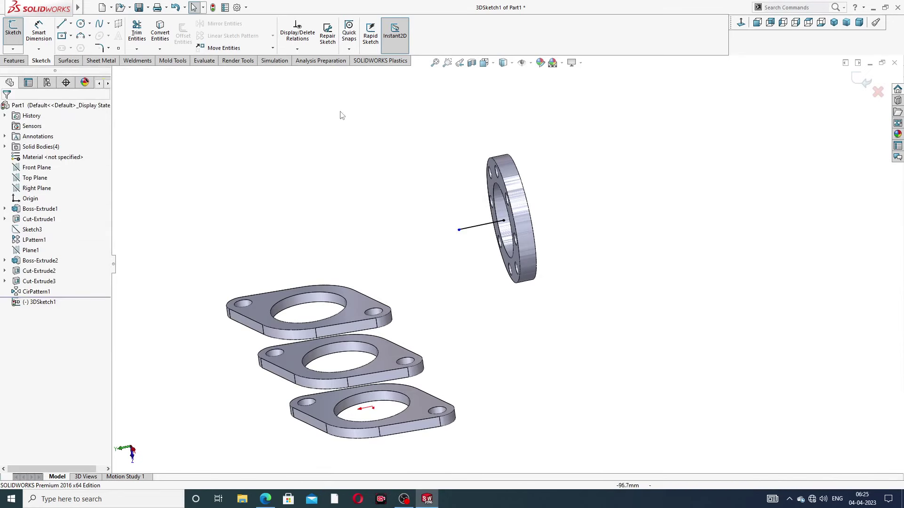
# Draw an upright line from the first rectangular flange's hole centre and reposition its top.
pyautogui.click(62, 24)
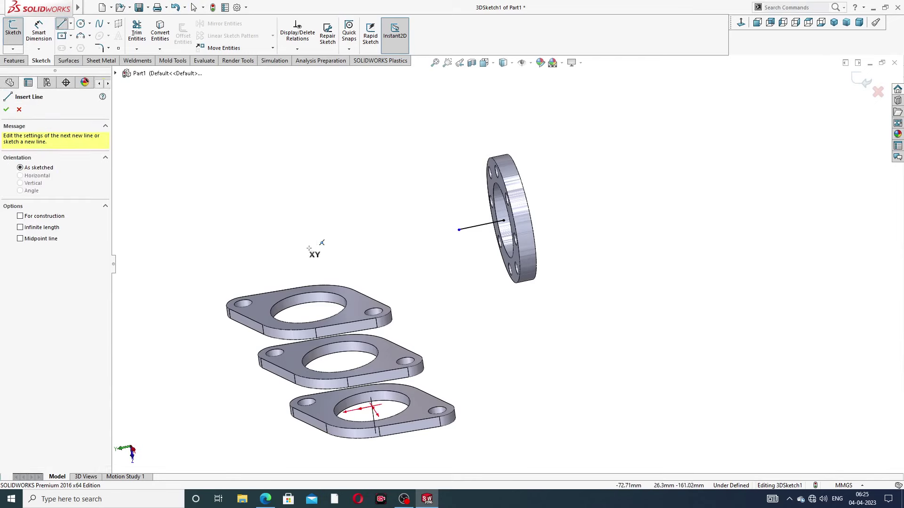
pyautogui.moveTo(353, 303); pyautogui.dragTo(355, 317, button='middle')
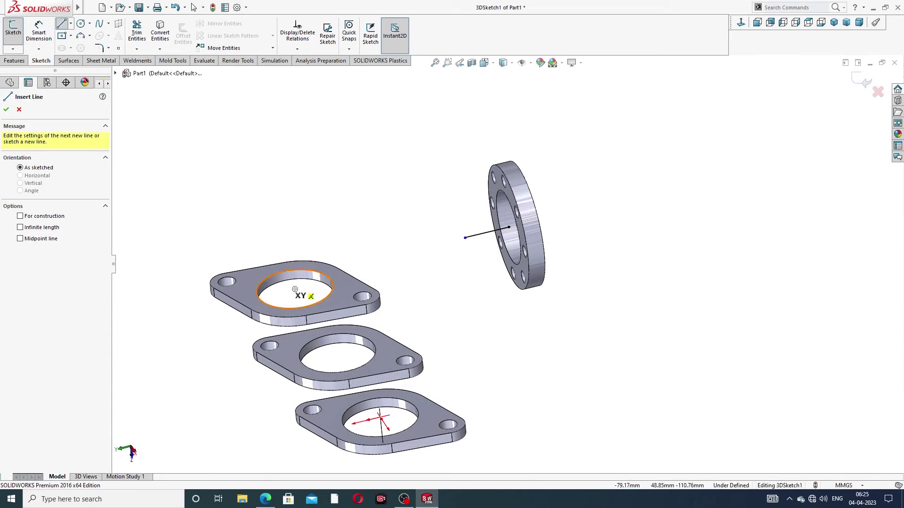
pyautogui.click(295, 289)
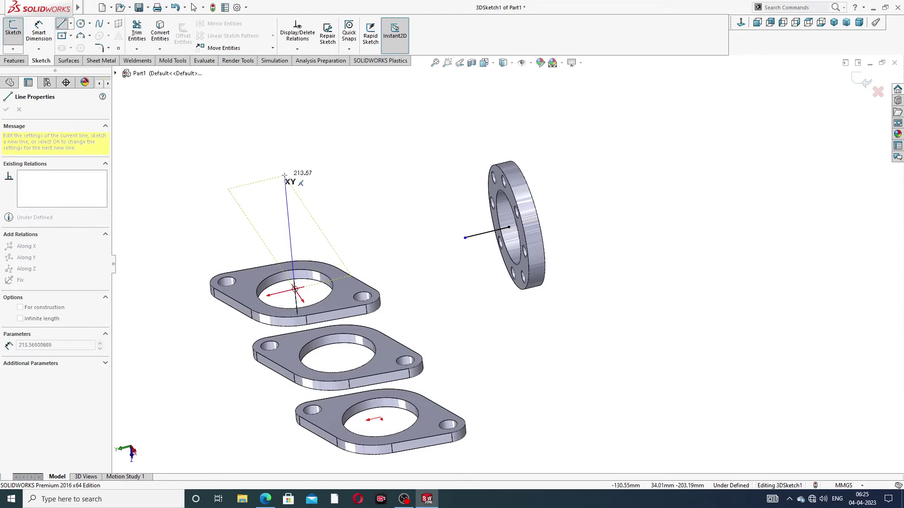
pyautogui.moveTo(287, 175); pyautogui.dragTo(312, 171, button='middle')
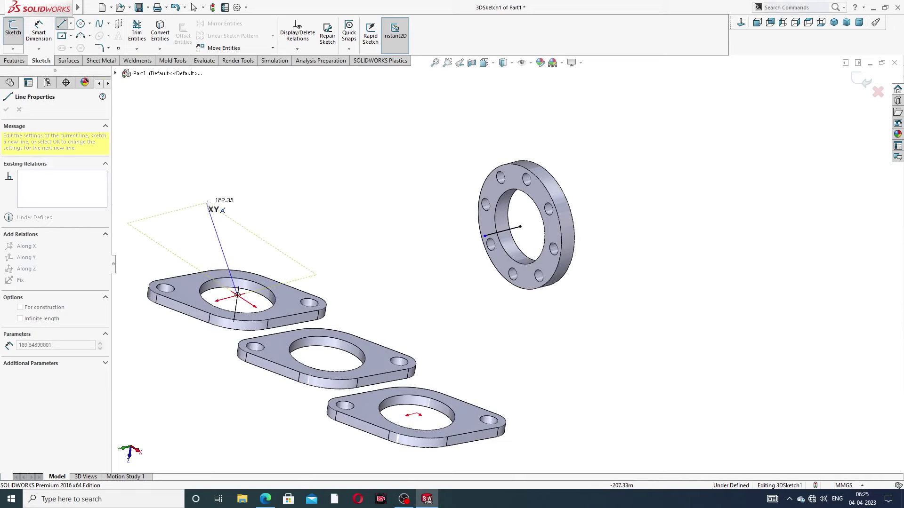
pyautogui.moveTo(213, 203)
pyautogui.mouseDown(button='middle')
pyautogui.moveTo(264, 192)
pyautogui.moveTo(315, 162)
pyautogui.moveTo(311, 176)
pyautogui.mouseUp(button='middle')
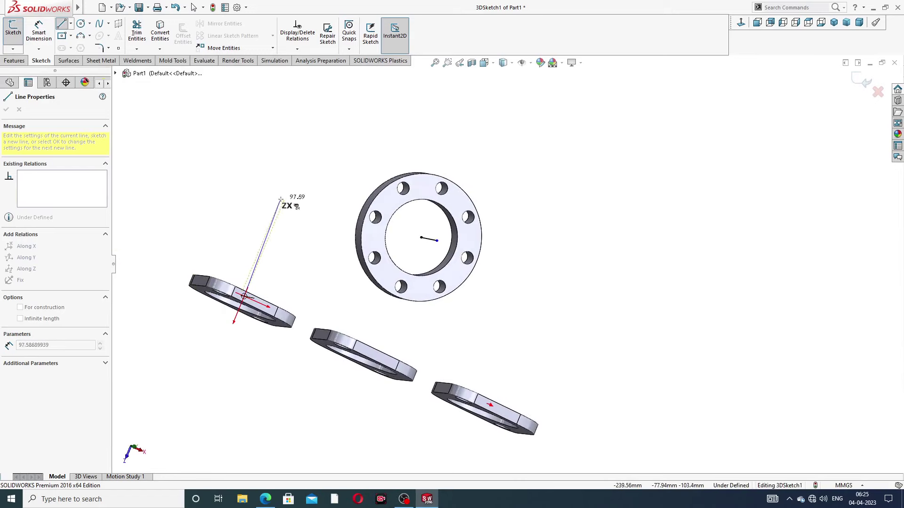
pyautogui.click(276, 217)
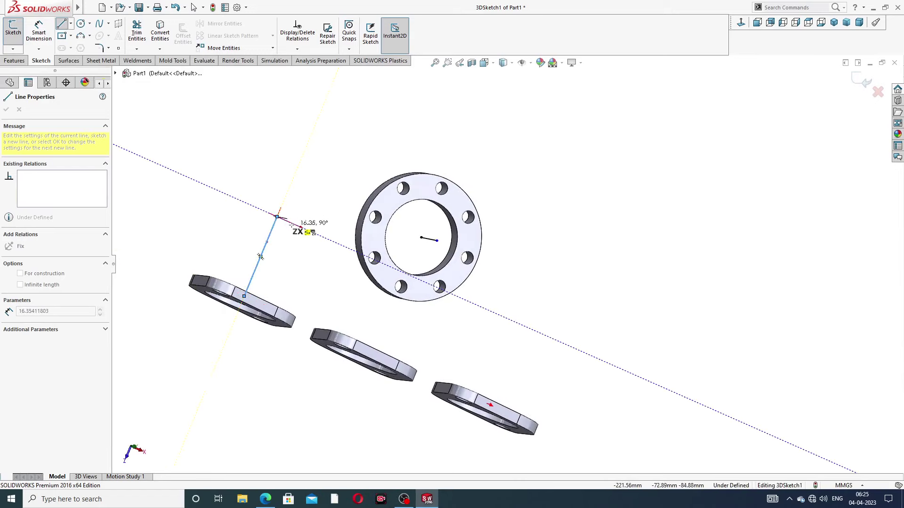
pyautogui.moveTo(276, 216)
pyautogui.mouseDown(button='middle')
pyautogui.moveTo(294, 202)
pyautogui.moveTo(286, 190)
pyautogui.mouseUp(button='middle')
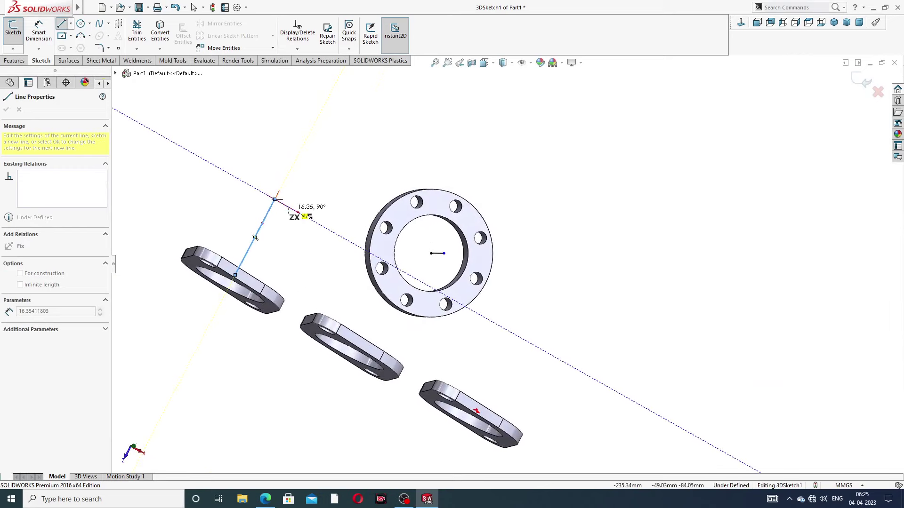
pyautogui.press('Escape')
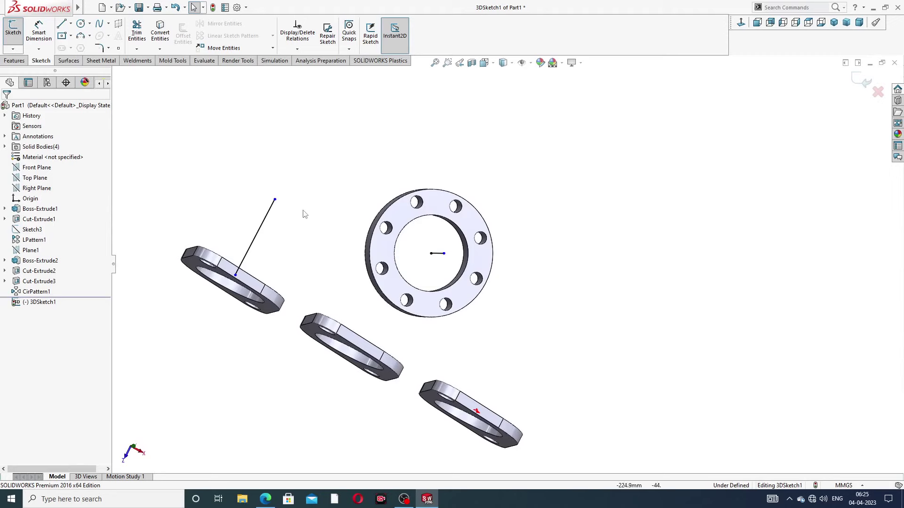
pyautogui.moveTo(303, 210)
pyautogui.mouseDown(button='middle')
pyautogui.moveTo(277, 244)
pyautogui.moveTo(259, 222)
pyautogui.mouseUp(button='middle')
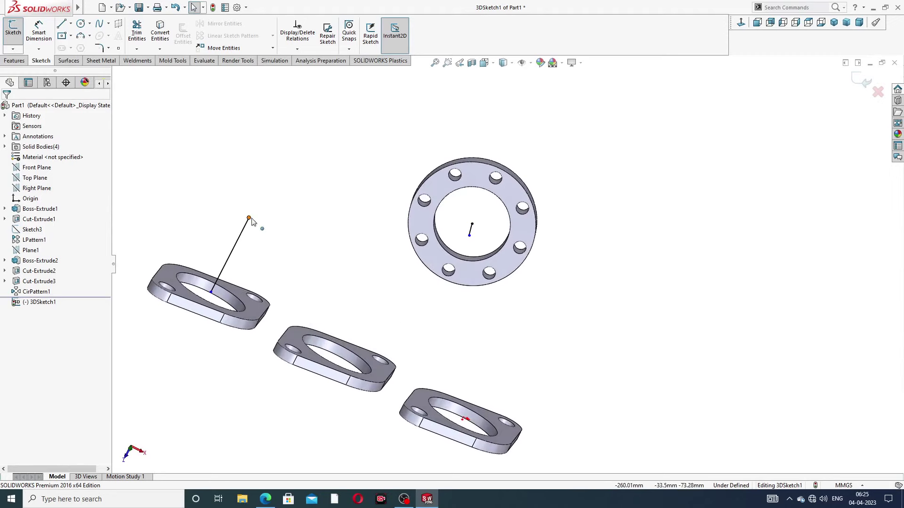
pyautogui.click(249, 218)
pyautogui.moveTo(249, 218); pyautogui.dragTo(243, 232)
pyautogui.click(225, 143)
# Connect the upright line's top to the round flange's short line.
pyautogui.click(63, 26)
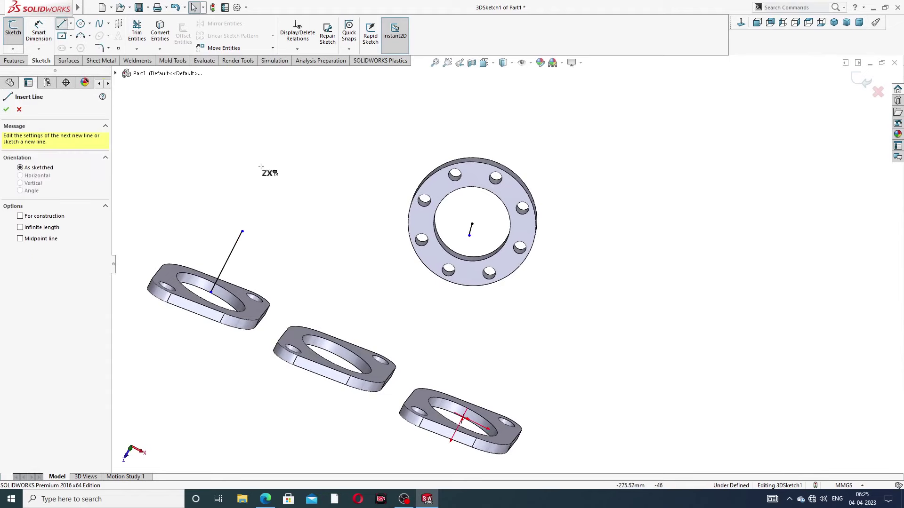
pyautogui.moveTo(298, 210); pyautogui.dragTo(325, 266, button='middle')
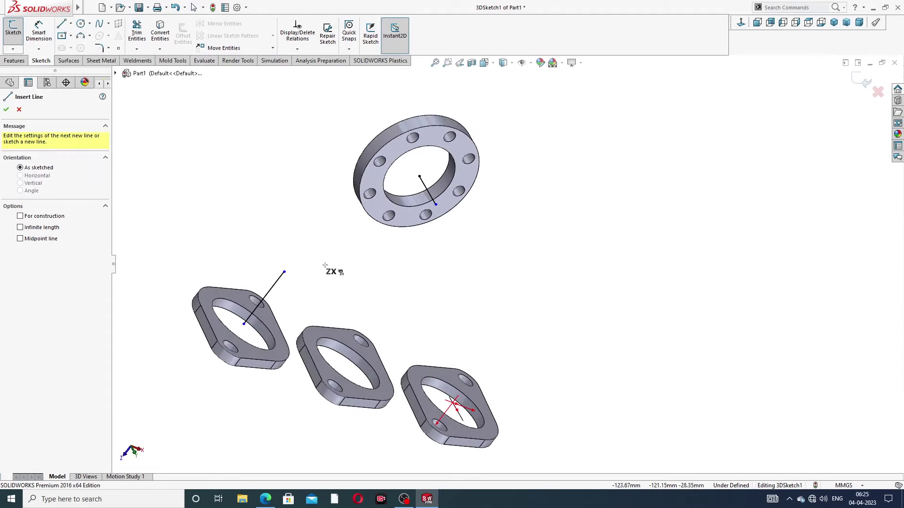
pyautogui.click(284, 272)
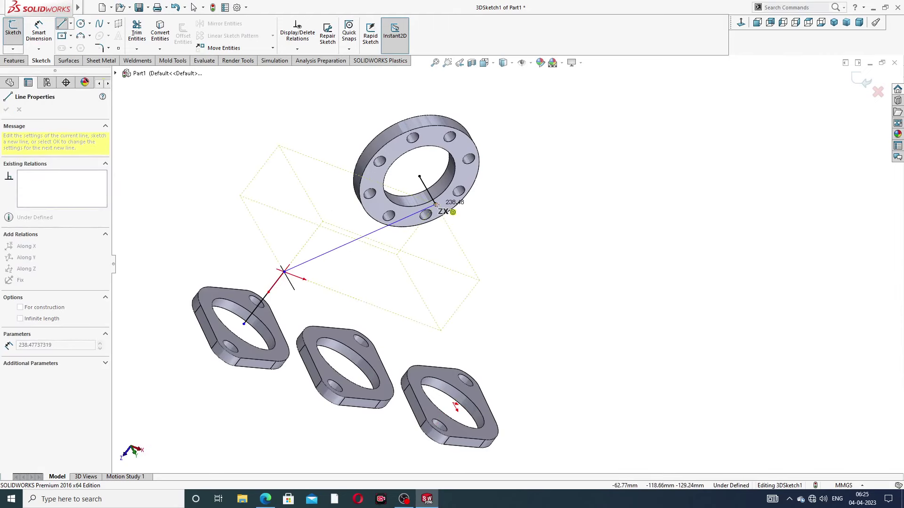
pyautogui.click(436, 205)
pyautogui.rightClick(507, 118)
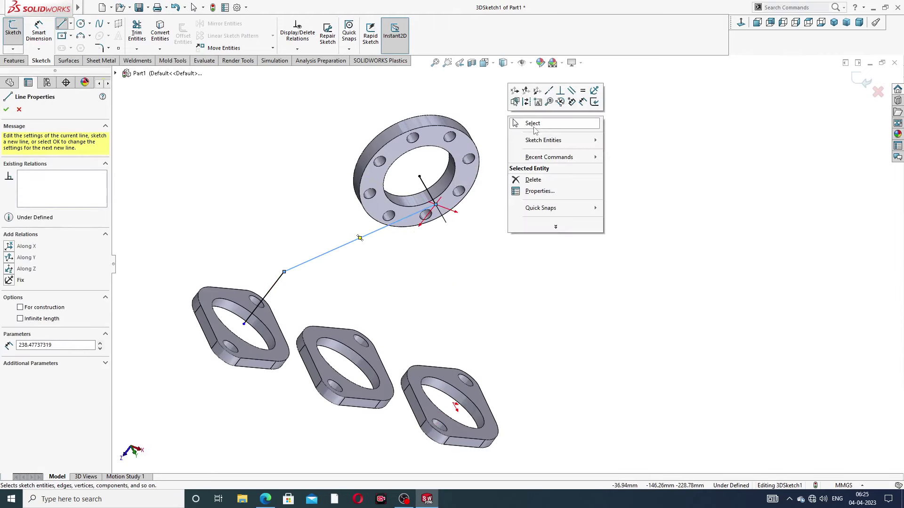
pyautogui.click(532, 125)
pyautogui.moveTo(507, 218)
pyautogui.mouseDown(button='middle')
pyautogui.moveTo(408, 140)
pyautogui.moveTo(403, 152)
pyautogui.mouseUp(button='middle')
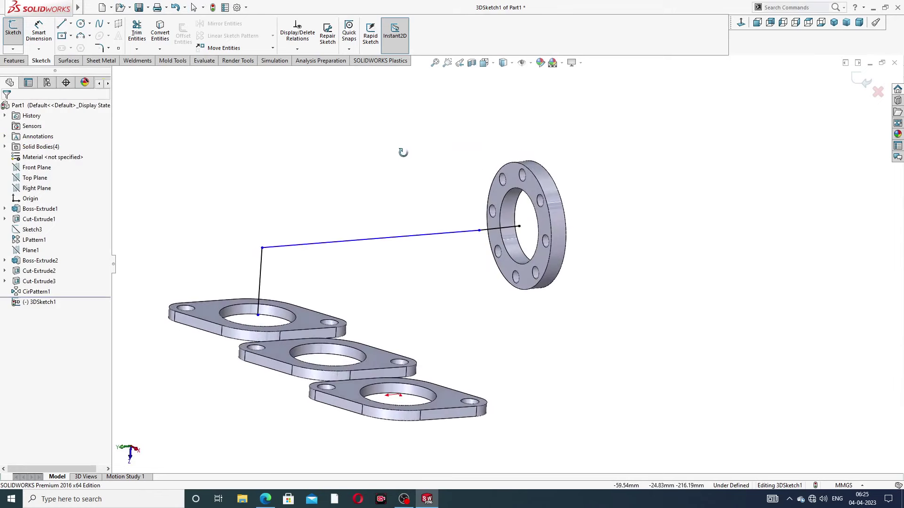
pyautogui.scroll(-2, 455, 240)
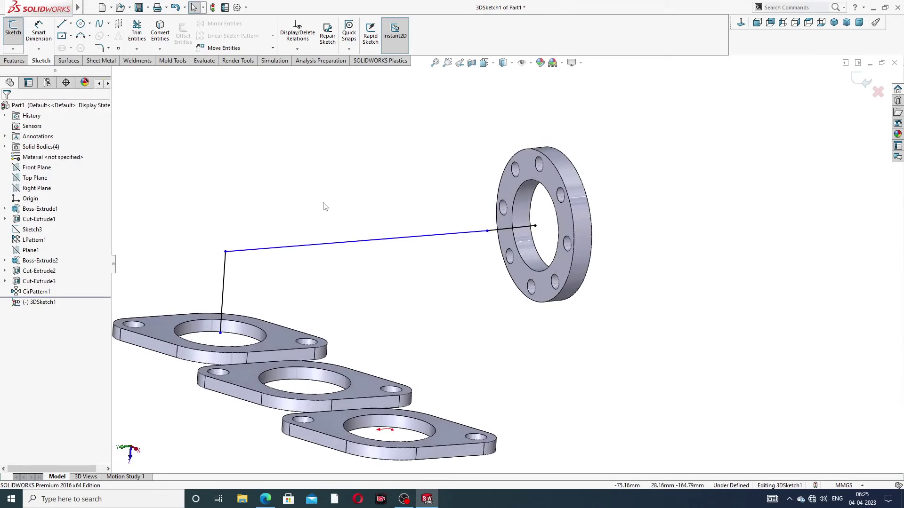
# Dimension the upright line to 106 mm and the short flange line to 56 mm.
pyautogui.click(39, 31)
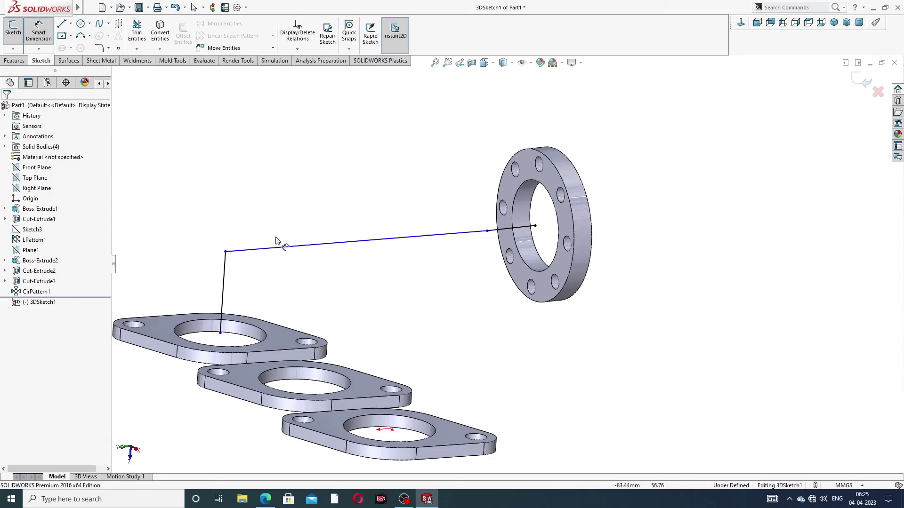
pyautogui.click(225, 282)
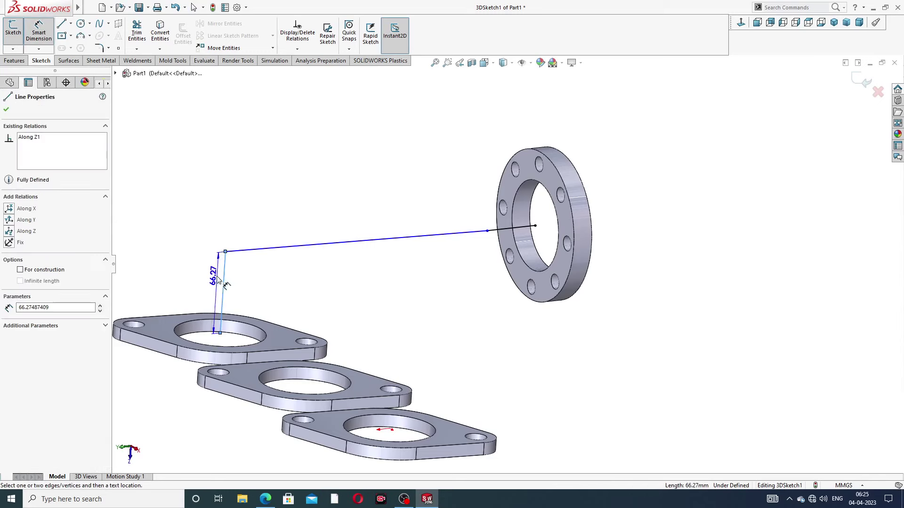
pyautogui.click(190, 283)
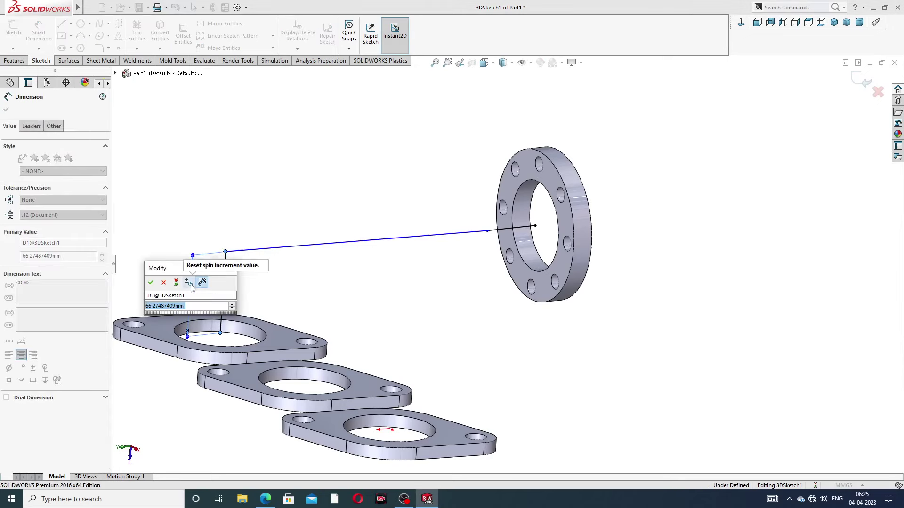
pyautogui.write('10')
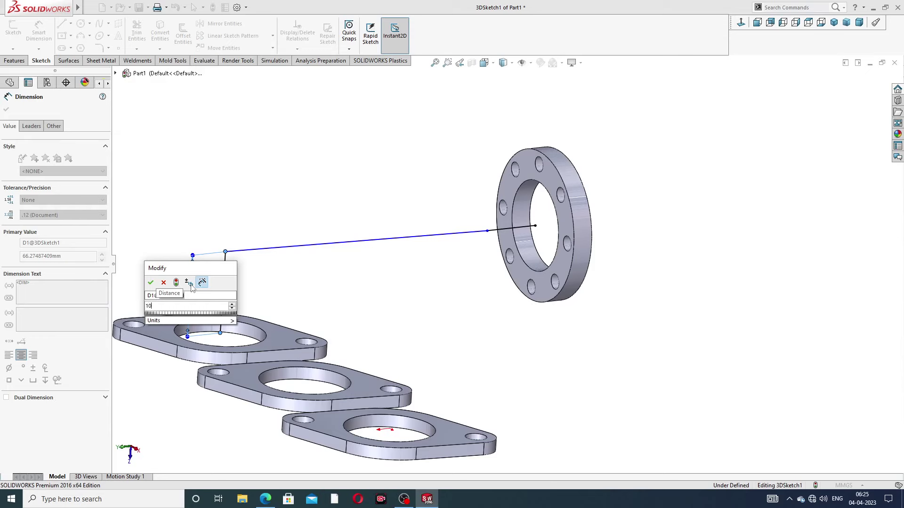
pyautogui.write('6')
pyautogui.press('Return')
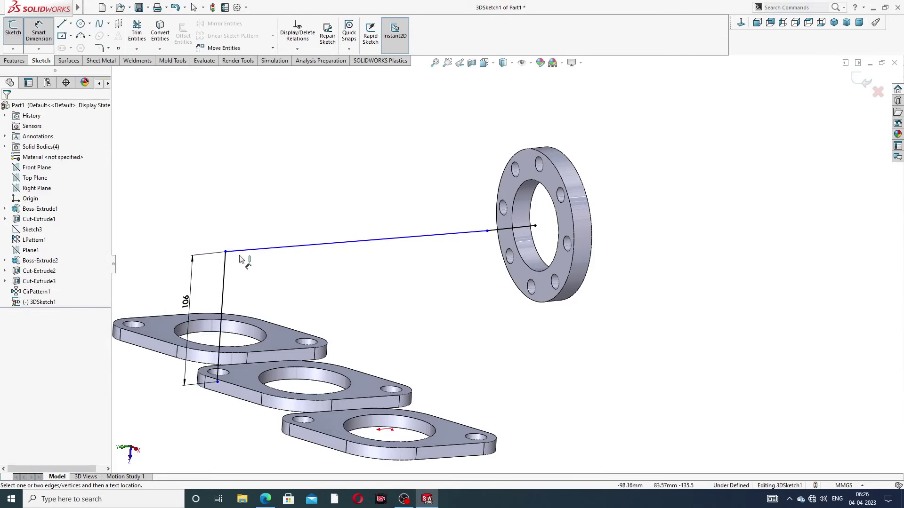
pyautogui.moveTo(499, 239); pyautogui.dragTo(466, 283, button='middle')
pyautogui.click(490, 247)
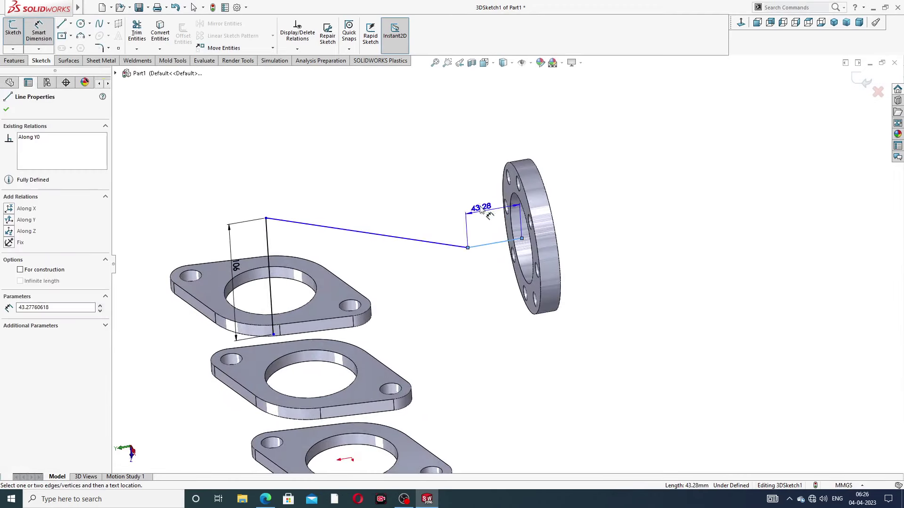
pyautogui.click(482, 145)
pyautogui.write('56')
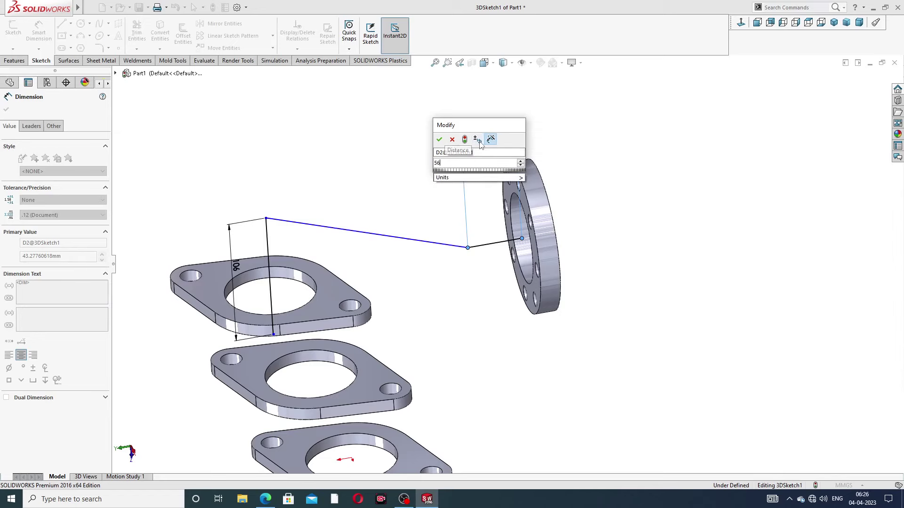
pyautogui.press('Return')
# Drag the path's lower endpoint onto the plate's hole centre so the sketch is fully defined.
pyautogui.scroll(3, 402, 164)
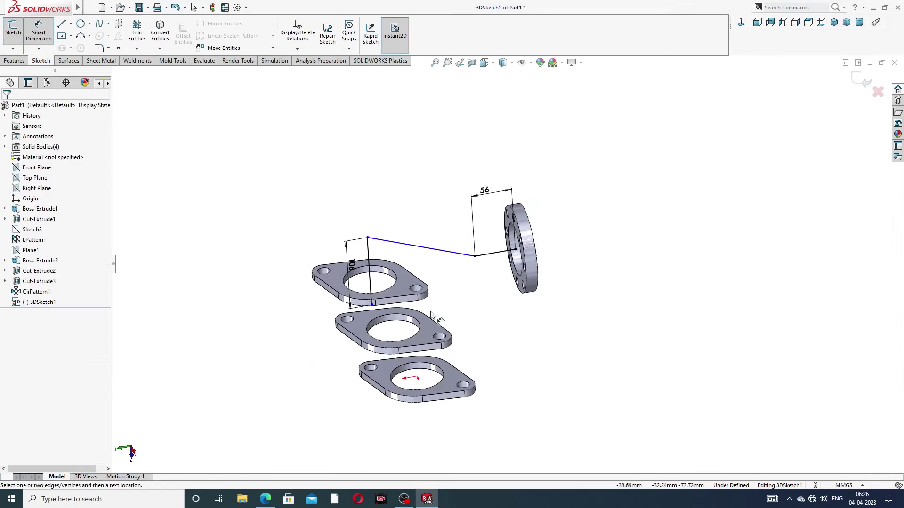
pyautogui.moveTo(431, 314); pyautogui.dragTo(445, 312, button='middle')
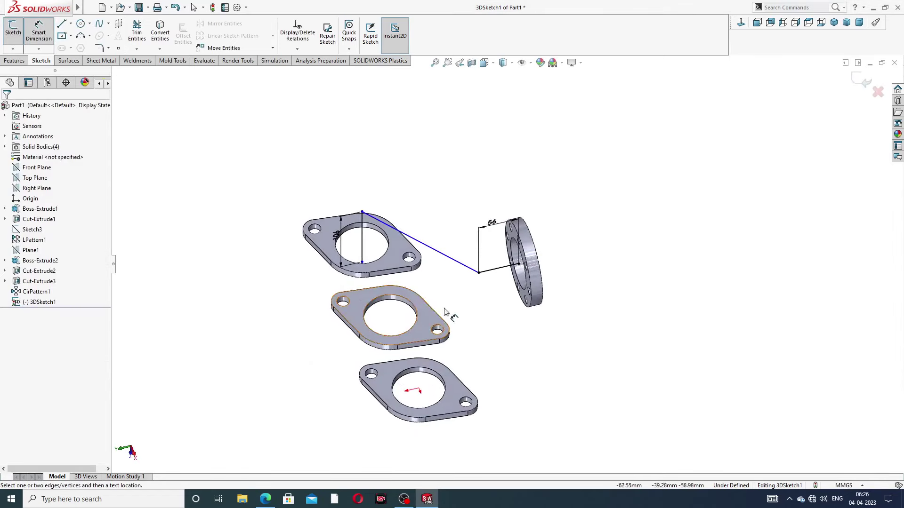
pyautogui.rightClick(446, 312)
pyautogui.click(469, 204)
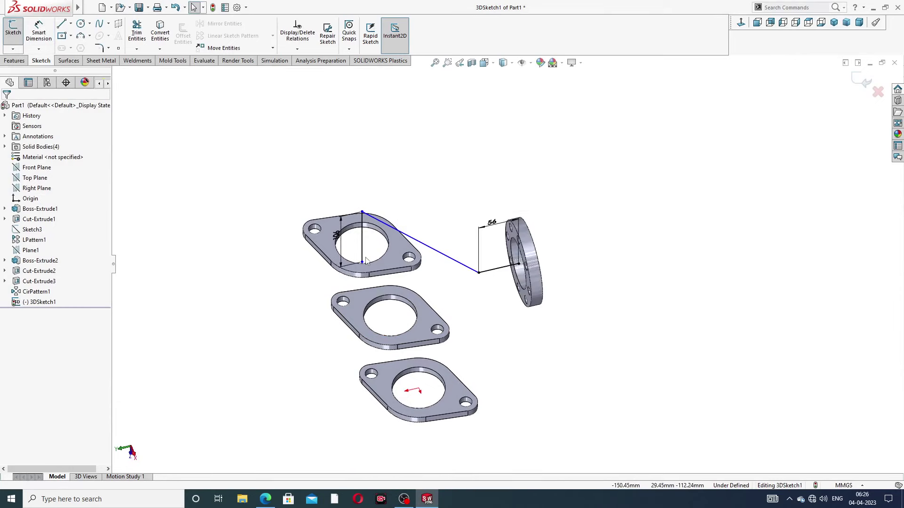
pyautogui.moveTo(367, 261); pyautogui.dragTo(377, 273, button='middle')
pyautogui.scroll(-3, 377, 273)
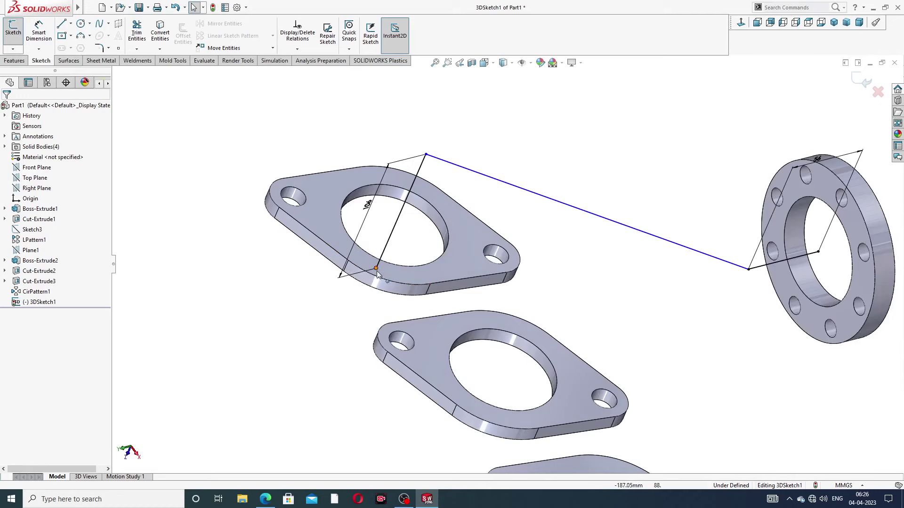
pyautogui.moveTo(376, 270); pyautogui.dragTo(395, 226)
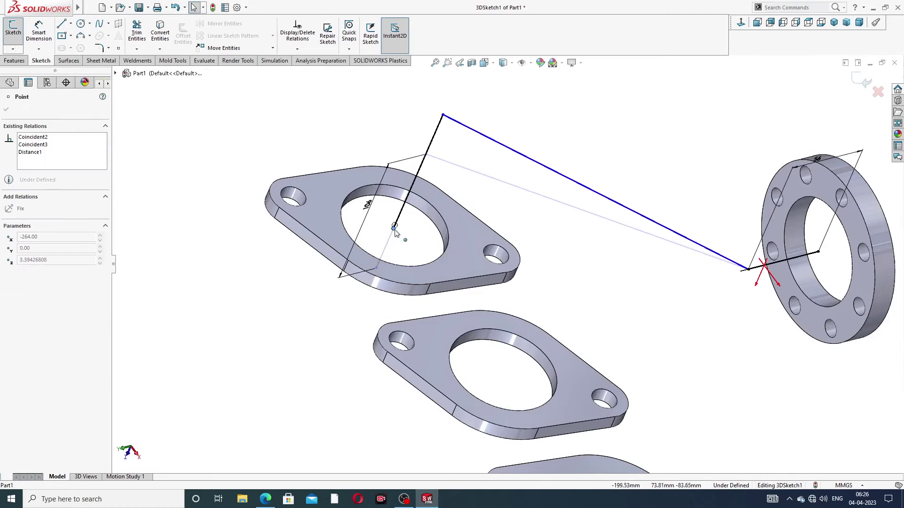
pyautogui.click(555, 242)
pyautogui.scroll(3, 567, 237)
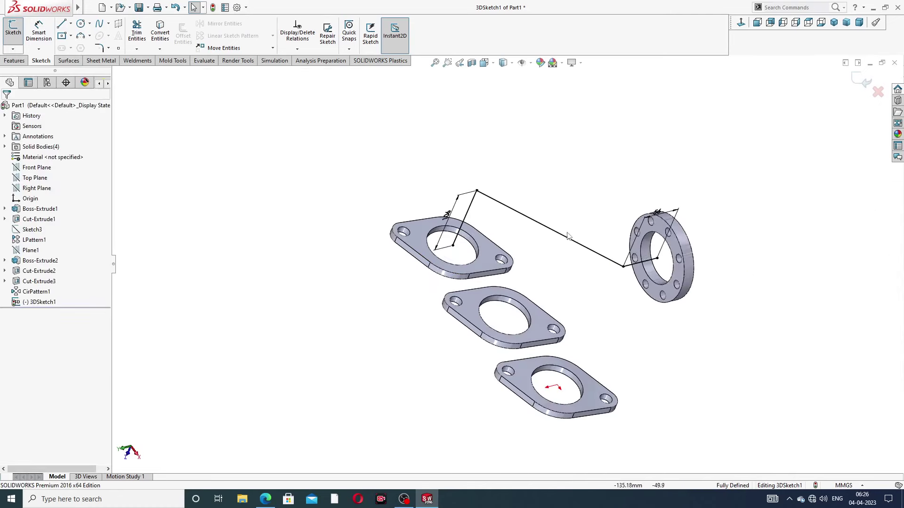
pyautogui.moveTo(574, 268)
pyautogui.mouseDown(button='middle')
pyautogui.moveTo(557, 208)
pyautogui.moveTo(571, 216)
pyautogui.mouseUp(button='middle')
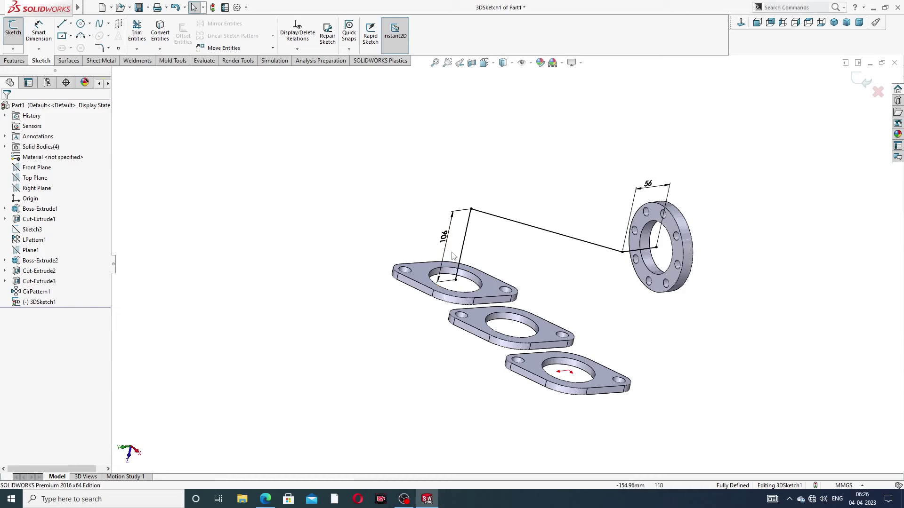
# Fillet the path's flange corner at 68 mm and its upper bend at R98.
pyautogui.click(100, 48)
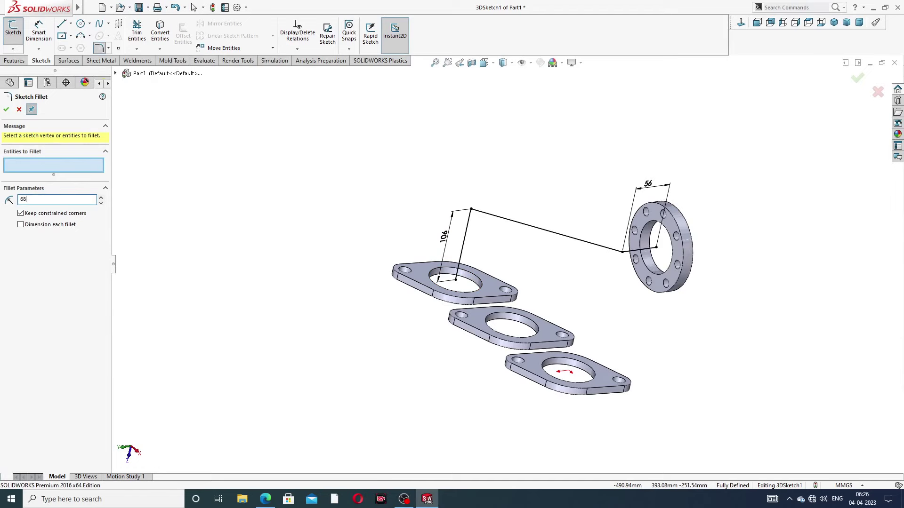
pyautogui.click(623, 253)
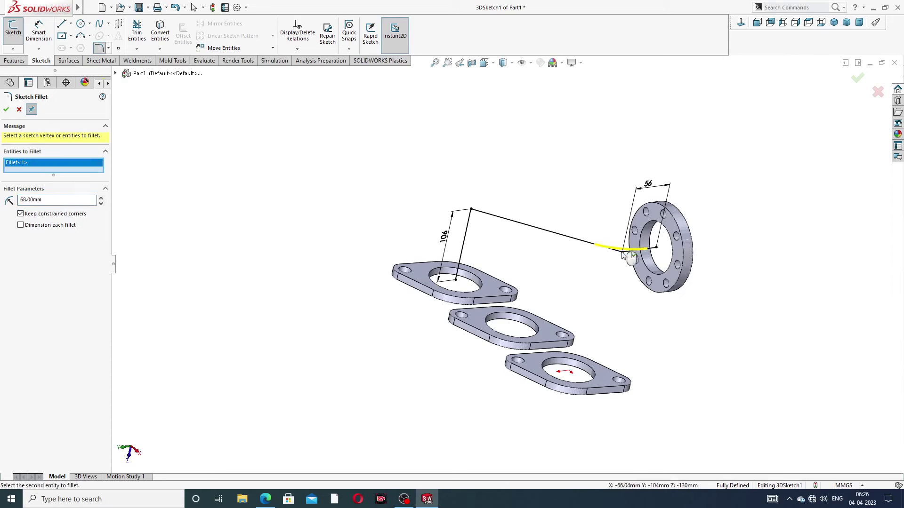
pyautogui.click(6, 110)
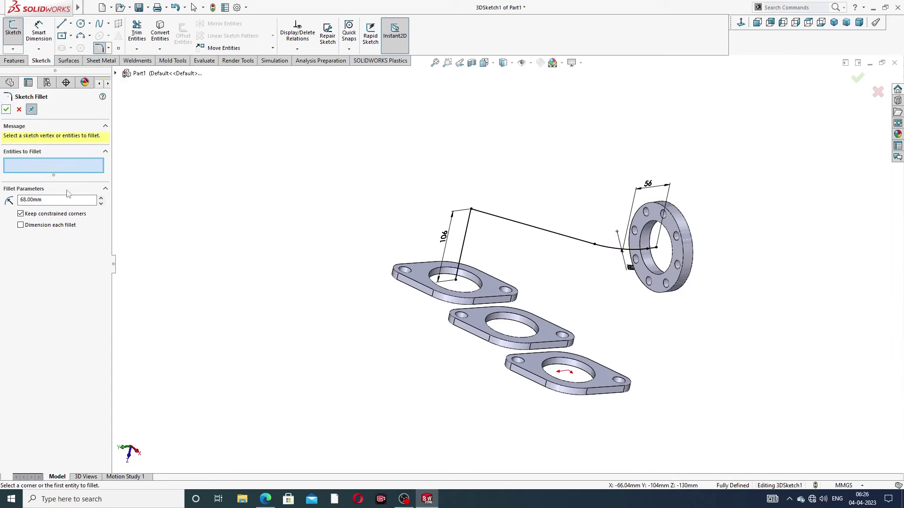
pyautogui.moveTo(56, 198); pyautogui.dragTo(16, 201)
pyautogui.click(471, 210)
pyautogui.write('98')
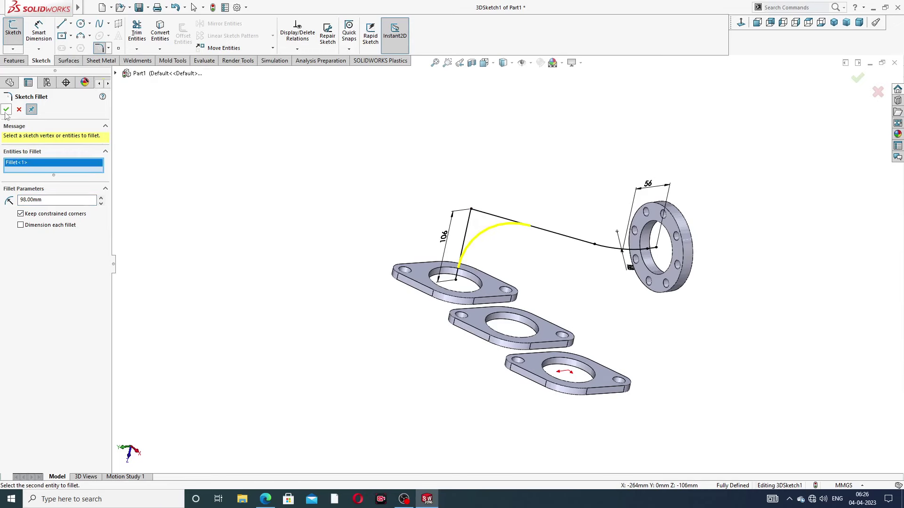
pyautogui.click(6, 113)
pyautogui.click(5, 112)
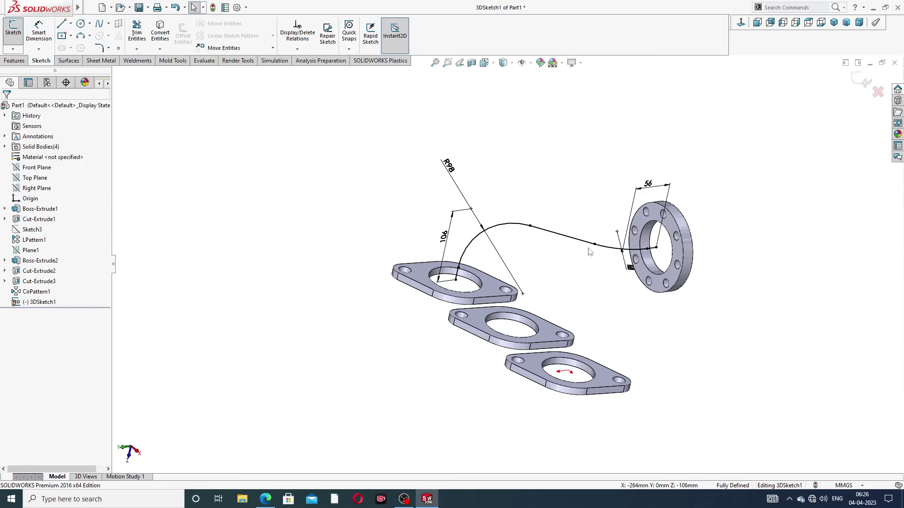
# Exit the 3D sketch so it is saved as 3DSketch1.
pyautogui.moveTo(598, 256)
pyautogui.mouseDown(button='middle')
pyautogui.moveTo(541, 187)
pyautogui.moveTo(641, 166)
pyautogui.moveTo(650, 245)
pyautogui.mouseUp(button='middle')
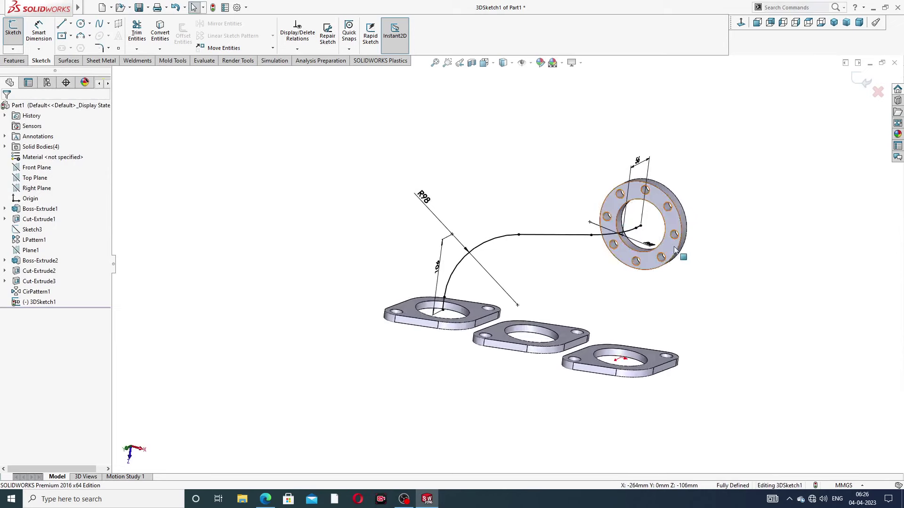
pyautogui.scroll(-2, 650, 245)
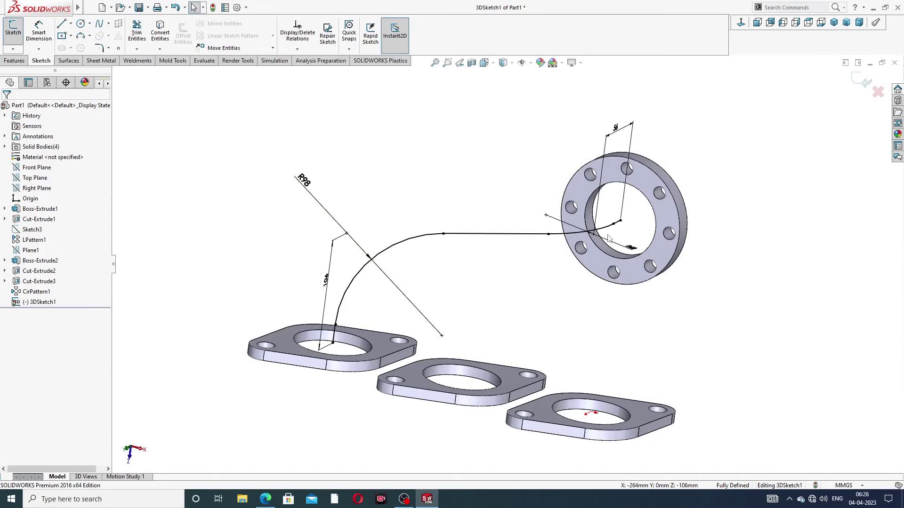
pyautogui.moveTo(612, 212); pyautogui.dragTo(780, 137, button='middle')
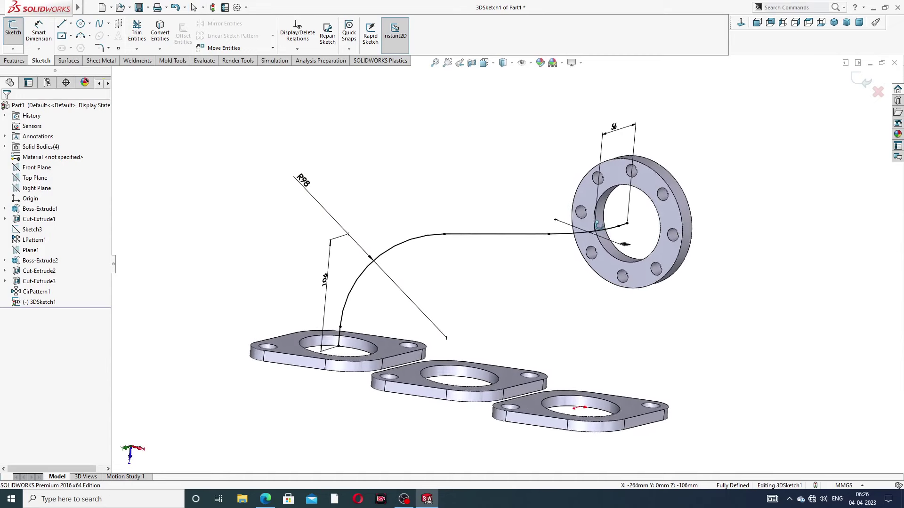
pyautogui.click(856, 82)
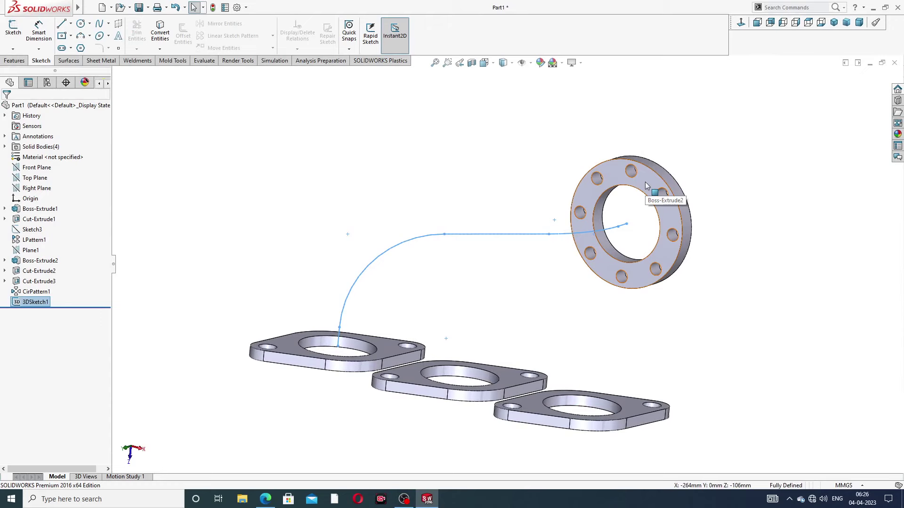
# On the round flange's face, convert the bore edge into a 72 mm circle as Sketch7.
pyautogui.click(646, 186)
pyautogui.click(685, 159)
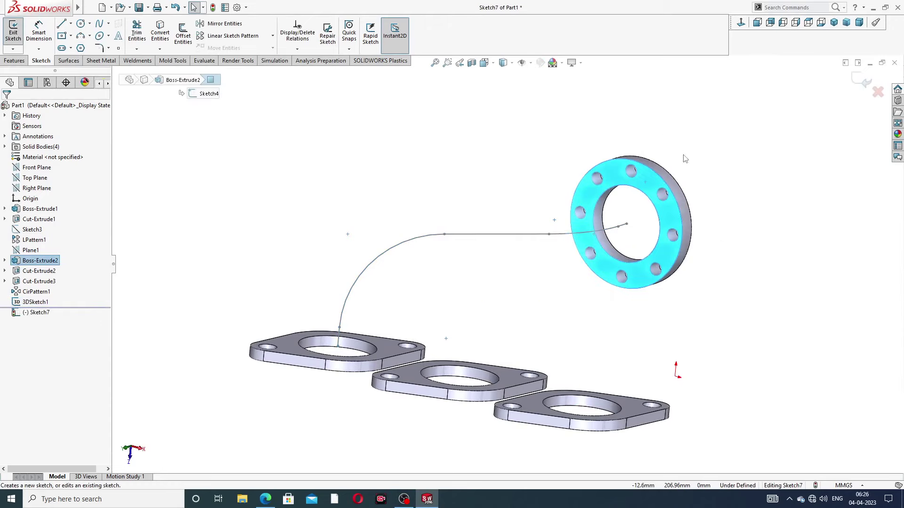
pyautogui.scroll(-3, 641, 207)
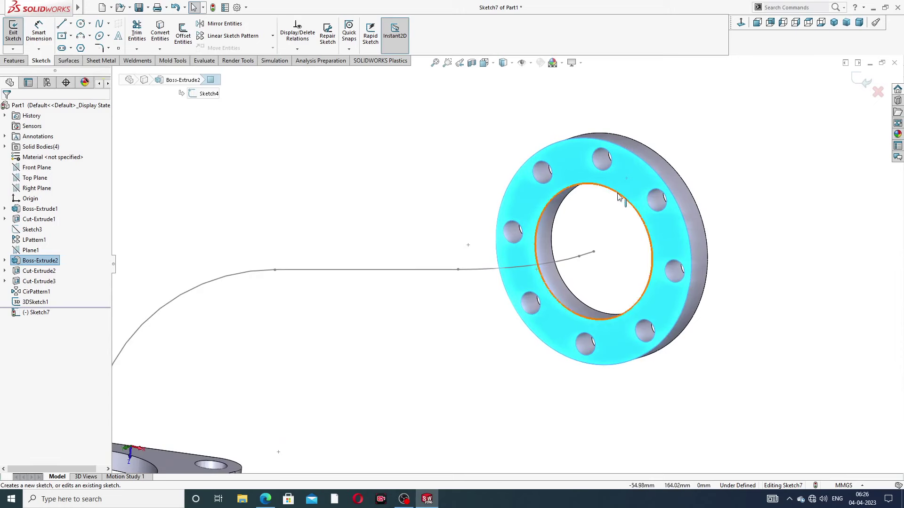
pyautogui.click(619, 196)
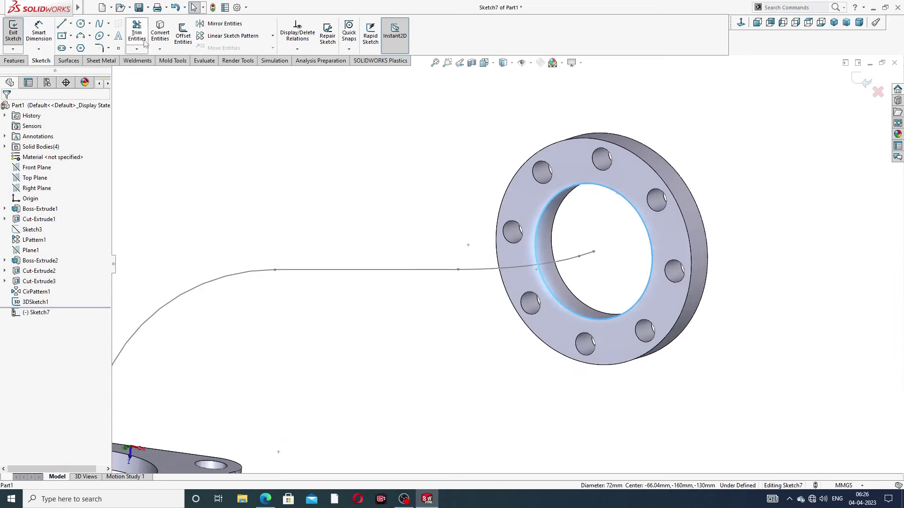
pyautogui.click(161, 33)
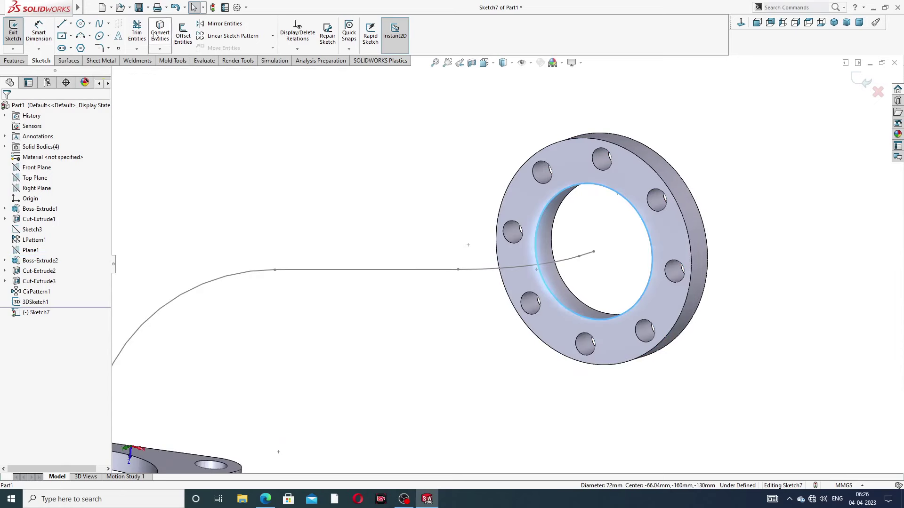
pyautogui.click(861, 82)
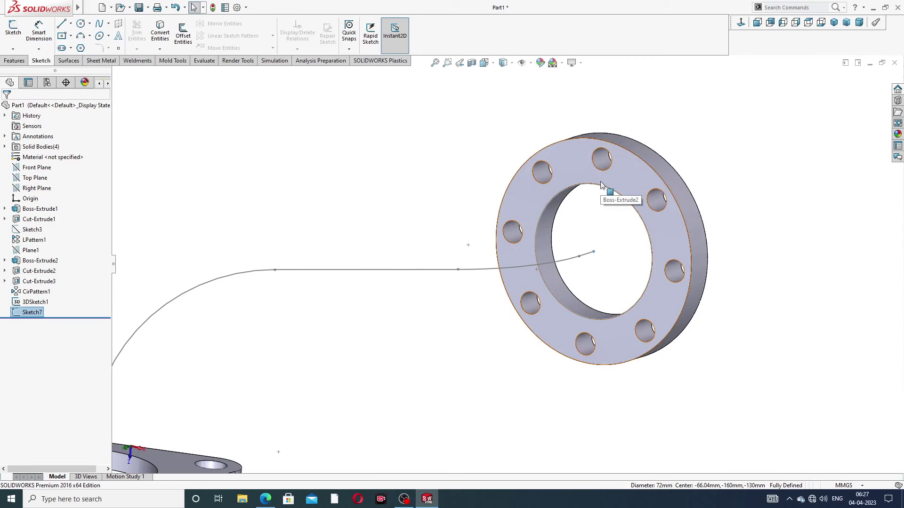
pyautogui.scroll(2, 441, 274)
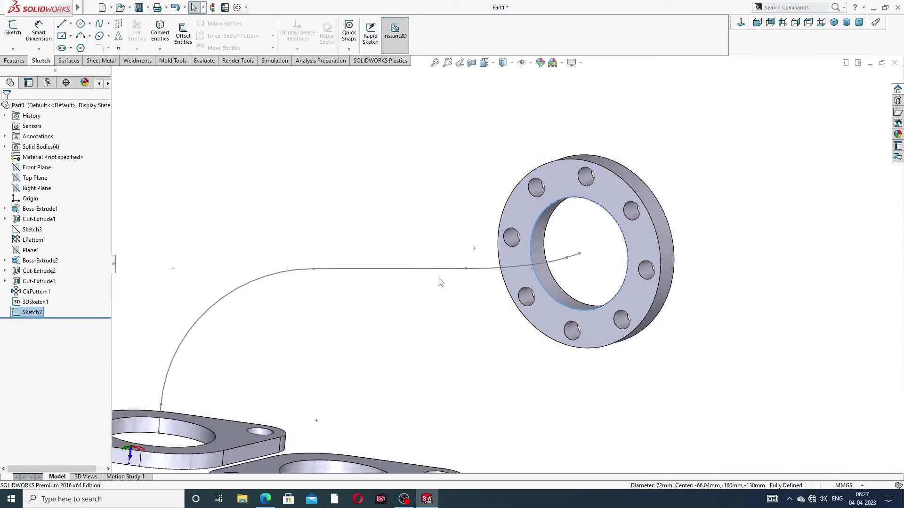
pyautogui.scroll(2, 440, 275)
pyautogui.moveTo(452, 277); pyautogui.dragTo(446, 304, button='middle')
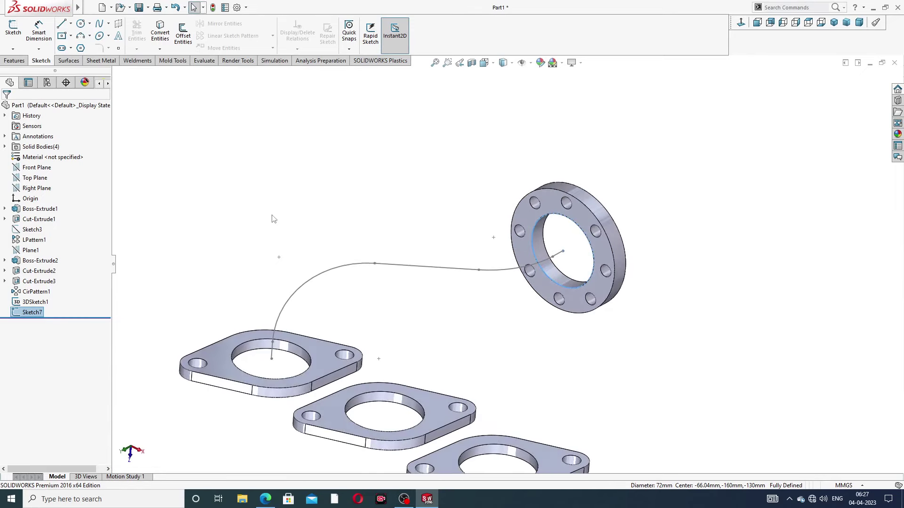
# Sweep the 72 mm circle along the third pipe path to create Sweep1.
pyautogui.click(14, 61)
pyautogui.click(91, 24)
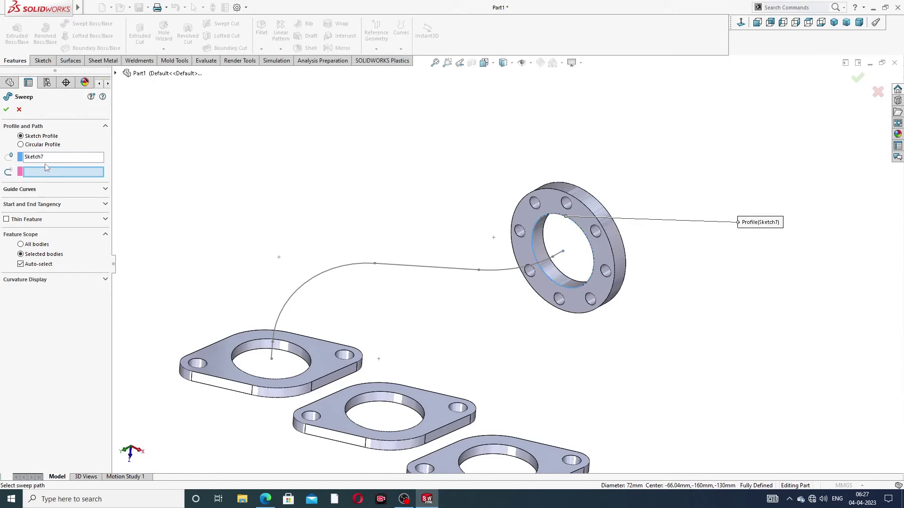
pyautogui.click(408, 270)
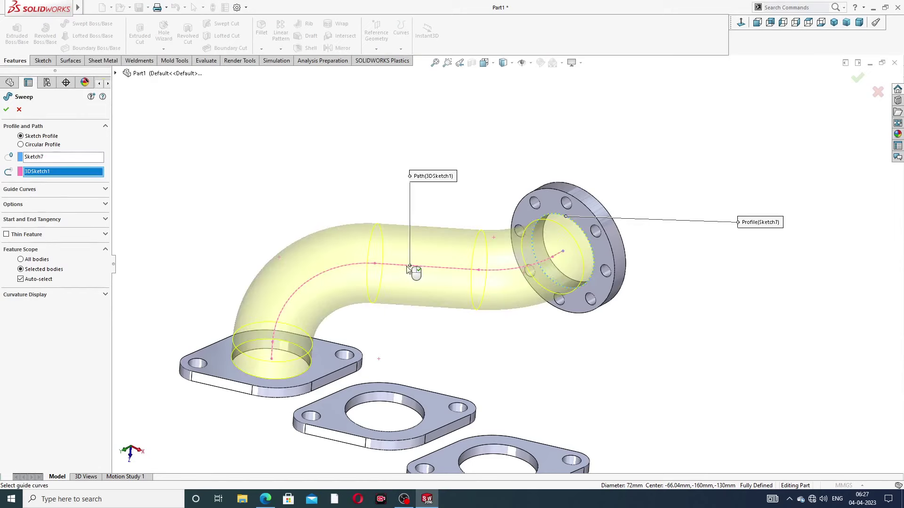
pyautogui.scroll(3, 407, 270)
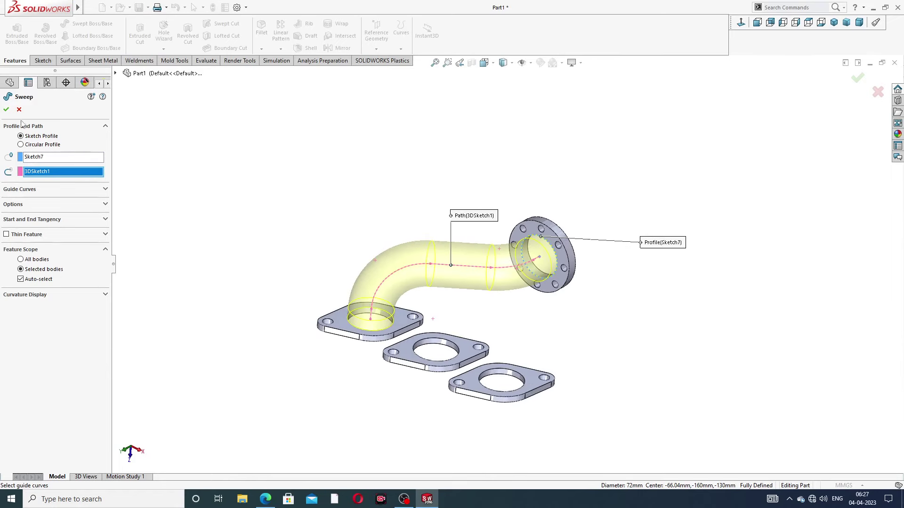
pyautogui.click(7, 110)
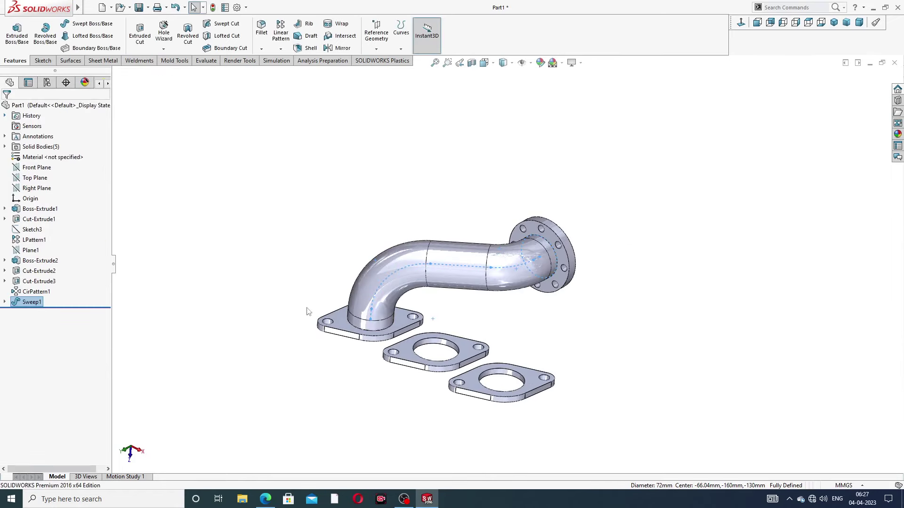
# Clear the selection and orbit around the new pipe to inspect it.
pyautogui.scroll(-2, 390, 374)
pyautogui.scroll(-2, 390, 374)
pyautogui.click(595, 289)
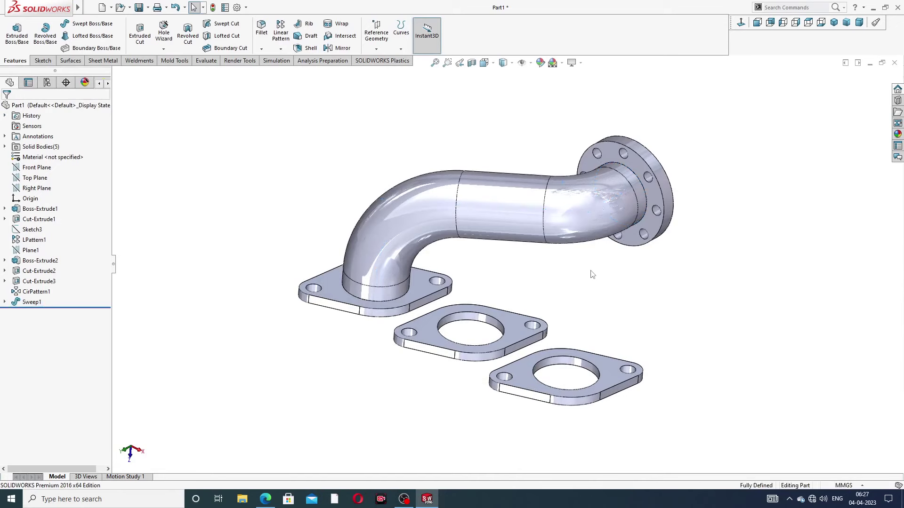
pyautogui.moveTo(592, 274); pyautogui.dragTo(588, 293, button='middle')
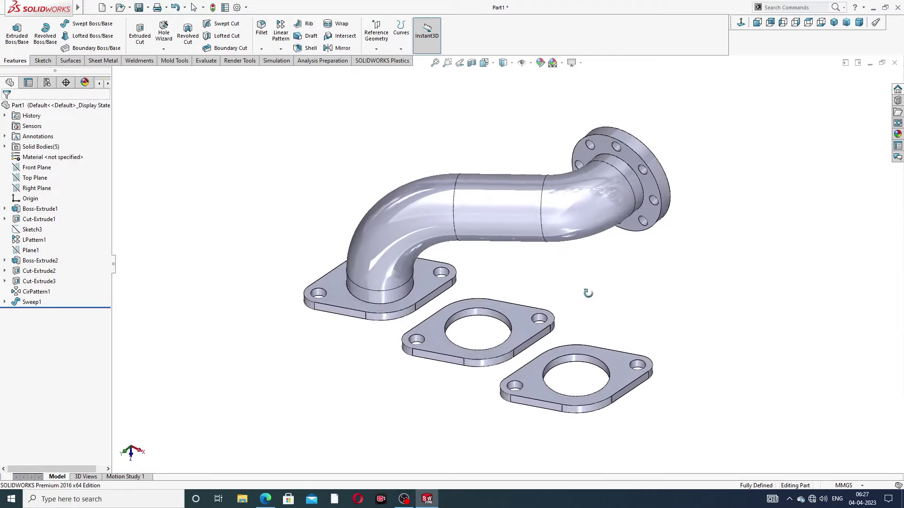
pyautogui.moveTo(588, 293); pyautogui.dragTo(504, 297, button='middle')
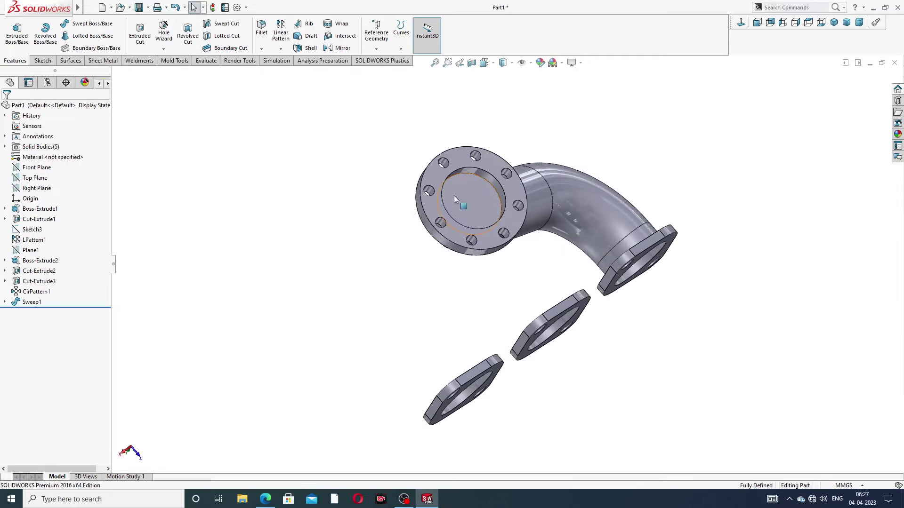
pyautogui.moveTo(542, 252)
pyautogui.mouseDown(button='middle')
pyautogui.moveTo(598, 225)
pyautogui.moveTo(579, 281)
pyautogui.mouseUp(button='middle')
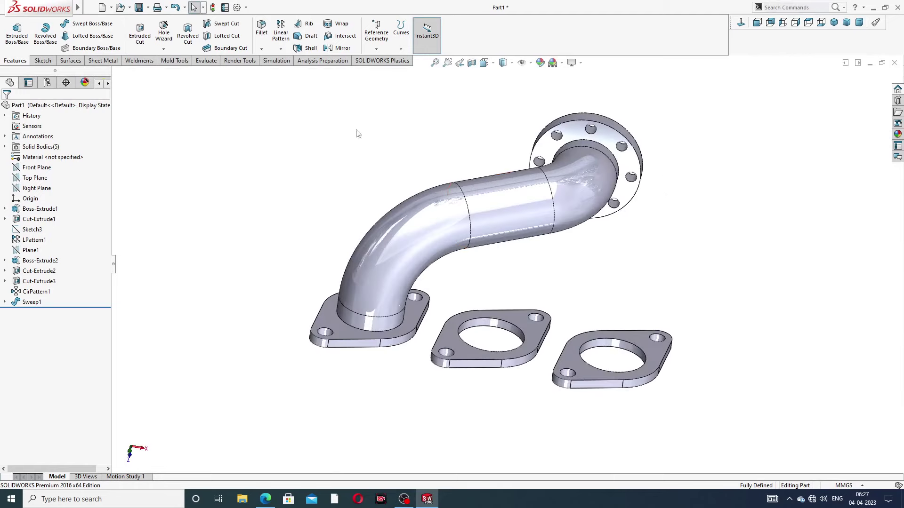
pyautogui.click(42, 61)
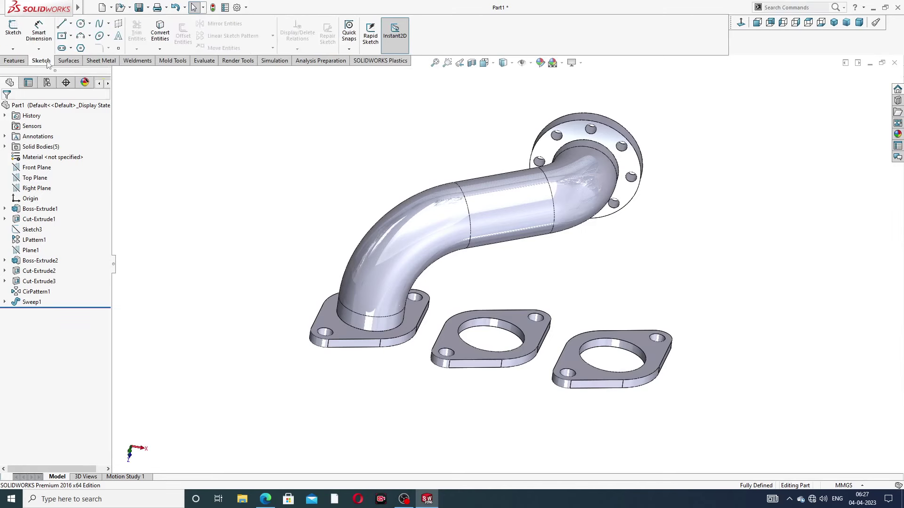
# Start a second 3D sketch, 3DSketch2.
pyautogui.click(19, 50)
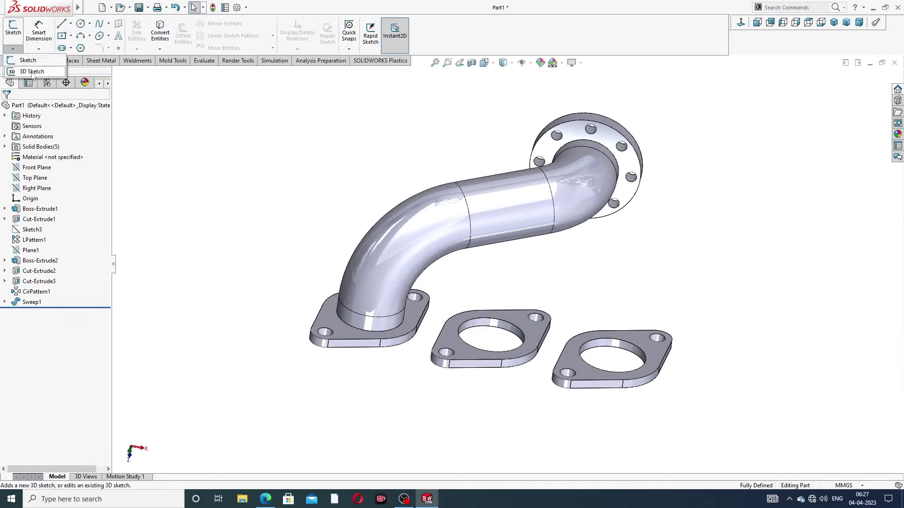
pyautogui.click(24, 71)
pyautogui.moveTo(550, 177)
pyautogui.mouseDown(button='middle')
pyautogui.moveTo(543, 133)
pyautogui.moveTo(551, 155)
pyautogui.moveTo(642, 205)
pyautogui.mouseUp(button='middle')
pyautogui.scroll(-2, 641, 202)
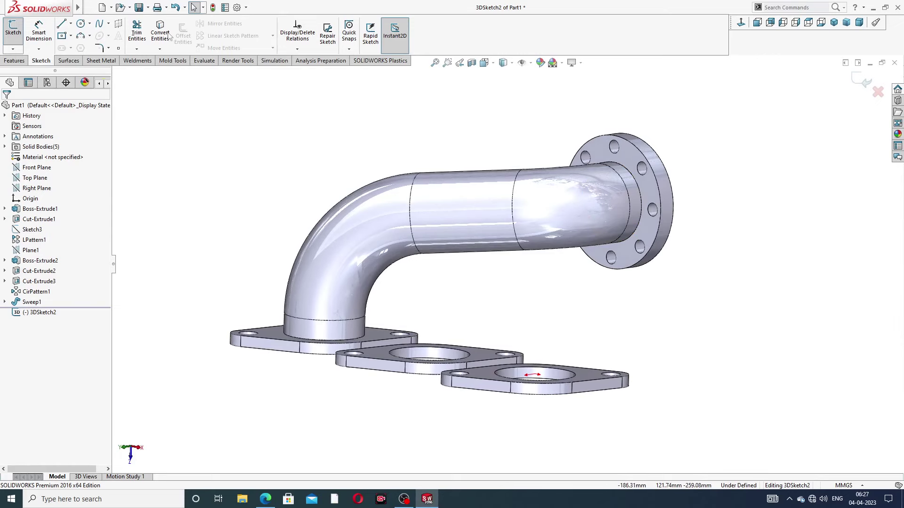
# Draw a short line from the round flange's centre into the pipe on the YZ plane.
pyautogui.click(65, 28)
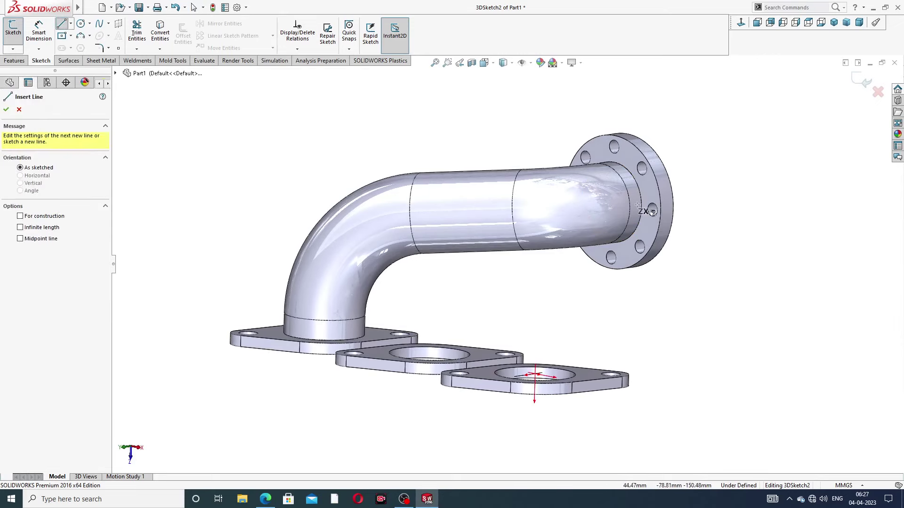
pyautogui.scroll(-2, 628, 181)
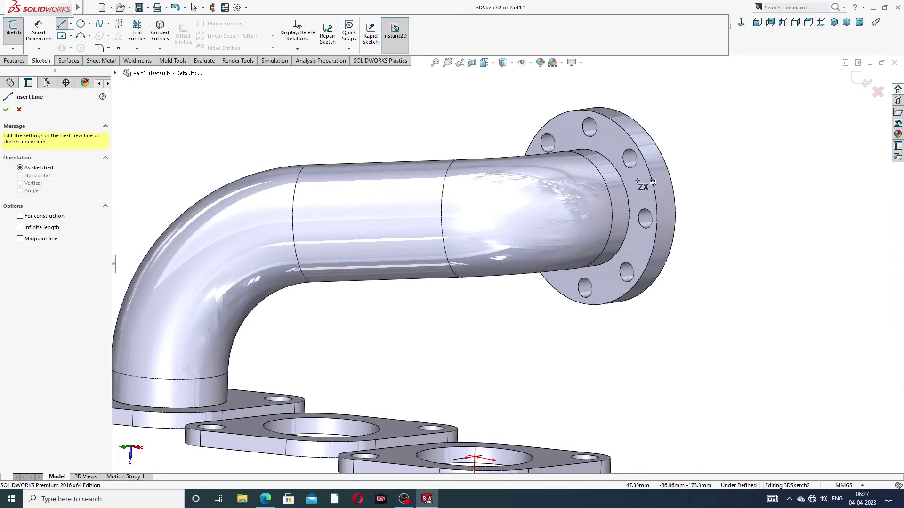
pyautogui.click(587, 208)
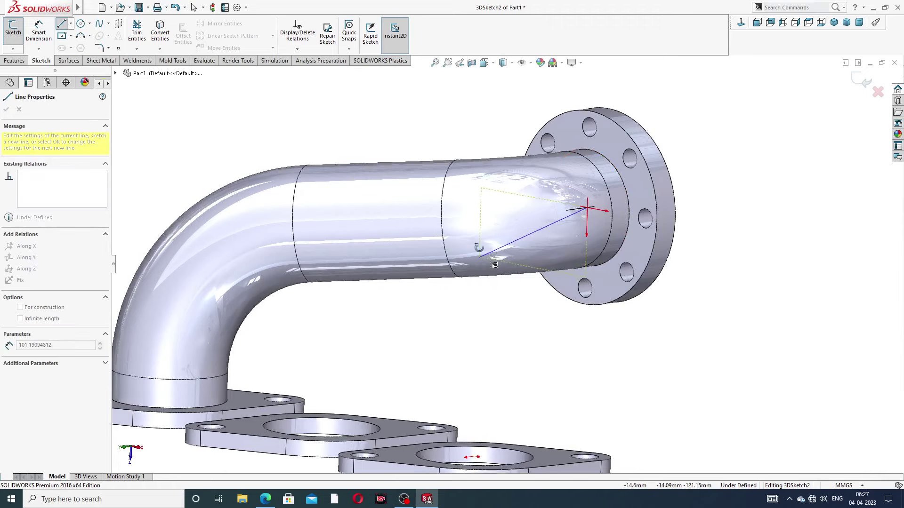
pyautogui.moveTo(476, 252)
pyautogui.mouseDown(button='middle')
pyautogui.moveTo(488, 157)
pyautogui.moveTo(484, 219)
pyautogui.mouseUp(button='middle')
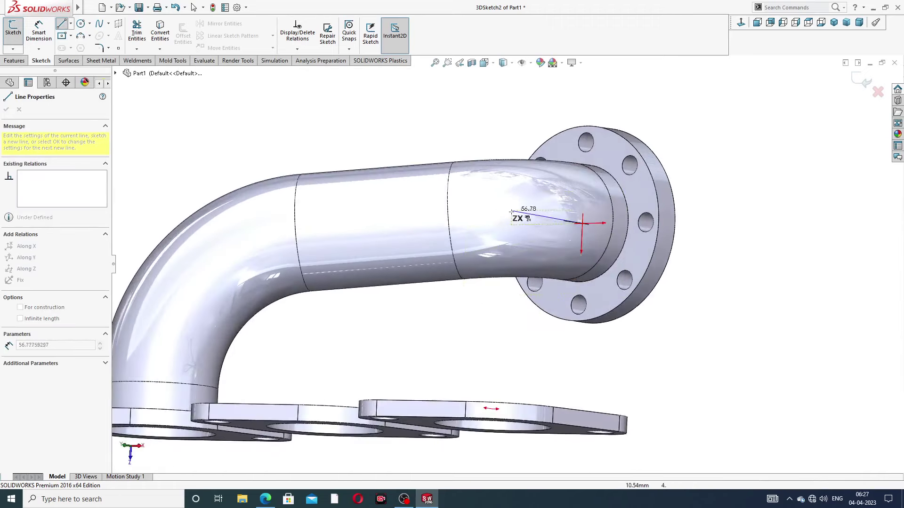
pyautogui.moveTo(509, 218)
pyautogui.mouseDown(button='middle')
pyautogui.moveTo(468, 208)
pyautogui.moveTo(485, 212)
pyautogui.mouseUp(button='middle')
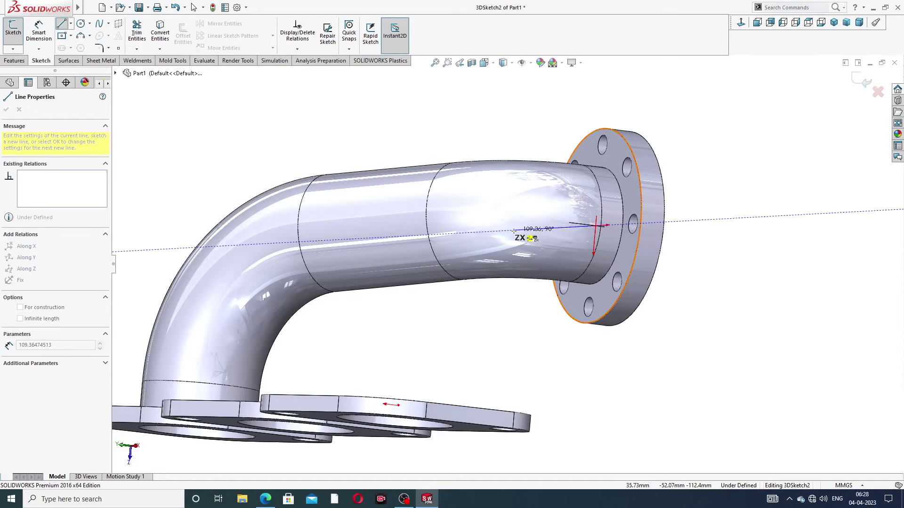
pyautogui.moveTo(514, 231); pyautogui.dragTo(502, 248, button='middle')
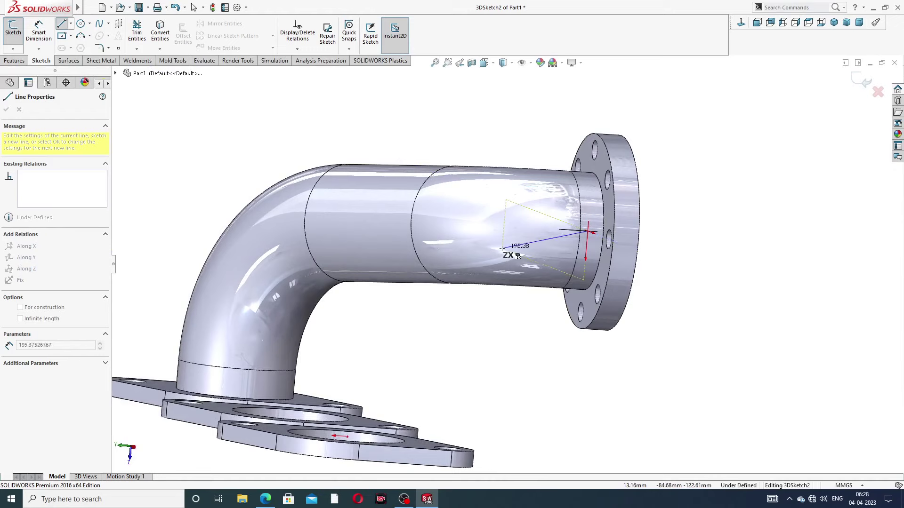
pyautogui.press('Tab')
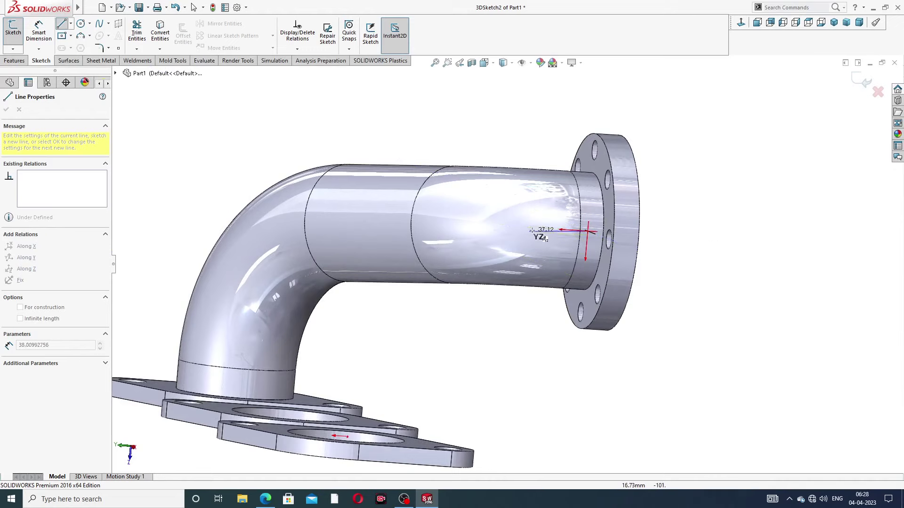
pyautogui.click(523, 227)
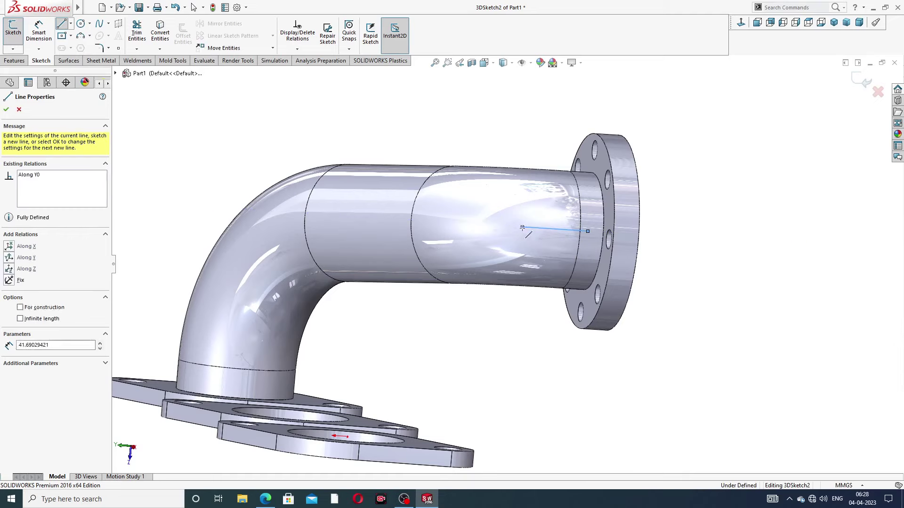
pyautogui.rightClick(525, 129)
pyautogui.click(541, 136)
pyautogui.moveTo(539, 189); pyautogui.dragTo(537, 259, button='middle')
pyautogui.scroll(3, 369, 242)
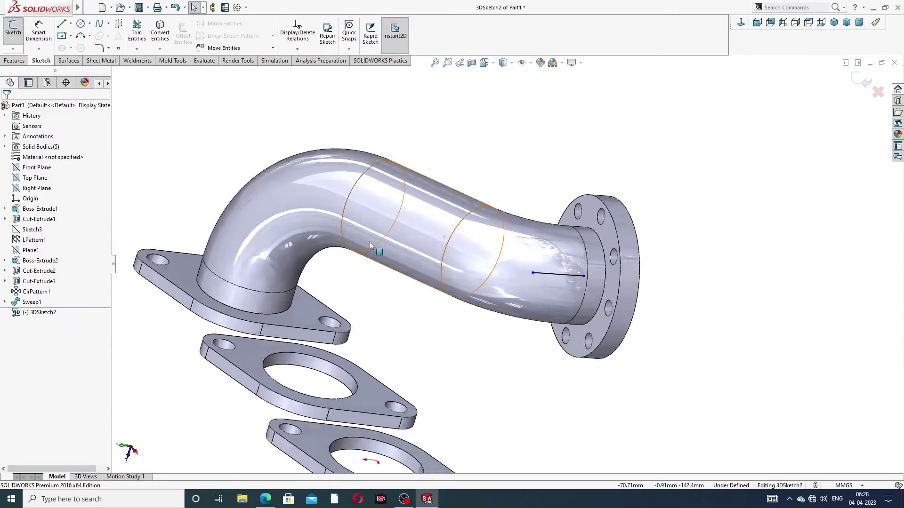
pyautogui.scroll(2, 369, 242)
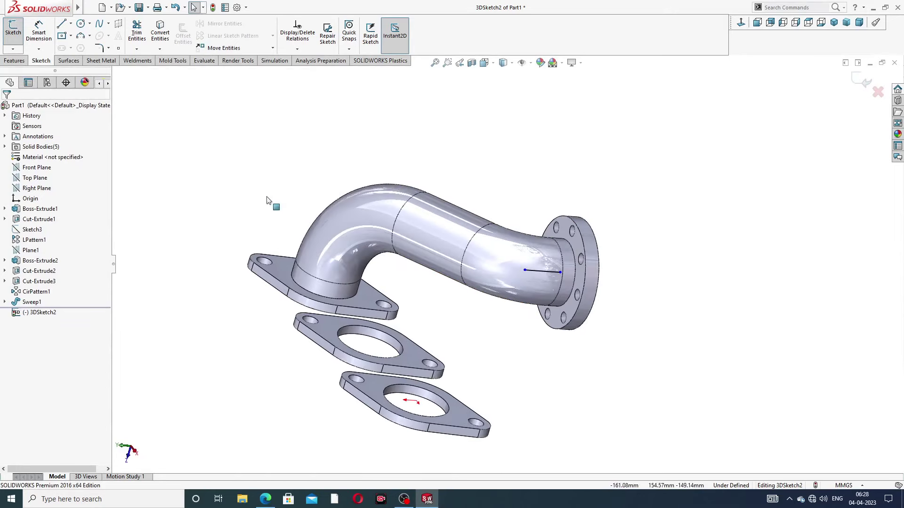
# Draw a vertical line up from the second flange's hole centre and lower its top end.
pyautogui.click(61, 24)
pyautogui.moveTo(293, 248)
pyautogui.mouseDown(button='middle')
pyautogui.moveTo(268, 277)
pyautogui.moveTo(350, 296)
pyautogui.moveTo(374, 317)
pyautogui.mouseUp(button='middle')
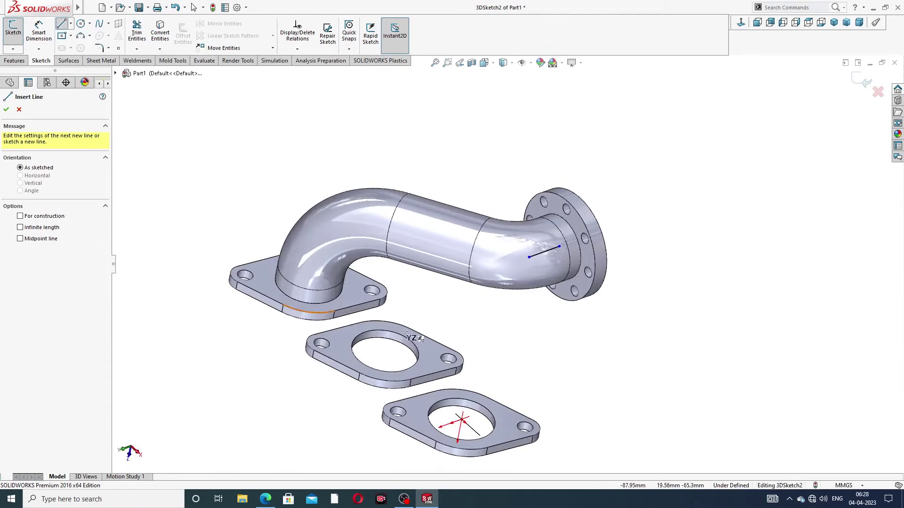
pyautogui.click(386, 351)
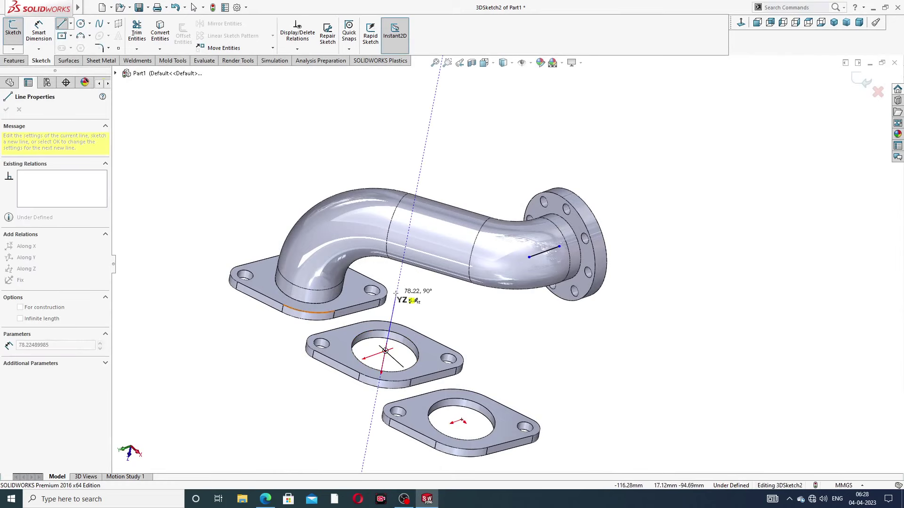
pyautogui.click(398, 281)
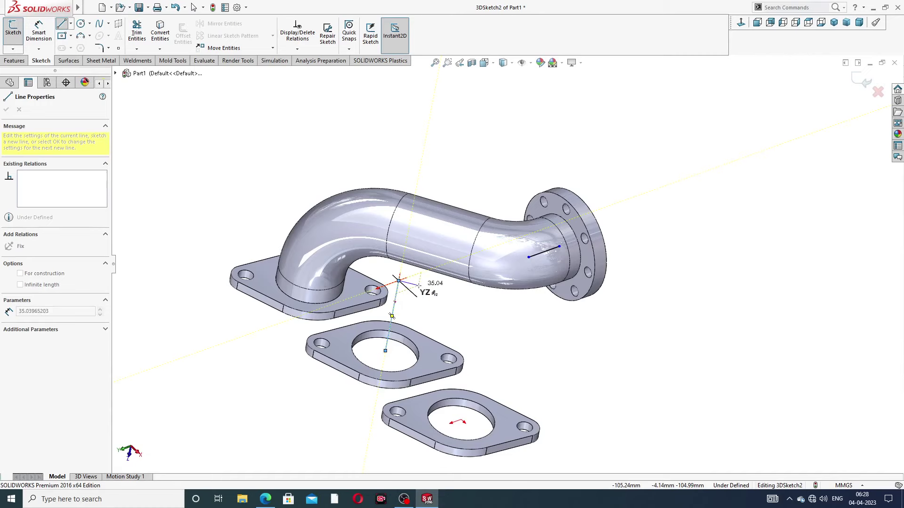
pyautogui.rightClick(421, 282)
pyautogui.click(436, 292)
pyautogui.moveTo(436, 293); pyautogui.dragTo(434, 279, button='middle')
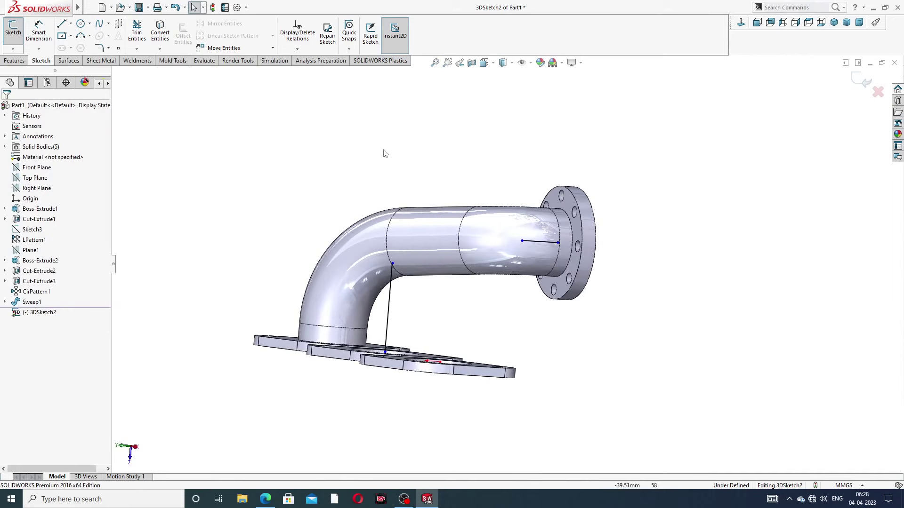
pyautogui.moveTo(393, 263); pyautogui.dragTo(390, 288)
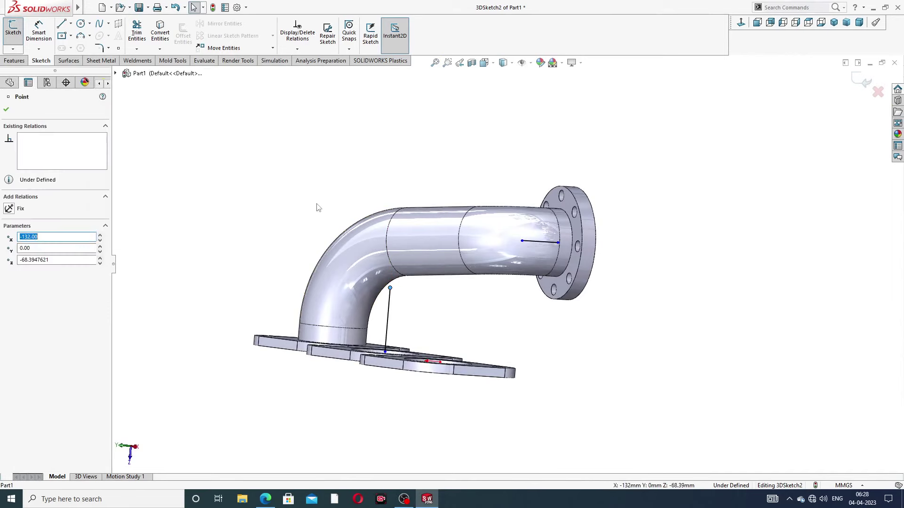
pyautogui.click(291, 174)
# Join the vertical line's top to the flange line's end, then dimension the vertical leg.
pyautogui.click(64, 25)
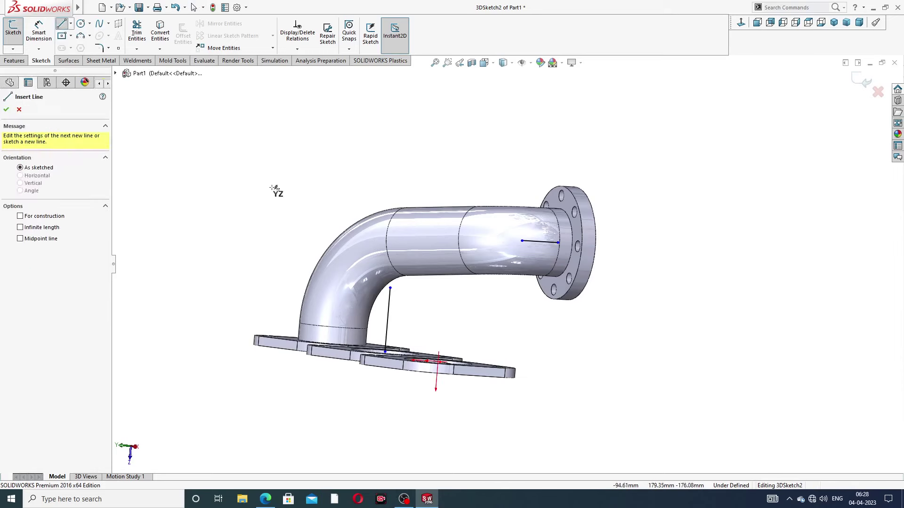
pyautogui.click(390, 288)
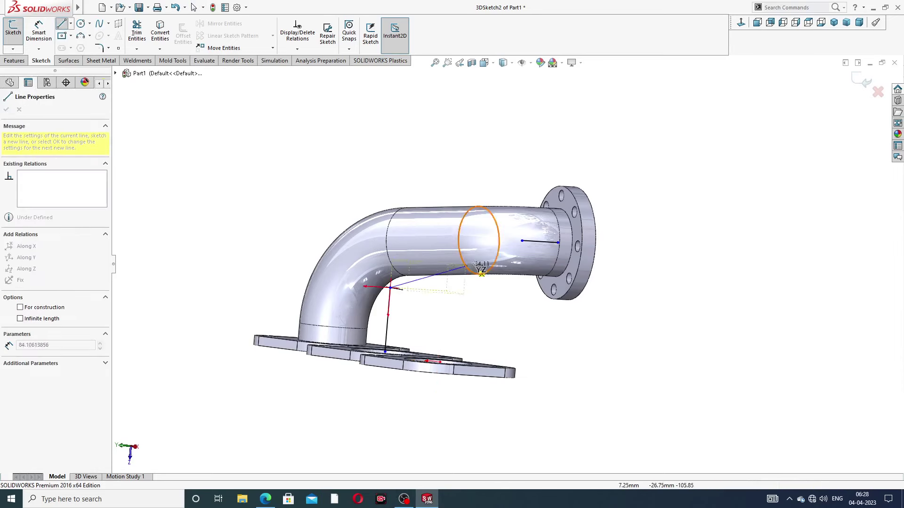
pyautogui.click(522, 241)
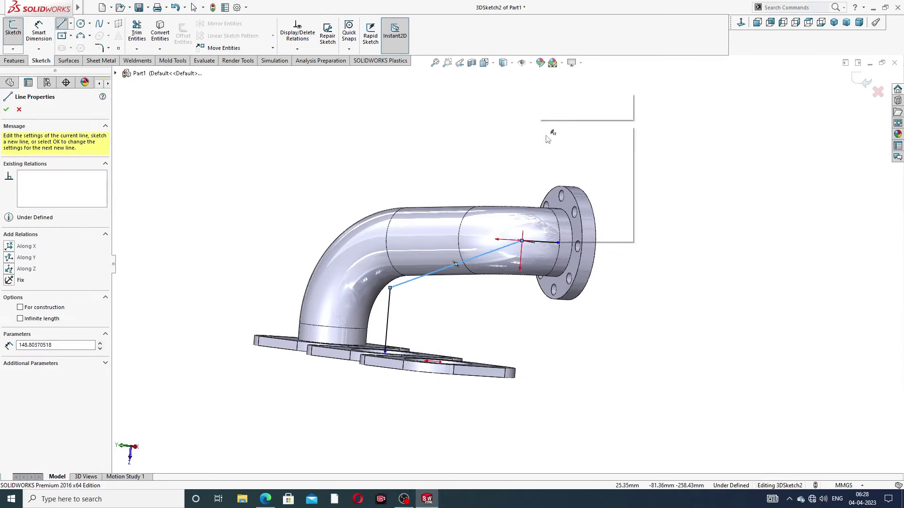
pyautogui.rightClick(549, 135)
pyautogui.click(563, 133)
pyautogui.click(38, 32)
pyautogui.click(313, 377)
# Set the vertical leg to 106 mm and the short flange leg to 56 mm.
pyautogui.click(303, 355)
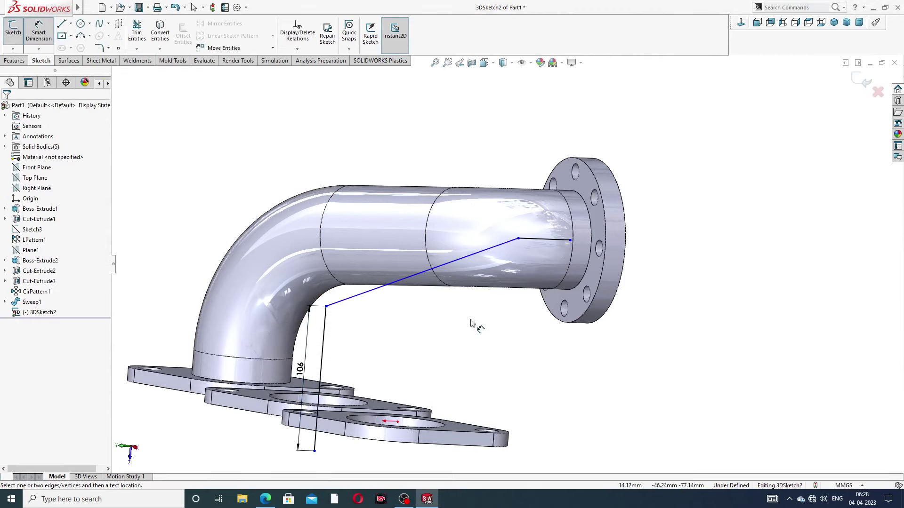
pyautogui.scroll(-3, 559, 235)
pyautogui.click(558, 244)
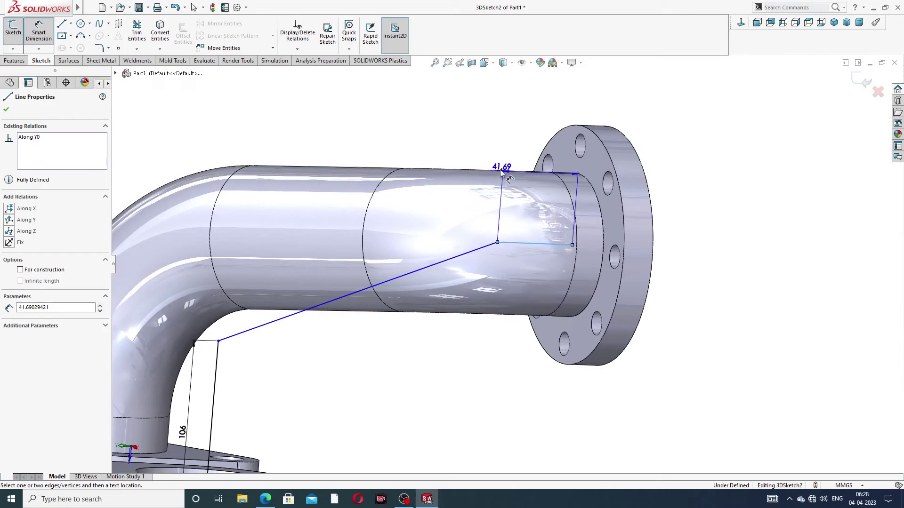
pyautogui.click(525, 115)
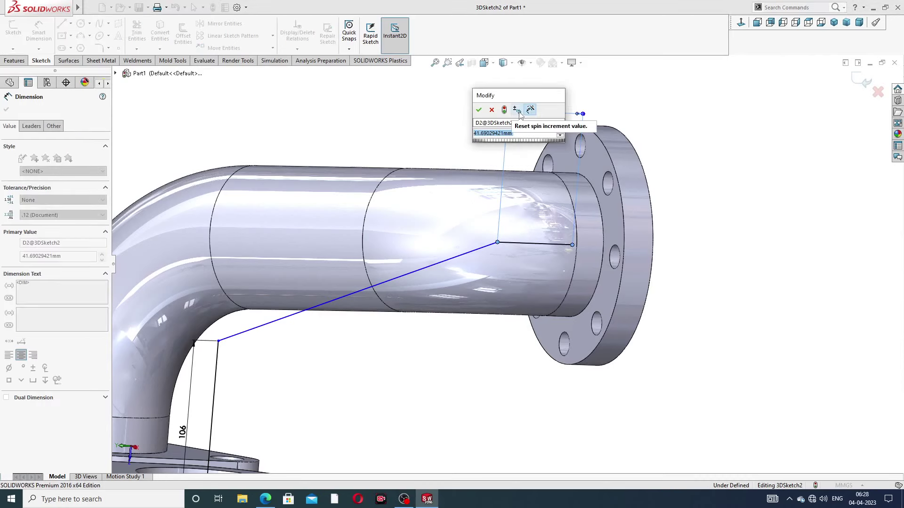
pyautogui.write('56')
pyautogui.press('Return')
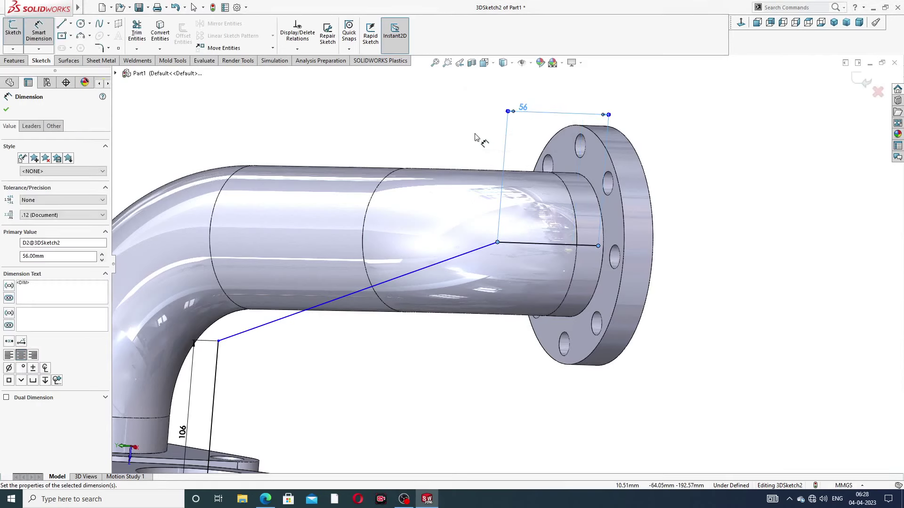
# Drag the path's flange-end point onto the centre of the round flange's pipe opening.
pyautogui.scroll(2, 504, 273)
pyautogui.moveTo(582, 243); pyautogui.dragTo(583, 254, button='middle')
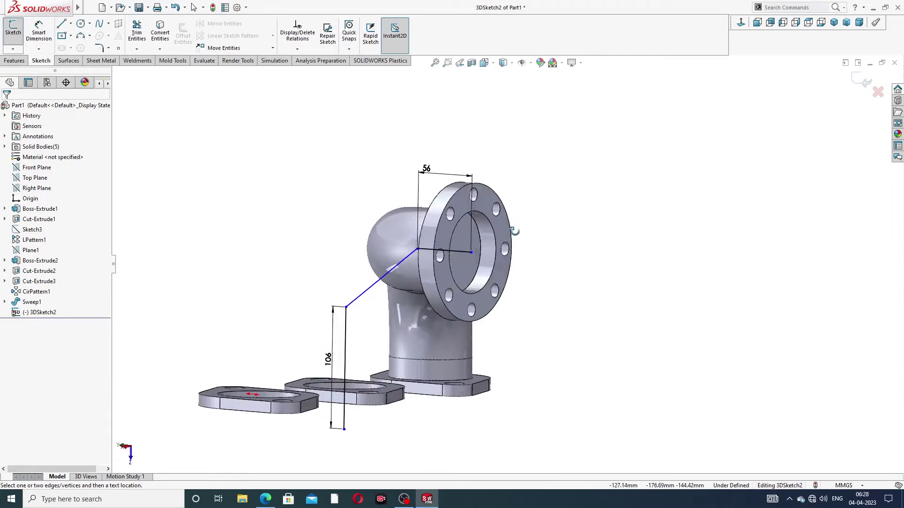
pyautogui.scroll(-5, 577, 280)
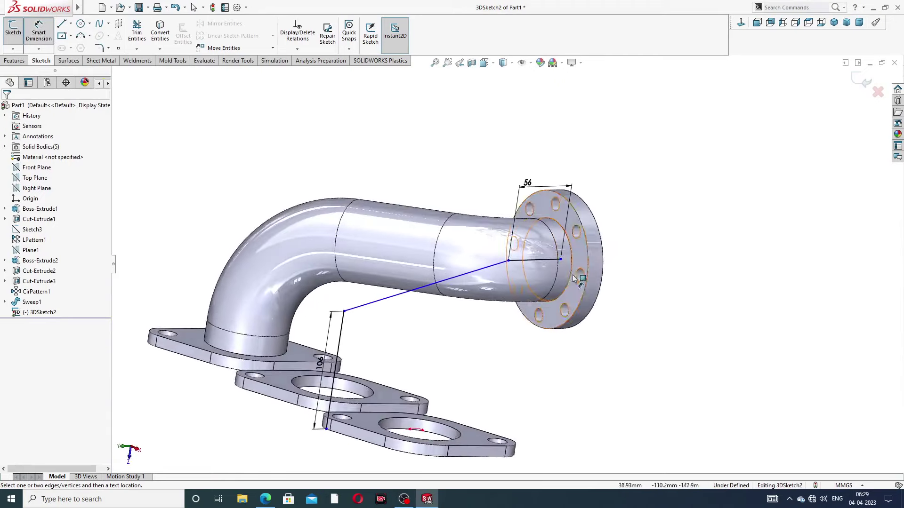
pyautogui.rightClick(687, 175)
pyautogui.click(714, 204)
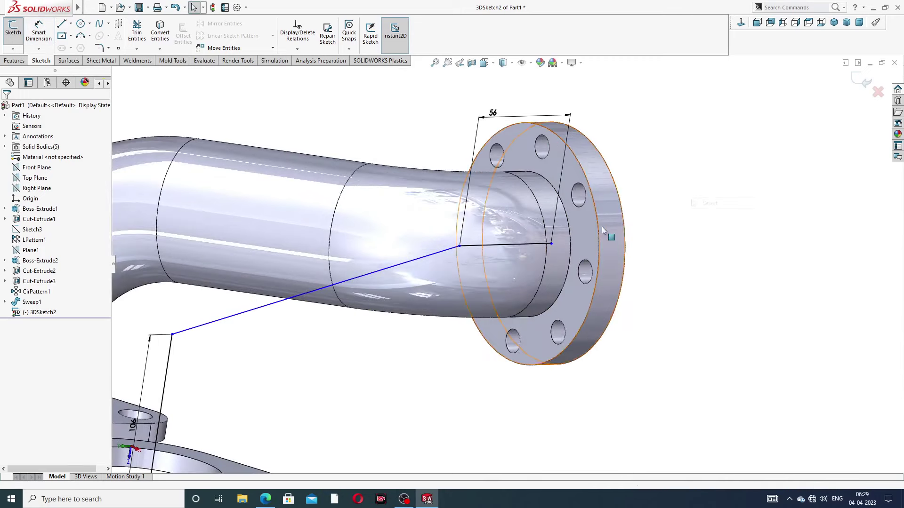
pyautogui.moveTo(551, 246); pyautogui.dragTo(528, 243)
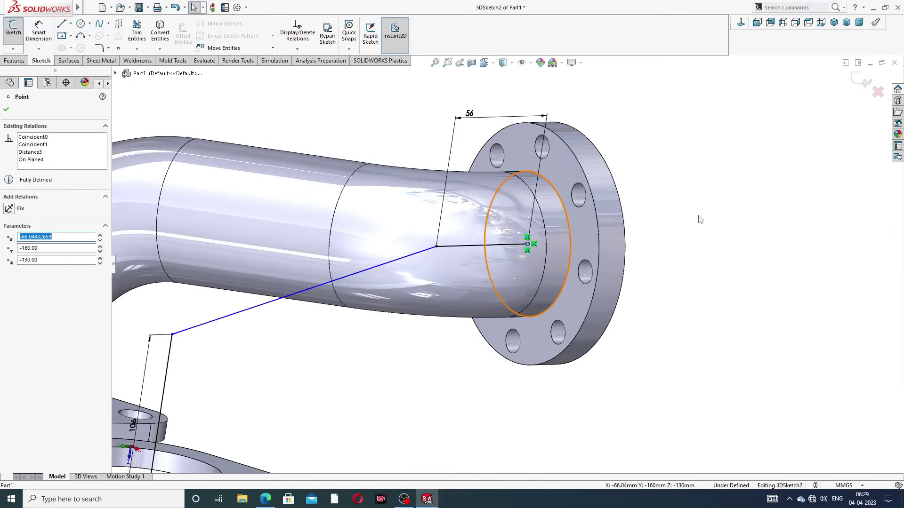
pyautogui.press('Escape')
pyautogui.scroll(3, 513, 284)
pyautogui.scroll(-3, 317, 387)
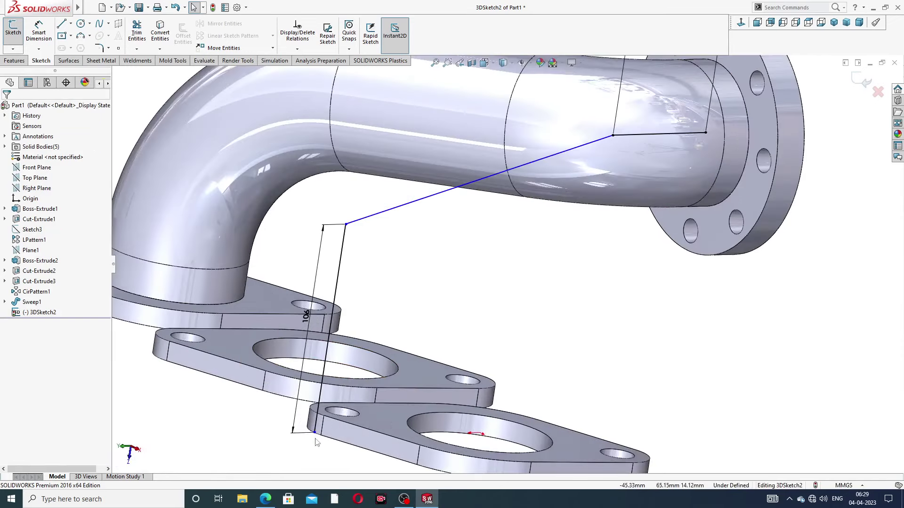
# Drag the 3D path's lower end point off its old spot toward the second flange plate.
pyautogui.moveTo(315, 434); pyautogui.dragTo(320, 366)
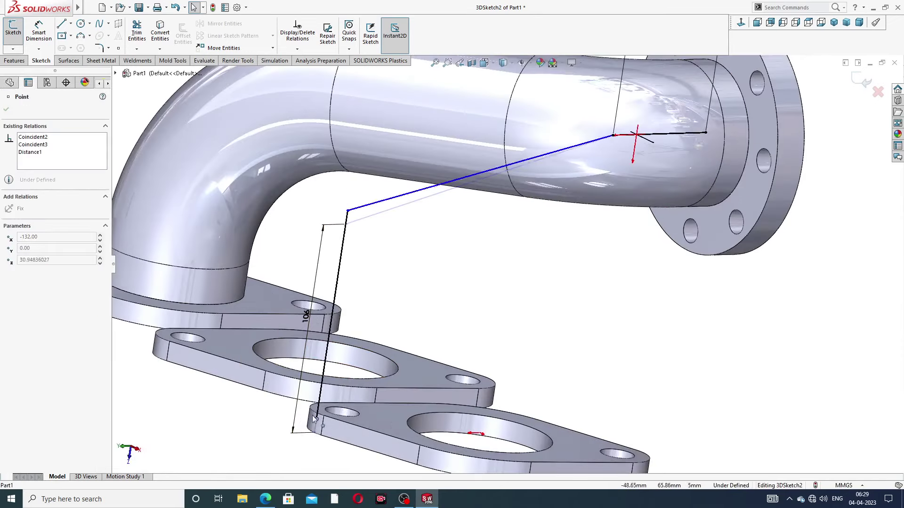
pyautogui.click(323, 362)
pyautogui.press('Escape')
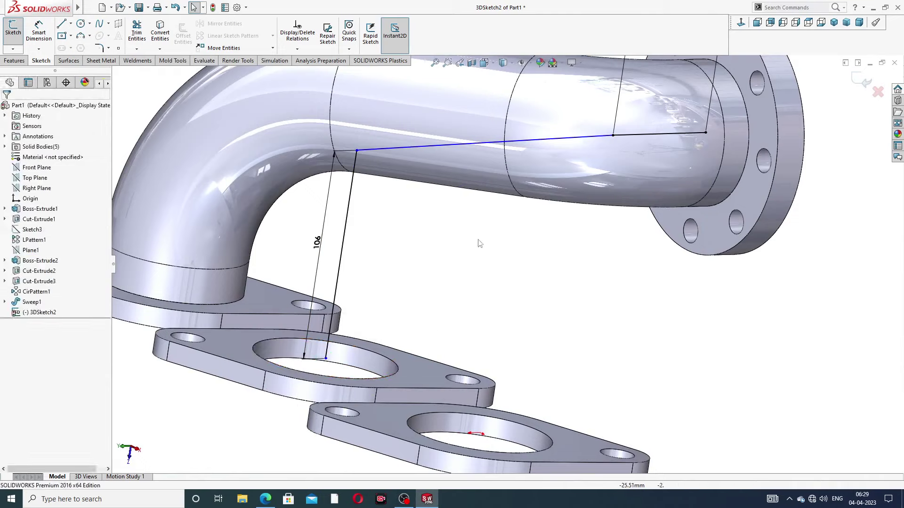
pyautogui.scroll(3, 454, 233)
pyautogui.moveTo(522, 217); pyautogui.dragTo(518, 178, button='middle')
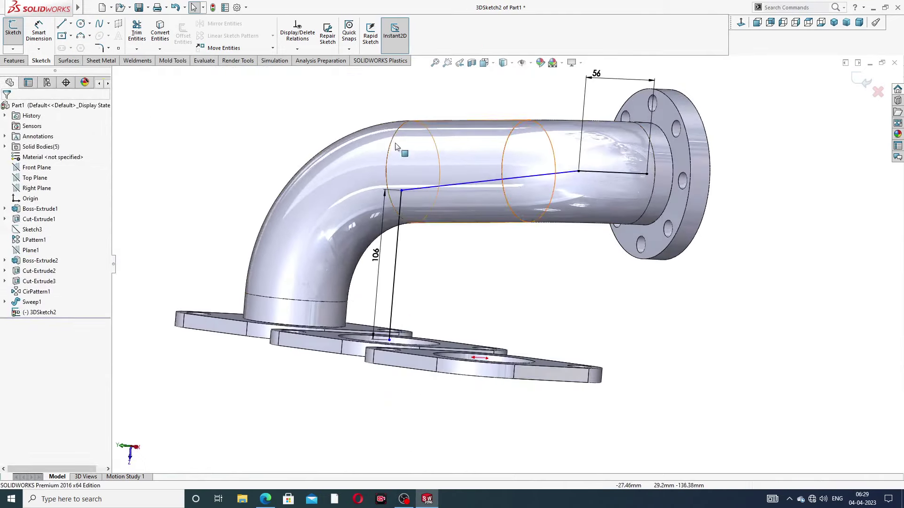
pyautogui.moveTo(402, 192); pyautogui.dragTo(403, 186)
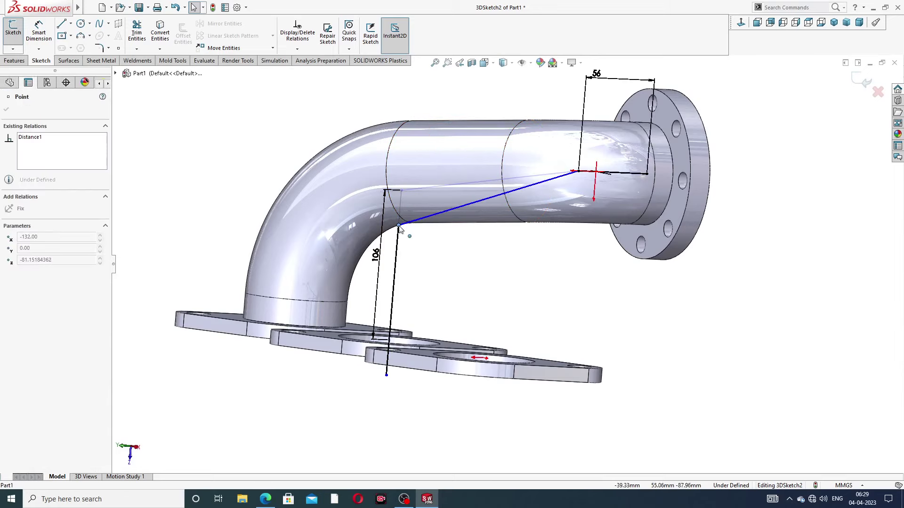
pyautogui.press('Escape')
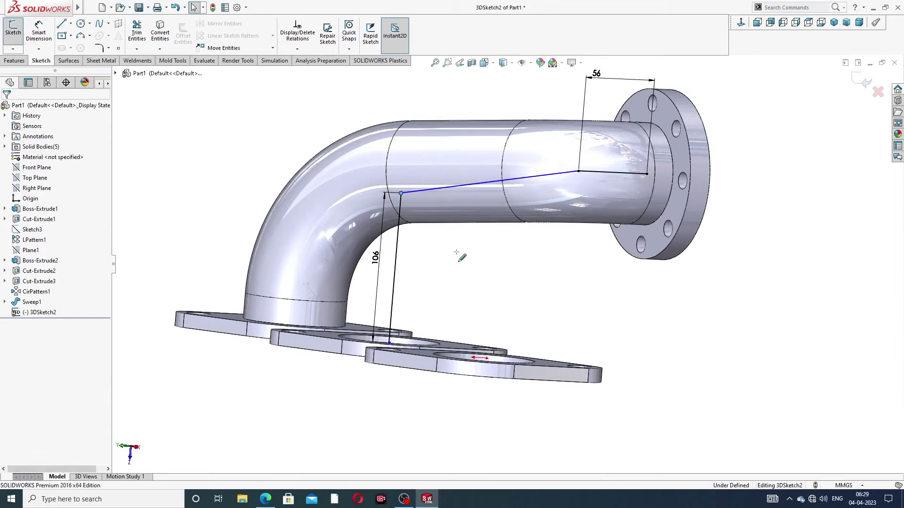
pyautogui.scroll(-1, 459, 256)
pyautogui.scroll(-3, 456, 288)
# Attach the lower end point to the second flange hole's circular edge, fully defining 3DSketch2.
pyautogui.moveTo(487, 261); pyautogui.dragTo(467, 306, button='middle')
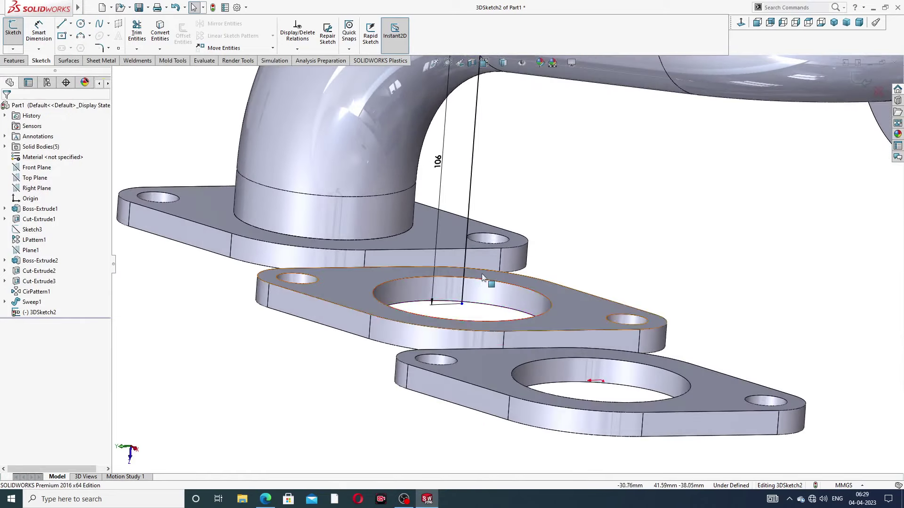
pyautogui.click(462, 305)
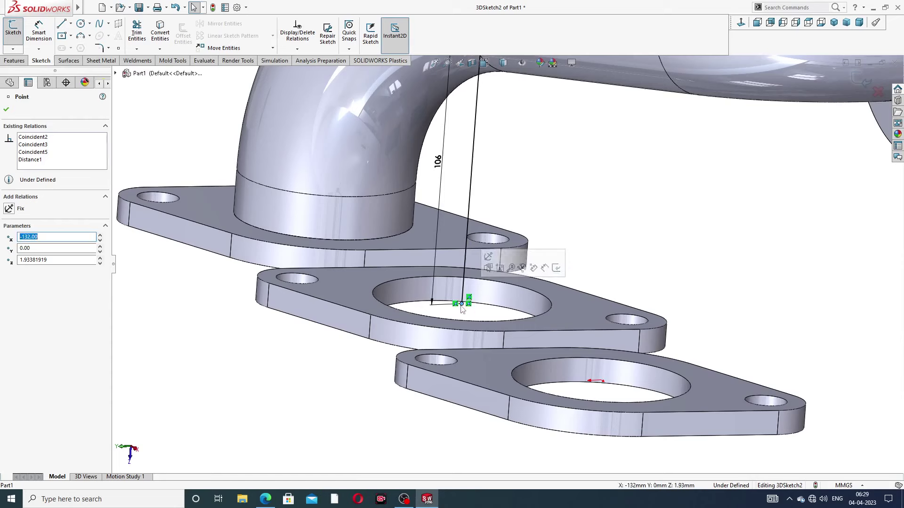
pyautogui.moveTo(461, 303); pyautogui.dragTo(463, 296)
pyautogui.press('Escape')
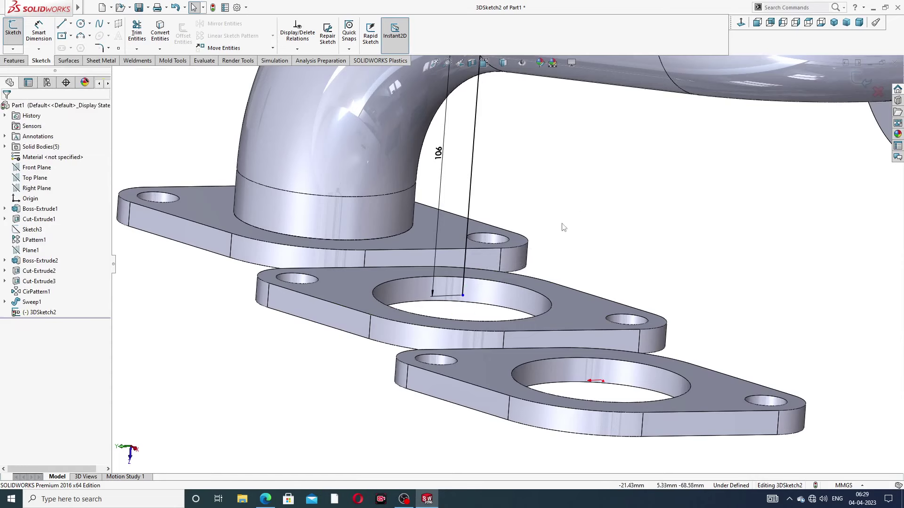
pyautogui.click(463, 297)
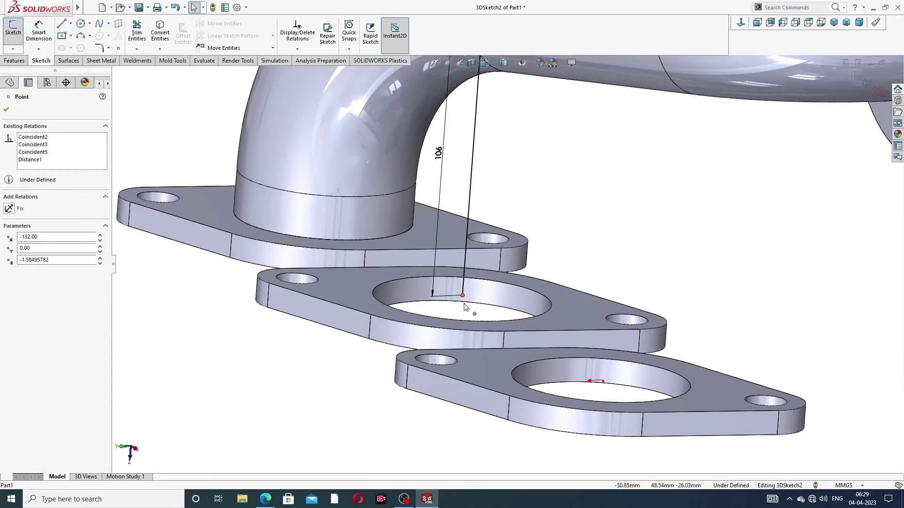
pyautogui.moveTo(462, 296); pyautogui.dragTo(462, 311)
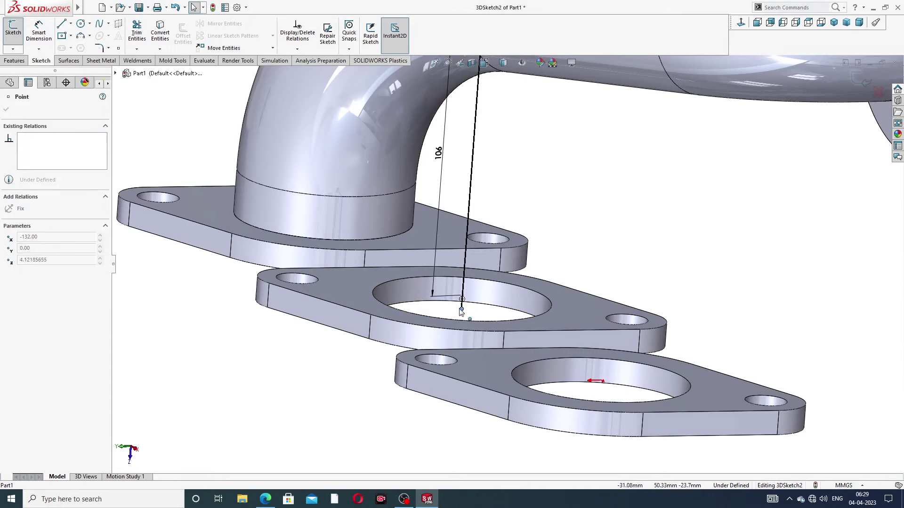
pyautogui.keyDown('ctrl'); pyautogui.click(464, 315); pyautogui.keyUp('ctrl')
pyautogui.click(485, 267)
pyautogui.click(577, 177)
# Orbit to view the whole pipe path and start a sketch fillet.
pyautogui.scroll(5, 578, 177)
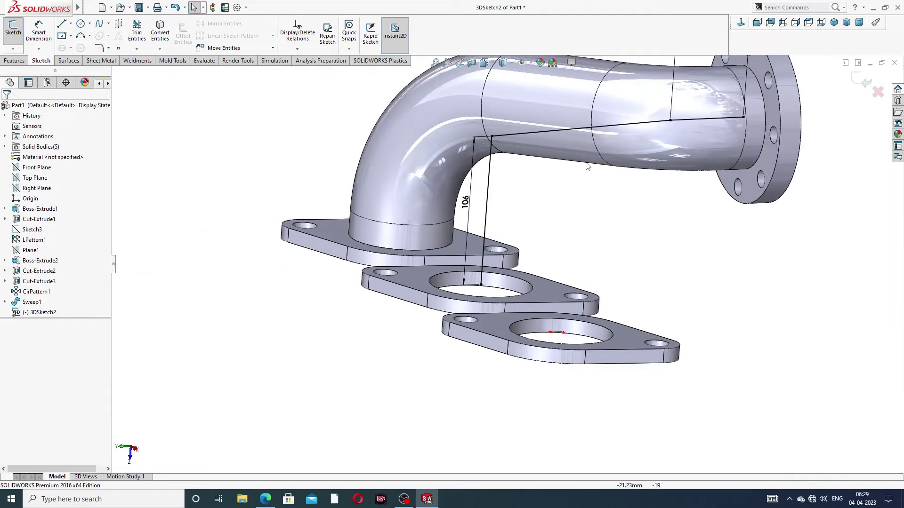
pyautogui.moveTo(617, 155); pyautogui.dragTo(608, 130, button='middle')
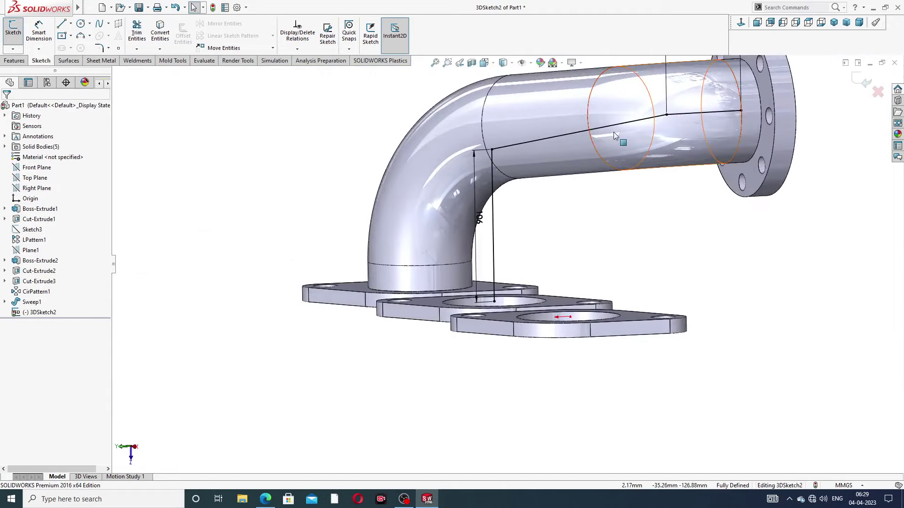
pyautogui.scroll(-3, 614, 132)
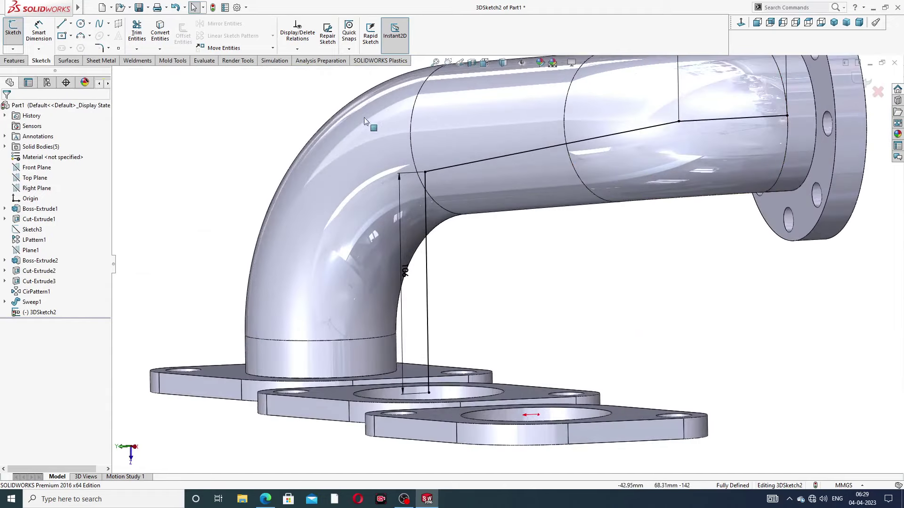
pyautogui.click(99, 48)
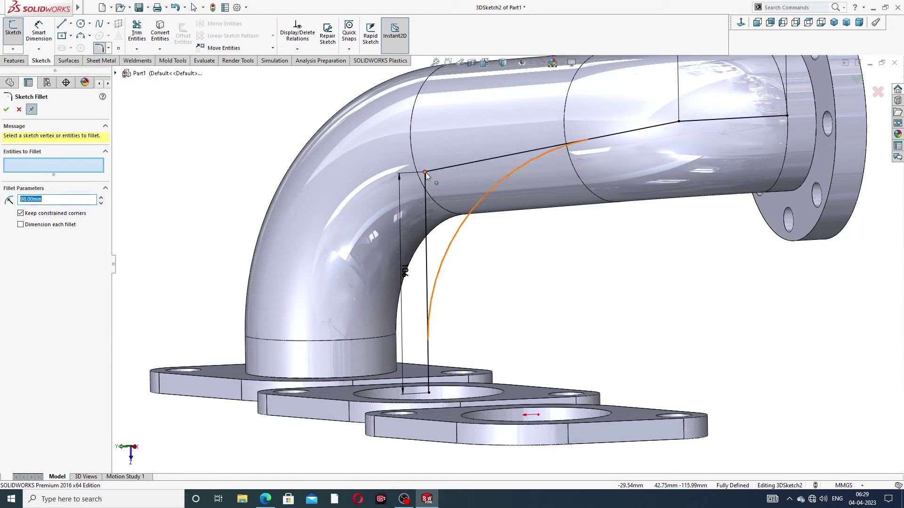
# Fillet the path's two corners at 98 mm and 68 mm, then exit 3DSketch2.
pyautogui.click(426, 173)
pyautogui.click(7, 110)
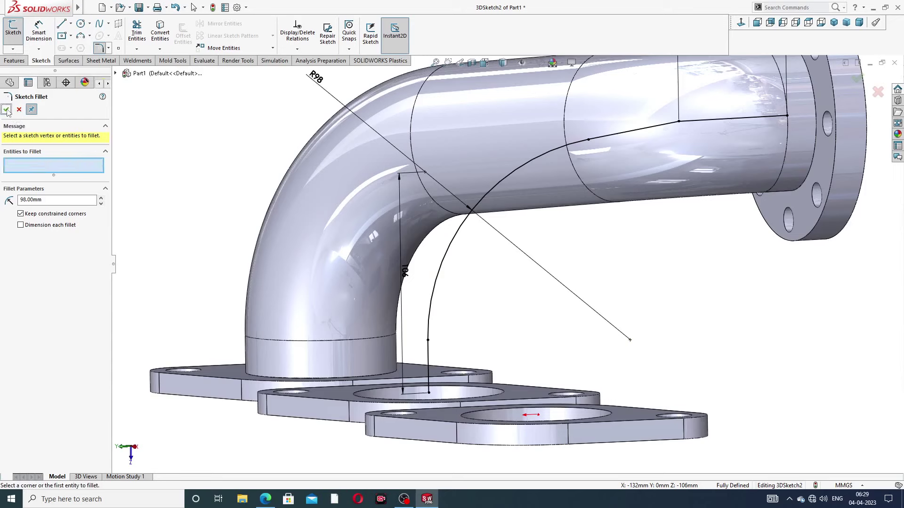
pyautogui.press('f')
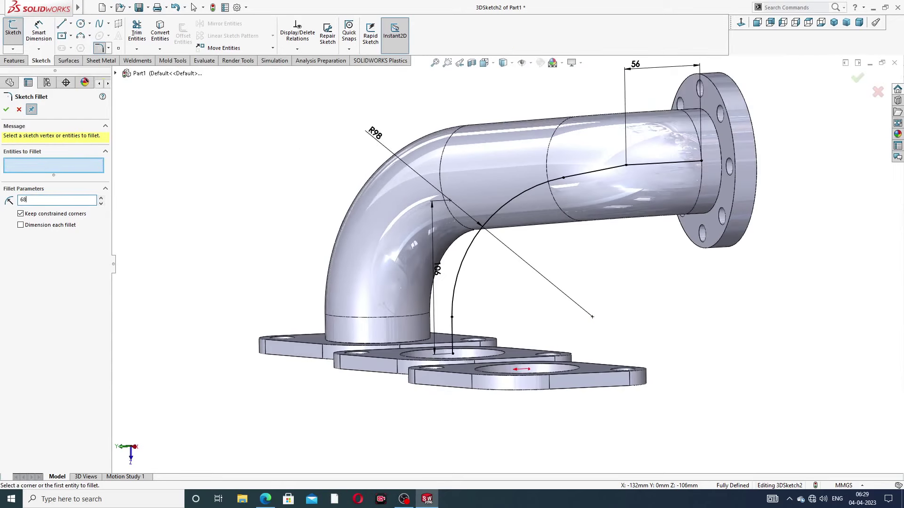
pyautogui.click(626, 166)
pyautogui.click(7, 109)
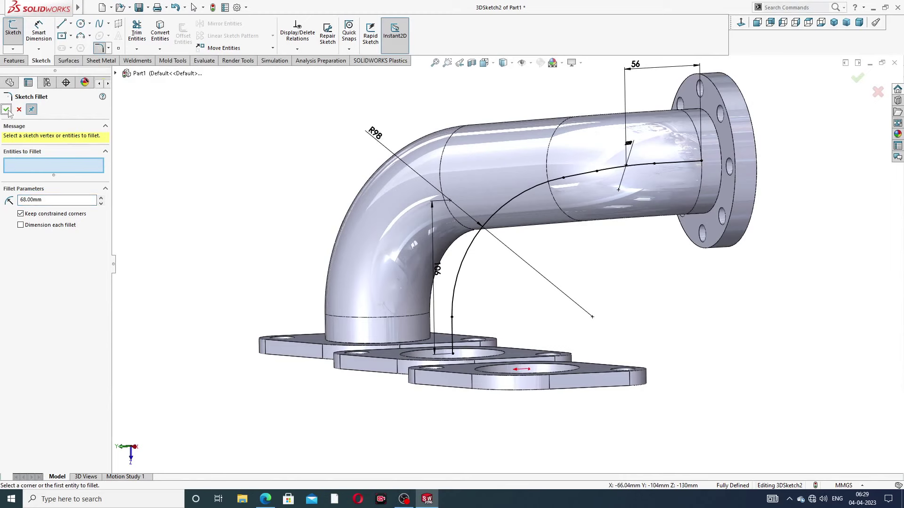
pyautogui.moveTo(519, 128)
pyautogui.mouseDown(button='middle')
pyautogui.moveTo(544, 150)
pyautogui.moveTo(670, 154)
pyautogui.mouseUp(button='middle')
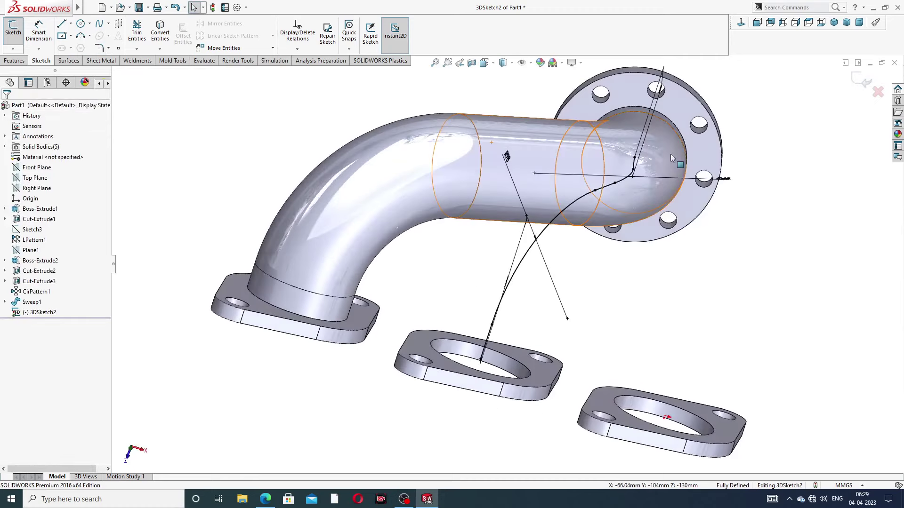
pyautogui.click(857, 85)
# Sketch a 72 mm circle on the round flange face by converting the pipe's circular edge (Sketch8).
pyautogui.moveTo(779, 142); pyautogui.dragTo(744, 92, button='middle')
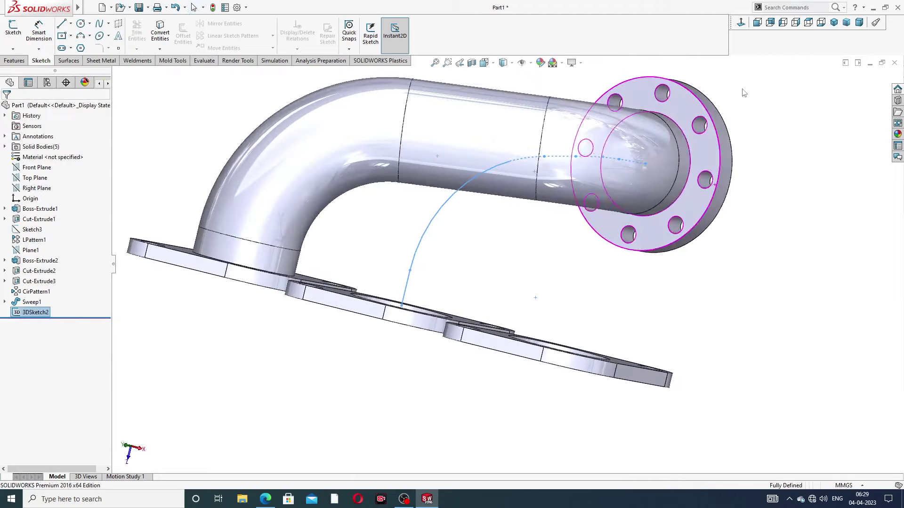
pyautogui.click(680, 111)
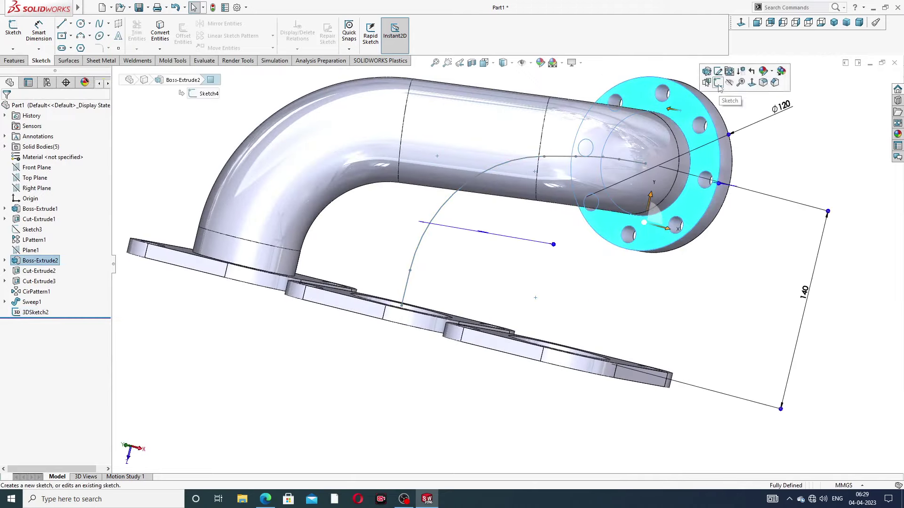
pyautogui.click(718, 83)
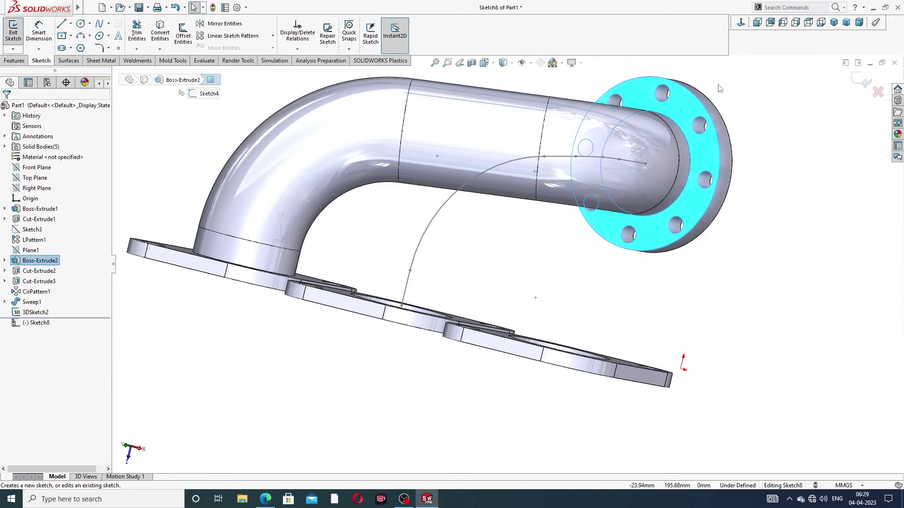
pyautogui.click(678, 126)
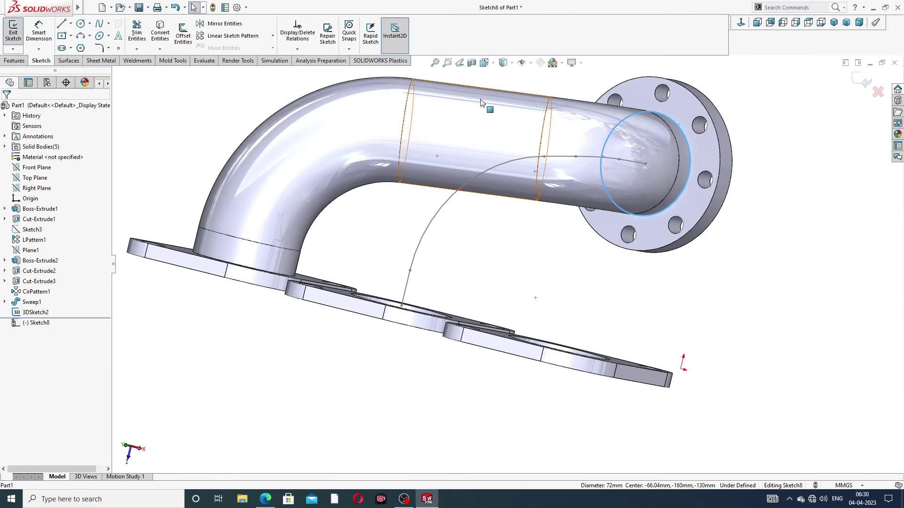
pyautogui.click(160, 35)
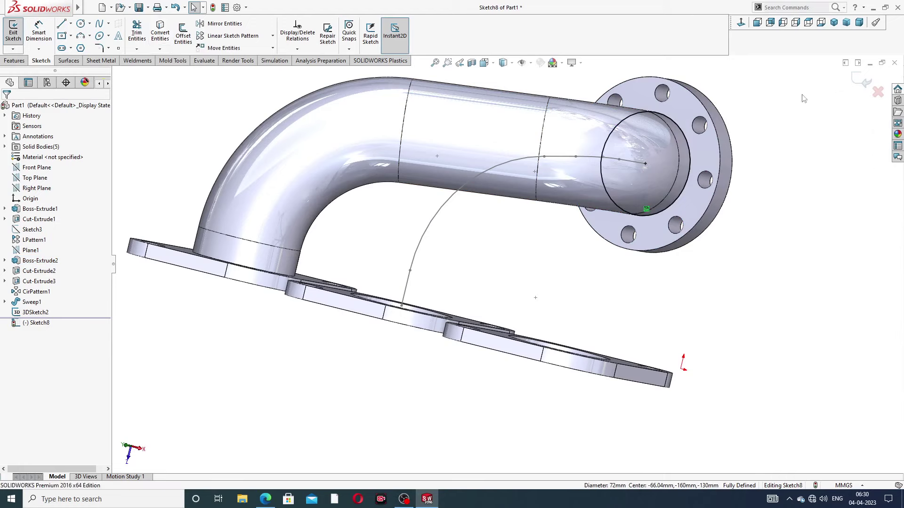
pyautogui.click(861, 79)
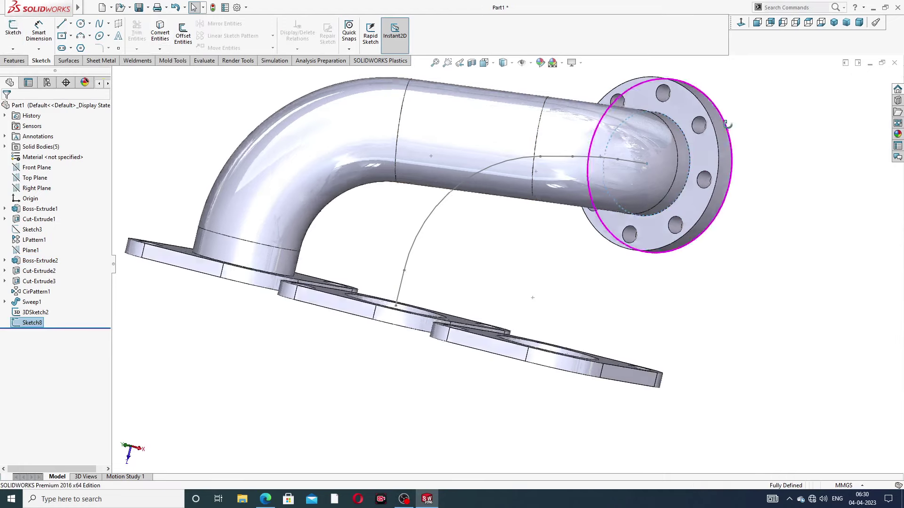
pyautogui.moveTo(733, 119); pyautogui.dragTo(534, 231, button='middle')
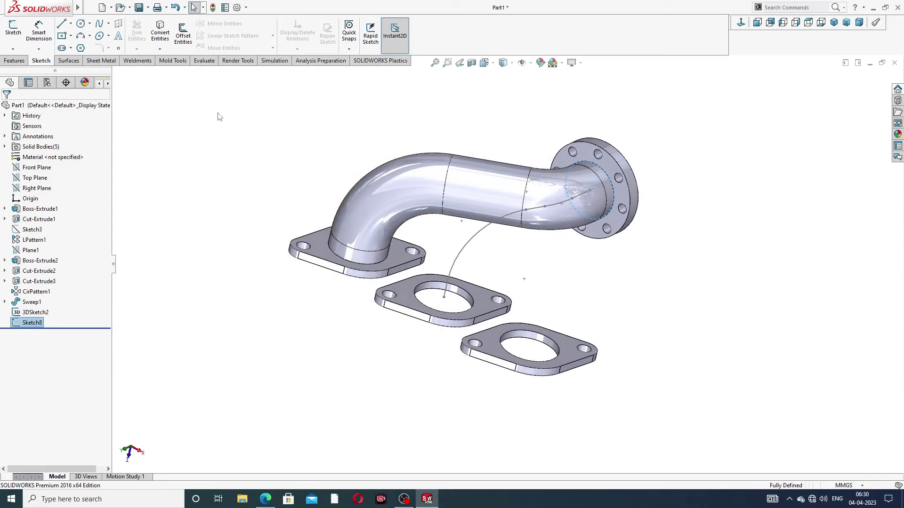
pyautogui.click(16, 62)
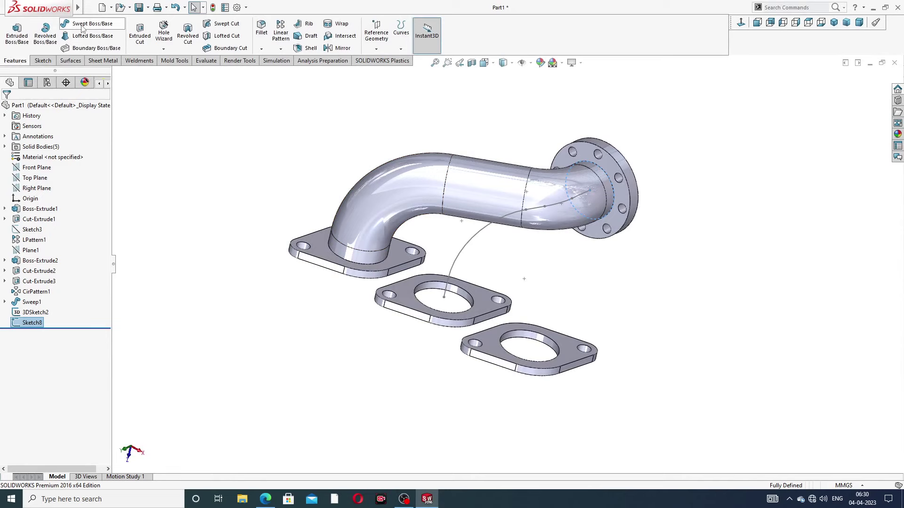
# Sweep Sketch8 along 3DSketch2 to create Sweep2, then orbit to inspect the new pipe.
pyautogui.click(83, 26)
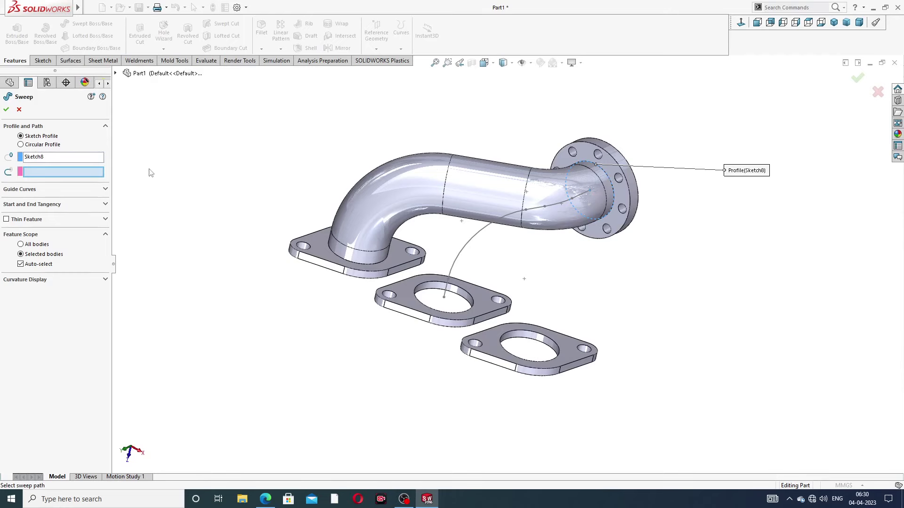
pyautogui.click(490, 227)
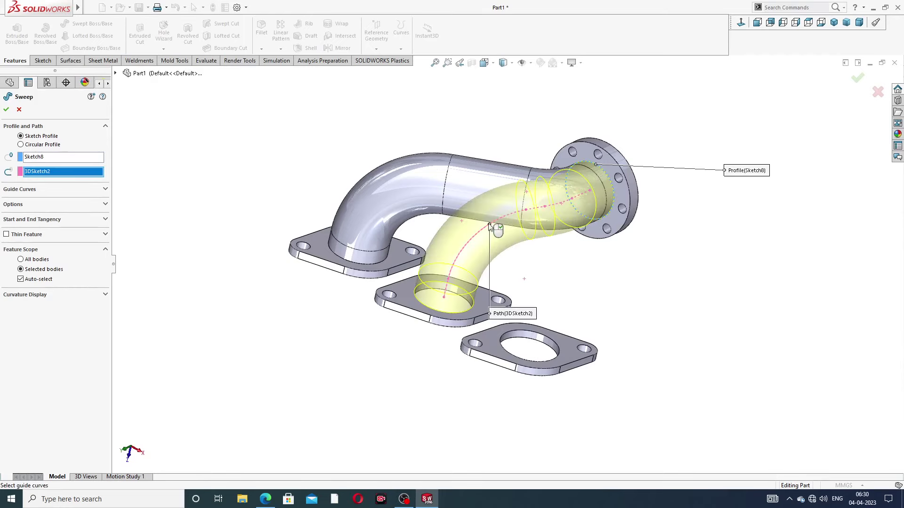
pyautogui.moveTo(535, 242); pyautogui.dragTo(653, 199, button='middle')
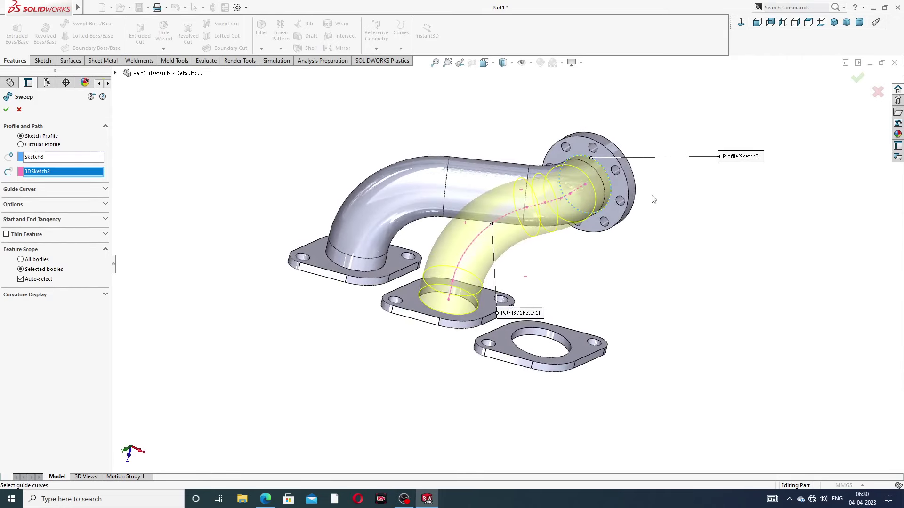
pyautogui.click(857, 79)
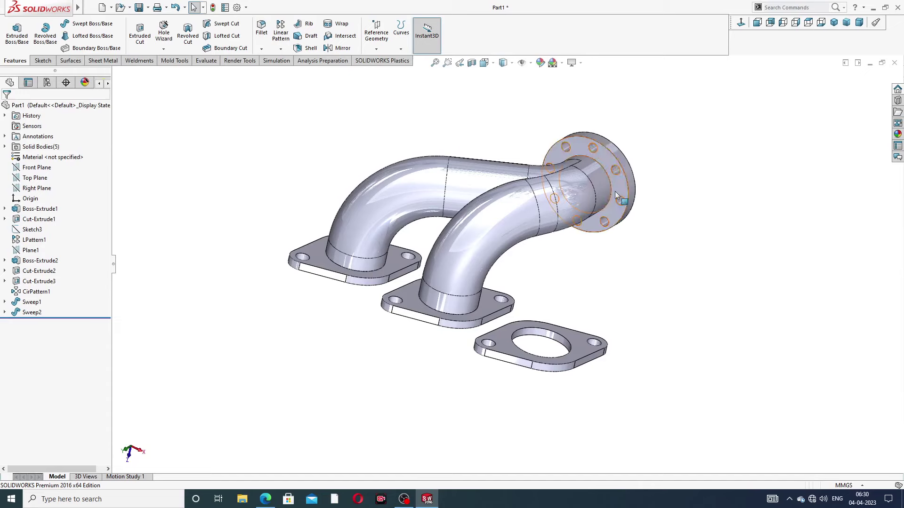
pyautogui.moveTo(615, 191)
pyautogui.mouseDown(button='middle')
pyautogui.moveTo(626, 236)
pyautogui.moveTo(575, 207)
pyautogui.moveTo(592, 185)
pyautogui.mouseUp(button='middle')
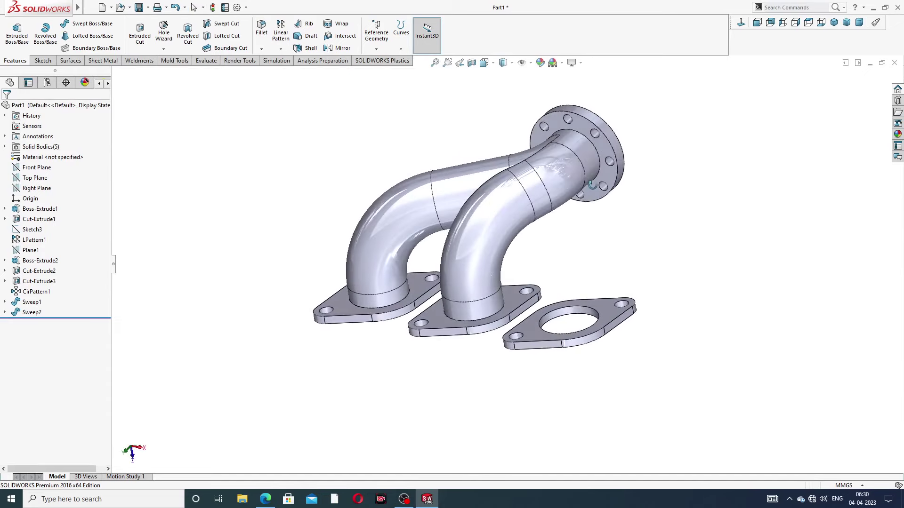
pyautogui.scroll(-3, 584, 124)
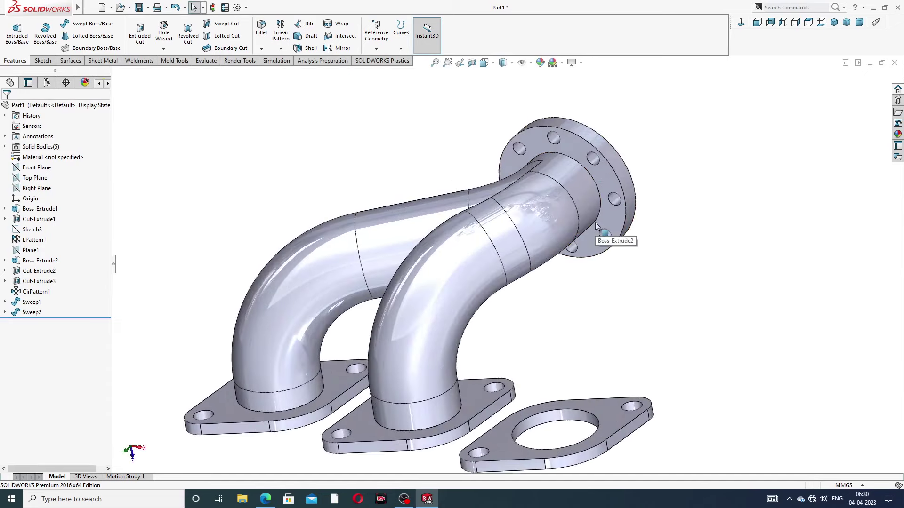
pyautogui.scroll(3, 581, 269)
pyautogui.moveTo(594, 191)
pyautogui.mouseDown(button='middle')
pyautogui.moveTo(556, 254)
pyautogui.moveTo(518, 261)
pyautogui.mouseUp(button='middle')
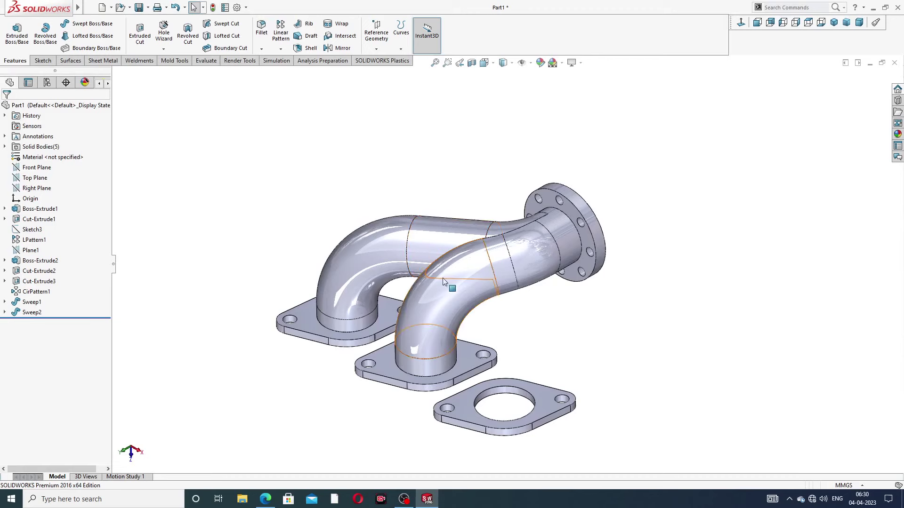
pyautogui.moveTo(530, 303); pyautogui.dragTo(552, 304, button='middle')
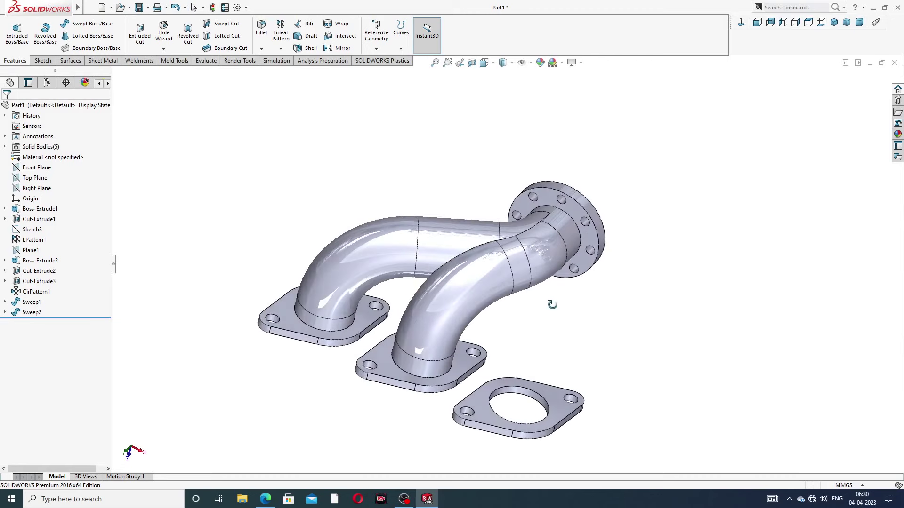
pyautogui.scroll(2, 531, 317)
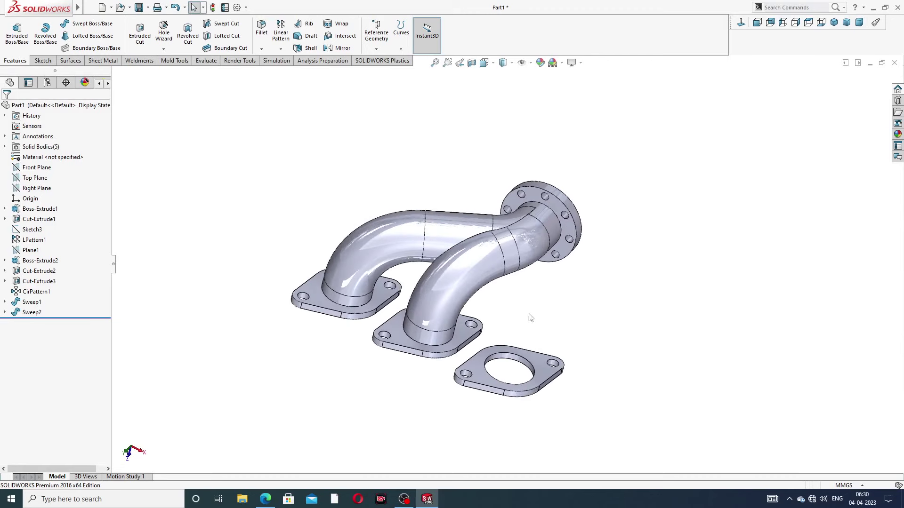
# Start a new 3D sketch, 3DSketch3, for the third pipe path.
pyautogui.click(43, 61)
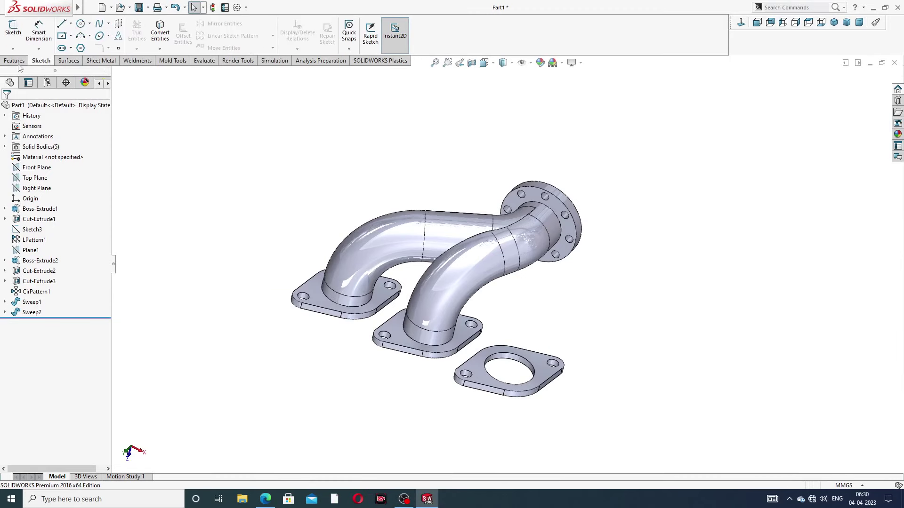
pyautogui.click(13, 49)
pyautogui.click(32, 72)
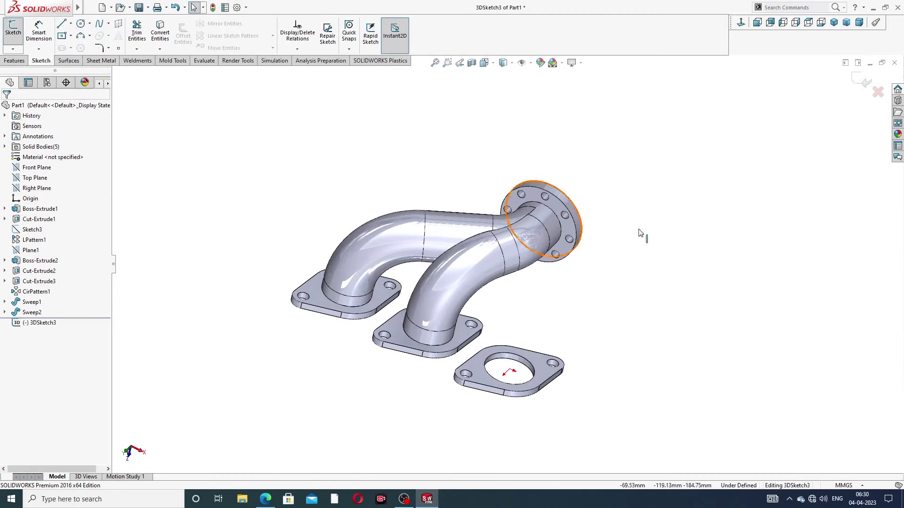
pyautogui.scroll(-1, 554, 259)
pyautogui.scroll(-1, 554, 259)
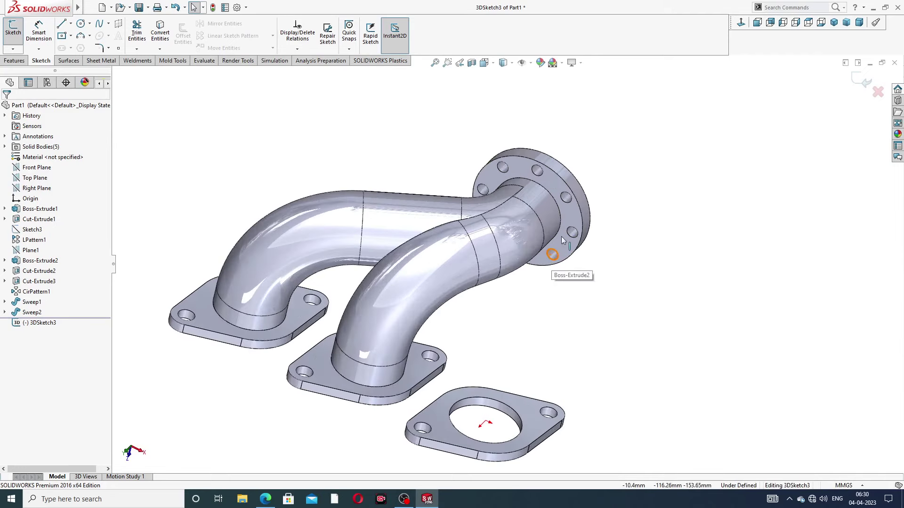
# Draw the first path line on the YZ plane from the flange opening's centre along the pipe.
pyautogui.click(64, 24)
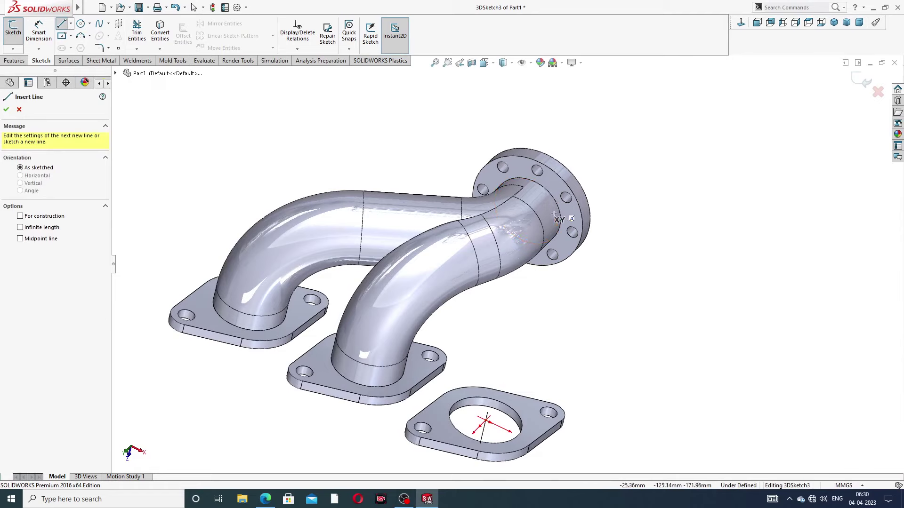
pyautogui.press('Up')
pyautogui.press('Up')
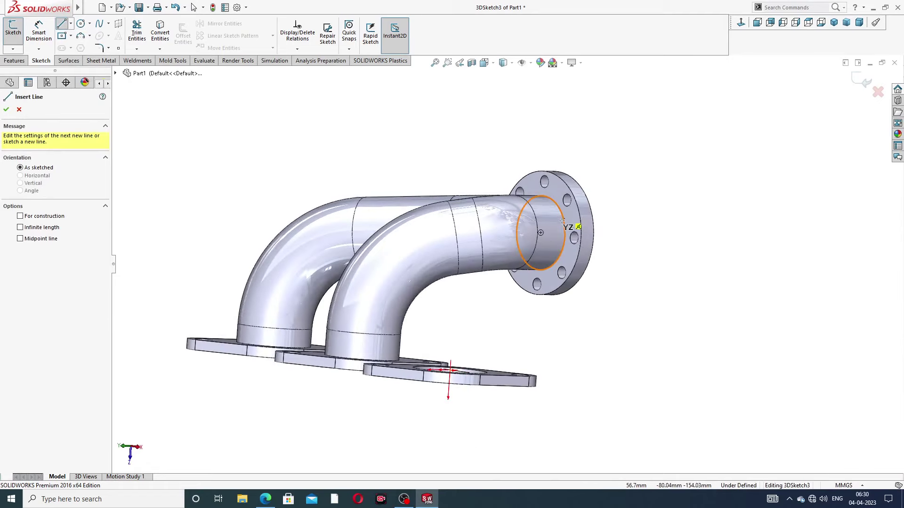
pyautogui.click(540, 233)
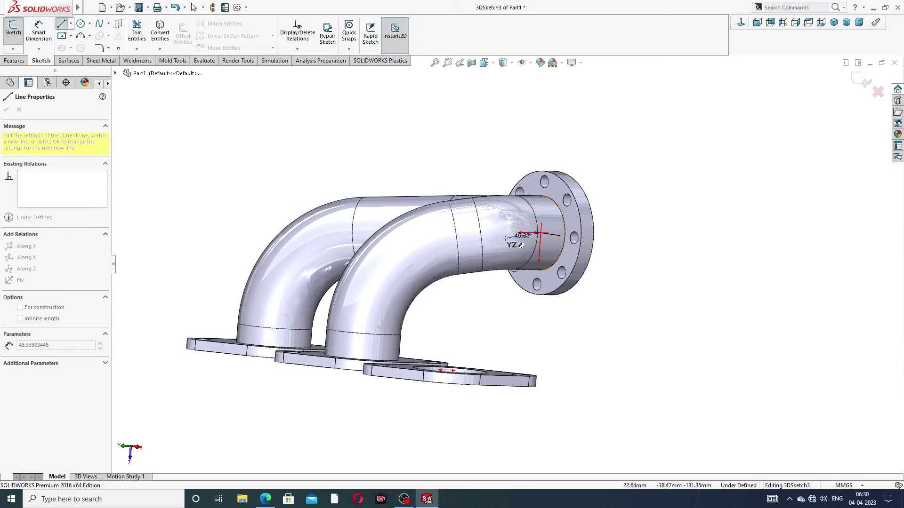
pyautogui.moveTo(488, 234); pyautogui.dragTo(478, 256, button='middle')
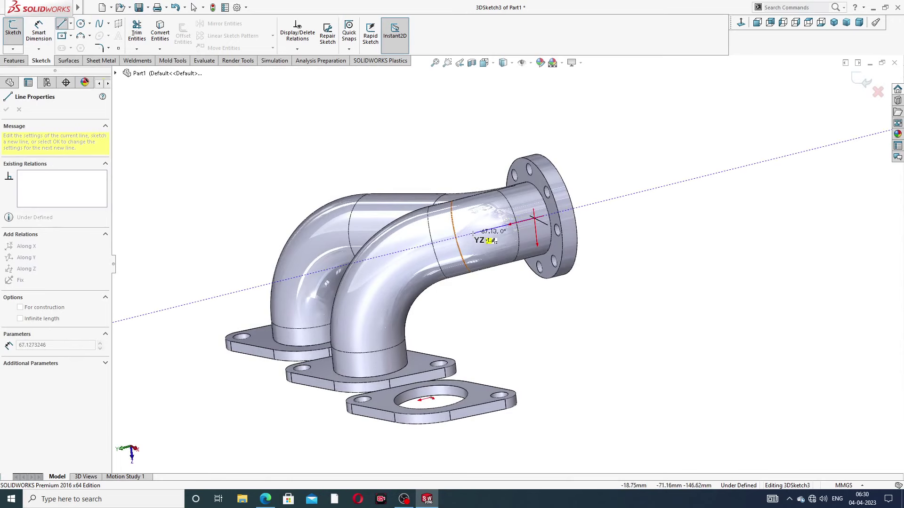
pyautogui.click(483, 231)
pyautogui.rightClick(600, 141)
pyautogui.click(622, 147)
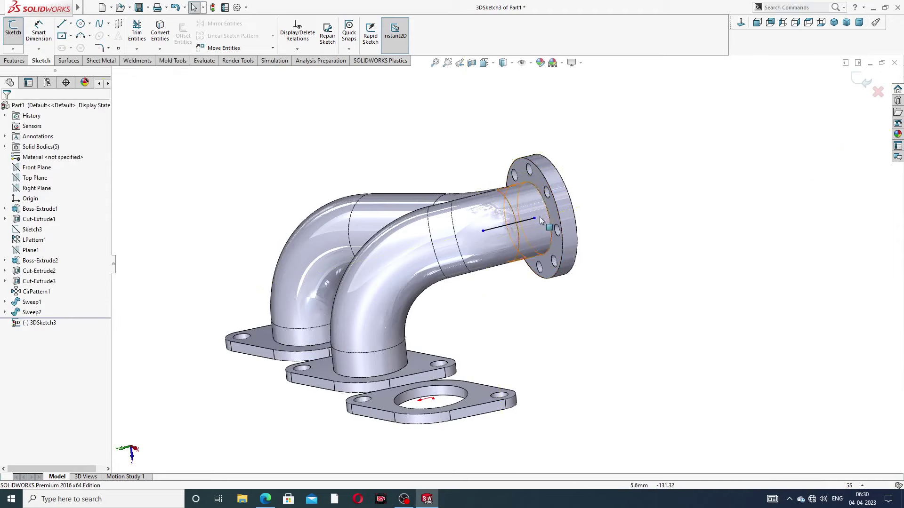
pyautogui.moveTo(540, 216)
pyautogui.mouseDown(button='middle')
pyautogui.moveTo(583, 226)
pyautogui.moveTo(585, 248)
pyautogui.moveTo(289, 151)
pyautogui.mouseUp(button='middle')
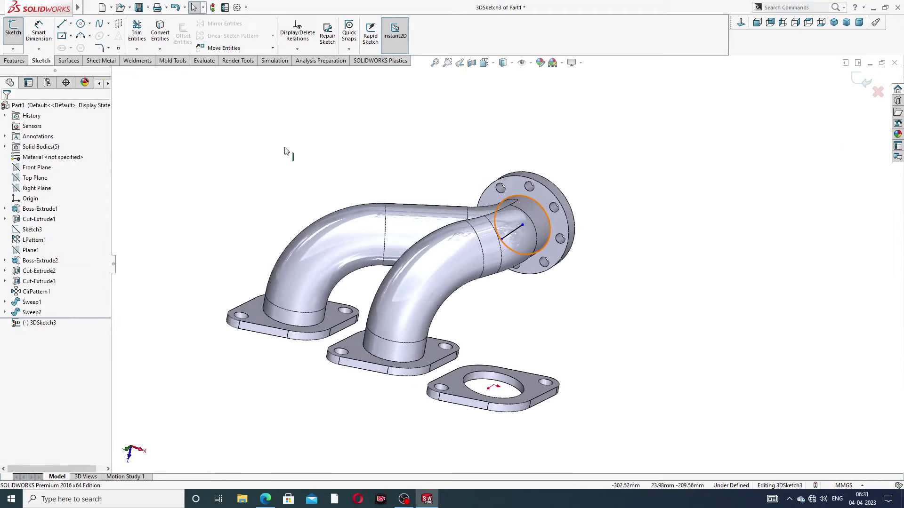
# Draw a vertical line up from the third base plate's centre and adjust its upper end.
pyautogui.click(62, 24)
pyautogui.moveTo(505, 298)
pyautogui.mouseDown(button='middle')
pyautogui.moveTo(541, 317)
pyautogui.moveTo(493, 383)
pyautogui.mouseUp(button='middle')
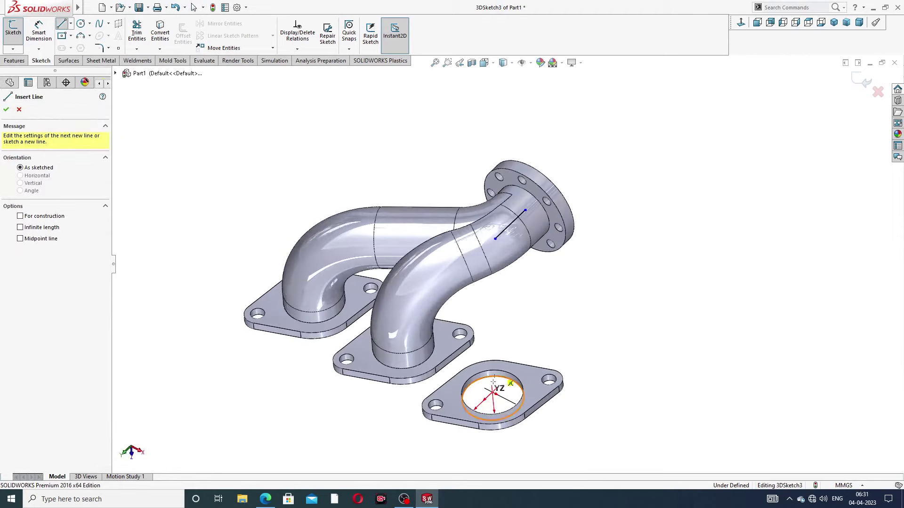
pyautogui.click(492, 392)
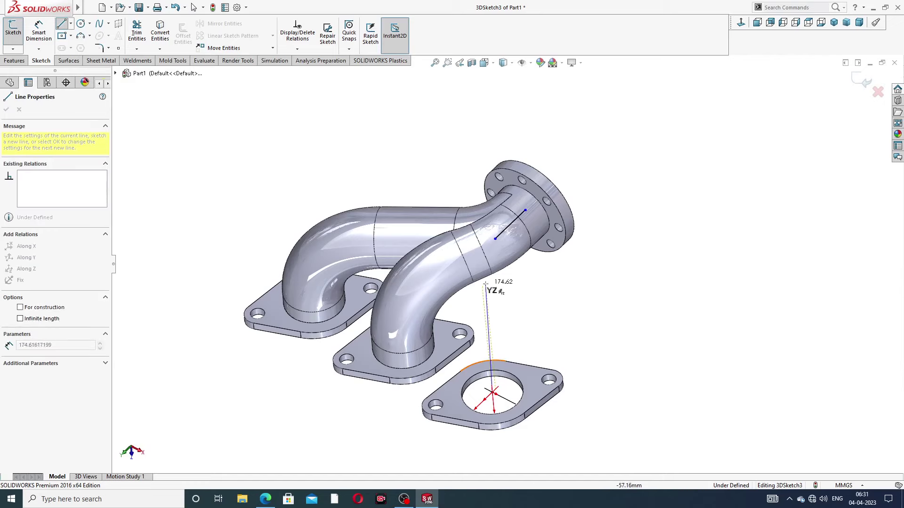
pyautogui.click(487, 324)
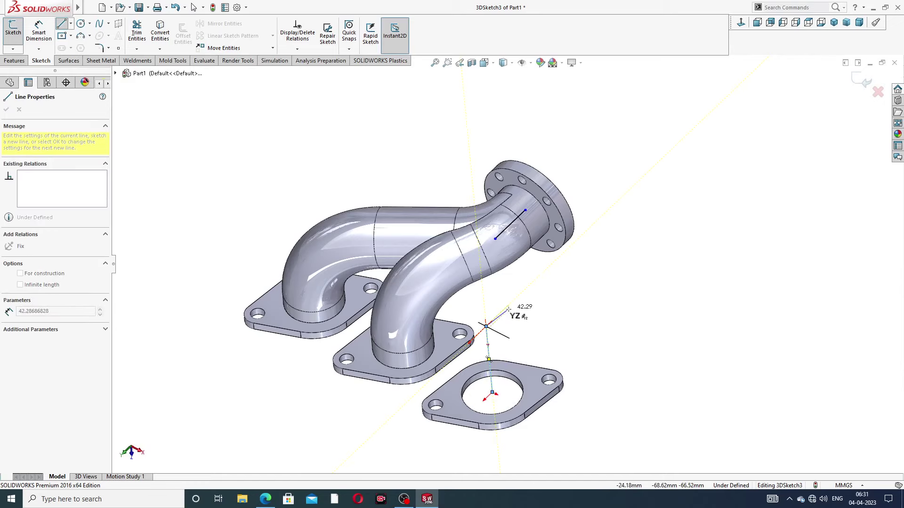
pyautogui.rightClick(511, 306)
pyautogui.click(532, 311)
pyautogui.moveTo(535, 327)
pyautogui.mouseDown(button='middle')
pyautogui.moveTo(578, 293)
pyautogui.moveTo(519, 312)
pyautogui.mouseUp(button='middle')
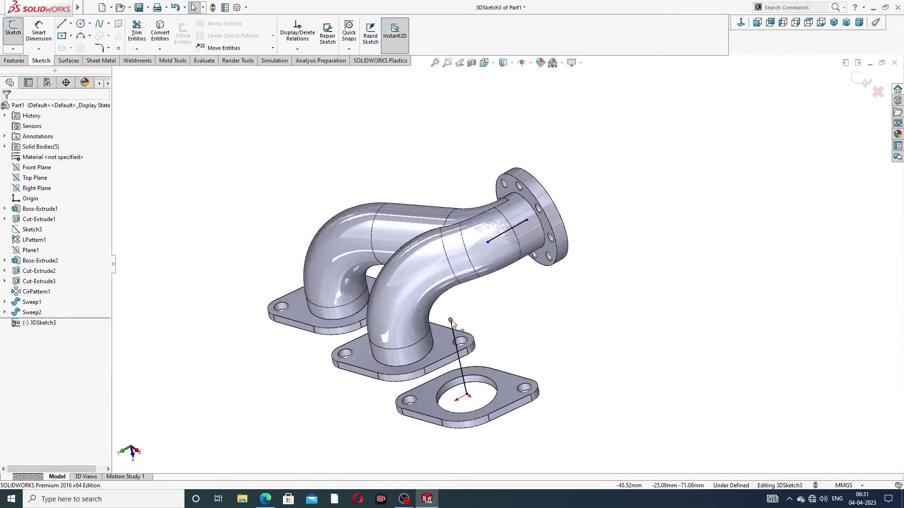
pyautogui.moveTo(451, 321); pyautogui.dragTo(456, 345)
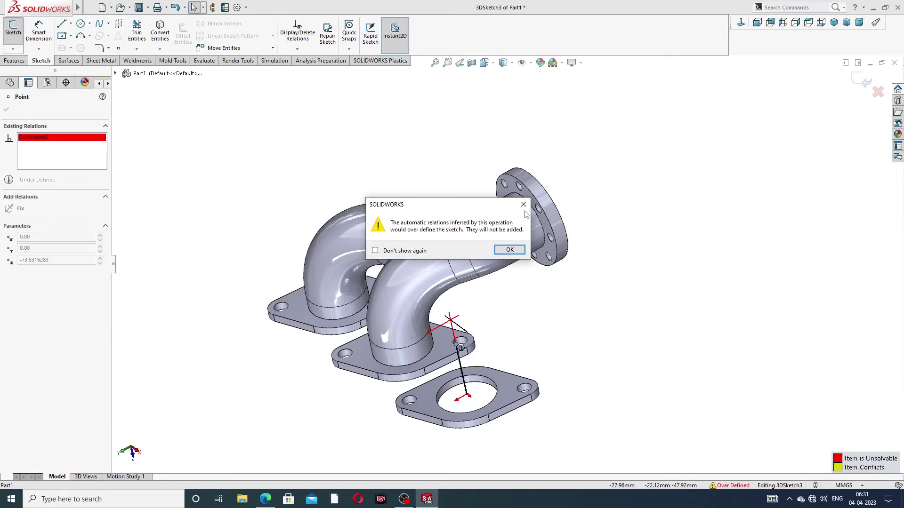
pyautogui.click(523, 205)
pyautogui.click(514, 343)
pyautogui.moveTo(514, 344)
pyautogui.mouseDown(button='middle')
pyautogui.moveTo(550, 259)
pyautogui.moveTo(369, 195)
pyautogui.mouseUp(button='middle')
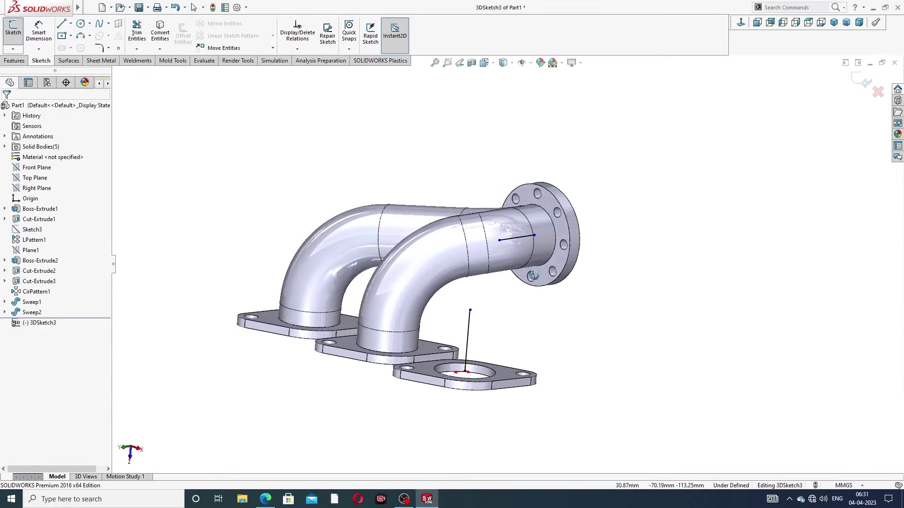
# Draw a connecting line from the vertical line's top and merge it with the pipe line's end.
pyautogui.click(61, 24)
pyautogui.click(480, 301)
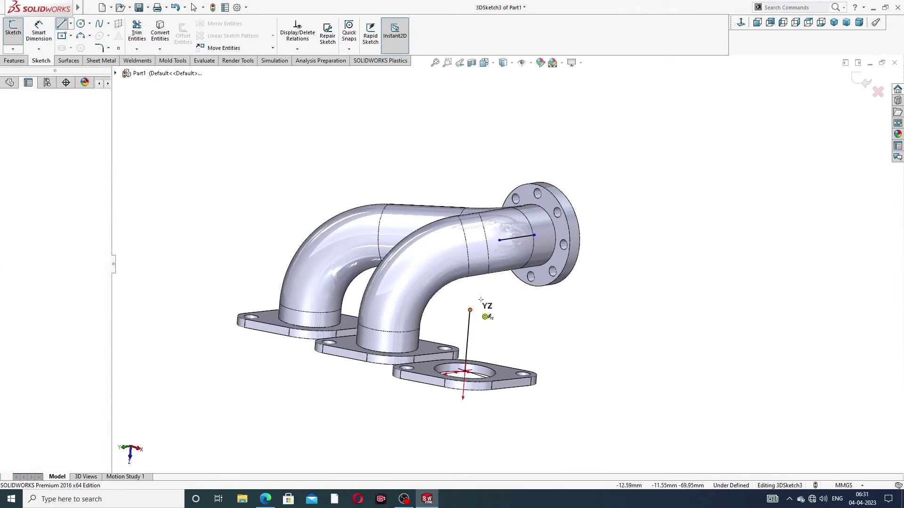
pyautogui.click(500, 241)
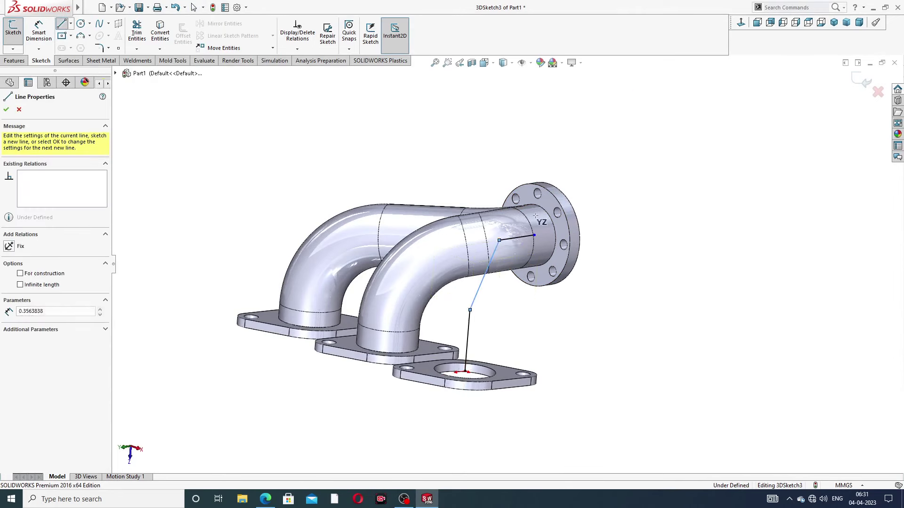
pyautogui.rightClick(591, 172)
pyautogui.click(612, 181)
pyautogui.moveTo(544, 273); pyautogui.dragTo(482, 260, button='middle')
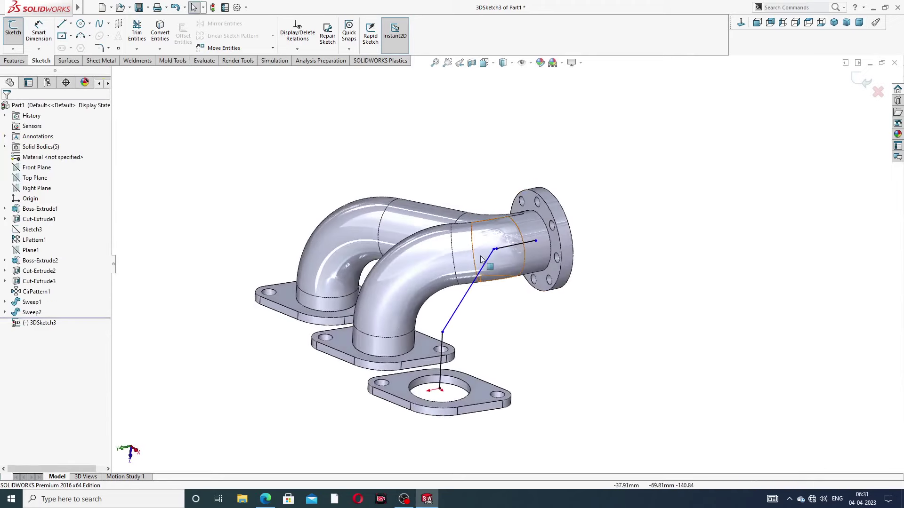
pyautogui.scroll(-3, 481, 259)
pyautogui.scroll(-3, 533, 257)
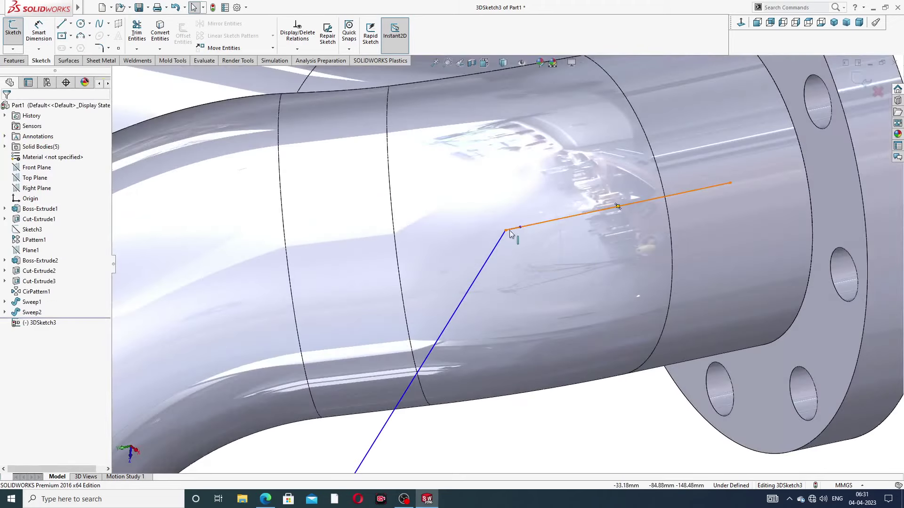
pyautogui.moveTo(505, 230); pyautogui.dragTo(520, 228)
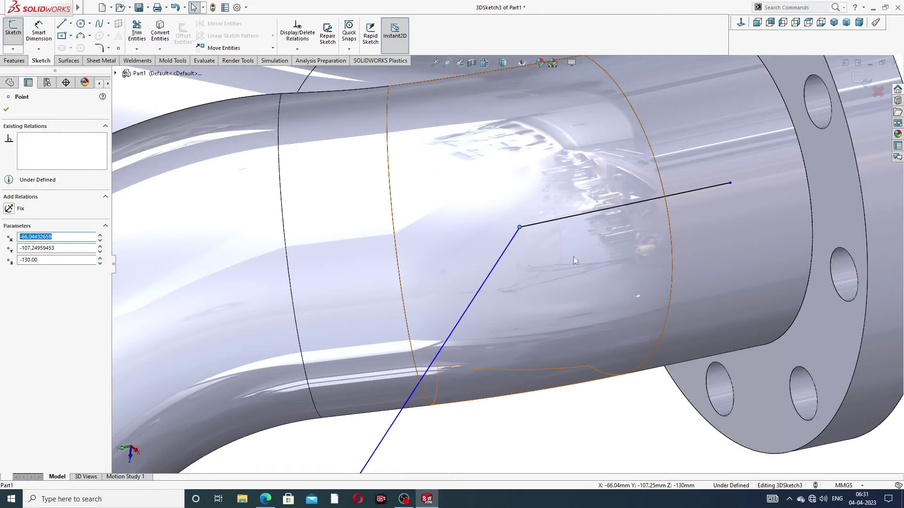
pyautogui.scroll(5, 575, 298)
pyautogui.press('Escape')
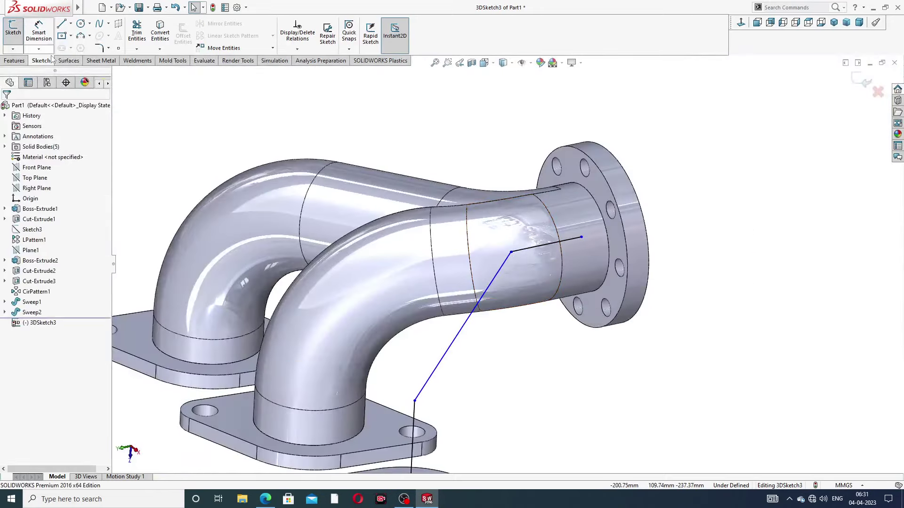
# Cancel the sketch fillet and dimension the vertical path leg to 106.
pyautogui.click(99, 48)
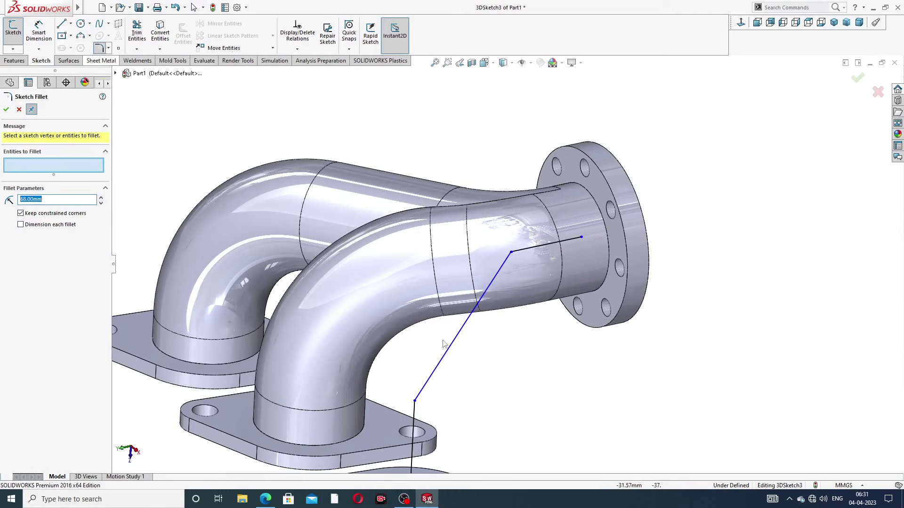
pyautogui.click(19, 109)
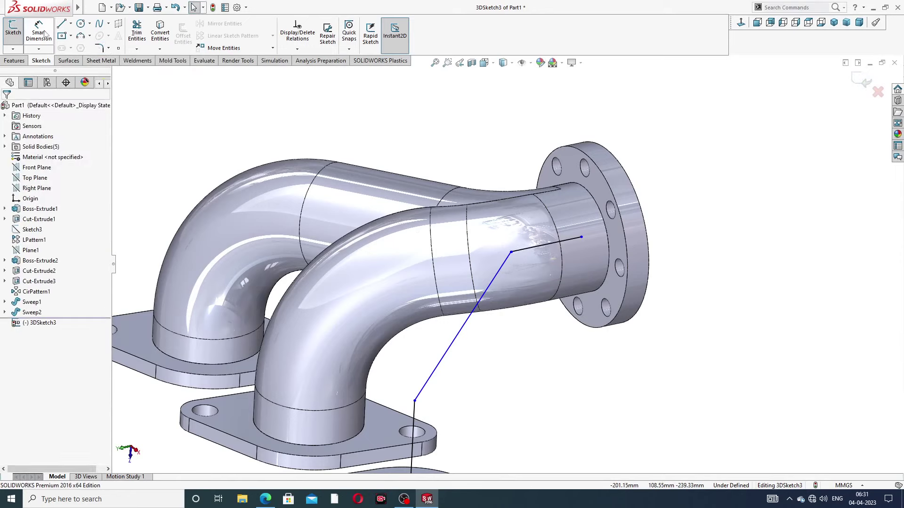
pyautogui.scroll(4, 440, 359)
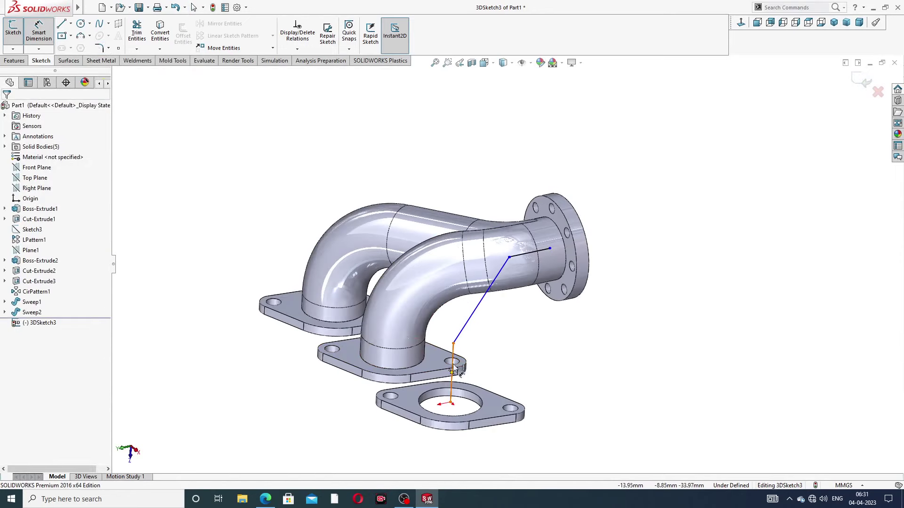
pyautogui.click(454, 360)
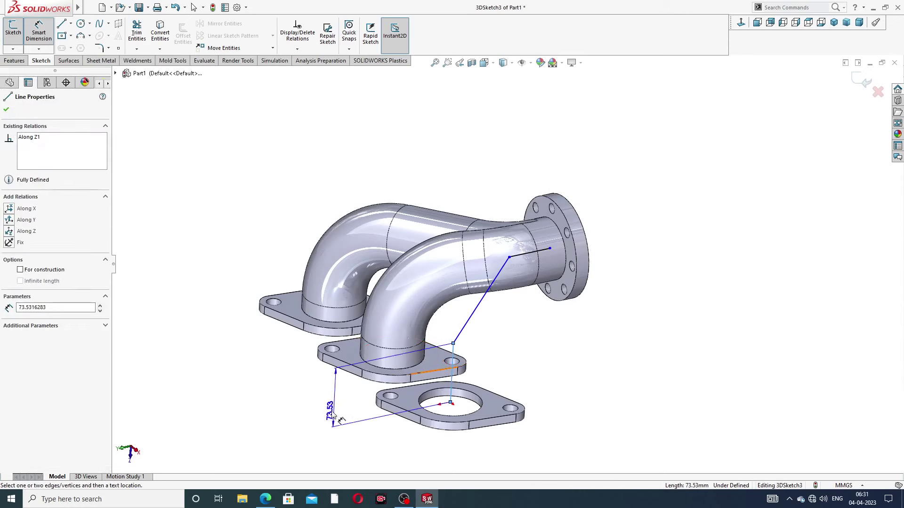
pyautogui.click(321, 404)
pyautogui.write('106')
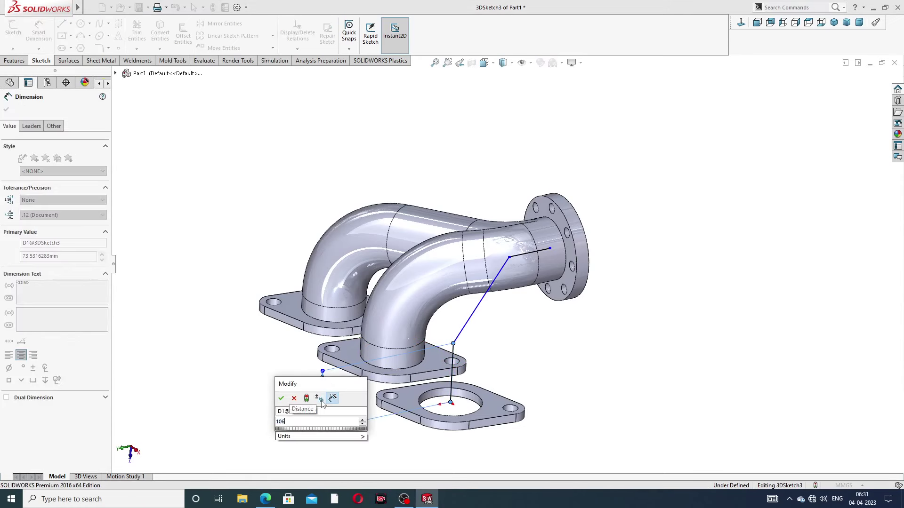
pyautogui.press('Return')
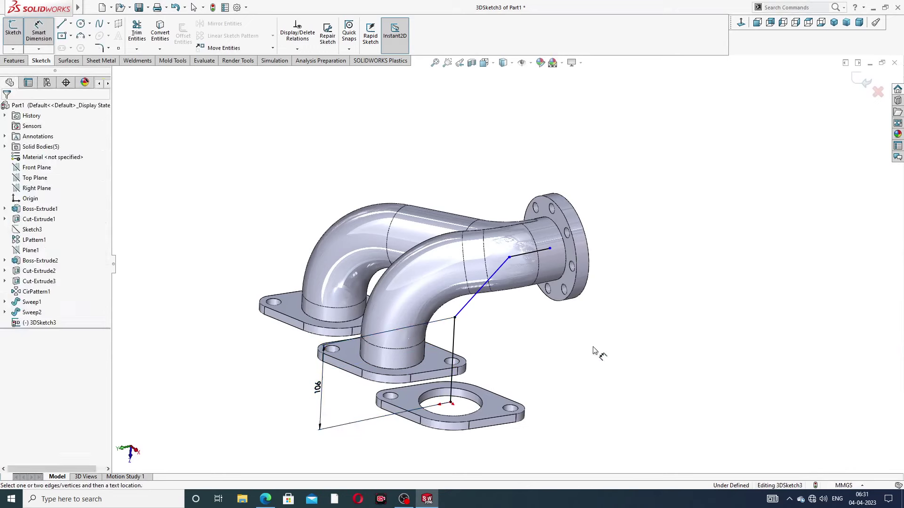
# Dimension the upper offset line to 56, then leave the dimension tool.
pyautogui.click(524, 256)
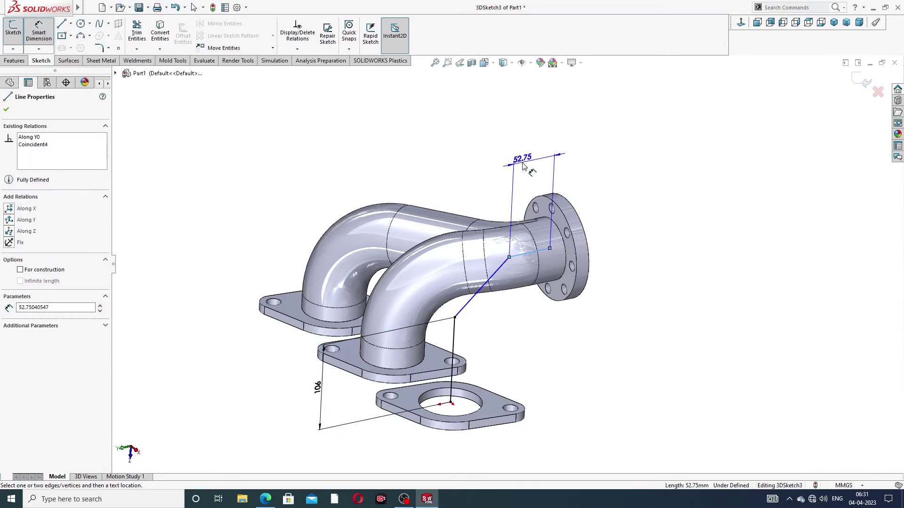
pyautogui.click(524, 166)
pyautogui.write('56')
pyautogui.press('Return')
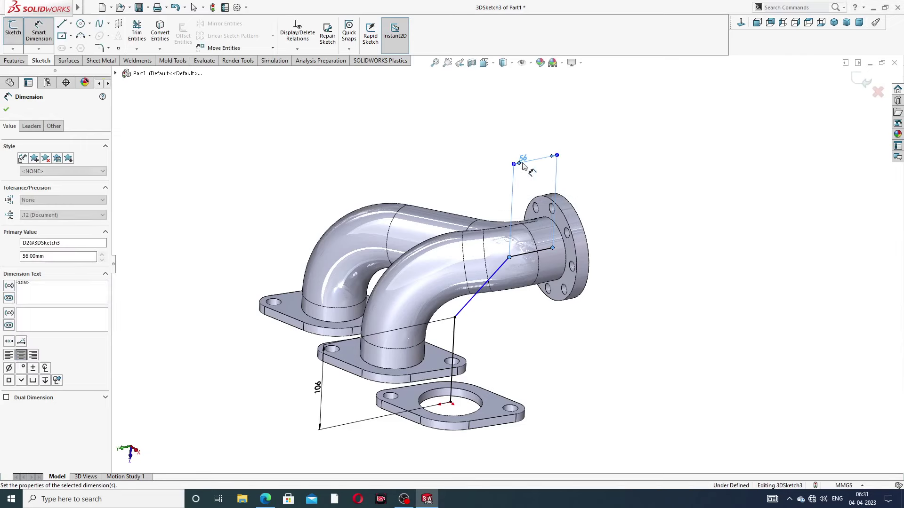
pyautogui.click(576, 171)
pyautogui.press('Left')
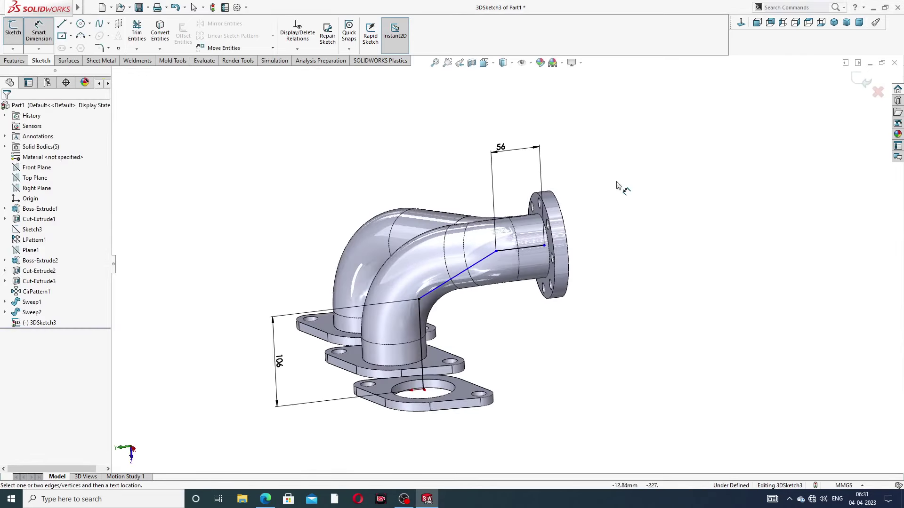
pyautogui.rightClick(618, 185)
pyautogui.click(651, 203)
pyautogui.scroll(-5, 577, 249)
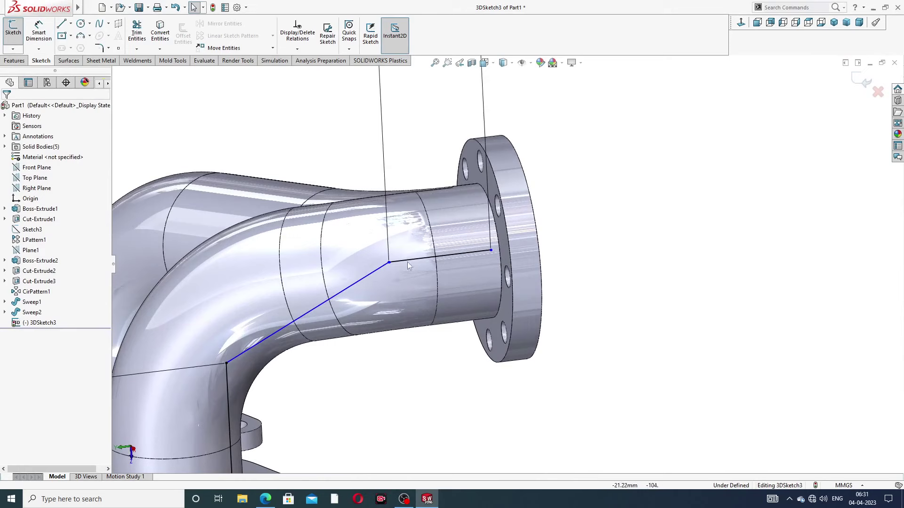
pyautogui.click(491, 251)
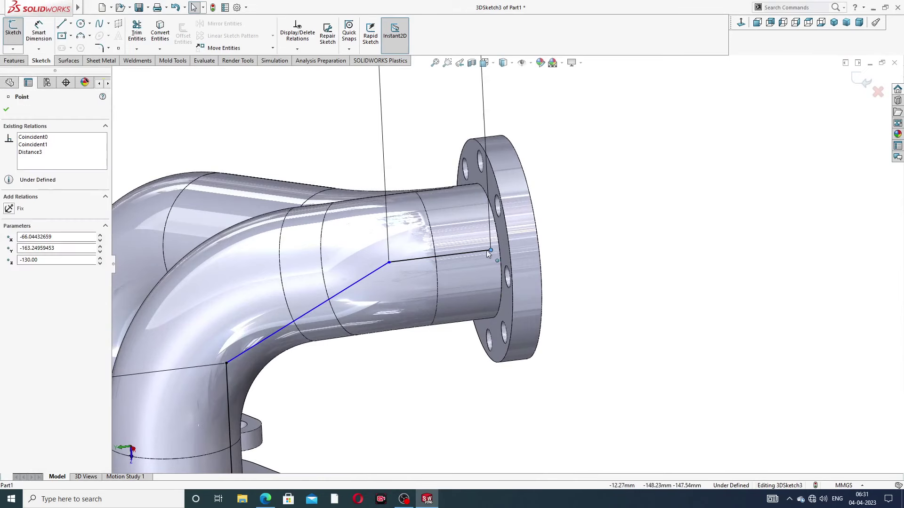
pyautogui.moveTo(491, 253); pyautogui.dragTo(489, 257)
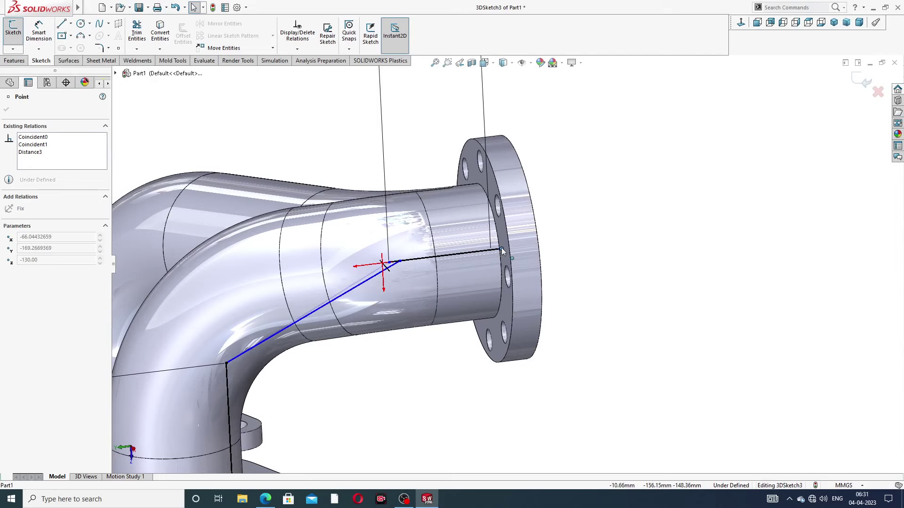
pyautogui.keyDown('ctrl'); pyautogui.click(486, 252); pyautogui.keyUp('ctrl')
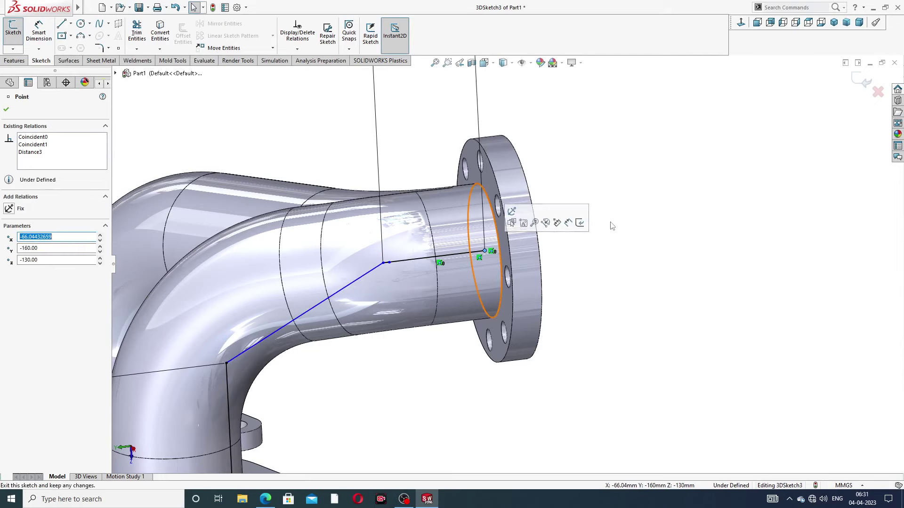
pyautogui.press('Escape')
pyautogui.scroll(-3, 389, 250)
pyautogui.scroll(-3, 400, 263)
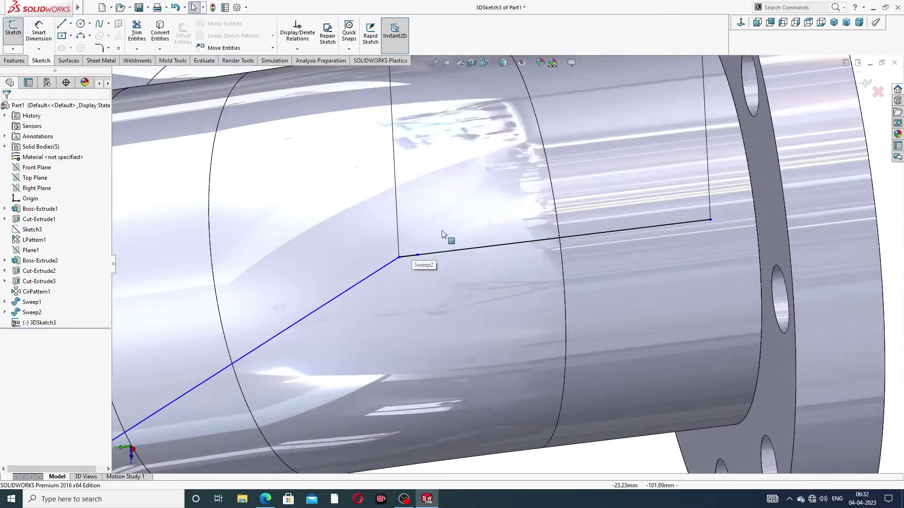
pyautogui.moveTo(399, 258); pyautogui.dragTo(417, 255)
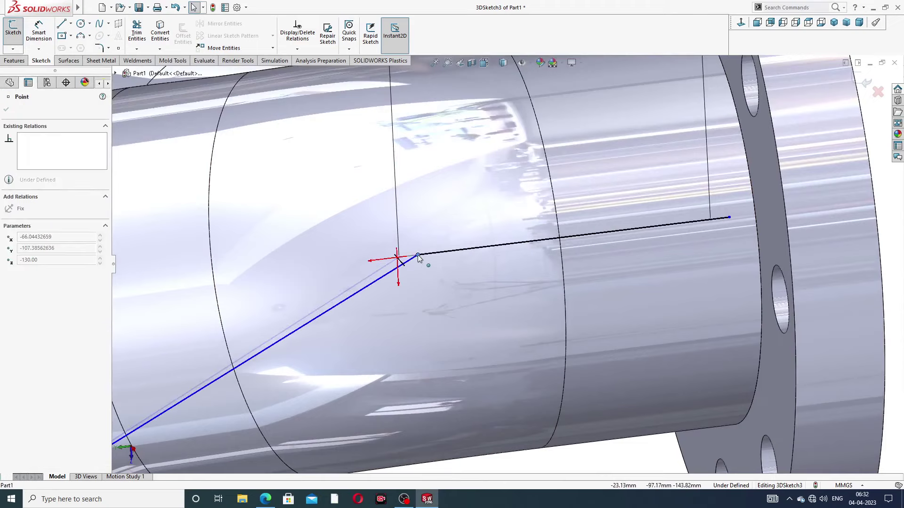
pyautogui.scroll(3, 717, 203)
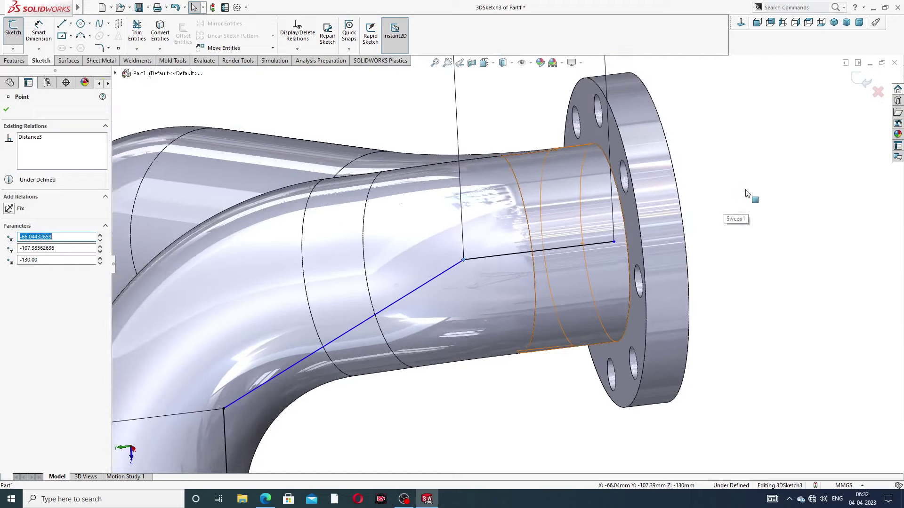
pyautogui.press('Escape')
pyautogui.scroll(-3, 473, 262)
pyautogui.scroll(-2, 473, 265)
pyautogui.scroll(-2, 488, 256)
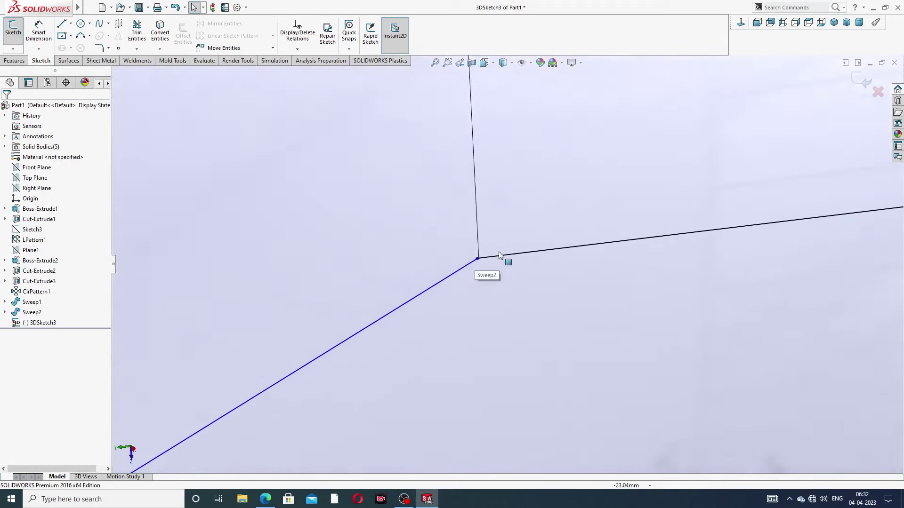
pyautogui.scroll(-1, 490, 259)
pyautogui.moveTo(461, 272); pyautogui.dragTo(477, 278, button='middle')
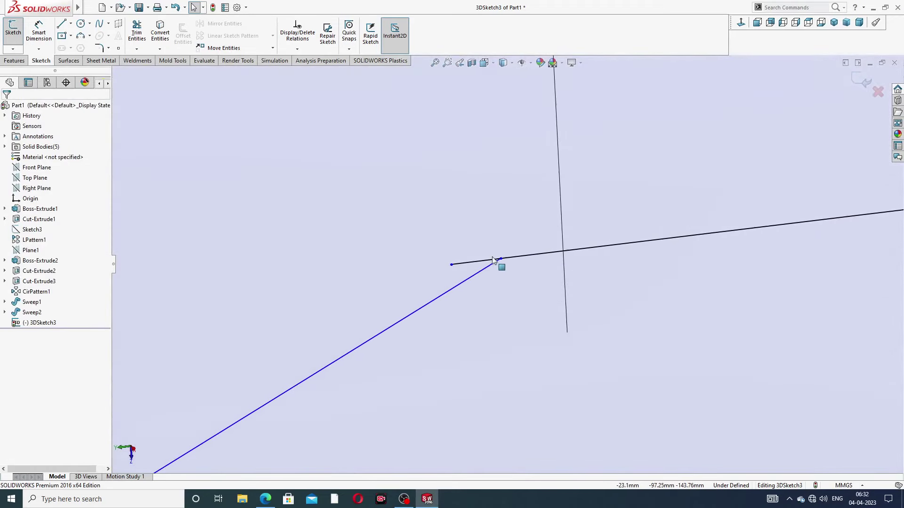
pyautogui.moveTo(451, 266); pyautogui.dragTo(473, 265)
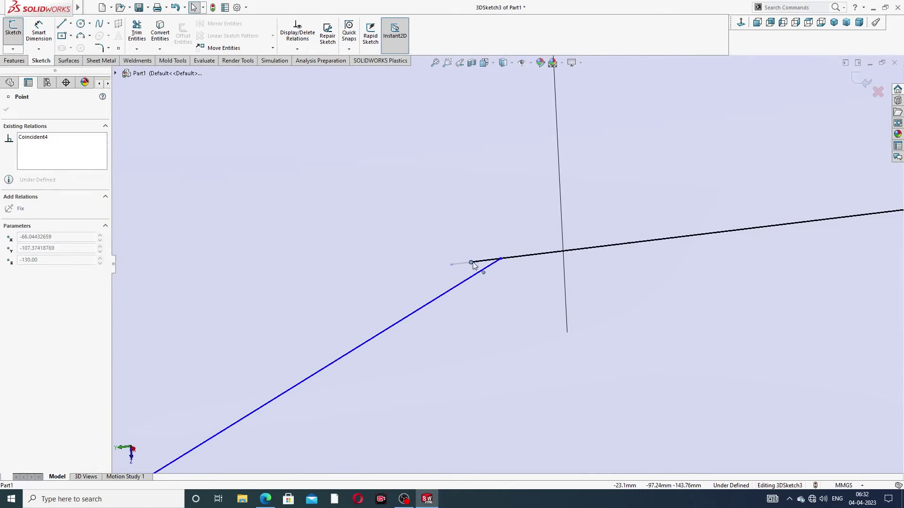
pyautogui.click(501, 260)
pyautogui.moveTo(499, 262)
pyautogui.mouseDown(button='middle')
pyautogui.moveTo(510, 258)
pyautogui.moveTo(496, 250)
pyautogui.moveTo(511, 261)
pyautogui.mouseUp(button='middle')
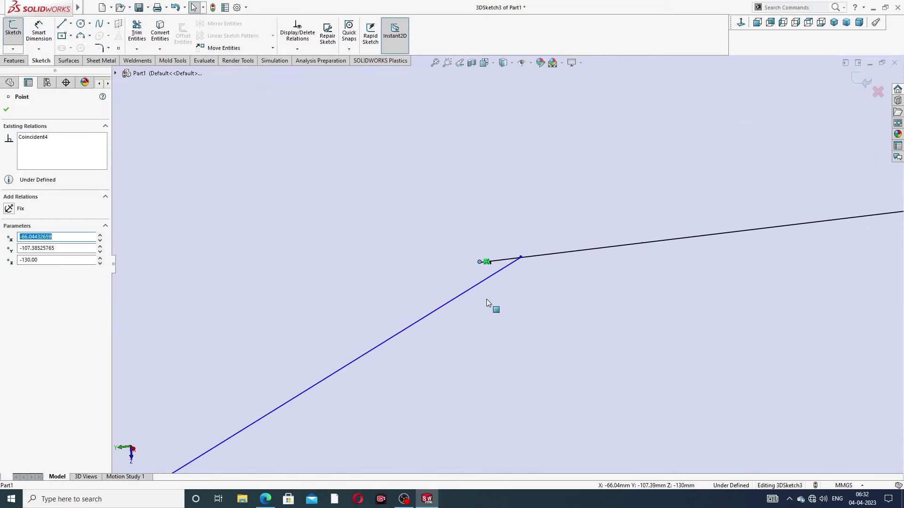
pyautogui.press('Escape')
pyautogui.click(479, 262)
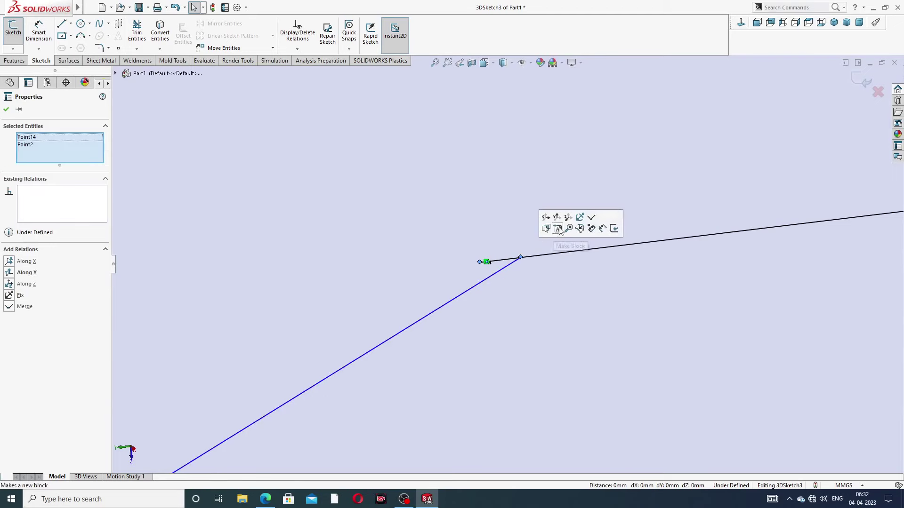
pyautogui.click(592, 218)
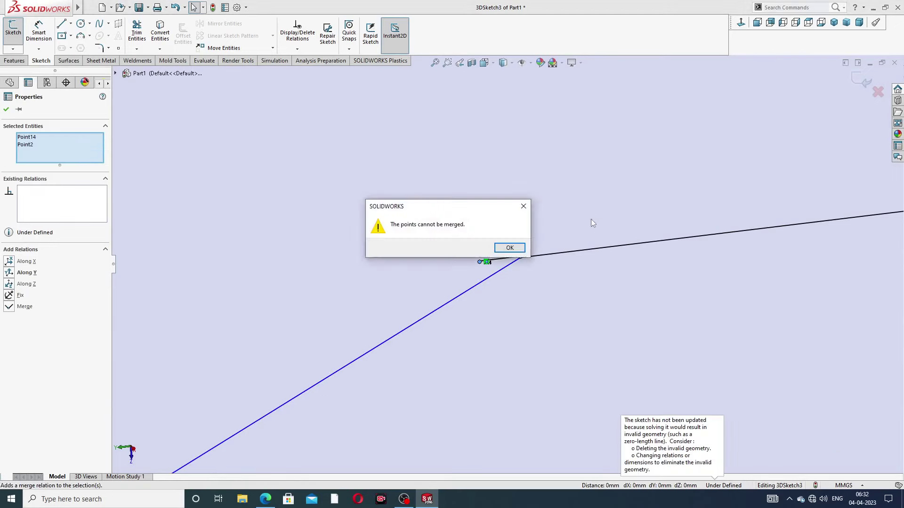
pyautogui.click(523, 206)
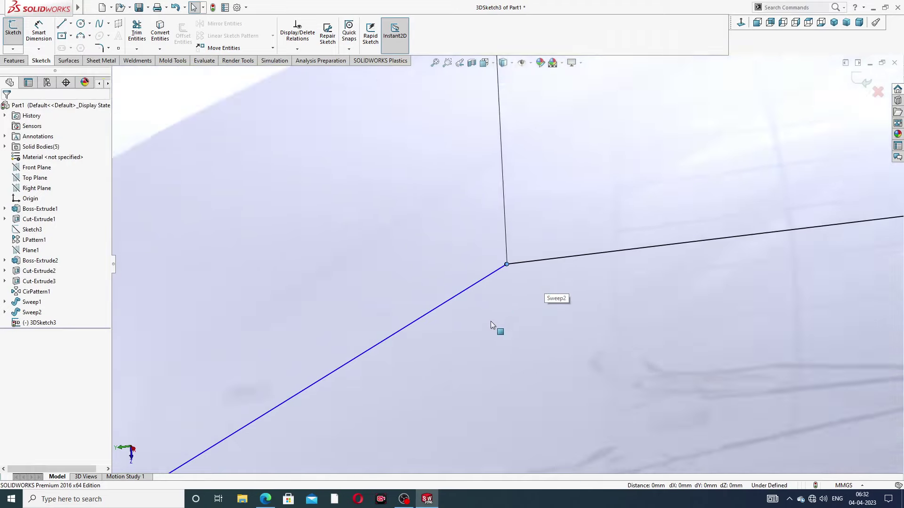
pyautogui.scroll(3, 497, 297)
pyautogui.scroll(2, 498, 297)
pyautogui.scroll(-2, 500, 271)
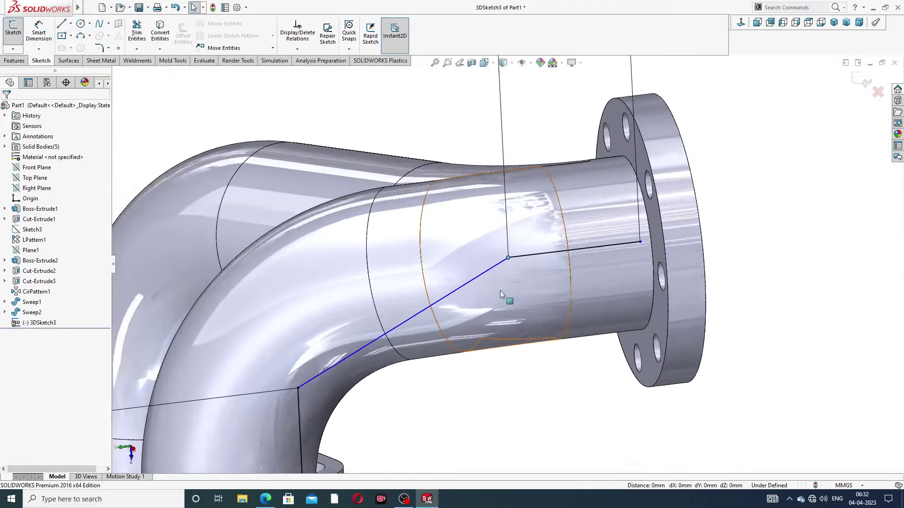
pyautogui.scroll(-1, 500, 290)
pyautogui.click(490, 261)
# Replace the diagonal path line with a straight line from the pipe corner to the upper path corner.
pyautogui.press('Delete')
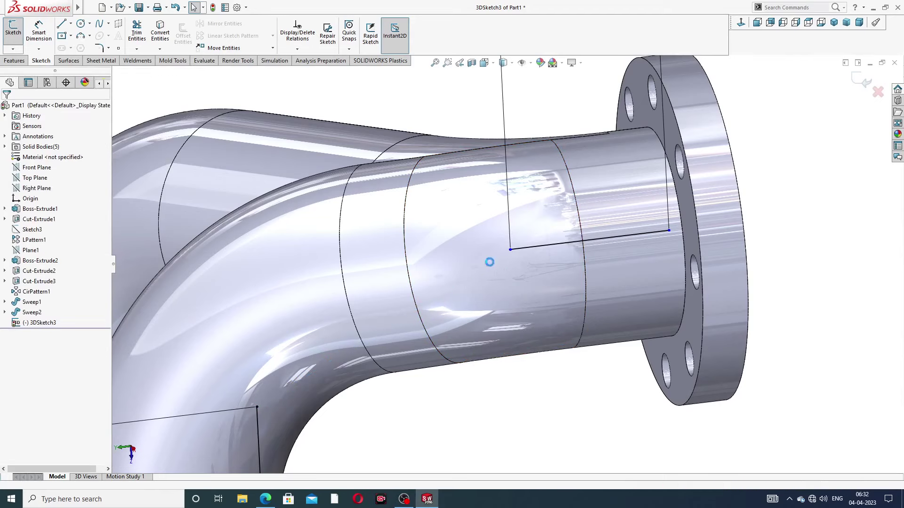
pyautogui.click(62, 25)
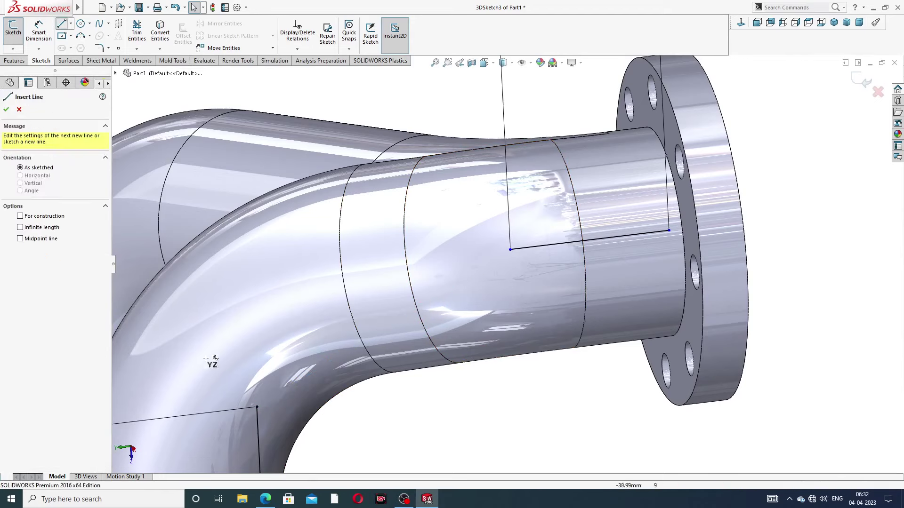
pyautogui.click(258, 407)
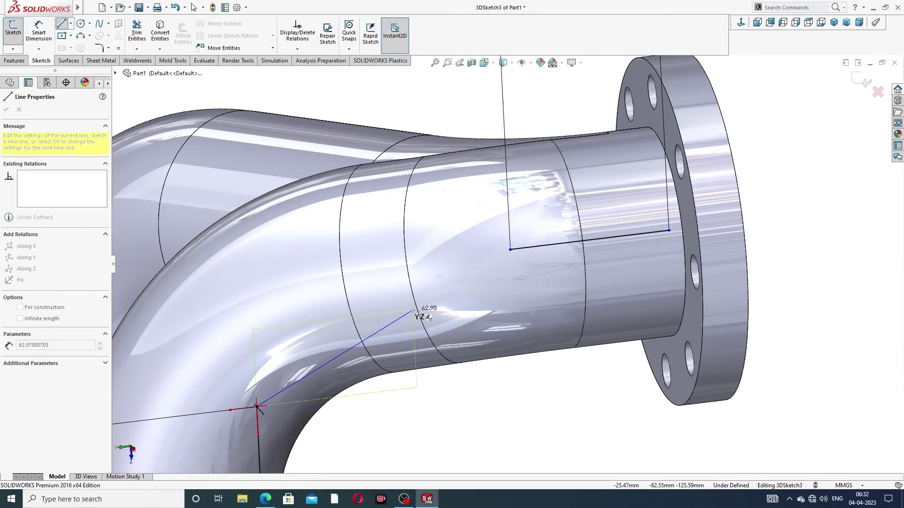
pyautogui.click(510, 249)
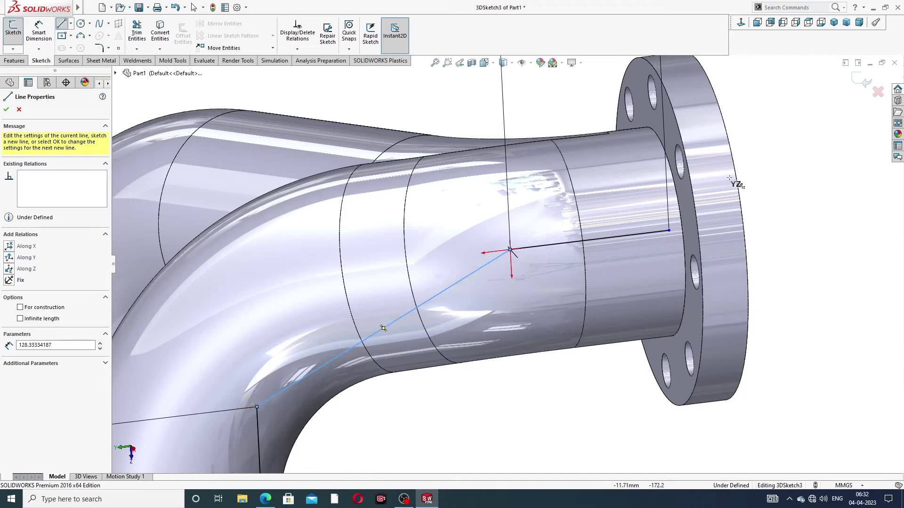
pyautogui.rightClick(774, 133)
pyautogui.click(800, 179)
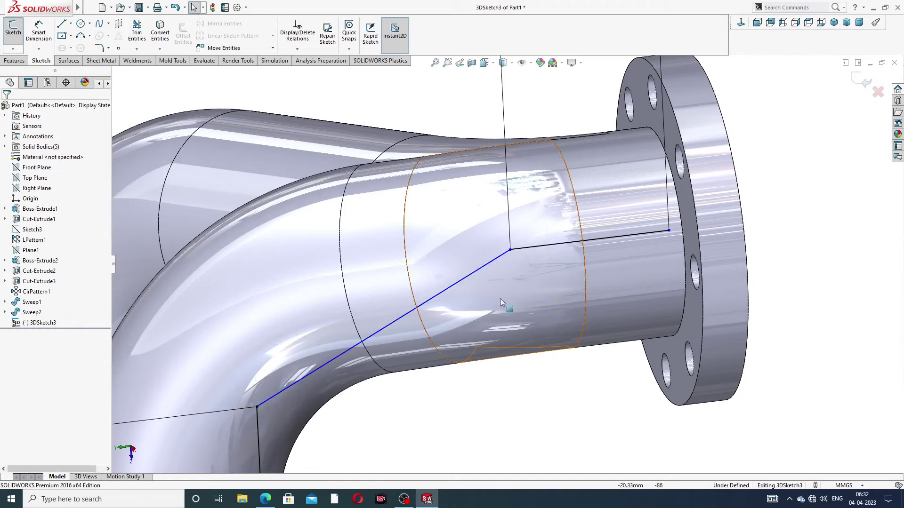
# Orbit and zoom to the path corner and inspect the tiny leftover line there.
pyautogui.scroll(-2, 500, 299)
pyautogui.scroll(-2, 526, 271)
pyautogui.scroll(-2, 487, 239)
pyautogui.moveTo(476, 206)
pyautogui.mouseDown(button='middle')
pyautogui.moveTo(454, 269)
pyautogui.moveTo(444, 257)
pyautogui.moveTo(513, 258)
pyautogui.moveTo(521, 246)
pyautogui.moveTo(460, 258)
pyautogui.moveTo(509, 287)
pyautogui.mouseUp(button='middle')
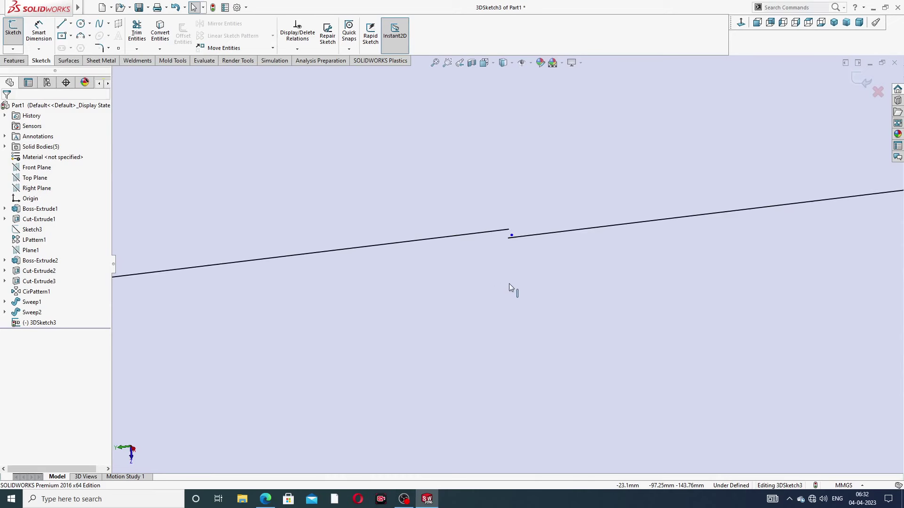
pyautogui.moveTo(513, 239); pyautogui.dragTo(520, 284, button='middle')
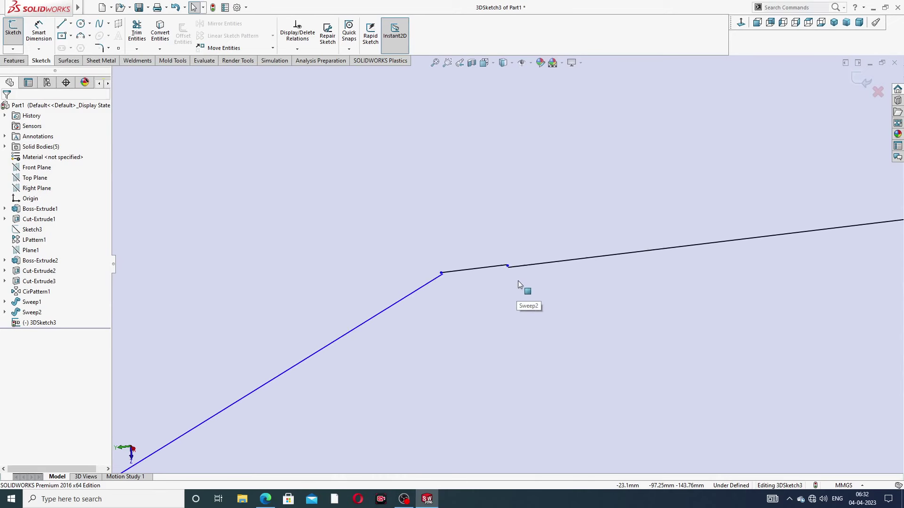
pyautogui.click(462, 274)
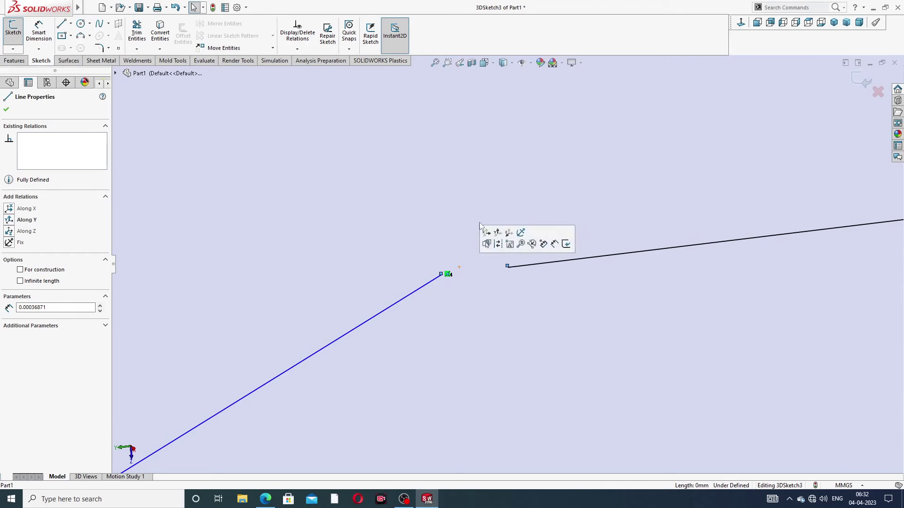
pyautogui.moveTo(443, 283); pyautogui.dragTo(490, 281, button='middle')
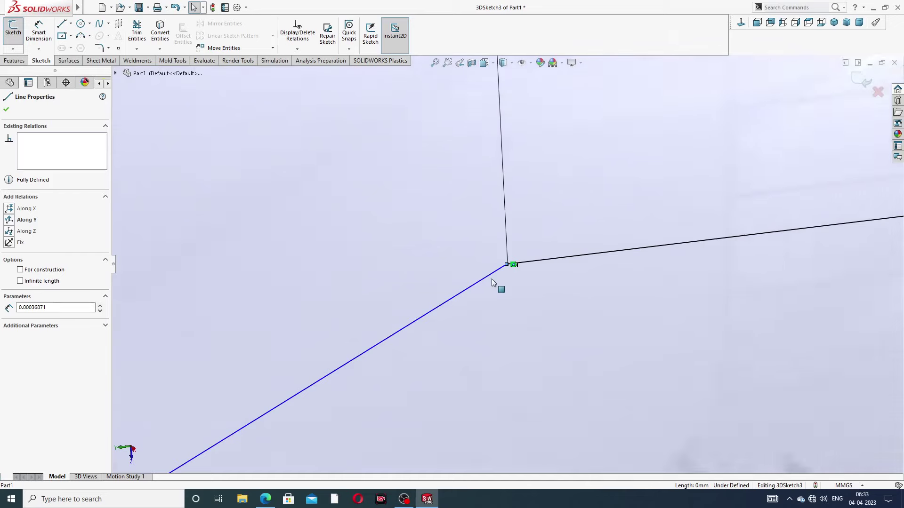
pyautogui.scroll(3, 489, 281)
pyautogui.scroll(3, 489, 280)
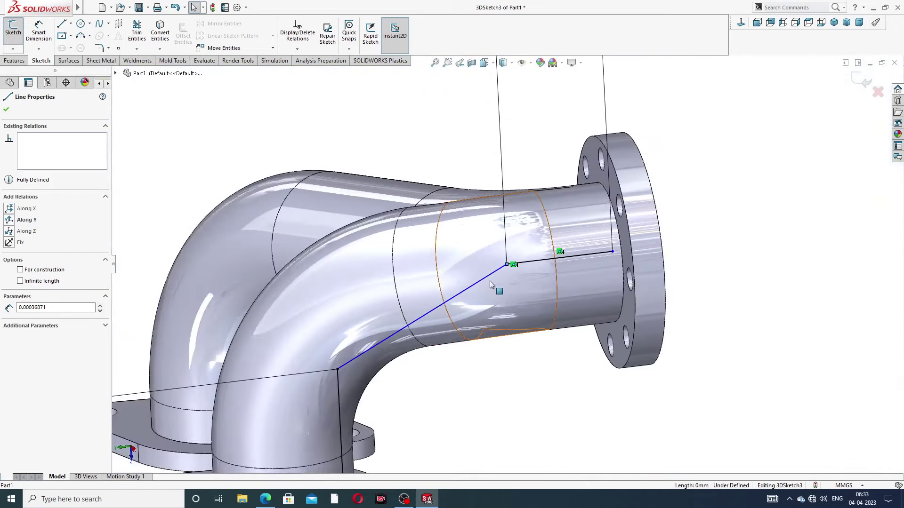
pyautogui.scroll(2, 489, 281)
pyautogui.press('Escape')
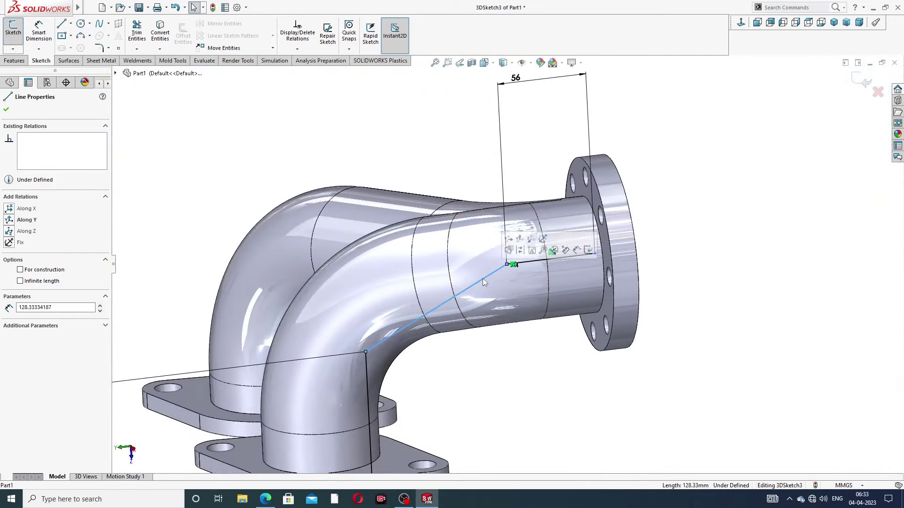
pyautogui.press('Escape')
# Delete the short stray segment at the end of the path line.
pyautogui.scroll(-3, 508, 264)
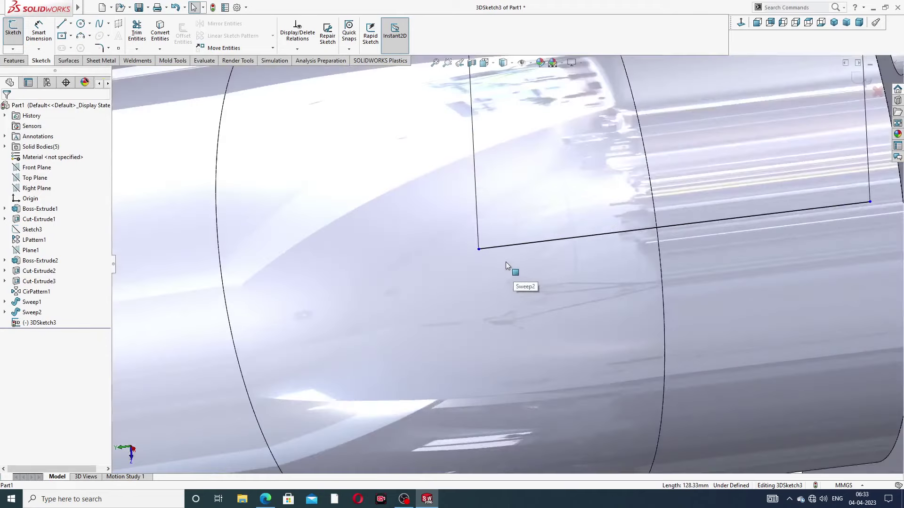
pyautogui.scroll(-3, 473, 250)
pyautogui.scroll(-2, 364, 233)
pyautogui.scroll(-3, 275, 331)
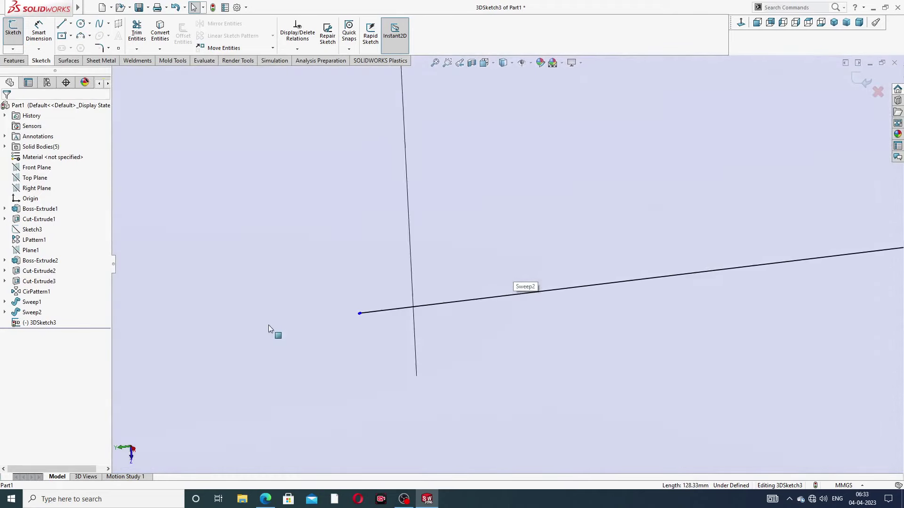
pyautogui.scroll(-3, 488, 318)
pyautogui.scroll(-2, 490, 237)
pyautogui.scroll(-2, 402, 113)
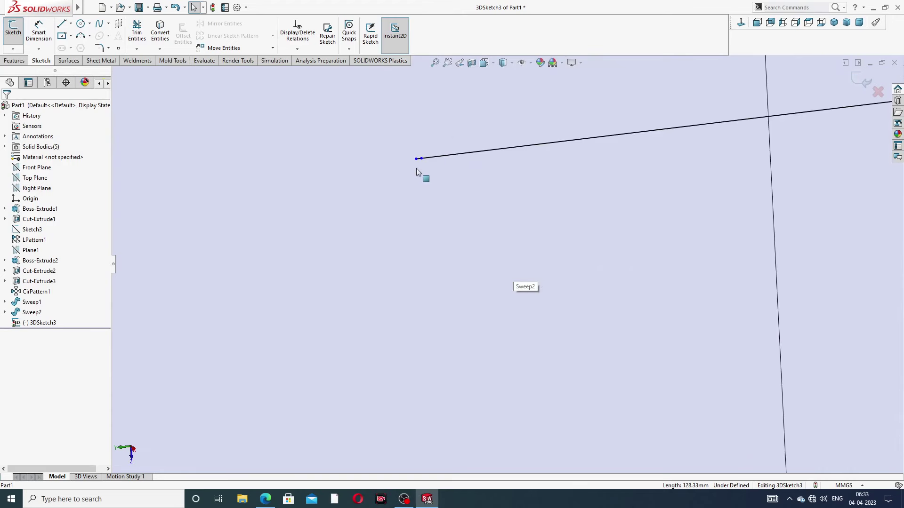
pyautogui.scroll(-2, 424, 175)
pyautogui.scroll(-2, 471, 212)
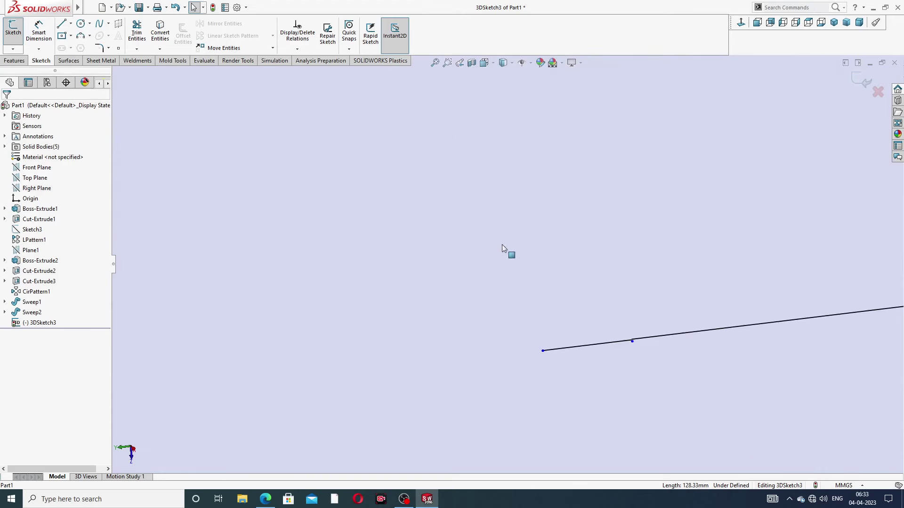
pyautogui.click(591, 345)
pyautogui.press('Delete')
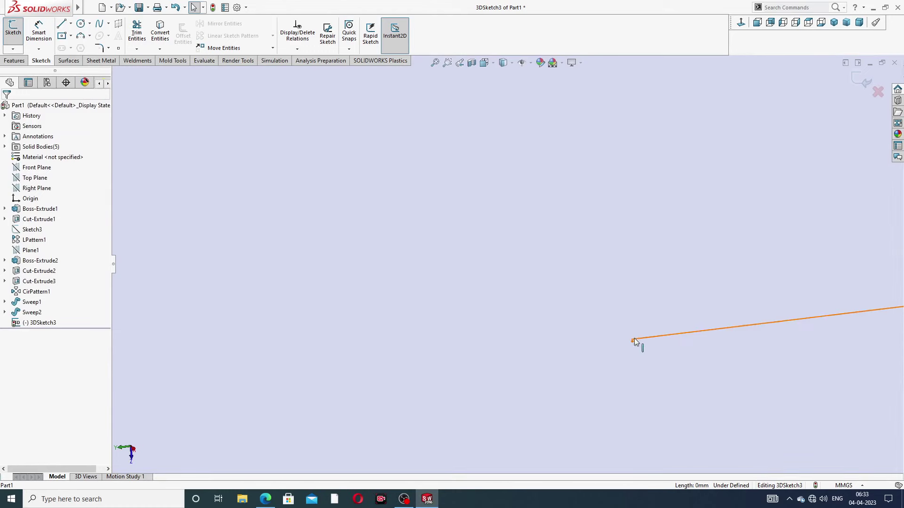
# Rotate and zoom around the sketch to locate the stub line near the flange.
pyautogui.keyDown('ctrl'); pyautogui.moveTo(634, 338); pyautogui.dragTo(537, 253, button='middle'); pyautogui.keyUp('ctrl')
pyautogui.moveTo(480, 252)
pyautogui.mouseDown(button='middle')
pyautogui.moveTo(499, 237)
pyautogui.moveTo(529, 252)
pyautogui.mouseUp(button='middle')
pyautogui.click(483, 235)
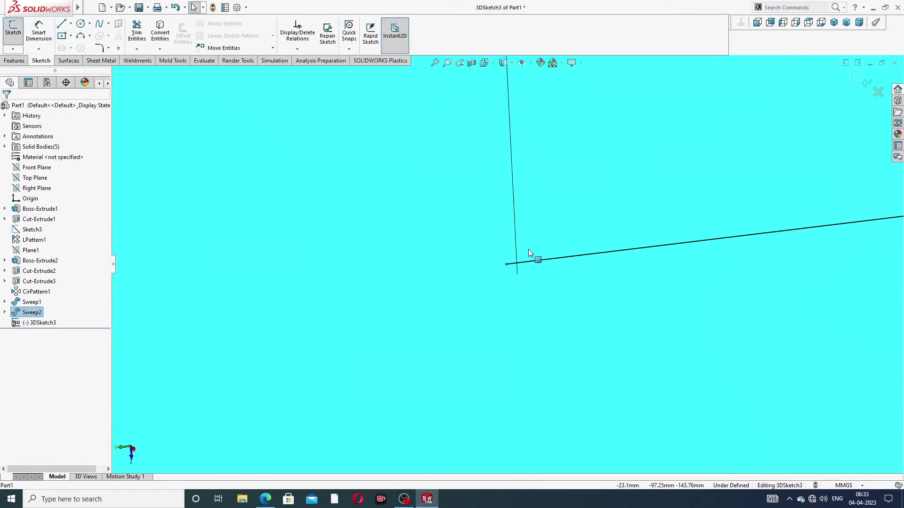
pyautogui.scroll(2, 528, 253)
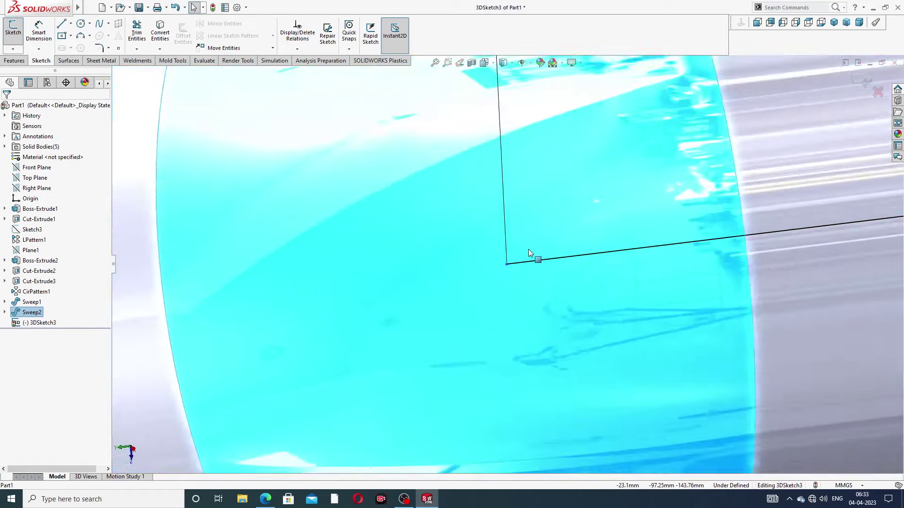
pyautogui.scroll(3, 528, 253)
pyautogui.scroll(2, 528, 253)
pyautogui.scroll(1, 528, 253)
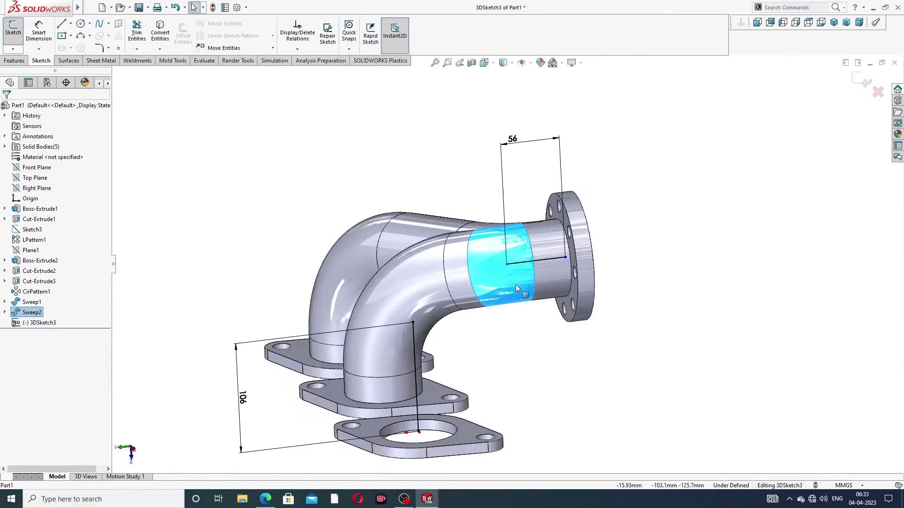
pyautogui.scroll(1, 516, 285)
pyautogui.scroll(-2, 496, 285)
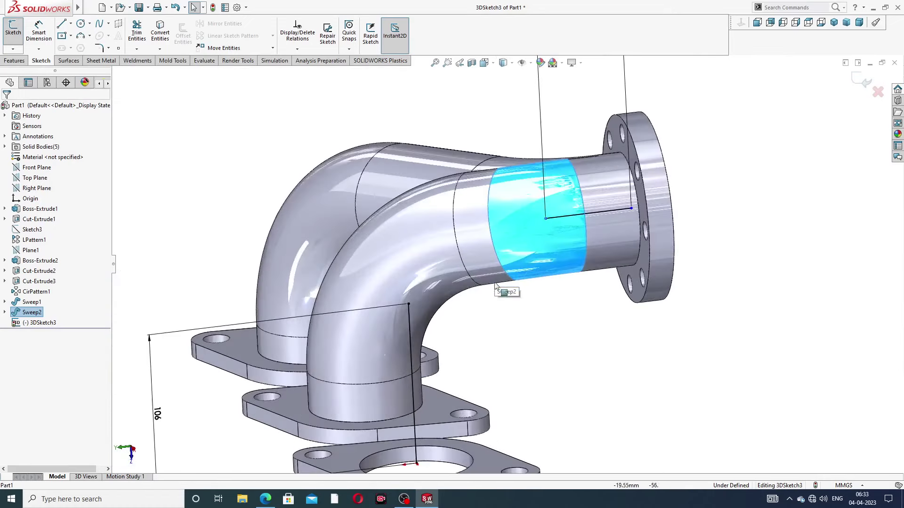
# Delete the short stub line beside the flange, leaving 3DSketch3 fully defined.
pyautogui.click(557, 216)
pyautogui.press('Escape')
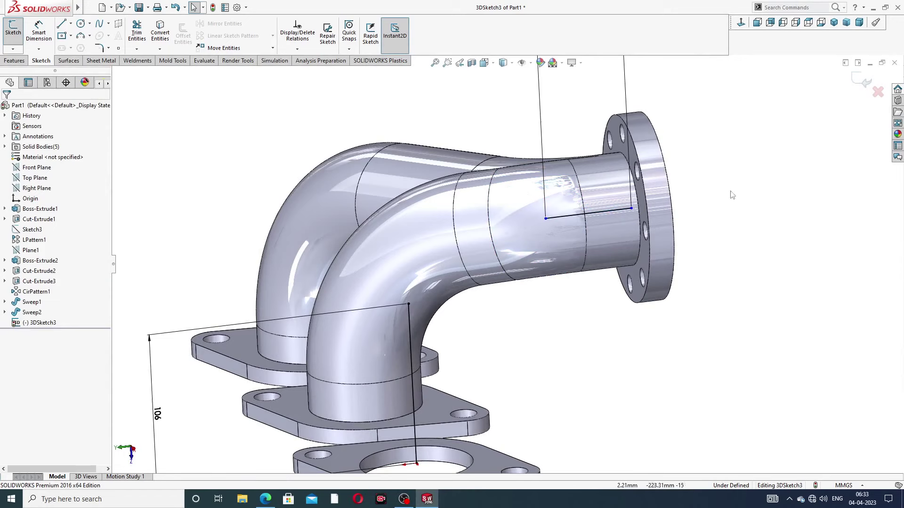
pyautogui.moveTo(546, 218)
pyautogui.mouseDown()
pyautogui.moveTo(561, 217)
pyautogui.moveTo(549, 219)
pyautogui.mouseUp()
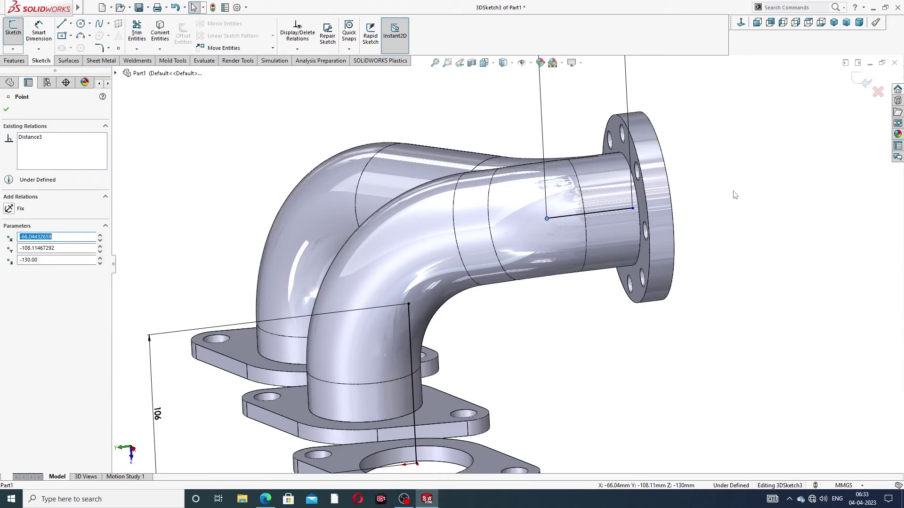
pyautogui.press('Escape')
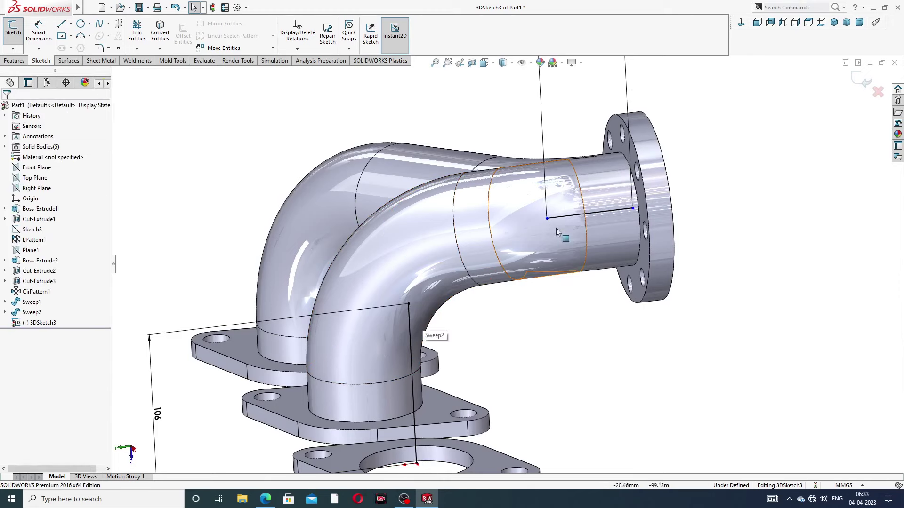
pyautogui.click(567, 220)
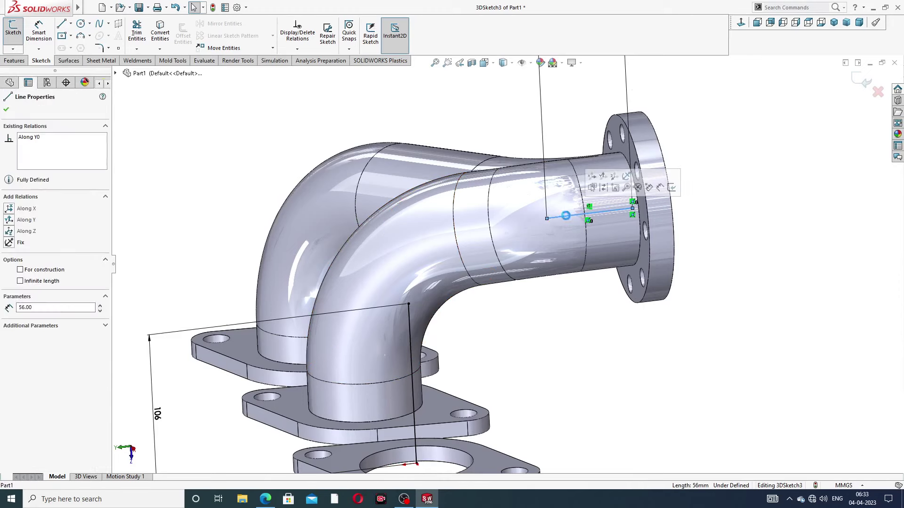
pyautogui.press('Delete')
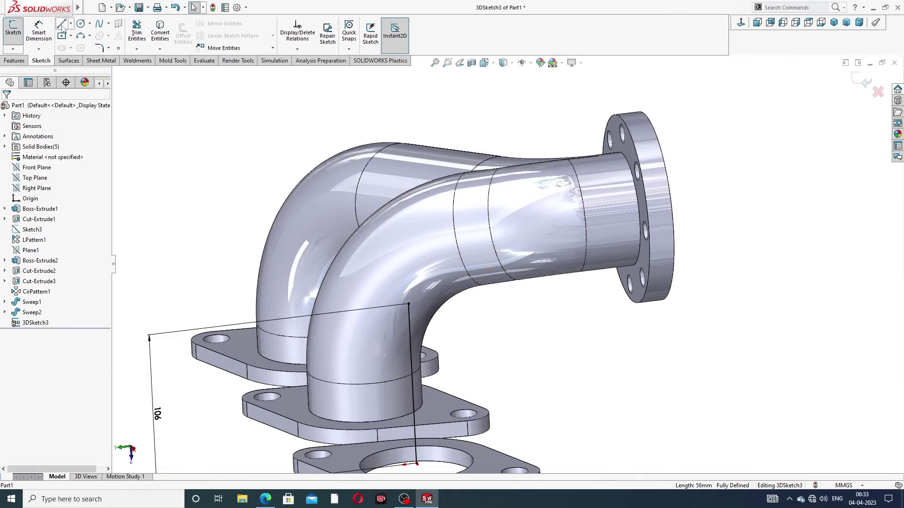
# Draw a new path line starting at the flange circle centre.
pyautogui.click(62, 25)
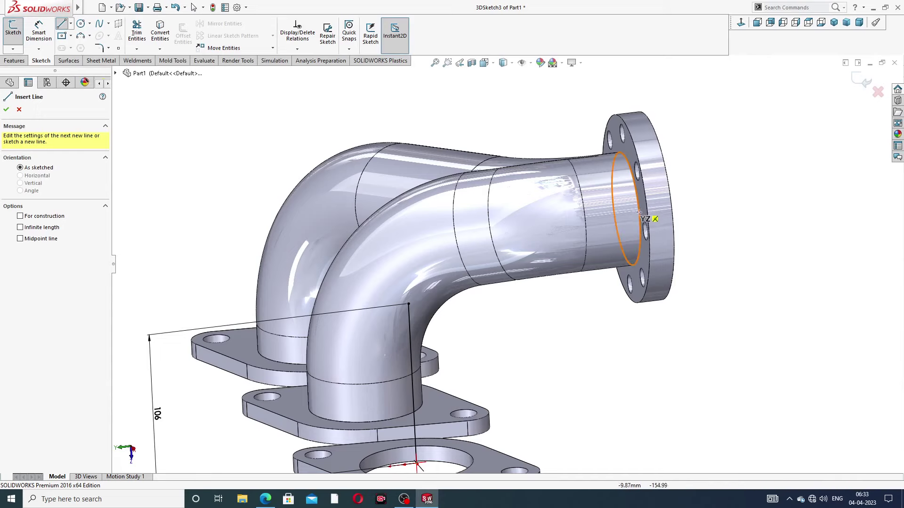
pyautogui.press('Up')
pyautogui.press('Up')
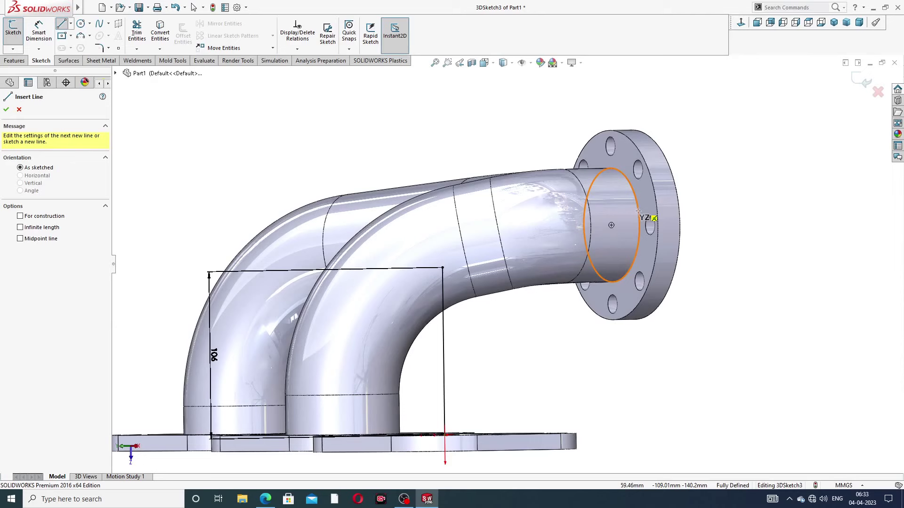
pyautogui.click(608, 224)
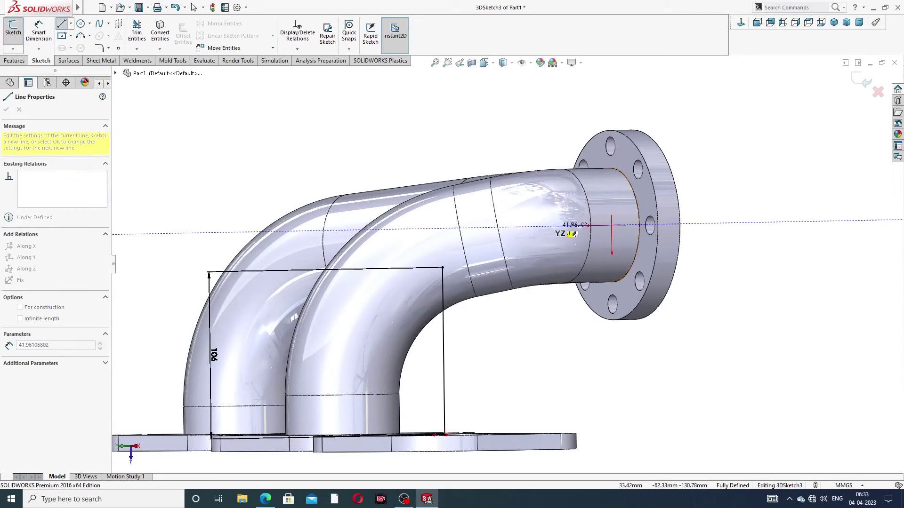
pyautogui.click(554, 226)
pyautogui.rightClick(571, 253)
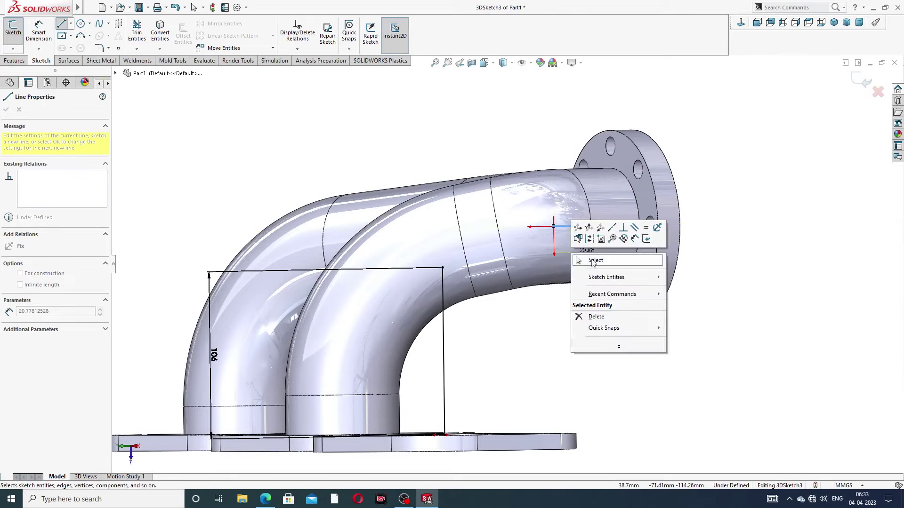
pyautogui.click(592, 261)
pyautogui.moveTo(592, 262); pyautogui.dragTo(249, 147, button='middle')
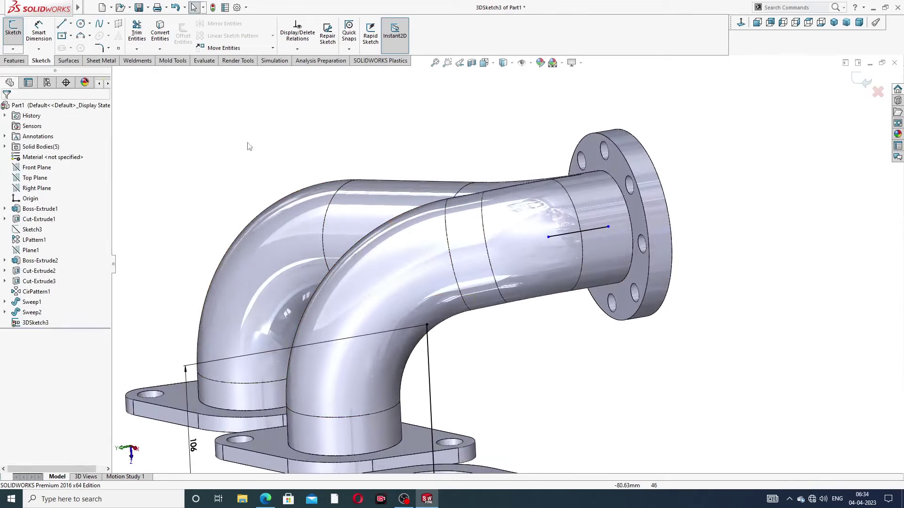
# Add another path line starting at the pipe bend corner.
pyautogui.click(62, 24)
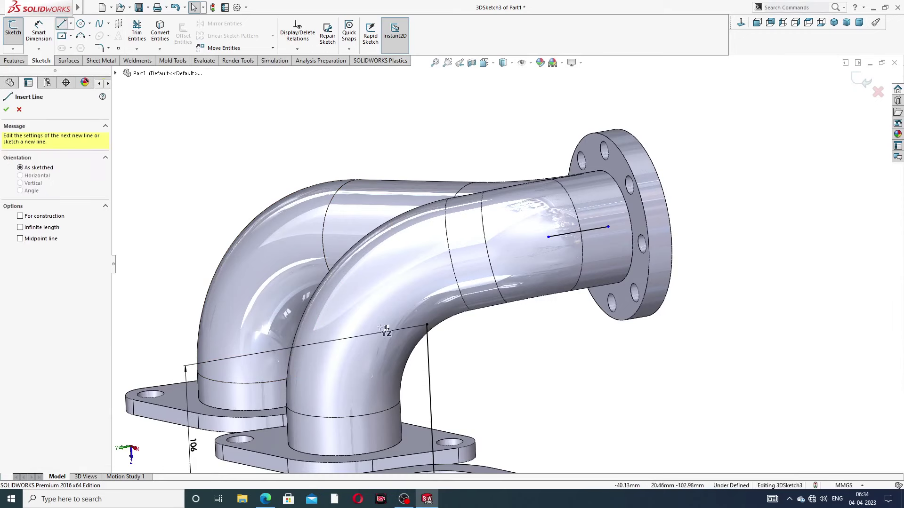
pyautogui.click(427, 325)
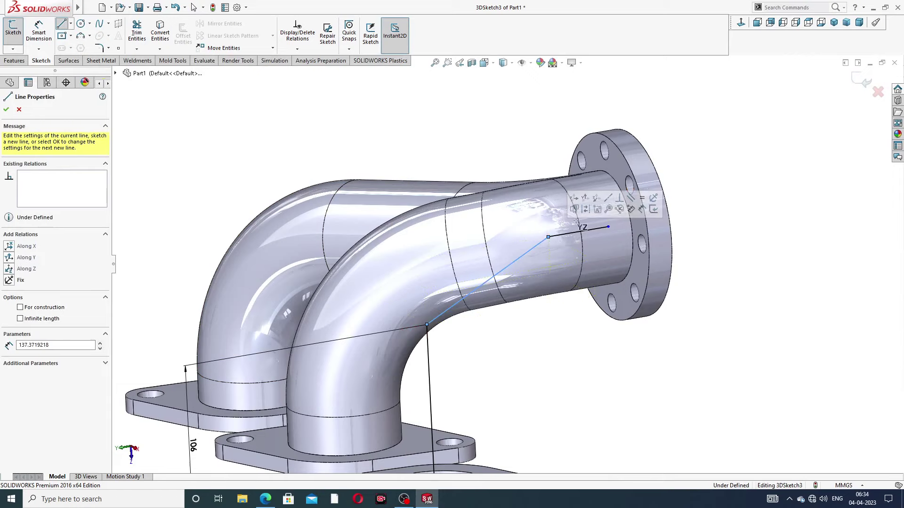
pyautogui.rightClick(699, 159)
pyautogui.click(713, 168)
pyautogui.scroll(-2, 550, 254)
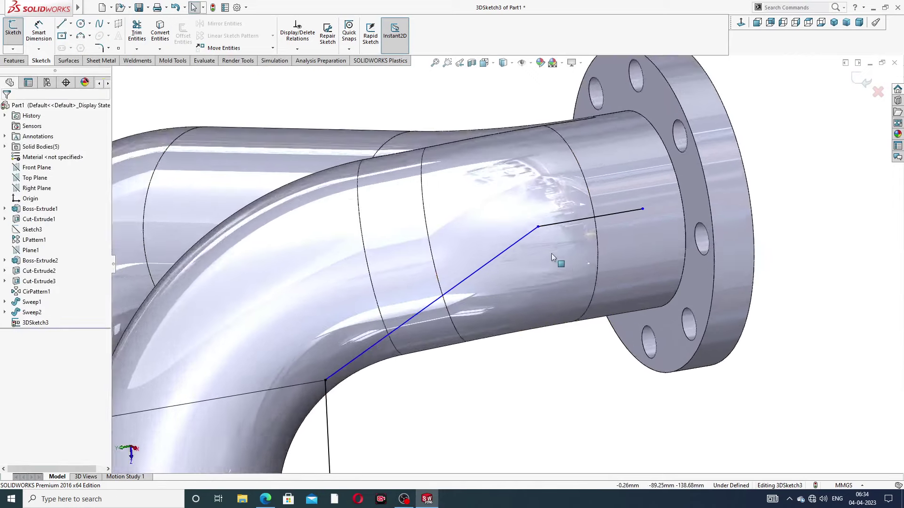
pyautogui.scroll(-3, 546, 233)
pyautogui.scroll(-2, 516, 241)
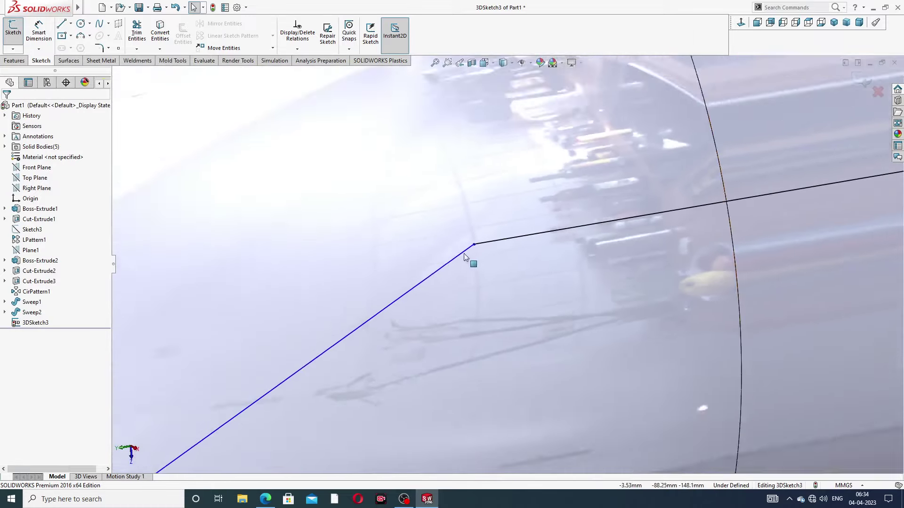
pyautogui.scroll(3, 471, 257)
pyautogui.scroll(2, 471, 259)
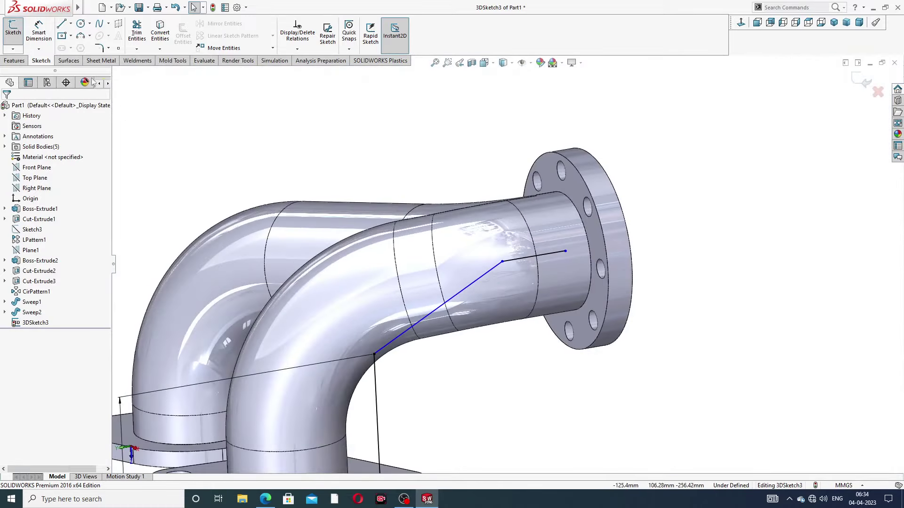
# Dimension the short line at the flange to 56.
pyautogui.click(39, 31)
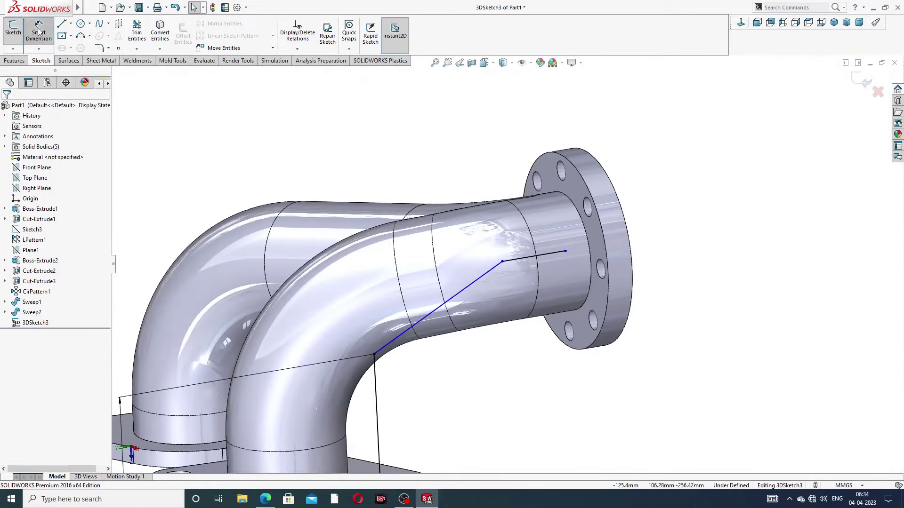
pyautogui.click(527, 263)
pyautogui.click(518, 141)
pyautogui.write('56')
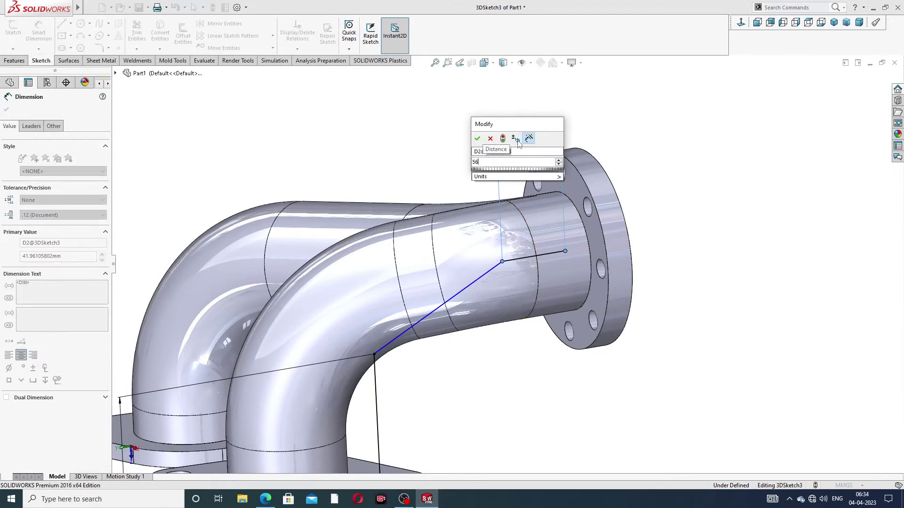
pyautogui.press('Return')
pyautogui.click(636, 181)
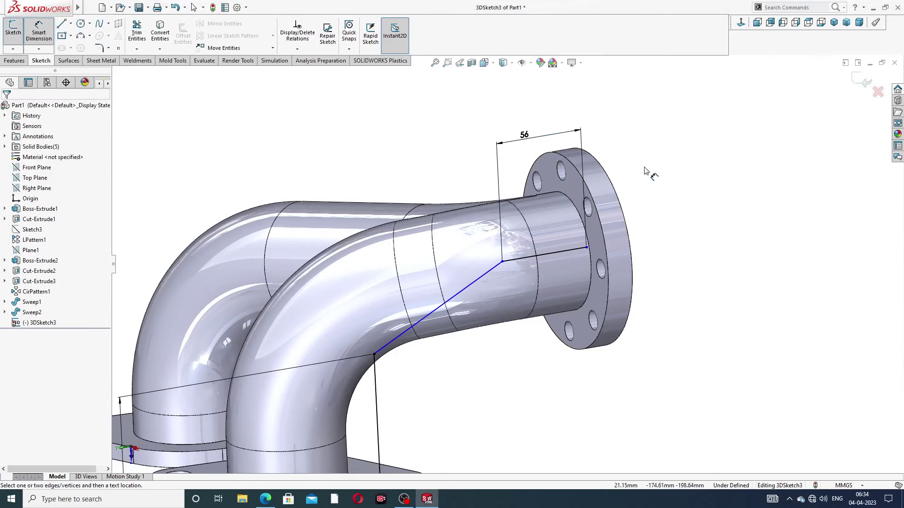
# Drag the line's free endpoint onto the flange centre so the sketch is fully defined.
pyautogui.rightClick(647, 166)
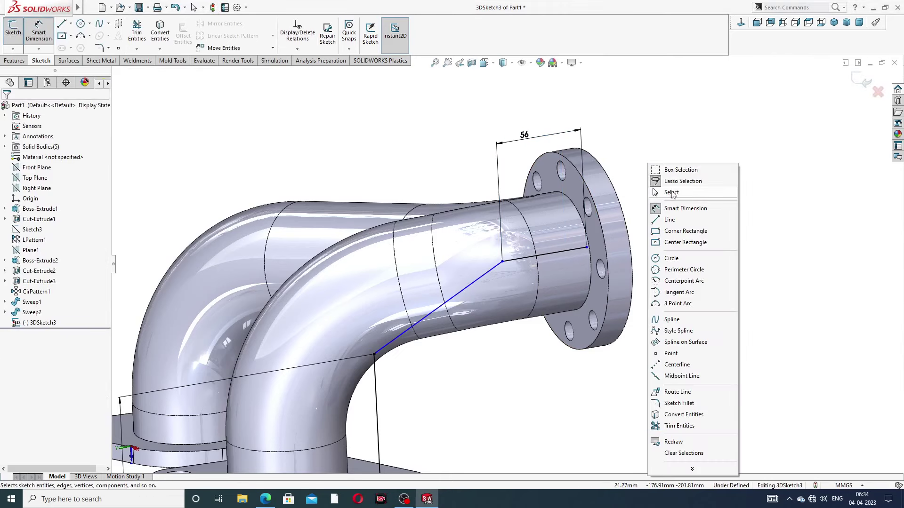
pyautogui.click(672, 194)
pyautogui.click(587, 248)
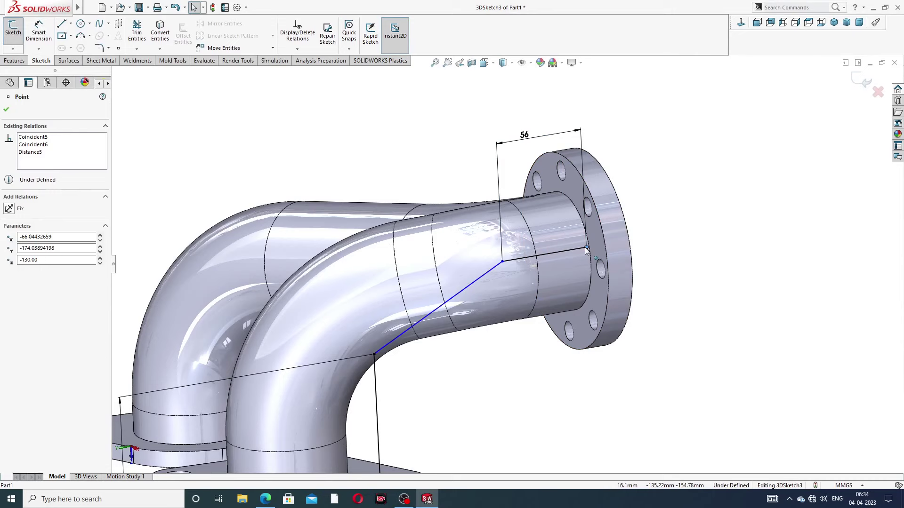
pyautogui.moveTo(587, 248); pyautogui.dragTo(589, 248)
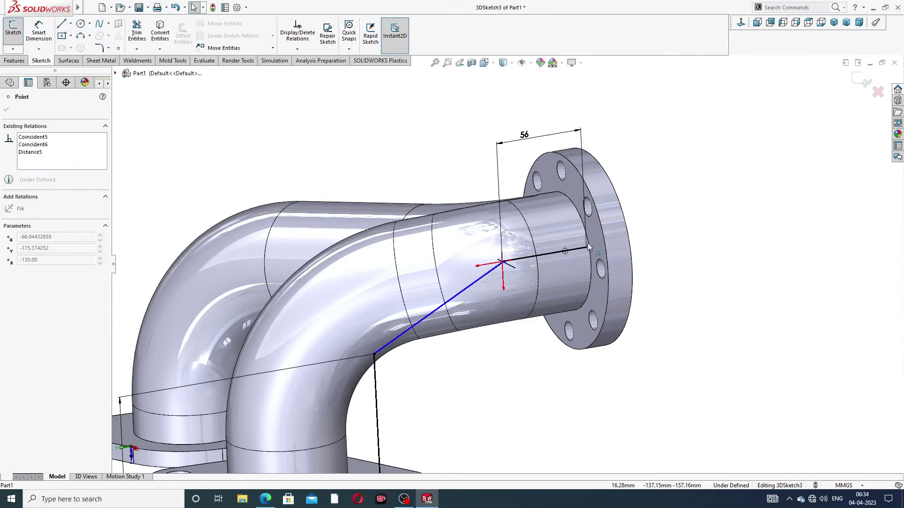
pyautogui.keyDown('ctrl'); pyautogui.click(589, 256); pyautogui.keyUp('ctrl')
pyautogui.click(612, 220)
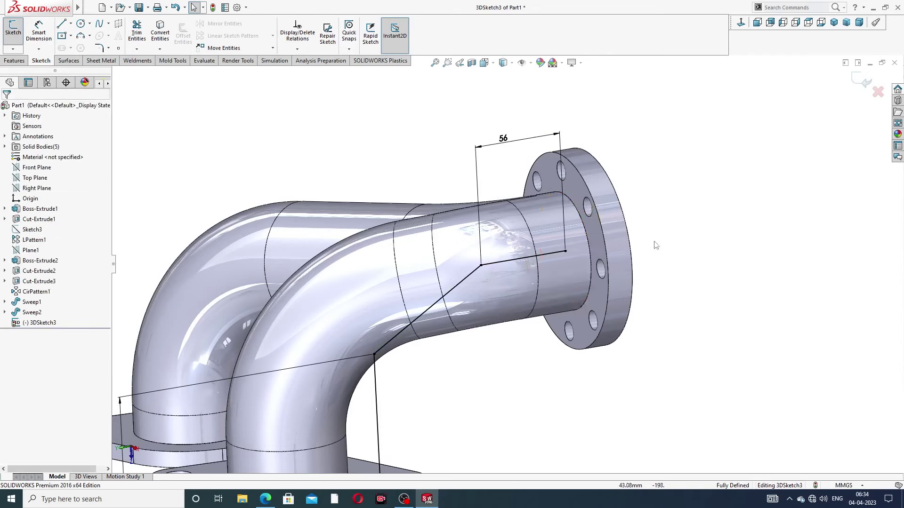
pyautogui.scroll(2, 543, 285)
pyautogui.scroll(2, 535, 276)
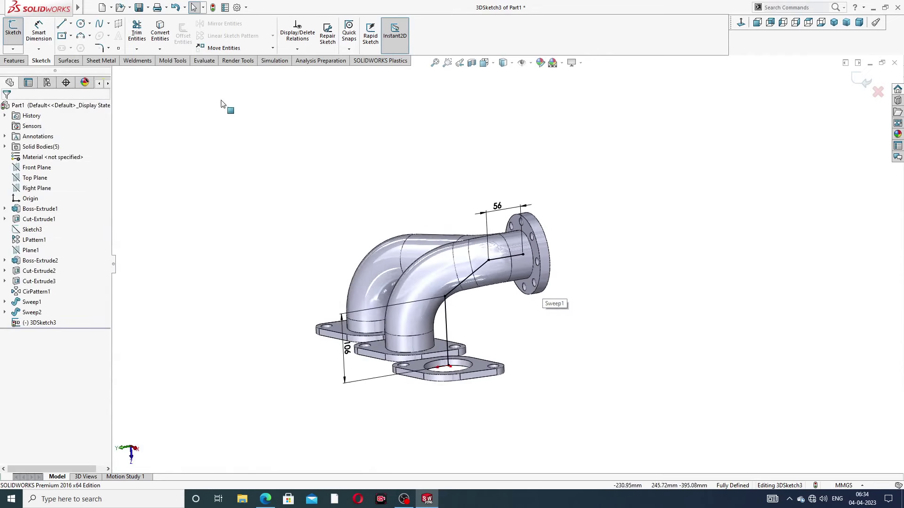
# Fillet the path corner near the flange with a 68 mm sketch fillet.
pyautogui.click(100, 48)
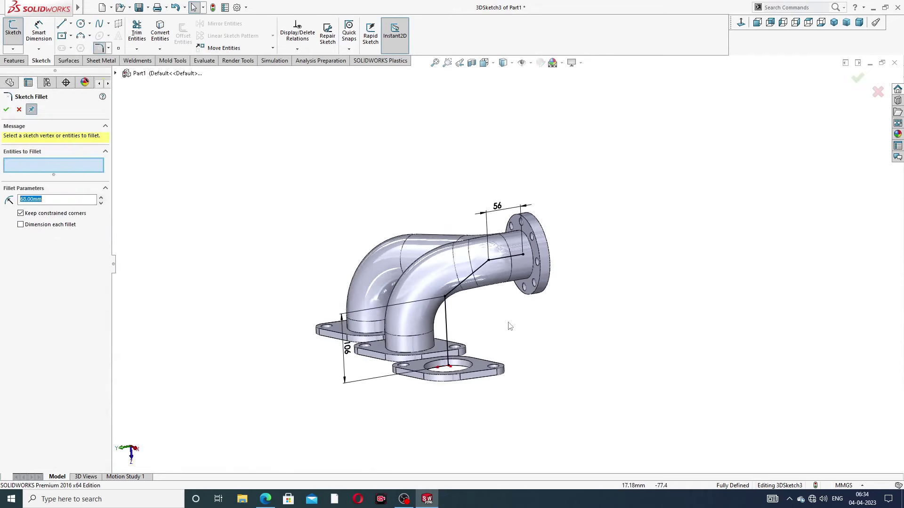
pyautogui.scroll(-3, 502, 321)
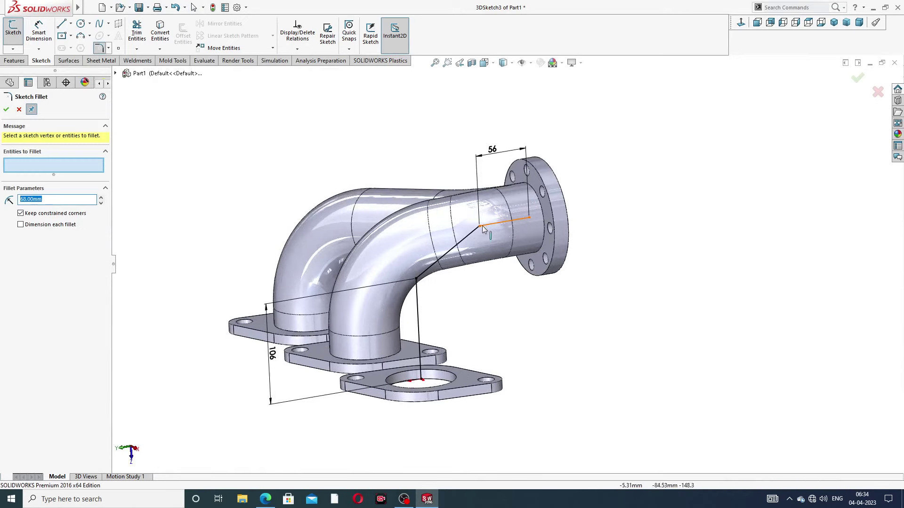
pyautogui.scroll(-3, 484, 227)
pyautogui.click(484, 239)
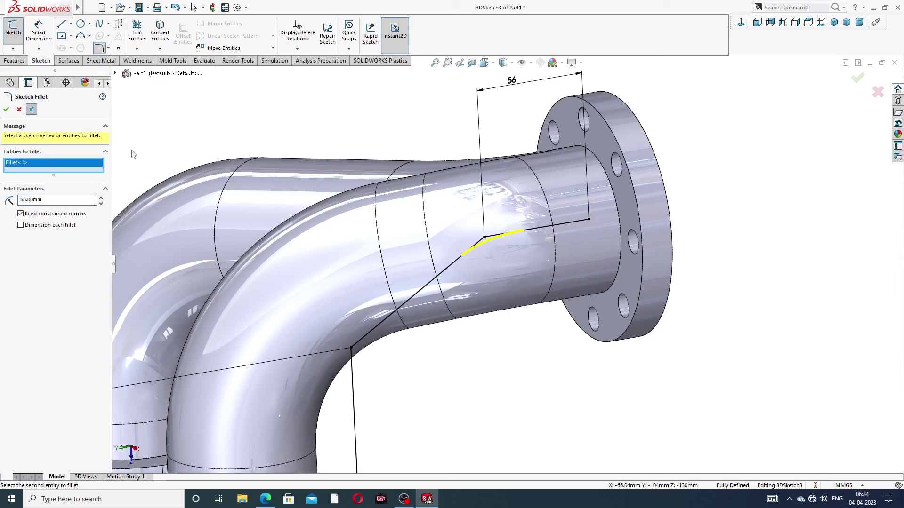
pyautogui.click(7, 111)
pyautogui.write('98')
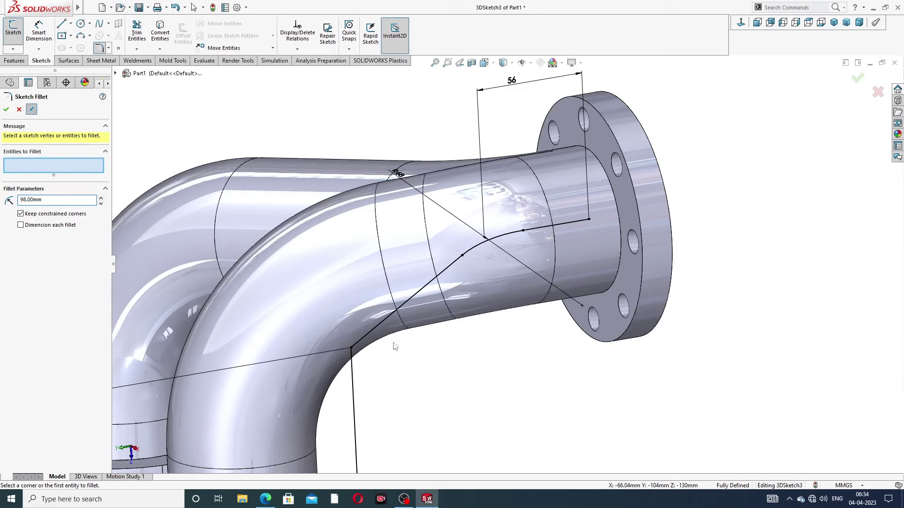
# Fillet the lower bend corner of the path at 98 mm.
pyautogui.scroll(3, 394, 346)
pyautogui.click(418, 317)
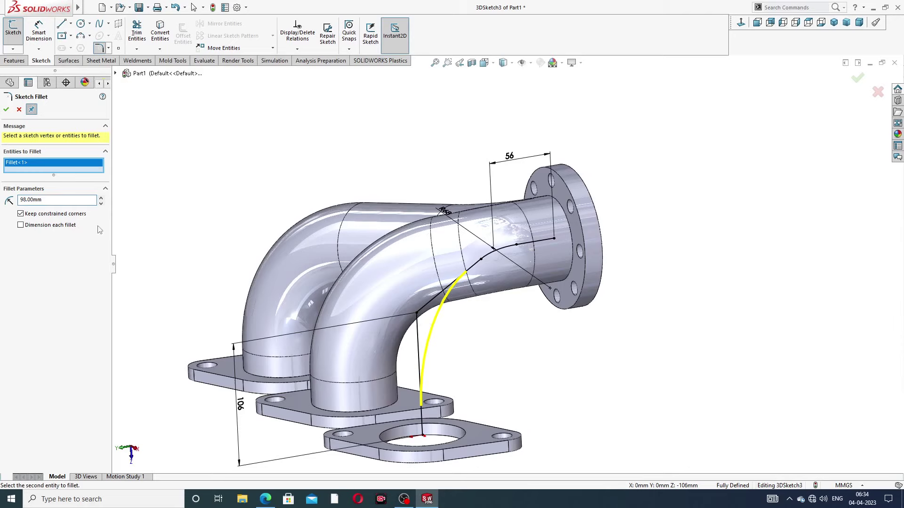
pyautogui.click(6, 110)
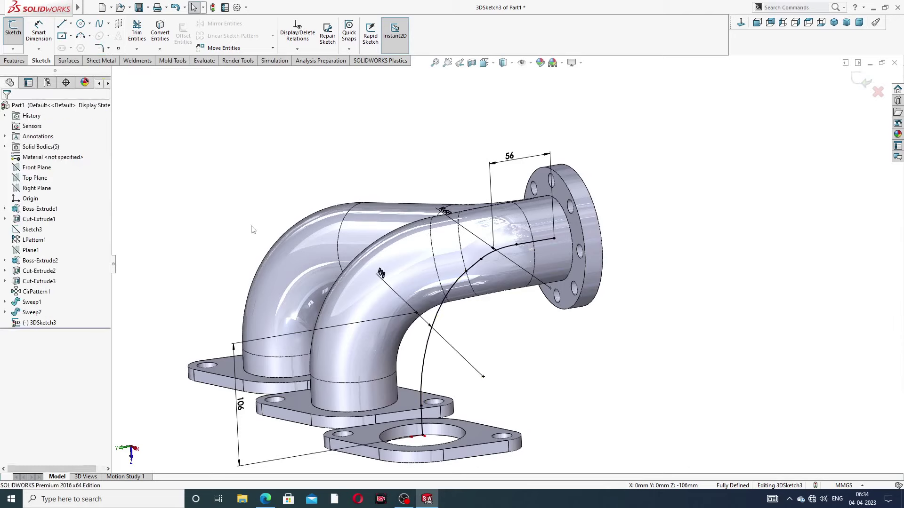
pyautogui.moveTo(529, 308)
pyautogui.mouseDown(button='middle')
pyautogui.moveTo(494, 306)
pyautogui.moveTo(523, 314)
pyautogui.mouseUp(button='middle')
pyautogui.scroll(-2, 484, 298)
pyautogui.scroll(-3, 483, 296)
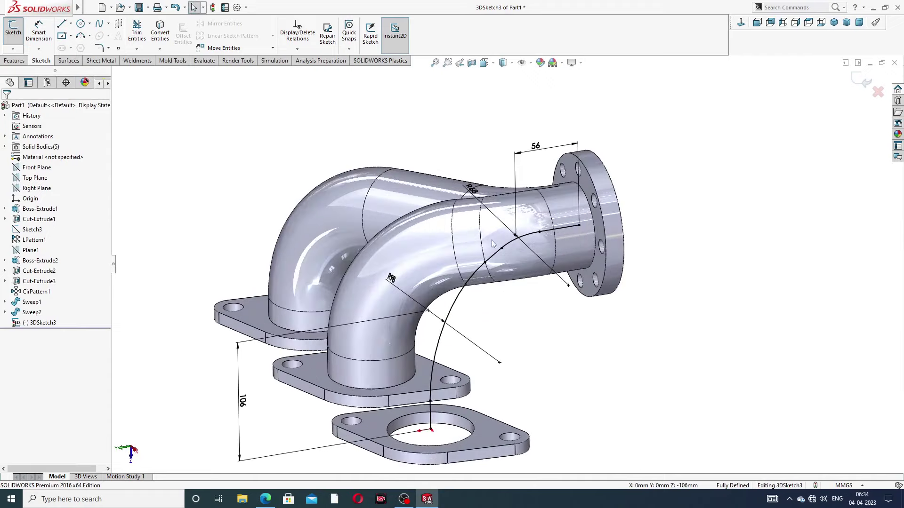
pyautogui.scroll(-2, 581, 231)
pyautogui.scroll(-2, 580, 232)
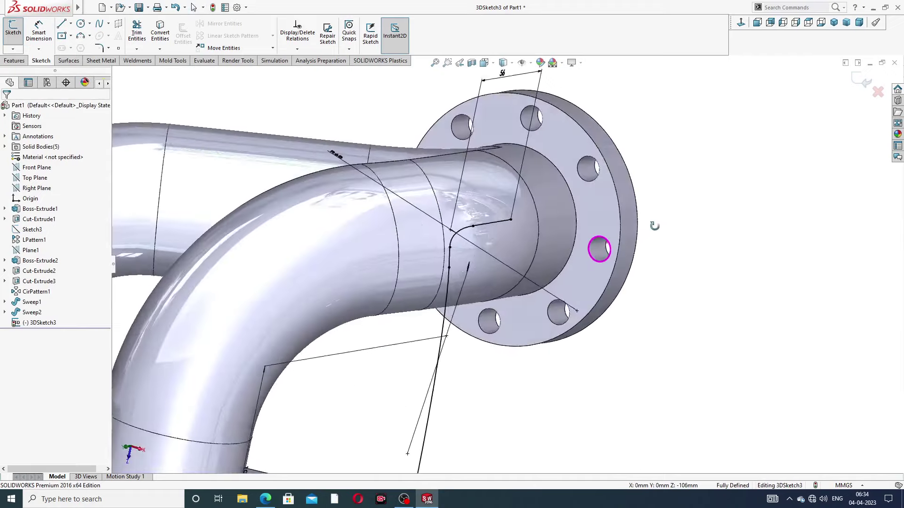
pyautogui.scroll(-2, 581, 231)
# Sketch on the flange face and convert the pipe's circular edge into a 72 mm circle.
pyautogui.click(856, 85)
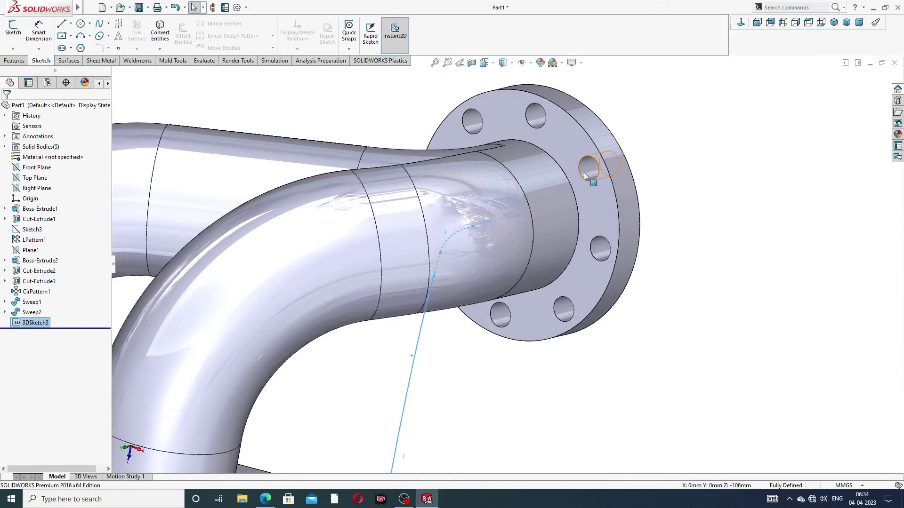
pyautogui.click(603, 202)
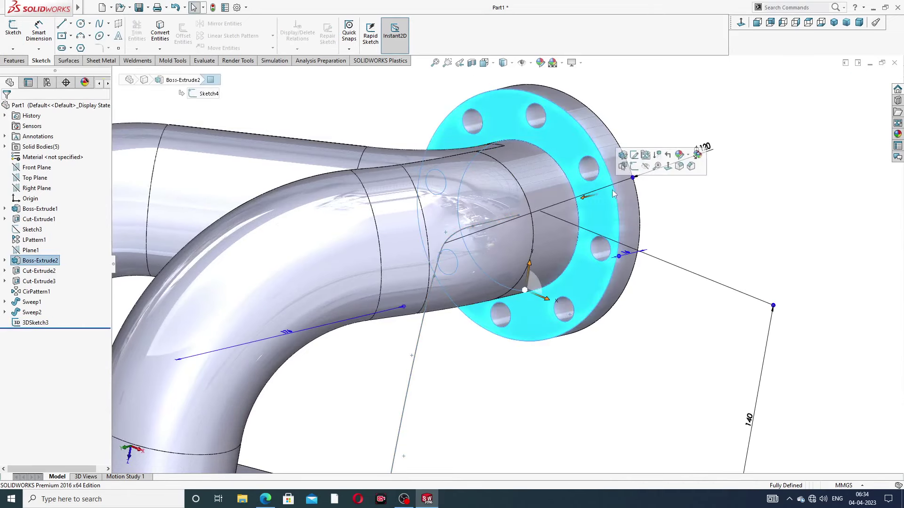
pyautogui.click(634, 166)
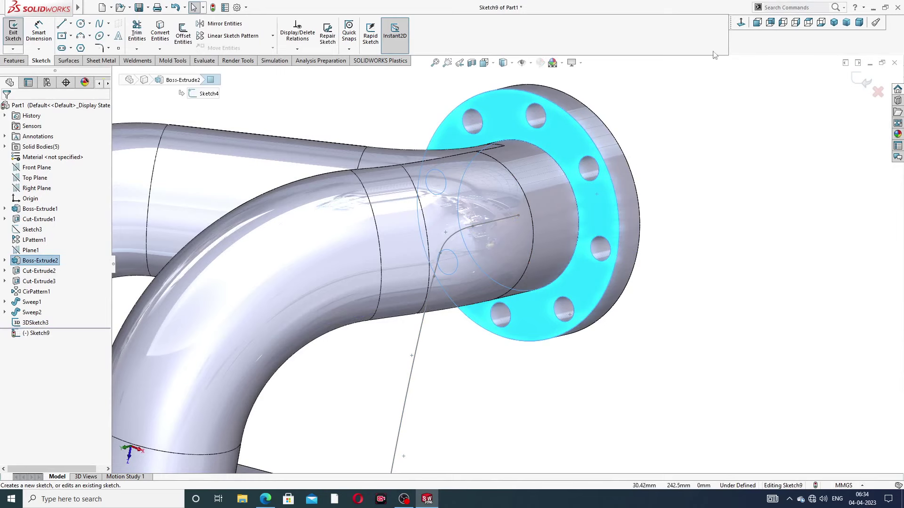
pyautogui.click(571, 187)
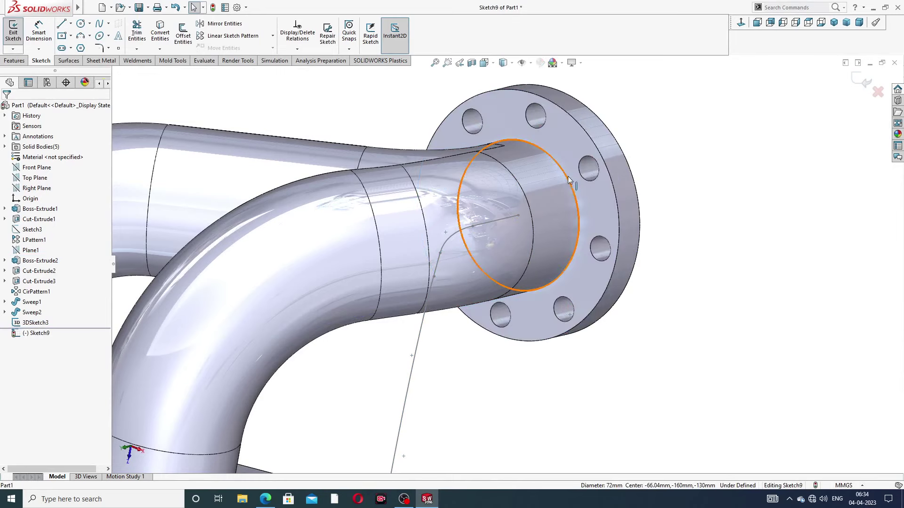
pyautogui.click(163, 39)
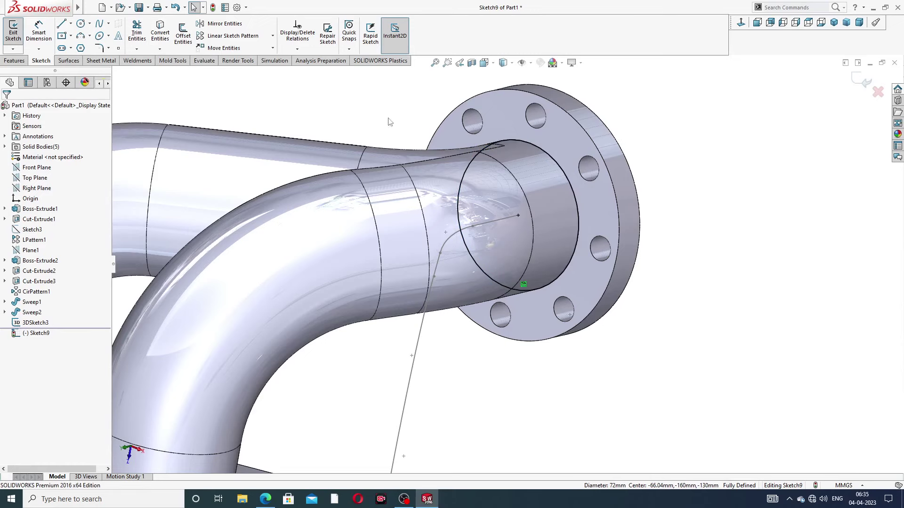
# Start a Swept Boss/Base using Sketch9 as the profile.
pyautogui.click(854, 81)
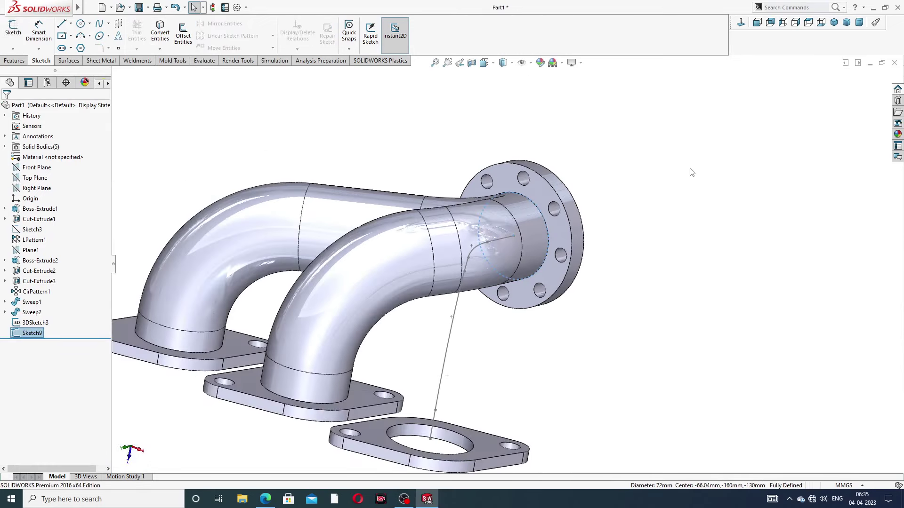
pyautogui.click(14, 62)
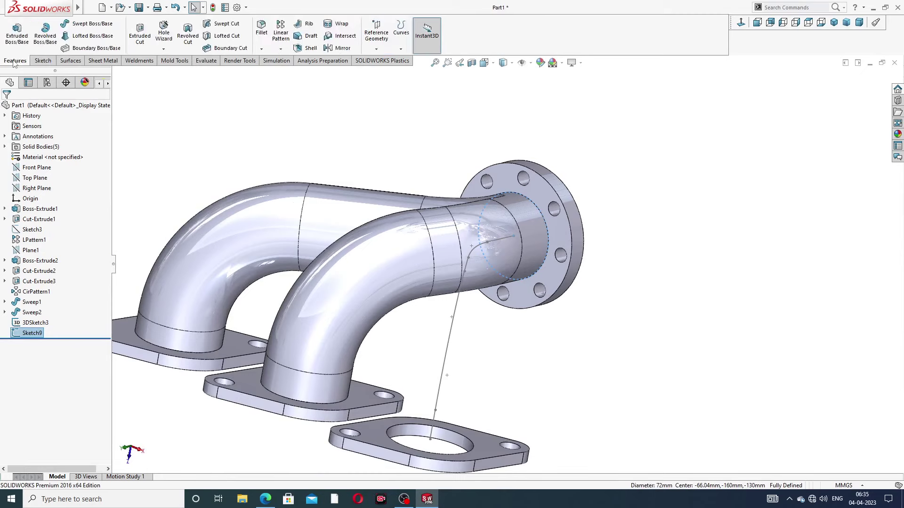
pyautogui.click(88, 25)
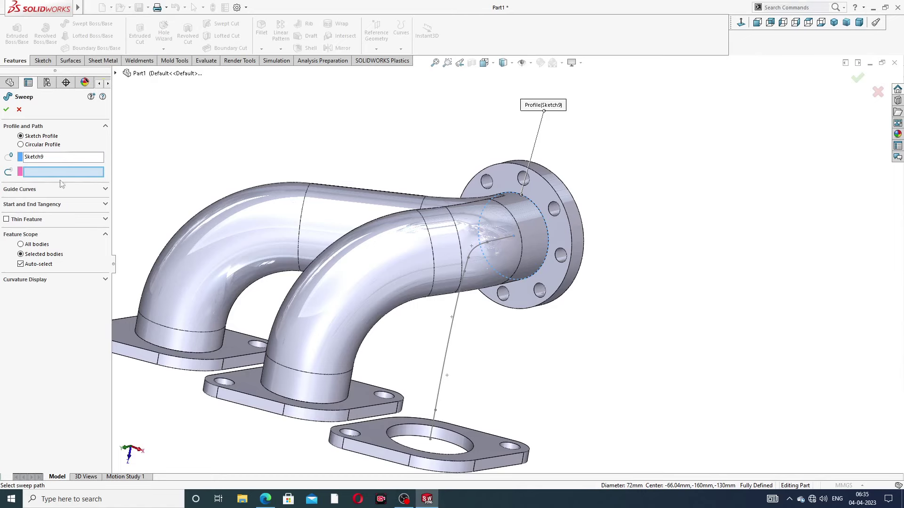
# Sweep the 72 mm circular profile along 3DSketch3 to create Sweep3, the third pipe.
pyautogui.click(459, 306)
pyautogui.moveTo(493, 341)
pyautogui.mouseDown(button='middle')
pyautogui.moveTo(428, 363)
pyautogui.moveTo(456, 359)
pyautogui.moveTo(178, 261)
pyautogui.mouseUp(button='middle')
pyautogui.click(6, 109)
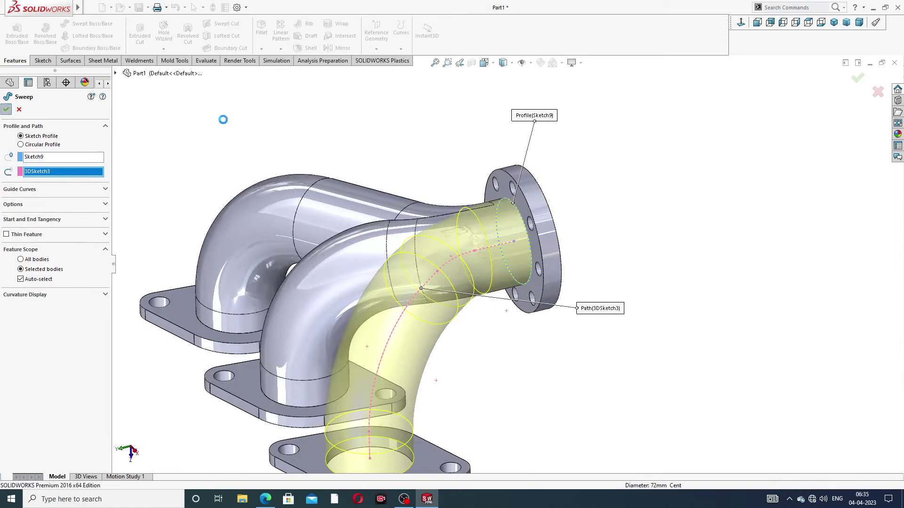
pyautogui.click(372, 122)
pyautogui.scroll(2, 468, 177)
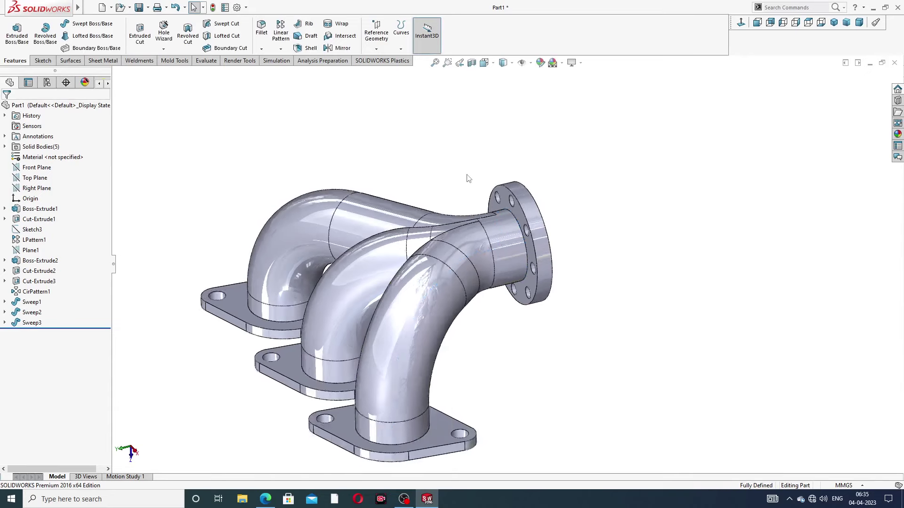
pyautogui.scroll(2, 468, 177)
pyautogui.moveTo(462, 191)
pyautogui.mouseDown(button='middle')
pyautogui.moveTo(543, 226)
pyautogui.moveTo(474, 237)
pyautogui.mouseUp(button='middle')
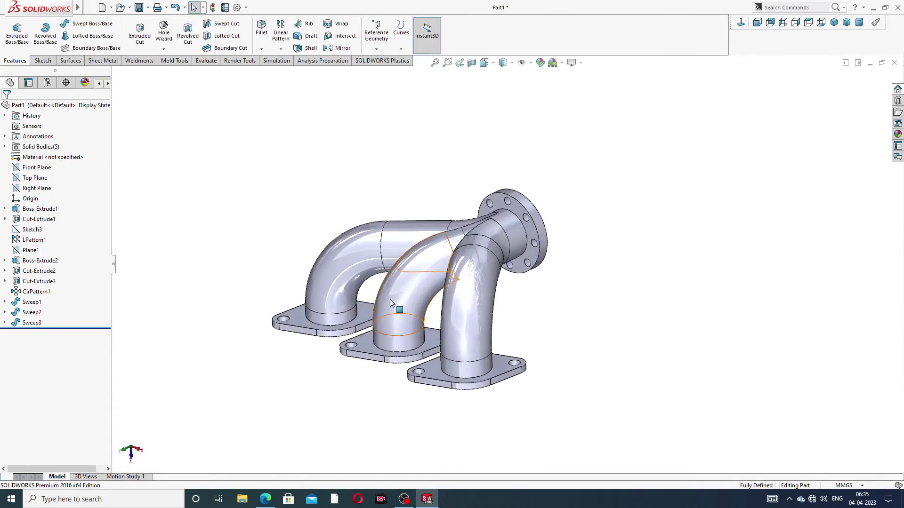
pyautogui.scroll(-3, 390, 298)
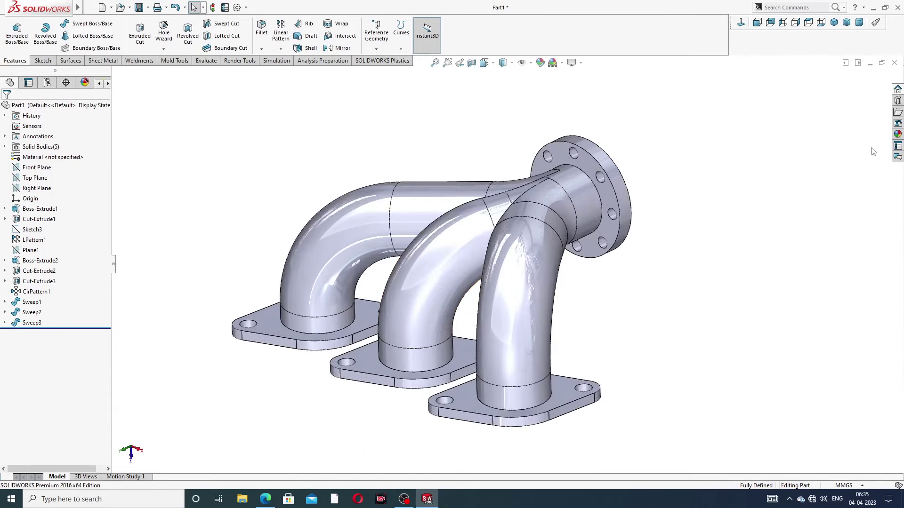
# Try the Metal > Chrome > chromium plate appearance on the whole manifold.
pyautogui.click(898, 135)
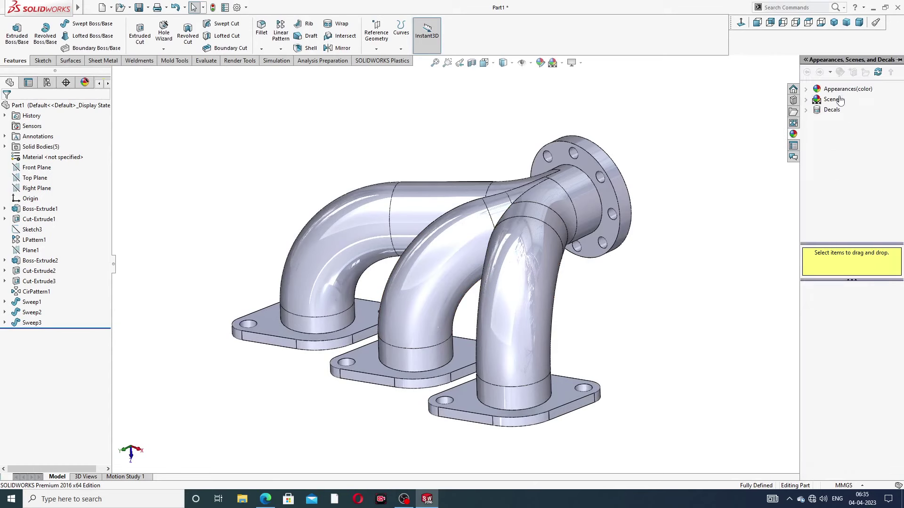
pyautogui.click(842, 93)
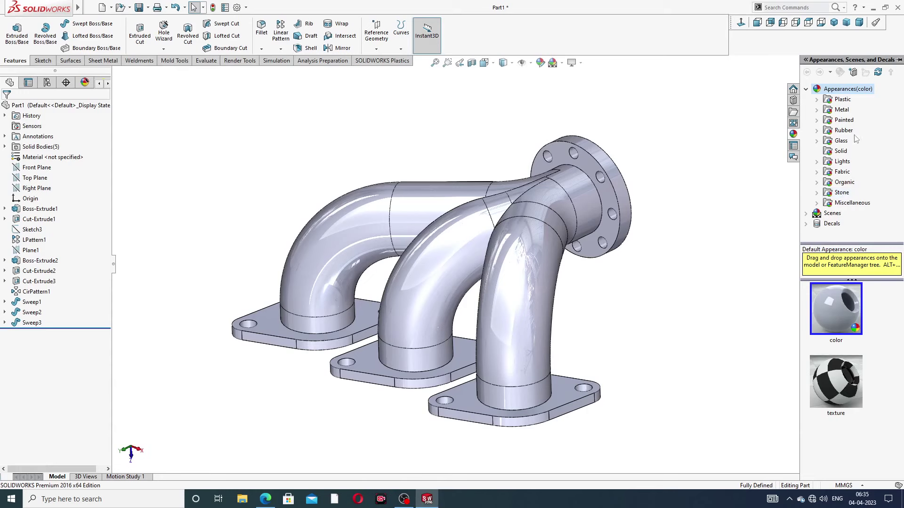
pyautogui.click(845, 111)
pyautogui.click(856, 111)
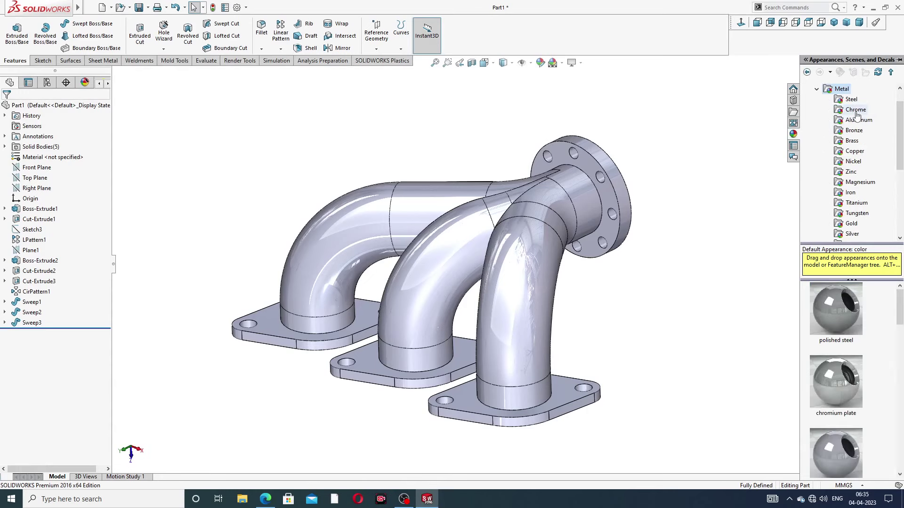
pyautogui.doubleClick(842, 307)
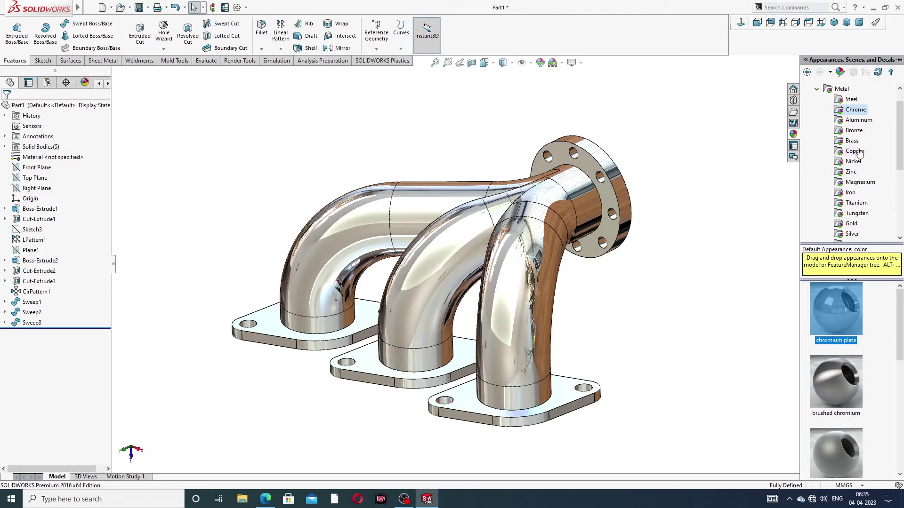
# Replace it with the Nickel > polished nickel appearance and view the manifold from the front.
pyautogui.click(852, 162)
pyautogui.doubleClick(841, 300)
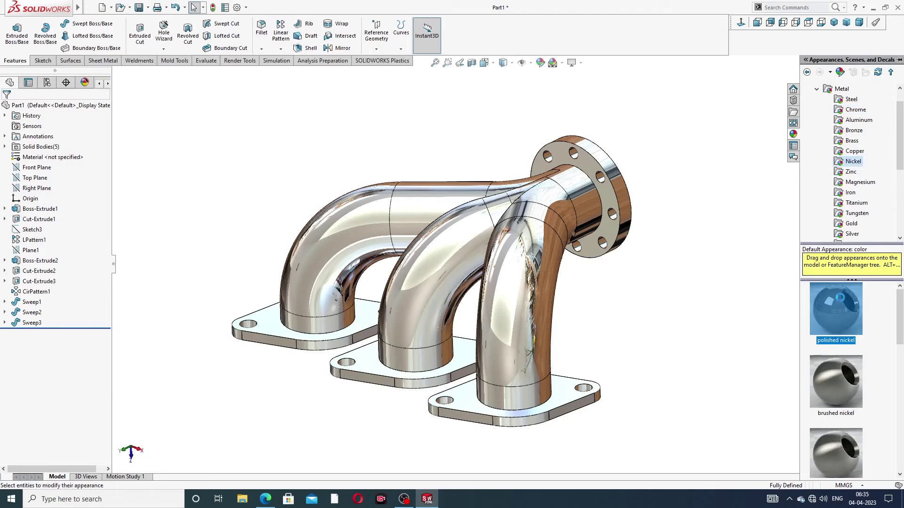
pyautogui.scroll(1, 545, 282)
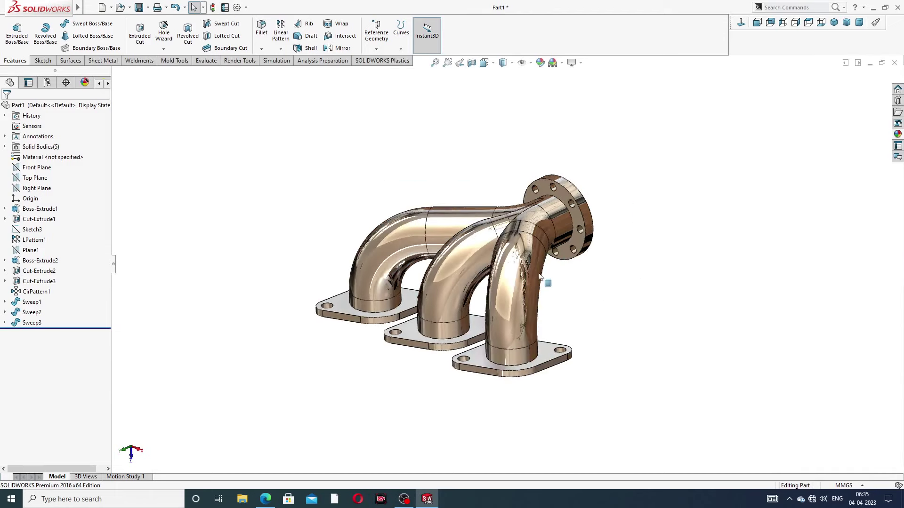
pyautogui.scroll(-2, 481, 294)
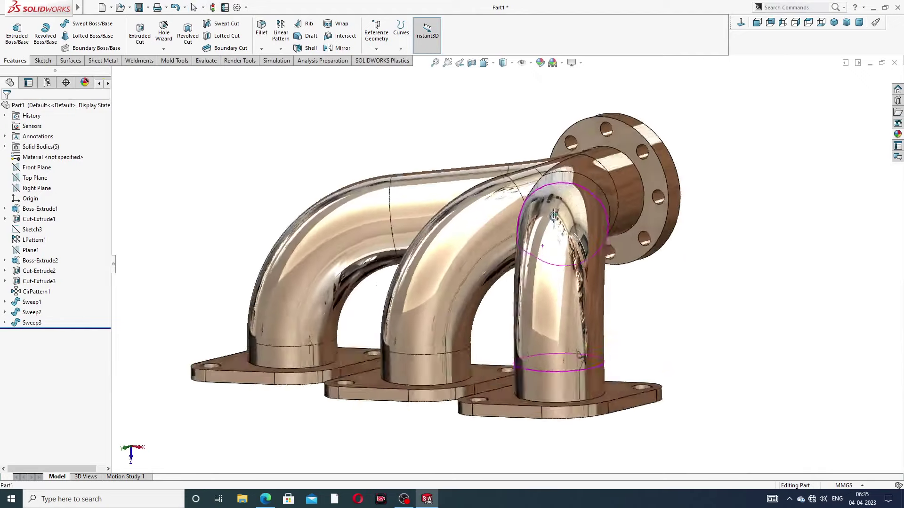
pyautogui.moveTo(545, 250)
pyautogui.mouseDown(button='middle')
pyautogui.moveTo(521, 207)
pyautogui.moveTo(524, 169)
pyautogui.moveTo(489, 212)
pyautogui.moveTo(442, 234)
pyautogui.mouseUp(button='middle')
pyautogui.scroll(-3, 542, 245)
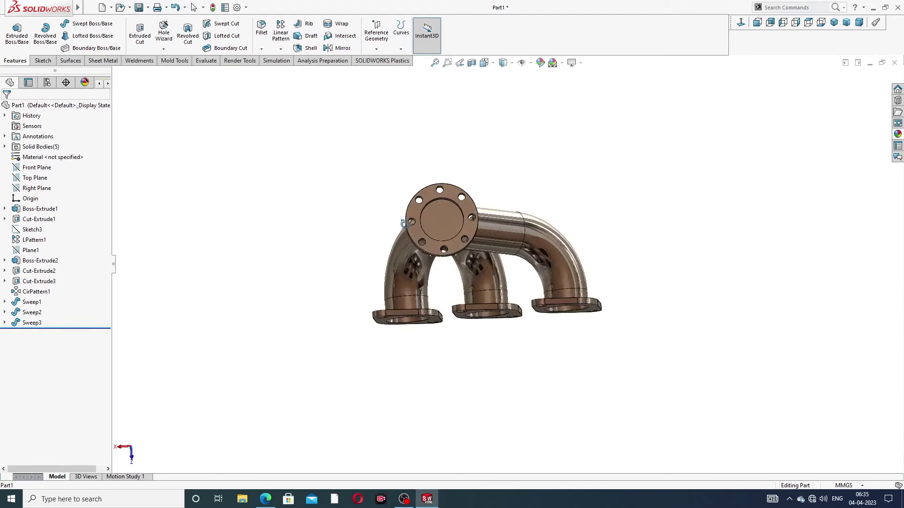
pyautogui.scroll(-3, 443, 234)
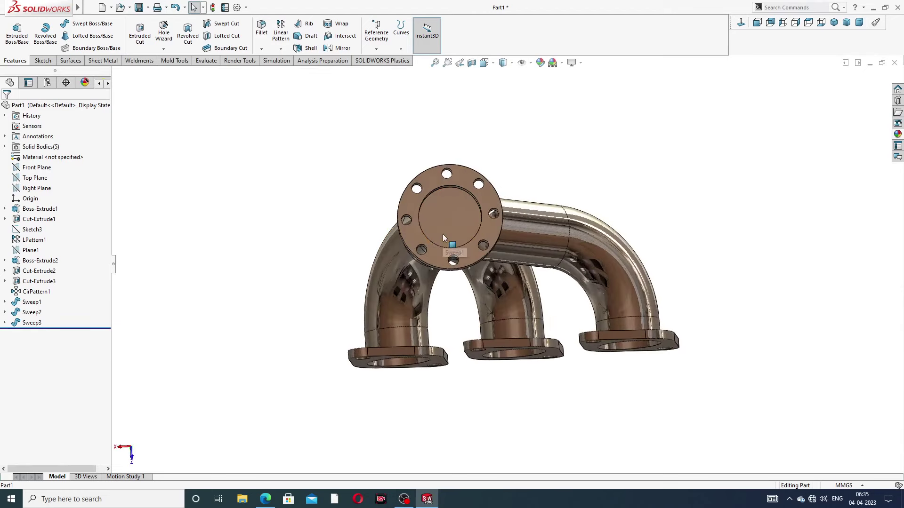
# Shell the manifold to 1 mm, removing the outlet flange face and all three inlet flange faces.
pyautogui.click(307, 49)
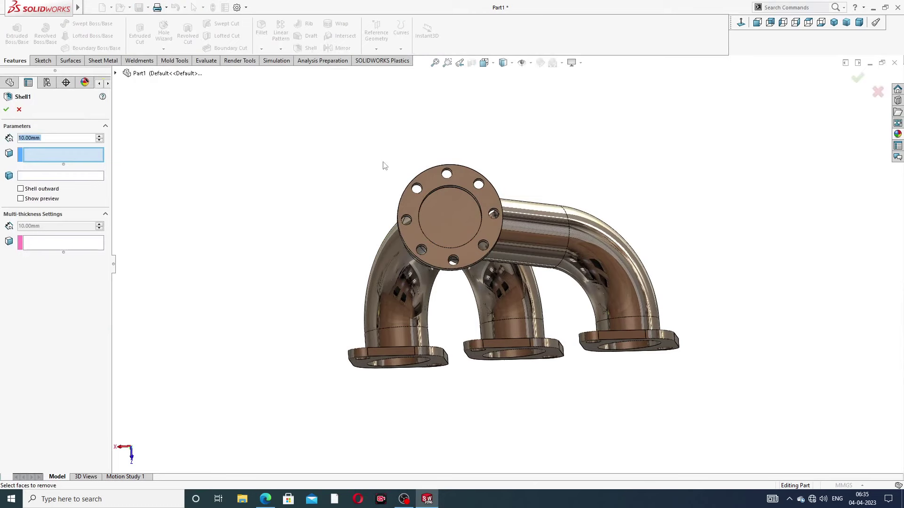
pyautogui.scroll(-2, 453, 229)
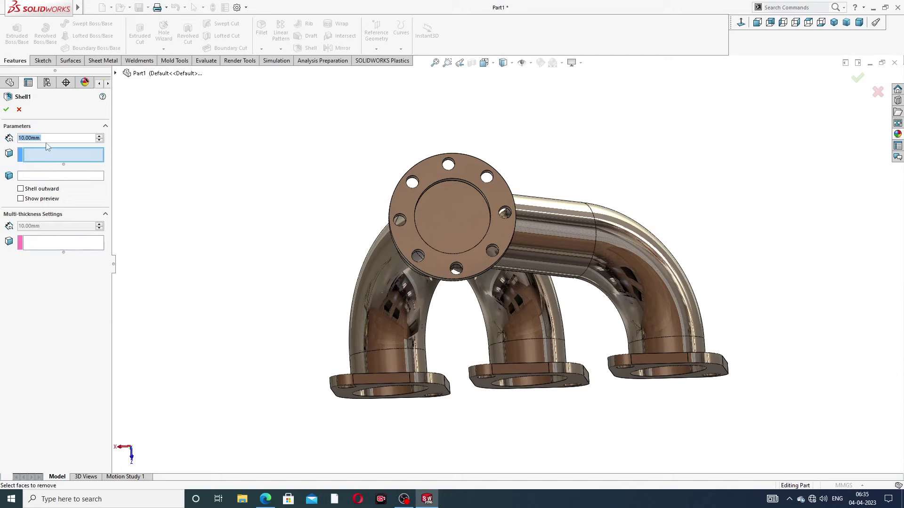
pyautogui.write('1')
pyautogui.press('Return')
pyautogui.click(447, 212)
pyautogui.moveTo(476, 253); pyautogui.dragTo(411, 291, button='middle')
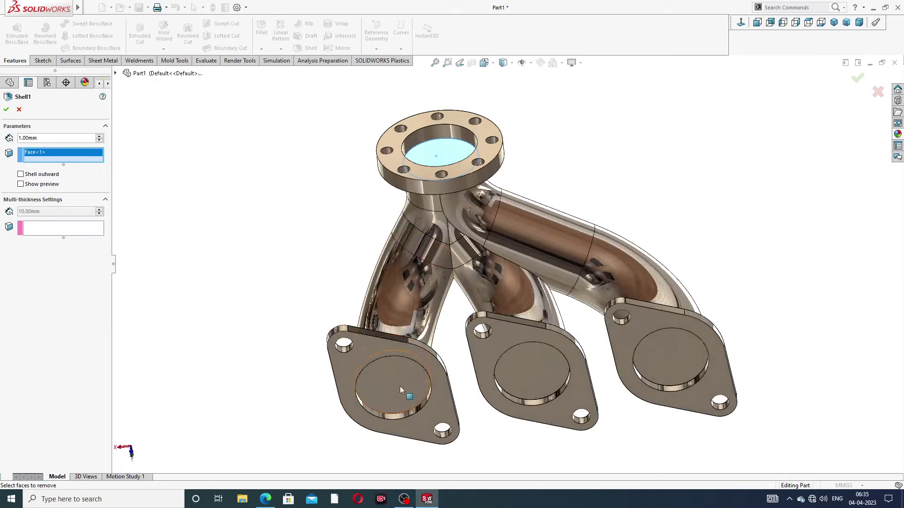
pyautogui.click(400, 387)
pyautogui.click(540, 359)
pyautogui.click(662, 351)
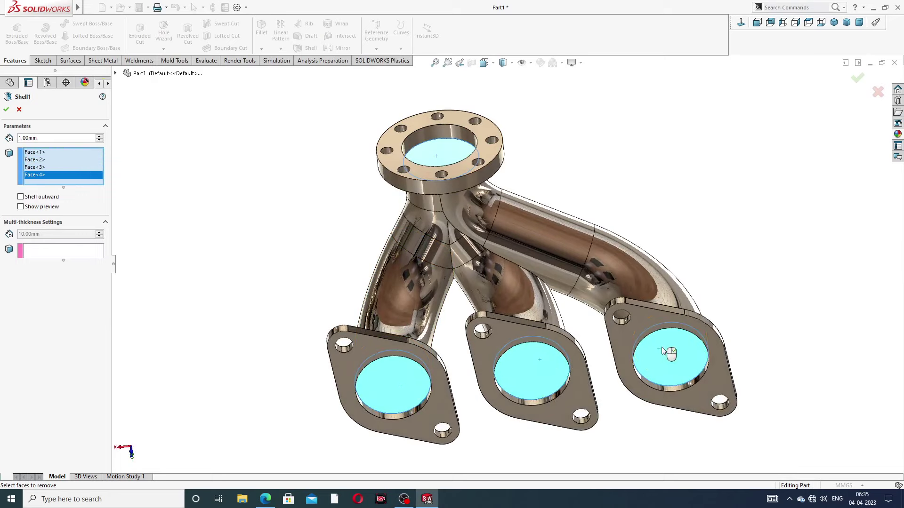
pyautogui.click(861, 81)
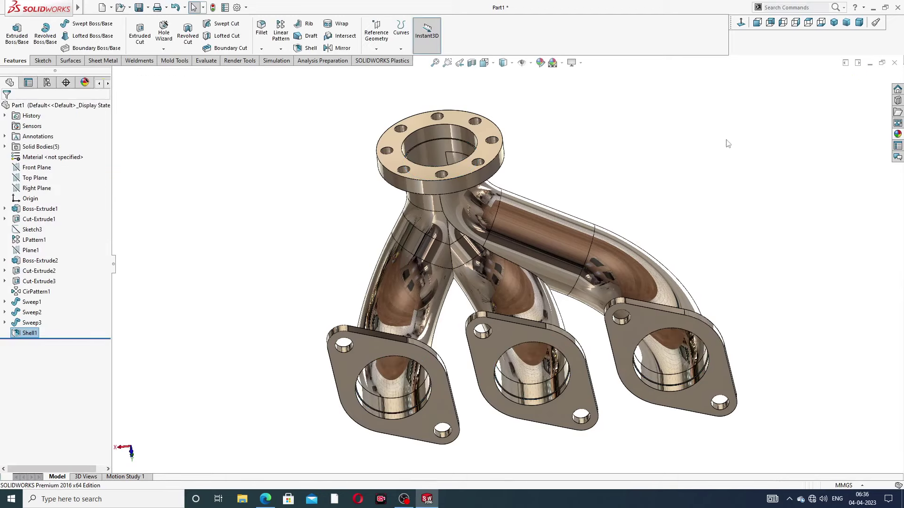
# Inspect the hollow manifold and compare it with the Exhaust Manifold reference PDF in Edge.
pyautogui.moveTo(534, 136)
pyautogui.mouseDown(button='middle')
pyautogui.moveTo(501, 219)
pyautogui.moveTo(548, 282)
pyautogui.mouseUp(button='middle')
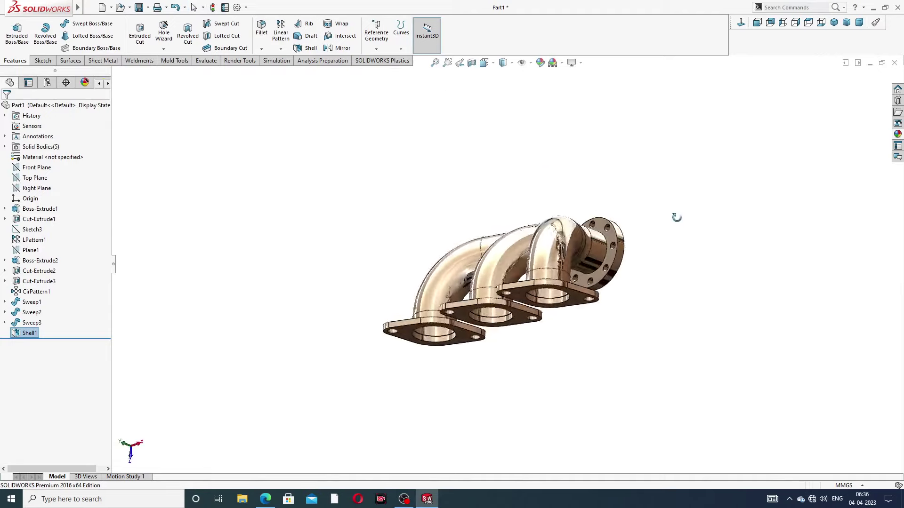
pyautogui.moveTo(524, 208); pyautogui.dragTo(501, 197, button='middle')
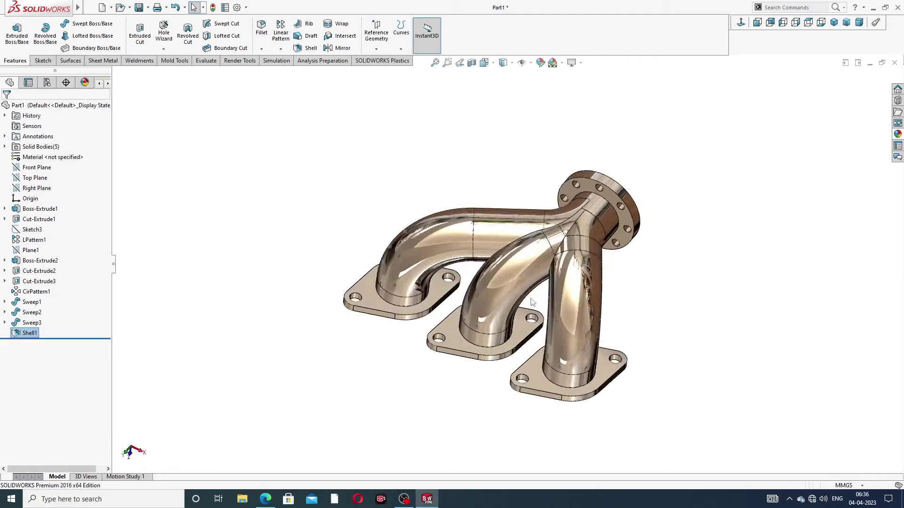
pyautogui.scroll(-3, 499, 194)
pyautogui.click(266, 499)
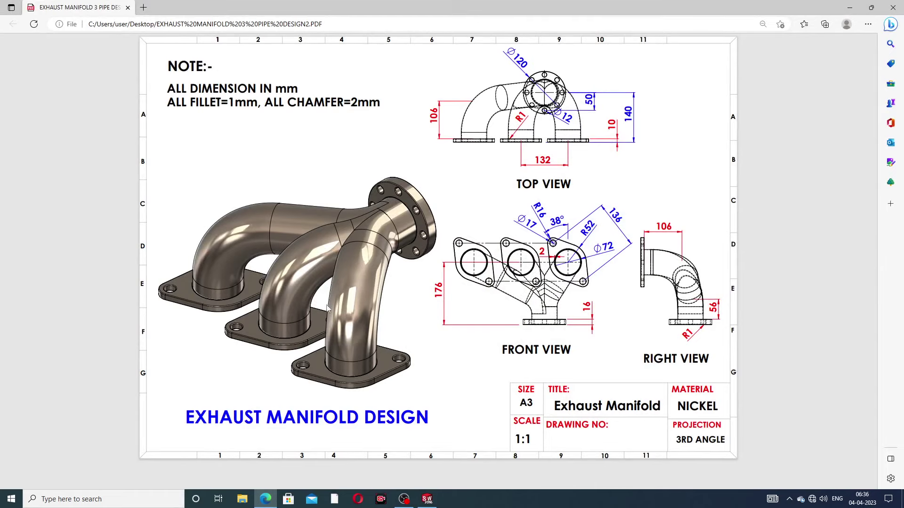
pyautogui.click(267, 499)
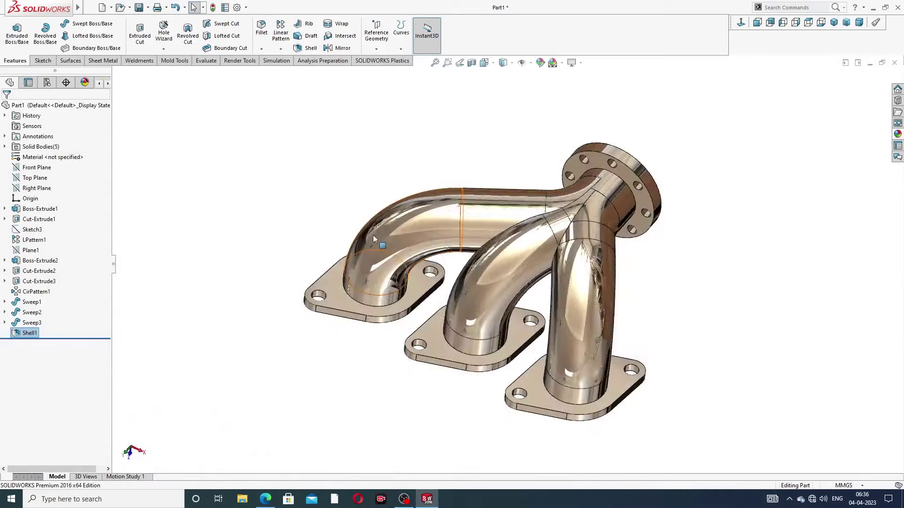
# Start a 1 mm fillet on the top face of the first inlet flange.
pyautogui.moveTo(379, 238); pyautogui.dragTo(384, 239, button='middle')
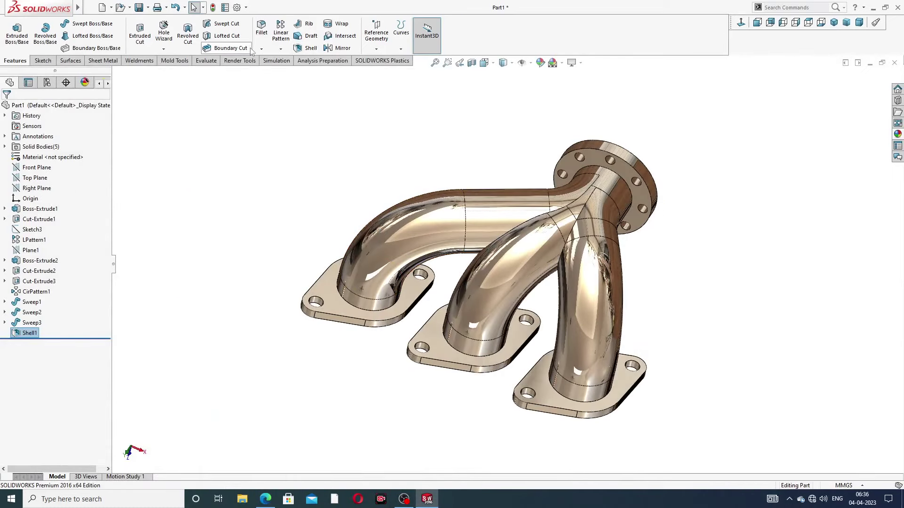
pyautogui.click(262, 49)
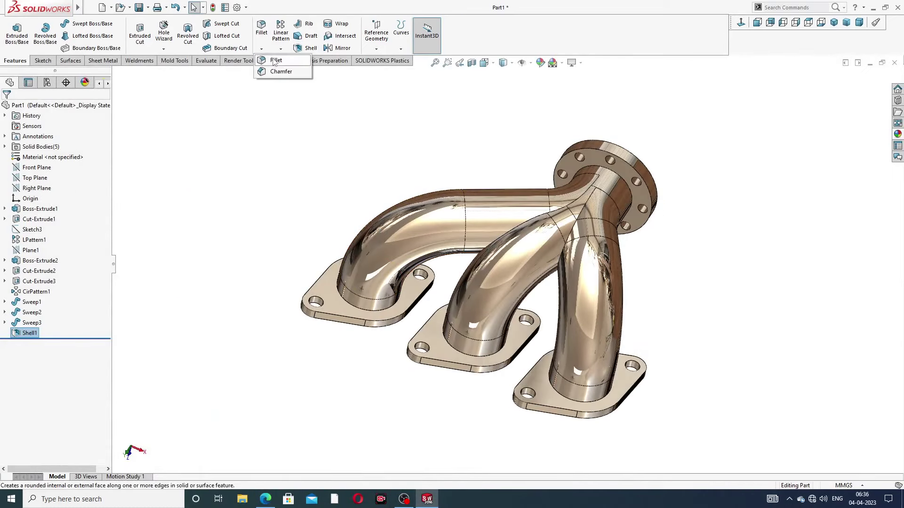
pyautogui.click(272, 59)
pyautogui.scroll(-2, 365, 293)
pyautogui.scroll(-2, 372, 287)
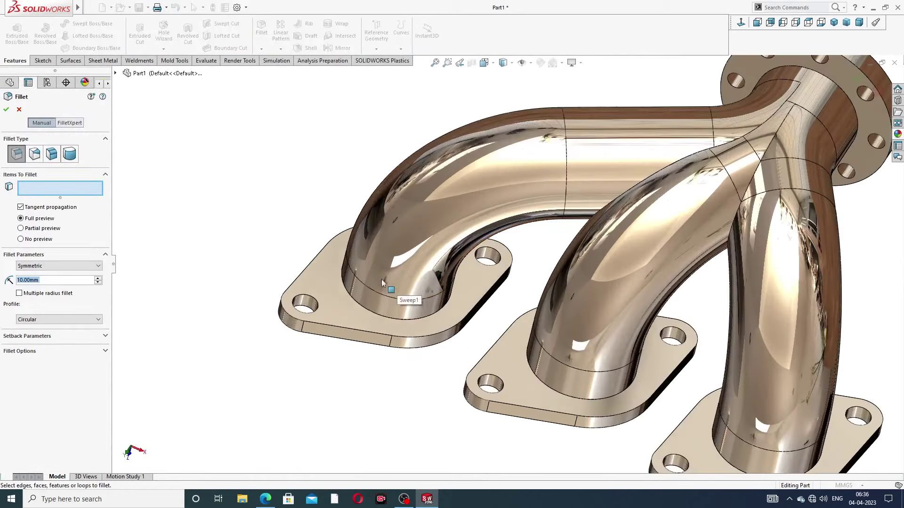
pyautogui.click(343, 309)
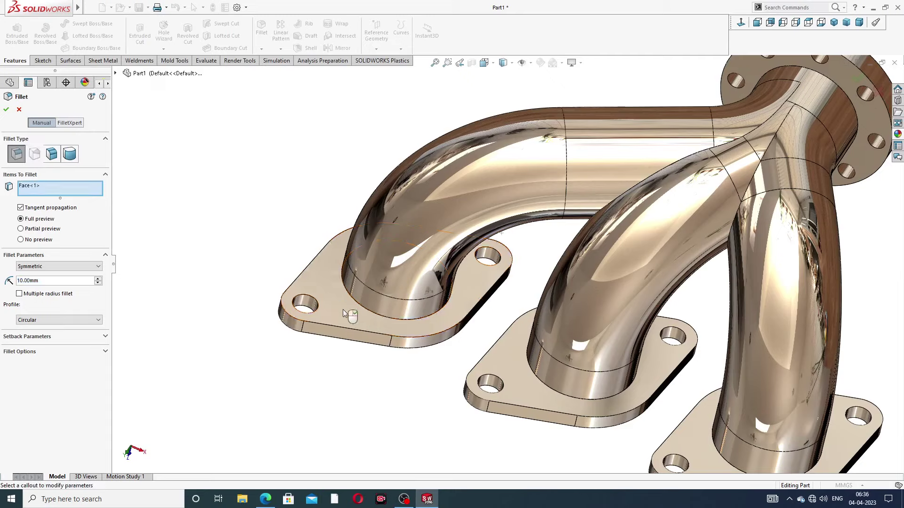
pyautogui.moveTo(376, 347); pyautogui.dragTo(369, 260, button='middle')
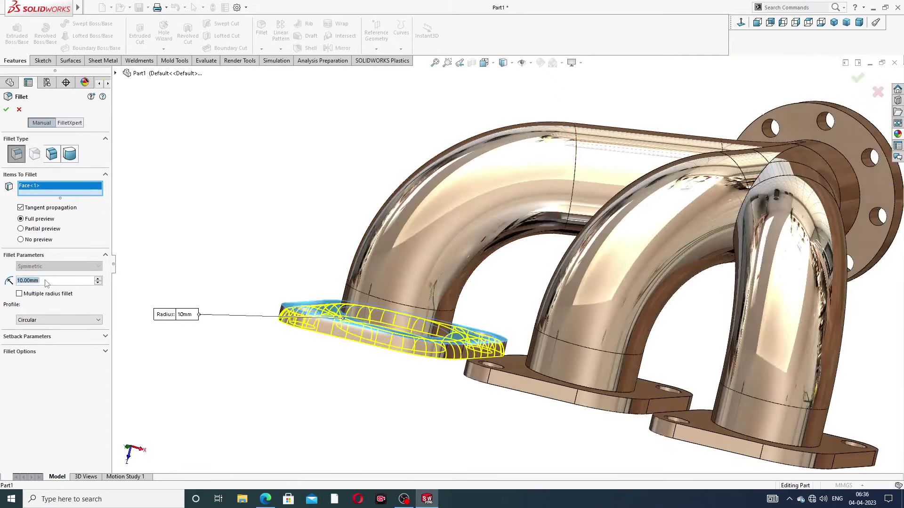
pyautogui.write('1')
pyautogui.press('Return')
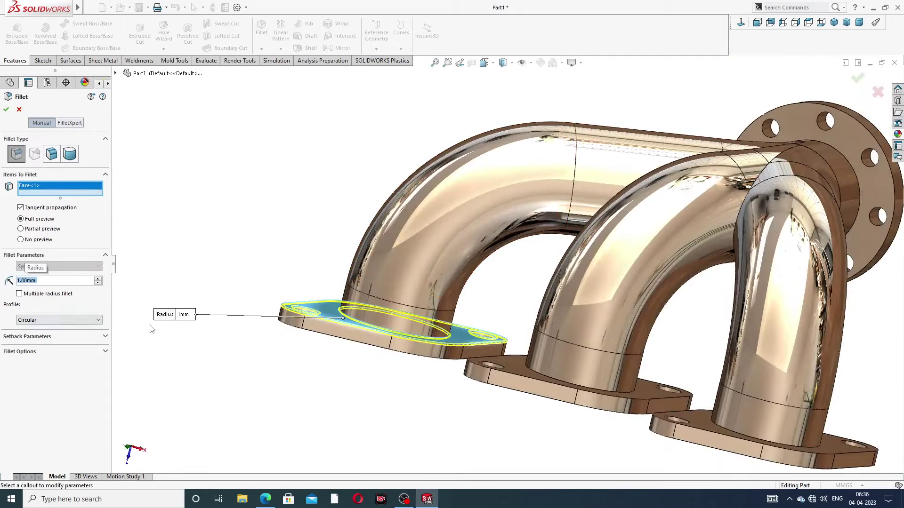
# Add the flange's underside face and apply the fillet as Fillet1.
pyautogui.moveTo(239, 339); pyautogui.dragTo(293, 208, button='middle')
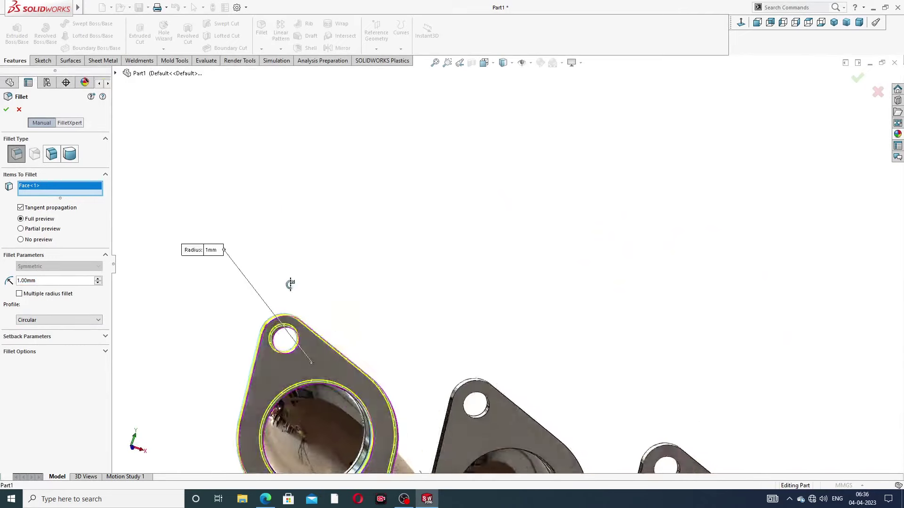
pyautogui.moveTo(284, 367); pyautogui.dragTo(290, 361, button='middle')
pyautogui.click(282, 379)
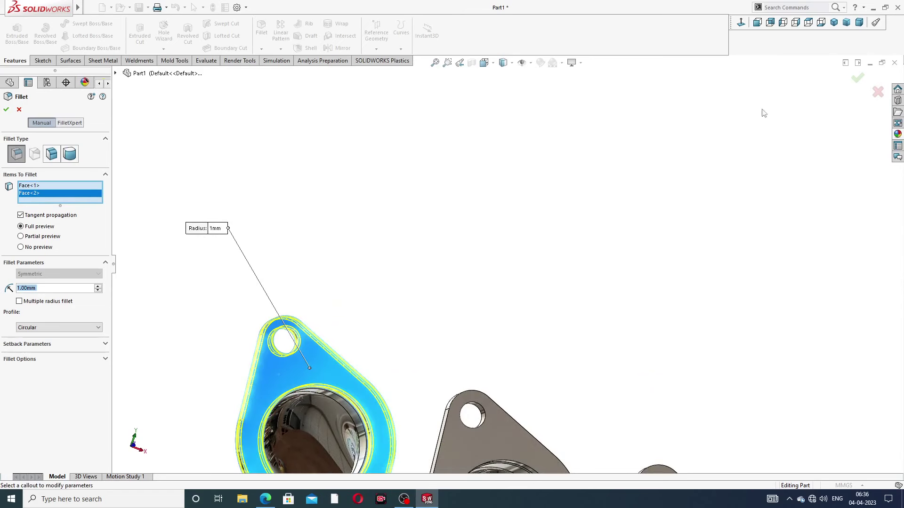
pyautogui.click(858, 81)
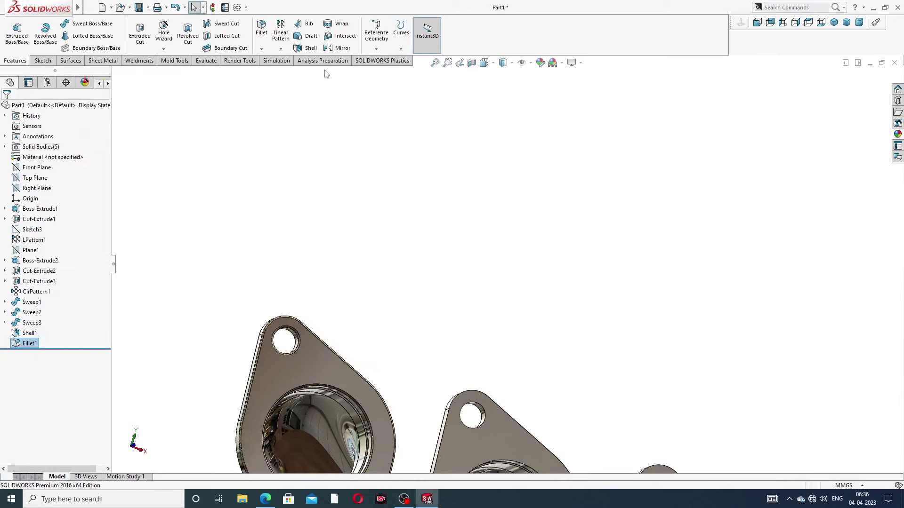
# Fillet both faces of the middle inlet flange at 1 mm, creating Fillet2.
pyautogui.click(265, 40)
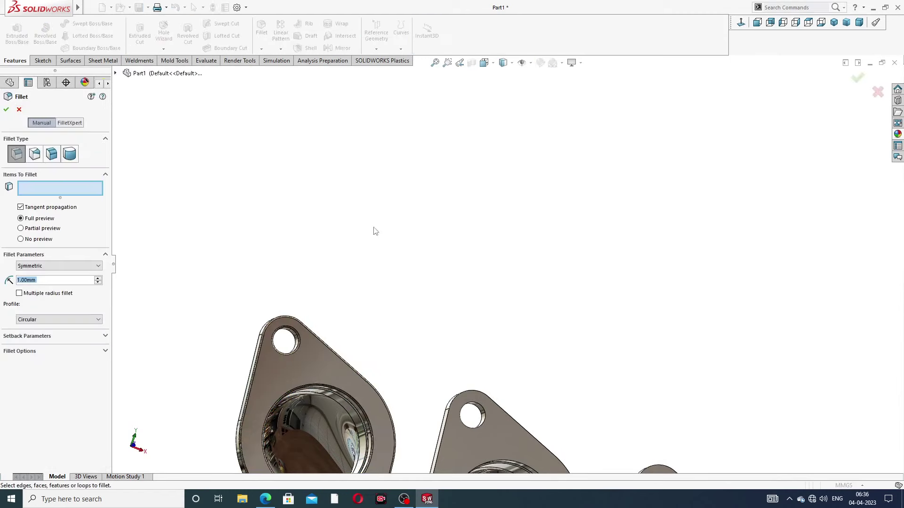
pyautogui.scroll(3, 437, 319)
pyautogui.scroll(-3, 501, 359)
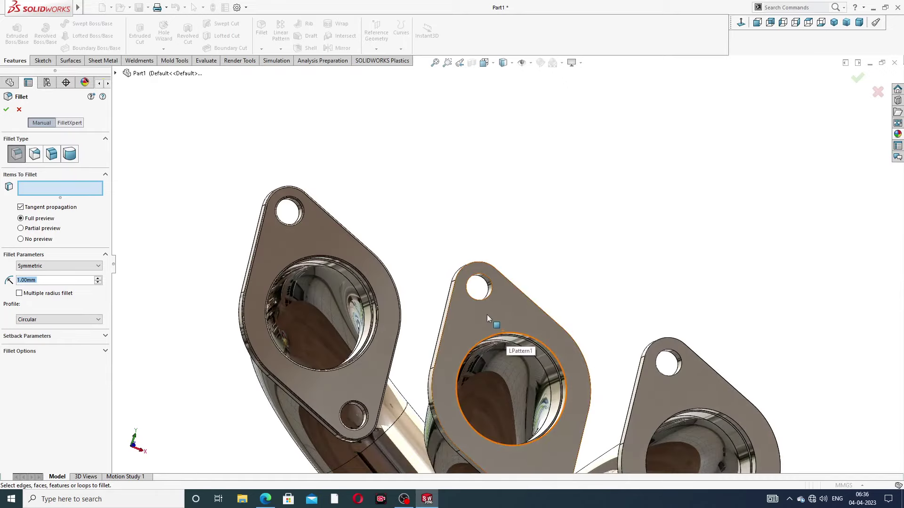
pyautogui.click(487, 314)
pyautogui.moveTo(527, 187)
pyautogui.mouseDown(button='middle')
pyautogui.moveTo(576, 419)
pyautogui.moveTo(637, 457)
pyautogui.mouseUp(button='middle')
pyautogui.scroll(5, 576, 420)
pyautogui.scroll(-3, 541, 367)
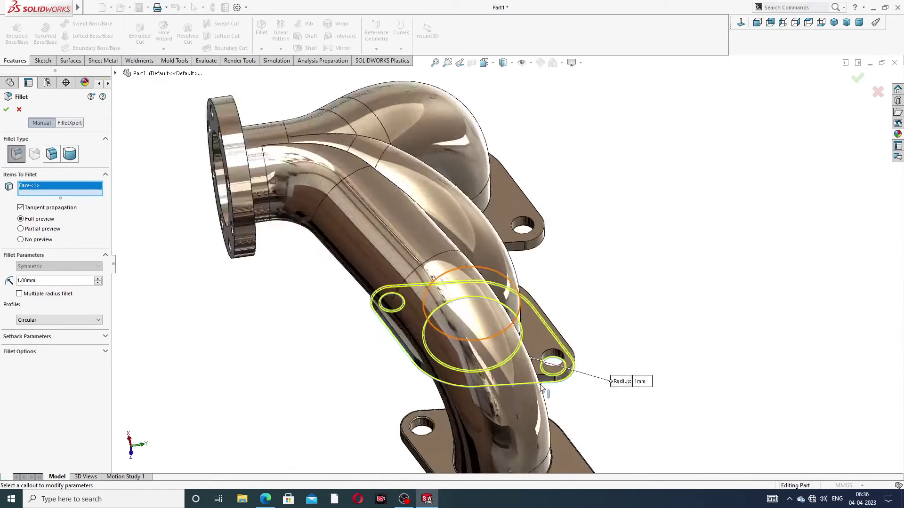
pyautogui.scroll(-3, 541, 330)
pyautogui.click(539, 309)
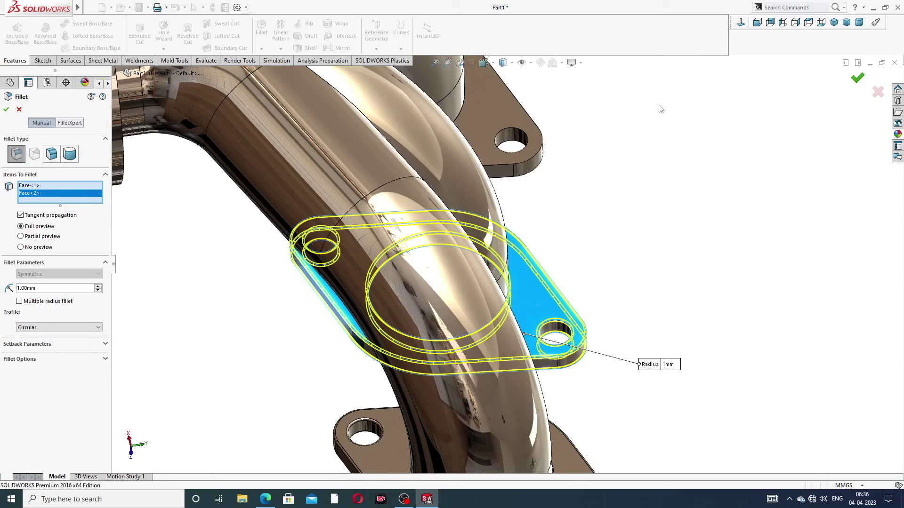
pyautogui.press('Return')
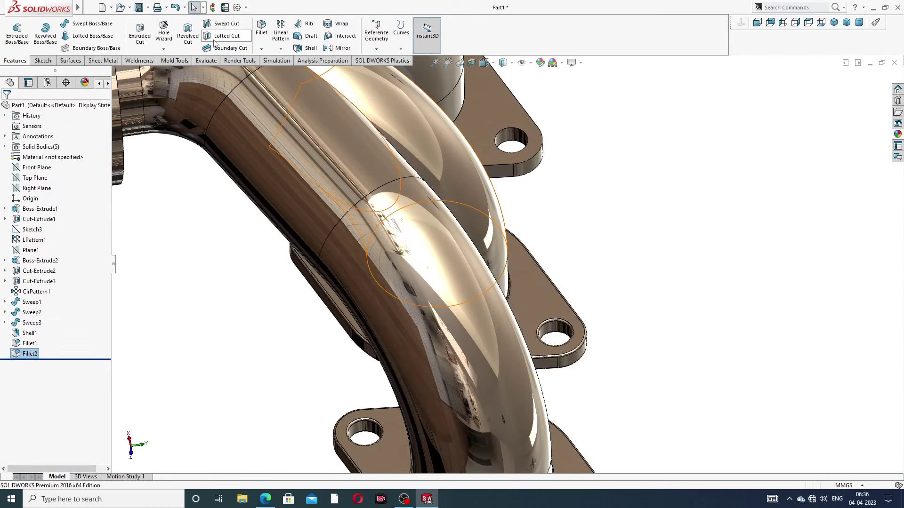
# Fillet both faces of the third inlet flange at 1 mm as Fillet3.
pyautogui.click(262, 30)
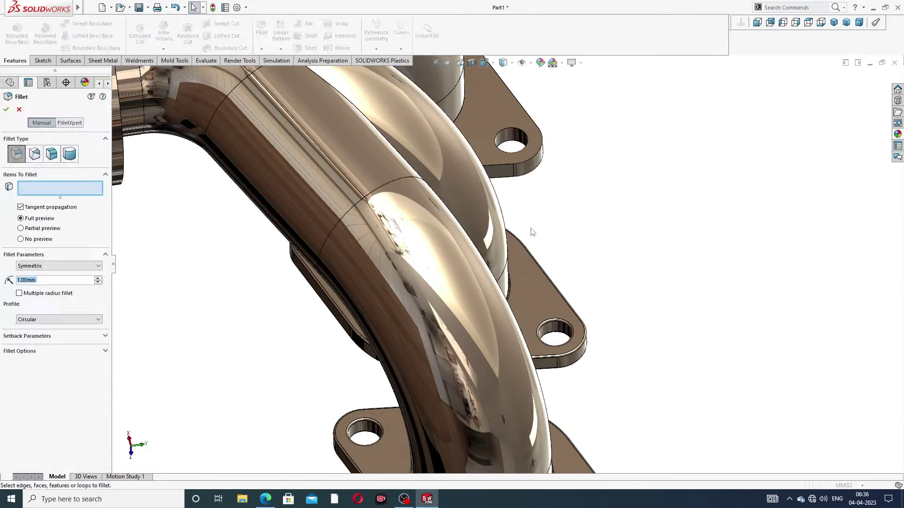
pyautogui.scroll(5, 563, 217)
pyautogui.moveTo(539, 149); pyautogui.dragTo(549, 192, button='middle')
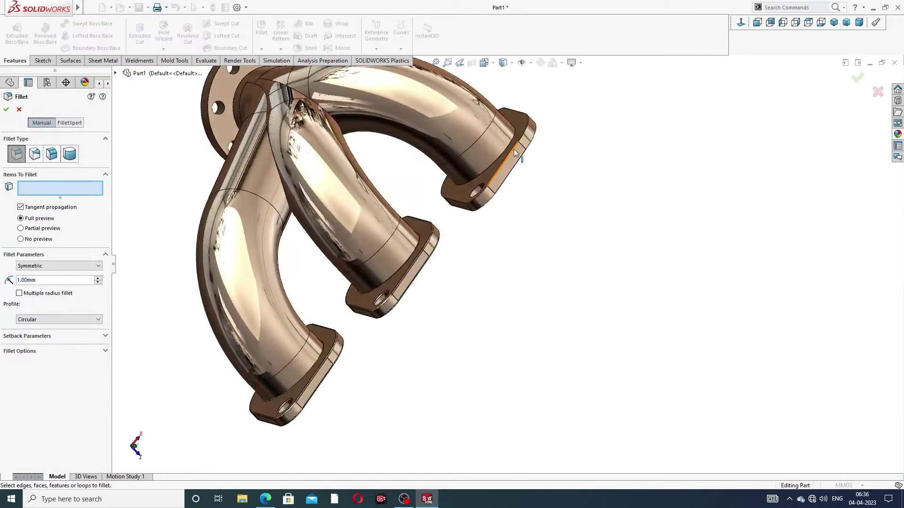
pyautogui.click(503, 173)
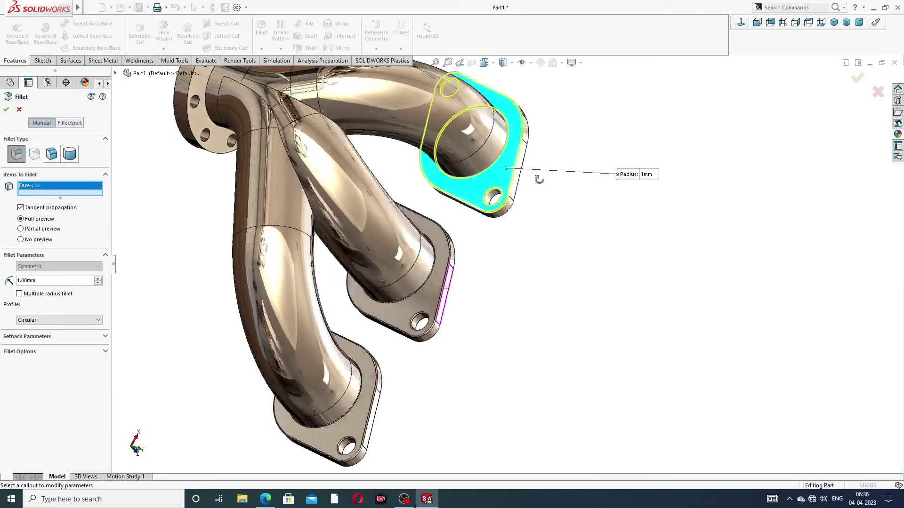
pyautogui.moveTo(537, 175); pyautogui.dragTo(567, 118, button='middle')
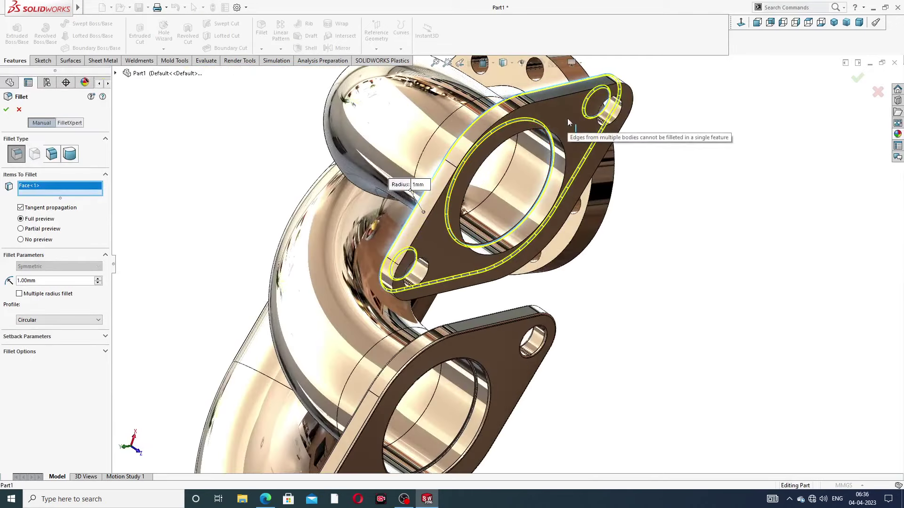
pyautogui.click(563, 108)
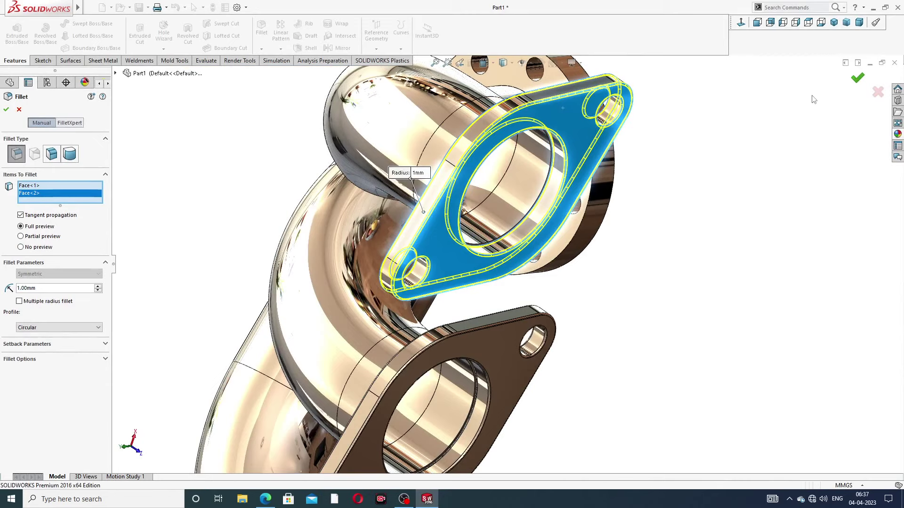
pyautogui.press('Return')
# Fillet the front and back faces of the round outlet flange at 1 mm as Fillet4.
pyautogui.moveTo(654, 137)
pyautogui.mouseDown(button='middle')
pyautogui.moveTo(557, 182)
pyautogui.moveTo(659, 117)
pyautogui.mouseUp(button='middle')
pyautogui.scroll(3, 666, 115)
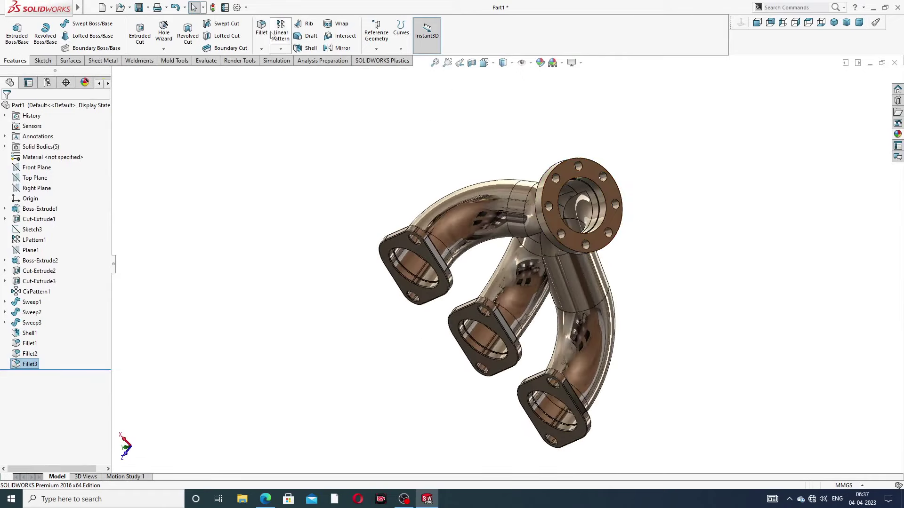
pyautogui.press('Return')
pyautogui.scroll(-4, 551, 211)
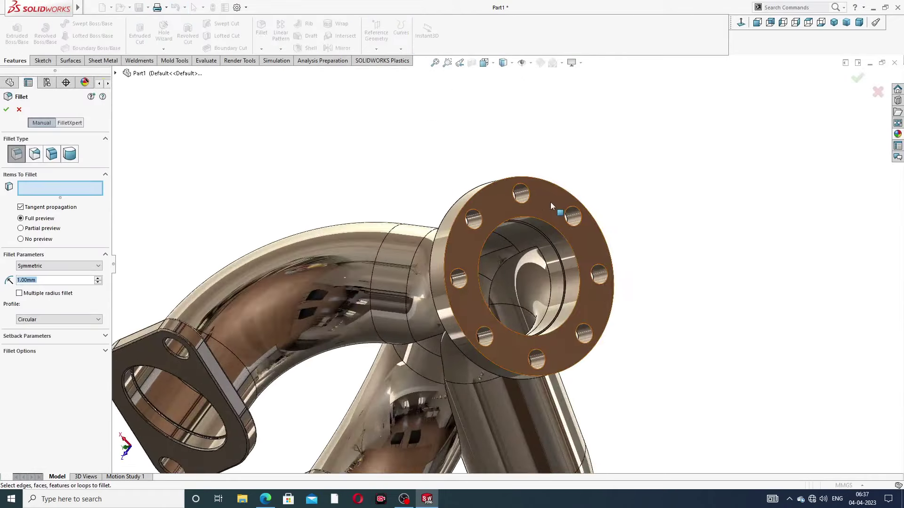
pyautogui.click(550, 202)
pyautogui.moveTo(550, 202)
pyautogui.mouseDown(button='middle')
pyautogui.moveTo(648, 242)
pyautogui.moveTo(594, 236)
pyautogui.mouseUp(button='middle')
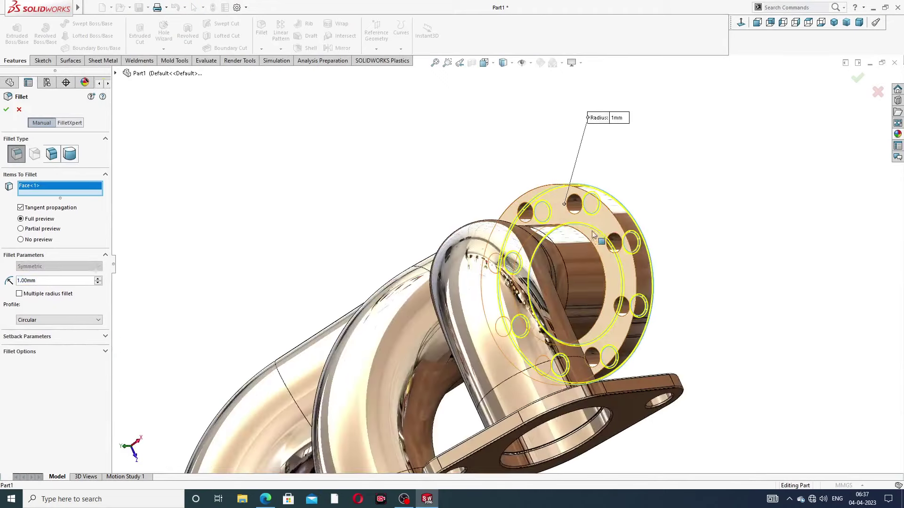
pyautogui.click(603, 223)
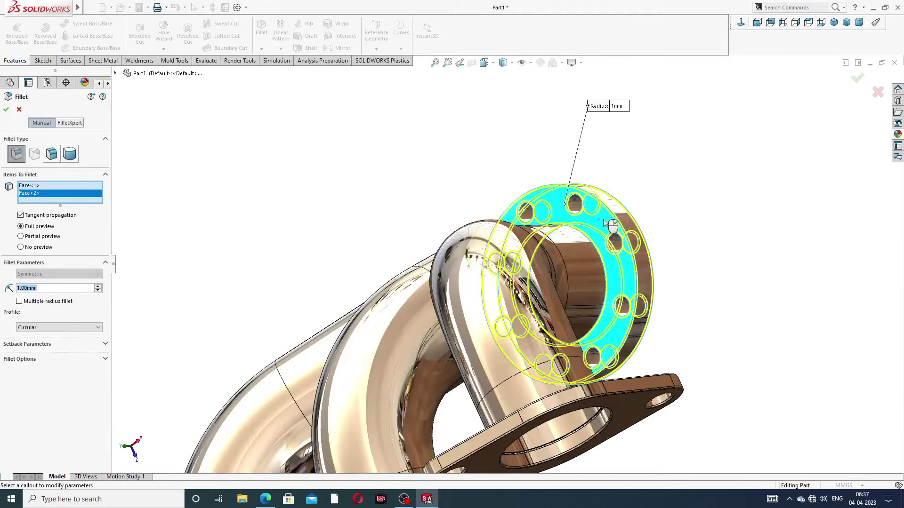
pyautogui.click(856, 79)
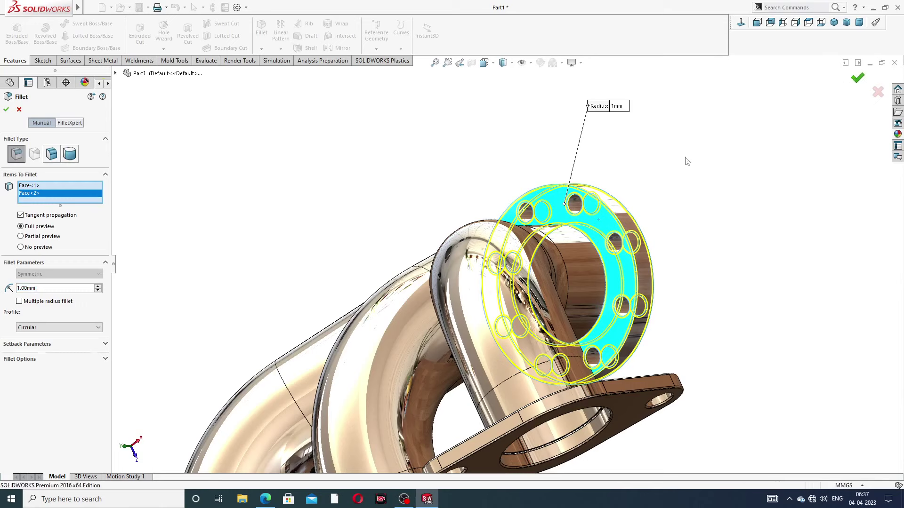
pyautogui.moveTo(672, 160)
pyautogui.mouseDown(button='middle')
pyautogui.moveTo(662, 216)
pyautogui.moveTo(617, 247)
pyautogui.moveTo(510, 278)
pyautogui.mouseUp(button='middle')
pyautogui.scroll(-3, 653, 246)
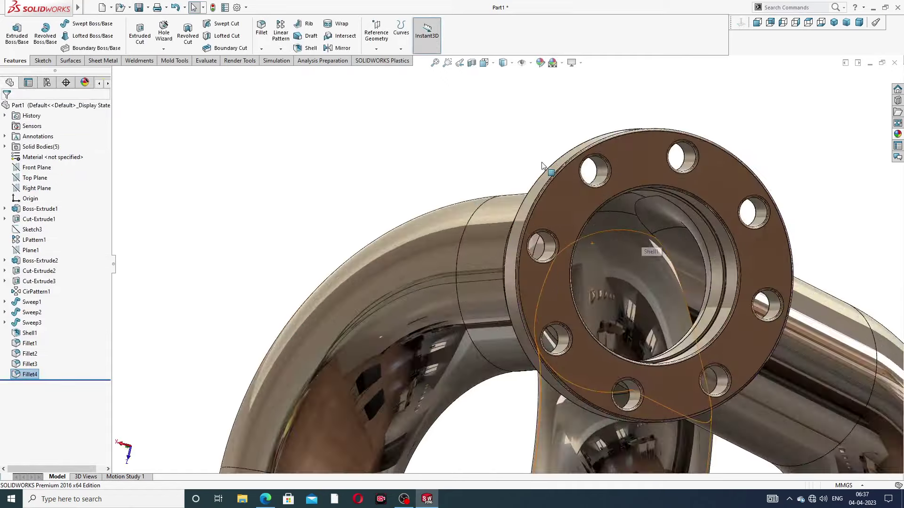
# Start a Chamfer feature and check the drawing's 2 mm chamfer note in Edge.
pyautogui.click(261, 49)
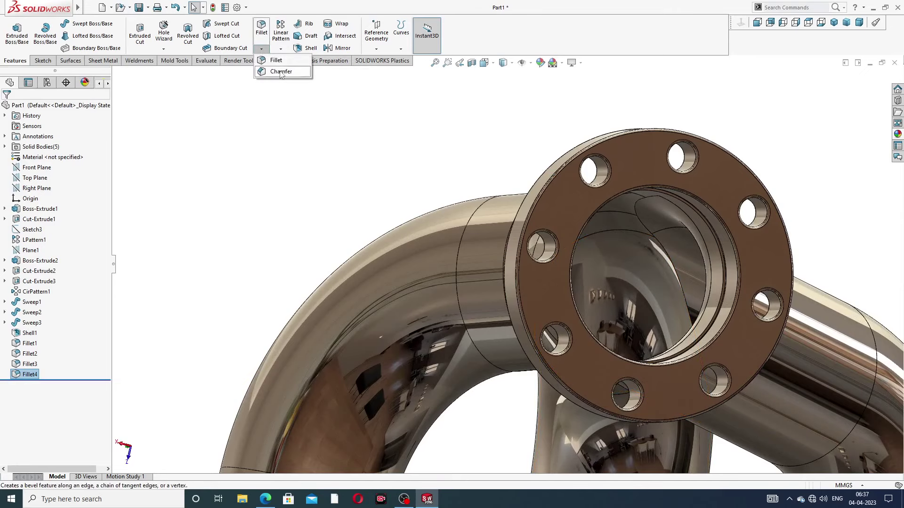
pyautogui.click(281, 72)
pyautogui.click(268, 503)
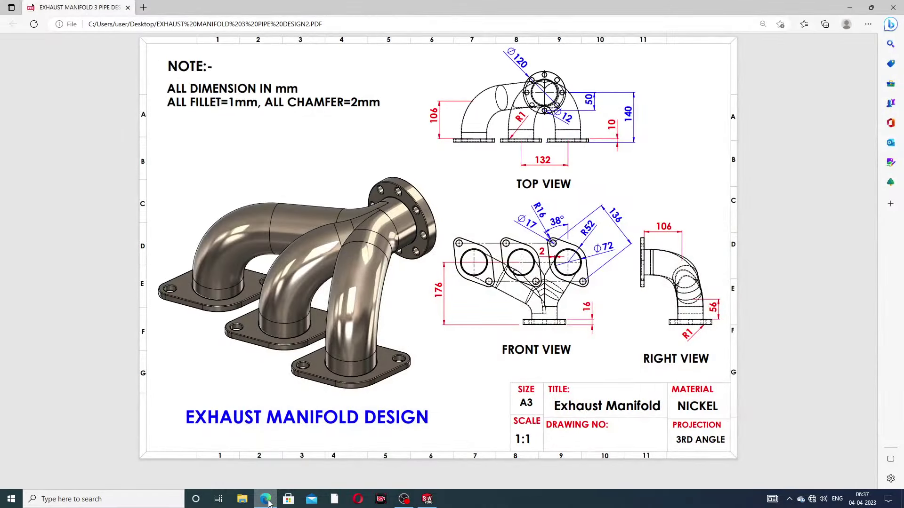
pyautogui.click(266, 500)
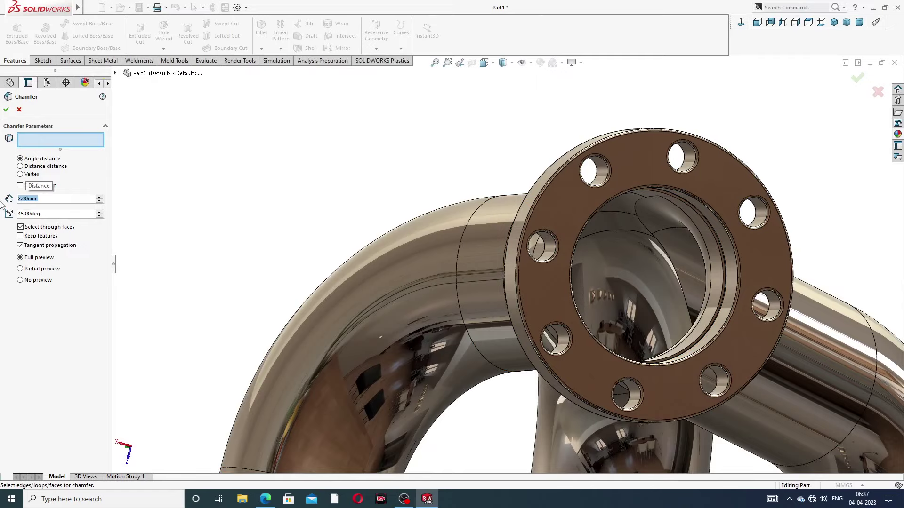
# Zoom and orbit around the flange bores and pipe bends looking for edges to chamfer at 2 mm.
pyautogui.scroll(-2, 636, 213)
pyautogui.scroll(-2, 636, 212)
pyautogui.scroll(-2, 669, 191)
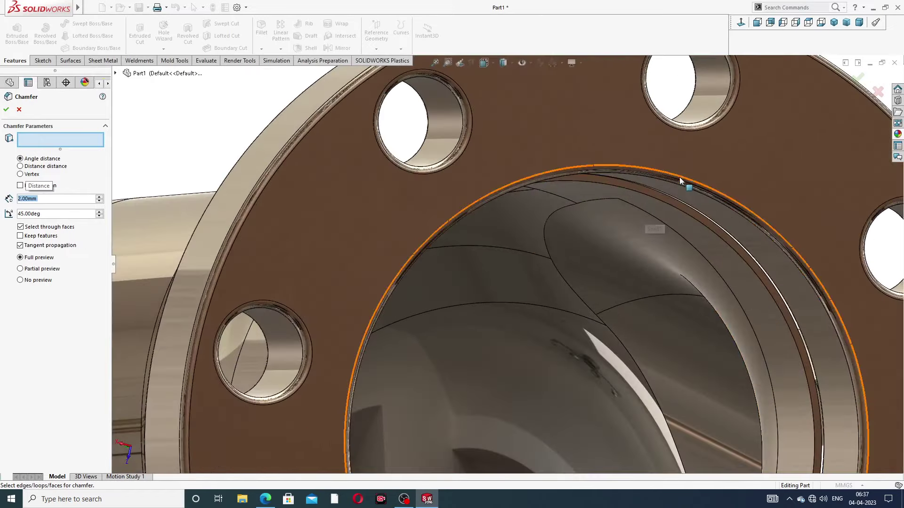
pyautogui.moveTo(678, 196); pyautogui.dragTo(686, 206, button='middle')
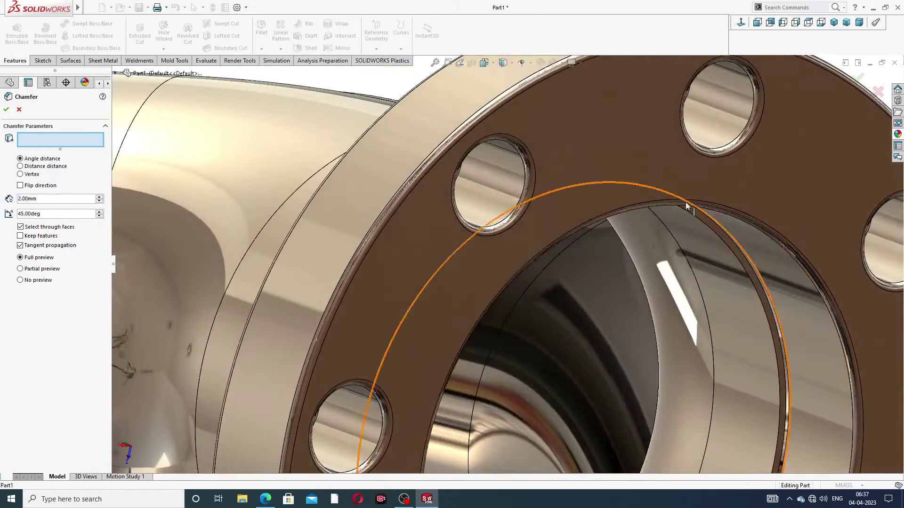
pyautogui.scroll(3, 675, 222)
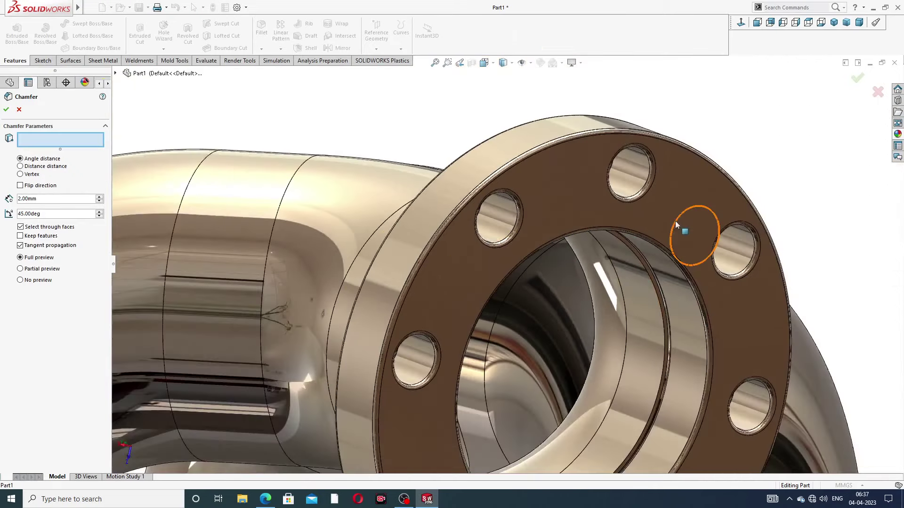
pyautogui.scroll(3, 676, 222)
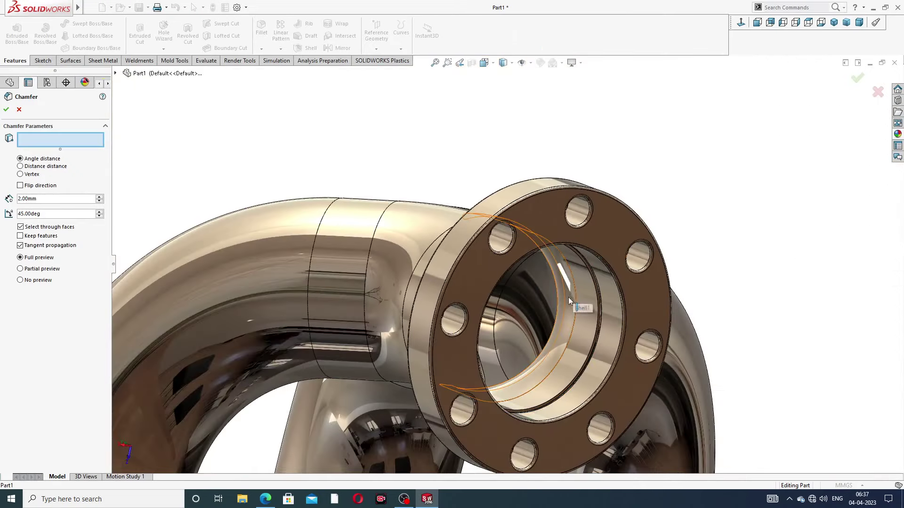
pyautogui.scroll(3, 565, 296)
pyautogui.scroll(-3, 529, 346)
pyautogui.scroll(-1, 560, 338)
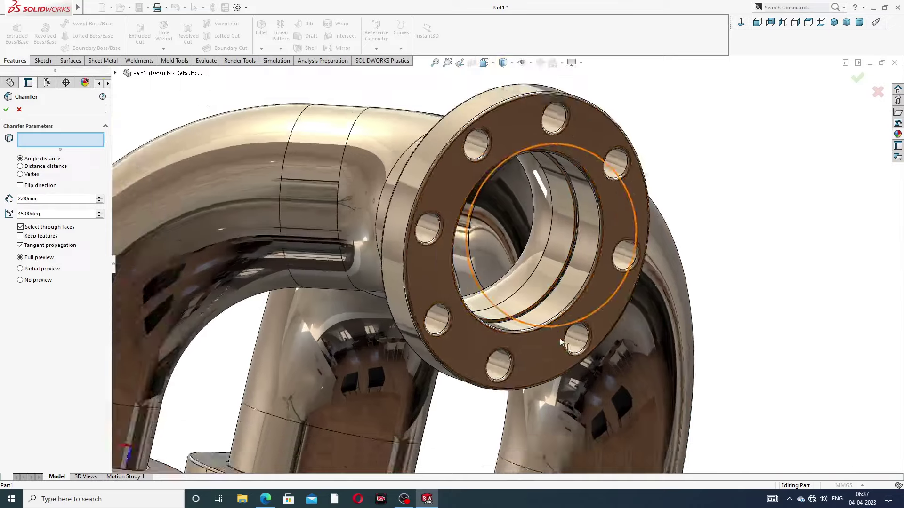
pyautogui.scroll(3, 560, 338)
pyautogui.moveTo(560, 338)
pyautogui.mouseDown(button='middle')
pyautogui.moveTo(437, 366)
pyautogui.moveTo(435, 317)
pyautogui.mouseUp(button='middle')
pyautogui.scroll(-3, 436, 318)
pyautogui.scroll(-2, 437, 318)
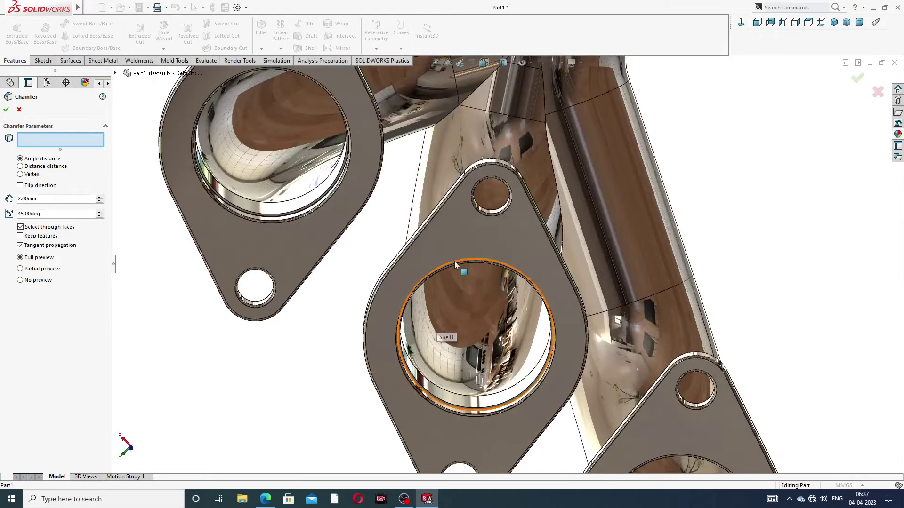
pyautogui.scroll(-3, 453, 270)
pyautogui.scroll(-2, 454, 270)
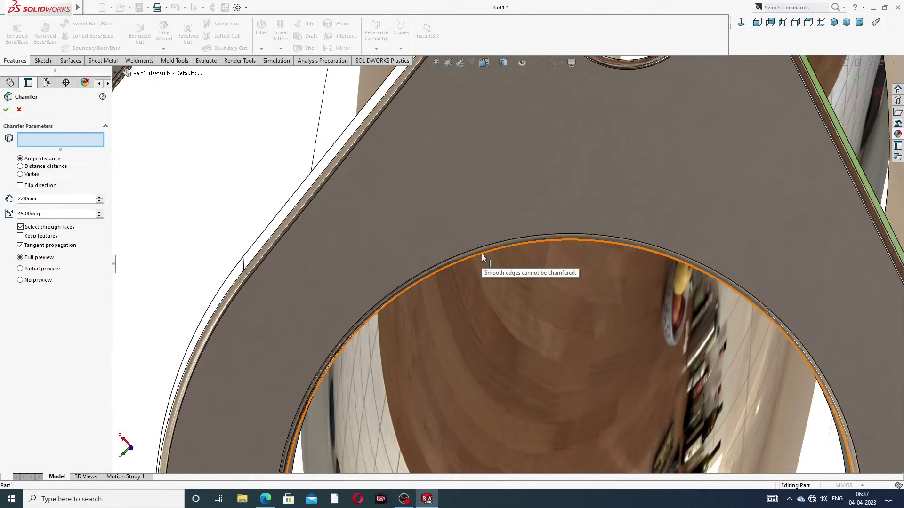
pyautogui.scroll(3, 538, 270)
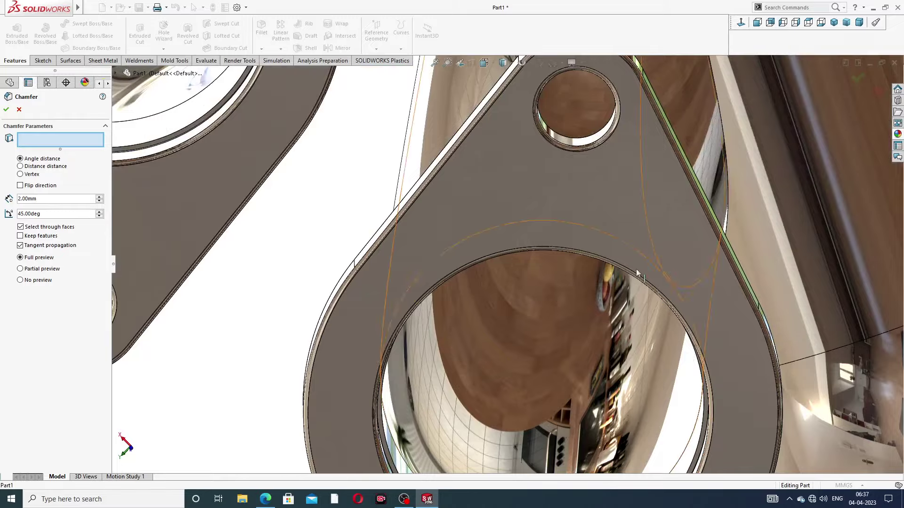
pyautogui.scroll(5, 661, 277)
pyautogui.moveTo(661, 283)
pyautogui.mouseDown(button='middle')
pyautogui.moveTo(657, 340)
pyautogui.moveTo(556, 276)
pyautogui.mouseUp(button='middle')
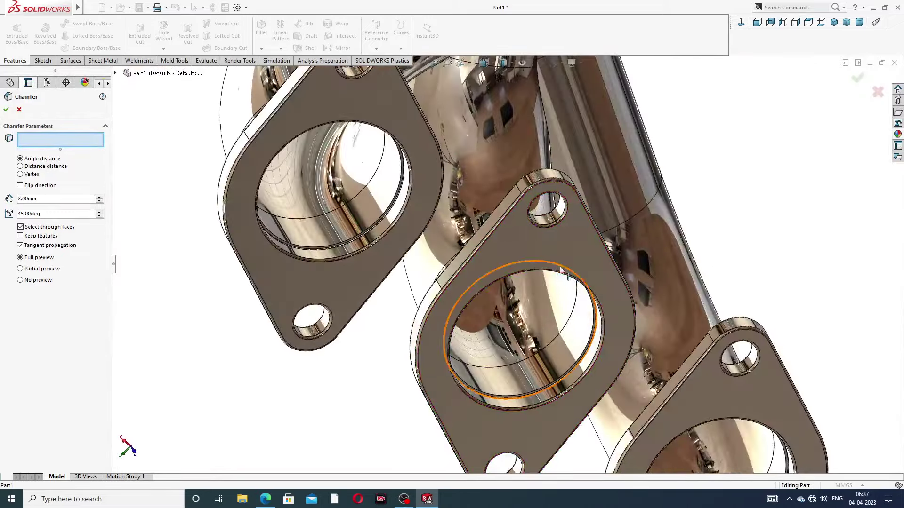
pyautogui.scroll(4, 463, 254)
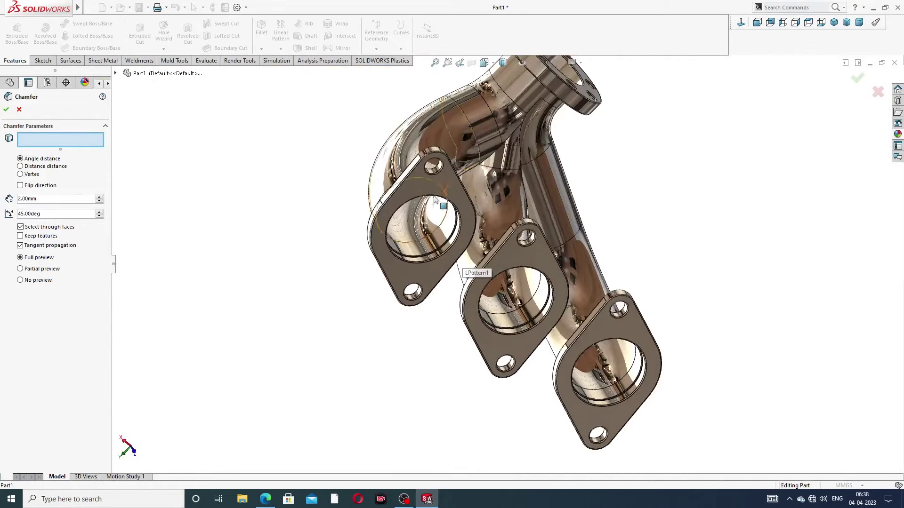
pyautogui.moveTo(461, 202)
pyautogui.mouseDown(button='middle')
pyautogui.moveTo(518, 328)
pyautogui.moveTo(617, 155)
pyautogui.mouseUp(button='middle')
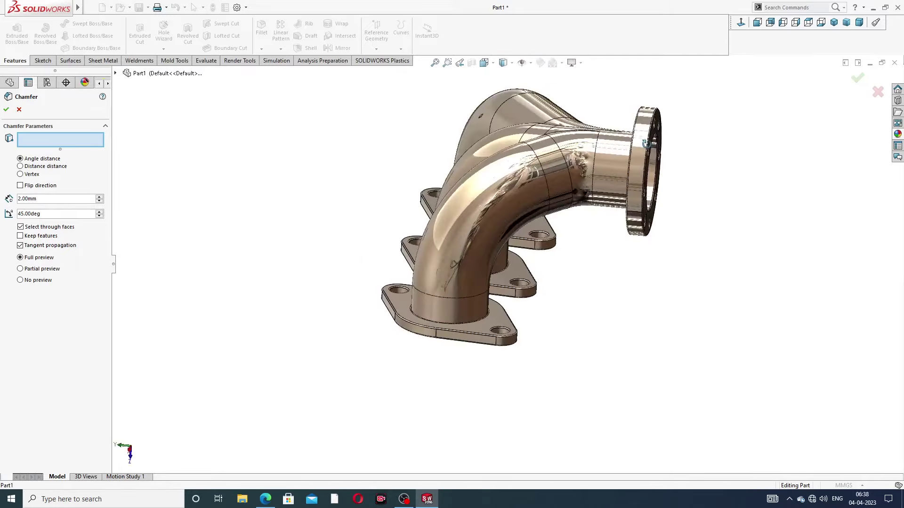
pyautogui.scroll(-2, 615, 154)
pyautogui.scroll(-2, 612, 151)
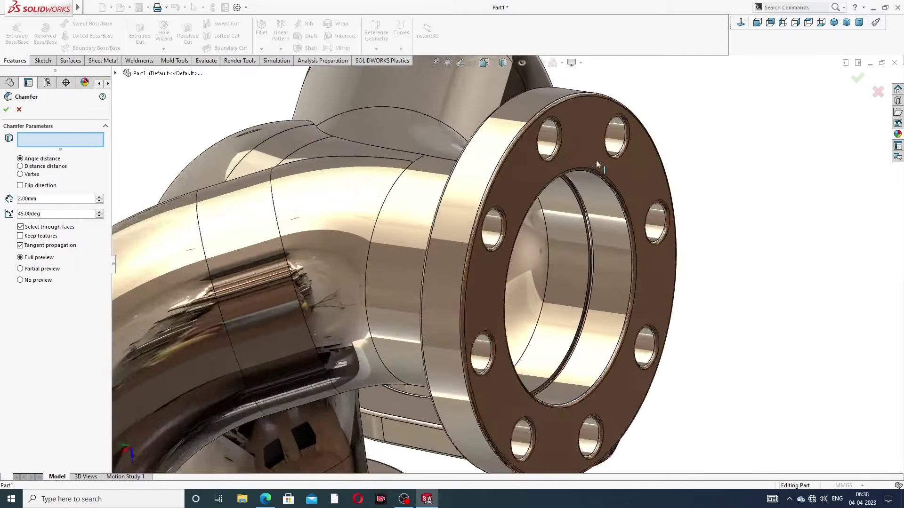
pyautogui.scroll(-2, 608, 149)
pyautogui.scroll(3, 606, 148)
pyautogui.scroll(1, 605, 147)
pyautogui.moveTo(606, 147)
pyautogui.mouseDown(button='middle')
pyautogui.moveTo(625, 155)
pyautogui.moveTo(575, 242)
pyautogui.moveTo(564, 326)
pyautogui.moveTo(443, 354)
pyautogui.mouseUp(button='middle')
pyautogui.scroll(3, 614, 162)
pyautogui.scroll(2, 614, 162)
pyautogui.scroll(-2, 443, 354)
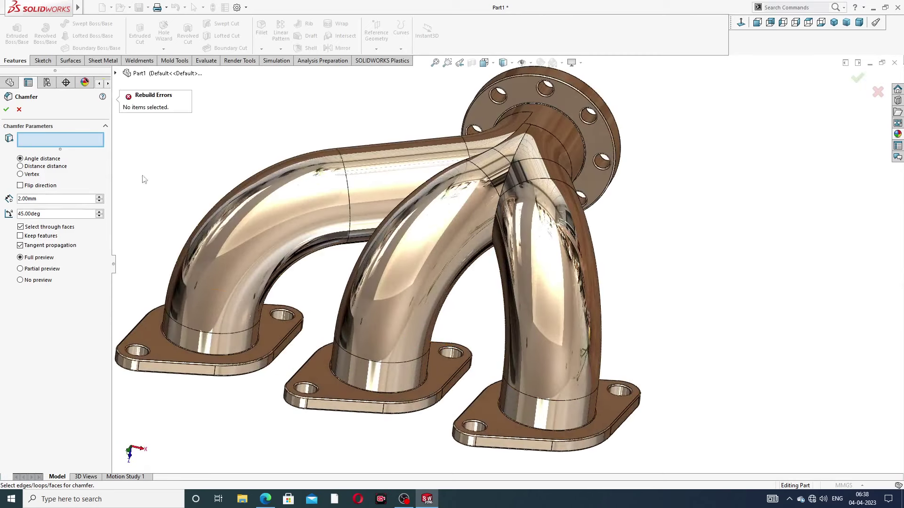
# Cancel the chamfer so Fillet4 stays the last feature.
pyautogui.click(19, 110)
pyautogui.moveTo(400, 218)
pyautogui.mouseDown(button='middle')
pyautogui.moveTo(368, 151)
pyautogui.moveTo(398, 182)
pyautogui.mouseUp(button='middle')
pyautogui.scroll(-2, 502, 234)
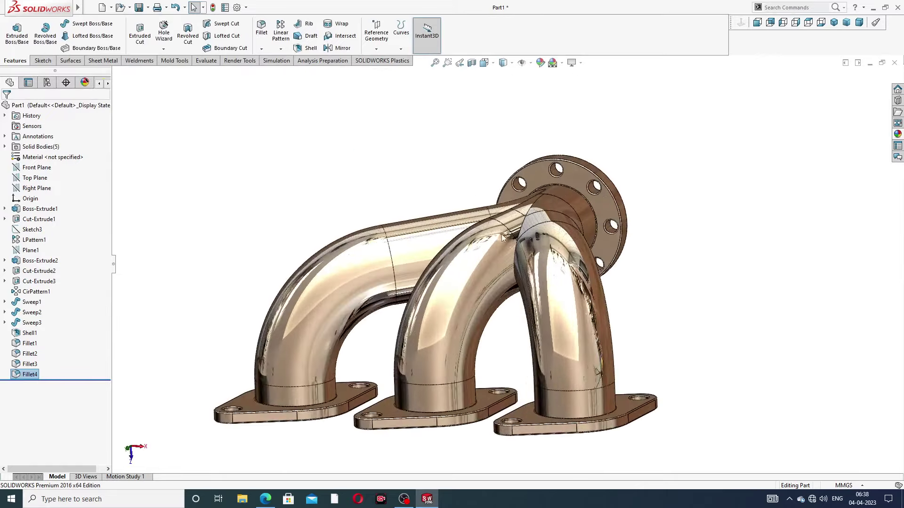
pyautogui.moveTo(522, 280)
pyautogui.mouseDown(button='middle')
pyautogui.moveTo(547, 319)
pyautogui.moveTo(508, 289)
pyautogui.moveTo(502, 331)
pyautogui.moveTo(484, 146)
pyautogui.moveTo(418, 197)
pyautogui.moveTo(485, 190)
pyautogui.moveTo(479, 136)
pyautogui.moveTo(485, 205)
pyautogui.moveTo(469, 141)
pyautogui.moveTo(503, 286)
pyautogui.moveTo(649, 254)
pyautogui.moveTo(617, 302)
pyautogui.moveTo(478, 265)
pyautogui.moveTo(497, 303)
pyautogui.mouseUp(button='middle')
pyautogui.scroll(-2, 547, 318)
pyautogui.scroll(2, 542, 323)
pyautogui.scroll(-2, 504, 333)
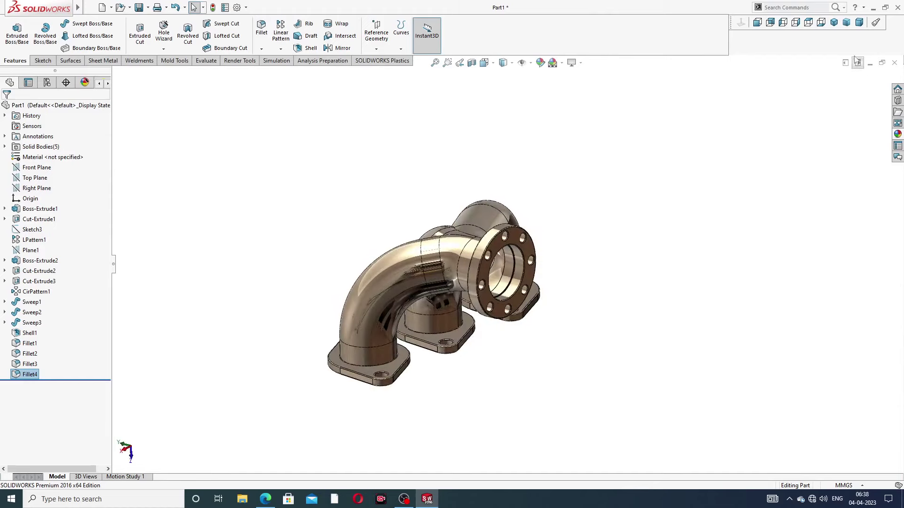
# Switch to Isometric view, turn the round flange toward the viewer, and recheck the reference drawing.
pyautogui.click(837, 21)
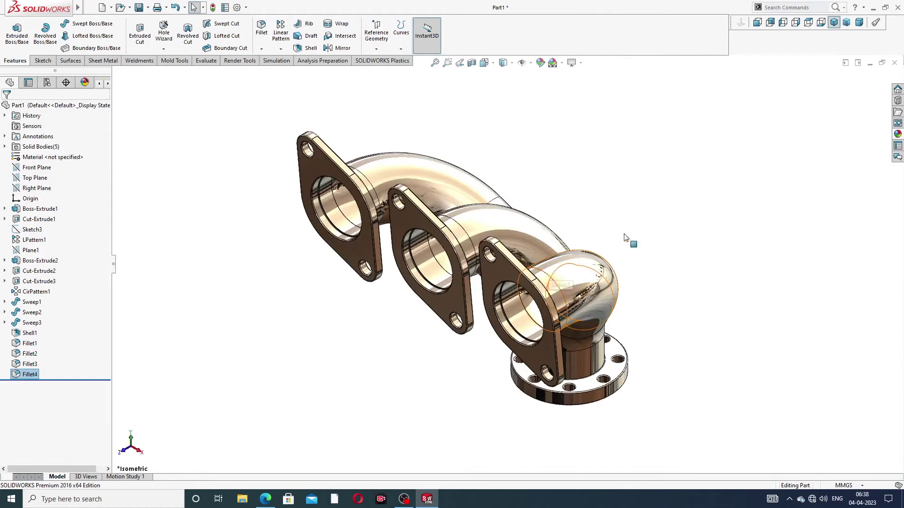
pyautogui.moveTo(706, 165)
pyautogui.mouseDown(button='middle')
pyautogui.moveTo(594, 161)
pyautogui.moveTo(586, 183)
pyautogui.moveTo(580, 121)
pyautogui.moveTo(636, 147)
pyautogui.mouseUp(button='middle')
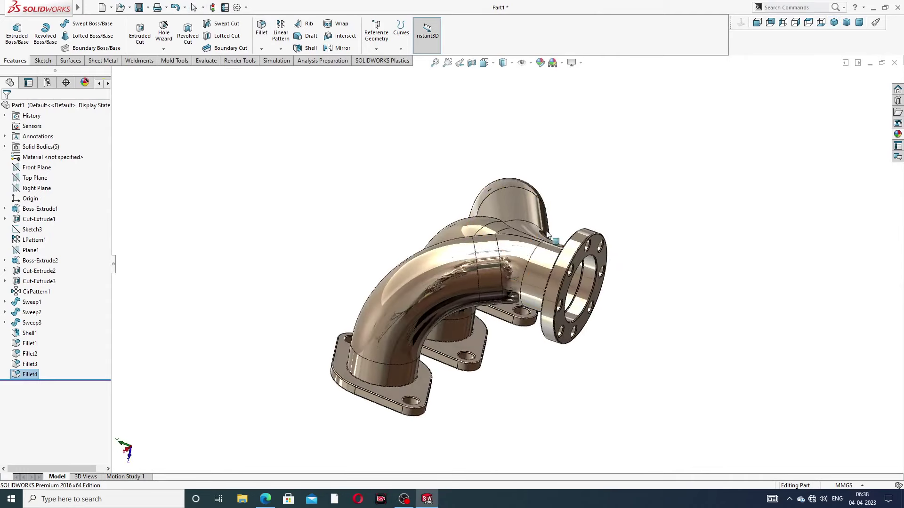
pyautogui.scroll(-1, 532, 285)
pyautogui.scroll(-1, 532, 285)
pyautogui.scroll(-1, 569, 289)
pyautogui.scroll(1, 571, 309)
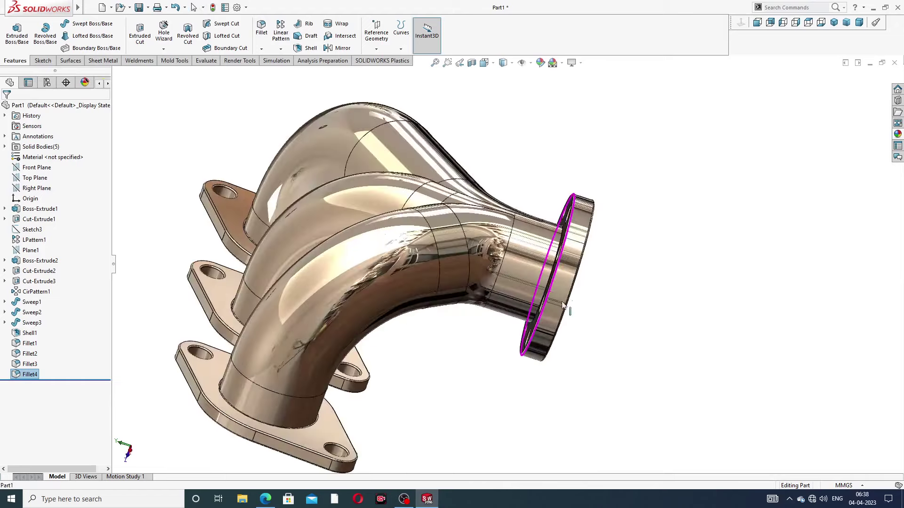
pyautogui.moveTo(571, 309)
pyautogui.mouseDown(button='middle')
pyautogui.moveTo(578, 320)
pyautogui.moveTo(488, 259)
pyautogui.mouseUp(button='middle')
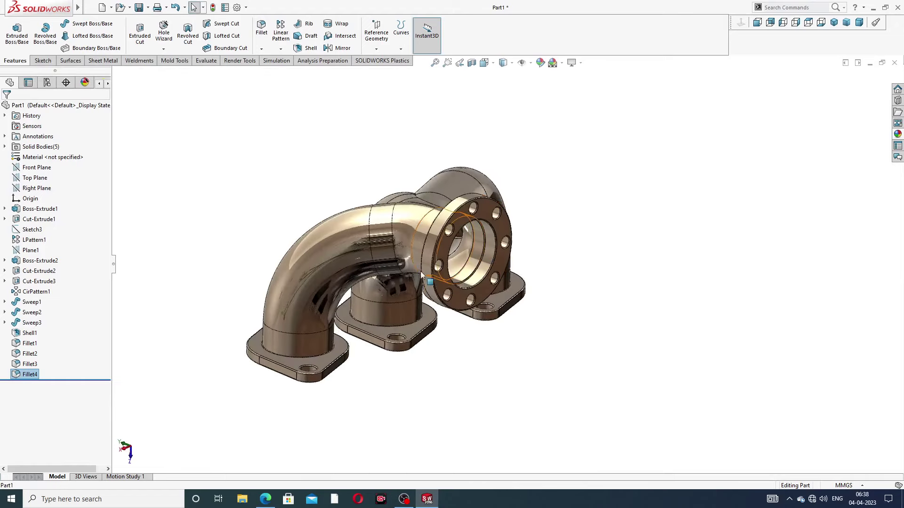
pyautogui.scroll(-2, 420, 271)
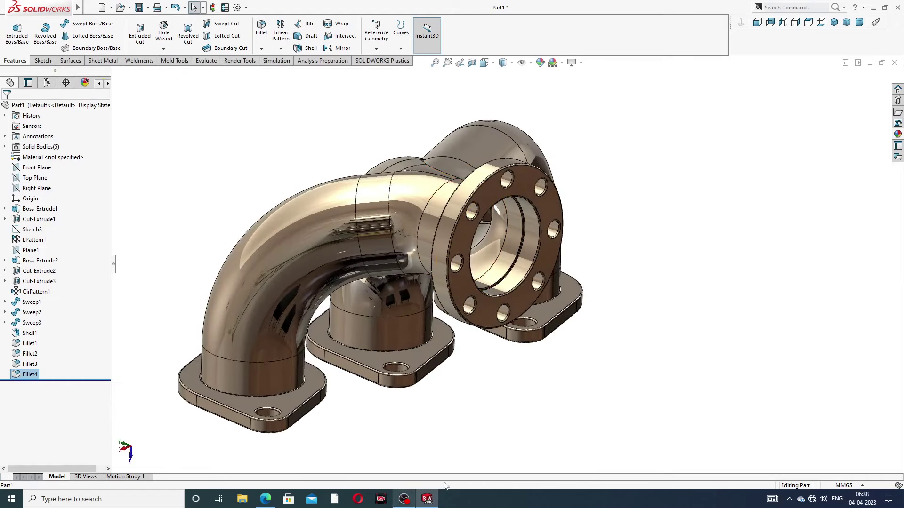
pyautogui.click(268, 500)
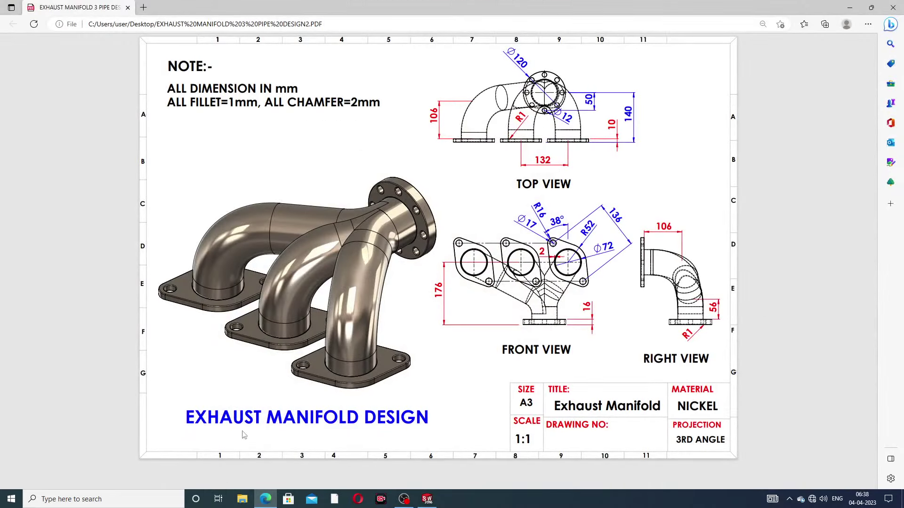
pyautogui.click(266, 500)
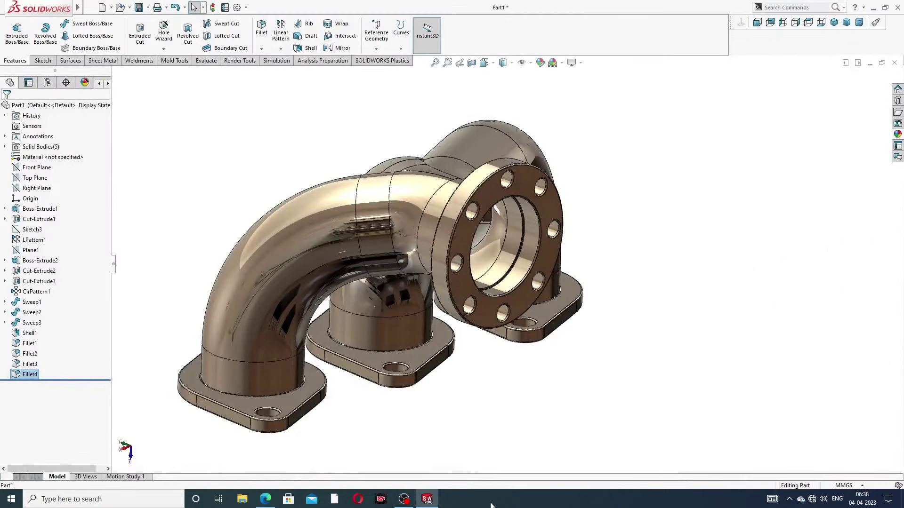